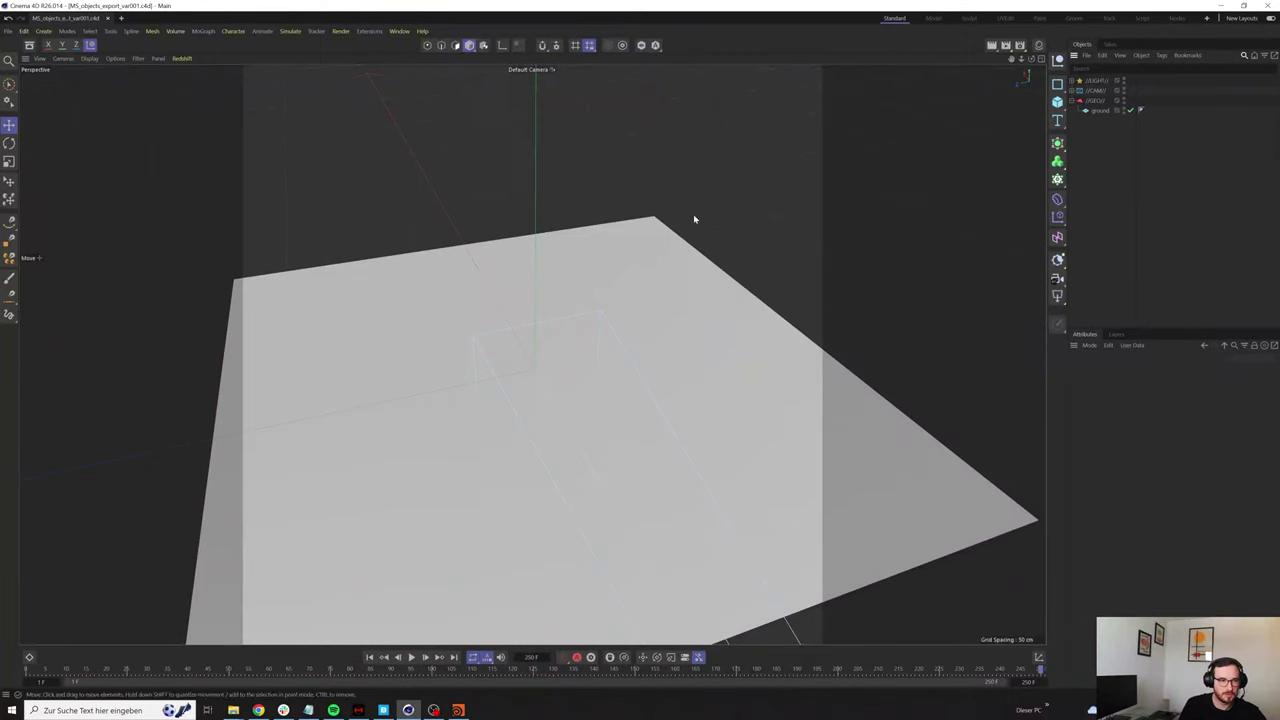
- Add a plane, scale it down, and raise it above the ground
{"action": "left_click", "coordinate": [1057, 101]}
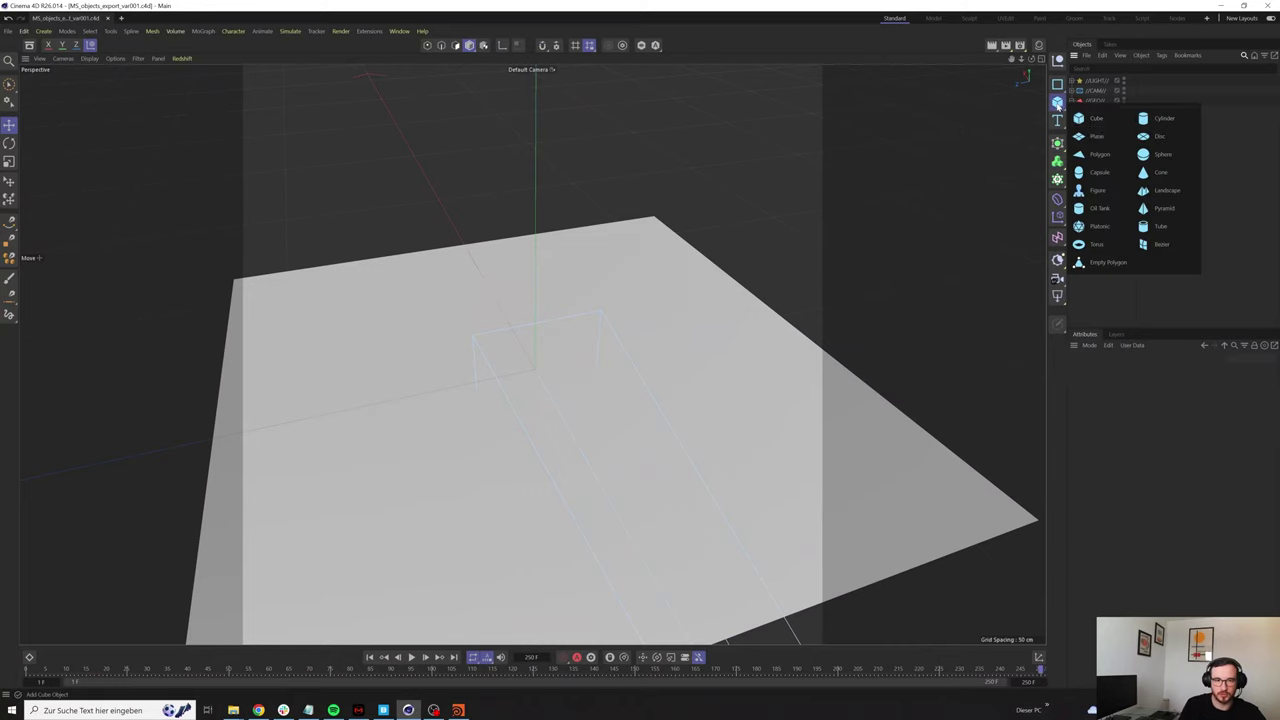
{"action": "left_click", "coordinate": [1102, 141]}
{"action": "key", "text": "t"}
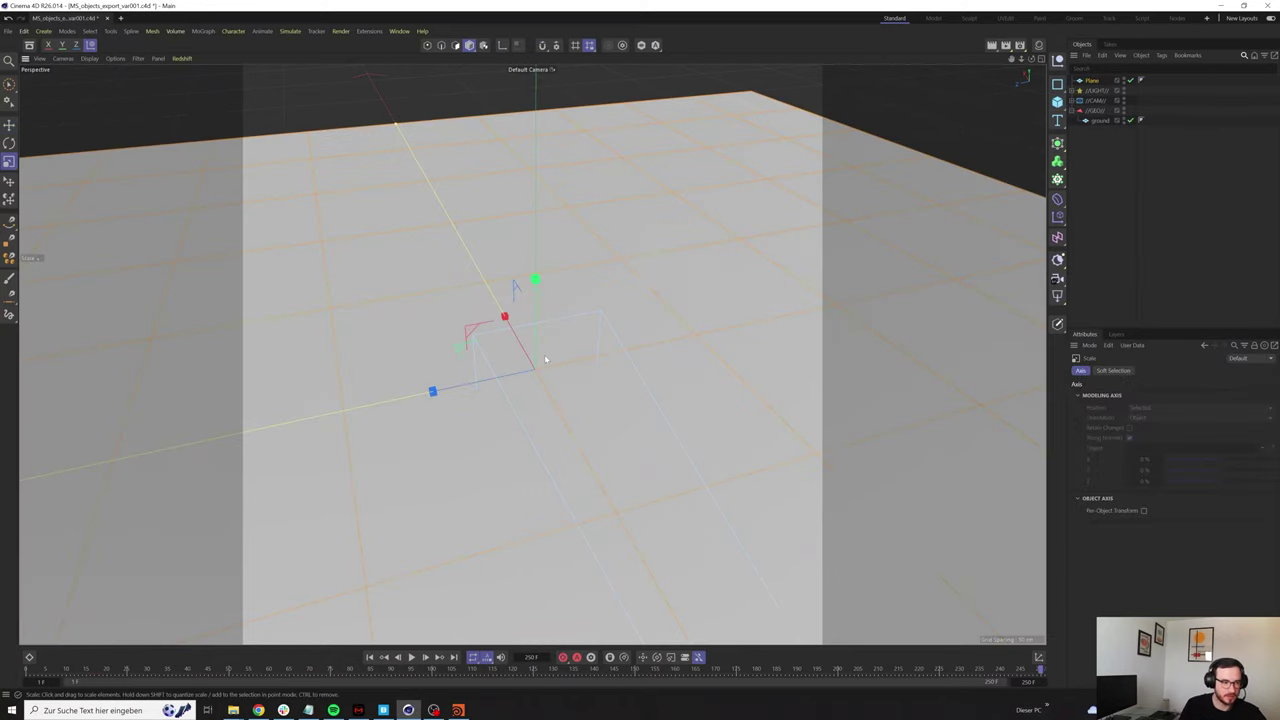
{"action": "left_click_drag", "start_coordinate": [450, 460], "coordinate": [138, 459]}
{"action": "key", "text": "e"}
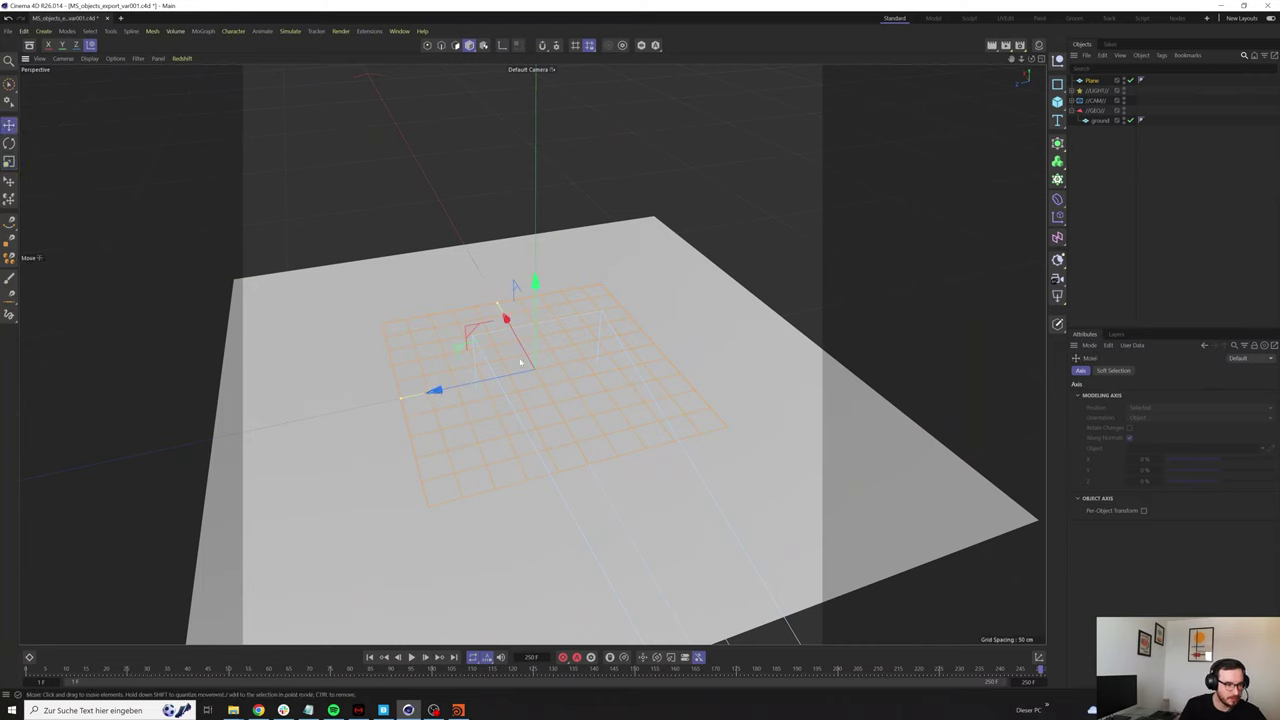
{"action": "left_click_drag", "start_coordinate": [555, 398], "coordinate": [591, 340]}
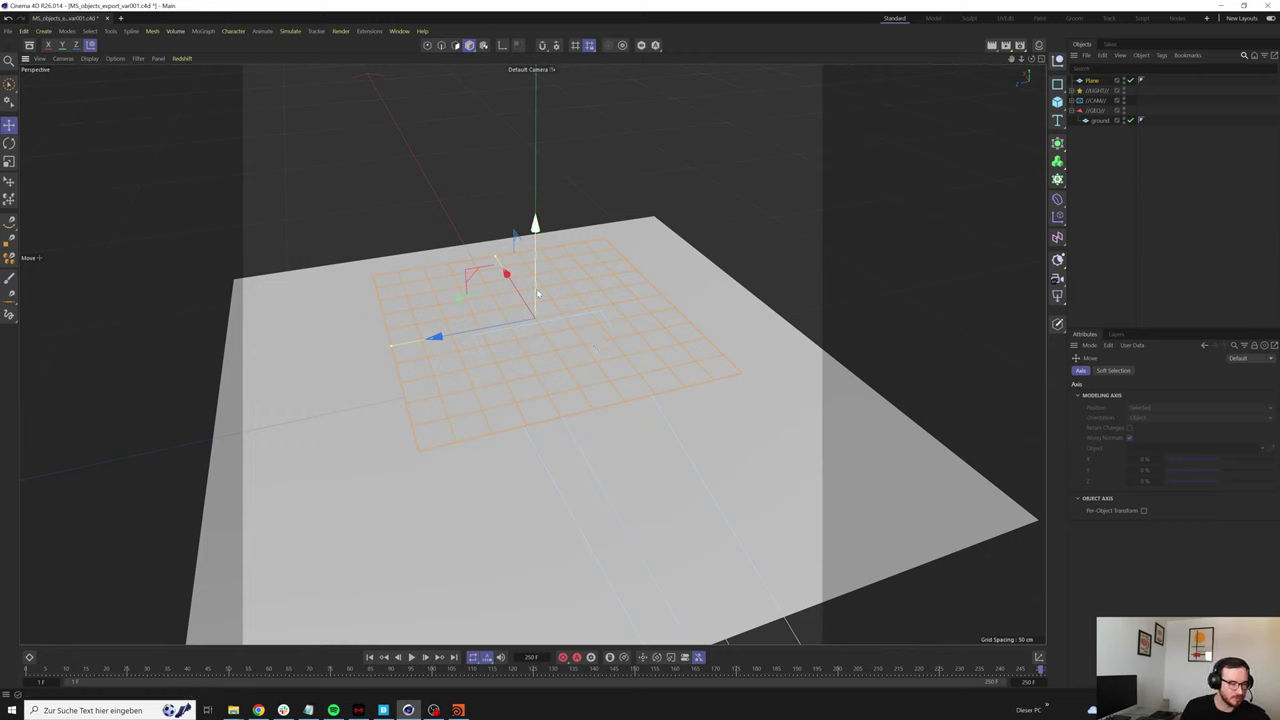
- Reselect the plane and tilt it at an angle
{"action": "key", "text": "t"}
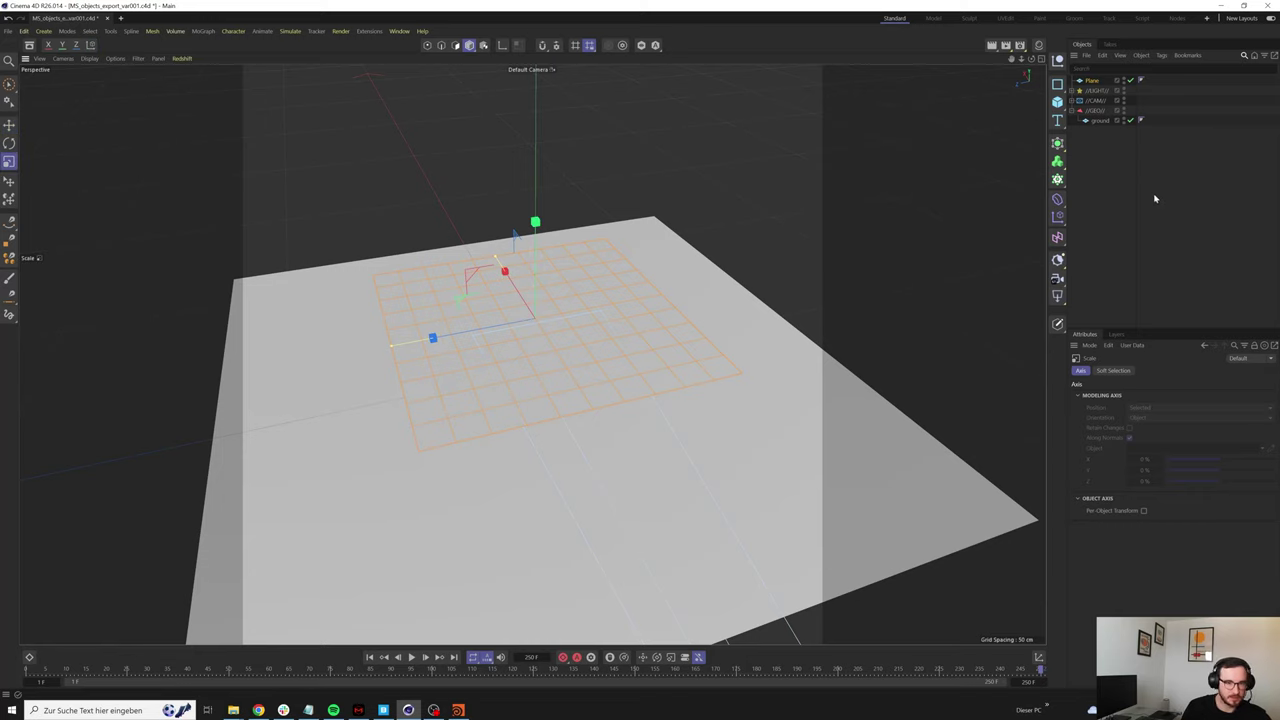
{"action": "left_click", "coordinate": [1104, 117]}
{"action": "left_click", "coordinate": [1092, 80]}
{"action": "key", "text": "r"}
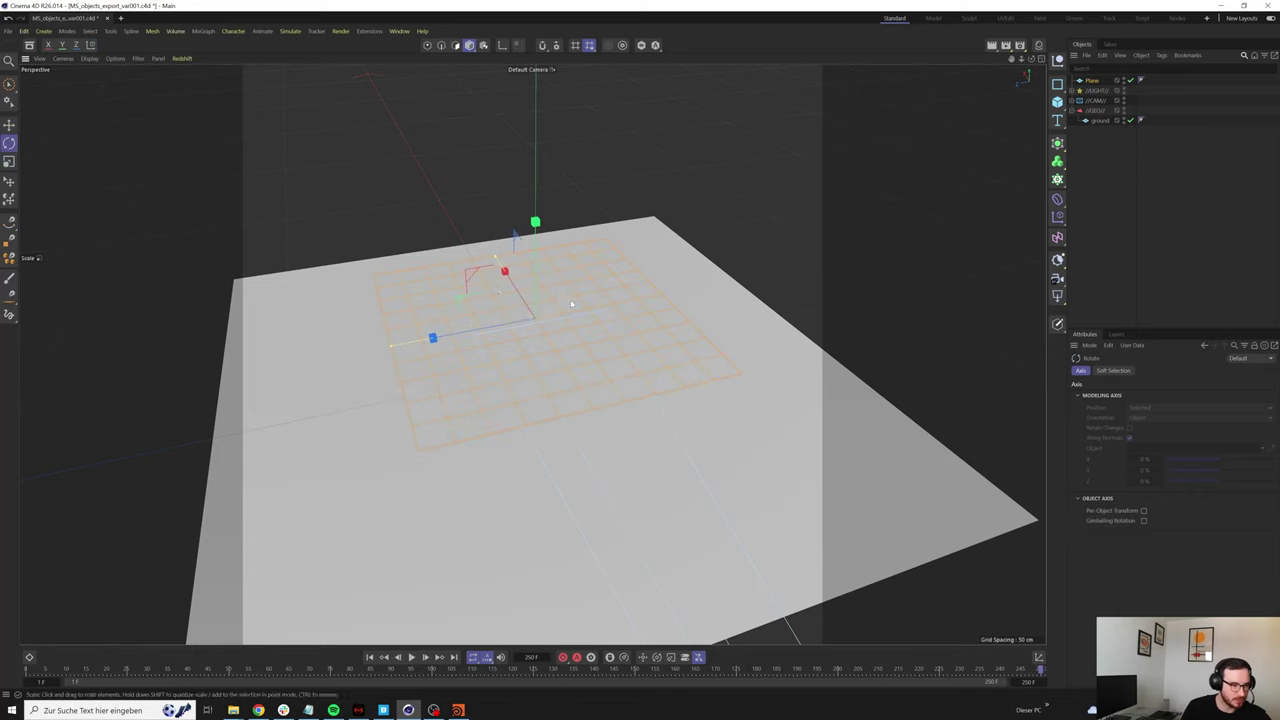
{"action": "mouse_move", "coordinate": [523, 283]}
{"action": "left_mouse_down"}
{"action": "mouse_move", "coordinate": [535, 293]}
{"action": "mouse_move", "coordinate": [535, 259]}
{"action": "left_mouse_up"}
{"action": "key", "text": "e"}
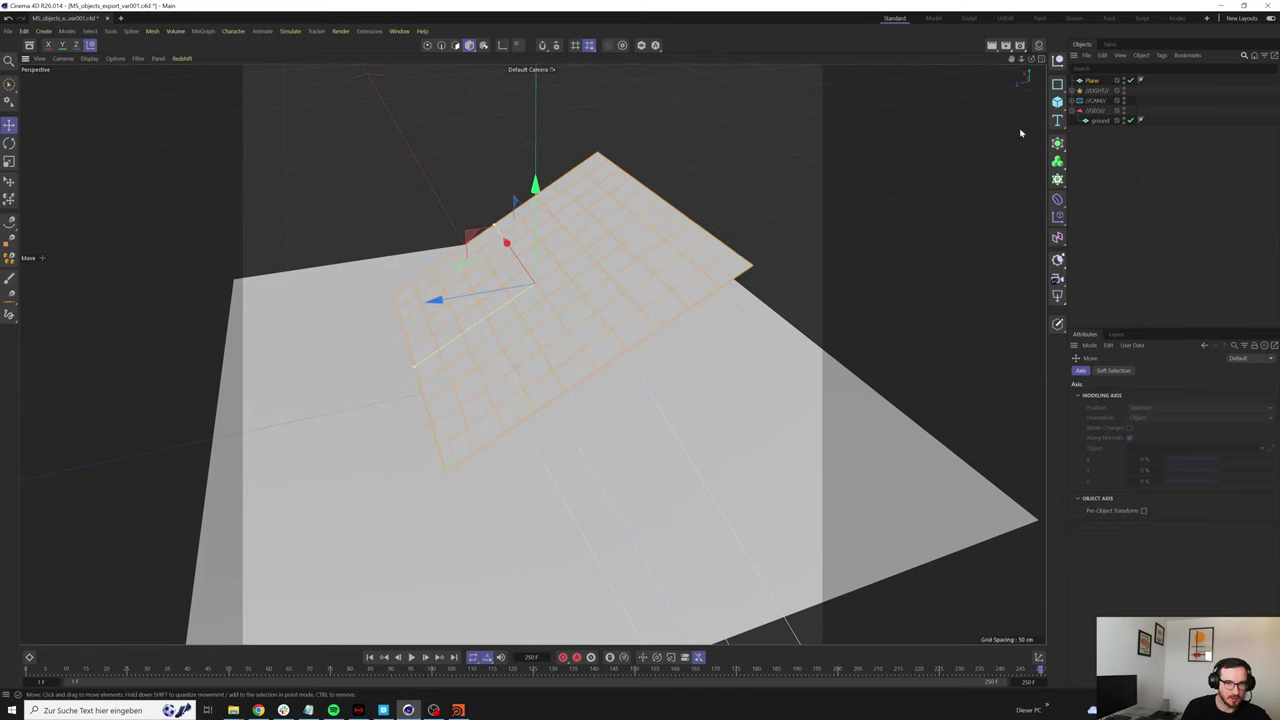
- Set the plane's width and height segments to 30 each
{"action": "left_click", "coordinate": [1080, 82]}
{"action": "left_click", "coordinate": [1148, 417]}
{"action": "type", "text": "0"}
{"action": "left_click", "coordinate": [1156, 427]}
{"action": "type", "text": "0"}
{"action": "key", "text": "Return"}
- Make the plane editable and export it as Alembic with default settings
{"action": "key", "text": "c"}
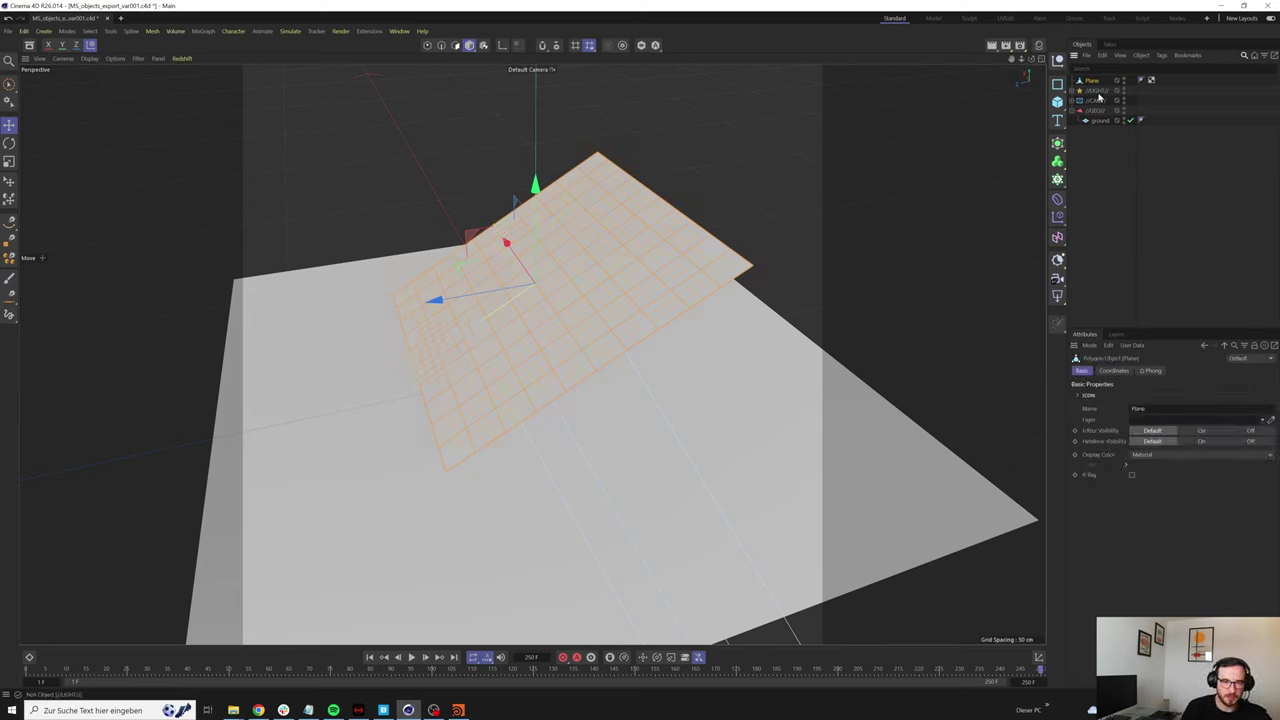
{"action": "left_click", "coordinate": [1086, 55]}
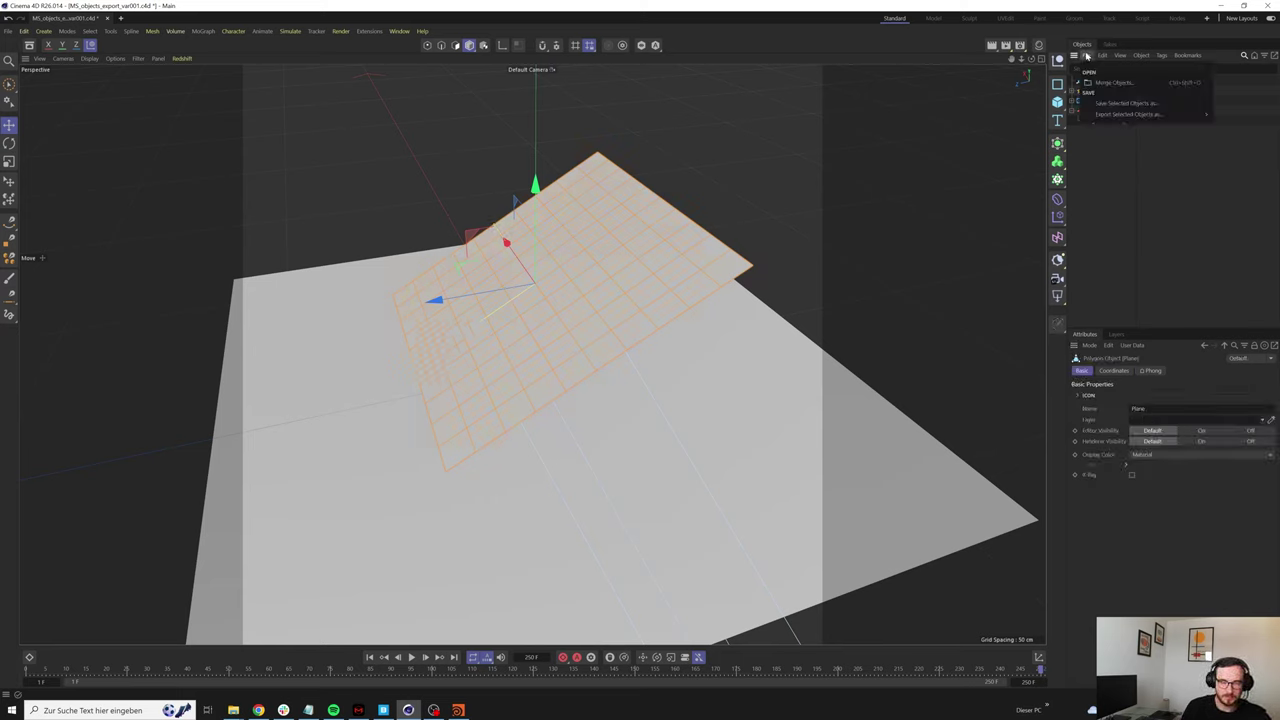
{"action": "mouse_move", "coordinate": [1128, 114]}
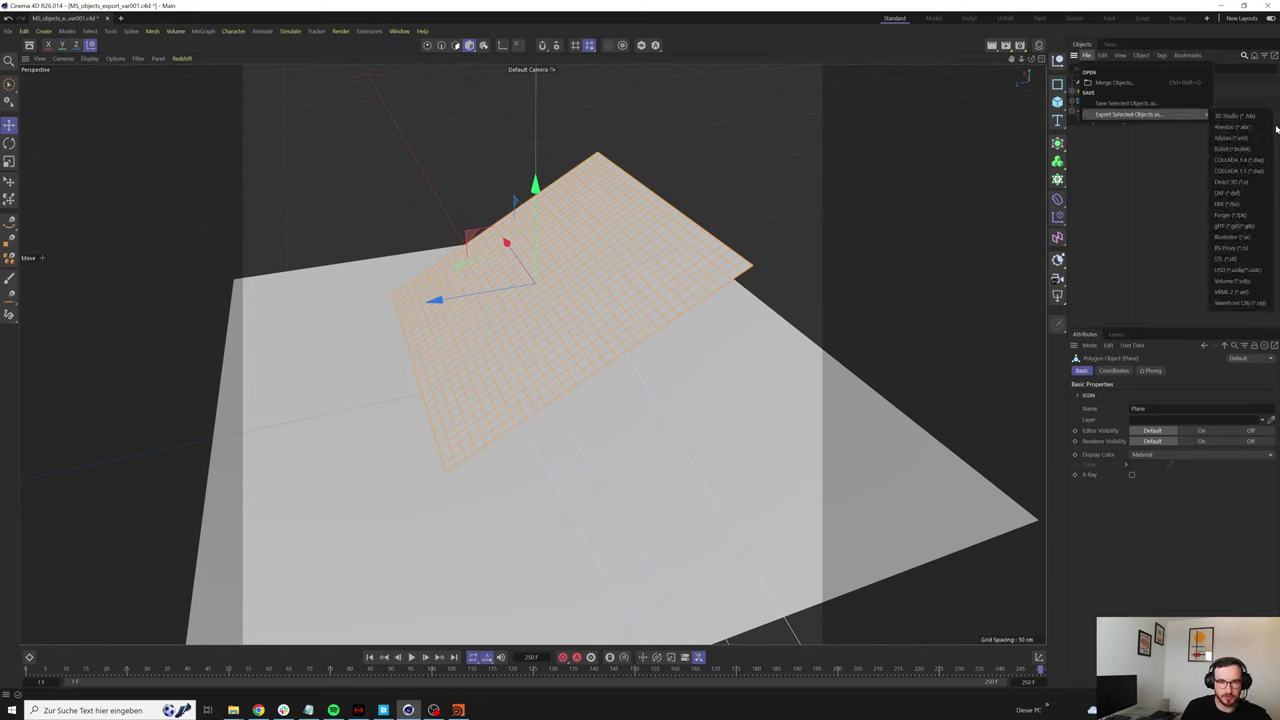
{"action": "left_click", "coordinate": [1244, 128]}
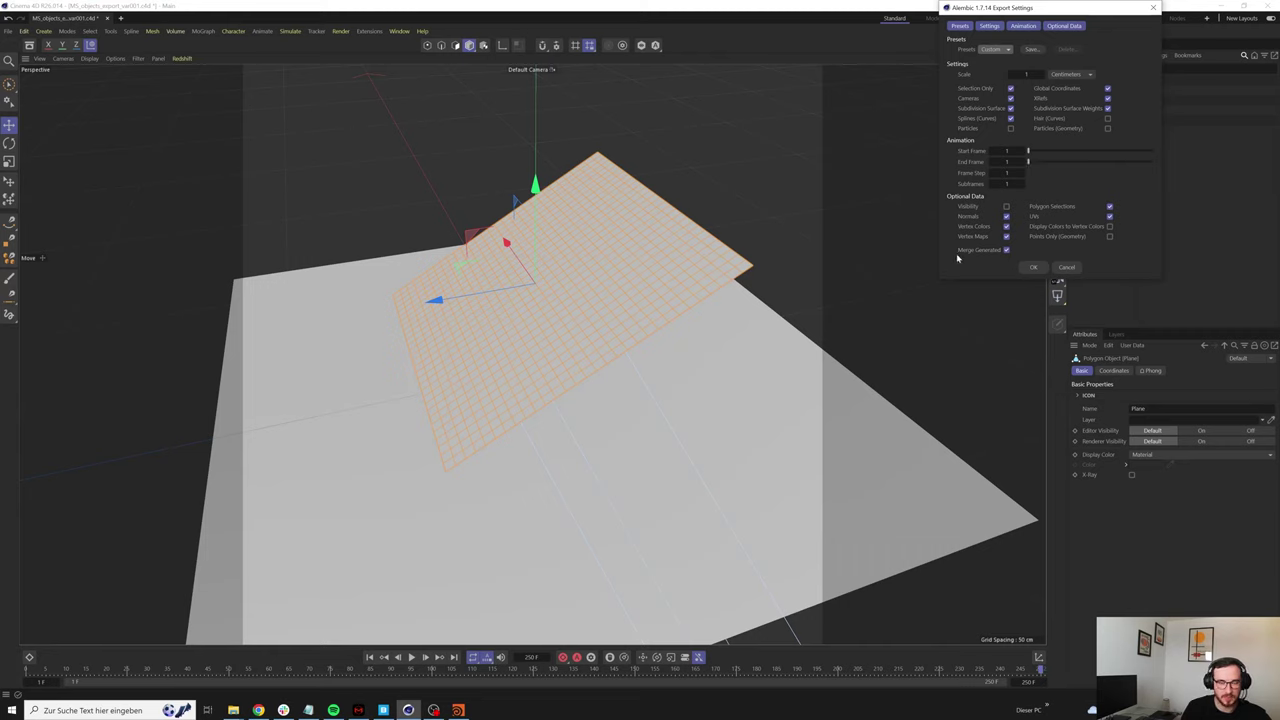
{"action": "left_click", "coordinate": [1035, 268]}
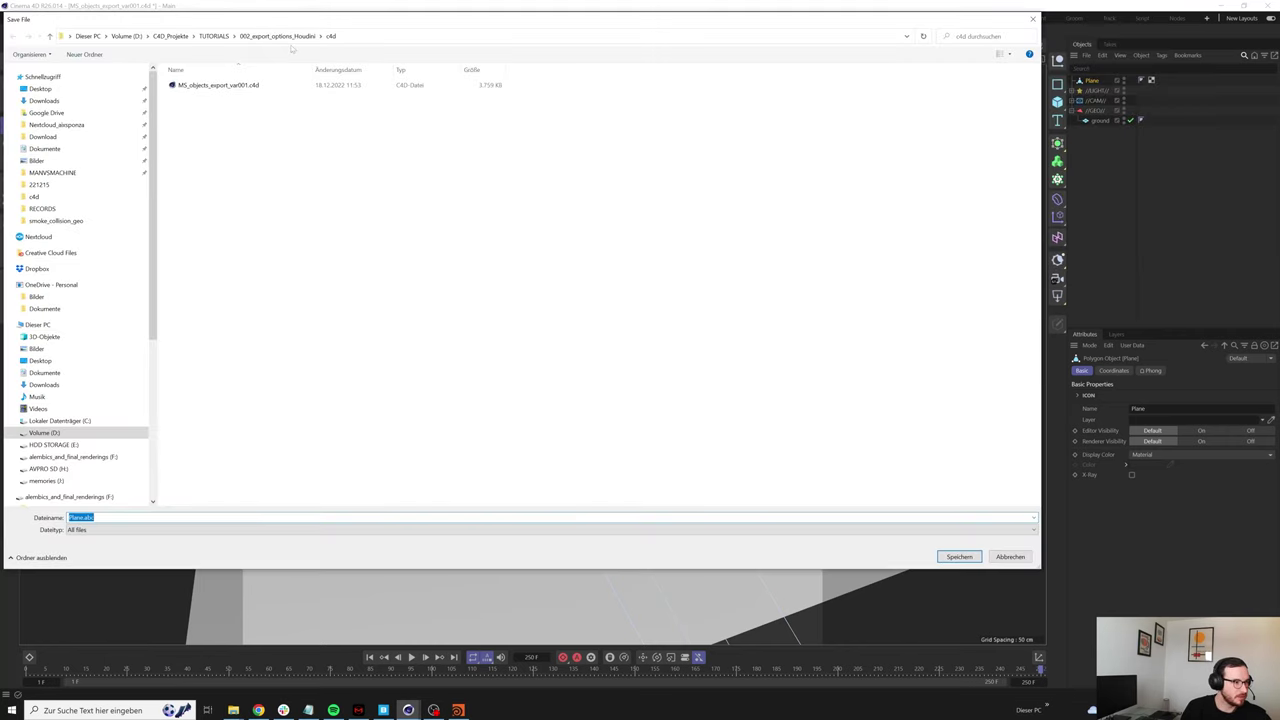
- Create an 'import' folder in the Houdini project folder and save Plane.abc there
{"action": "double_click", "coordinate": [228, 98]}
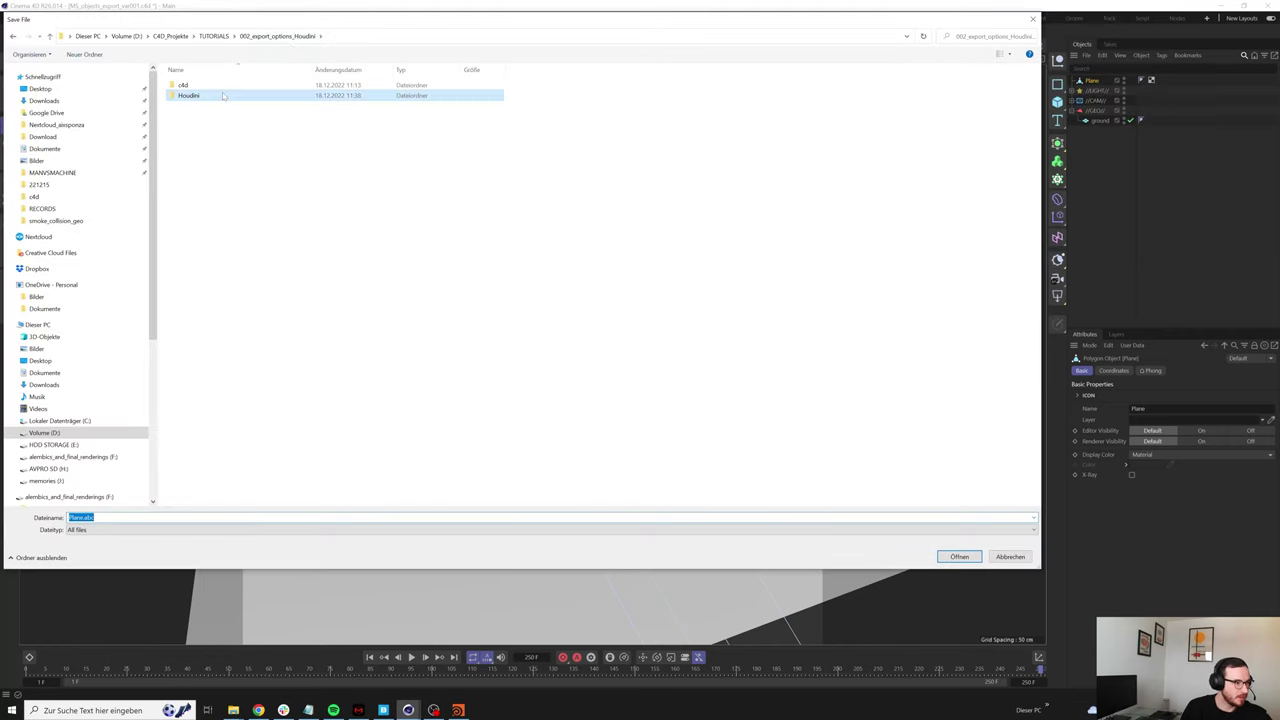
{"action": "right_click", "coordinate": [266, 129]}
{"action": "left_click", "coordinate": [488, 248]}
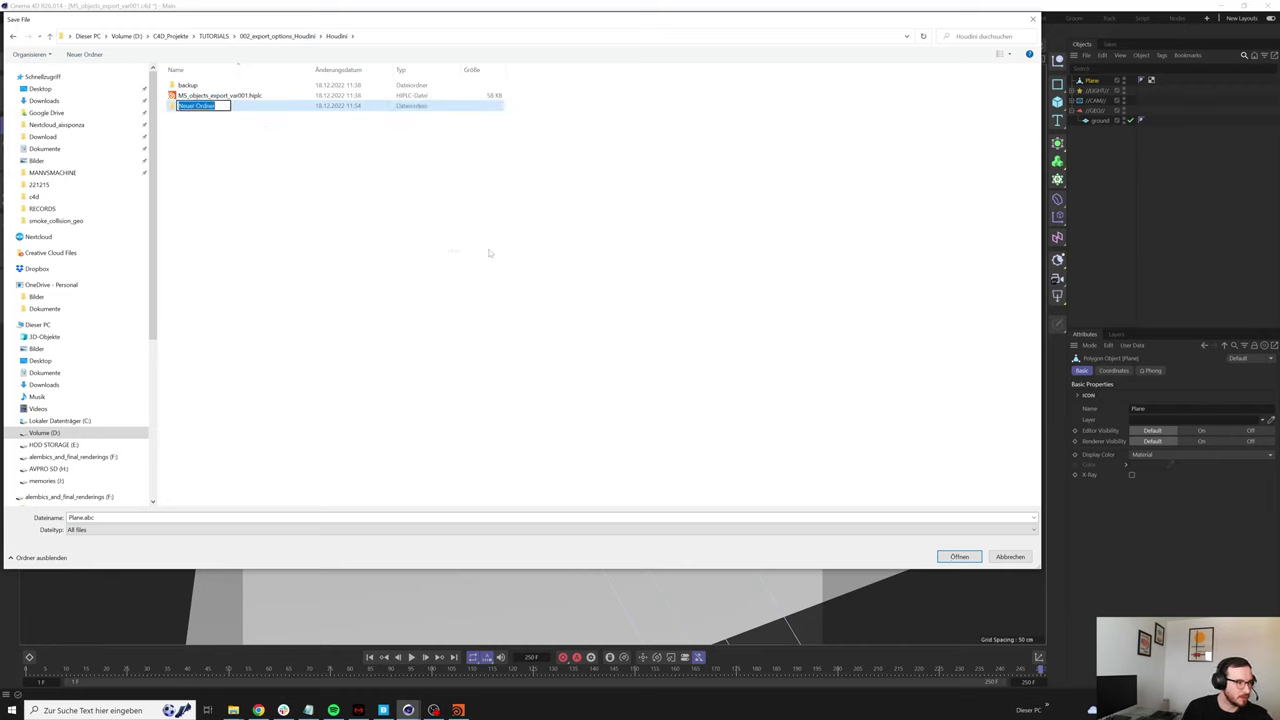
{"action": "type", "text": "import"}
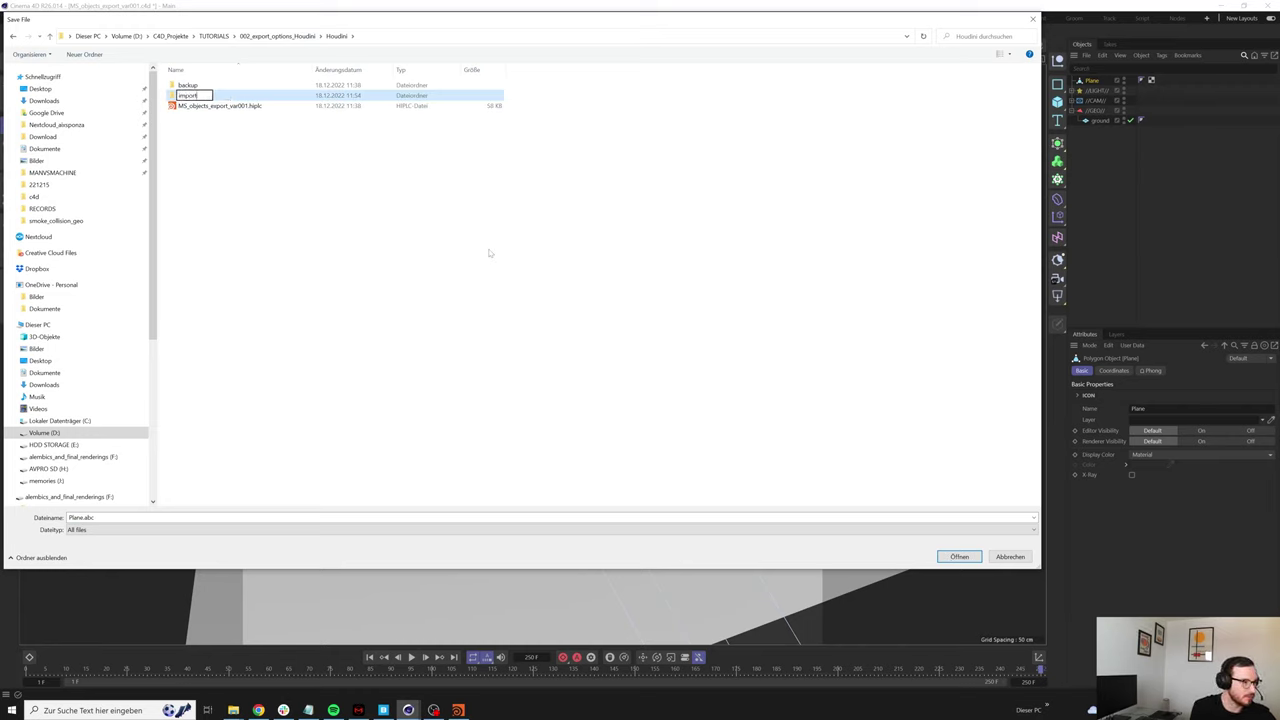
{"action": "key", "text": "Return"}
{"action": "key", "text": "Return"}
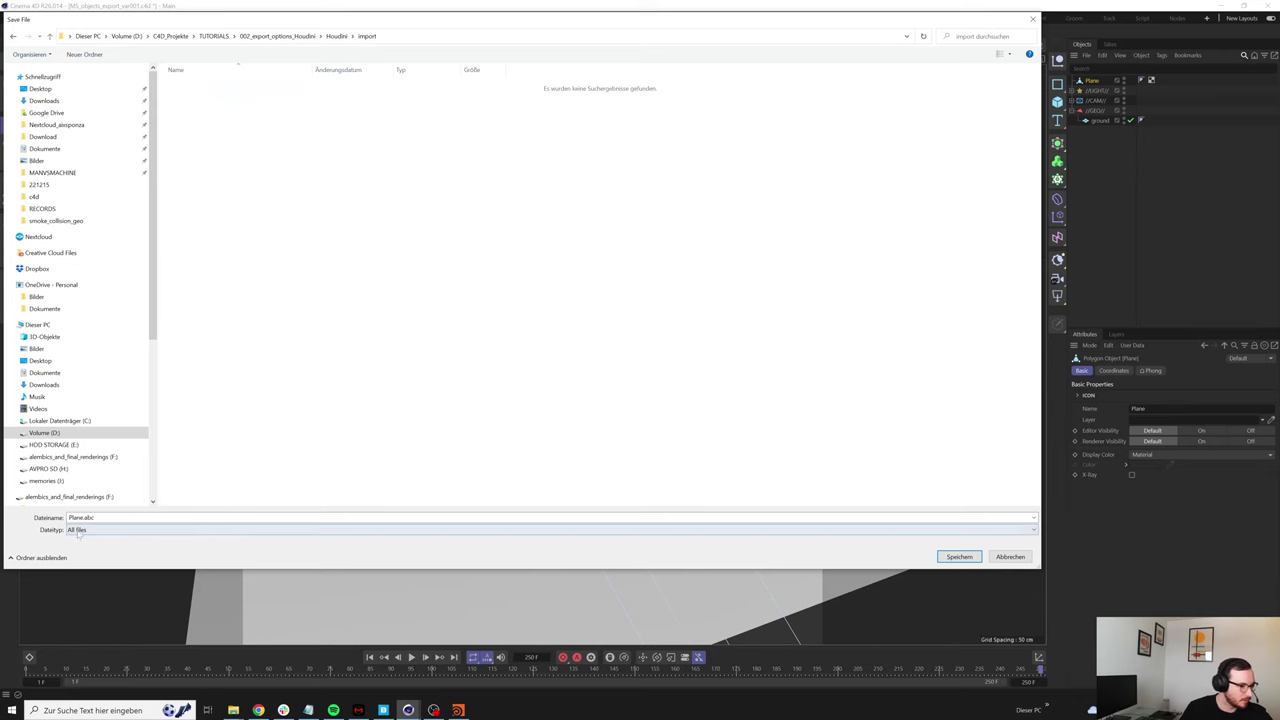
{"action": "left_click", "coordinate": [960, 557]}
{"action": "left_click", "coordinate": [971, 351]}
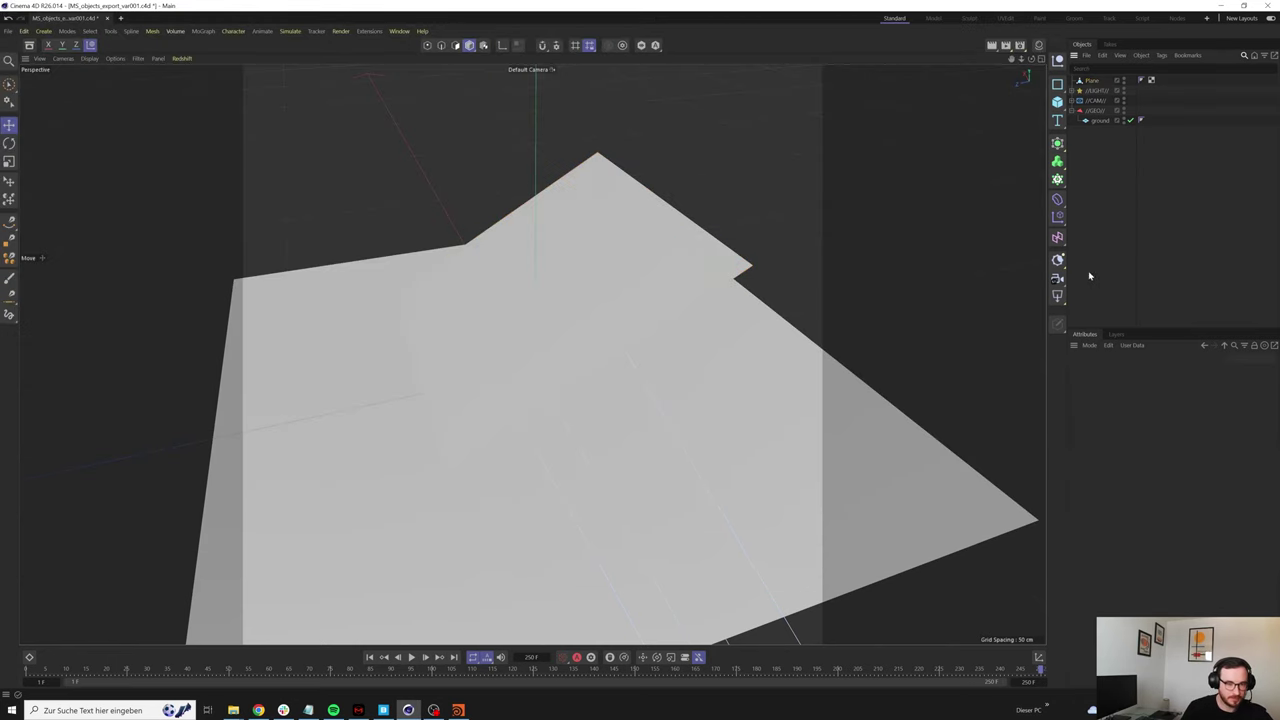
- In Houdini, create a geo1 geometry object and dive inside it
{"action": "left_click", "coordinate": [458, 710]}
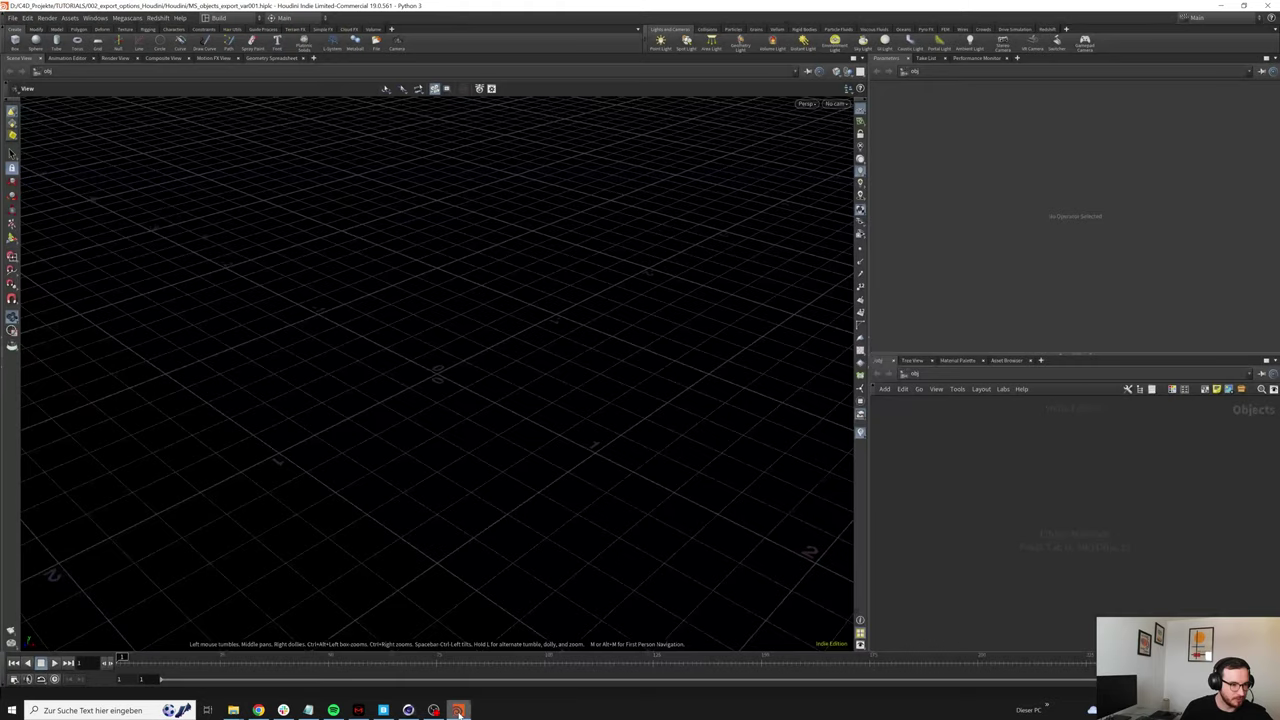
{"action": "key", "text": "Tab"}
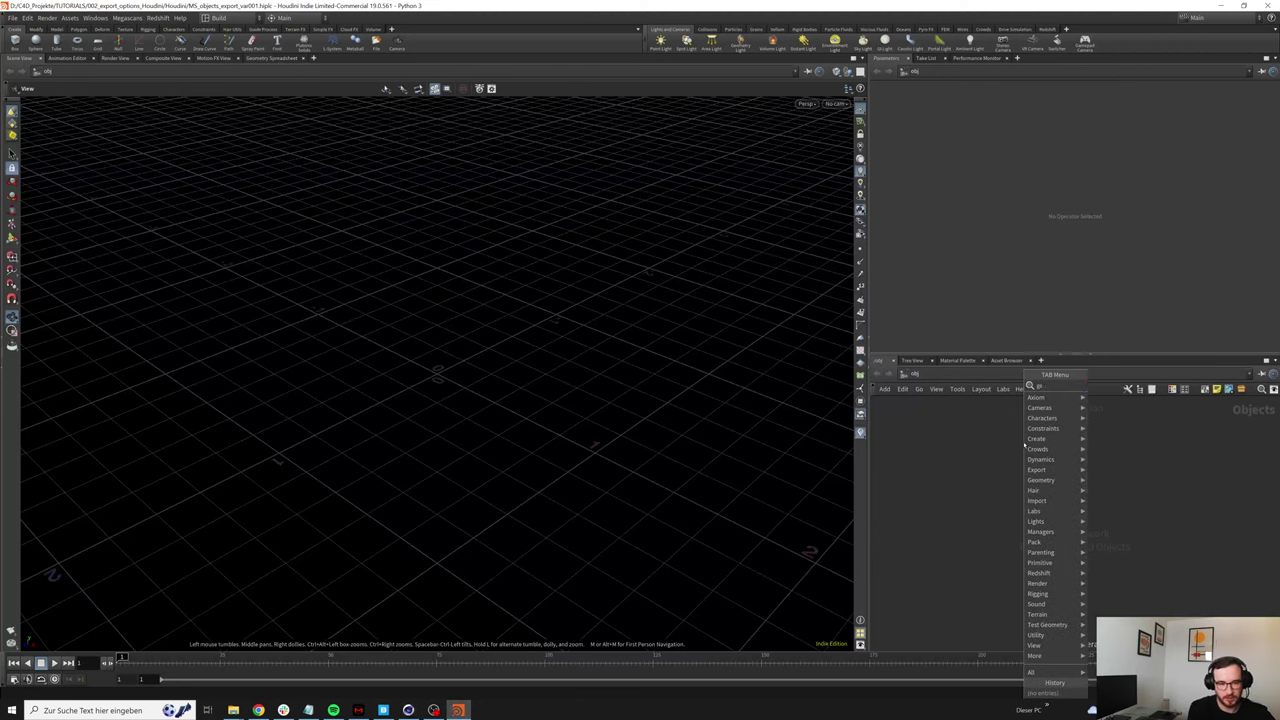
{"action": "left_click", "coordinate": [1100, 382]}
{"action": "mouse_move", "coordinate": [1040, 480]}
{"action": "left_click", "coordinate": [1024, 442]}
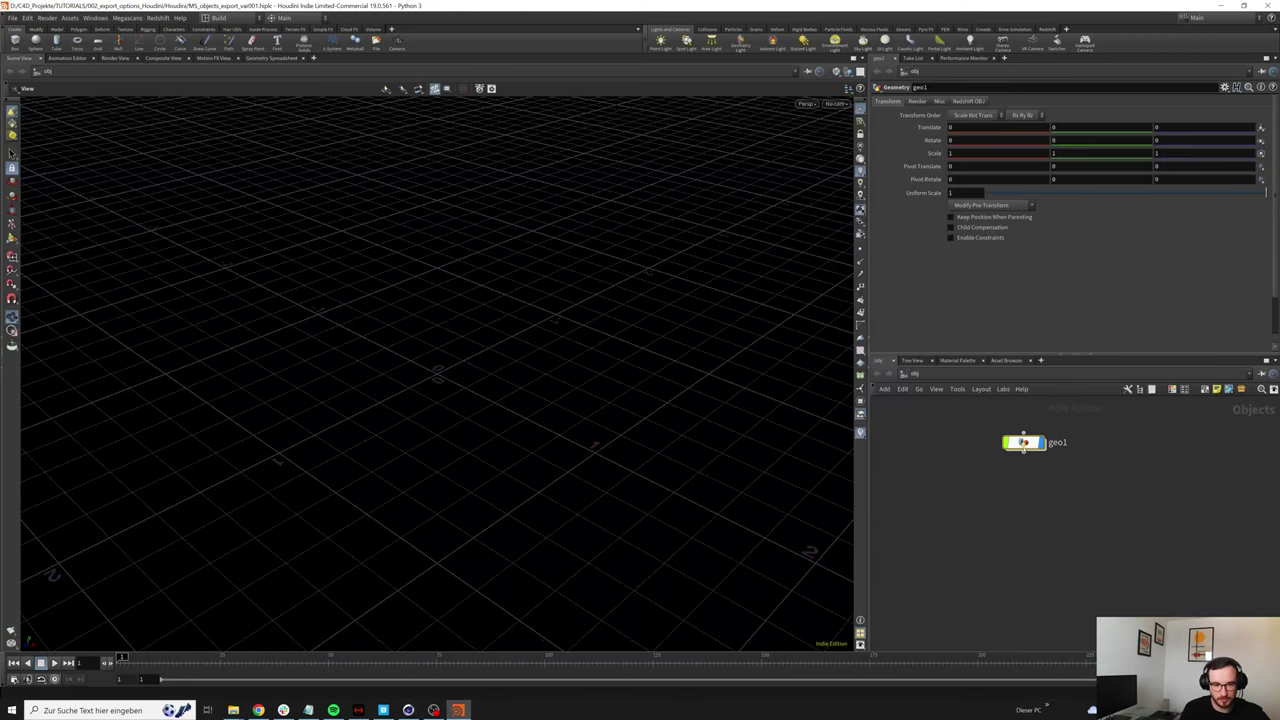
{"action": "left_click_drag", "start_coordinate": [1024, 442], "coordinate": [1030, 494]}
{"action": "double_click", "coordinate": [1030, 493]}
- Add an Alembic node loading Plane.abc
{"action": "key", "text": "Tab"}
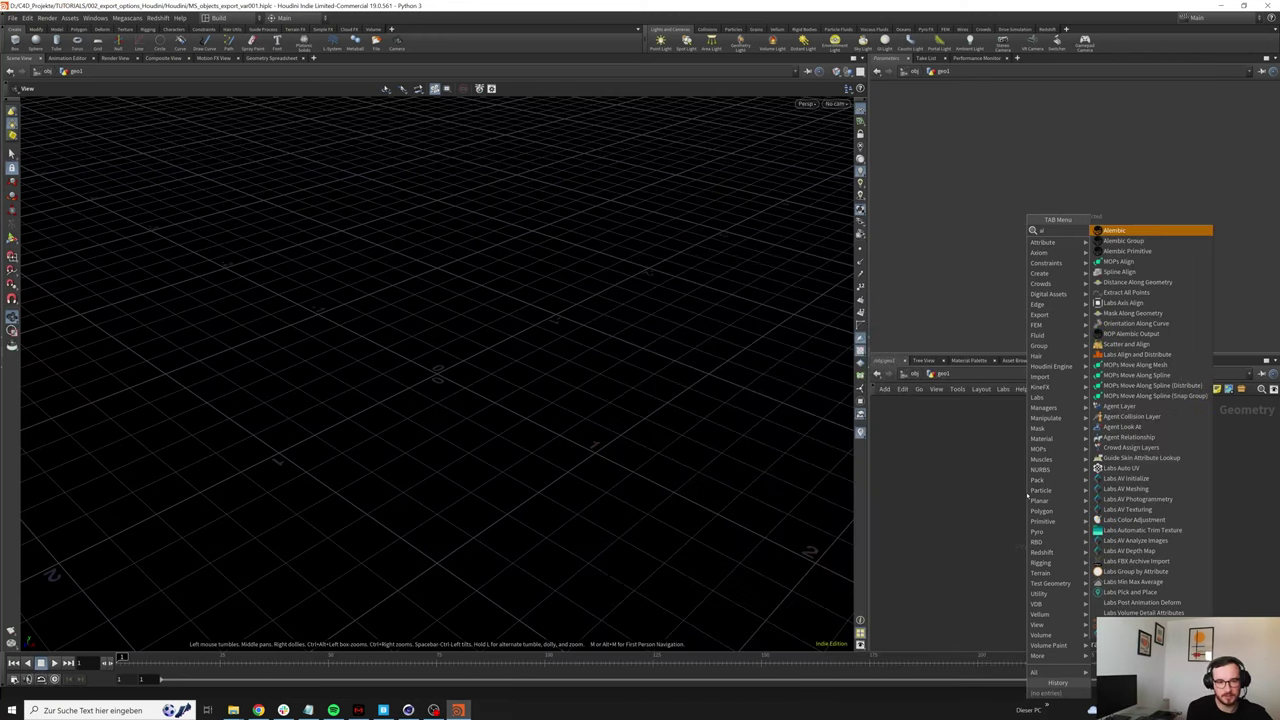
{"action": "type", "text": "alem"}
{"action": "key", "text": "Return"}
{"action": "left_click", "coordinate": [1036, 490]}
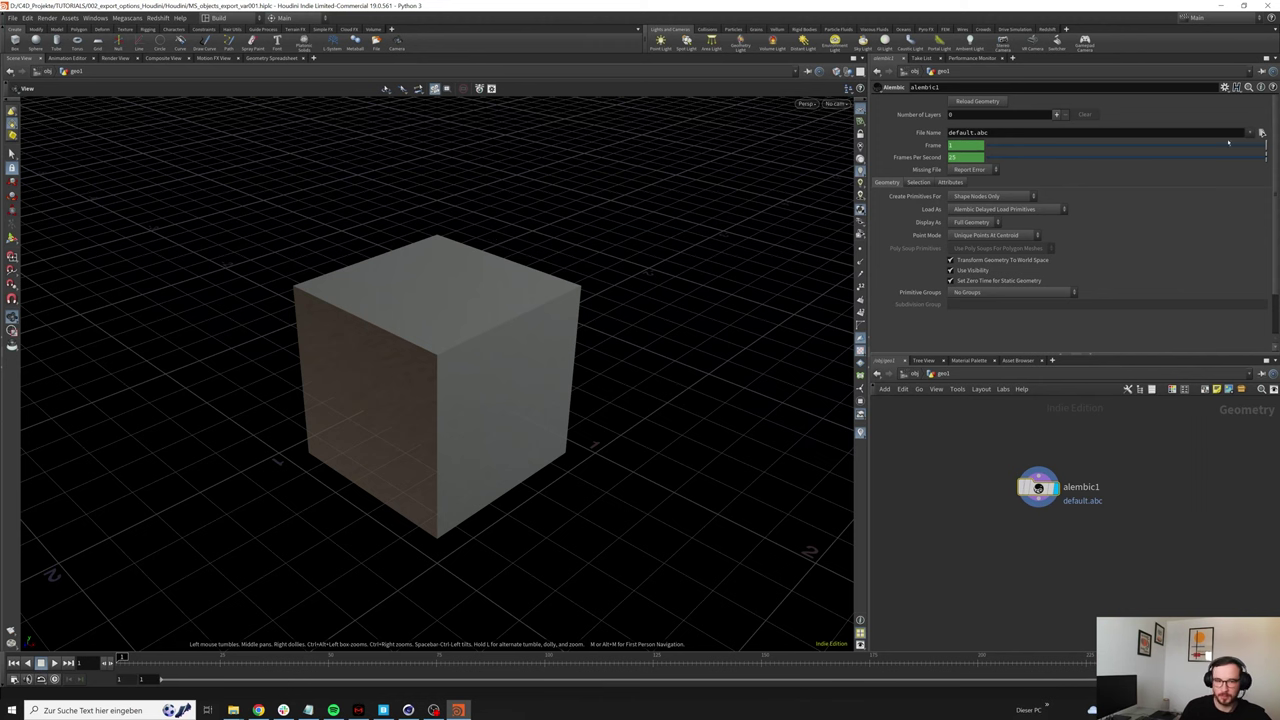
{"action": "left_click", "coordinate": [1263, 132]}
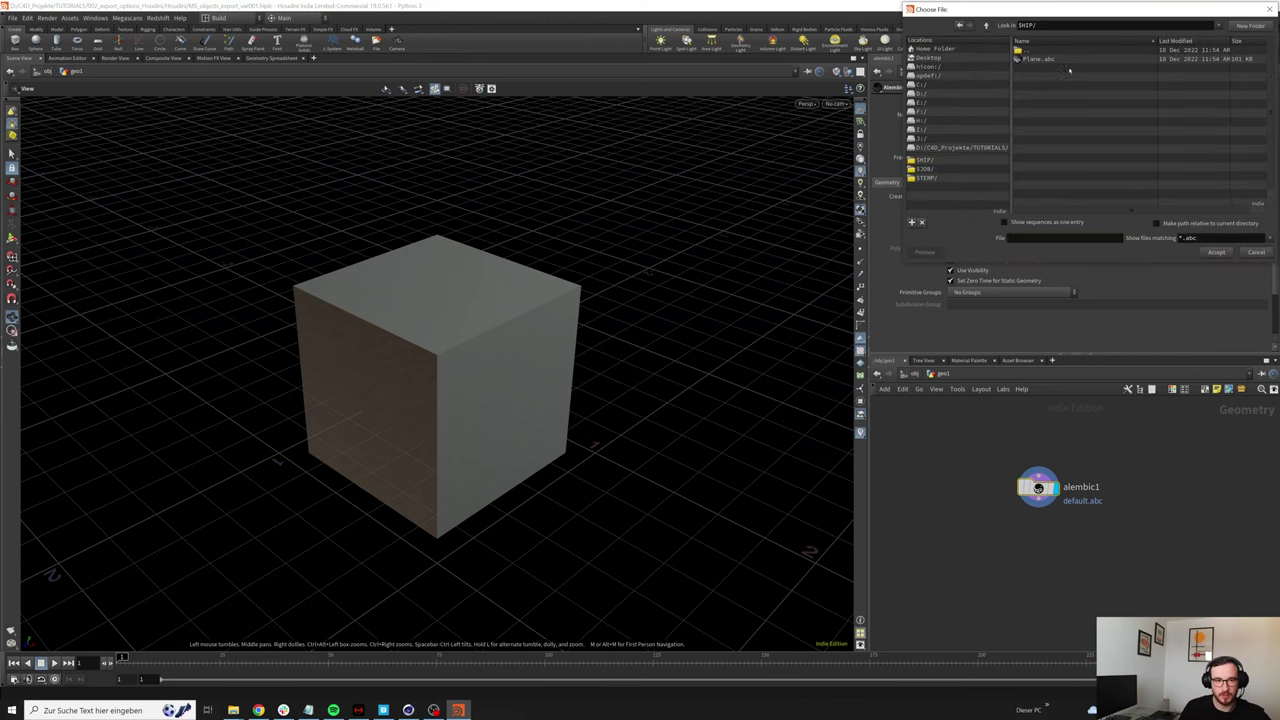
{"action": "double_click", "coordinate": [1045, 60]}
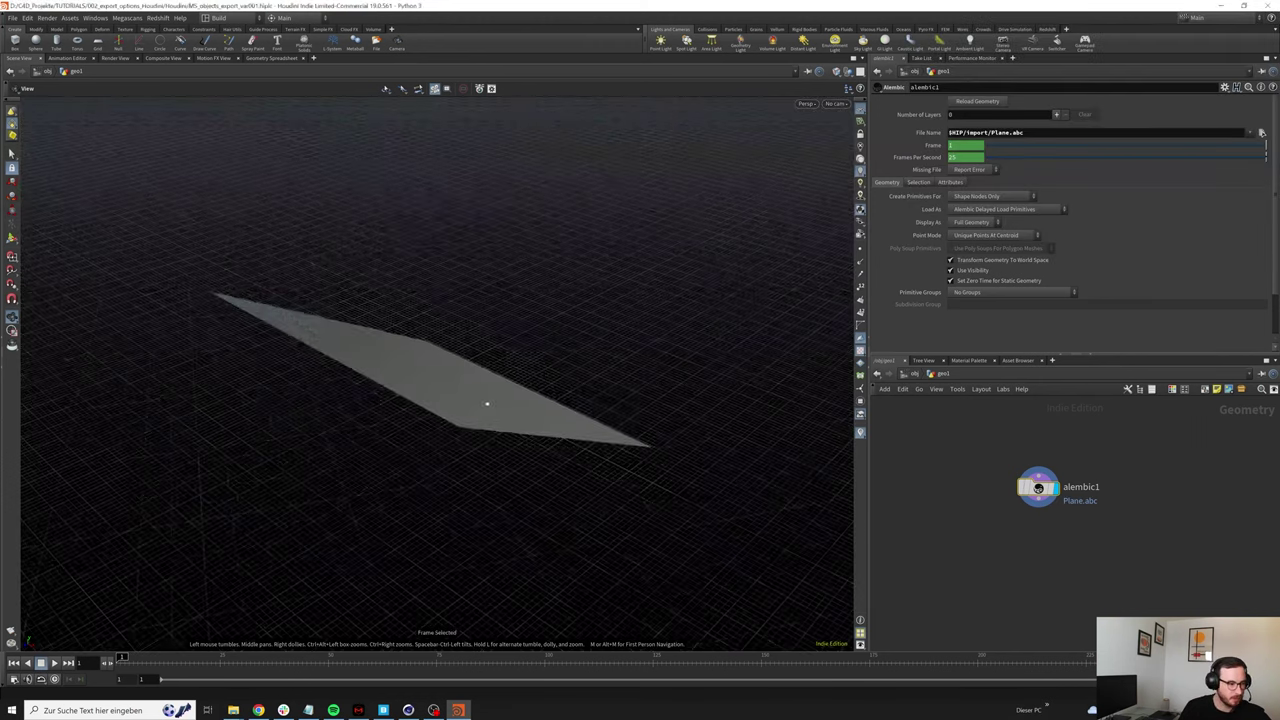
- Frame the plane and set viewport shading to Flat Wire Shaded
{"action": "key", "text": "f"}
{"action": "middle_click_drag", "start_coordinate": [635, 454], "coordinate": [405, 289]}
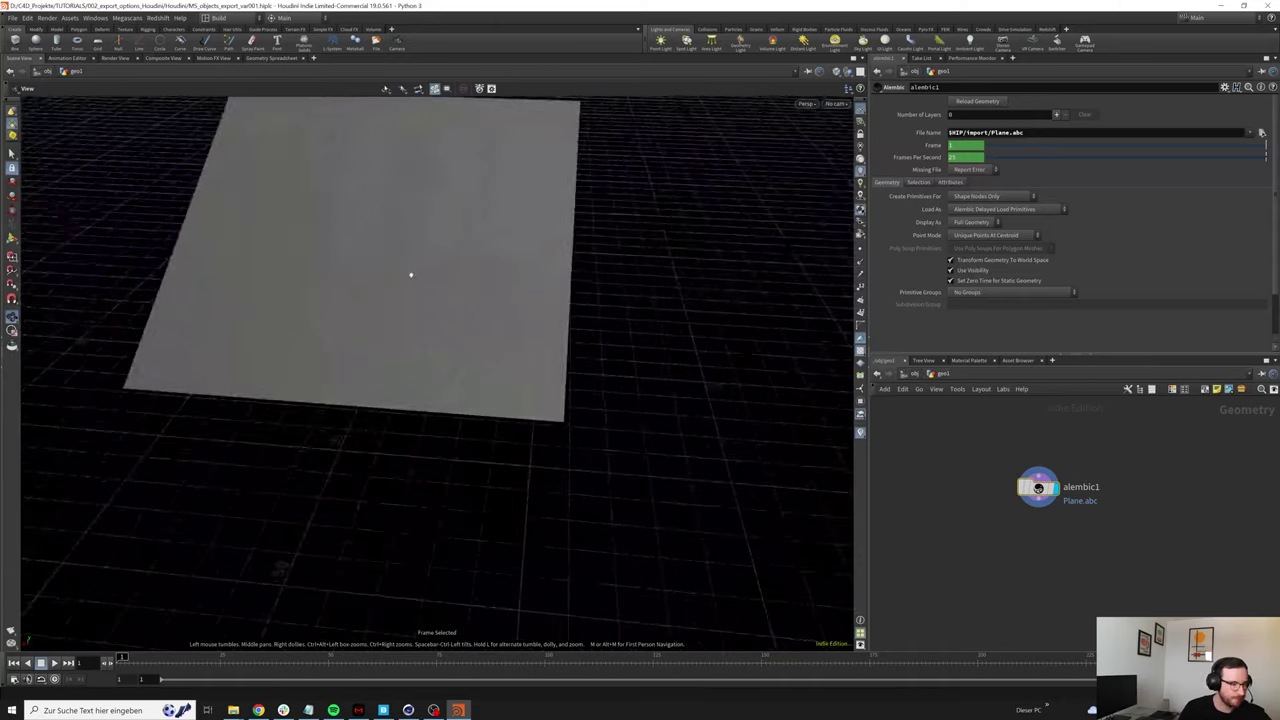
{"action": "mouse_move", "coordinate": [405, 289]}
{"action": "left_mouse_down"}
{"action": "mouse_move", "coordinate": [448, 370]}
{"action": "mouse_move", "coordinate": [480, 372]}
{"action": "left_mouse_up"}
{"action": "left_click", "coordinate": [837, 72]}
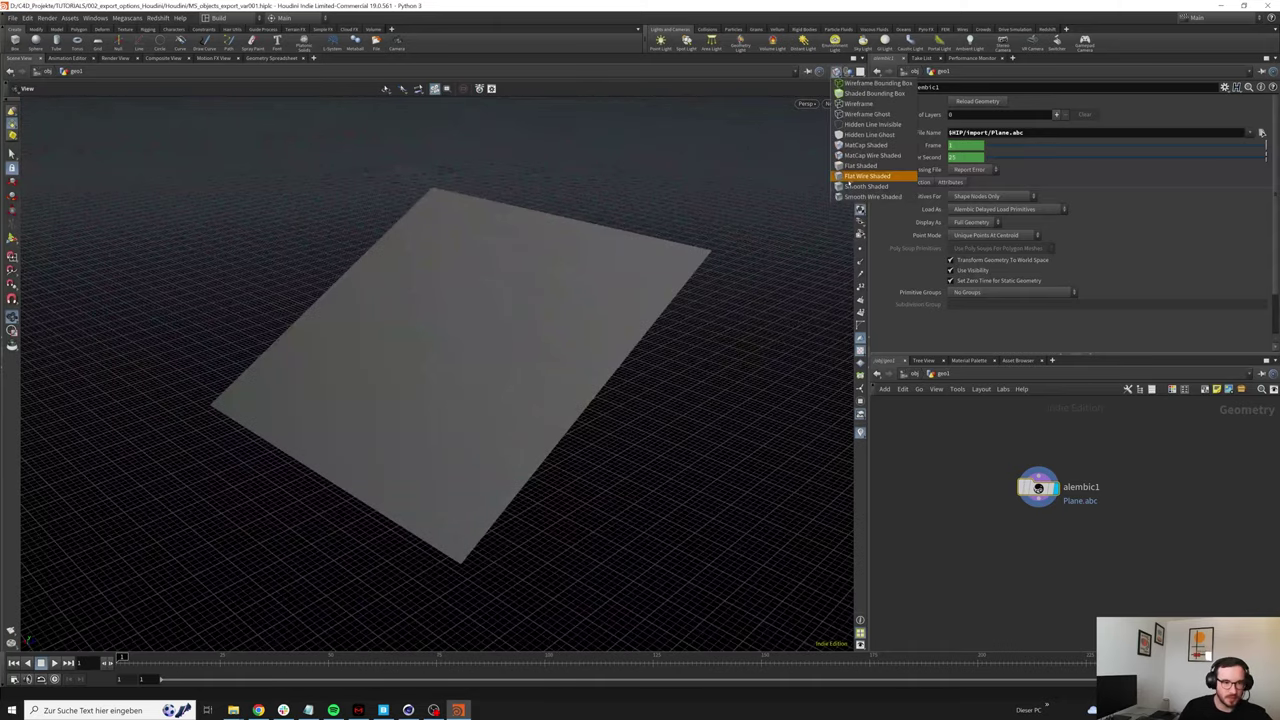
{"action": "left_click", "coordinate": [880, 177]}
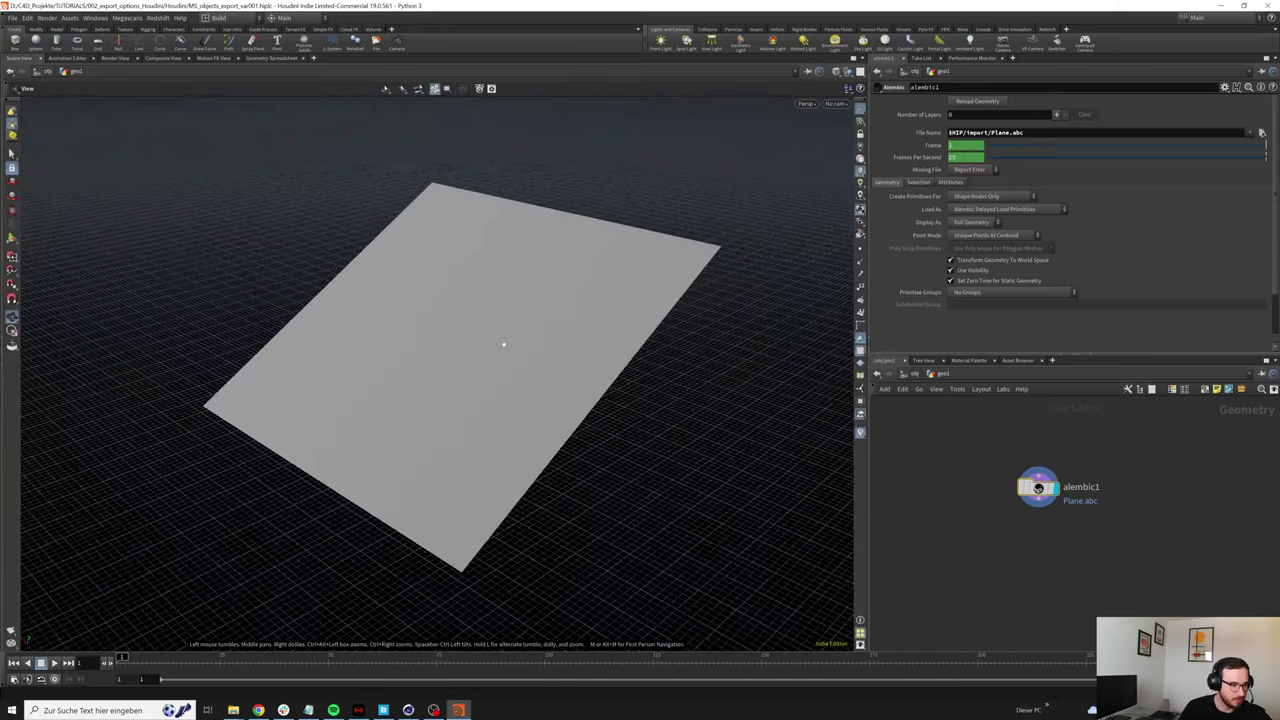
{"action": "left_click_drag", "start_coordinate": [514, 343], "coordinate": [514, 349]}
- Add an unpack node below alembic1 and display its result
{"action": "key", "text": "s"}
{"action": "left_click", "coordinate": [536, 408]}
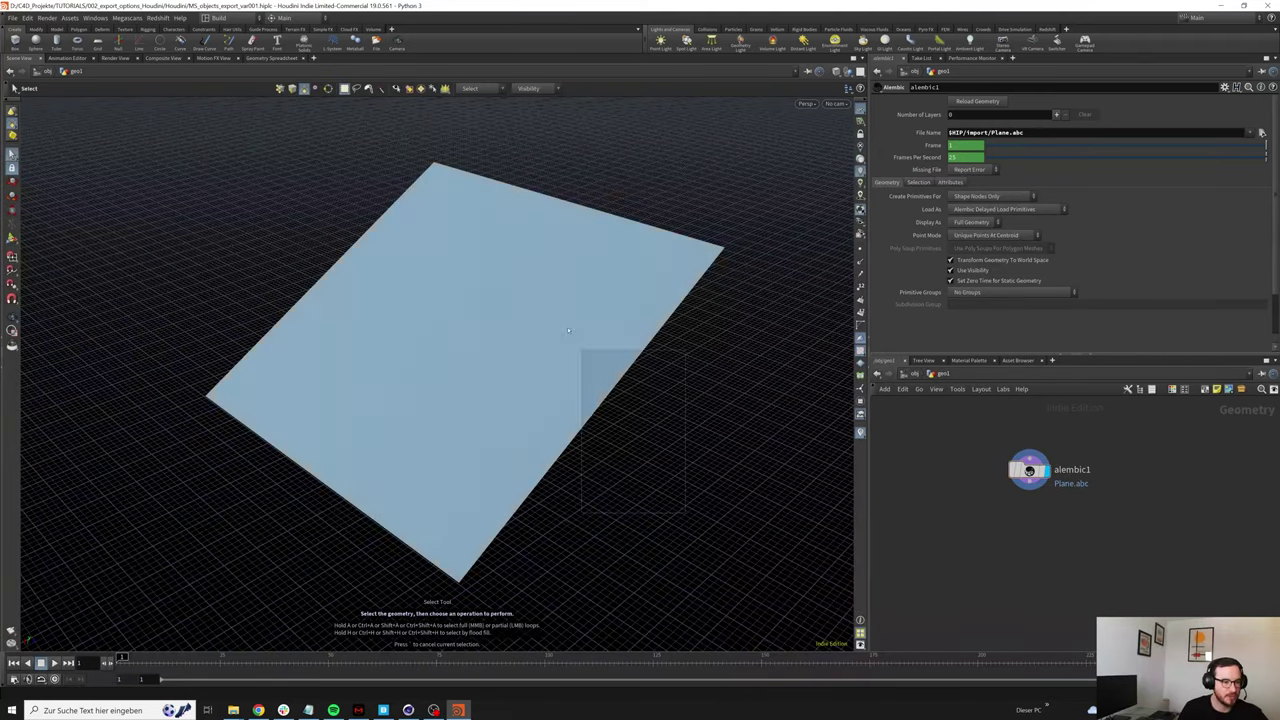
{"action": "left_click", "coordinate": [654, 403]}
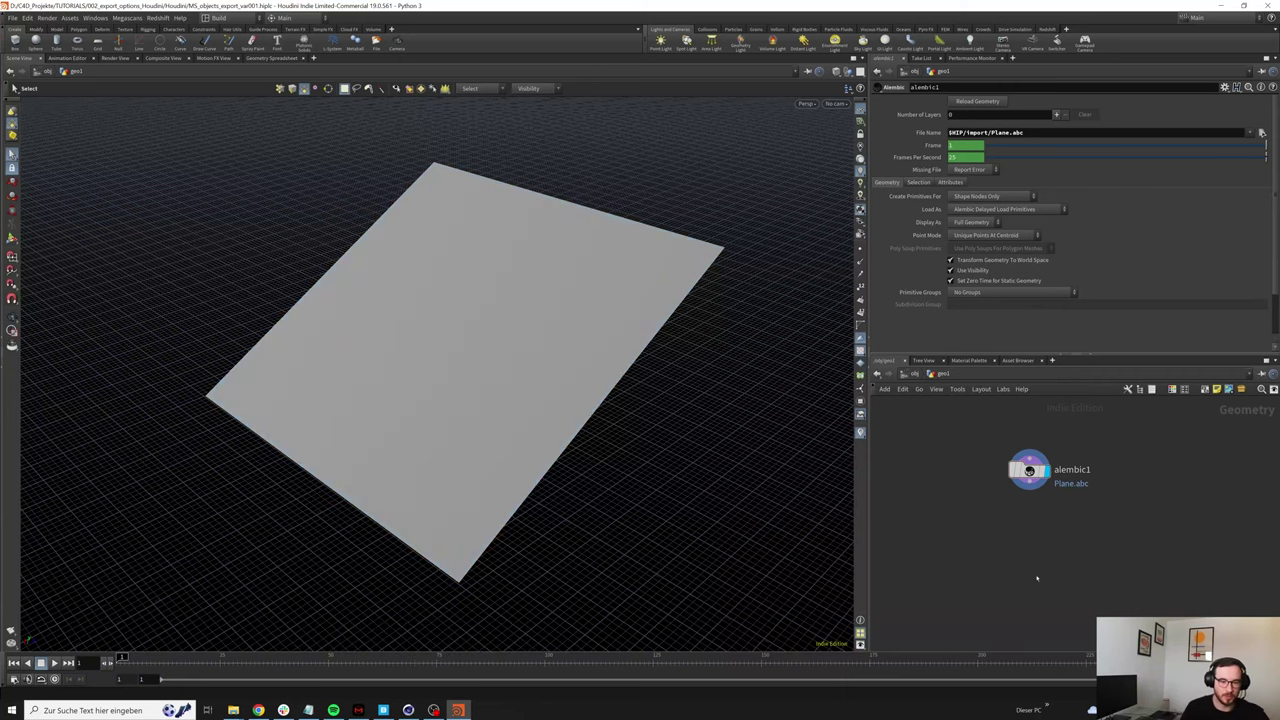
{"action": "key", "text": "Tab"}
{"action": "type", "text": "unpack"}
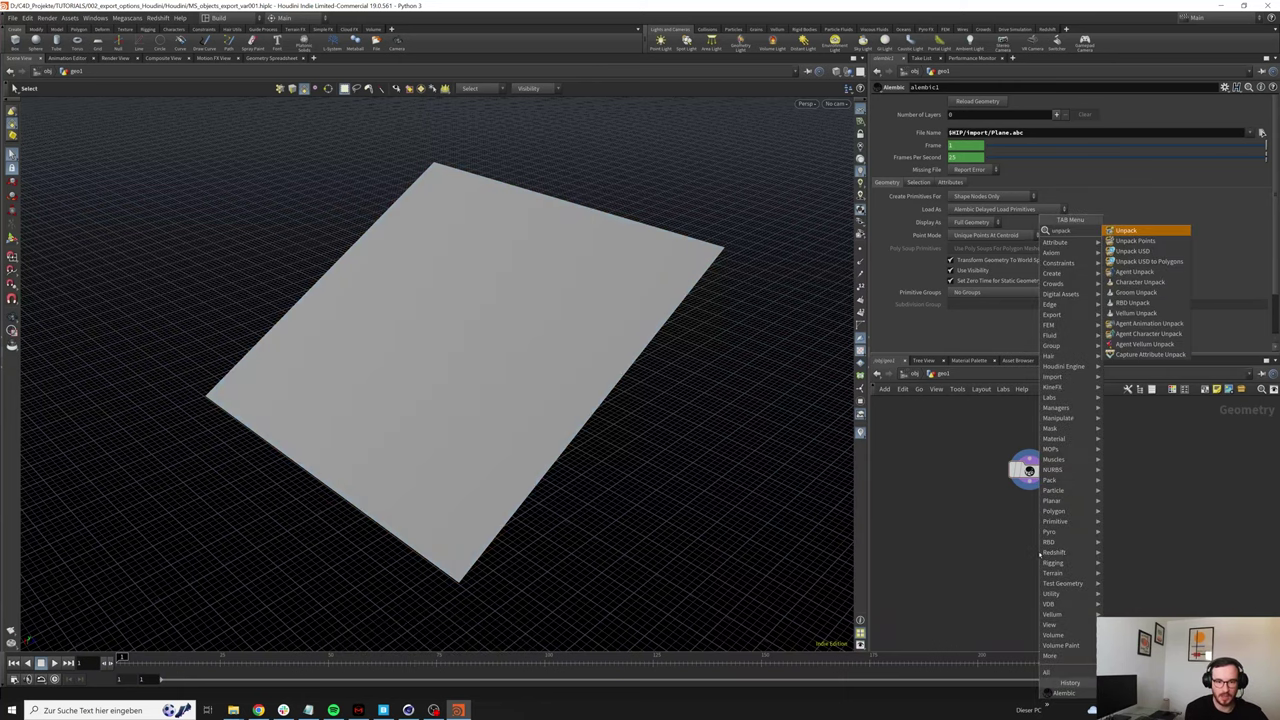
{"action": "key", "text": "Return"}
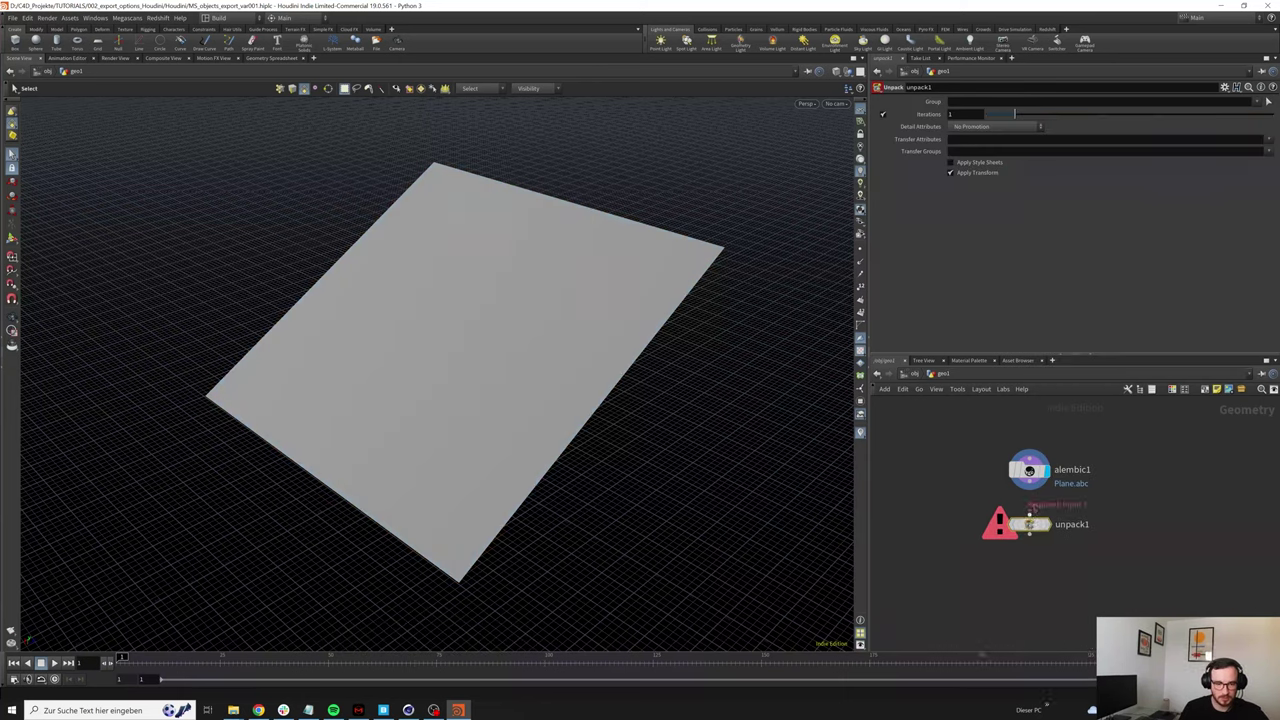
{"action": "left_click", "coordinate": [1029, 524]}
{"action": "left_click", "coordinate": [1046, 522]}
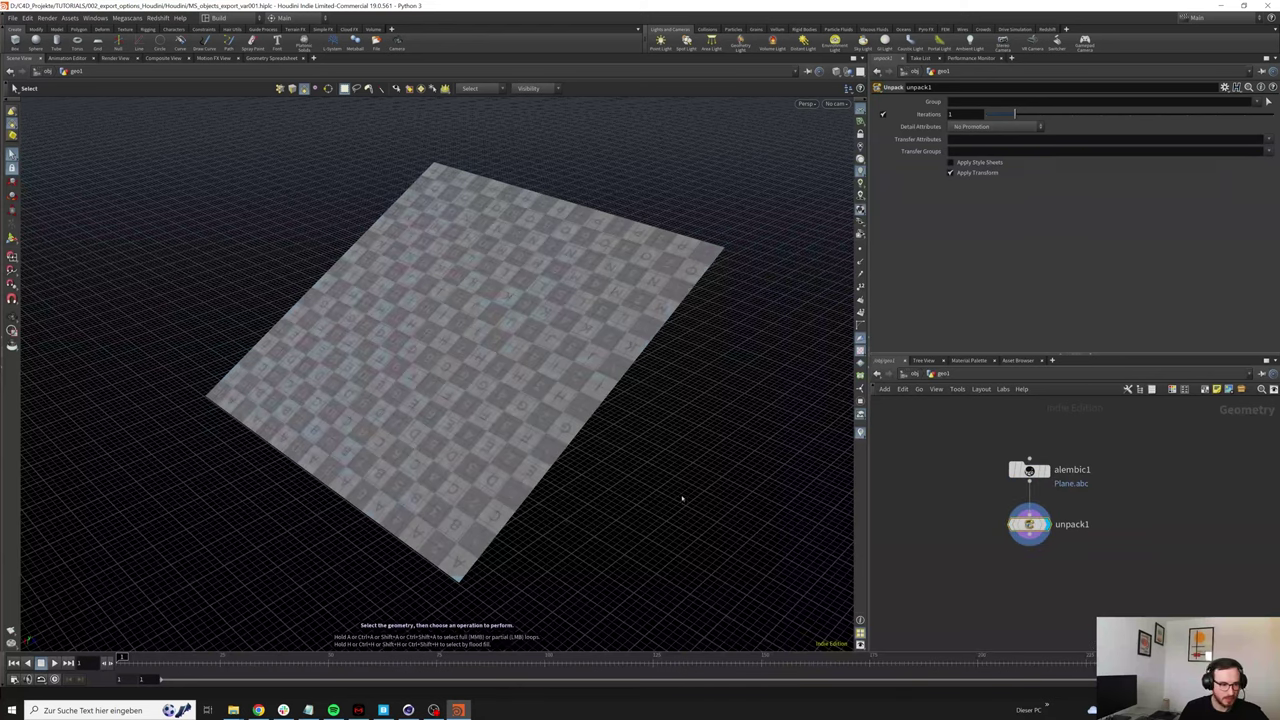
- Add a Convert node wired in under unpack1
{"action": "key", "text": "s"}
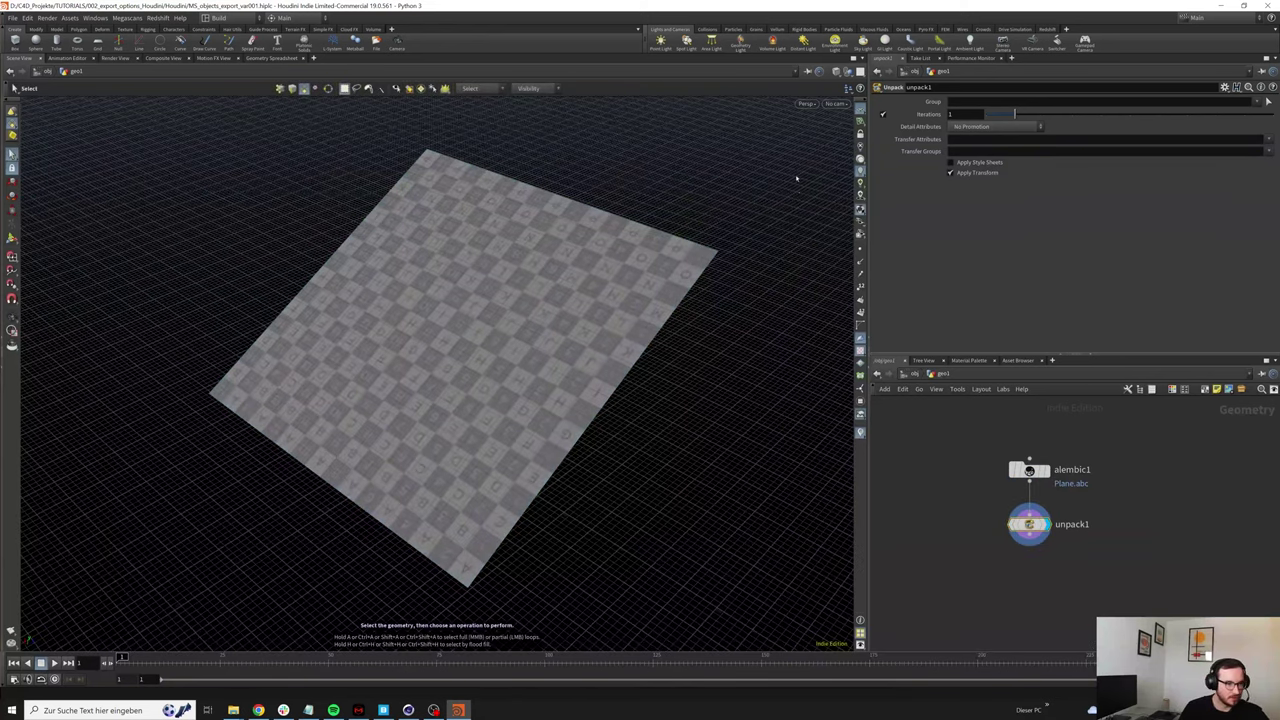
{"action": "key", "text": "Tab"}
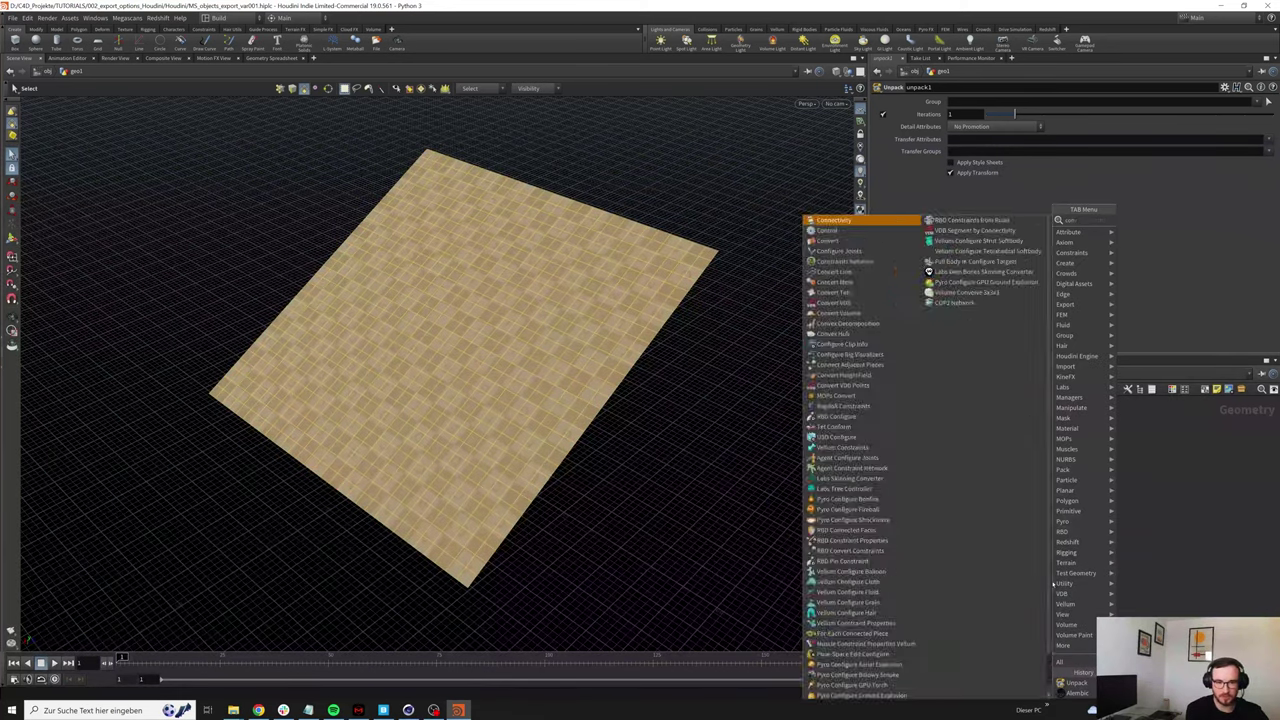
{"action": "key", "text": "Escape"}
{"action": "left_click", "coordinate": [1052, 582]}
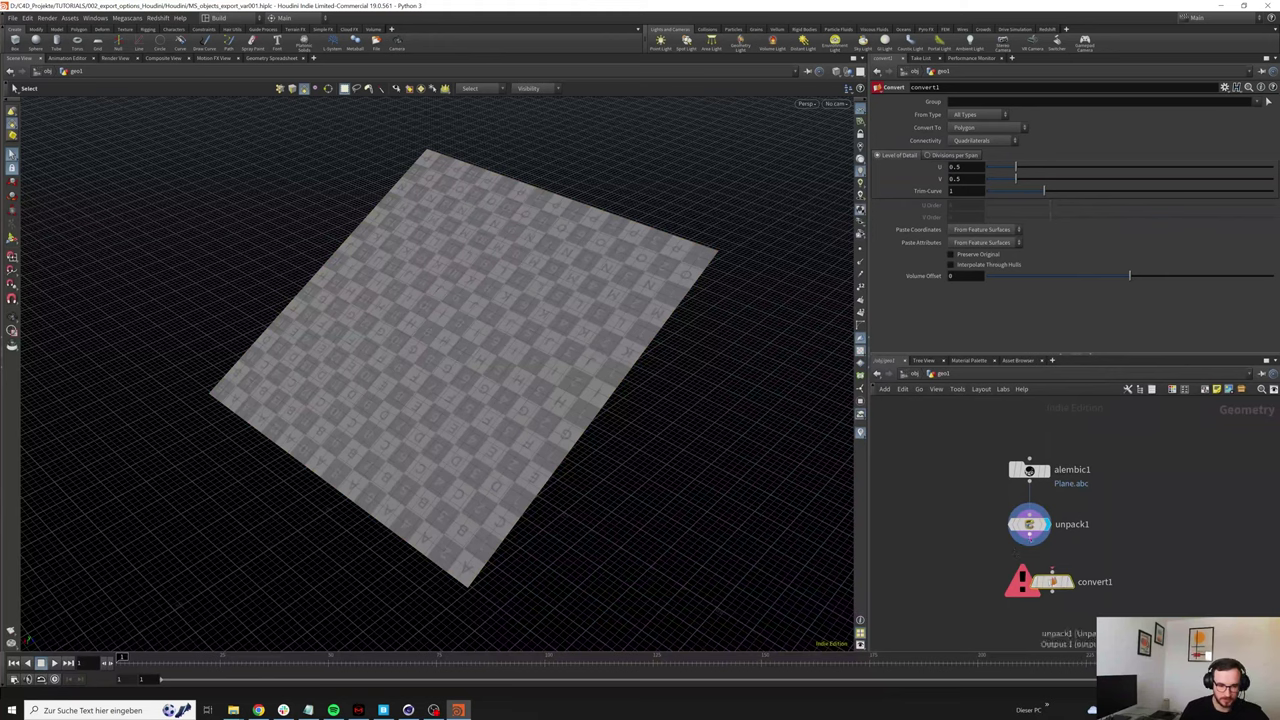
{"action": "left_click_drag", "start_coordinate": [1052, 582], "coordinate": [1030, 570]}
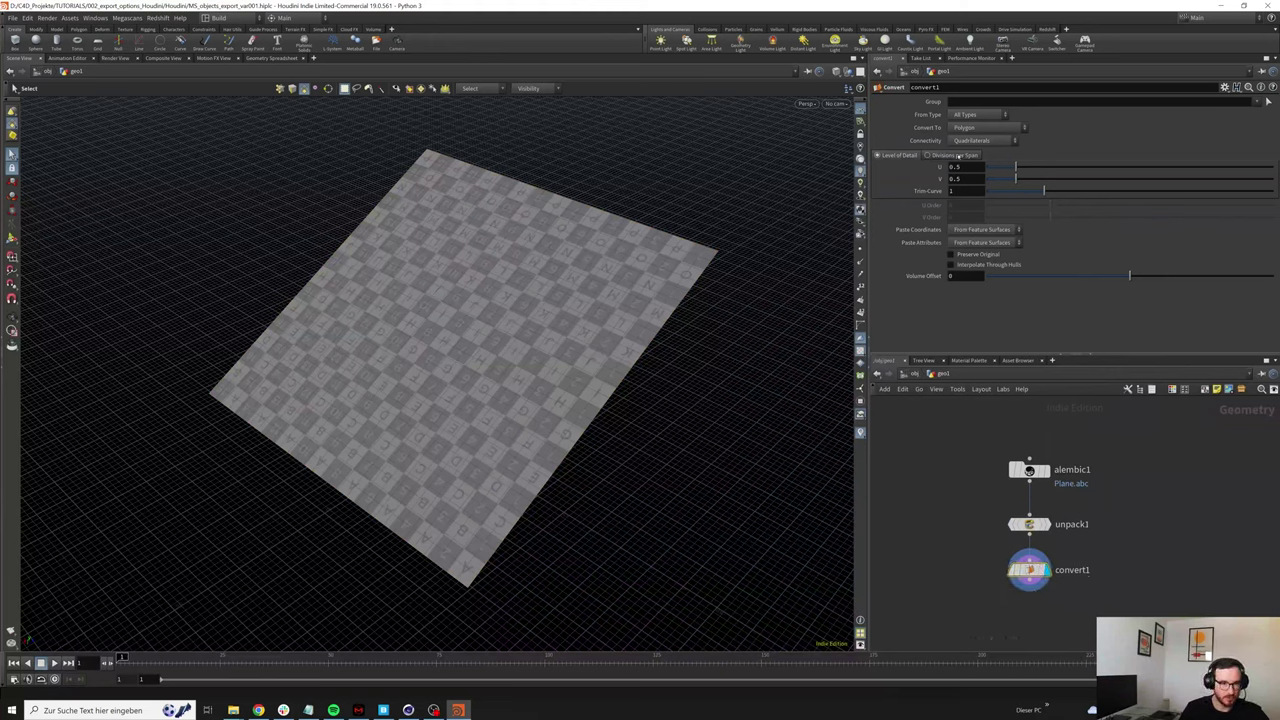
- Drag-select several face patches on the plane, then clear the selection
{"action": "left_click_drag", "start_coordinate": [631, 181], "coordinate": [543, 286]}
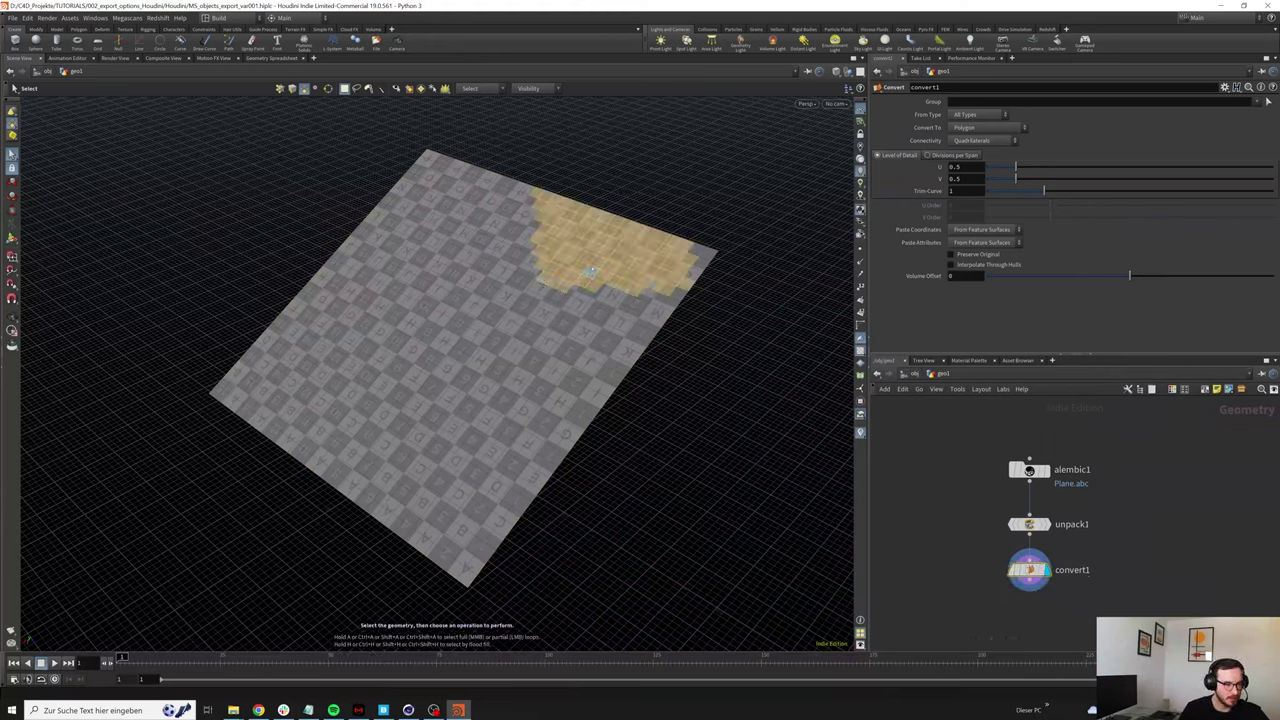
{"action": "mouse_move", "coordinate": [520, 330]}
{"action": "left_mouse_down"}
{"action": "mouse_move", "coordinate": [608, 523]}
{"action": "mouse_move", "coordinate": [450, 450]}
{"action": "left_mouse_up"}
{"action": "left_click_drag", "start_coordinate": [270, 240], "coordinate": [350, 333]}
{"action": "left_click_drag", "start_coordinate": [567, 256], "coordinate": [660, 215]}
{"action": "left_click", "coordinate": [654, 217]}
- Show convert1's node info, then zoom out the network view
{"action": "middle_click", "coordinate": [1030, 570]}
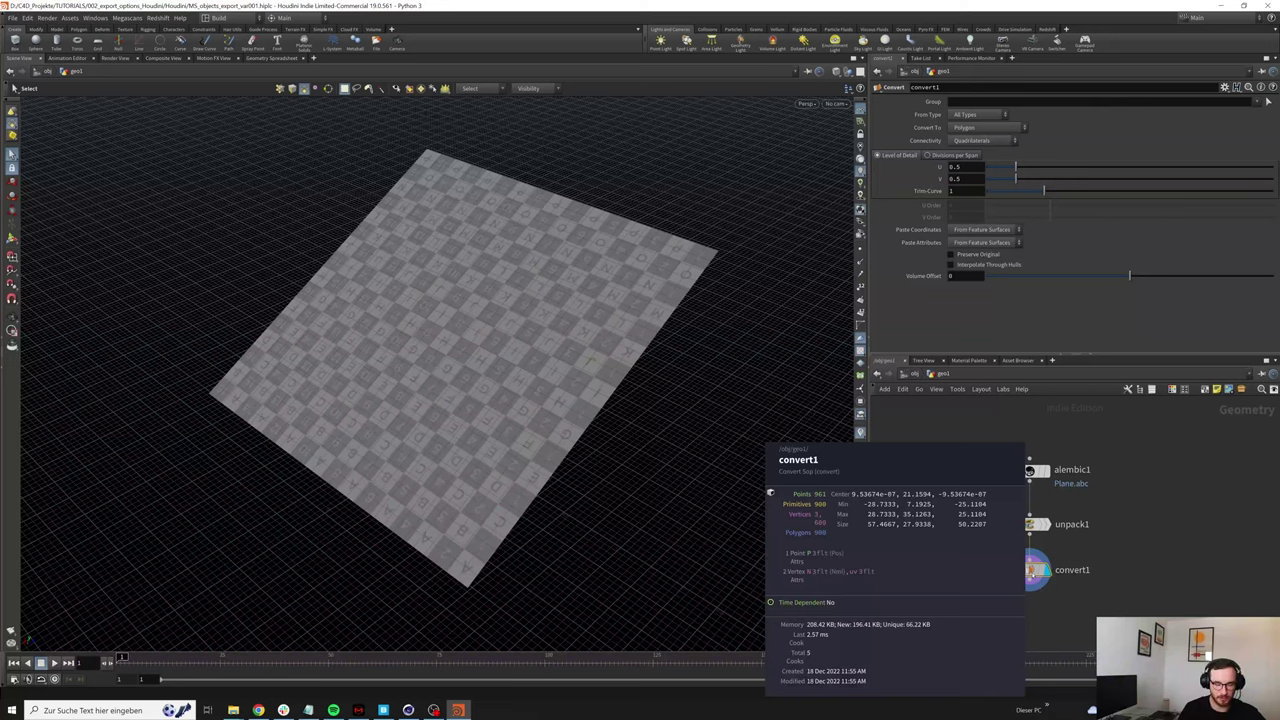
{"action": "middle_click_drag", "start_coordinate": [1120, 618], "coordinate": [1025, 555]}
- Add a Vellum Configure Cloth node below convert1
{"action": "key", "text": "Tab"}
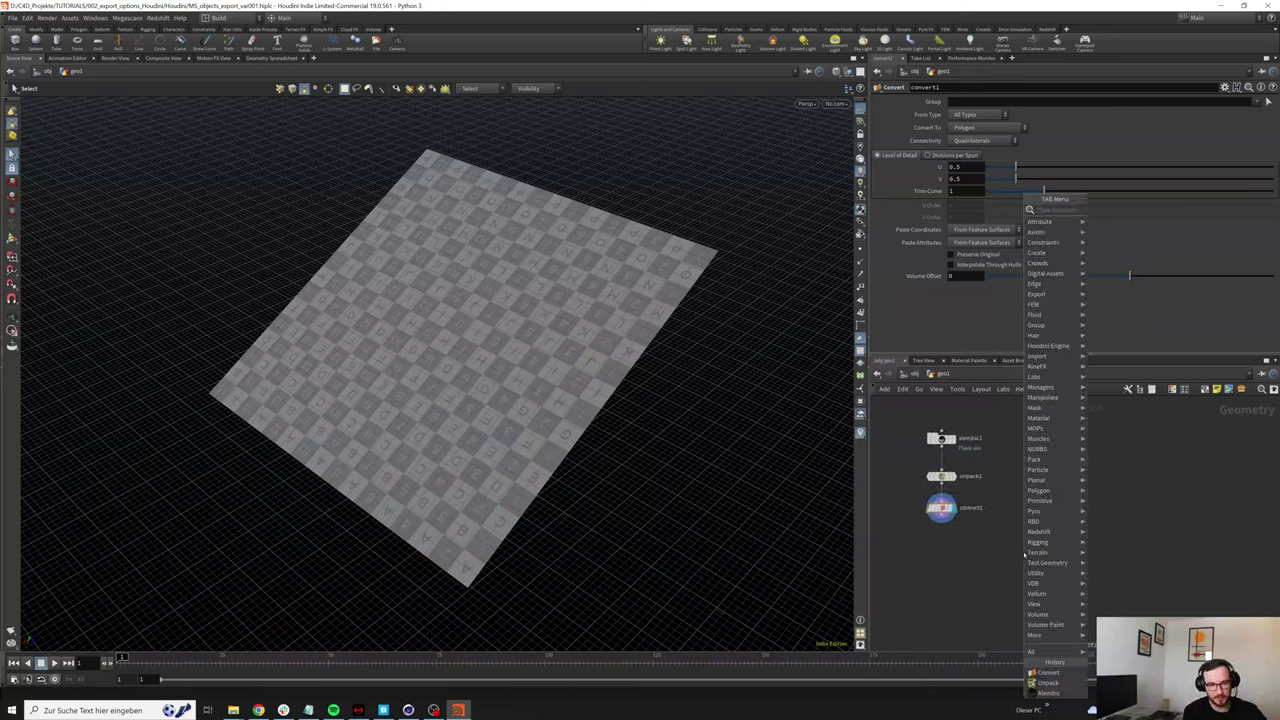
{"action": "type", "text": "vellum cl"}
{"action": "key", "text": "Return"}
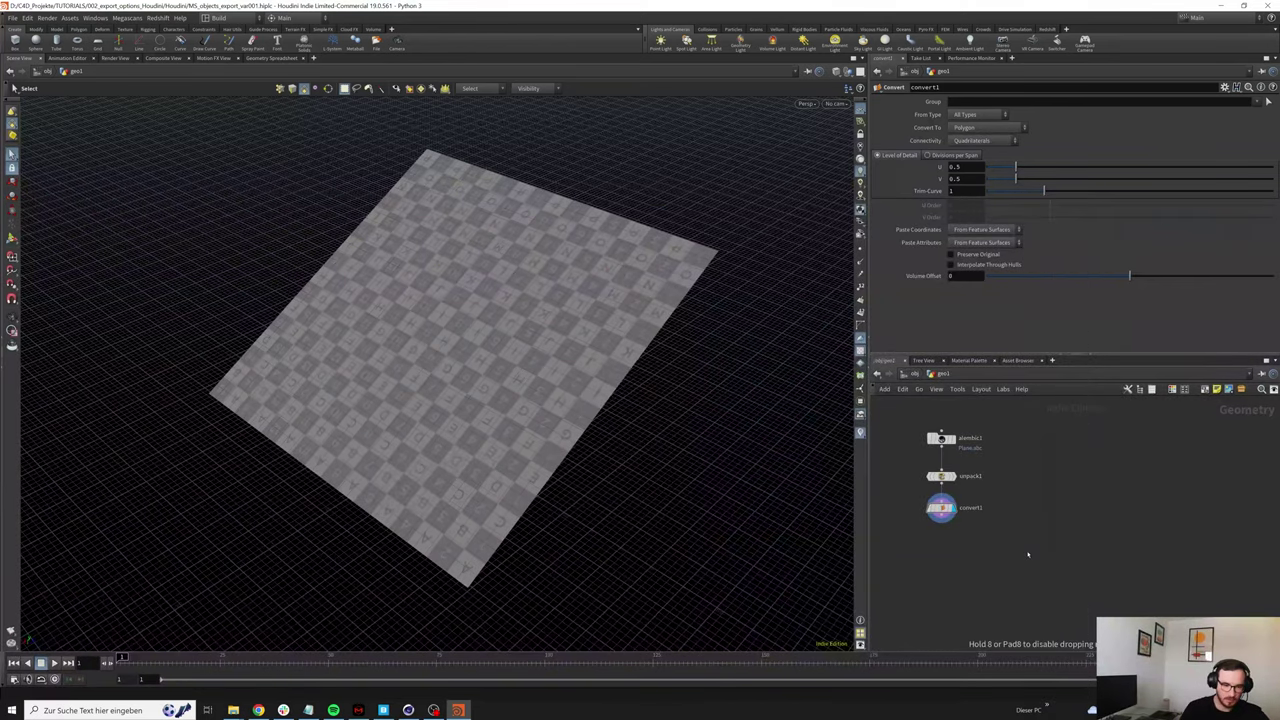
{"action": "left_click", "coordinate": [1032, 555]}
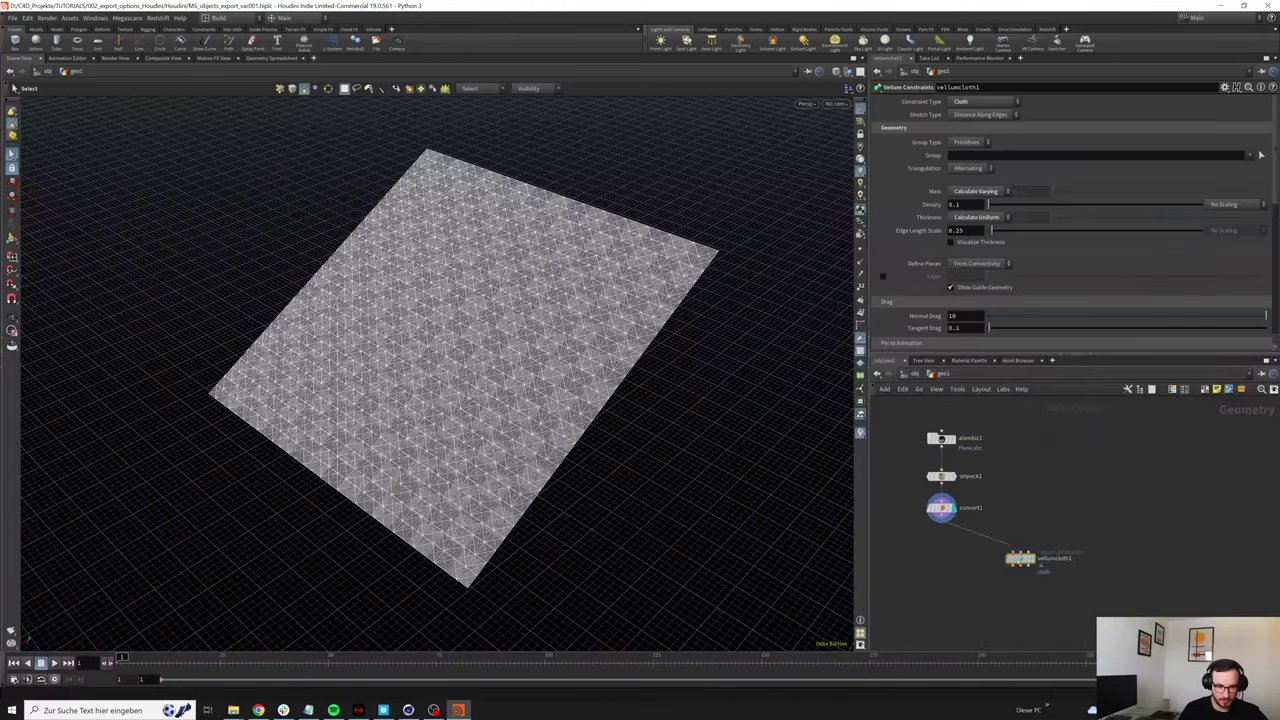
{"action": "left_click_drag", "start_coordinate": [1015, 562], "coordinate": [990, 566]}
- Add a Vellum Solver and wire vellumcloth1 into it
{"action": "key", "text": "Tab"}
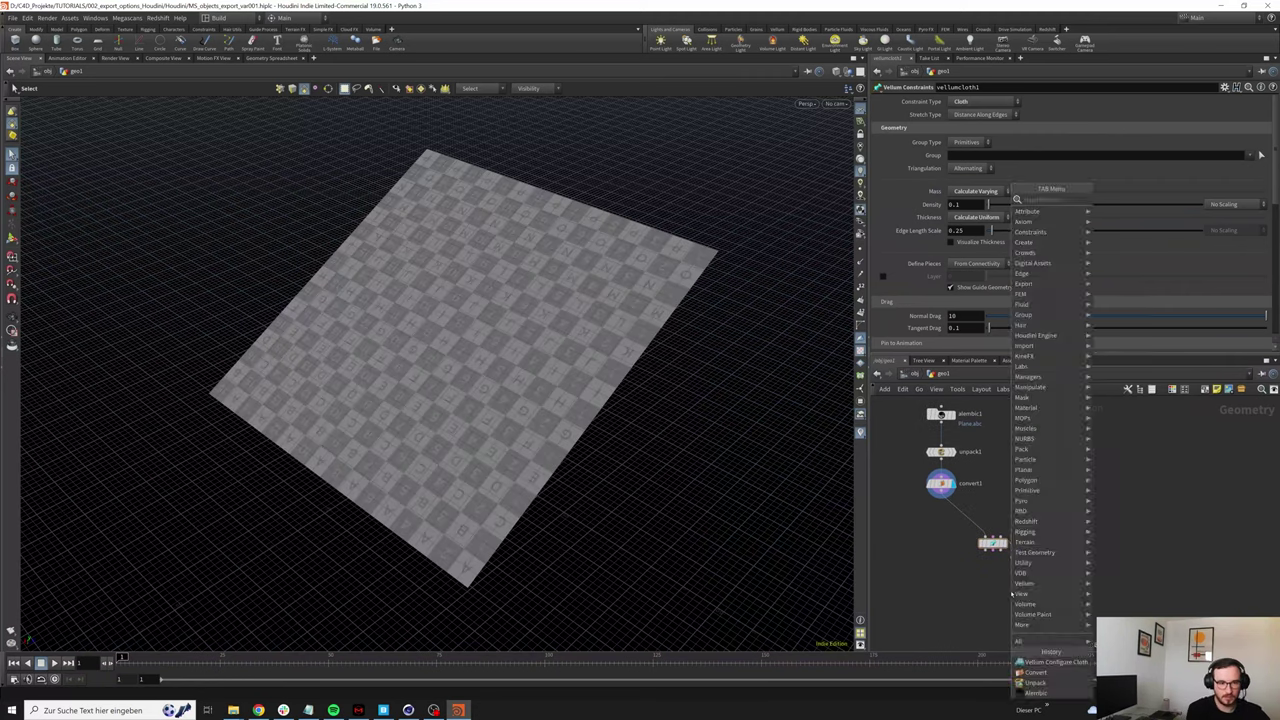
{"action": "type", "text": "vellum sol"}
{"action": "key", "text": "Return"}
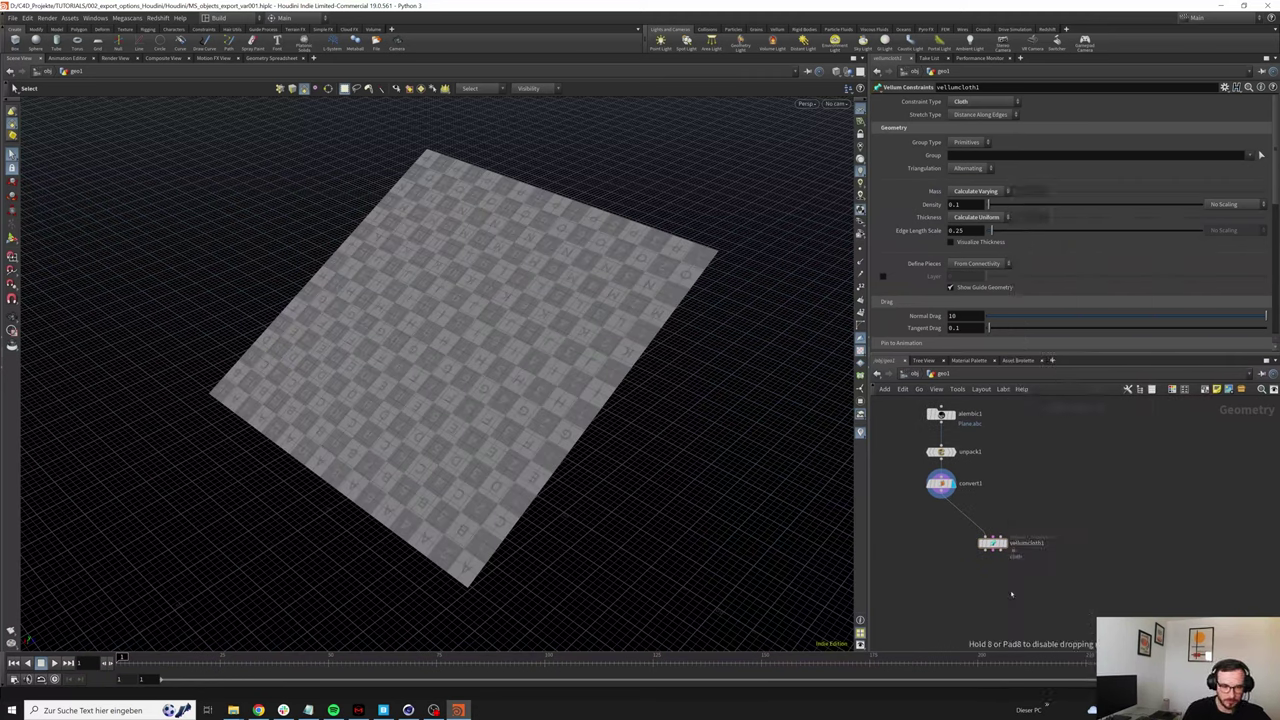
{"action": "left_click", "coordinate": [1011, 594]}
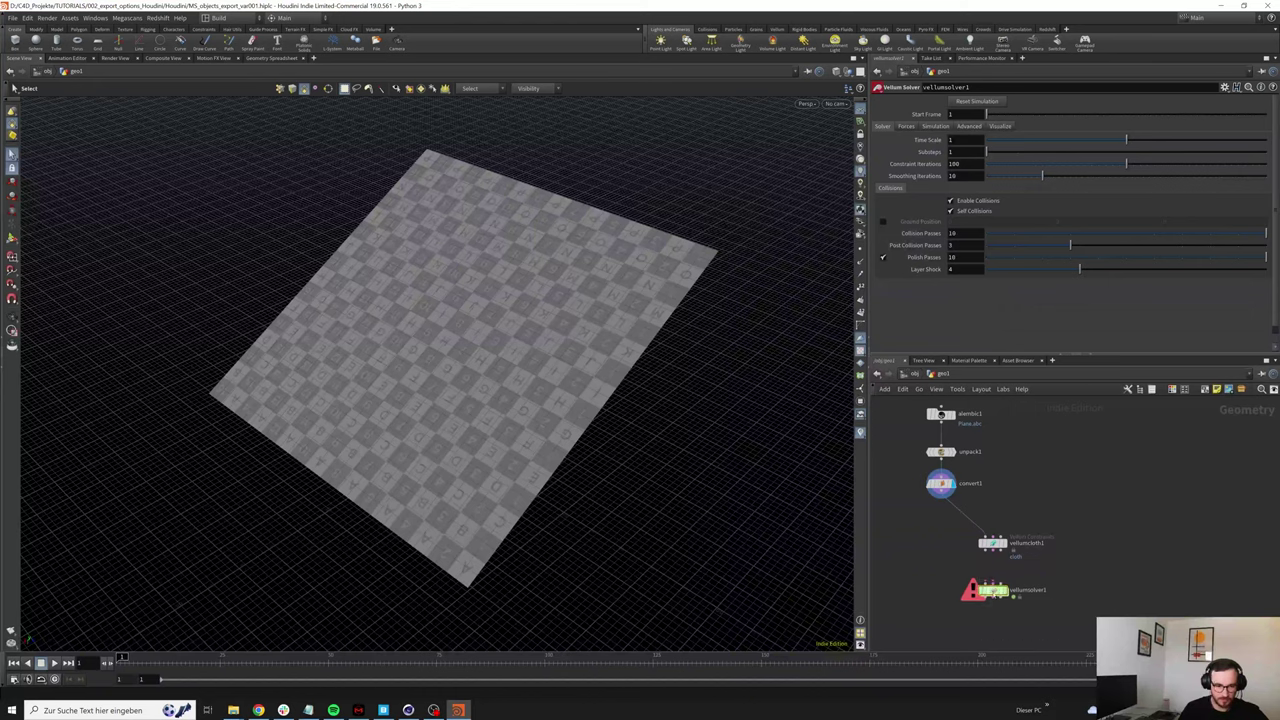
{"action": "left_click_drag", "start_coordinate": [986, 558], "coordinate": [1009, 556]}
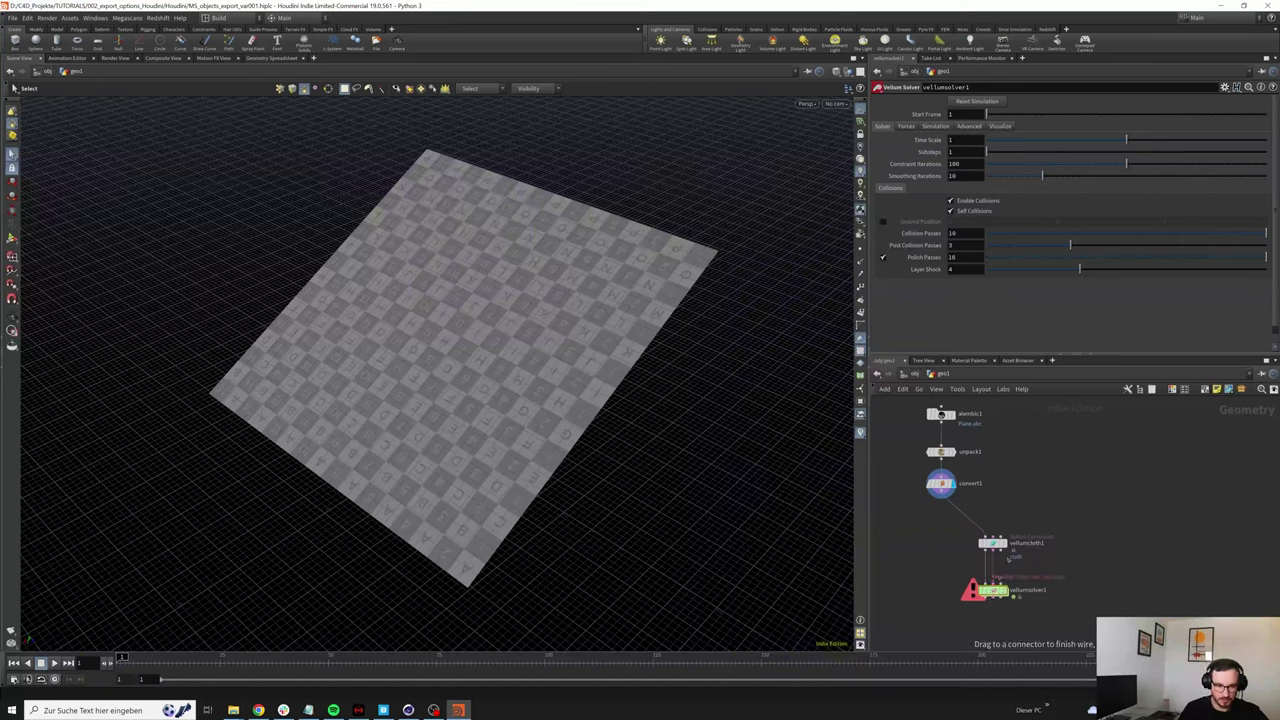
{"action": "left_click", "coordinate": [993, 583]}
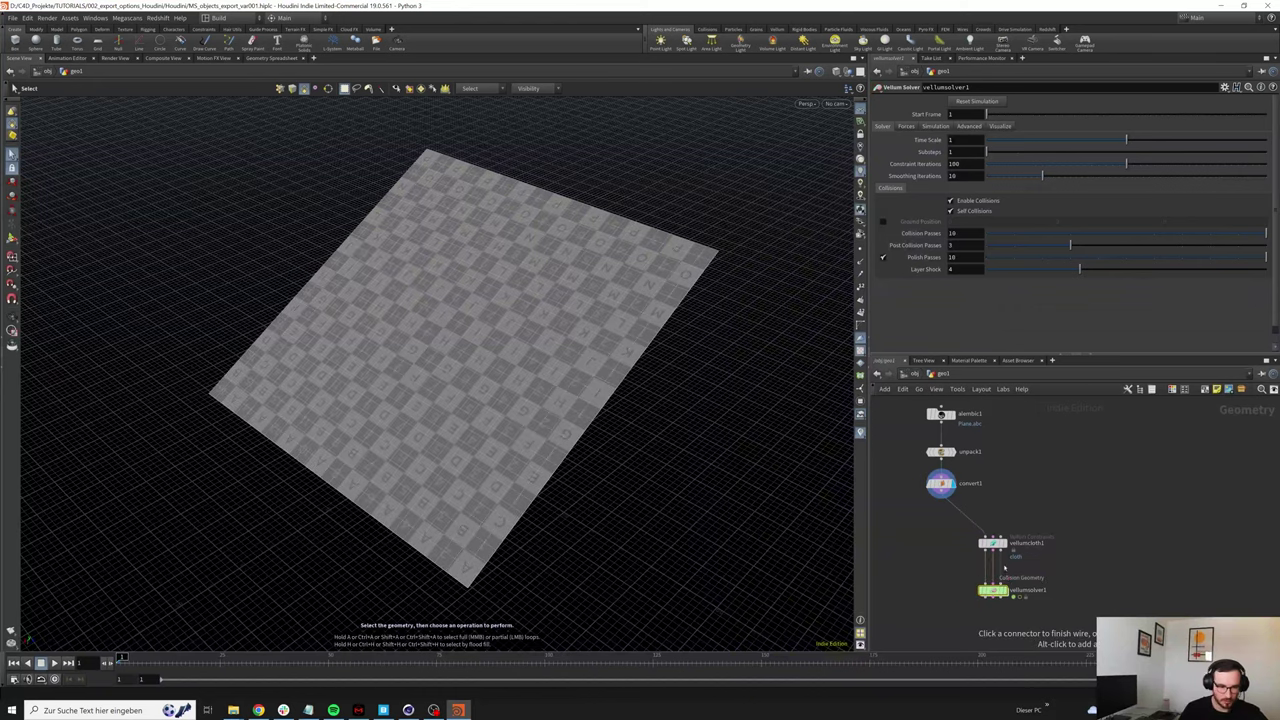
- Add a Grid node with size 100 by 100
{"action": "left_click", "coordinate": [1006, 590]}
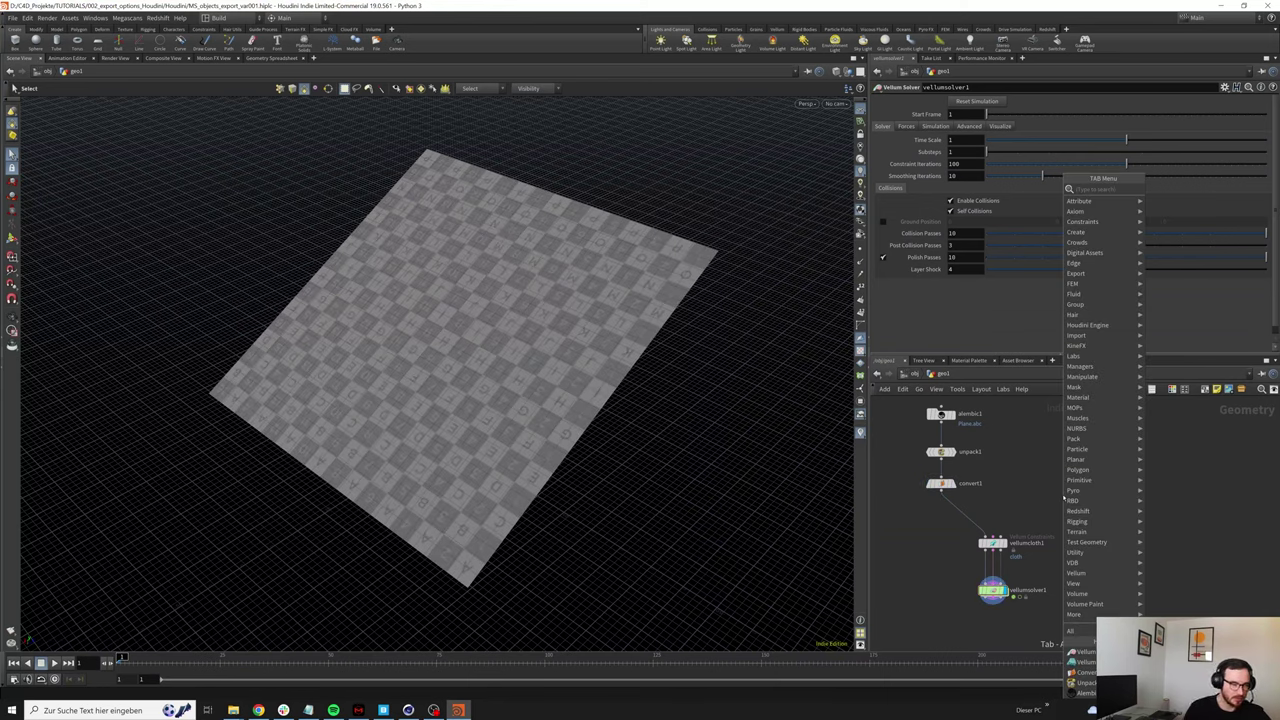
{"action": "key", "text": "Tab"}
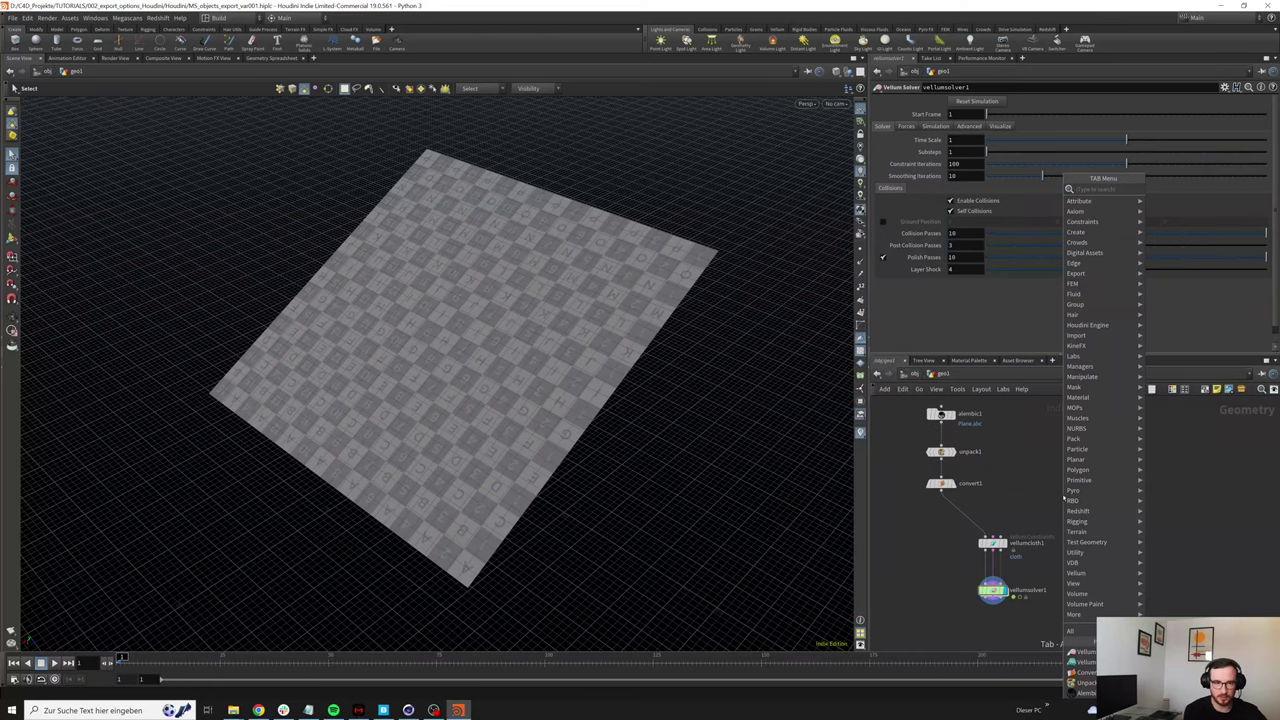
{"action": "type", "text": "grid"}
{"action": "key", "text": "Return"}
{"action": "left_click", "coordinate": [1062, 494]}
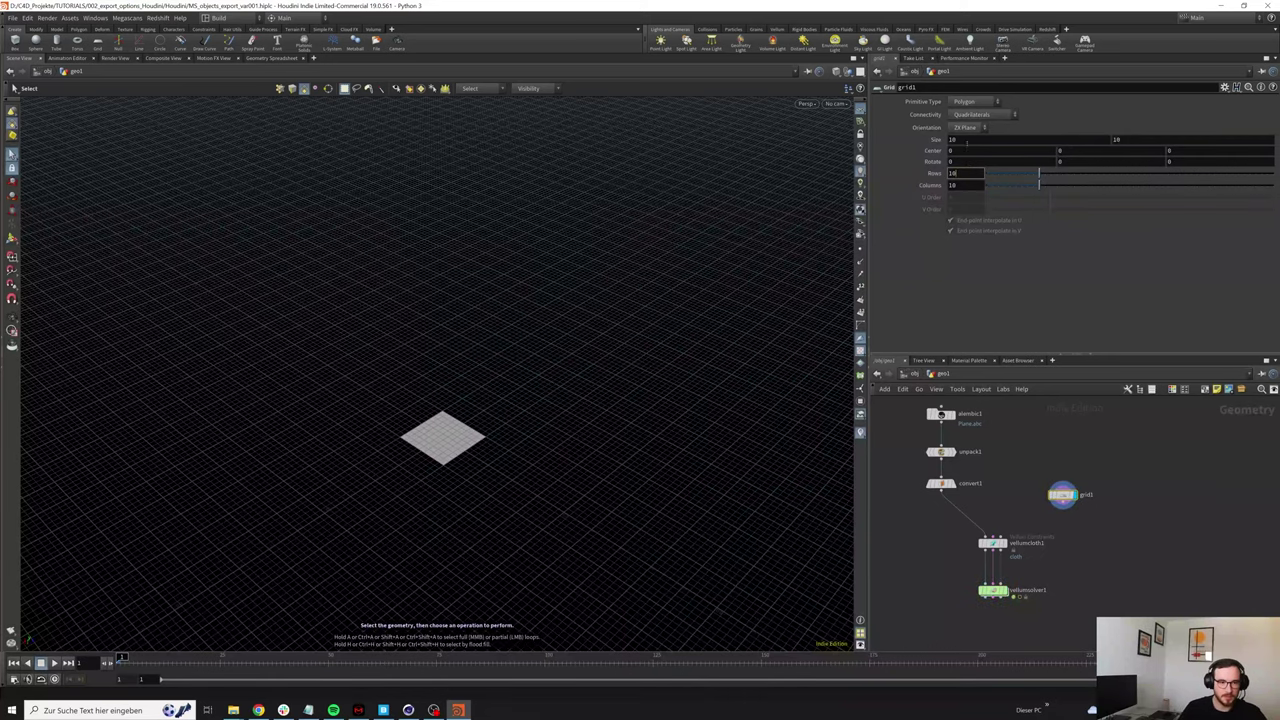
{"action": "left_click", "coordinate": [966, 140]}
{"action": "type", "text": "100"}
{"action": "key", "text": "Tab"}
{"action": "type", "text": "100"}
{"action": "key", "text": "Return"}
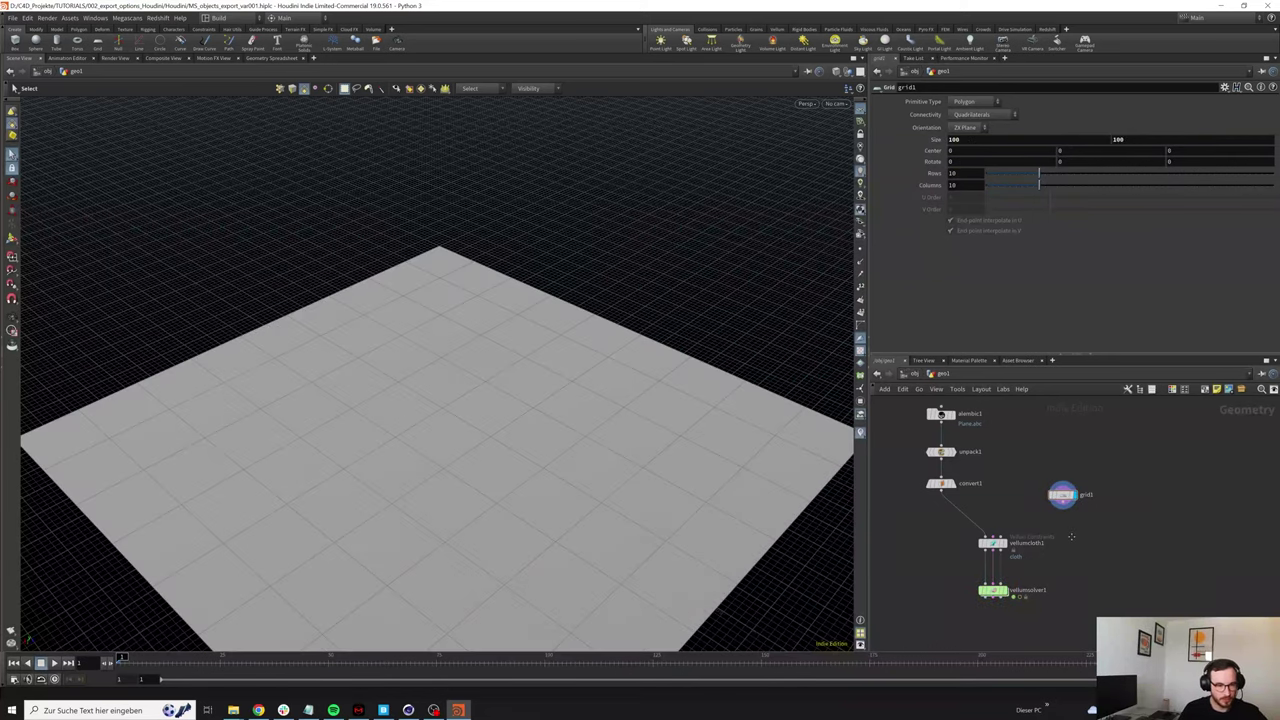
- Display vellumsolver1's cloth output and orbit around it
{"action": "middle_click_drag", "start_coordinate": [1071, 518], "coordinate": [1071, 479]}
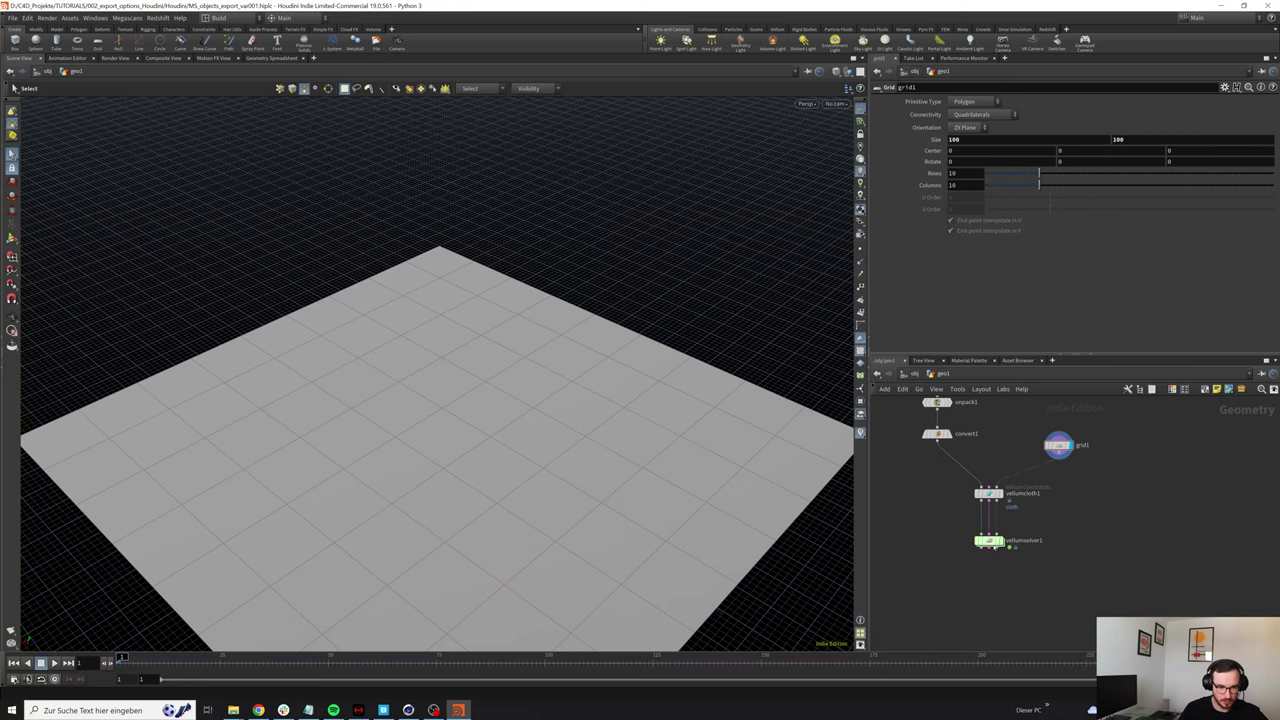
{"action": "left_click", "coordinate": [988, 541]}
{"action": "left_click_drag", "start_coordinate": [330, 400], "coordinate": [395, 398]}
- Set playback to Play Once and run the Vellum cloth simulation
{"action": "right_click", "coordinate": [40, 662]}
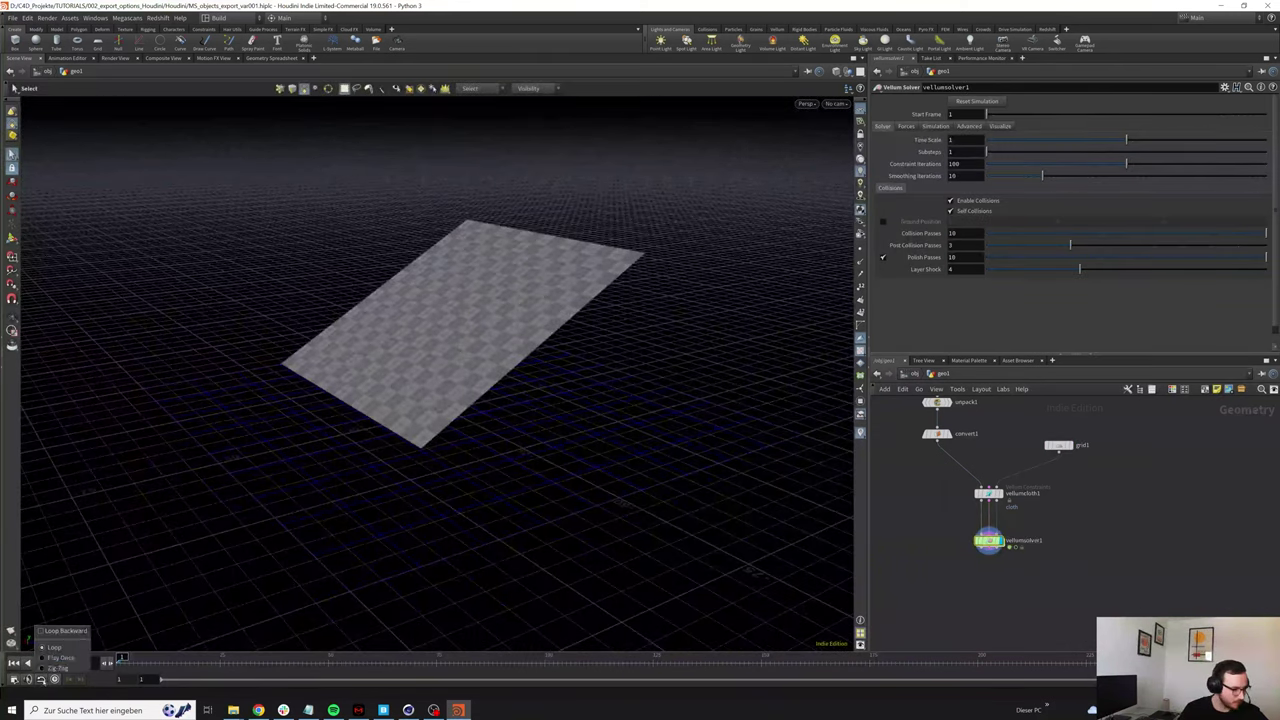
{"action": "left_click", "coordinate": [60, 658]}
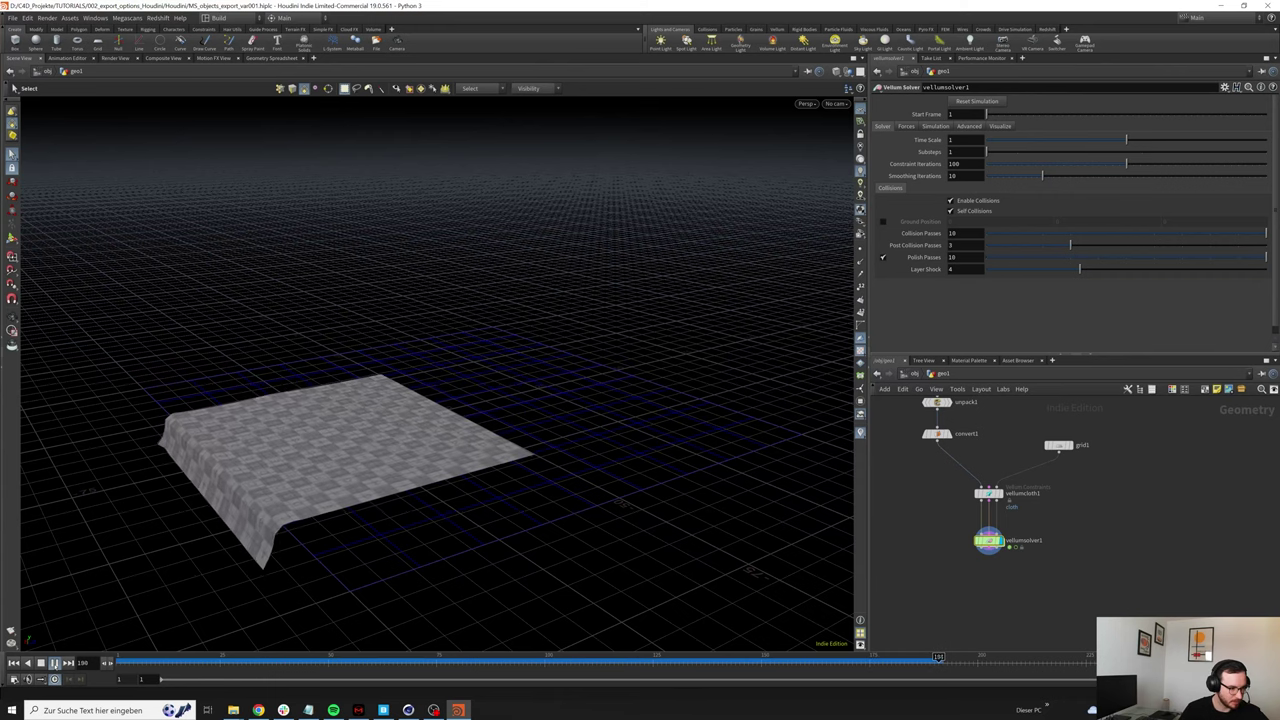
{"action": "middle_click_drag", "start_coordinate": [1036, 619], "coordinate": [1047, 578]}
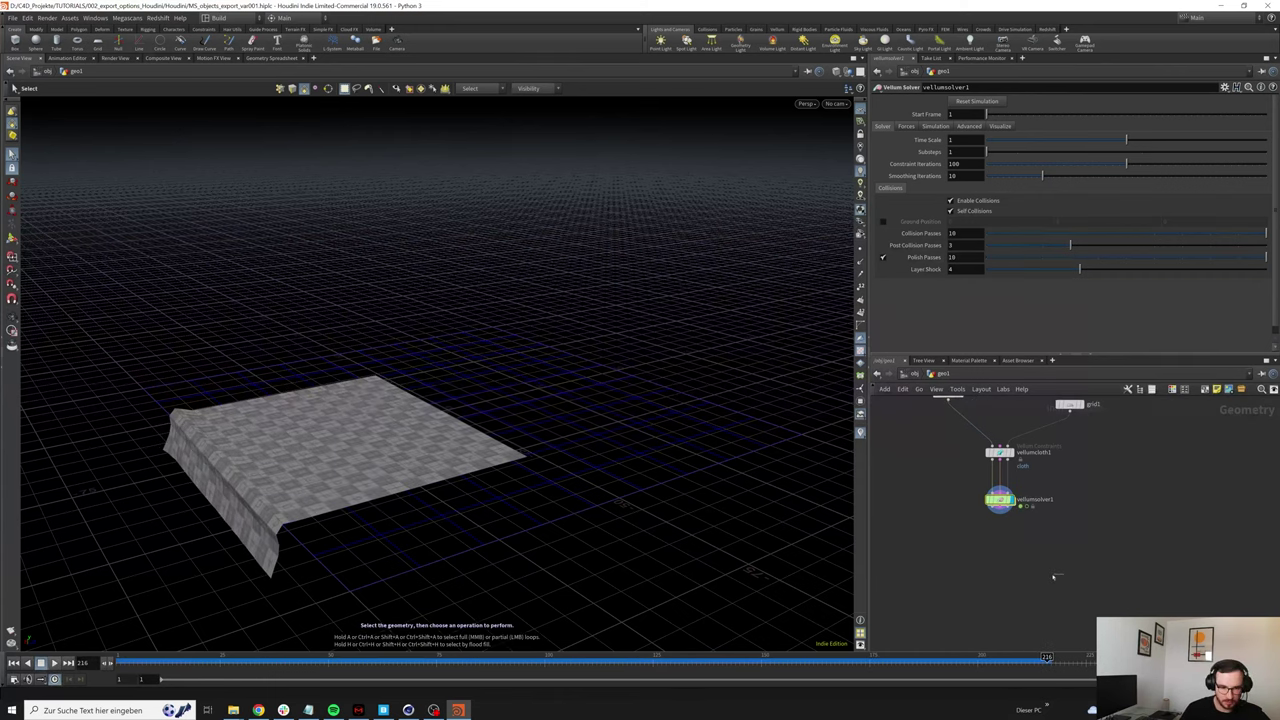
{"action": "key", "text": "Tab"}
- Add a Vellum Post-Process node wired under vellumsolver1
{"action": "type", "text": "vel"}
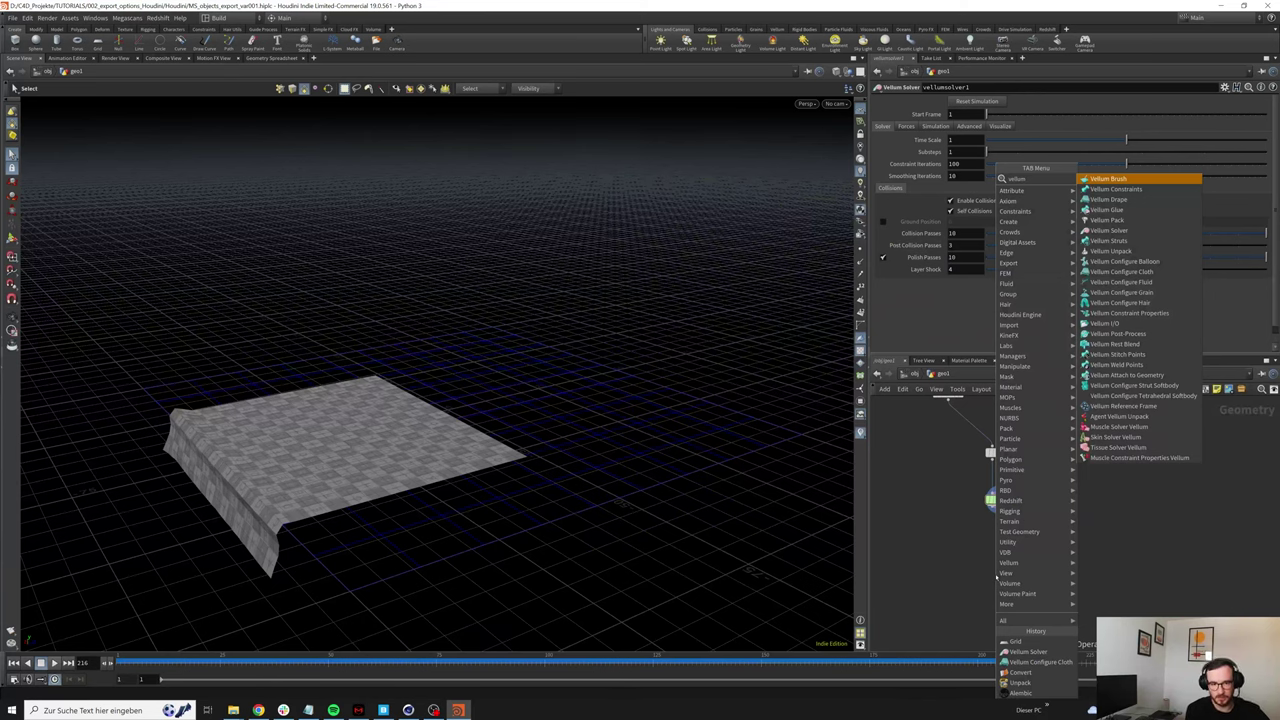
{"action": "type", "text": " post"}
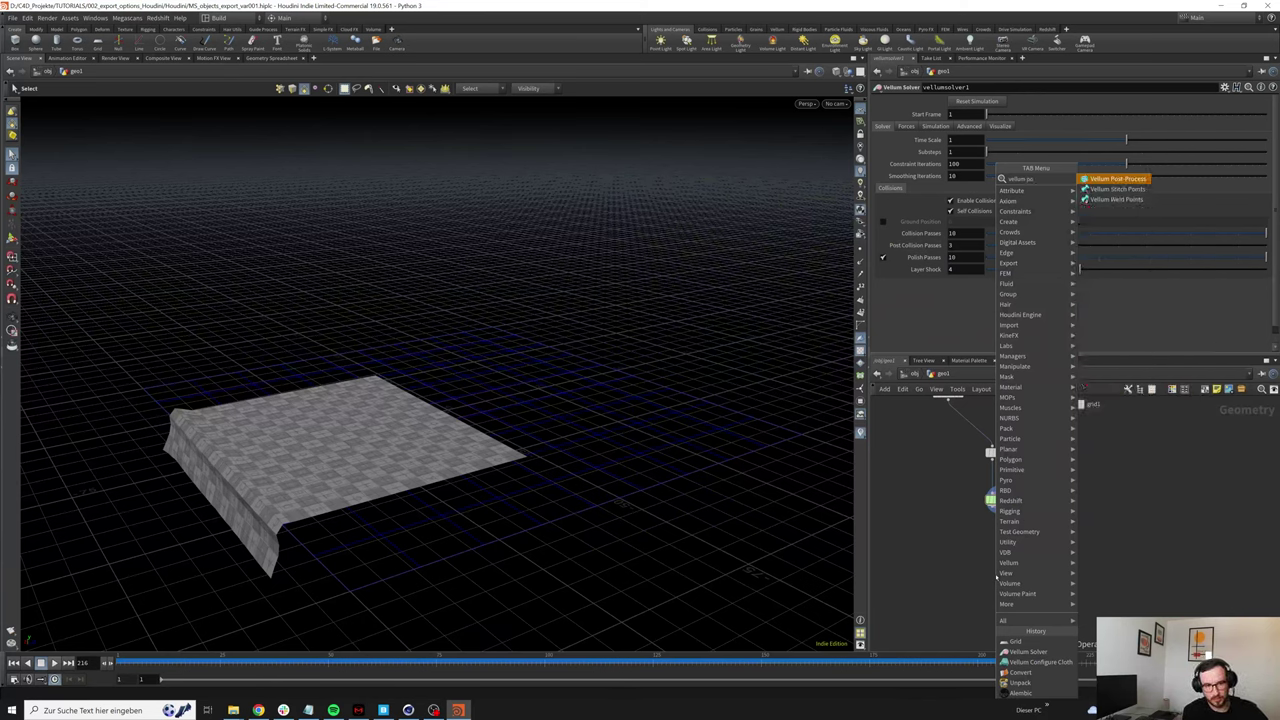
{"action": "key", "text": "Return"}
{"action": "left_click", "coordinate": [995, 575]}
{"action": "left_click_drag", "start_coordinate": [995, 575], "coordinate": [1000, 545]}
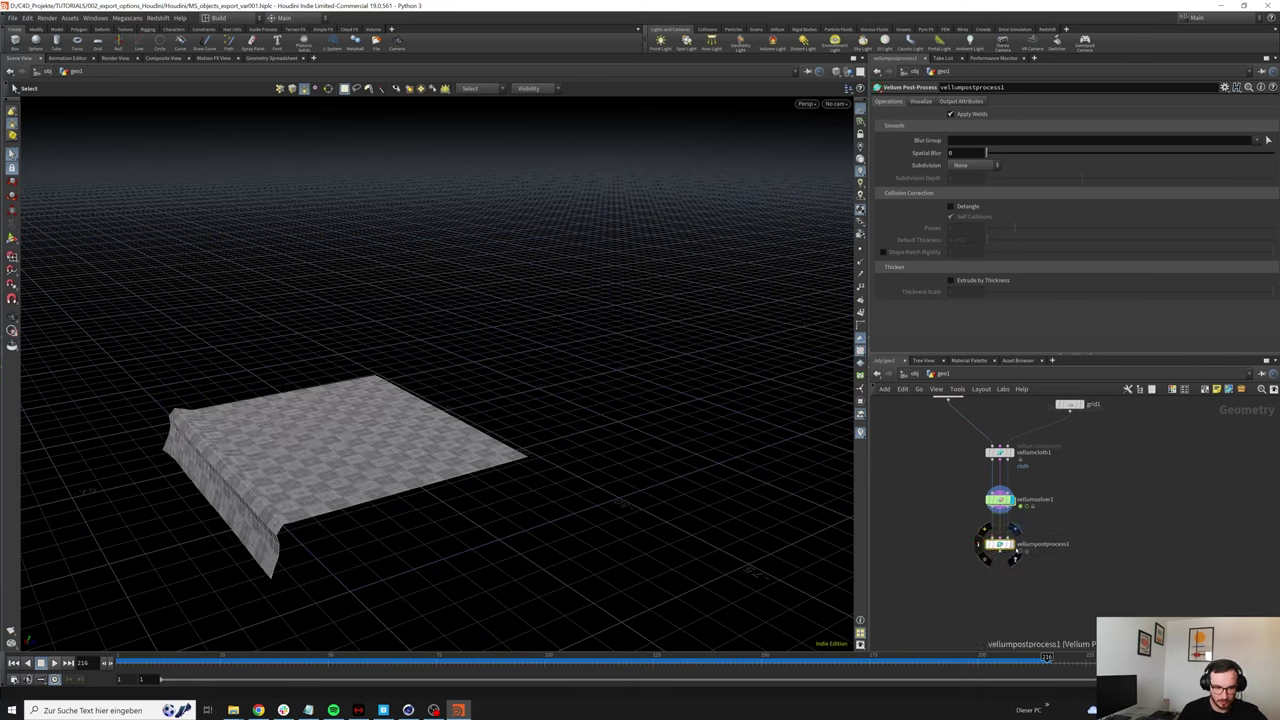
- Inspect vellumpostprocess1's info, confirming 900 polygons and its point attributes
{"action": "key", "text": "Tab"}
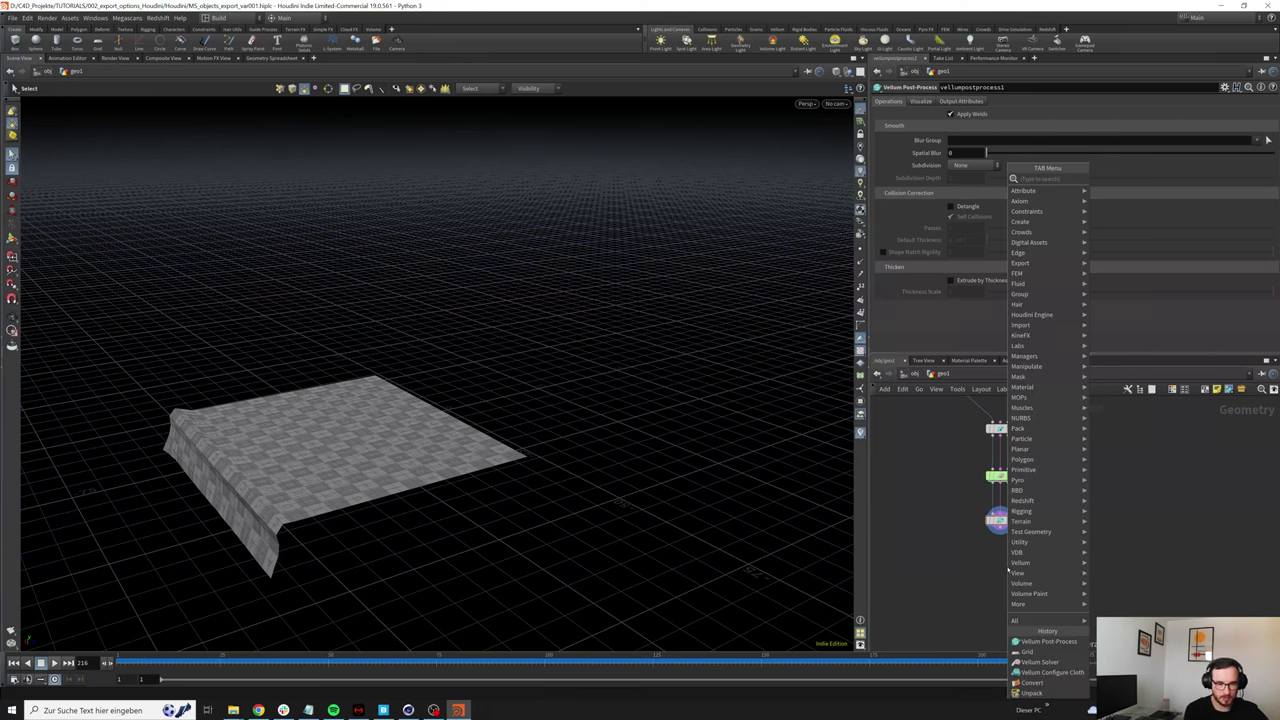
{"action": "key", "text": "Escape"}
{"action": "middle_click", "coordinate": [998, 520]}
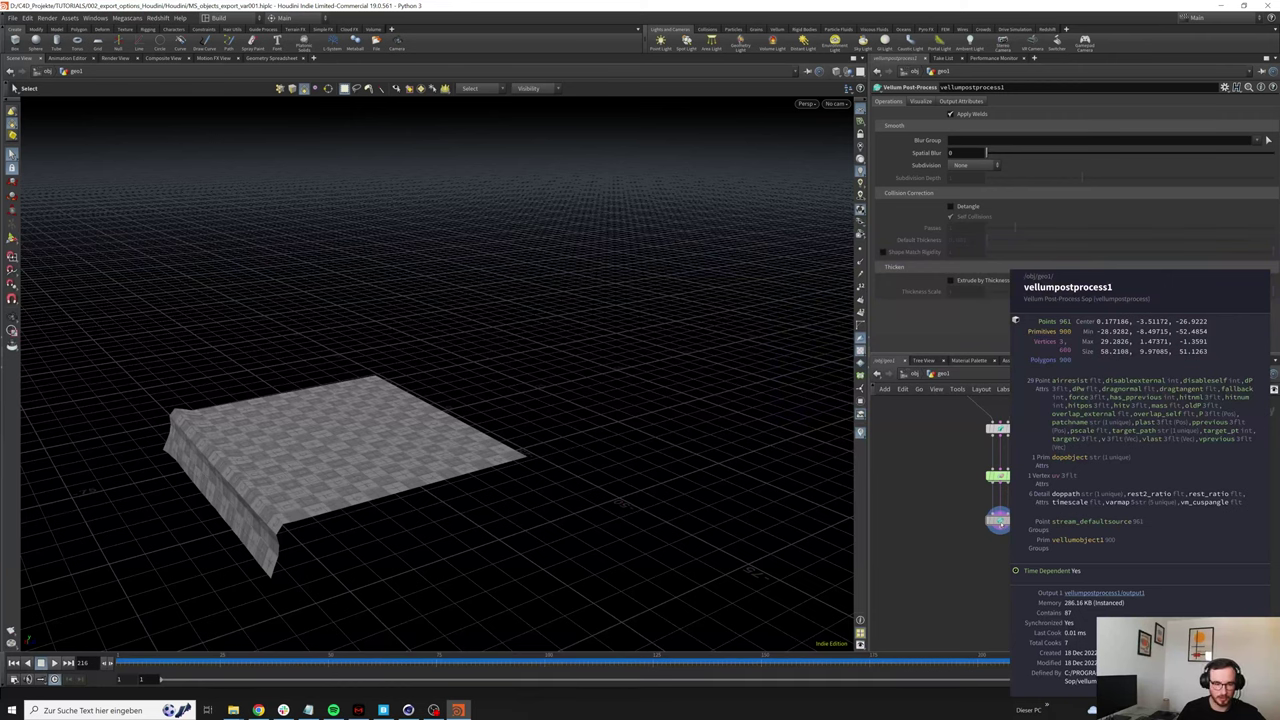
{"action": "key", "text": "Tab"}
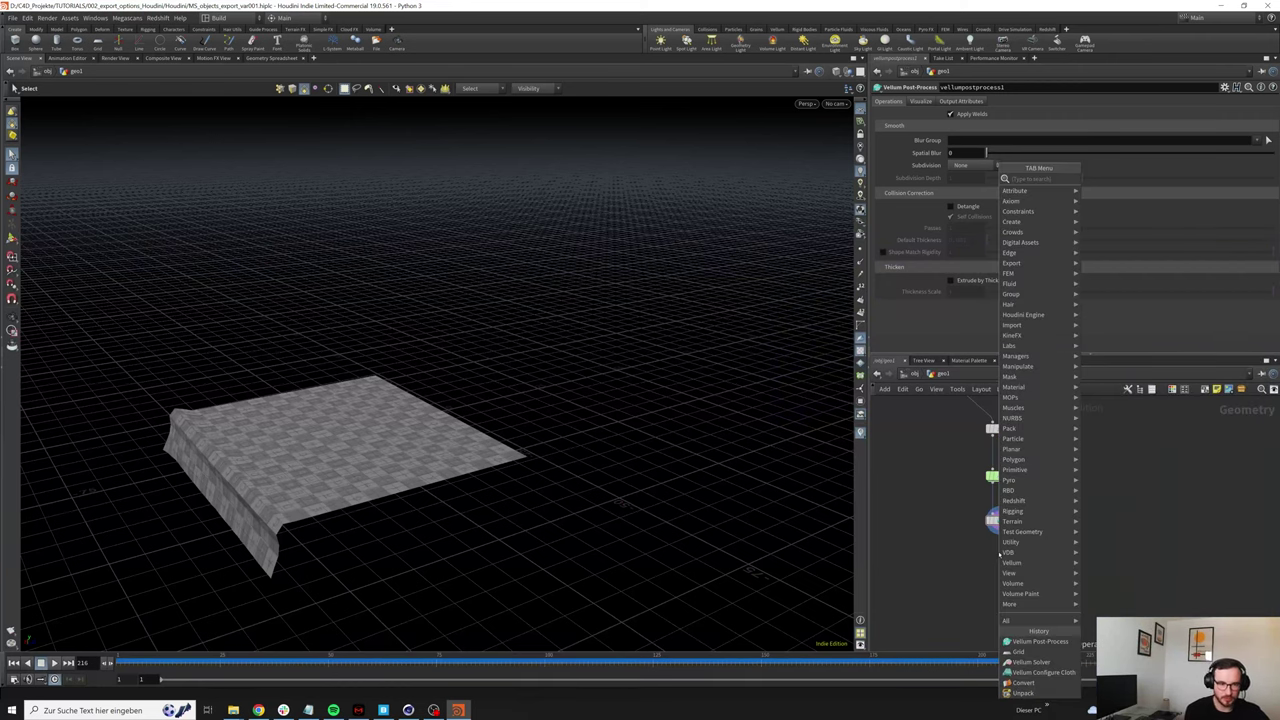
- Add an Attribute Delete node below post-process, deleting the Velocity point attribute
{"action": "type", "text": "attribute del"}
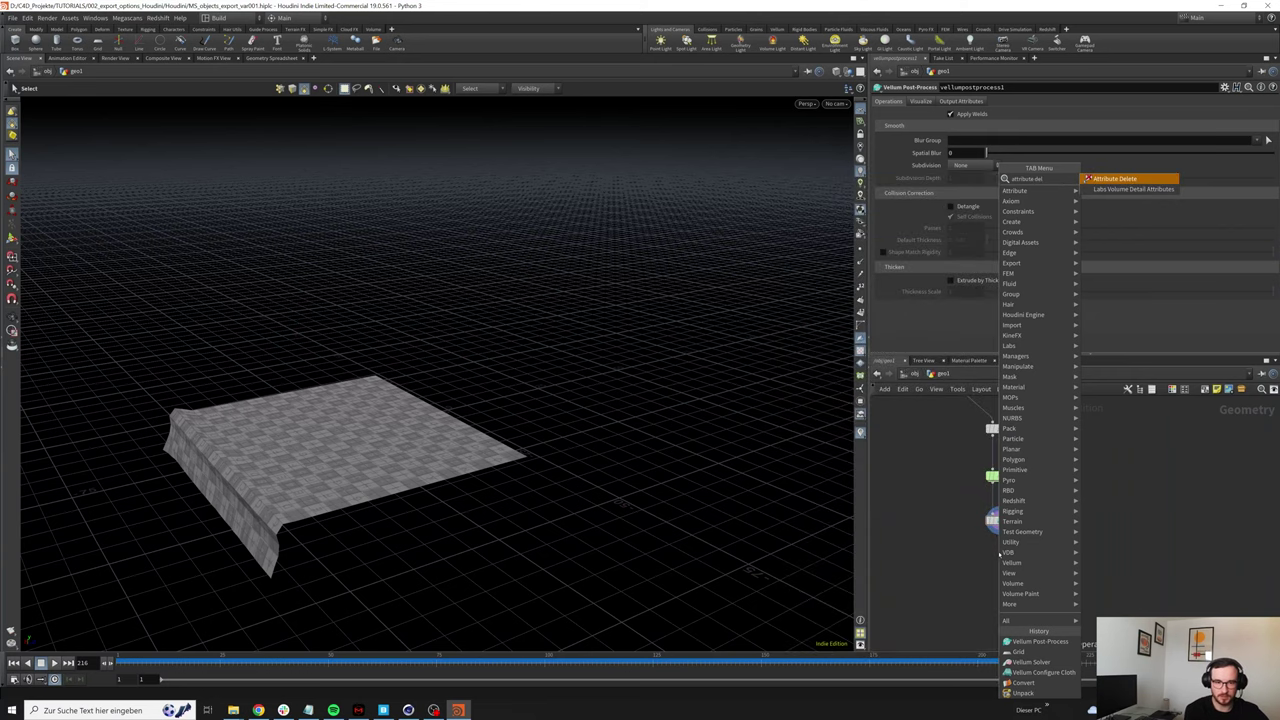
{"action": "key", "text": "Return"}
{"action": "left_click", "coordinate": [1000, 551]}
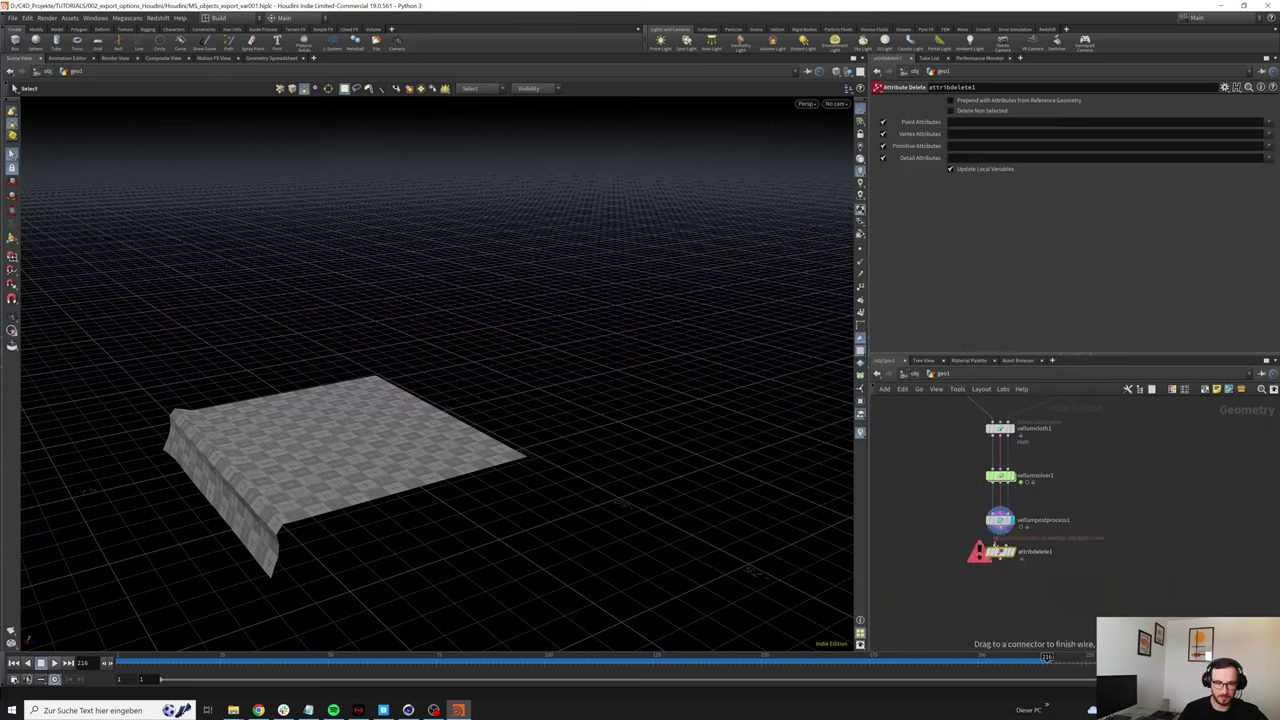
{"action": "left_click", "coordinate": [988, 548]}
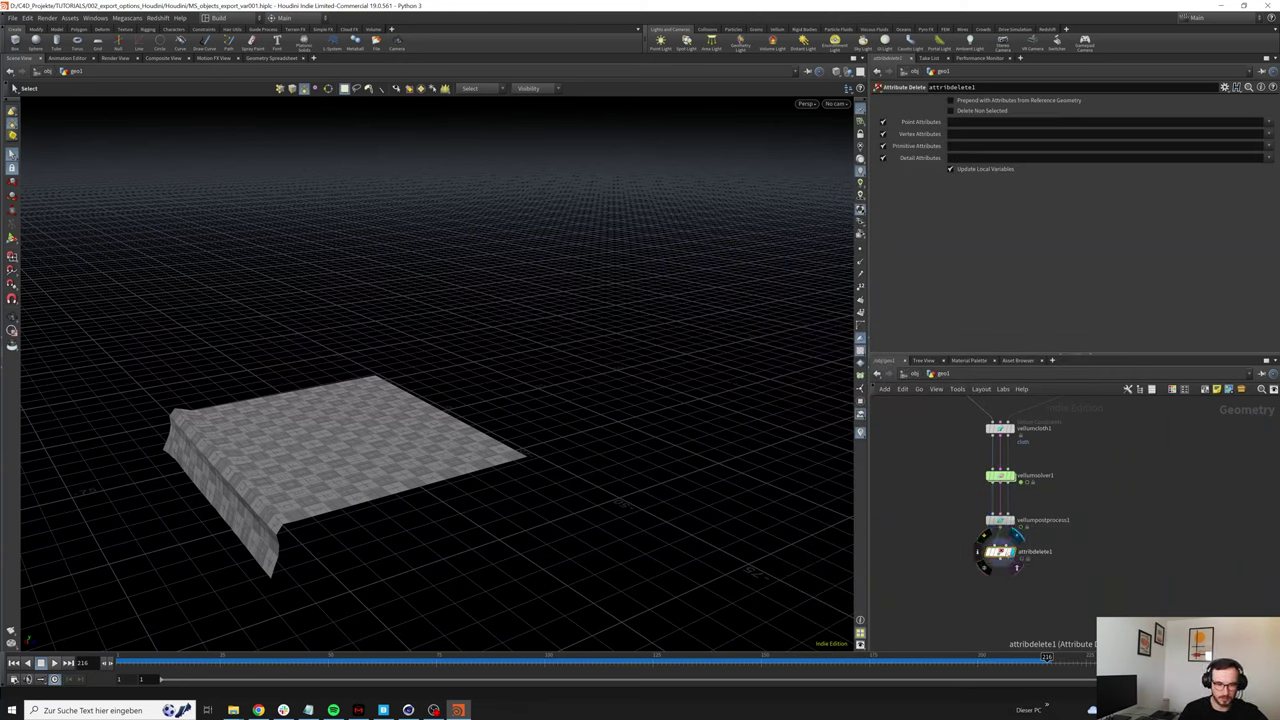
{"action": "left_click", "coordinate": [1266, 122]}
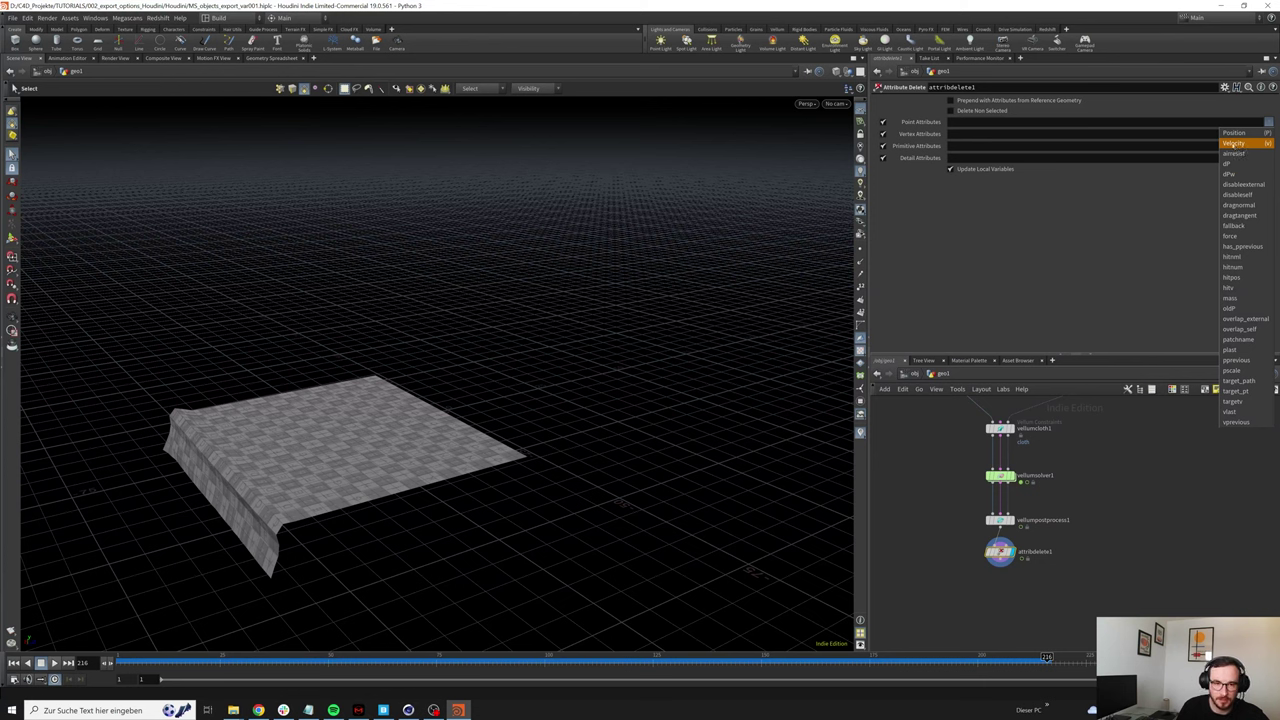
{"action": "left_click", "coordinate": [1252, 146]}
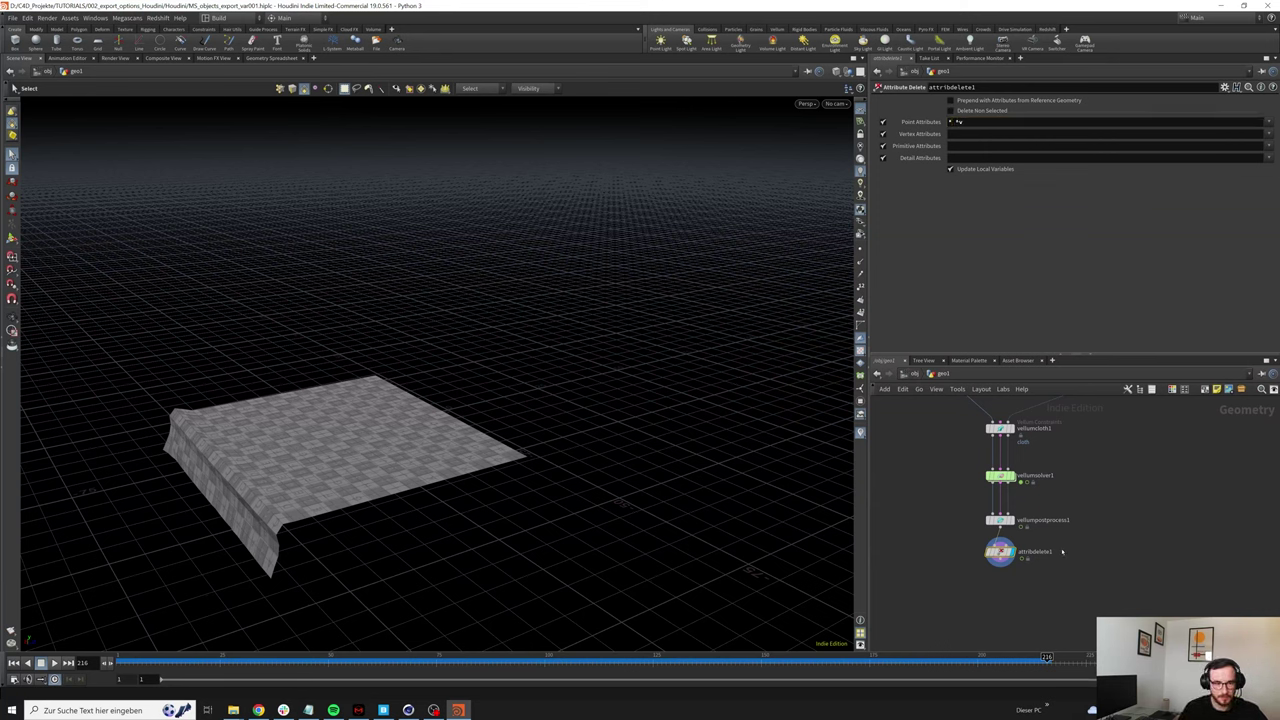
{"action": "middle_click_drag", "start_coordinate": [1063, 550], "coordinate": [1065, 524]}
- Set dopobject as the primitive attribute for attribdelete1 to delete
{"action": "left_click", "coordinate": [1268, 144]}
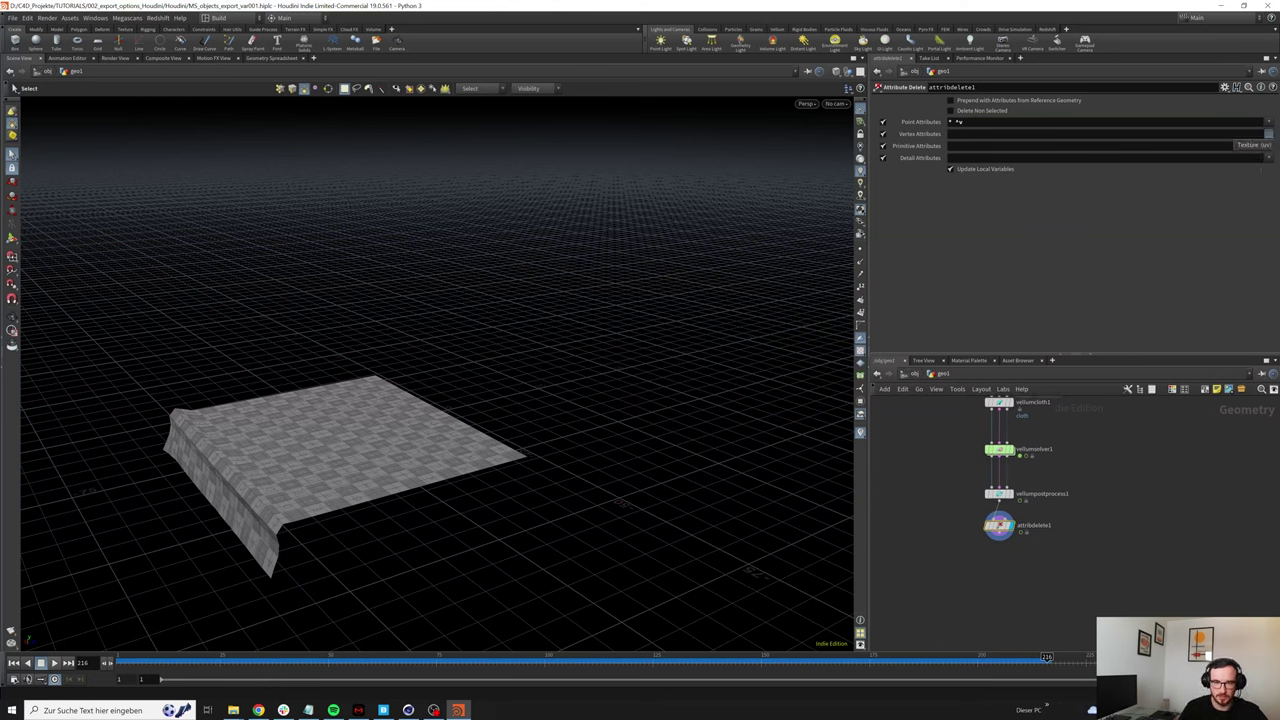
{"action": "key", "text": "Escape"}
{"action": "left_click_drag", "start_coordinate": [377, 480], "coordinate": [440, 430]}
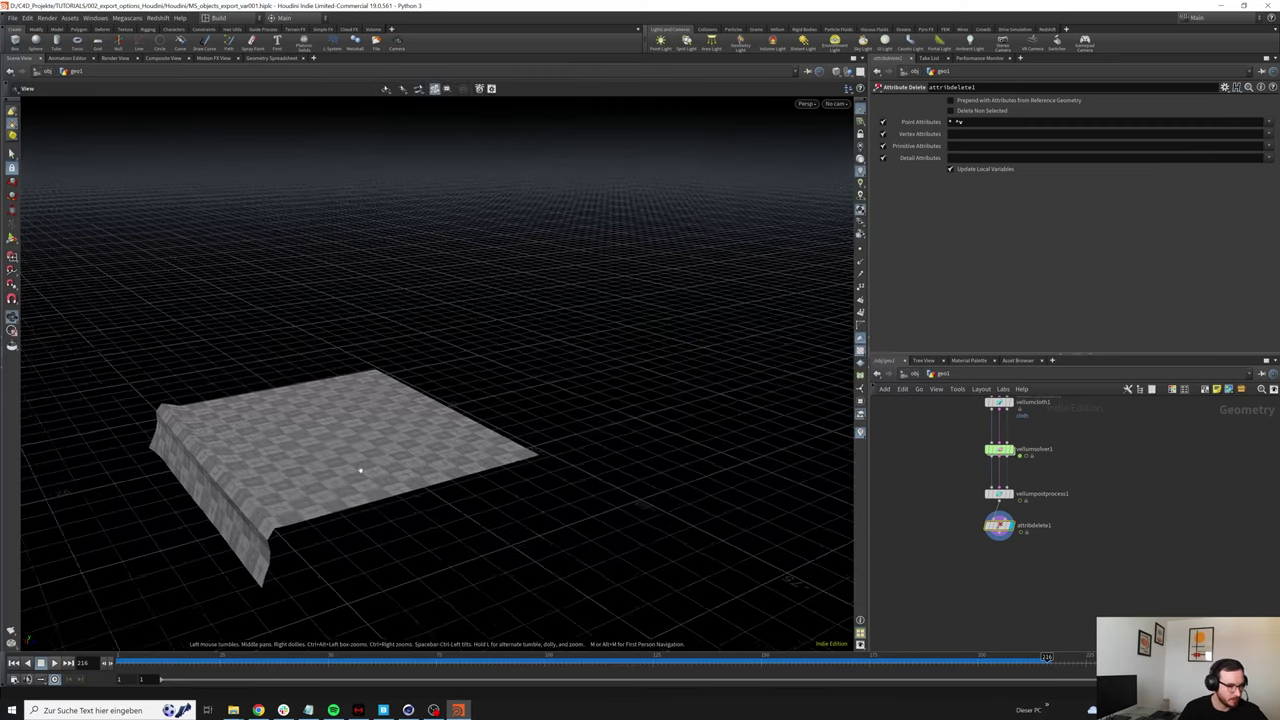
{"action": "key", "text": "s"}
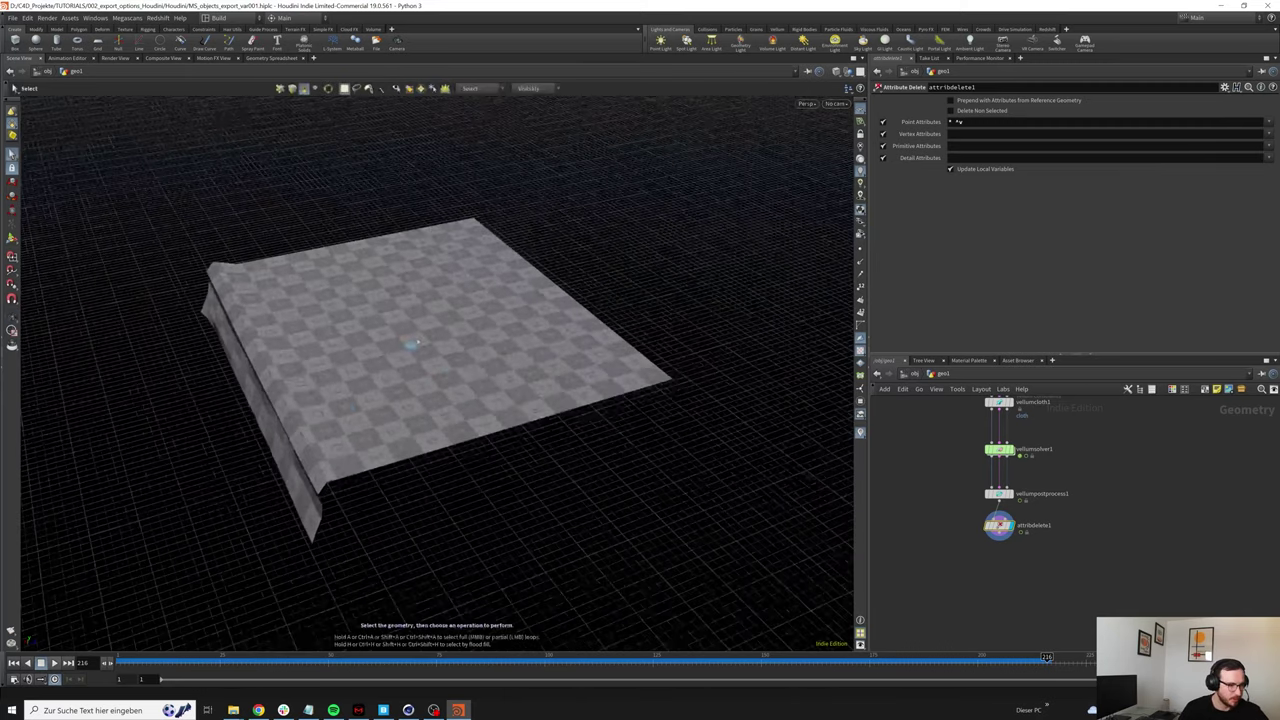
{"action": "left_click", "coordinate": [1266, 145]}
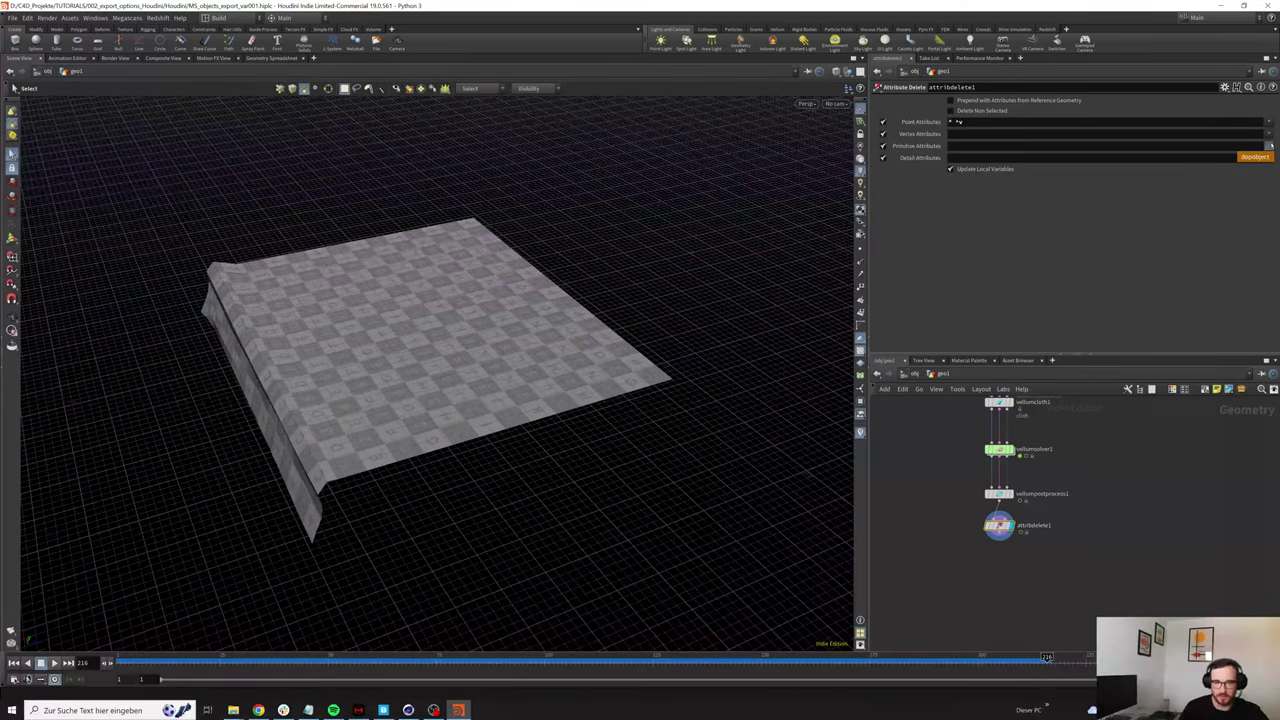
{"action": "left_click", "coordinate": [1262, 157]}
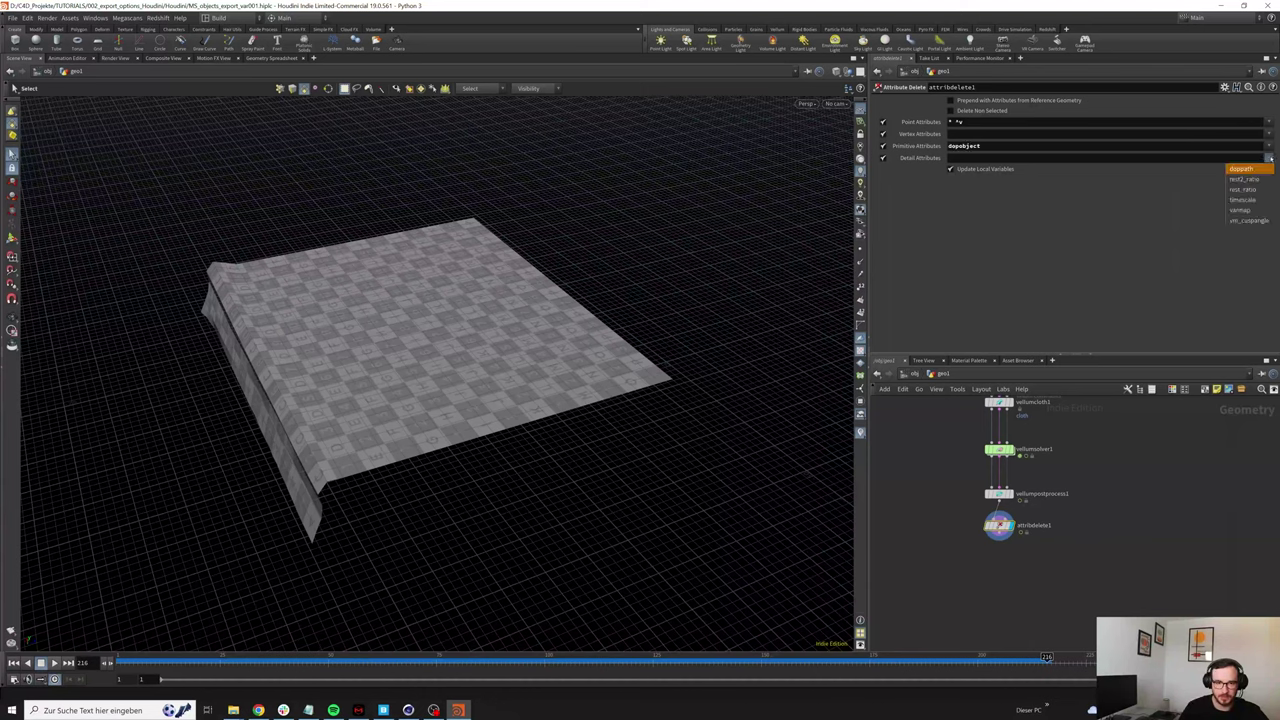
{"action": "key", "text": "Escape"}
{"action": "left_click", "coordinate": [1102, 146]}
{"action": "left_click", "coordinate": [1102, 157]}
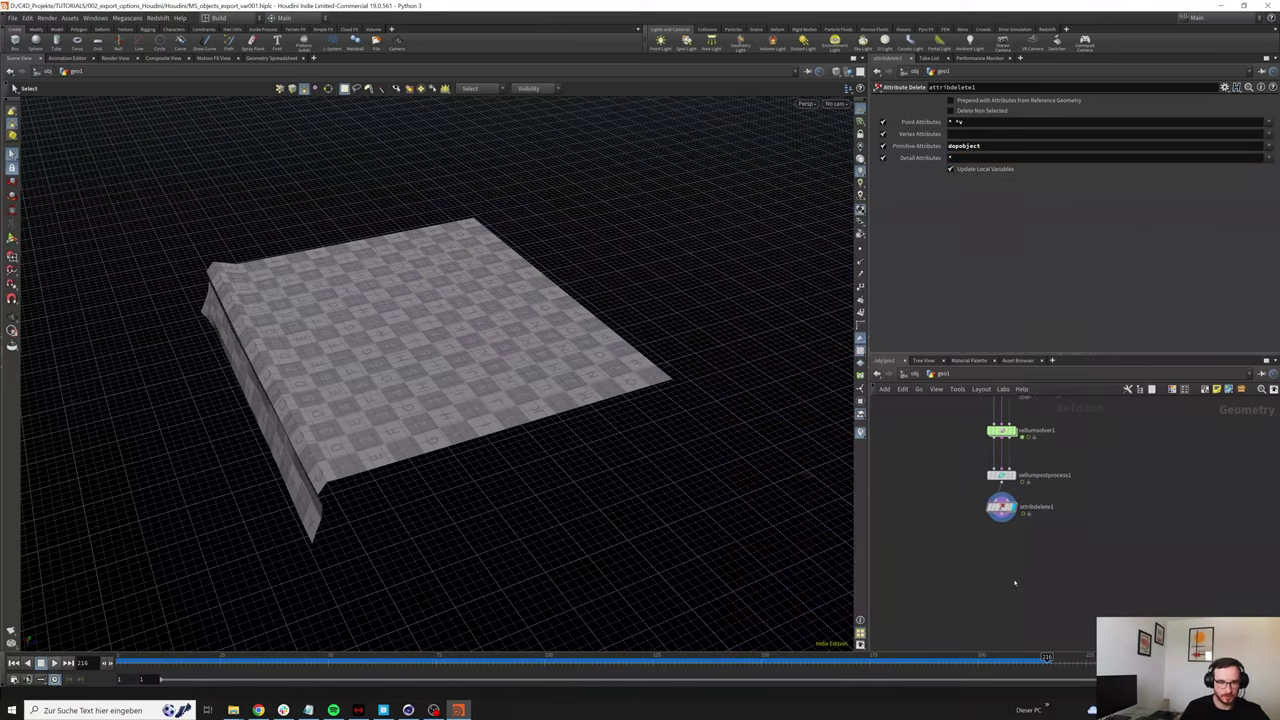
{"action": "key", "text": "Tab"}
- Add a displayed Group Delete node wired below attribdelete1, with Group Names set to *
{"action": "type", "text": "grou"}
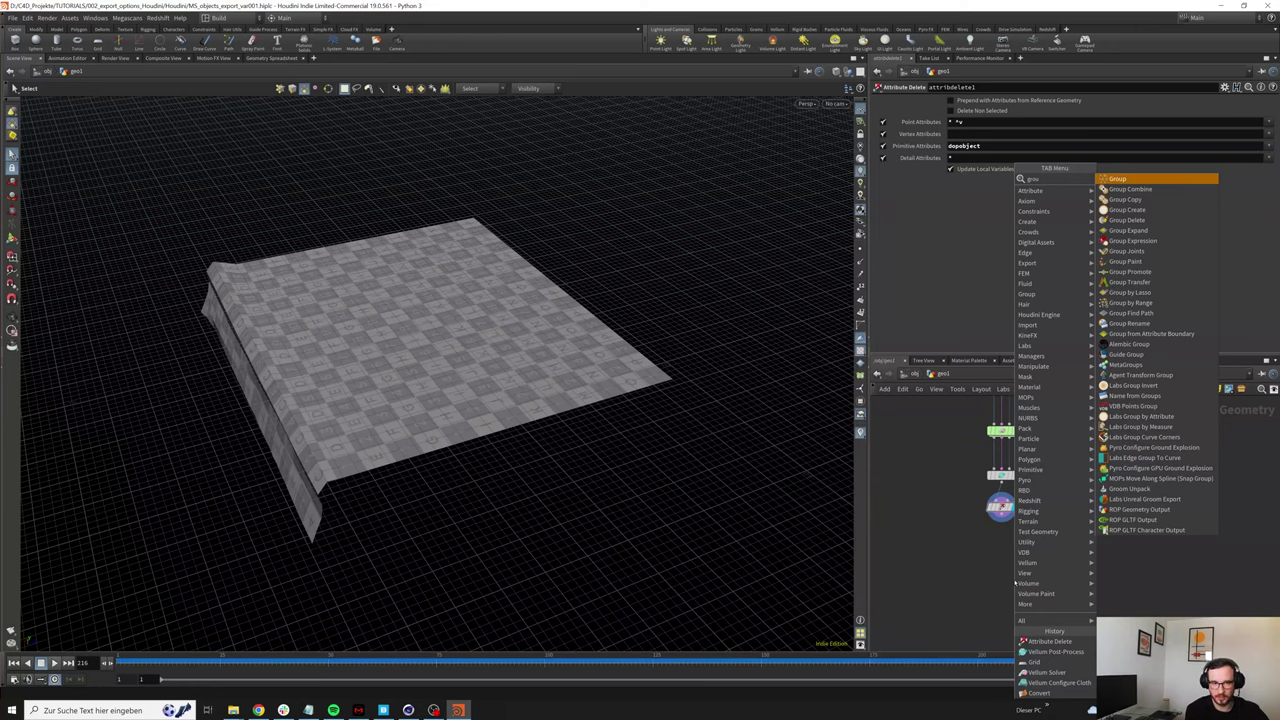
{"action": "type", "text": "p de"}
{"action": "key", "text": "Return"}
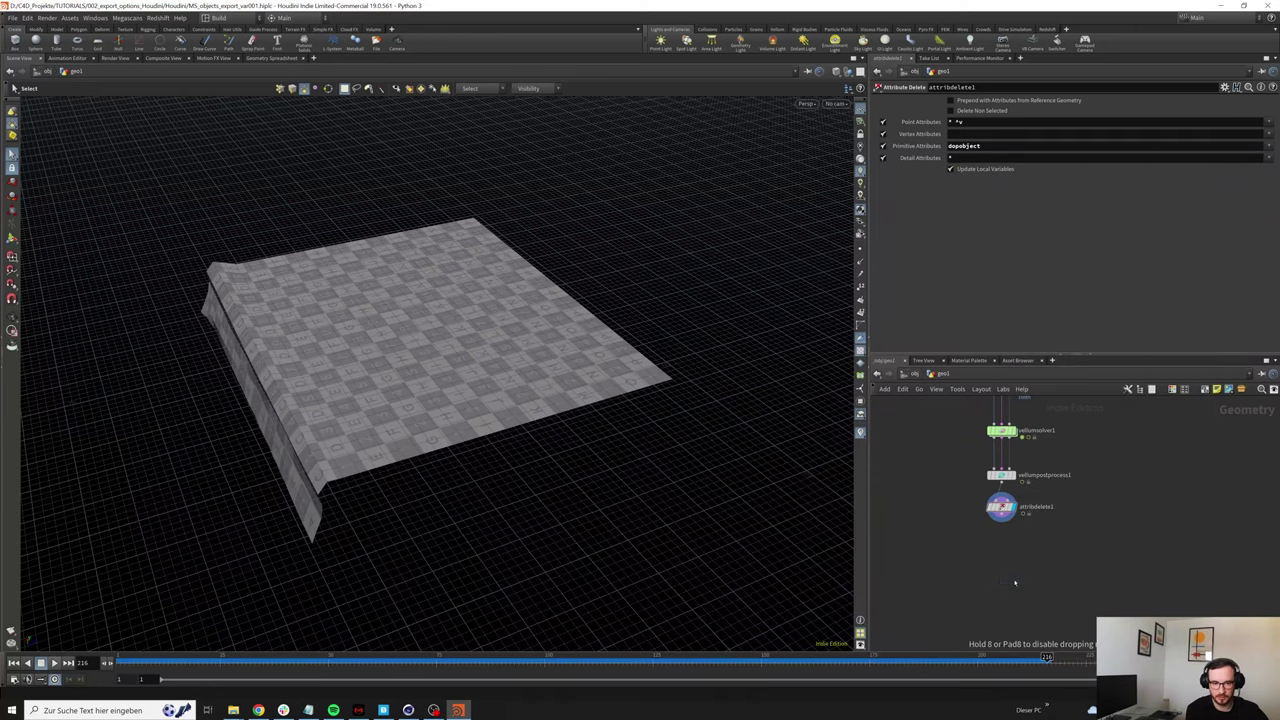
{"action": "left_click", "coordinate": [1013, 578]}
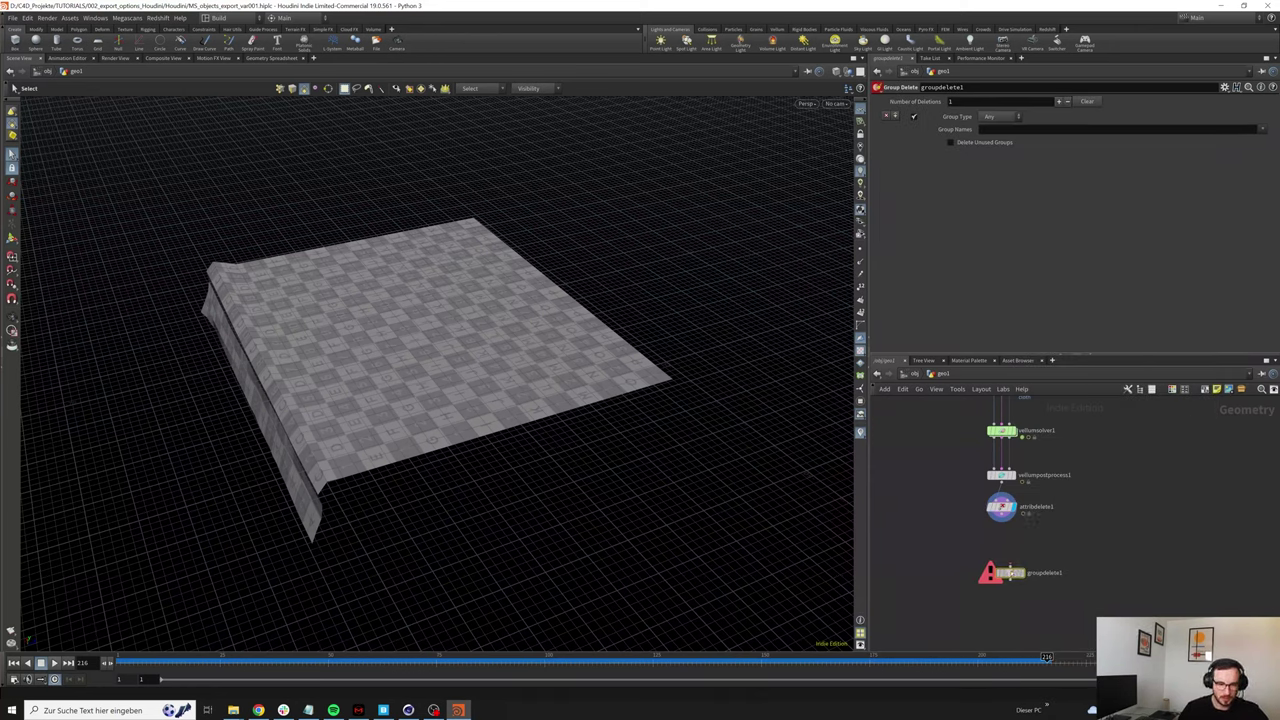
{"action": "left_click_drag", "start_coordinate": [1025, 568], "coordinate": [1013, 537]}
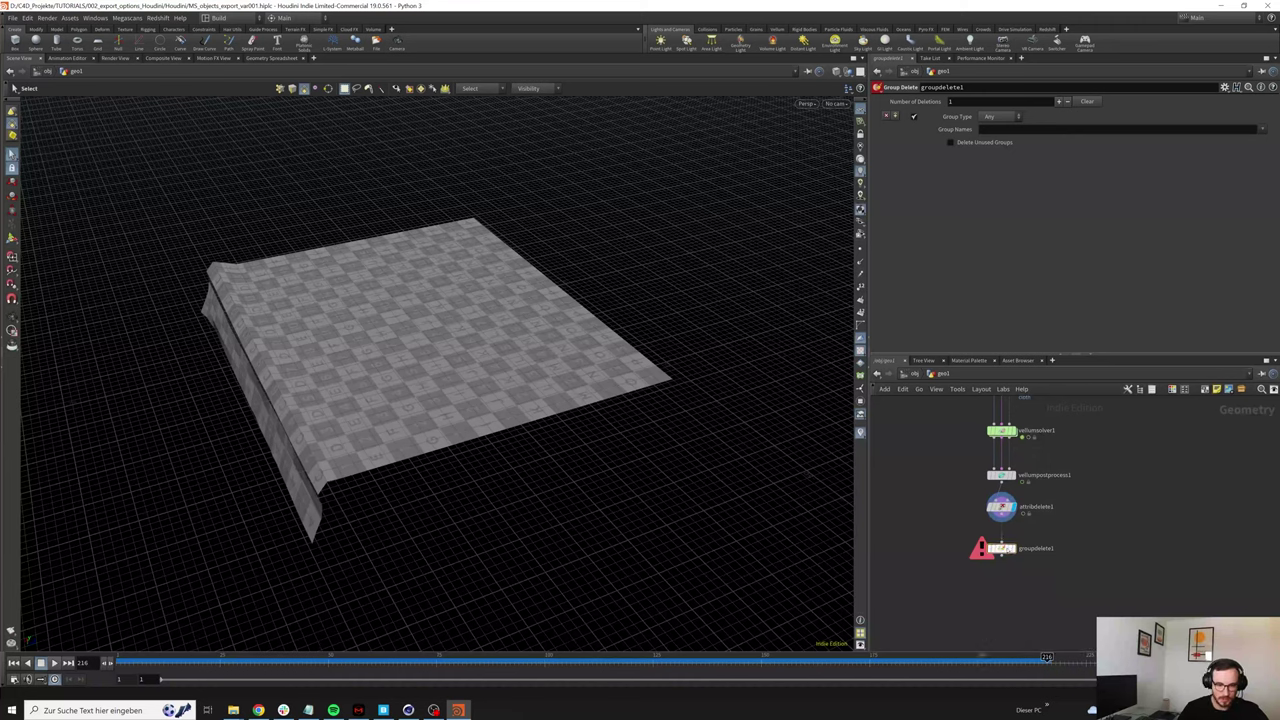
{"action": "left_click", "coordinate": [1013, 548]}
{"action": "left_click", "coordinate": [1264, 130]}
{"action": "left_click", "coordinate": [1209, 128]}
{"action": "type", "text": "*"}
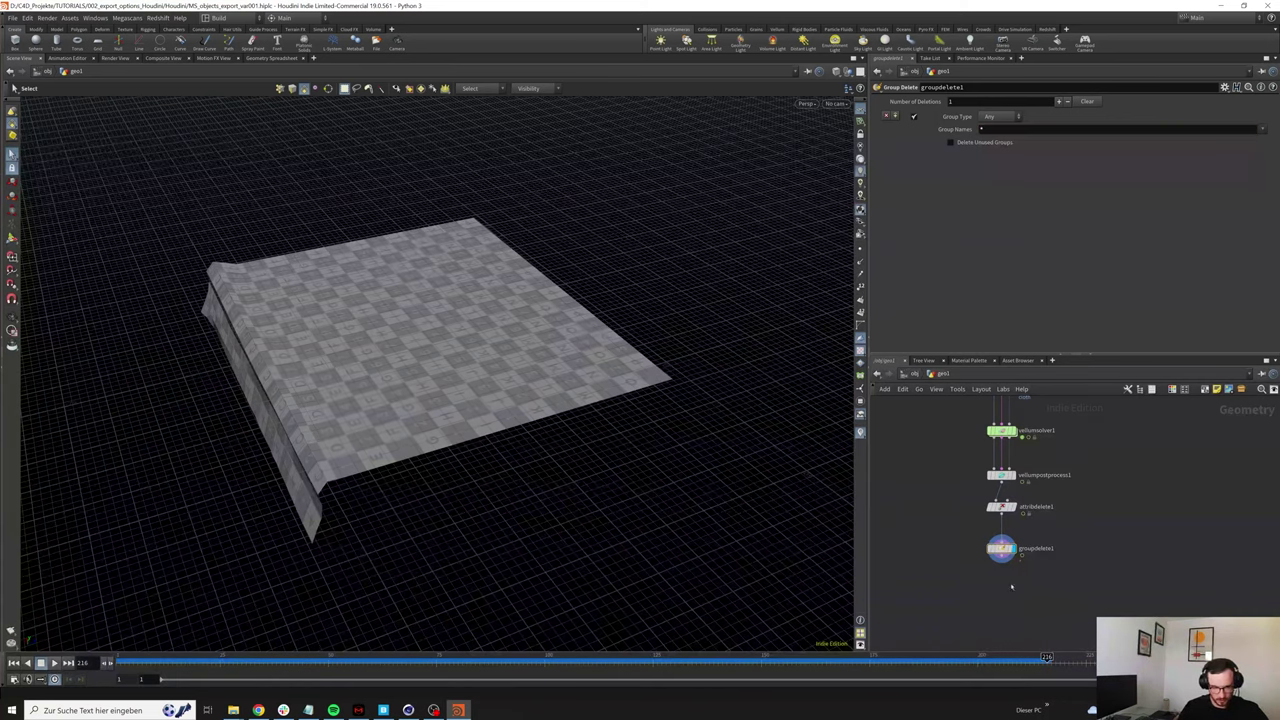
- Add a Null under groupdelete1, rename it OUT_velum_sim and set its display flag
{"action": "key", "text": "Tab"}
{"action": "type", "text": "n"}
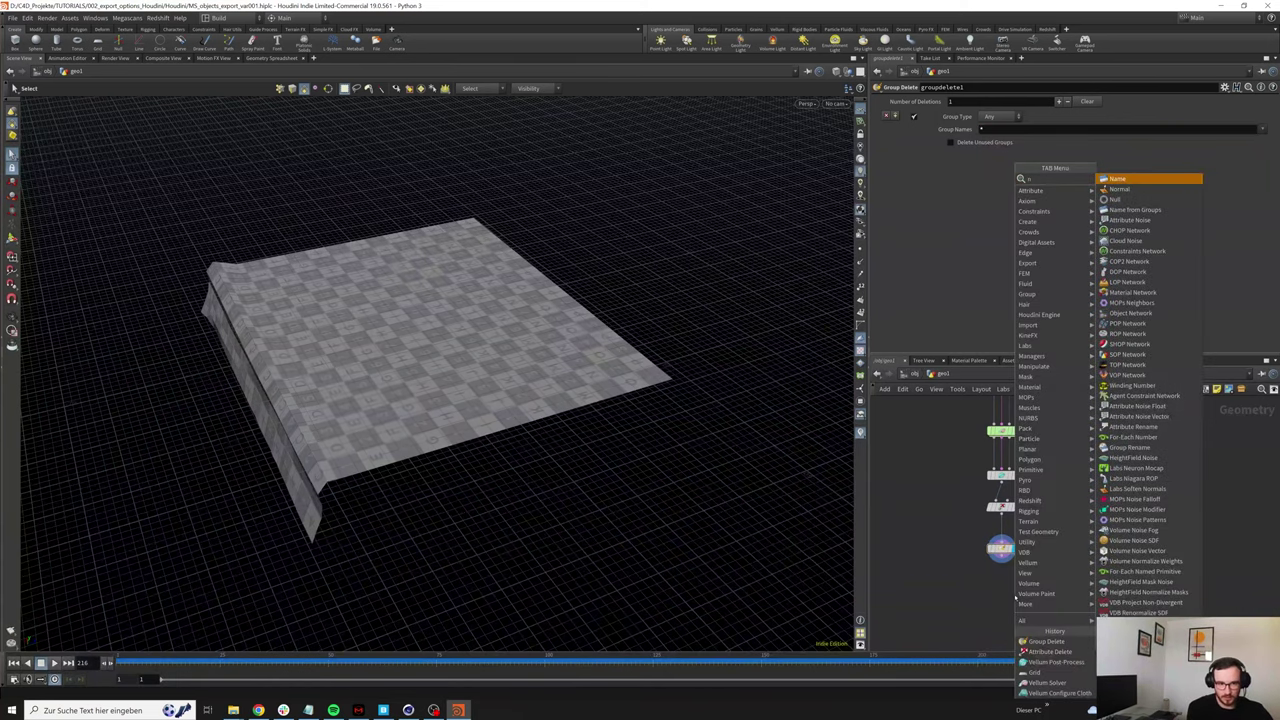
{"action": "type", "text": "ull"}
{"action": "key", "text": "Return"}
{"action": "left_click", "coordinate": [1001, 594]}
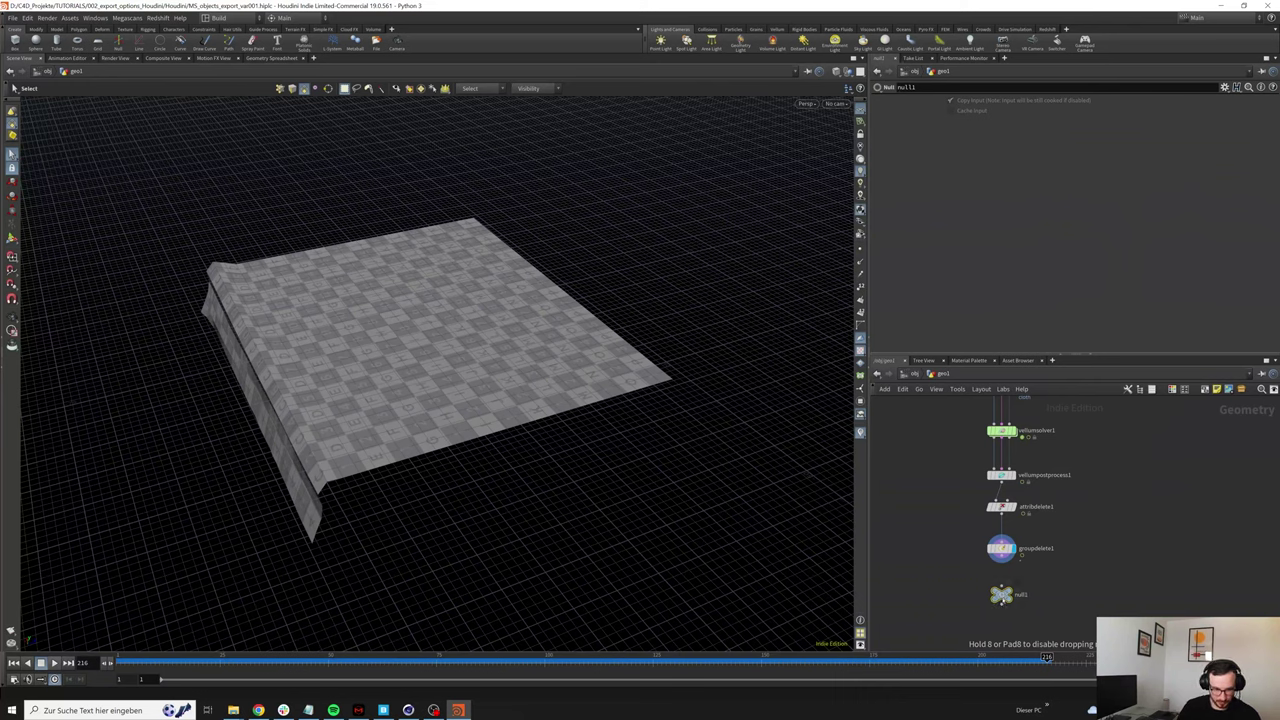
{"action": "double_click", "coordinate": [1020, 595]}
{"action": "type", "text": "OUT_v"}
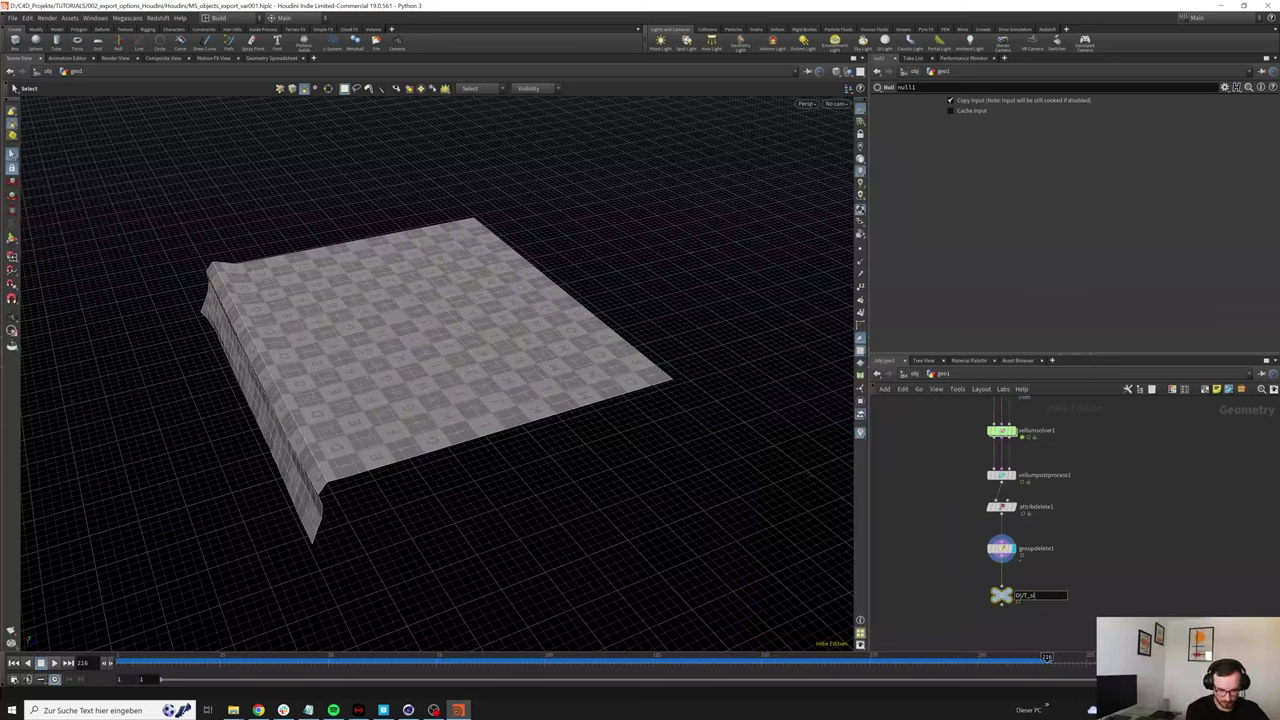
{"action": "type", "text": "ellum_sim"}
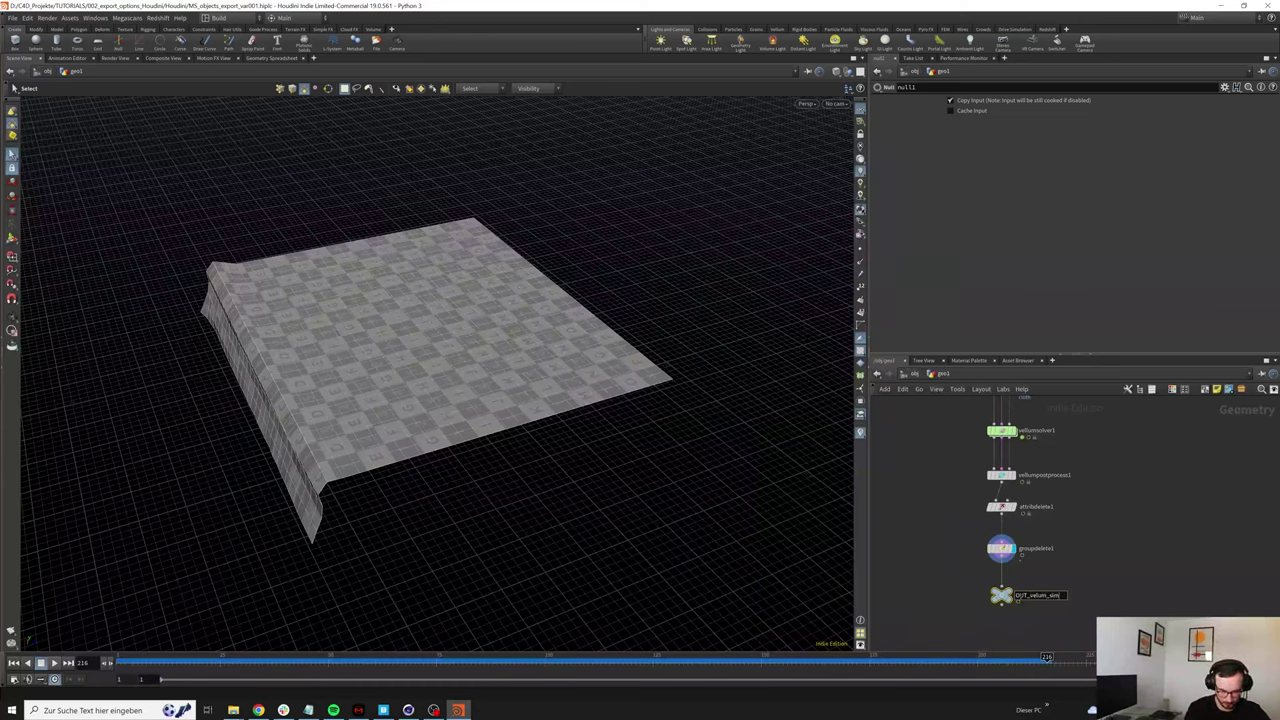
{"action": "key", "text": "Return"}
{"action": "left_click", "coordinate": [1012, 596]}
- Check OUT_velum_sim's info: 900 polygons carrying only P, v and uv
{"action": "left_click", "coordinate": [1172, 389]}
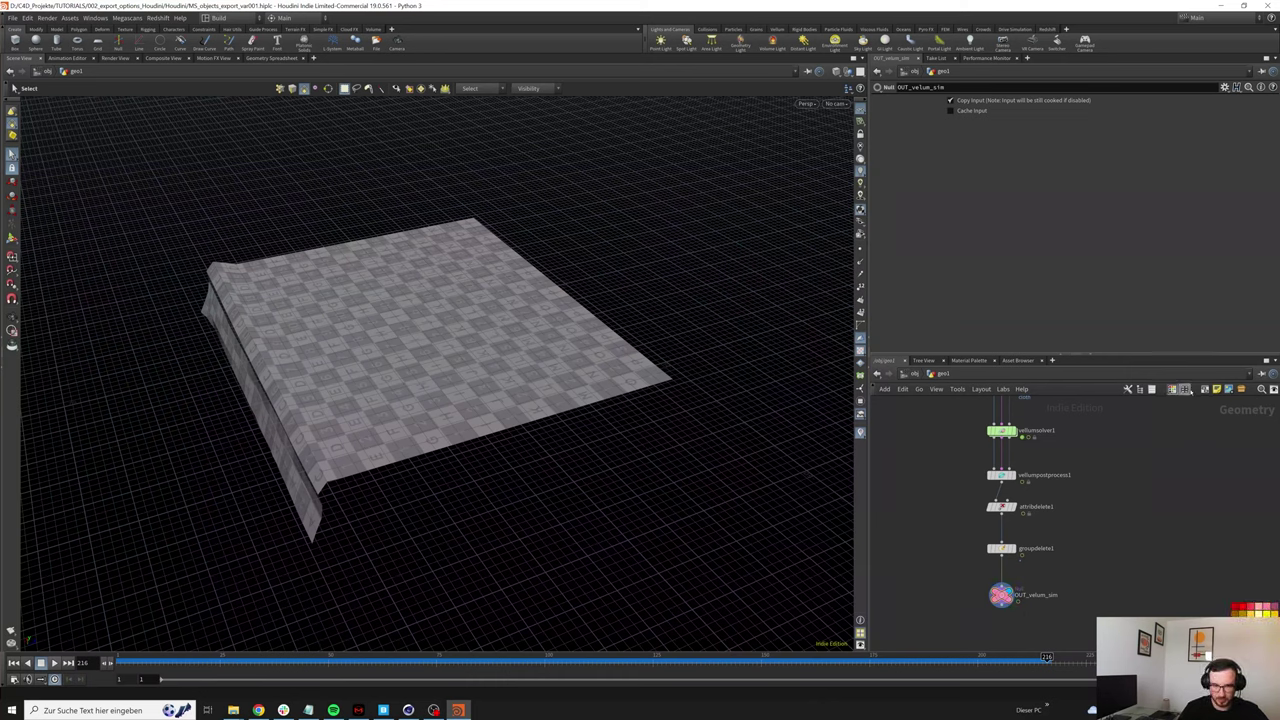
{"action": "mouse_move", "coordinate": [1003, 645]}
{"action": "middle_mouse_down"}
{"action": "mouse_move", "coordinate": [1023, 615]}
{"action": "mouse_move", "coordinate": [1016, 589]}
{"action": "middle_mouse_up"}
{"action": "middle_click", "coordinate": [1012, 534]}
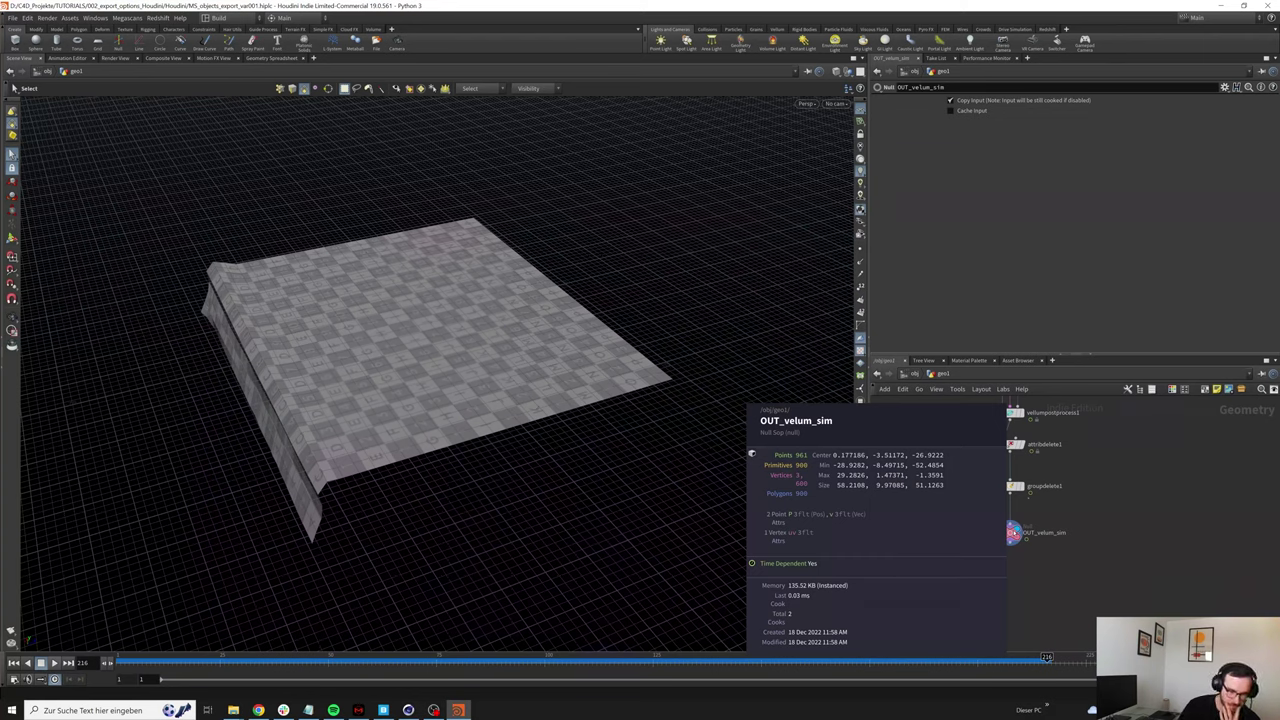
- Add a ROP Alembic Output node fed by OUT_velum_sim
{"action": "key", "text": "Tab"}
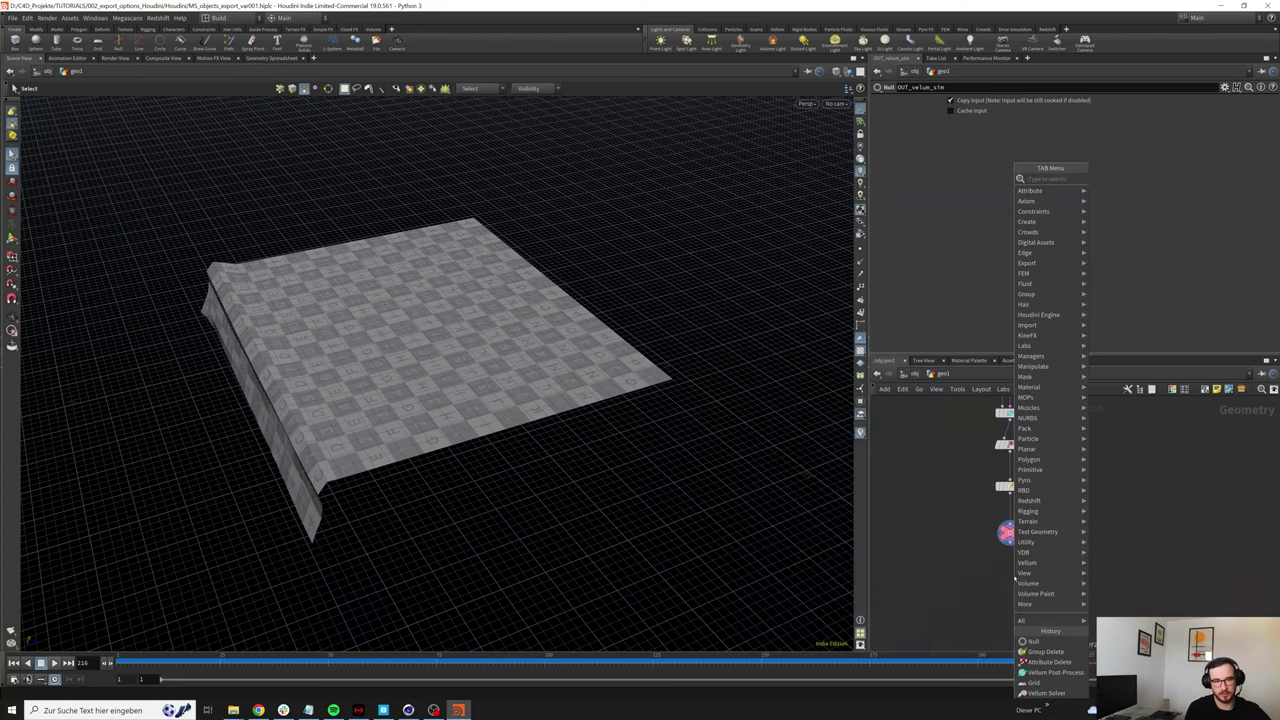
{"action": "type", "text": "ro"}
{"action": "key", "text": "Down"}
{"action": "key", "text": "Return"}
{"action": "left_click", "coordinate": [1013, 578]}
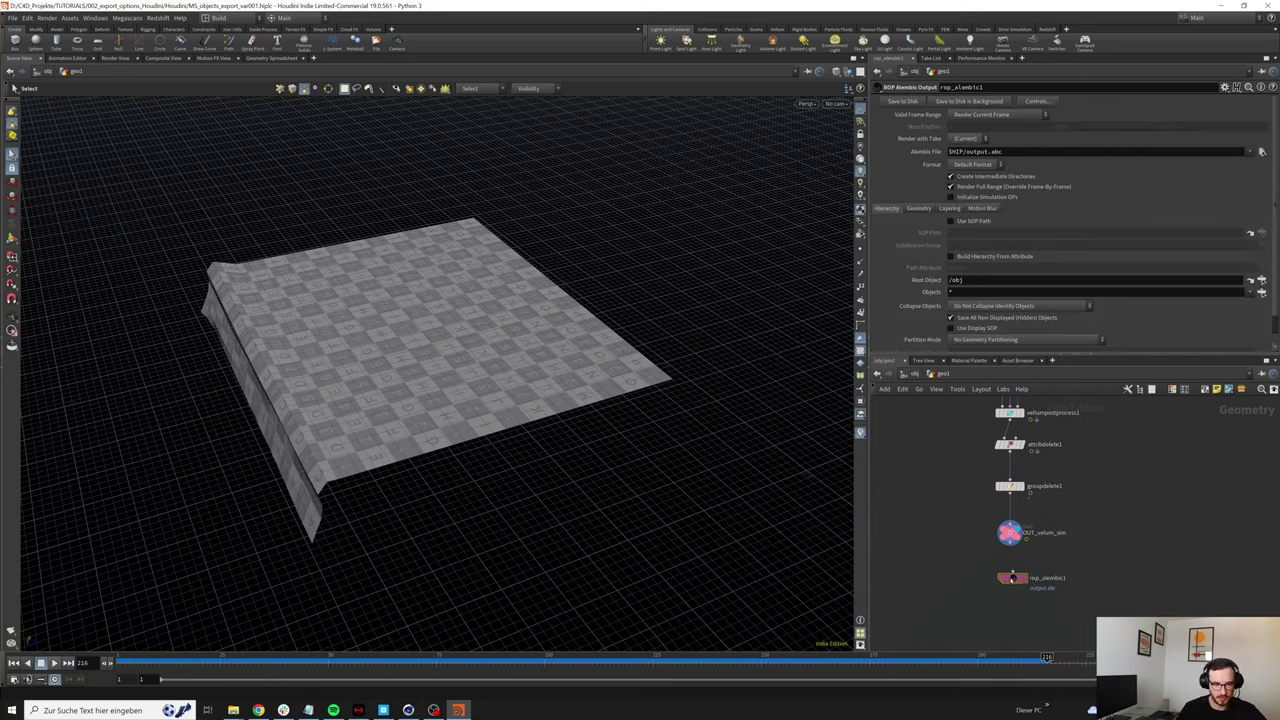
{"action": "left_click_drag", "start_coordinate": [1010, 546], "coordinate": [1011, 570]}
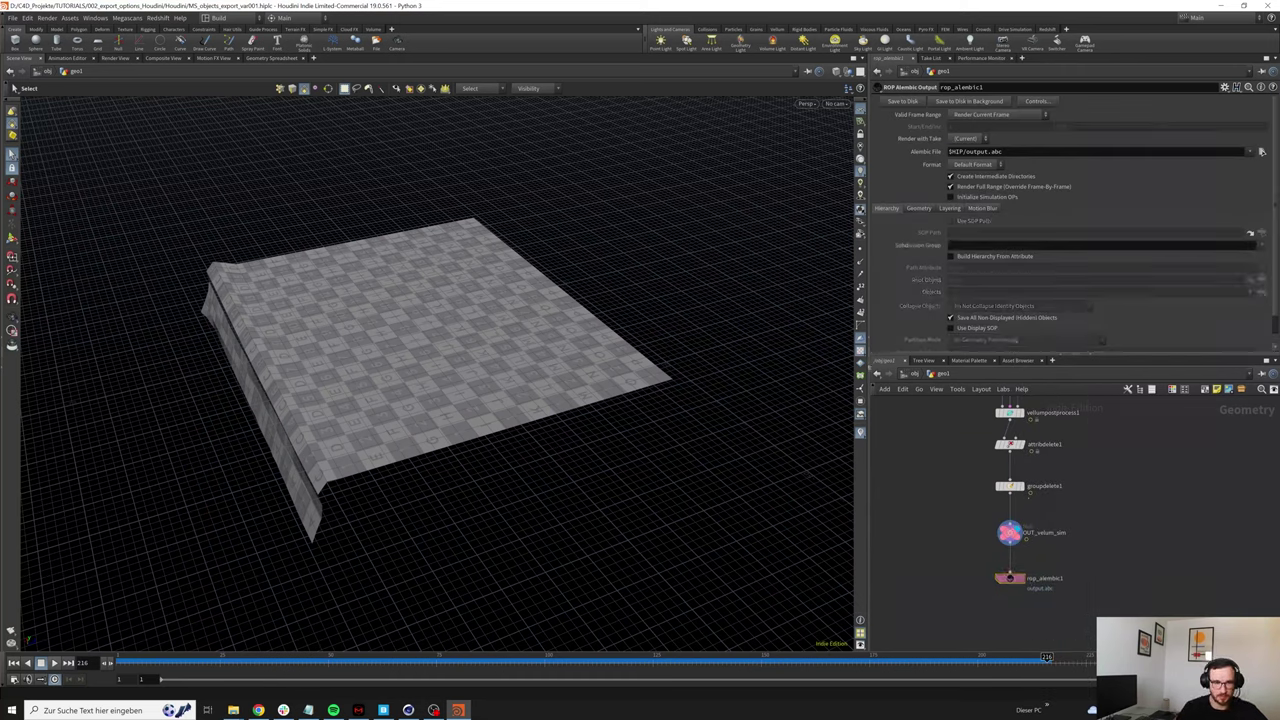
- Set rop_alembic1 to export the render frame range 1–240 with motion blur enabled
{"action": "left_click", "coordinate": [966, 115]}
{"action": "left_click", "coordinate": [1005, 126]}
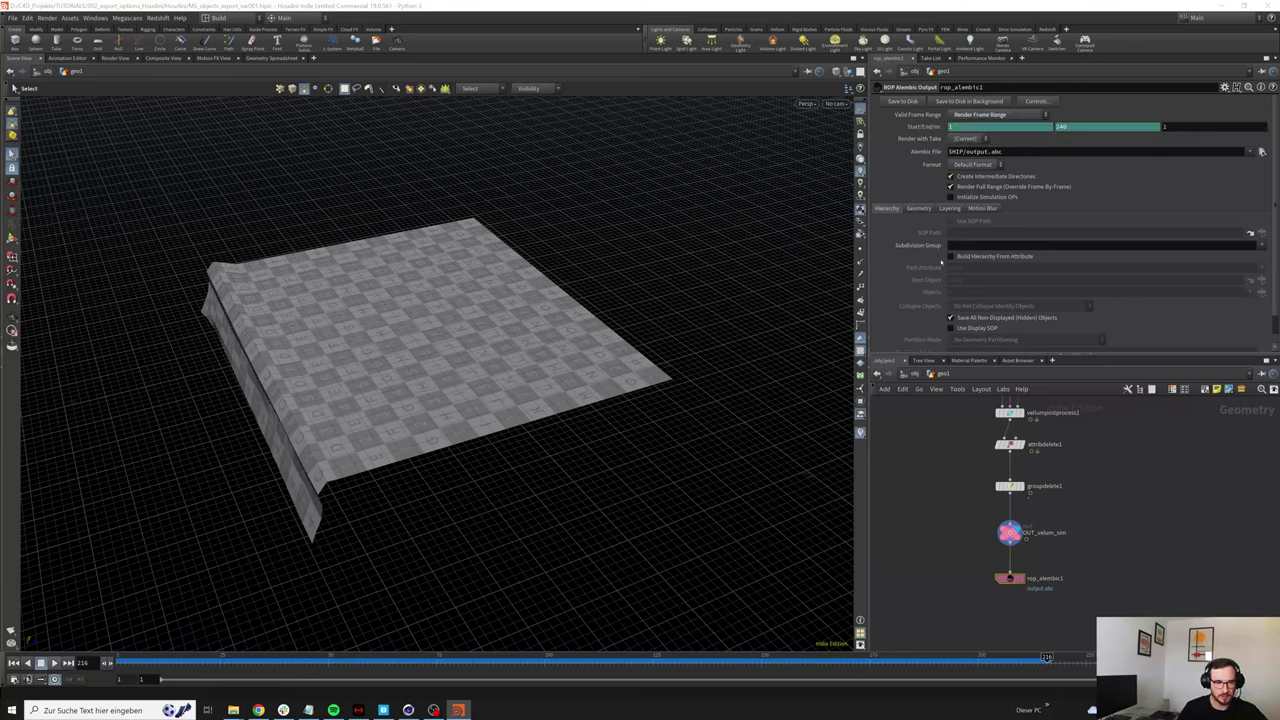
{"action": "left_click", "coordinate": [981, 209]}
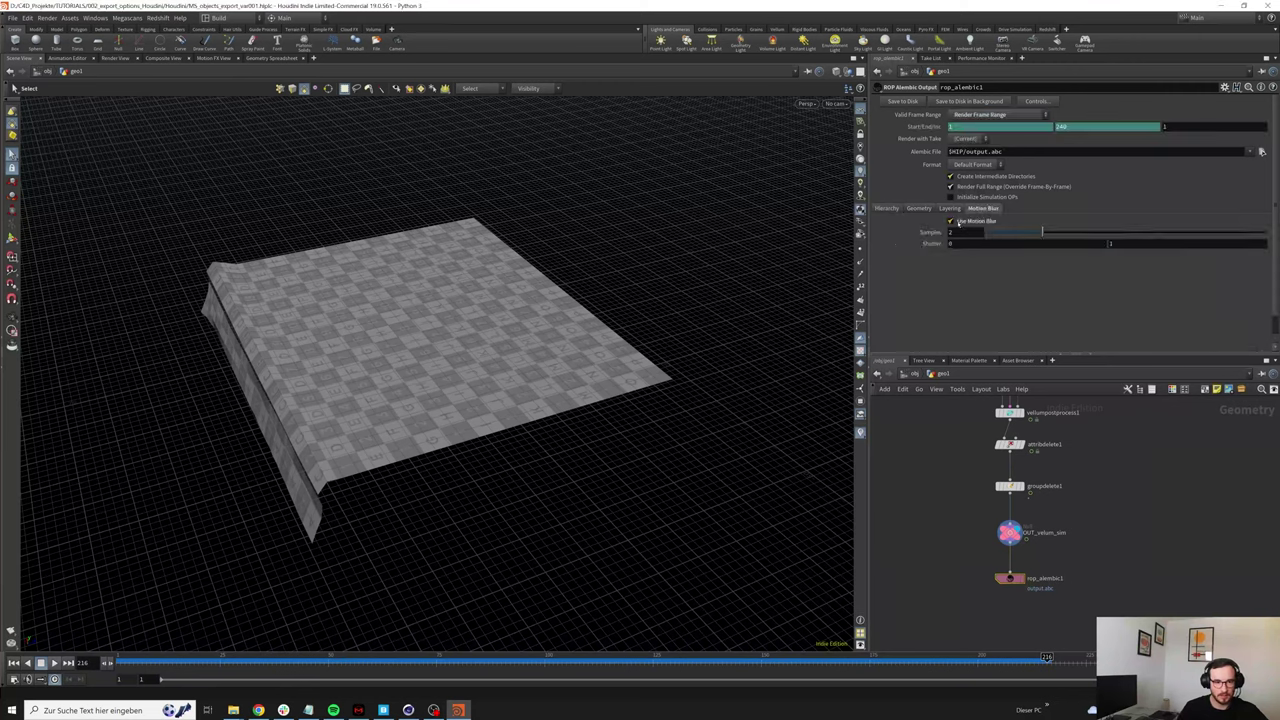
{"action": "left_click", "coordinate": [884, 208]}
- Set rop_alembic1's path to a new output/vellum_simulation_out.abc and save it to disk
{"action": "left_click", "coordinate": [1261, 151]}
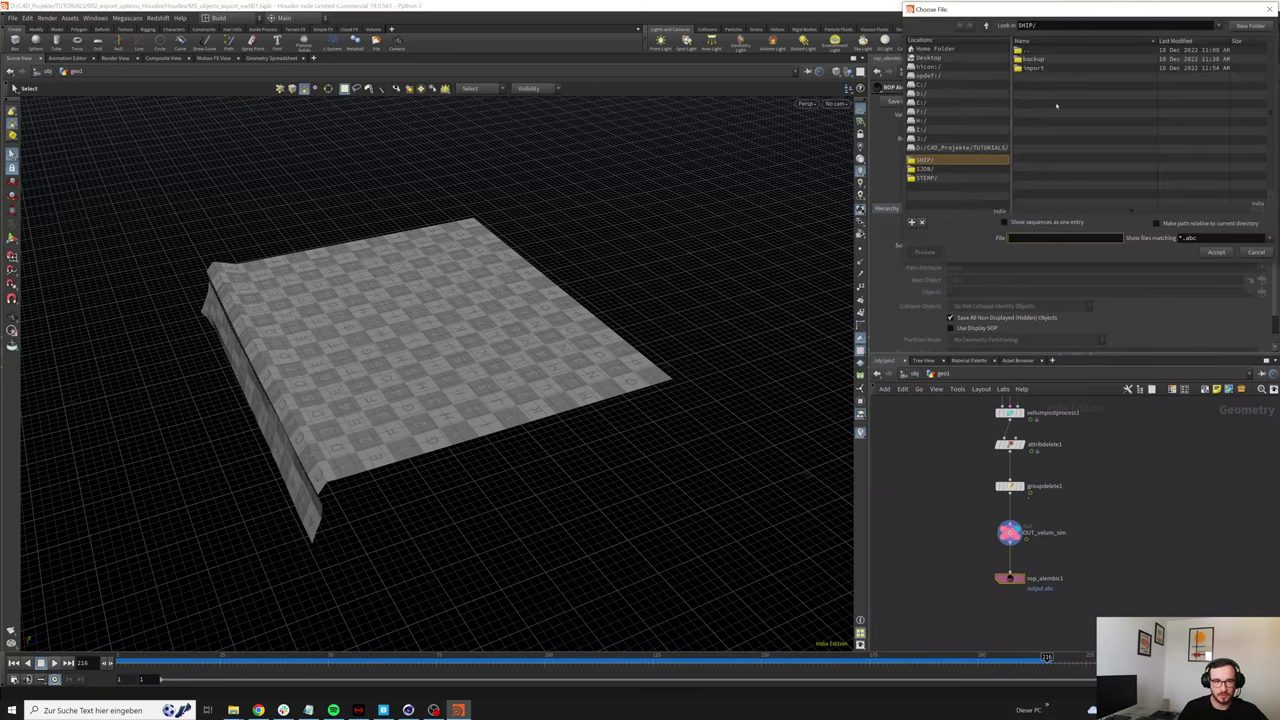
{"action": "left_click", "coordinate": [1268, 253]}
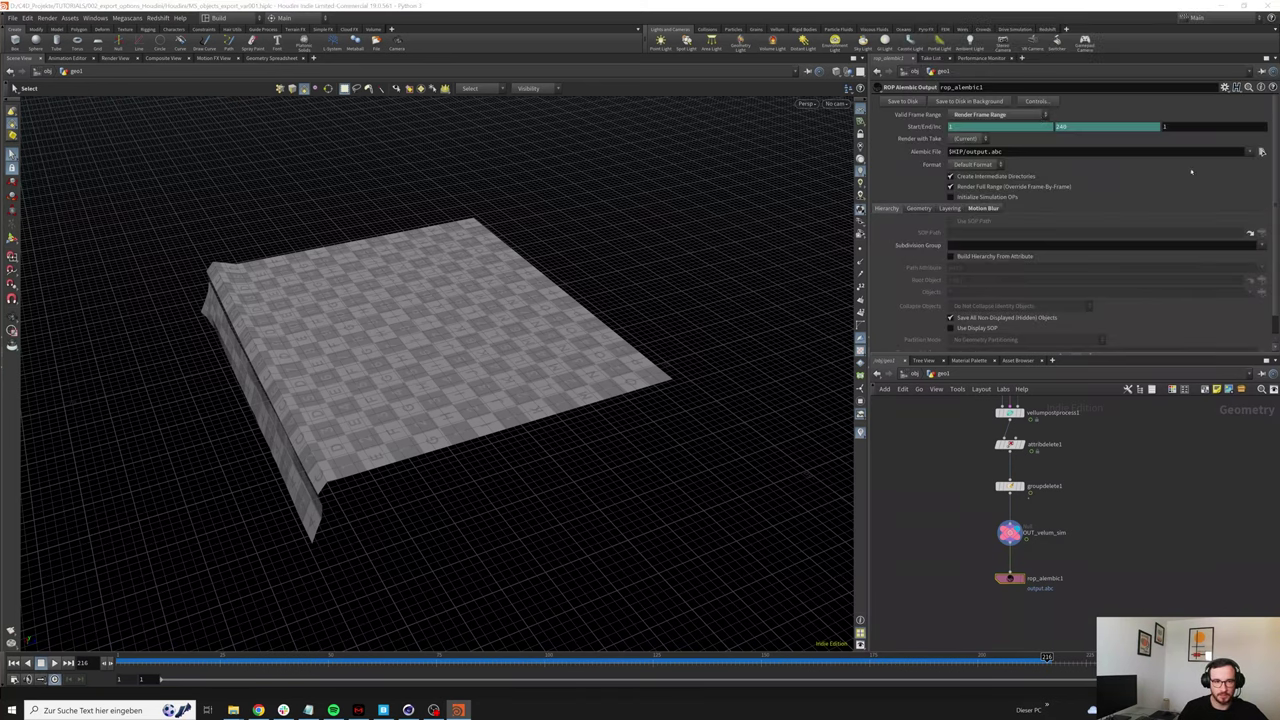
{"action": "left_click", "coordinate": [1261, 151]}
{"action": "left_click", "coordinate": [1263, 27]}
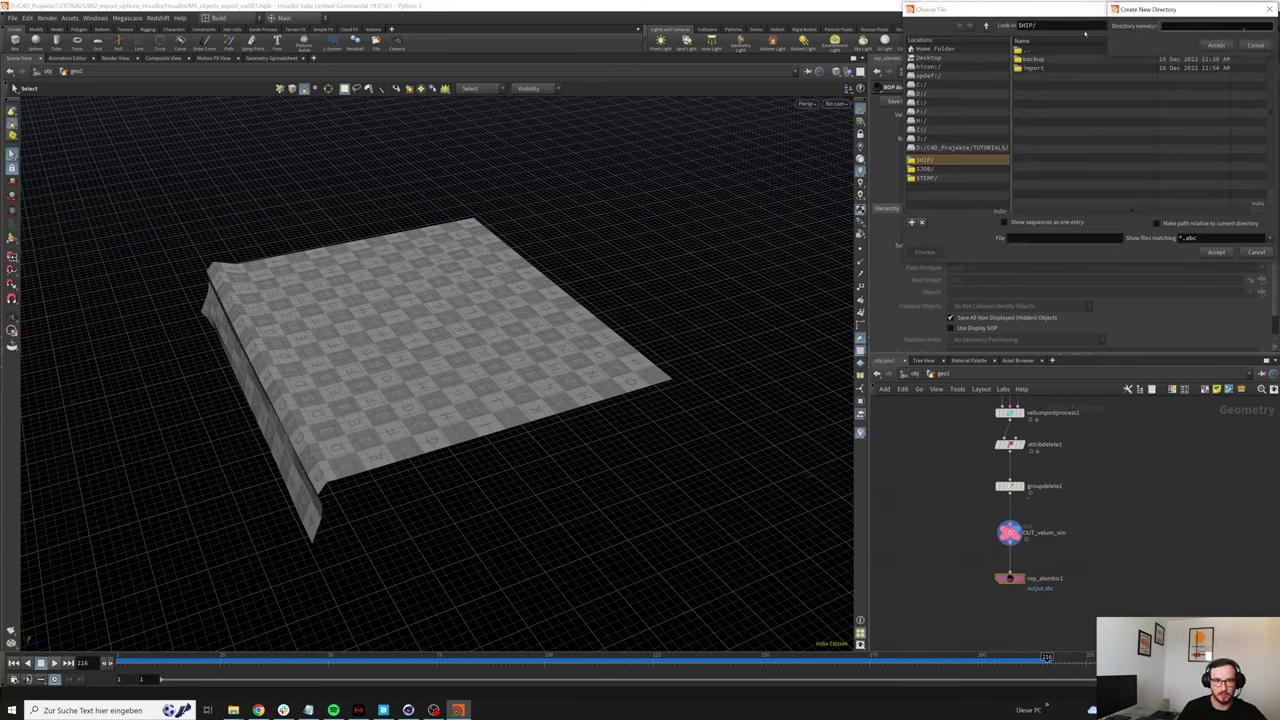
{"action": "type", "text": "output"}
{"action": "key", "text": "Return"}
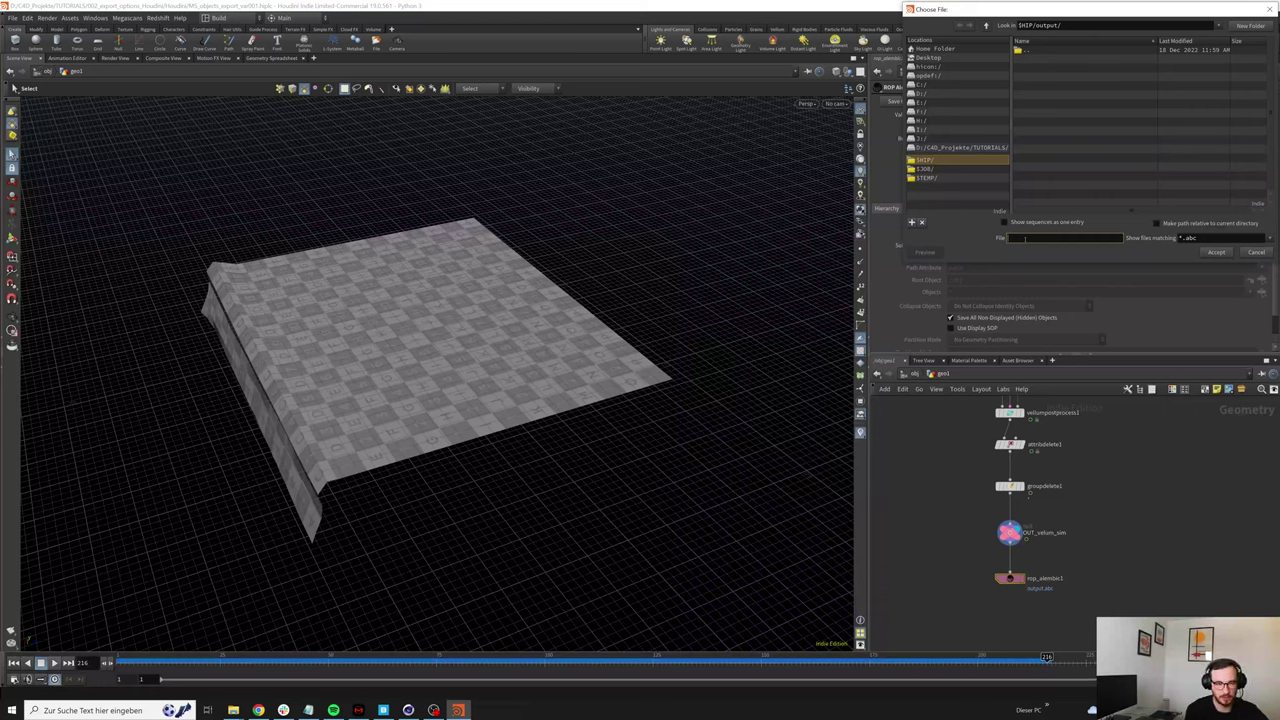
{"action": "type", "text": "vellum_s"}
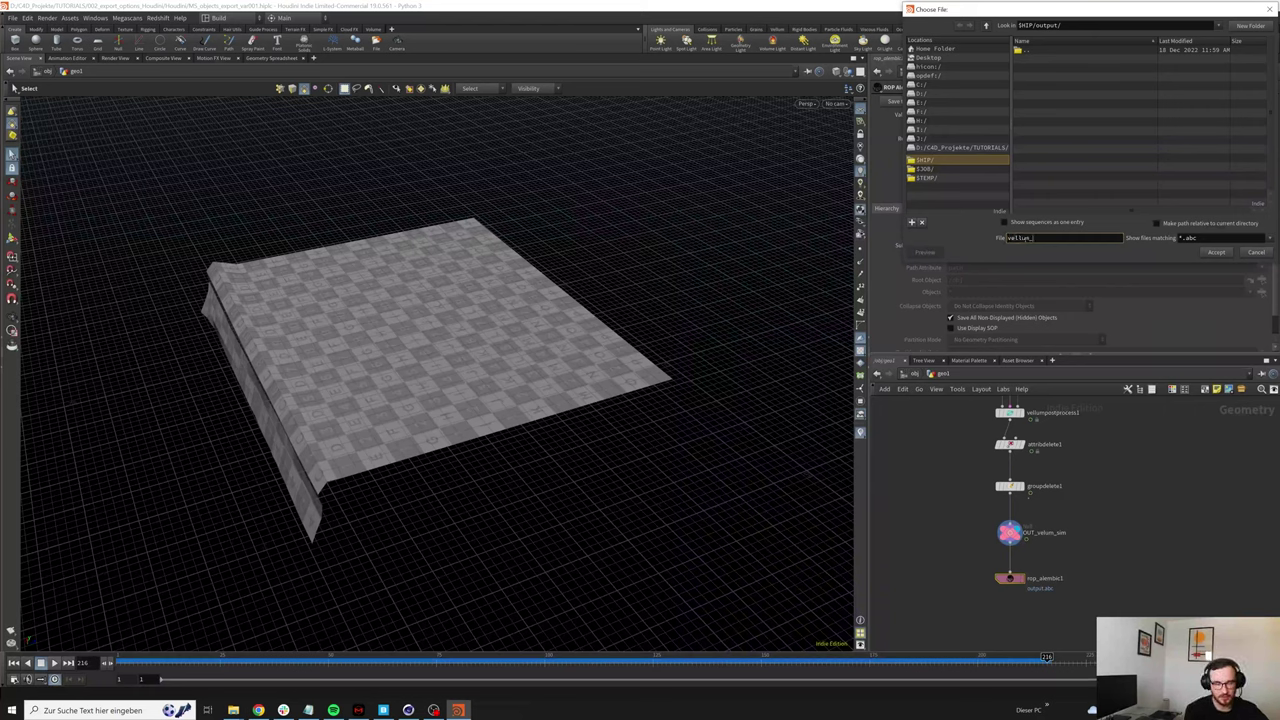
{"action": "type", "text": "imulation_"}
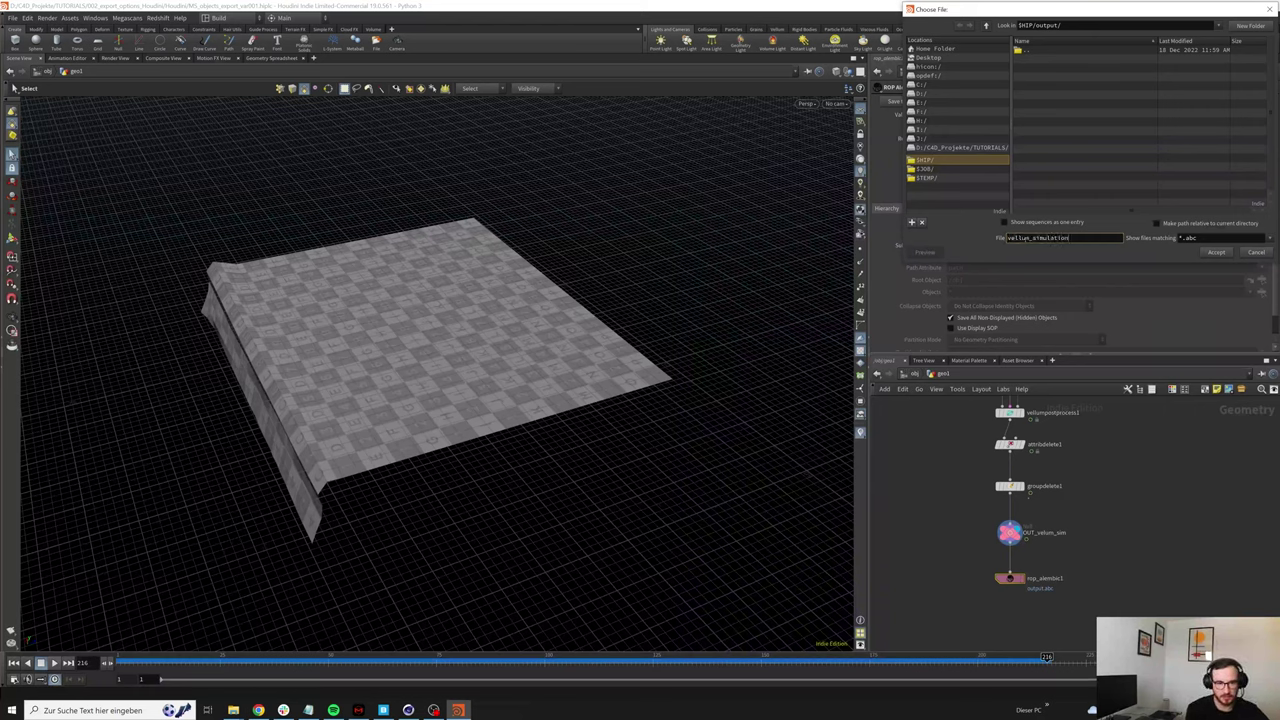
{"action": "type", "text": "out.abc"}
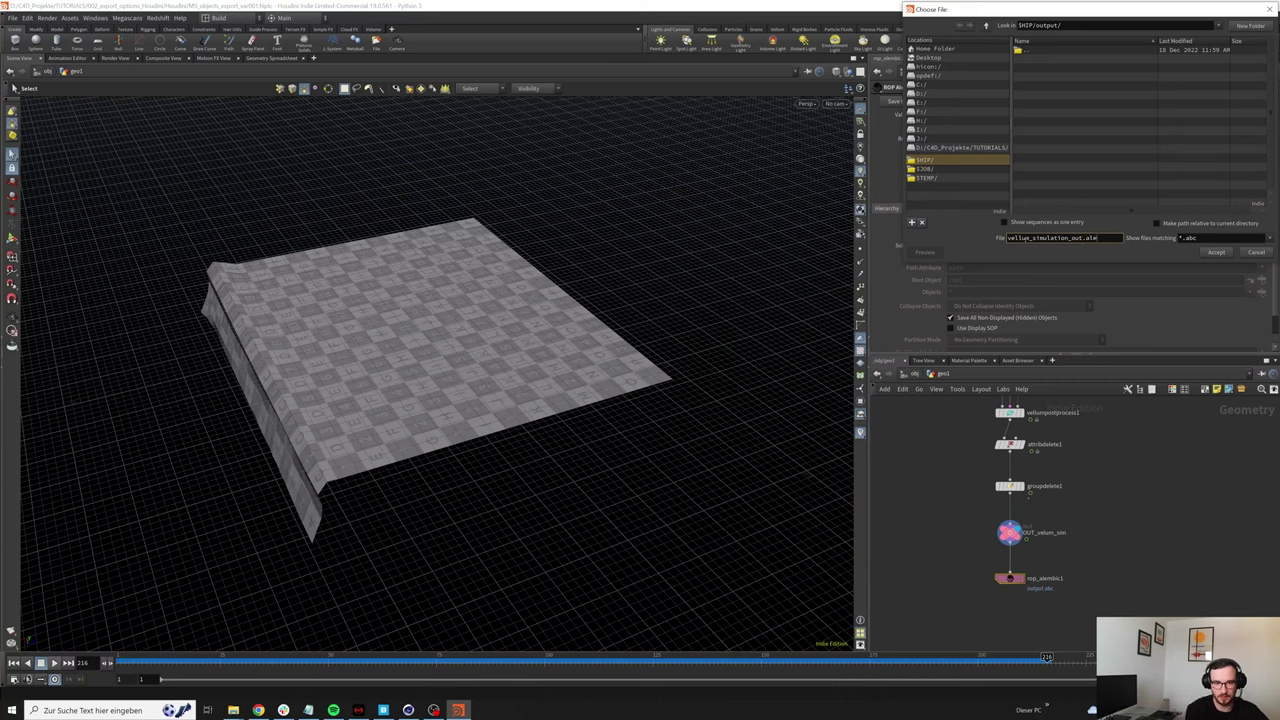
{"action": "key", "text": "Return"}
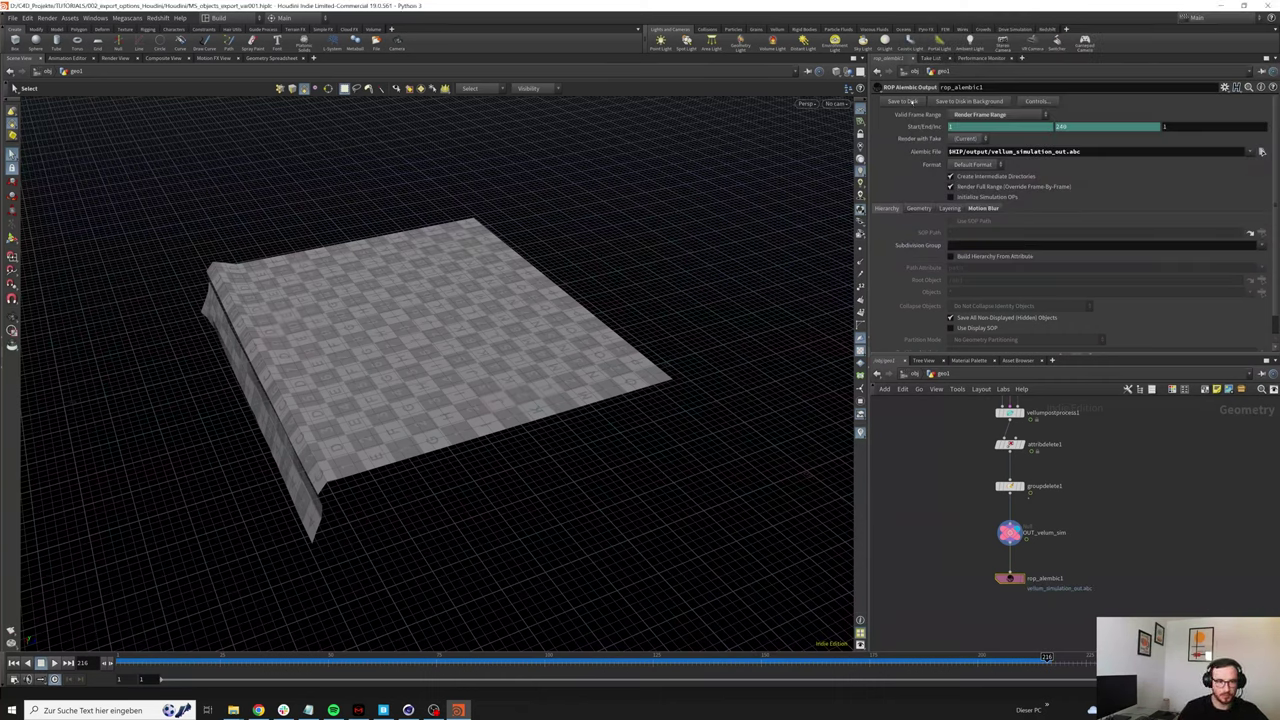
{"action": "left_click", "coordinate": [902, 101]}
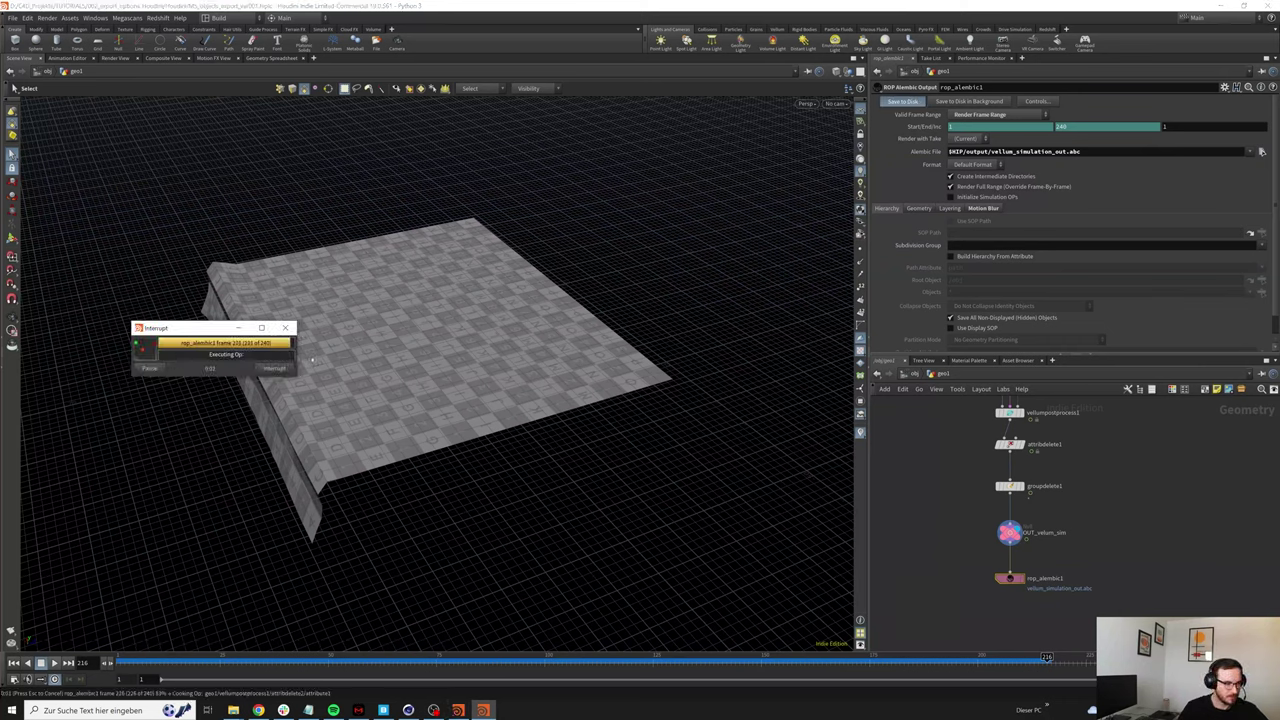
- Back in Cinema 4D, hide the Plane in the viewport
{"action": "left_click", "coordinate": [408, 710]}
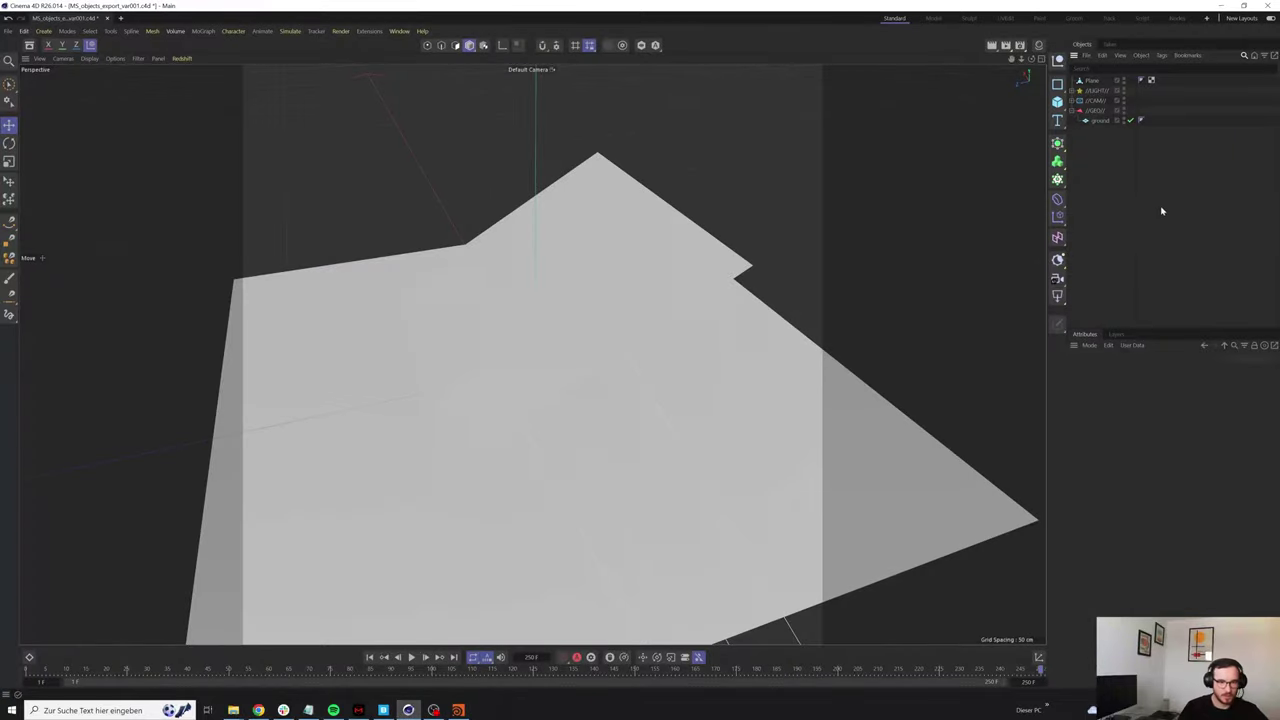
{"action": "left_click", "coordinate": [1090, 82]}
{"action": "left_click", "coordinate": [1123, 79]}
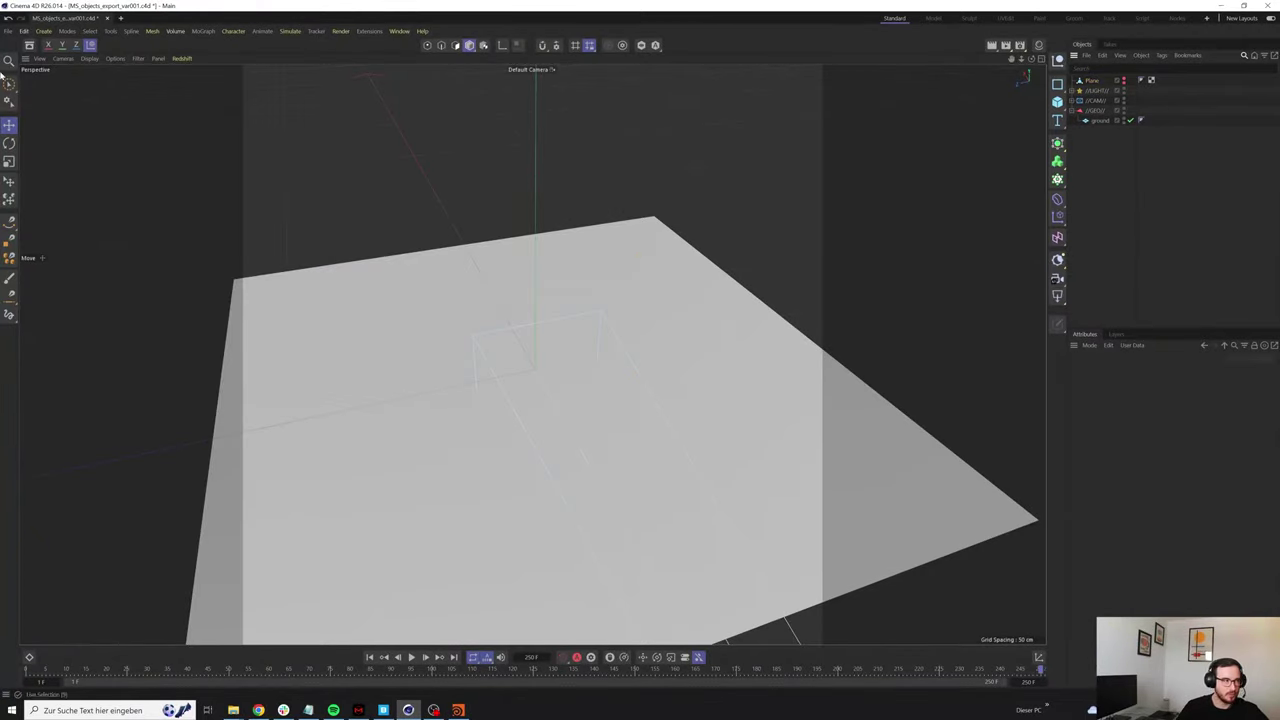
- Open output/vellum_simulation_out.abc from the Houdini project folder with default Alembic settings
{"action": "left_click", "coordinate": [7, 31]}
{"action": "left_click", "coordinate": [34, 70]}
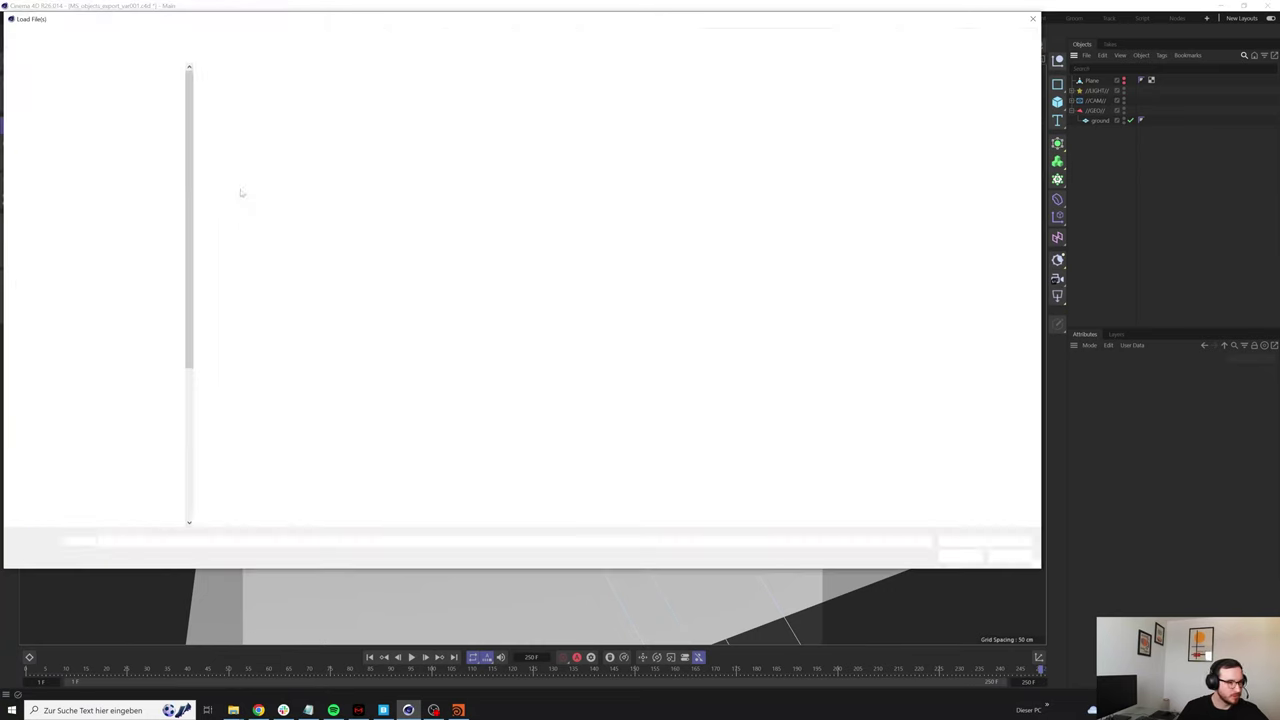
{"action": "left_click", "coordinate": [336, 35]}
{"action": "double_click", "coordinate": [228, 96]}
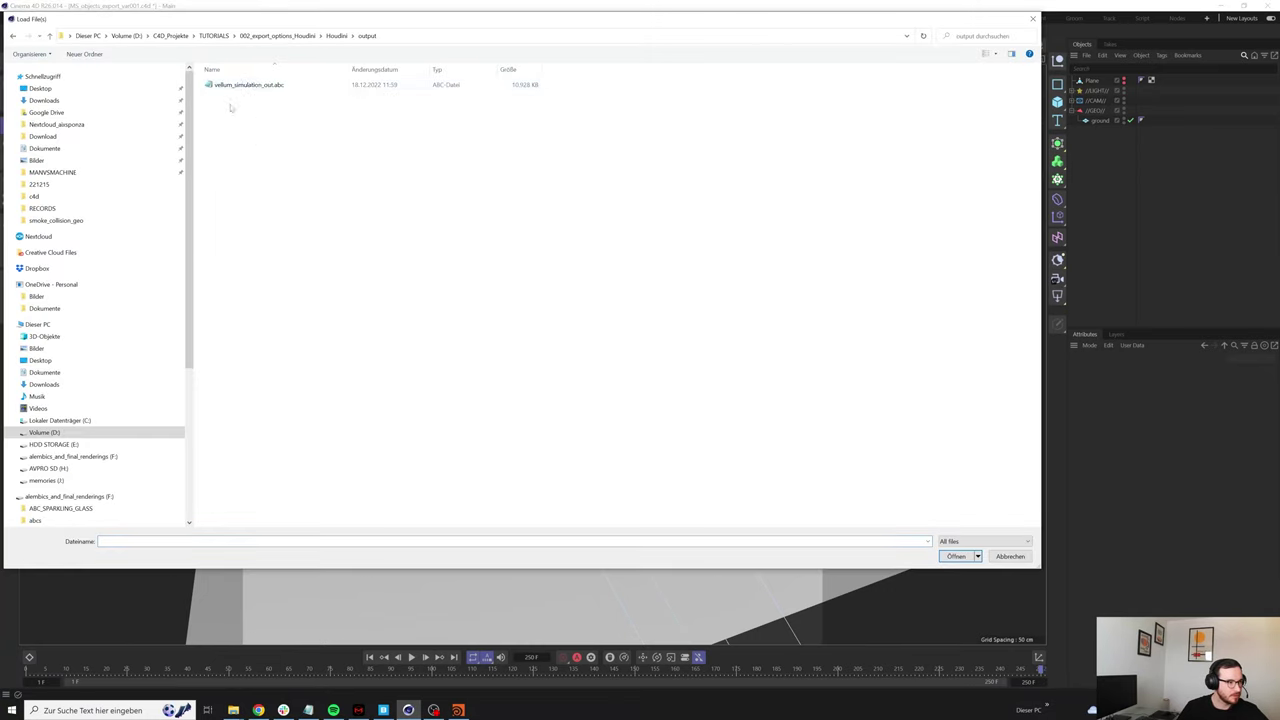
{"action": "double_click", "coordinate": [290, 86]}
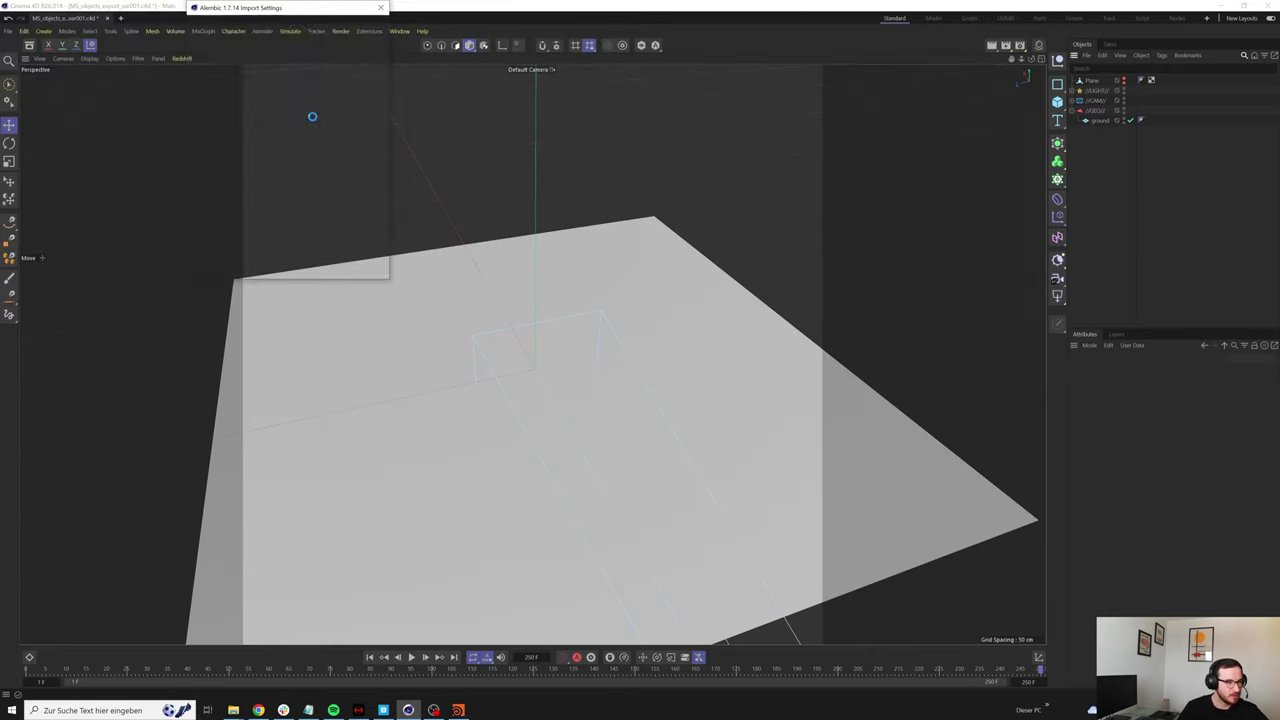
{"action": "left_click", "coordinate": [294, 262]}
- Play the imported geo1 cloth from frame one to watch it fall onto the ground
{"action": "left_click_drag", "start_coordinate": [585, 274], "coordinate": [438, 368], "text": "alt"}
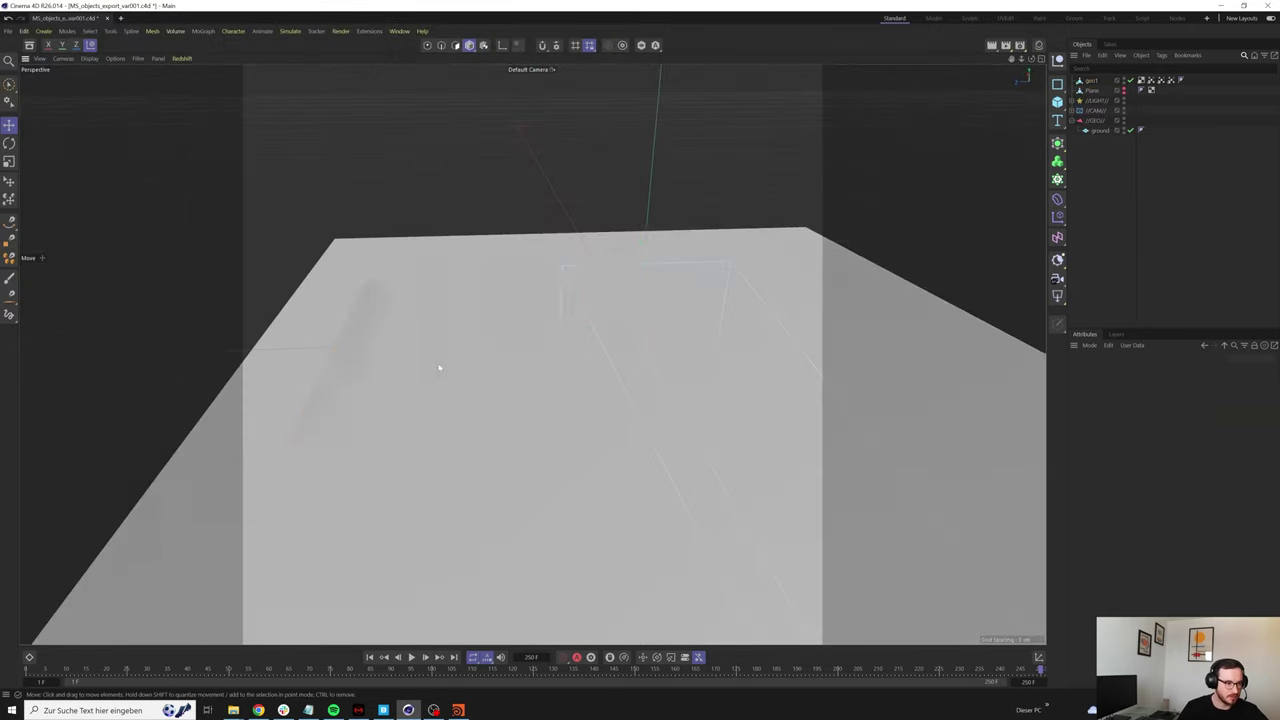
{"action": "left_click", "coordinate": [438, 368]}
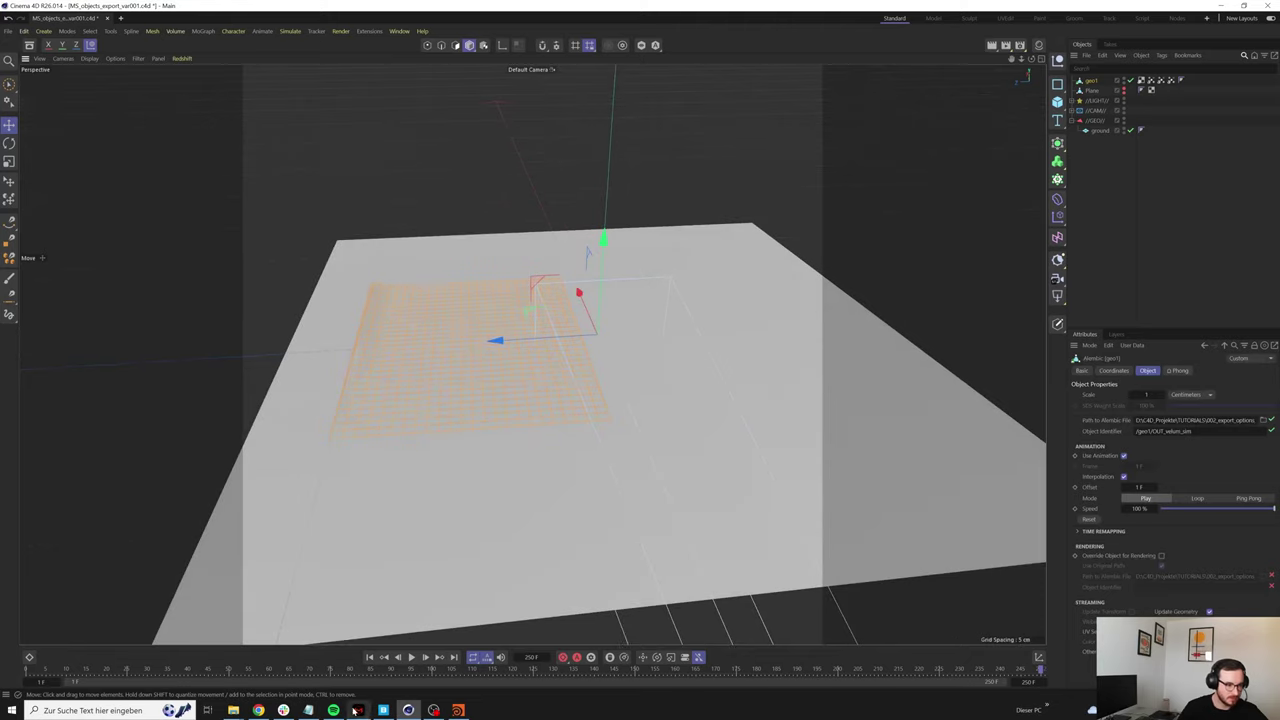
{"action": "left_click", "coordinate": [402, 660]}
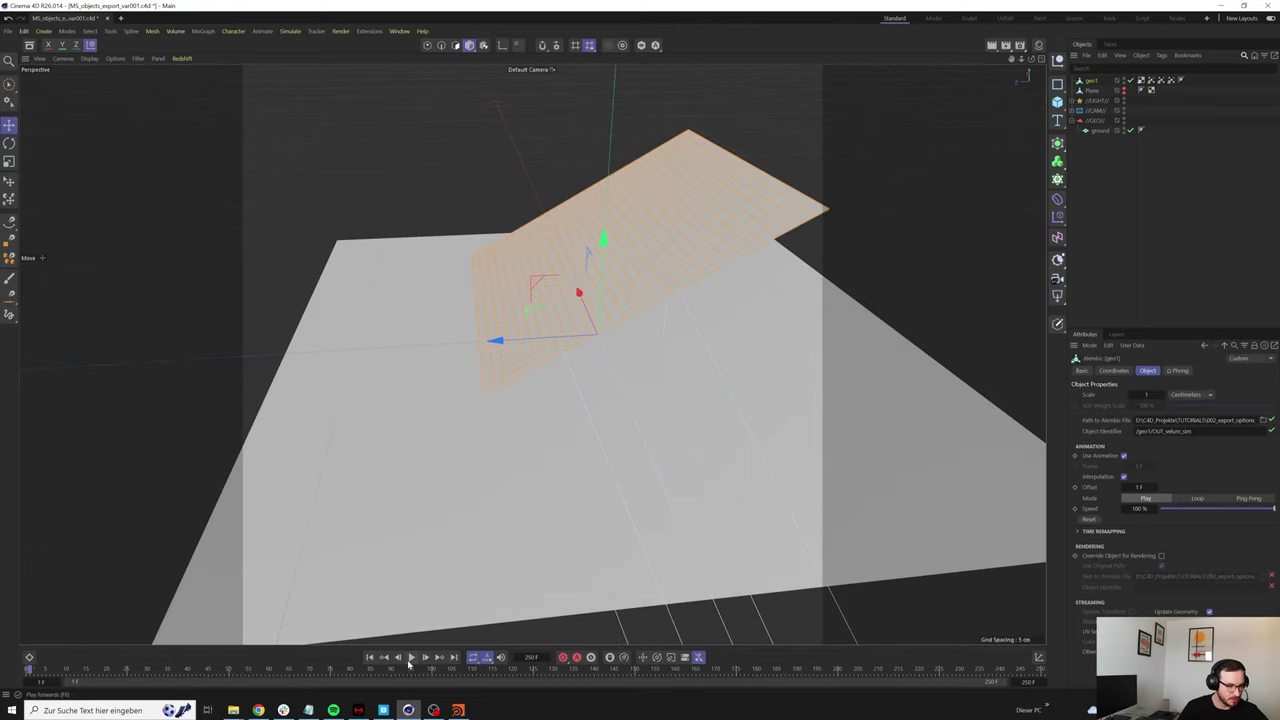
{"action": "left_click", "coordinate": [410, 658]}
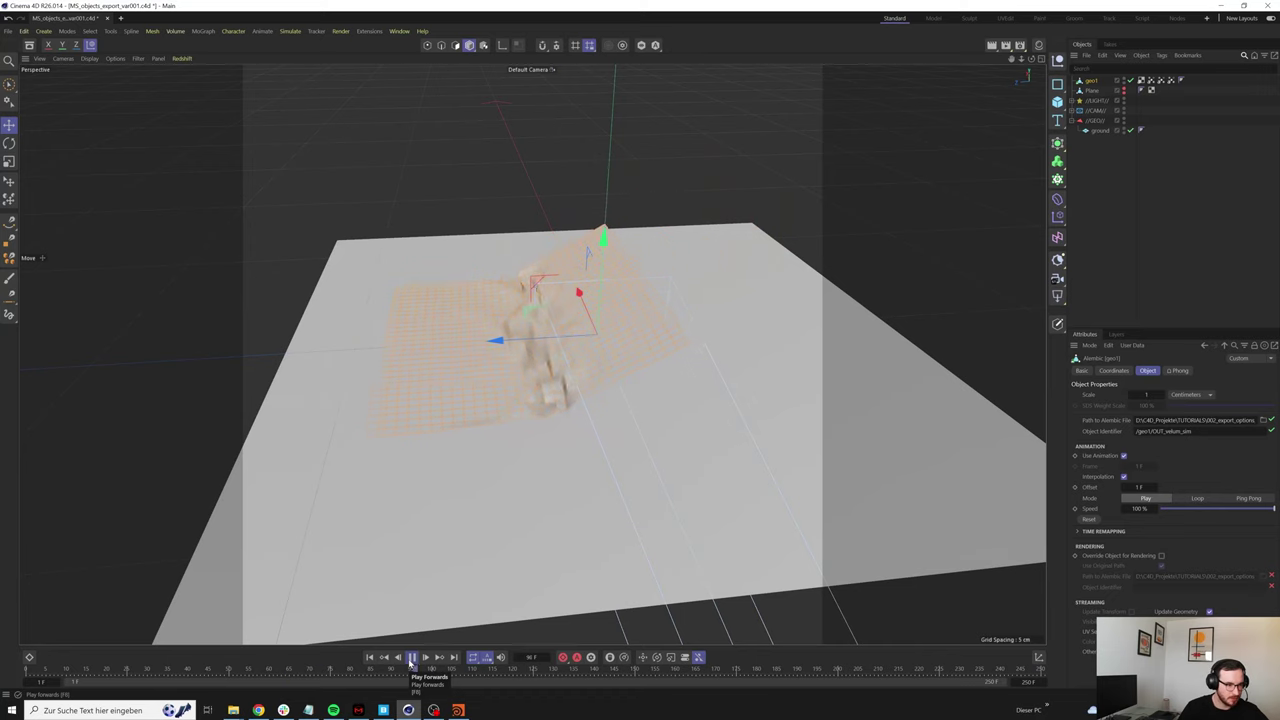
{"action": "left_click", "coordinate": [410, 658]}
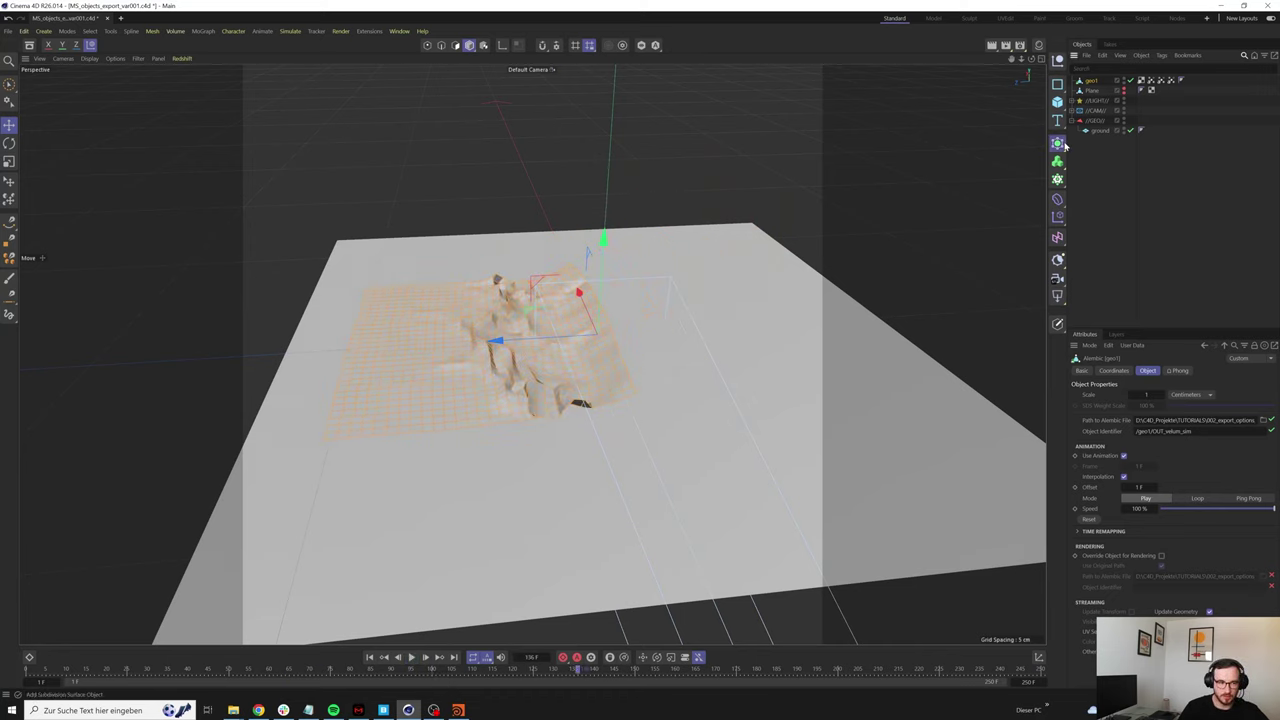
- Wrap the cloth in a Subdivision Surface
{"action": "left_click", "coordinate": [579, 400]}
{"action": "left_click_drag", "start_coordinate": [500, 400], "coordinate": [579, 400], "text": "alt"}
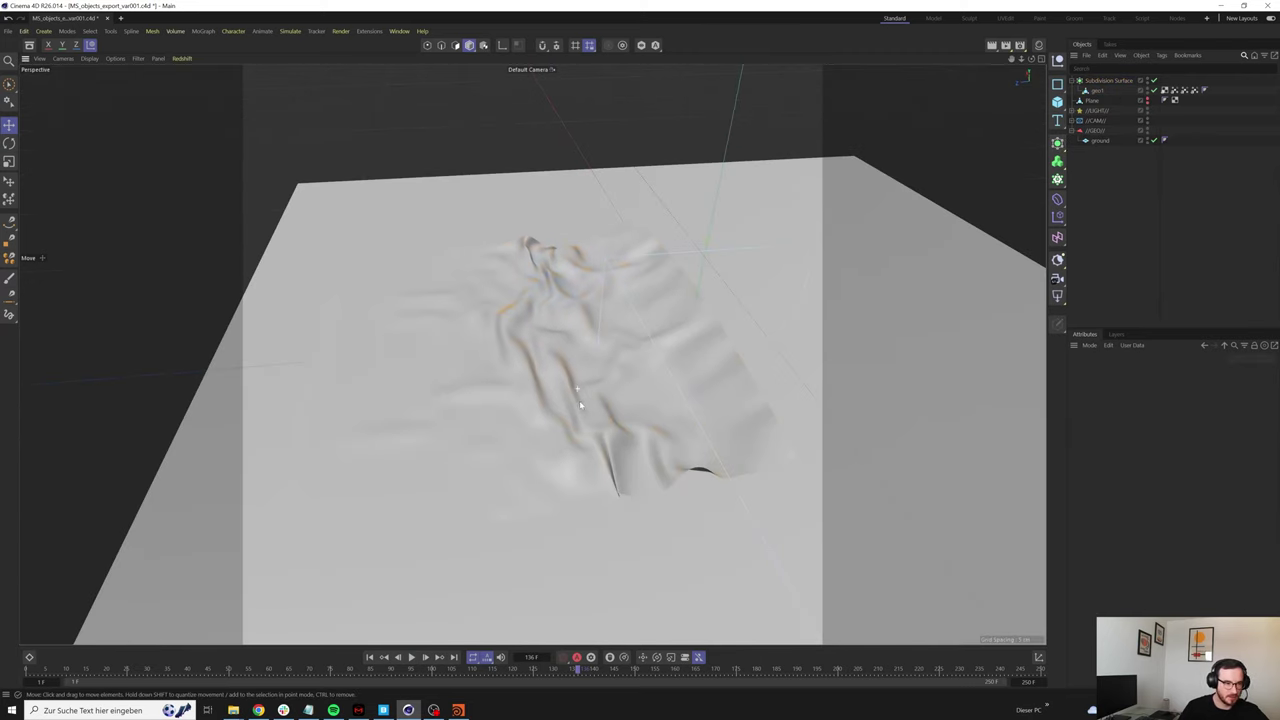
{"action": "left_click", "coordinate": [579, 400]}
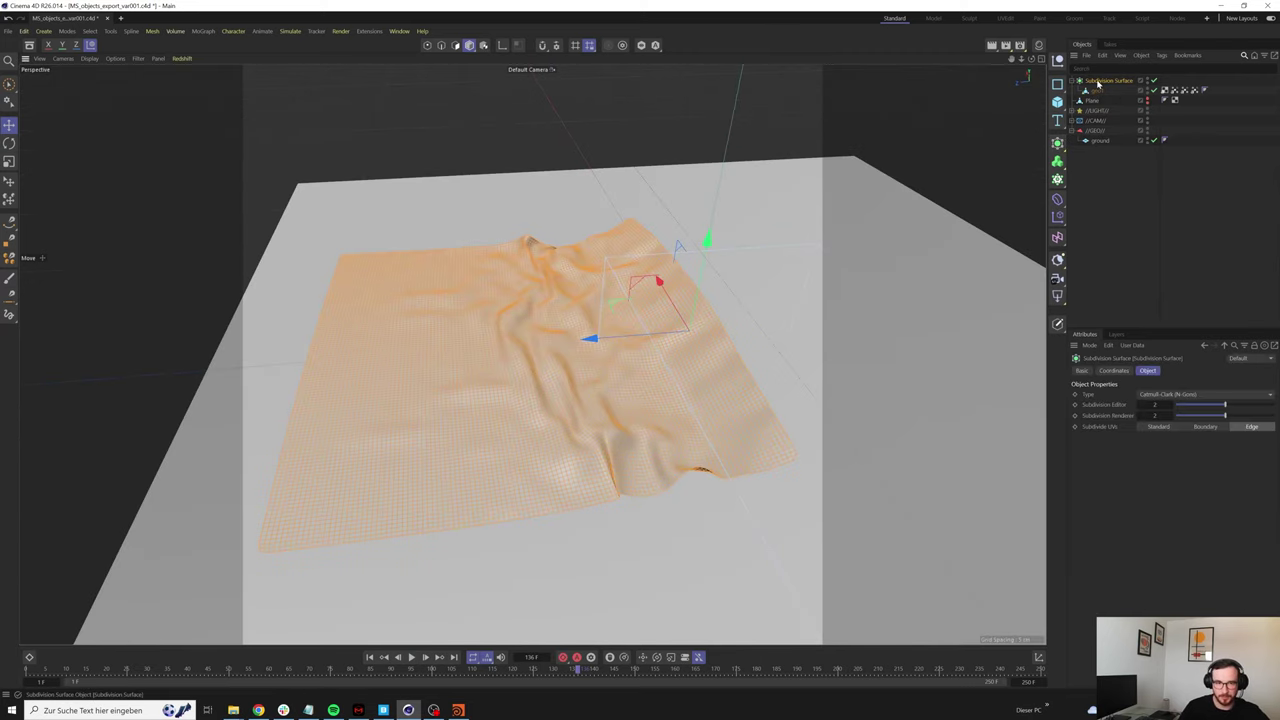
- Give the Subdivision Surface a custom cyan display colour, then reselect geo1
{"action": "left_click", "coordinate": [1081, 370]}
{"action": "left_click", "coordinate": [1163, 465]}
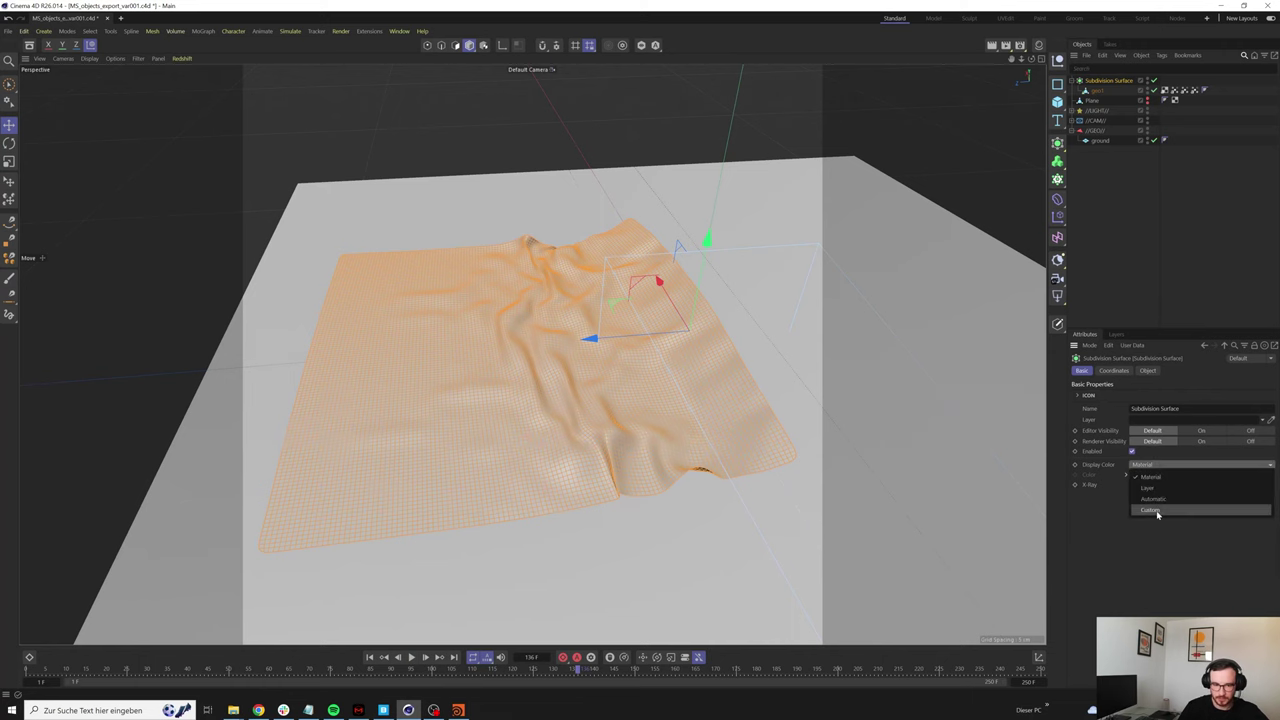
{"action": "left_click", "coordinate": [1157, 513]}
{"action": "left_click", "coordinate": [1145, 474]}
{"action": "left_click_drag", "start_coordinate": [1191, 533], "coordinate": [1166, 531]}
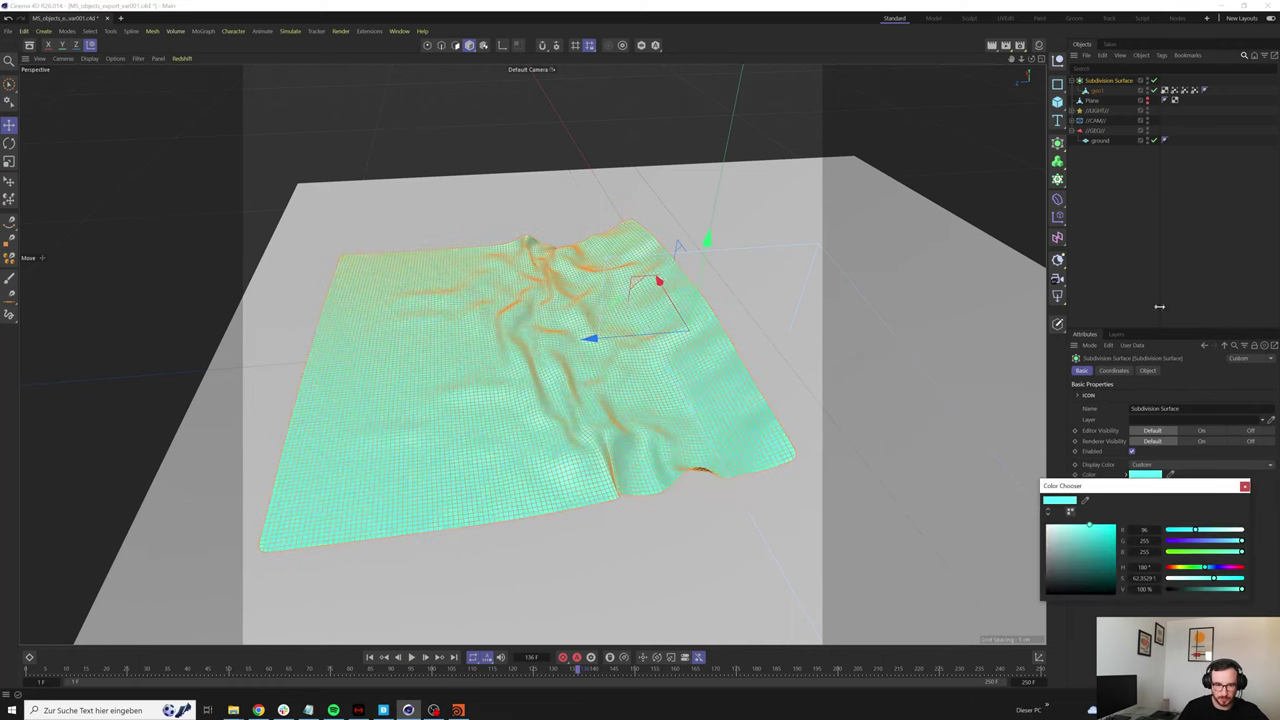
{"action": "left_click", "coordinate": [1126, 276]}
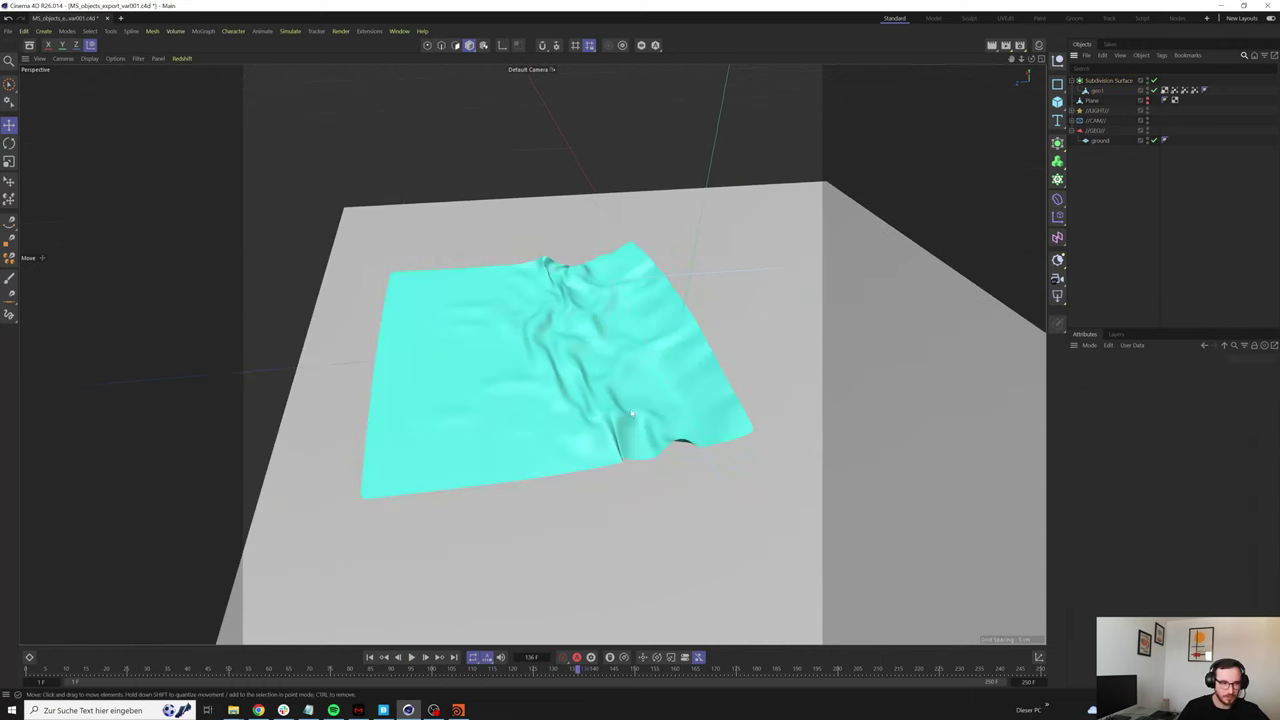
{"action": "left_click", "coordinate": [1097, 90]}
- Add an RS Object tag to geo1 with geometry Override, Tessellation and Displacement enabled
{"action": "left_click", "coordinate": [1100, 80]}
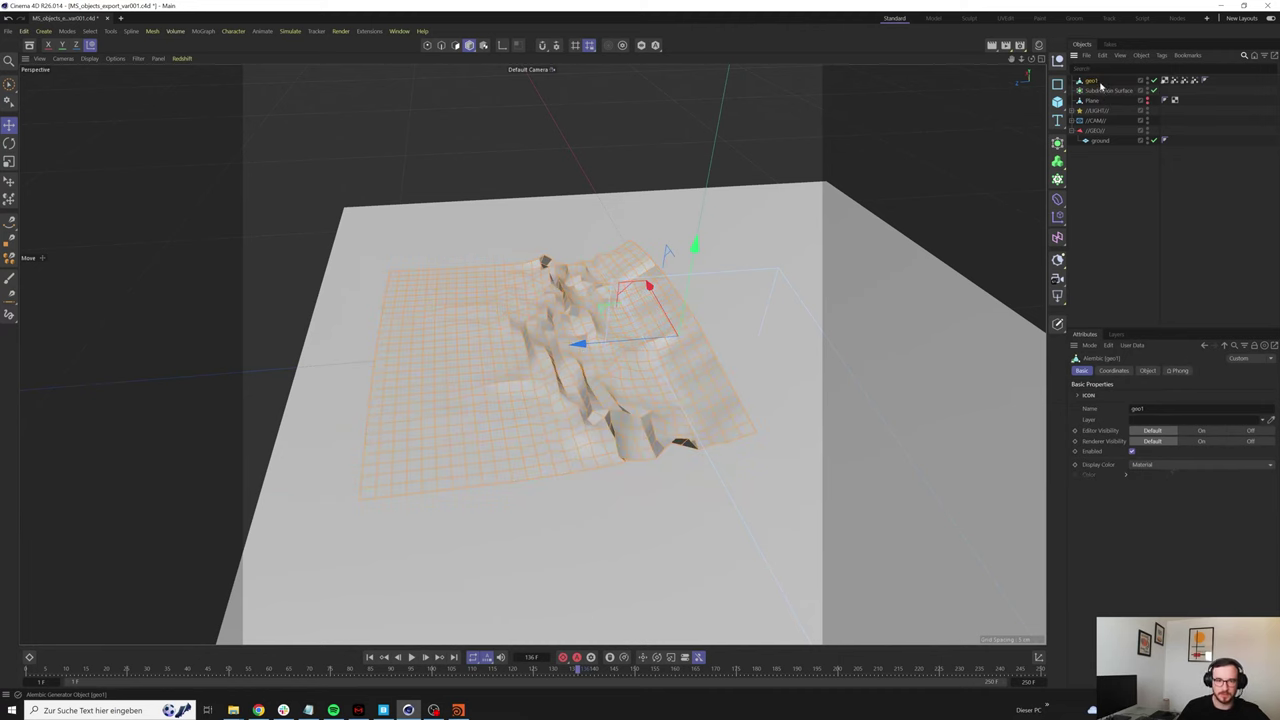
{"action": "right_click", "coordinate": [1100, 82]}
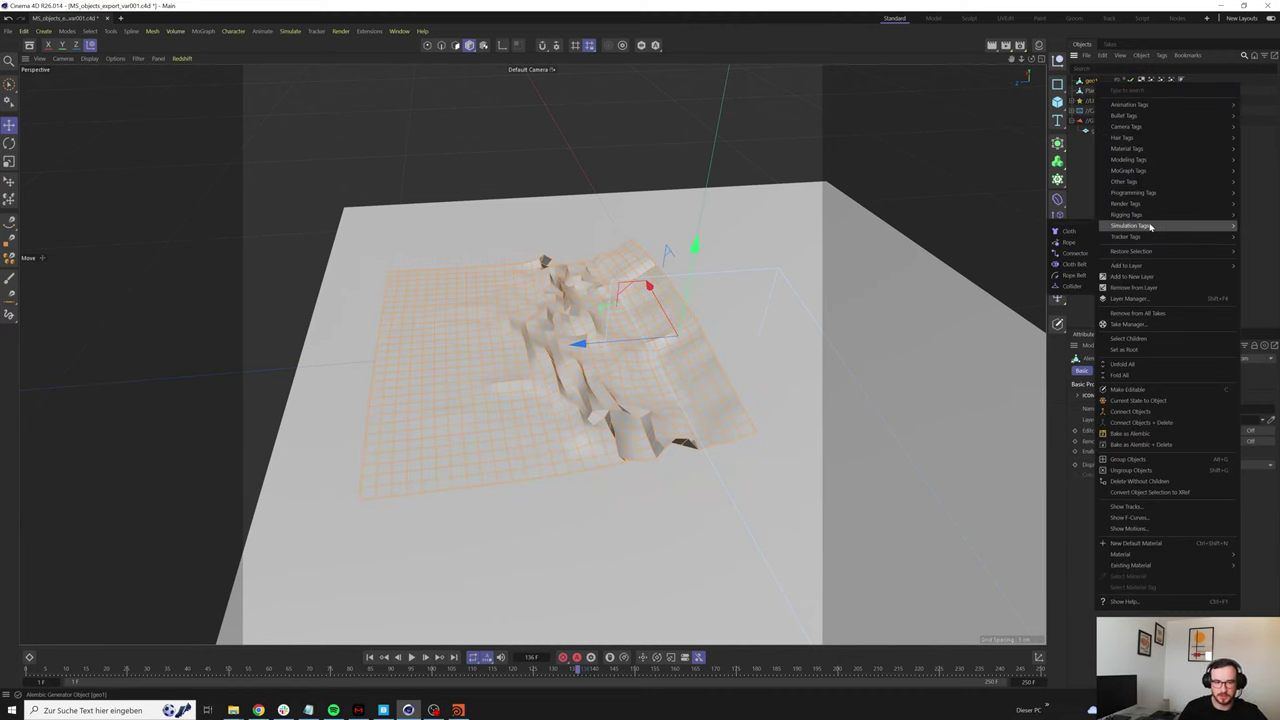
{"action": "mouse_move", "coordinate": [1126, 203]}
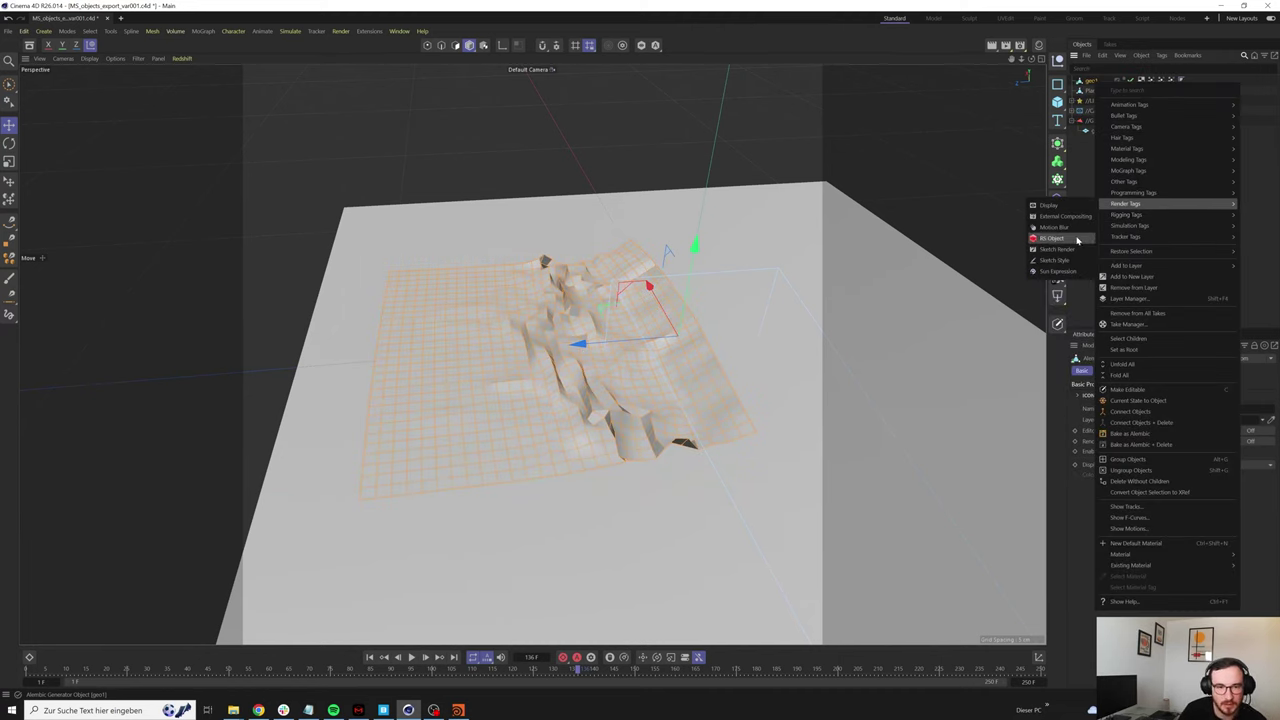
{"action": "left_click", "coordinate": [1080, 238]}
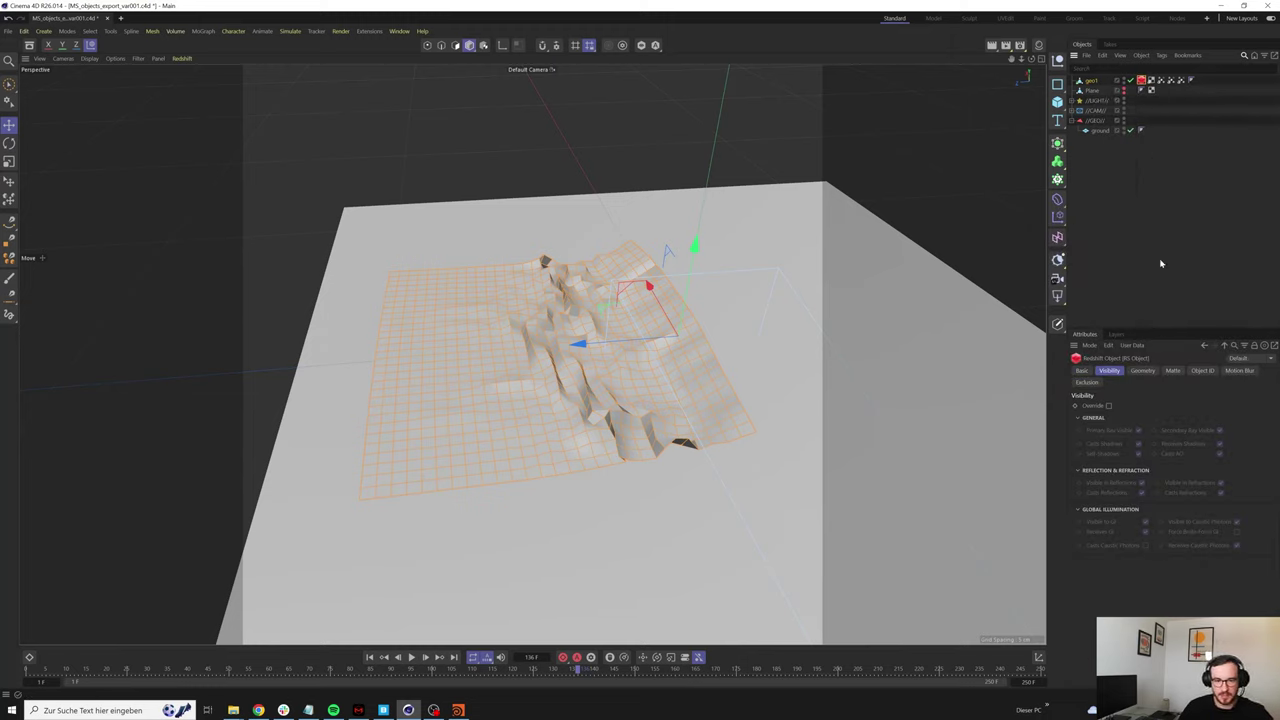
{"action": "left_click", "coordinate": [1142, 370]}
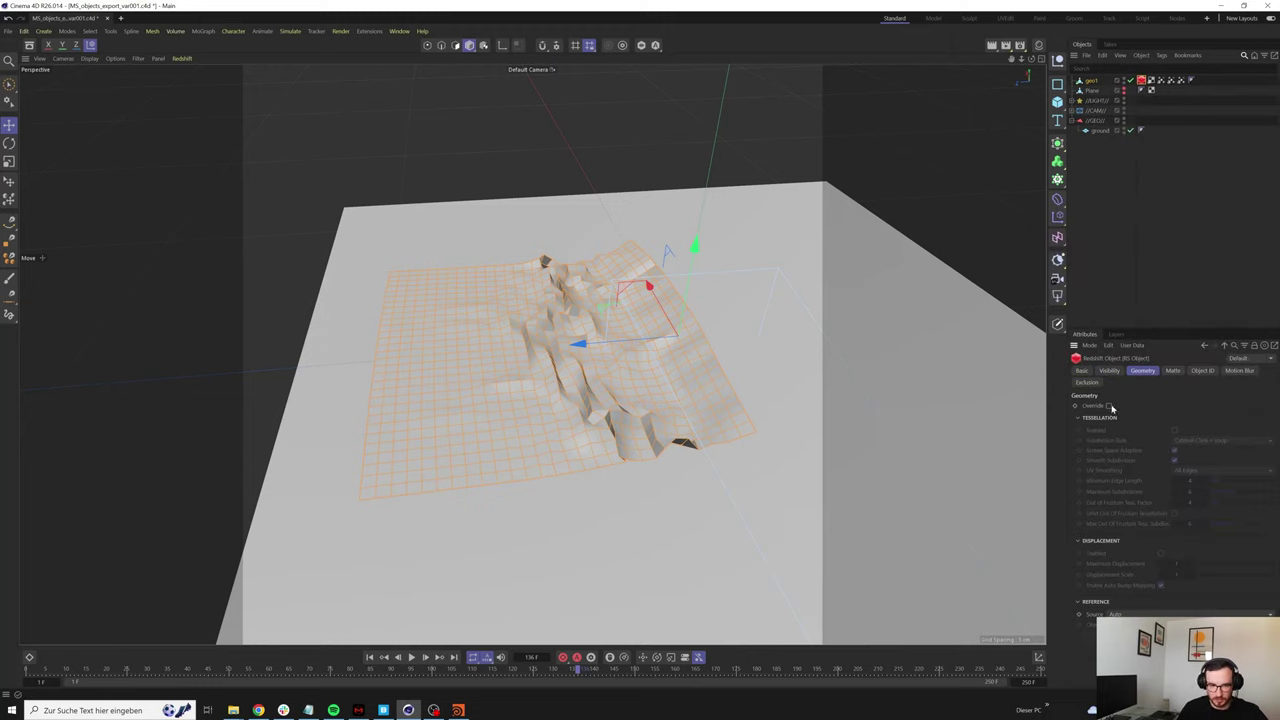
{"action": "left_click", "coordinate": [1108, 406]}
{"action": "left_click", "coordinate": [1175, 430]}
{"action": "left_click", "coordinate": [1161, 554]}
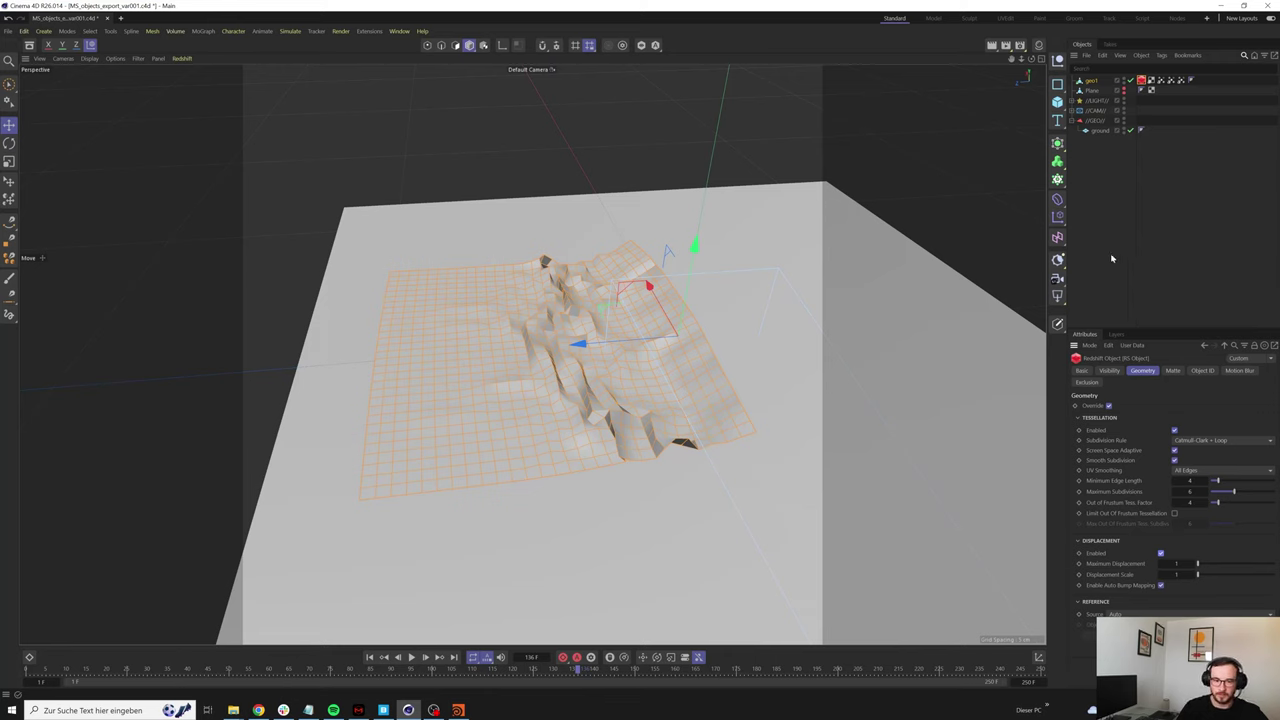
- In the RS Object tag, override motion blur and enable motion vectors
{"action": "left_click", "coordinate": [1160, 81]}
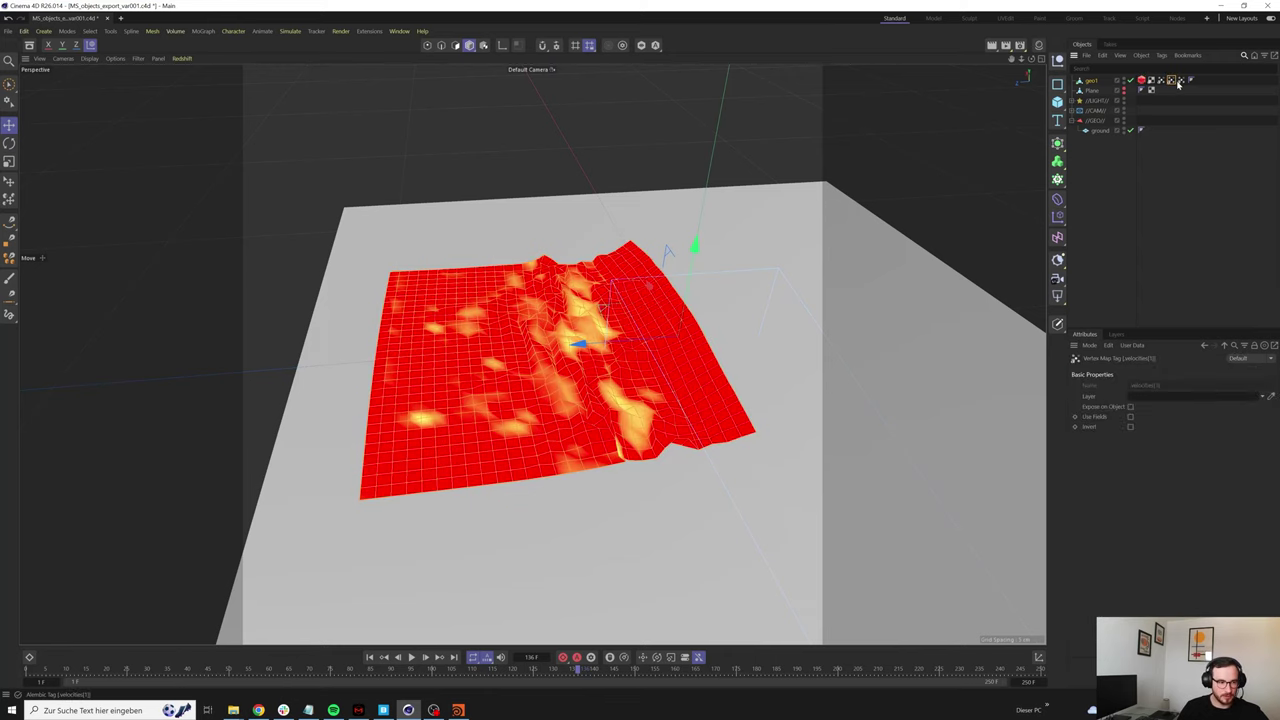
{"action": "left_click", "coordinate": [1141, 80]}
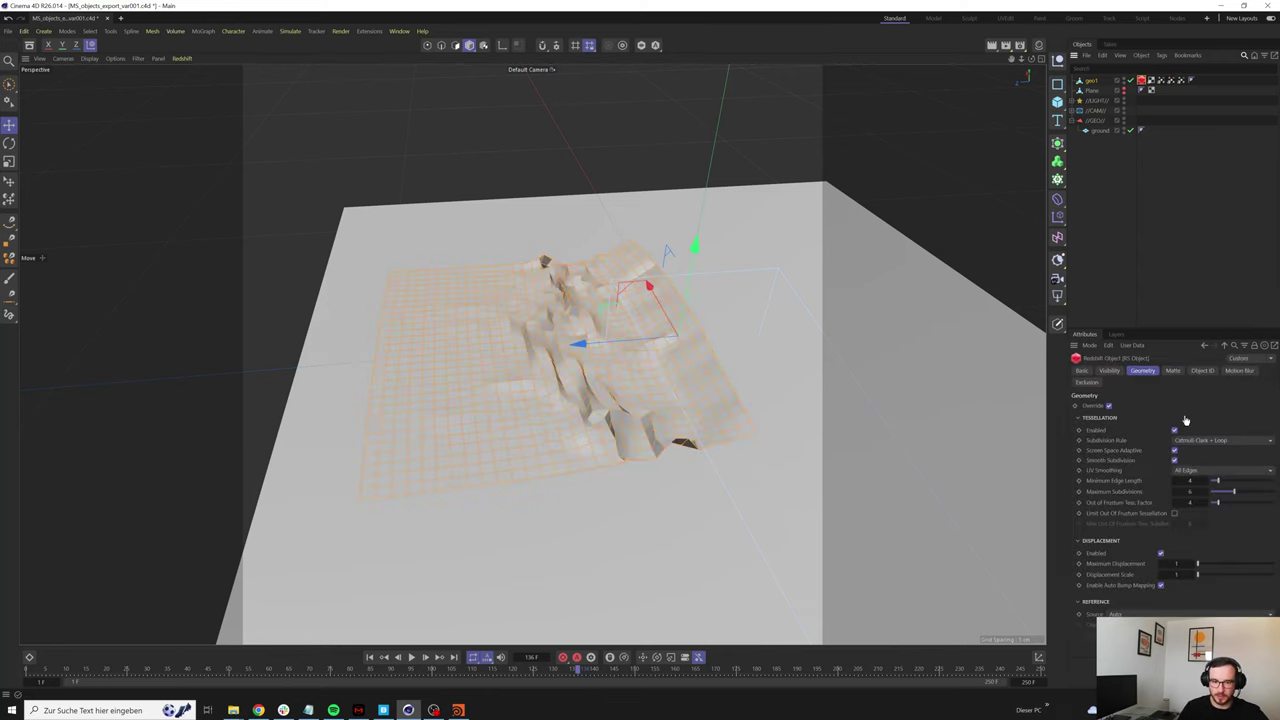
{"action": "left_click", "coordinate": [1236, 371]}
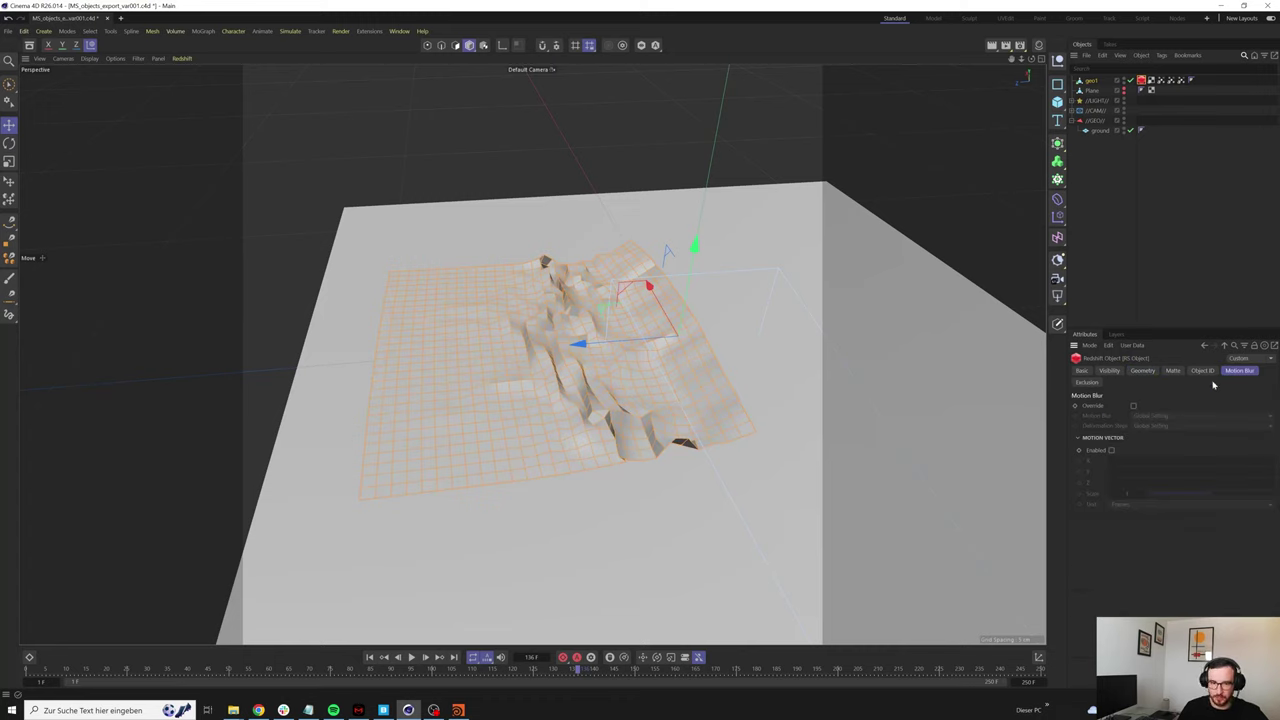
{"action": "left_click", "coordinate": [1134, 405]}
{"action": "left_click", "coordinate": [1155, 415]}
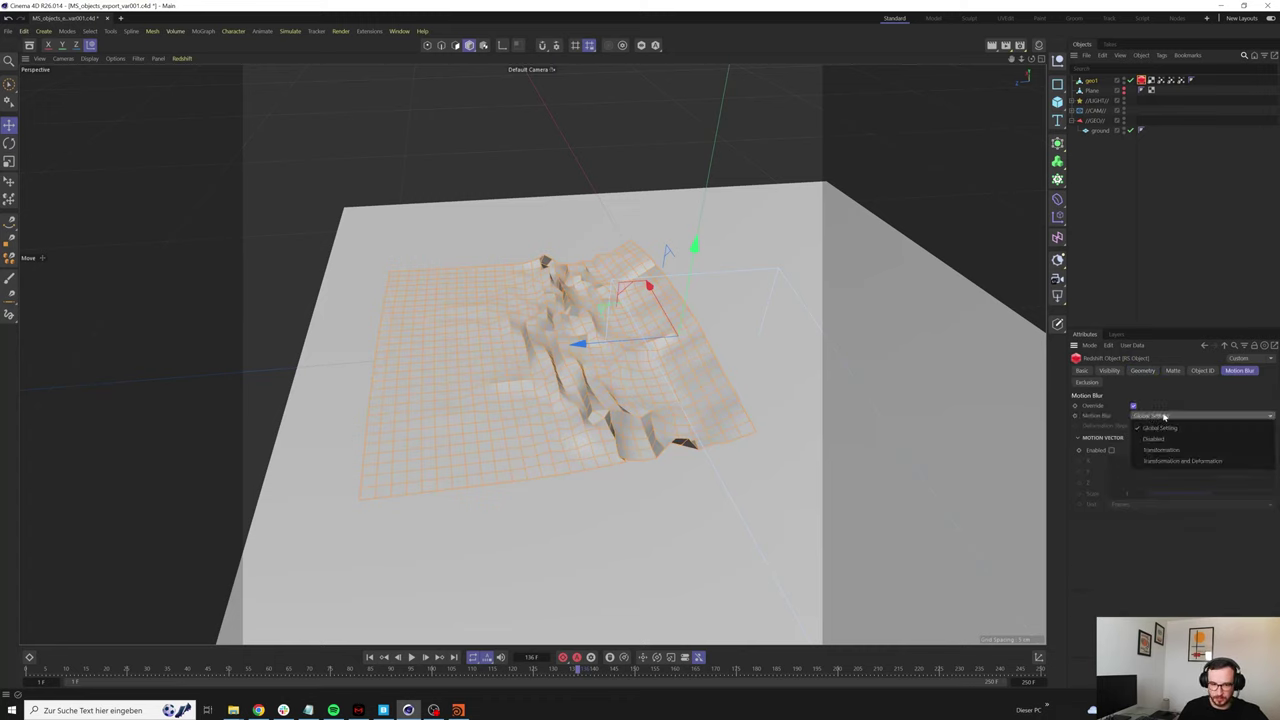
{"action": "left_click", "coordinate": [1111, 451]}
- Link velocities[0], [1] and [2] vertex maps as the X, Y, Z motion vectors
{"action": "left_click", "coordinate": [1161, 80]}
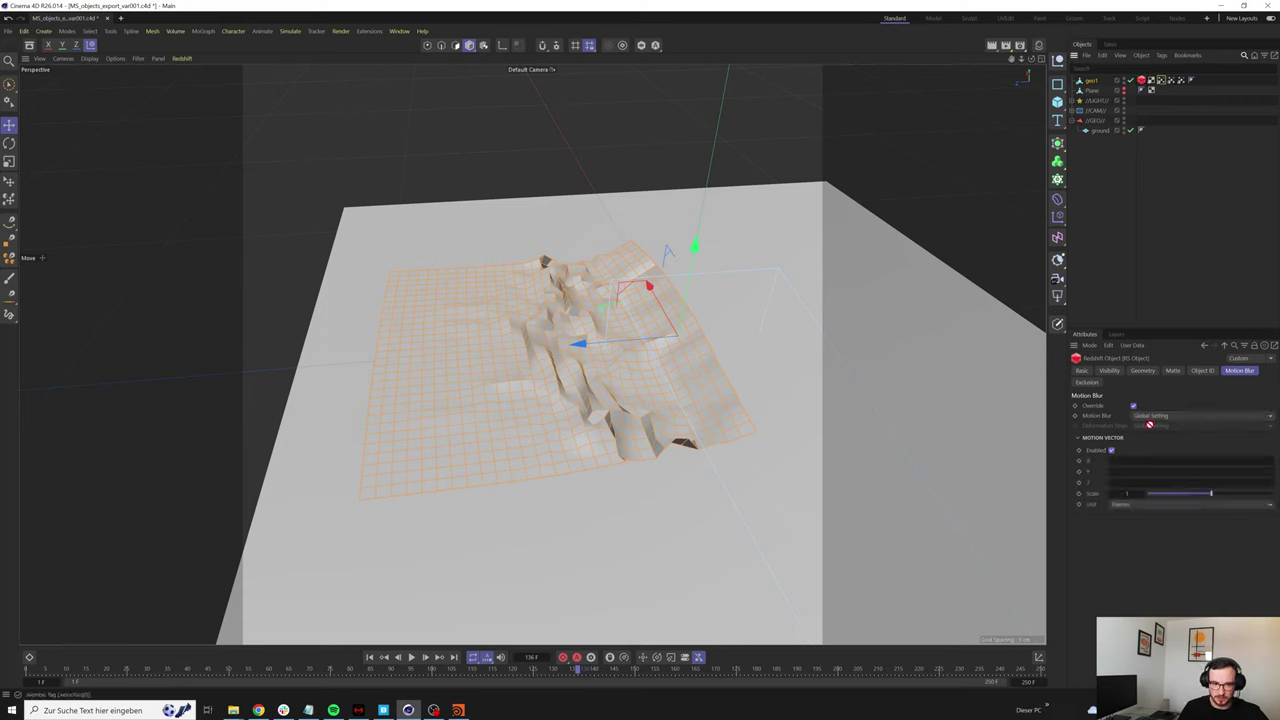
{"action": "mouse_move", "coordinate": [1146, 434]}
{"action": "left_mouse_down"}
{"action": "mouse_move", "coordinate": [1128, 461]}
{"action": "mouse_move", "coordinate": [1153, 473]}
{"action": "left_mouse_up"}
{"action": "left_click_drag", "start_coordinate": [1181, 80], "coordinate": [1156, 483]}
{"action": "scroll", "coordinate": [673, 451], "scroll_direction": "down", "scroll_amount": 2}
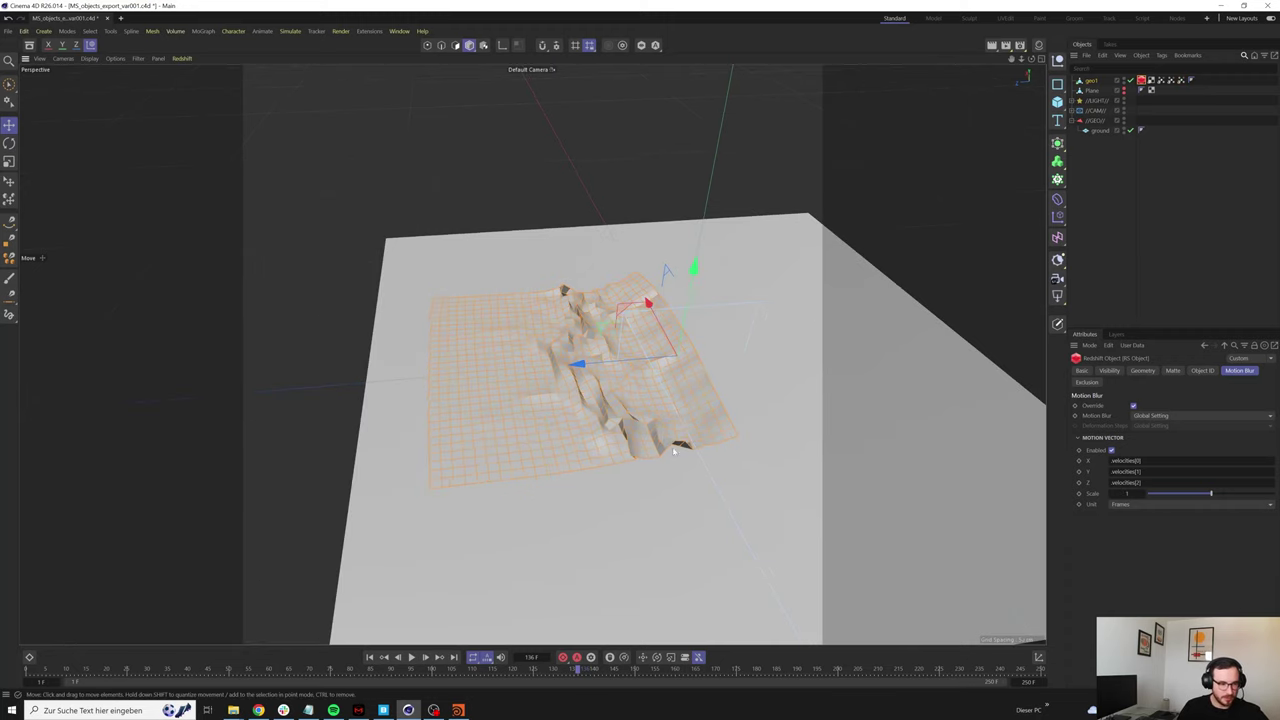
{"action": "left_click_drag", "start_coordinate": [673, 451], "coordinate": [760, 430], "text": "alt"}
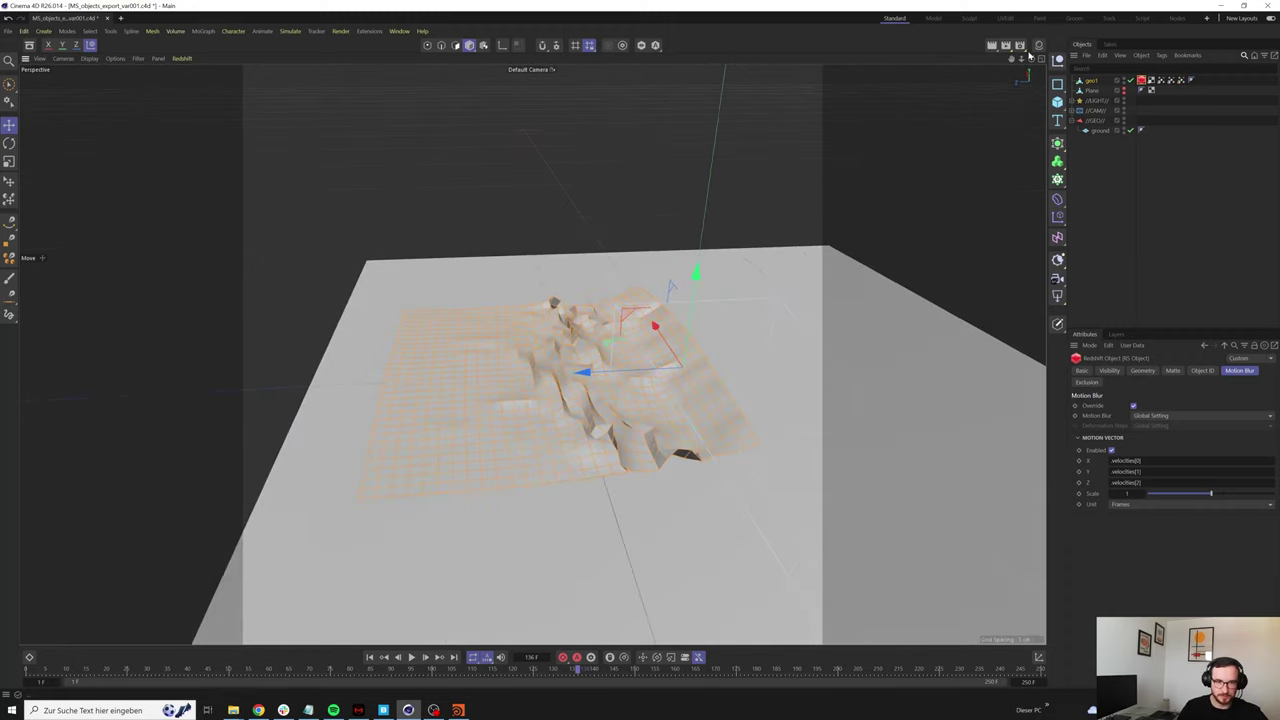
{"action": "left_click", "coordinate": [1020, 46]}
{"action": "left_click", "coordinate": [990, 125]}
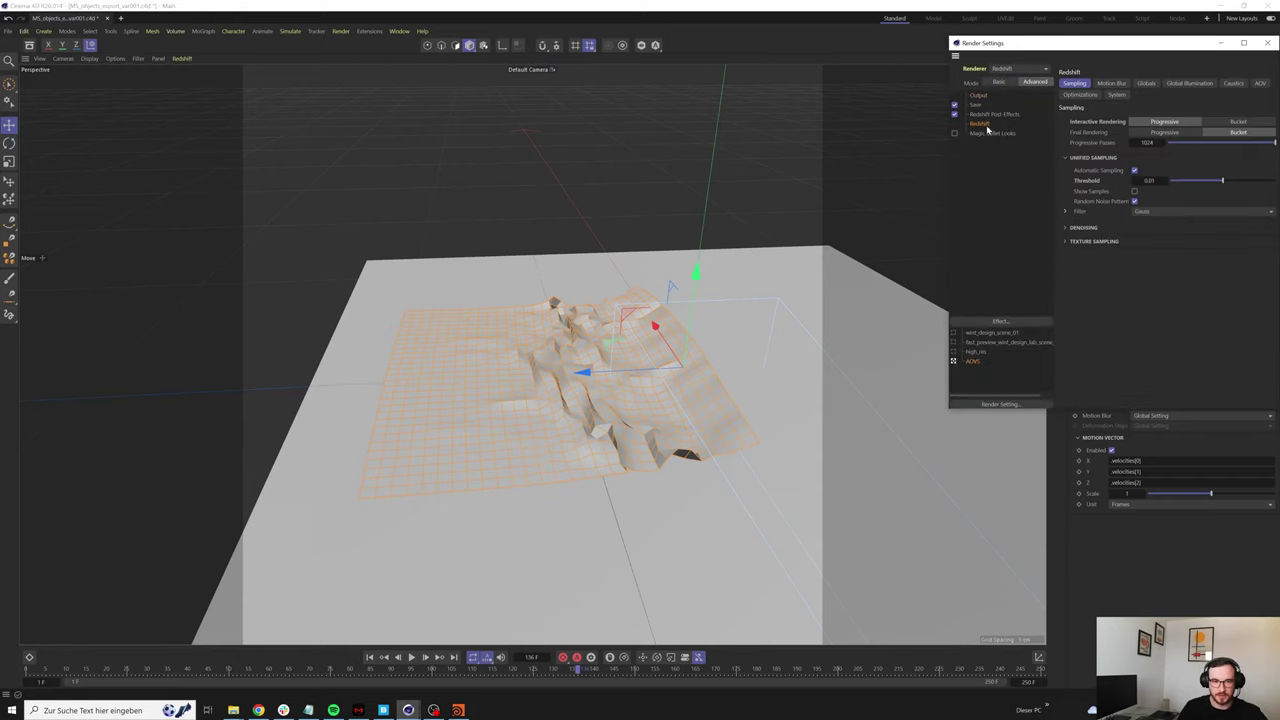
{"action": "left_click", "coordinate": [1106, 85]}
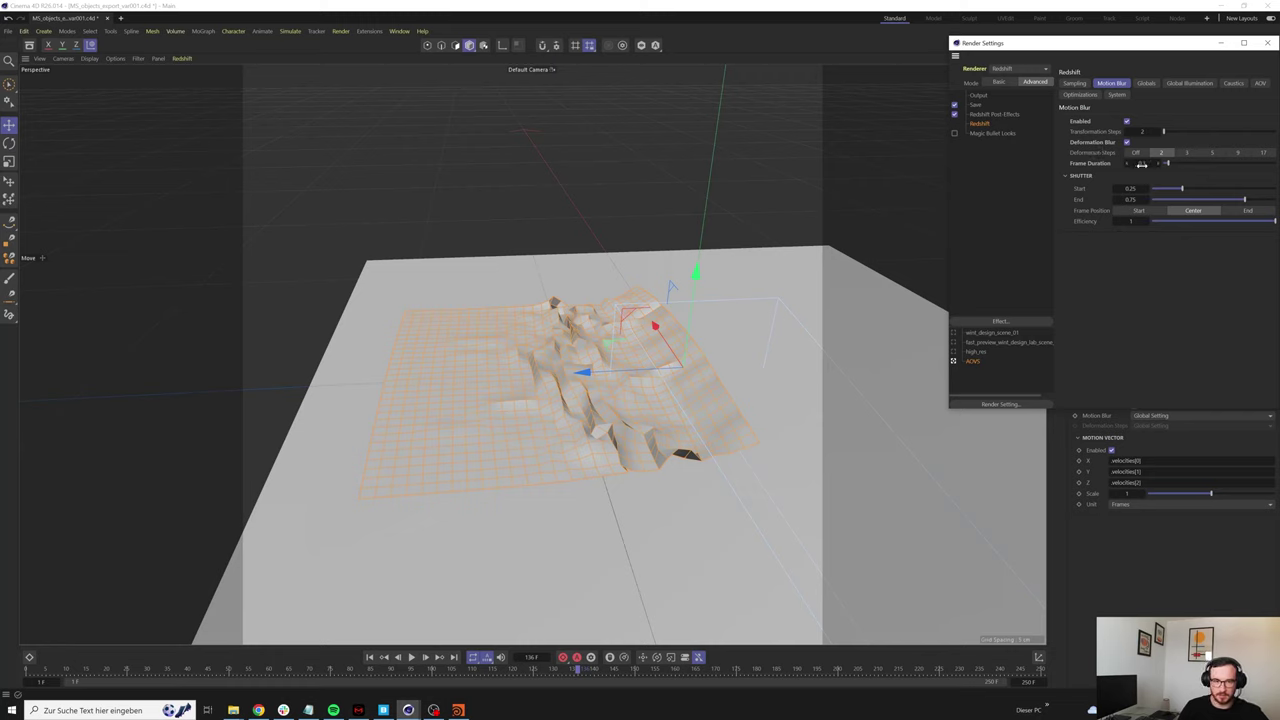
{"action": "left_click", "coordinate": [1267, 43]}
{"action": "left_click", "coordinate": [1160, 220]}
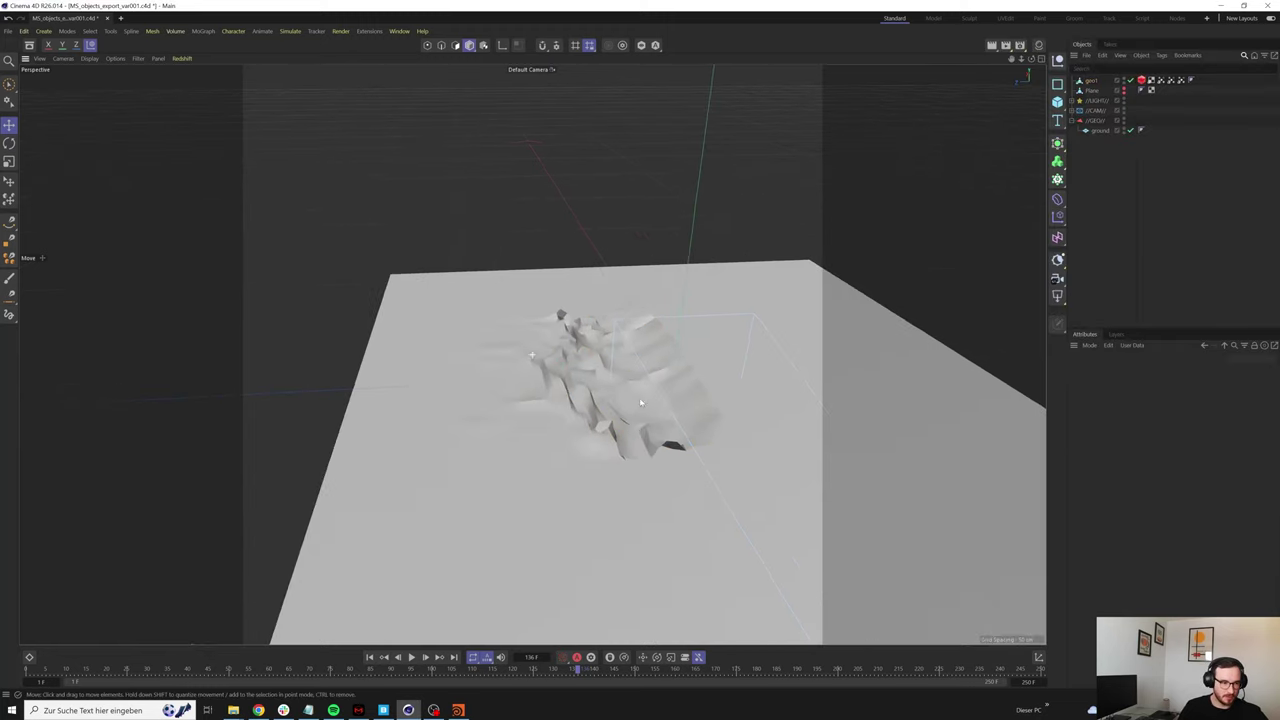
{"action": "left_click_drag", "start_coordinate": [641, 403], "coordinate": [621, 397], "text": "alt"}
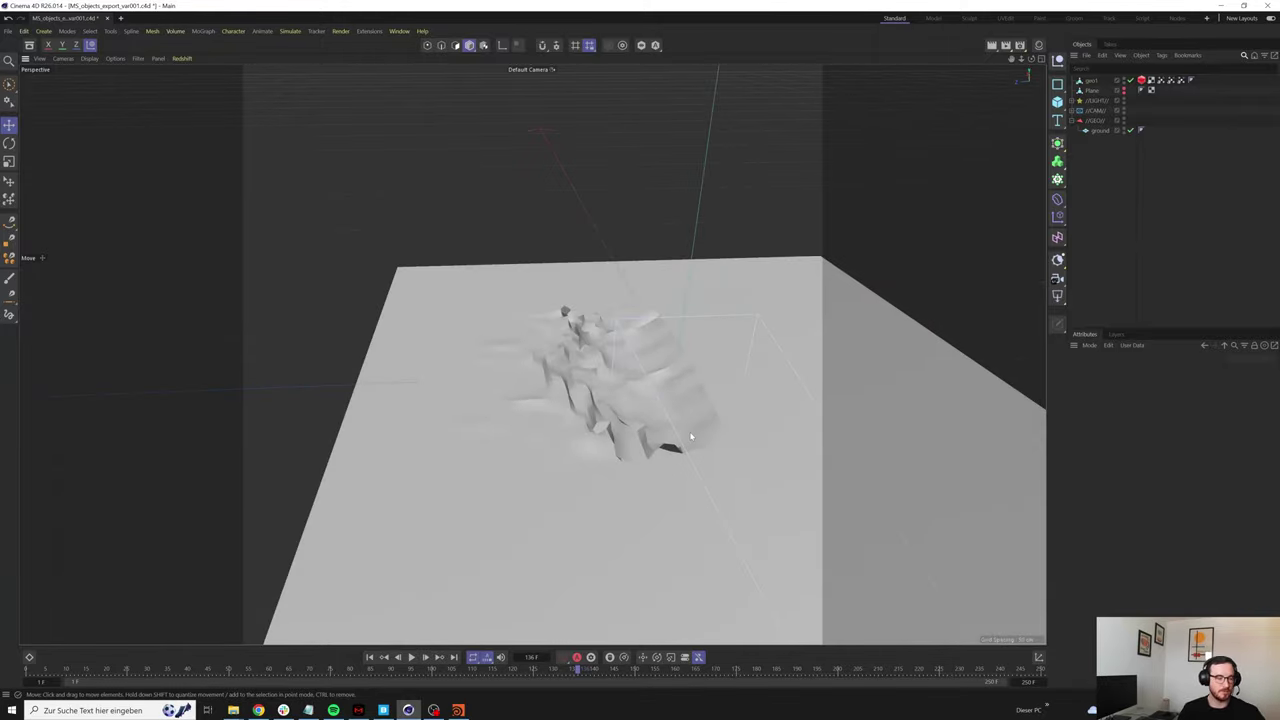
{"action": "mouse_move", "coordinate": [690, 437]}
{"action": "left_mouse_down", "text": "alt"}
{"action": "mouse_move", "coordinate": [614, 436]}
{"action": "mouse_move", "coordinate": [650, 434]}
{"action": "left_mouse_up", "text": "alt"}
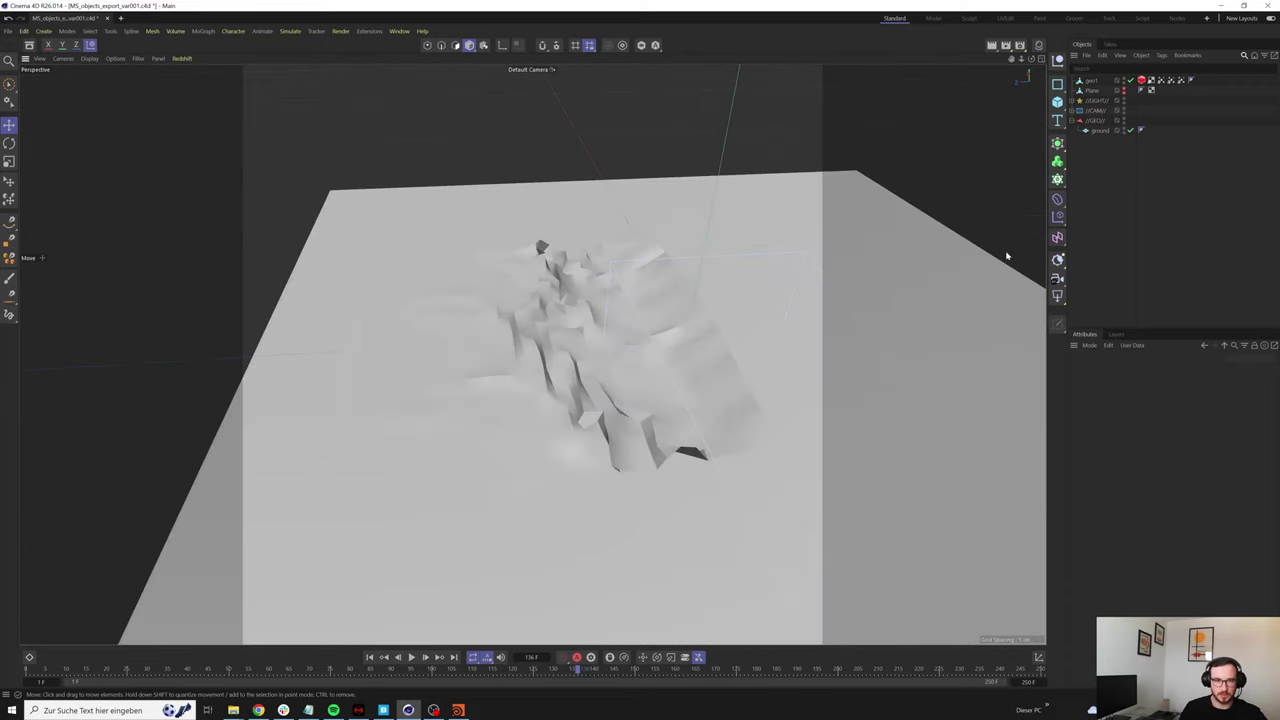
{"action": "left_click", "coordinate": [1092, 81]}
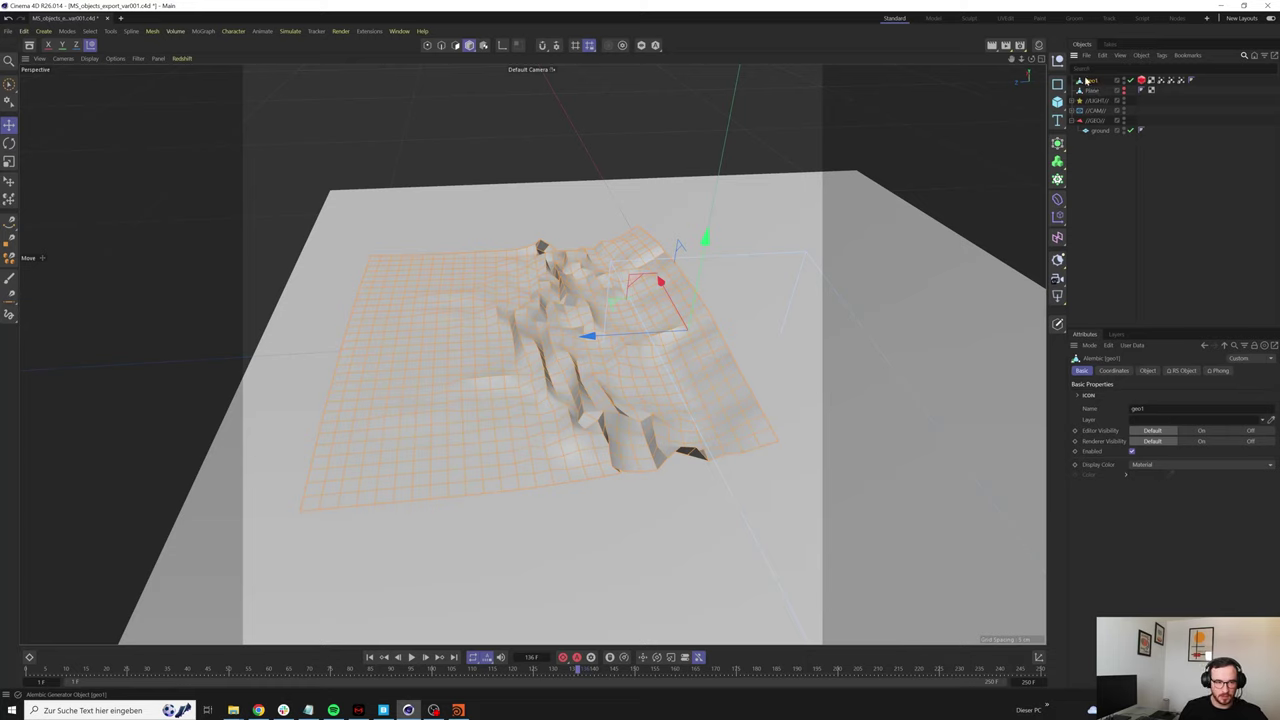
{"action": "left_click", "coordinate": [1113, 165]}
{"action": "left_click_drag", "start_coordinate": [934, 263], "coordinate": [681, 384], "text": "alt"}
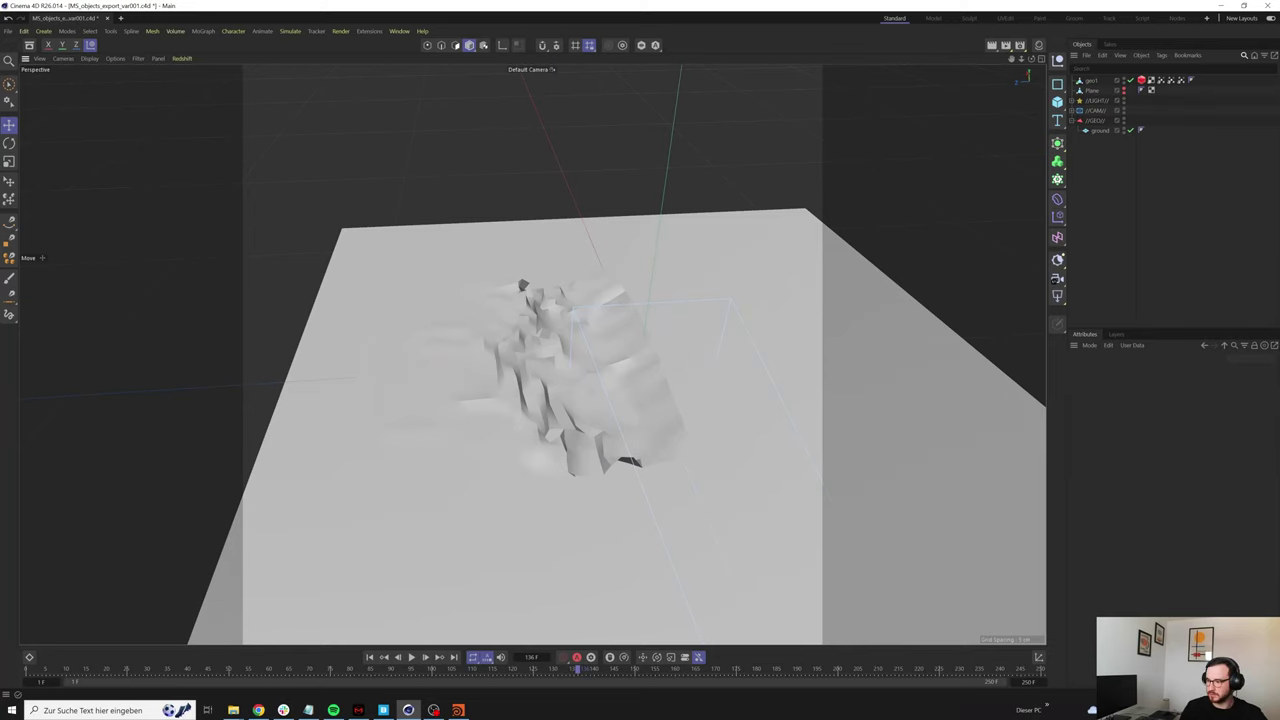
- Hide the terrain and add a small cube raised above the ground plane
{"action": "left_click", "coordinate": [1057, 102]}
{"action": "key", "text": "ctrl+z"}
{"action": "left_click", "coordinate": [1058, 106]}
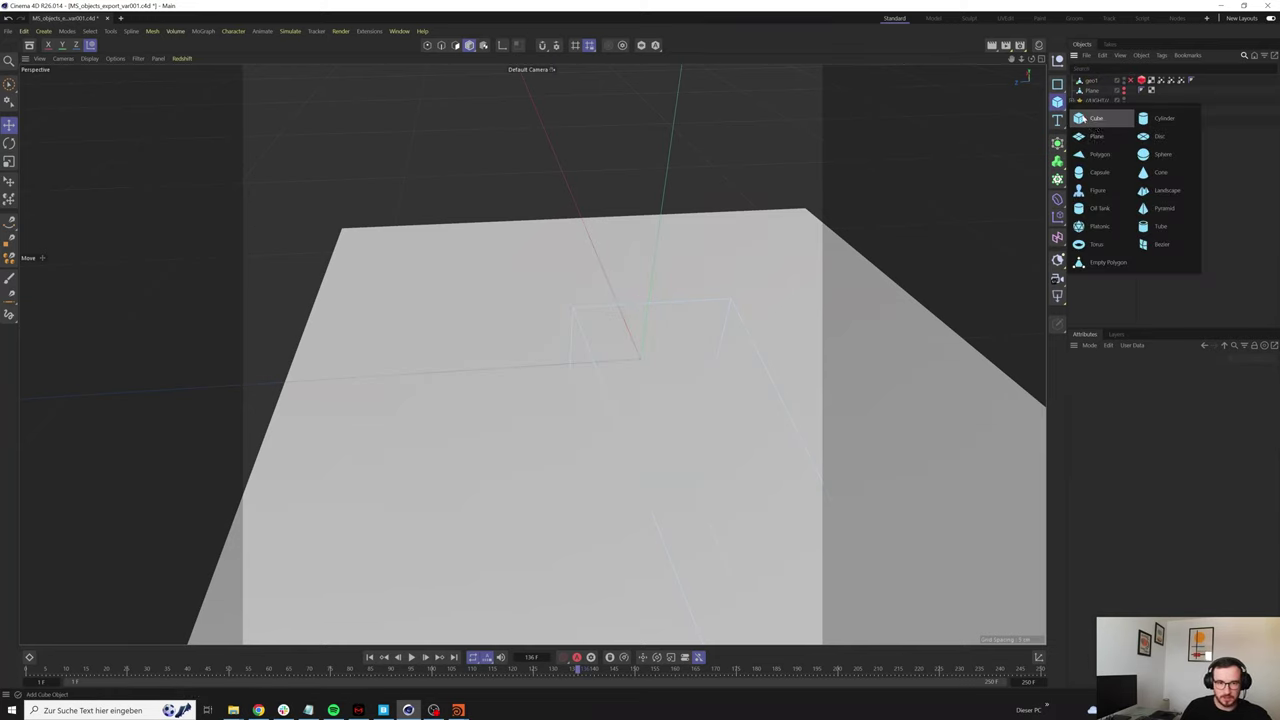
{"action": "left_click", "coordinate": [1082, 112]}
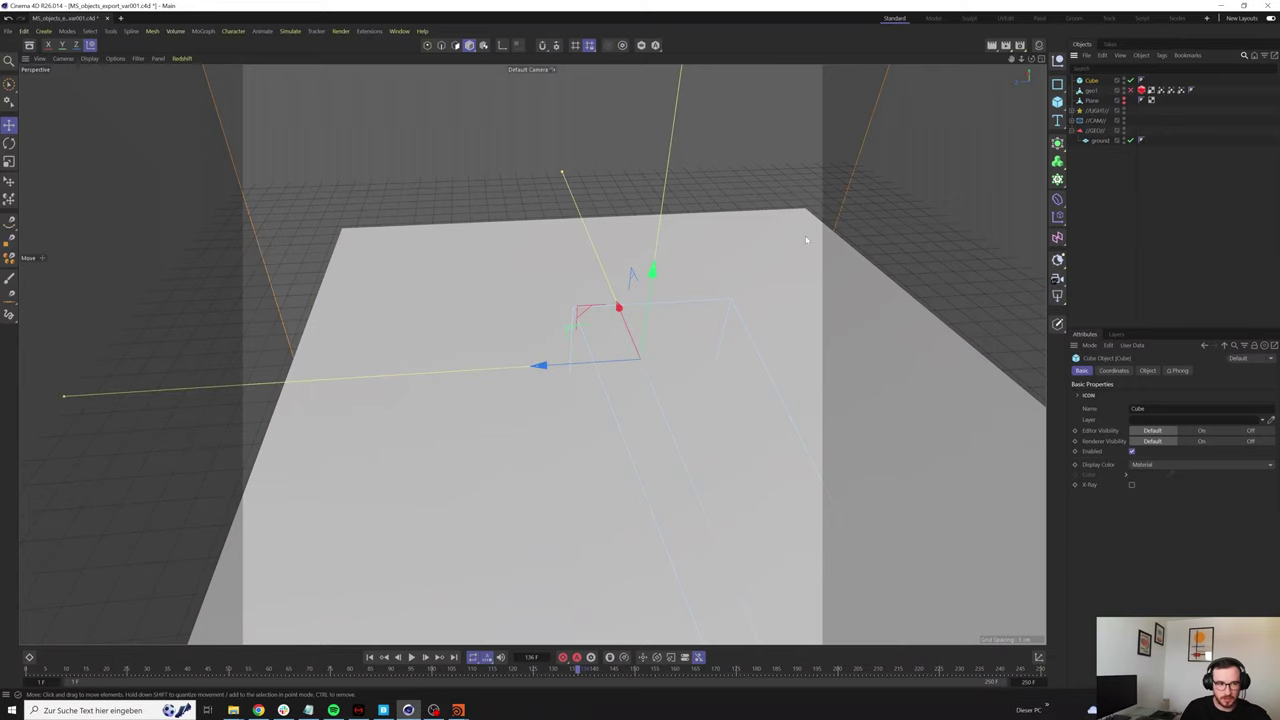
{"action": "key", "text": "t"}
{"action": "left_click_drag", "start_coordinate": [640, 345], "coordinate": [402, 383]}
{"action": "key", "text": "e"}
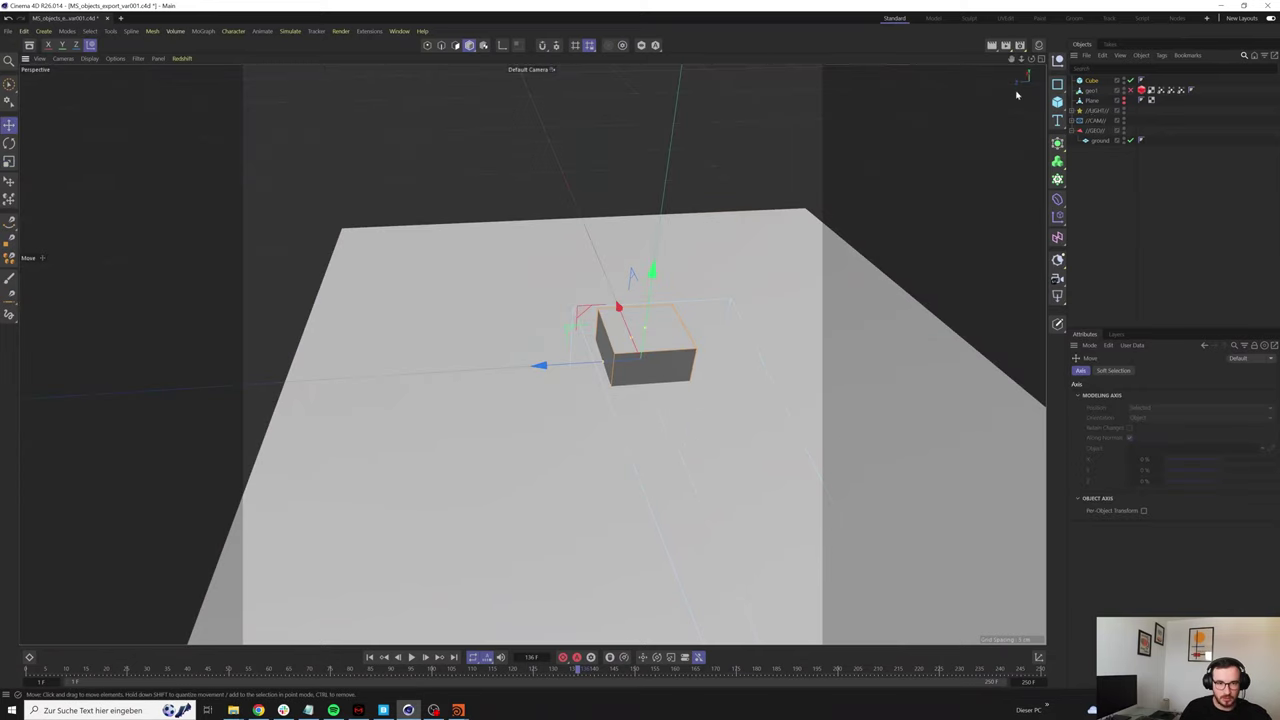
{"action": "left_click_drag", "start_coordinate": [642, 322], "coordinate": [646, 270]}
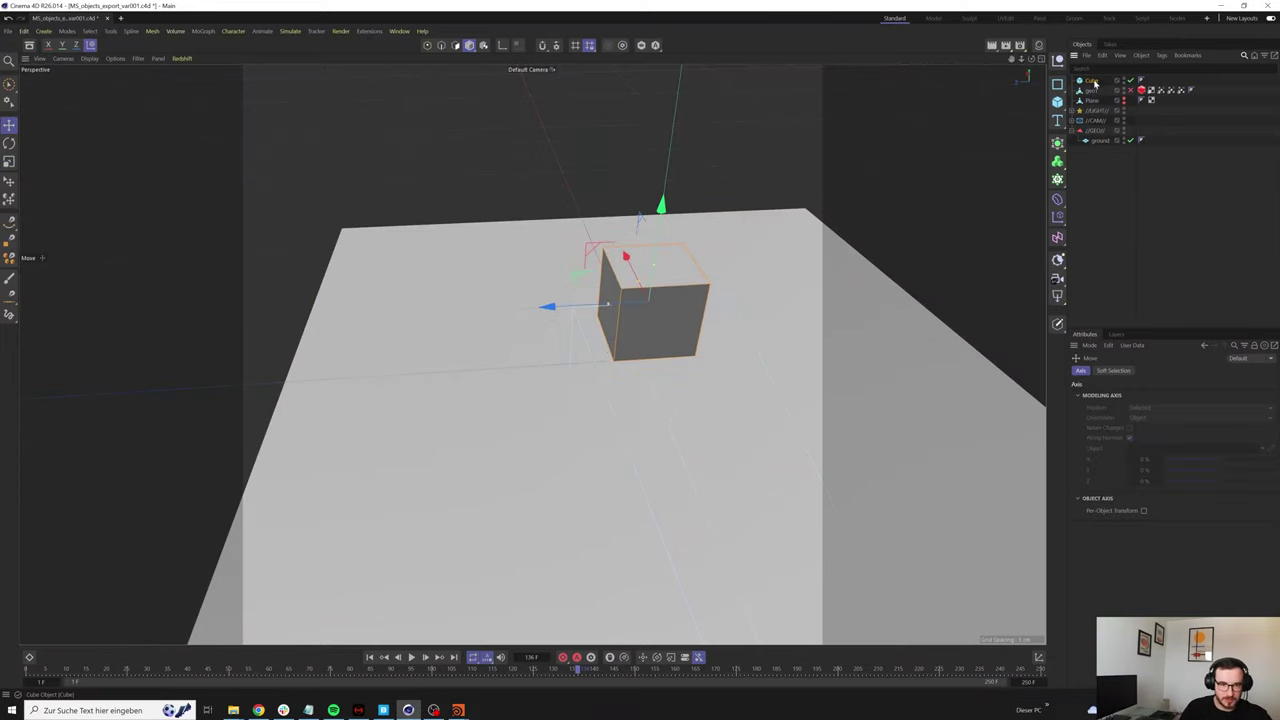
- Create a Cloner via the command search and parent the Cube under it
{"action": "key", "text": "shift+c"}
{"action": "type", "text": "cloner"}
{"action": "key", "text": "Return"}
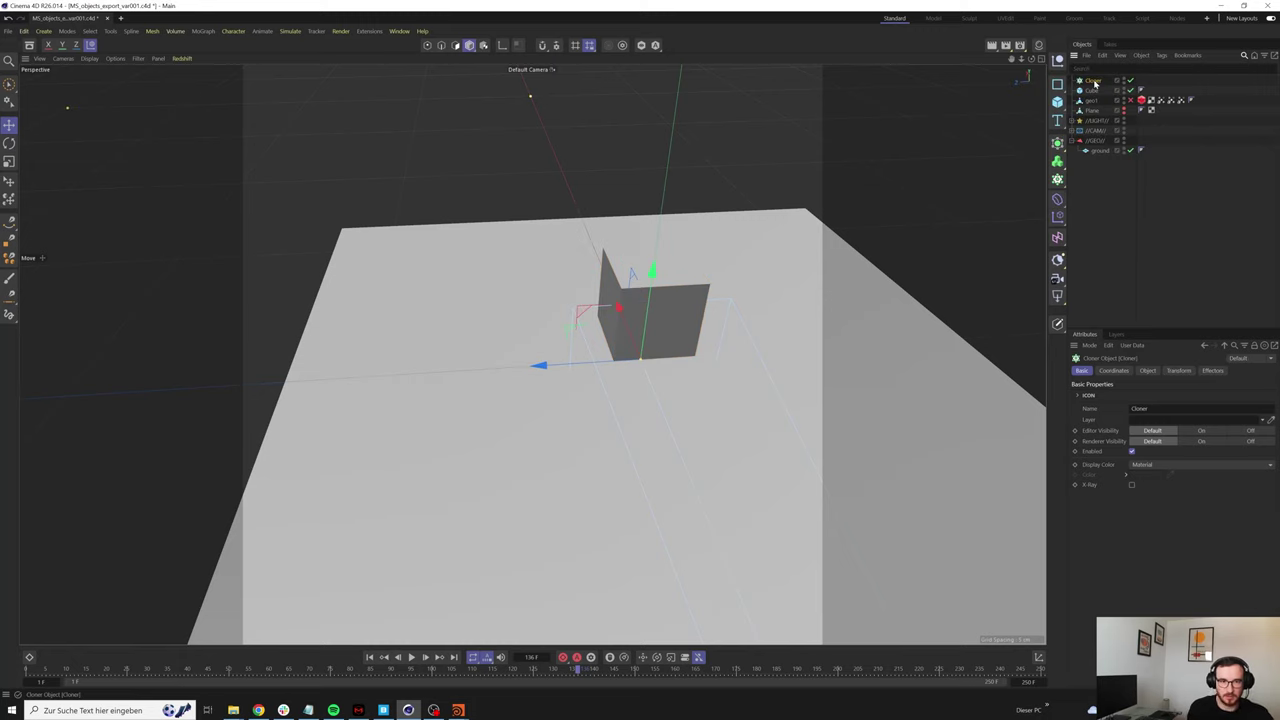
{"action": "left_click_drag", "start_coordinate": [1094, 91], "coordinate": [1095, 80]}
{"action": "key", "text": "h"}
- Tighten the Cloner's X and Z spacing, lift the clones and stack more vertically
{"action": "key", "text": "t"}
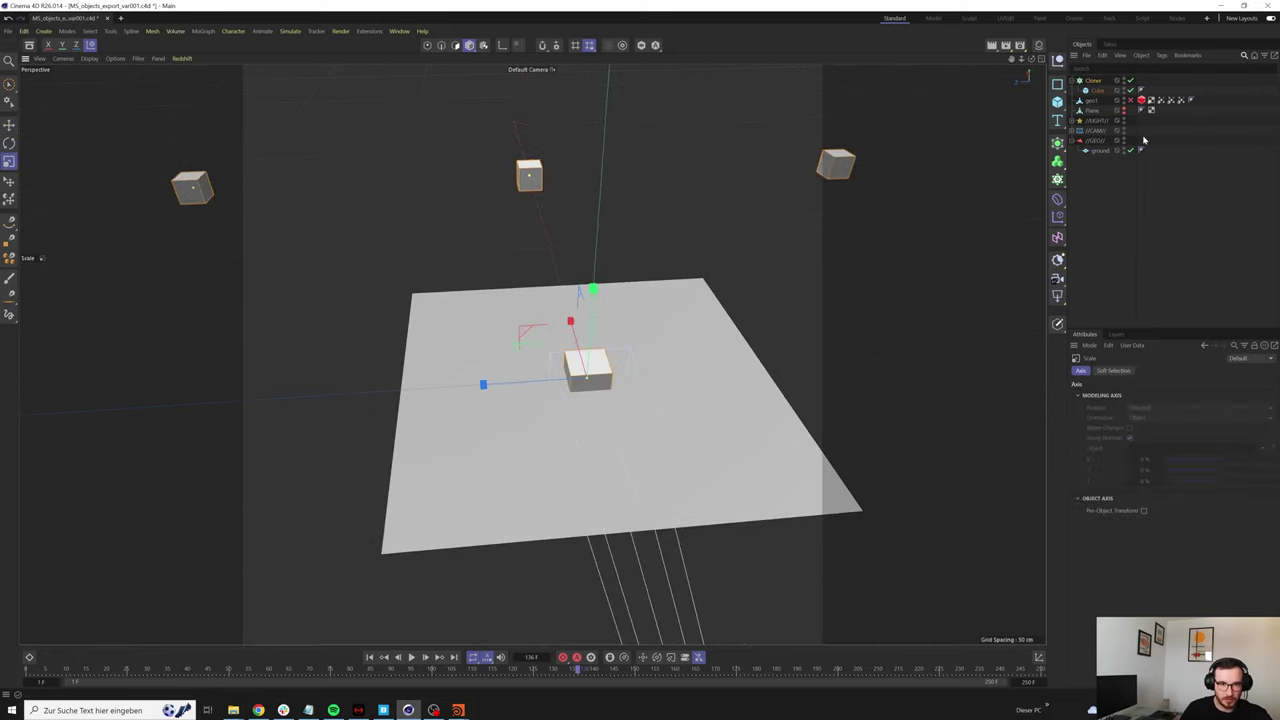
{"action": "left_click", "coordinate": [1093, 80]}
{"action": "left_click", "coordinate": [1147, 370]}
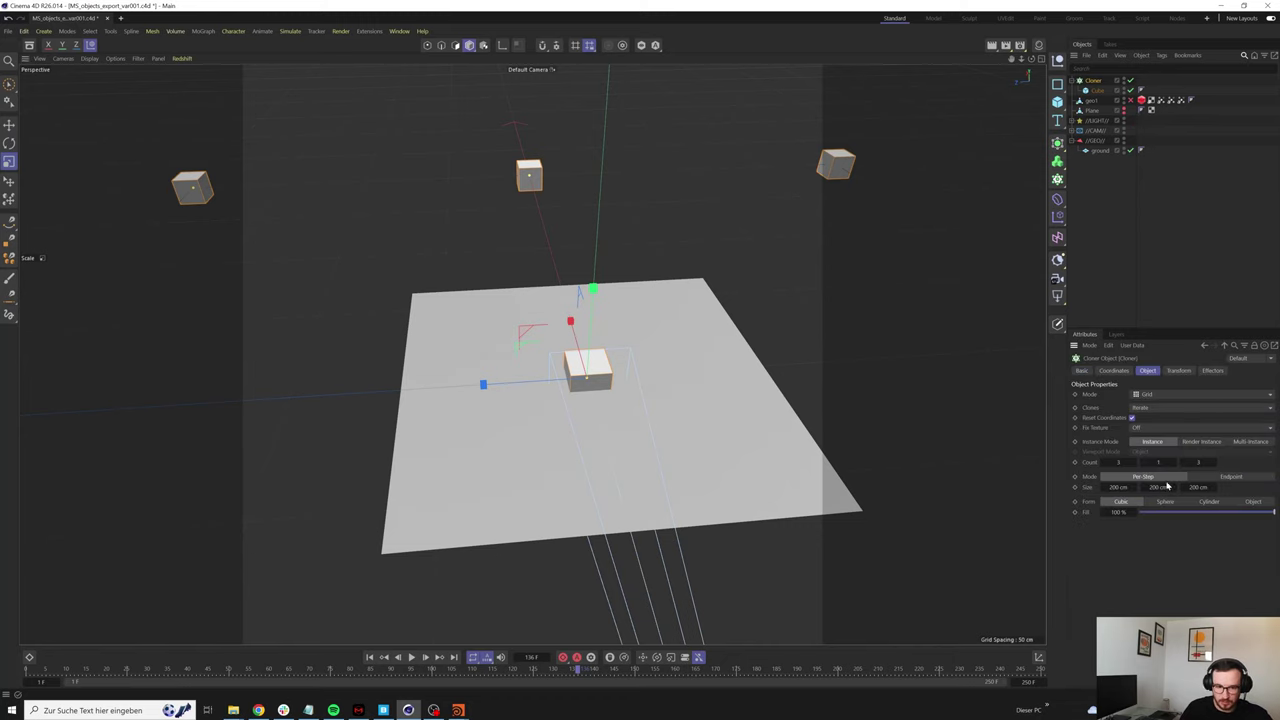
{"action": "left_click_drag", "start_coordinate": [1134, 488], "coordinate": [1110, 488]}
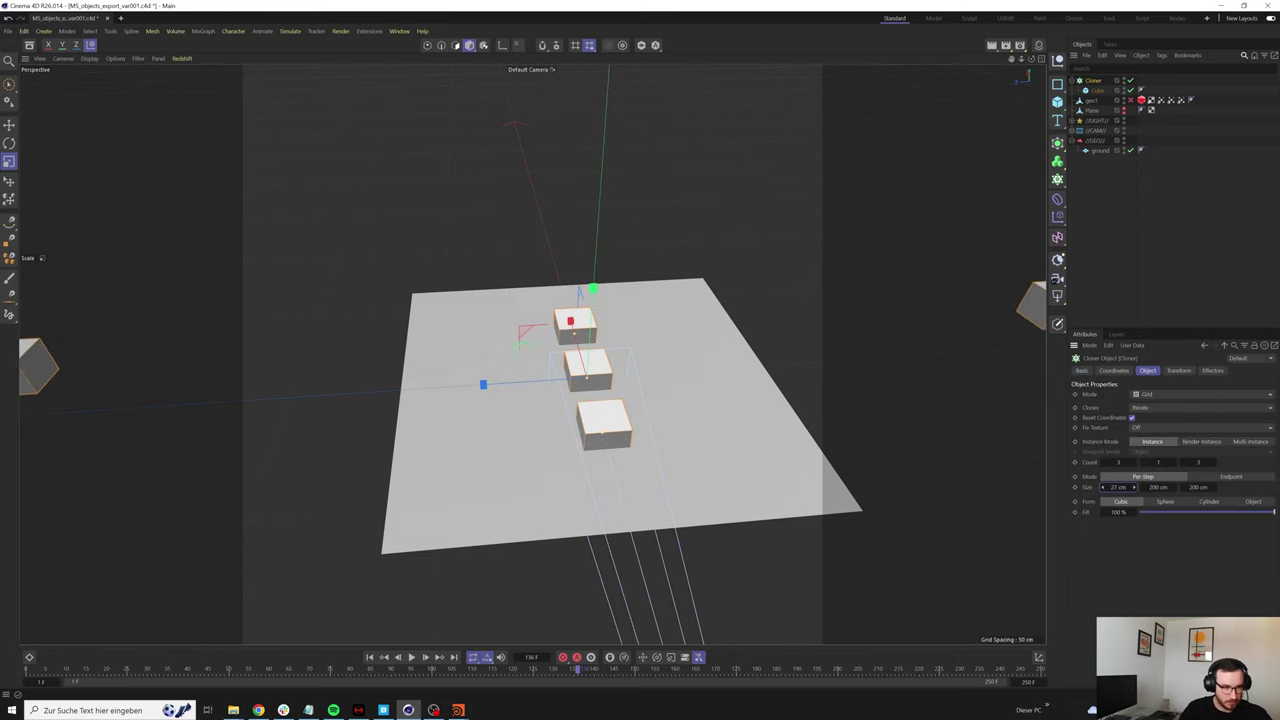
{"action": "left_click_drag", "start_coordinate": [1209, 489], "coordinate": [1185, 489]}
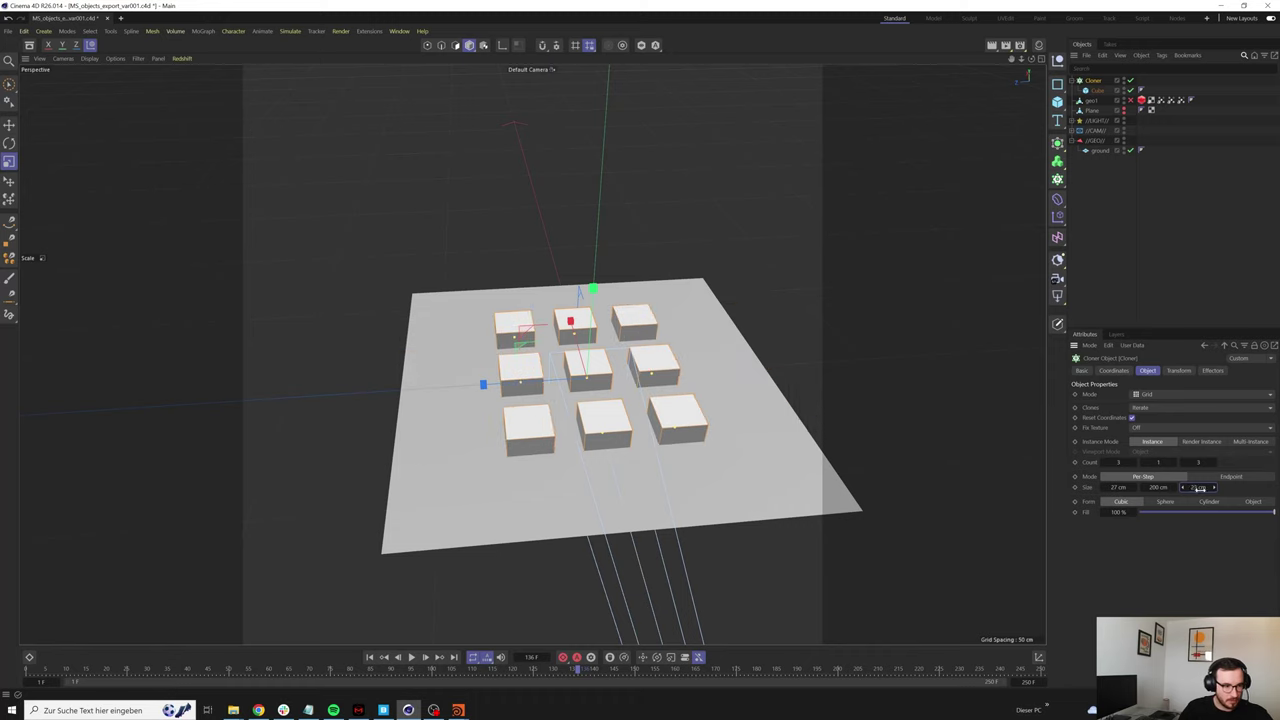
{"action": "key", "text": "e"}
{"action": "left_click_drag", "start_coordinate": [607, 332], "coordinate": [714, 177]}
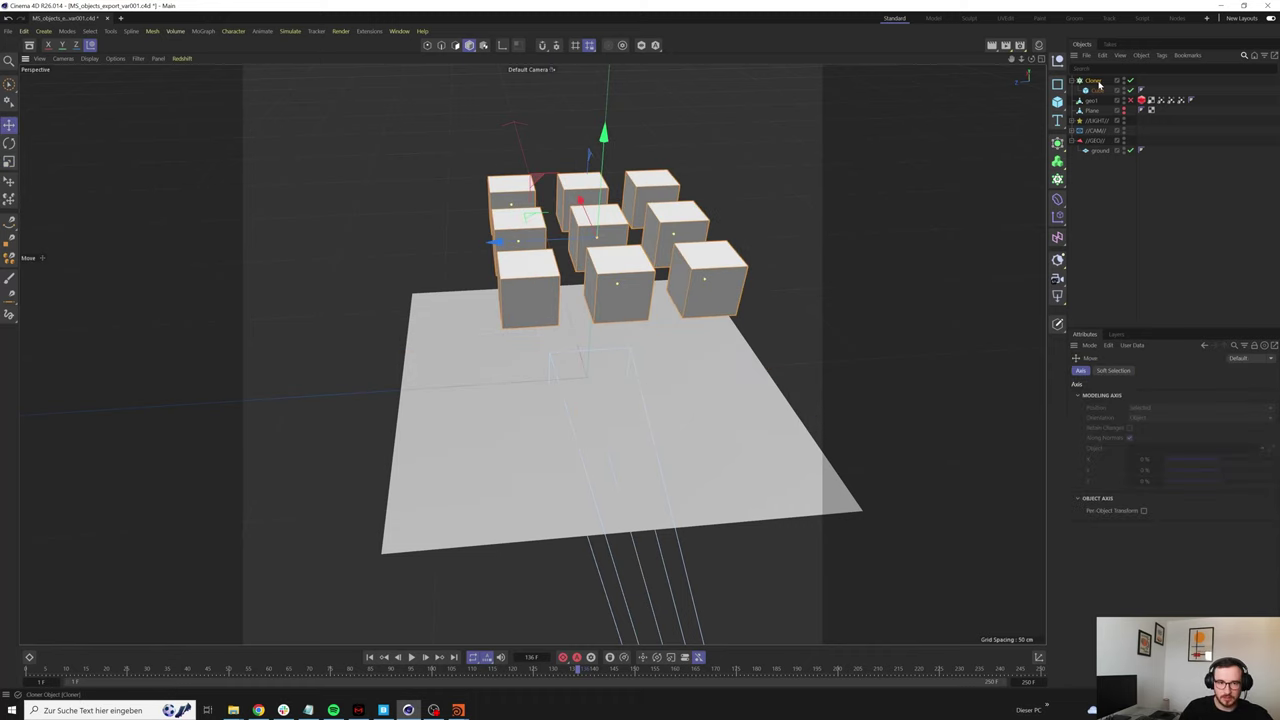
{"action": "mouse_move", "coordinate": [1160, 464]}
{"action": "left_mouse_down"}
{"action": "mouse_move", "coordinate": [1190, 464]}
{"action": "mouse_move", "coordinate": [1158, 487]}
{"action": "mouse_move", "coordinate": [1180, 487]}
{"action": "left_mouse_up"}
- Set the per-clone scale to 0.1 on X, Y and Z
{"action": "left_click", "coordinate": [1178, 370]}
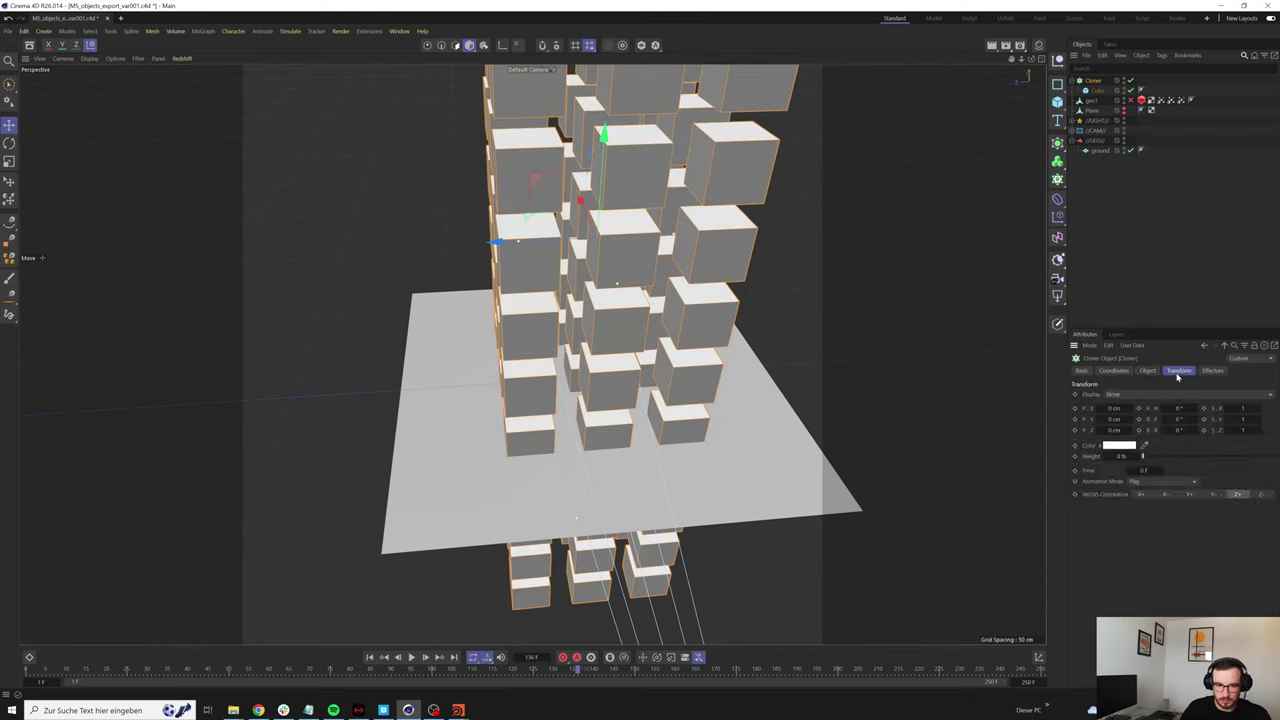
{"action": "left_click", "coordinate": [1243, 408]}
{"action": "type", "text": "0.1"}
{"action": "key", "text": "Return"}
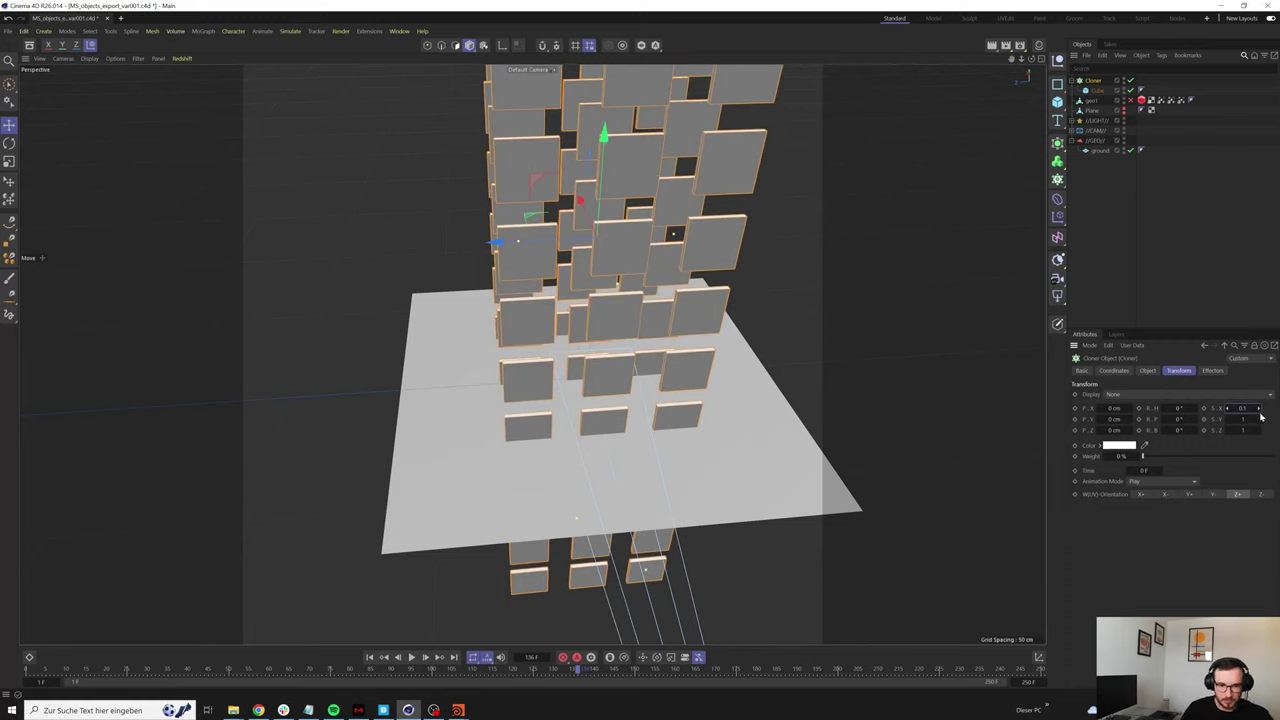
{"action": "key", "text": "Tab"}
{"action": "type", "text": "0.1"}
{"action": "key", "text": "Tab"}
{"action": "type", "text": "0.1"}
{"action": "key", "text": "Return"}
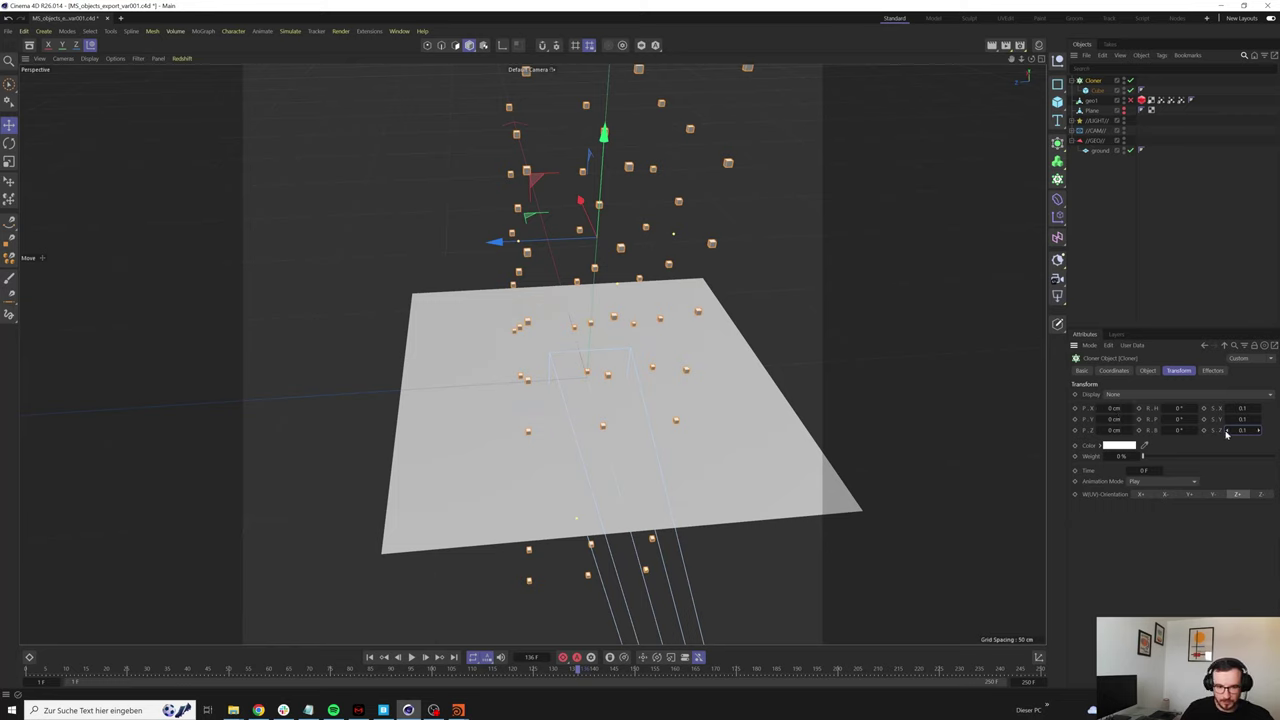
- Change the per-clone scale to a uniform 0.5
{"action": "double_click", "coordinate": [1242, 408]}
{"action": "type", "text": "0.5"}
{"action": "key", "text": "Return"}
{"action": "key", "text": "Tab"}
{"action": "type", "text": "0.5"}
{"action": "key", "text": "Tab"}
{"action": "type", "text": "0.5"}
{"action": "key", "text": "Return"}
- Set the grid spacing to 10 cm on each axis and vertical count to 3
{"action": "left_click", "coordinate": [1147, 370]}
{"action": "double_click", "coordinate": [1118, 487]}
{"action": "type", "text": "10"}
{"action": "key", "text": "Tab"}
{"action": "type", "text": "10"}
{"action": "key", "text": "Tab"}
{"action": "key", "text": "Return"}
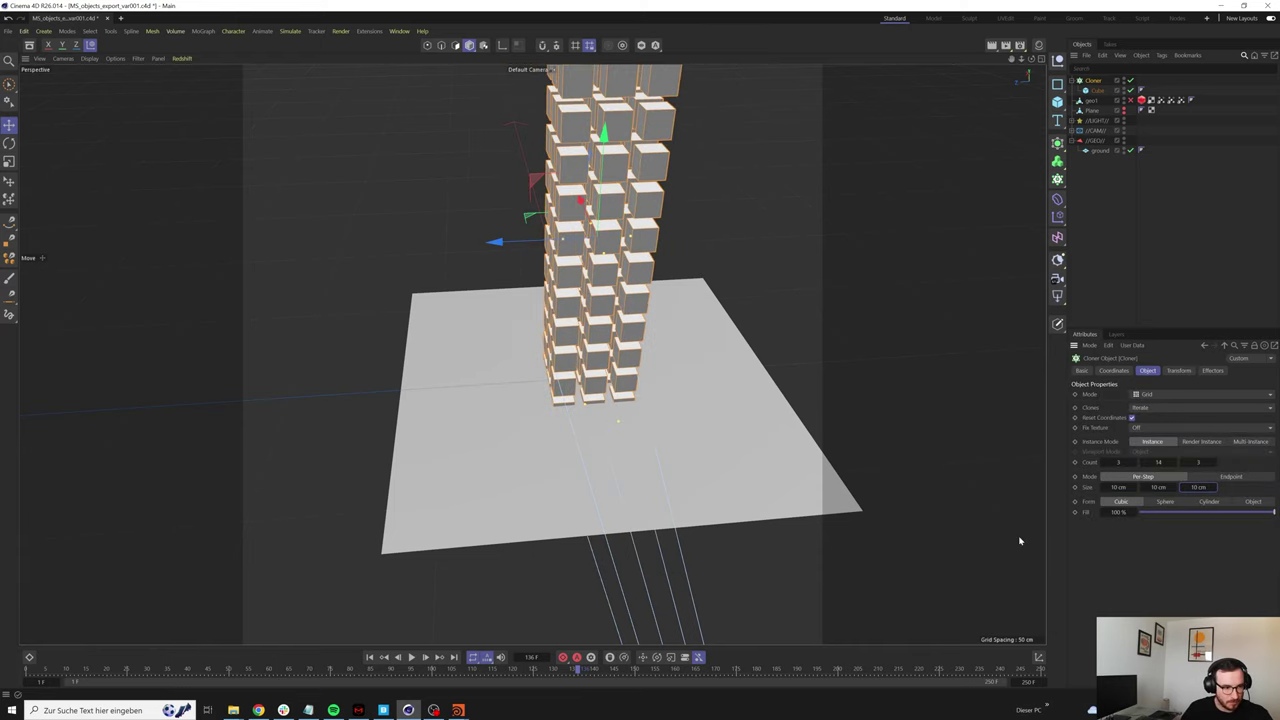
{"action": "double_click", "coordinate": [1158, 462]}
{"action": "type", "text": "3"}
{"action": "key", "text": "Return"}
- Make the Cloner editable and convert Cube 0–44 into polygon objects
{"action": "mouse_move", "coordinate": [613, 350]}
{"action": "left_mouse_down", "text": "alt"}
{"action": "mouse_move", "coordinate": [613, 316]}
{"action": "mouse_move", "coordinate": [620, 345]}
{"action": "left_mouse_up", "text": "alt"}
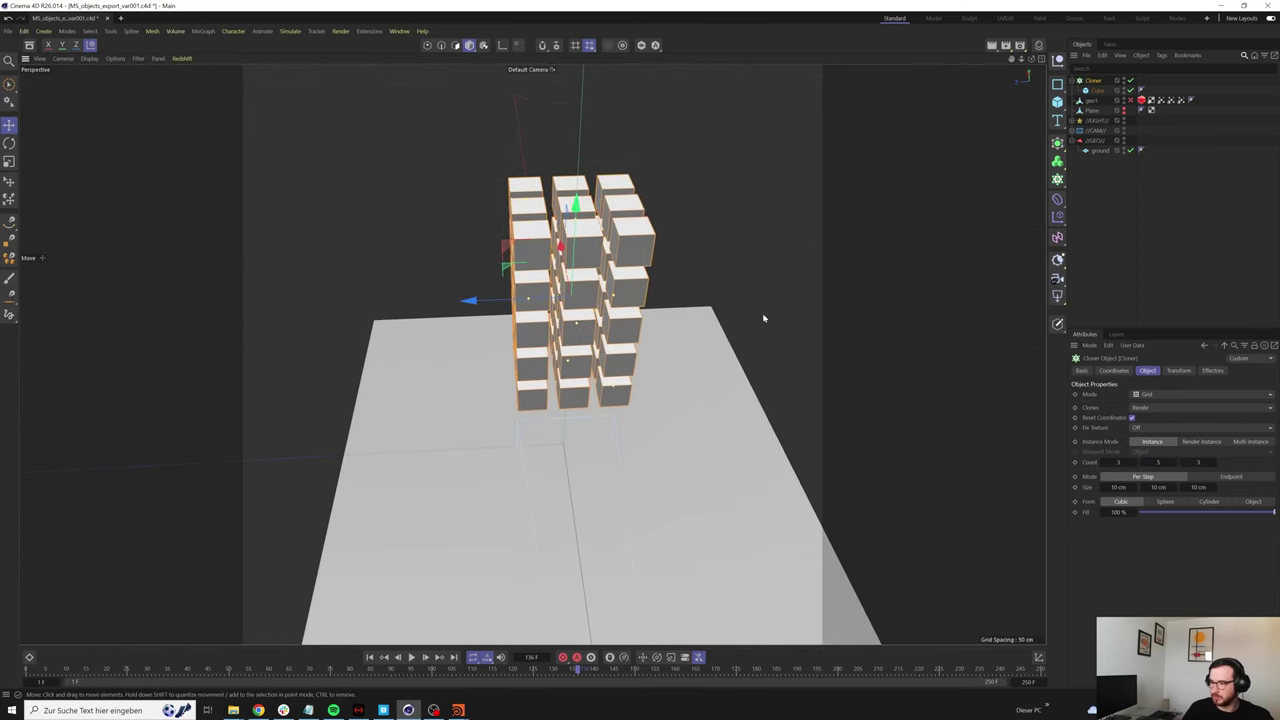
{"action": "key", "text": "c"}
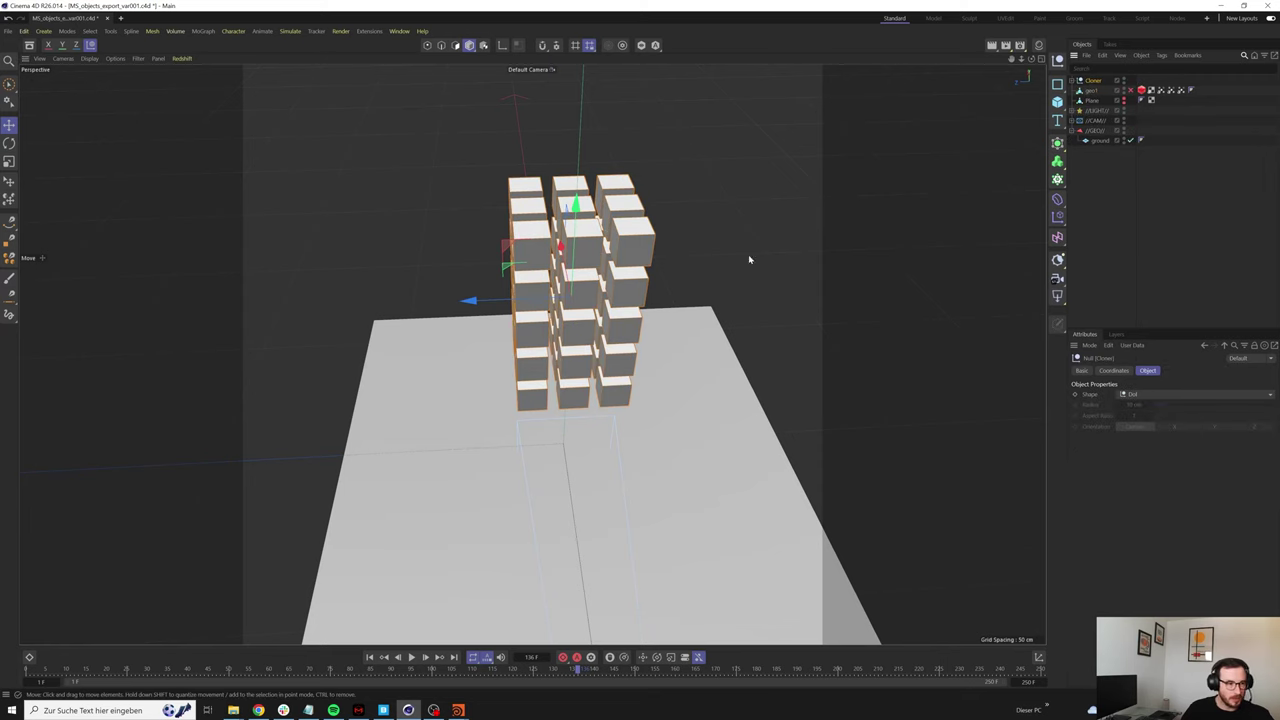
{"action": "left_click", "coordinate": [1099, 92]}
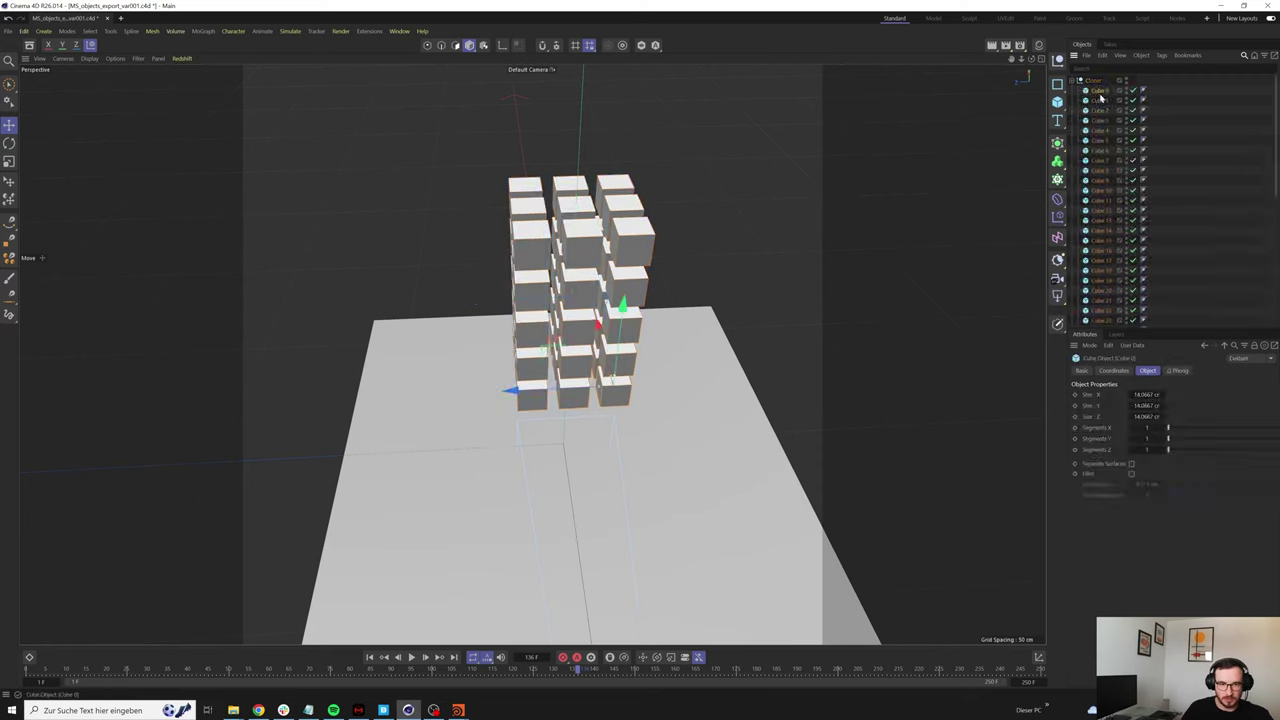
{"action": "scroll", "coordinate": [1102, 150], "scroll_direction": "down", "scroll_amount": 5}
{"action": "left_click", "coordinate": [1105, 262], "text": "shift"}
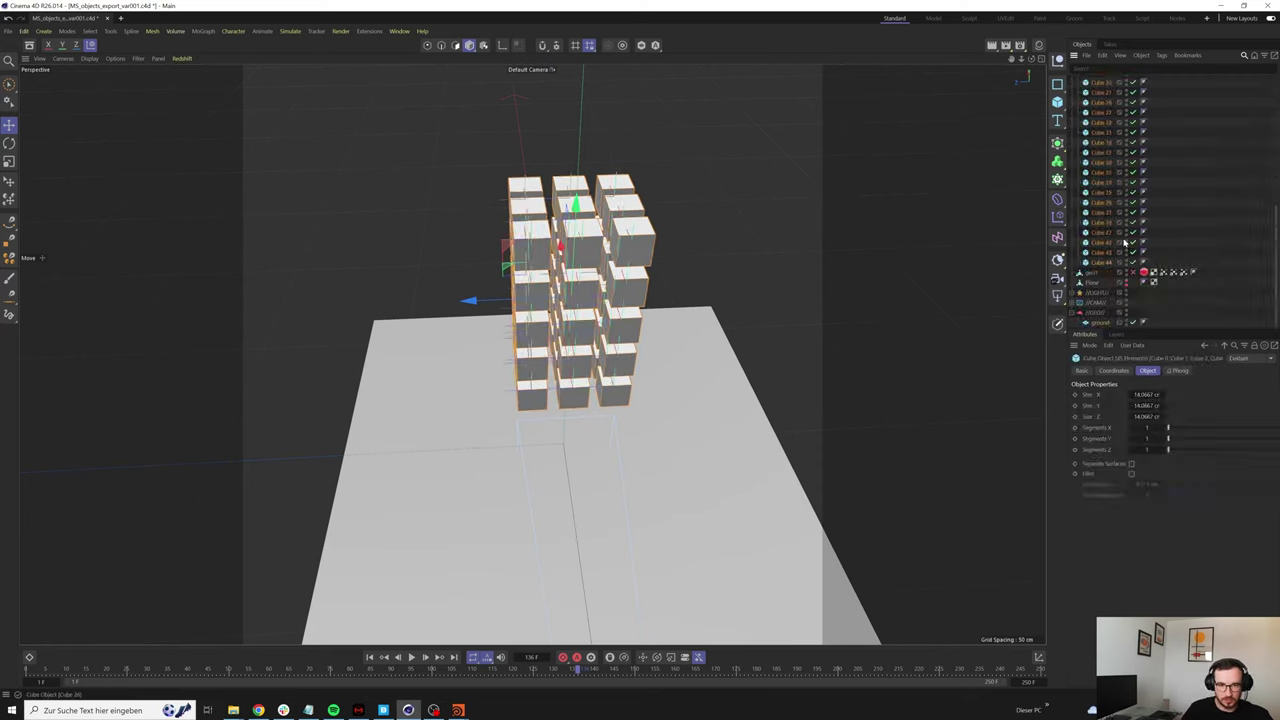
{"action": "key", "text": "c"}
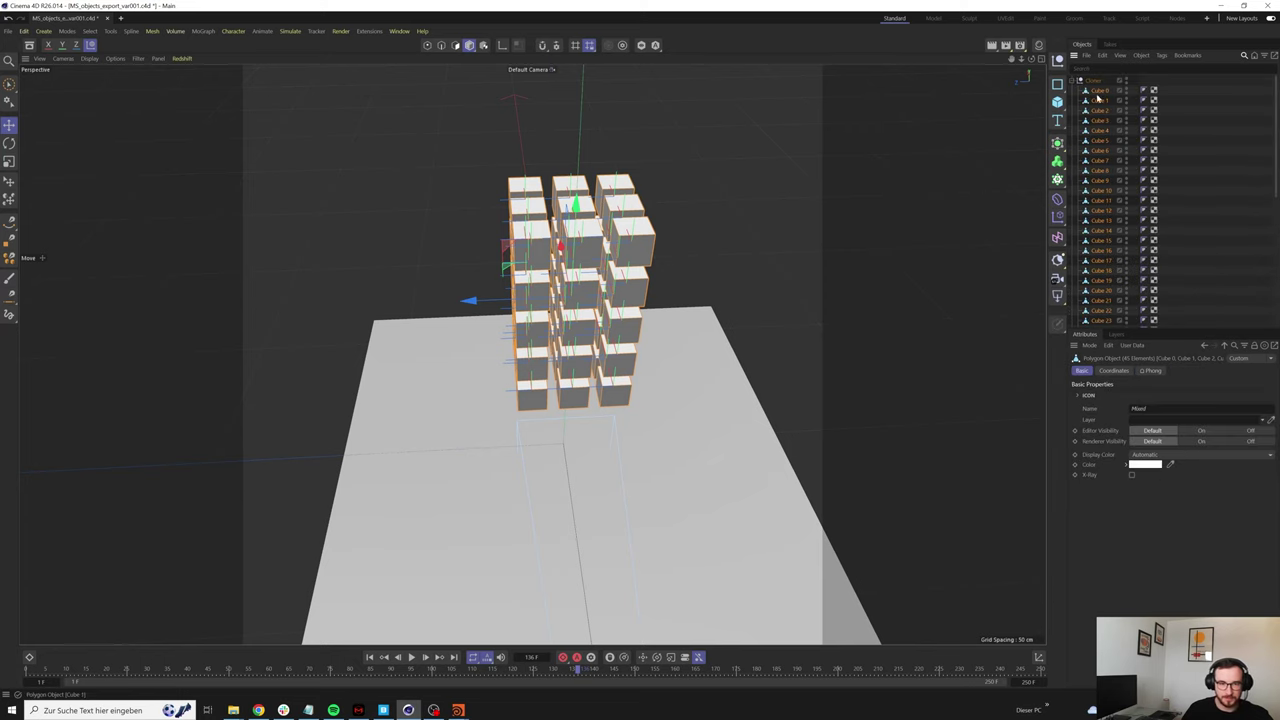
- Select the UVW tags of all 45 cubes
{"action": "left_click", "coordinate": [1154, 92]}
{"action": "scroll", "coordinate": [1165, 250], "scroll_direction": "down", "scroll_amount": 5}
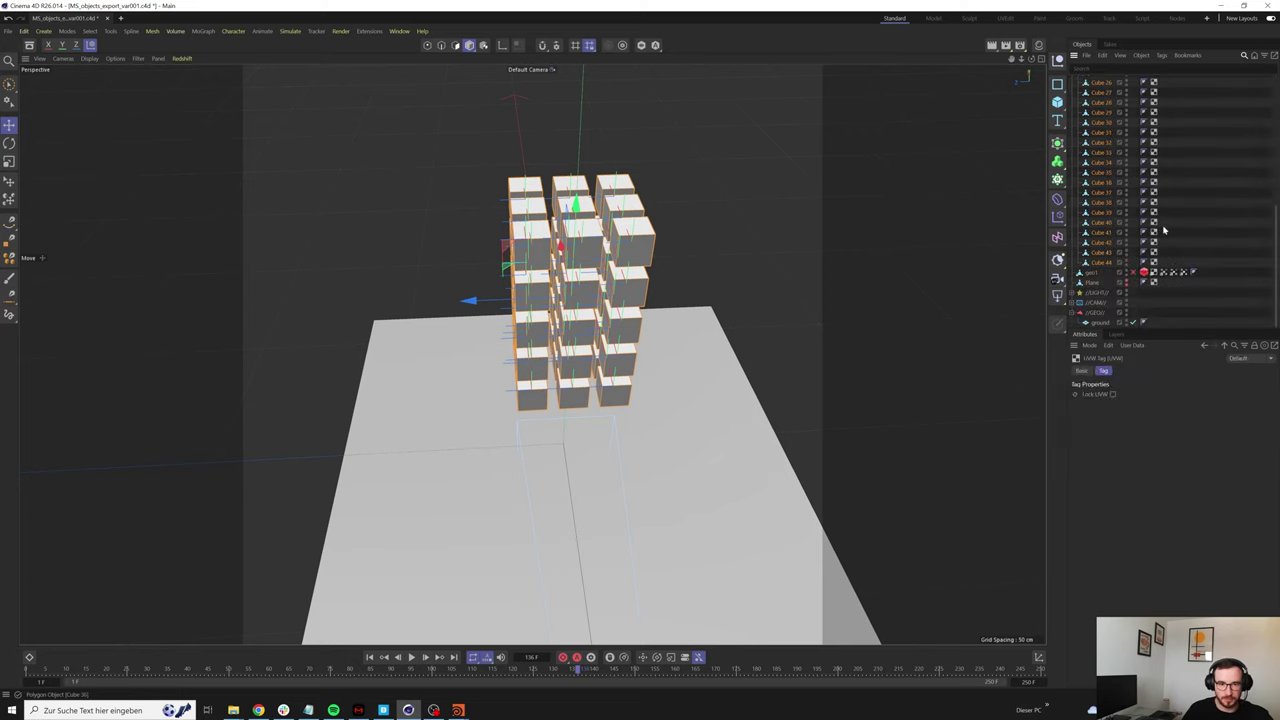
{"action": "left_click", "coordinate": [1154, 262], "text": "shift"}
{"action": "scroll", "coordinate": [1165, 250], "scroll_direction": "up", "scroll_amount": 5}
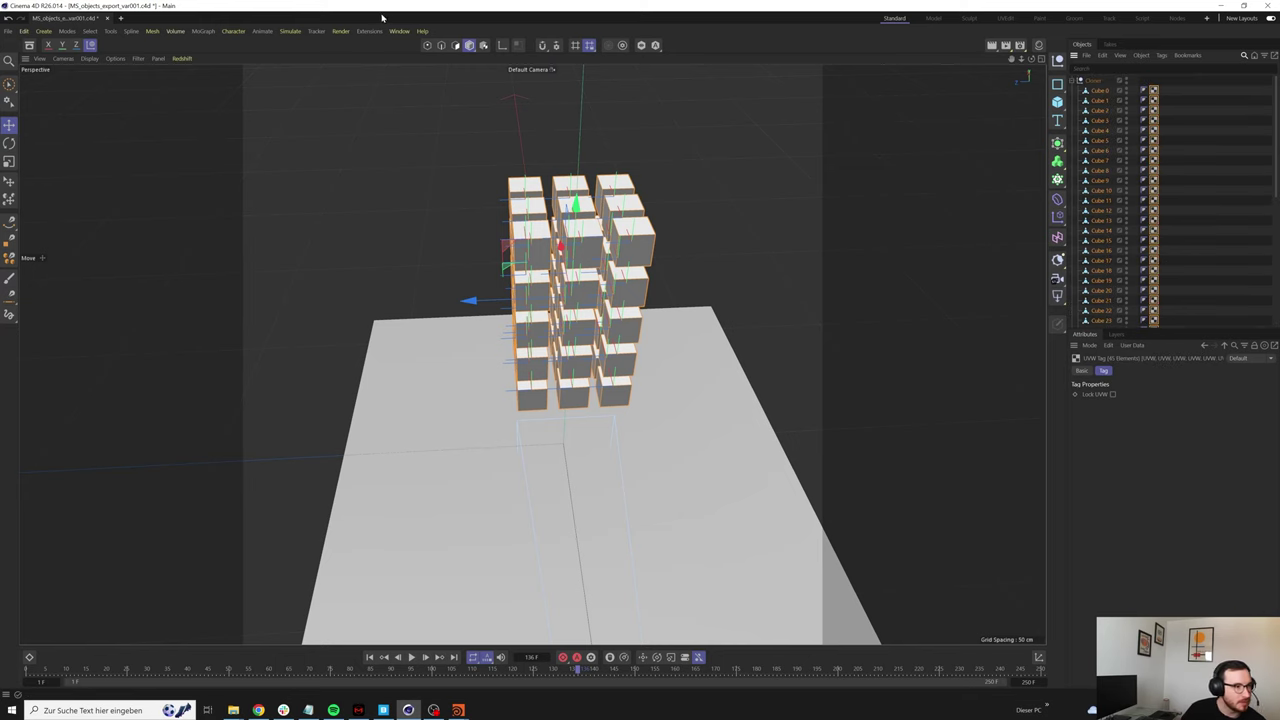
- Apply a Cubic Set UVW from Projection to the 45 cubes in UVEdit, then return to Standard
{"action": "left_click", "coordinate": [1004, 18]}
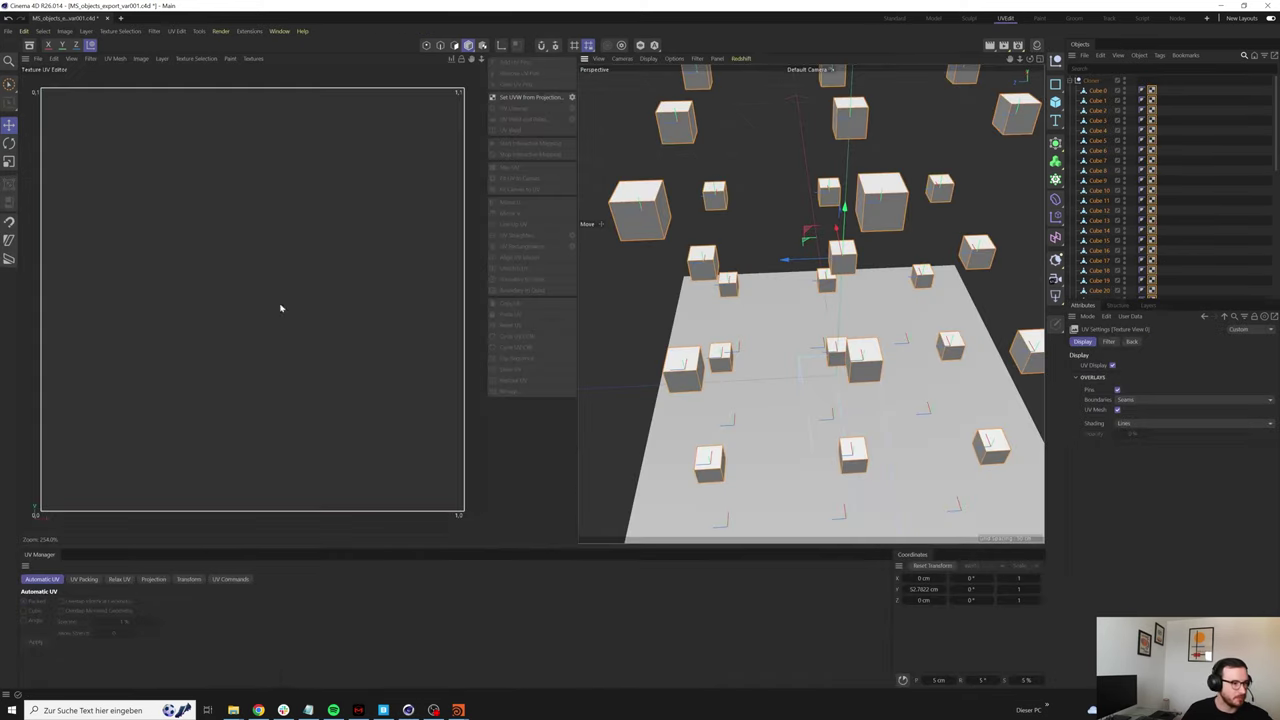
{"action": "left_click", "coordinate": [571, 97]}
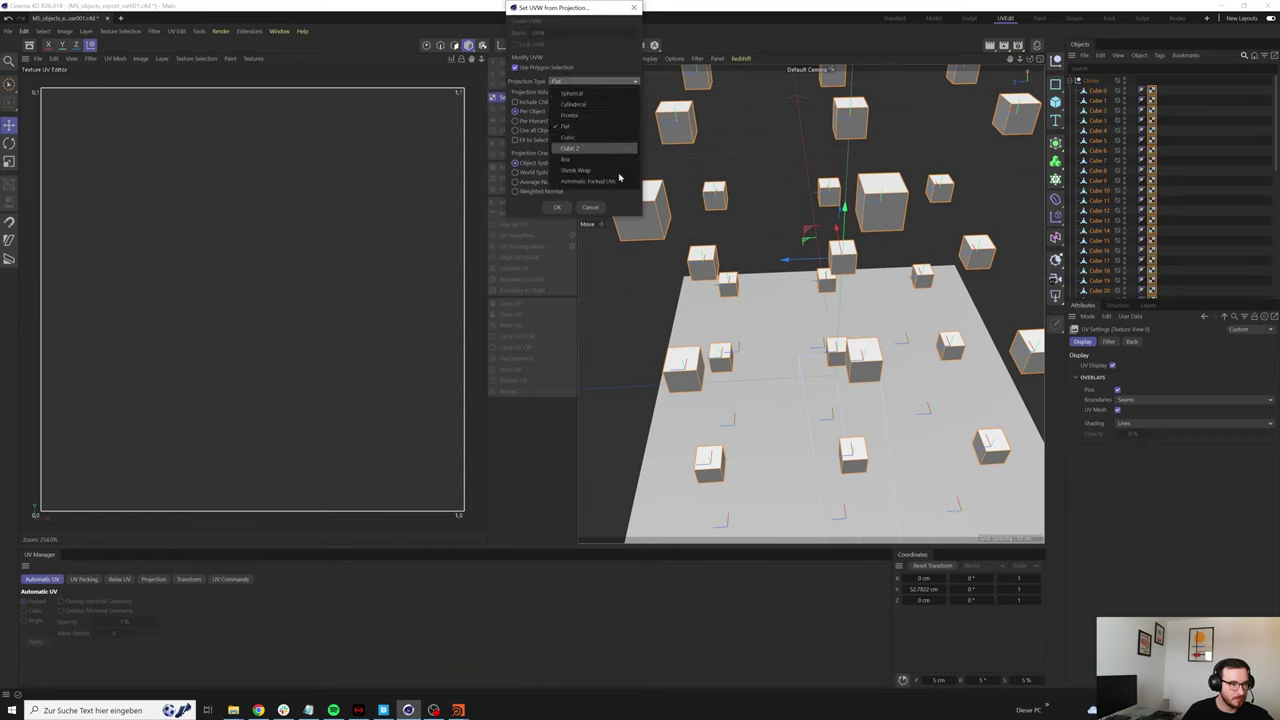
{"action": "left_click", "coordinate": [600, 148]}
{"action": "left_click", "coordinate": [557, 207]}
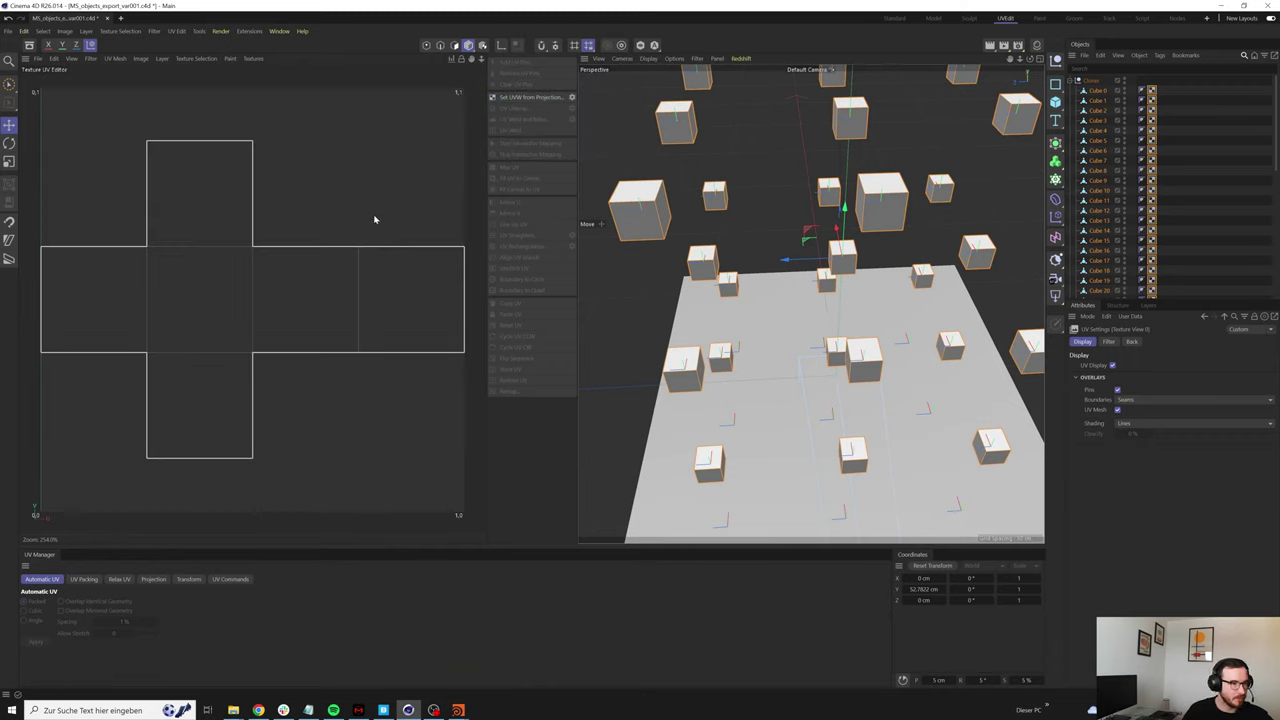
{"action": "left_click", "coordinate": [895, 19]}
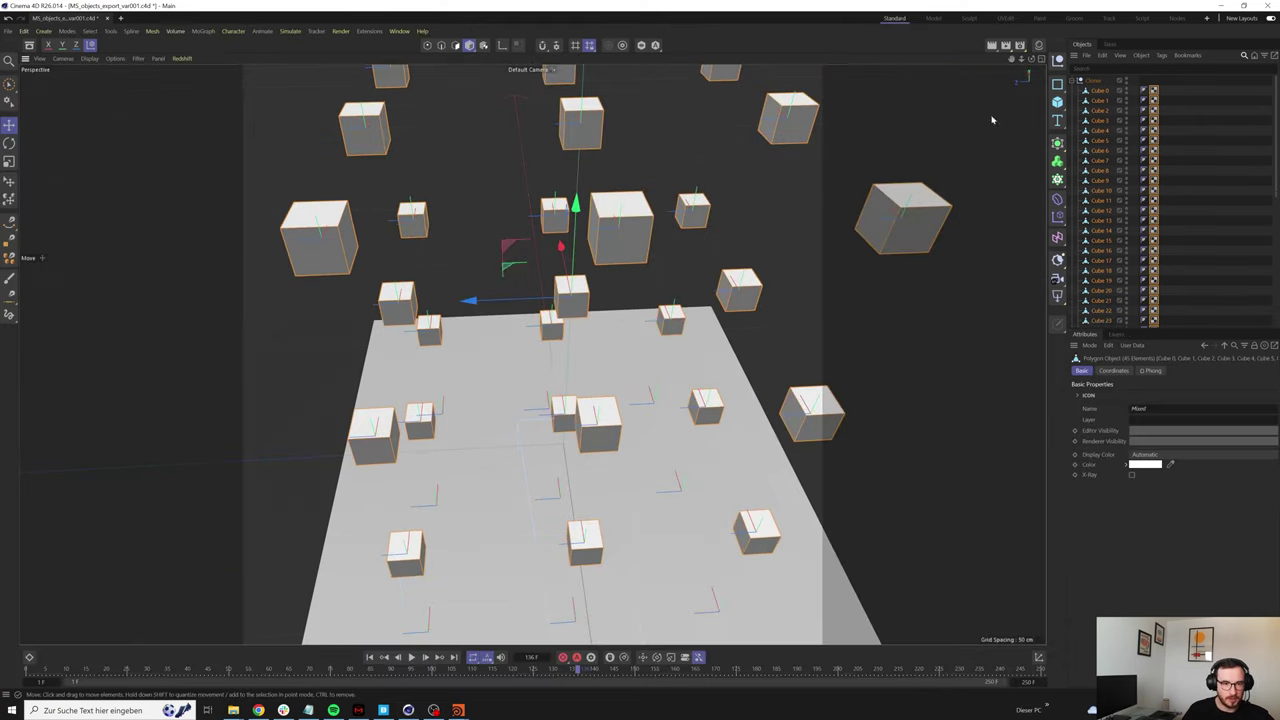
- Undo back to the compact block of cubes and reselect all 45 cubes
{"action": "key", "text": "ctrl+z"}
{"action": "key", "text": "ctrl+z"}
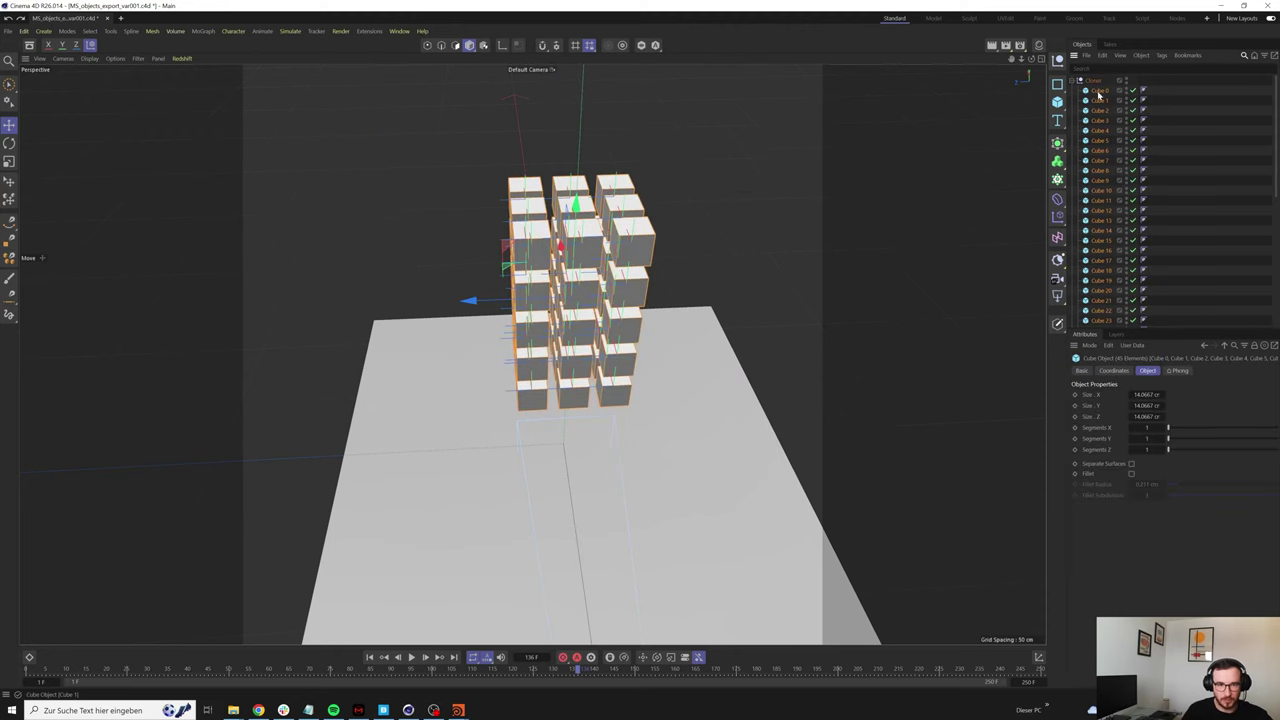
{"action": "key", "text": "ctrl+z"}
{"action": "scroll", "coordinate": [1117, 250], "scroll_direction": "down", "scroll_amount": 5}
{"action": "key", "text": "ctrl+y"}
- Set the cubes' X, Y and Z segments to 5, after first trying 10
{"action": "key", "text": "Tab"}
{"action": "type", "text": "10"}
{"action": "key", "text": "Tab"}
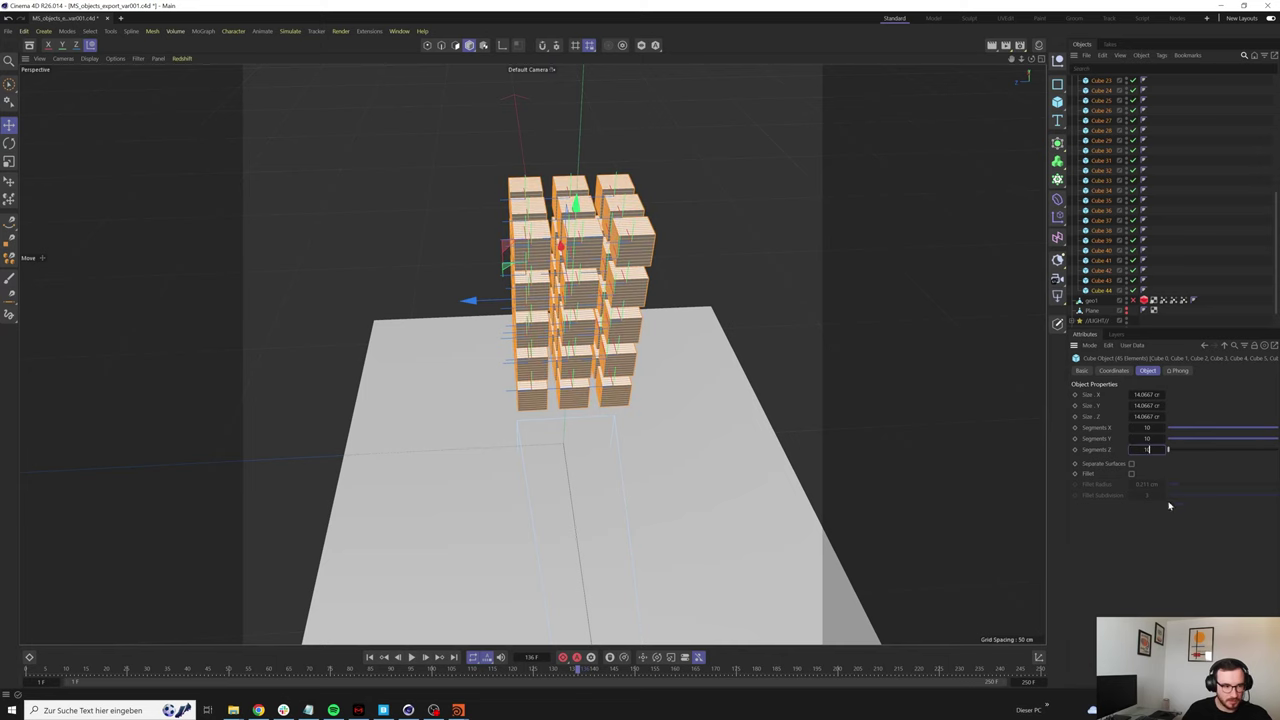
{"action": "type", "text": "10"}
{"action": "key", "text": "Tab"}
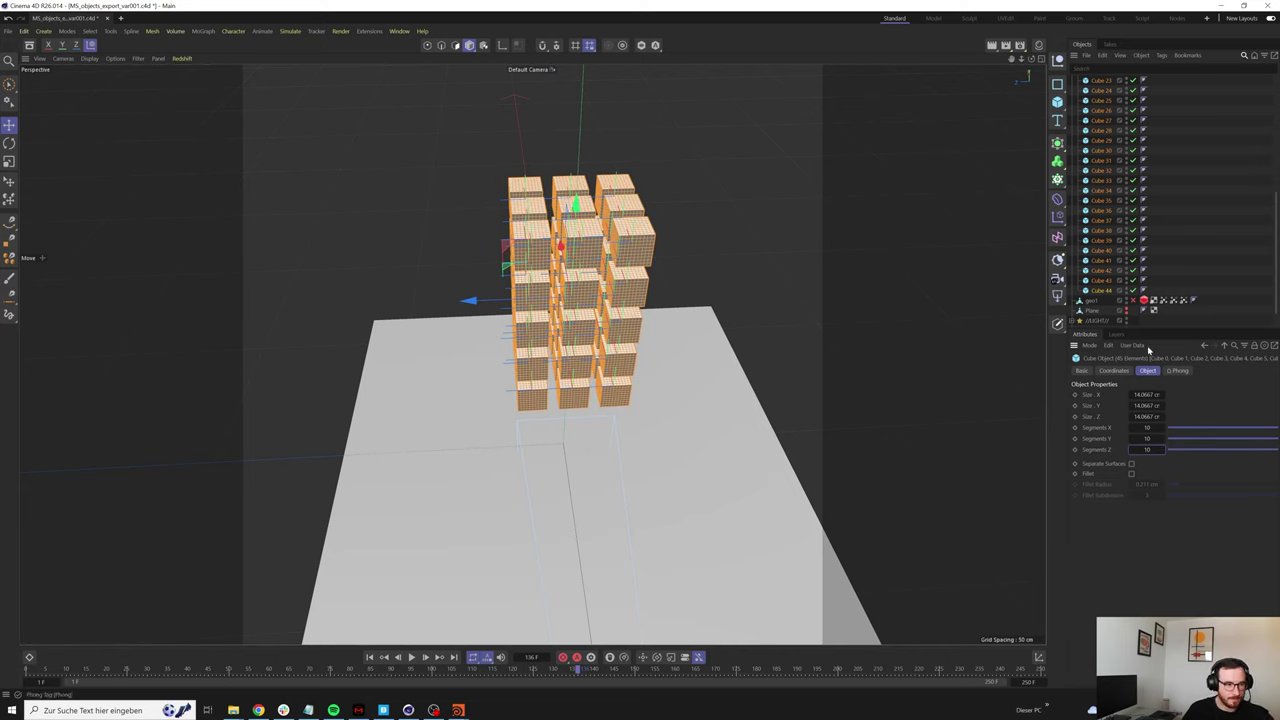
{"action": "left_click", "coordinate": [1147, 427]}
{"action": "type", "text": "5"}
{"action": "key", "text": "Tab"}
{"action": "type", "text": "5"}
{"action": "key", "text": "Tab"}
{"action": "type", "text": "5"}
{"action": "key", "text": "Tab"}
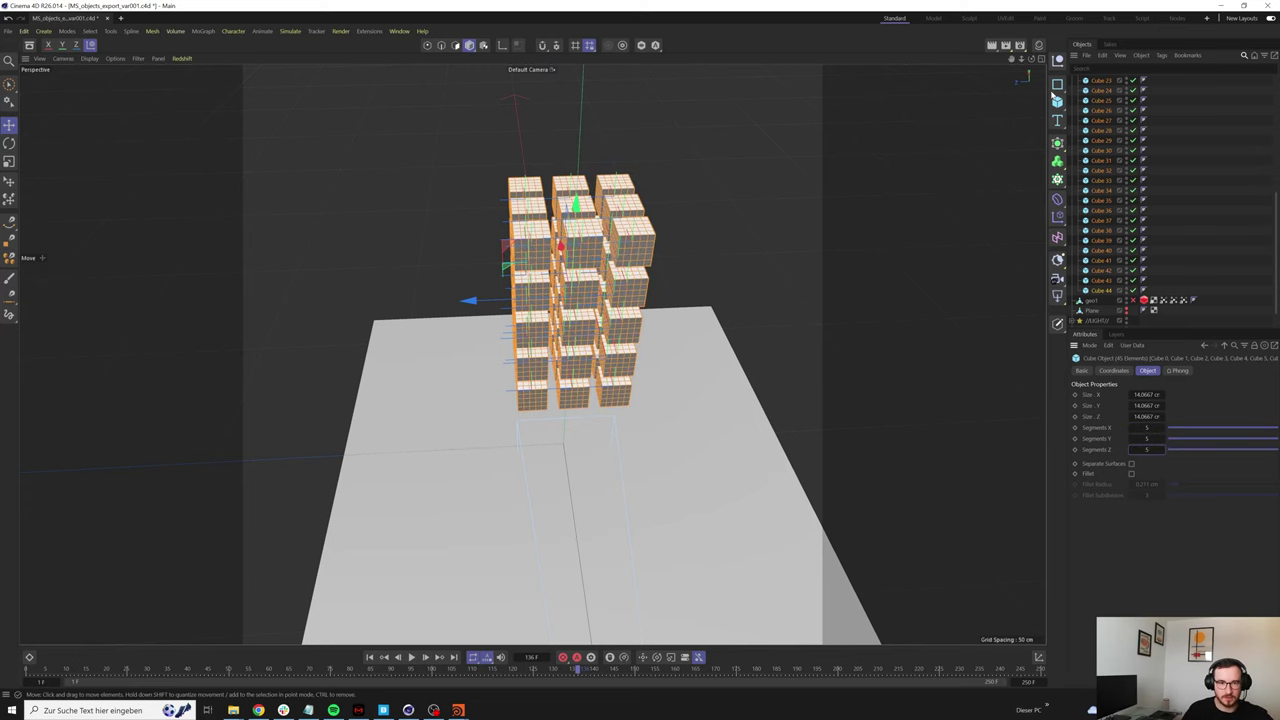
- Convert the subdivided cubes to polygon objects and select all their UVW tags
{"action": "key", "text": "c"}
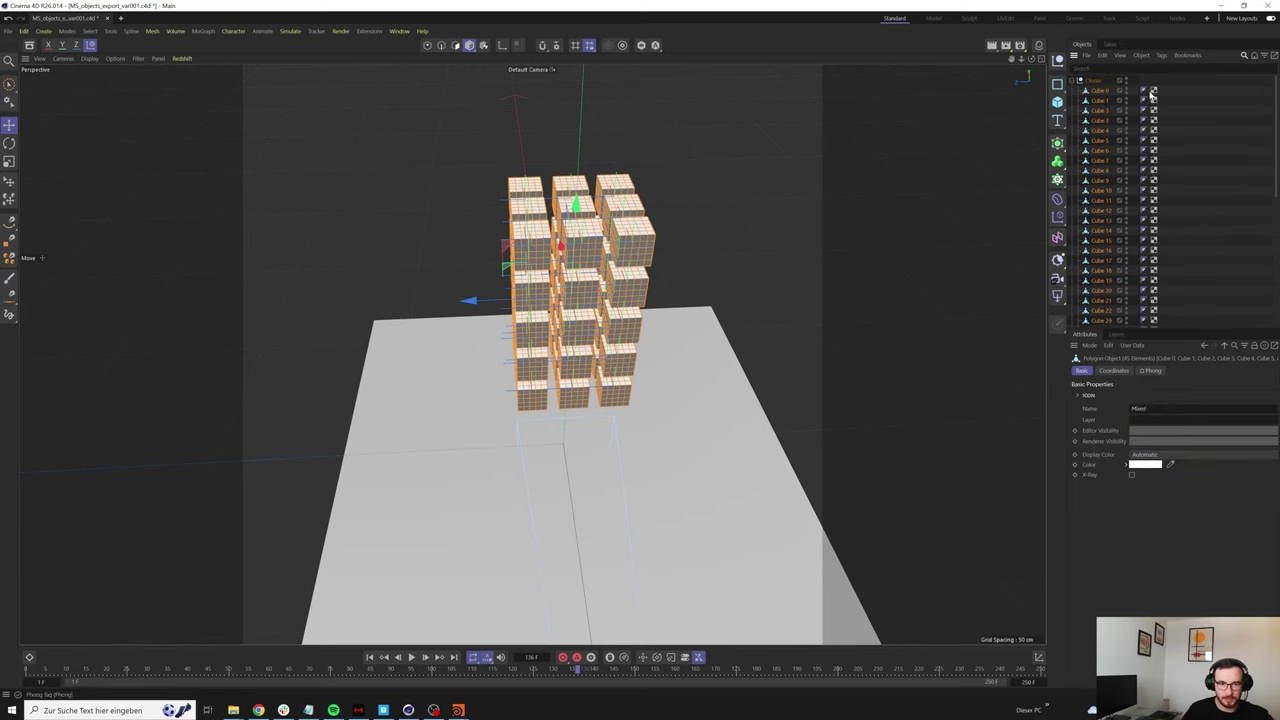
{"action": "left_click", "coordinate": [1152, 93]}
{"action": "scroll", "coordinate": [1152, 200], "scroll_direction": "down", "scroll_amount": 5}
{"action": "left_click", "coordinate": [1153, 290], "text": "shift"}
- Reapply a Cubic UVW projection to the cubes in UVEdit, then return to Standard
{"action": "left_click", "coordinate": [1005, 19]}
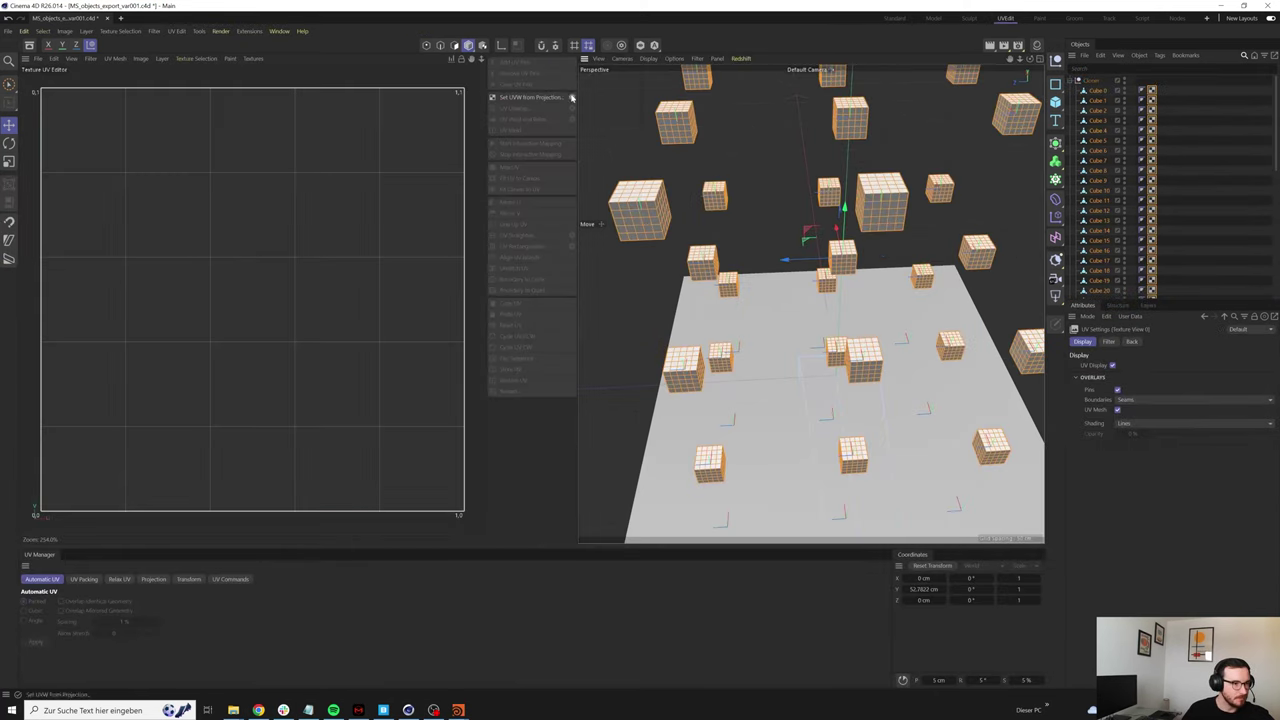
{"action": "left_click", "coordinate": [572, 97]}
{"action": "left_click", "coordinate": [554, 207]}
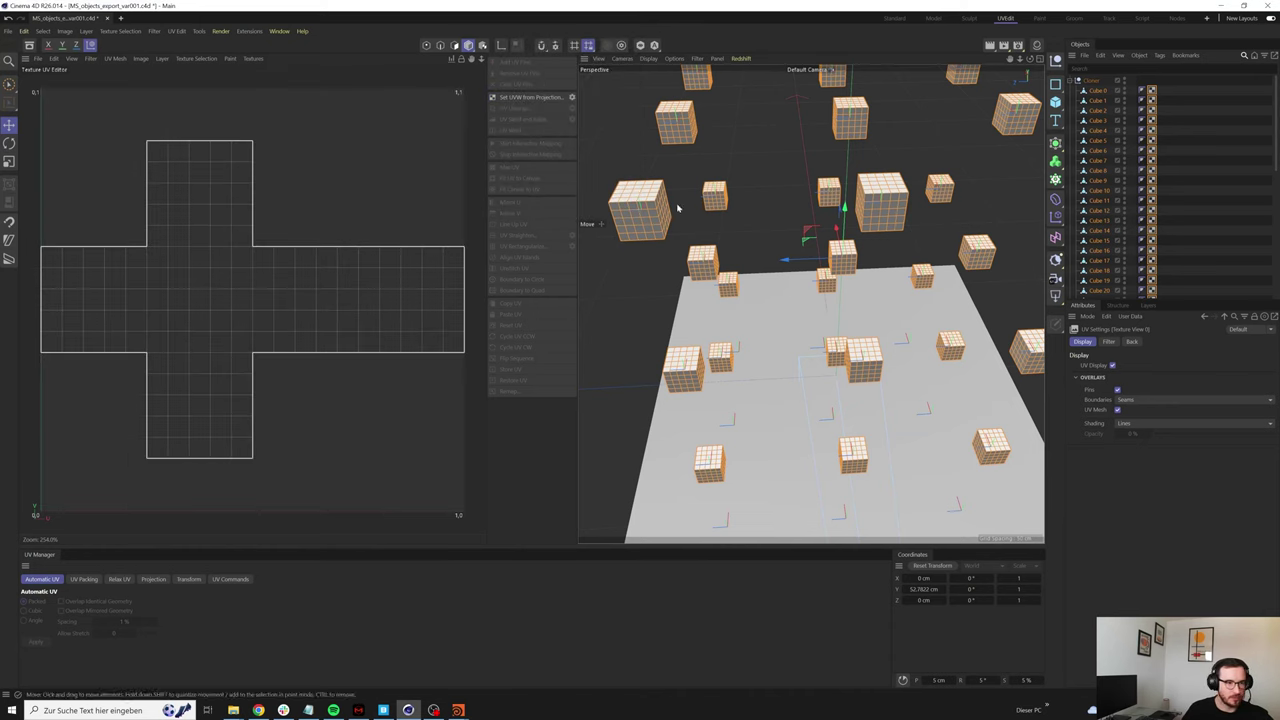
{"action": "left_click", "coordinate": [894, 18]}
- Select the Cloner's child cubes and export them as Alembic named cube_cloner.abc
{"action": "right_click", "coordinate": [1095, 83]}
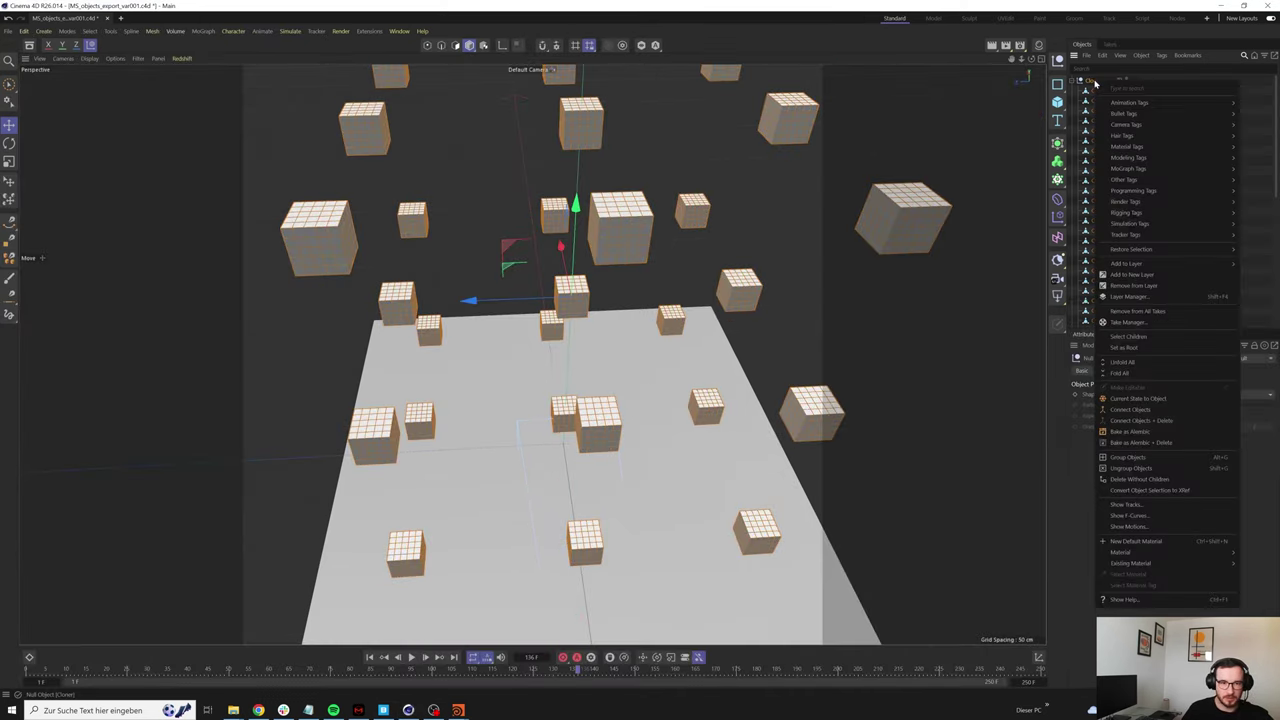
{"action": "left_click", "coordinate": [1137, 344]}
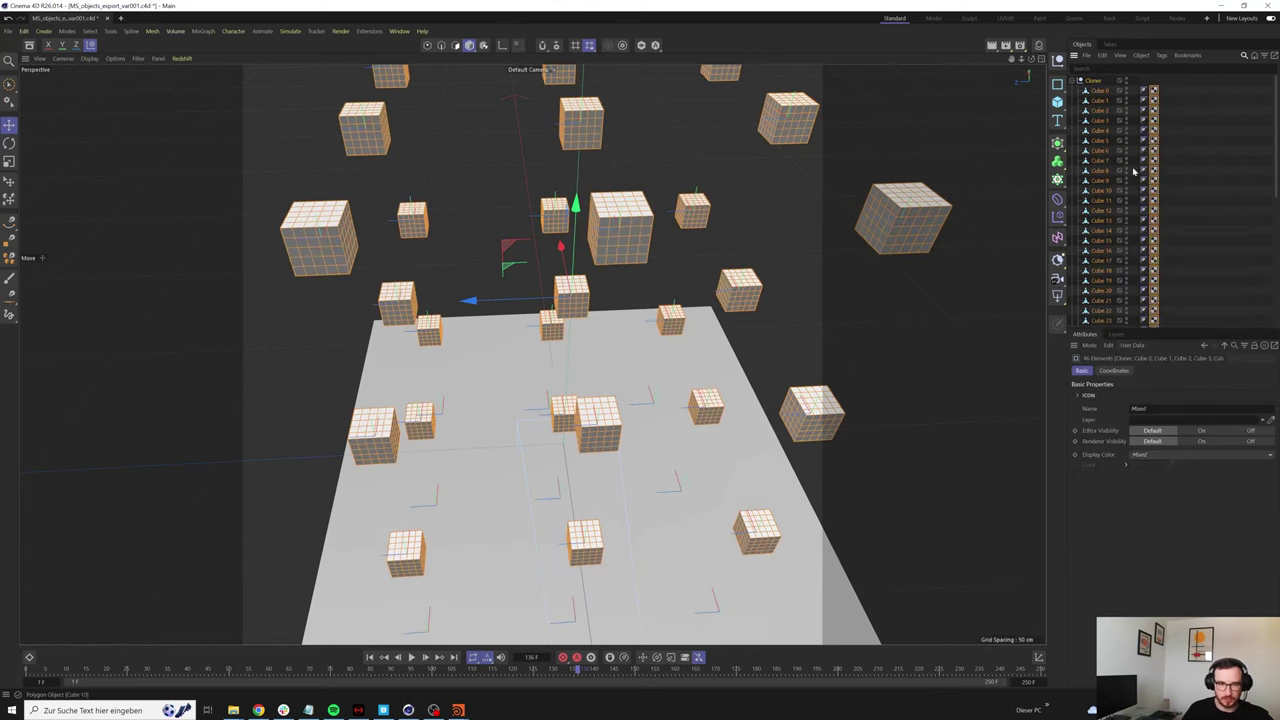
{"action": "left_click", "coordinate": [1087, 55]}
{"action": "mouse_move", "coordinate": [1130, 114]}
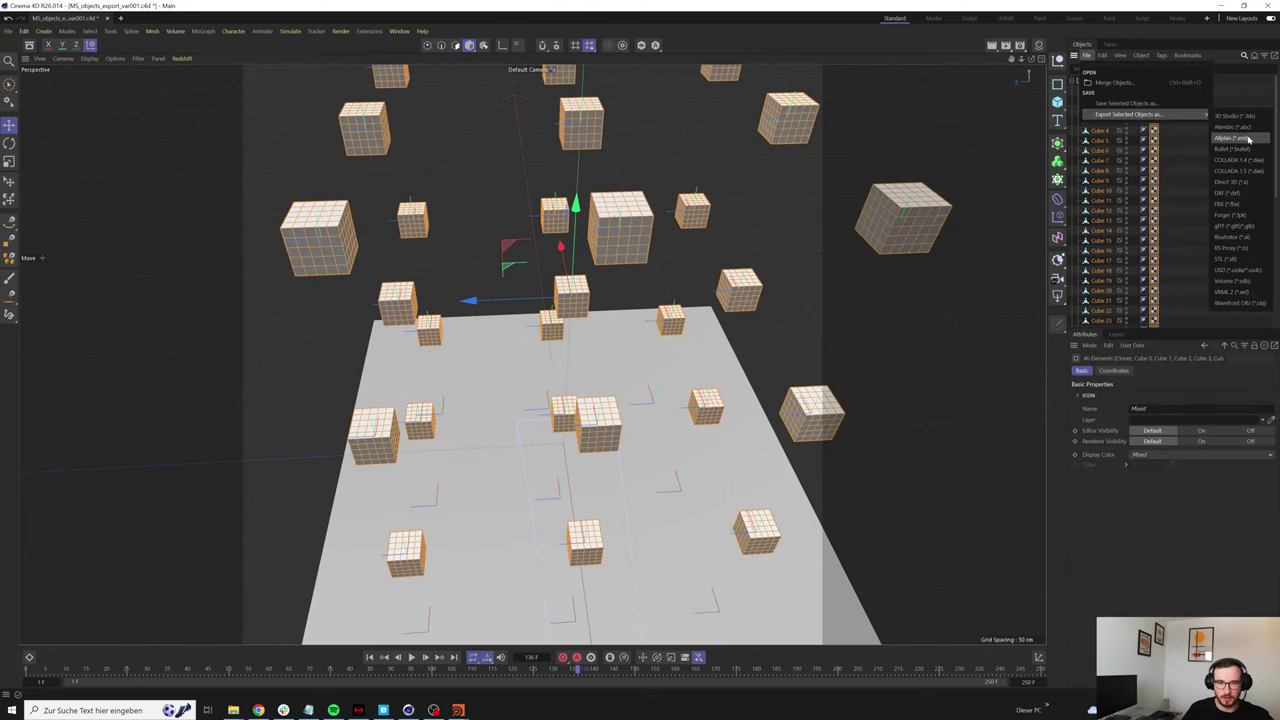
{"action": "left_click", "coordinate": [1245, 137]}
{"action": "left_click", "coordinate": [1034, 268]}
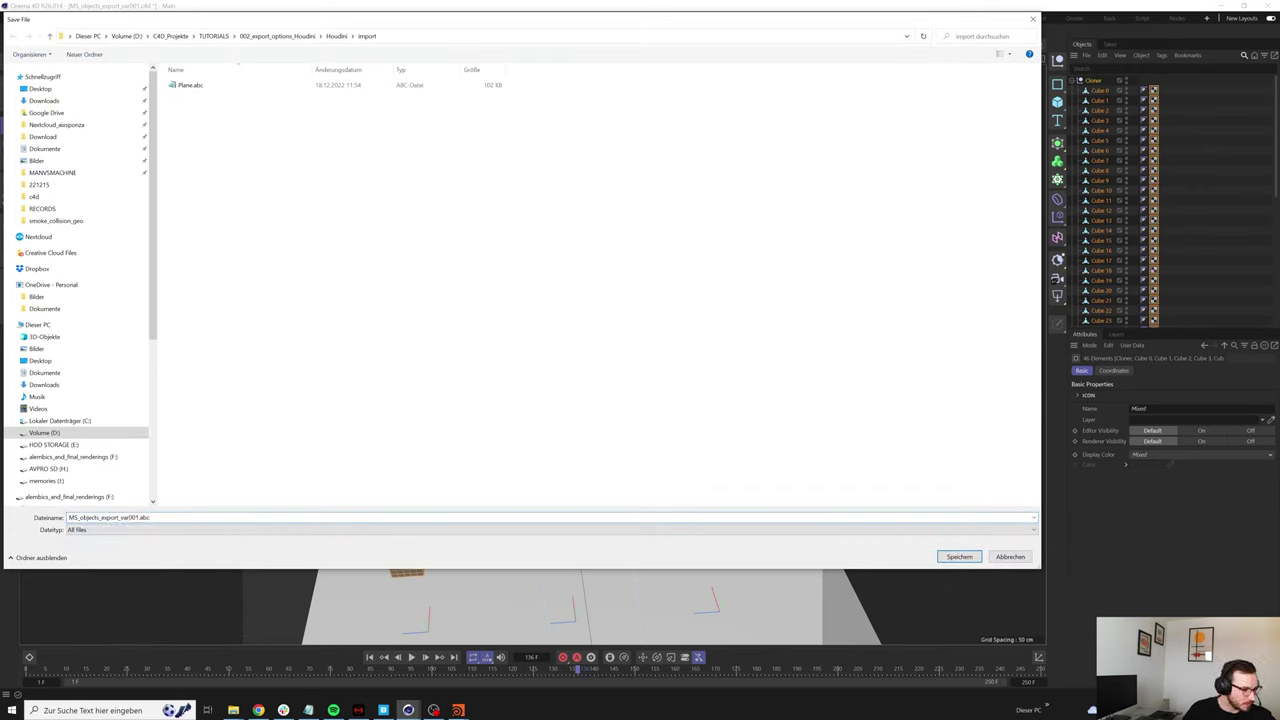
{"action": "type", "text": "c"}
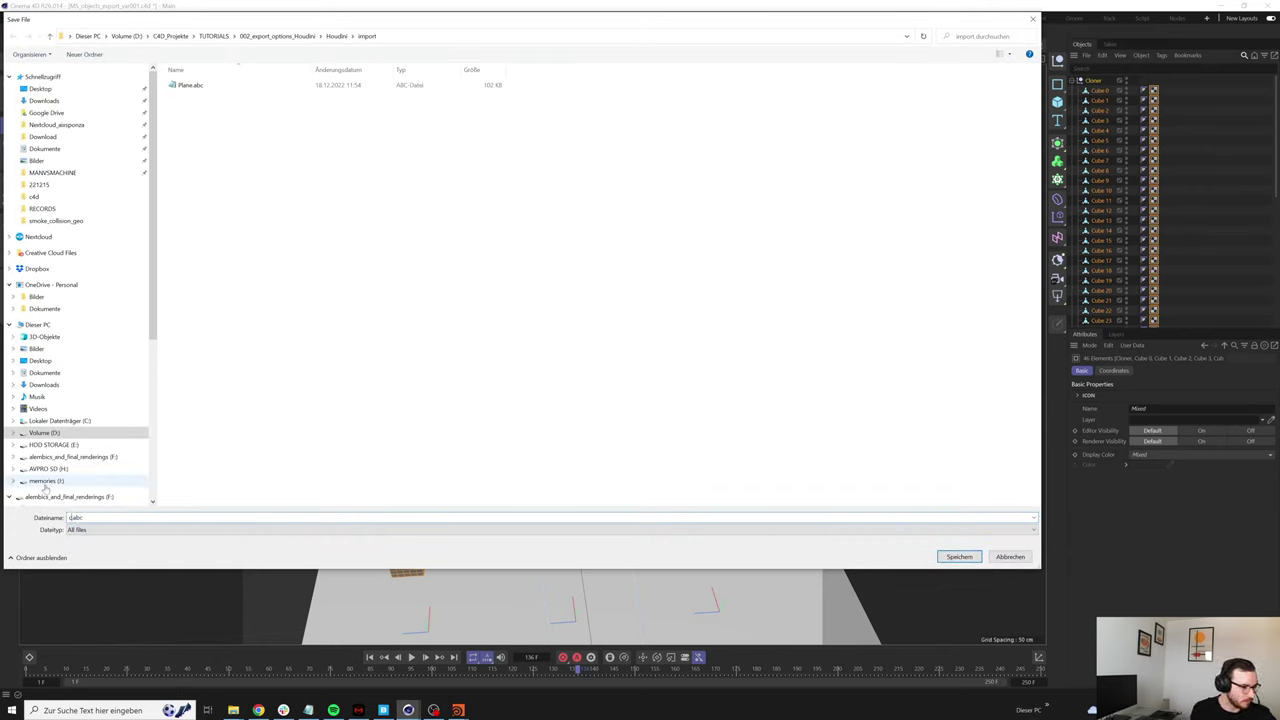
{"action": "type", "text": "ube"}
{"action": "type", "text": "oner"}
{"action": "key", "text": "Return"}
{"action": "mouse_move", "coordinate": [457, 710]}
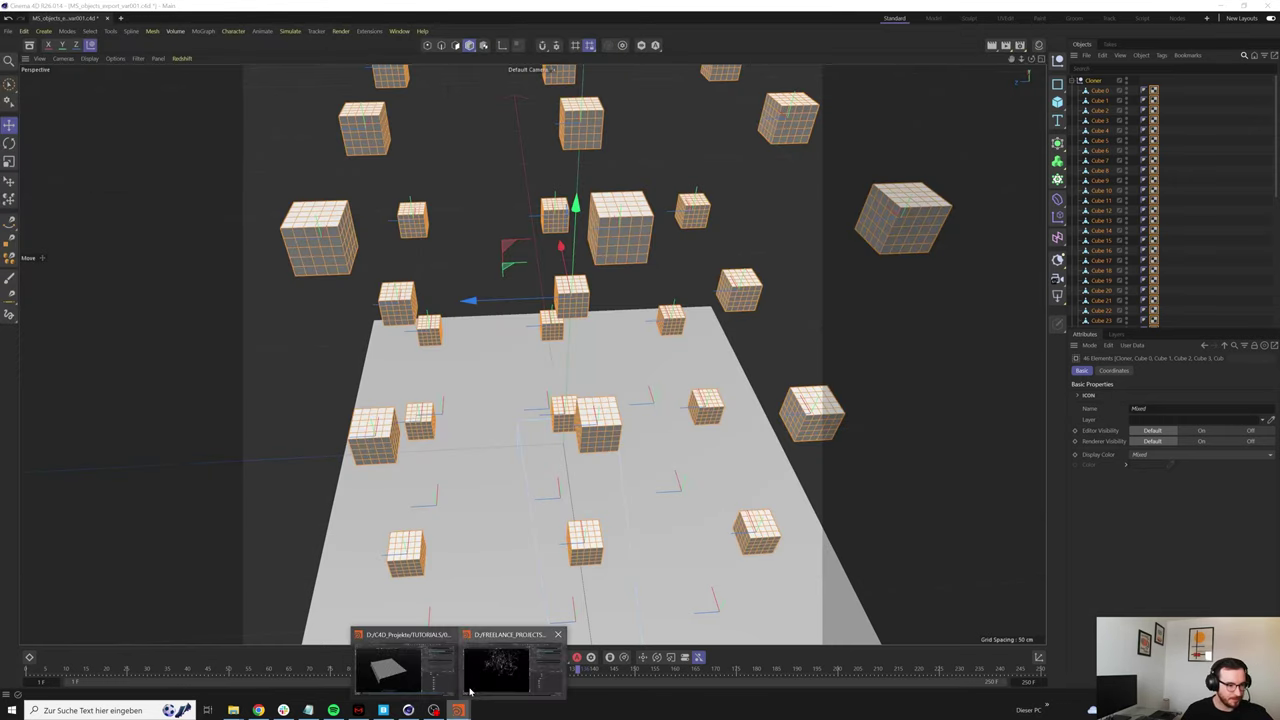
- In Houdini, copy and paste the alembic1, unpack1 and convert1 import nodes
{"action": "left_click", "coordinate": [403, 660]}
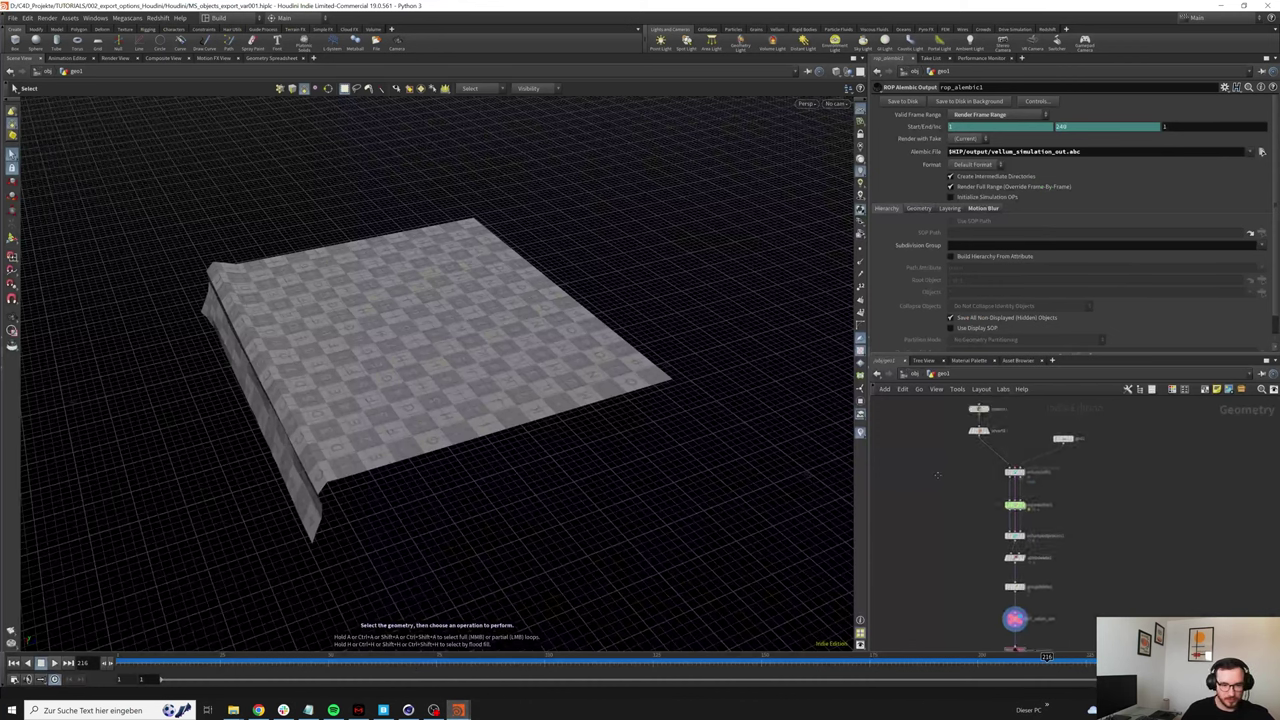
{"action": "middle_click_drag", "start_coordinate": [1000, 430], "coordinate": [971, 528]}
{"action": "mouse_move", "coordinate": [925, 447]}
{"action": "left_mouse_down"}
{"action": "mouse_move", "coordinate": [969, 538]}
{"action": "mouse_move", "coordinate": [886, 500]}
{"action": "left_mouse_up"}
{"action": "middle_click_drag", "start_coordinate": [864, 442], "coordinate": [904, 432]}
{"action": "left_click", "coordinate": [963, 487]}
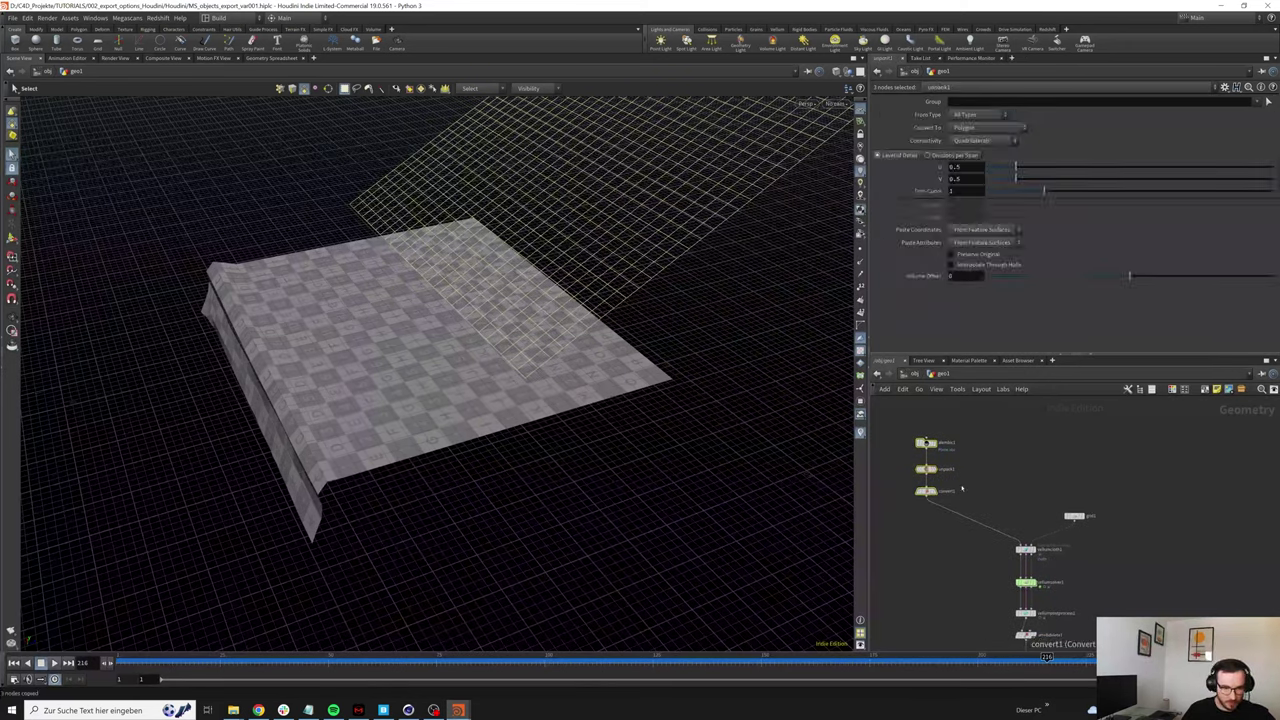
{"action": "key", "text": "ctrl+c"}
{"action": "key", "text": "ctrl+v"}
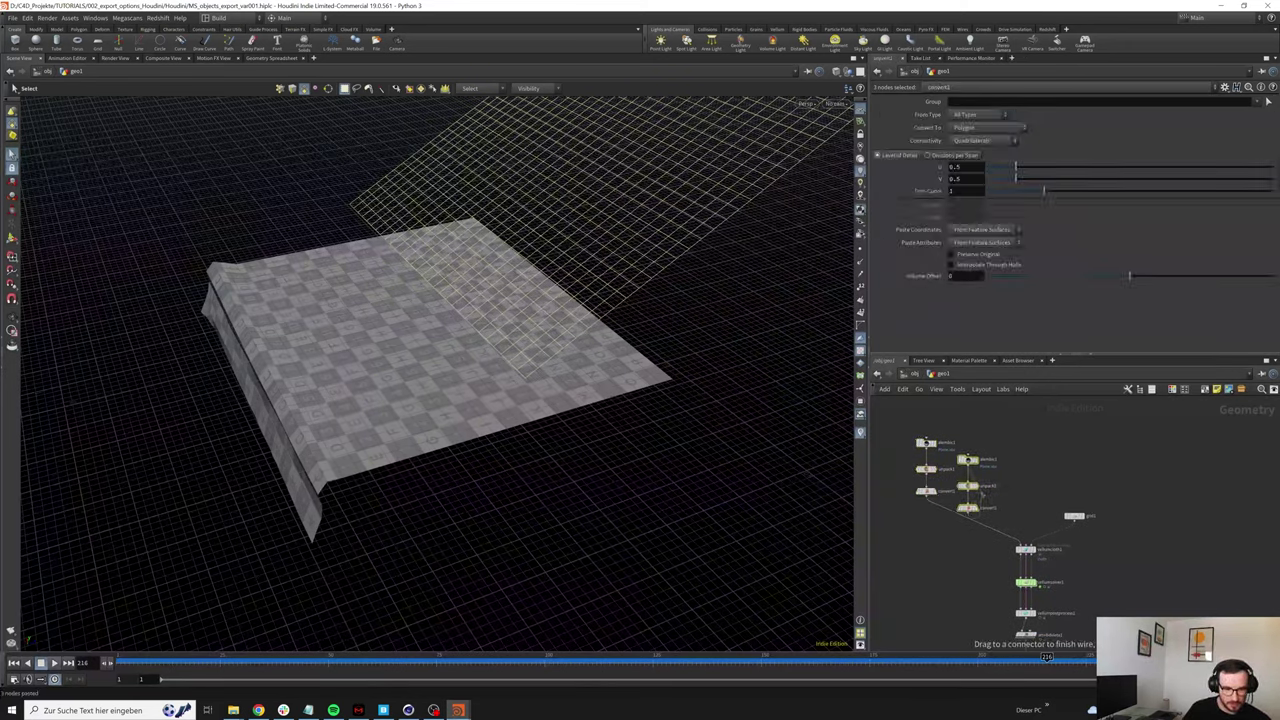
- Load cube_cloner.abc into alembic2 at frame 1 and set the display flag on grid1
{"action": "left_click", "coordinate": [967, 486]}
{"action": "left_click_drag", "start_coordinate": [967, 507], "coordinate": [979, 494]}
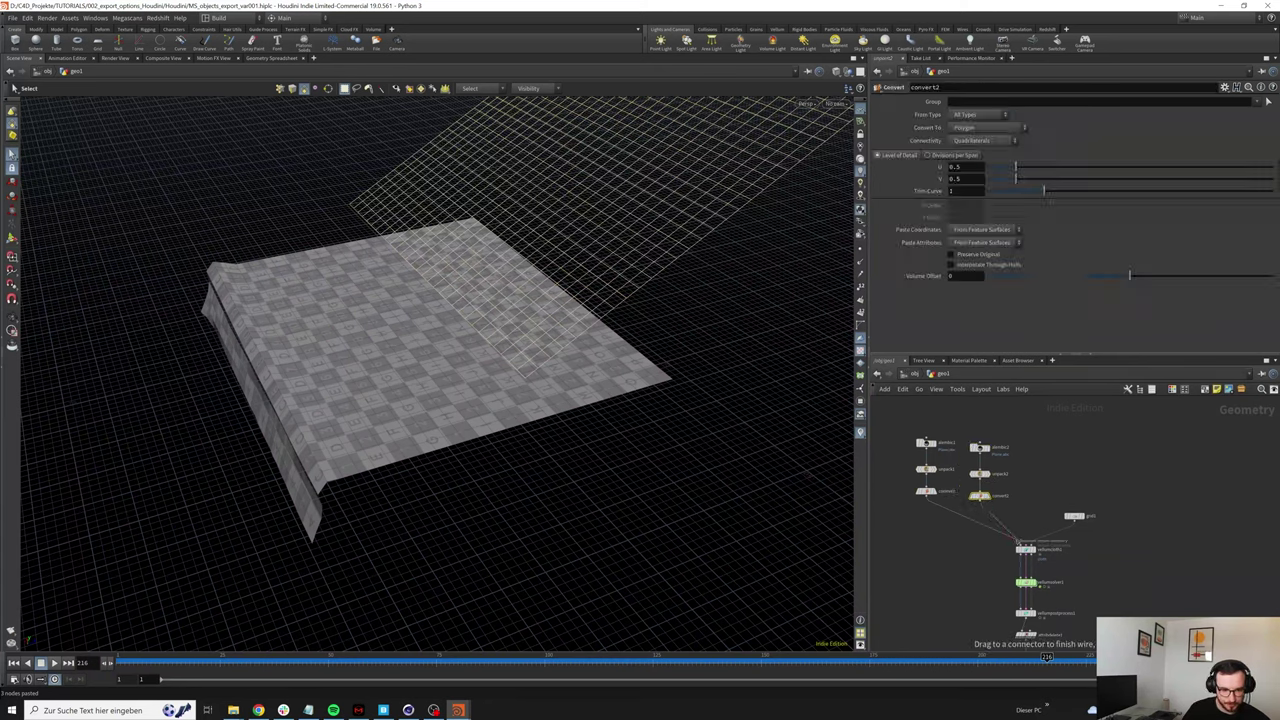
{"action": "left_click", "coordinate": [979, 447]}
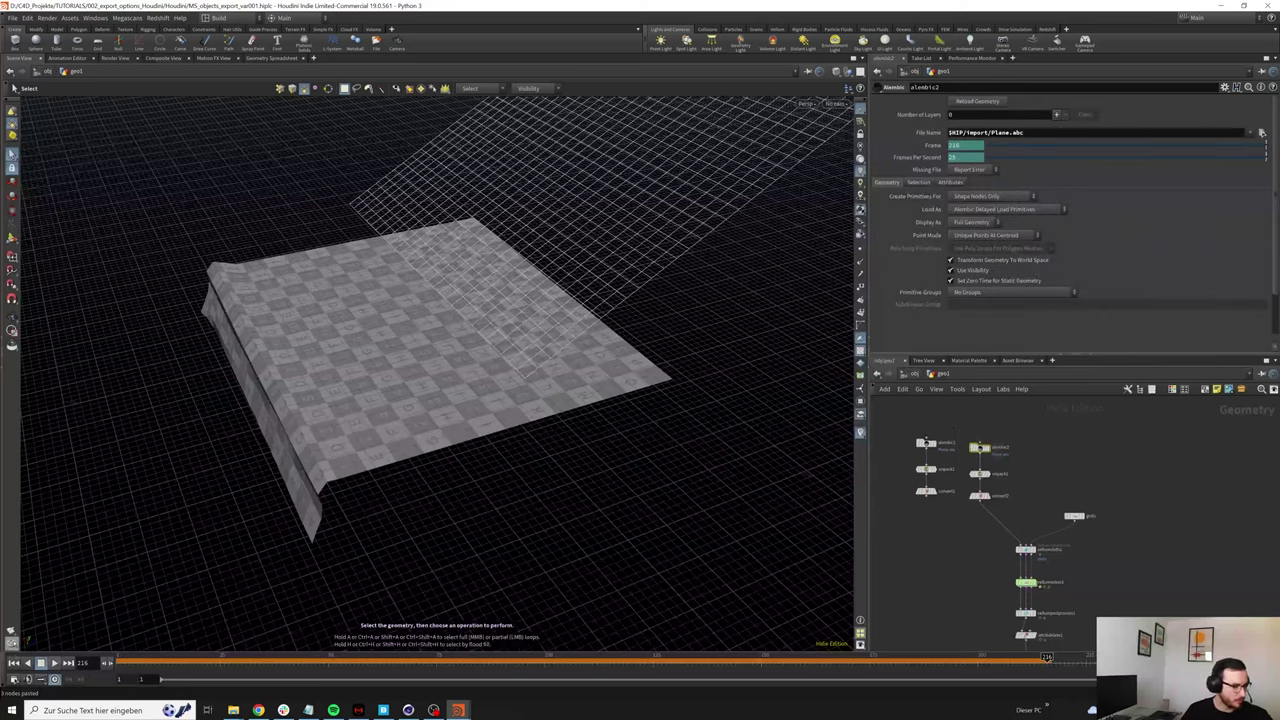
{"action": "key", "text": "ctrl+Up"}
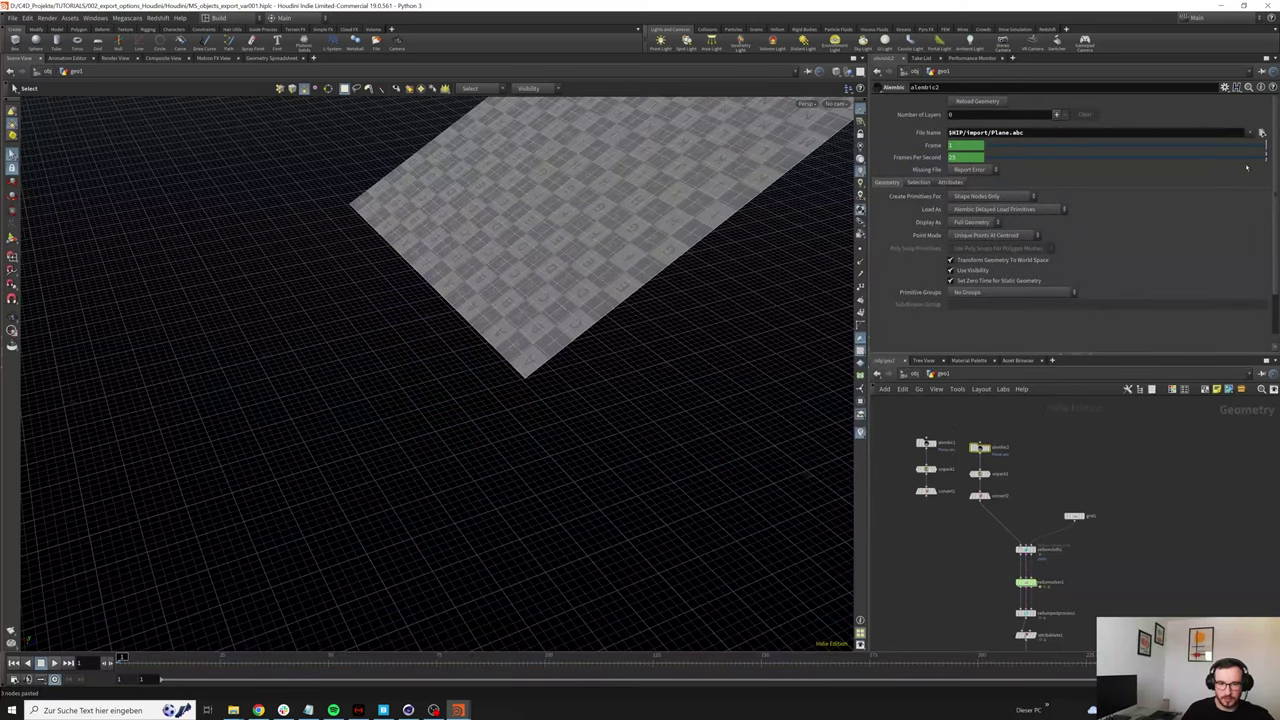
{"action": "left_click", "coordinate": [1261, 133]}
{"action": "double_click", "coordinate": [1066, 60]}
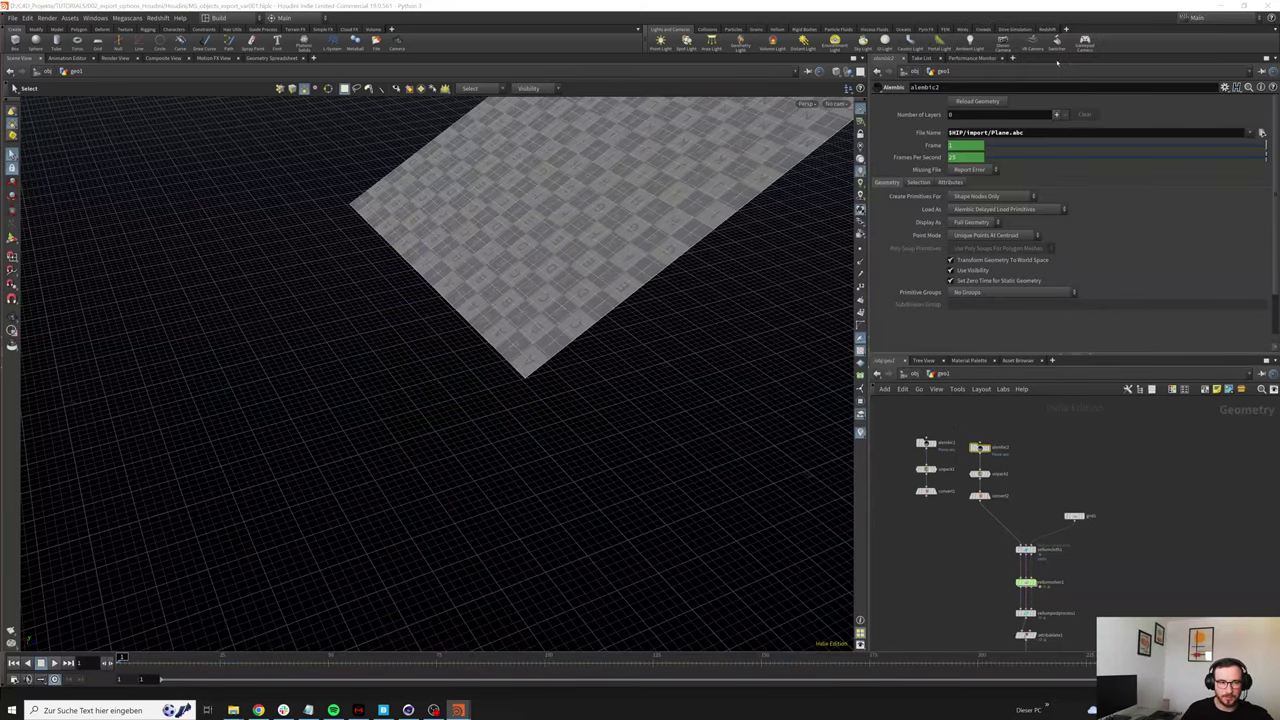
{"action": "mouse_move", "coordinate": [551, 329]}
{"action": "left_mouse_down"}
{"action": "mouse_move", "coordinate": [354, 371]}
{"action": "mouse_move", "coordinate": [470, 330]}
{"action": "mouse_move", "coordinate": [430, 270]}
{"action": "left_mouse_up"}
{"action": "left_click", "coordinate": [1084, 521]}
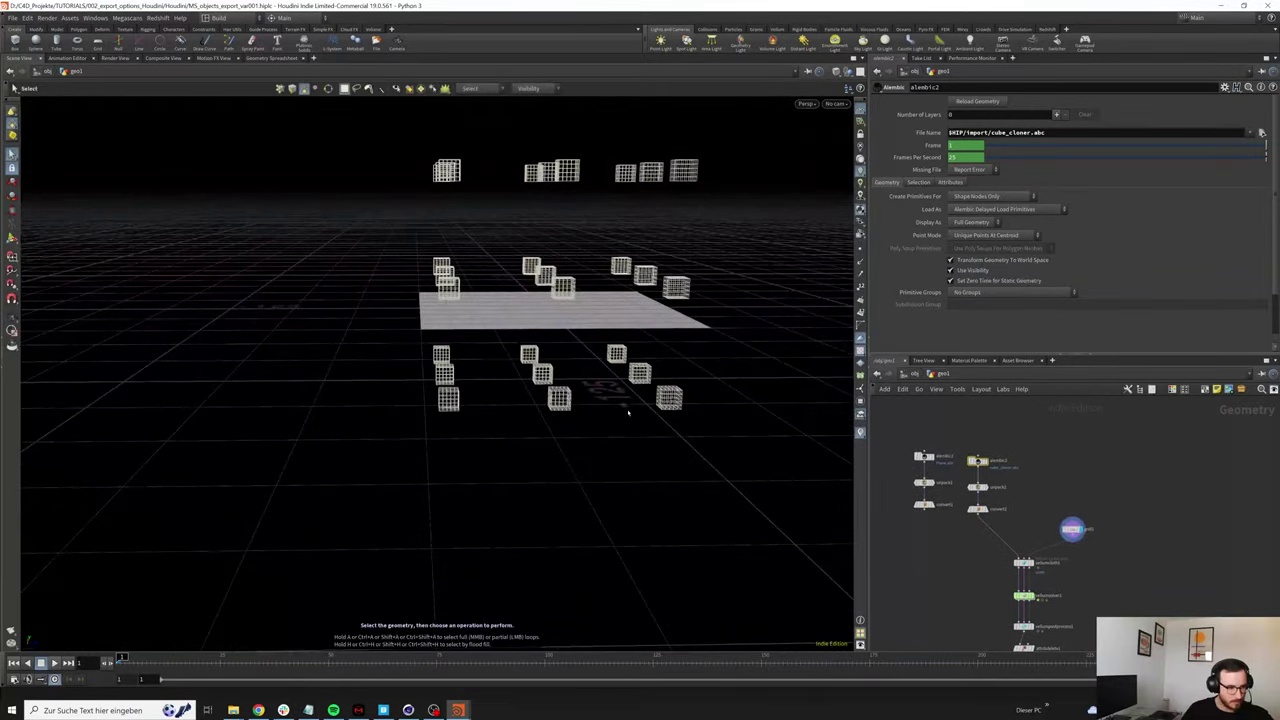
- Insert a Transform node below convert2 and raise the cubes to about 53 in Y
{"action": "key", "text": "Tab"}
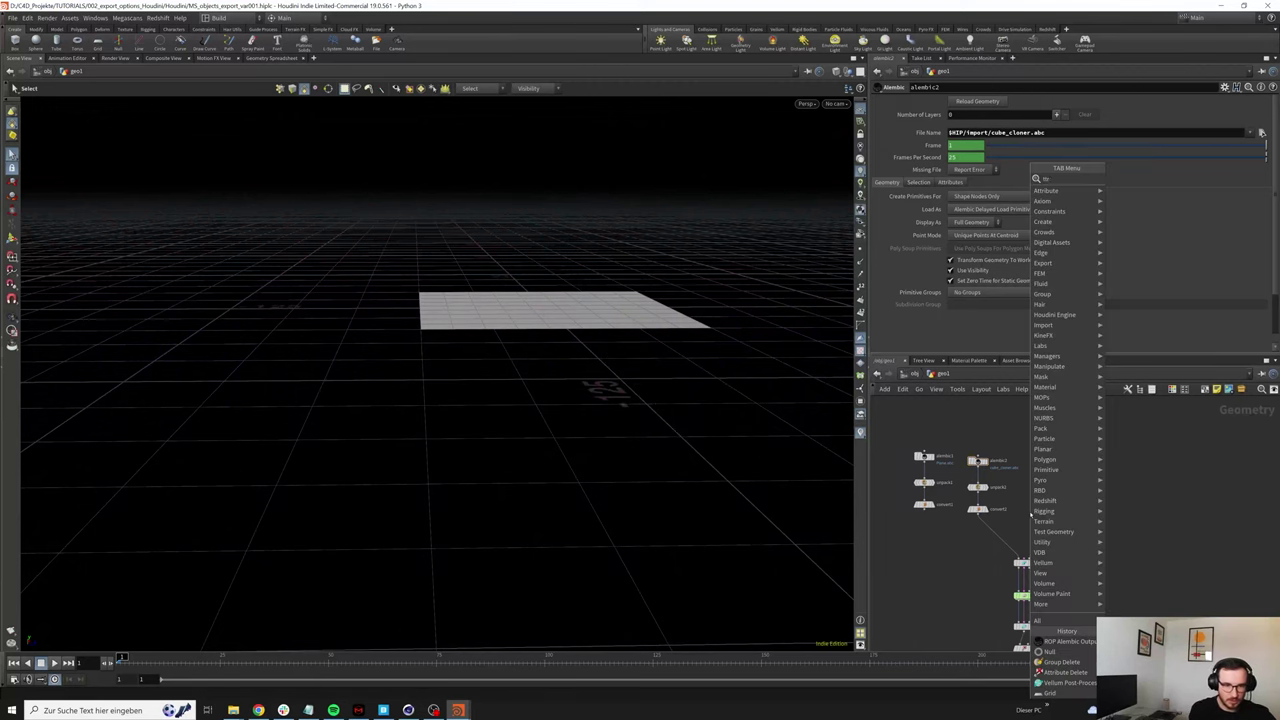
{"action": "type", "text": "transform"}
{"action": "key", "text": "Return"}
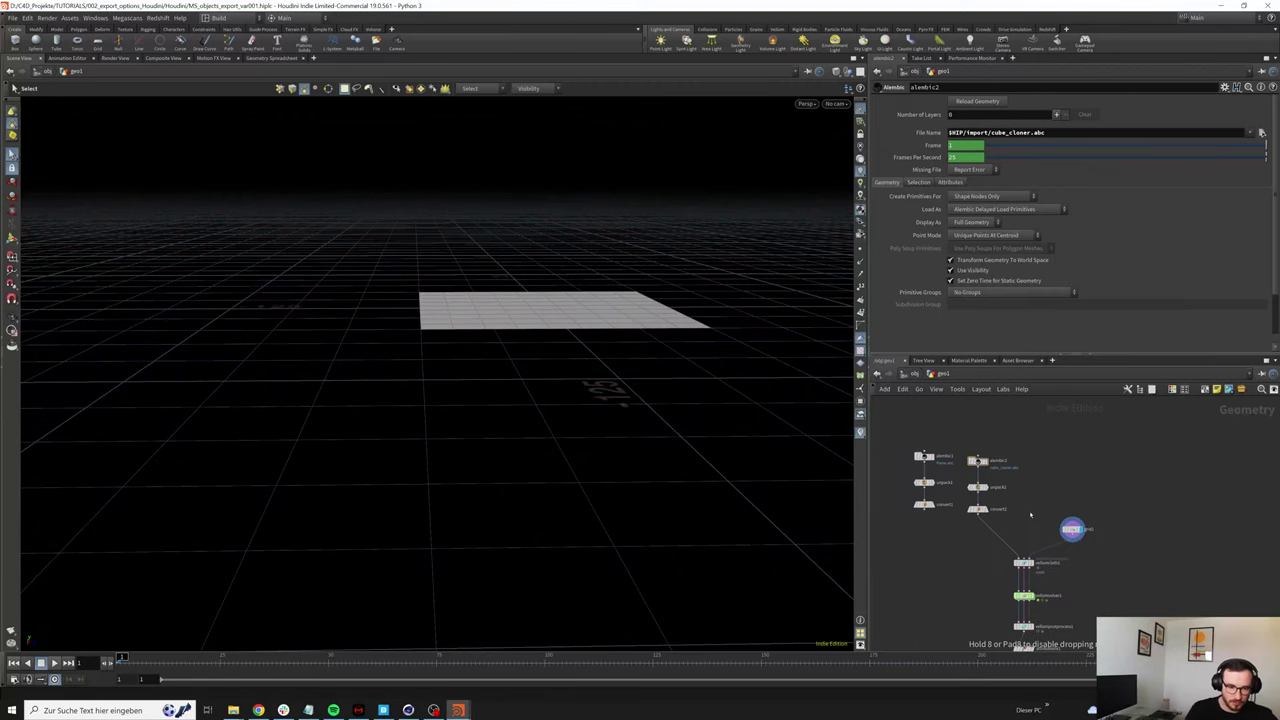
{"action": "left_click", "coordinate": [982, 529]}
{"action": "left_click", "coordinate": [1072, 529]}
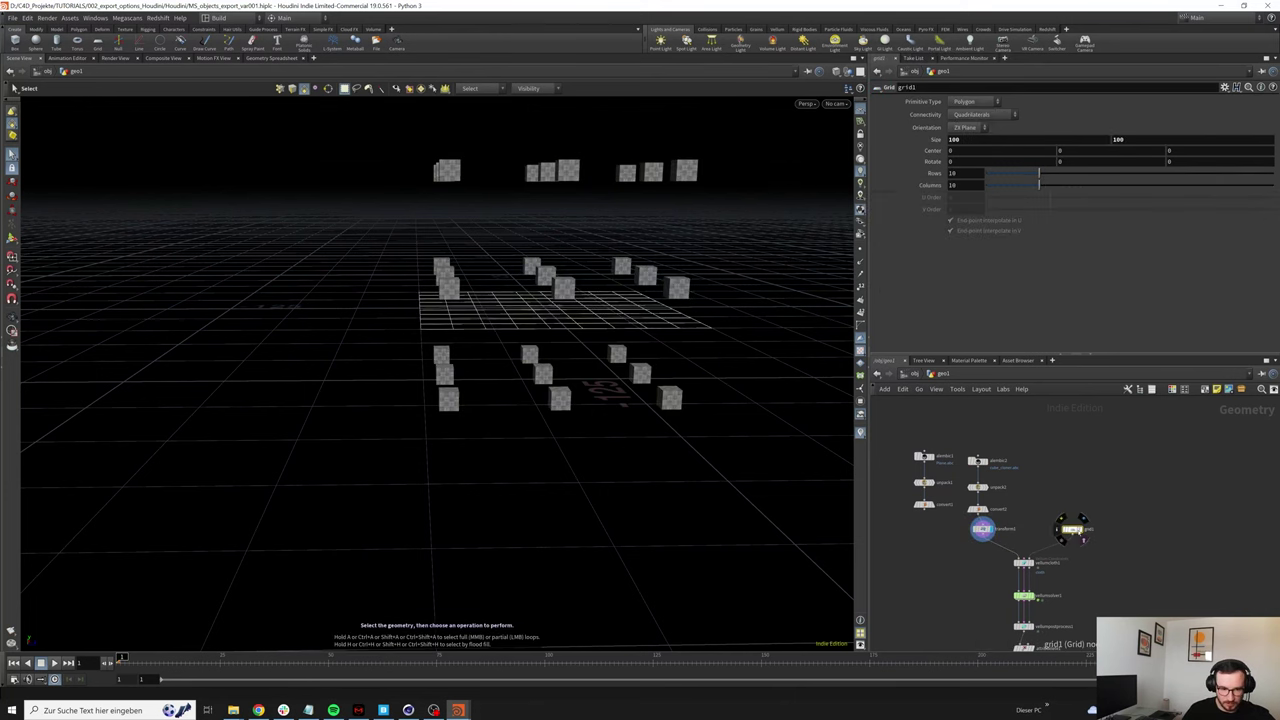
{"action": "key", "text": "h"}
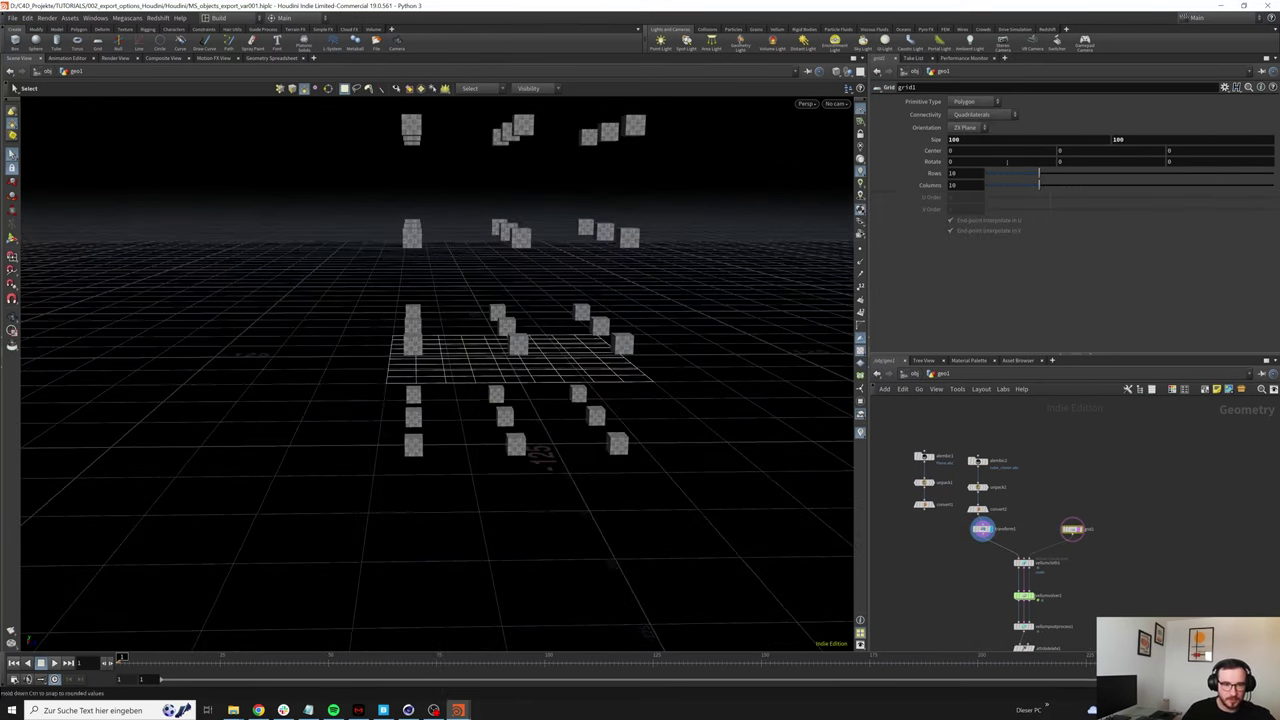
{"action": "left_click", "coordinate": [982, 529]}
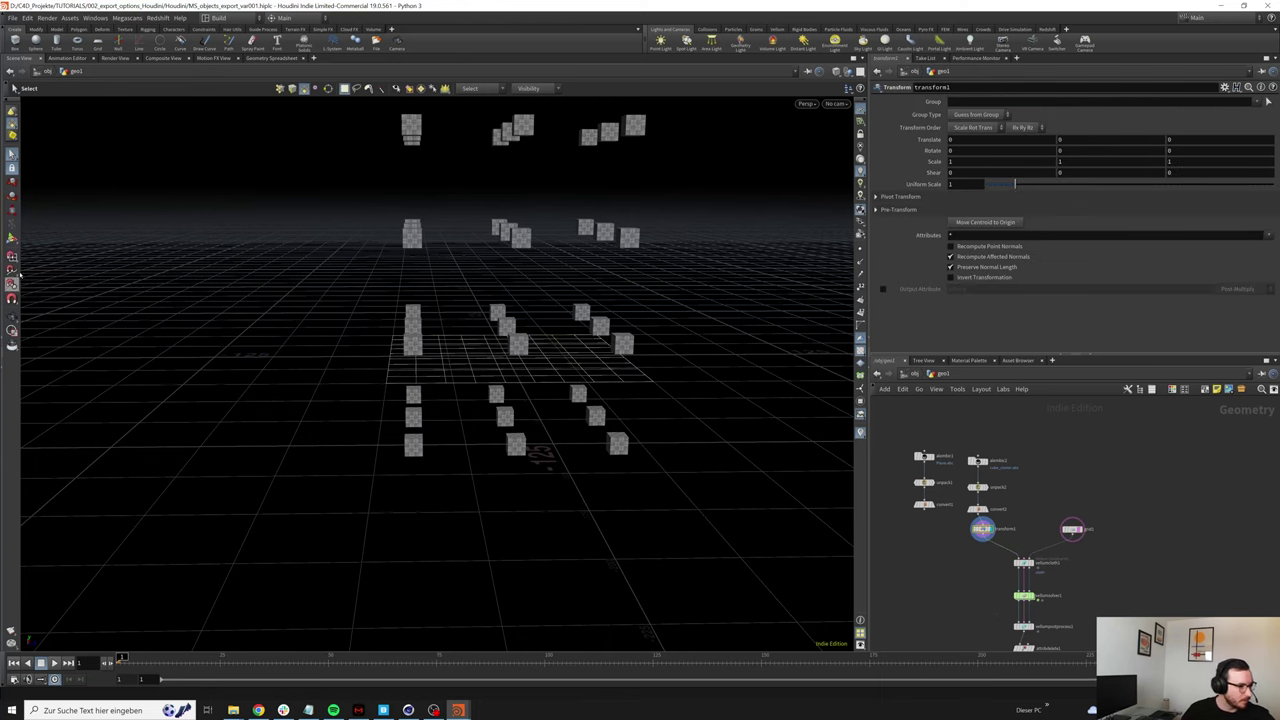
{"action": "key", "text": "Escape"}
{"action": "scroll", "coordinate": [547, 329], "scroll_direction": "down", "scroll_amount": 1}
{"action": "left_click_drag", "start_coordinate": [547, 329], "coordinate": [507, 380]}
- Set grid1's size to 500 and save the Houdini scene
{"action": "left_click", "coordinate": [505, 415]}
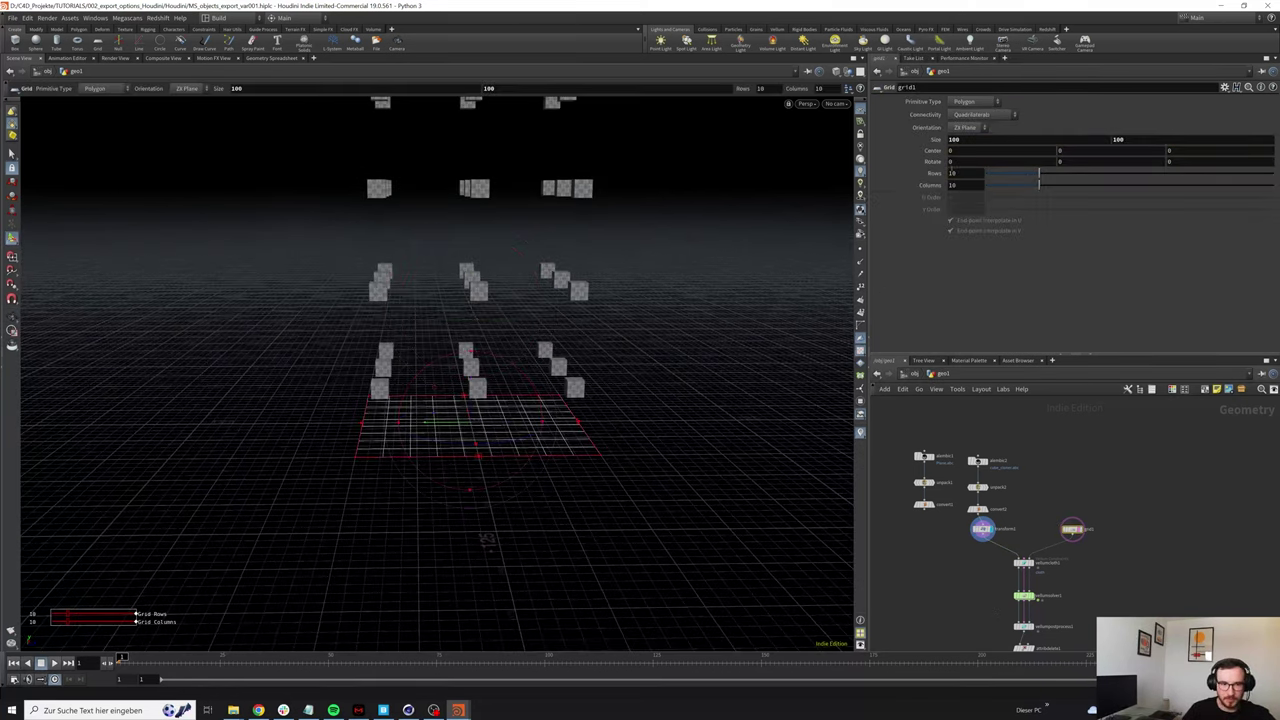
{"action": "left_click", "coordinate": [980, 139]}
{"action": "type", "text": "0"}
{"action": "key", "text": "Return"}
{"action": "left_click_drag", "start_coordinate": [500, 434], "coordinate": [505, 370]}
{"action": "key", "text": "Return"}
{"action": "key", "text": "ctrl+s"}
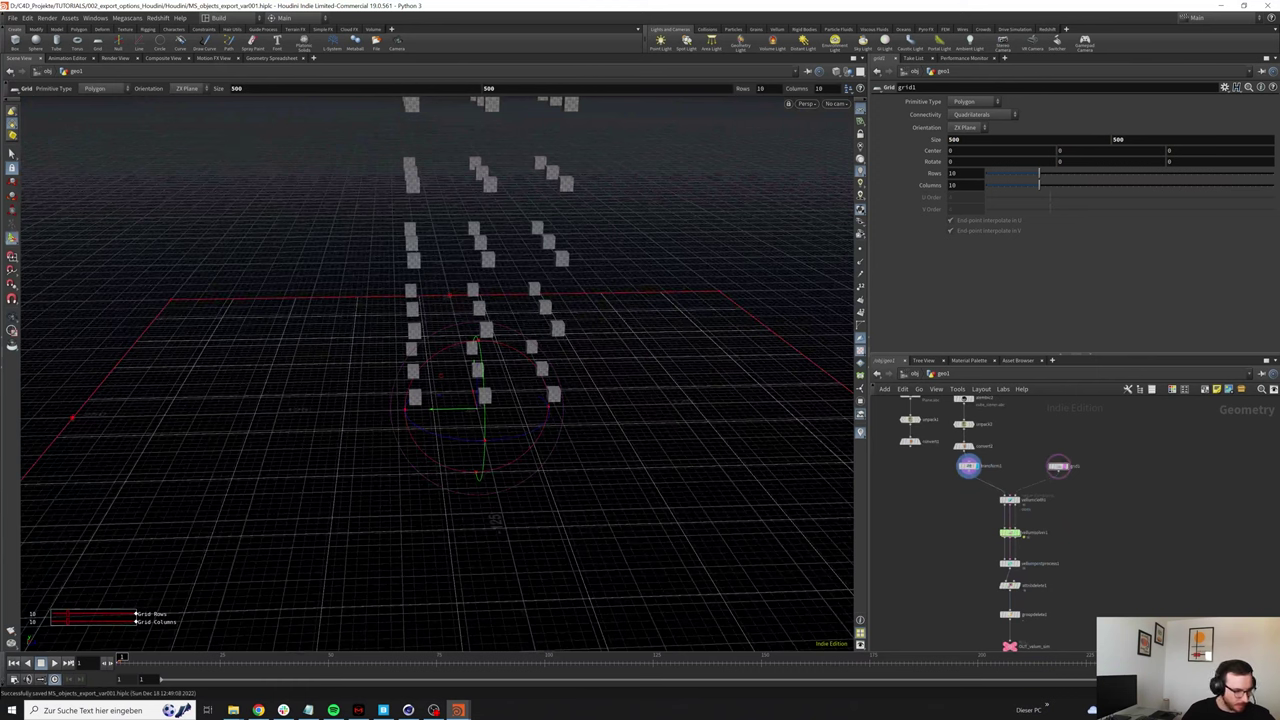
{"action": "left_click", "coordinate": [1010, 532]}
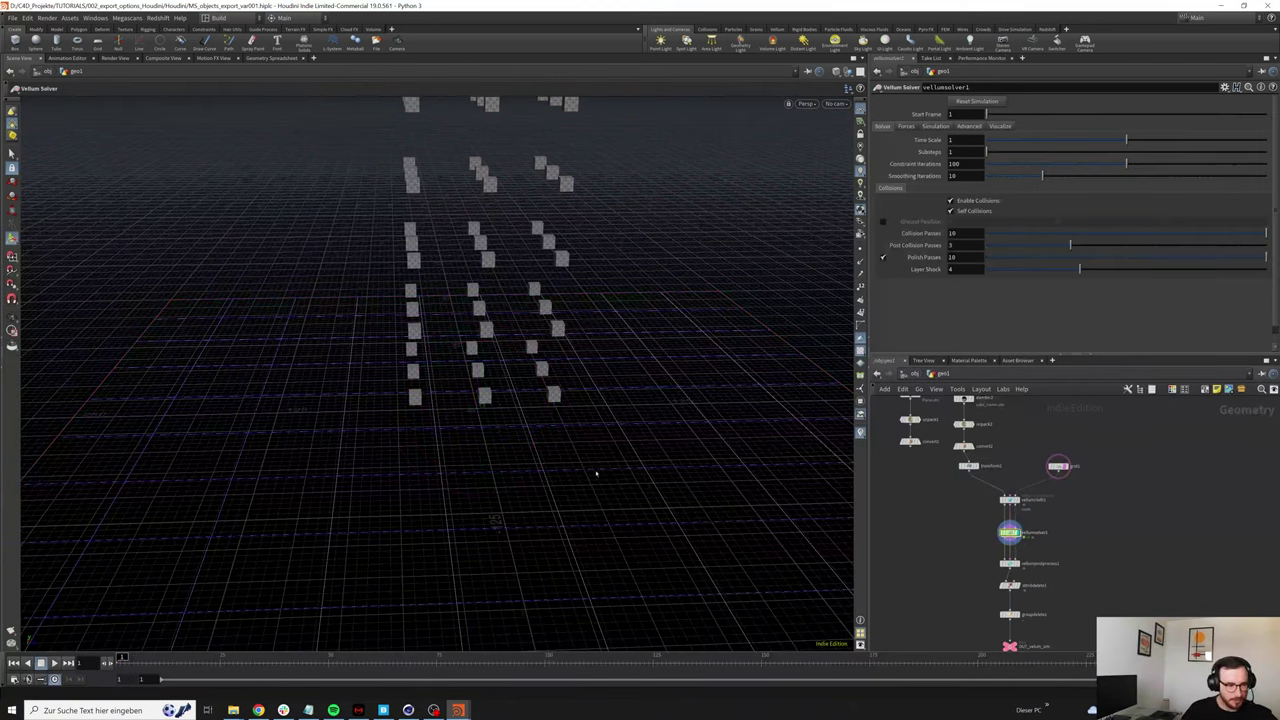
- Play the cubes' Vellum simulation briefly, then stop and rewind to frame 1
{"action": "left_click_drag", "start_coordinate": [523, 423], "coordinate": [317, 521]}
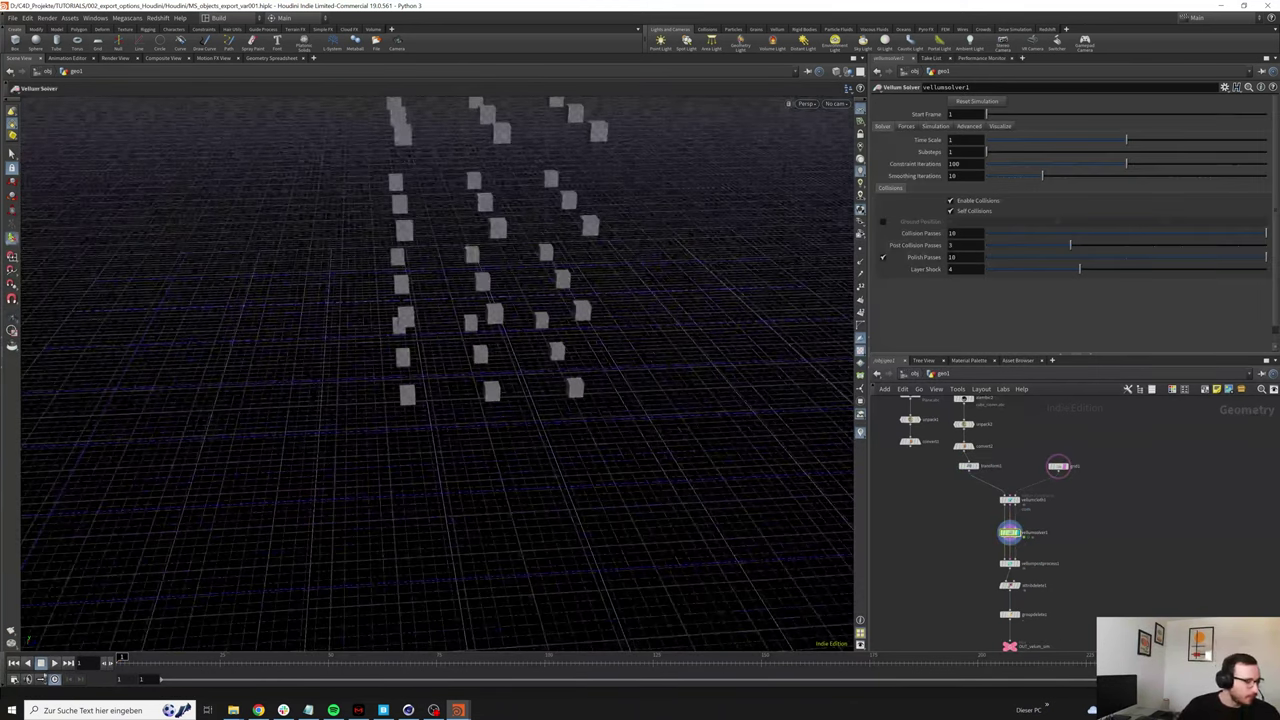
{"action": "key", "text": "Up"}
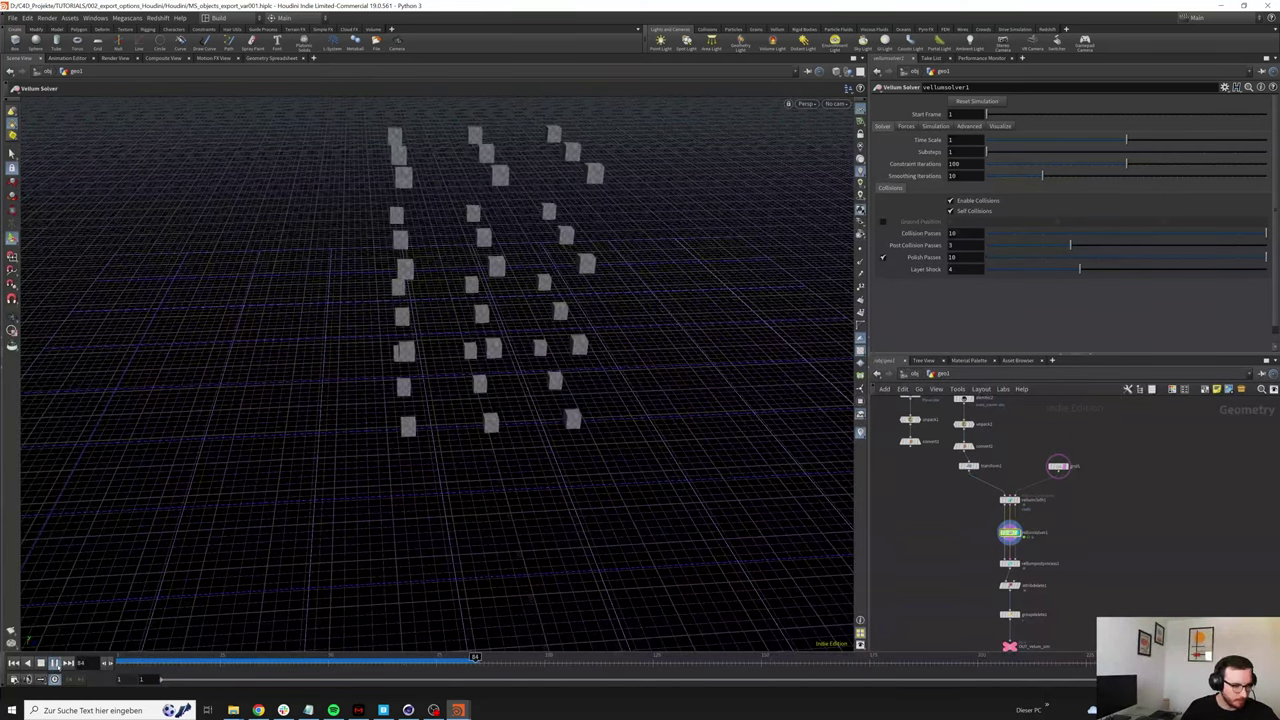
{"action": "left_click", "coordinate": [55, 663]}
{"action": "left_click", "coordinate": [13, 663]}
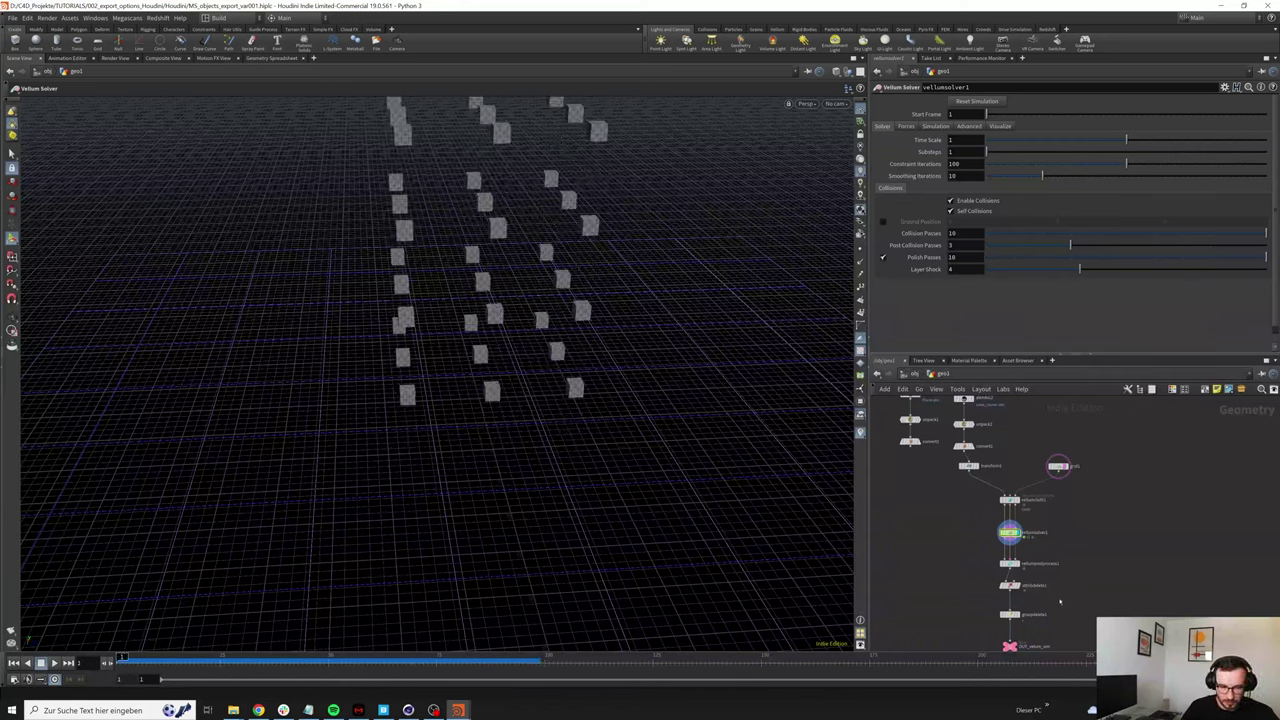
{"action": "middle_click_drag", "start_coordinate": [1100, 560], "coordinate": [1096, 546]}
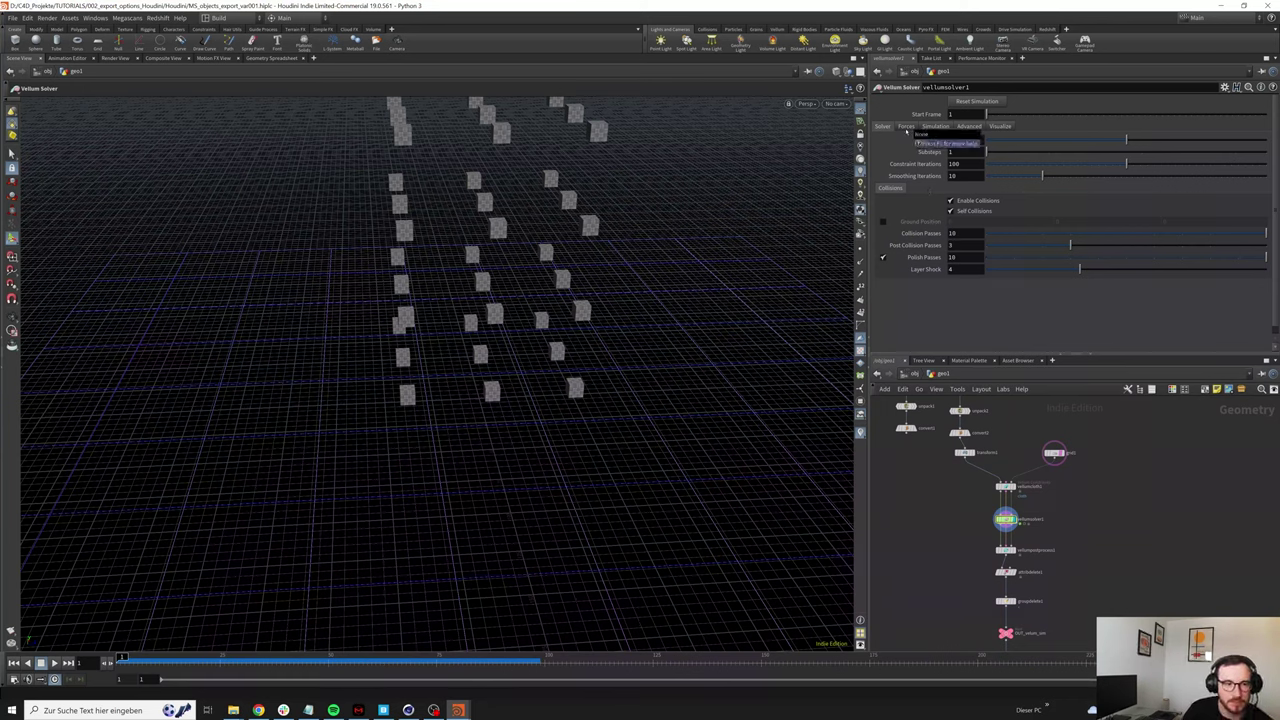
{"action": "left_click", "coordinate": [906, 128]}
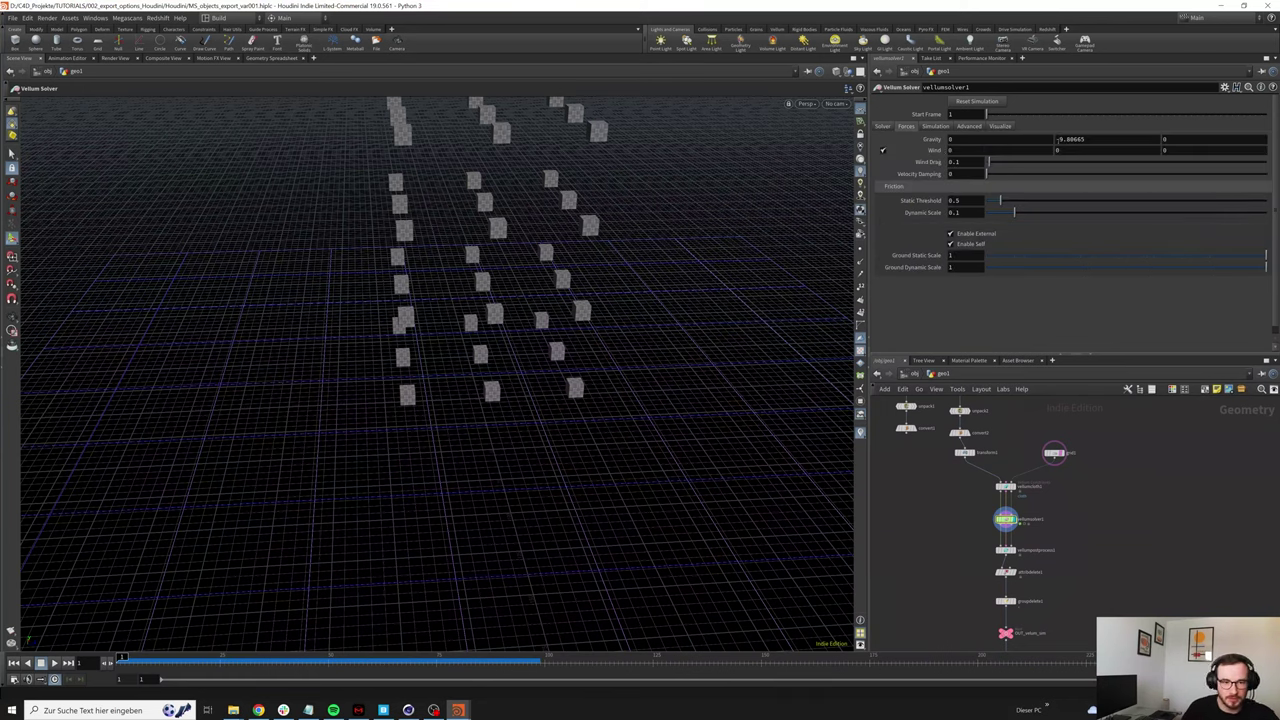
{"action": "type", "text": "0"}
{"action": "key", "text": "Return"}
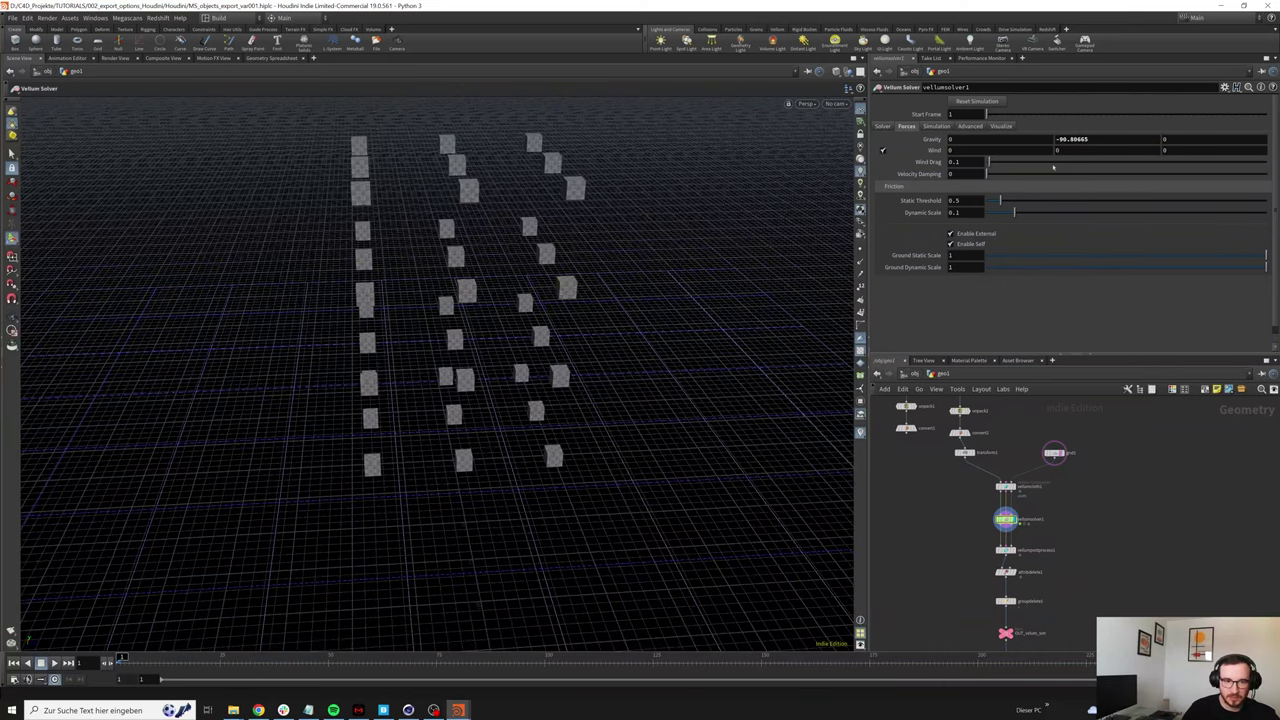
{"action": "key", "text": "Up"}
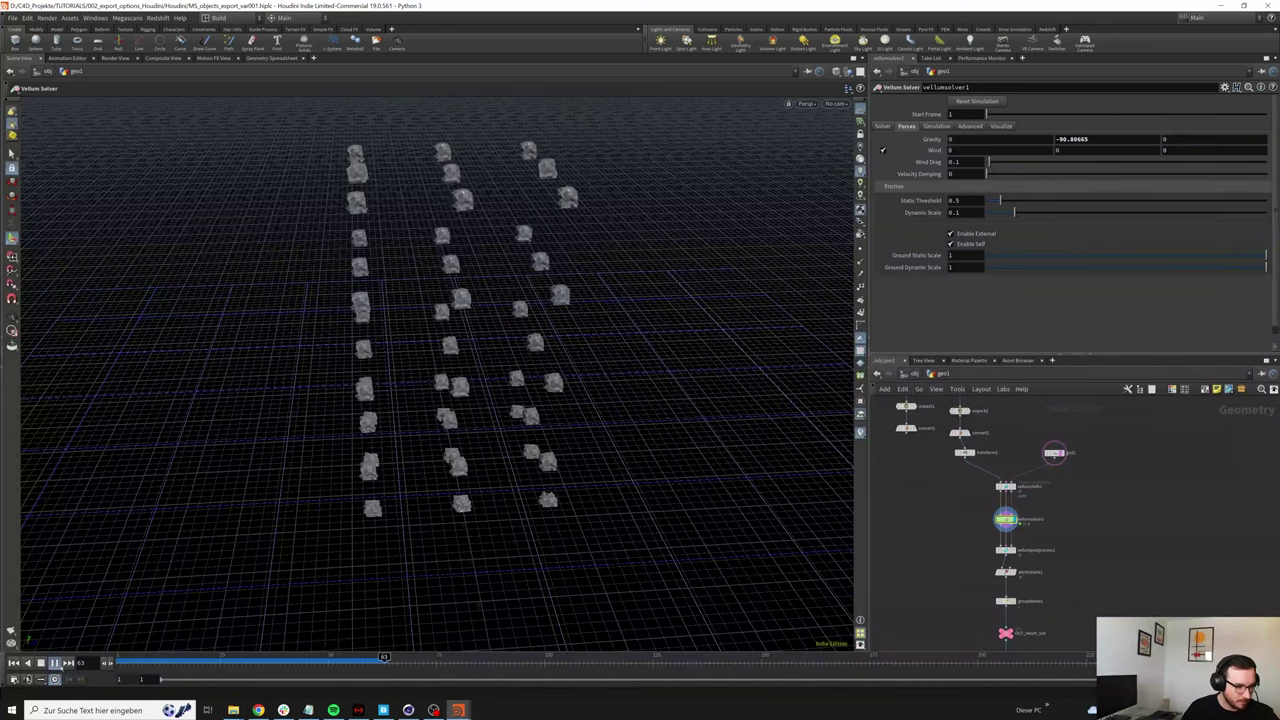
{"action": "key", "text": "Escape"}
{"action": "right_click_drag", "start_coordinate": [429, 526], "coordinate": [619, 492]}
{"action": "left_click_drag", "start_coordinate": [619, 492], "coordinate": [560, 450]}
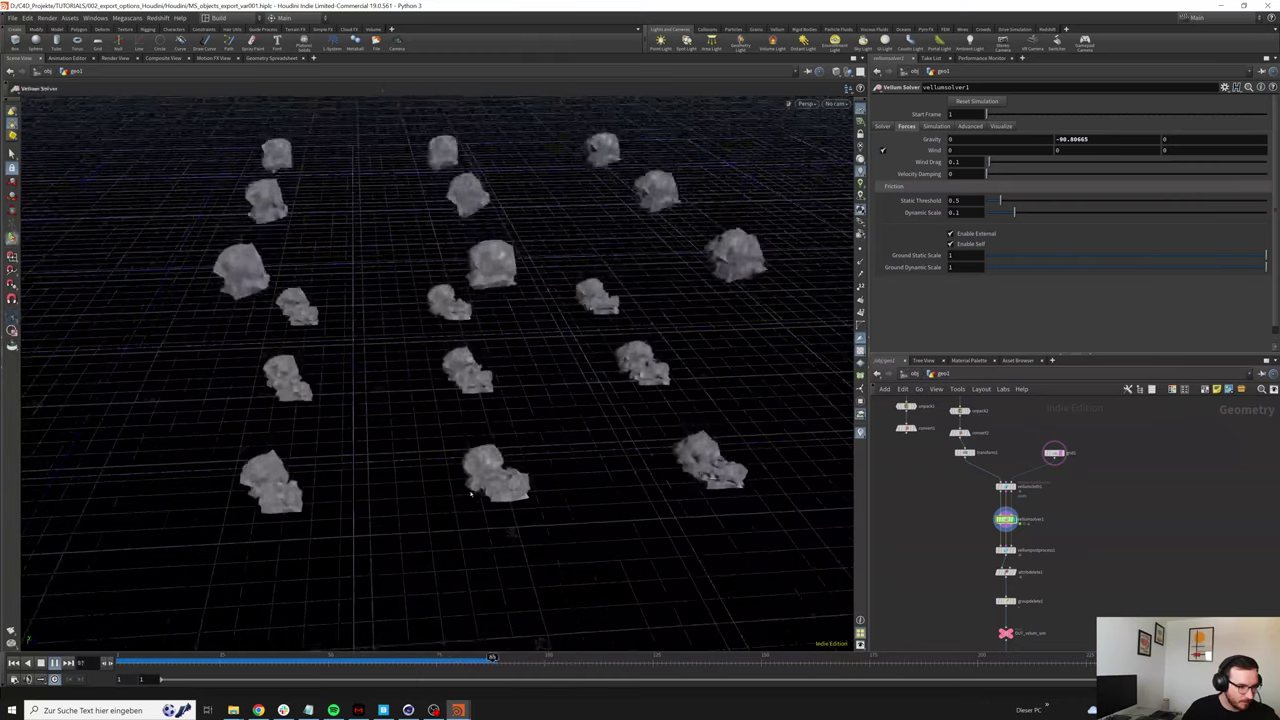
{"action": "right_click_drag", "start_coordinate": [520, 460], "coordinate": [482, 472]}
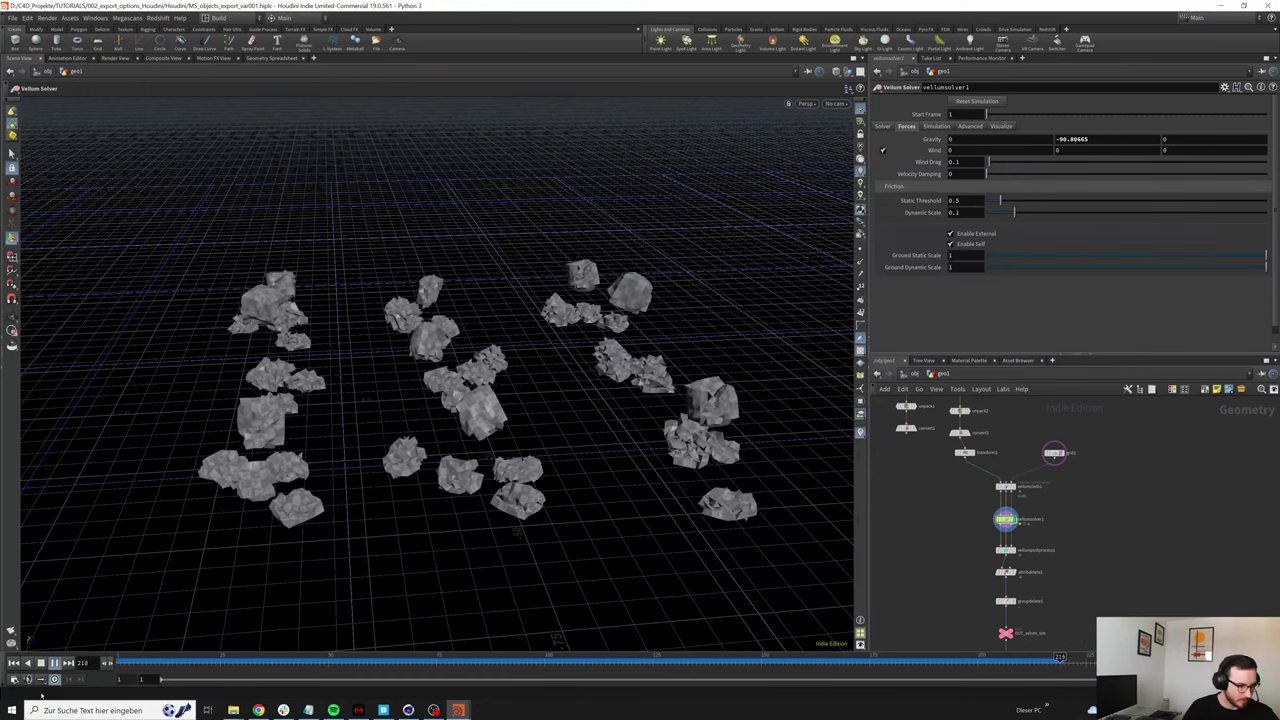
{"action": "scroll", "coordinate": [522, 483], "scroll_direction": "down", "scroll_amount": 2}
{"action": "middle_click_drag", "start_coordinate": [953, 553], "coordinate": [963, 533]}
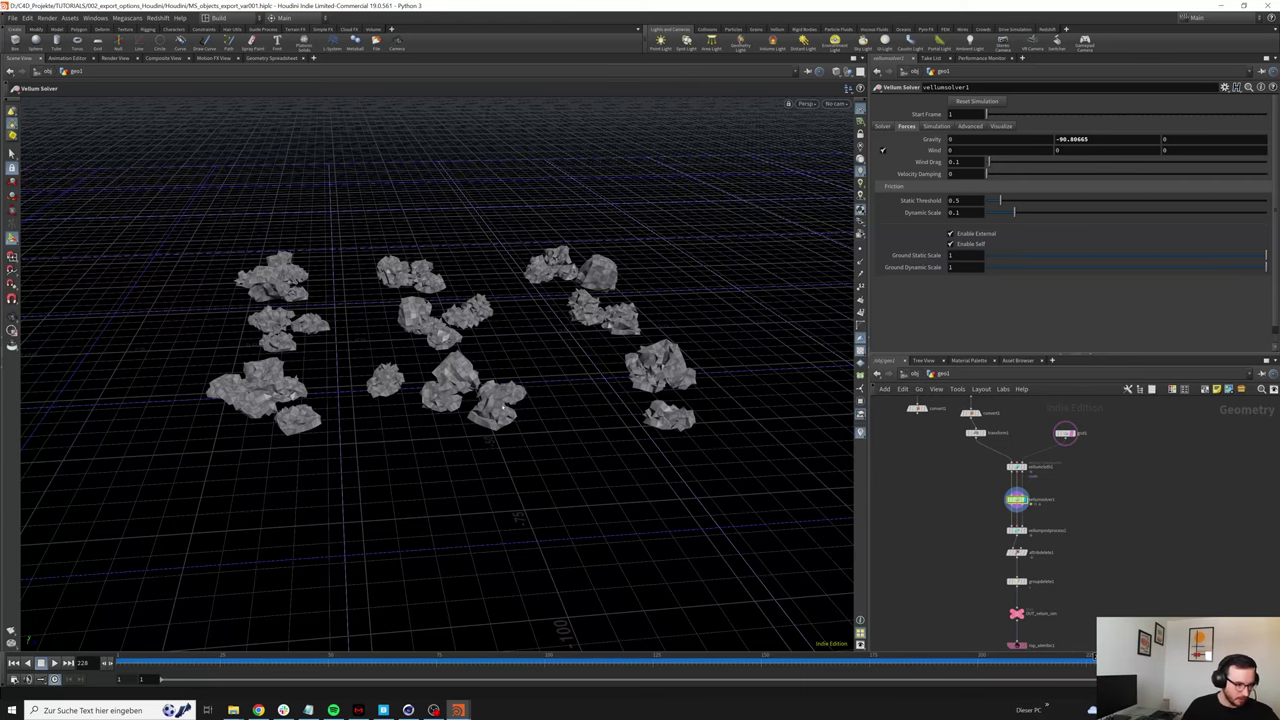
{"action": "left_click_drag", "start_coordinate": [430, 370], "coordinate": [437, 402], "text": "alt"}
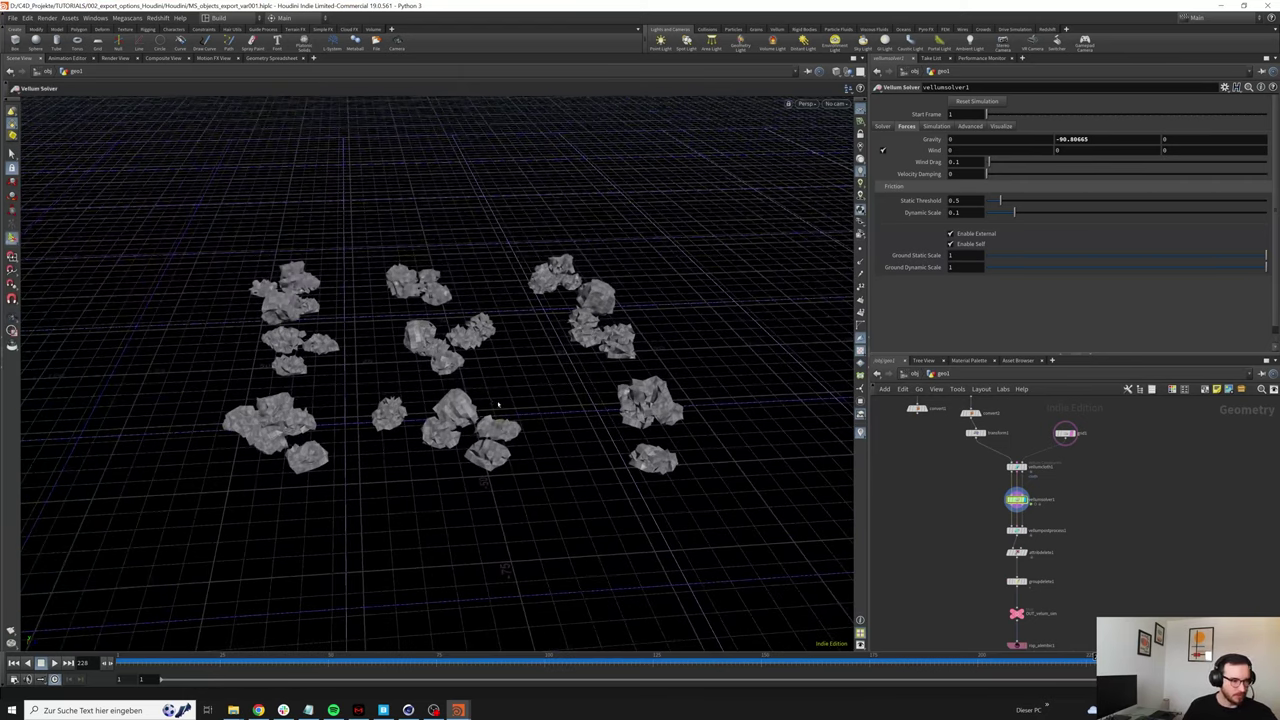
{"action": "middle_click_drag", "start_coordinate": [988, 583], "coordinate": [967, 527]}
- Enable Add Filename Attribute on the alembic2 cube import and rewind to frame 1
{"action": "left_click", "coordinate": [996, 589]}
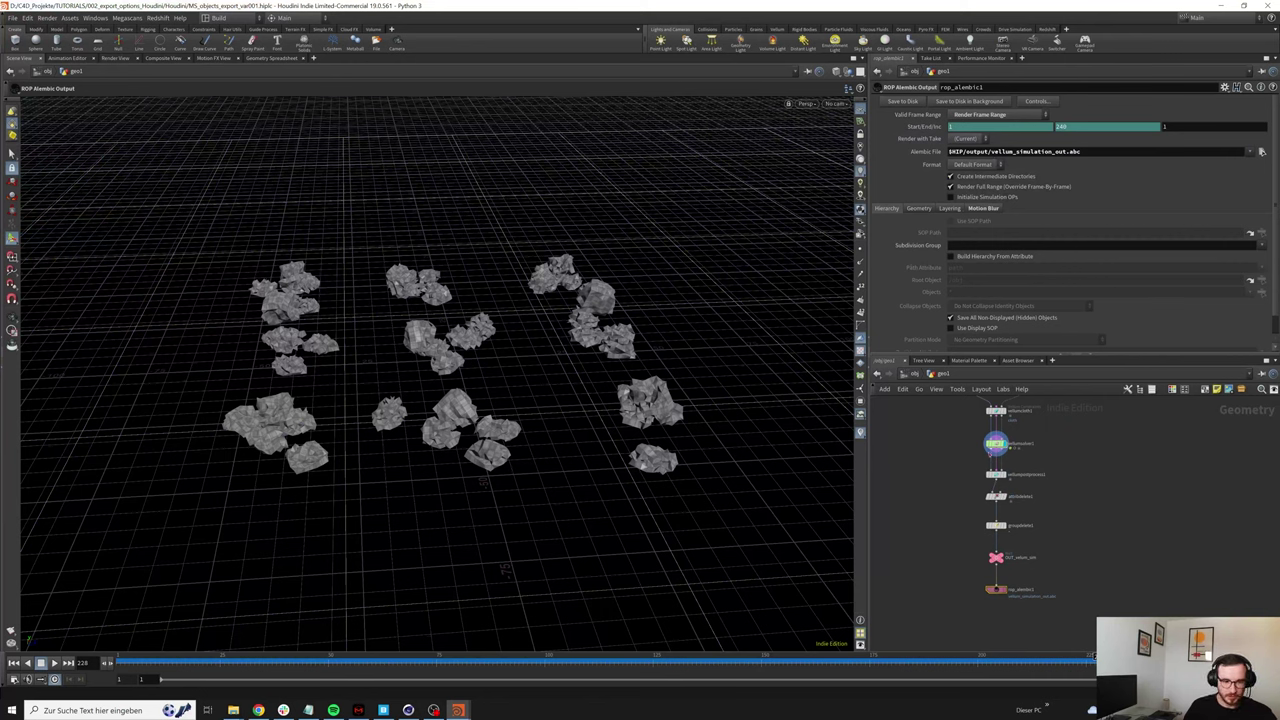
{"action": "middle_click_drag", "start_coordinate": [951, 459], "coordinate": [975, 573]}
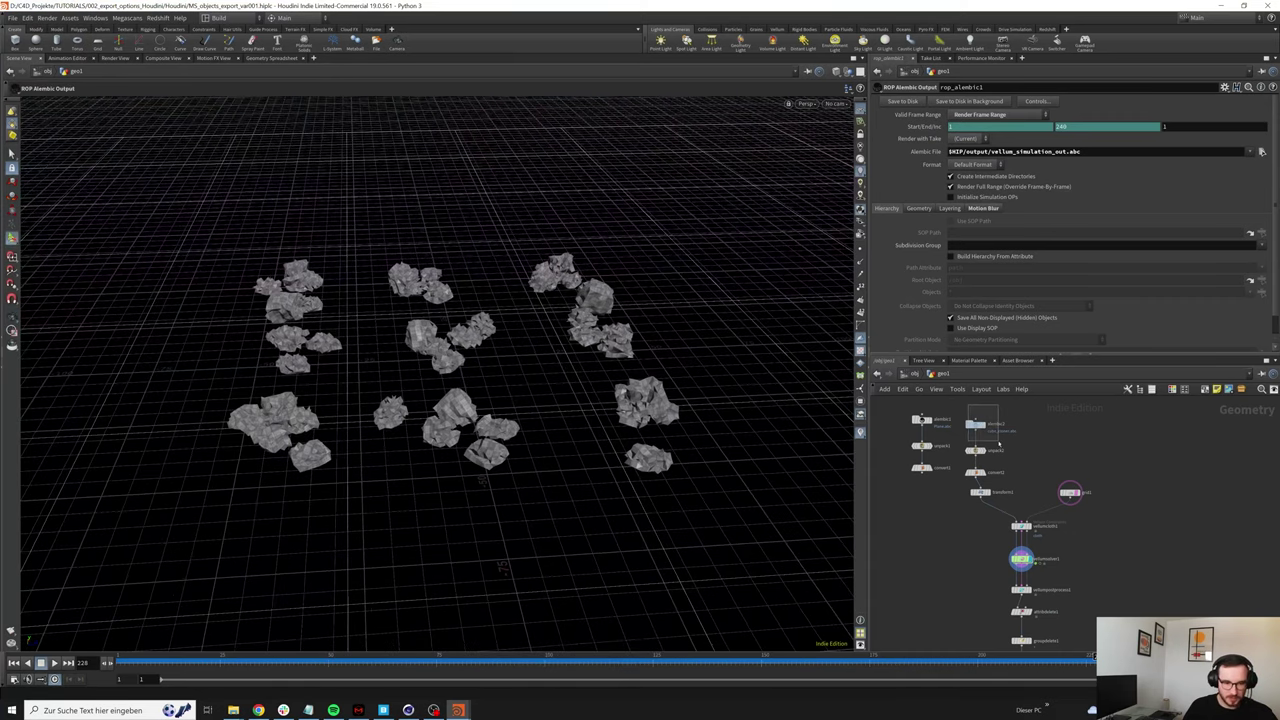
{"action": "left_click_drag", "start_coordinate": [1000, 441], "coordinate": [1001, 442]}
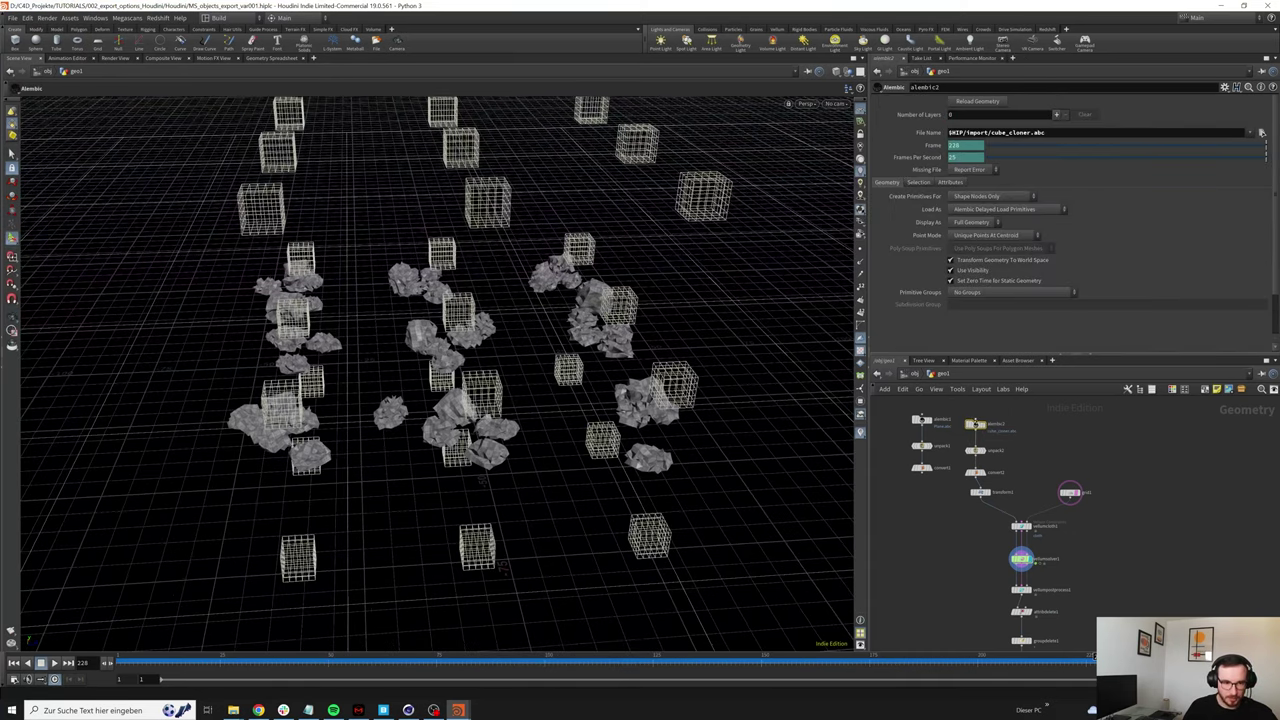
{"action": "left_click", "coordinate": [918, 182]}
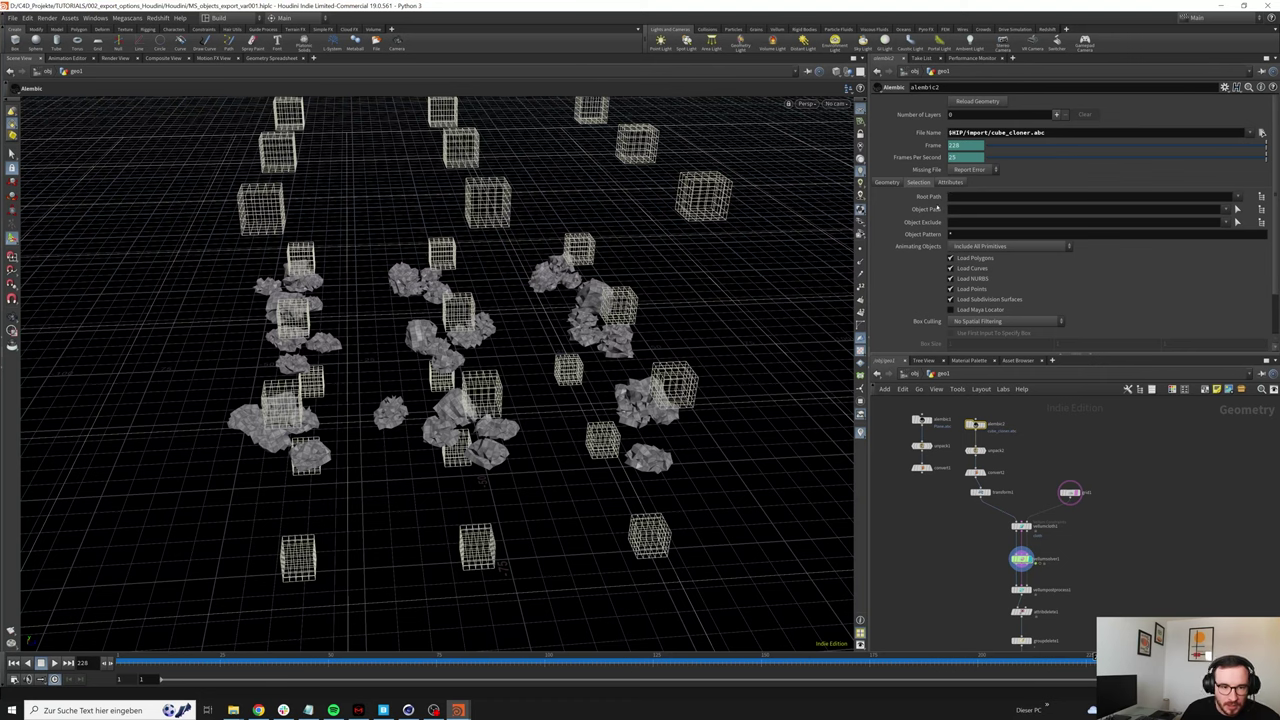
{"action": "left_click", "coordinate": [962, 183]}
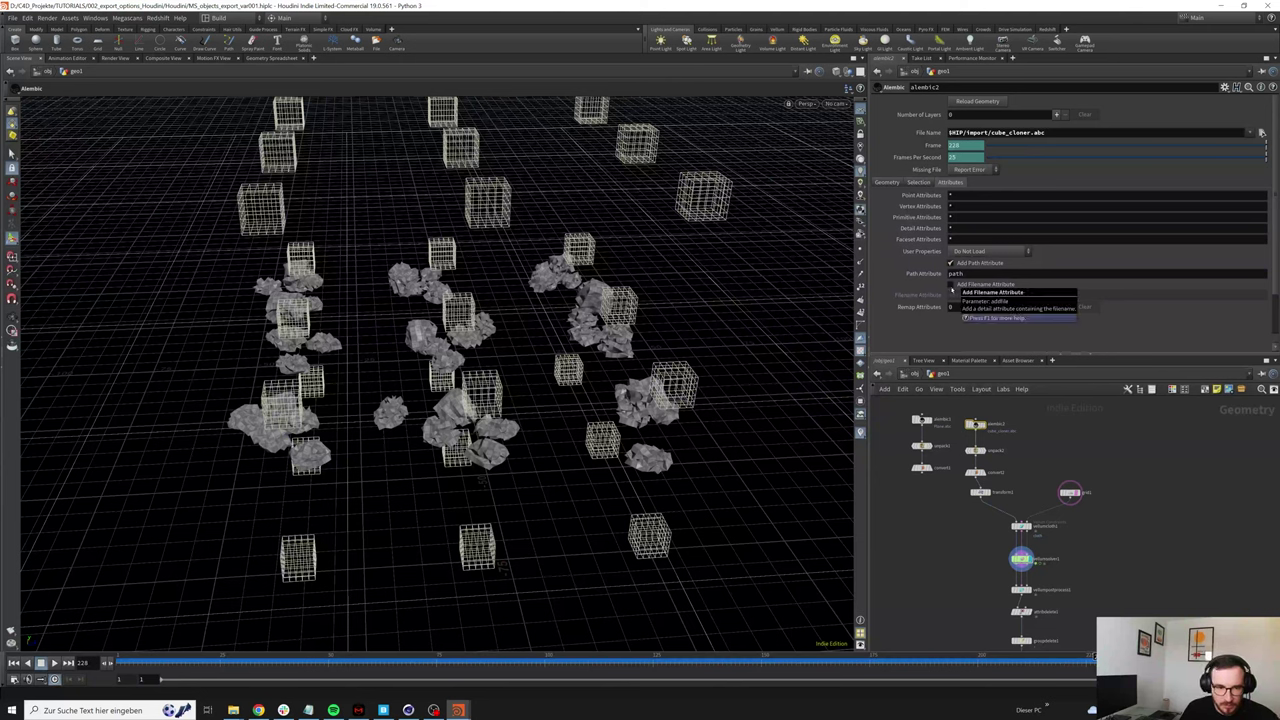
{"action": "left_click", "coordinate": [951, 285]}
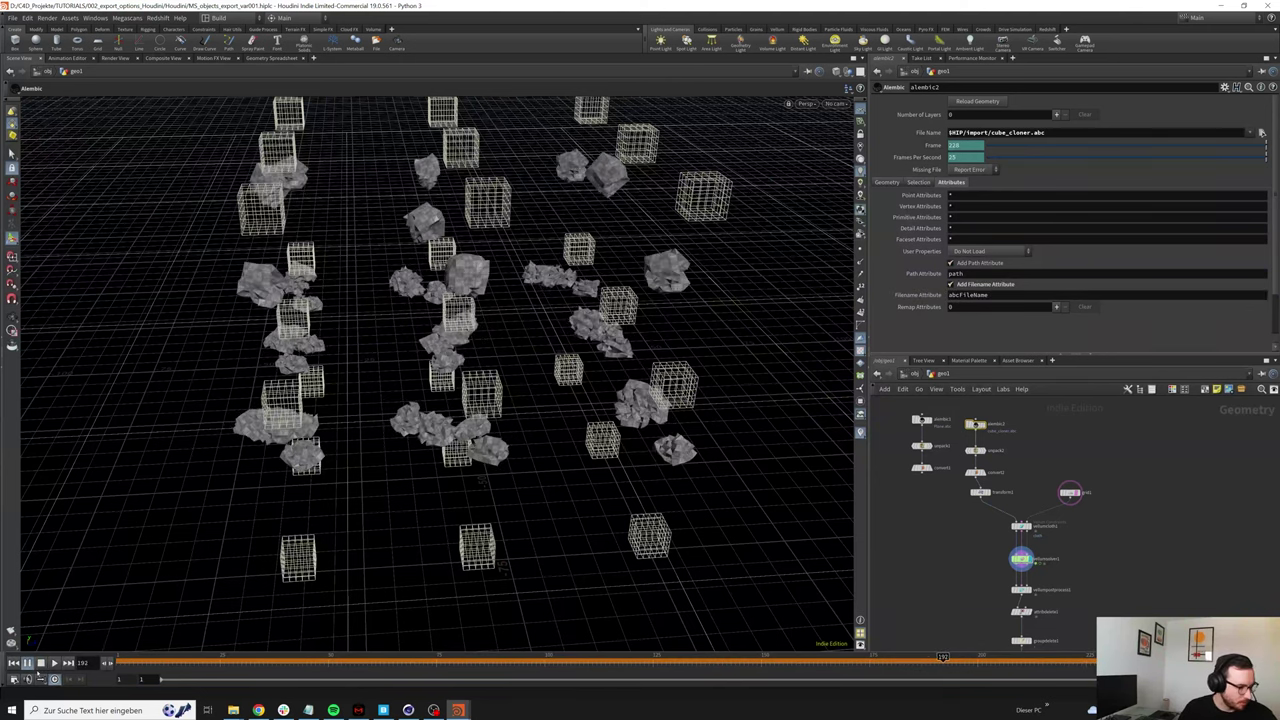
{"action": "key", "text": "ctrl+Up"}
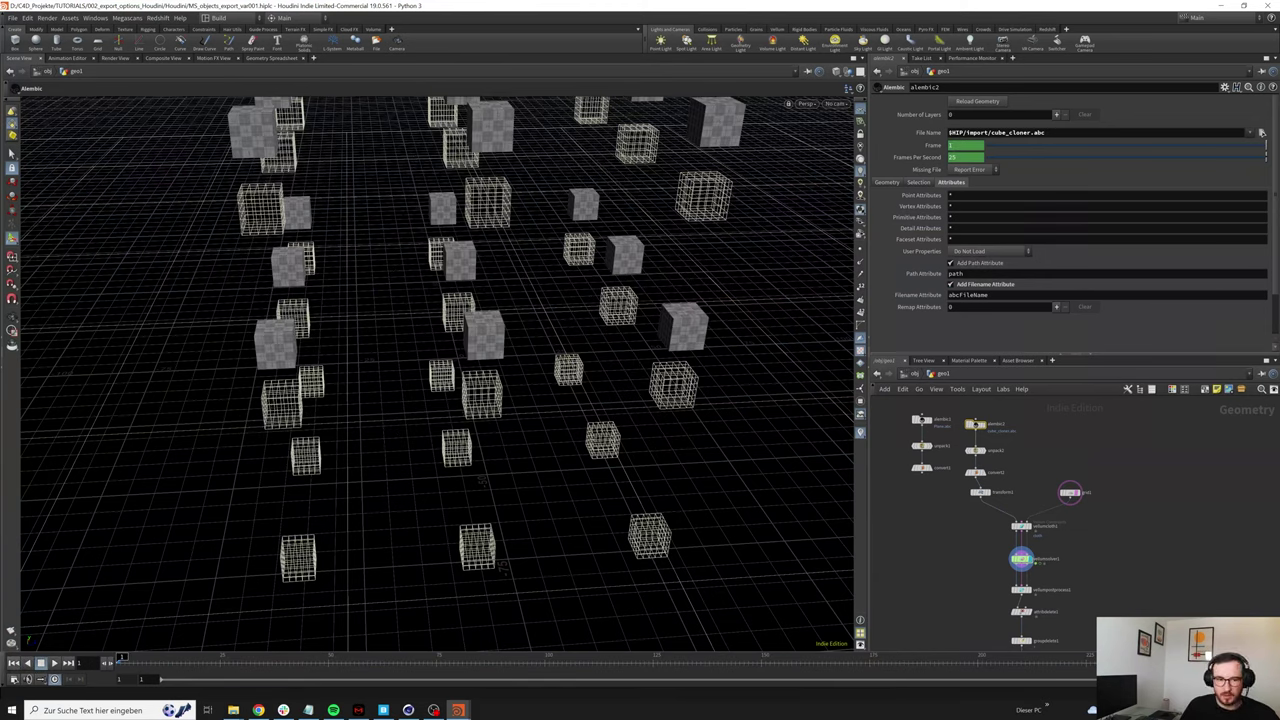
- Turn on Build Hierarchy From Attribute using path on rop_alembic1
{"action": "middle_click_drag", "start_coordinate": [1169, 583], "coordinate": [1137, 499]}
{"action": "left_click", "coordinate": [989, 620]}
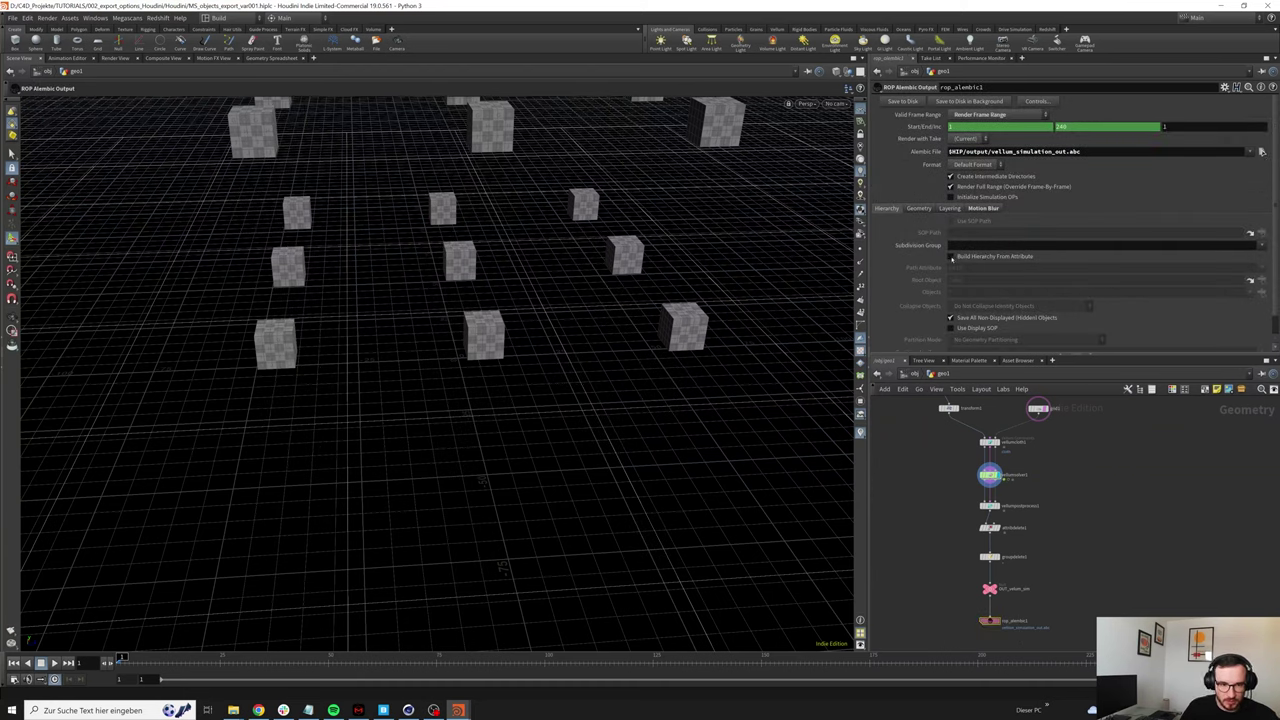
{"action": "left_click", "coordinate": [951, 257]}
{"action": "middle_click_drag", "start_coordinate": [1030, 568], "coordinate": [1040, 623]}
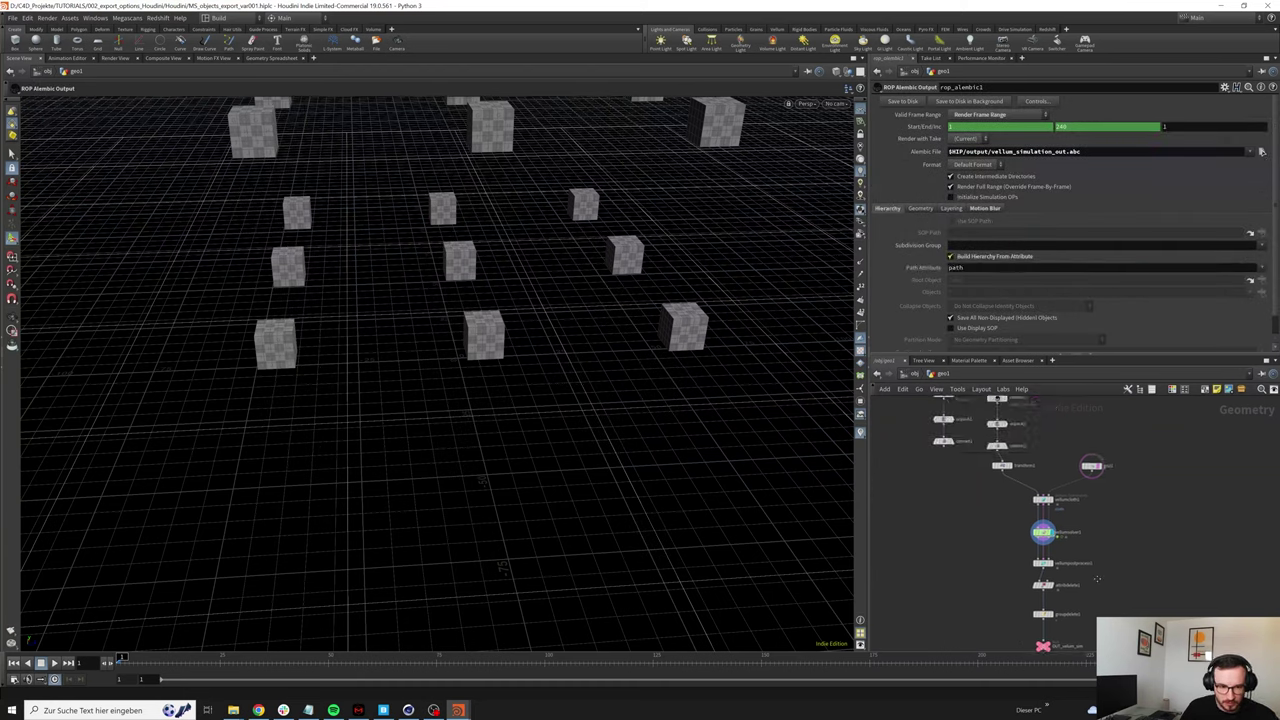
{"action": "middle_click_drag", "start_coordinate": [972, 464], "coordinate": [1014, 504]}
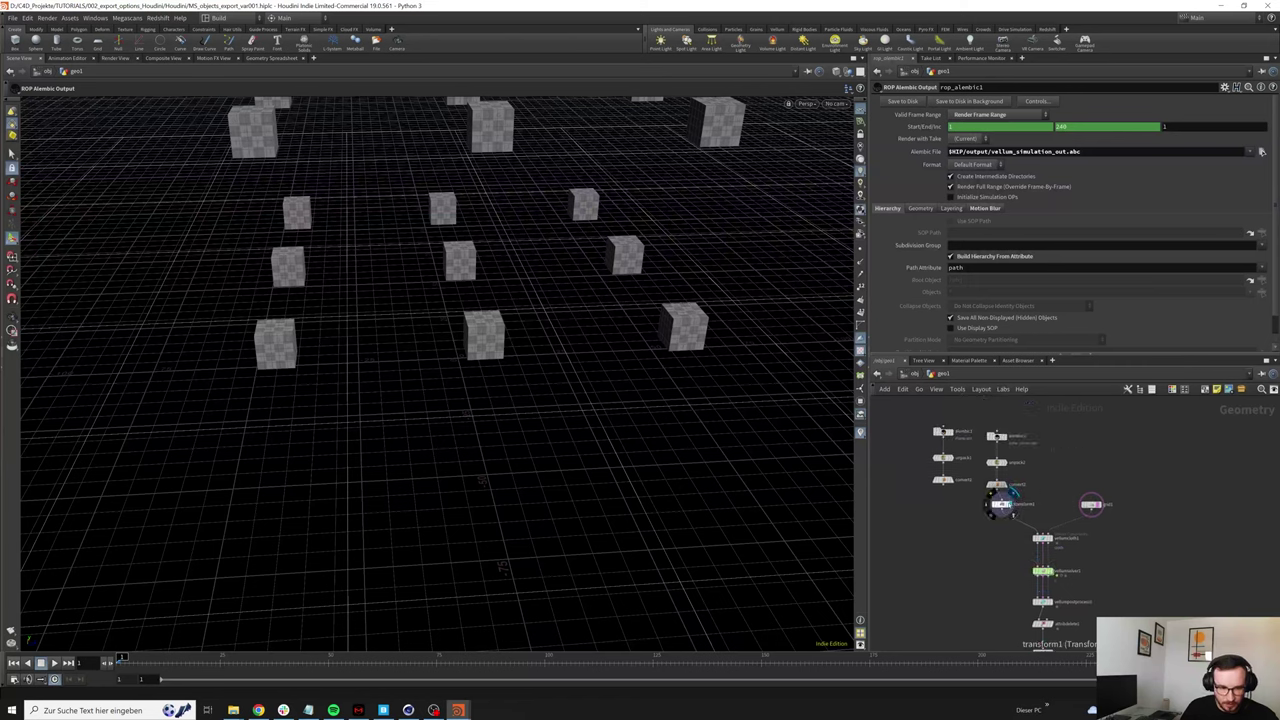
- Inspect transform1's geometry info and review alembic2's Selection and Geometry settings unchanged
{"action": "middle_click", "coordinate": [1000, 504]}
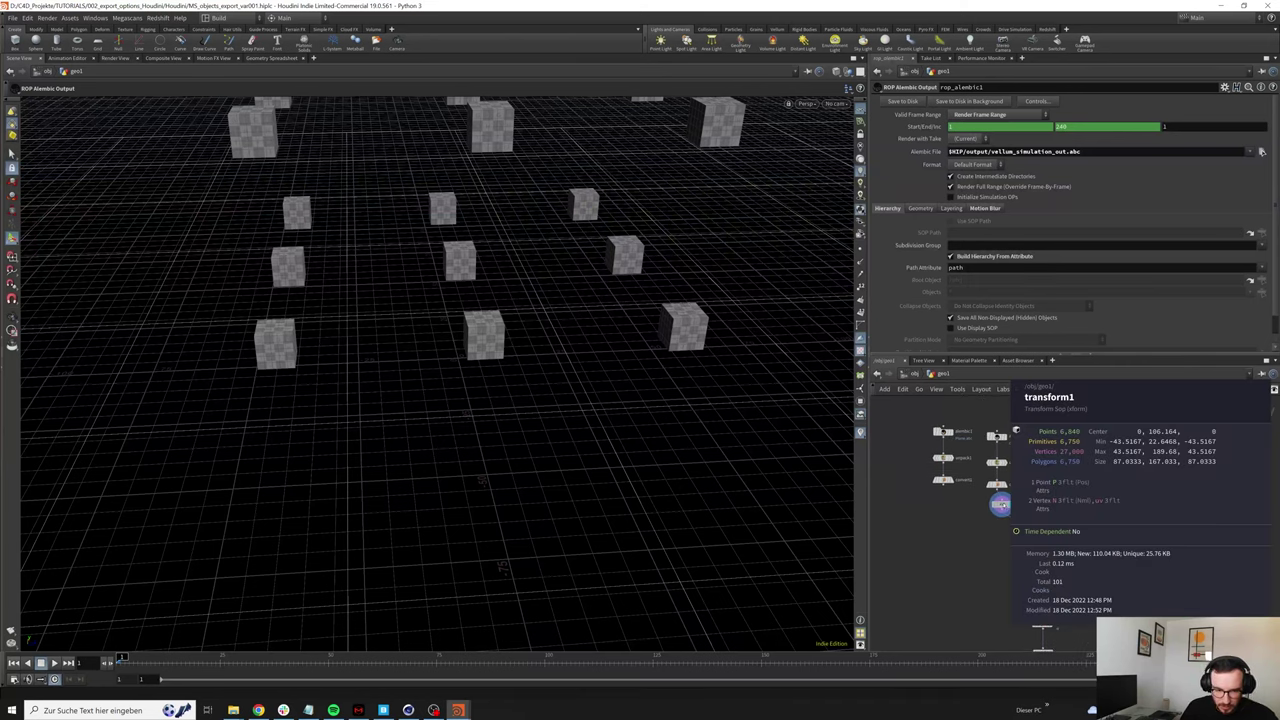
{"action": "left_click", "coordinate": [999, 437]}
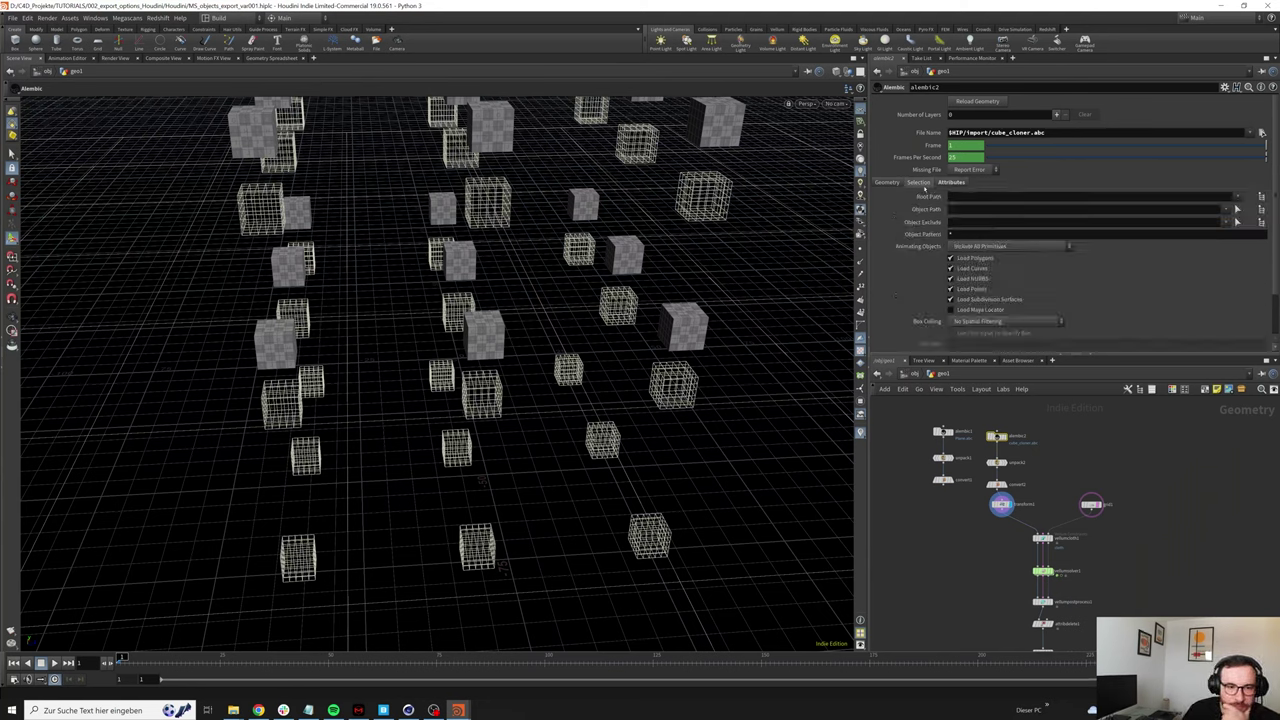
{"action": "left_click", "coordinate": [918, 182]}
{"action": "scroll", "coordinate": [1000, 250], "scroll_direction": "down", "scroll_amount": 2}
{"action": "scroll", "coordinate": [1068, 295], "scroll_direction": "up", "scroll_amount": 2}
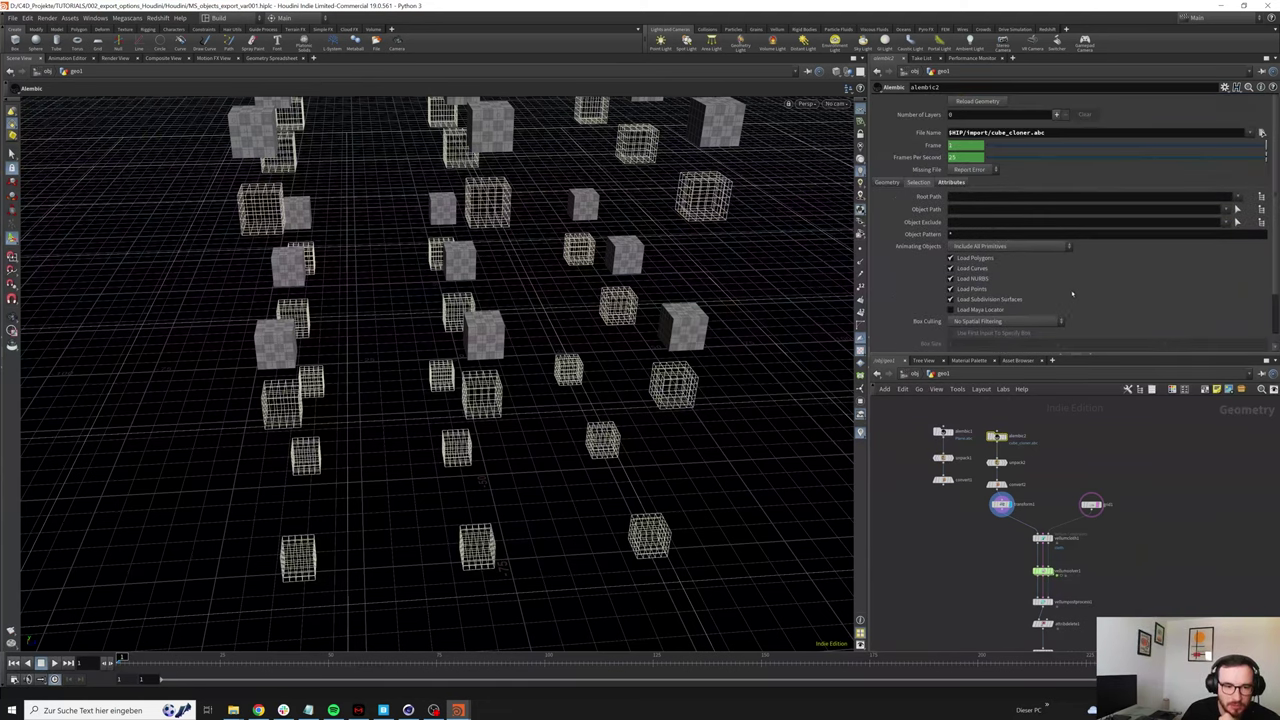
{"action": "left_click", "coordinate": [896, 182]}
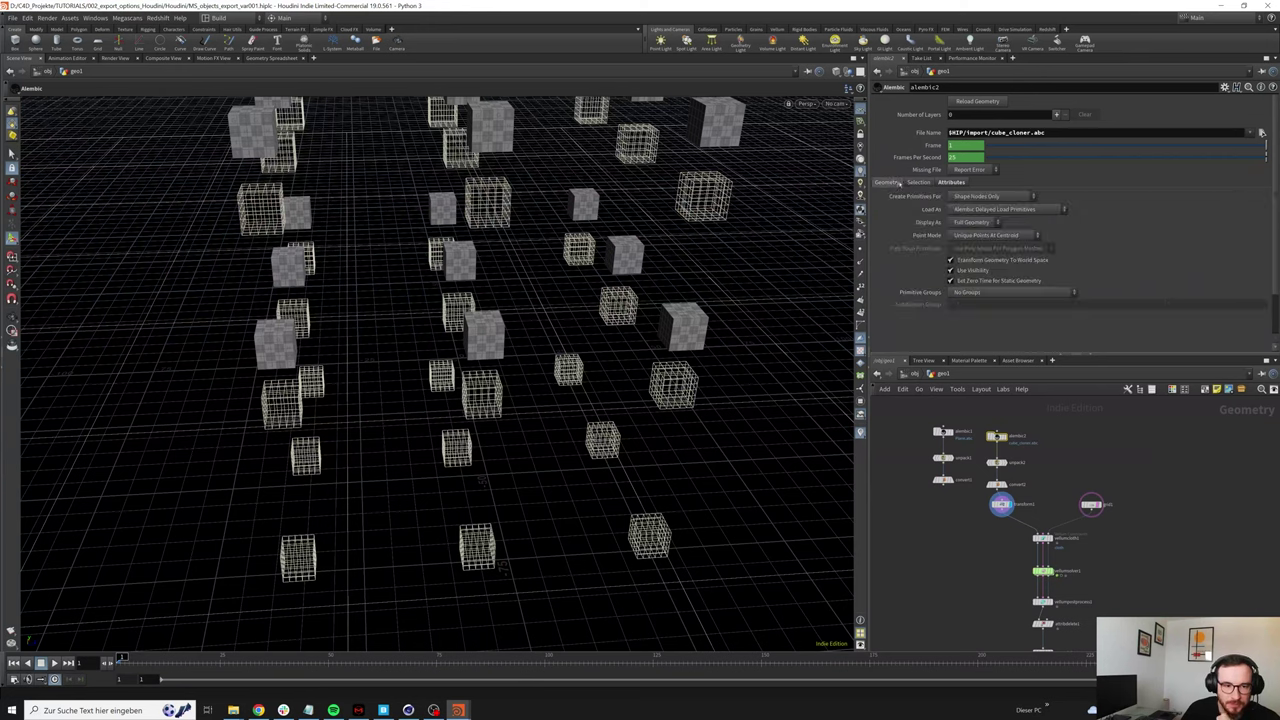
{"action": "left_click", "coordinate": [1016, 291]}
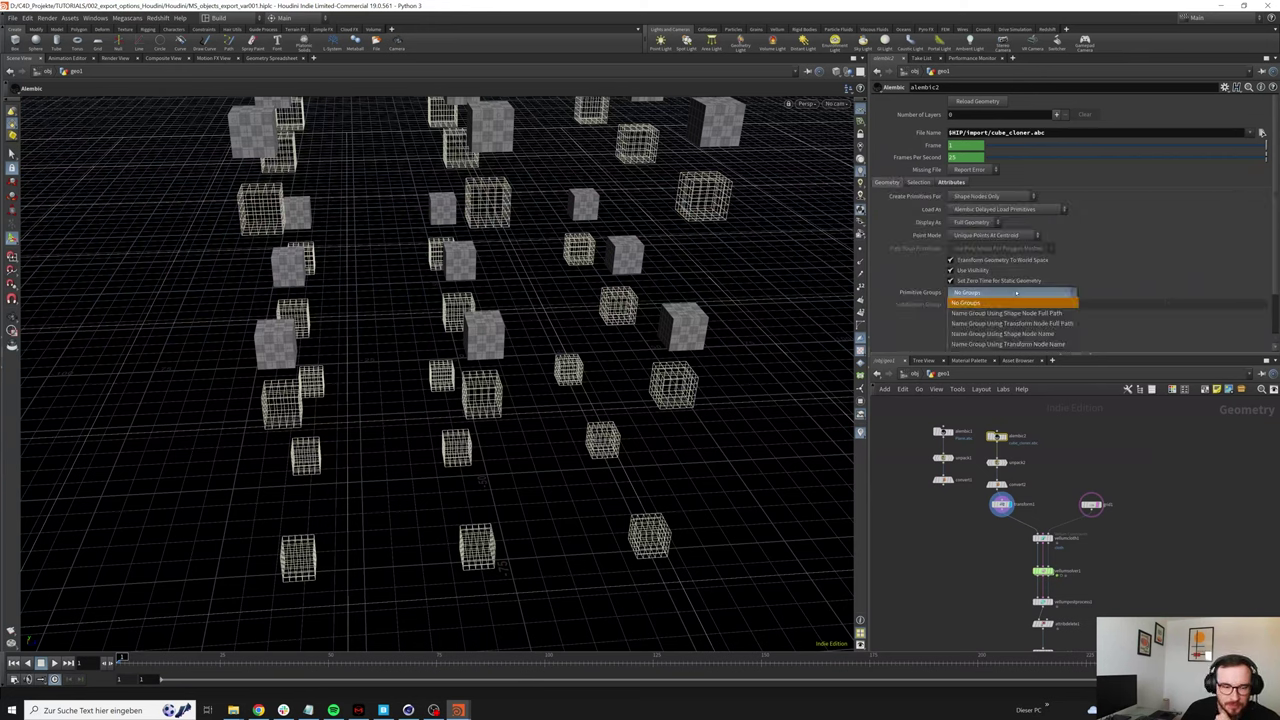
{"action": "left_click", "coordinate": [1022, 292]}
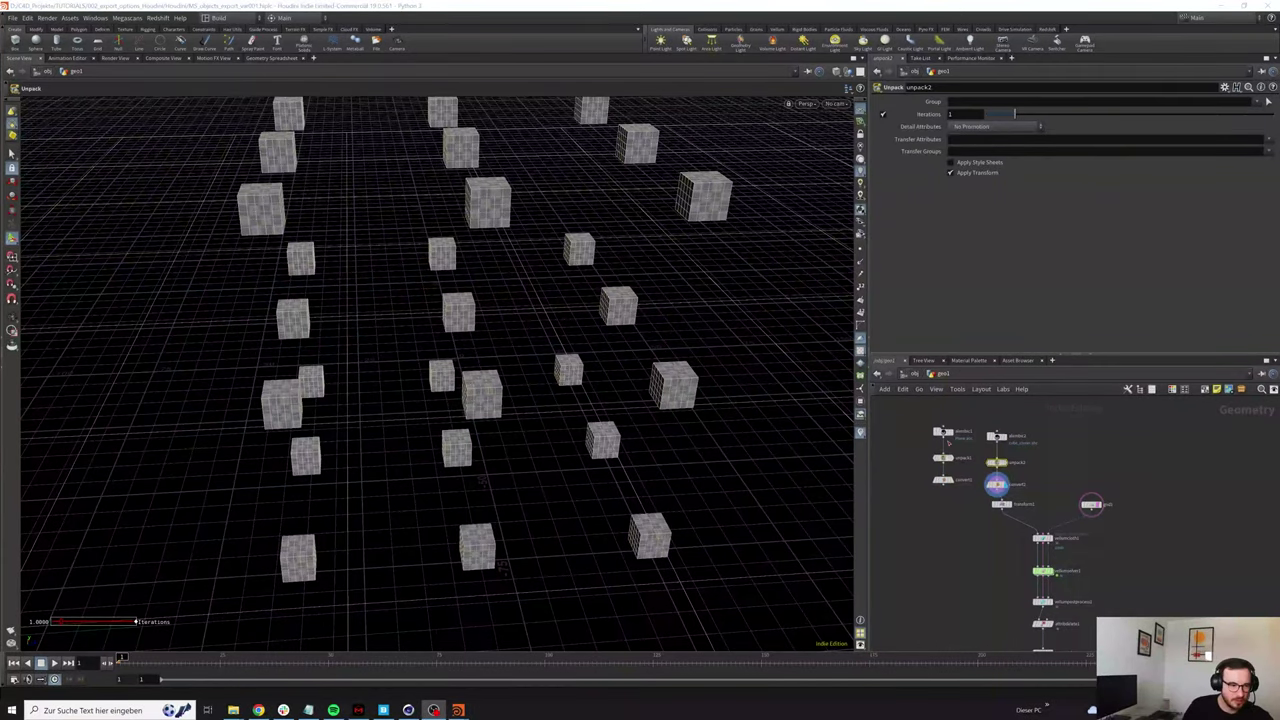
- Set unpack2 to promote detail attributes to primitives and transfer the path attribute
{"action": "left_click", "coordinate": [1007, 127]}
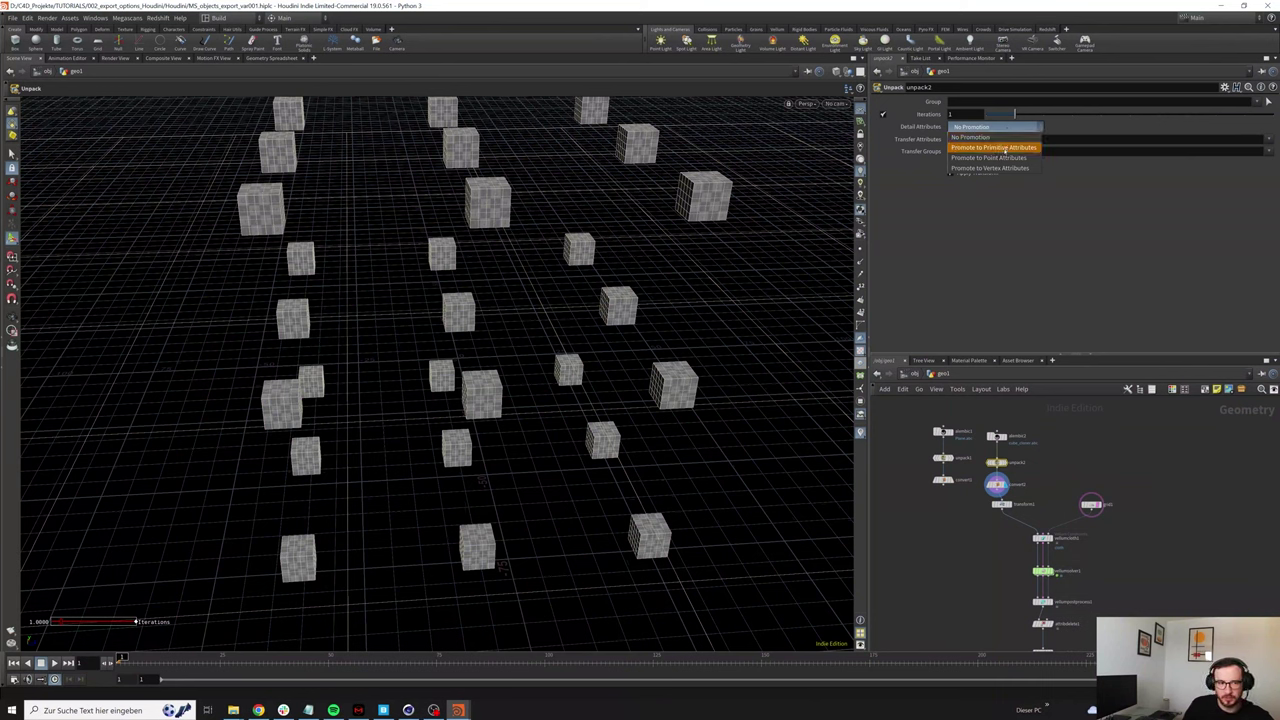
{"action": "left_click", "coordinate": [1005, 148]}
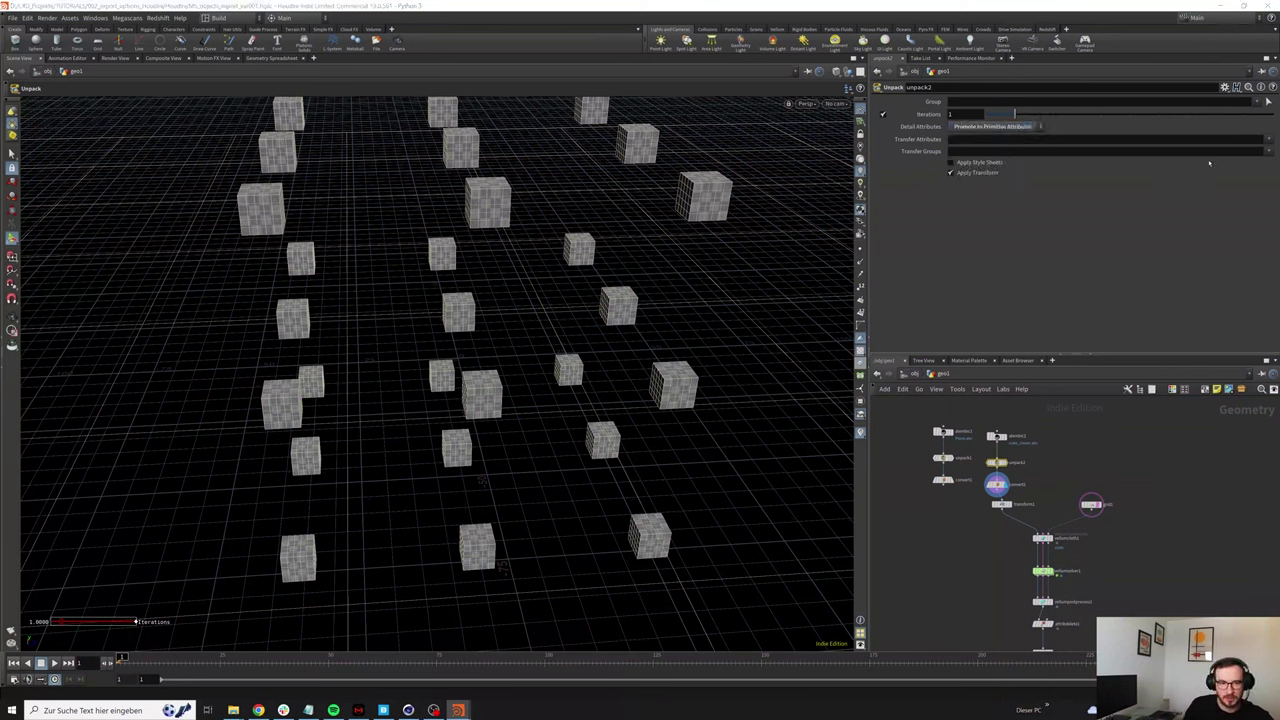
{"action": "left_click", "coordinate": [1264, 148]}
{"action": "left_click", "coordinate": [1084, 180]}
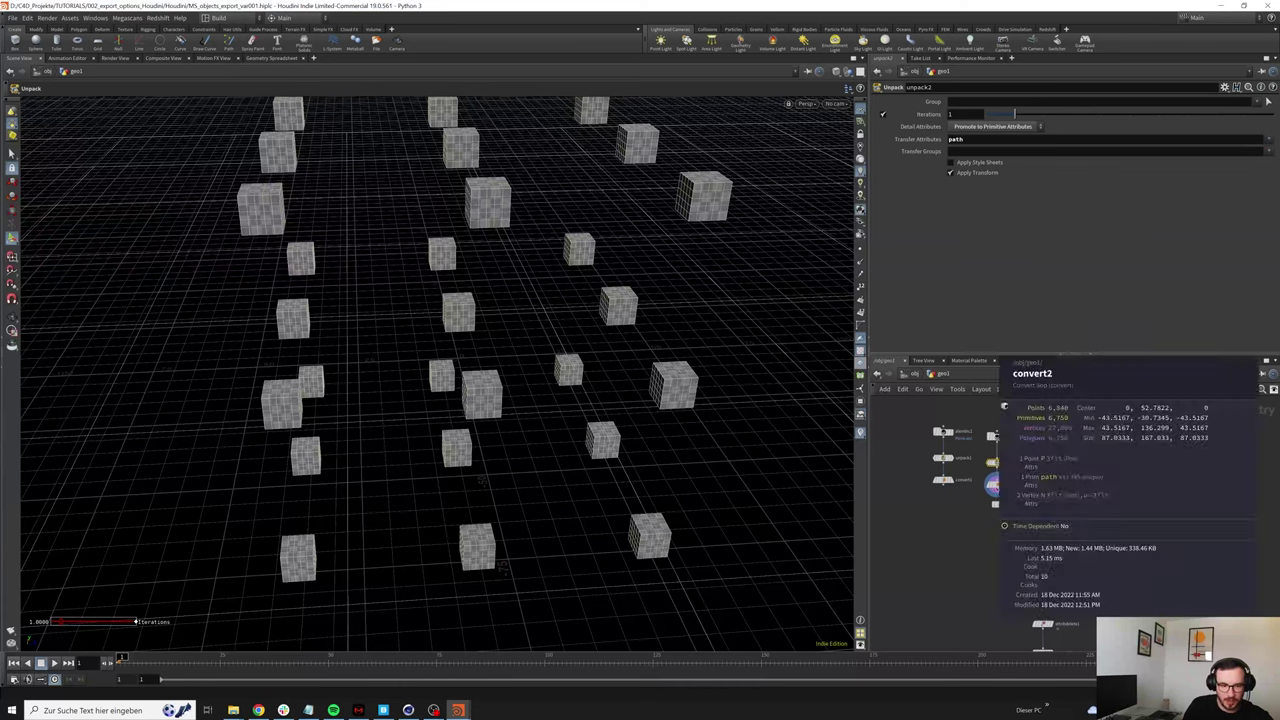
- Confirm convert2's 6,750 polygons carry path, then display transform1's raised cubes
{"action": "middle_click", "coordinate": [996, 484]}
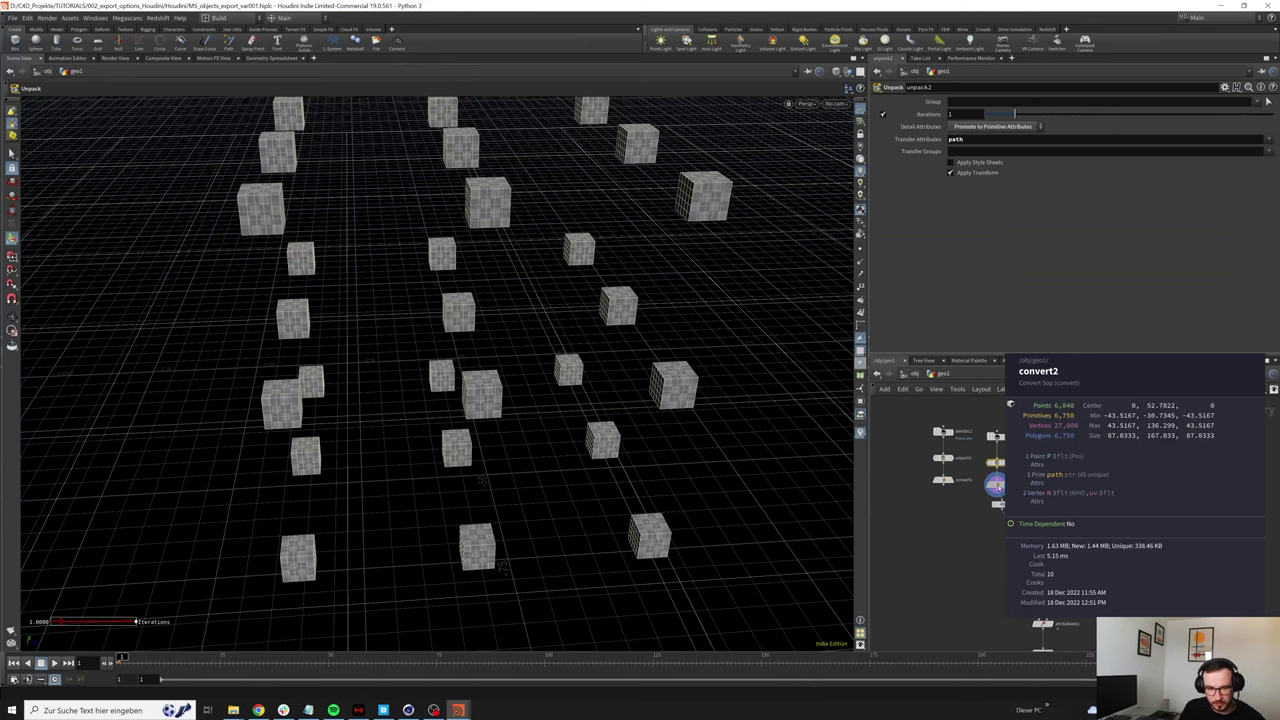
{"action": "middle_click", "coordinate": [998, 486]}
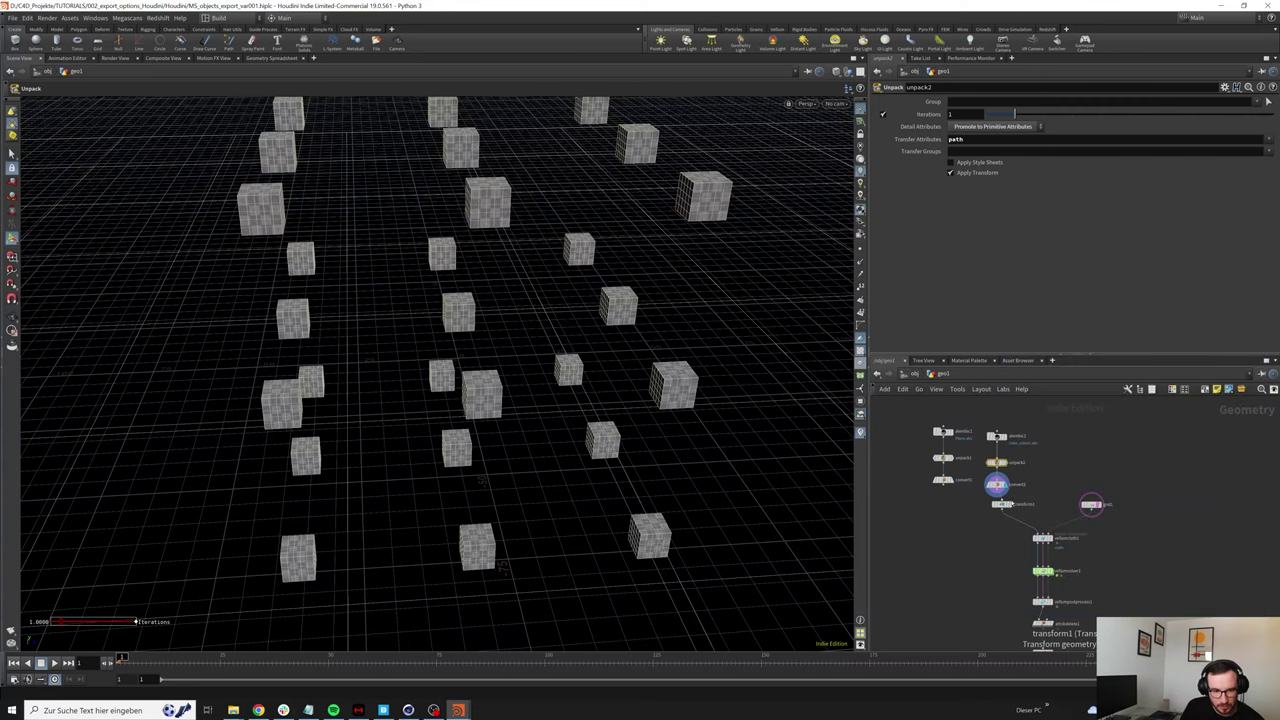
{"action": "left_click", "coordinate": [1001, 503]}
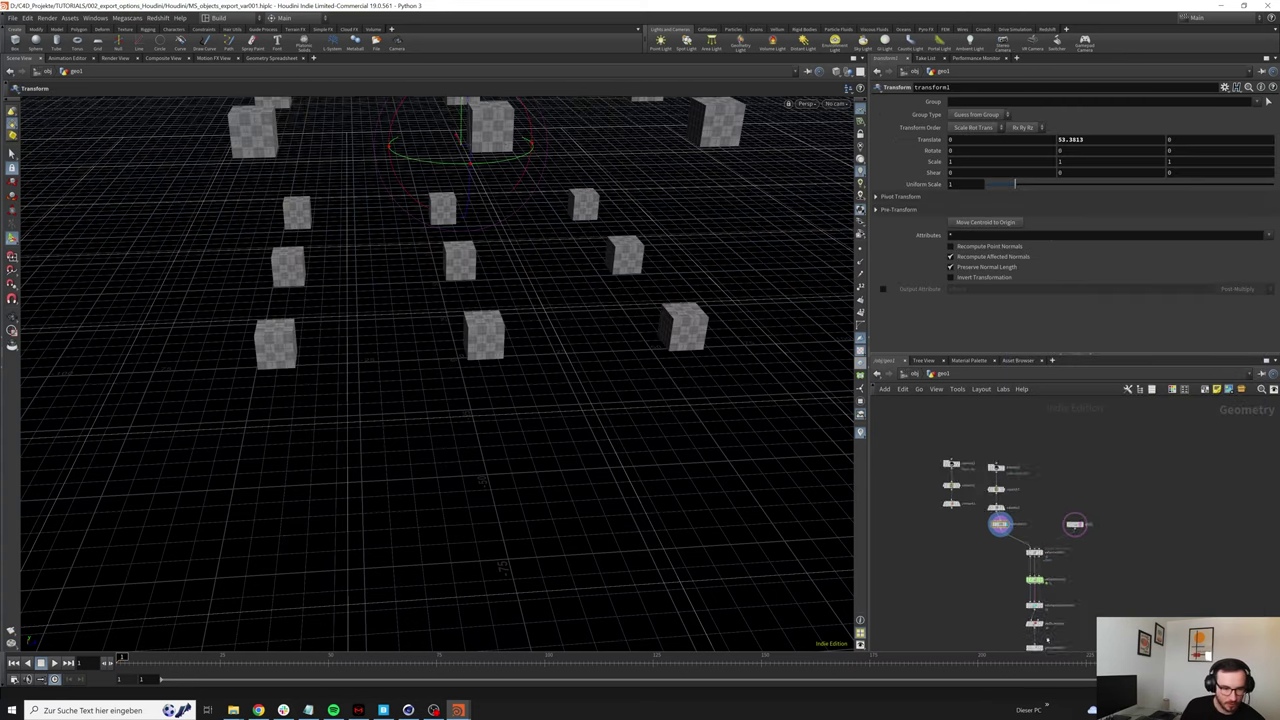
- Enable the full bounding box tree option on the rop_alembic1 export node
{"action": "key", "text": "h"}
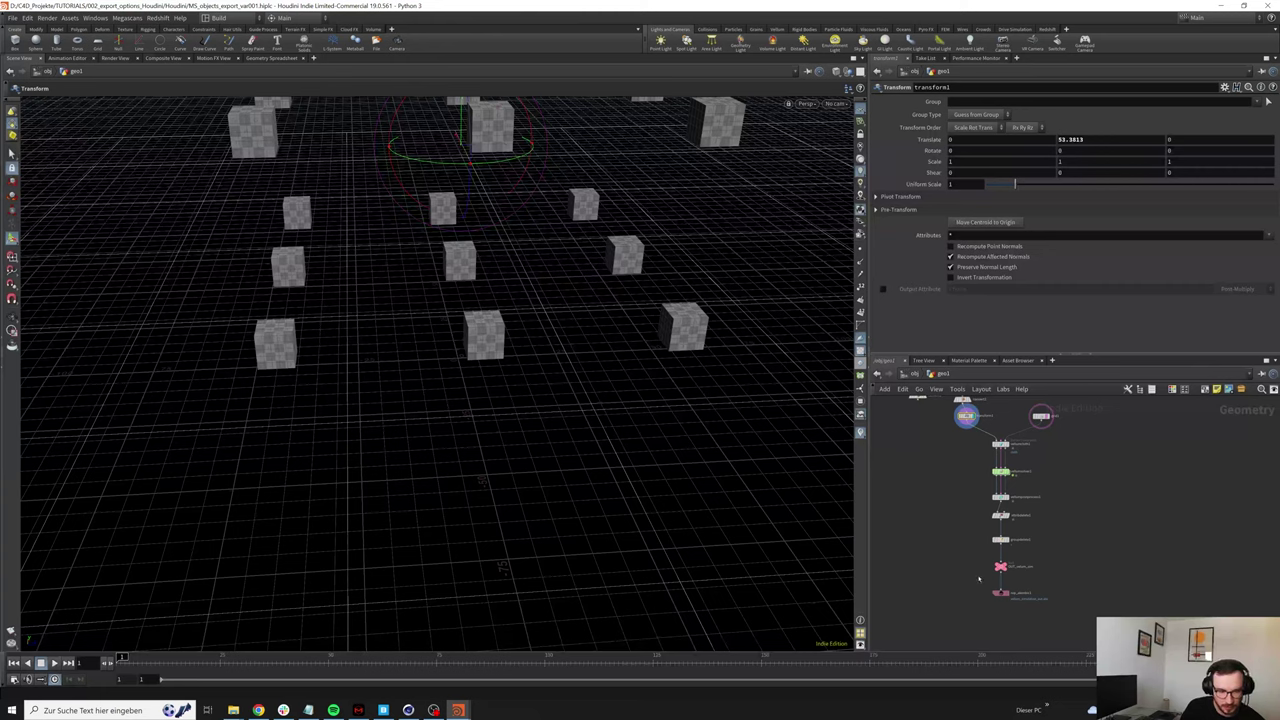
{"action": "left_click", "coordinate": [1000, 592]}
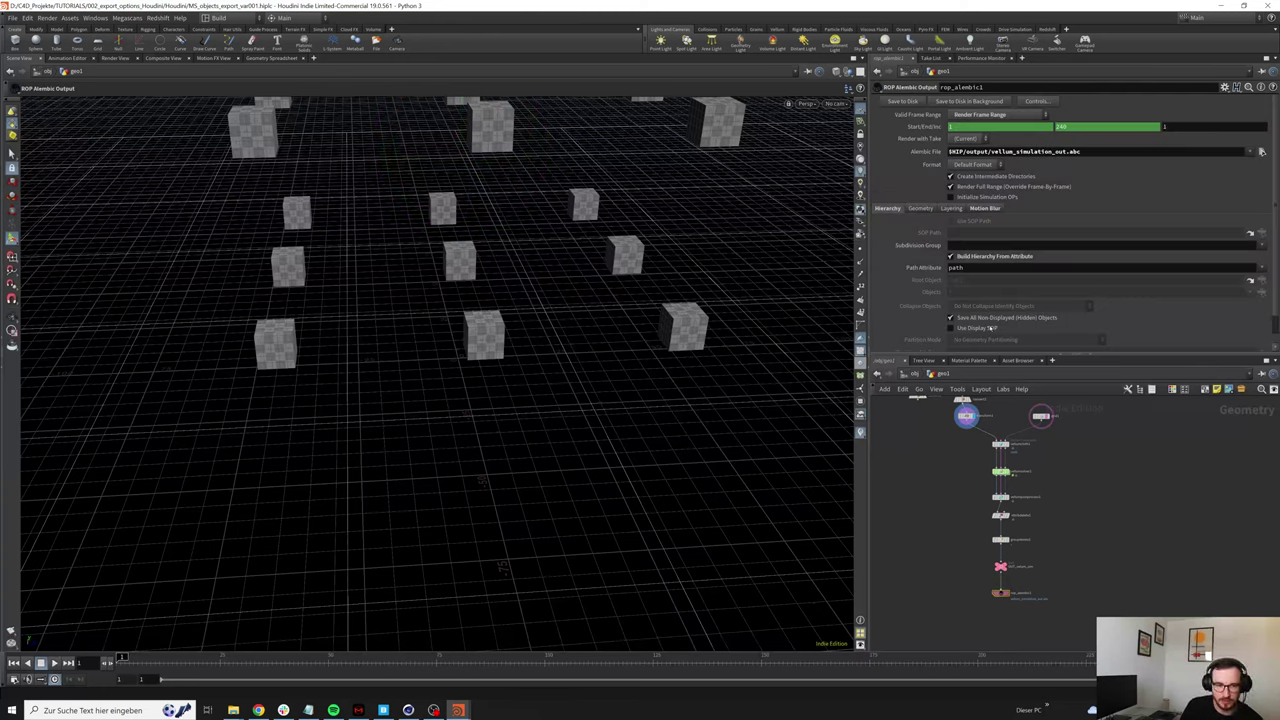
{"action": "scroll", "coordinate": [958, 327], "scroll_direction": "down", "scroll_amount": 1}
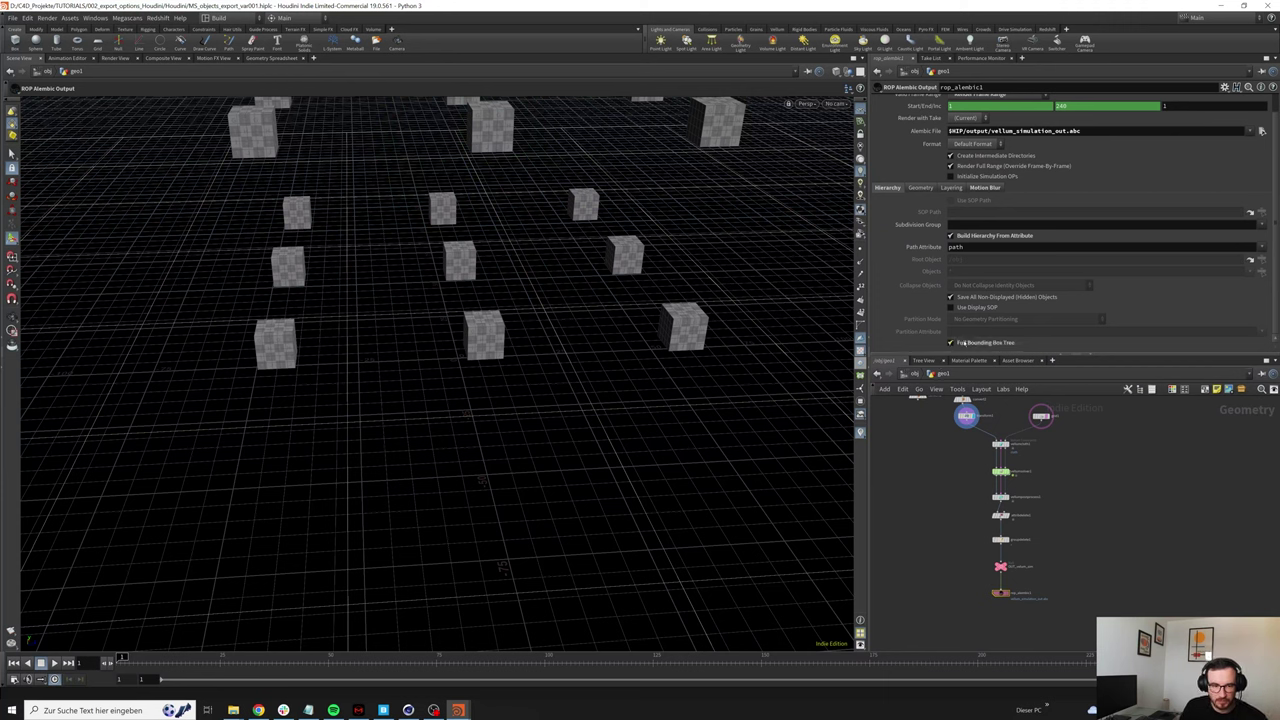
{"action": "left_click", "coordinate": [975, 343]}
- Set the export path to output/vellum_cloner_objects.abc and start Save to Disk
{"action": "middle_click_drag", "start_coordinate": [1020, 500], "coordinate": [1013, 486]}
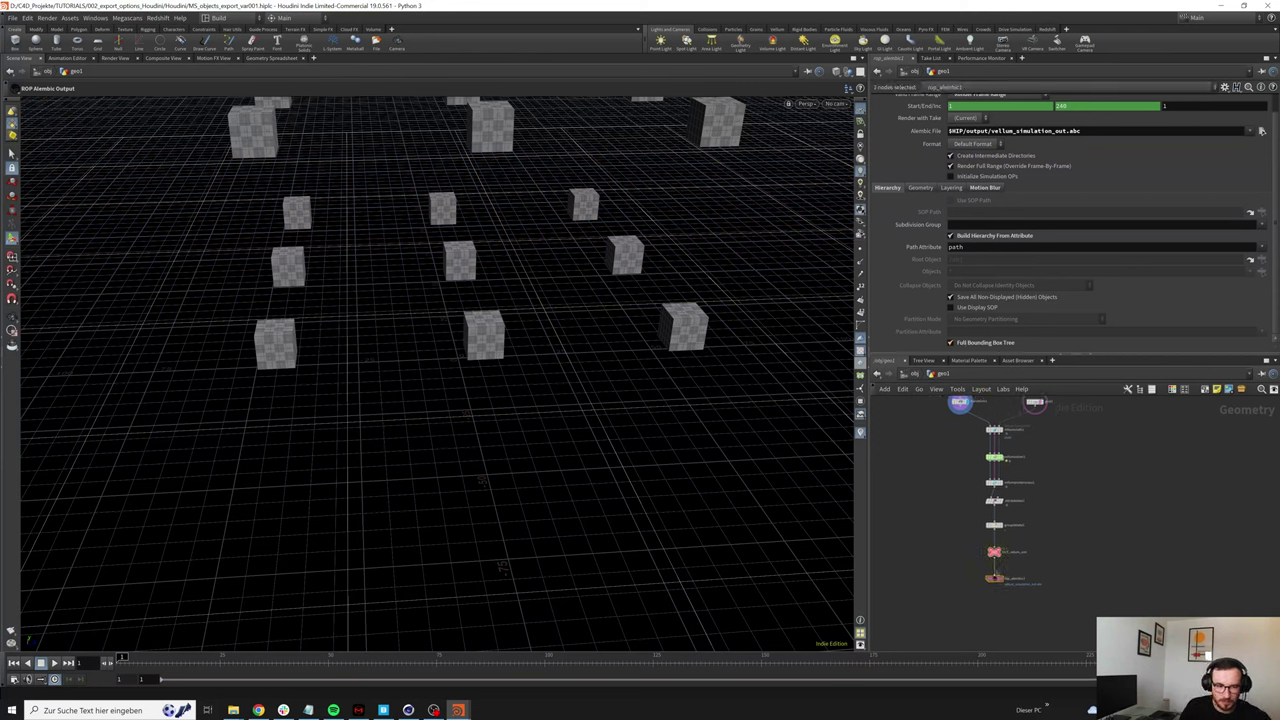
{"action": "left_click_drag", "start_coordinate": [985, 569], "coordinate": [1031, 598]}
{"action": "left_click", "coordinate": [1251, 131]}
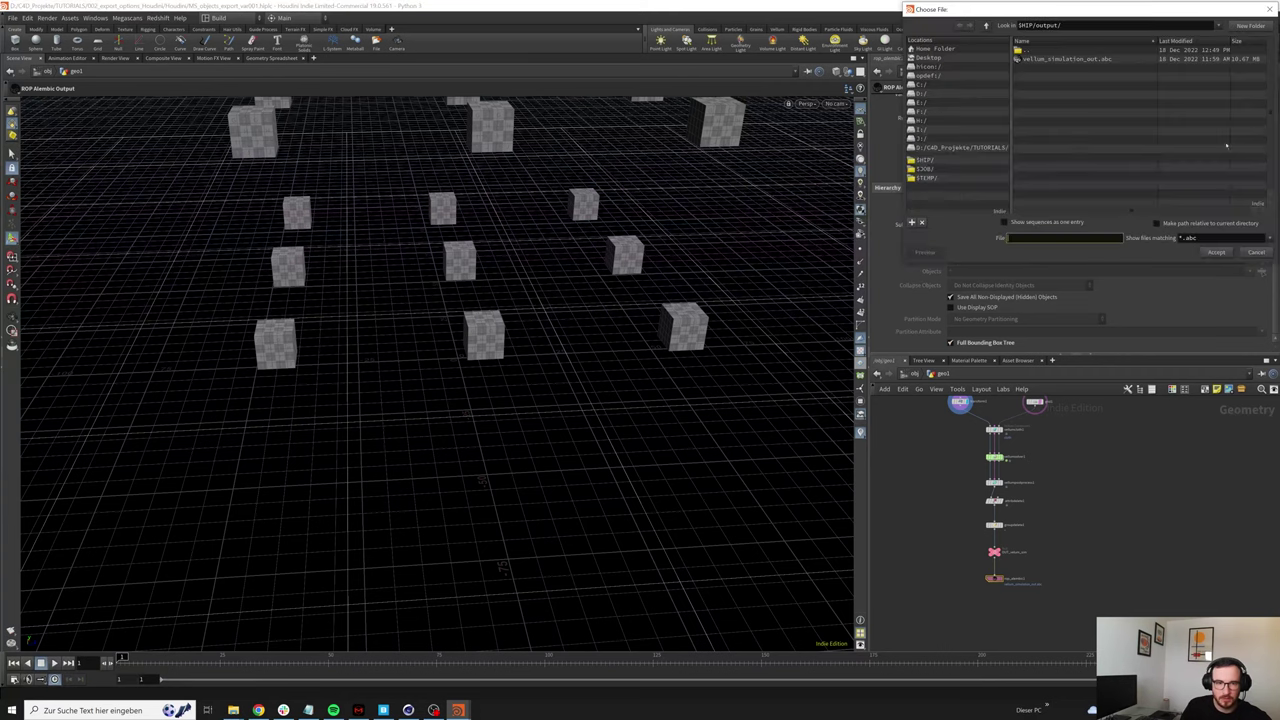
{"action": "left_click", "coordinate": [1045, 237]}
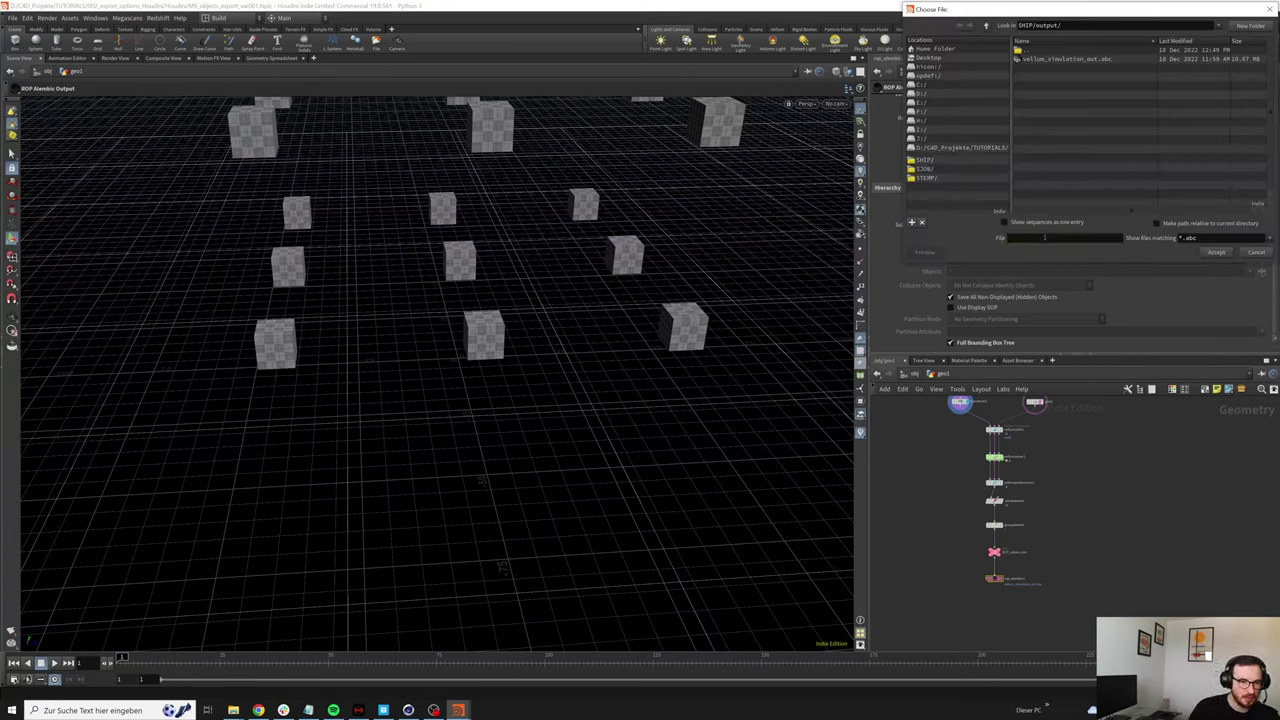
{"action": "type", "text": "cts.a"}
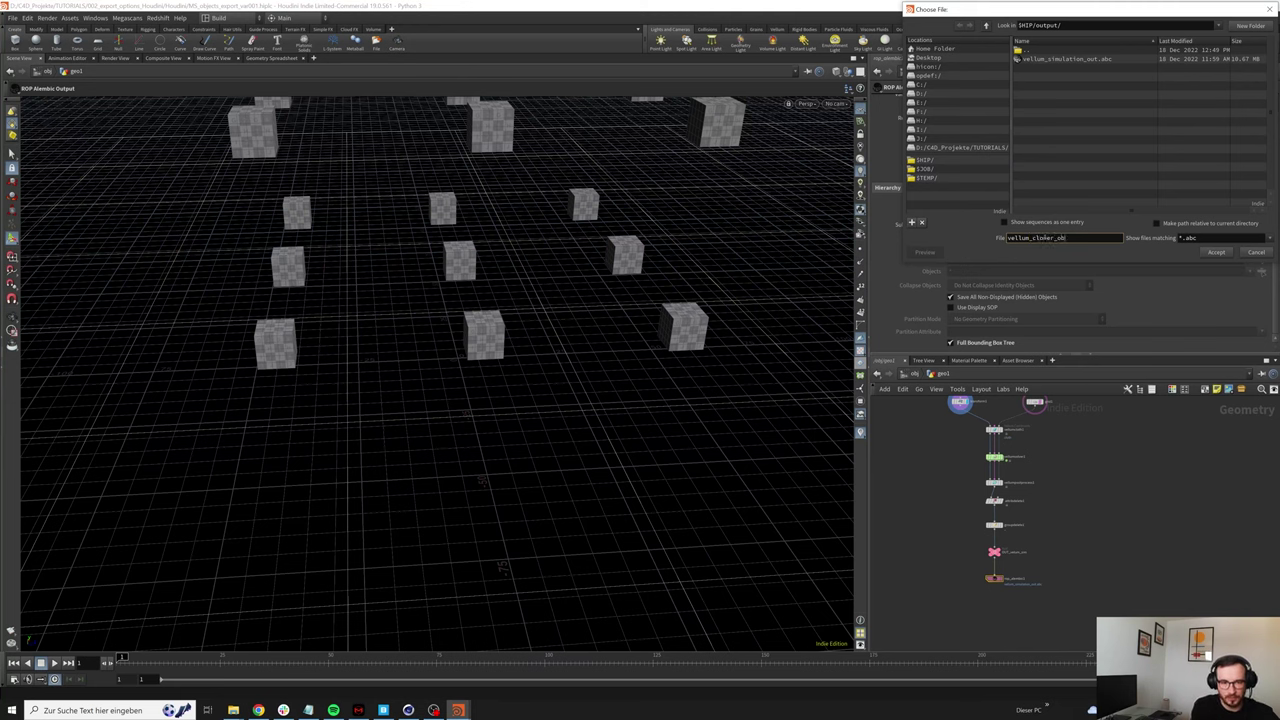
{"action": "type", "text": "bc"}
{"action": "key", "text": "Return"}
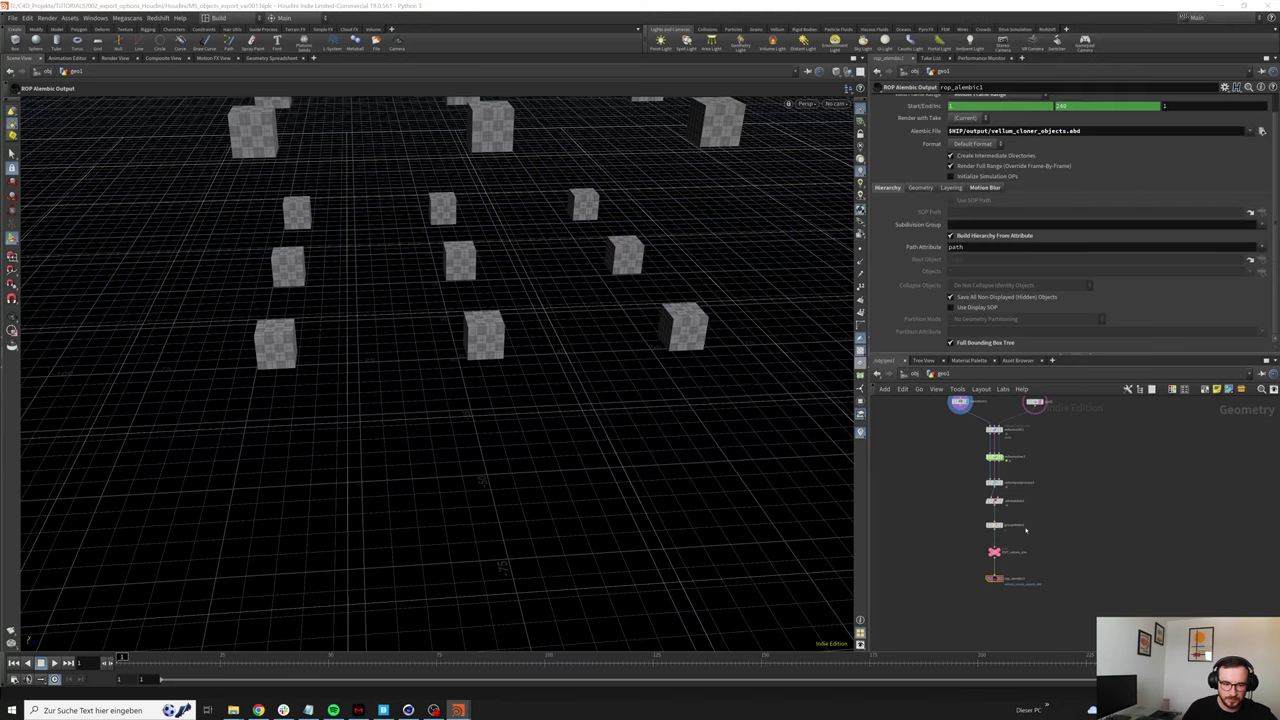
{"action": "scroll", "coordinate": [910, 120], "scroll_direction": "up", "scroll_amount": 1}
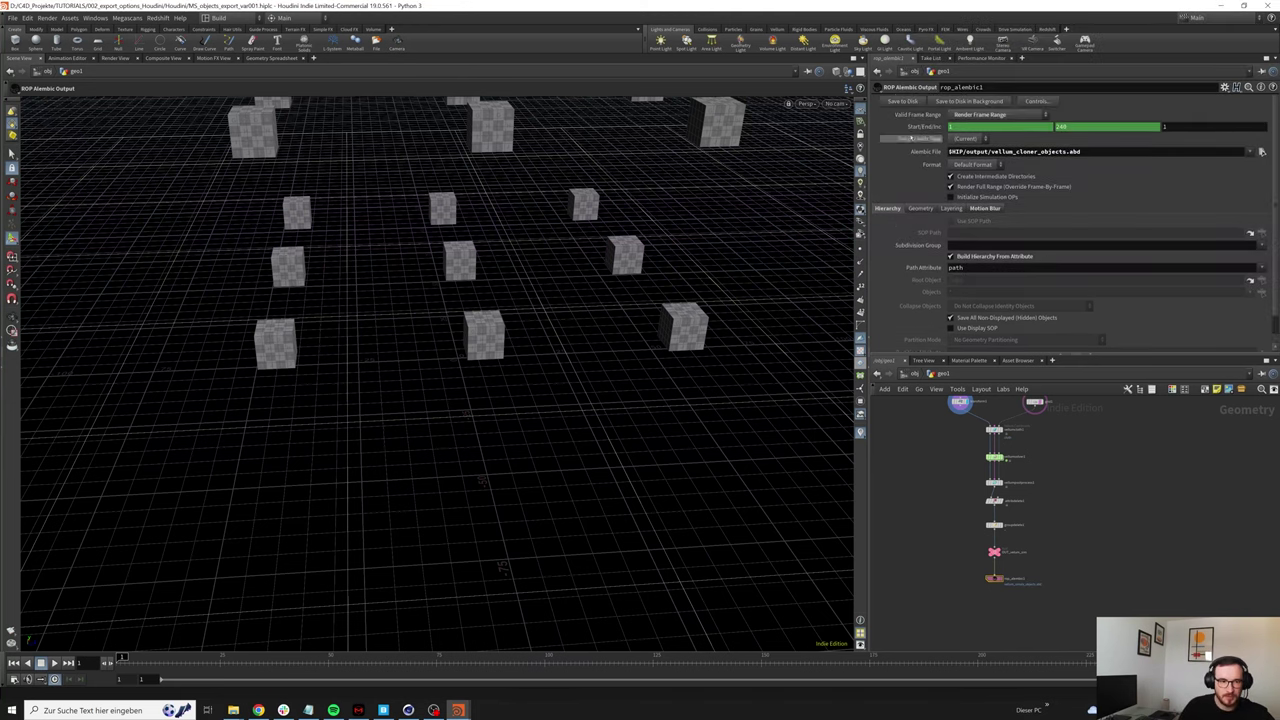
{"action": "left_click", "coordinate": [902, 101]}
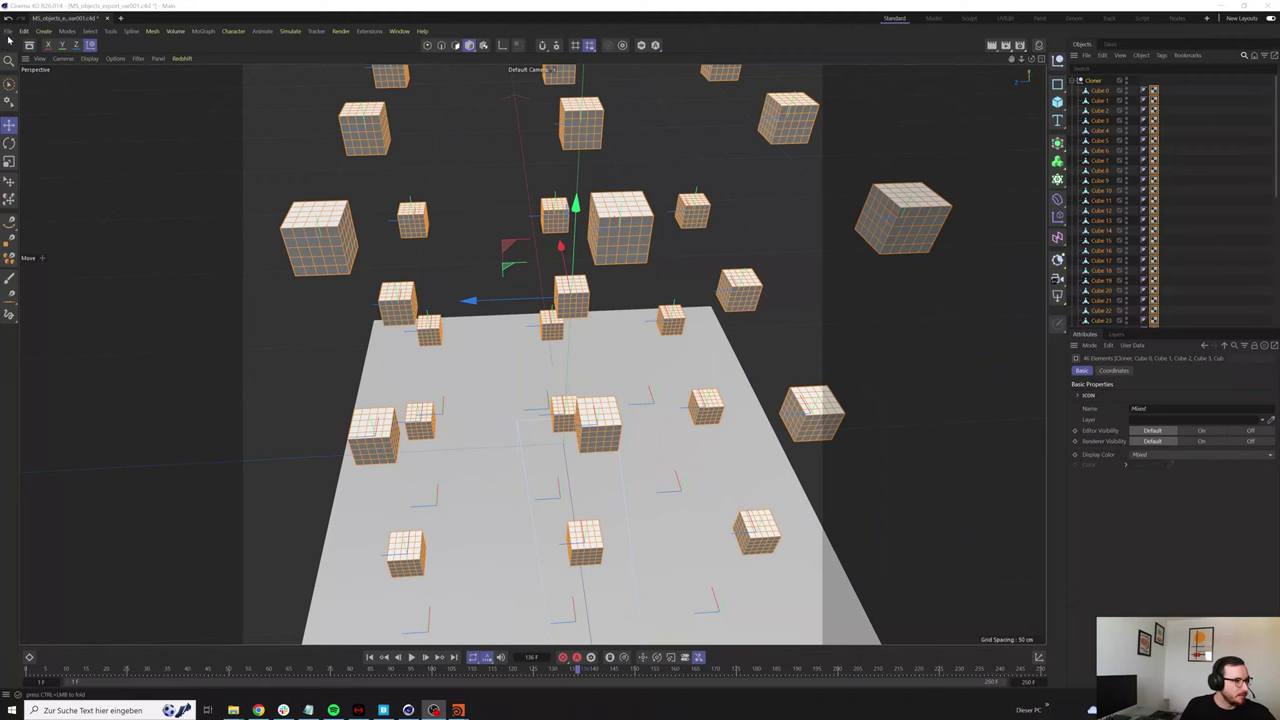
- Browse the File Open dialog to the vellum_cloner_objects file in Houdini/output
{"action": "left_click", "coordinate": [7, 34]}
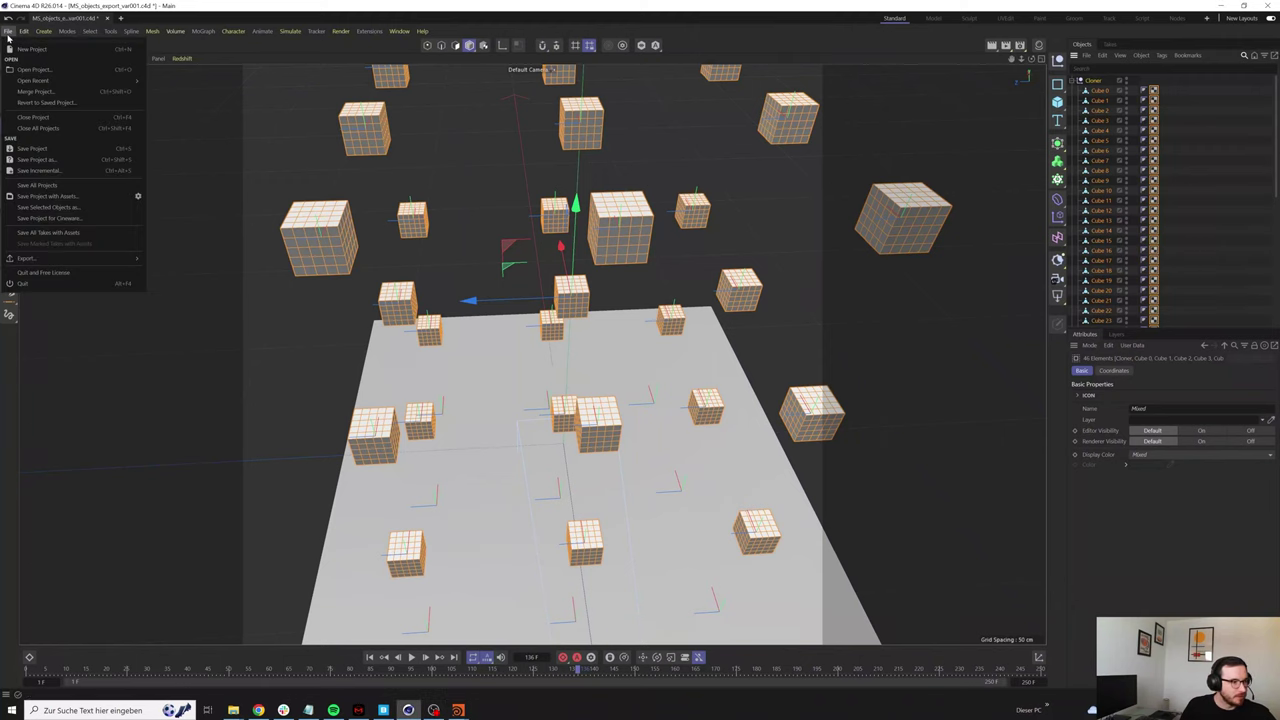
{"action": "left_click", "coordinate": [35, 91]}
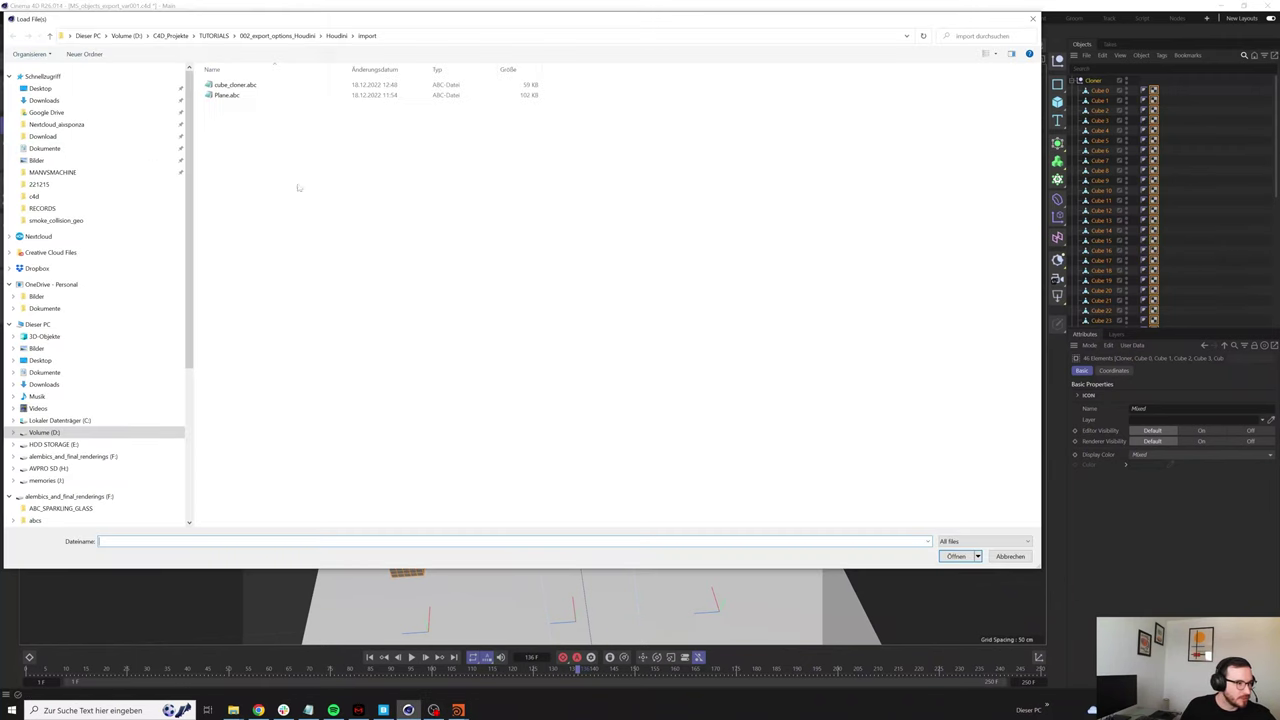
{"action": "left_click", "coordinate": [269, 87]}
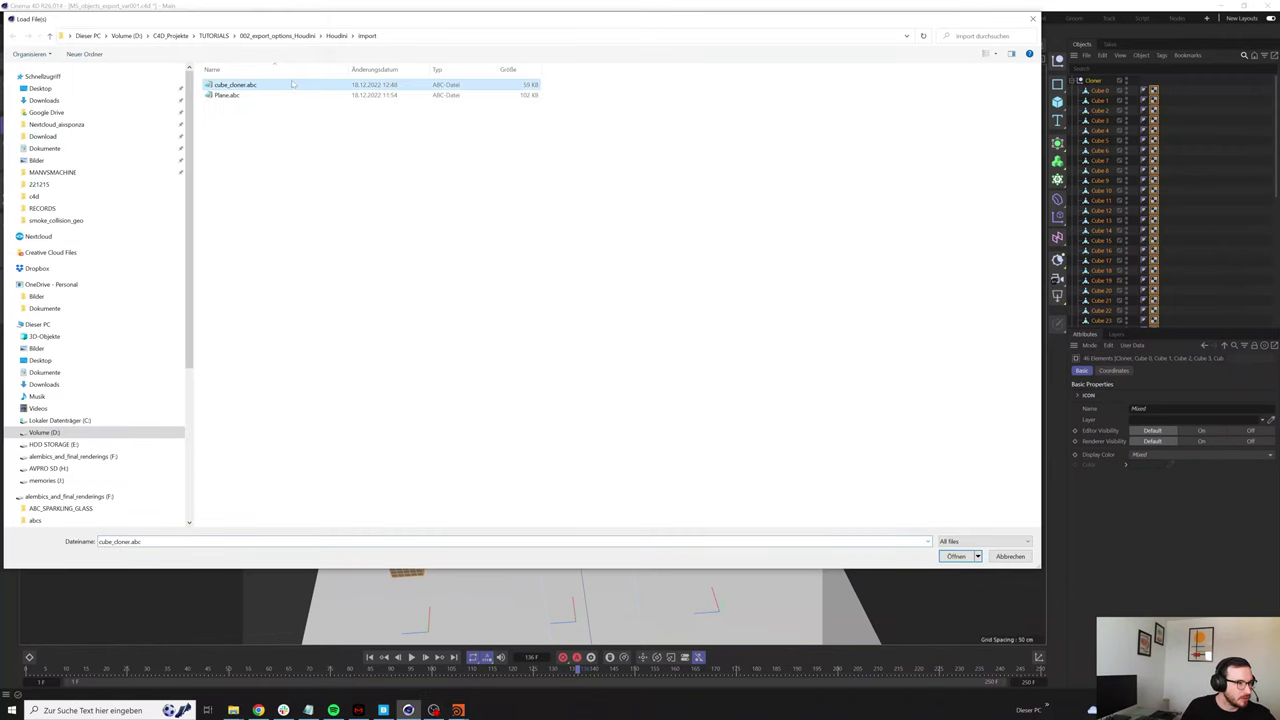
{"action": "left_click", "coordinate": [334, 36]}
{"action": "double_click", "coordinate": [268, 96]}
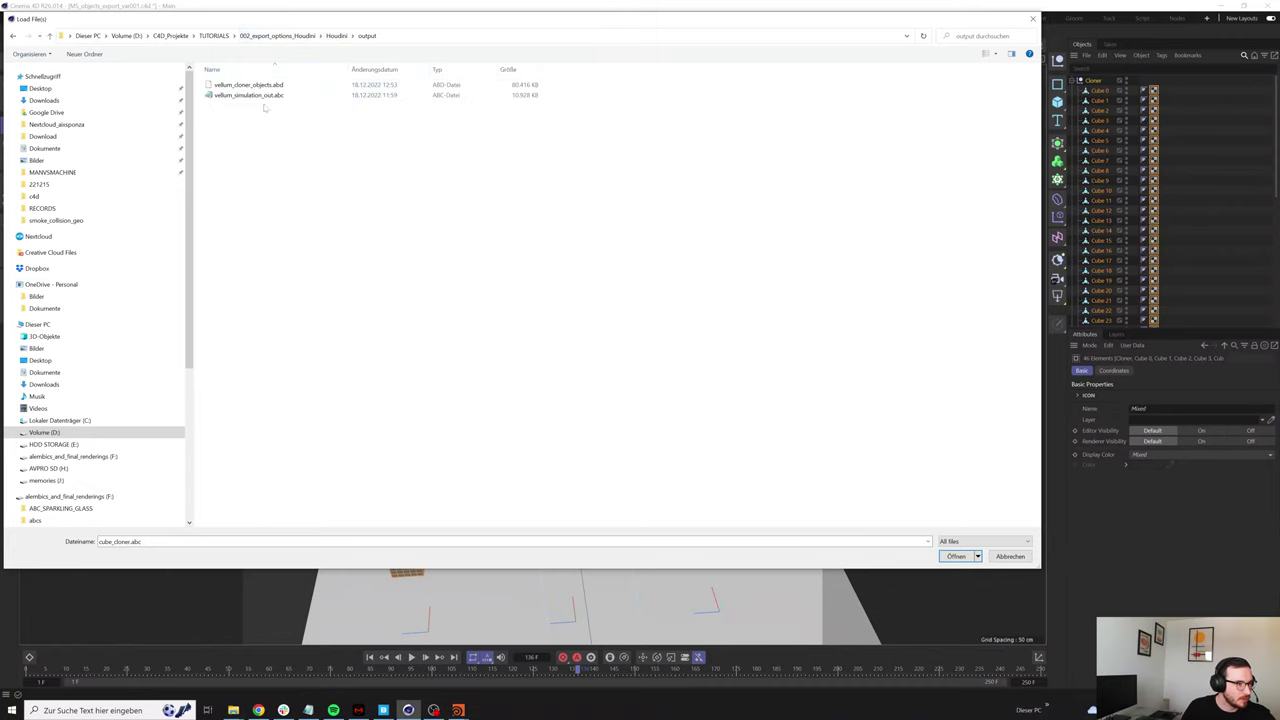
{"action": "left_click", "coordinate": [265, 86]}
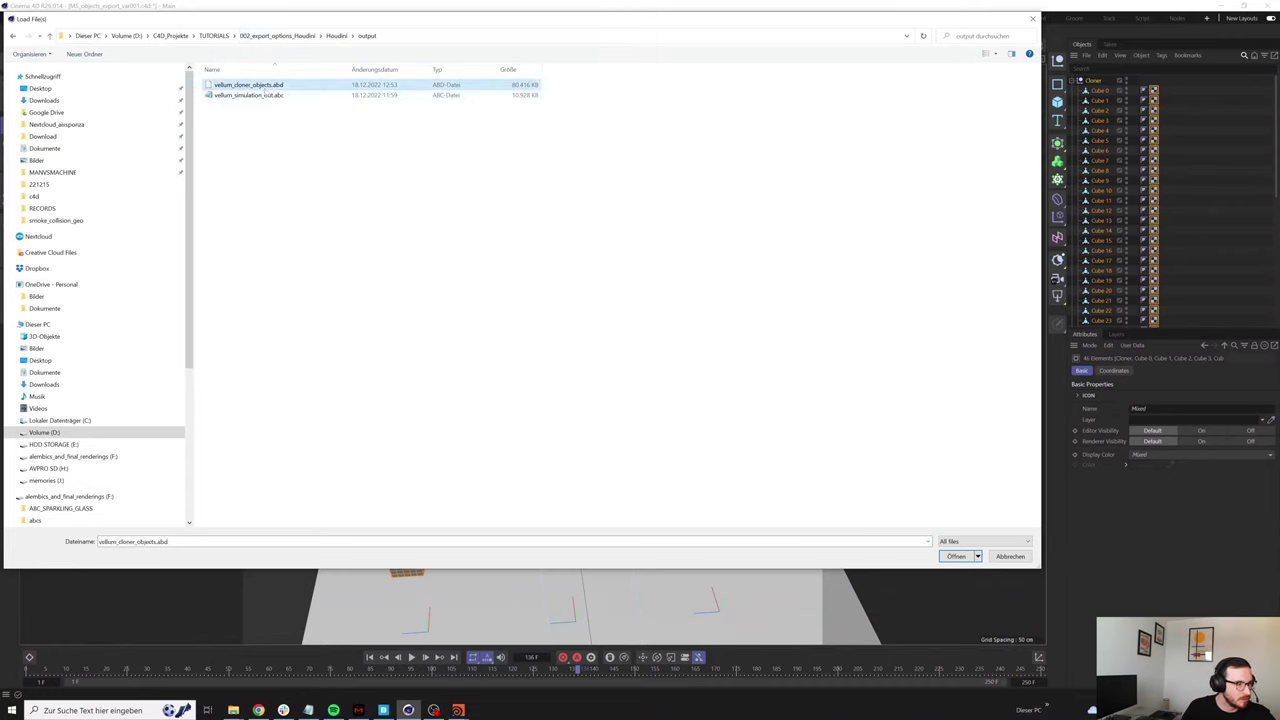
- Rename vellum_cloner_objects from .abd to .abc, confirm the extension change, and select it
{"action": "right_click", "coordinate": [281, 87]}
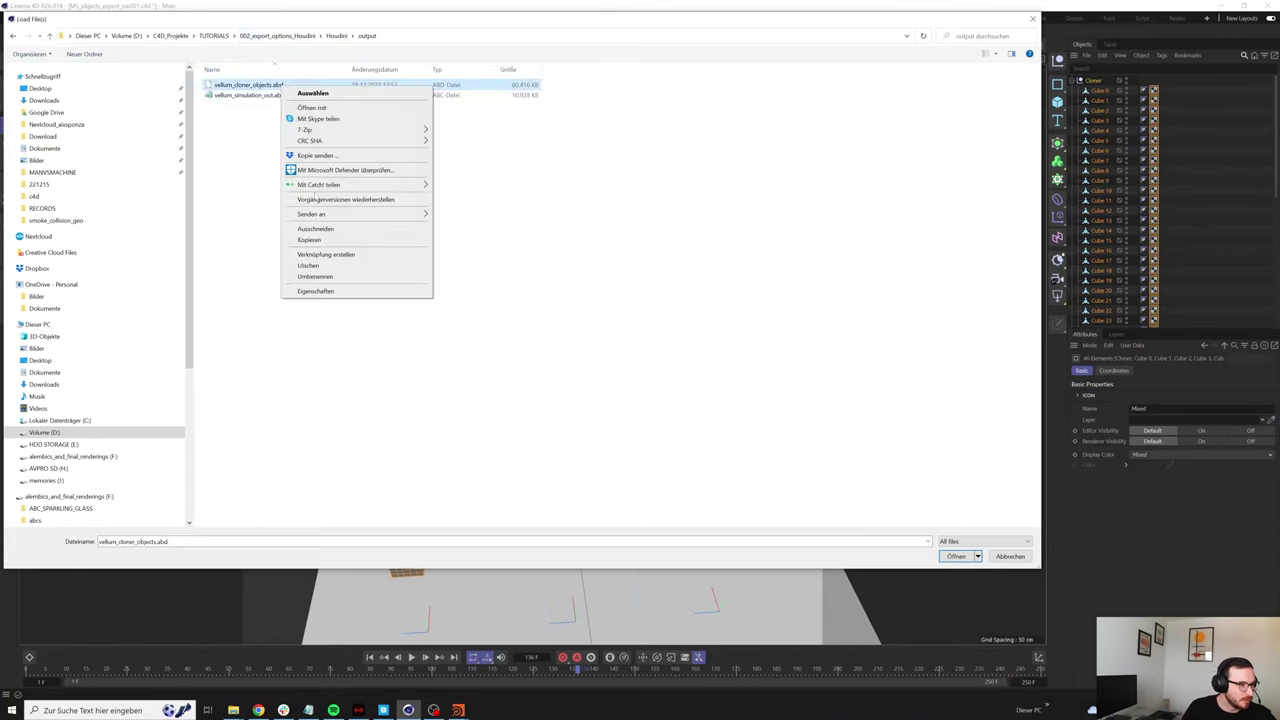
{"action": "left_click", "coordinate": [344, 279]}
{"action": "key", "text": "End"}
{"action": "key", "text": "BackSpace"}
{"action": "type", "text": "c"}
{"action": "key", "text": "Return"}
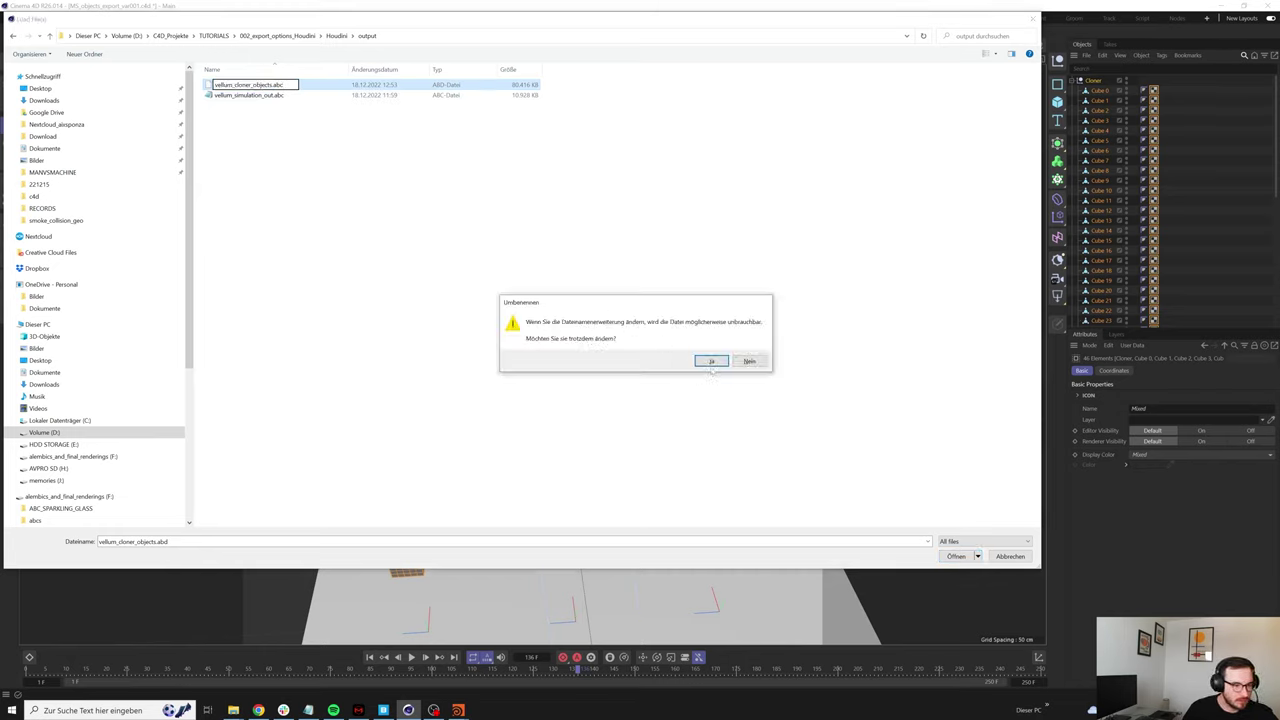
{"action": "left_click", "coordinate": [711, 364]}
{"action": "left_click", "coordinate": [389, 170]}
{"action": "left_click", "coordinate": [245, 87]}
- Import vellum_cloner_objects.abc with default Alembic settings and hide the original white cubes
{"action": "double_click", "coordinate": [248, 88]}
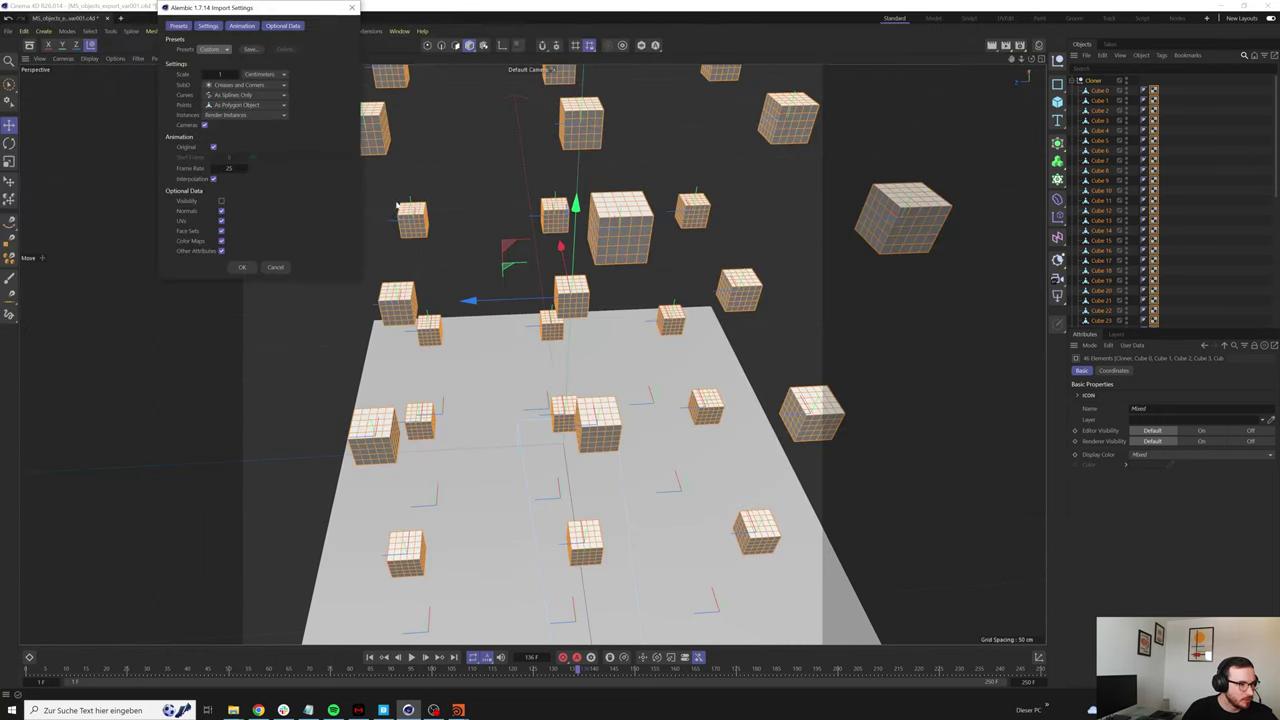
{"action": "left_click", "coordinate": [241, 265]}
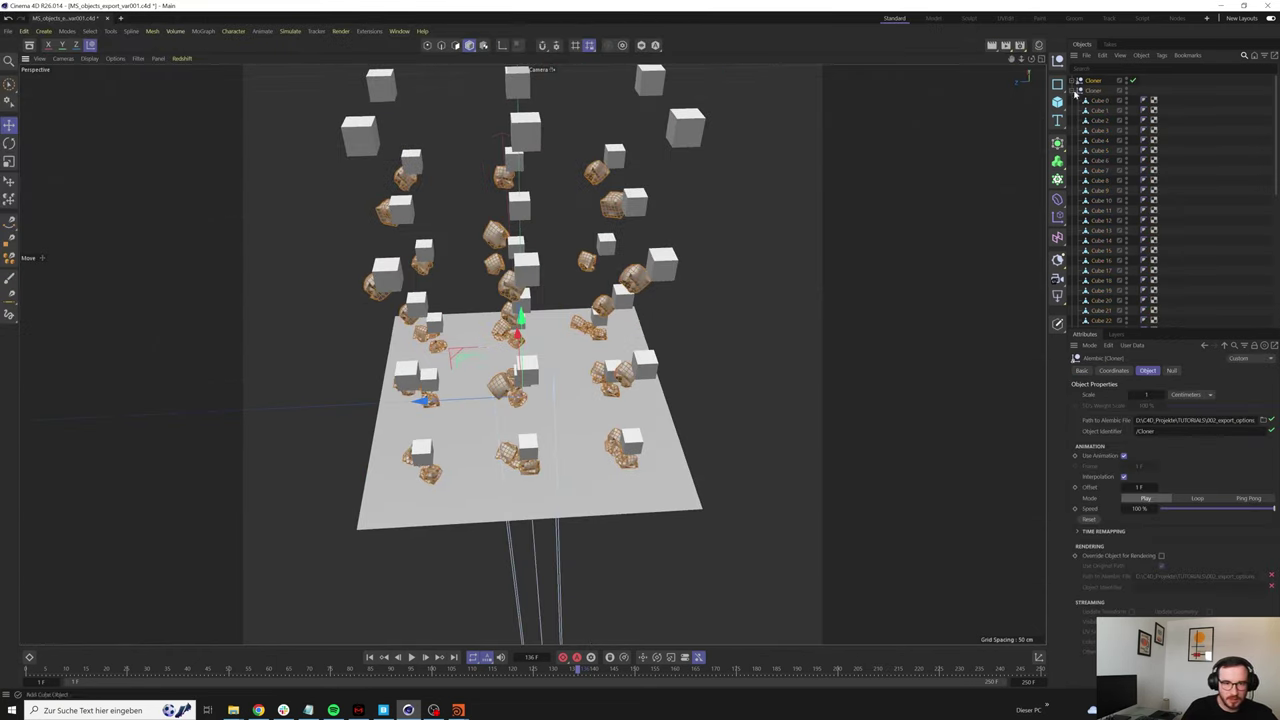
{"action": "left_click", "coordinate": [1079, 91]}
{"action": "left_click", "coordinate": [1125, 91]}
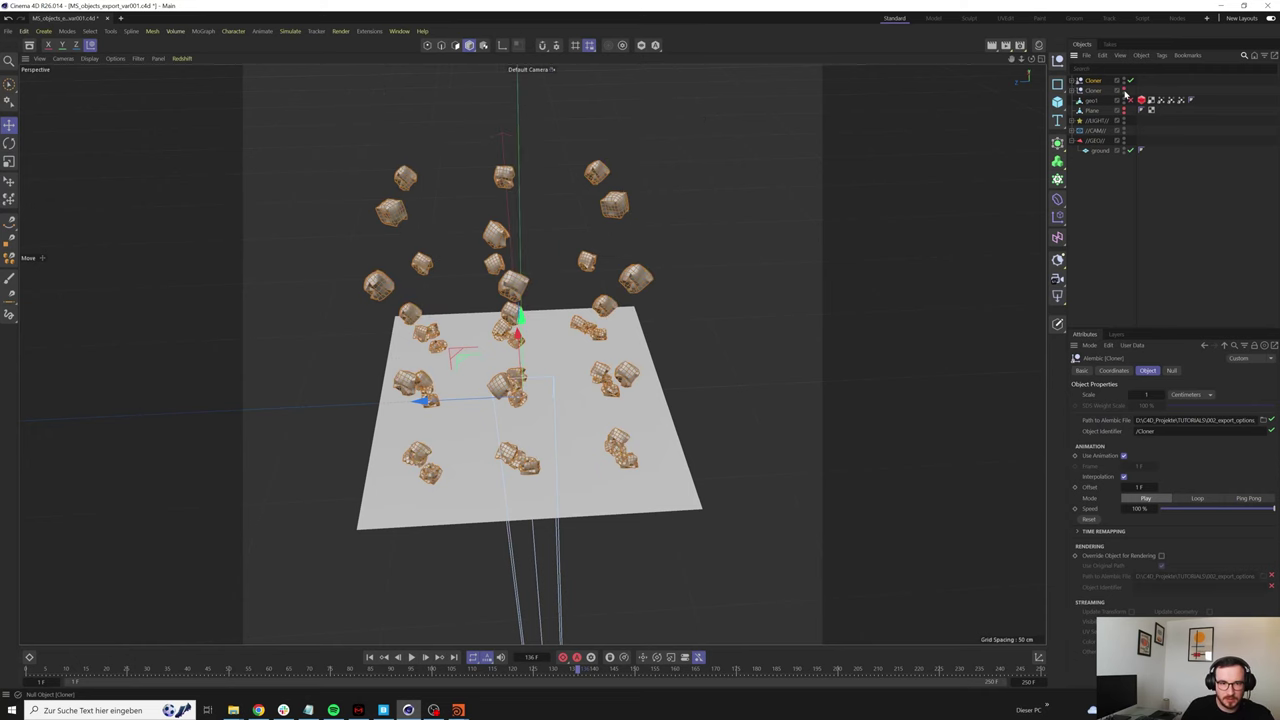
- Expand the imported Cloner and inspect its cubes and their vertex map tags
{"action": "left_click", "coordinate": [1080, 91]}
{"action": "left_click", "coordinate": [1097, 176]}
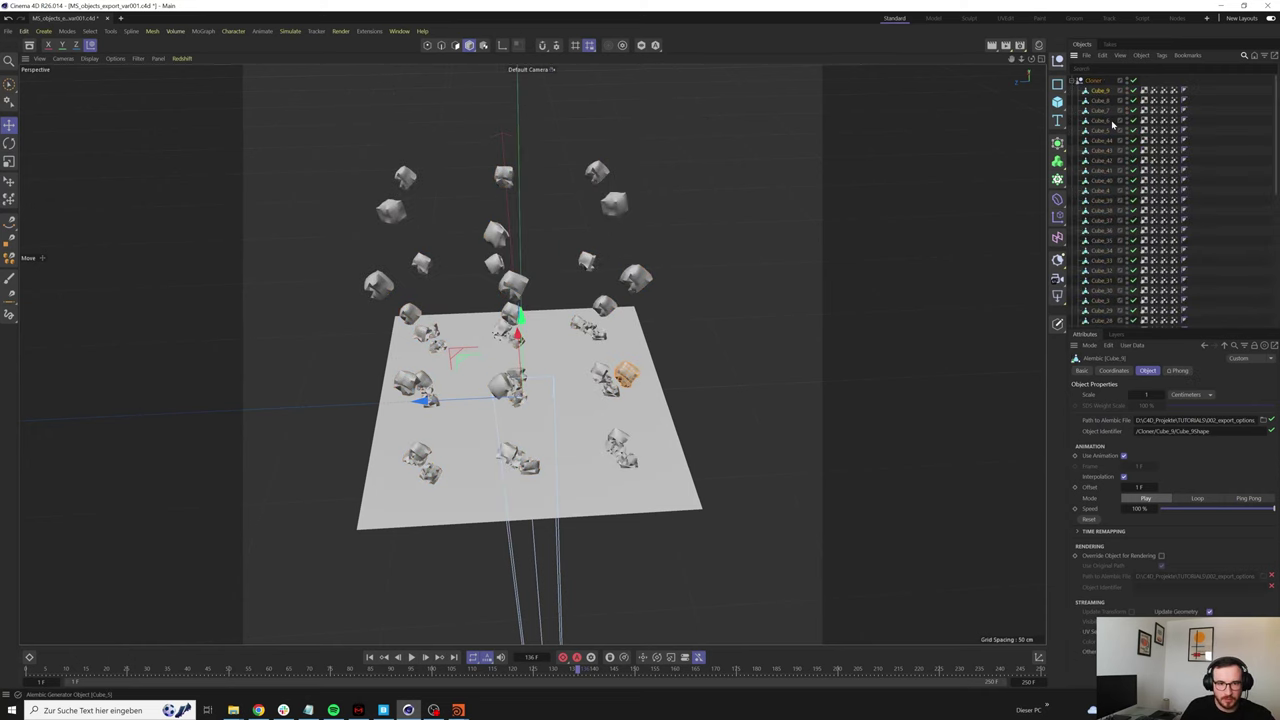
{"action": "scroll", "coordinate": [1097, 176], "scroll_direction": "down", "scroll_amount": 3}
{"action": "scroll", "coordinate": [1100, 200], "scroll_direction": "down", "scroll_amount": 3}
{"action": "left_click", "coordinate": [1098, 253], "text": "shift"}
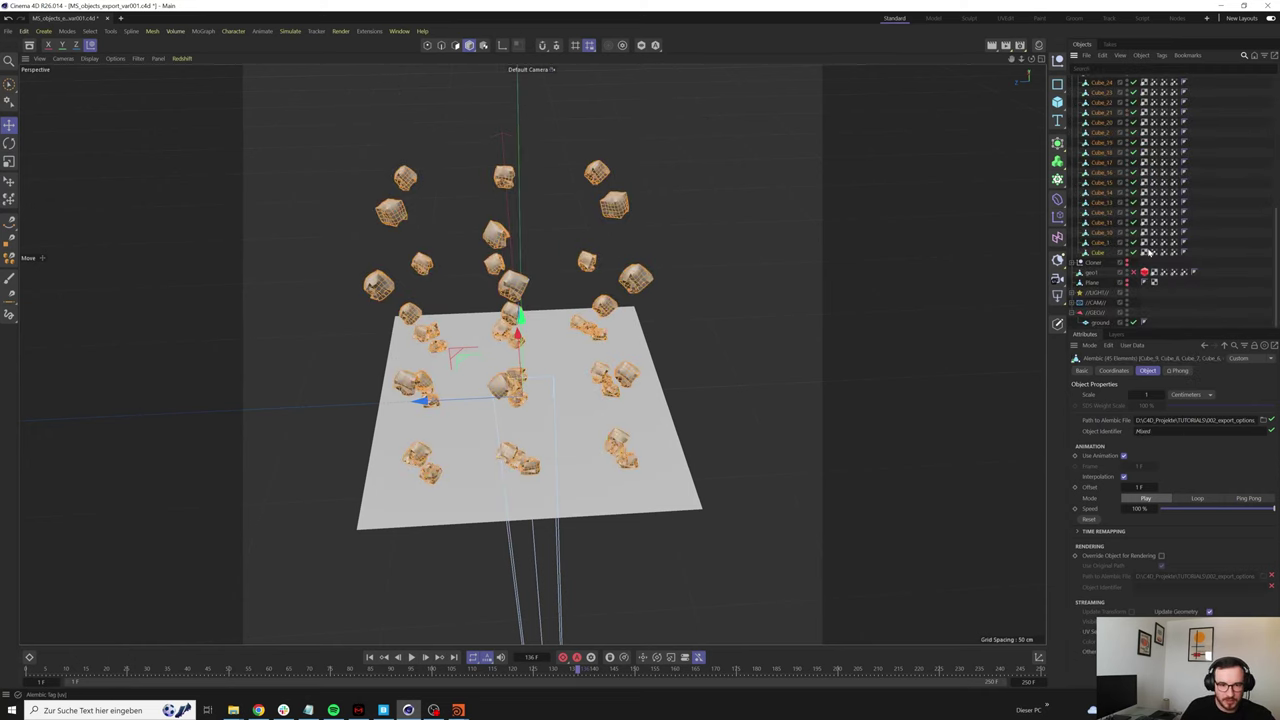
{"action": "left_click", "coordinate": [1154, 243]}
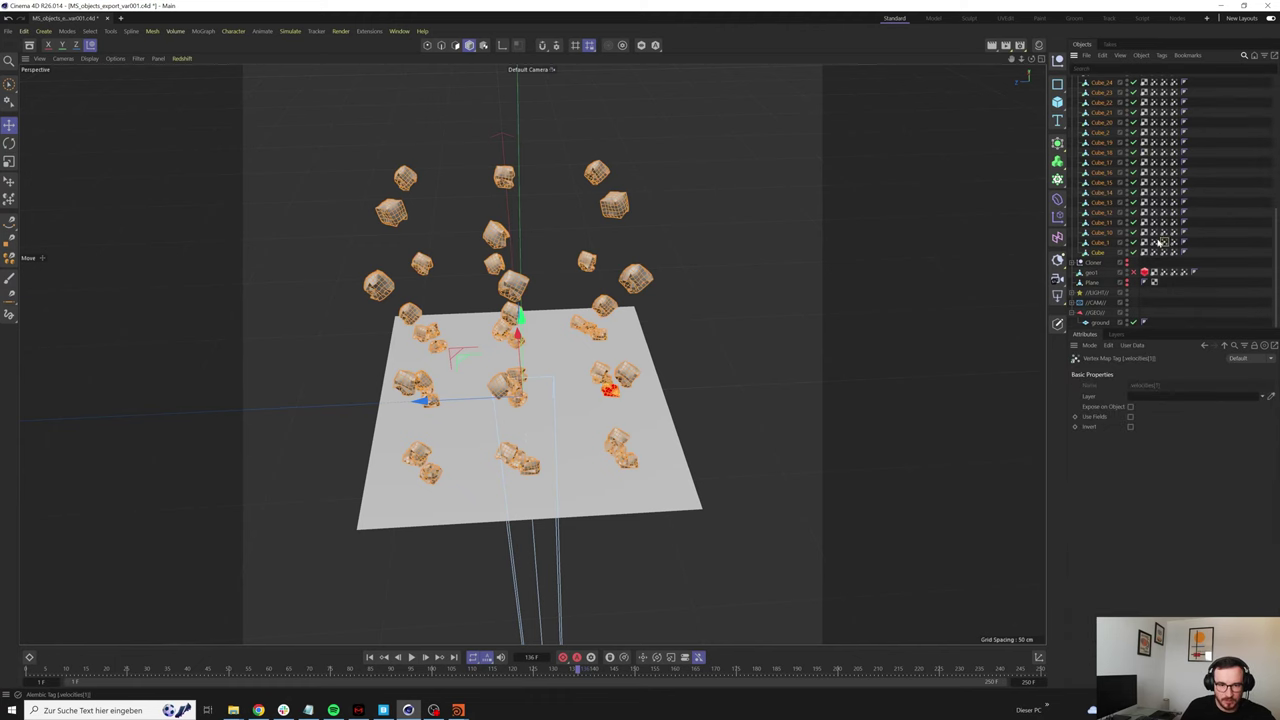
{"action": "scroll", "coordinate": [786, 371], "scroll_direction": "up", "scroll_amount": 3}
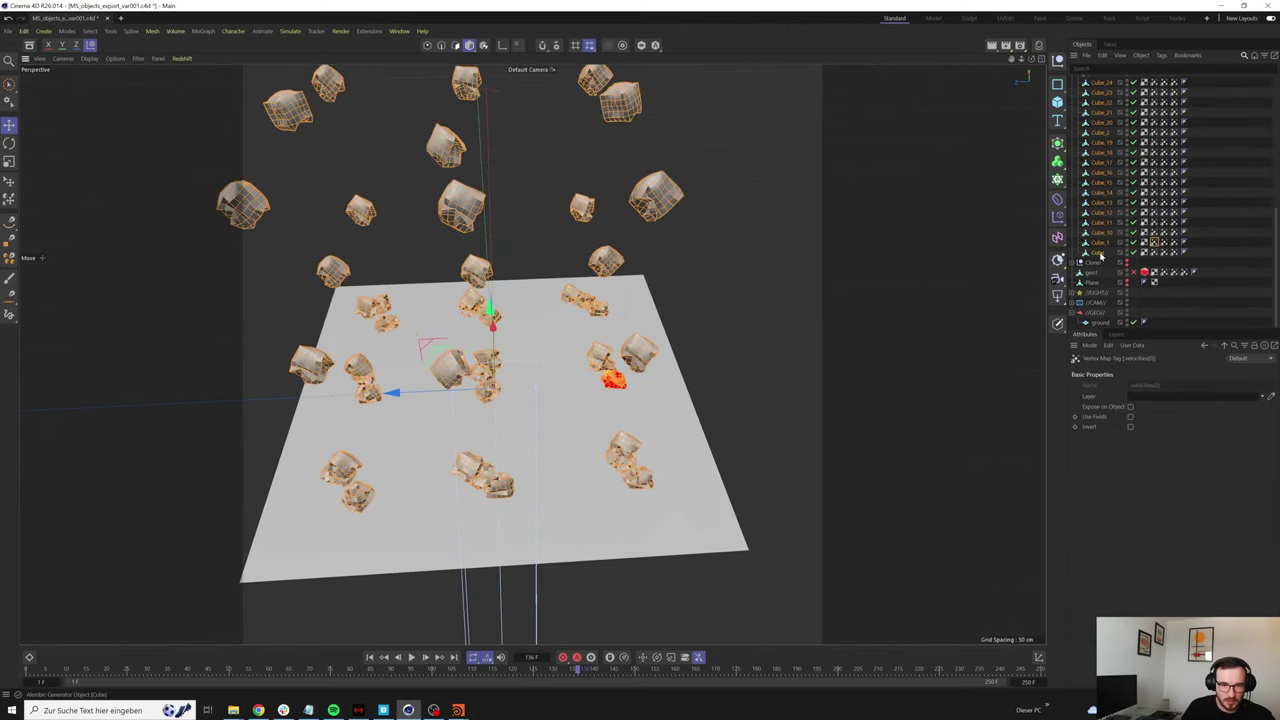
{"action": "scroll", "coordinate": [1121, 188], "scroll_direction": "up", "scroll_amount": 5}
{"action": "left_click", "coordinate": [1104, 101]}
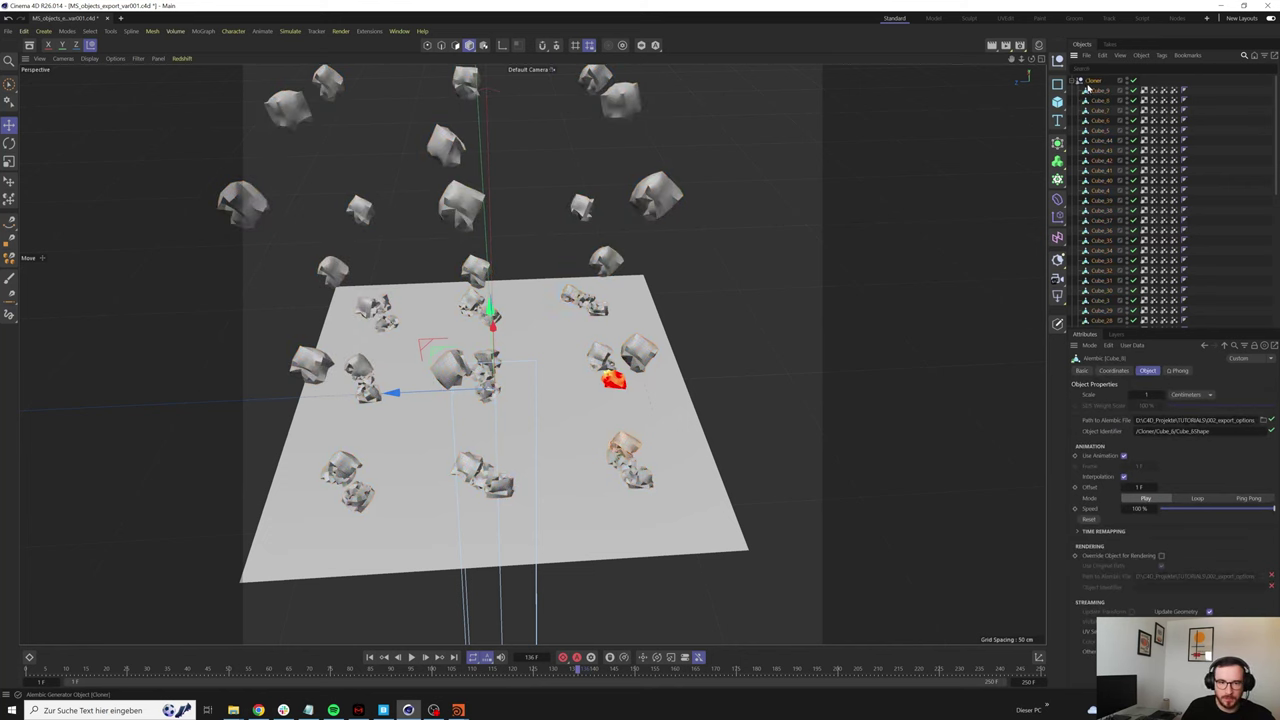
- Collapse both Cloner lists, orbit around the simulated cubes, and reselect the imported Cloner
{"action": "left_click", "coordinate": [1090, 81]}
{"action": "left_click", "coordinate": [1073, 81]}
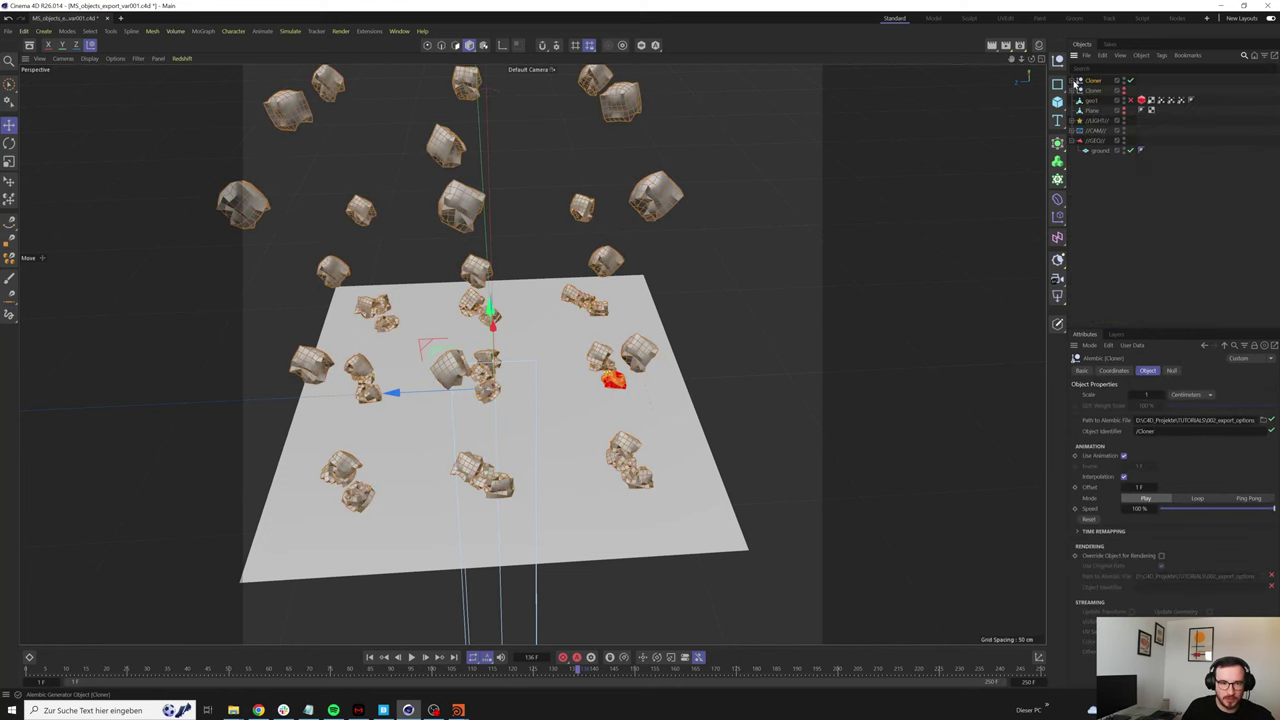
{"action": "left_click", "coordinate": [1077, 91]}
{"action": "left_click", "coordinate": [1078, 92]}
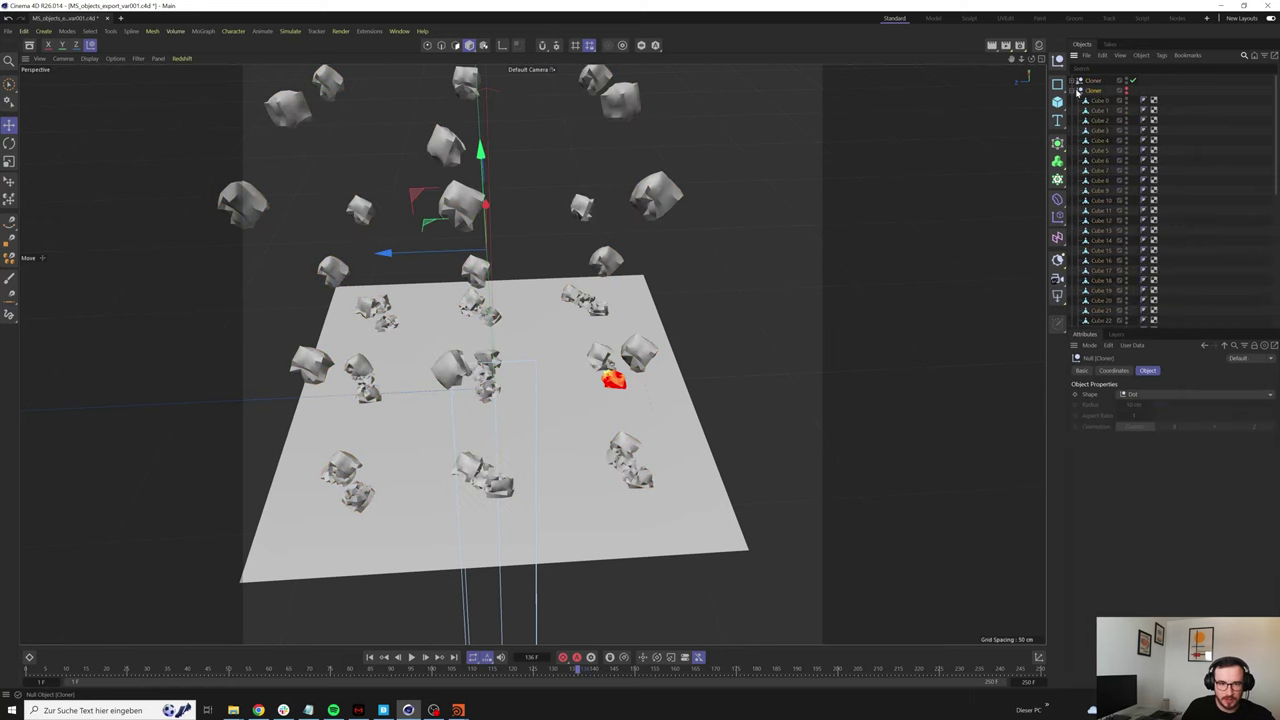
{"action": "left_click", "coordinate": [1088, 102]}
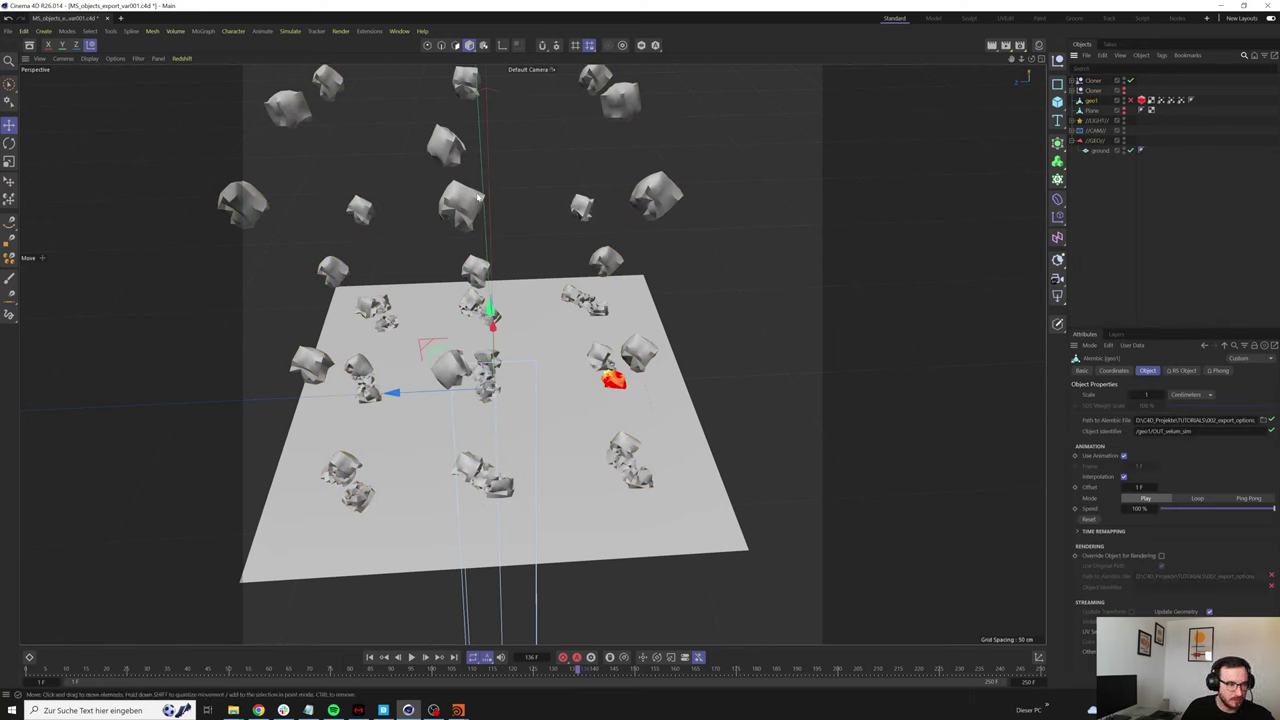
{"action": "left_click_drag", "start_coordinate": [465, 197], "coordinate": [475, 262], "text": "alt"}
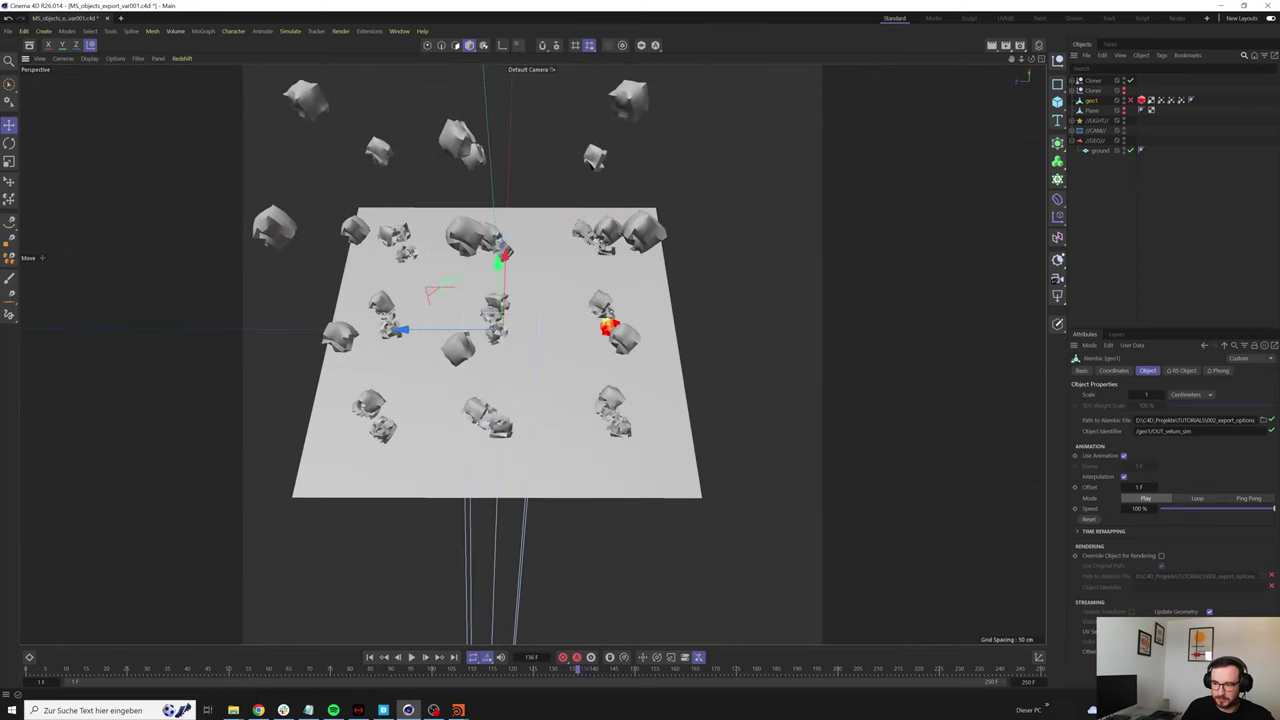
{"action": "key", "text": "ctrl+z"}
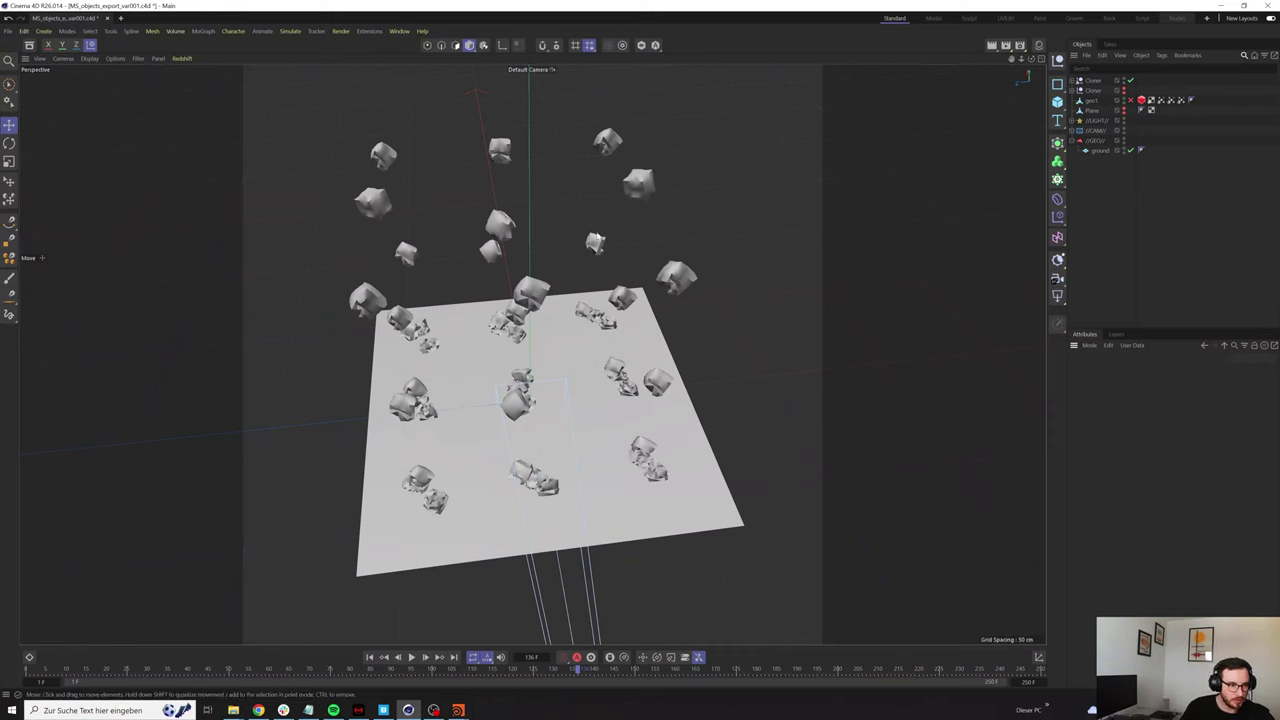
{"action": "left_click", "coordinate": [1120, 80]}
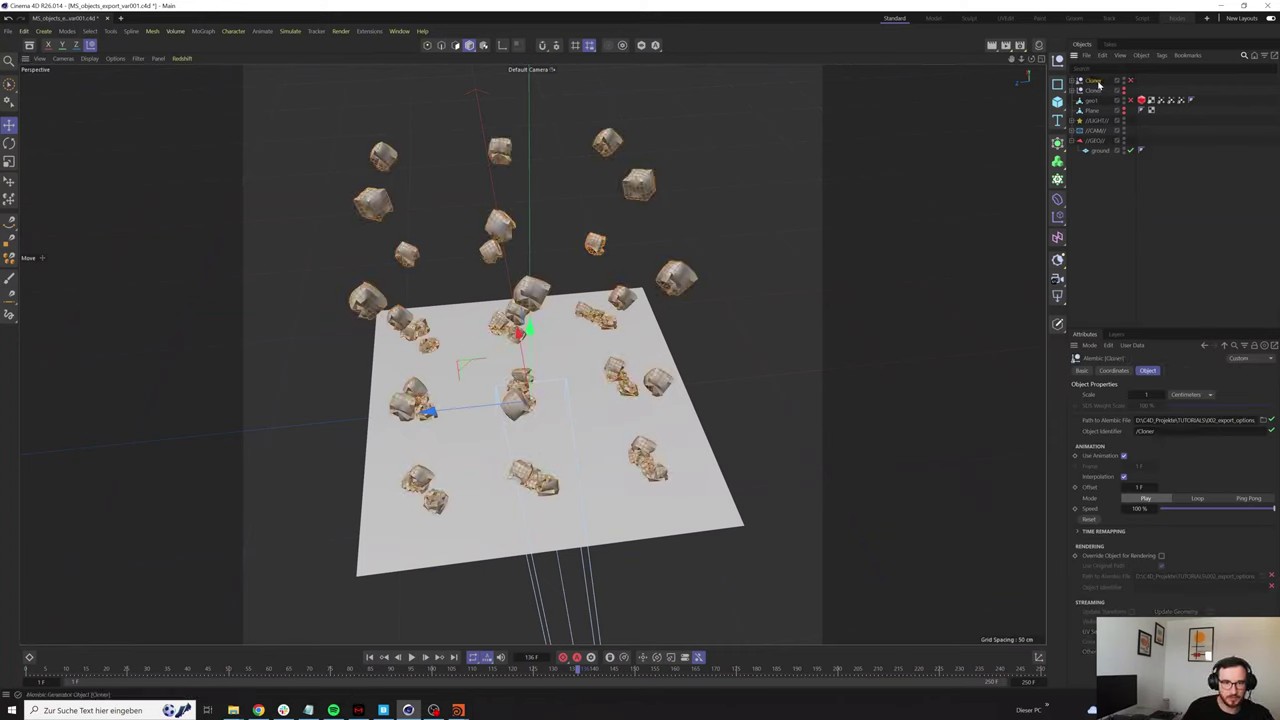
- Delete the imported Cloner, unhide the original cubes, and merge all 45 into Cube 0
{"action": "key", "text": "Delete"}
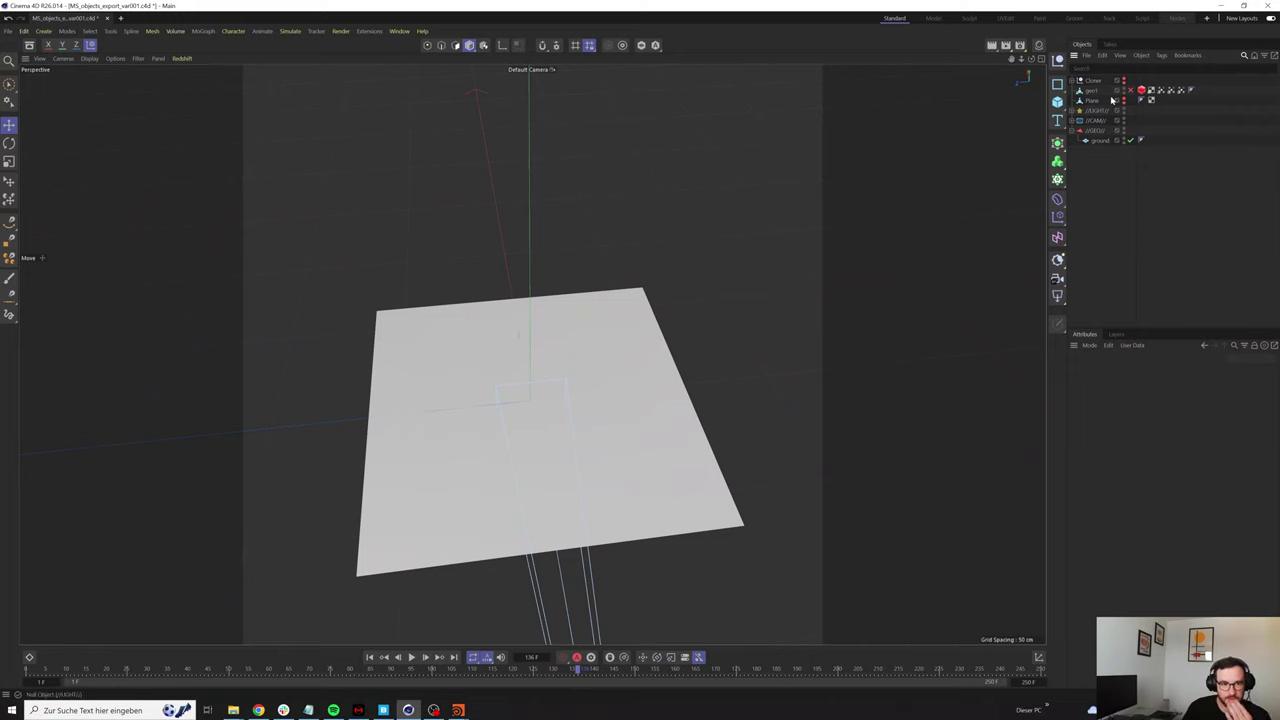
{"action": "left_click", "coordinate": [1093, 80]}
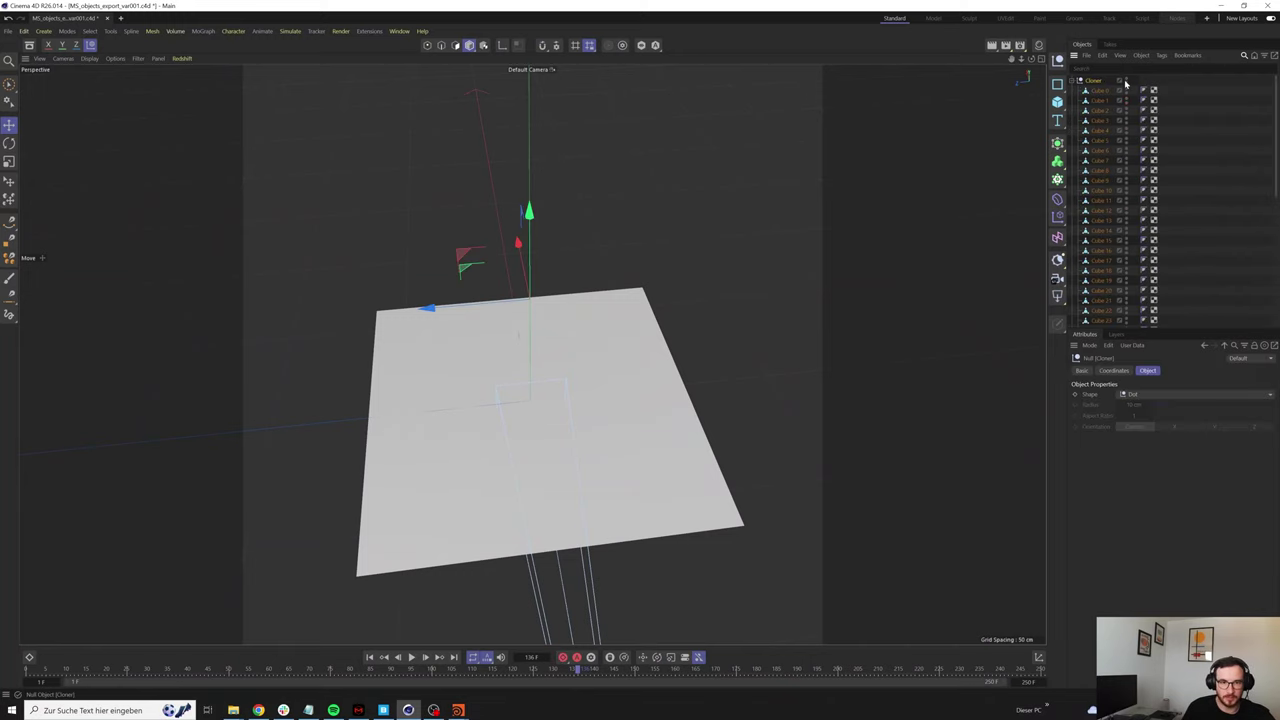
{"action": "left_click", "coordinate": [1124, 80]}
{"action": "left_click", "coordinate": [1095, 91]}
{"action": "scroll", "coordinate": [1106, 289], "scroll_direction": "down", "scroll_amount": 5}
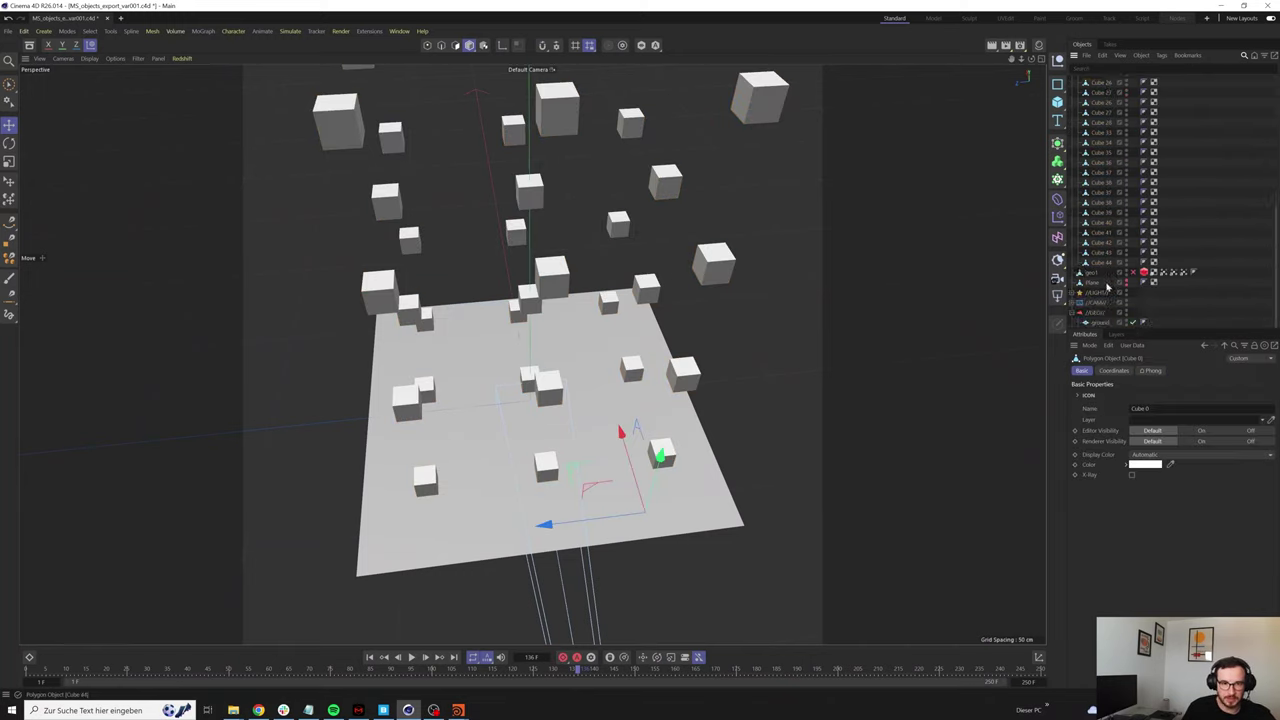
{"action": "left_click", "coordinate": [1100, 263], "text": "shift"}
{"action": "scroll", "coordinate": [1080, 110], "scroll_direction": "up", "scroll_amount": 5}
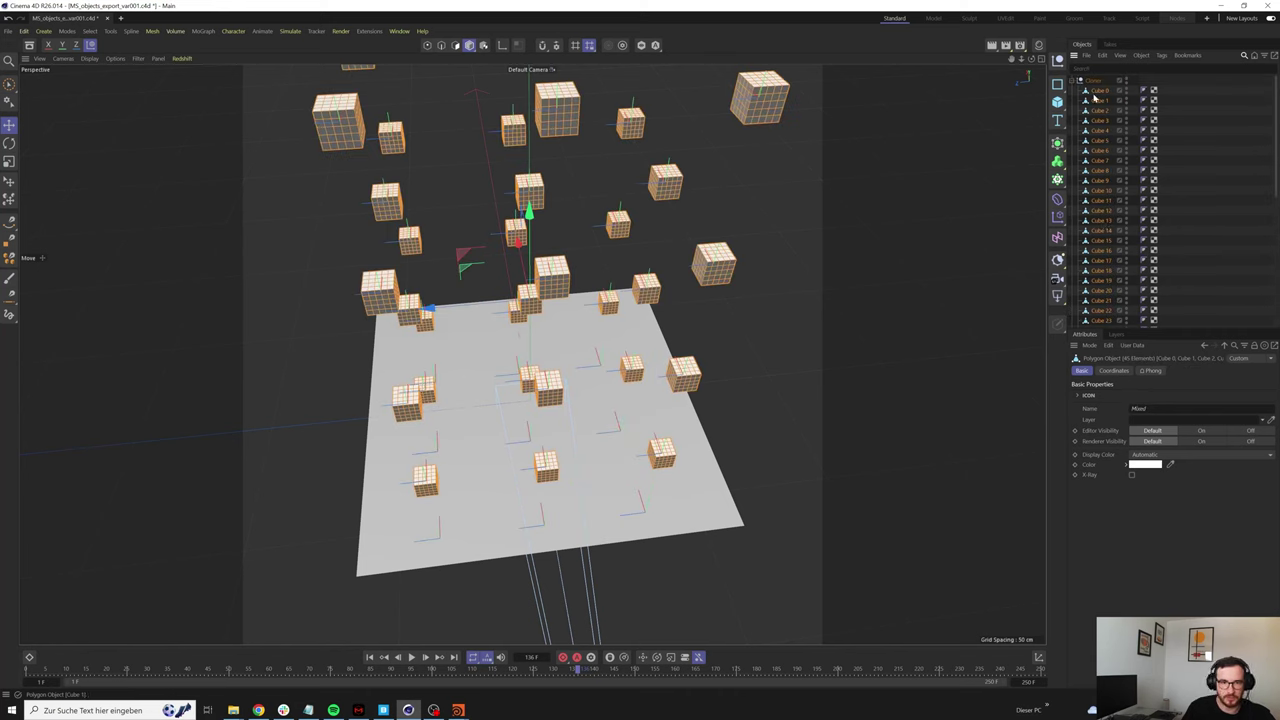
{"action": "right_click", "coordinate": [1095, 97]}
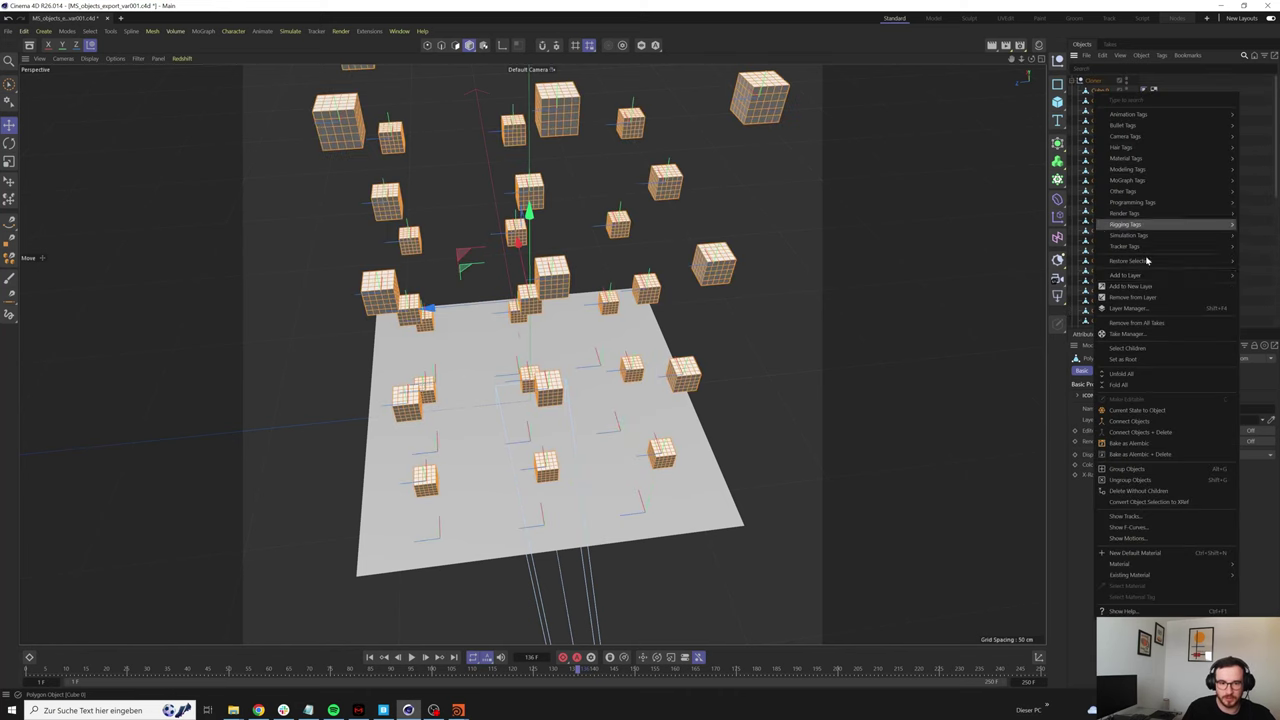
{"action": "left_click", "coordinate": [1168, 432]}
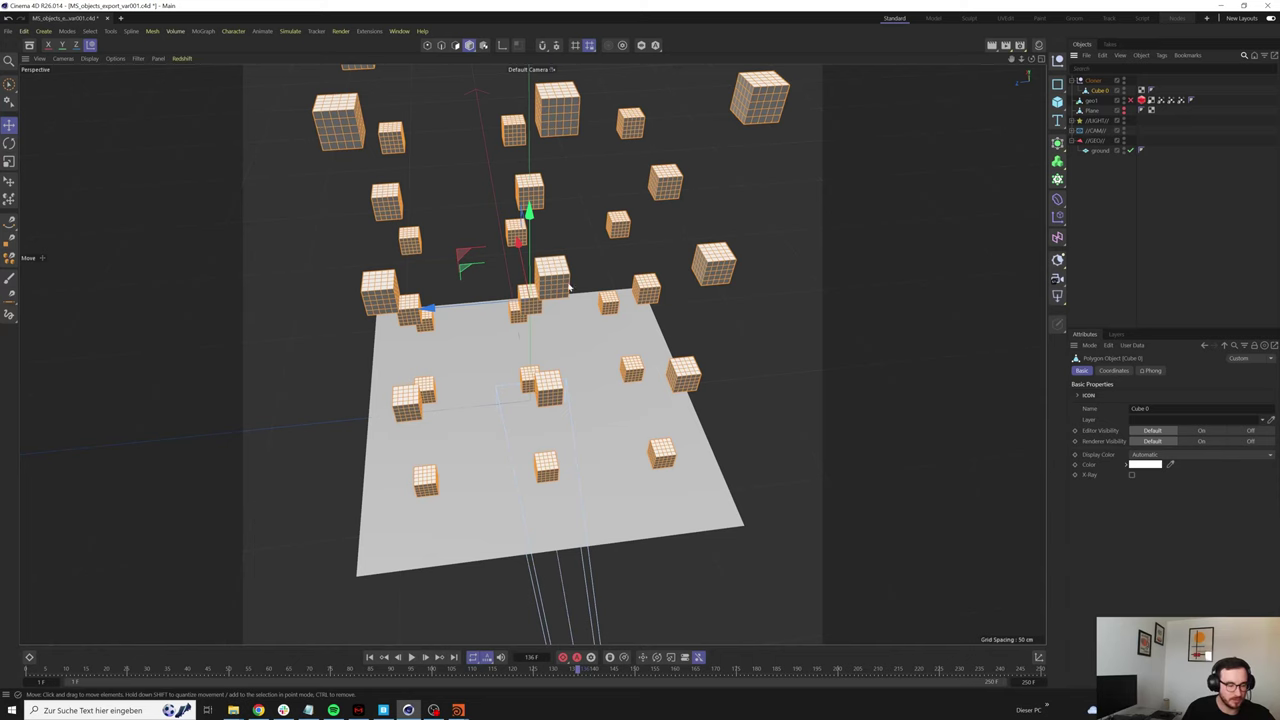
{"action": "mouse_move", "coordinate": [562, 282]}
{"action": "left_mouse_down", "text": "alt"}
{"action": "mouse_move", "coordinate": [573, 277]}
{"action": "mouse_move", "coordinate": [552, 313]}
{"action": "left_mouse_up", "text": "alt"}
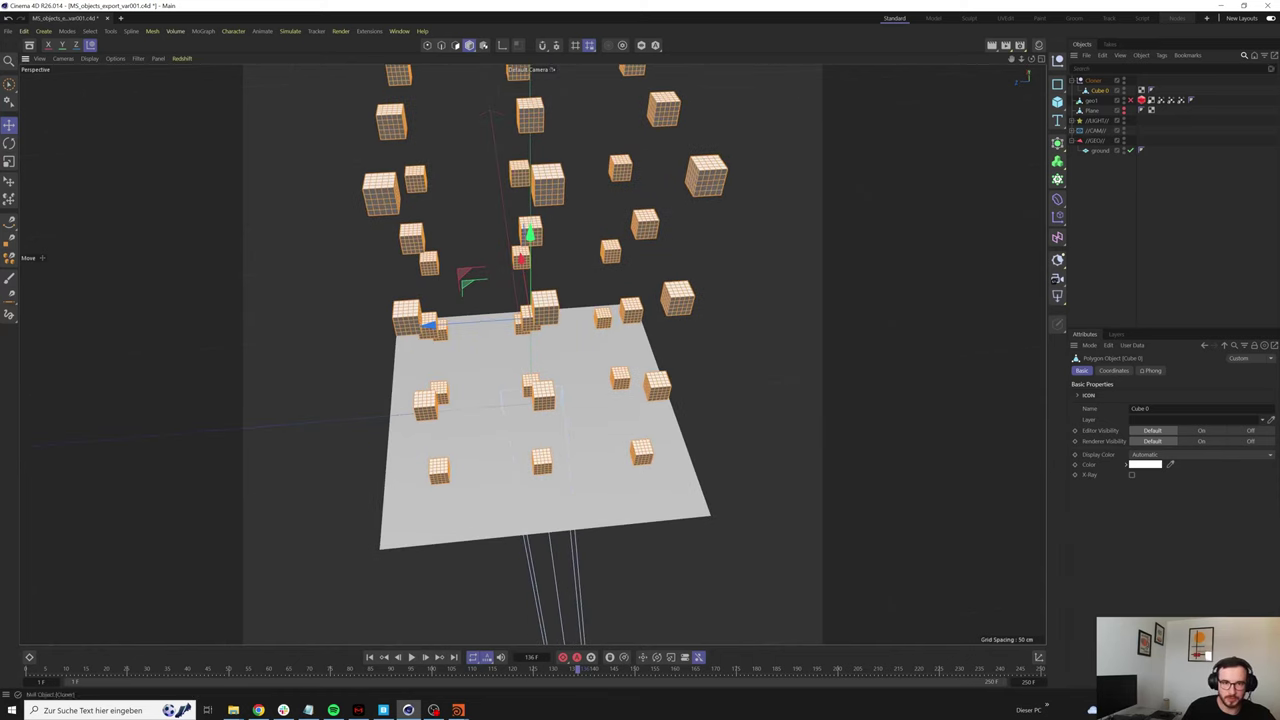
- Export the merged cube as Alembic beside cube_cloner.abc, with a suffix added to the name
{"action": "left_click", "coordinate": [1086, 55]}
{"action": "mouse_move", "coordinate": [1140, 127]}
{"action": "left_click", "coordinate": [1228, 127]}
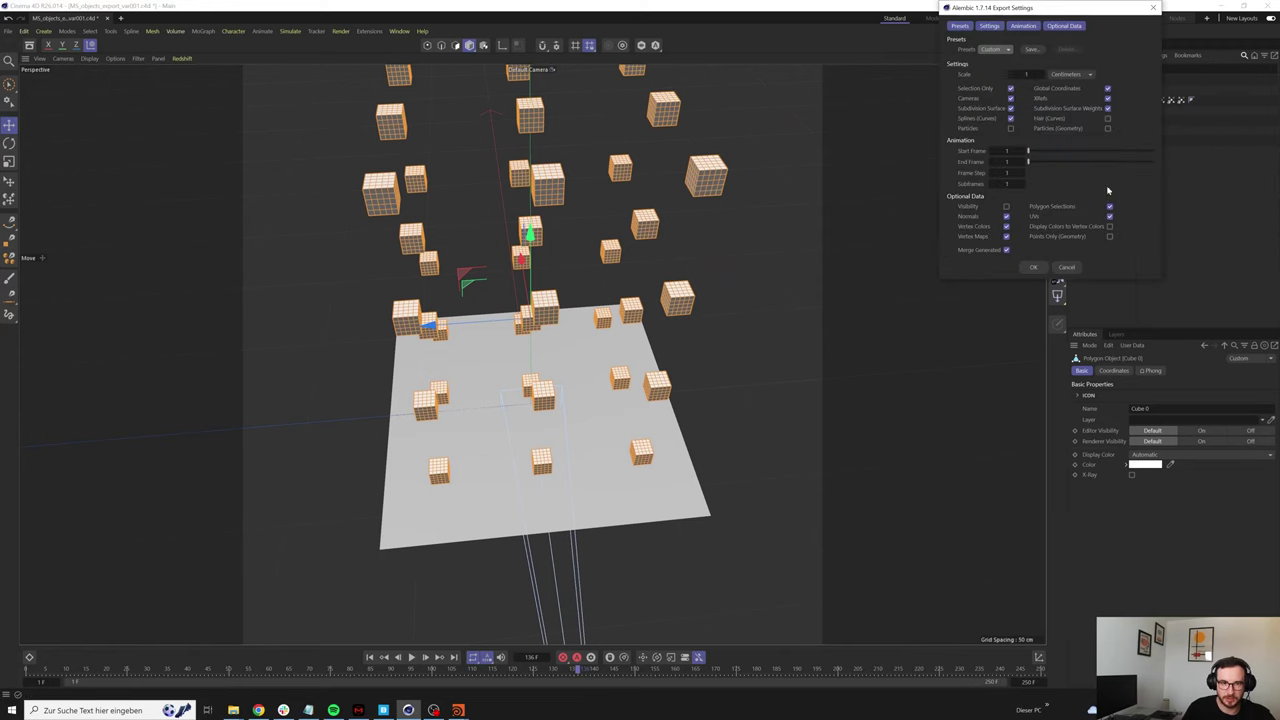
{"action": "left_click", "coordinate": [1031, 266]}
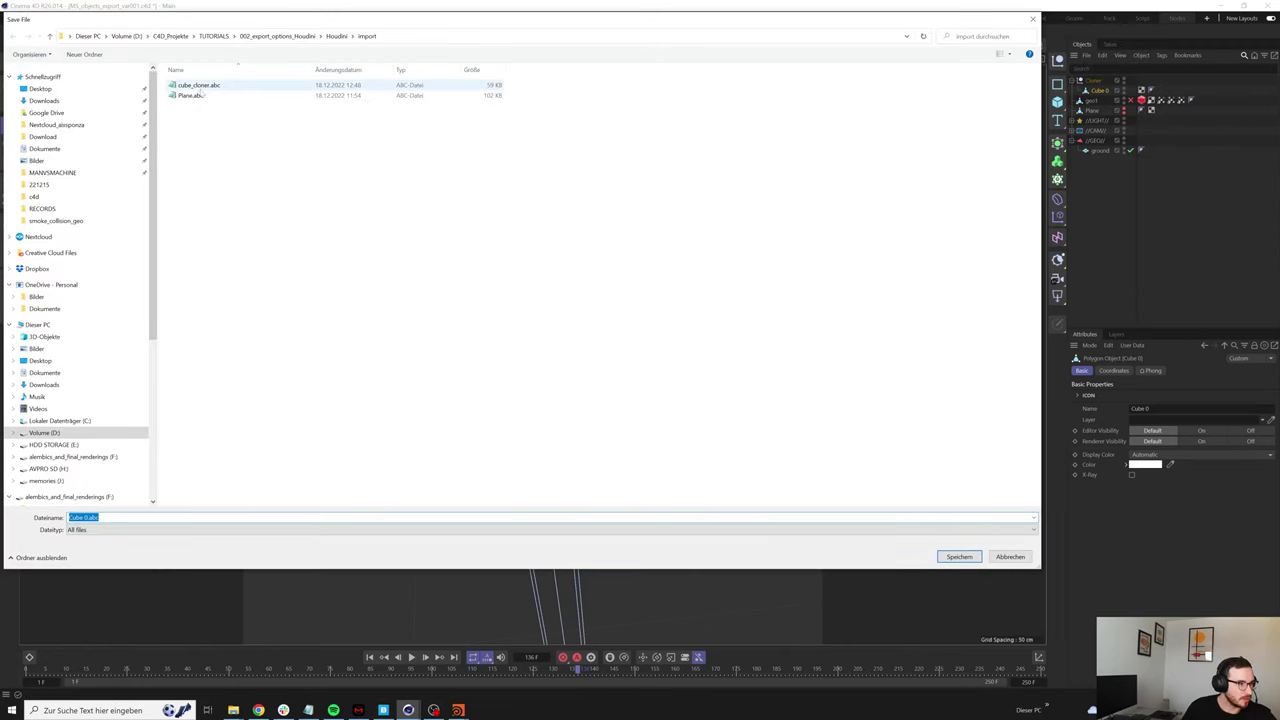
{"action": "left_click", "coordinate": [200, 85]}
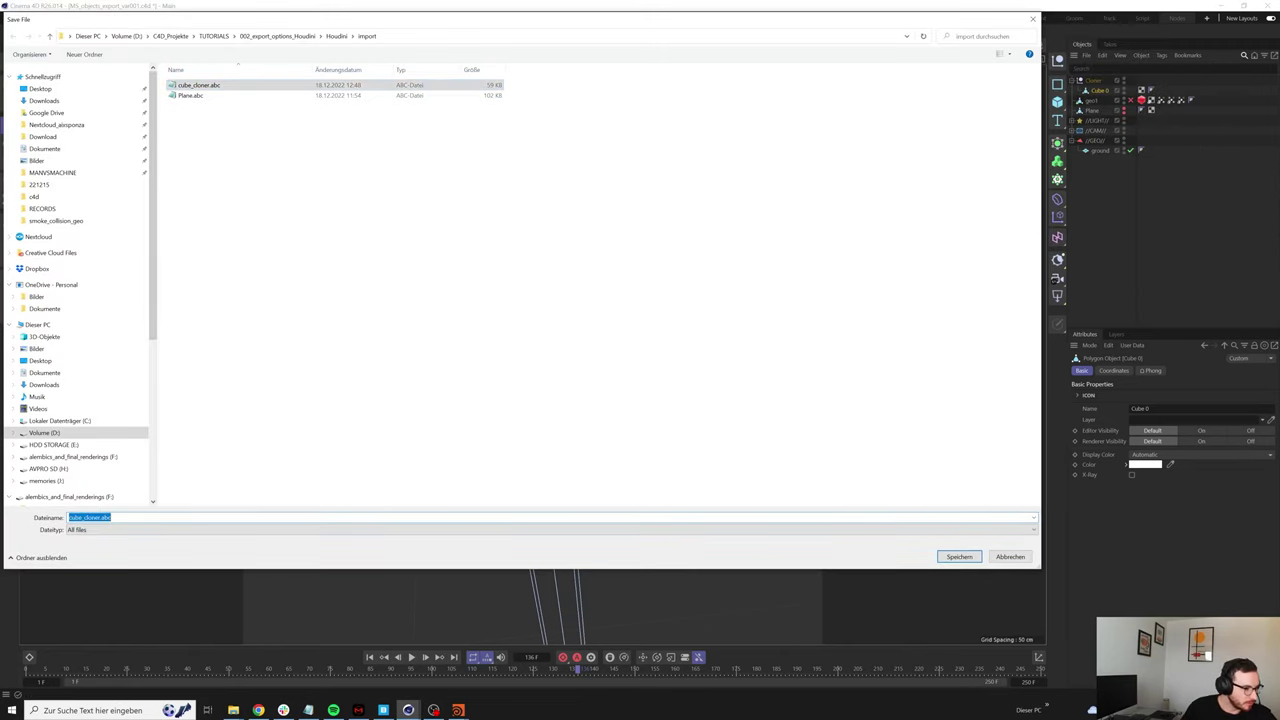
{"action": "left_click", "coordinate": [104, 517]}
{"action": "type", "text": "_connec"}
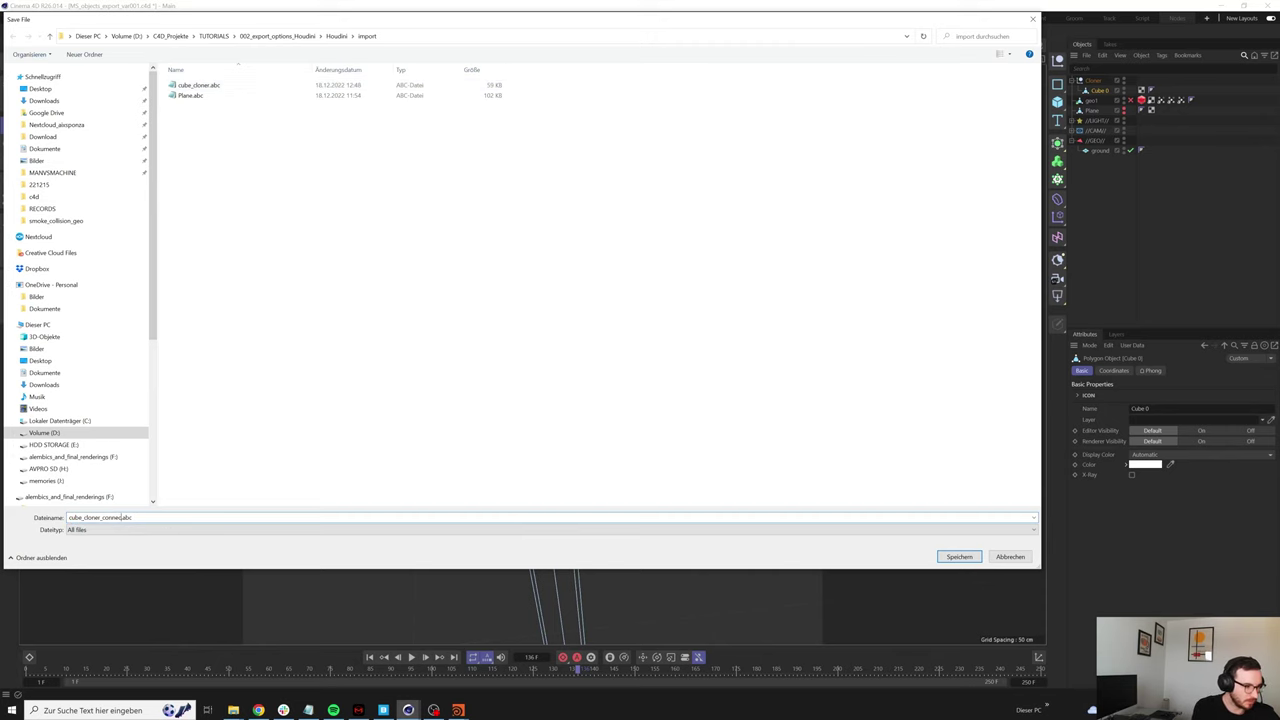
{"action": "type", "text": "te"}
{"action": "key", "text": "Return"}
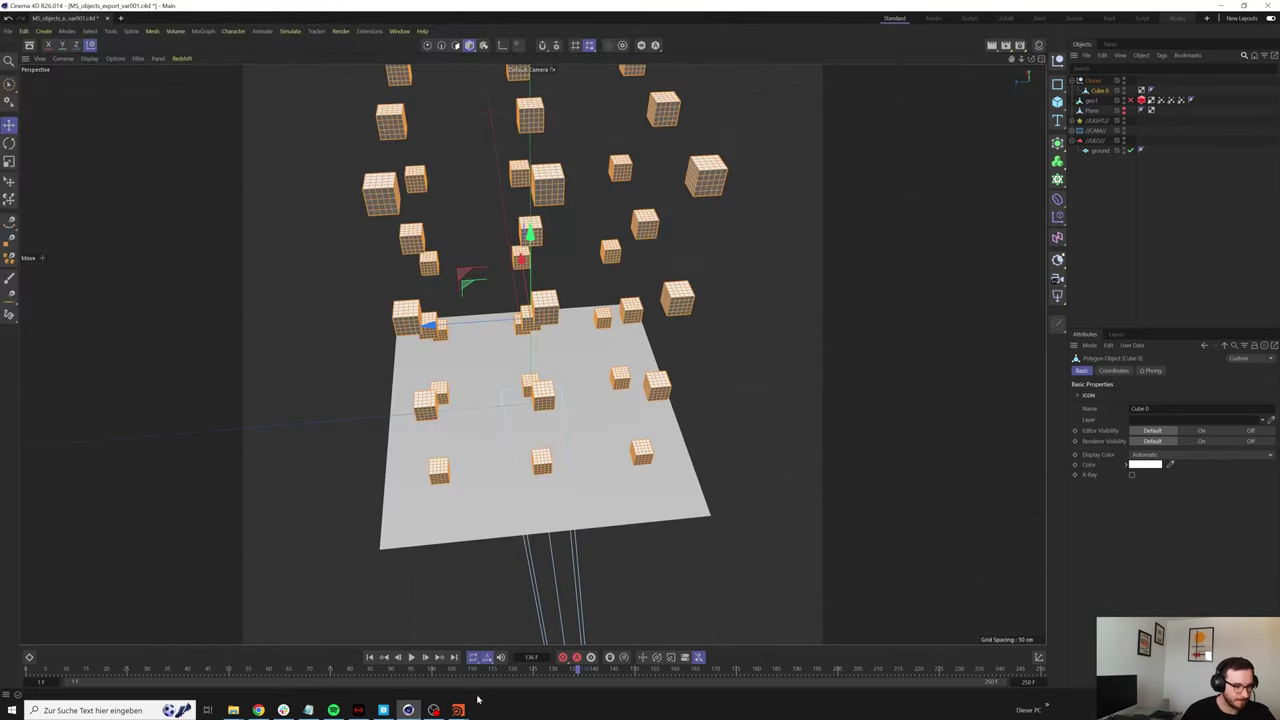
- In Houdini, copy and paste one alembic/unpack/convert import chain
{"action": "left_click", "coordinate": [427, 676]}
{"action": "mouse_move", "coordinate": [458, 710]}
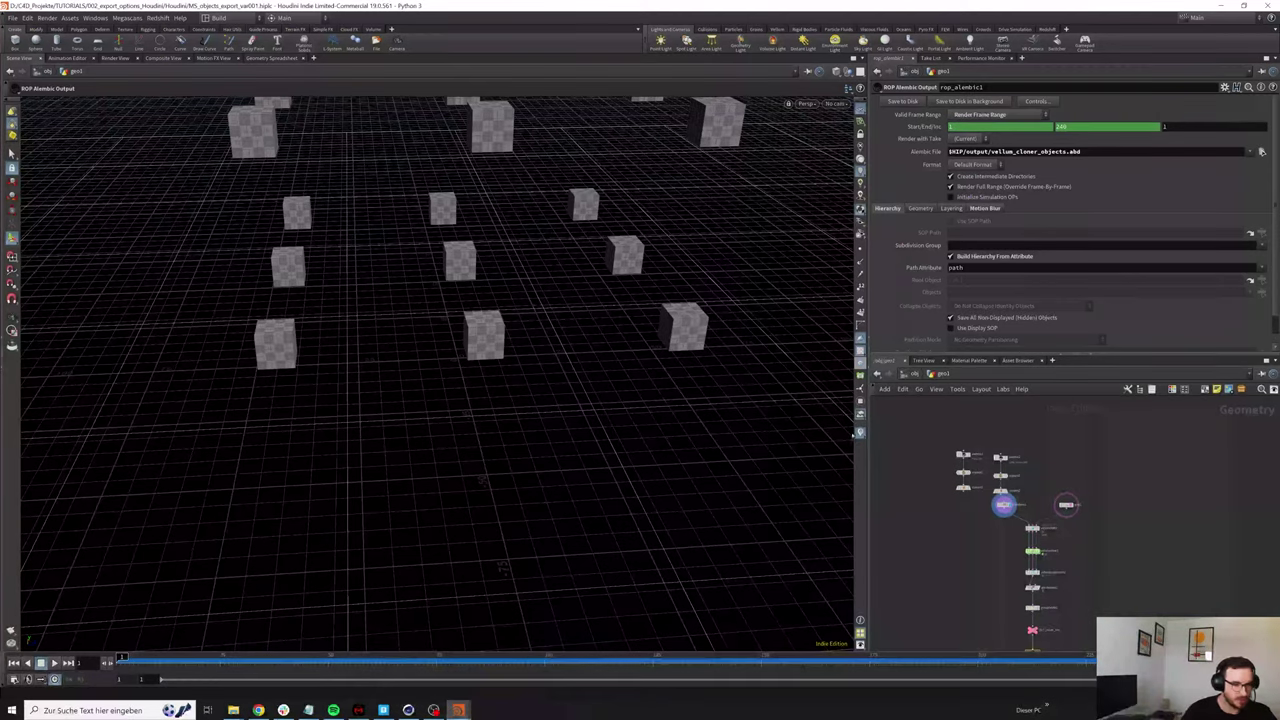
{"action": "scroll", "coordinate": [993, 459], "scroll_direction": "up", "scroll_amount": 2}
{"action": "left_click", "coordinate": [1003, 458]}
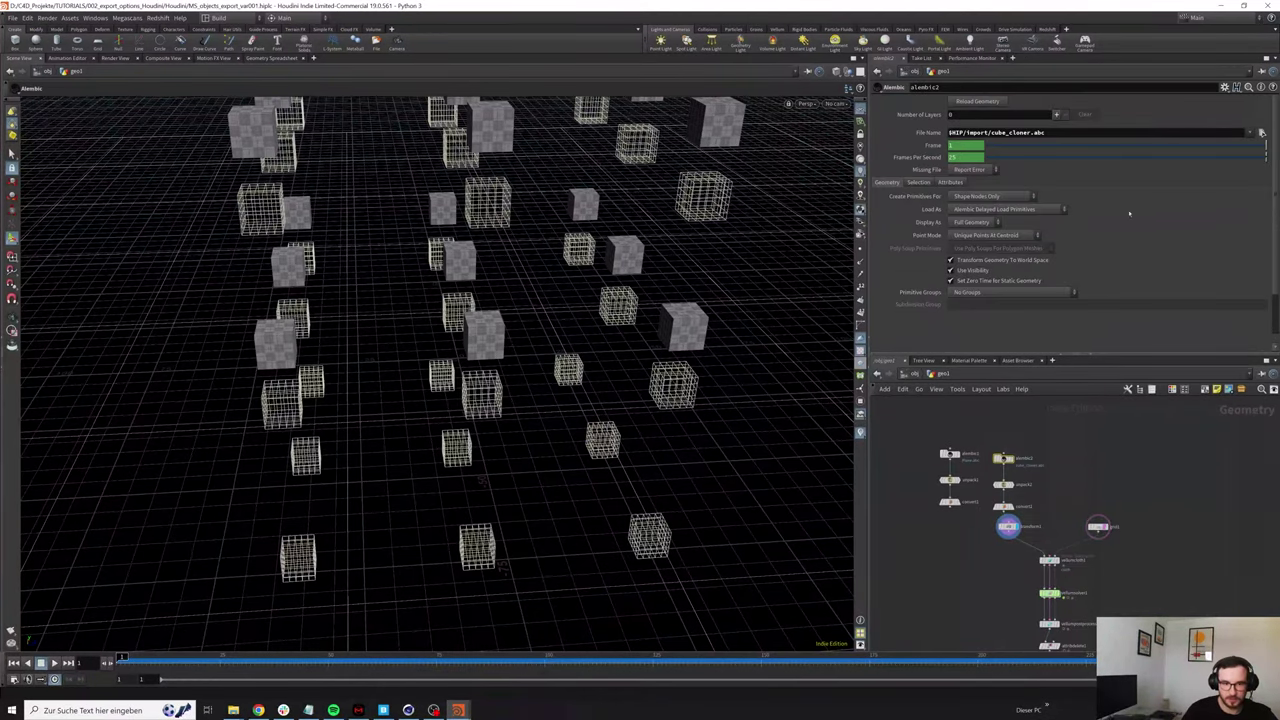
{"action": "mouse_move", "coordinate": [941, 396]}
{"action": "left_mouse_down"}
{"action": "mouse_move", "coordinate": [1022, 516]}
{"action": "mouse_move", "coordinate": [948, 484]}
{"action": "left_mouse_up"}
{"action": "left_click_drag", "start_coordinate": [936, 440], "coordinate": [936, 441]}
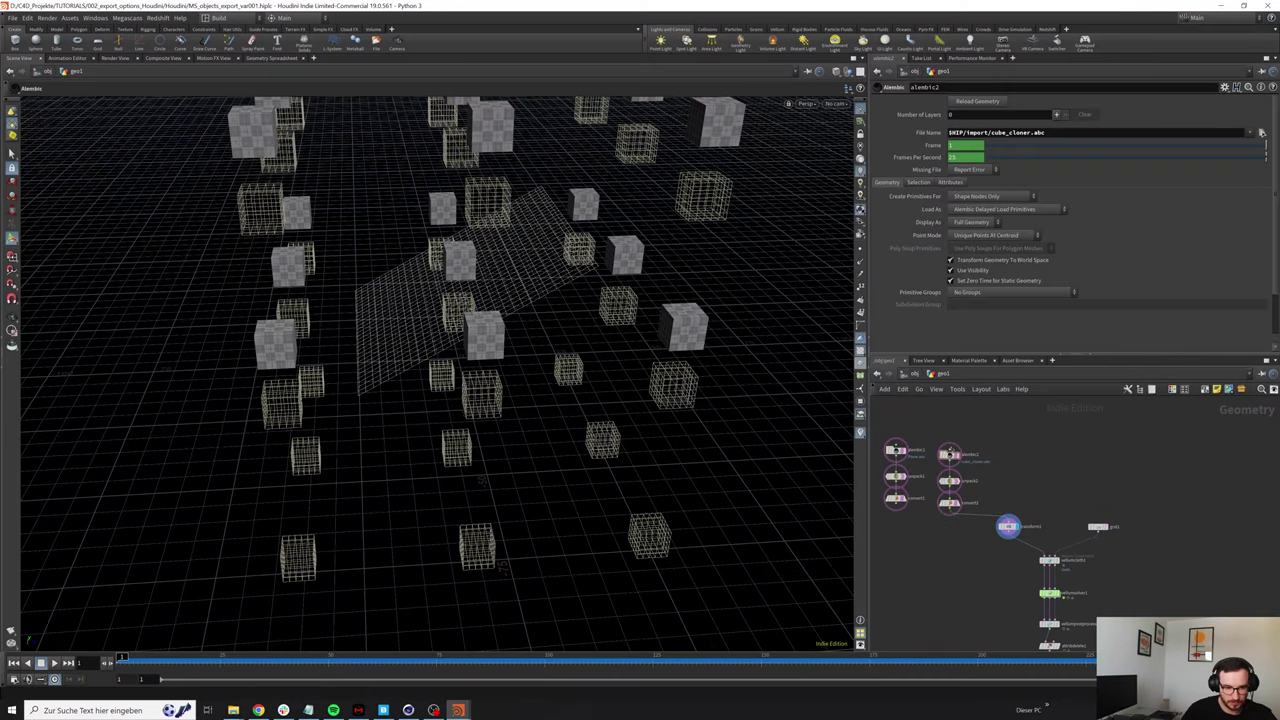
{"action": "key", "text": "ctrl+c"}
{"action": "key", "text": "ctrl+v"}
- Point the pasted Alembic node at cube_cloner_connected.abc, wire it in, and display the output
{"action": "left_click", "coordinate": [1010, 450]}
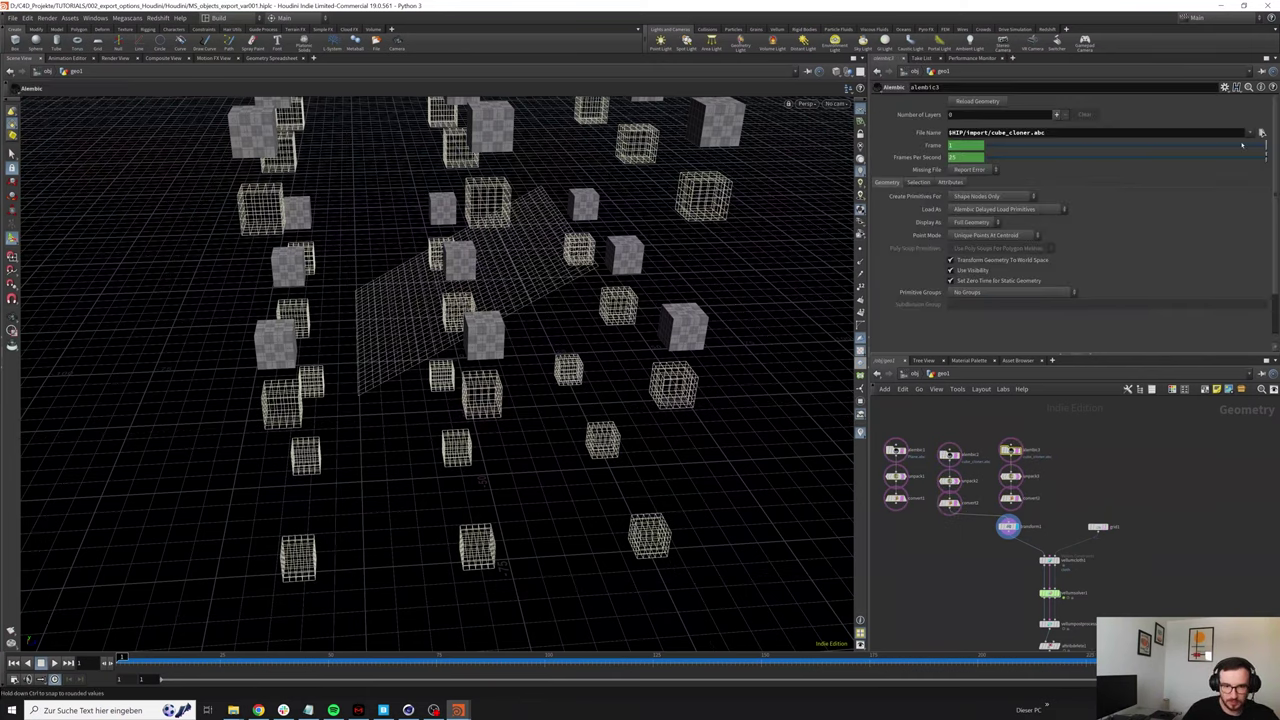
{"action": "left_click", "coordinate": [1261, 134]}
{"action": "double_click", "coordinate": [1086, 68]}
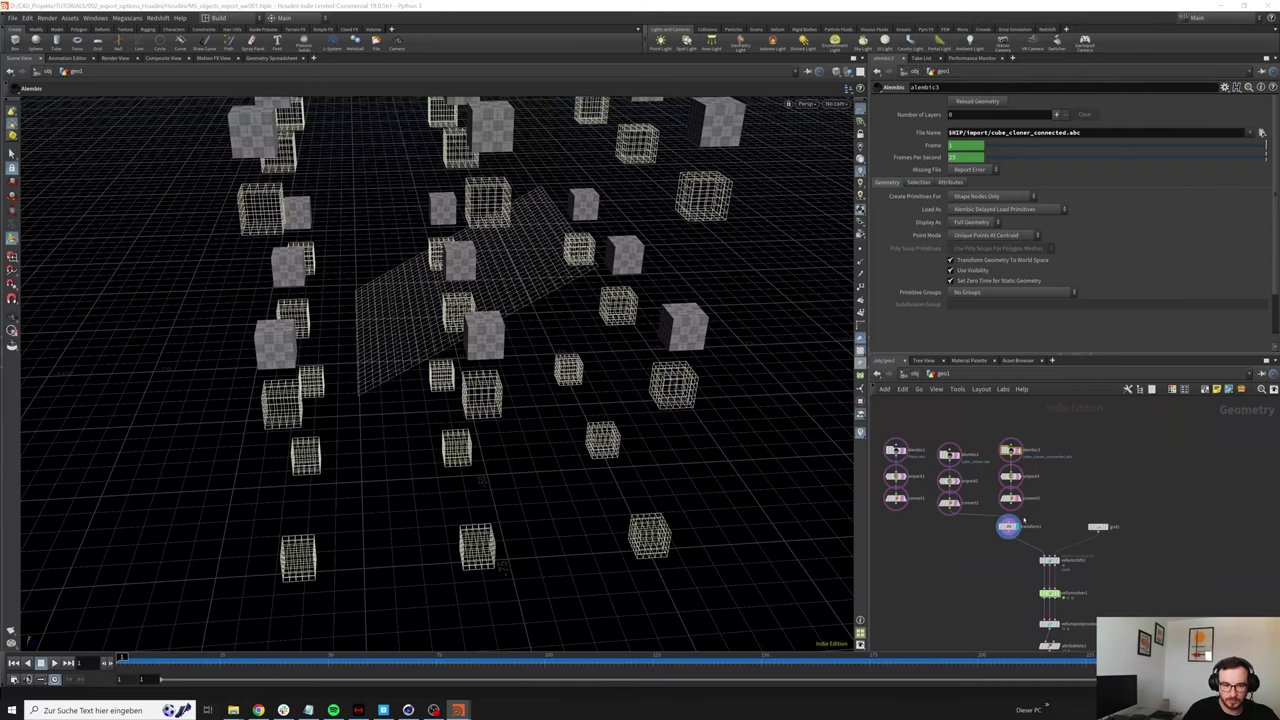
{"action": "left_click", "coordinate": [1010, 507]}
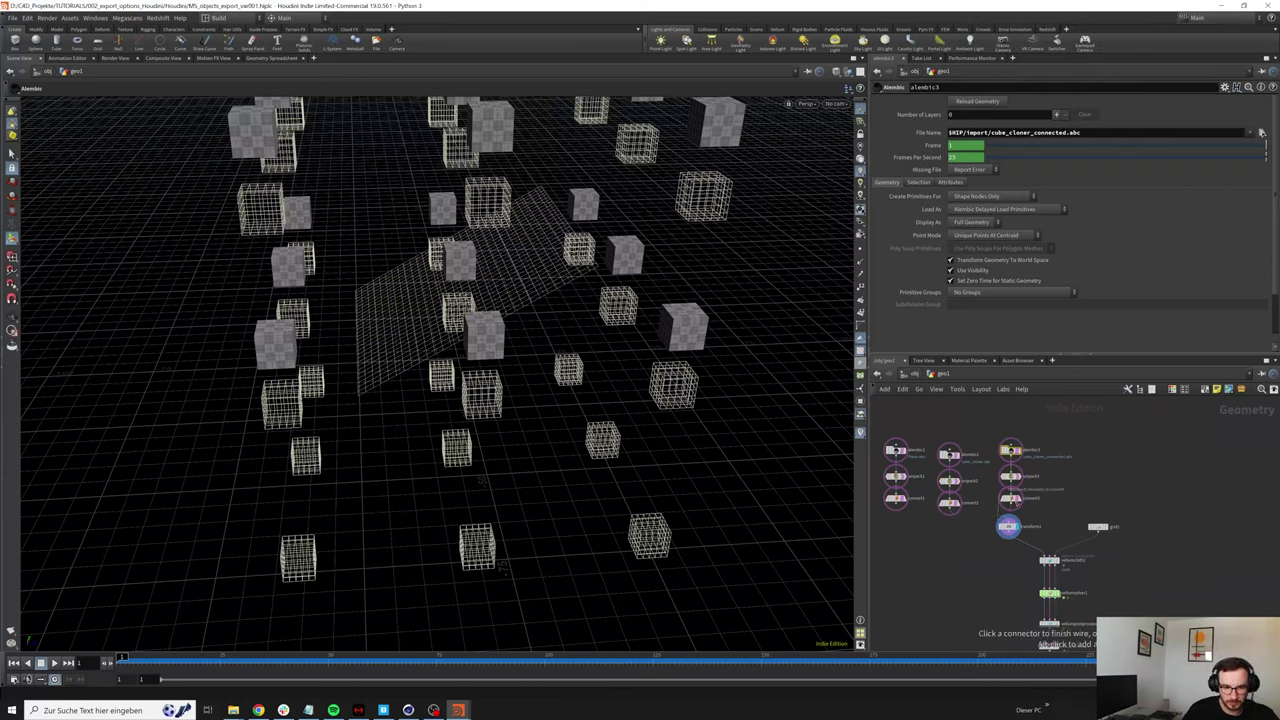
{"action": "left_click", "coordinate": [1008, 518]}
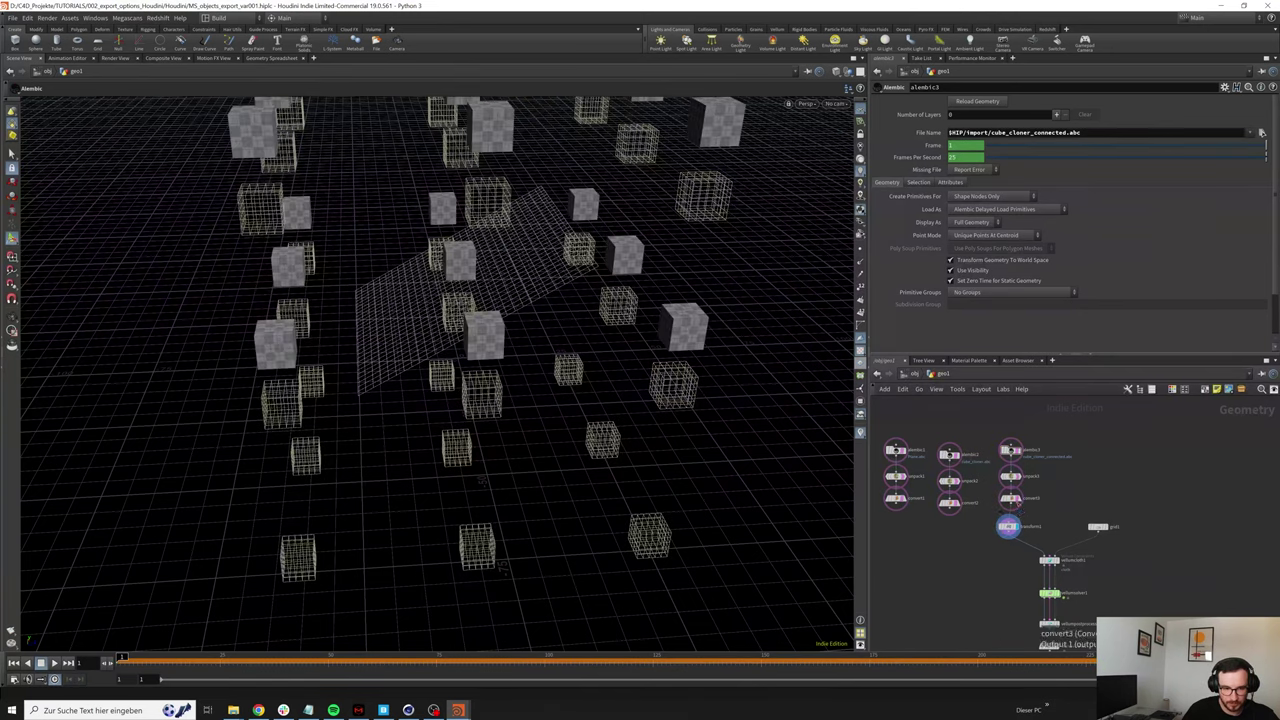
{"action": "left_click", "coordinate": [1074, 512]}
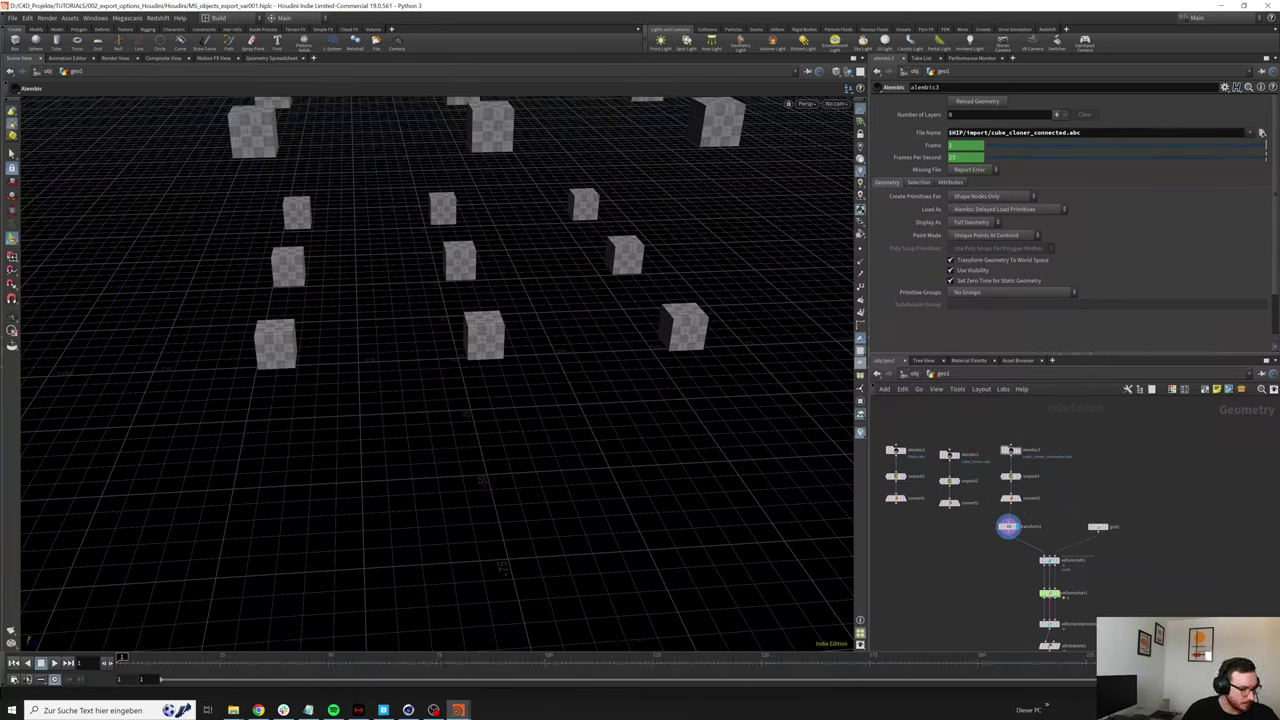
- Move rop_alembic1 and OUT_velum_sim lower to make room in the vellum chain
{"action": "middle_click_drag", "start_coordinate": [1080, 540], "coordinate": [1029, 400]}
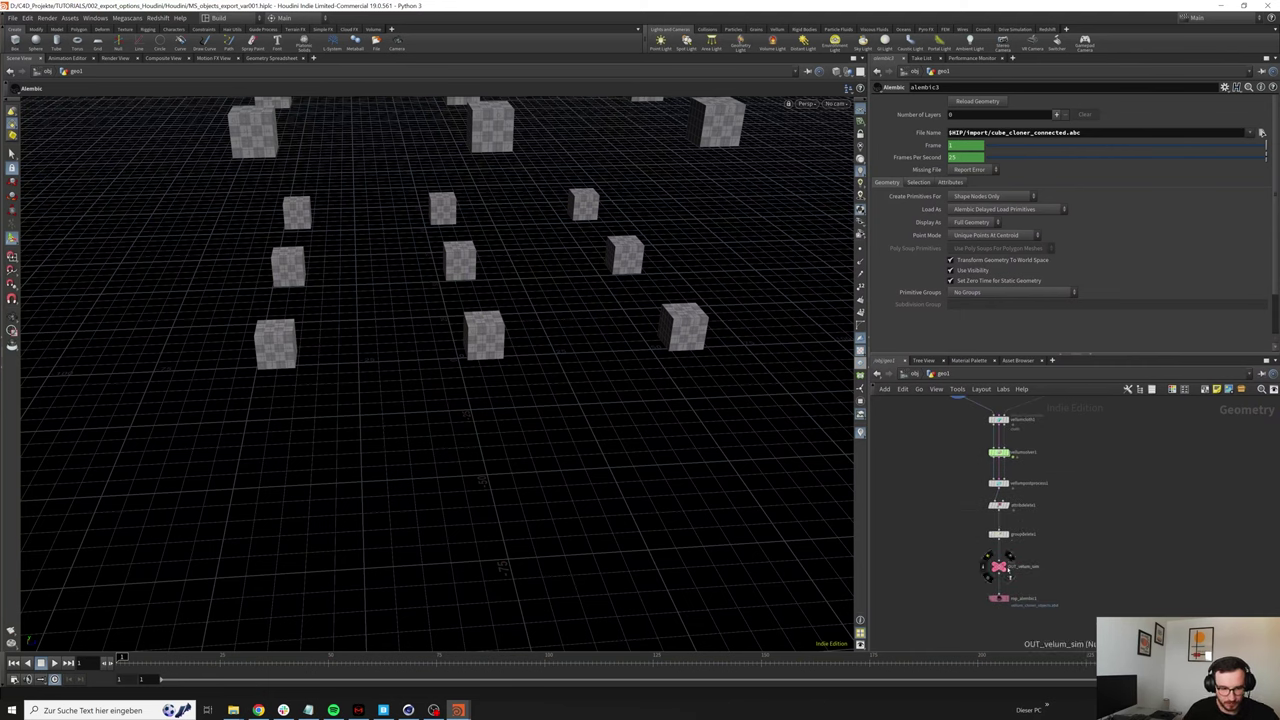
{"action": "left_click", "coordinate": [997, 598]}
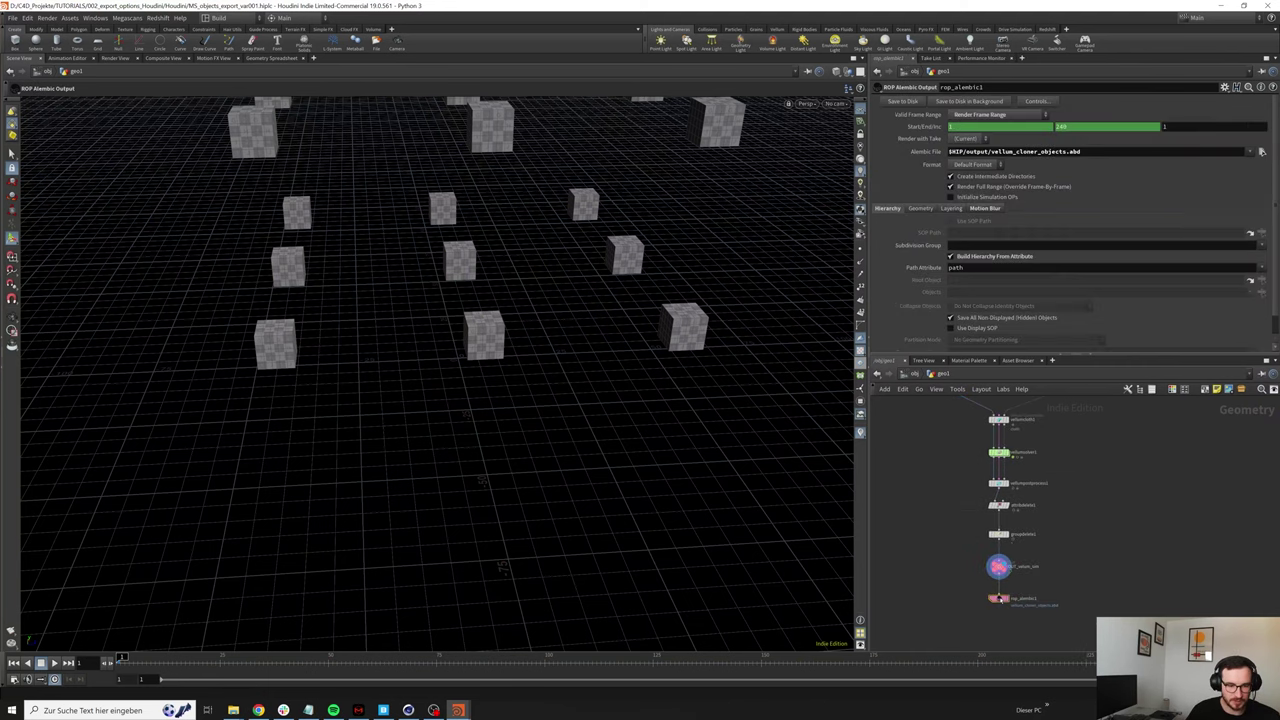
{"action": "middle_click_drag", "start_coordinate": [1011, 555], "coordinate": [999, 523]}
{"action": "left_click_drag", "start_coordinate": [986, 569], "coordinate": [988, 617]}
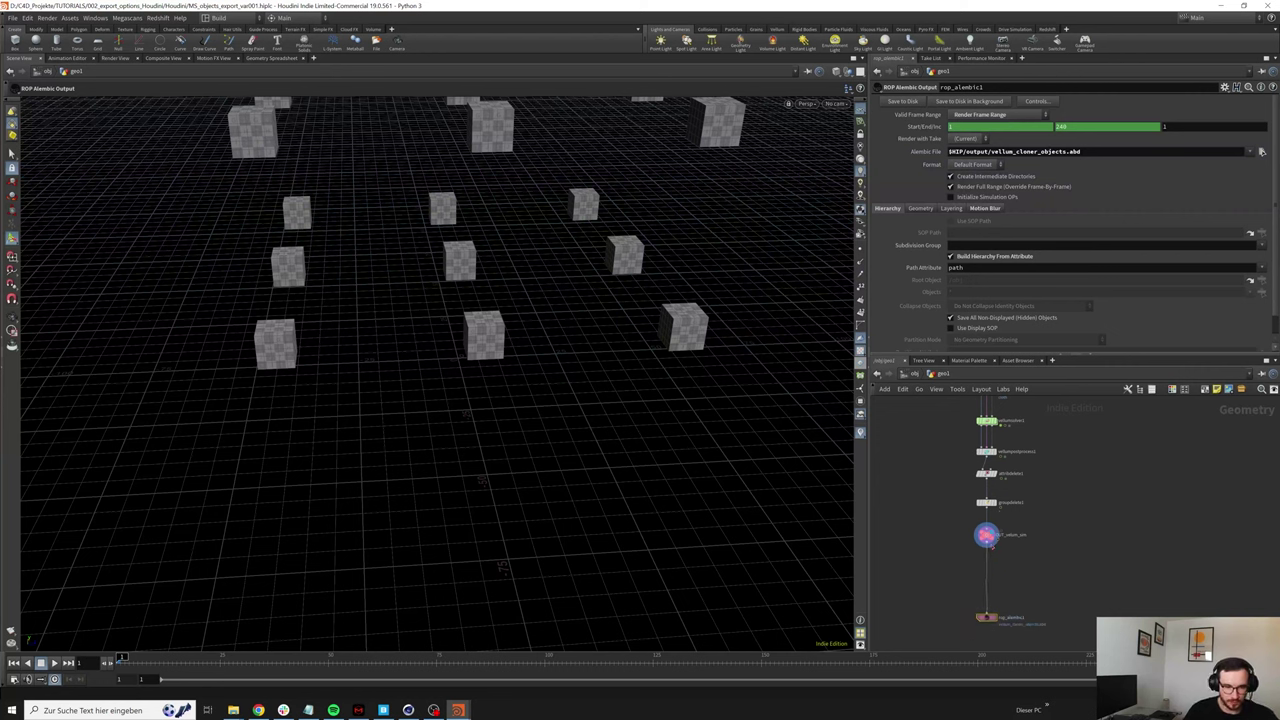
{"action": "left_click_drag", "start_coordinate": [990, 540], "coordinate": [988, 595]}
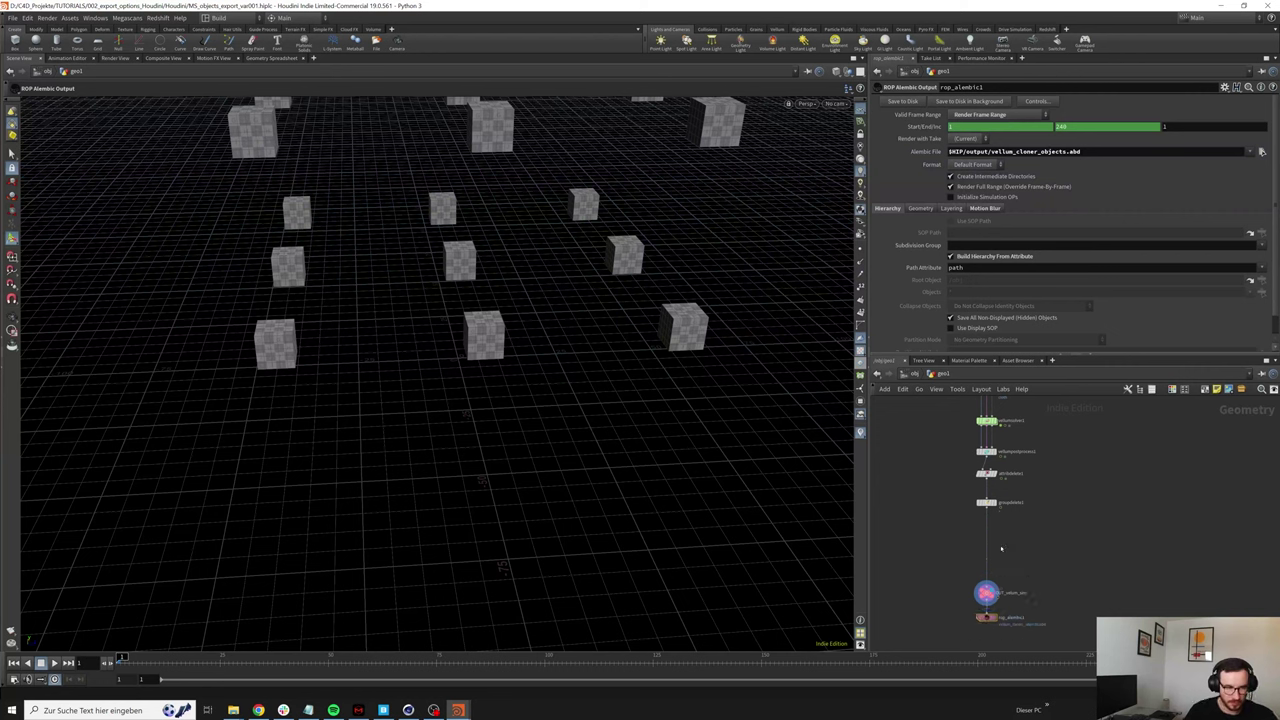
{"action": "middle_click_drag", "start_coordinate": [1006, 540], "coordinate": [996, 562]}
- Insert a Connectivity node onto the wire below the group delete
{"action": "key", "text": "Tab"}
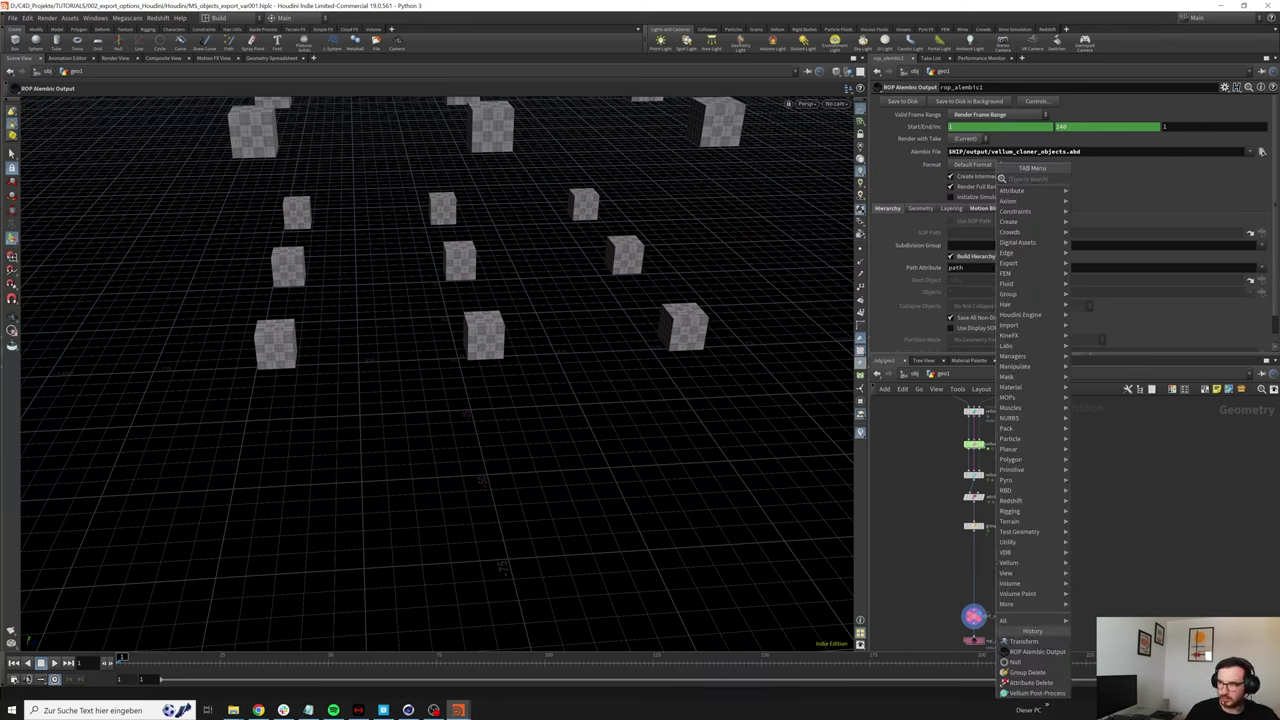
{"action": "key", "text": "Escape"}
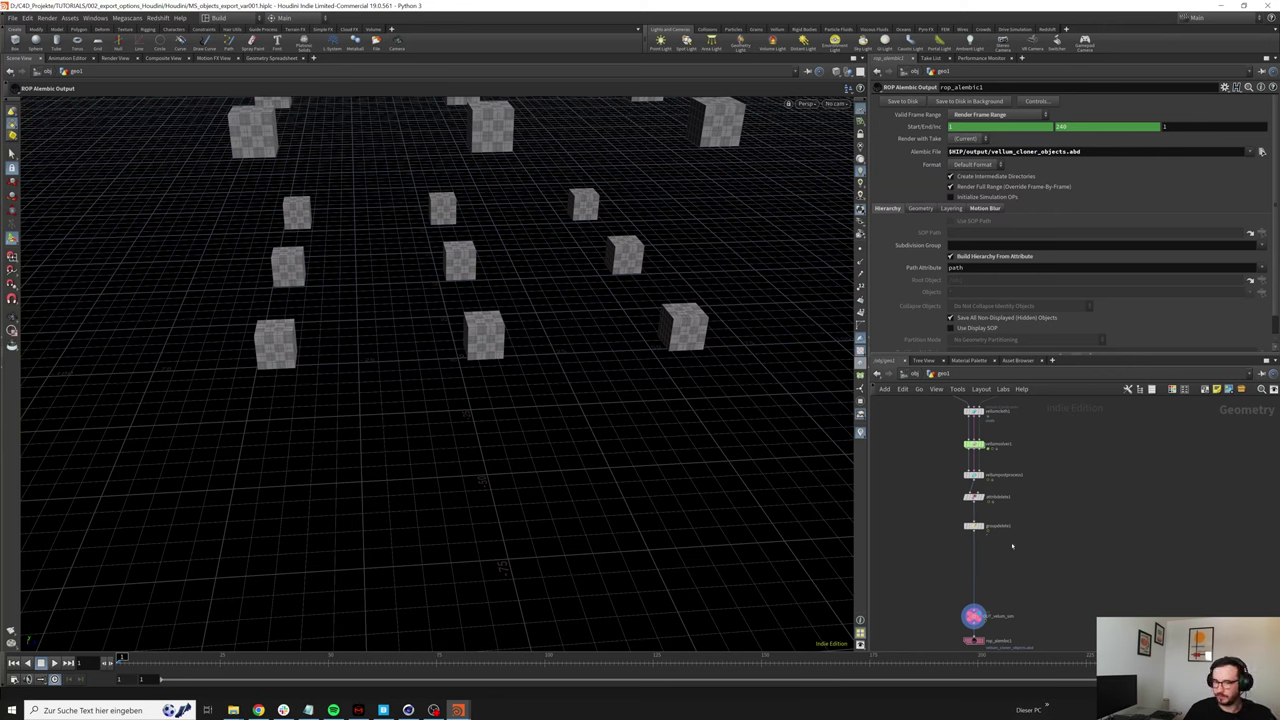
{"action": "key", "text": "Tab"}
{"action": "type", "text": "c"}
{"action": "key", "text": "BackSpace"}
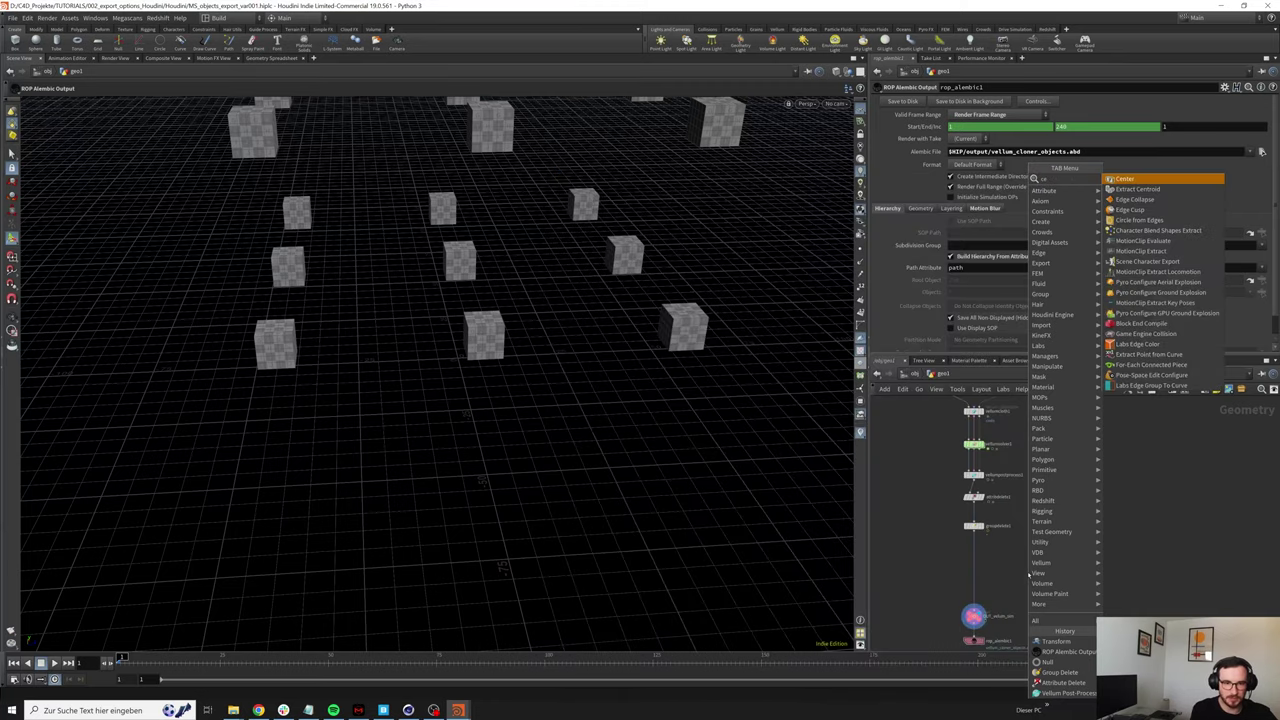
{"action": "type", "text": "co"}
{"action": "key", "text": "Return"}
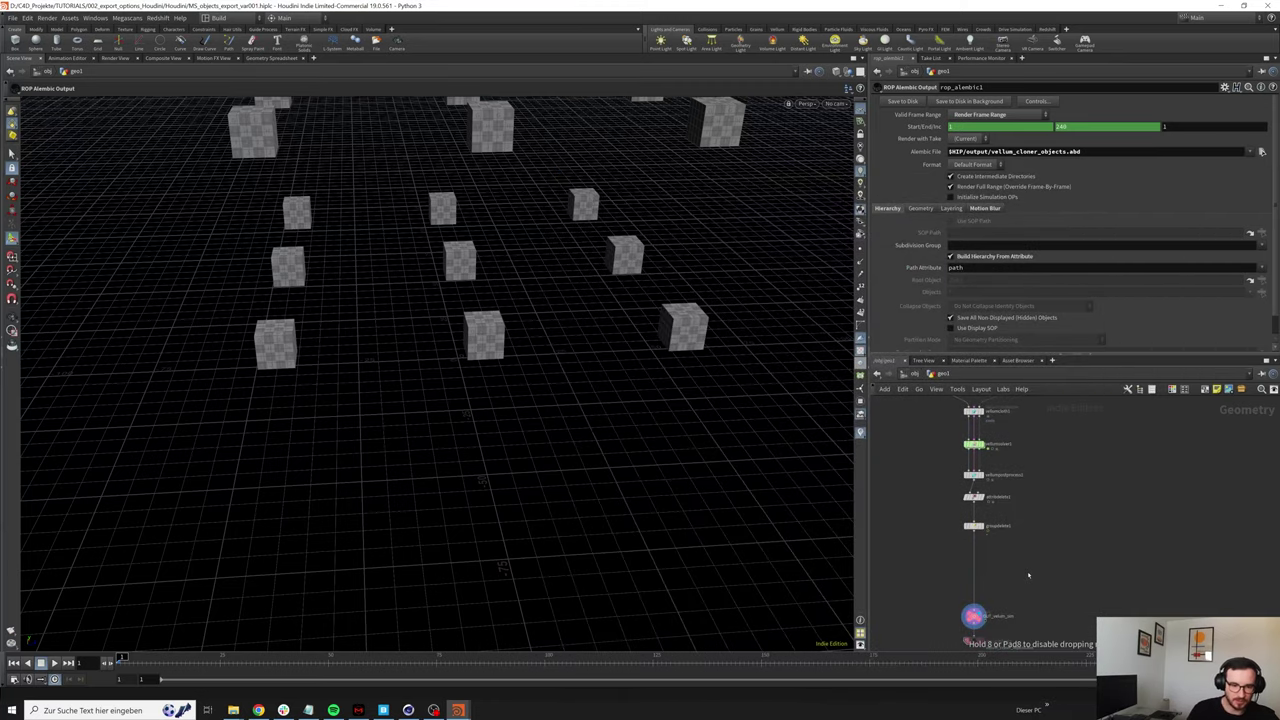
{"action": "left_click", "coordinate": [978, 550]}
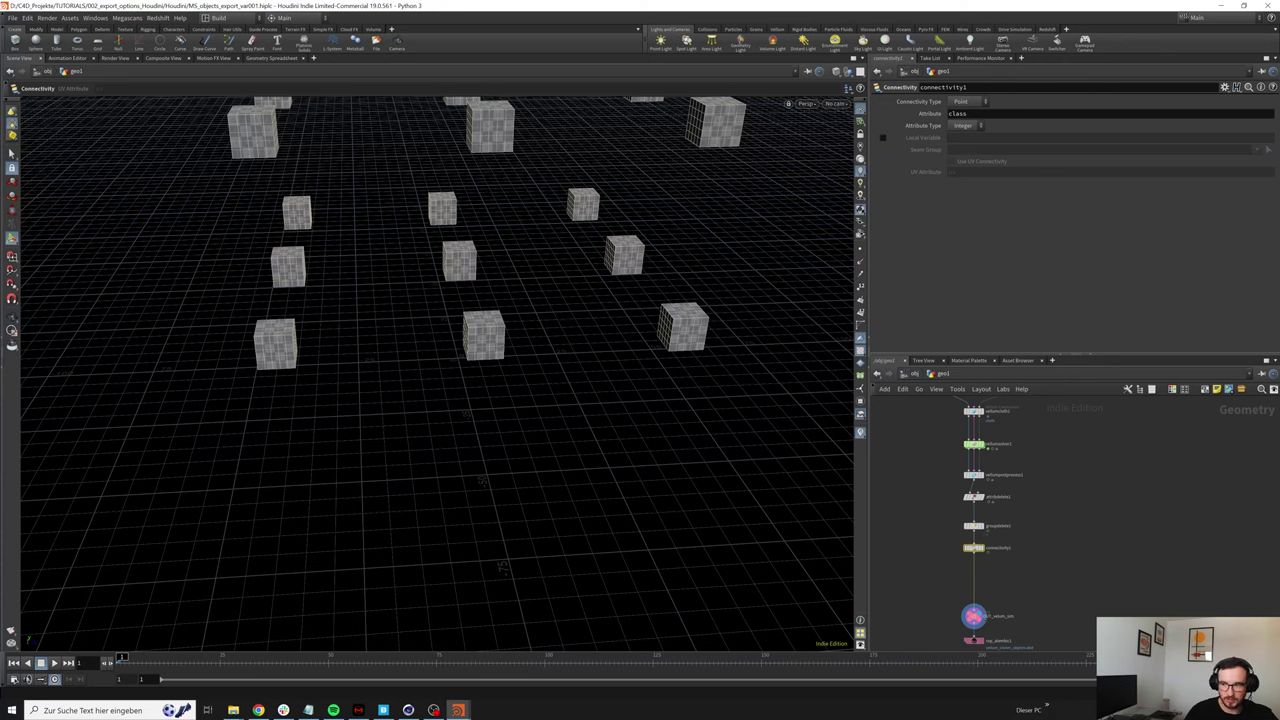
- Display the Connectivity result and set its attribute name to part
{"action": "left_click", "coordinate": [982, 548]}
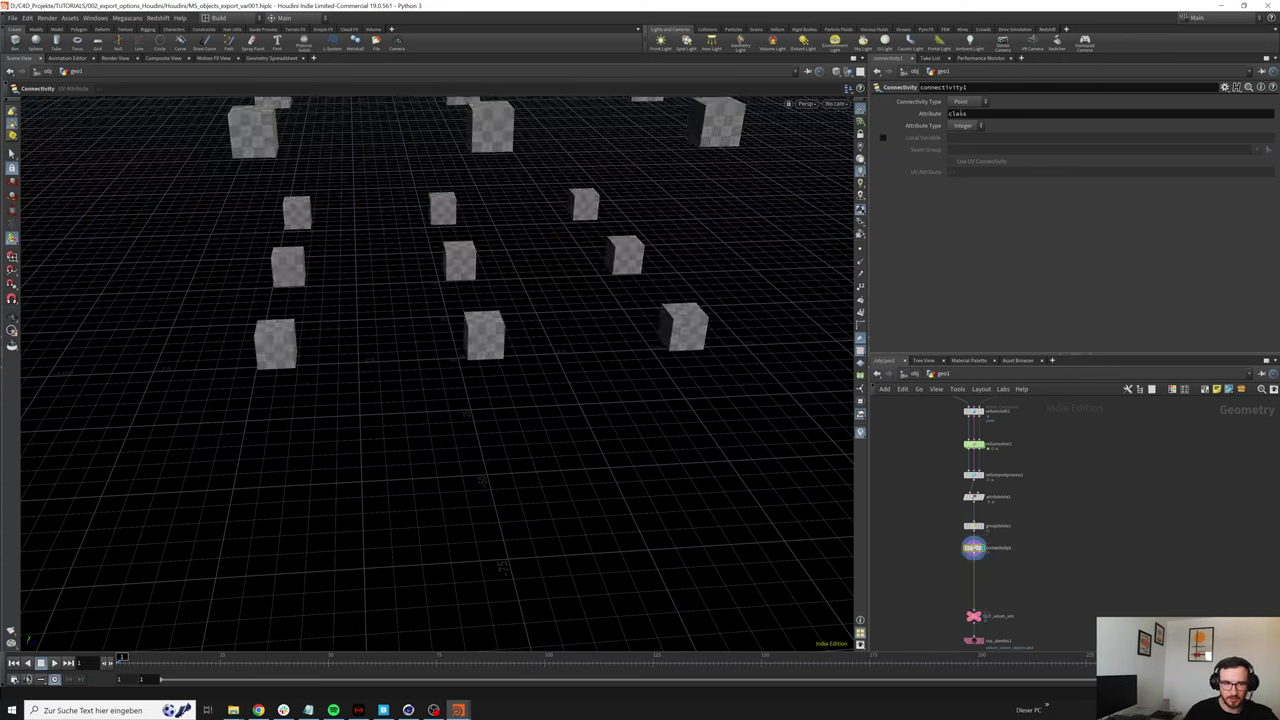
{"action": "type", "text": "part"}
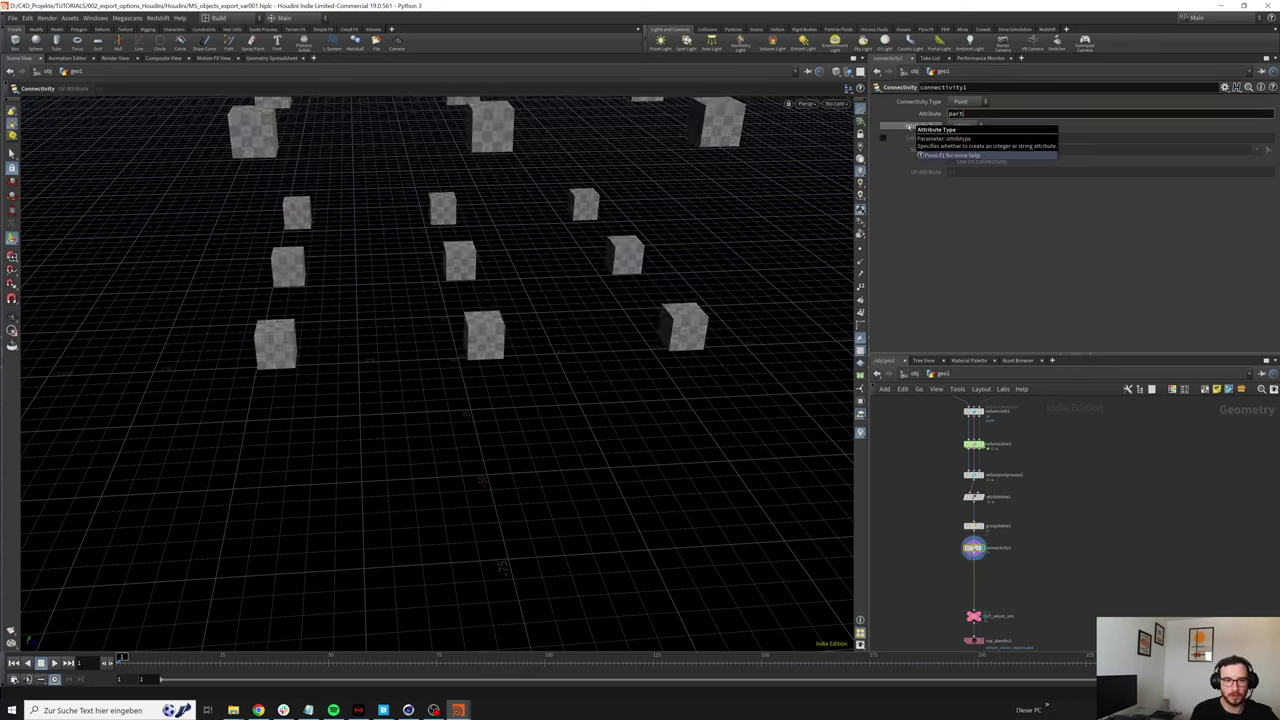
{"action": "key", "text": "Return"}
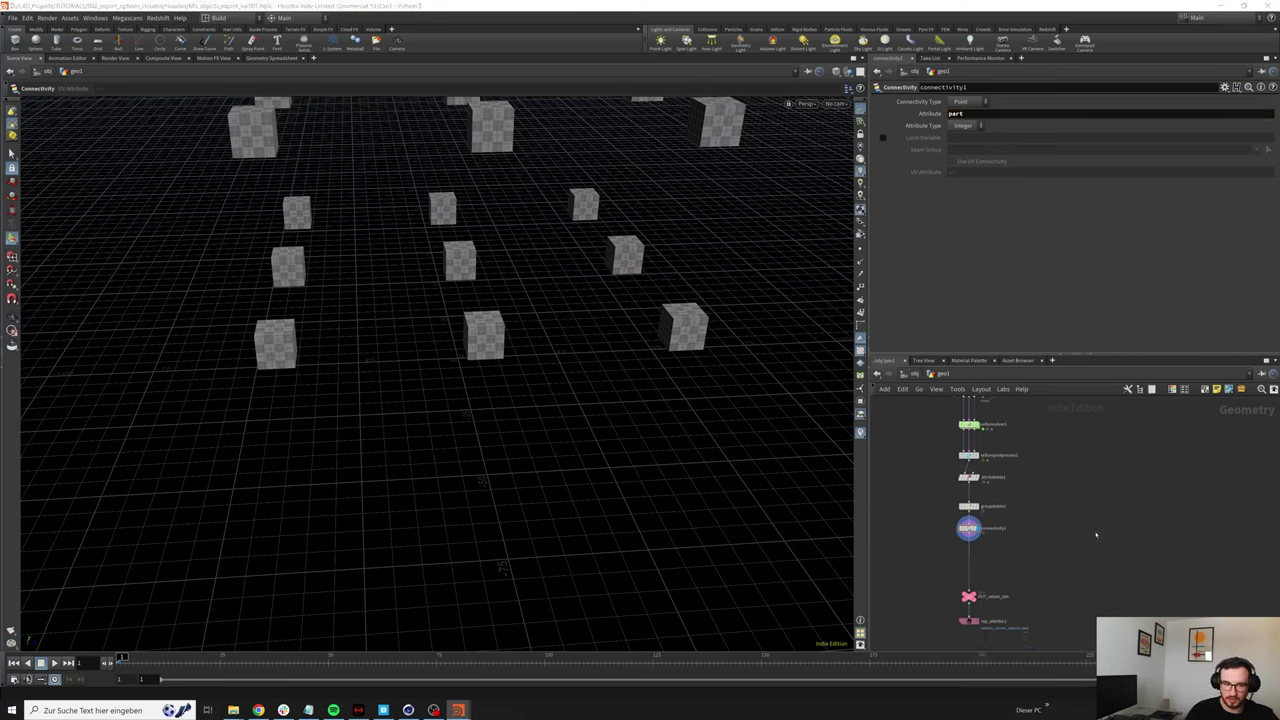
{"action": "key", "text": "Tab"}
- Add a Labs Group by Attribute node after Connectivity and display its result
{"action": "type", "text": "roup by a"}
{"action": "key", "text": "Return"}
{"action": "left_click", "coordinate": [1050, 583]}
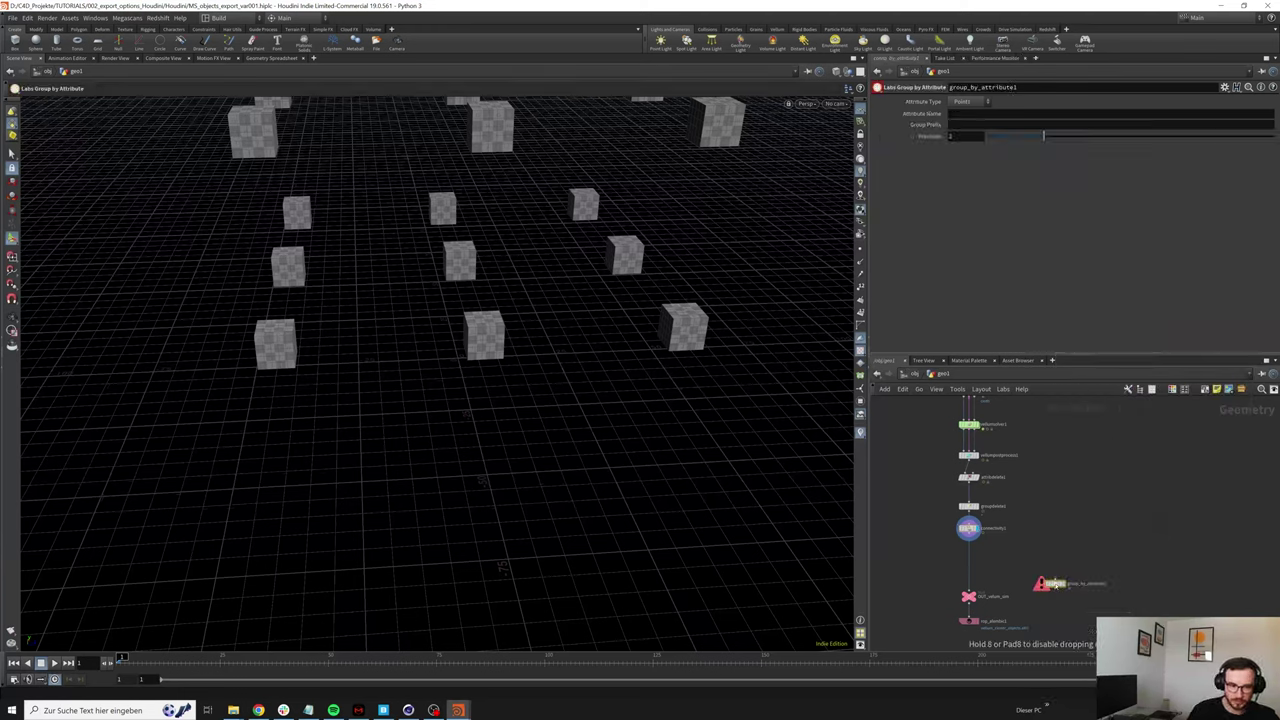
{"action": "left_click_drag", "start_coordinate": [1050, 583], "coordinate": [968, 549]}
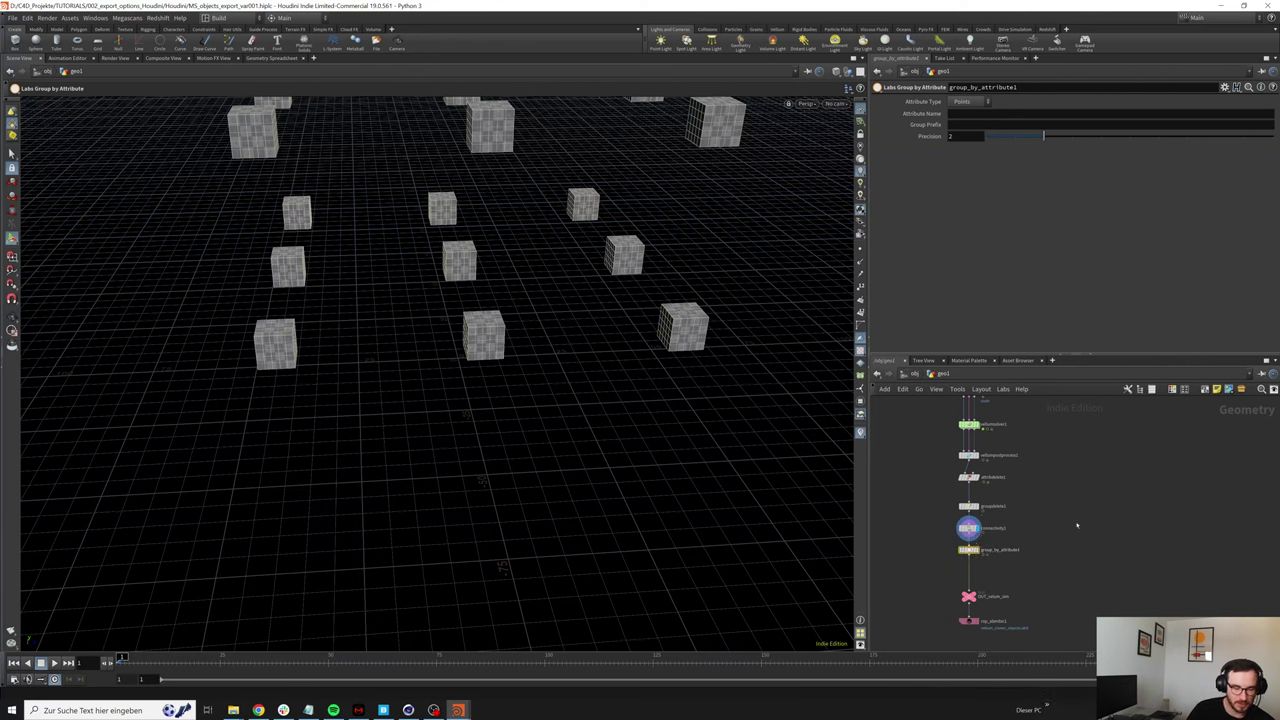
{"action": "mouse_move", "coordinate": [968, 550]}
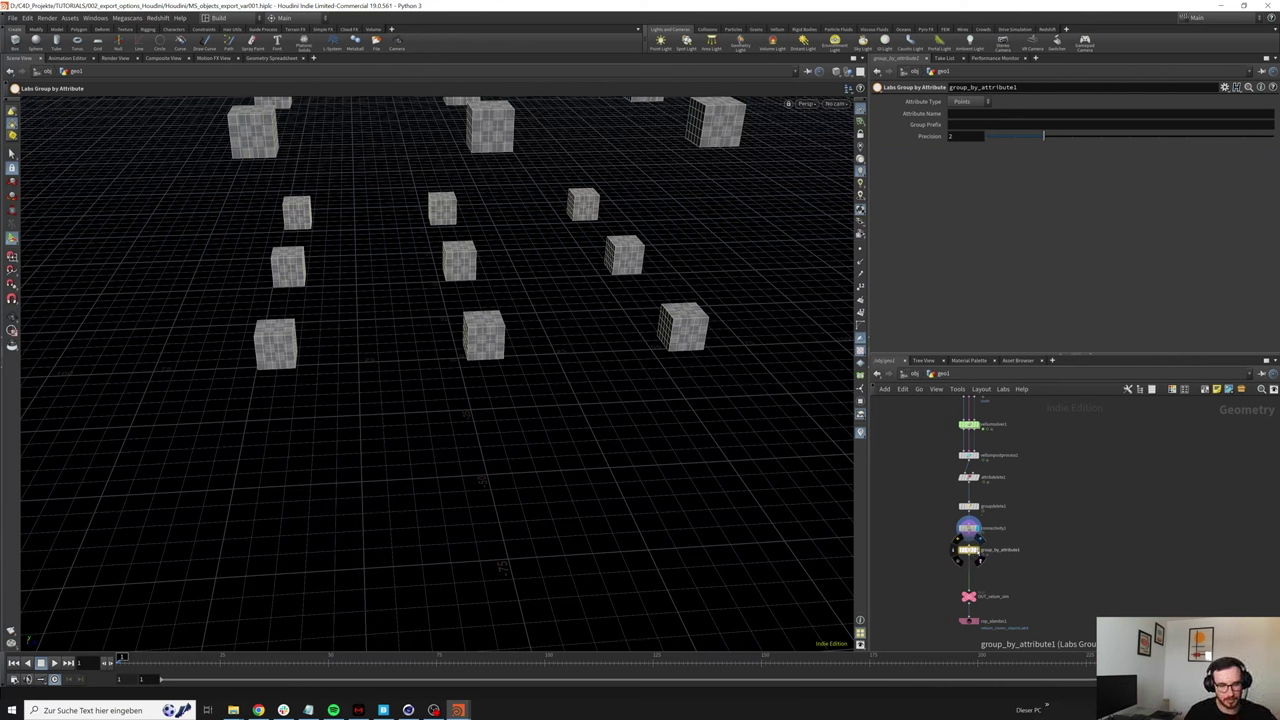
{"action": "left_click", "coordinate": [977, 556]}
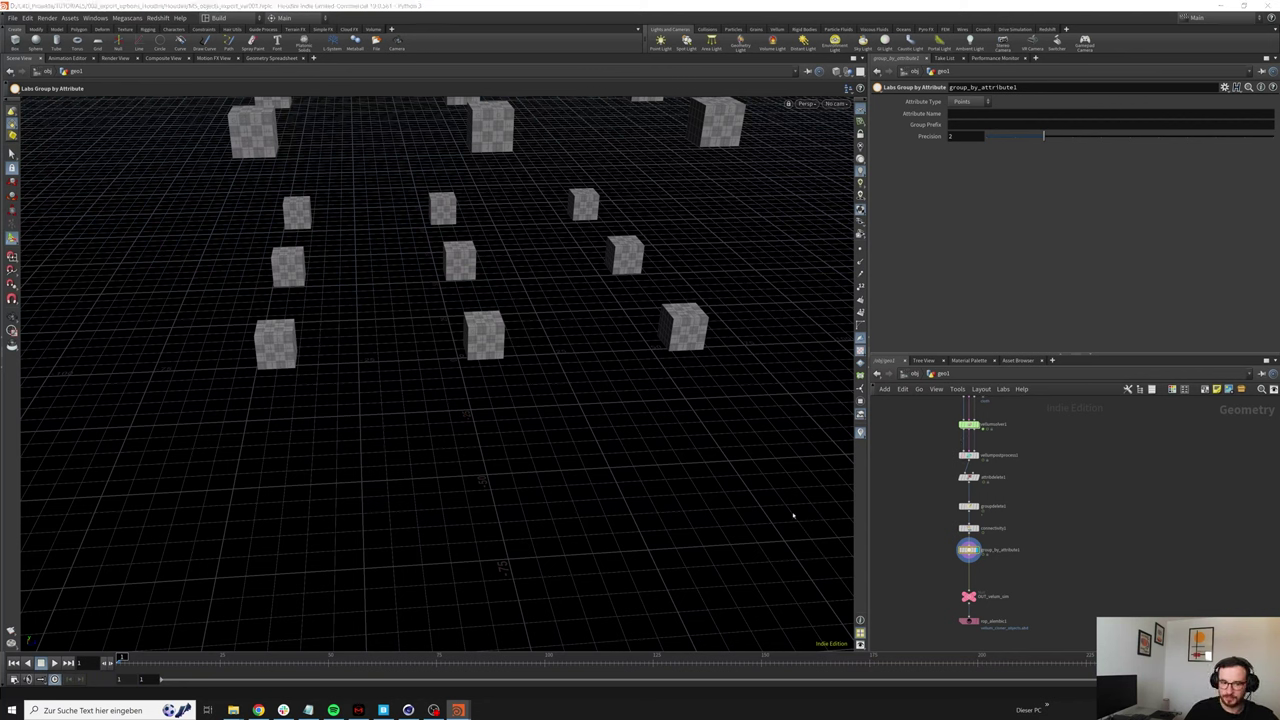
- Set Group by Attribute to attribute part with group prefix part_
{"action": "left_click", "coordinate": [973, 112]}
{"action": "type", "text": "part"}
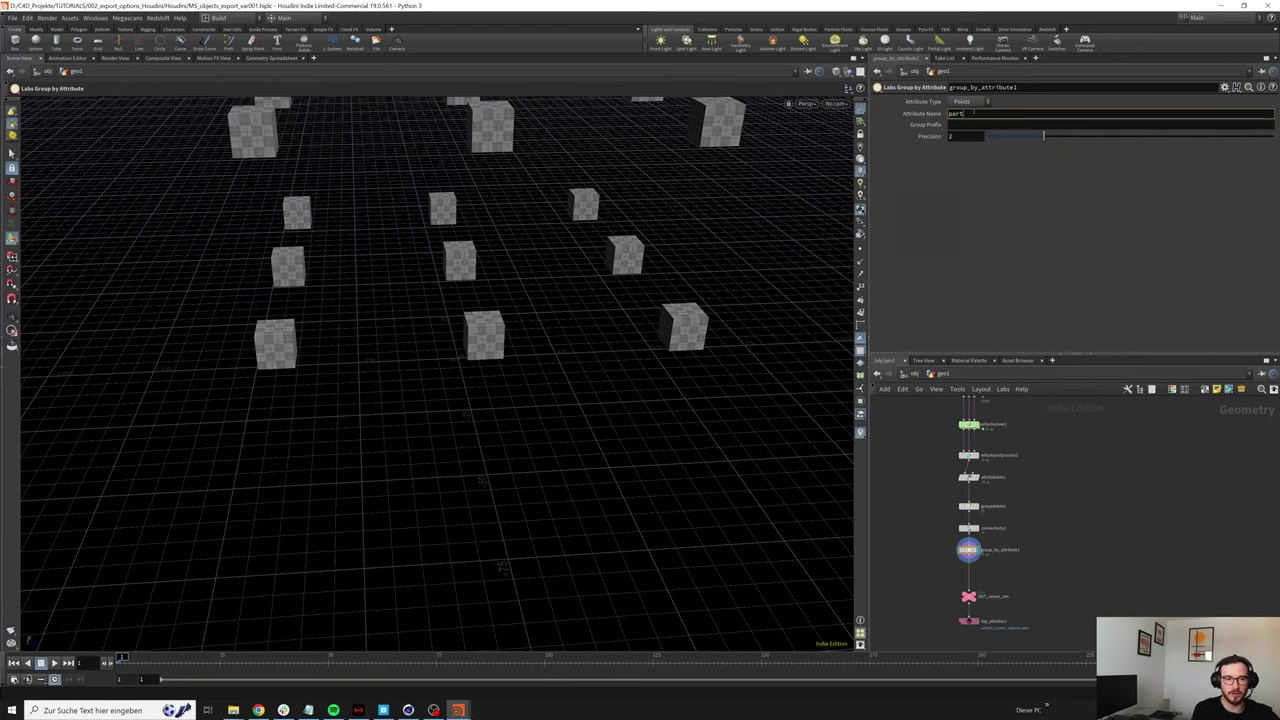
{"action": "key", "text": "Return"}
{"action": "type", "text": "part_"}
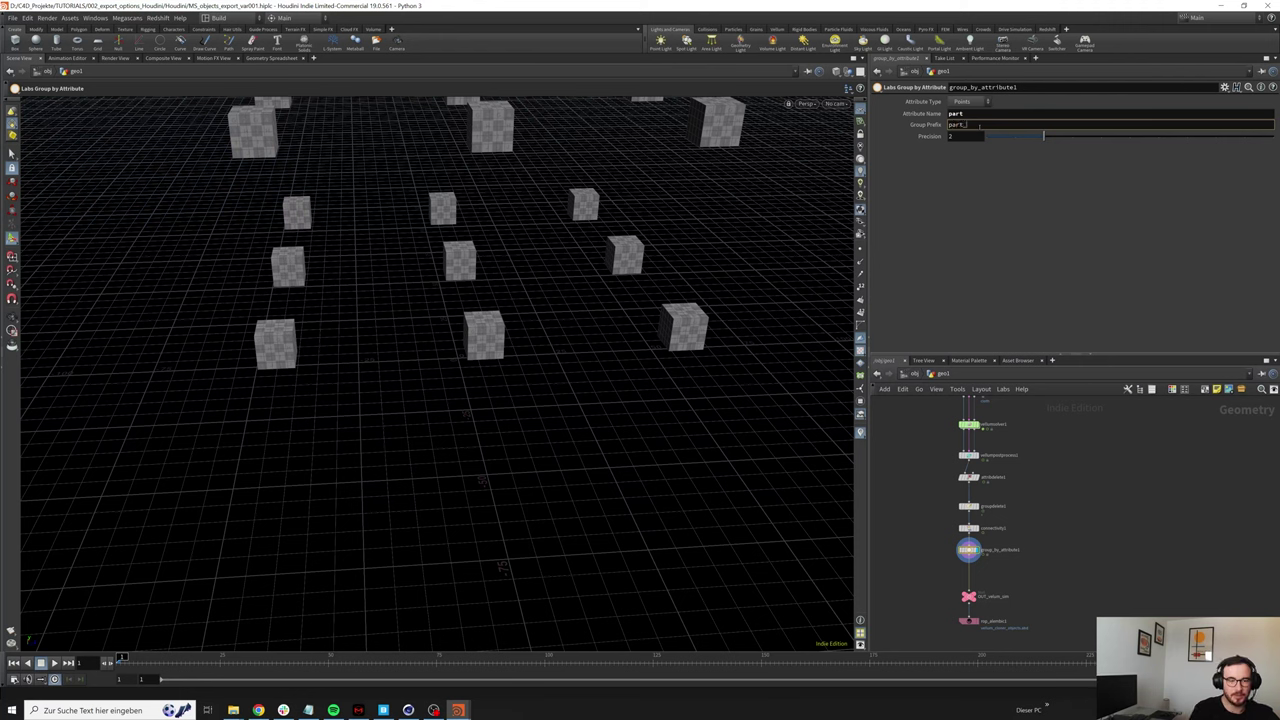
{"action": "key", "text": "Return"}
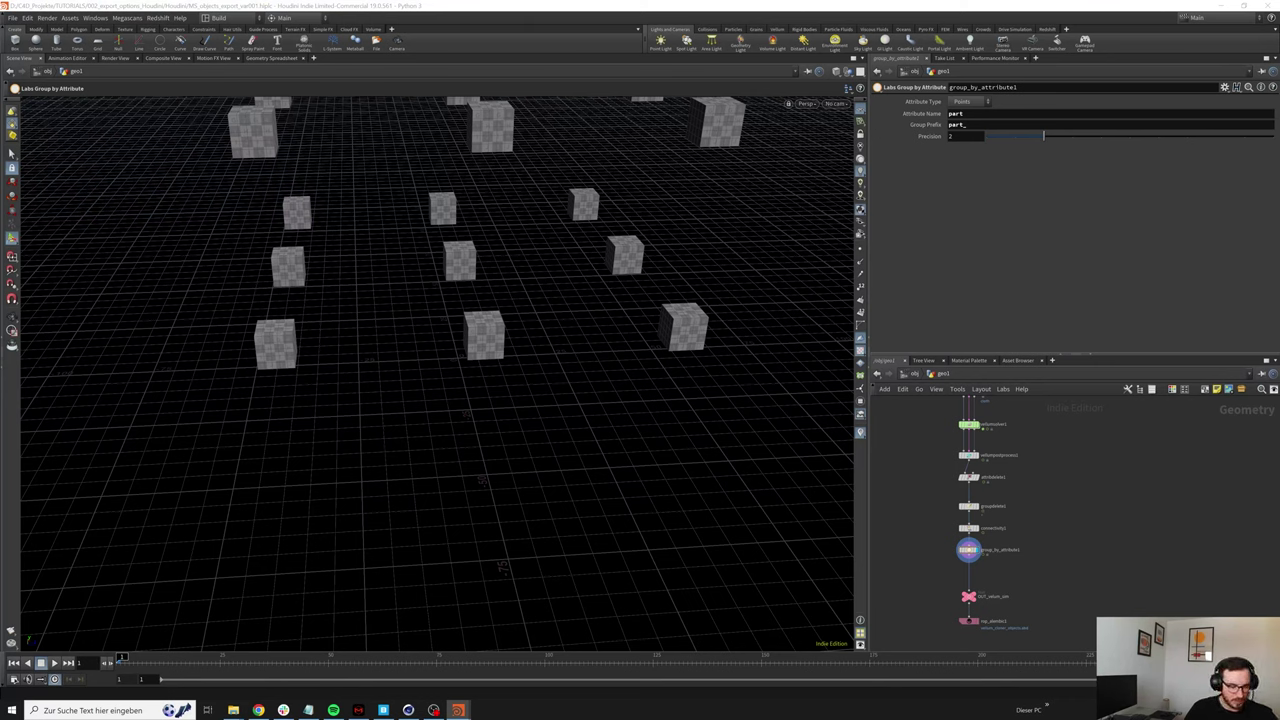
{"action": "key", "text": "Tab"}
- Insert a Group Promote node converting from point groups matching part_*
{"action": "type", "text": "group promote"}
{"action": "key", "text": "Return"}
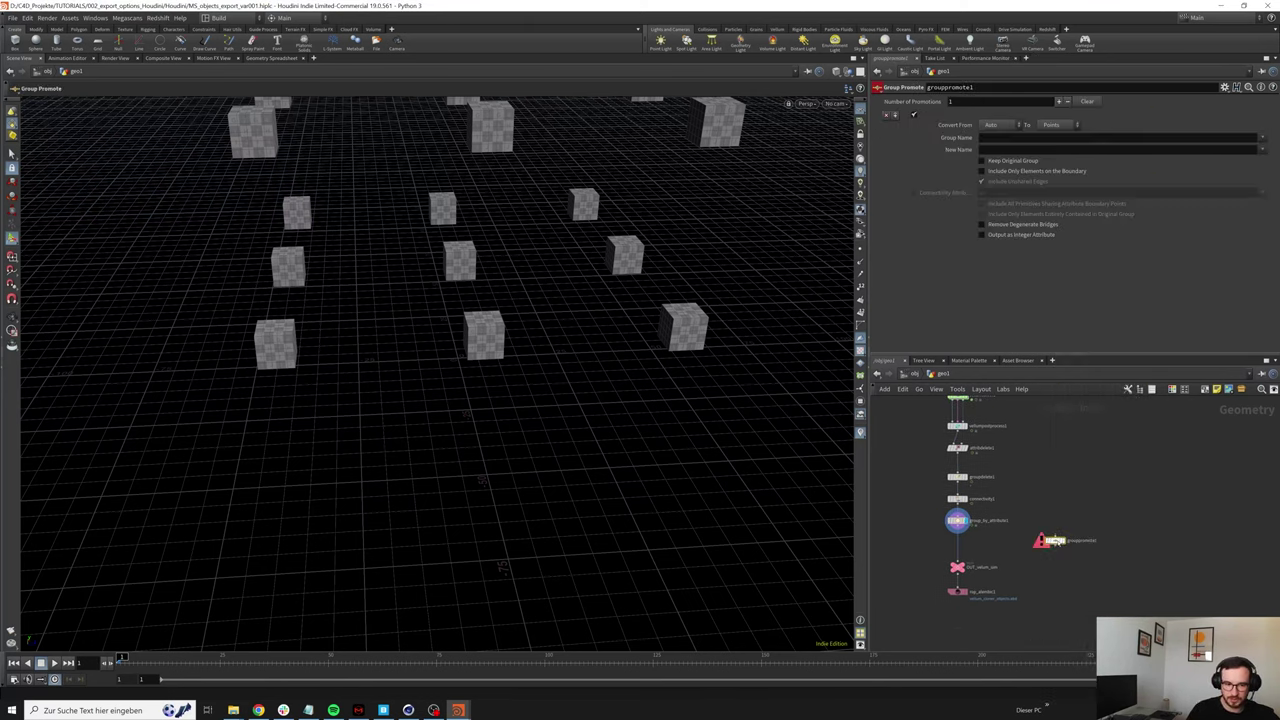
{"action": "left_click", "coordinate": [958, 540]}
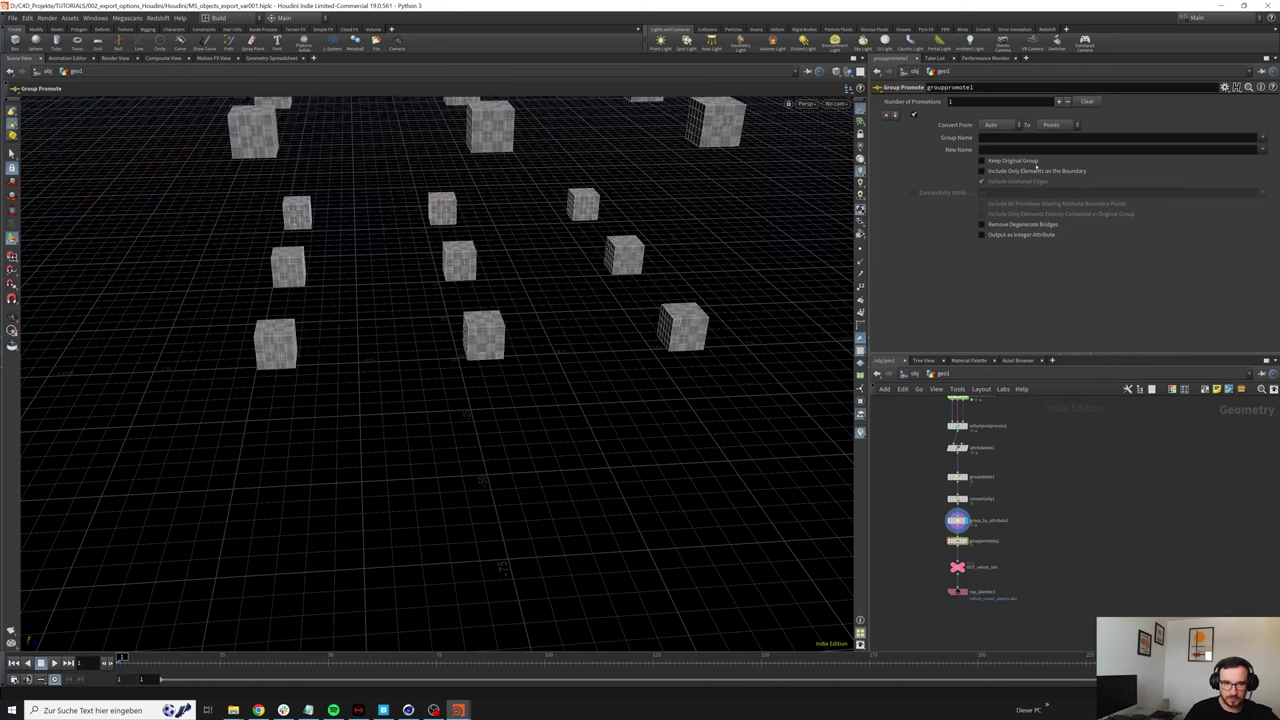
{"action": "left_click", "coordinate": [1000, 124]}
{"action": "left_click", "coordinate": [997, 148]}
{"action": "left_click", "coordinate": [1262, 140]}
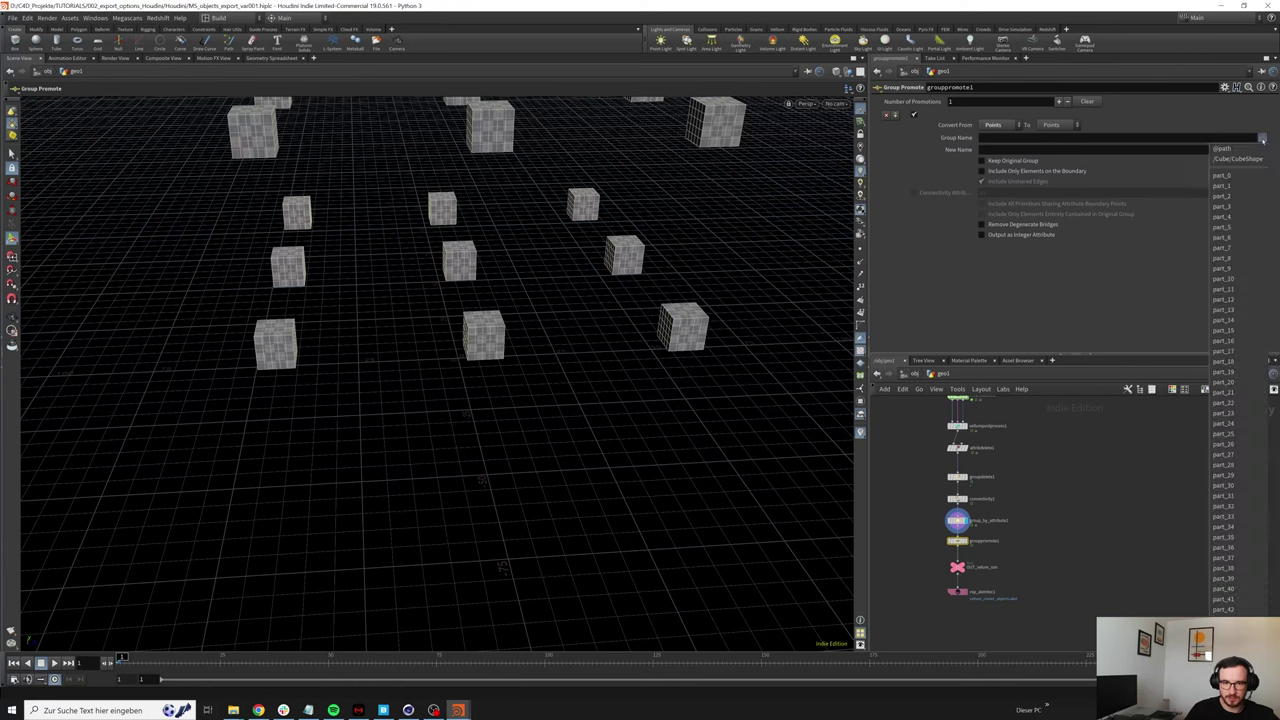
{"action": "left_click", "coordinate": [1262, 140]}
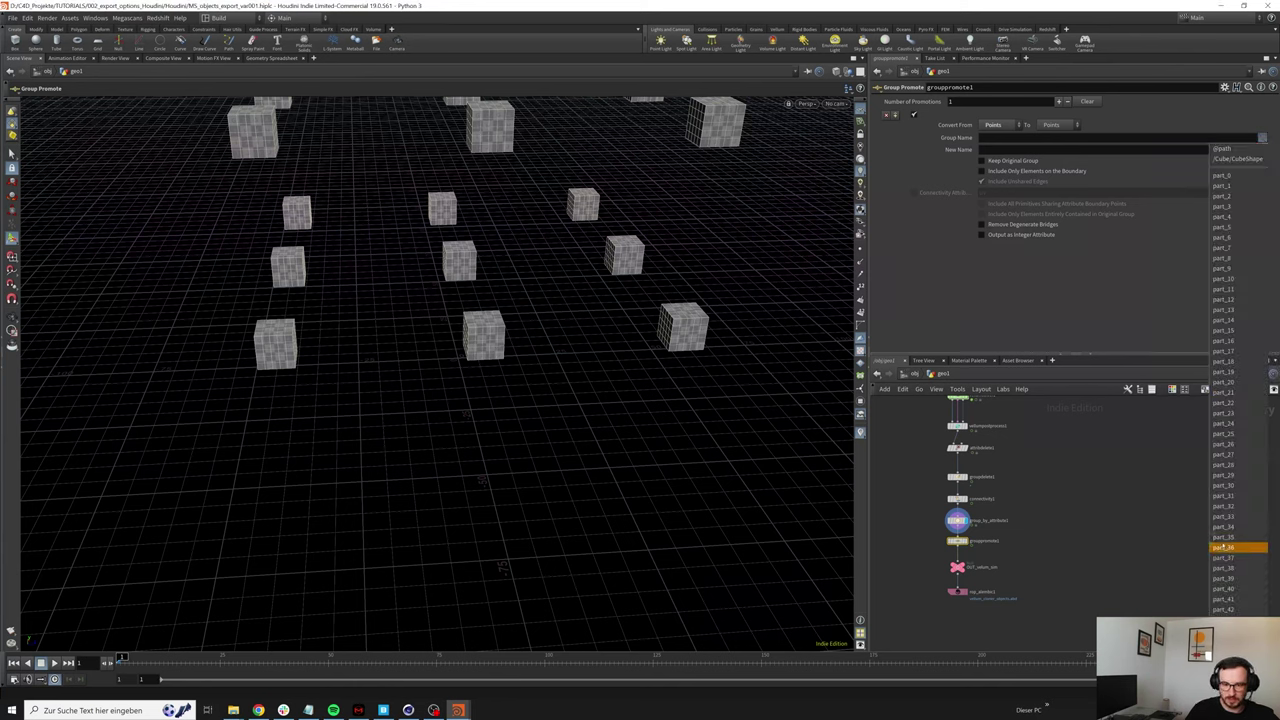
{"action": "left_click", "coordinate": [1030, 138]}
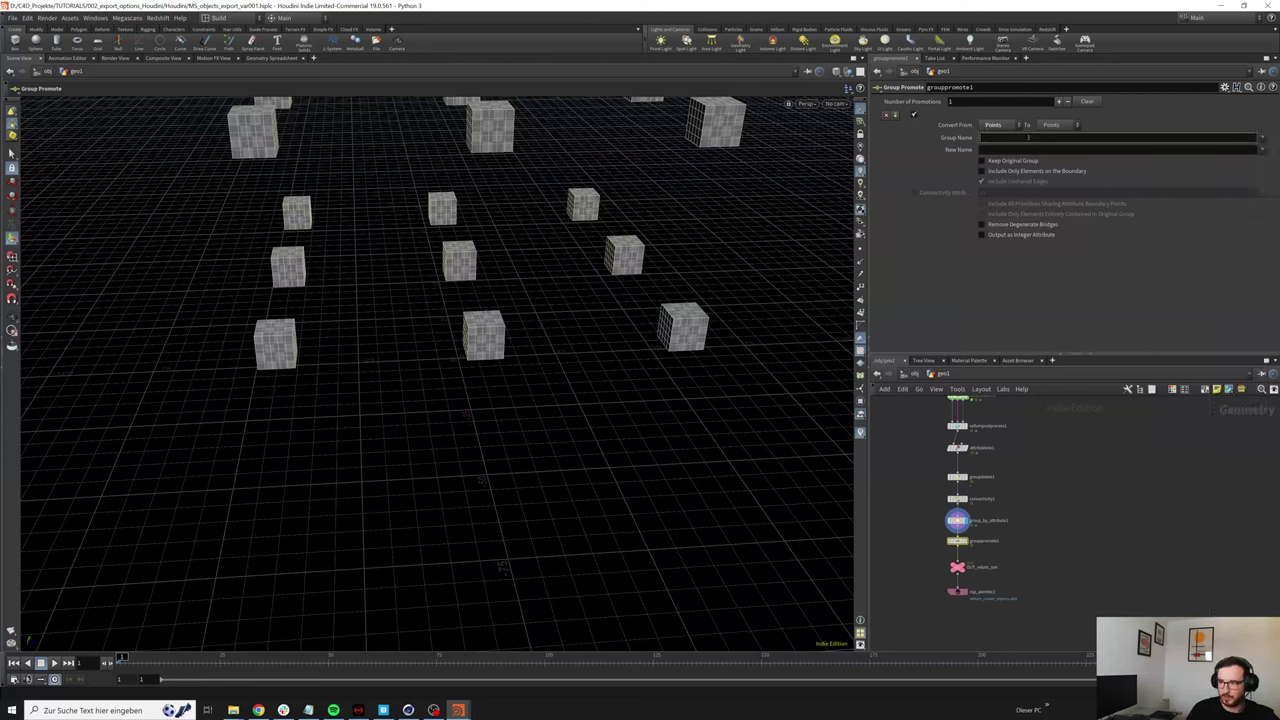
{"action": "type", "text": "part_*"}
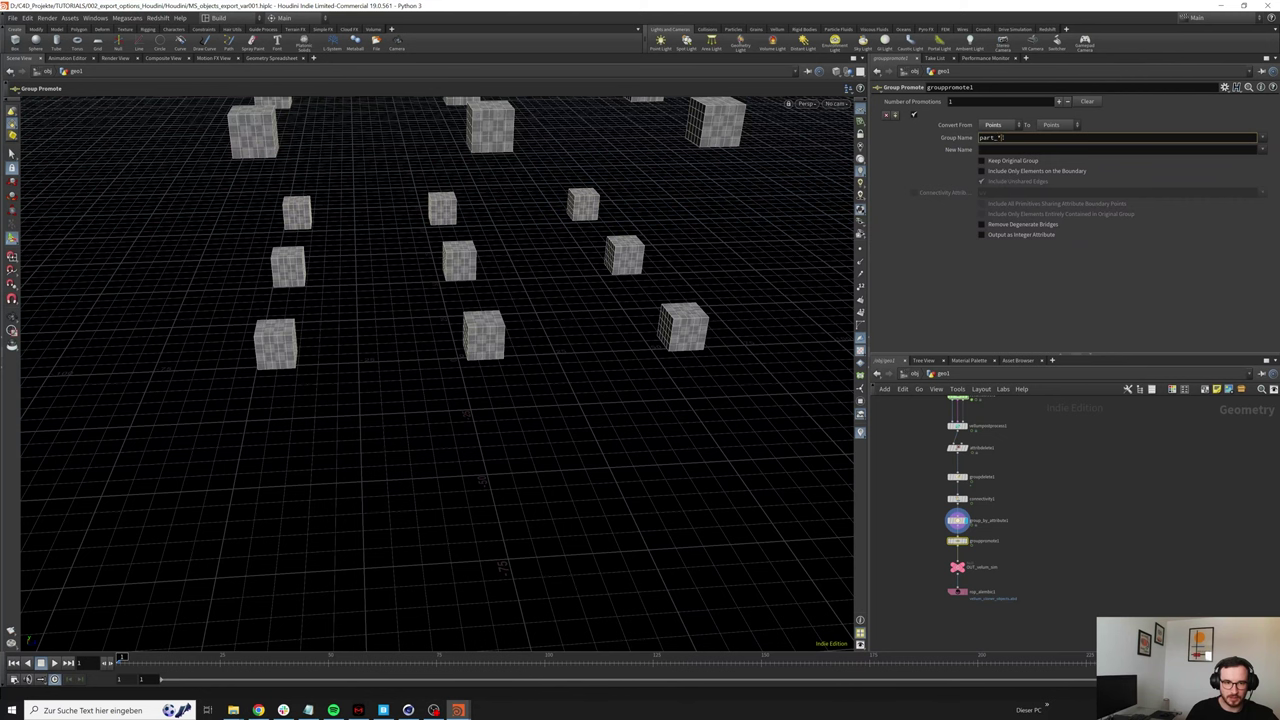
- Make Group Promote output primitive groups named part_new_*
{"action": "left_click", "coordinate": [1024, 150]}
{"action": "left_click", "coordinate": [1052, 126]}
{"action": "left_click", "coordinate": [1057, 136]}
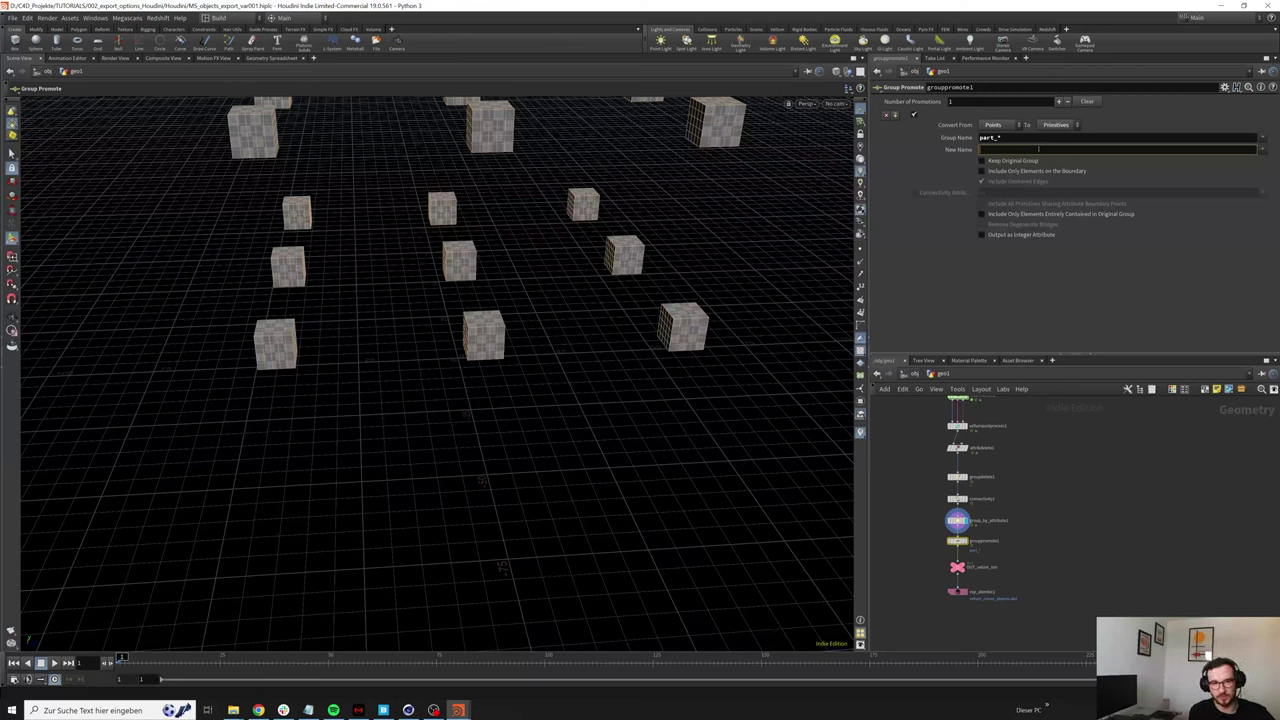
{"action": "type", "text": "part"}
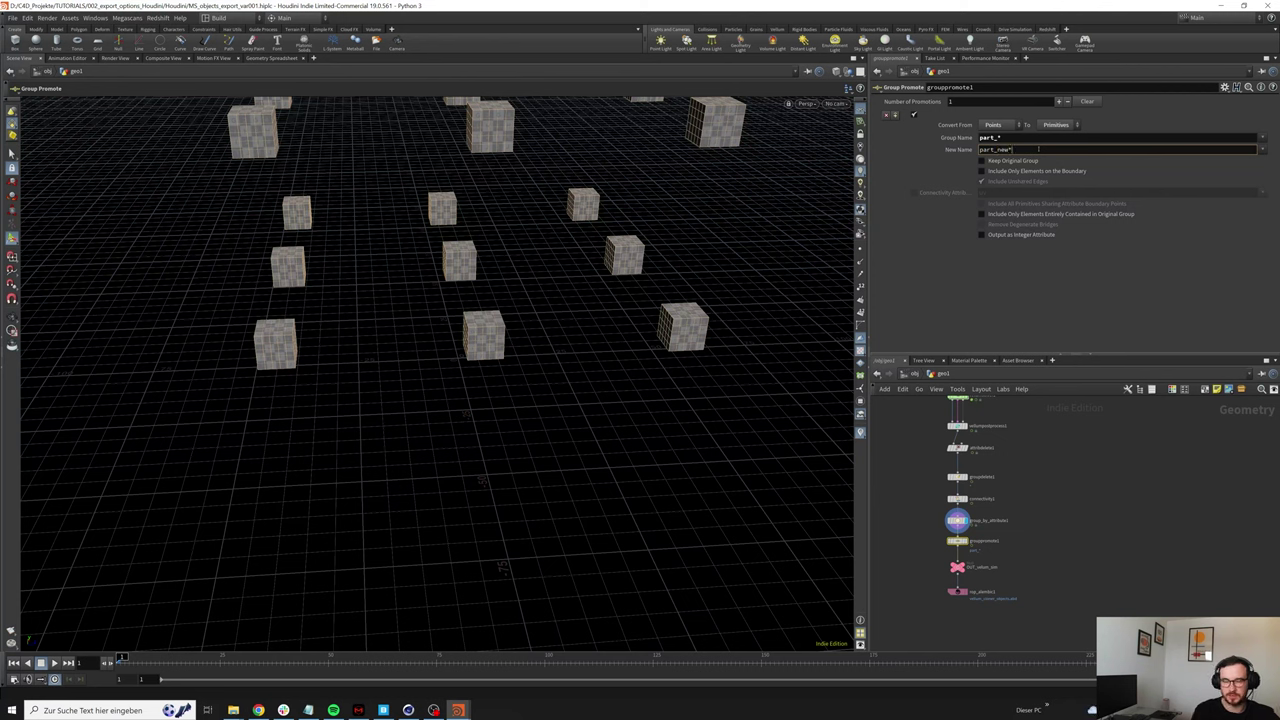
{"action": "type", "text": "_"}
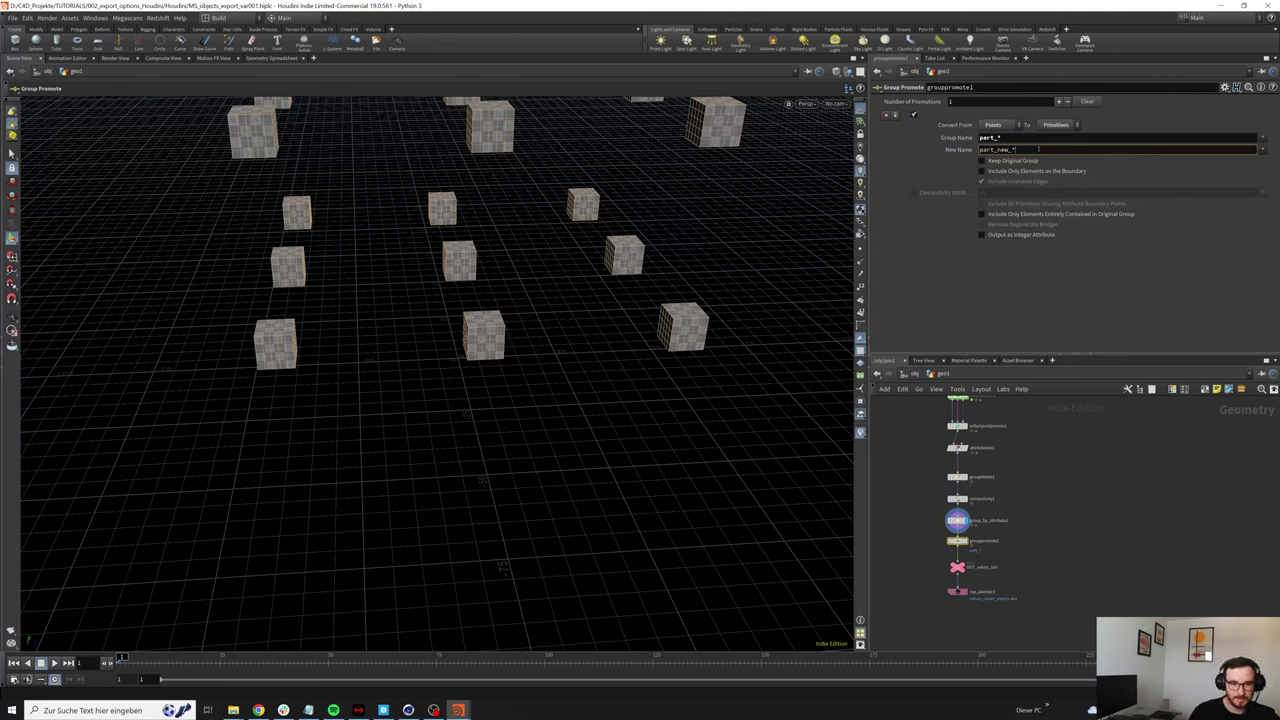
{"action": "middle_click_drag", "start_coordinate": [973, 543], "coordinate": [962, 494]}
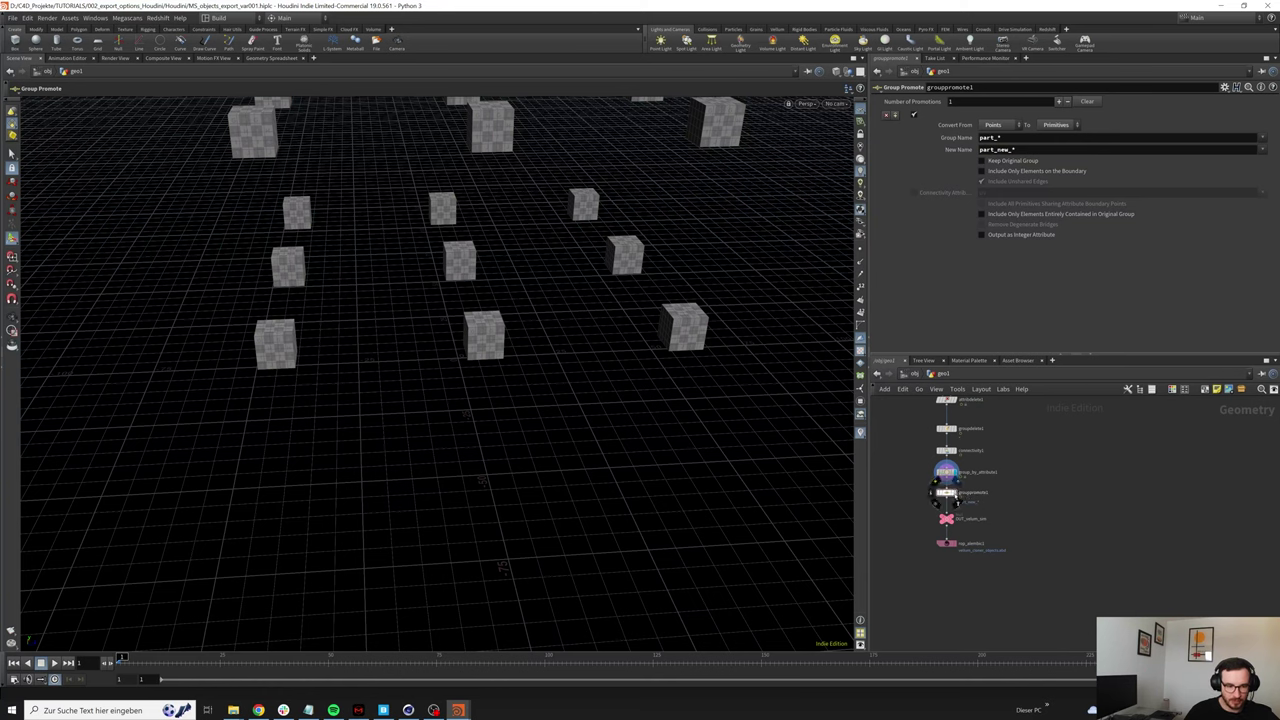
- Inspect group_by_attribute1 and grouppromote1 for 45 part_new_* groups, then display OUT_vellum_sim
{"action": "left_click", "coordinate": [945, 471]}
{"action": "middle_click", "coordinate": [944, 472]}
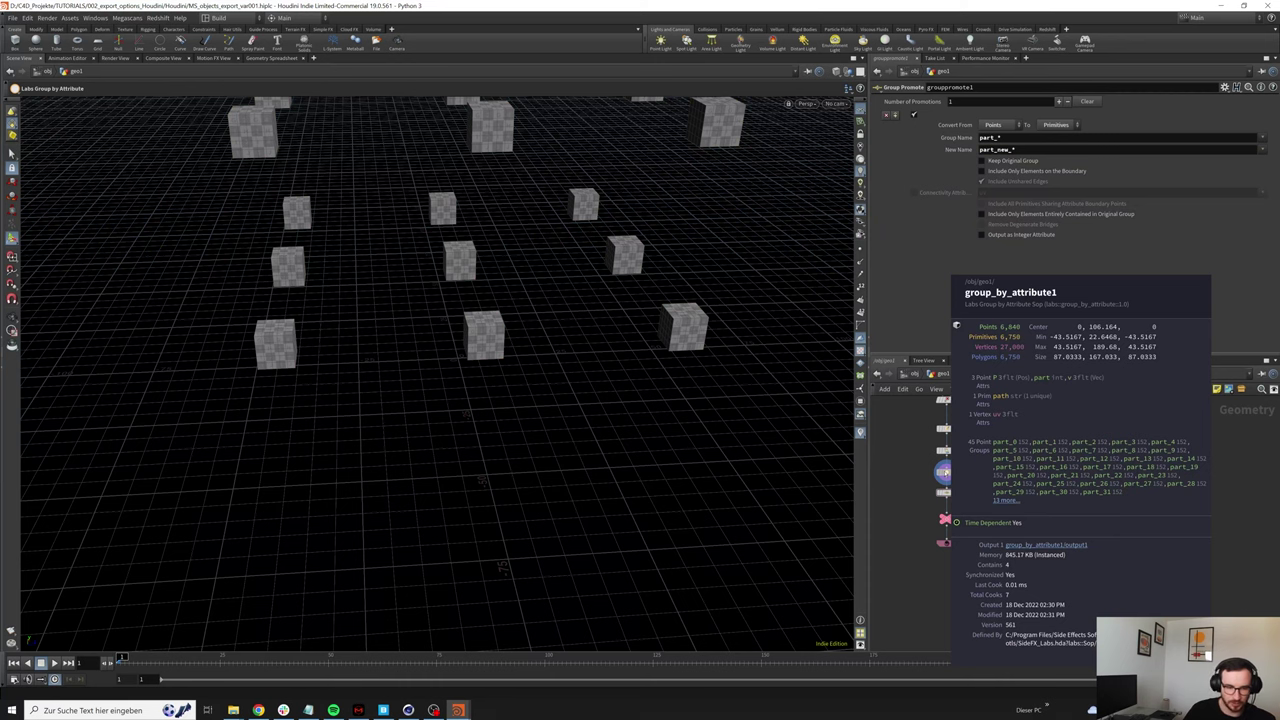
{"action": "left_click", "coordinate": [951, 492]}
{"action": "middle_click", "coordinate": [944, 492]}
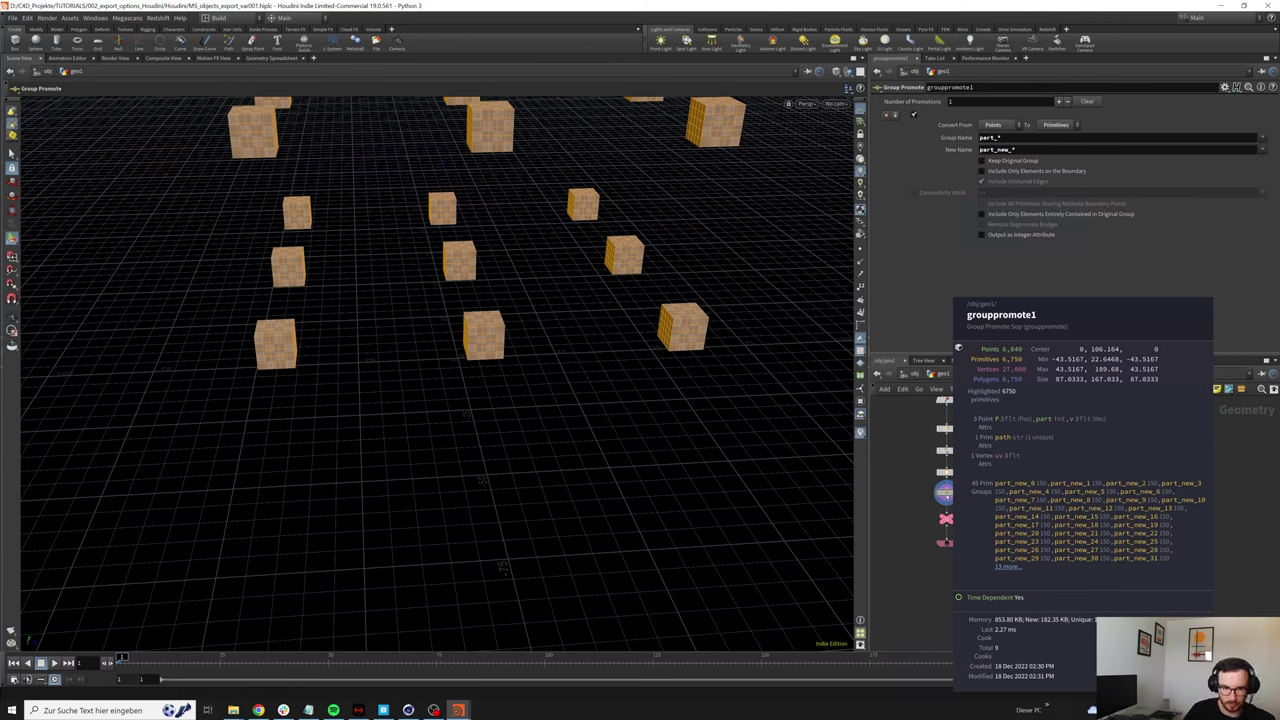
{"action": "middle_click_drag", "start_coordinate": [952, 529], "coordinate": [945, 513]}
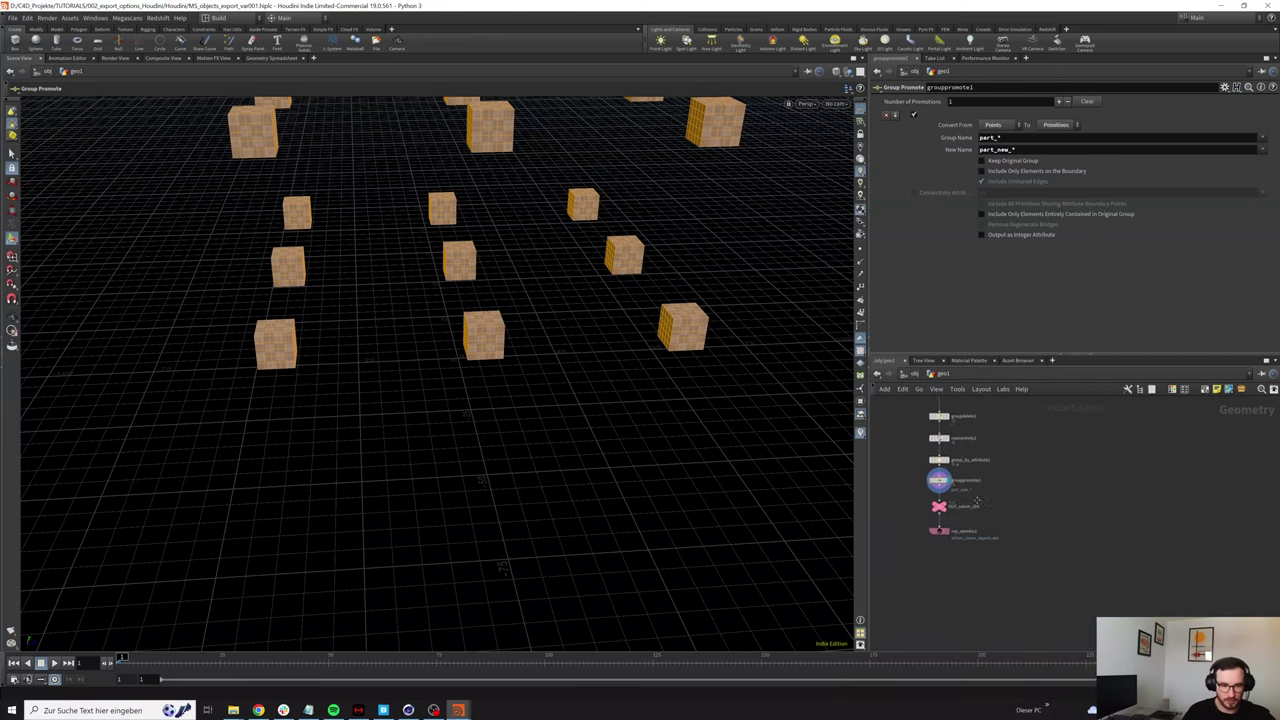
{"action": "left_click", "coordinate": [942, 501]}
{"action": "middle_click", "coordinate": [942, 502]}
- Set rop_alembic1's output to vellum_cloner_objects_connected.abc and write the sequence to disk
{"action": "left_click", "coordinate": [937, 526]}
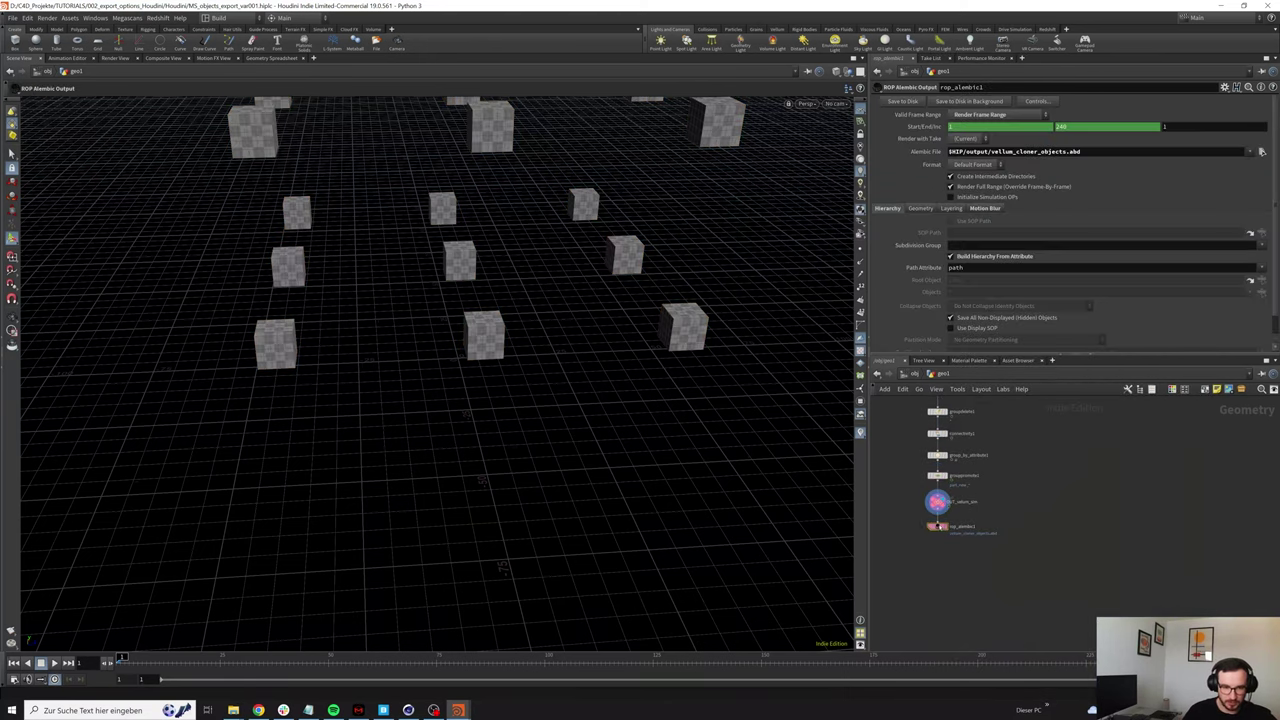
{"action": "left_click", "coordinate": [1262, 151]}
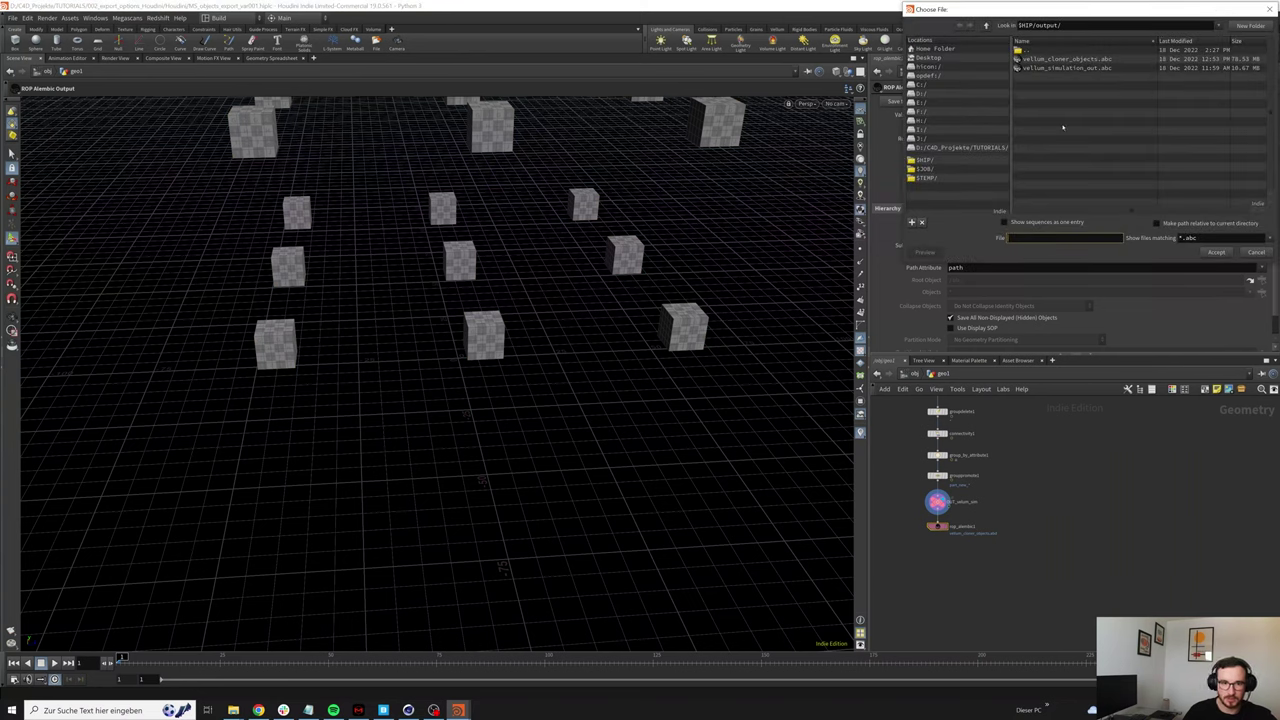
{"action": "left_click", "coordinate": [1066, 59]}
{"action": "left_click", "coordinate": [1080, 238]}
{"action": "type", "text": "_cloner_objects_connected.abc"}
{"action": "key", "text": "Return"}
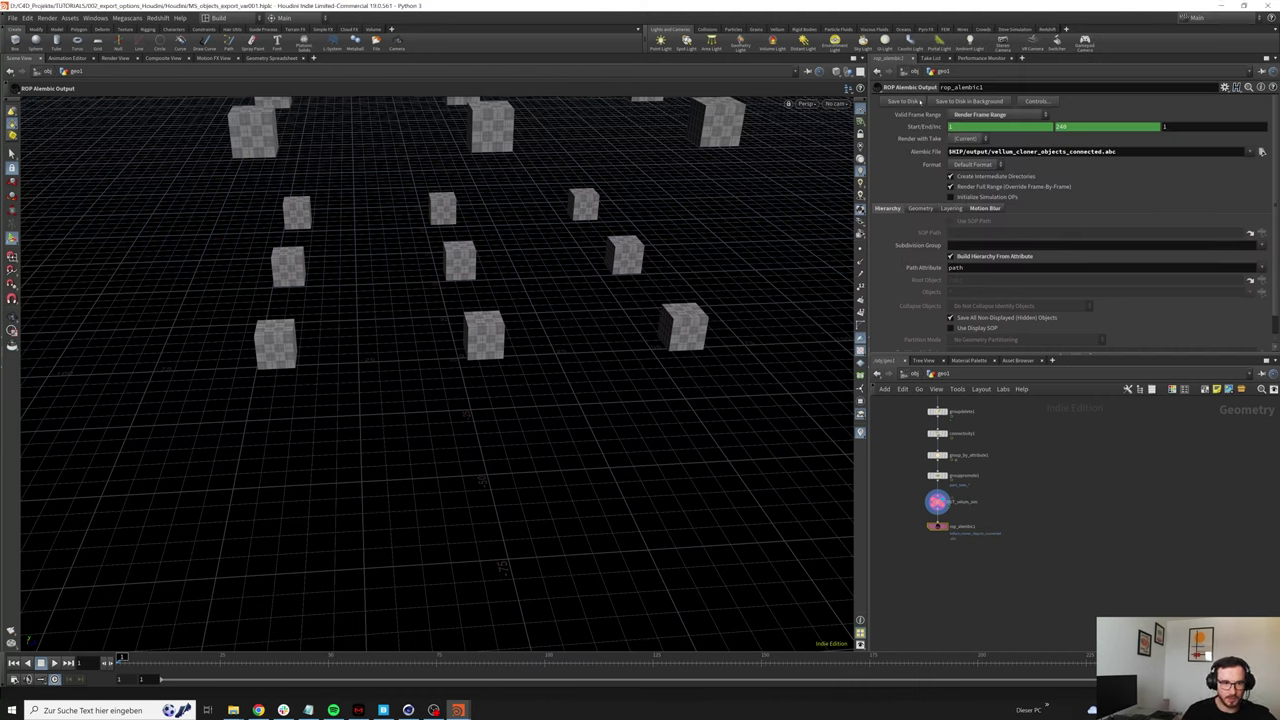
{"action": "left_click", "coordinate": [905, 102]}
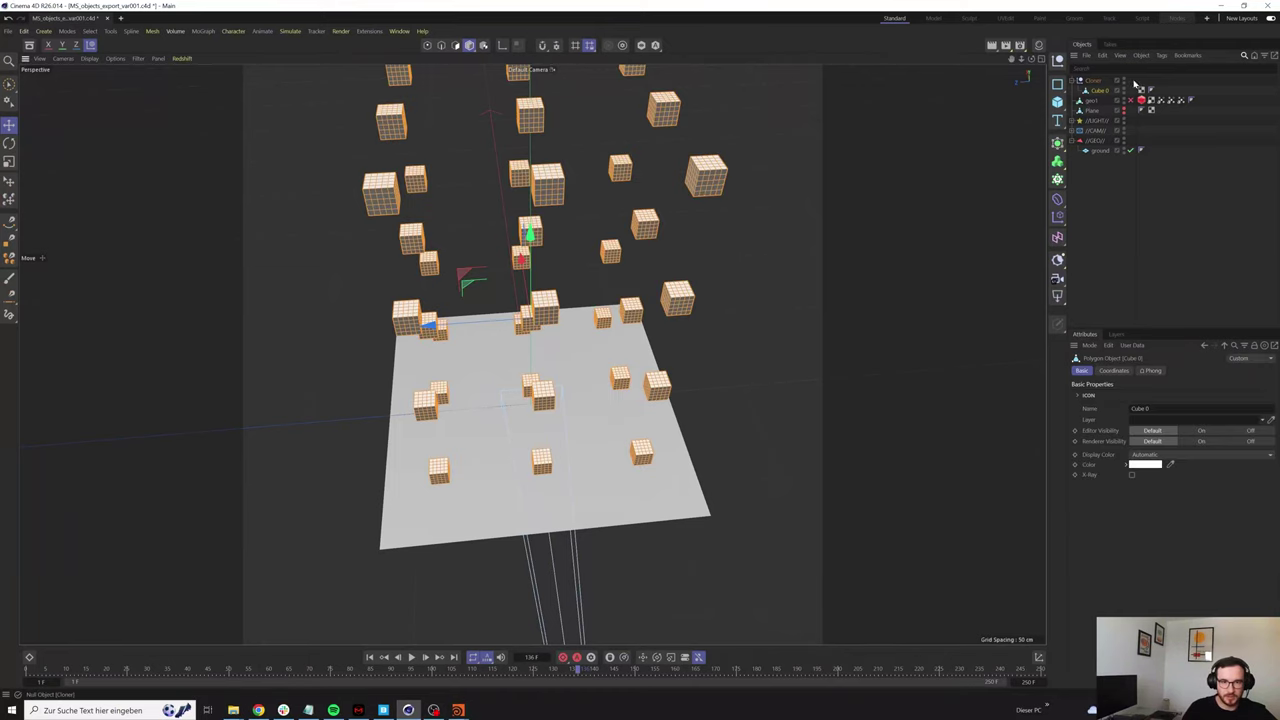
- Delete the Cloner cubes and import vellum_cloner_objects_connected.abc from Houdini/output
{"action": "left_click", "coordinate": [1124, 82]}
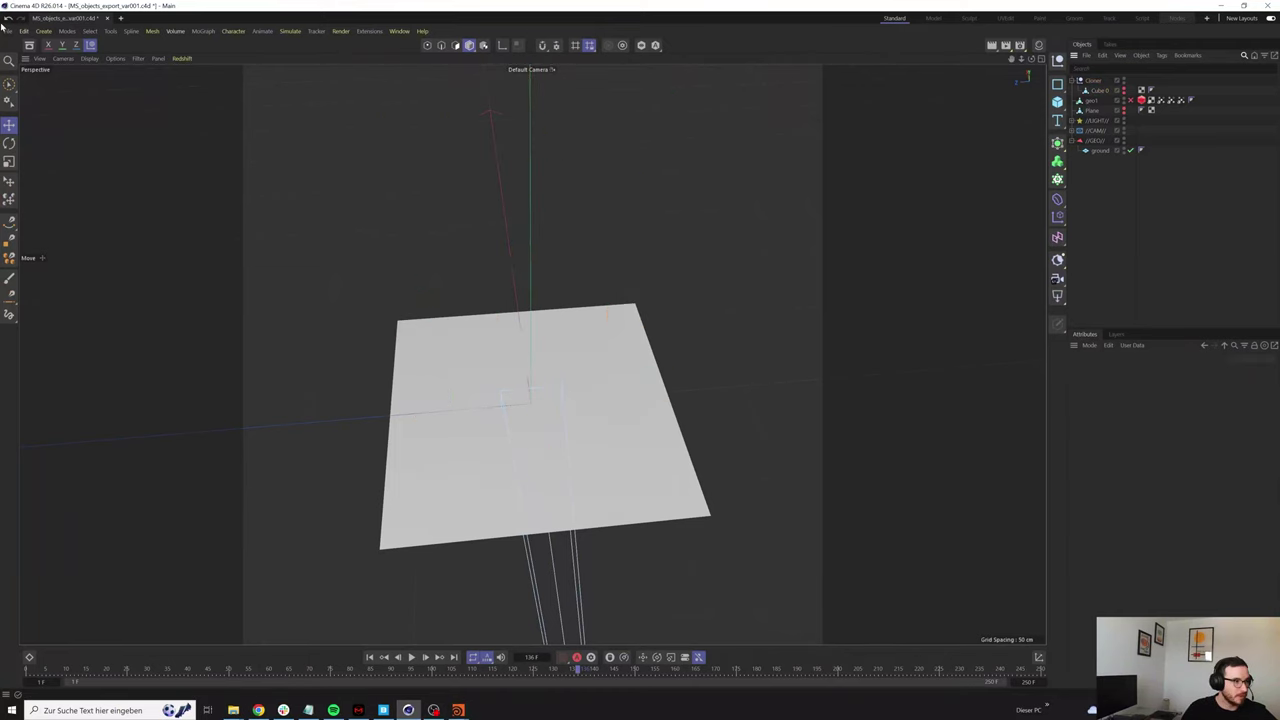
{"action": "left_click", "coordinate": [7, 31]}
{"action": "left_click", "coordinate": [40, 91]}
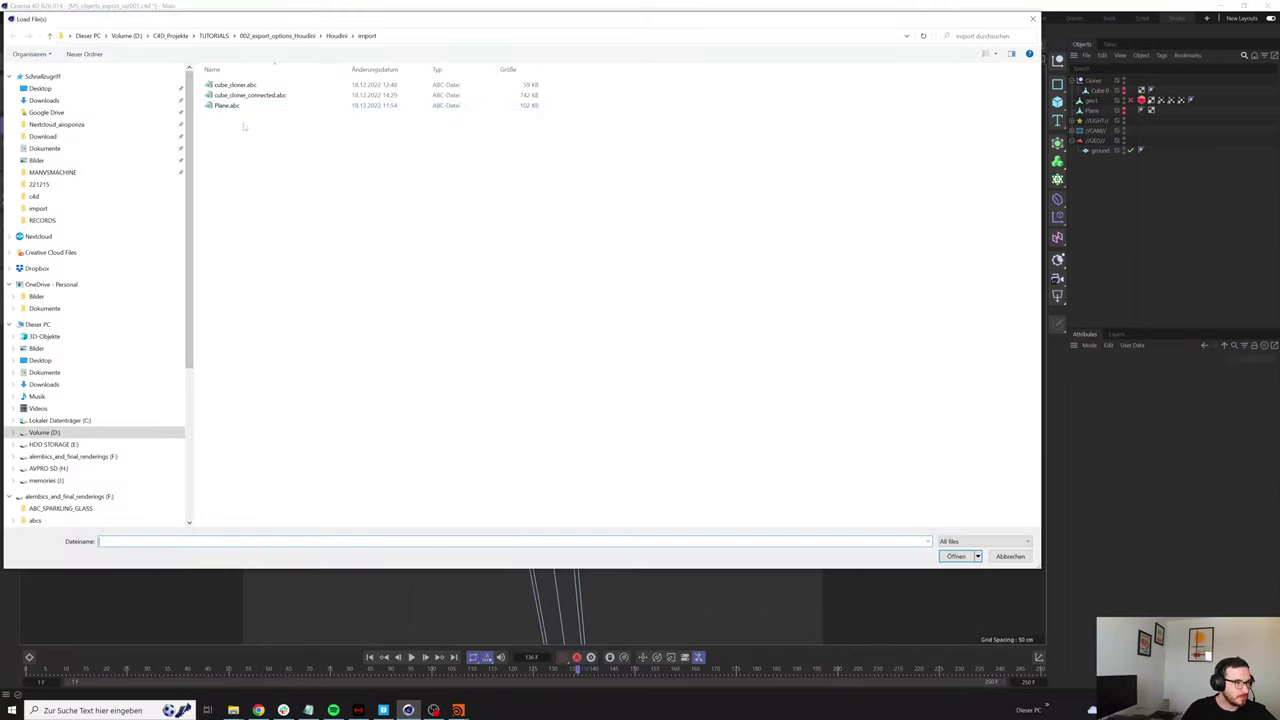
{"action": "double_click", "coordinate": [250, 95]}
{"action": "left_click", "coordinate": [300, 266]}
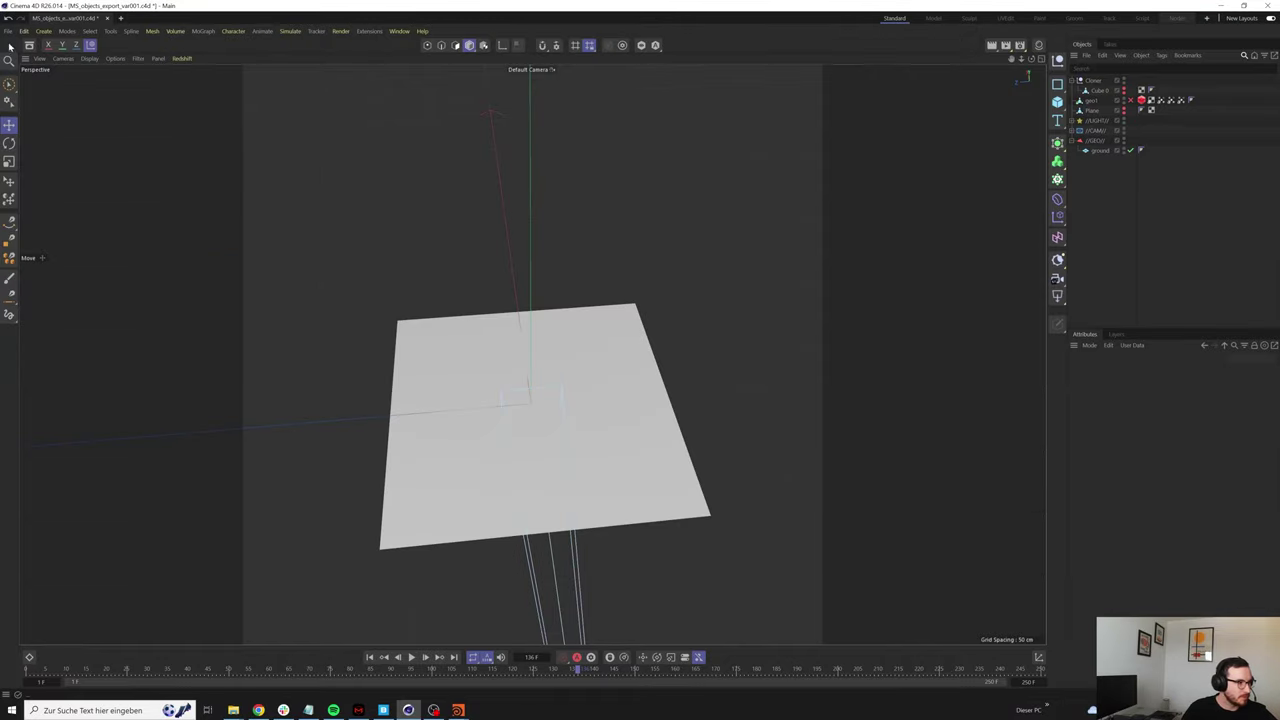
{"action": "left_click", "coordinate": [8, 31]}
{"action": "left_click", "coordinate": [40, 91]}
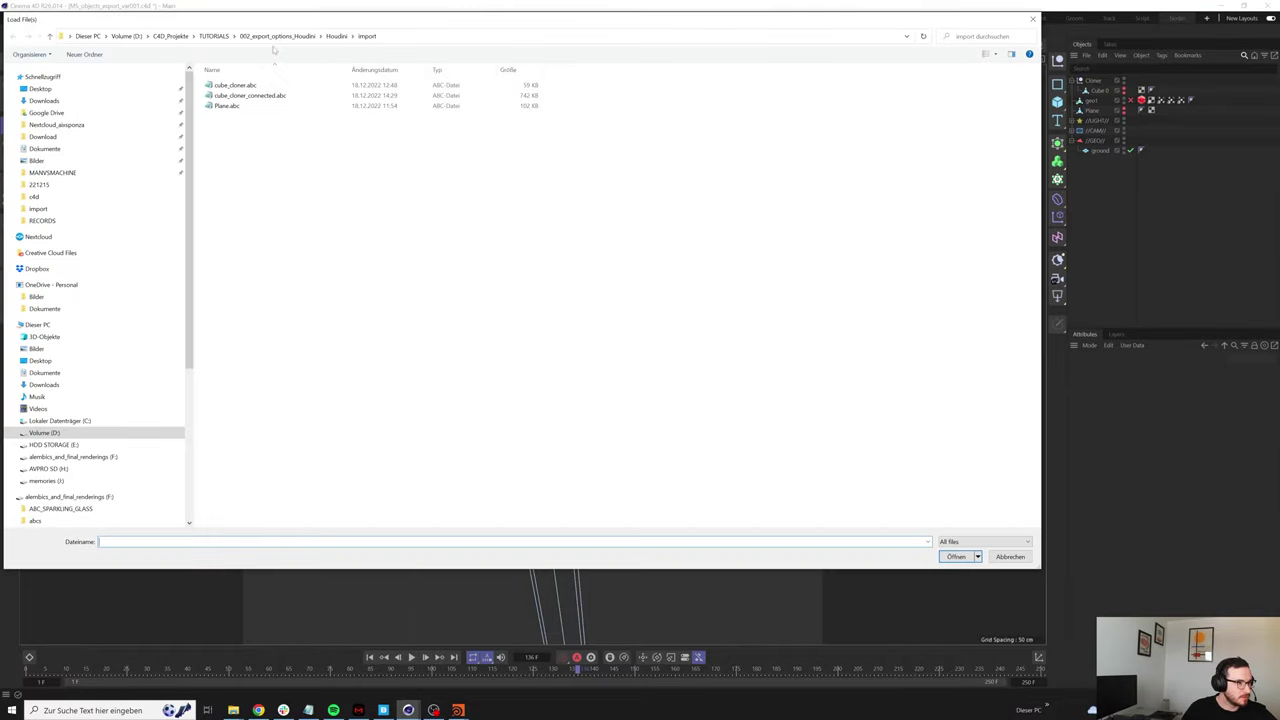
{"action": "left_click", "coordinate": [336, 37]}
{"action": "double_click", "coordinate": [240, 95]}
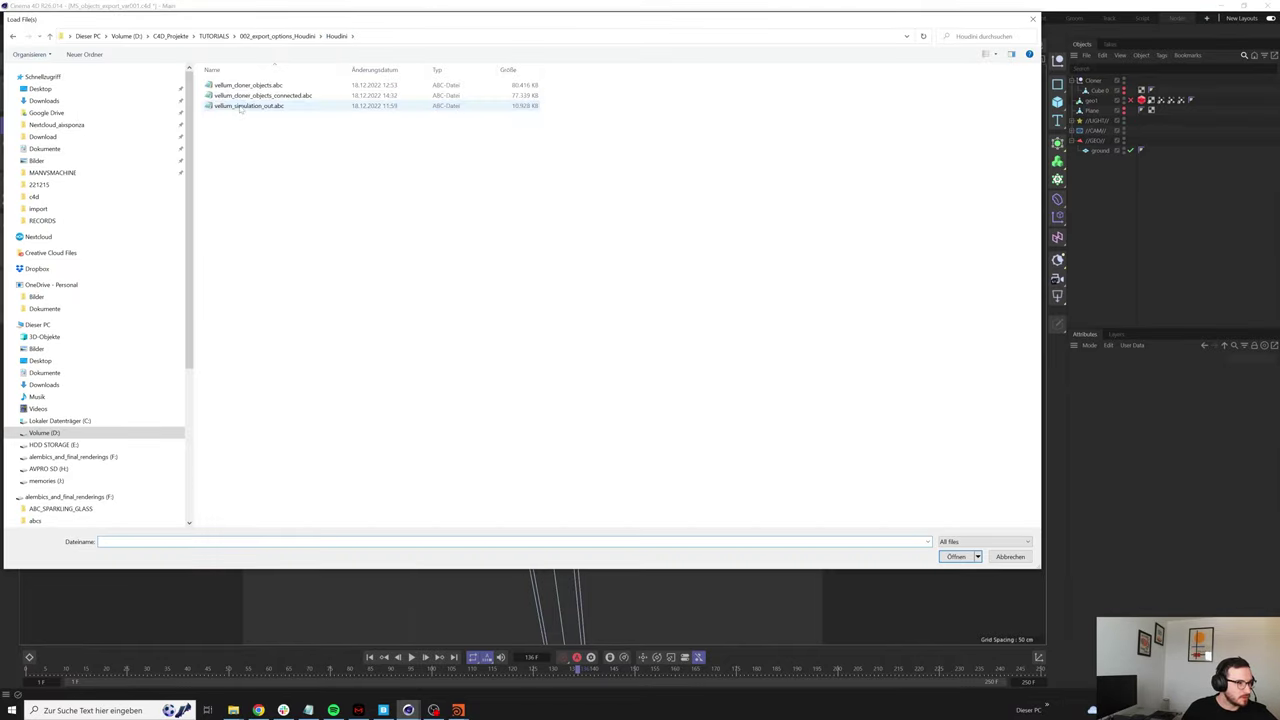
{"action": "double_click", "coordinate": [329, 97]}
{"action": "left_click", "coordinate": [320, 272]}
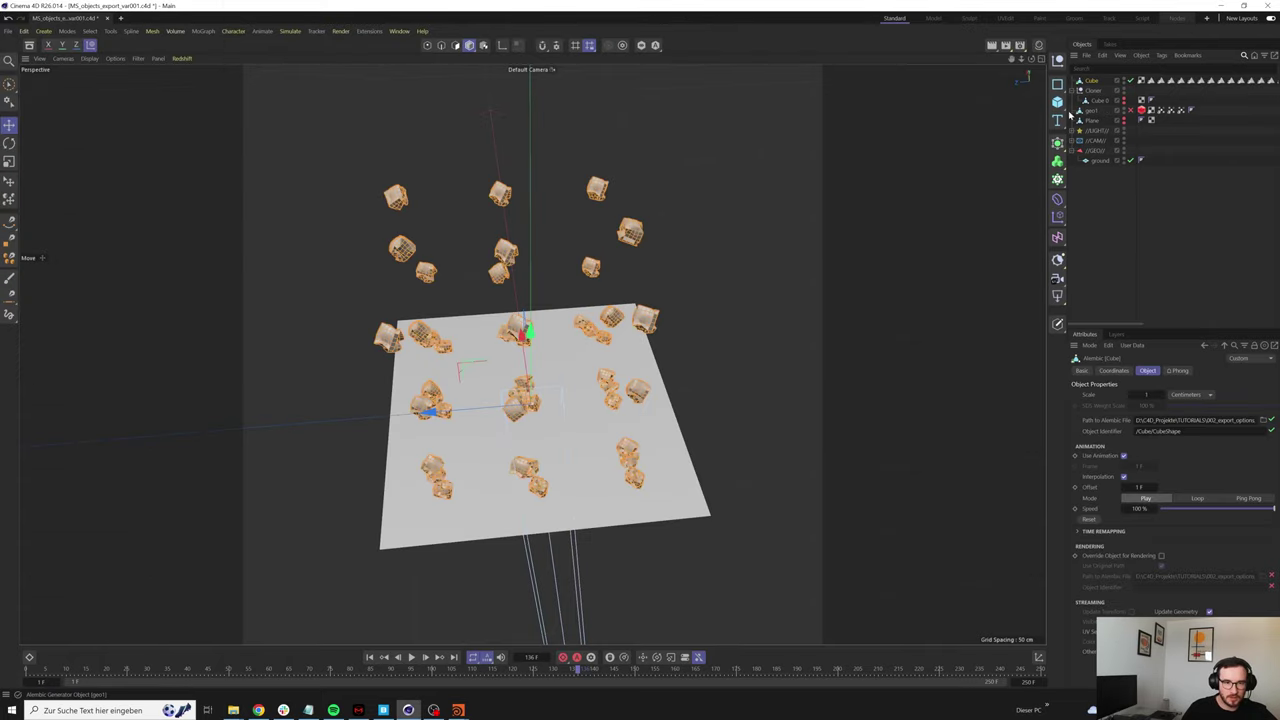
- Inspect the imported cube's part_new polygon selection tags, including part_new_2
{"action": "left_click_drag", "start_coordinate": [1048, 116], "coordinate": [714, 116]}
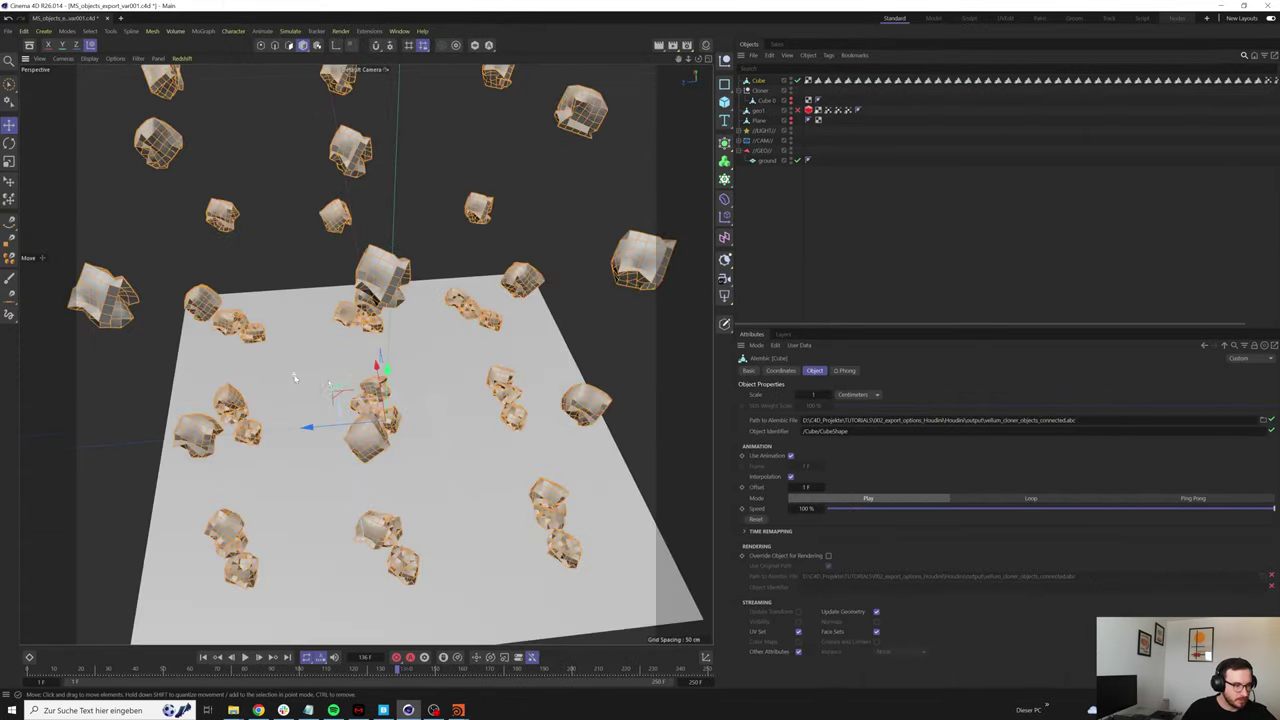
{"action": "scroll", "coordinate": [296, 377], "scroll_direction": "down", "scroll_amount": 3}
{"action": "left_click", "coordinate": [818, 80]}
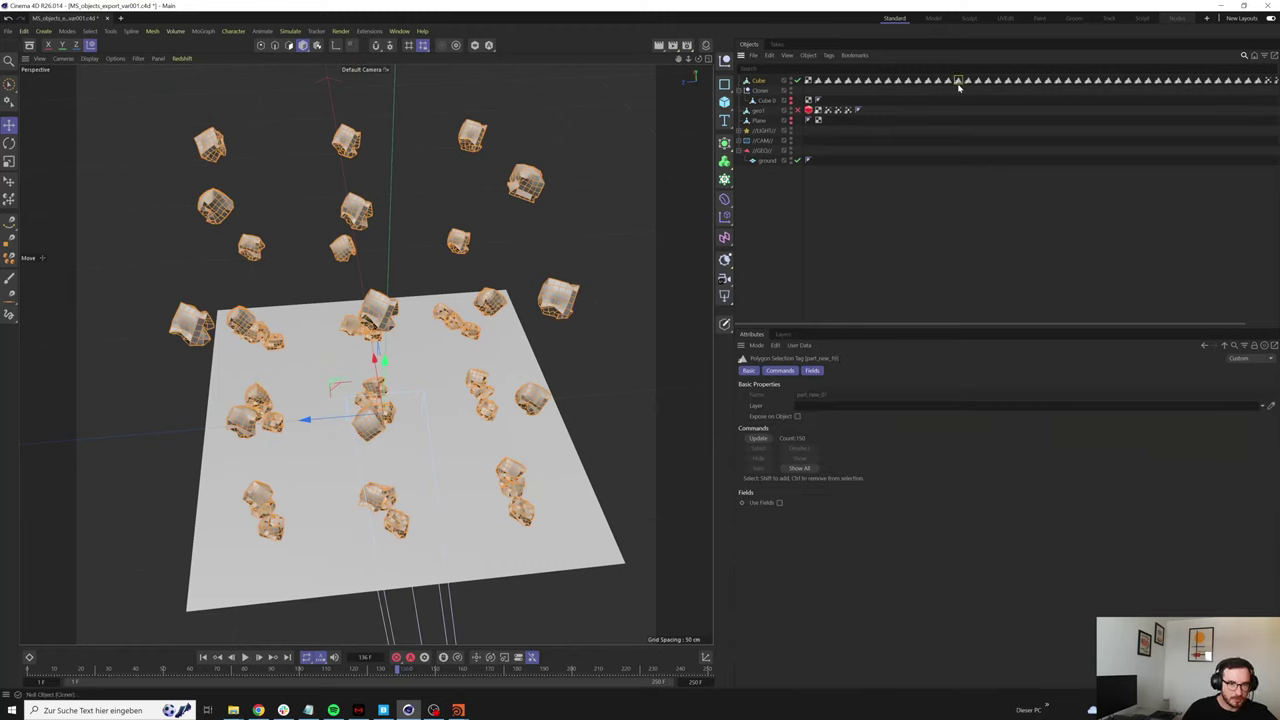
{"action": "left_click", "coordinate": [1048, 80]}
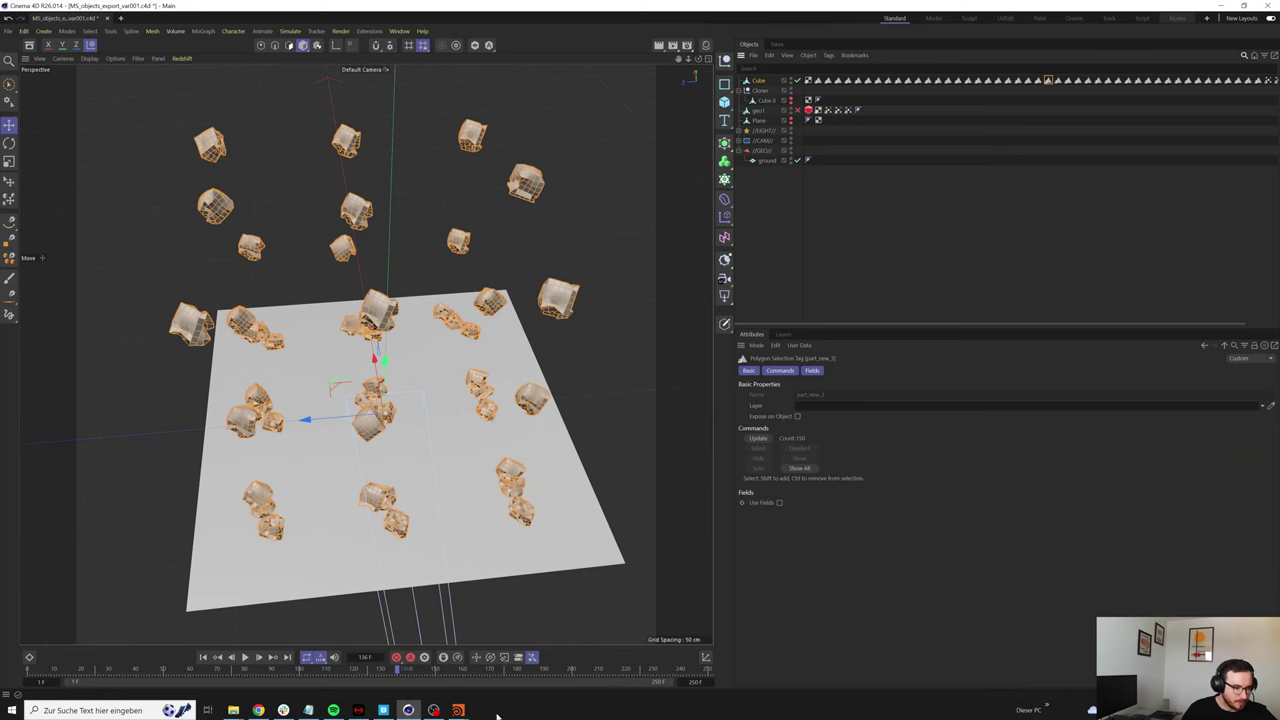
{"action": "mouse_move", "coordinate": [458, 710]}
{"action": "left_click", "coordinate": [427, 678]}
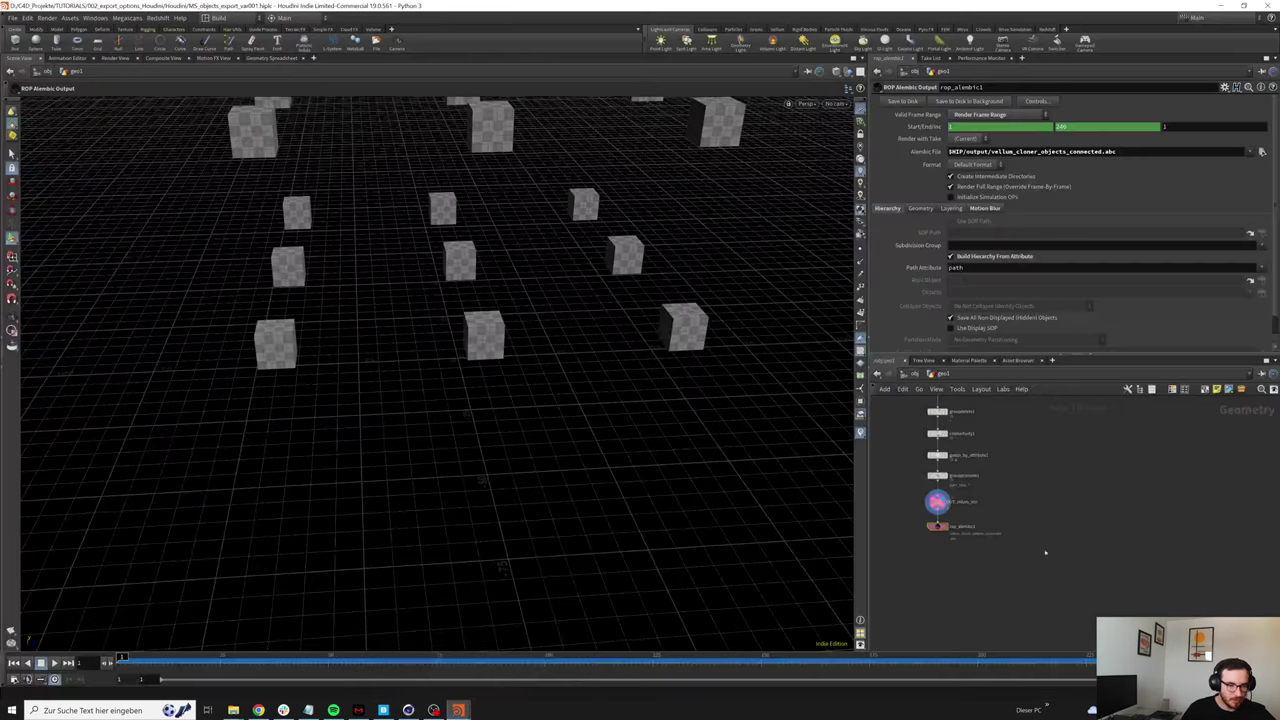
{"action": "scroll", "coordinate": [940, 500], "scroll_direction": "up", "scroll_amount": 3}
{"action": "left_click_drag", "start_coordinate": [942, 553], "coordinate": [920, 505]}
{"action": "middle_click_drag", "start_coordinate": [961, 490], "coordinate": [970, 503]}
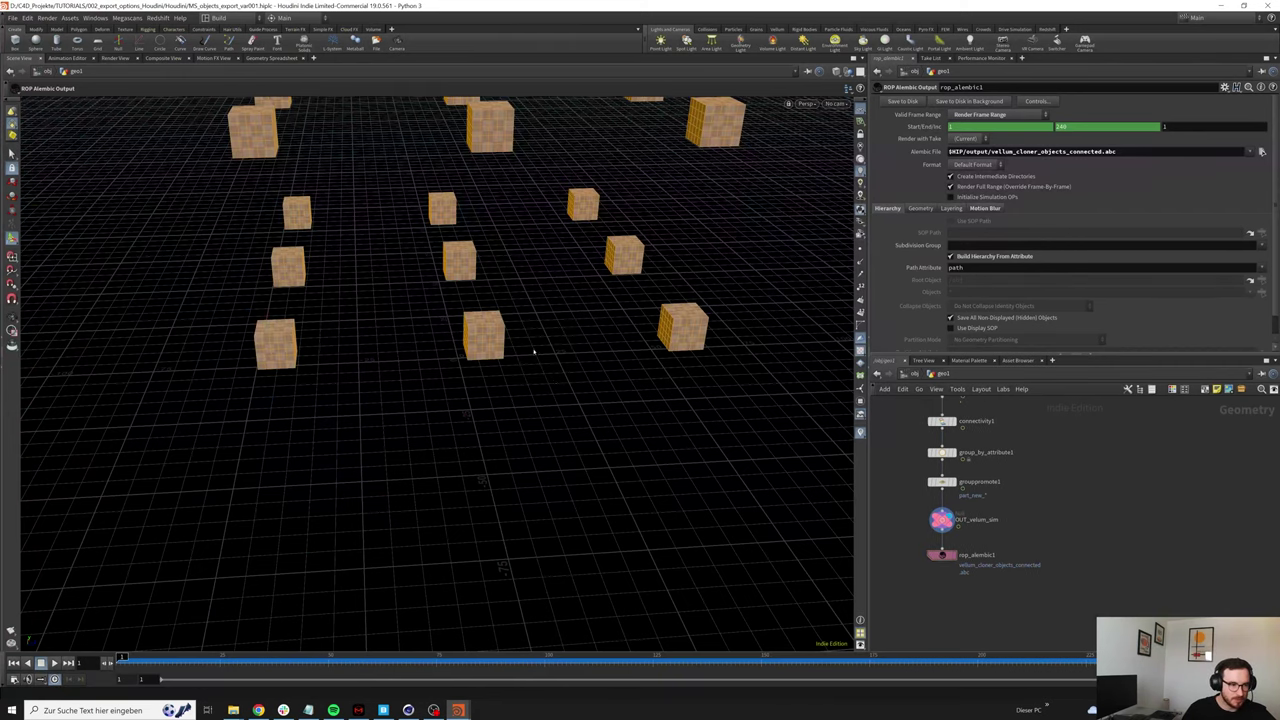
{"action": "left_click_drag", "start_coordinate": [535, 349], "coordinate": [453, 517]}
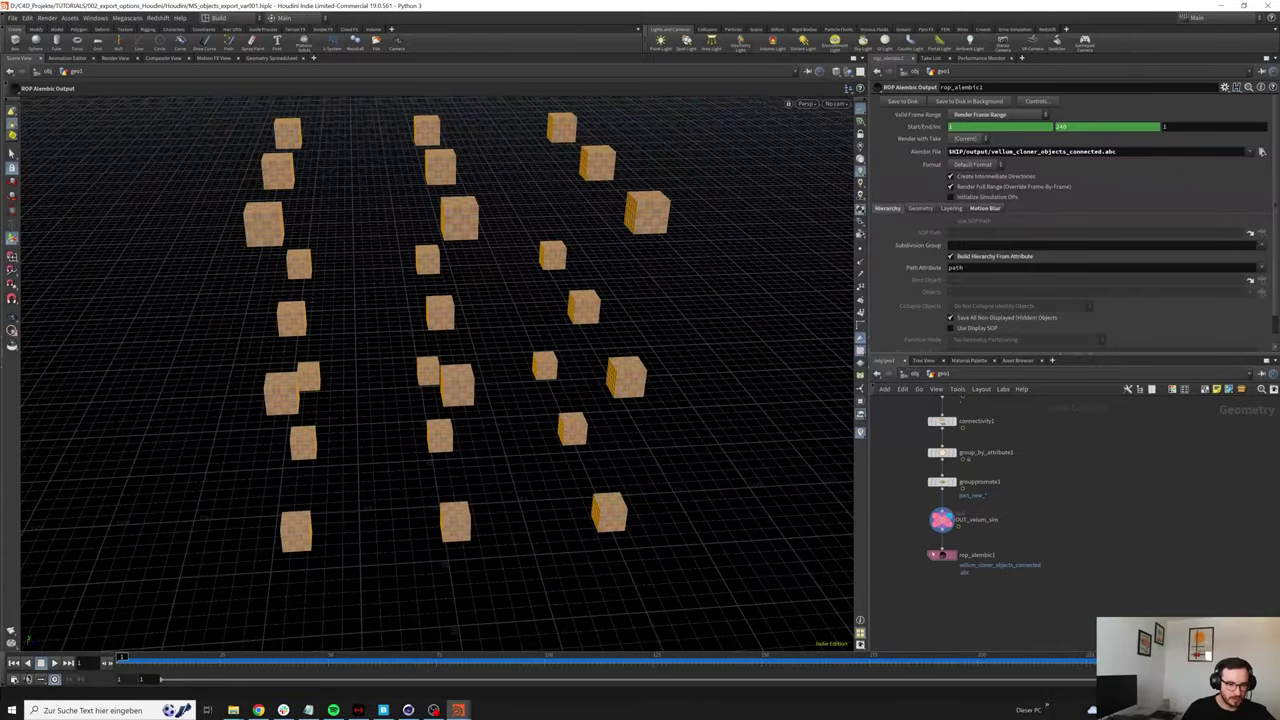
{"action": "left_click_drag", "start_coordinate": [481, 488], "coordinate": [474, 446]}
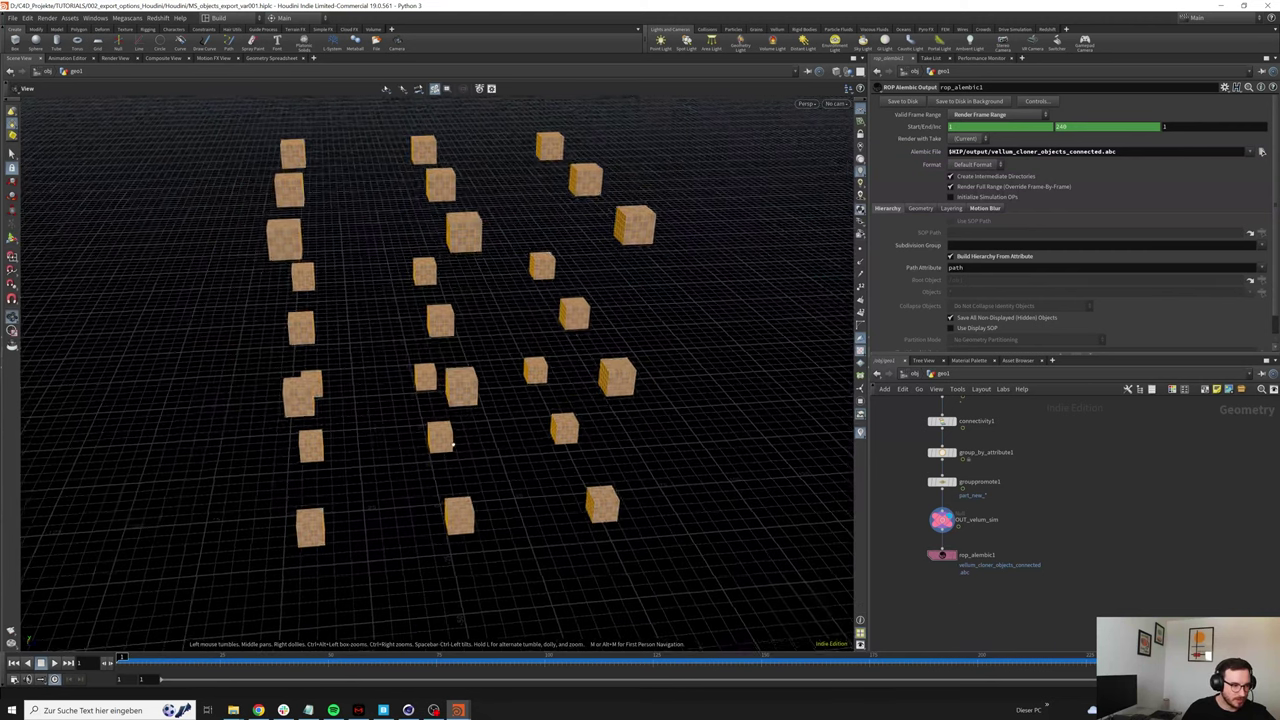
{"action": "key", "text": "Return"}
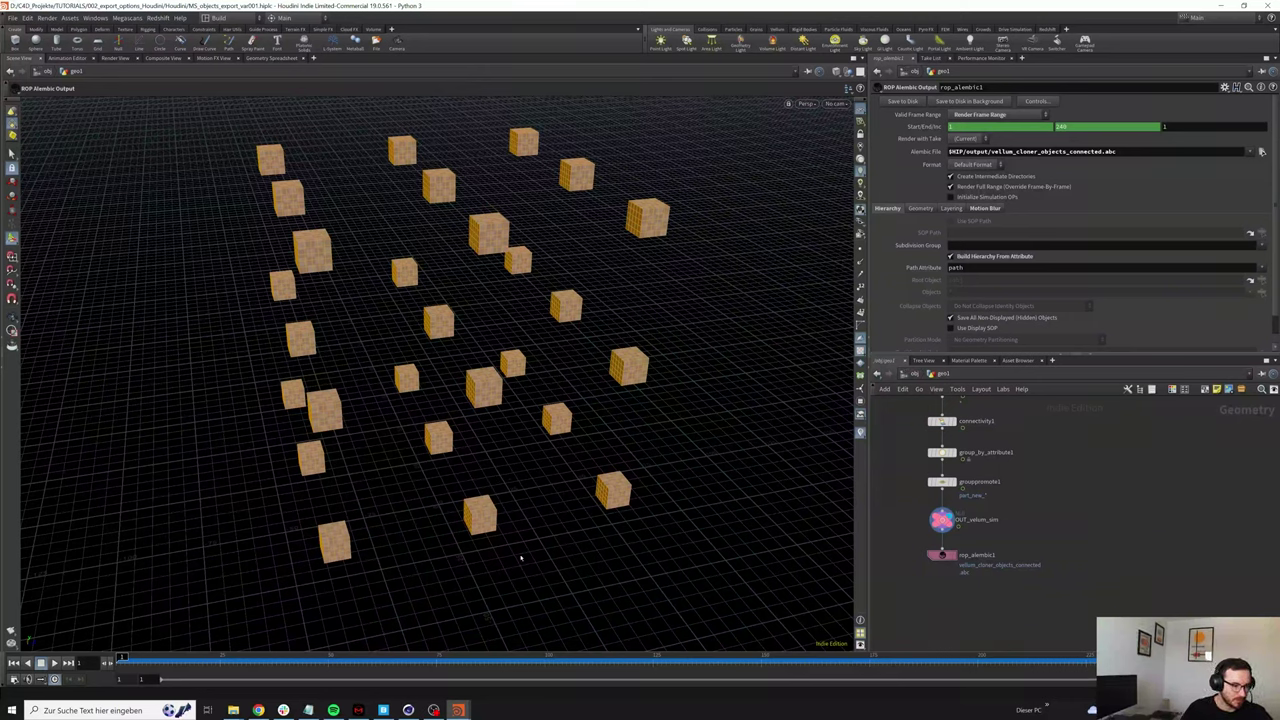
{"action": "left_click", "coordinate": [433, 710]}
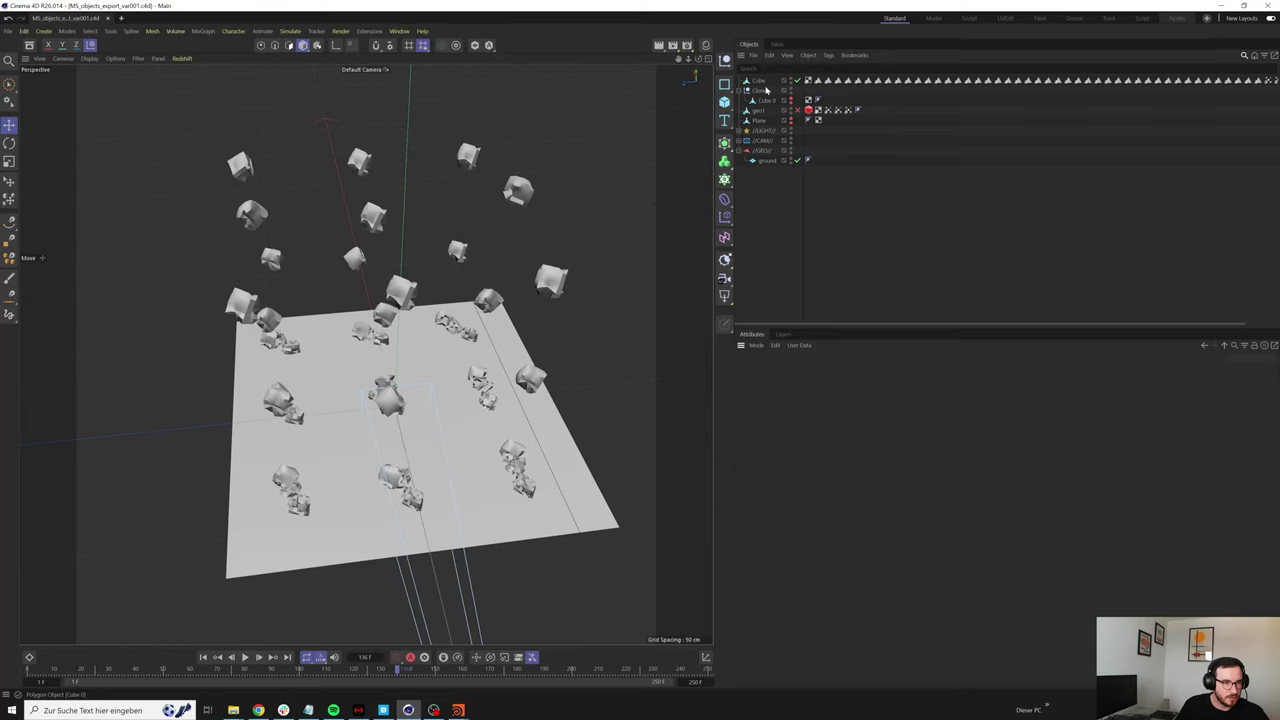
- Add a 200 cm plane, Plane 1, with 200 width and 200 height segments
{"action": "left_click", "coordinate": [724, 84]}
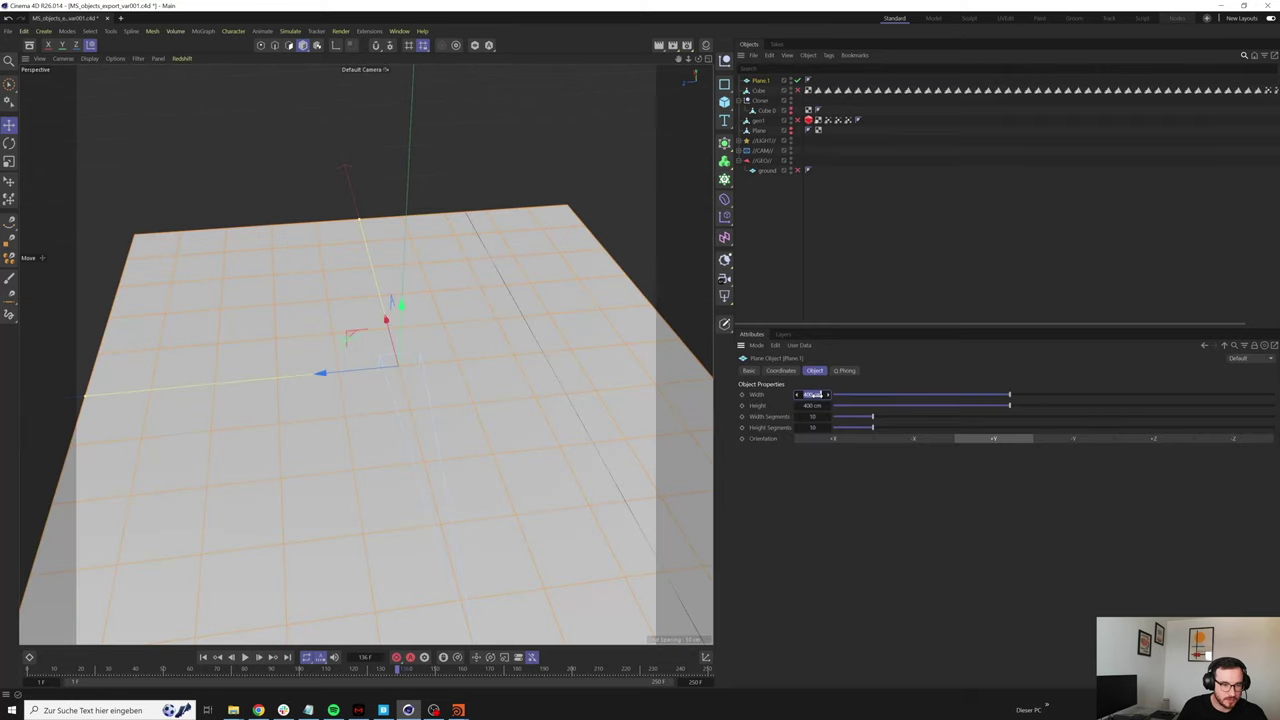
{"action": "key", "text": "Return"}
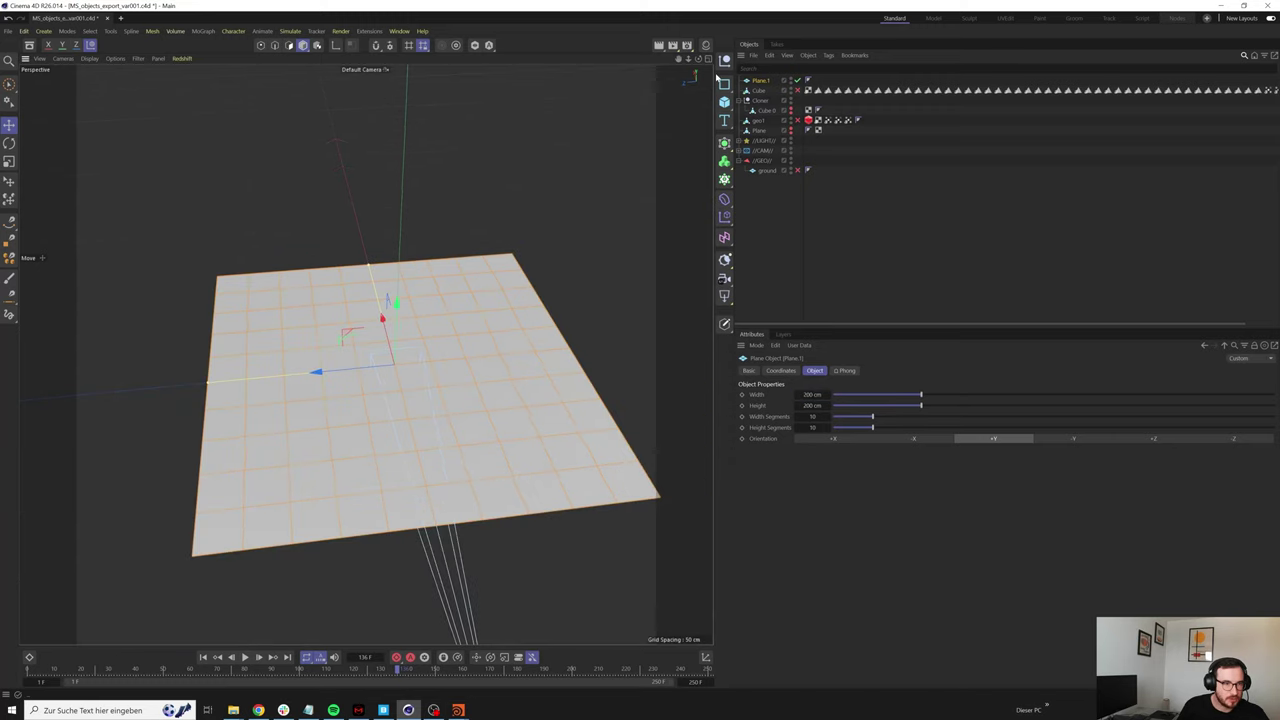
{"action": "type", "text": "100"}
{"action": "key", "text": "Return"}
{"action": "key", "text": "Tab"}
{"action": "type", "text": "100"}
{"action": "key", "text": "Return"}
{"action": "type", "text": "200"}
{"action": "key", "text": "Tab"}
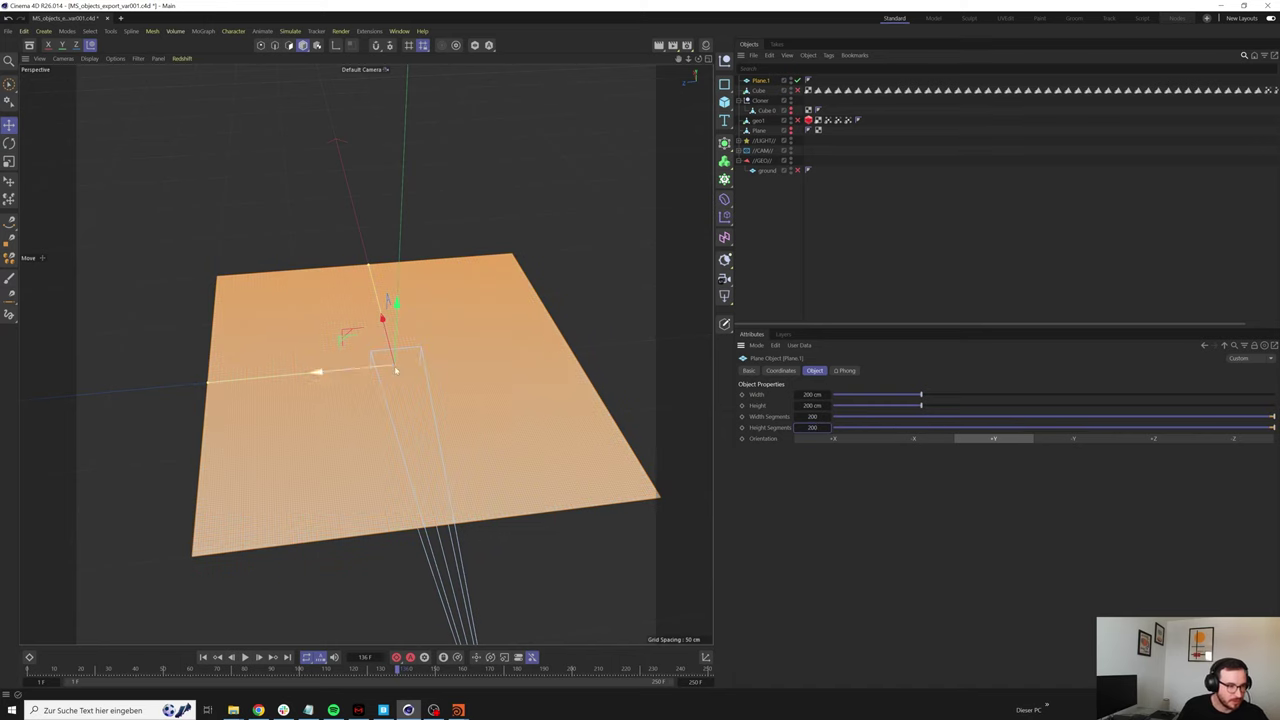
{"action": "type", "text": "0"}
{"action": "key", "text": "Return"}
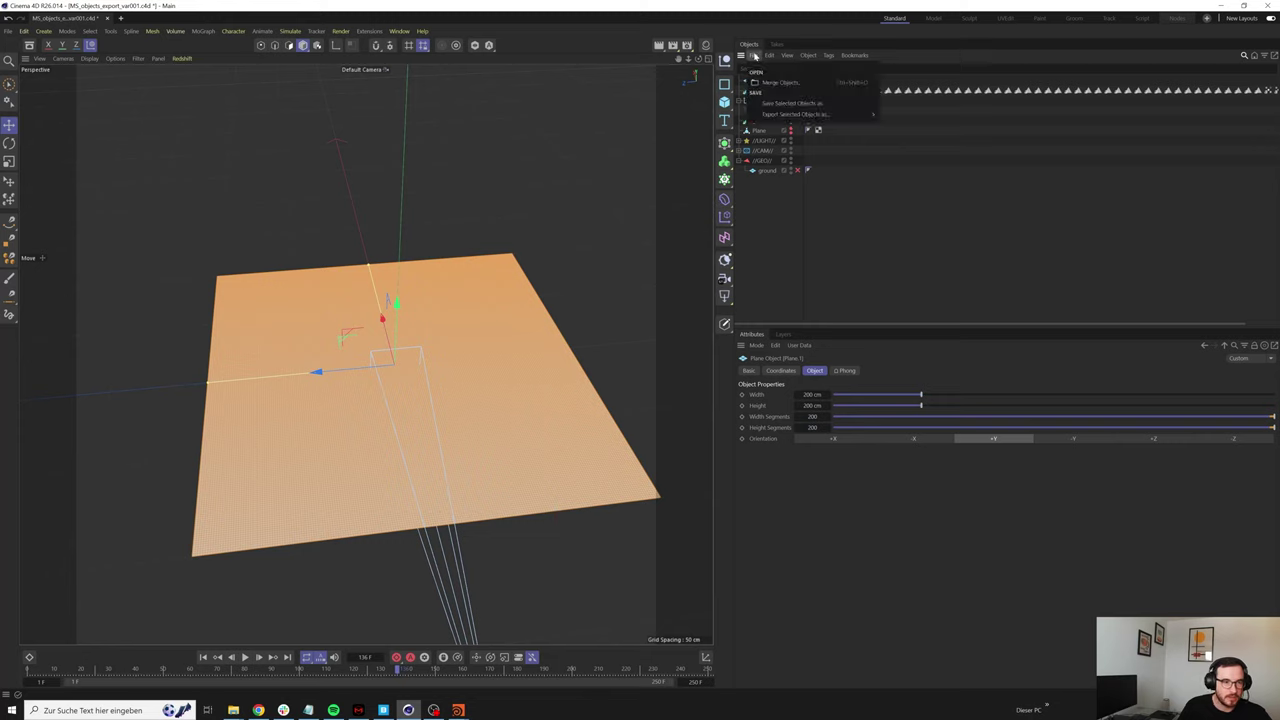
- Make Plane 1 editable and export it as Alembic, adding '_for_ro_emitter' to the file name
{"action": "key", "text": "c"}
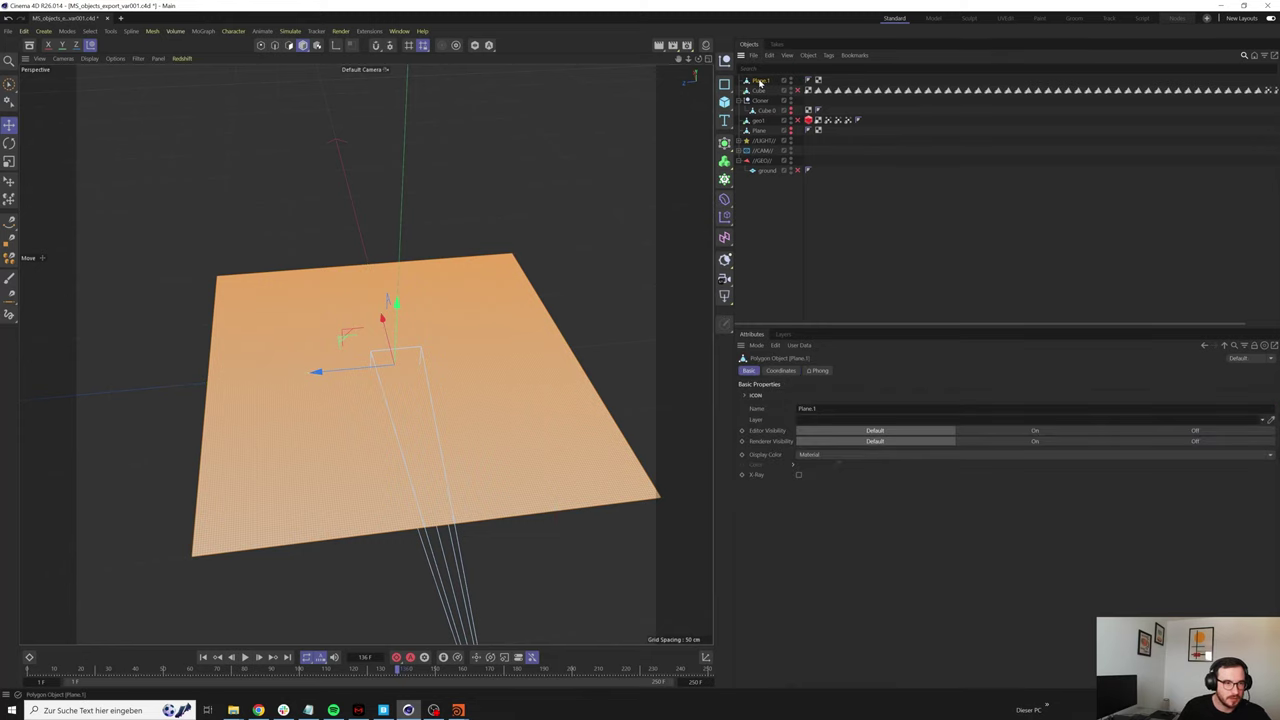
{"action": "left_click", "coordinate": [753, 55]}
{"action": "mouse_move", "coordinate": [796, 114]}
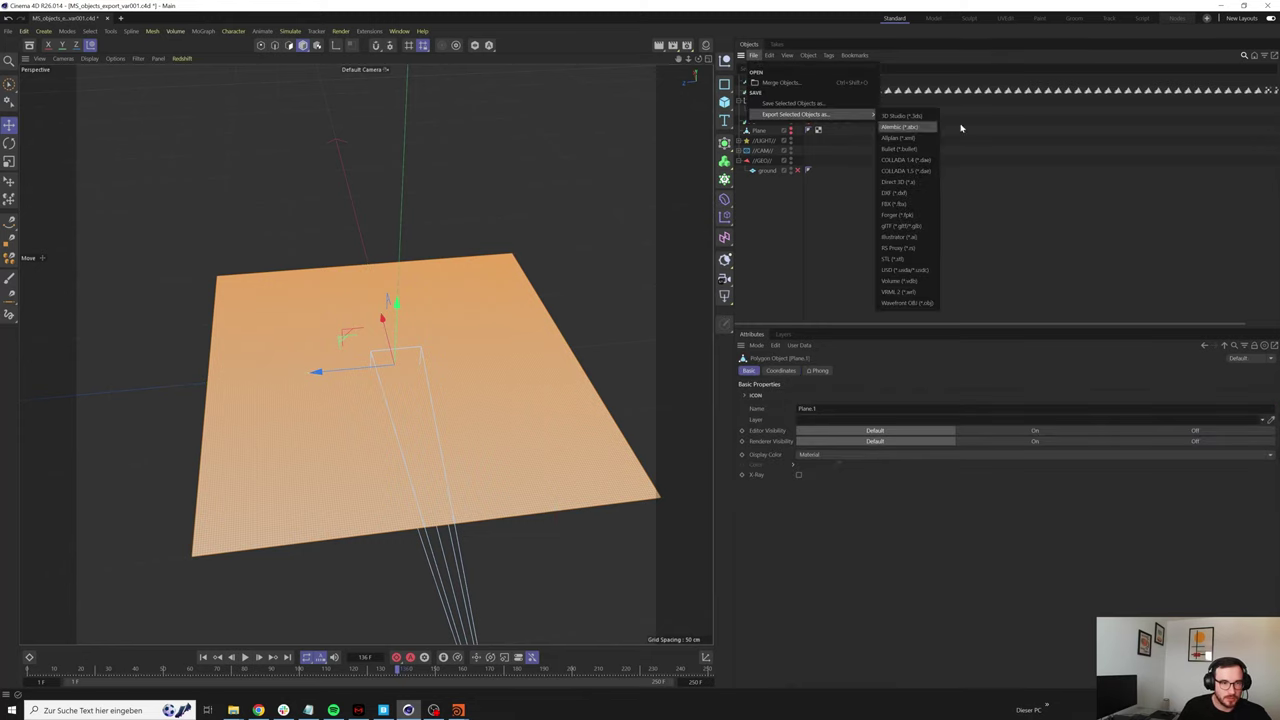
{"action": "left_click", "coordinate": [905, 128]}
{"action": "left_click", "coordinate": [913, 268]}
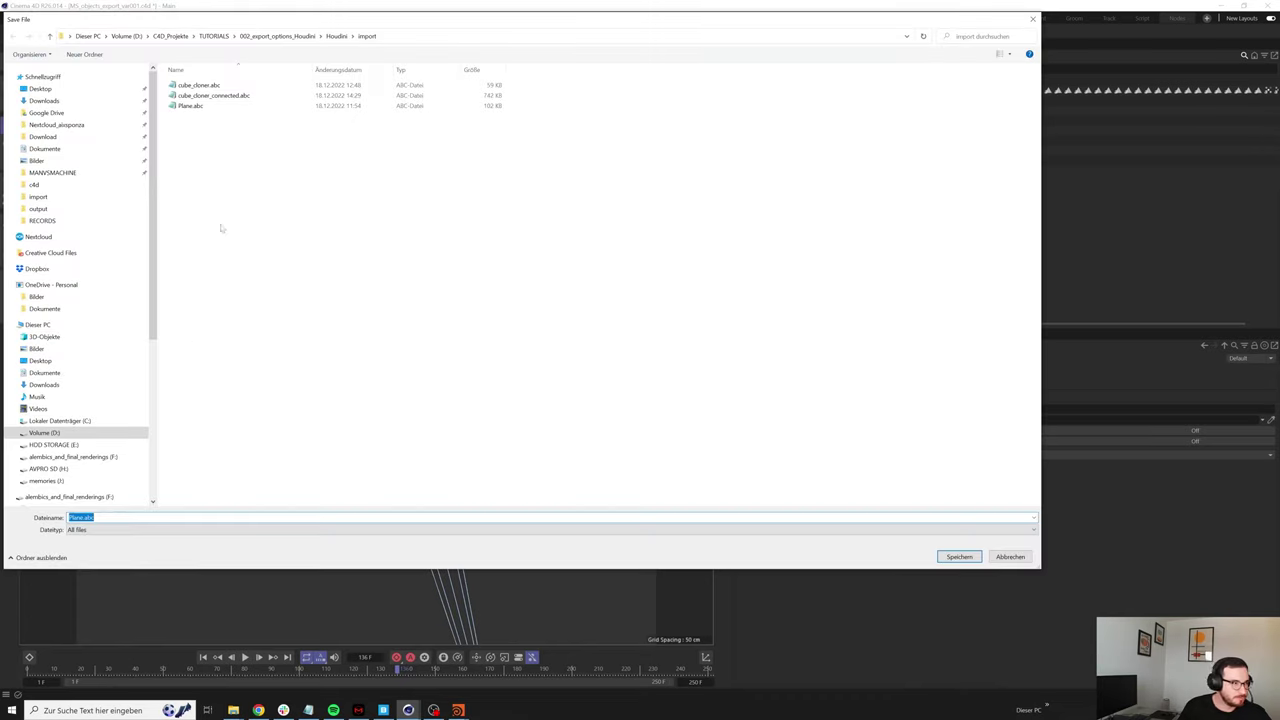
{"action": "key", "text": "Right"}
{"action": "key", "text": "Left"}
{"action": "key", "text": "Left"}
{"action": "key", "text": "Left"}
{"action": "type", "text": "_for_ro_emitter"}
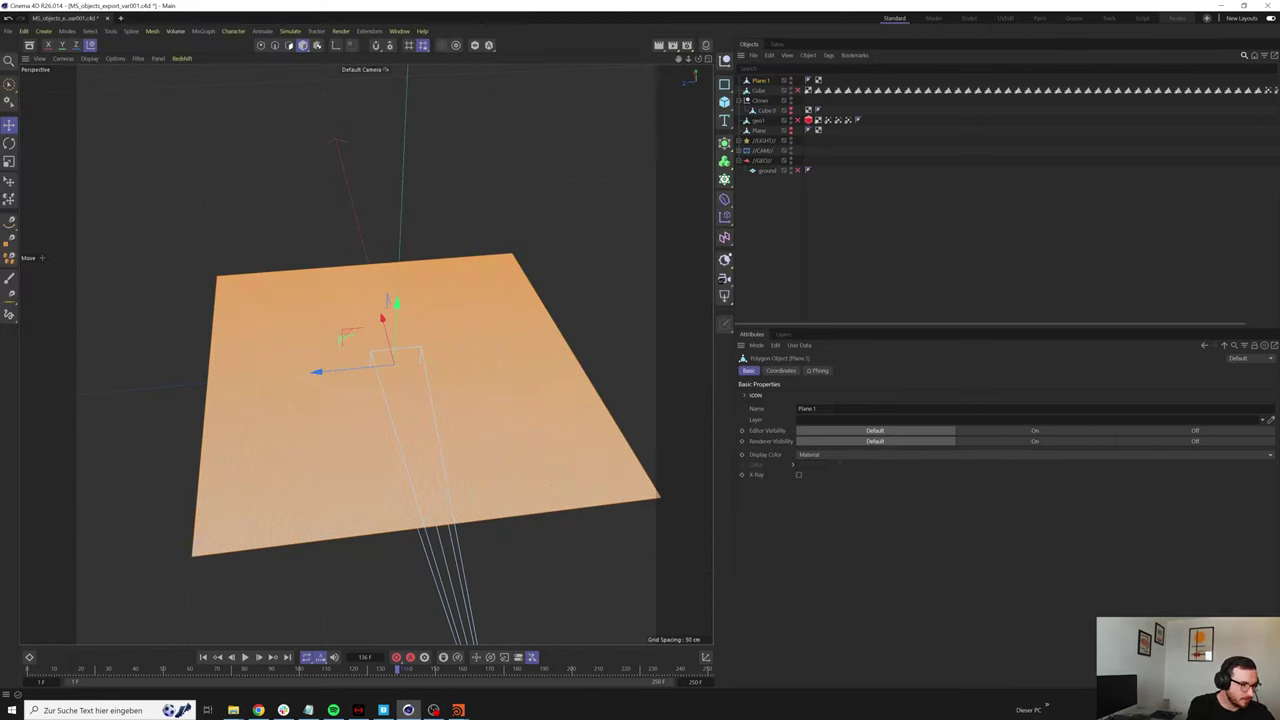
{"action": "key", "text": "Return"}
{"action": "mouse_move", "coordinate": [458, 710]}
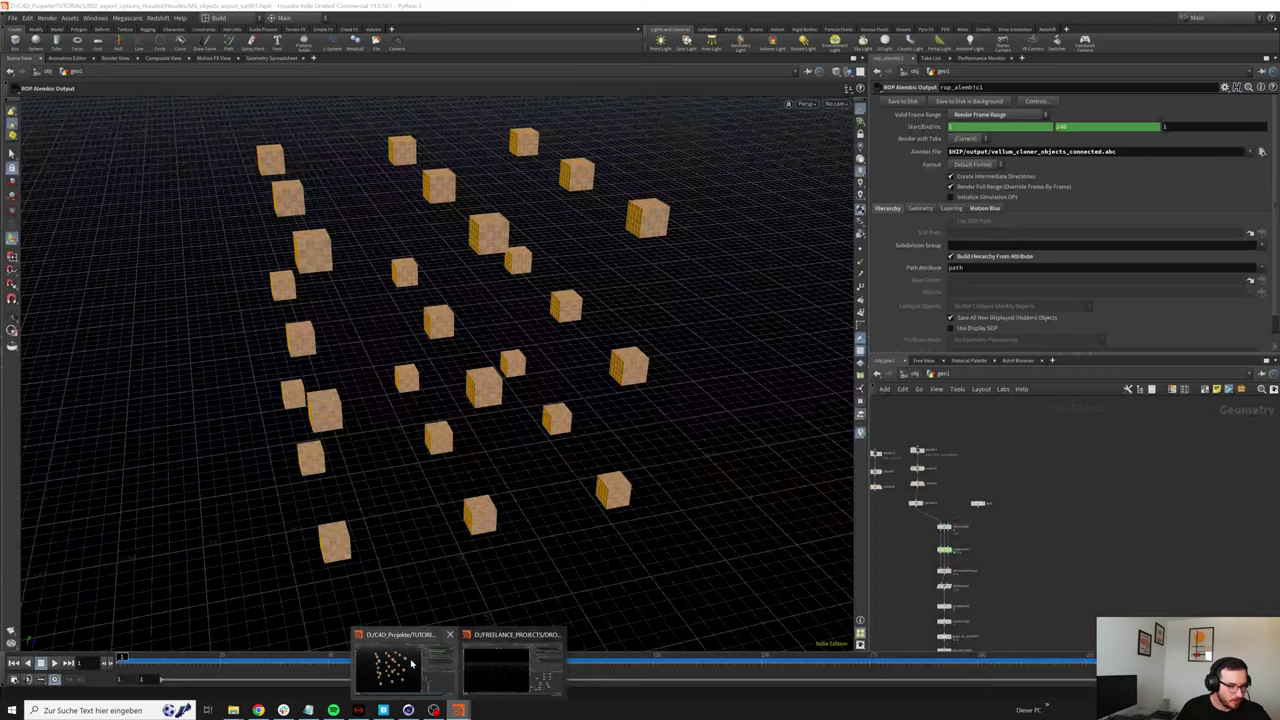
- In Houdini, copy and paste the alembic, unpack and convert import nodes
{"action": "left_click", "coordinate": [411, 663]}
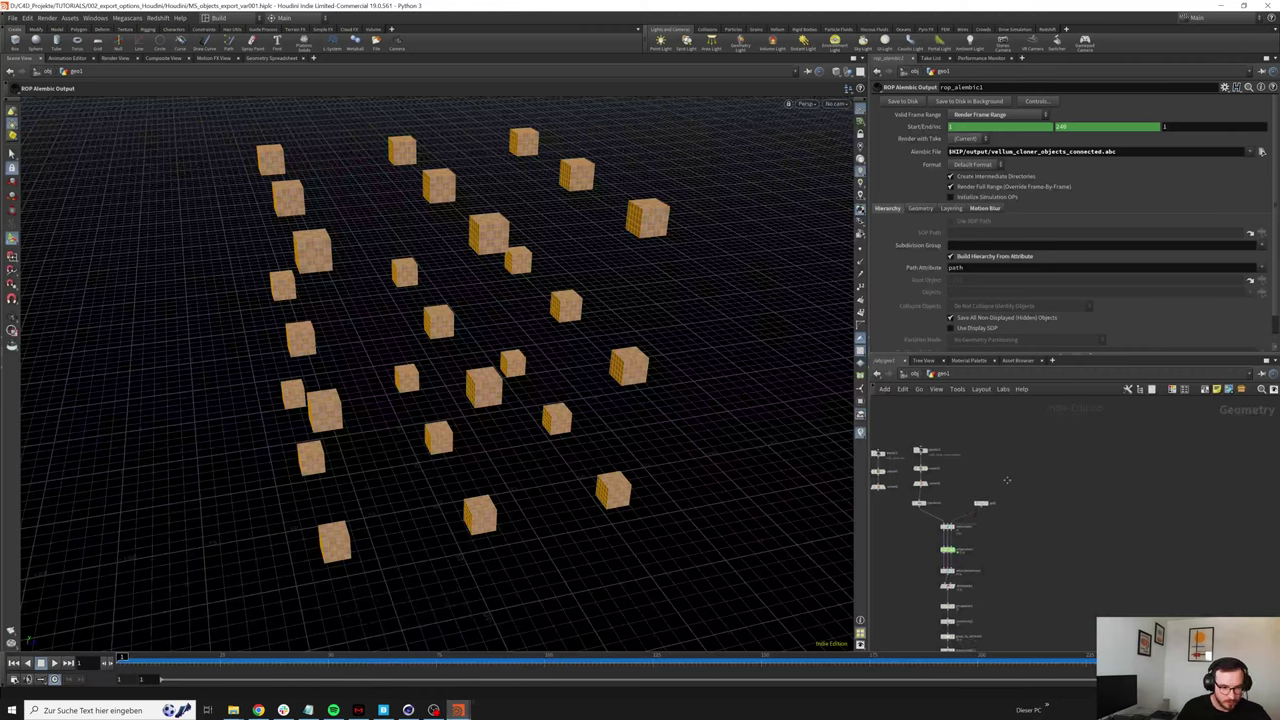
{"action": "left_click_drag", "start_coordinate": [930, 423], "coordinate": [982, 494]}
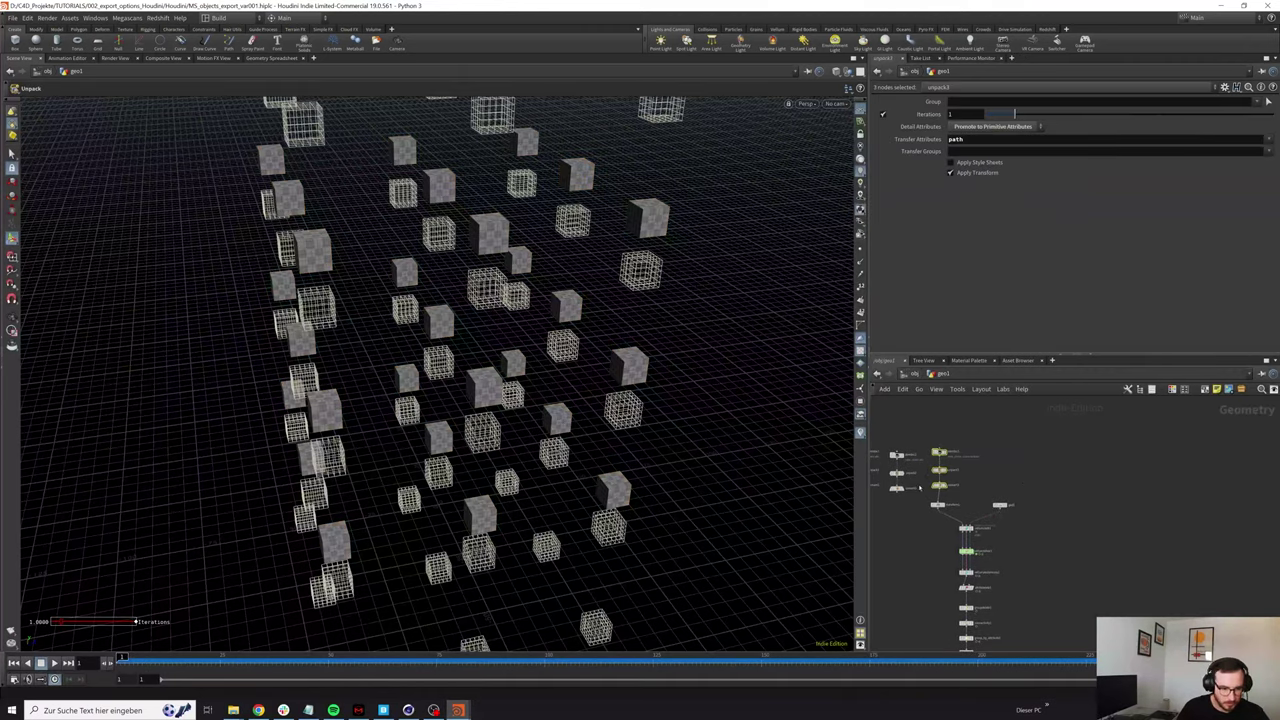
{"action": "key", "text": "ctrl+c"}
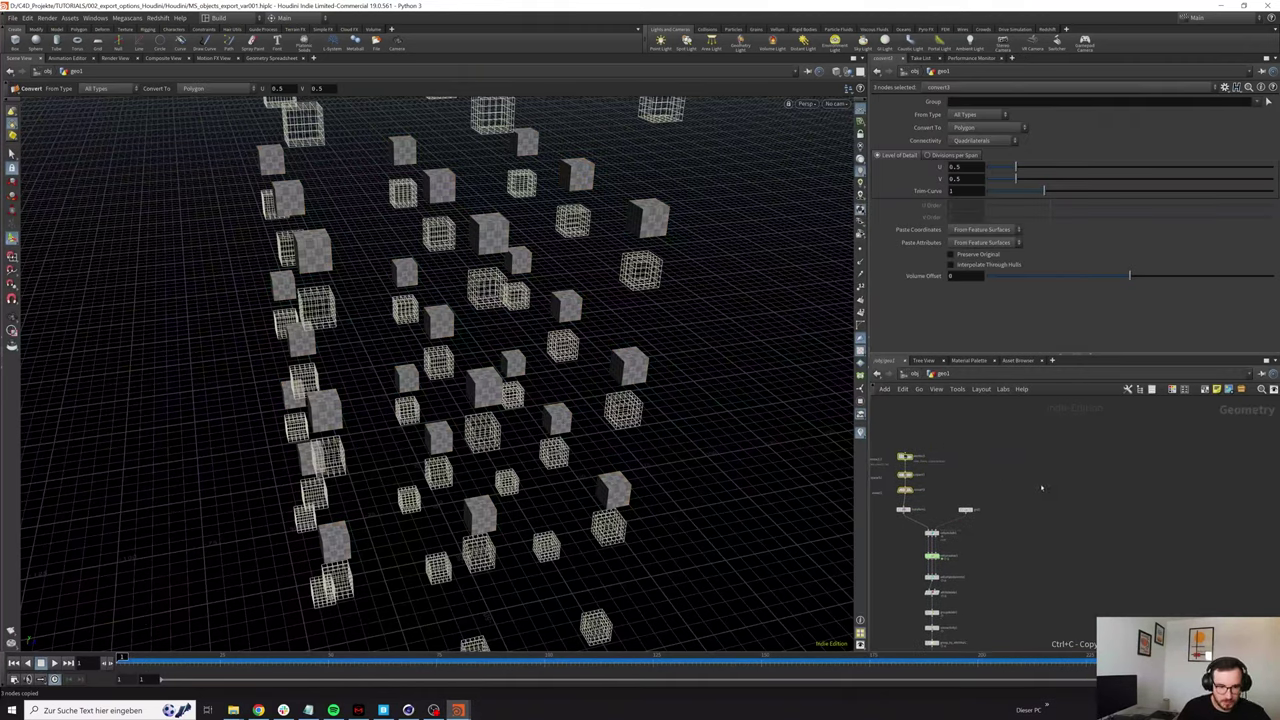
{"action": "key", "text": "ctrl+v"}
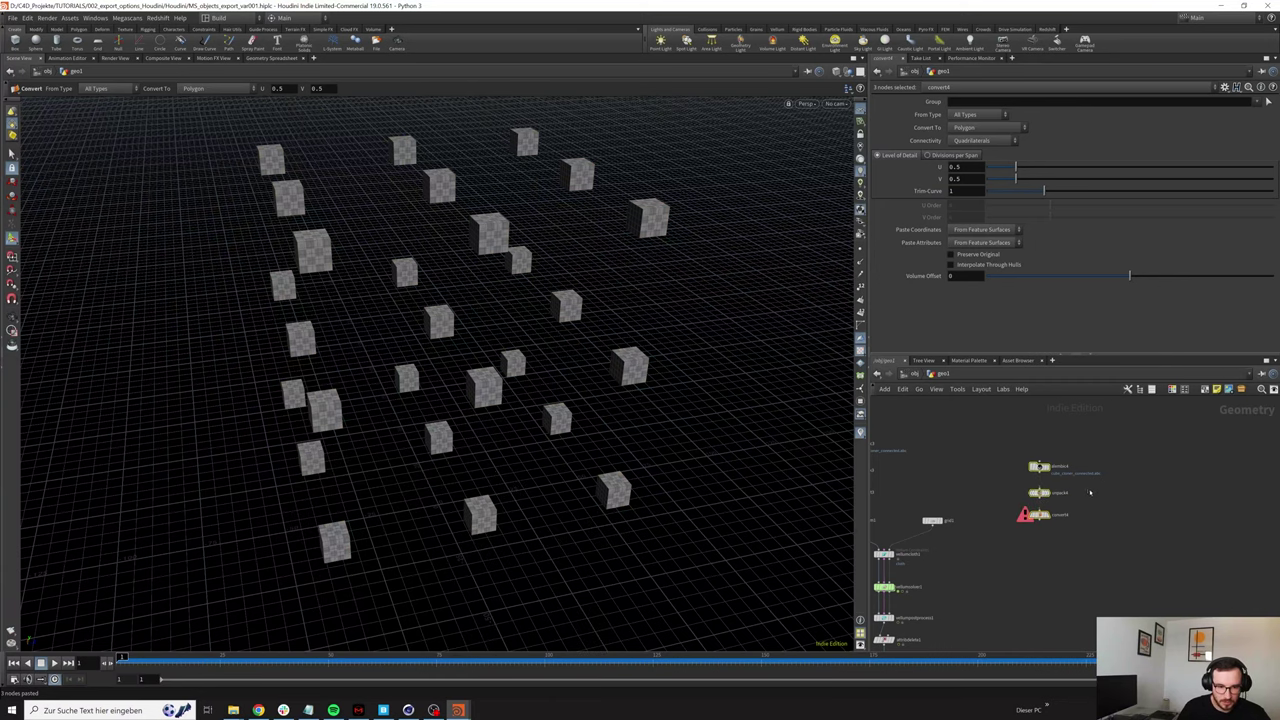
{"action": "key", "text": "ctrl+z"}
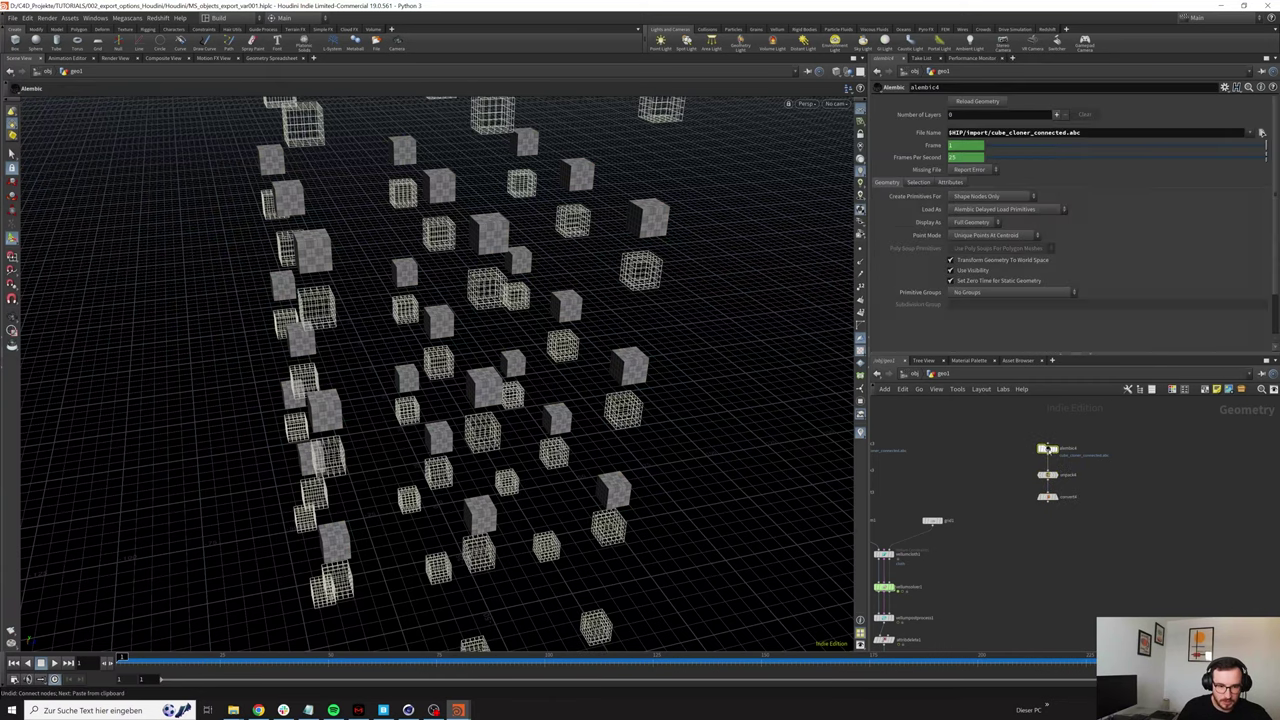
- Load Plane_for_pyrospread.abc into the copied Alembic node and inspect the plane
{"action": "left_click", "coordinate": [1261, 132]}
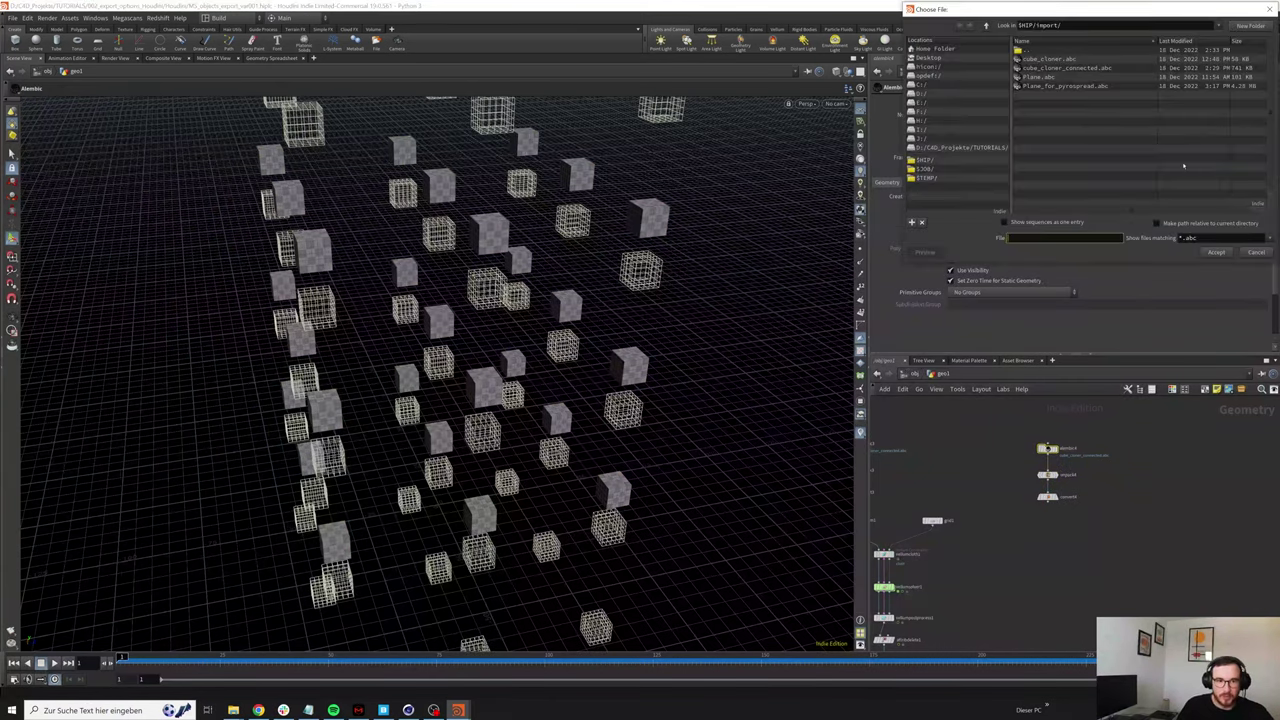
{"action": "double_click", "coordinate": [1065, 86]}
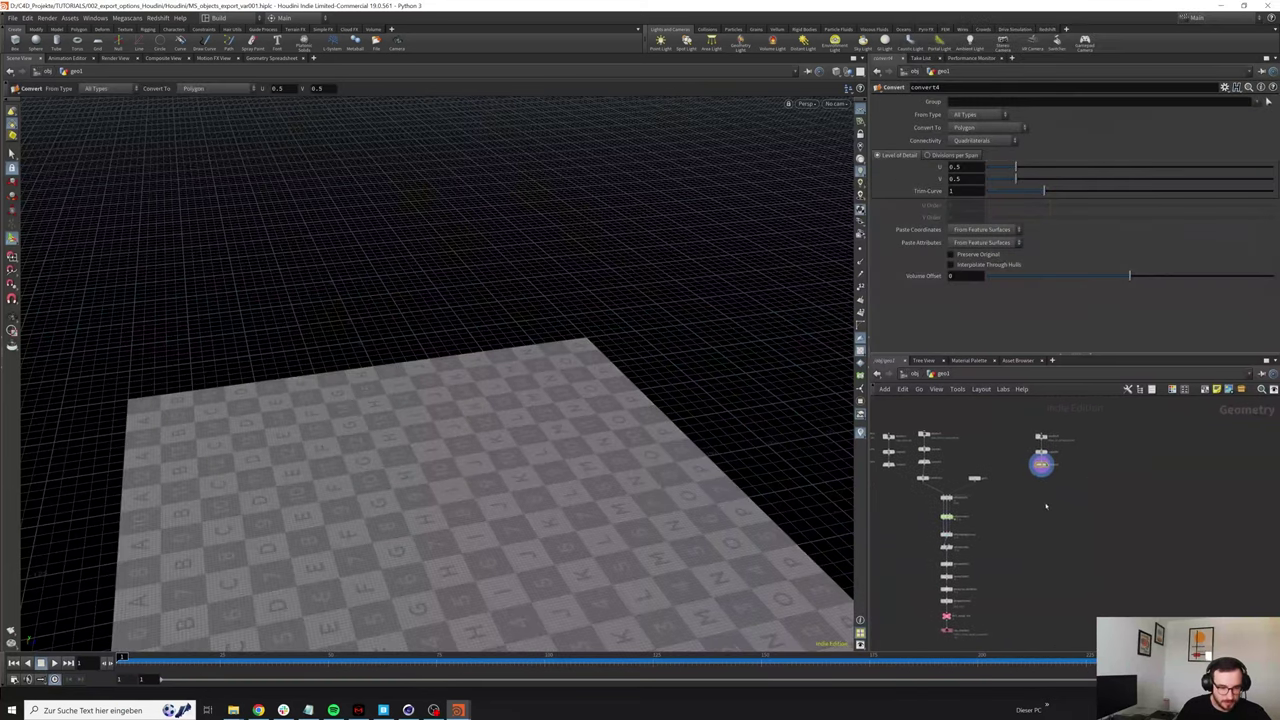
{"action": "left_click_drag", "start_coordinate": [326, 491], "coordinate": [420, 470]}
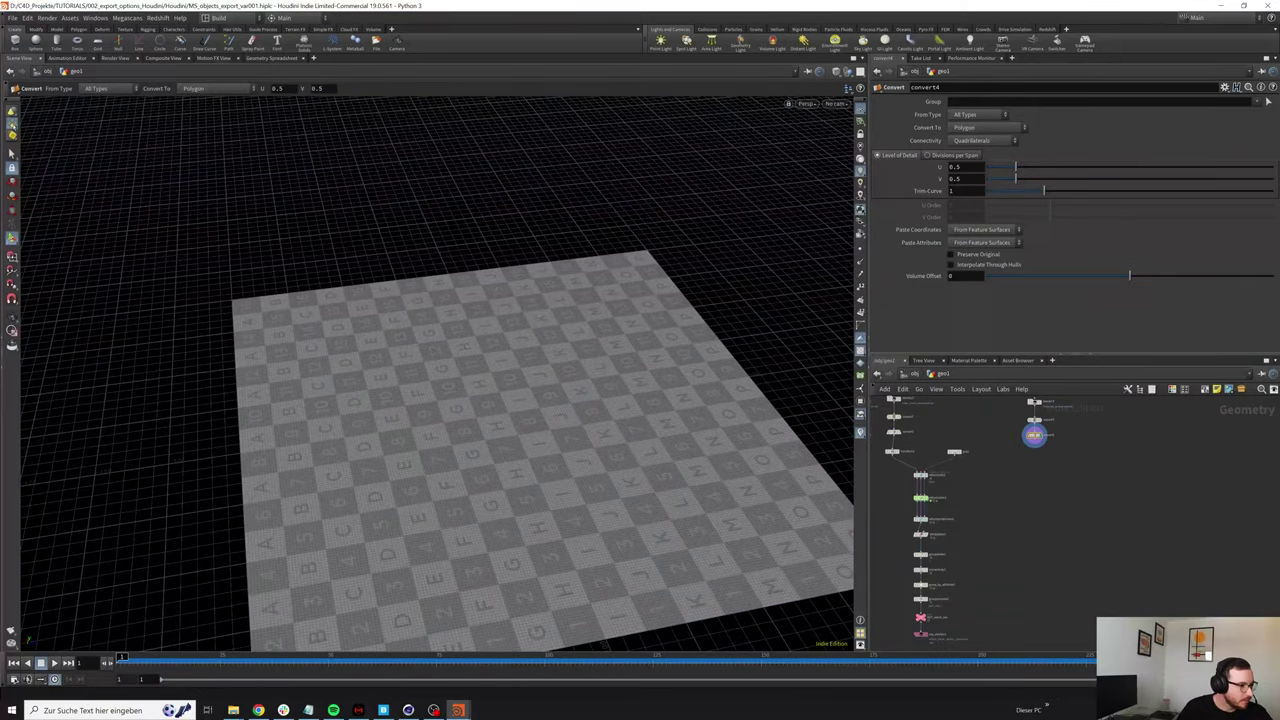
- Select a few plane points and group them as SOS with a Group node
{"action": "left_click", "coordinate": [12, 153]}
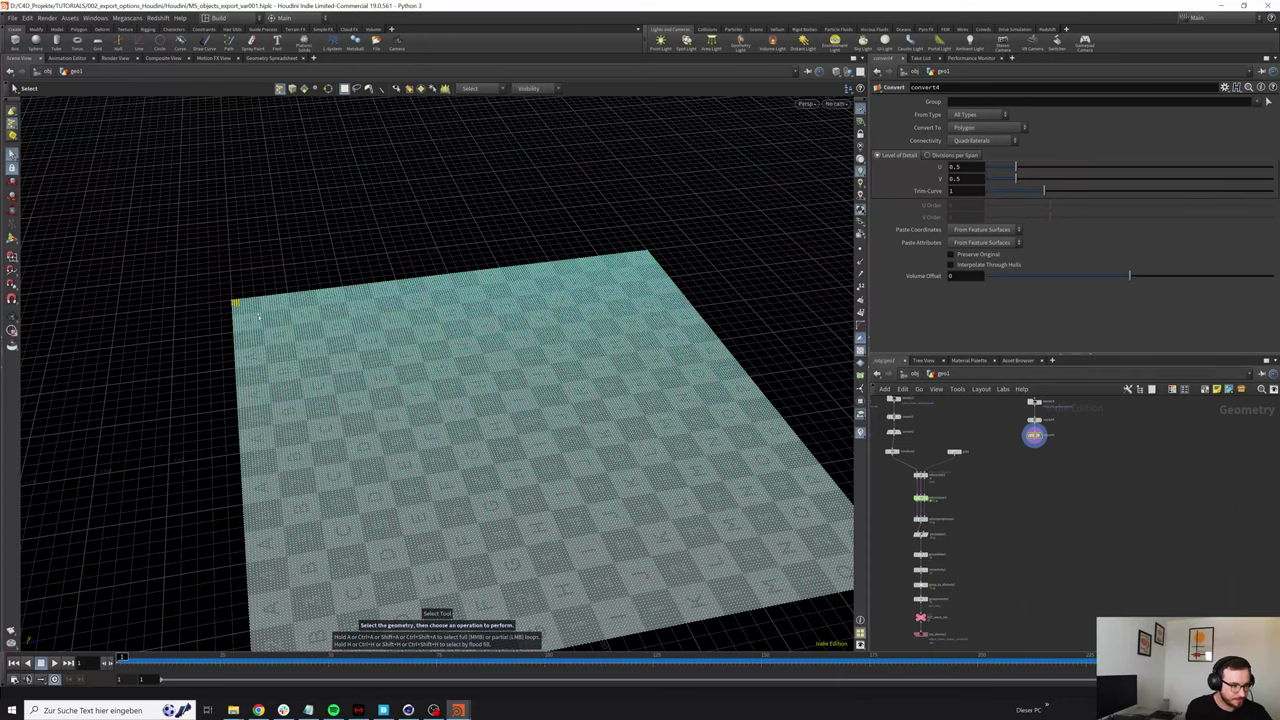
{"action": "key", "text": "Tab"}
{"action": "type", "text": "group"}
{"action": "key", "text": "Return"}
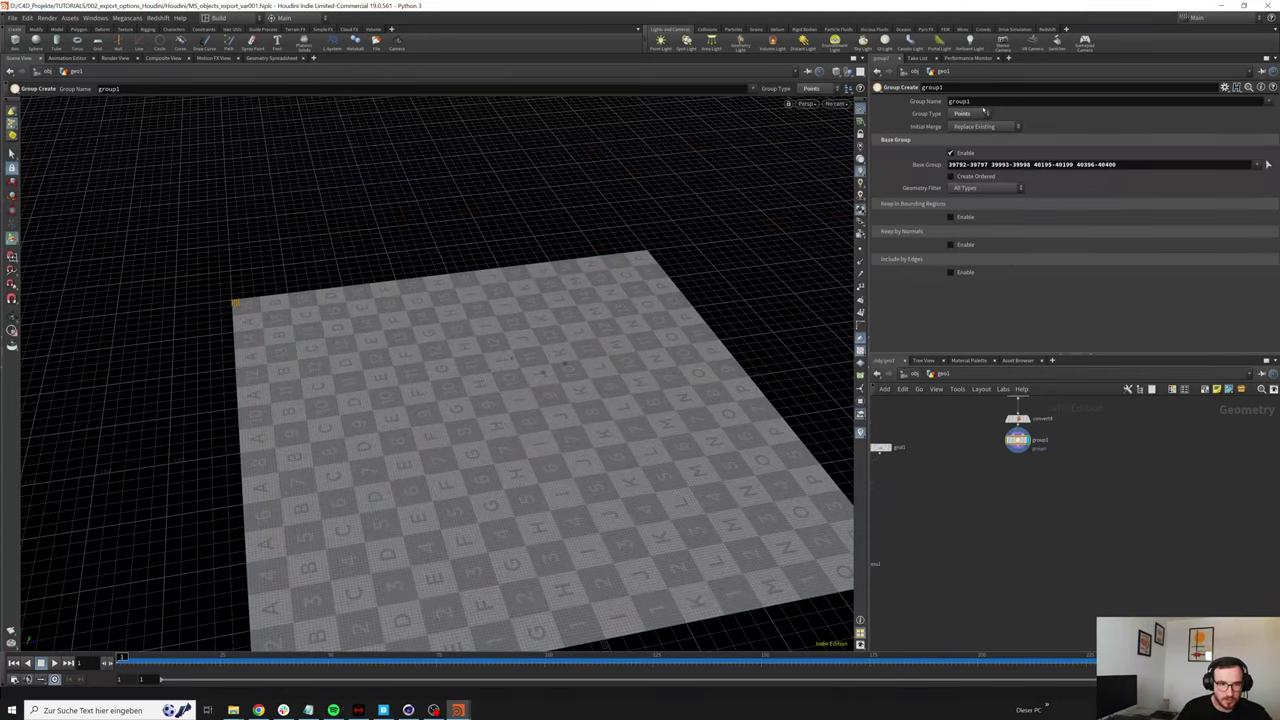
{"action": "double_click", "coordinate": [983, 103]}
{"action": "type", "text": "SOS"}
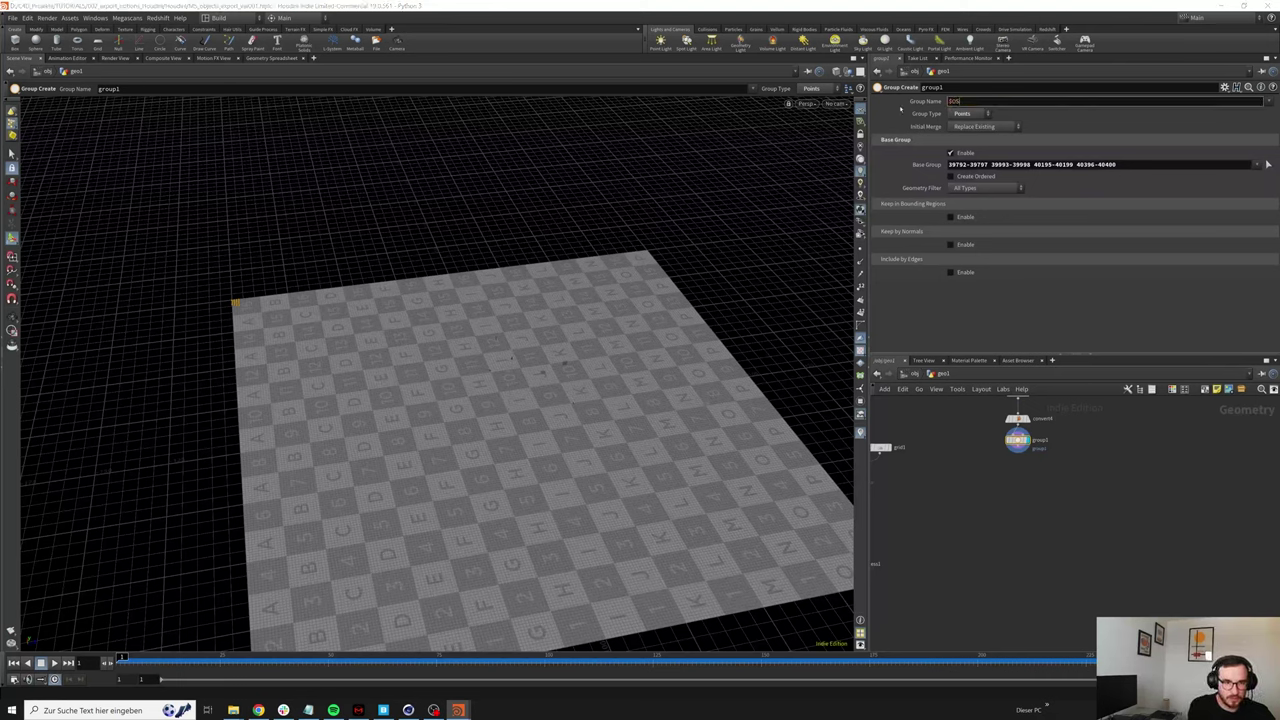
{"action": "key", "text": "Return"}
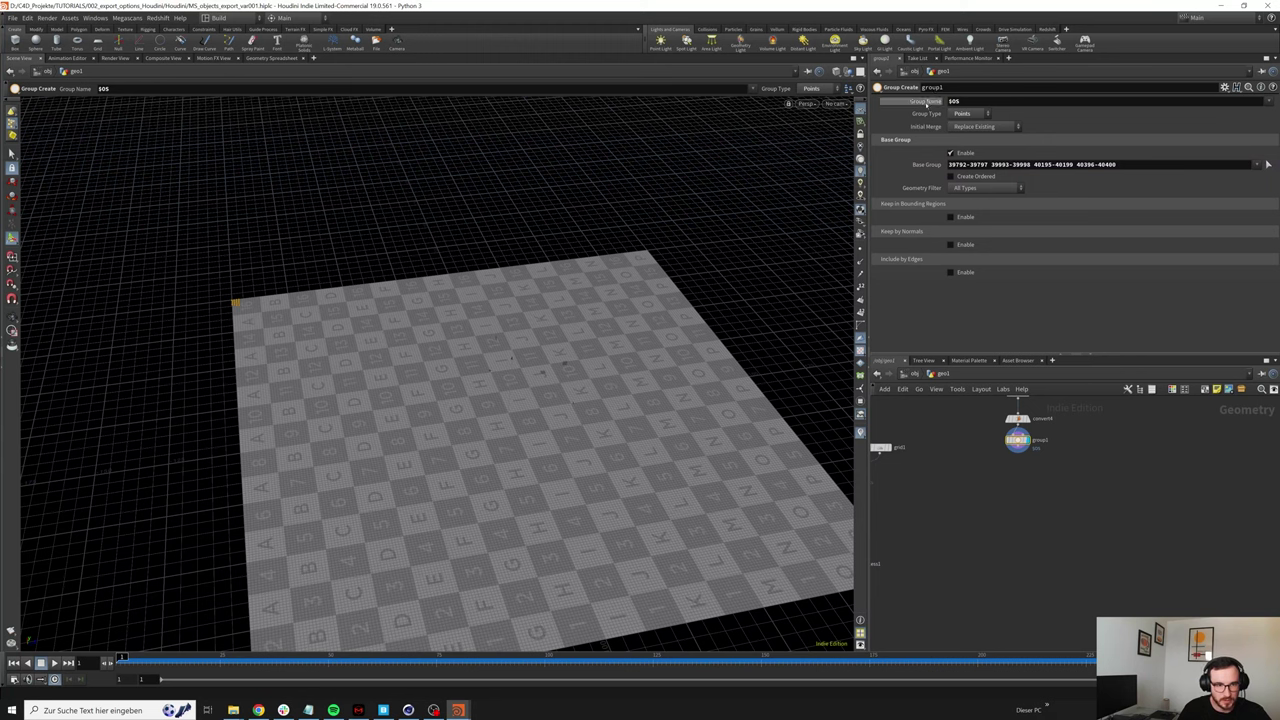
- Rename the group node to start_group_pyrospread
{"action": "double_click", "coordinate": [931, 87]}
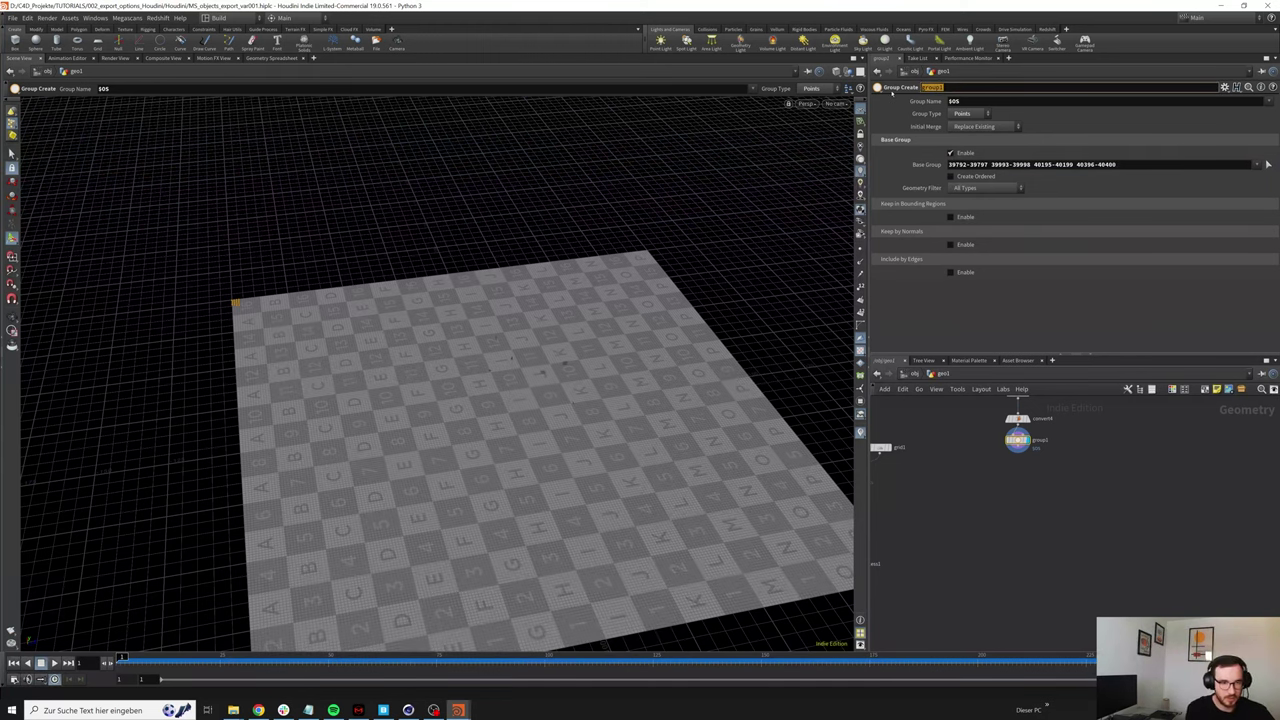
{"action": "type", "text": "start_g"}
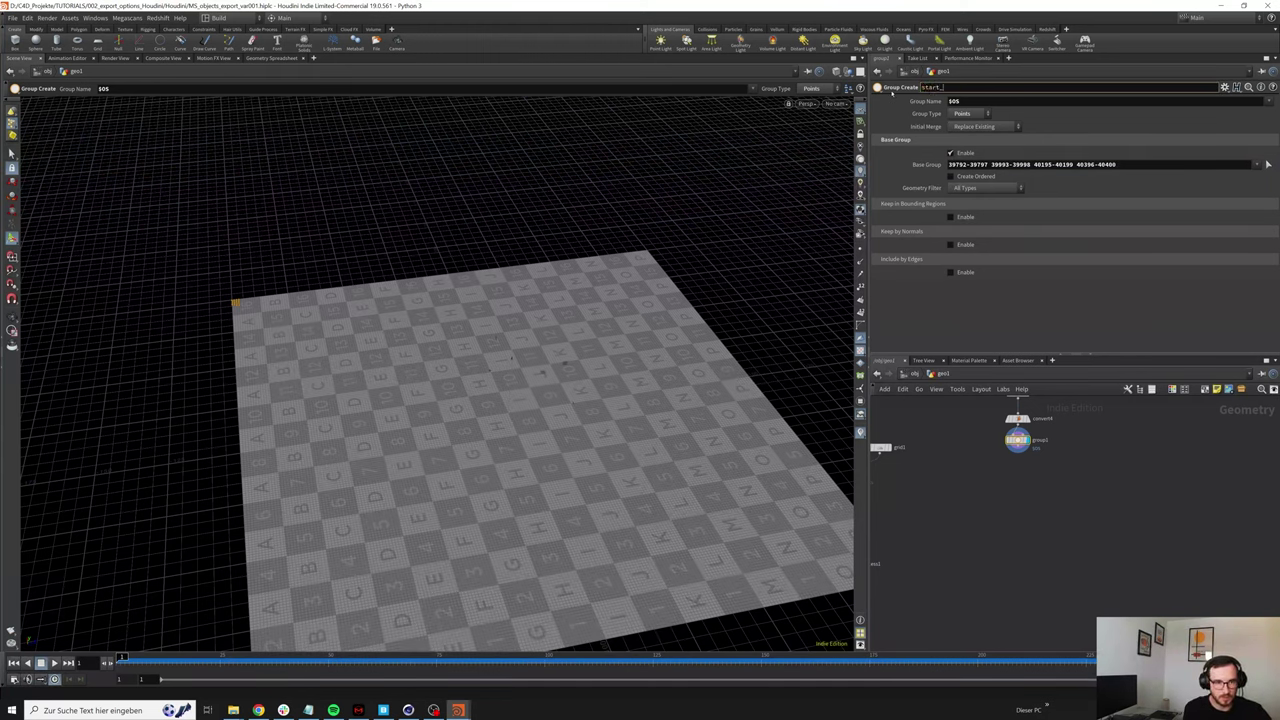
{"action": "type", "text": "roup_pyrospread"}
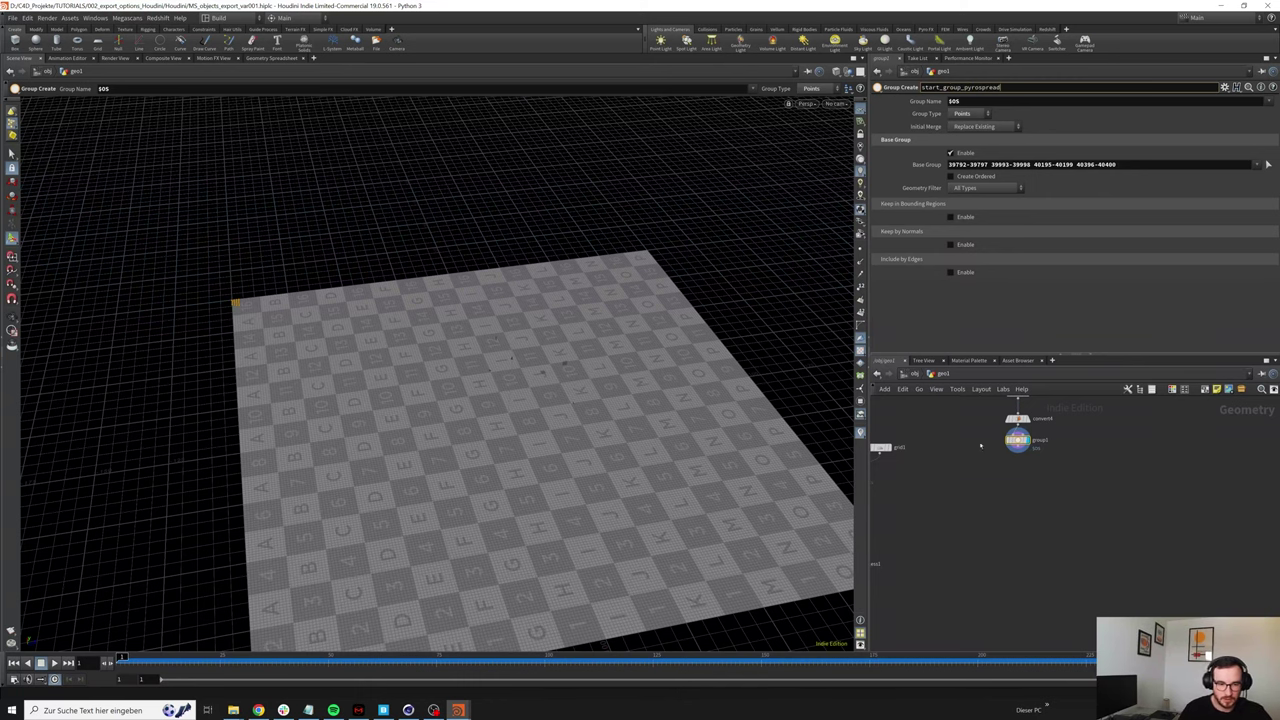
{"action": "key", "text": "Return"}
- Add an Attribute Create node below the group node and display it
{"action": "key", "text": "Tab"}
{"action": "type", "text": "attrib"}
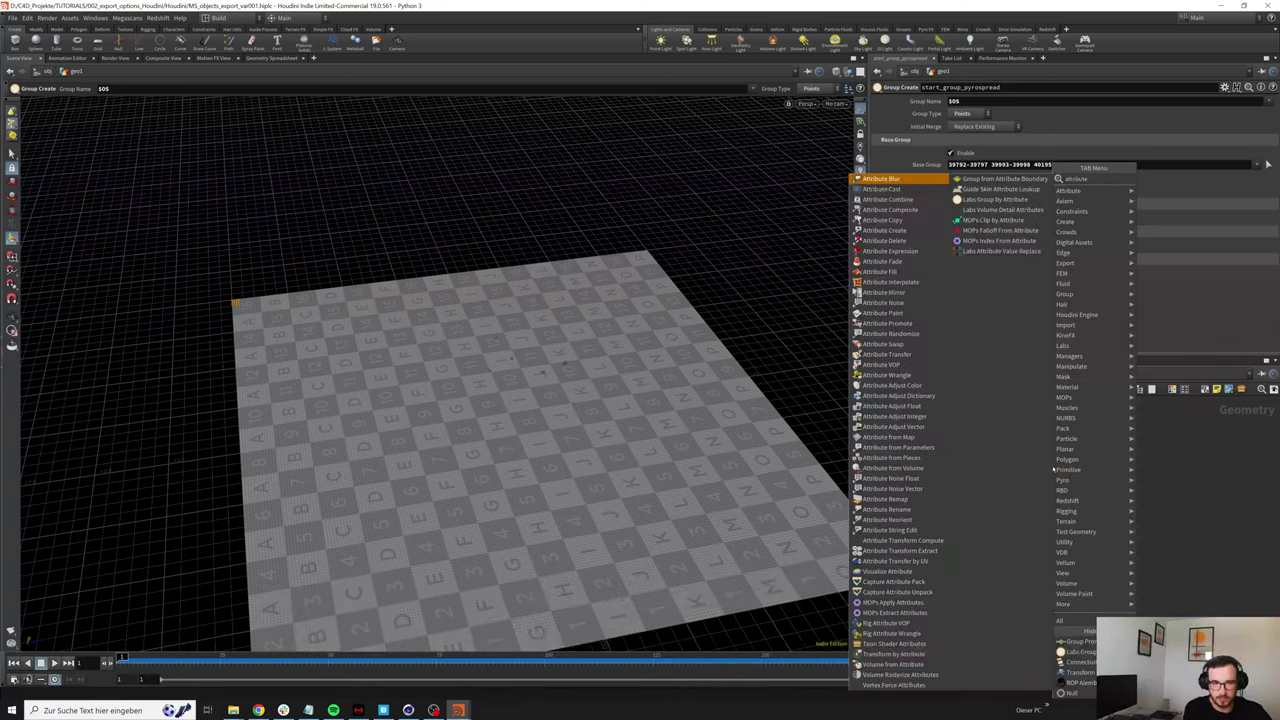
{"action": "left_click", "coordinate": [884, 230]}
{"action": "left_click", "coordinate": [1035, 465]}
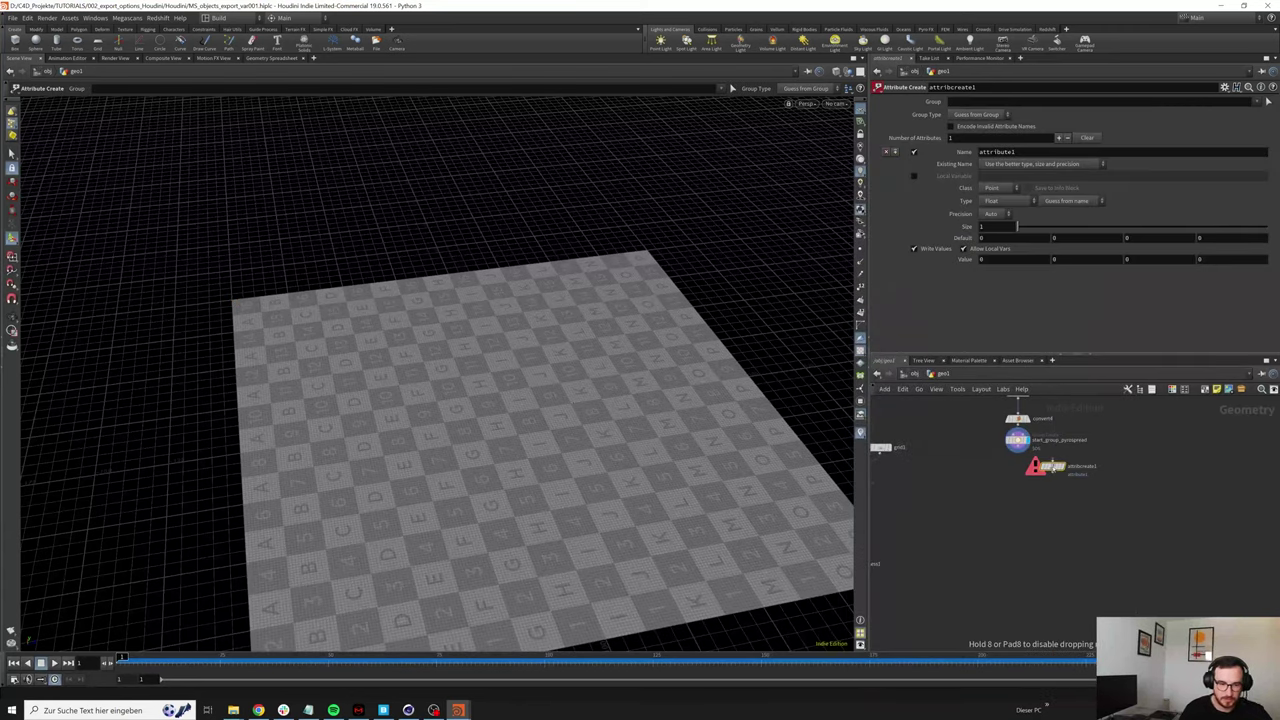
{"action": "left_click", "coordinate": [1017, 469]}
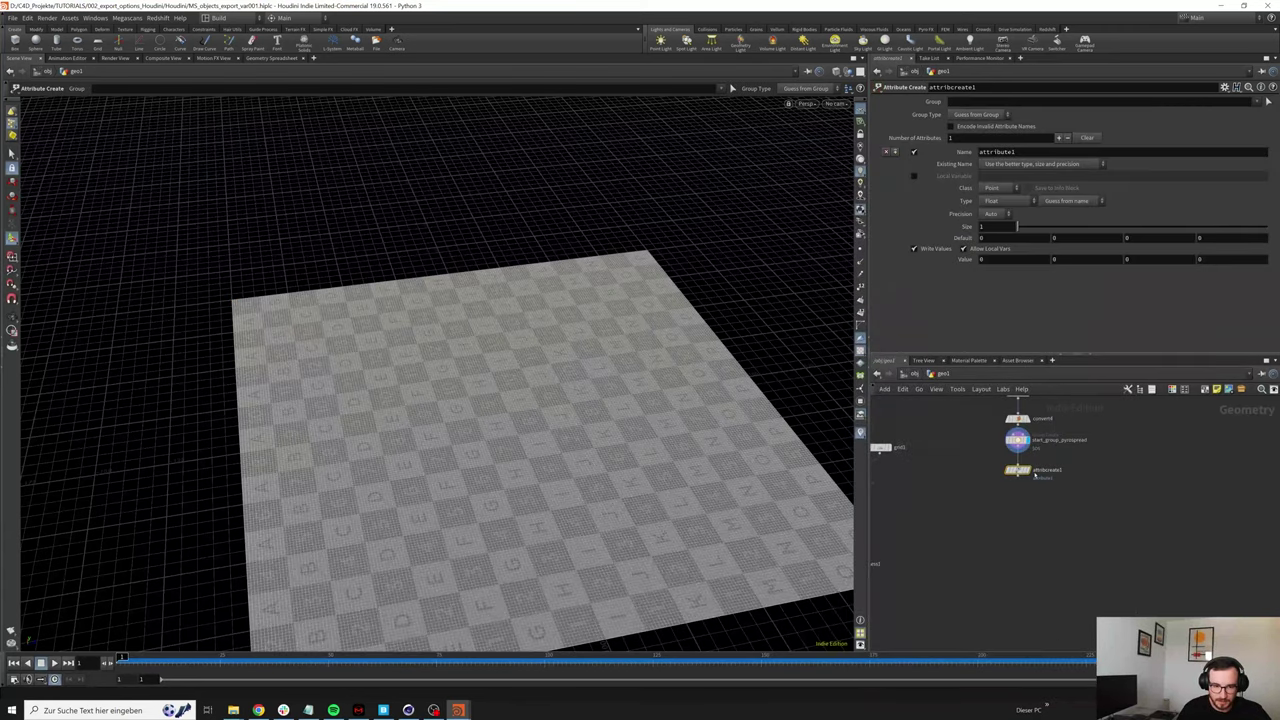
{"action": "left_click", "coordinate": [1030, 471]}
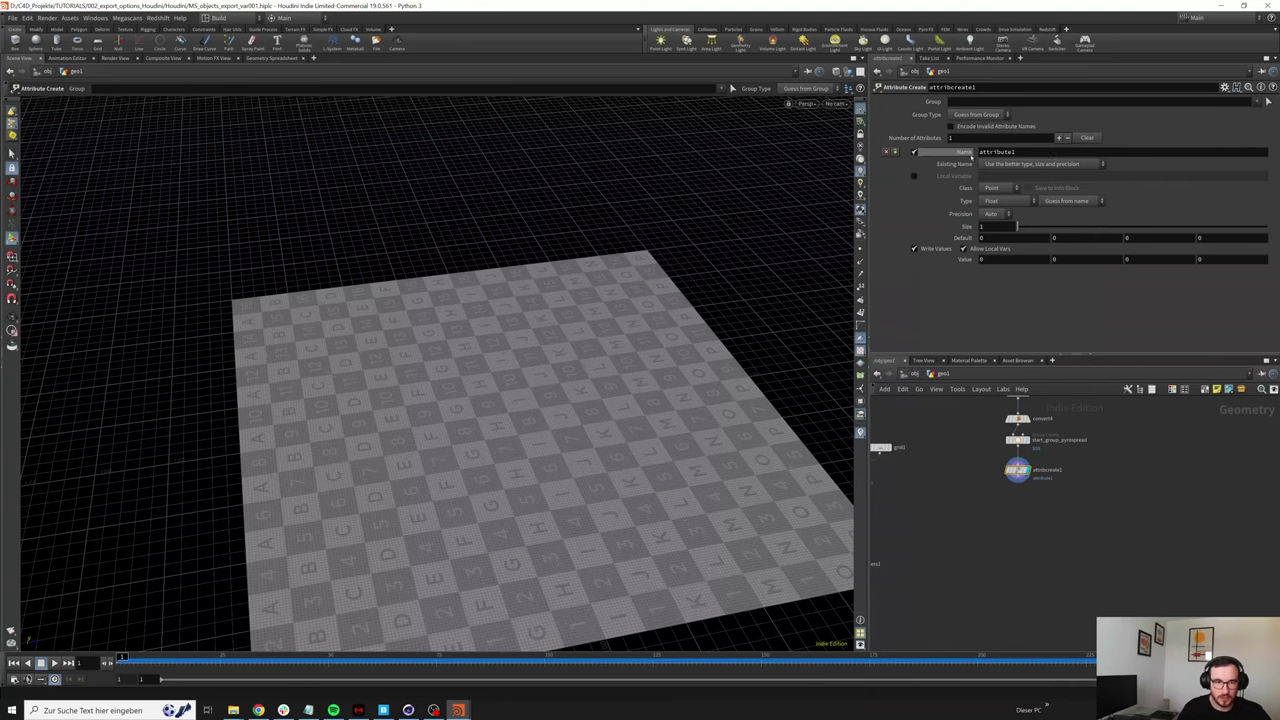
- Limit it to start_group_pyrospread, naming the attribute temperature with value 100
{"action": "left_click", "coordinate": [1268, 101]}
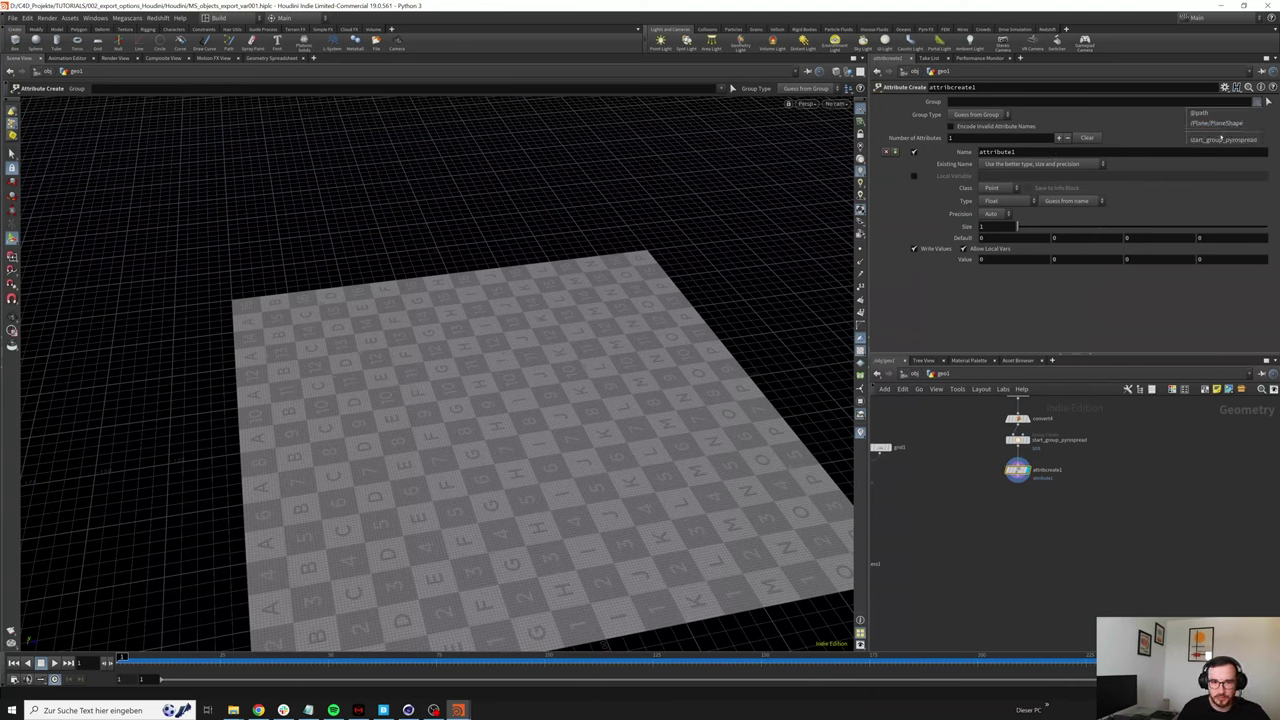
{"action": "left_click", "coordinate": [1220, 141]}
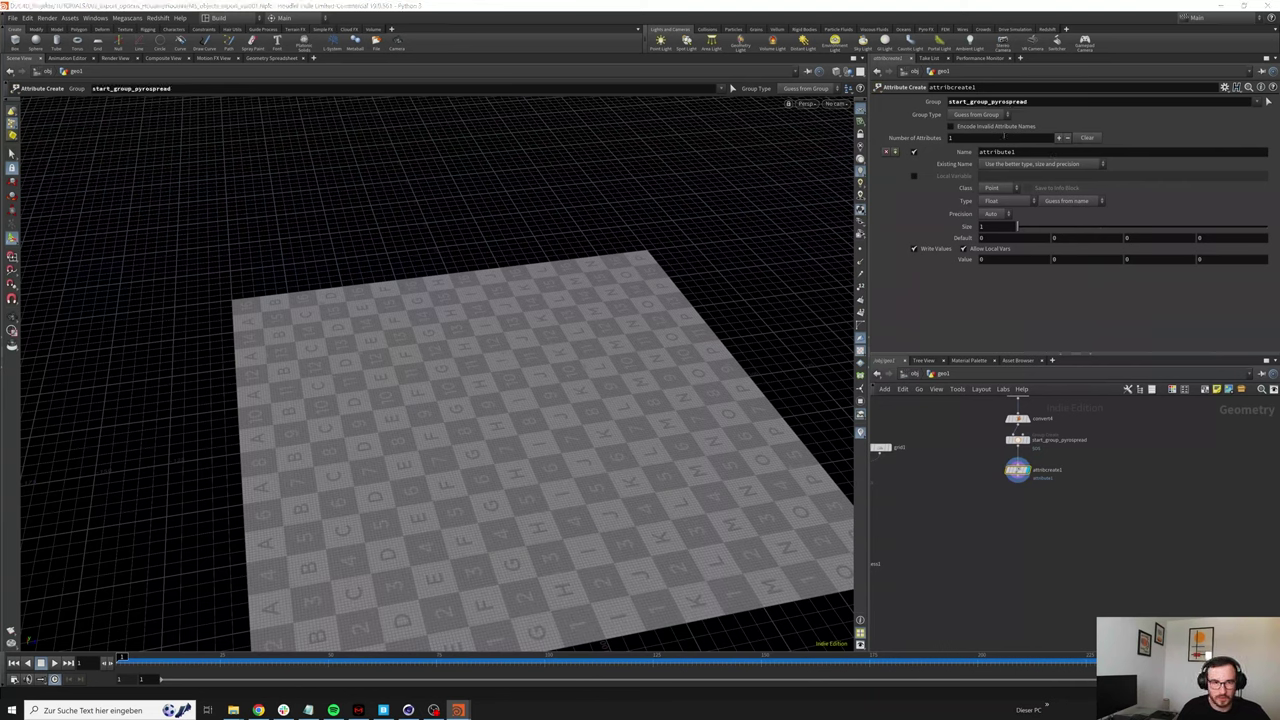
{"action": "double_click", "coordinate": [1000, 151]}
{"action": "type", "text": "temperature"}
{"action": "key", "text": "Return"}
{"action": "left_click", "coordinate": [1015, 259]}
{"action": "type", "text": "100"}
{"action": "key", "text": "Return"}
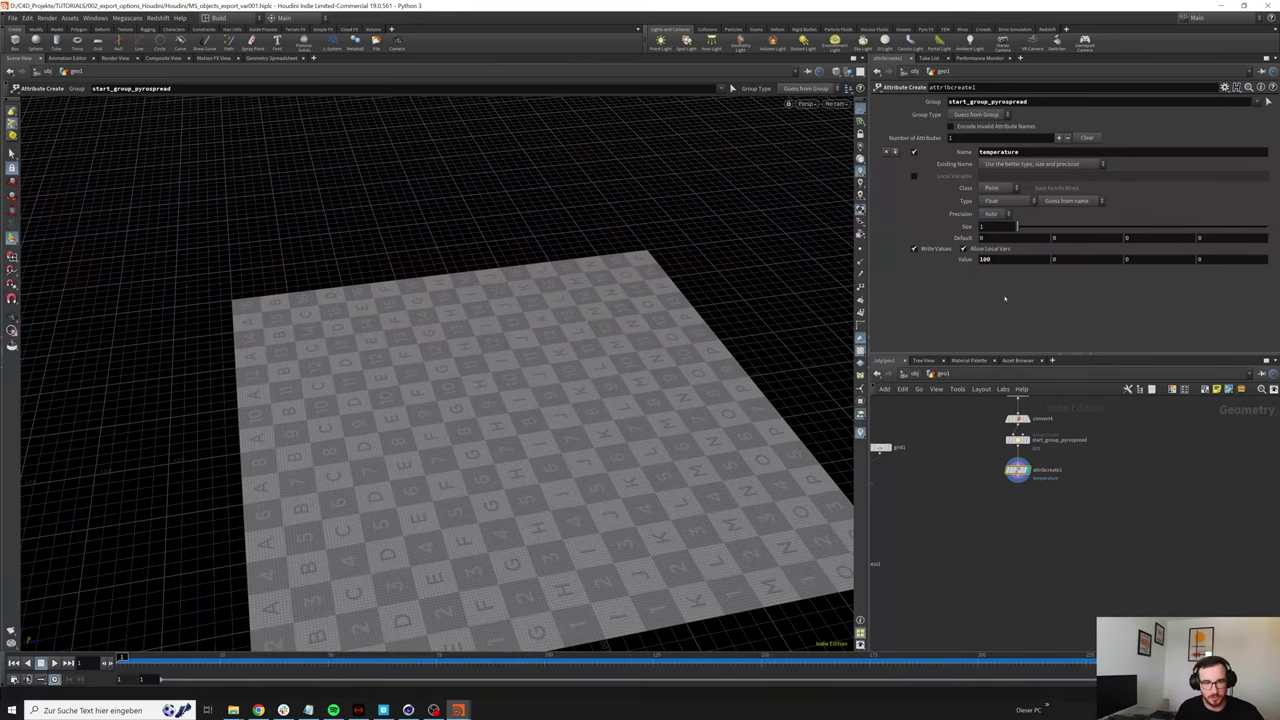
{"action": "middle_click", "coordinate": [1017, 470]}
{"action": "key", "text": "Tab"}
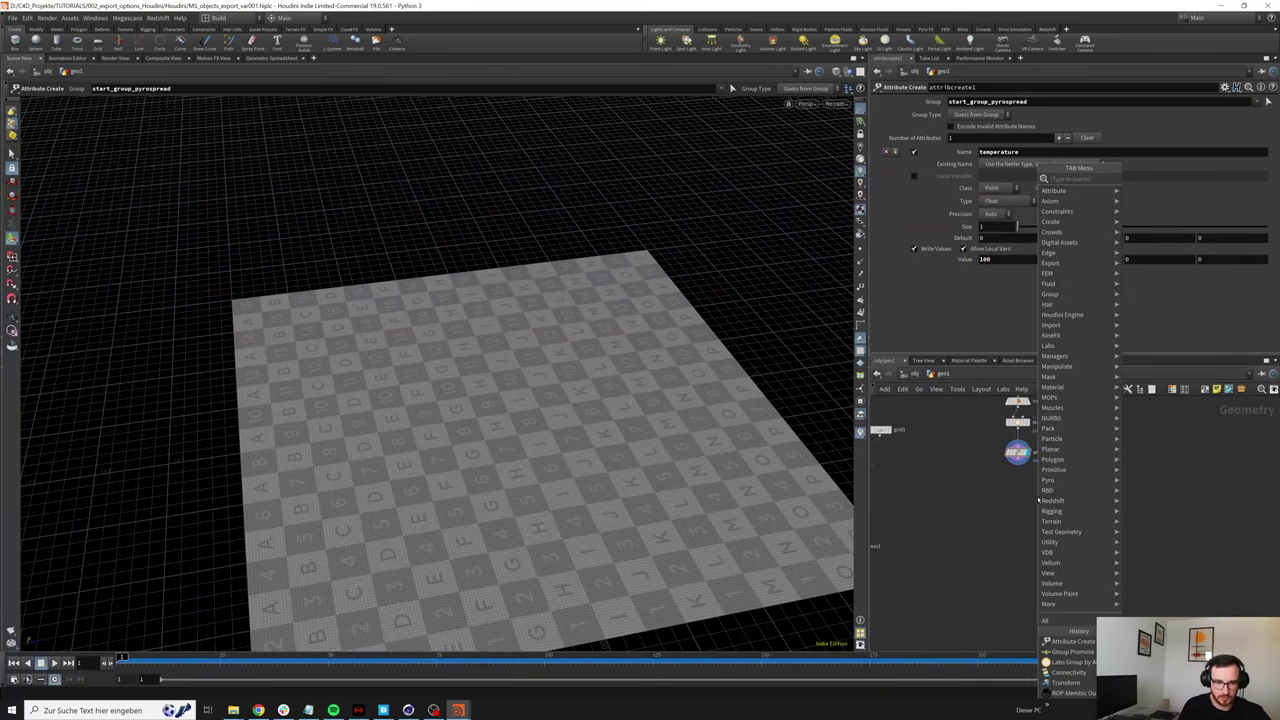
- Insert a Pyro Source Spread node after the attribute node and display it
{"action": "type", "text": "pyrospread"}
{"action": "key", "text": "Return"}
{"action": "left_click", "coordinate": [1045, 487]}
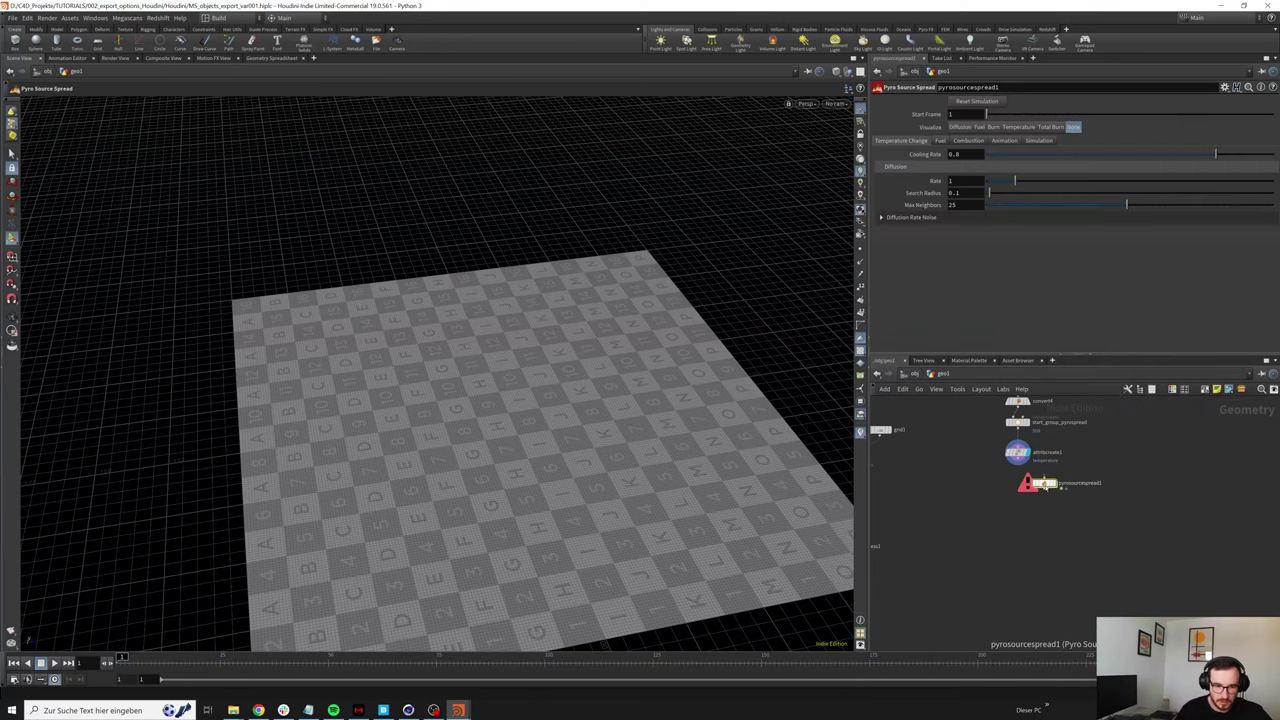
{"action": "left_click_drag", "start_coordinate": [1000, 498], "coordinate": [1017, 486]}
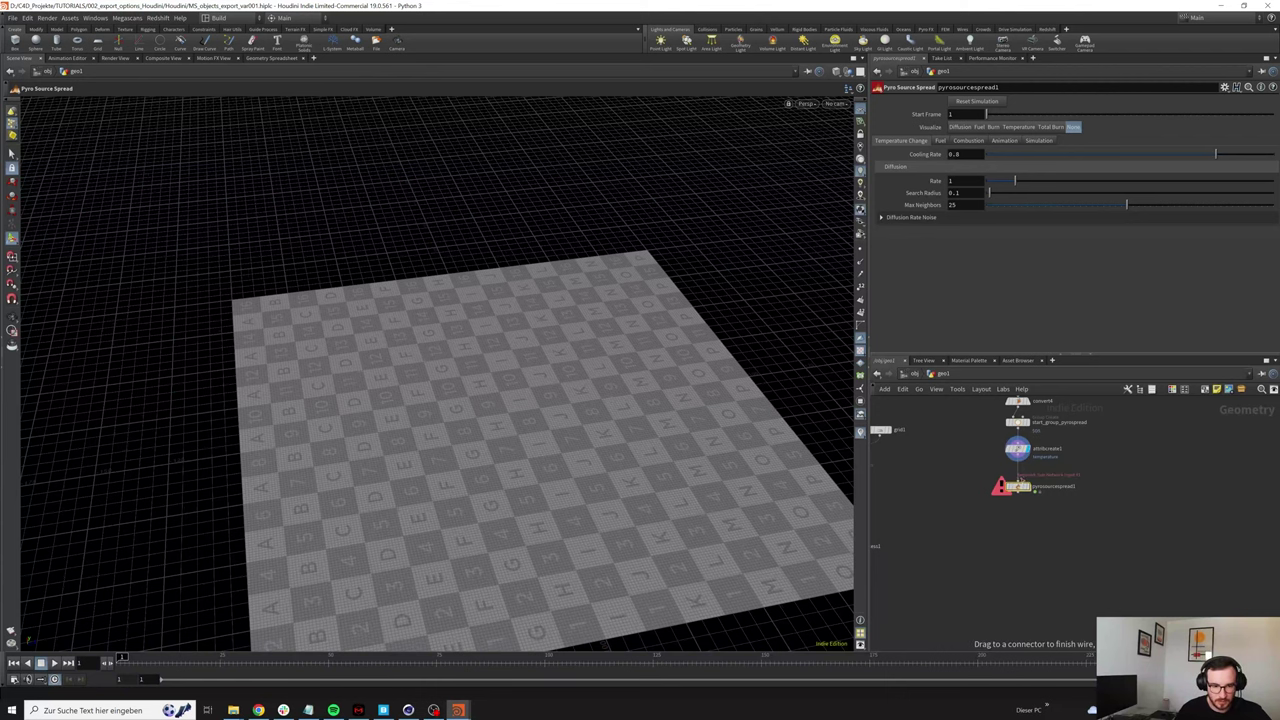
{"action": "left_click", "coordinate": [1027, 486]}
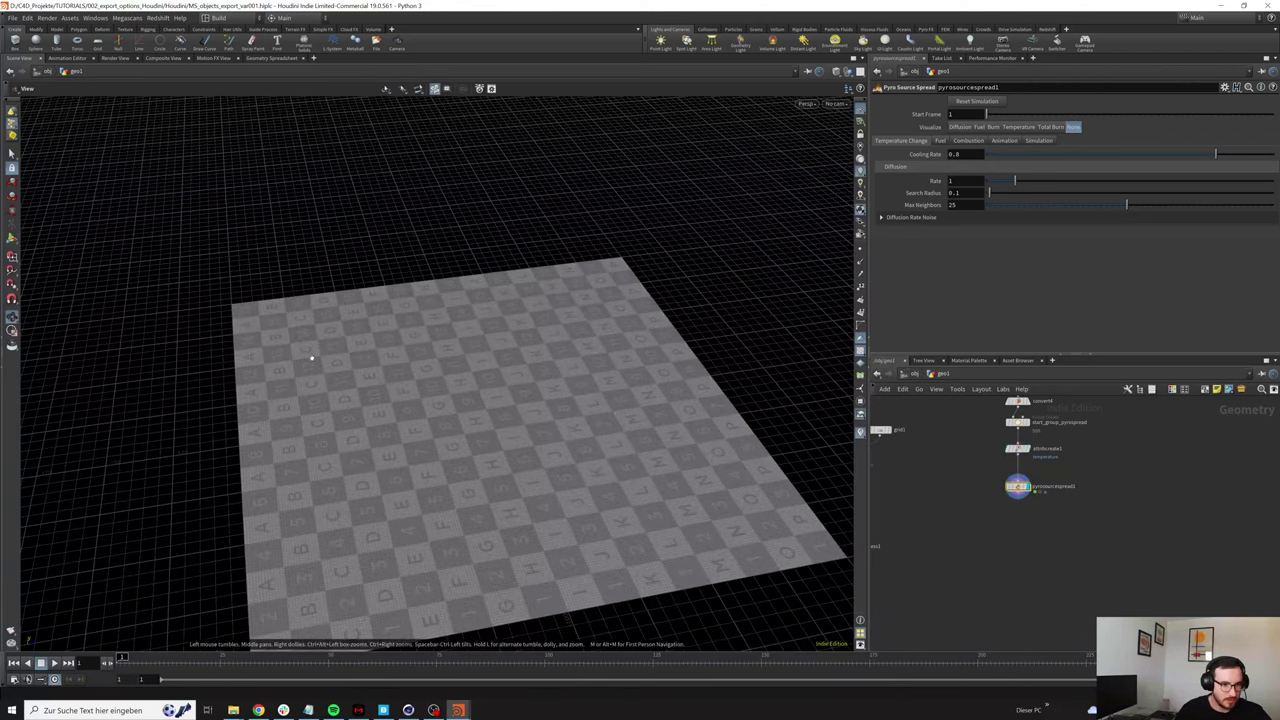
{"action": "left_click_drag", "start_coordinate": [306, 349], "coordinate": [330, 360]}
- Visualize Burn on the plane, play to frame 50, then rewind to frame 1
{"action": "left_click", "coordinate": [993, 127]}
{"action": "mouse_move", "coordinate": [354, 420]}
{"action": "left_mouse_down"}
{"action": "mouse_move", "coordinate": [280, 243]}
{"action": "mouse_move", "coordinate": [306, 244]}
{"action": "left_mouse_up"}
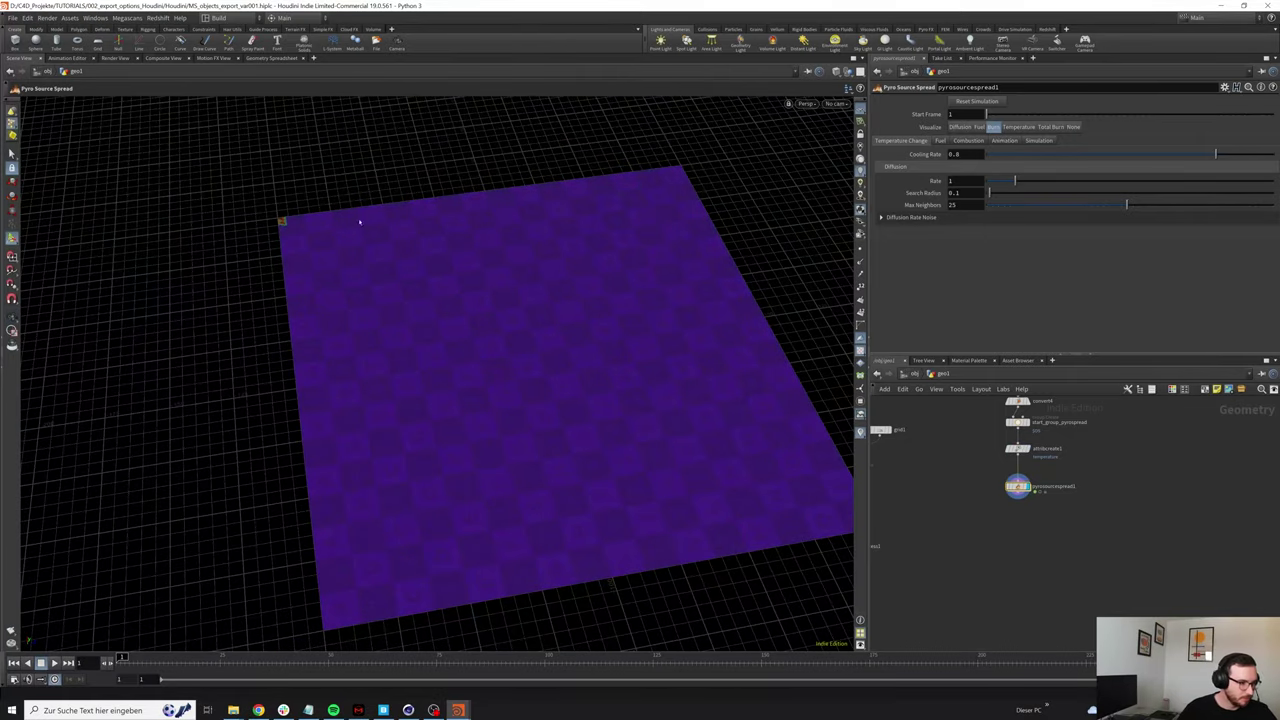
{"action": "left_click", "coordinate": [1018, 127]}
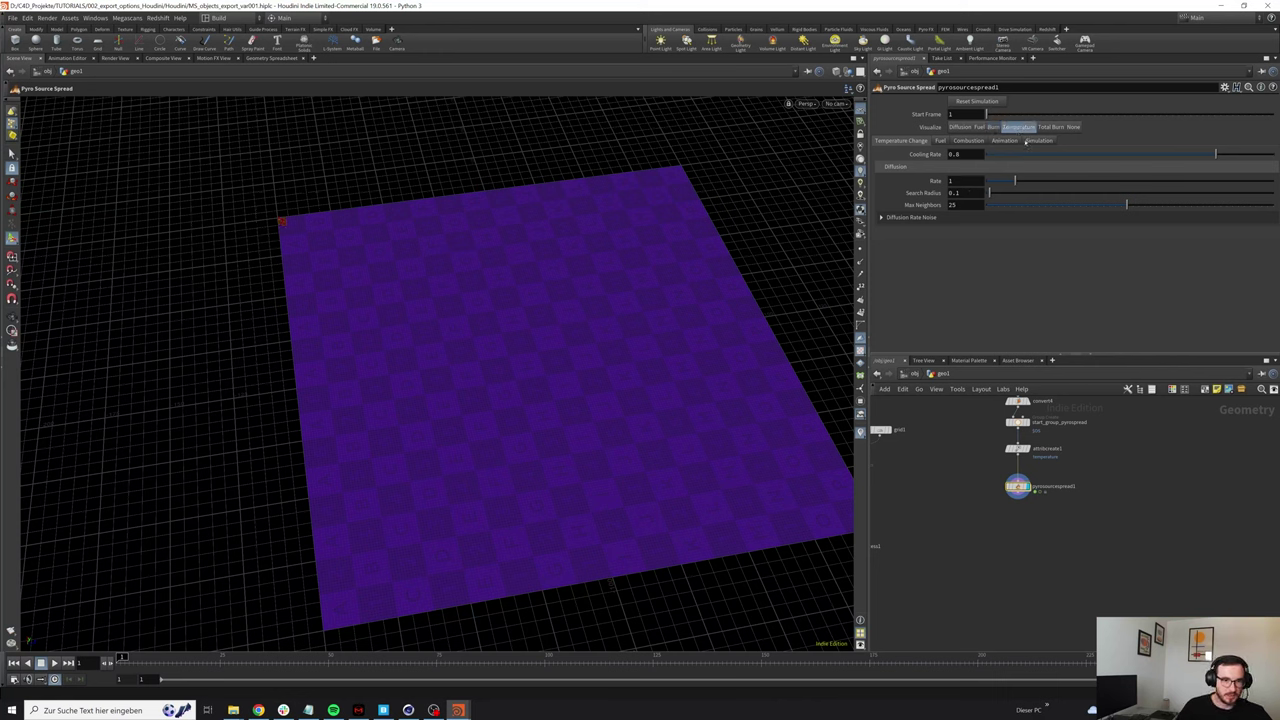
{"action": "left_click", "coordinate": [993, 127]}
{"action": "left_click", "coordinate": [55, 663]}
{"action": "left_click", "coordinate": [40, 663]}
{"action": "left_click", "coordinate": [14, 663]}
{"action": "type", "text": "0.3"}
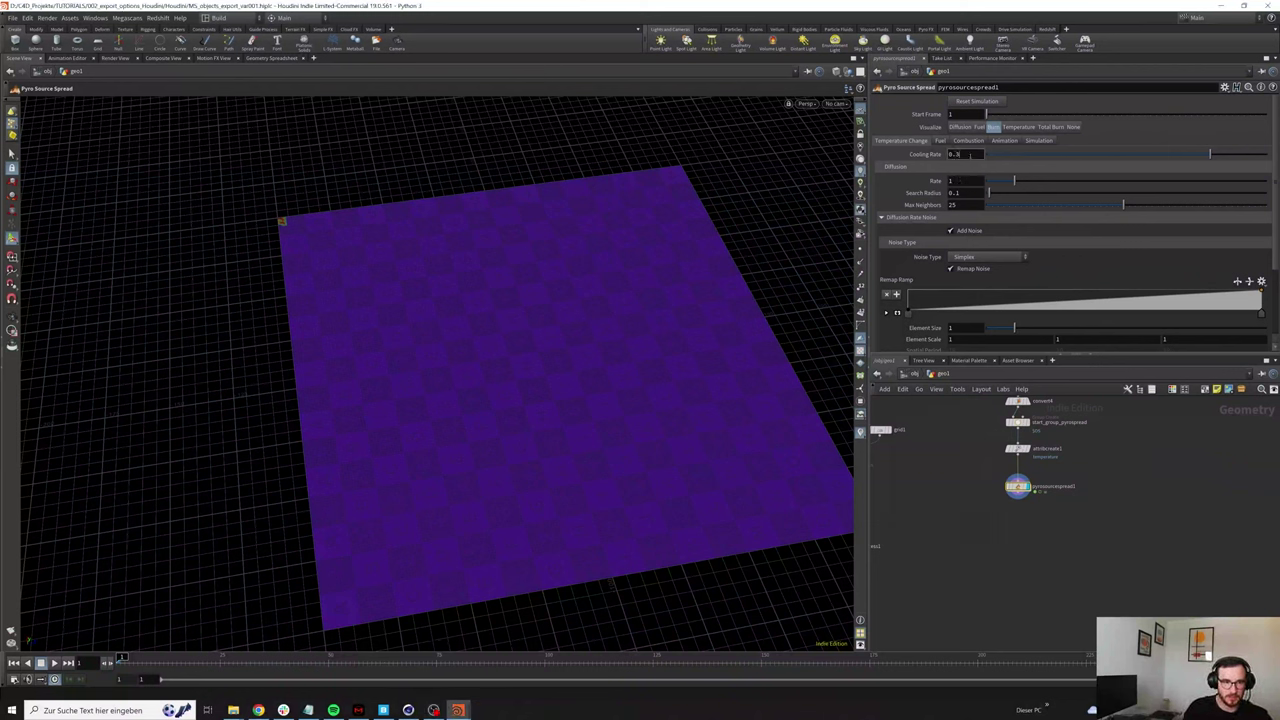
- Set the spread's cooling rate to 0.3 and search radius to 1
{"action": "key", "text": "Return"}
{"action": "left_click", "coordinate": [968, 193]}
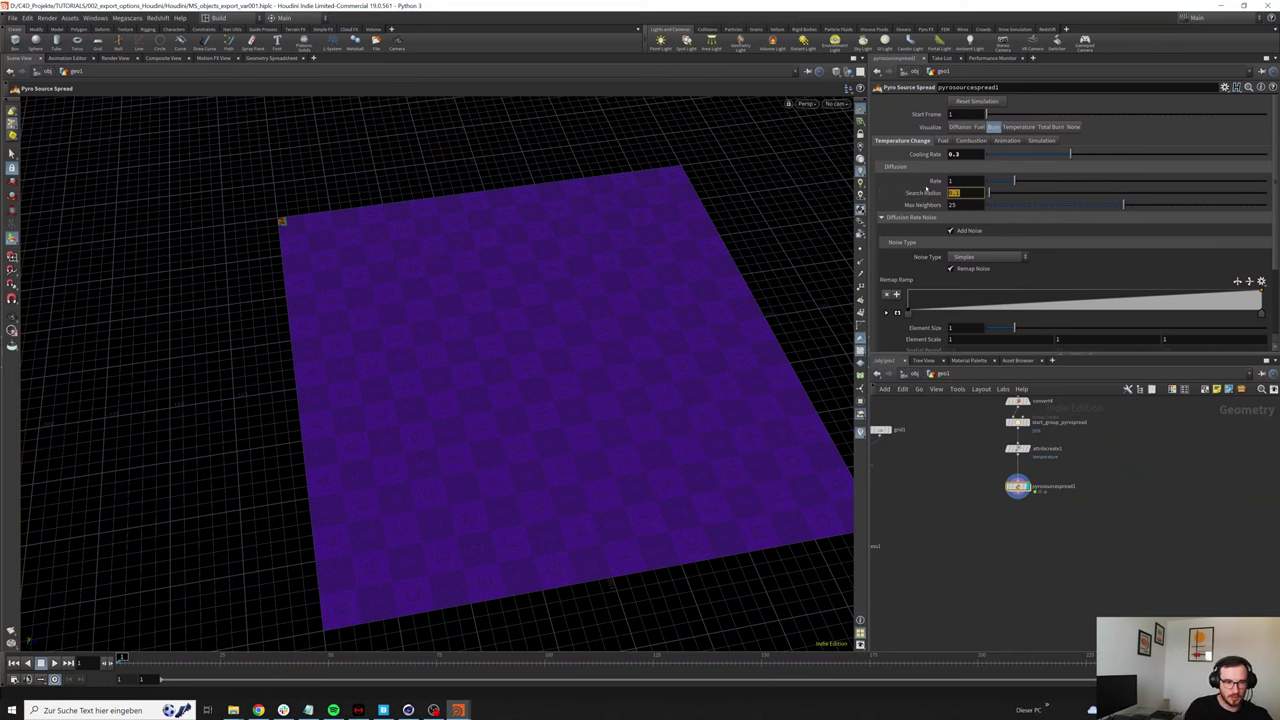
{"action": "key", "text": "Return"}
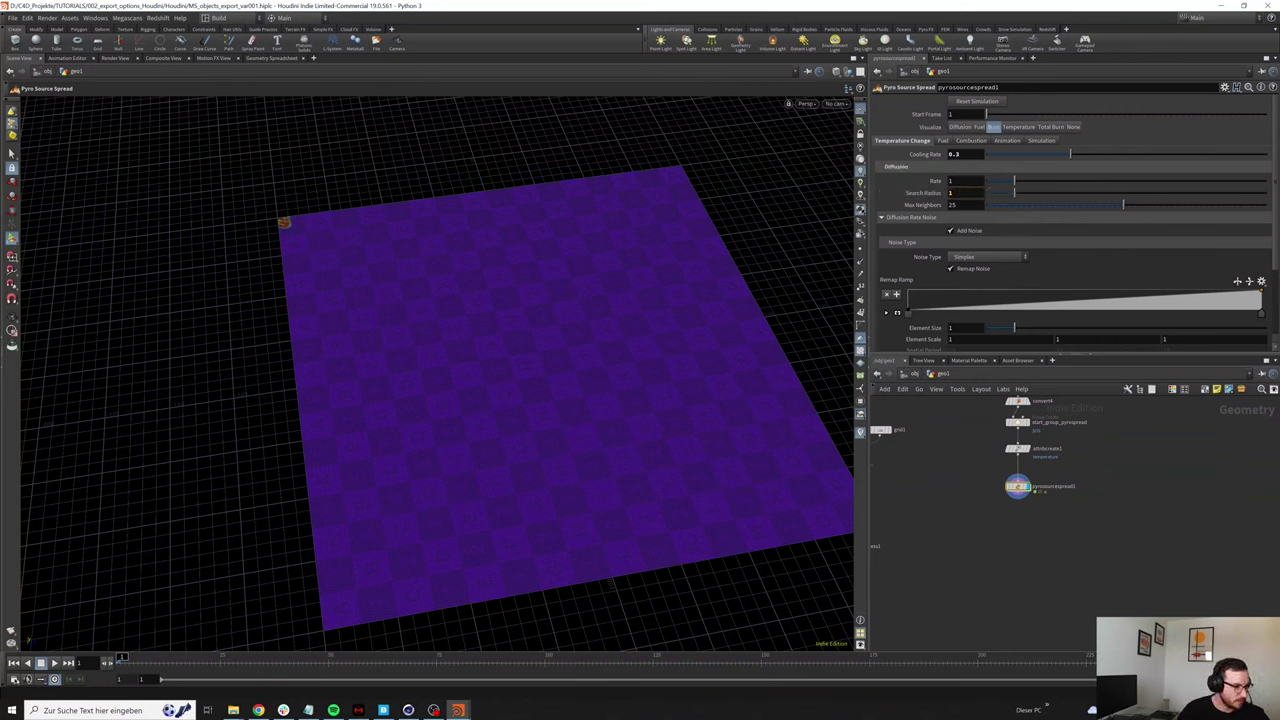
- Play the spread and toggle Visualize between Diffusion and Burn
{"action": "middle_click_drag", "start_coordinate": [1019, 420], "coordinate": [1005, 510]}
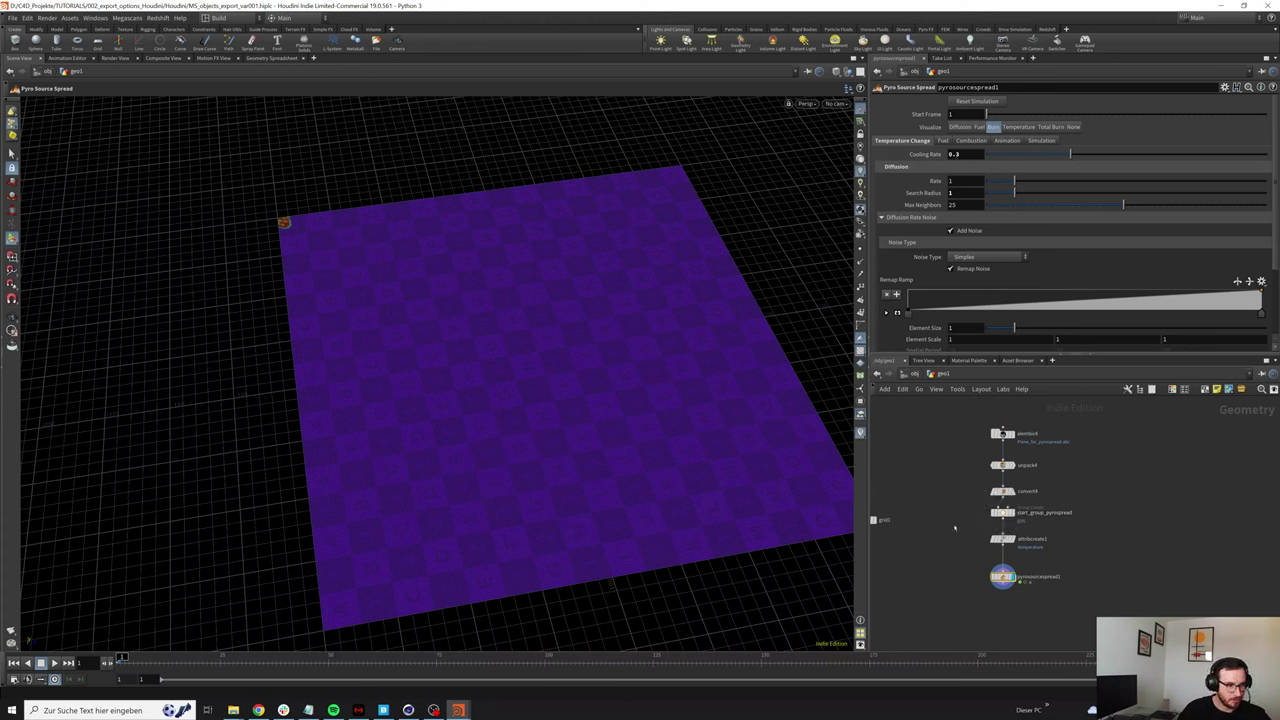
{"action": "middle_click_drag", "start_coordinate": [961, 587], "coordinate": [952, 597]}
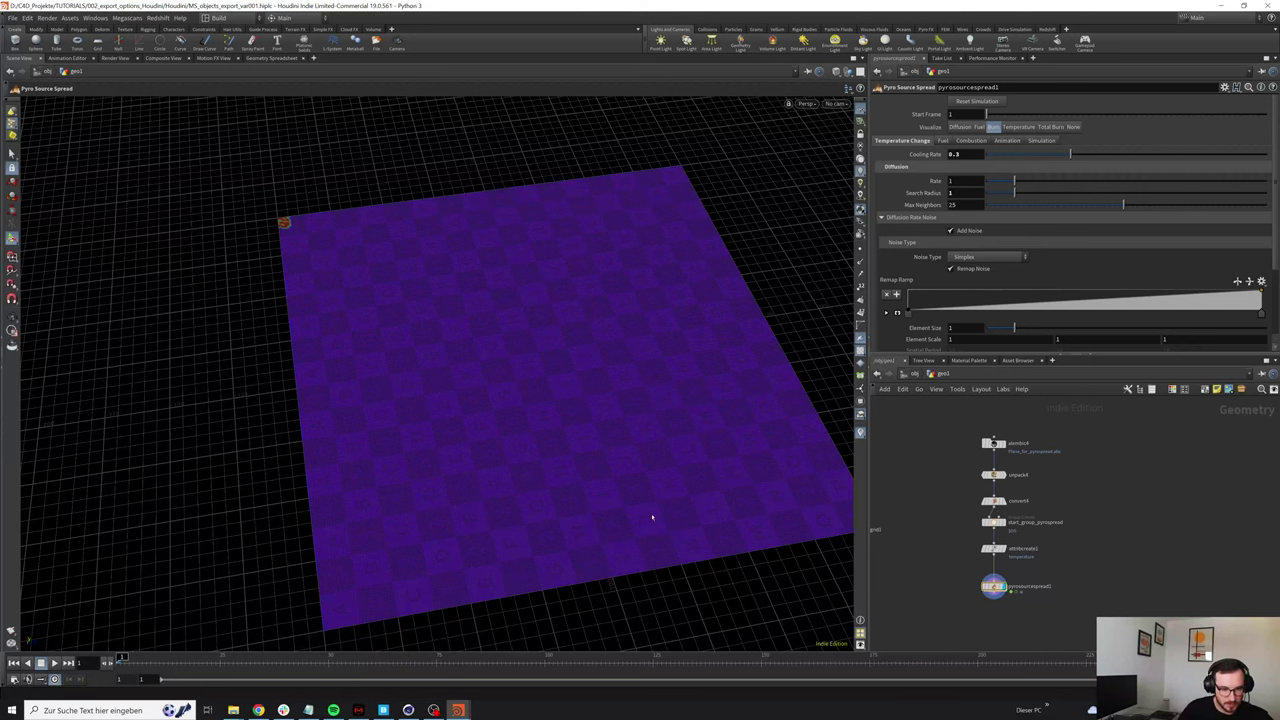
{"action": "mouse_move", "coordinate": [416, 530]}
{"action": "left_mouse_down"}
{"action": "mouse_move", "coordinate": [449, 441]}
{"action": "mouse_move", "coordinate": [462, 455]}
{"action": "left_mouse_up"}
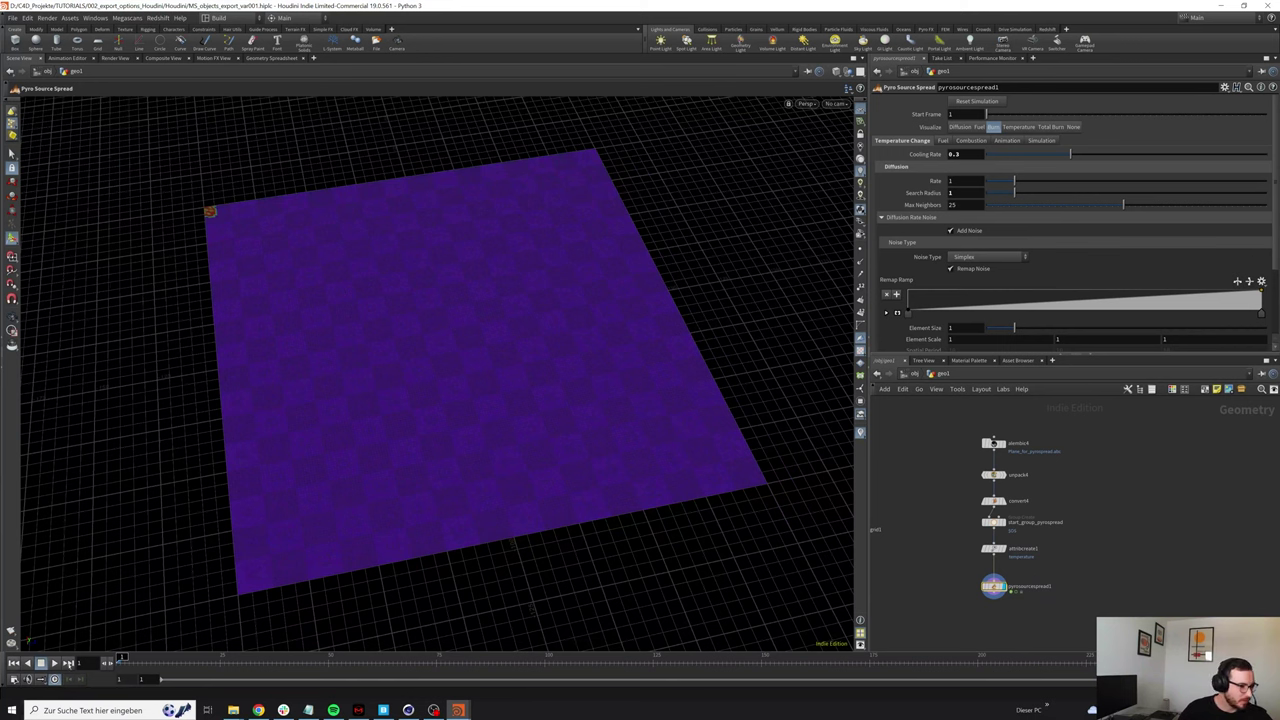
{"action": "left_click", "coordinate": [56, 663]}
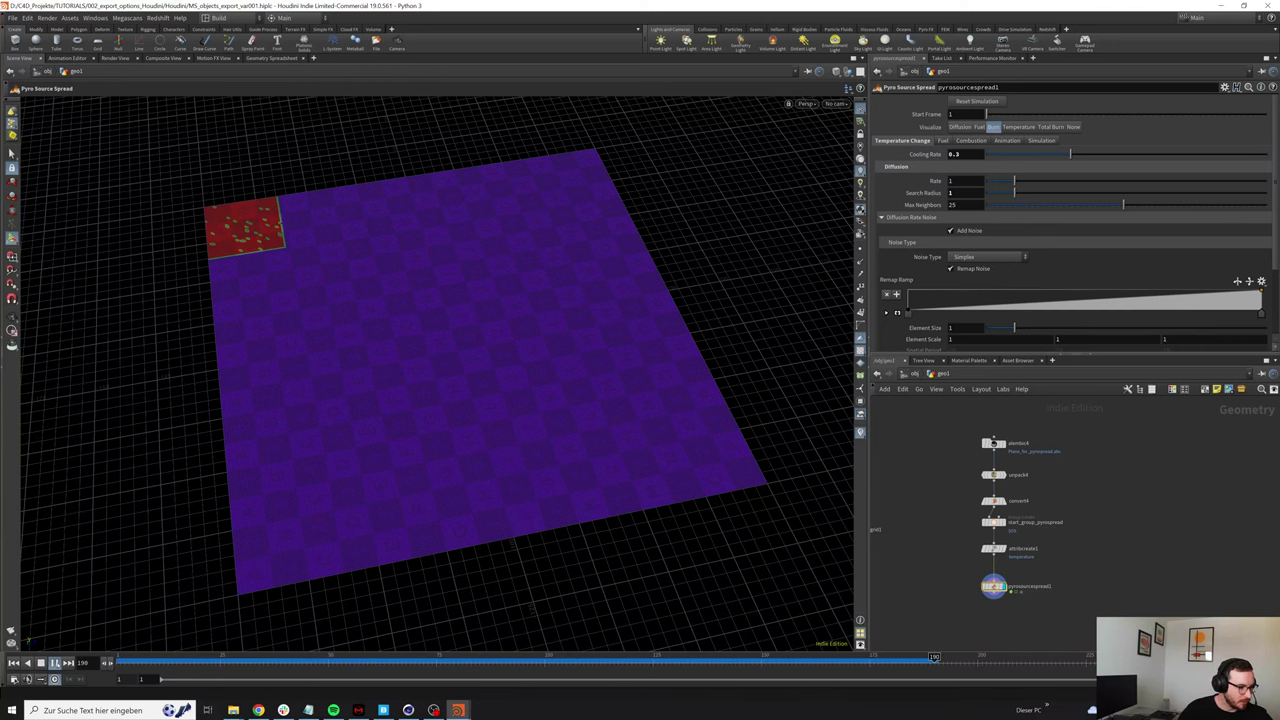
{"action": "mouse_move", "coordinate": [177, 434]}
{"action": "left_mouse_down"}
{"action": "mouse_move", "coordinate": [260, 240]}
{"action": "mouse_move", "coordinate": [275, 250]}
{"action": "left_mouse_up"}
{"action": "left_click", "coordinate": [960, 127]}
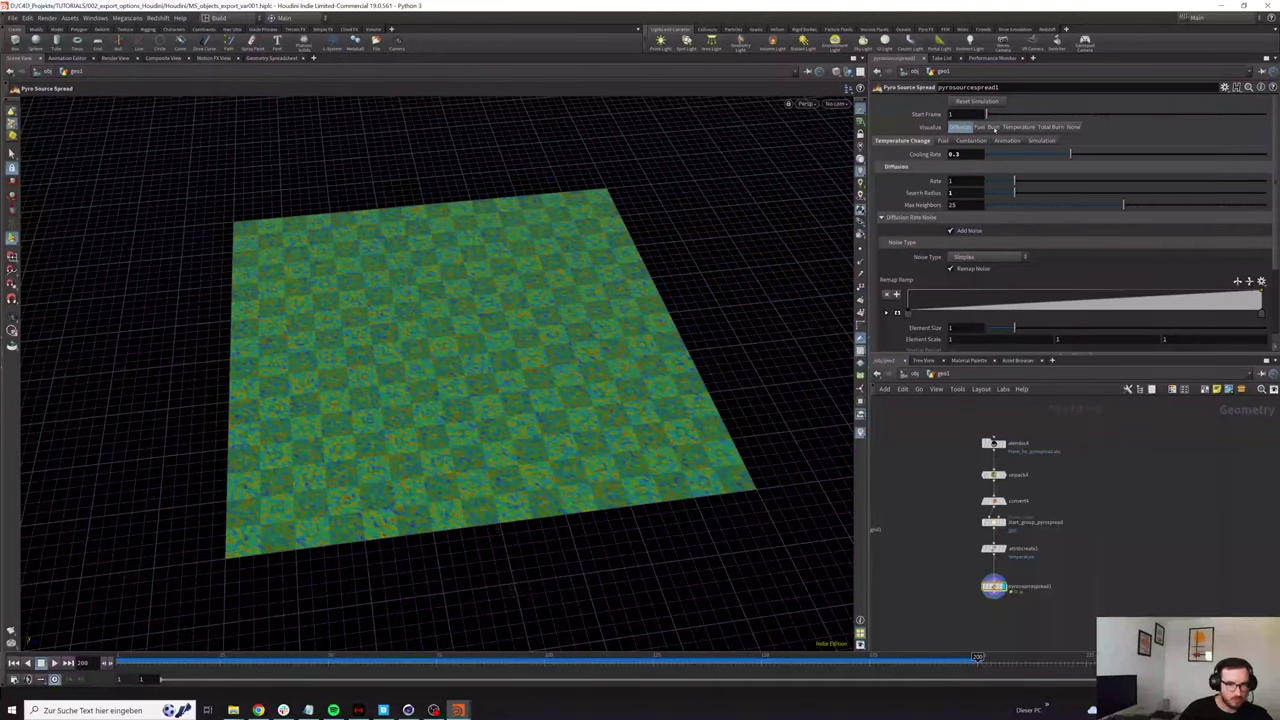
{"action": "left_click", "coordinate": [993, 127]}
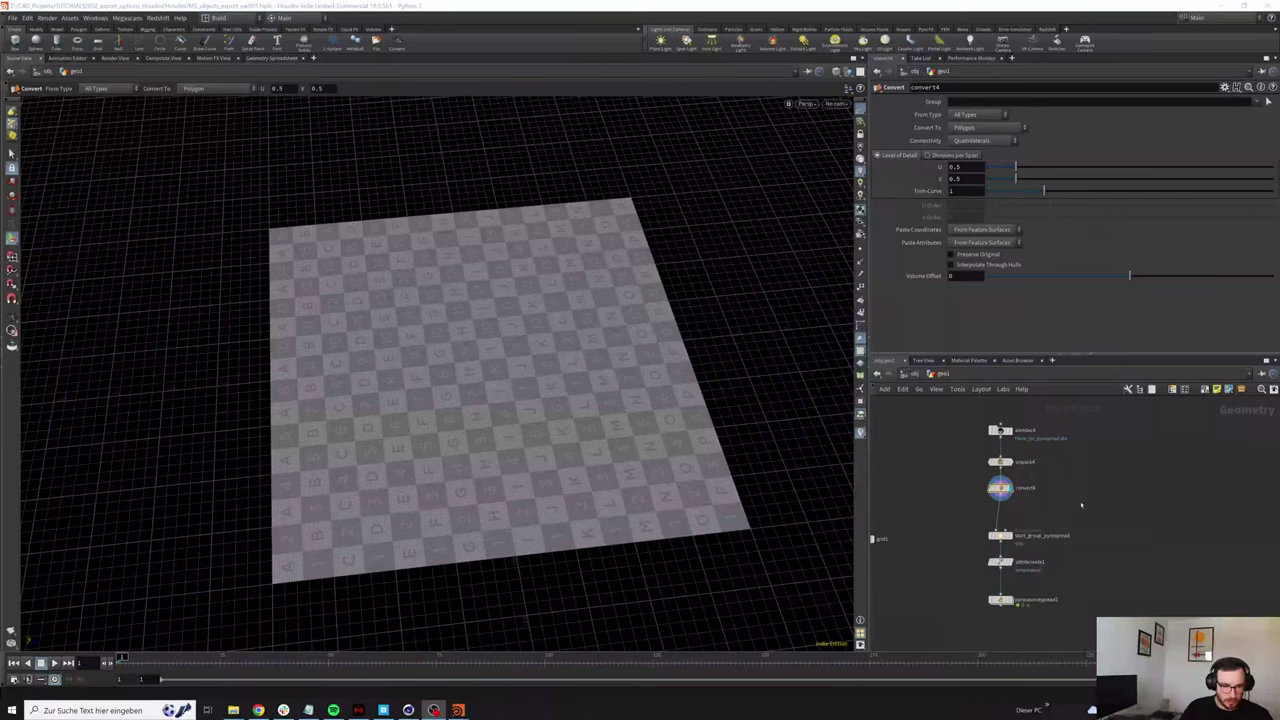
- Insert a Remesh node with target size 0.5 below convert4
{"action": "key", "text": "Tab"}
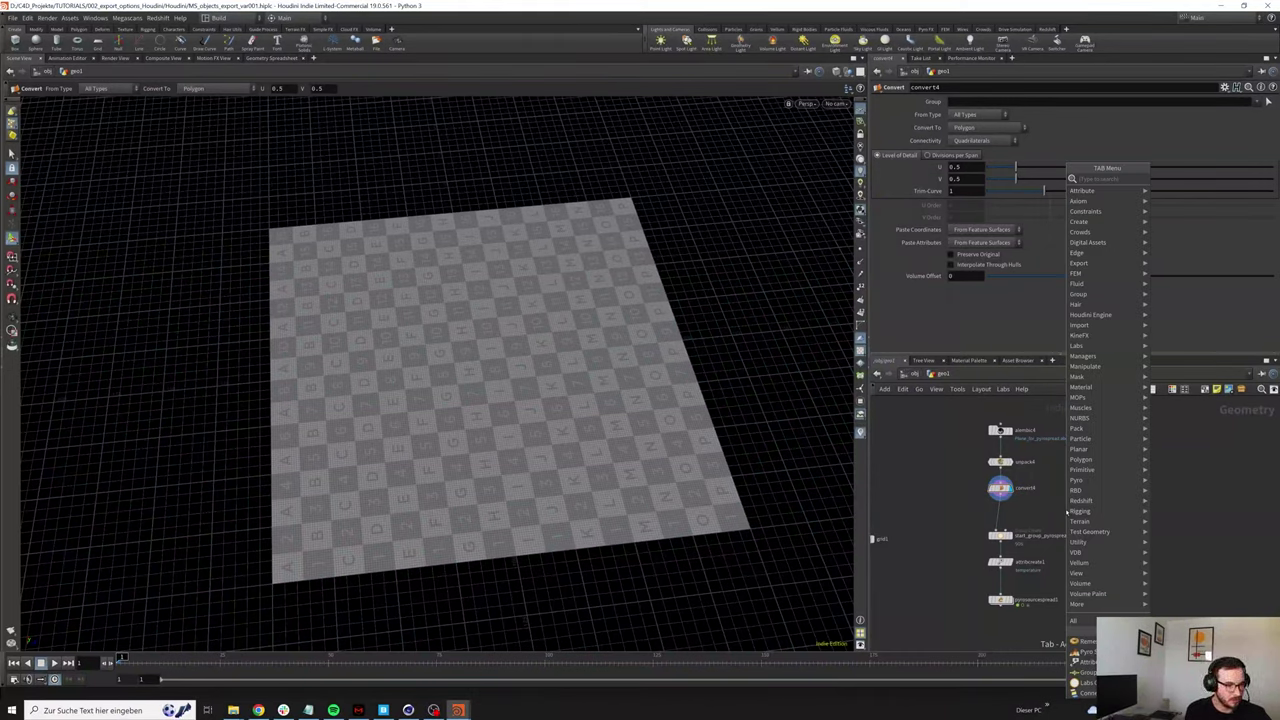
{"action": "type", "text": "re"}
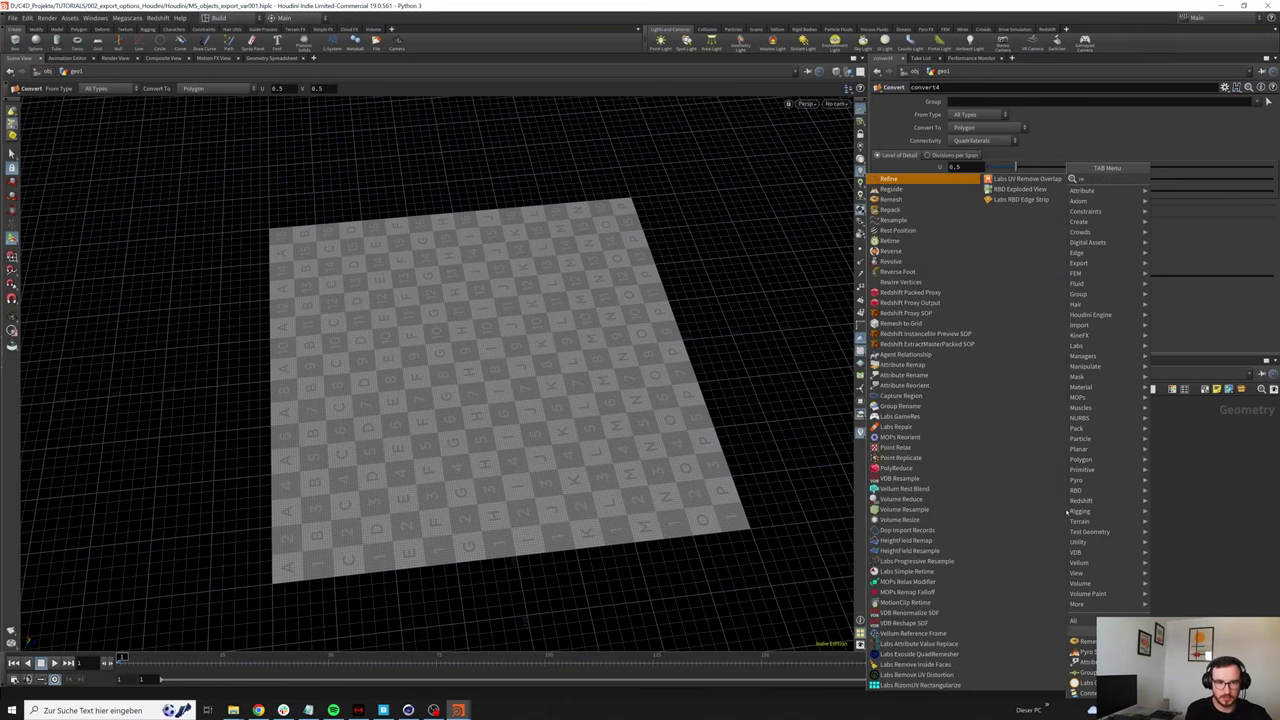
{"action": "key", "text": "Down"}
{"action": "key", "text": "Down"}
{"action": "key", "text": "Return"}
{"action": "left_click", "coordinate": [1062, 510]}
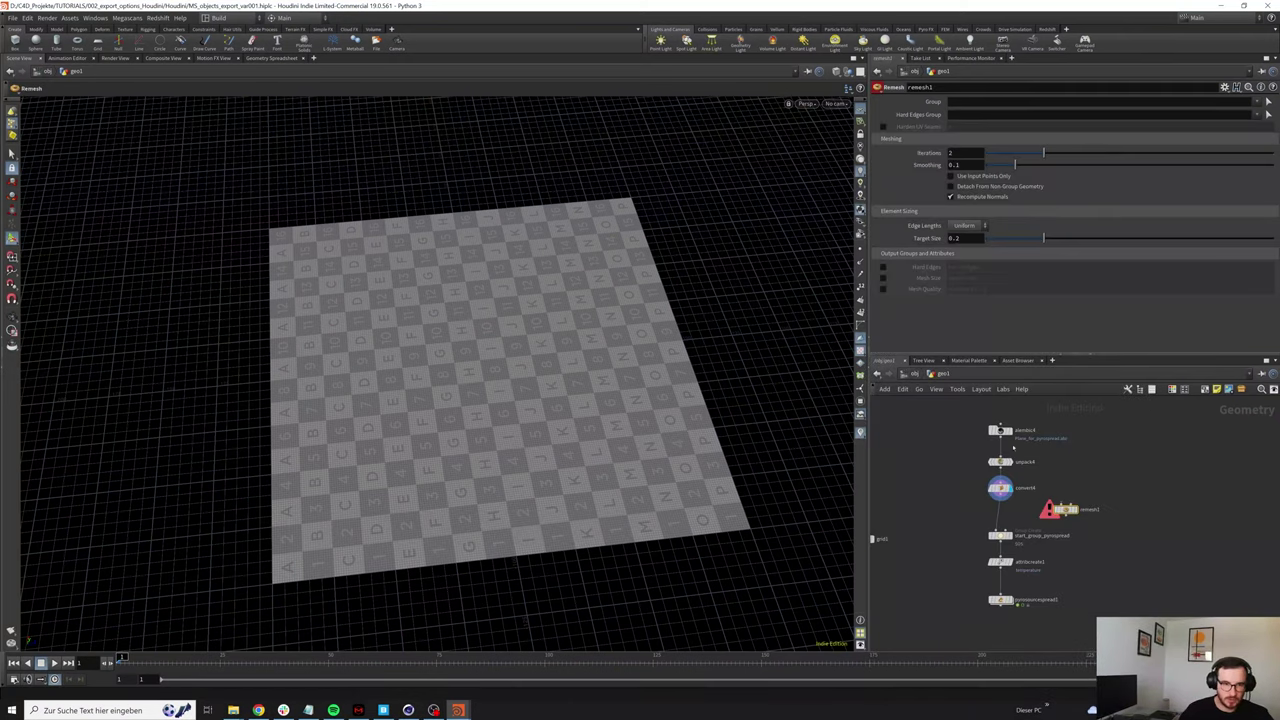
{"action": "left_click", "coordinate": [966, 238]}
{"action": "type", "text": "0.5"}
{"action": "key", "text": "Return"}
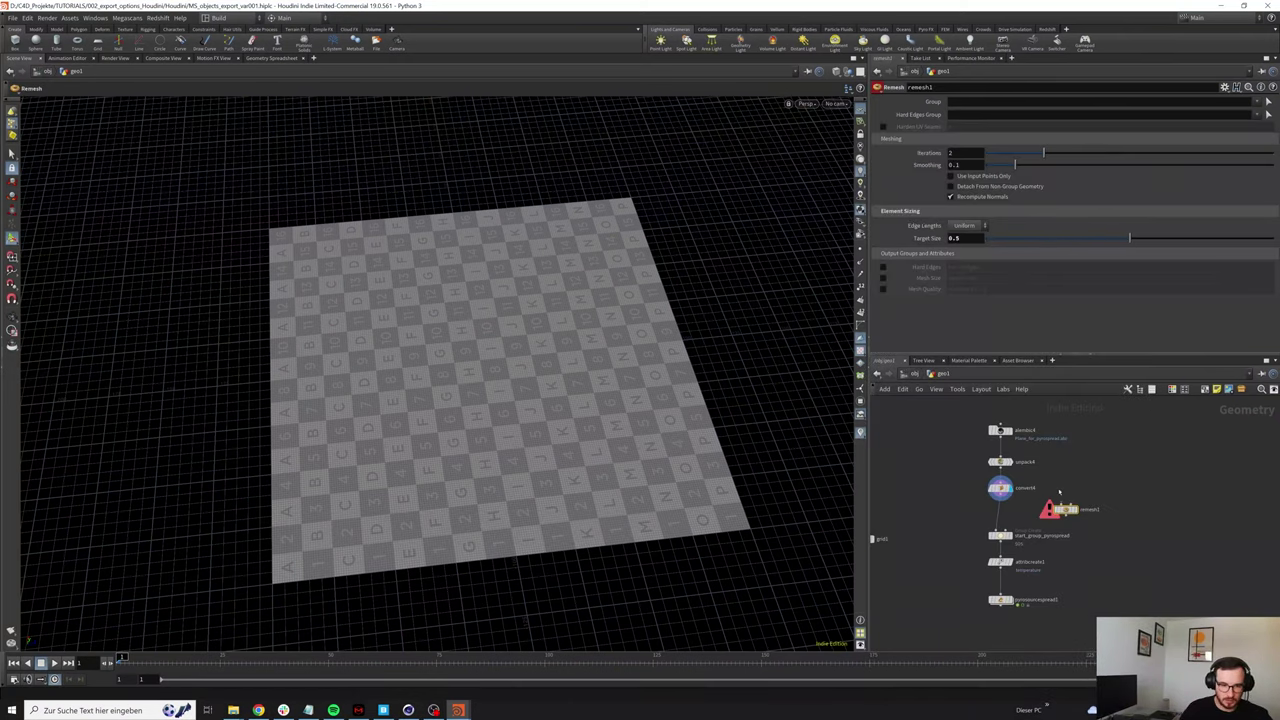
{"action": "left_click_drag", "start_coordinate": [1065, 510], "coordinate": [1000, 507]}
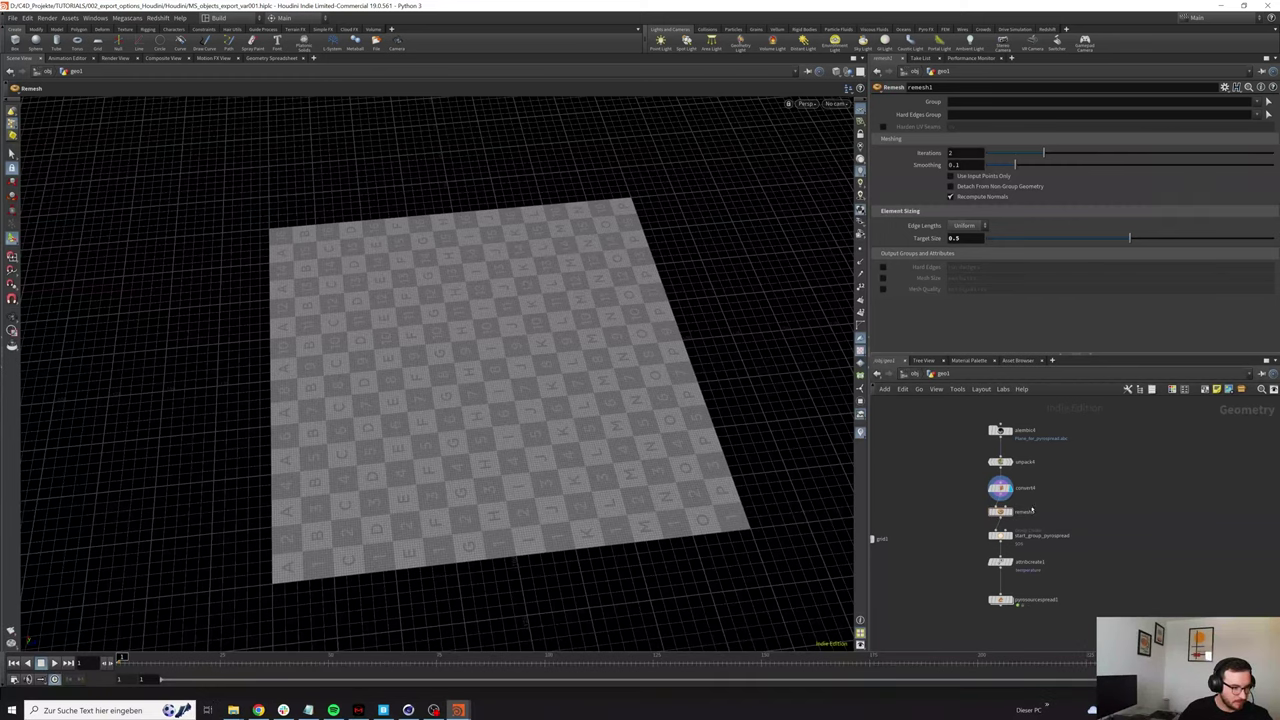
- Reselect corner start points in start_group_pyrospread
{"action": "left_click", "coordinate": [1008, 511]}
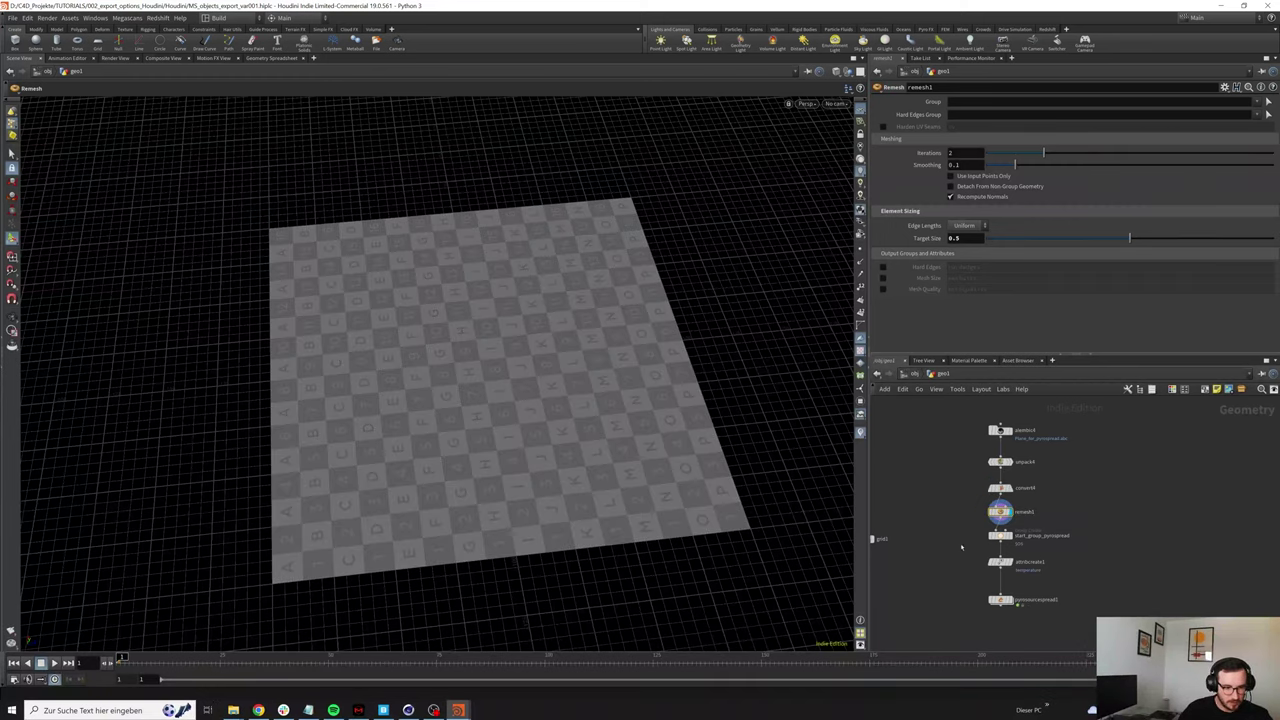
{"action": "left_click", "coordinate": [1000, 535]}
{"action": "left_click", "coordinate": [1265, 164]}
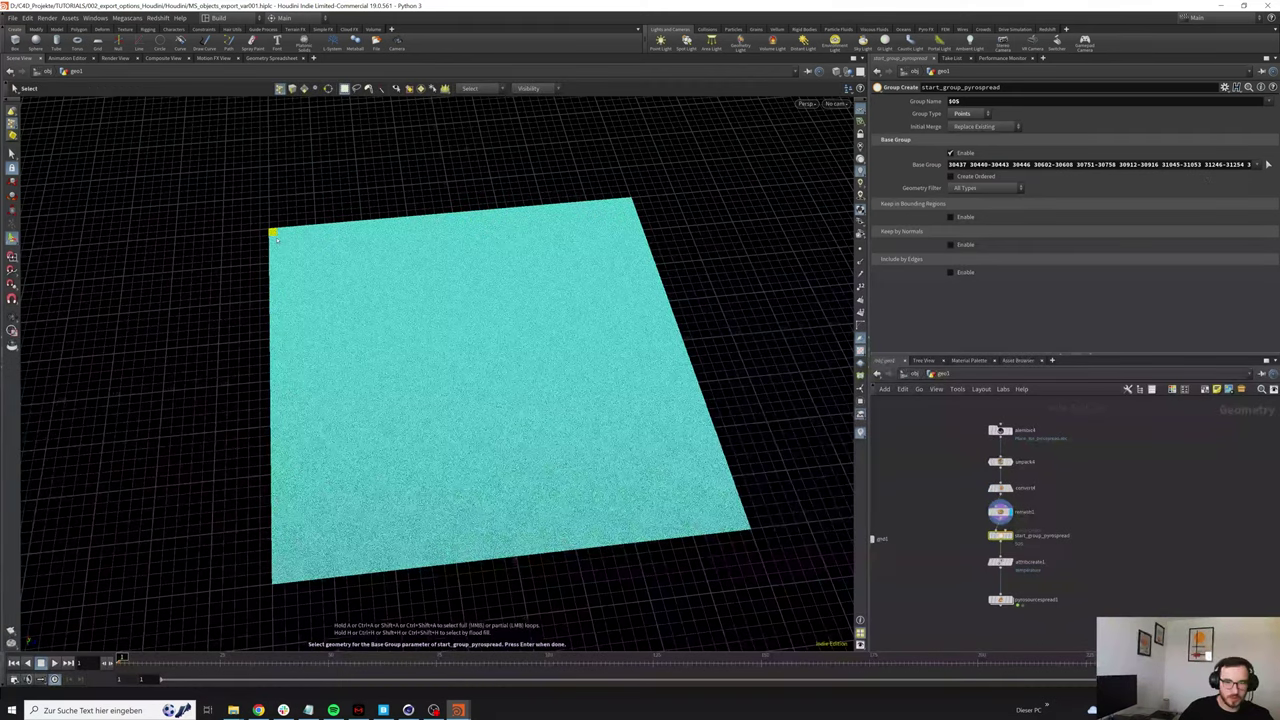
{"action": "key", "text": "Return"}
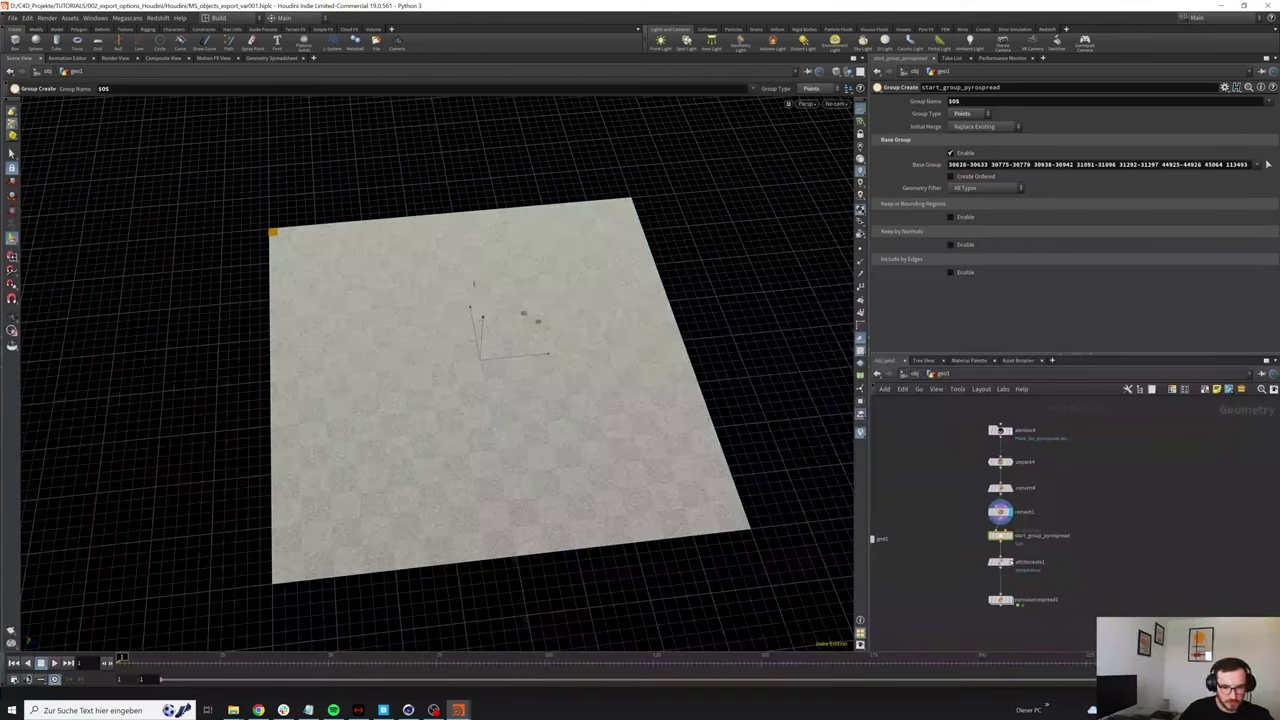
- Display the pyro source spread and play to frame 216 to watch the corner burn
{"action": "left_click", "coordinate": [1010, 599]}
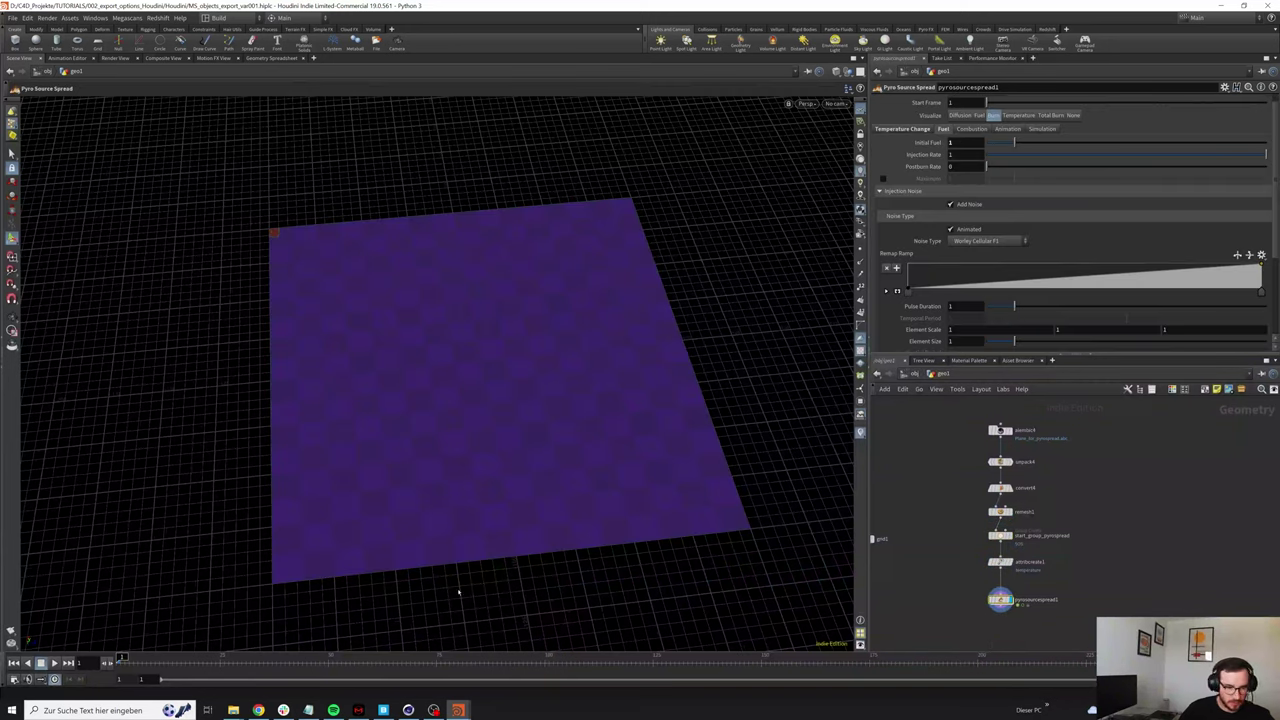
{"action": "left_click", "coordinate": [55, 662]}
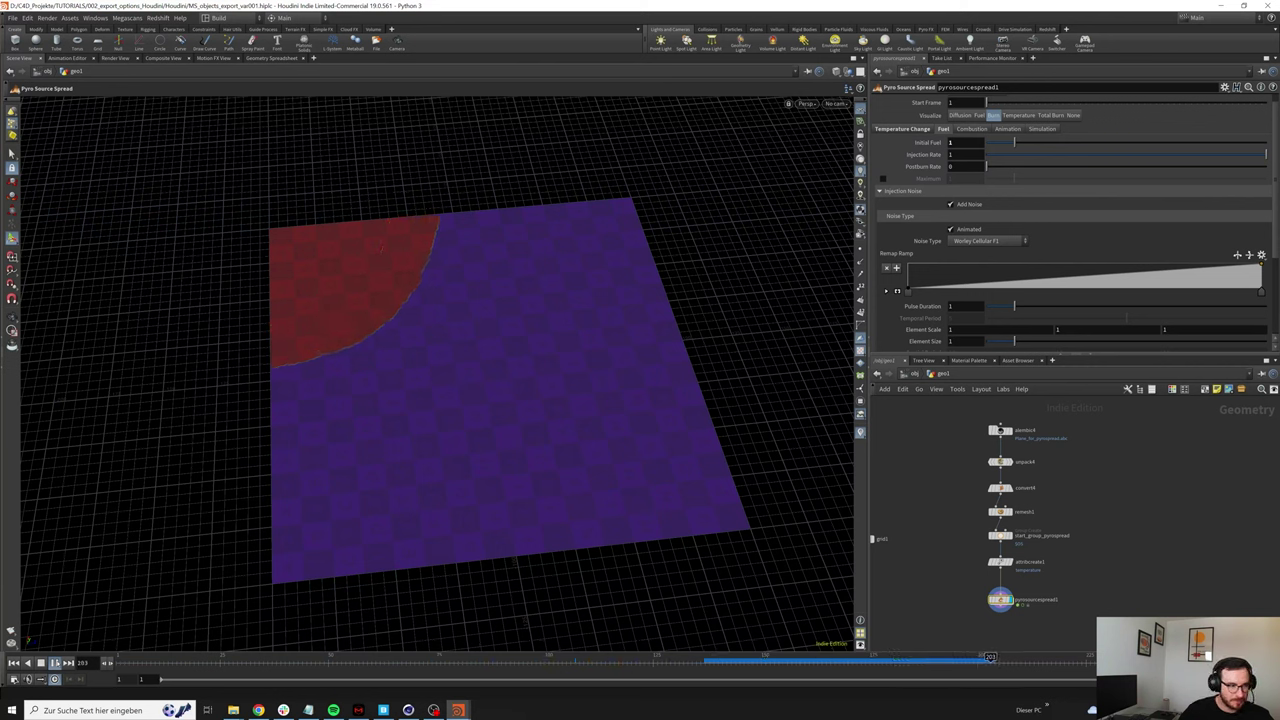
{"action": "left_click", "coordinate": [54, 662]}
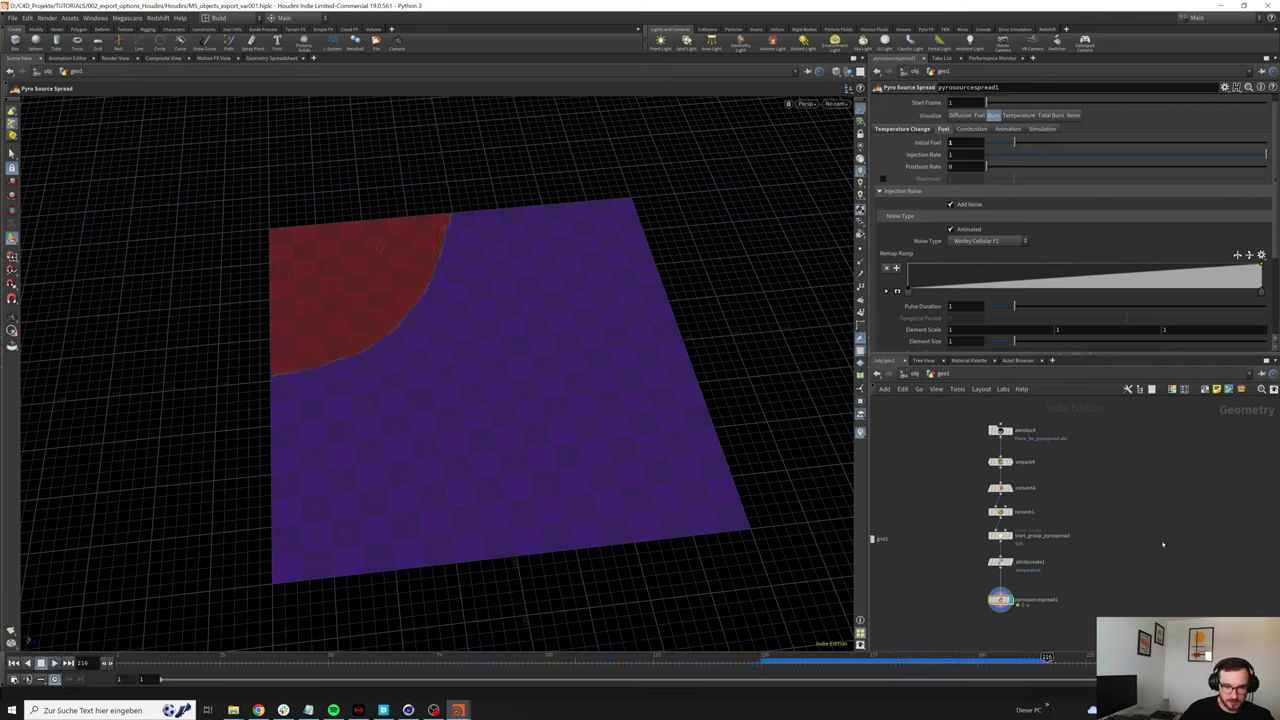
{"action": "scroll", "coordinate": [1080, 575], "scroll_direction": "up", "scroll_amount": 2}
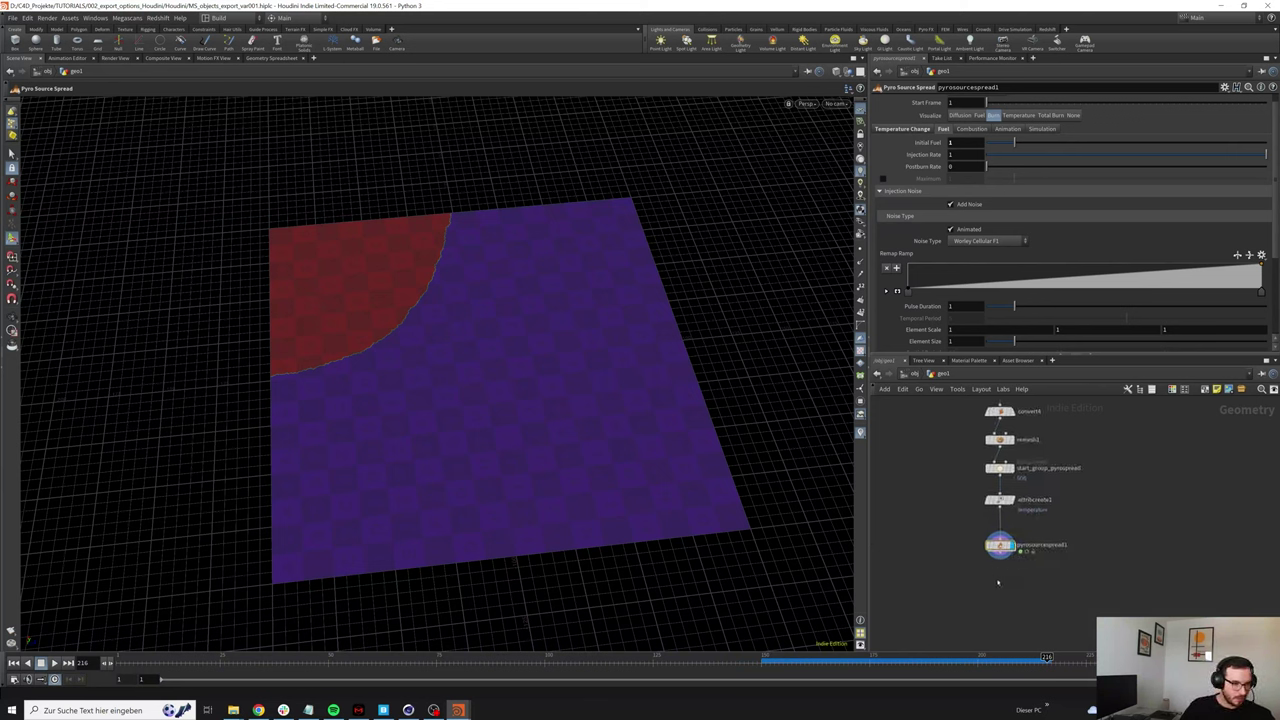
{"action": "scroll", "coordinate": [1006, 566], "scroll_direction": "down", "scroll_amount": 1}
{"action": "key", "text": "Tab"}
{"action": "type", "text": "att"}
{"action": "key", "text": "Return"}
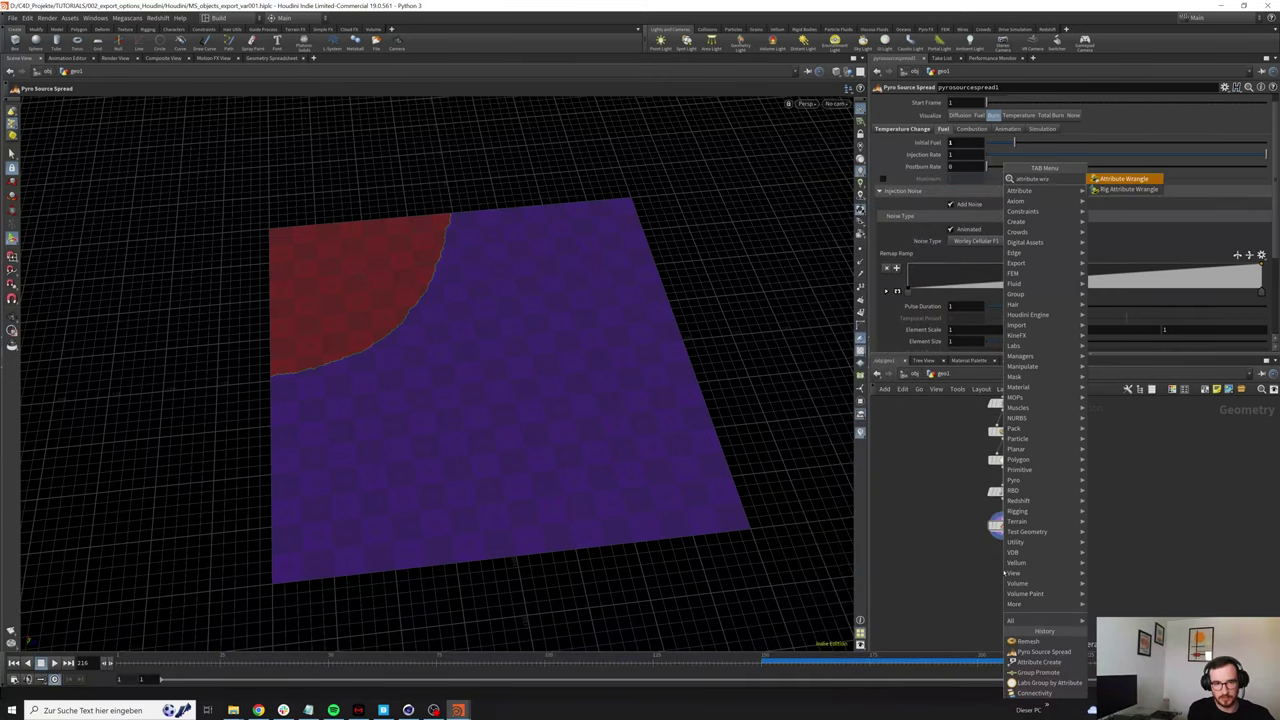
{"action": "left_click", "coordinate": [1004, 572]}
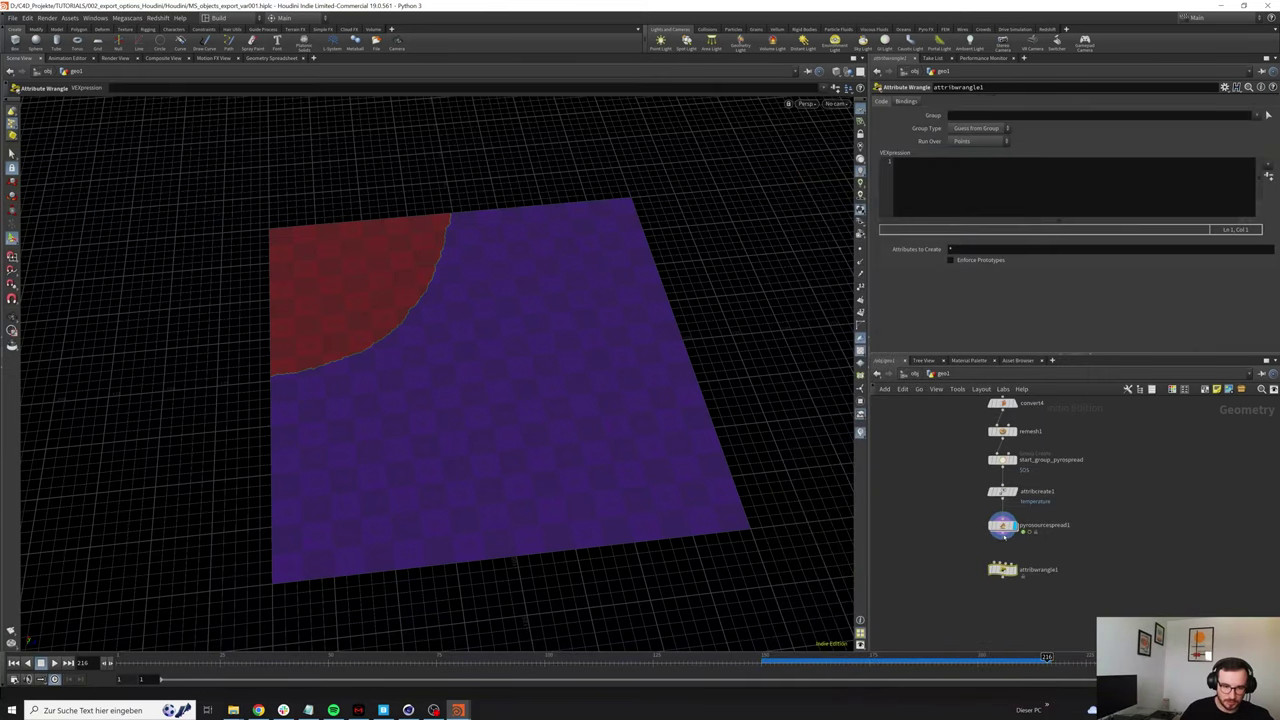
{"action": "left_click_drag", "start_coordinate": [1003, 537], "coordinate": [1001, 563]}
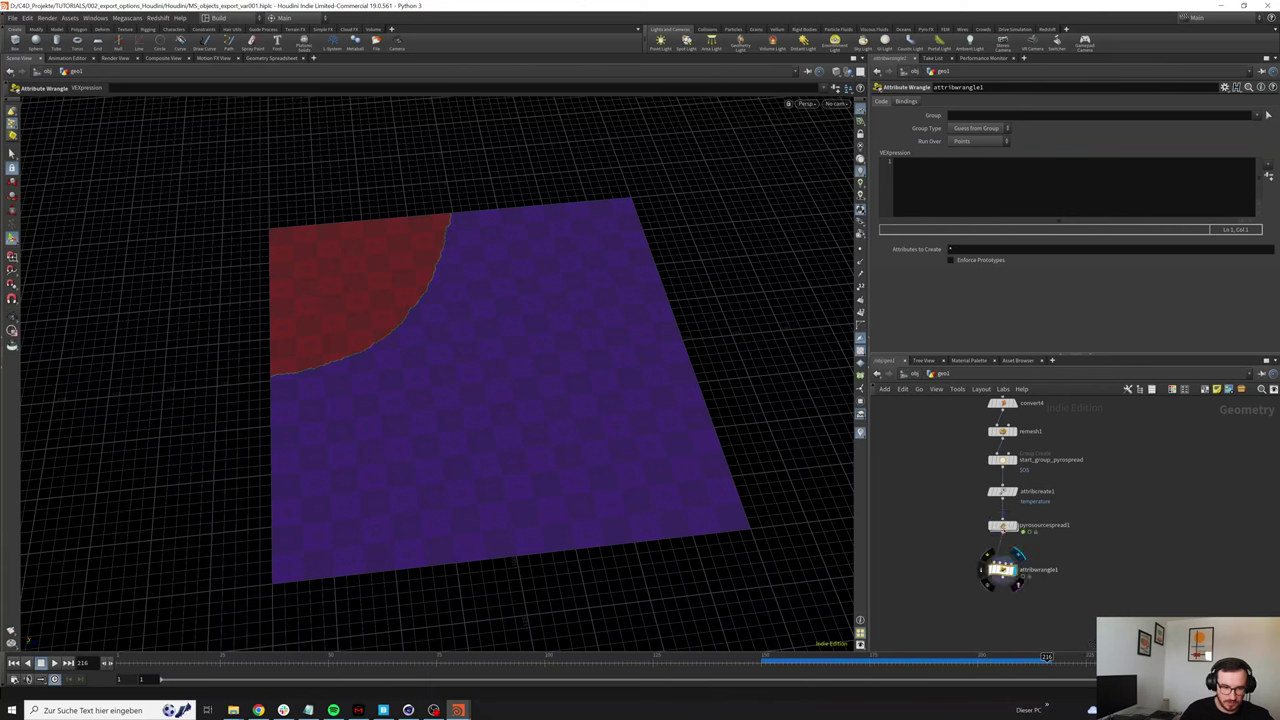
{"action": "left_click", "coordinate": [969, 185]}
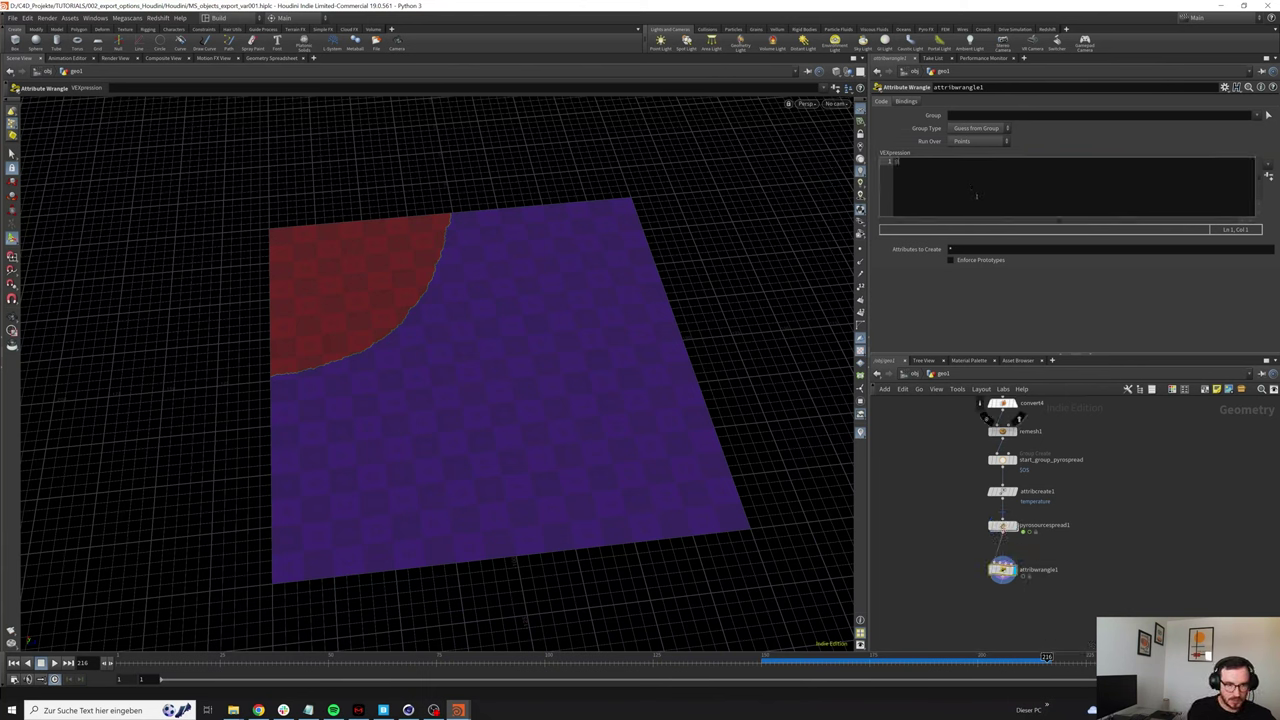
{"action": "type", "text": "@Cd = @"}
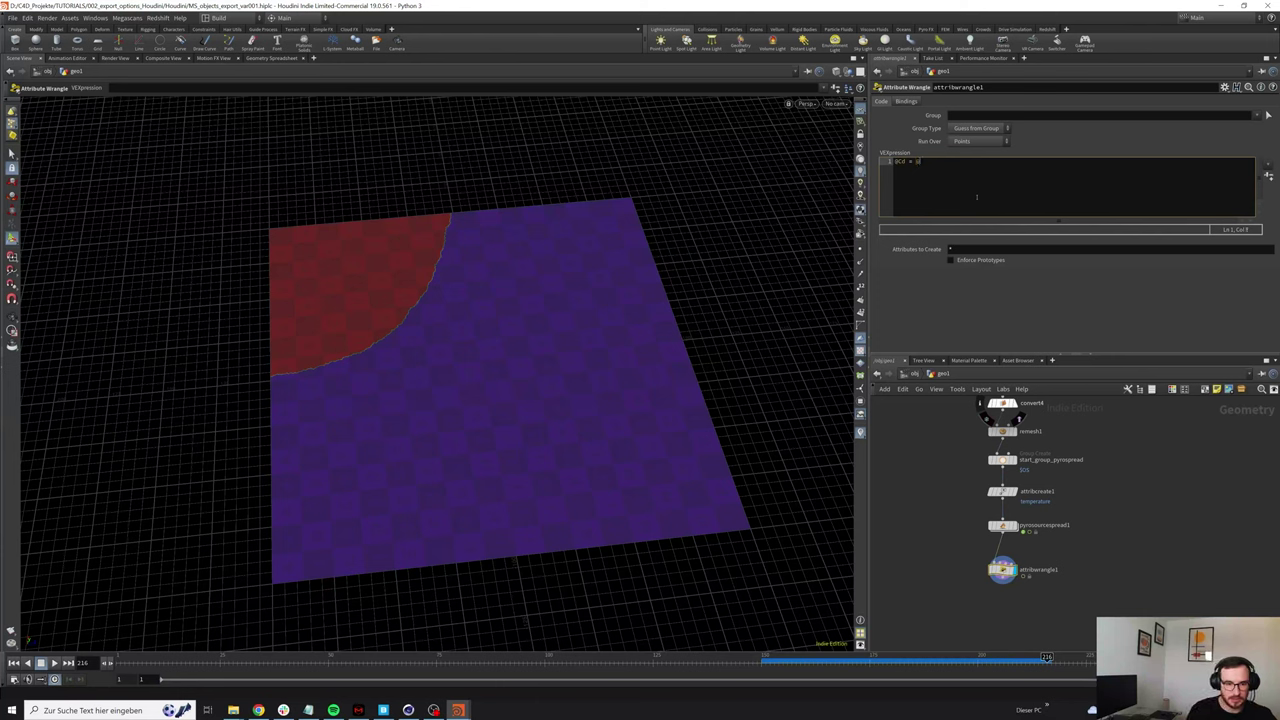
{"action": "type", "text": "burn;"}
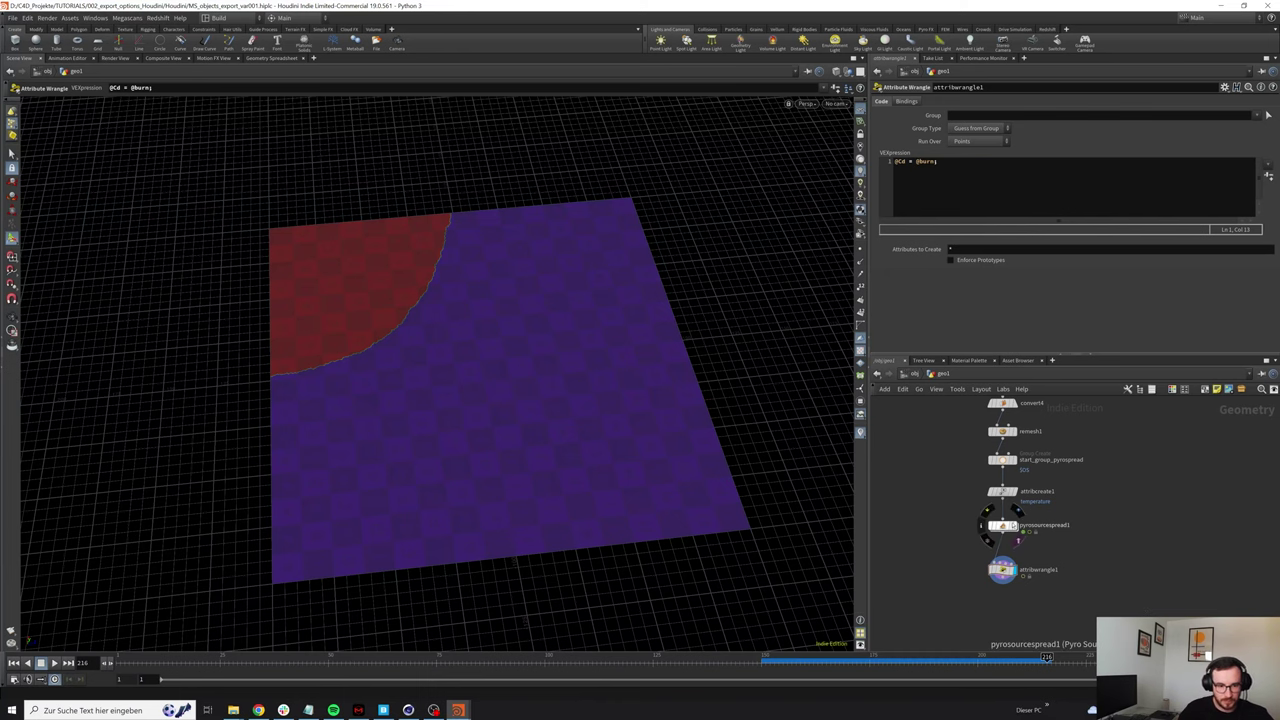
{"action": "left_click", "coordinate": [1017, 512]}
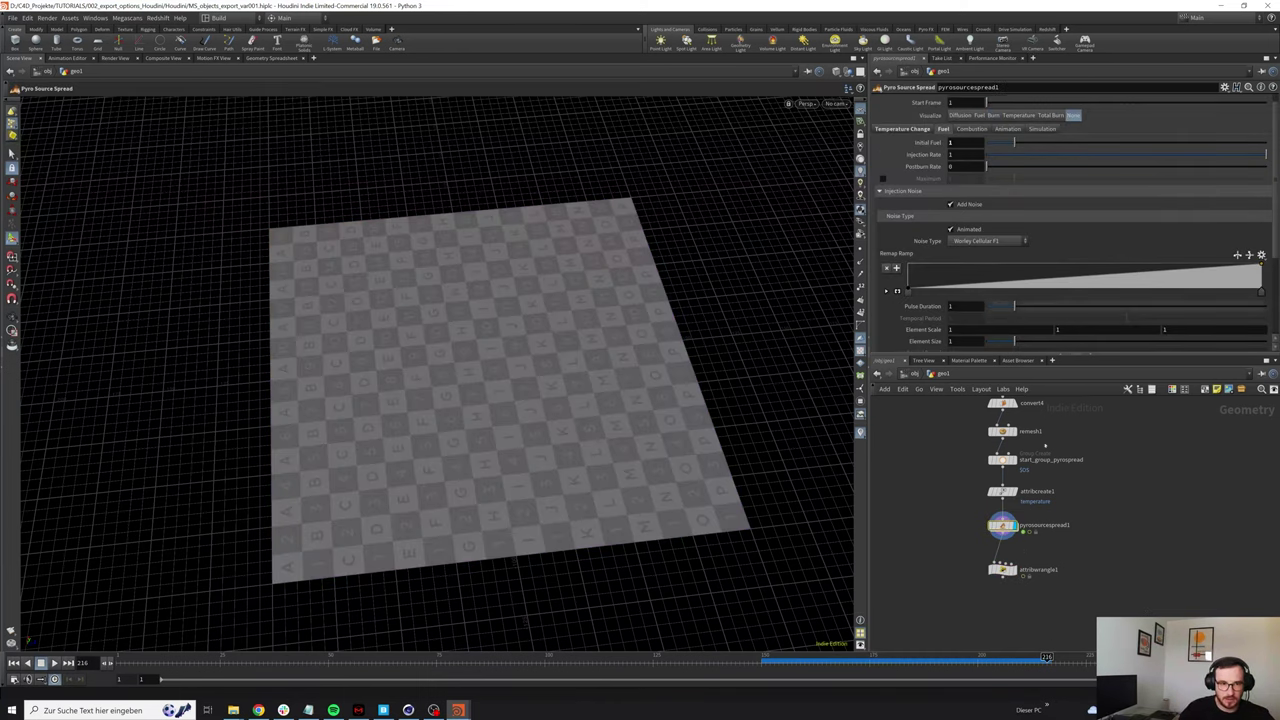
{"action": "left_click", "coordinate": [1003, 569]}
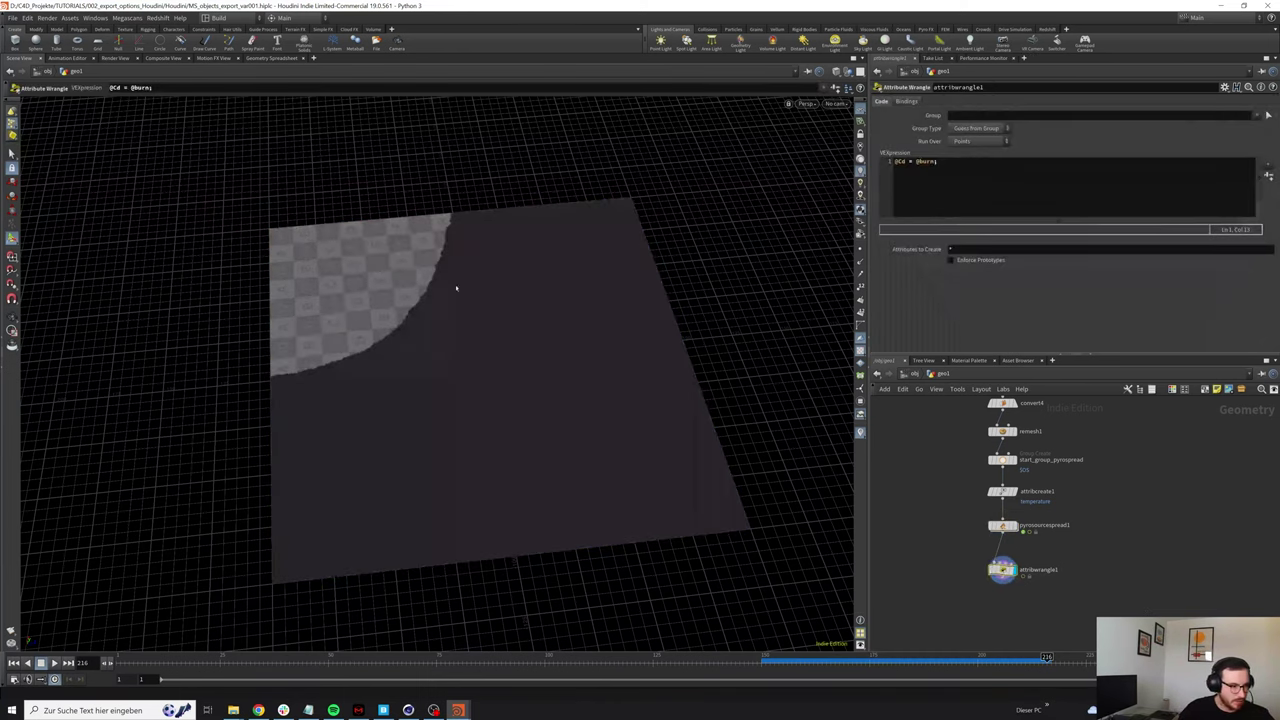
{"action": "key", "text": "Escape"}
{"action": "mouse_move", "coordinate": [468, 258]}
{"action": "left_mouse_down"}
{"action": "mouse_move", "coordinate": [422, 306]}
{"action": "mouse_move", "coordinate": [440, 330]}
{"action": "left_mouse_up"}
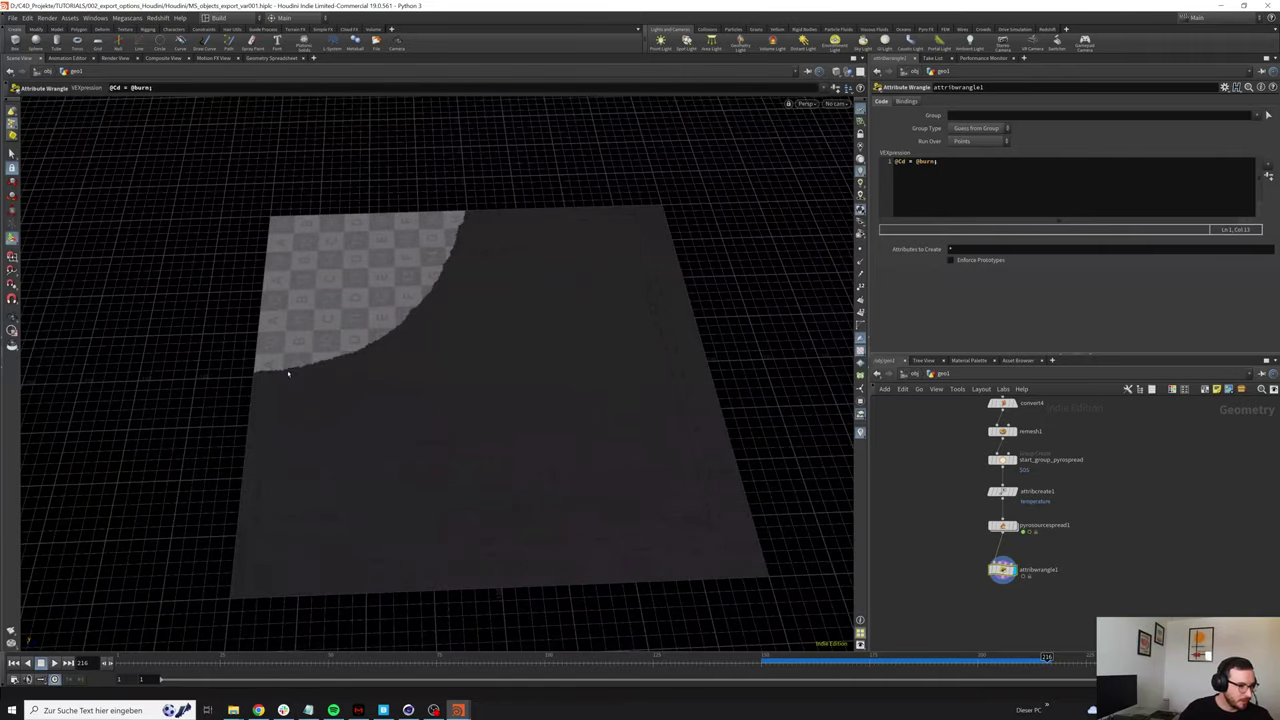
{"action": "left_click_drag", "start_coordinate": [288, 374], "coordinate": [530, 458]}
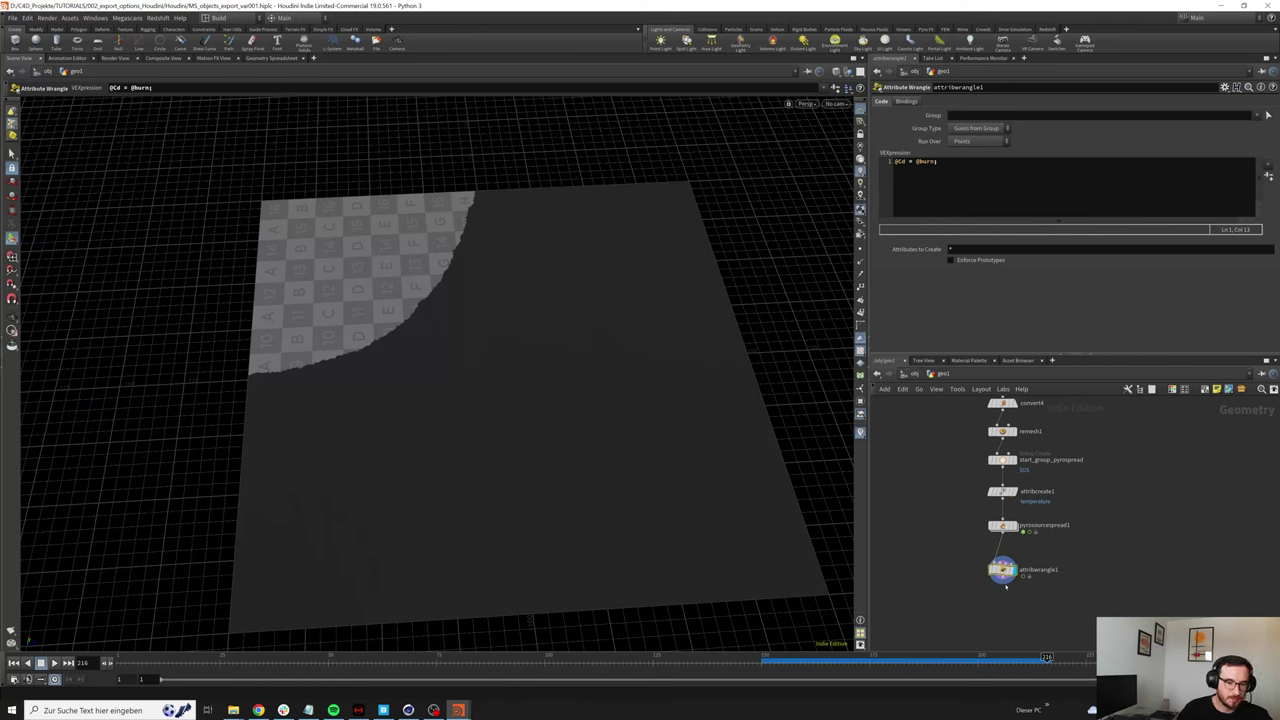
{"action": "middle_click", "coordinate": [1002, 571]}
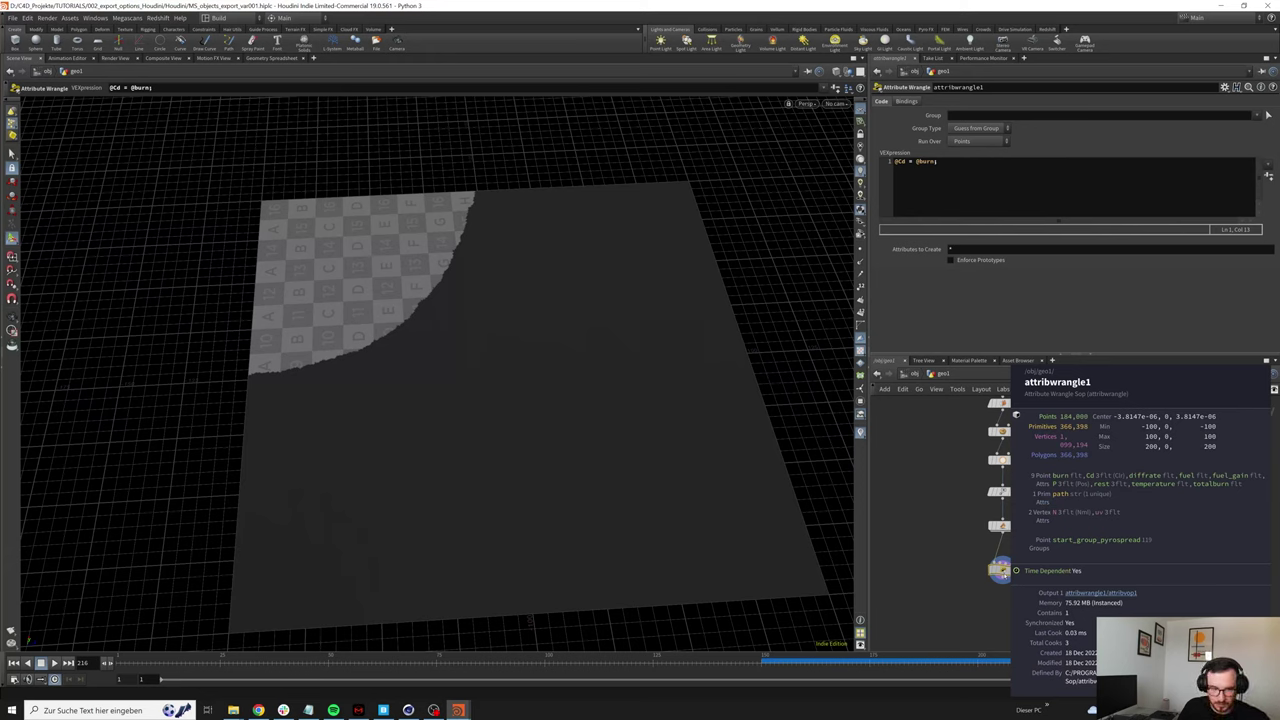
{"action": "scroll", "coordinate": [1007, 587], "scroll_direction": "up", "scroll_amount": 2}
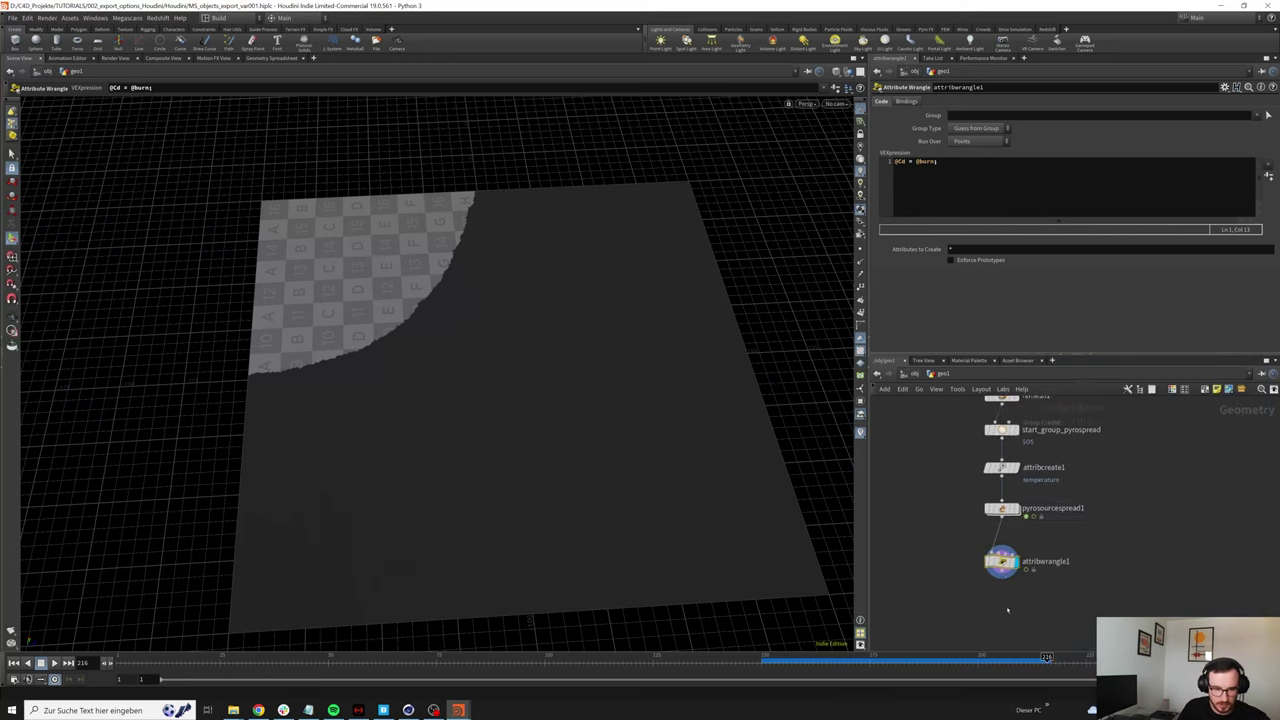
- Add an Attribute Delete node below attribwrangle1
{"action": "key", "text": "Tab"}
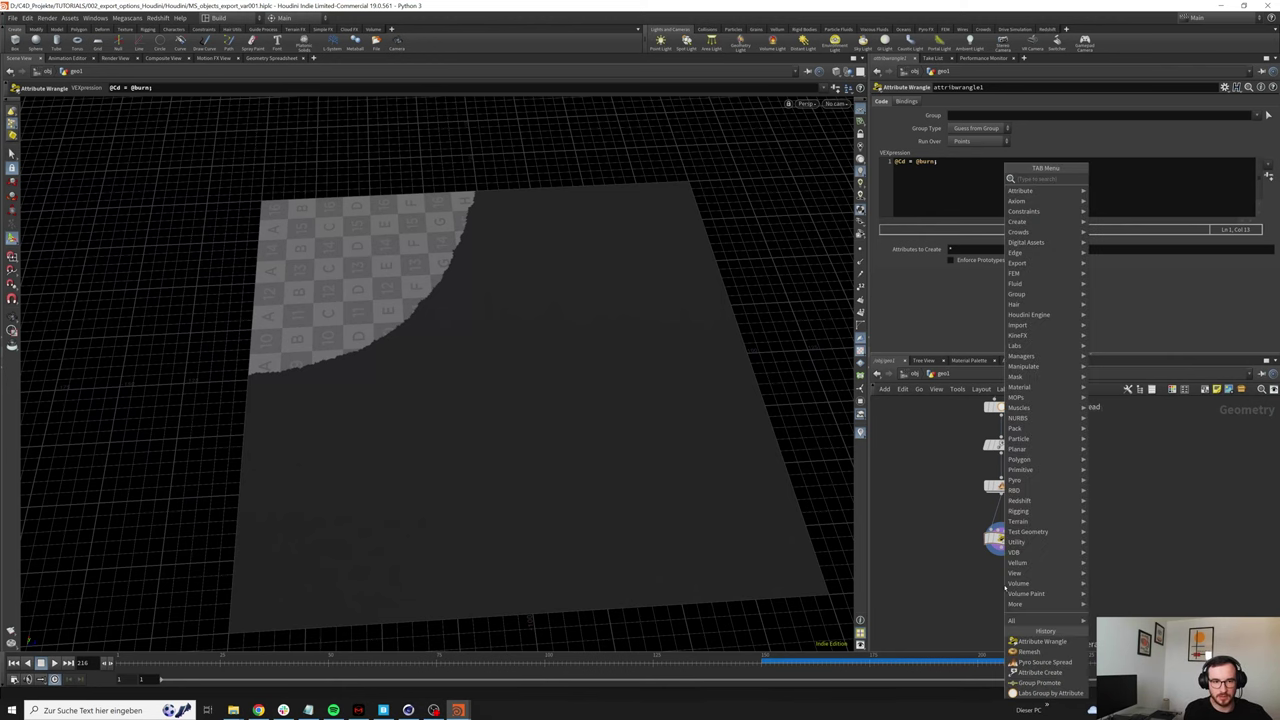
{"action": "type", "text": "attribu"}
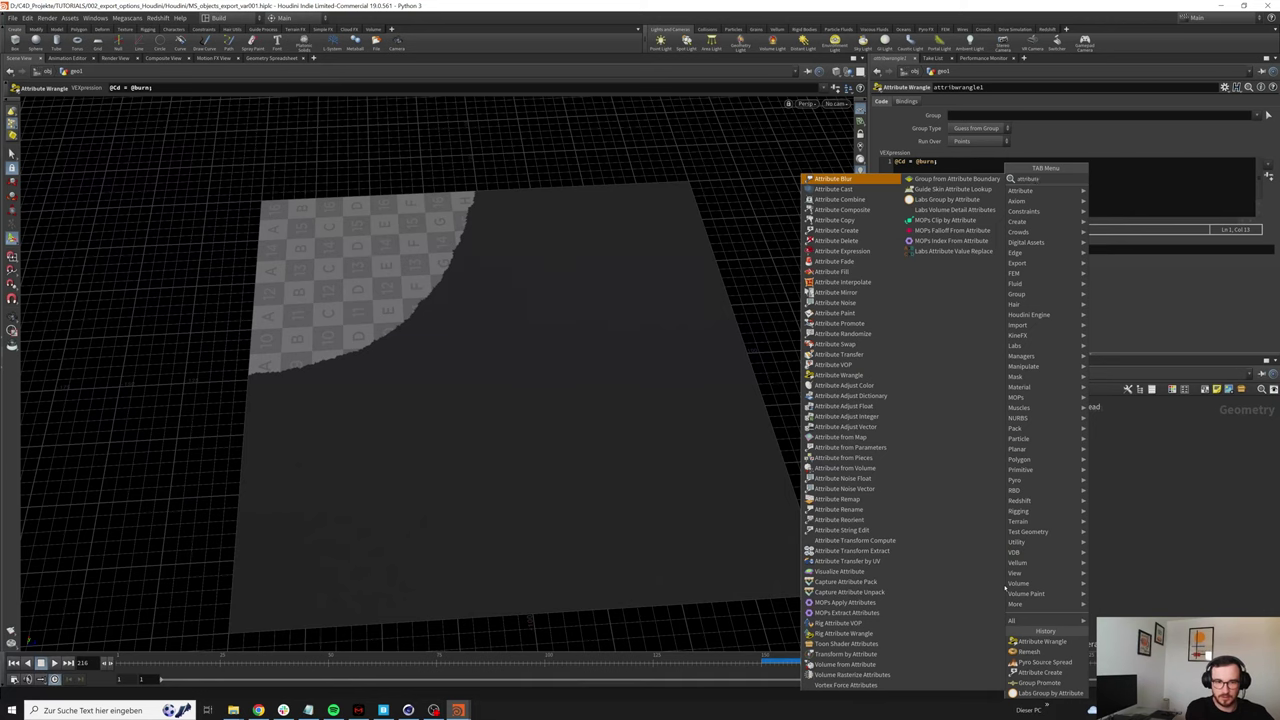
{"action": "left_click", "coordinate": [836, 240]}
{"action": "left_click", "coordinate": [1000, 584]}
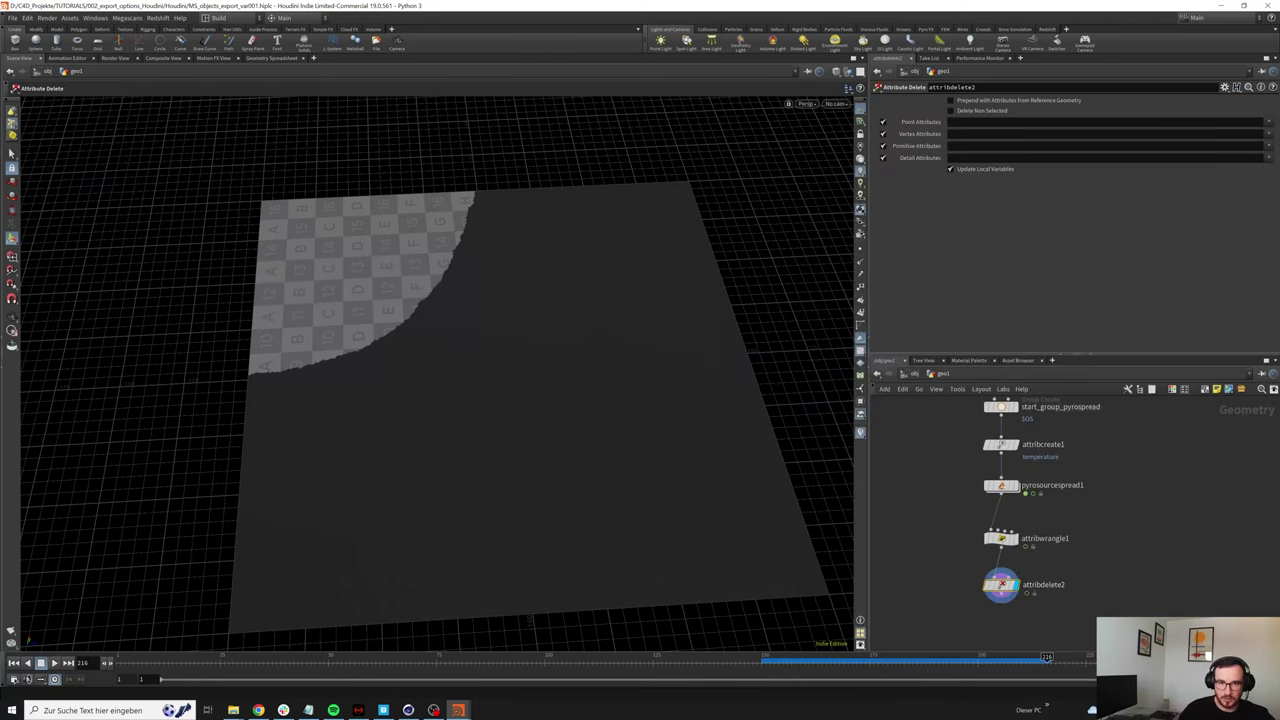
- Set its point attribute pattern to '* ^Cd ^temperature ^burn' and verify the output
{"action": "left_click", "coordinate": [1268, 122]}
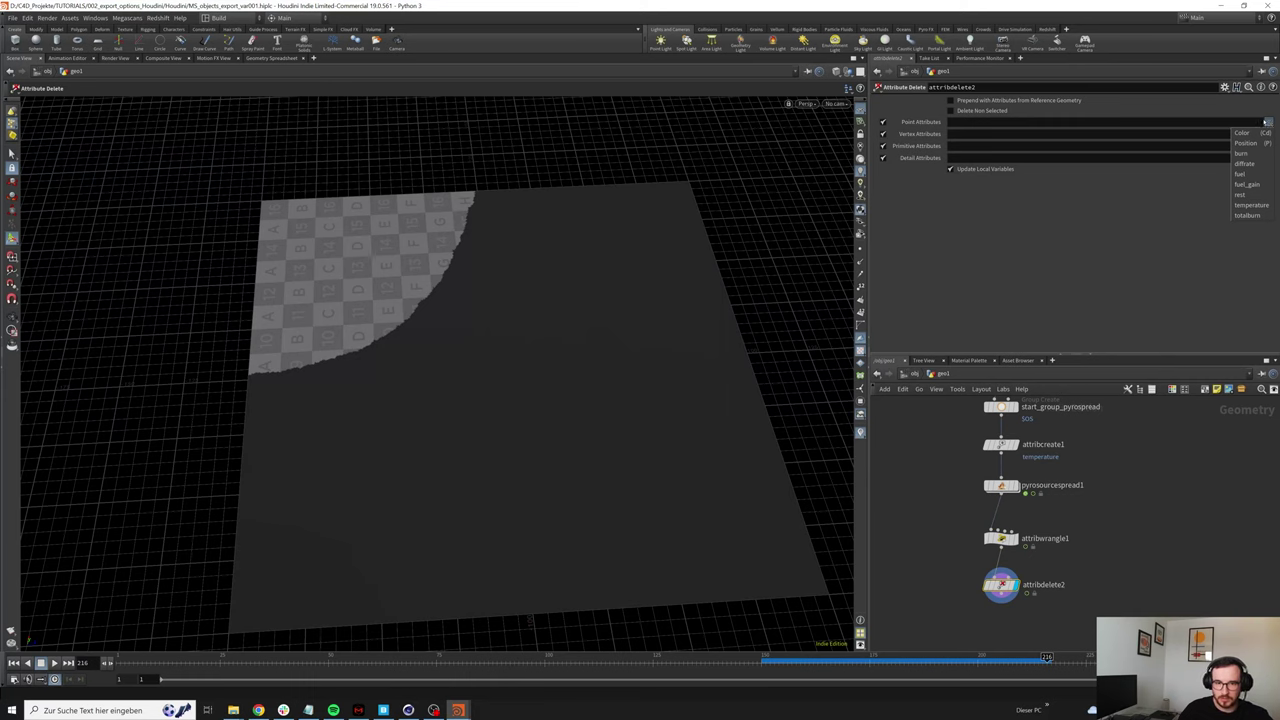
{"action": "left_click", "coordinate": [1225, 122]}
{"action": "type", "text": "*"}
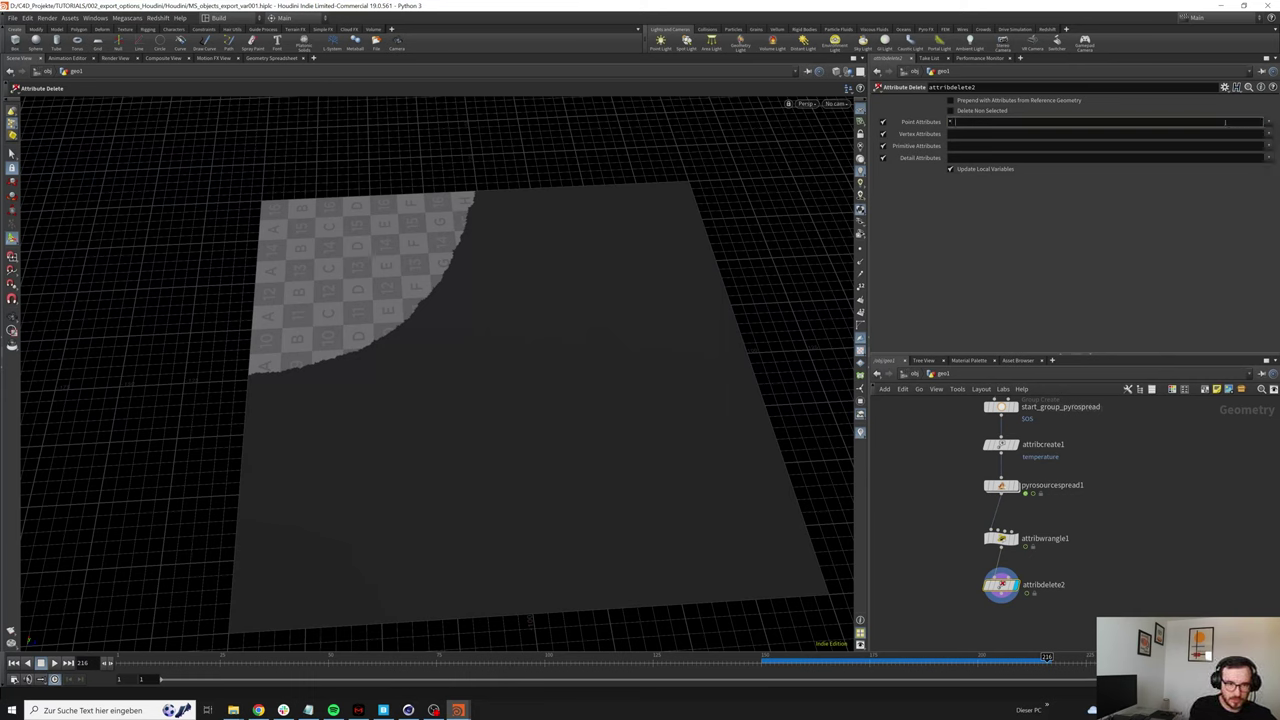
{"action": "type", "text": " ^Cd ^"}
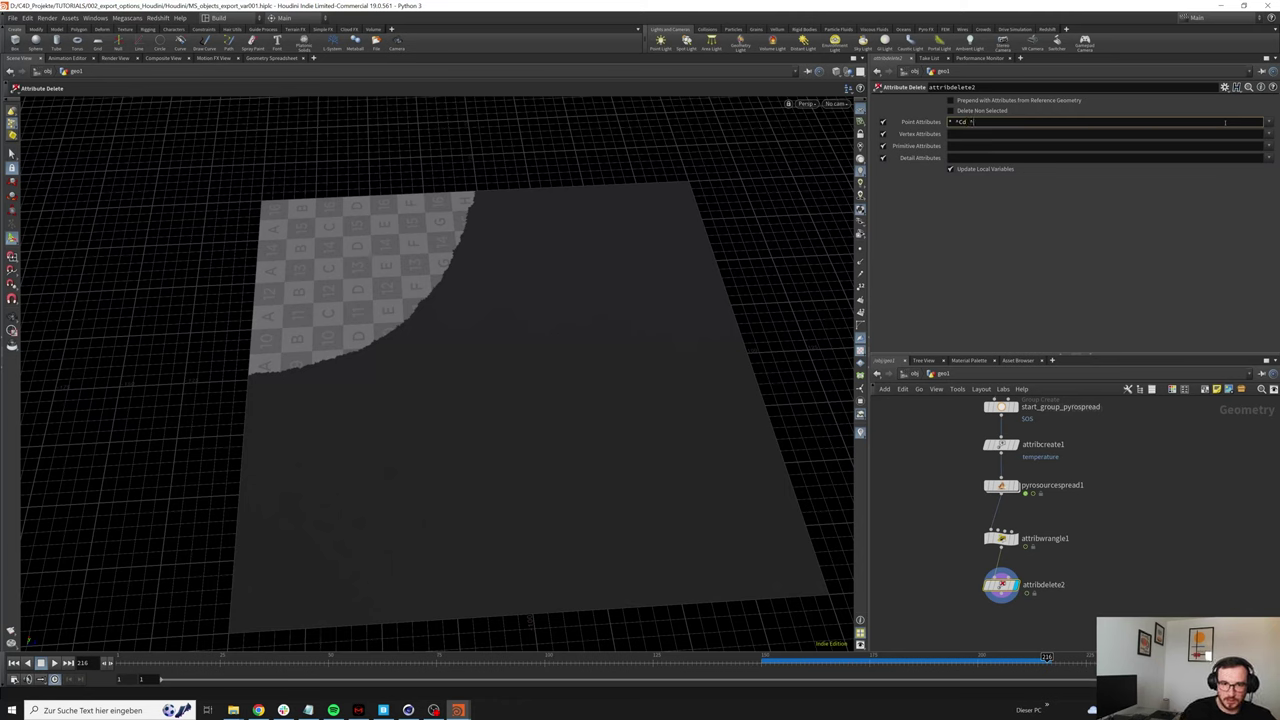
{"action": "left_click", "coordinate": [1268, 122]}
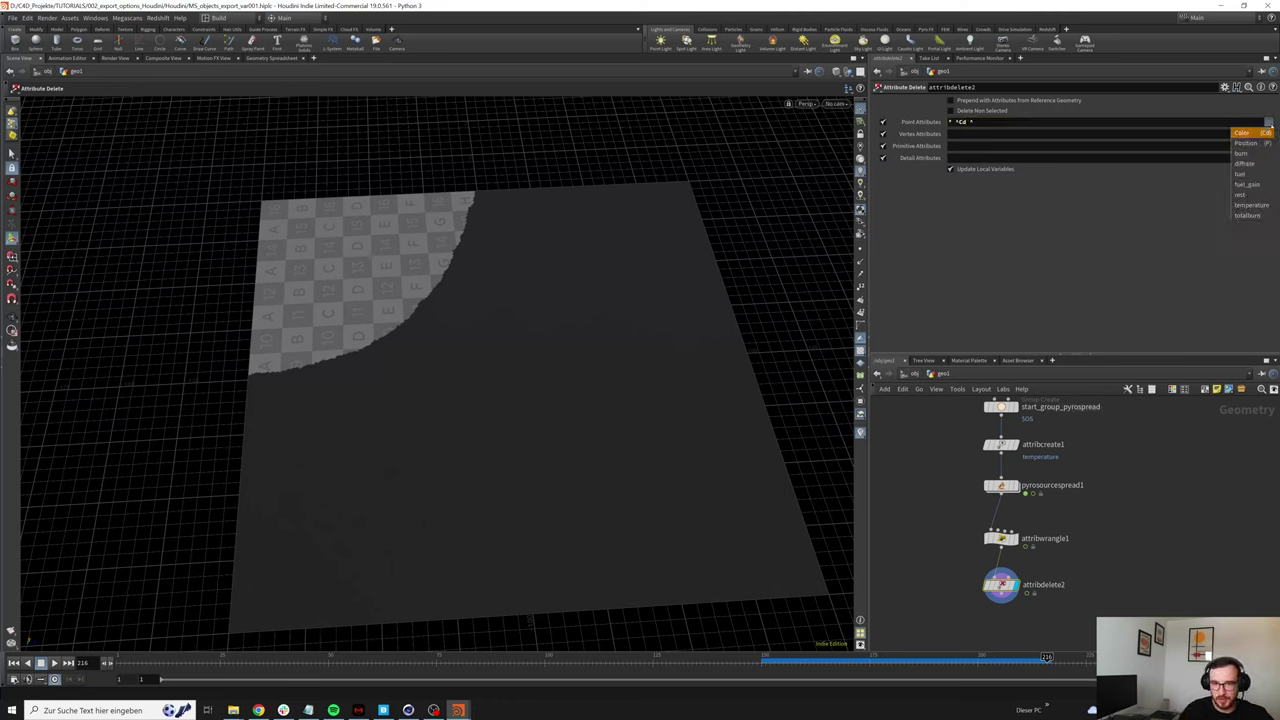
{"action": "left_click", "coordinate": [1259, 205]}
{"action": "left_click", "coordinate": [977, 122]}
{"action": "key", "text": "BackSpace"}
{"action": "key", "text": "Return"}
{"action": "middle_click", "coordinate": [997, 586]}
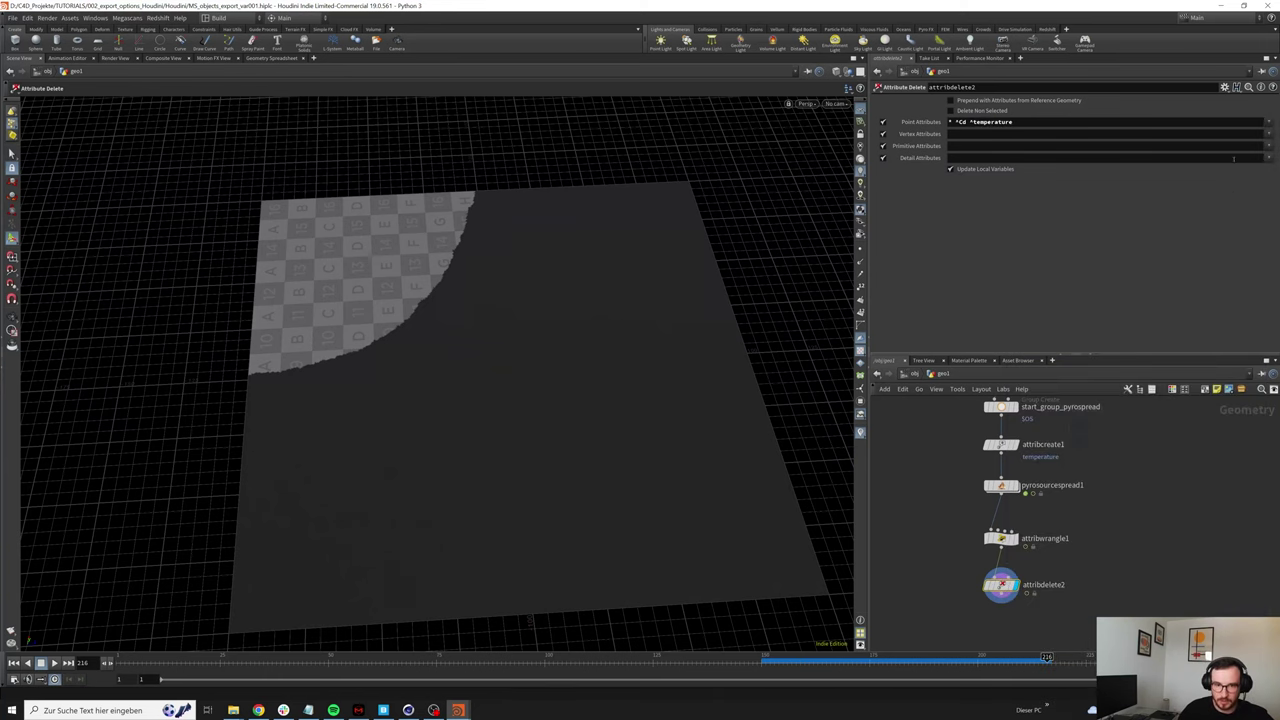
{"action": "left_click", "coordinate": [1270, 123]}
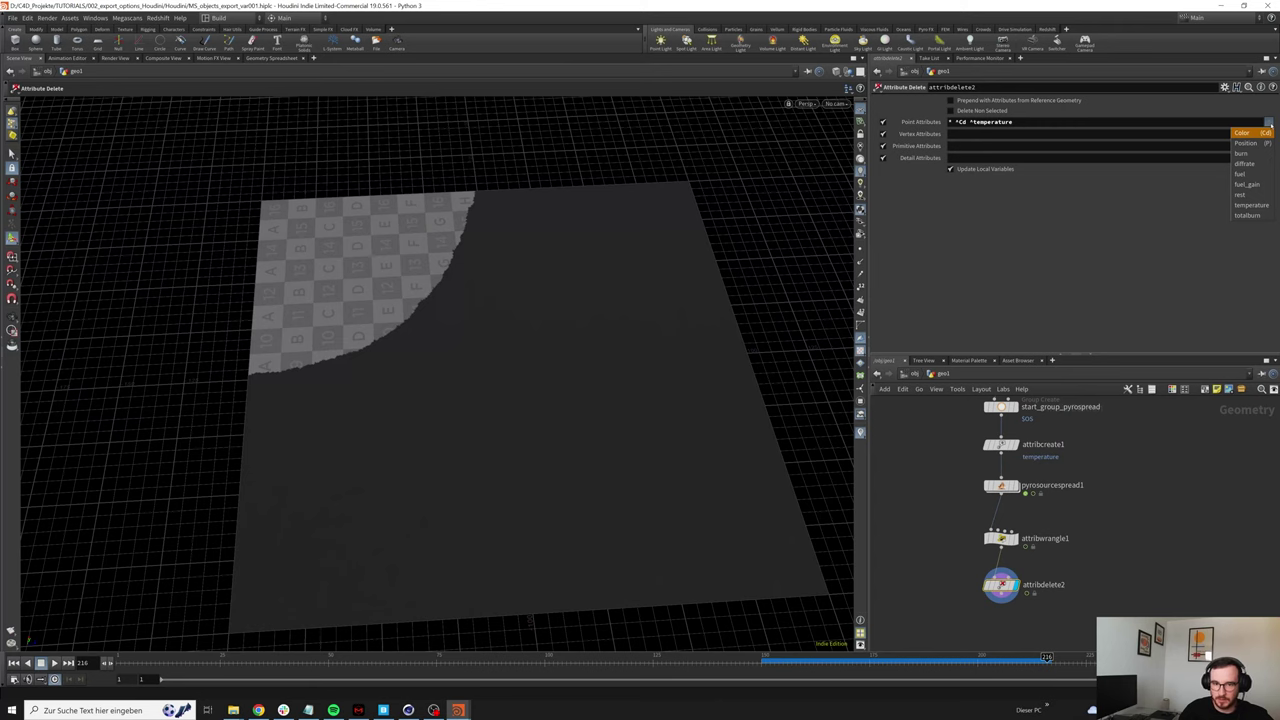
{"action": "left_click", "coordinate": [1117, 121]}
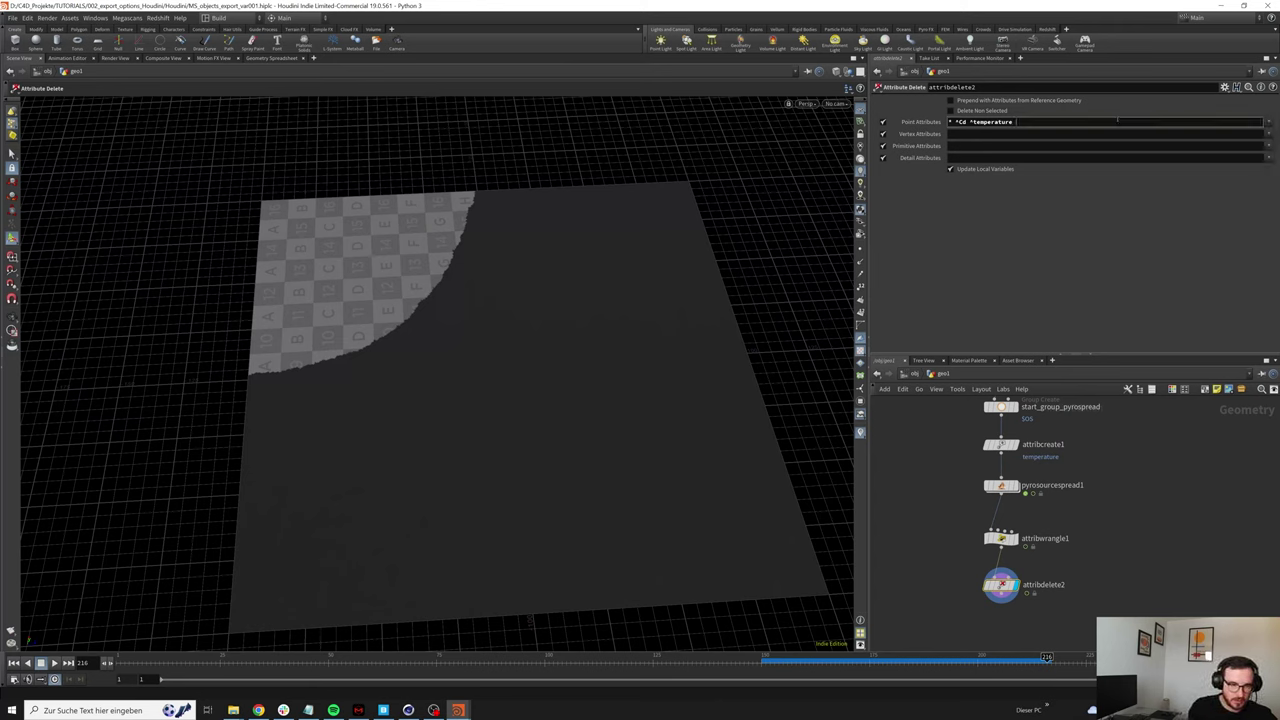
{"action": "type", "text": "^bu"}
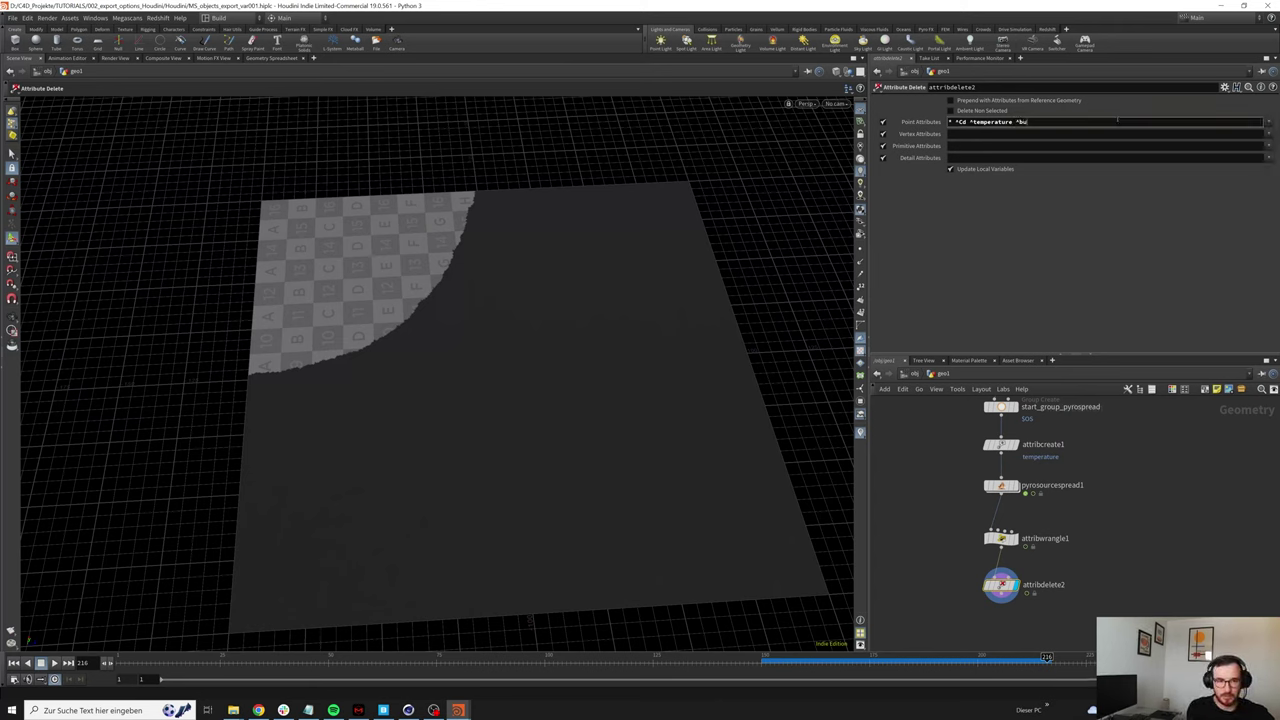
{"action": "type", "text": "rn"}
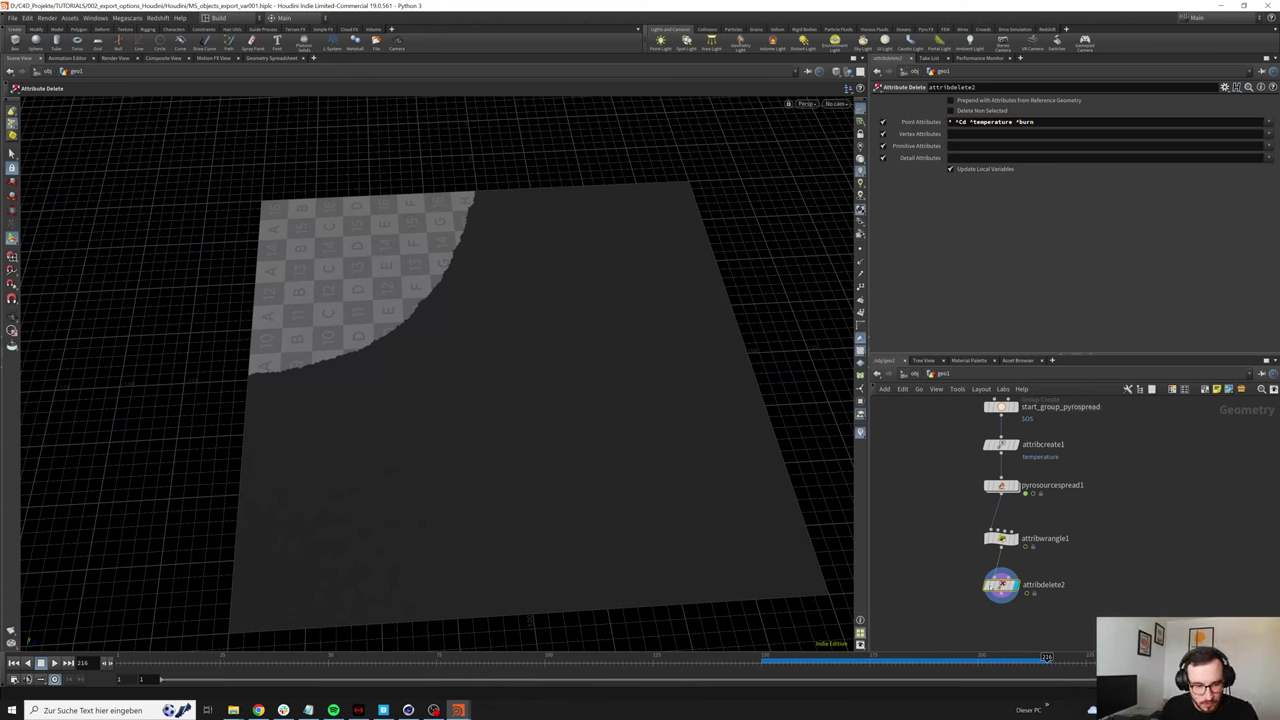
{"action": "middle_click", "coordinate": [1000, 585]}
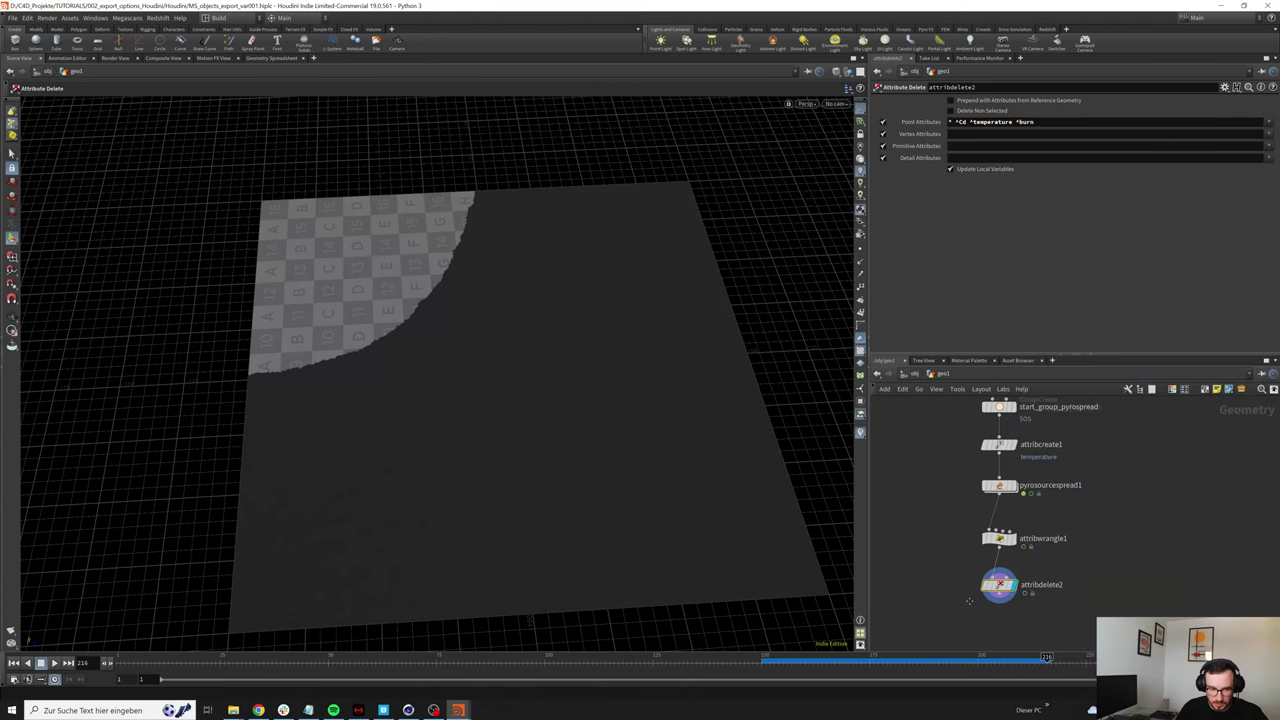
- Delete the primitive path attribute and confirm it is gone
{"action": "left_click", "coordinate": [1271, 146]}
{"action": "left_click", "coordinate": [1147, 185]}
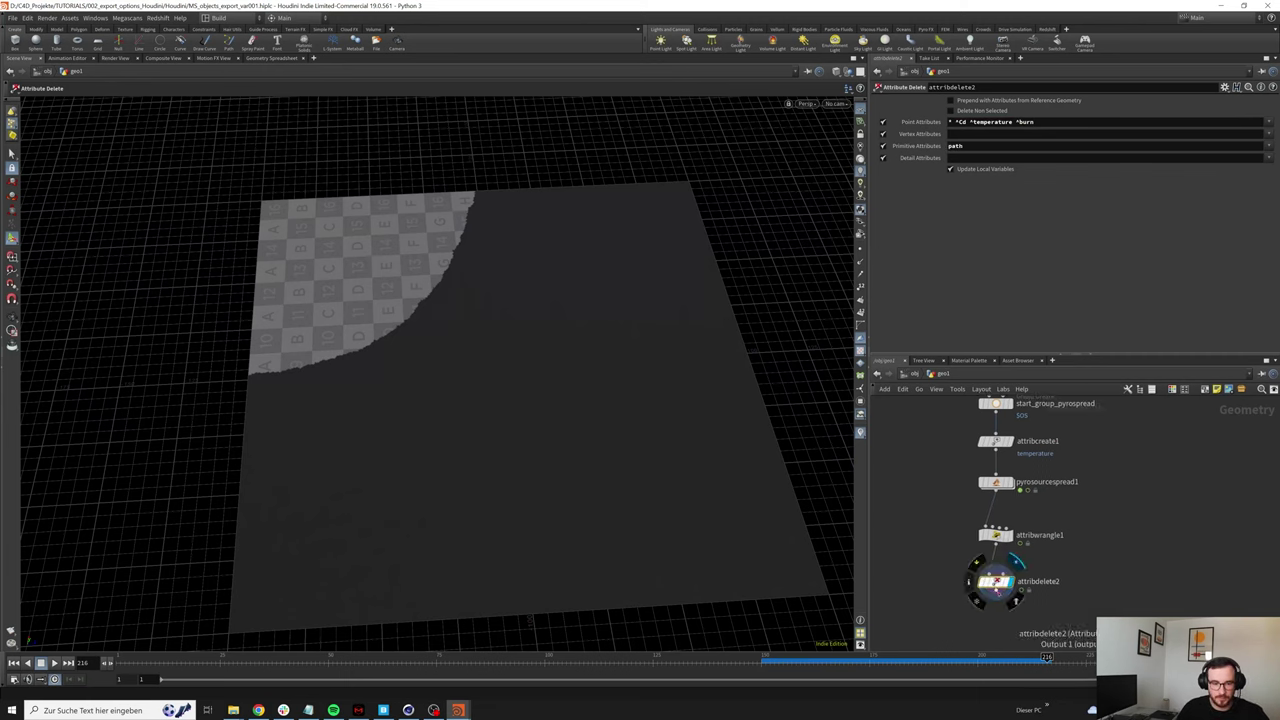
{"action": "middle_click", "coordinate": [996, 581]}
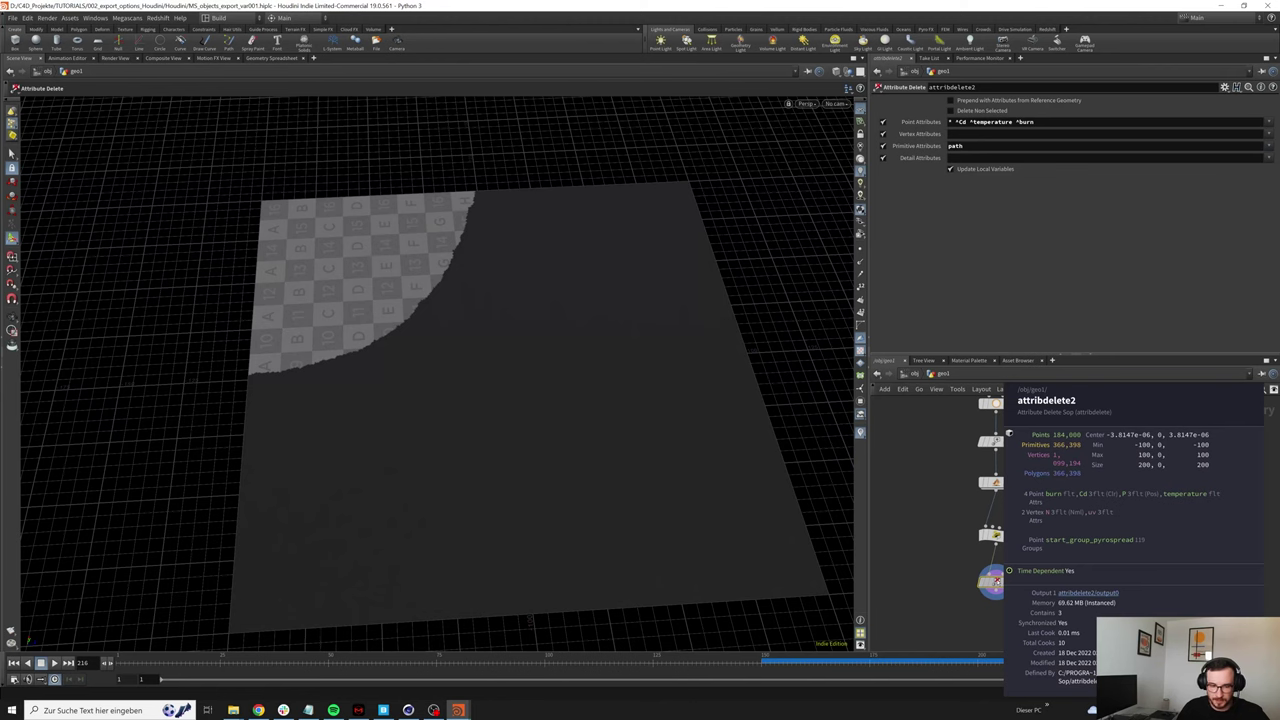
- Add a Group Delete below attribdelete2 that removes the start_group_pyrospread group
{"action": "key", "text": "Tab"}
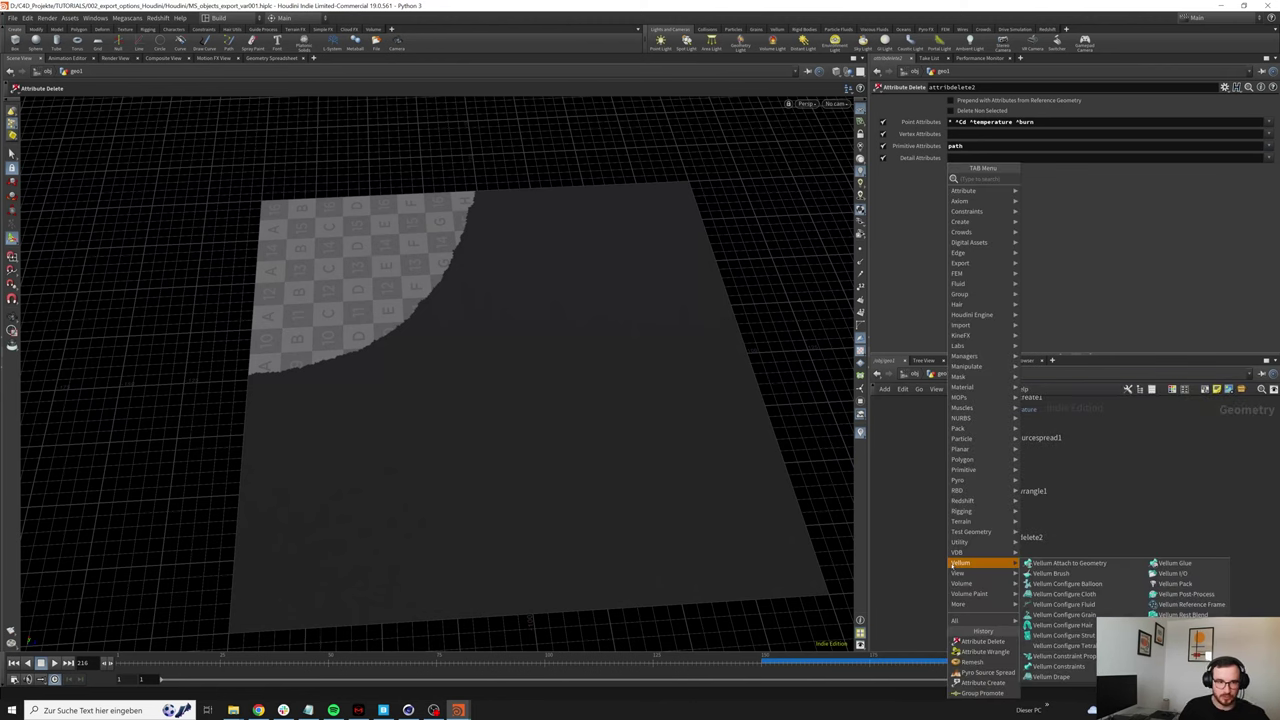
{"action": "key", "text": "Escape"}
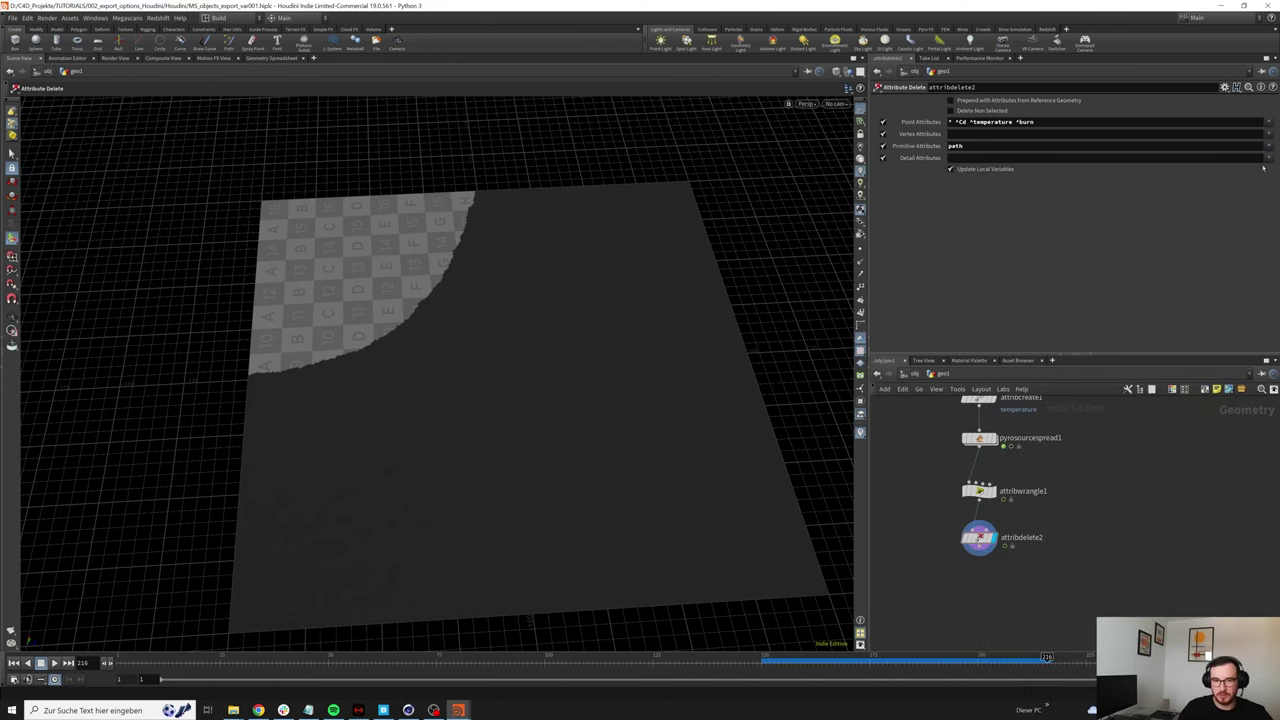
{"action": "key", "text": "Tab"}
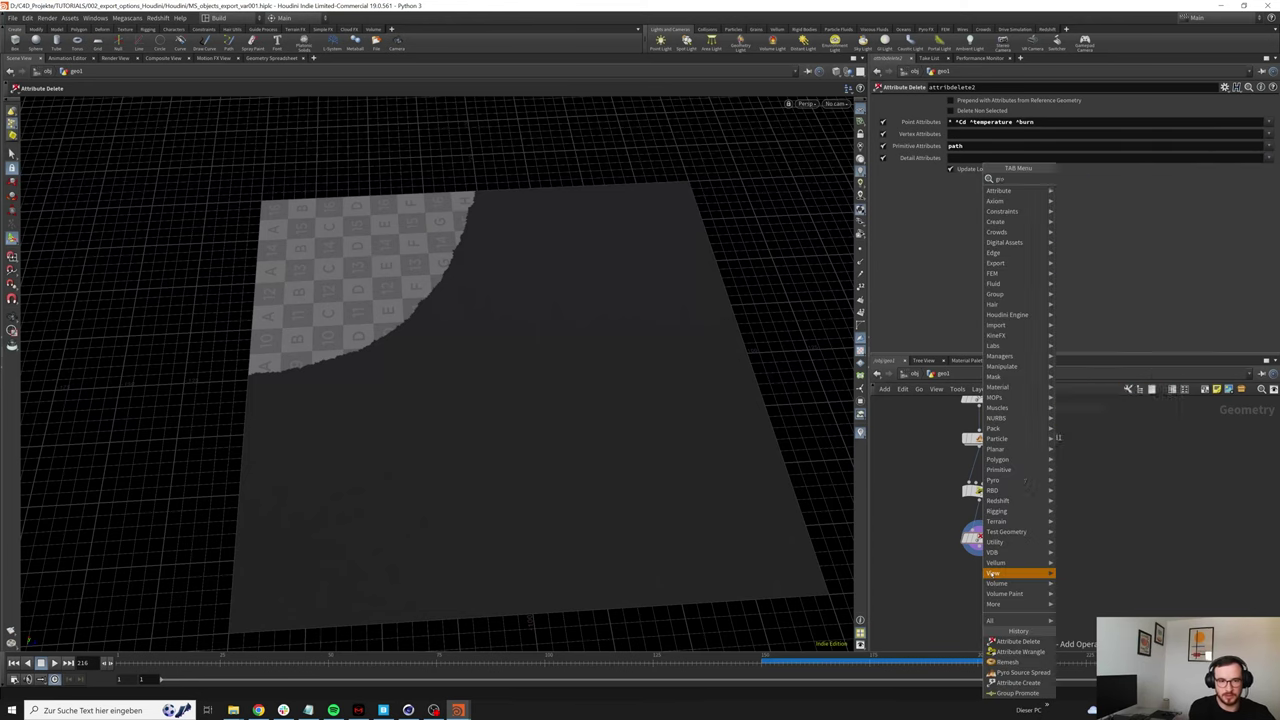
{"action": "key", "text": "Escape"}
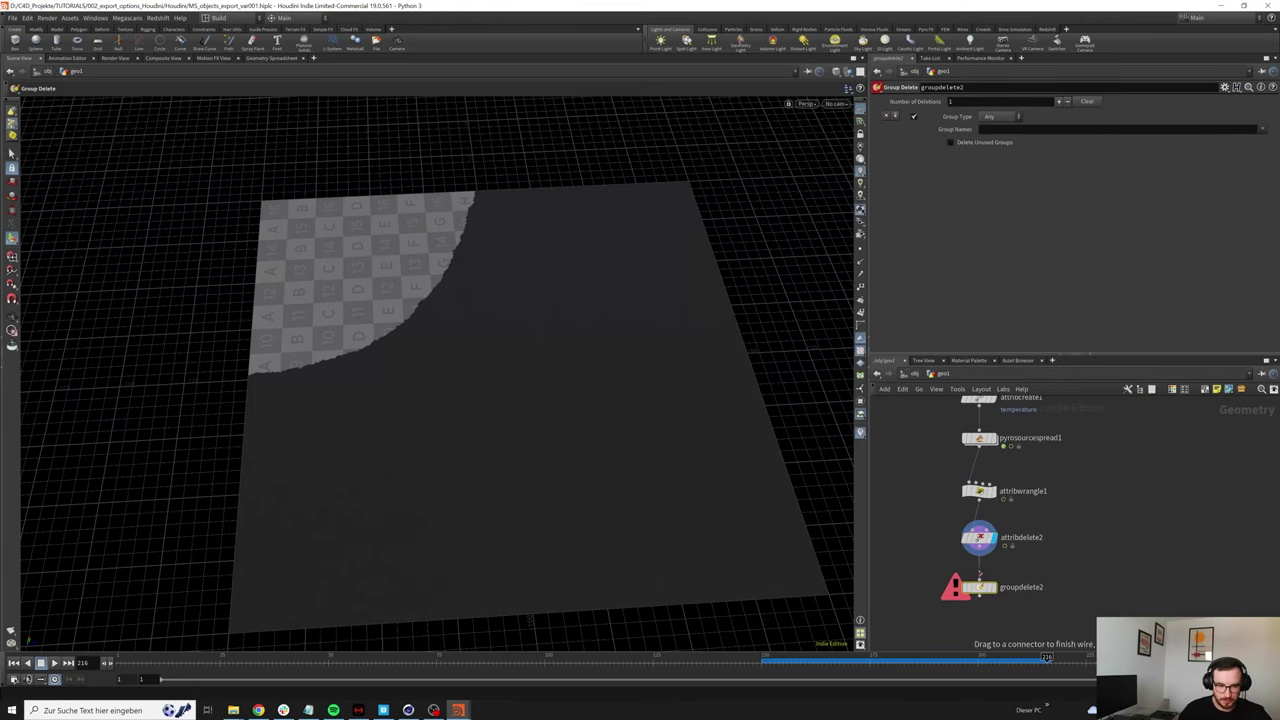
{"action": "left_click", "coordinate": [985, 590]}
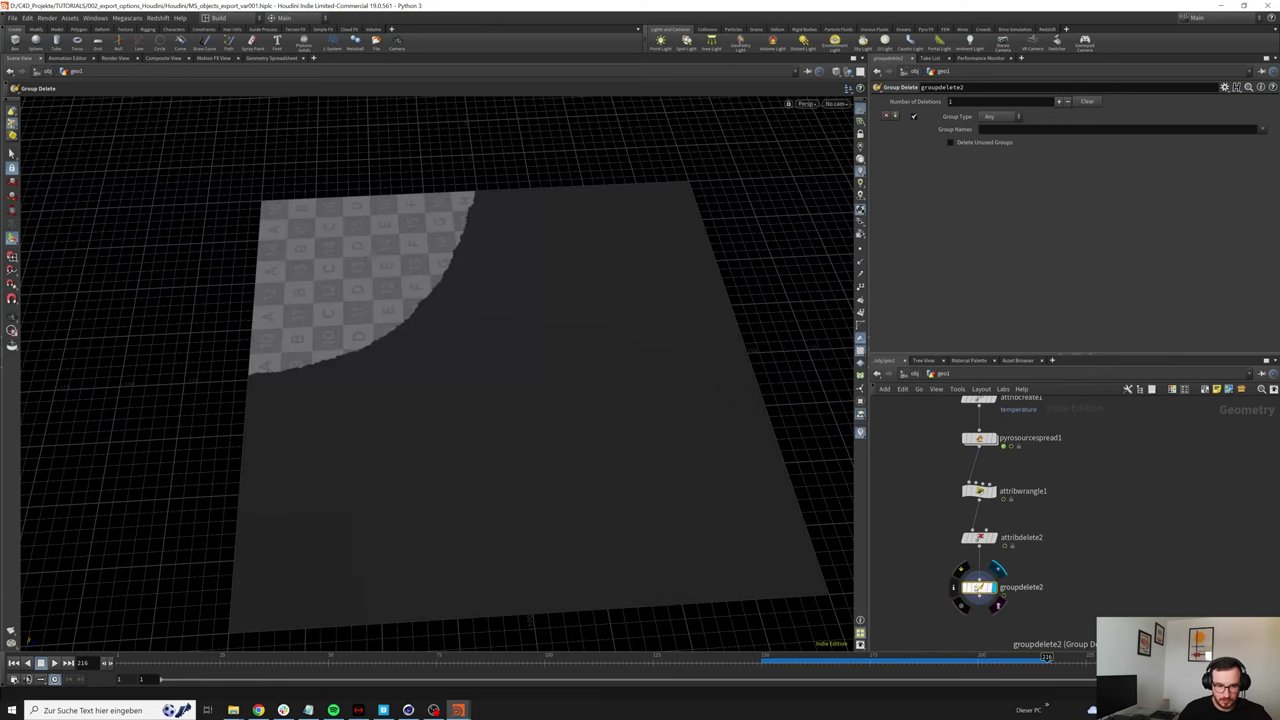
{"action": "left_click", "coordinate": [1268, 131]}
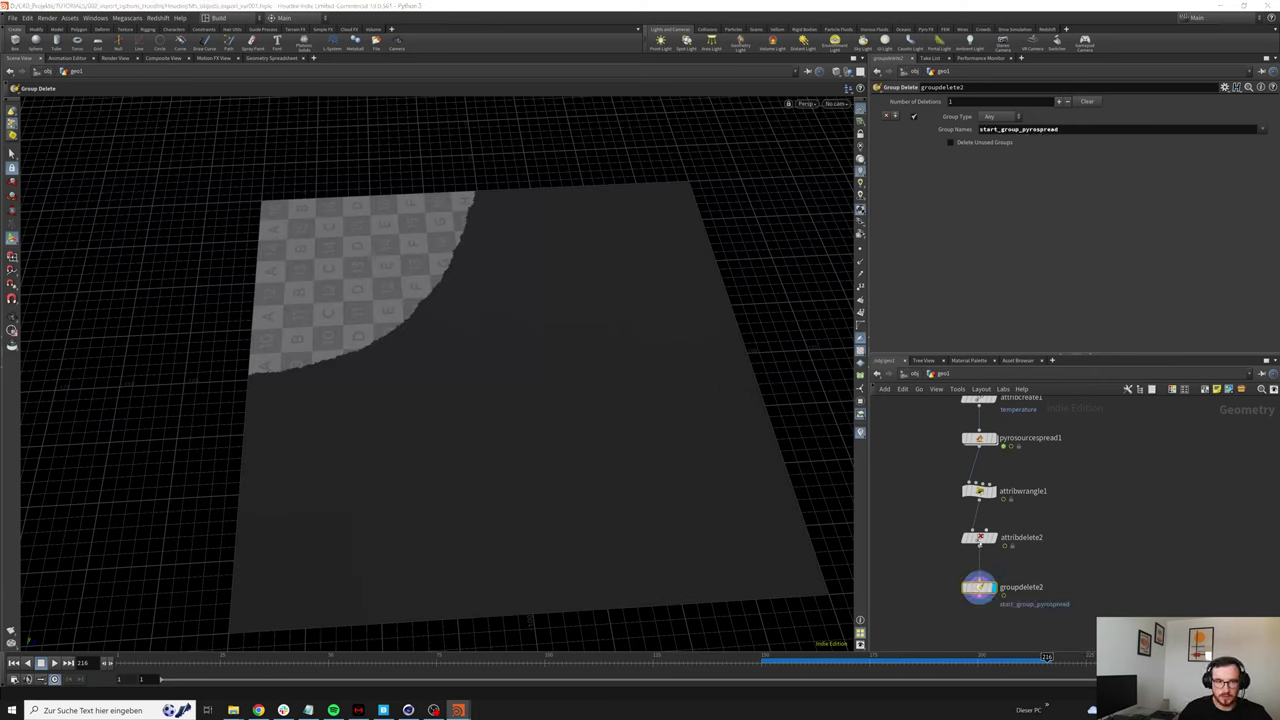
{"action": "middle_click_drag", "start_coordinate": [999, 678], "coordinate": [1005, 598]}
{"action": "key", "text": "Tab"}
- Add a ROP Alembic Output node below groupdelete2 and wire groupdelete2 into it
{"action": "type", "text": "rop"}
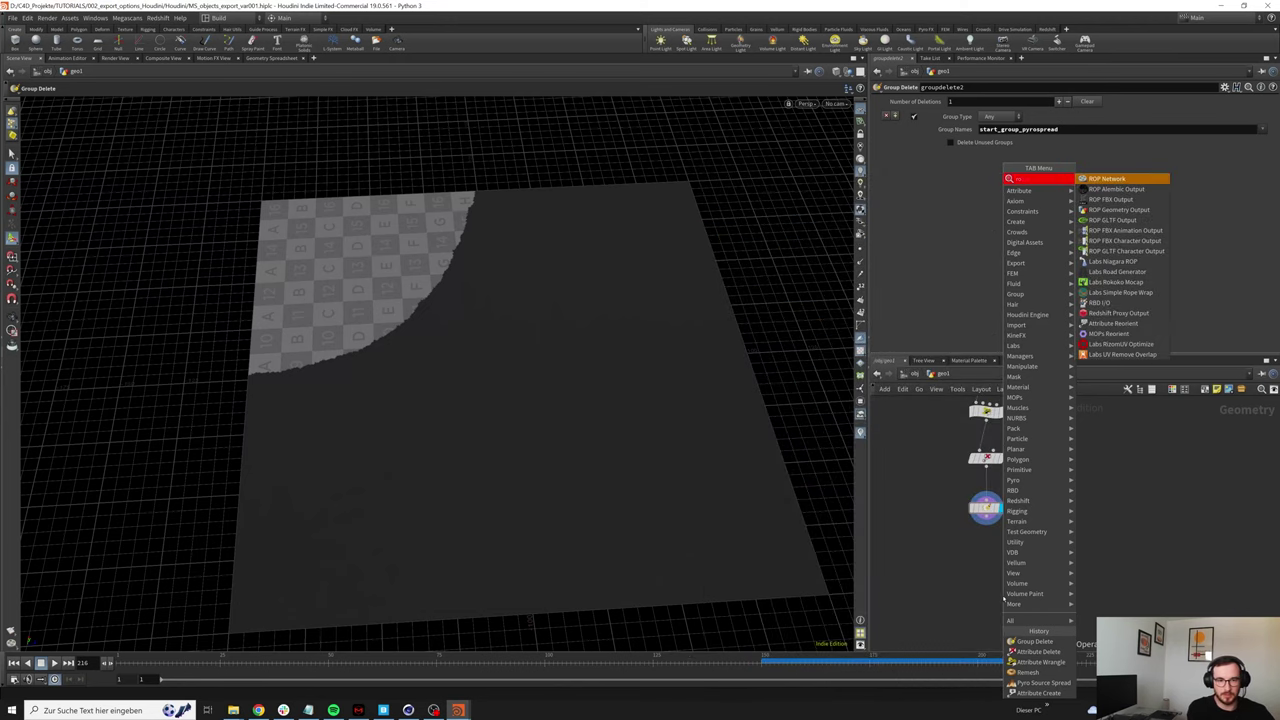
{"action": "key", "text": "Return"}
{"action": "left_click", "coordinate": [988, 574]}
{"action": "left_click", "coordinate": [985, 526]}
{"action": "left_click", "coordinate": [985, 568]}
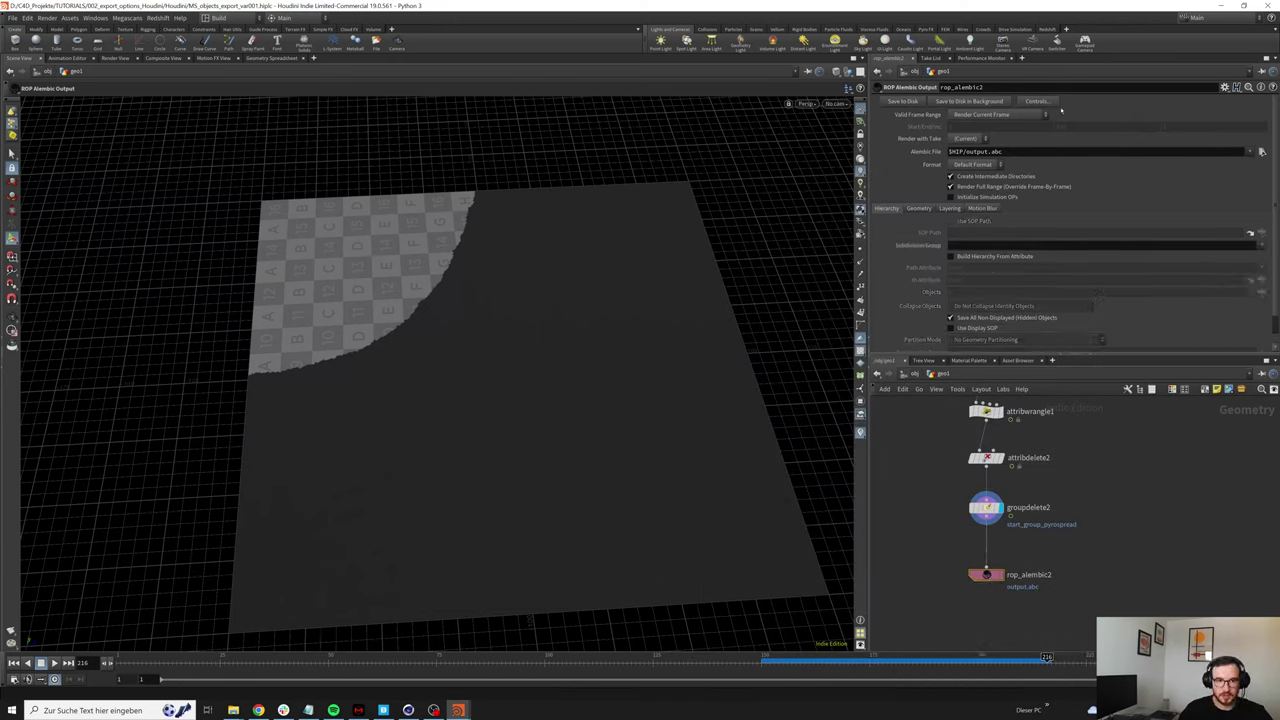
- Export a frame range to output/ground_plane_pyrospread.abc
{"action": "left_click", "coordinate": [1000, 114]}
{"action": "left_click", "coordinate": [1261, 151]}
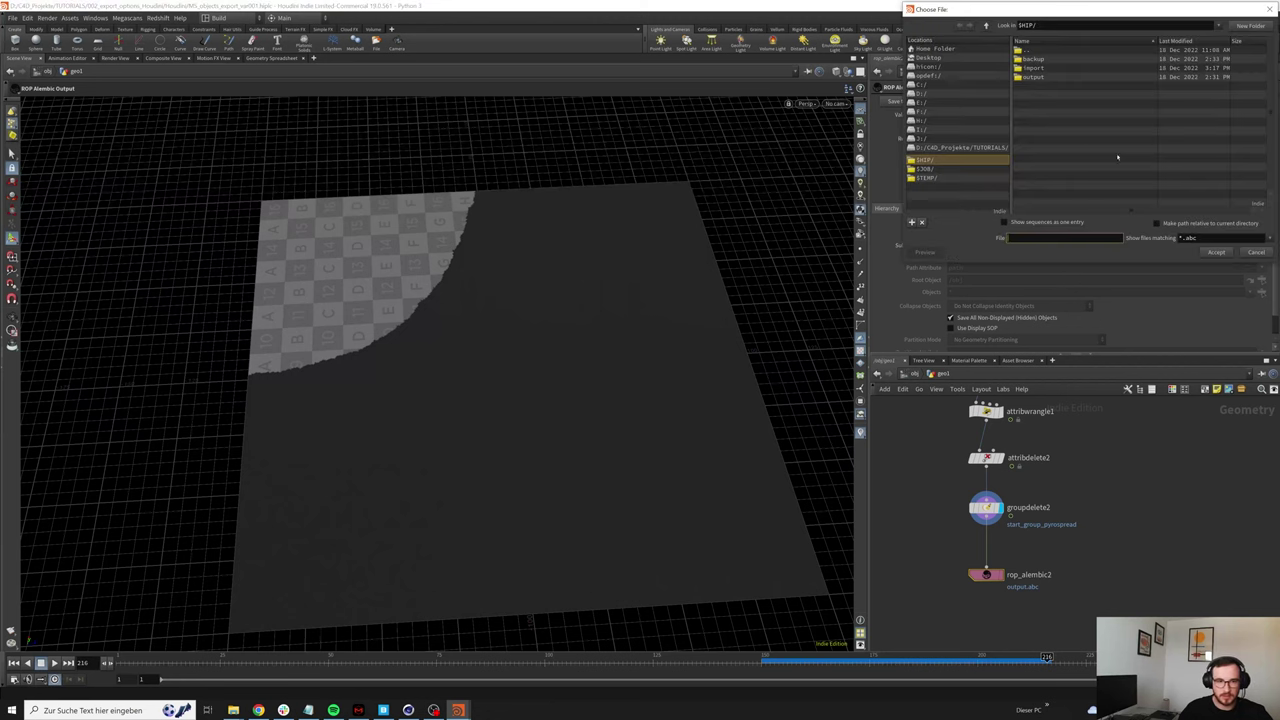
{"action": "double_click", "coordinate": [1032, 77]}
{"action": "left_click", "coordinate": [1053, 77]}
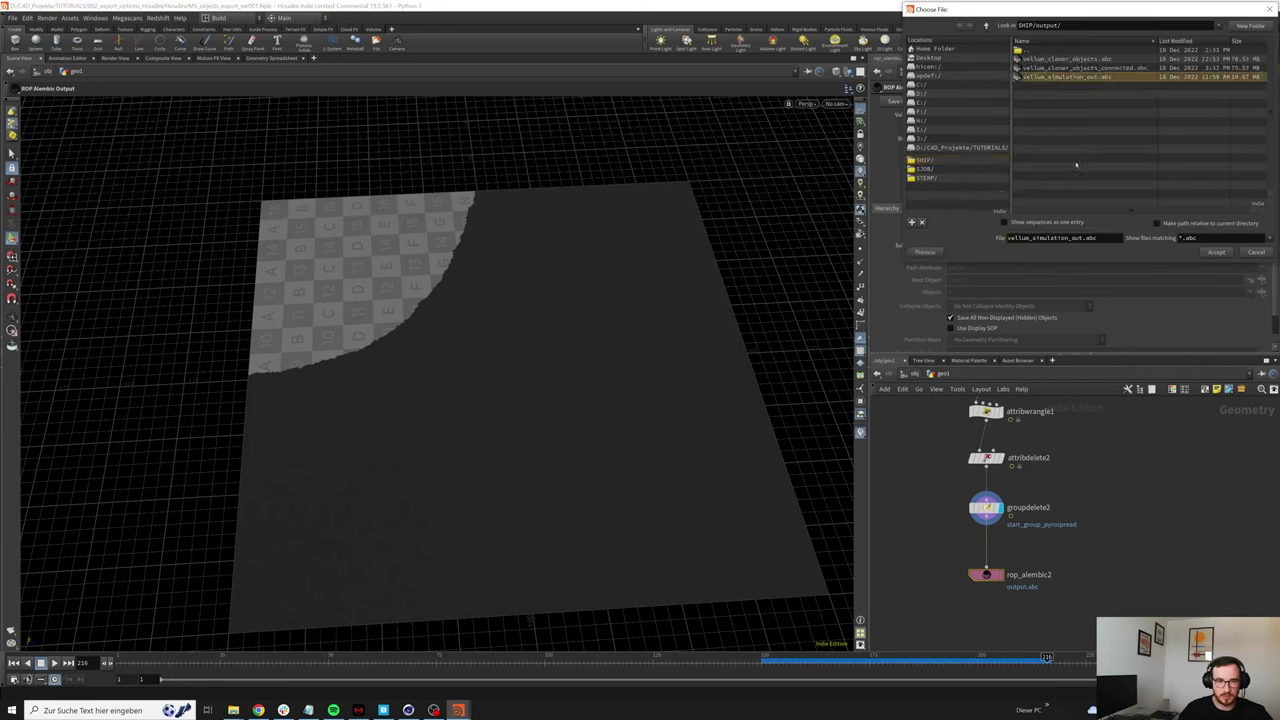
{"action": "type", "text": "ground_plane_upyr"}
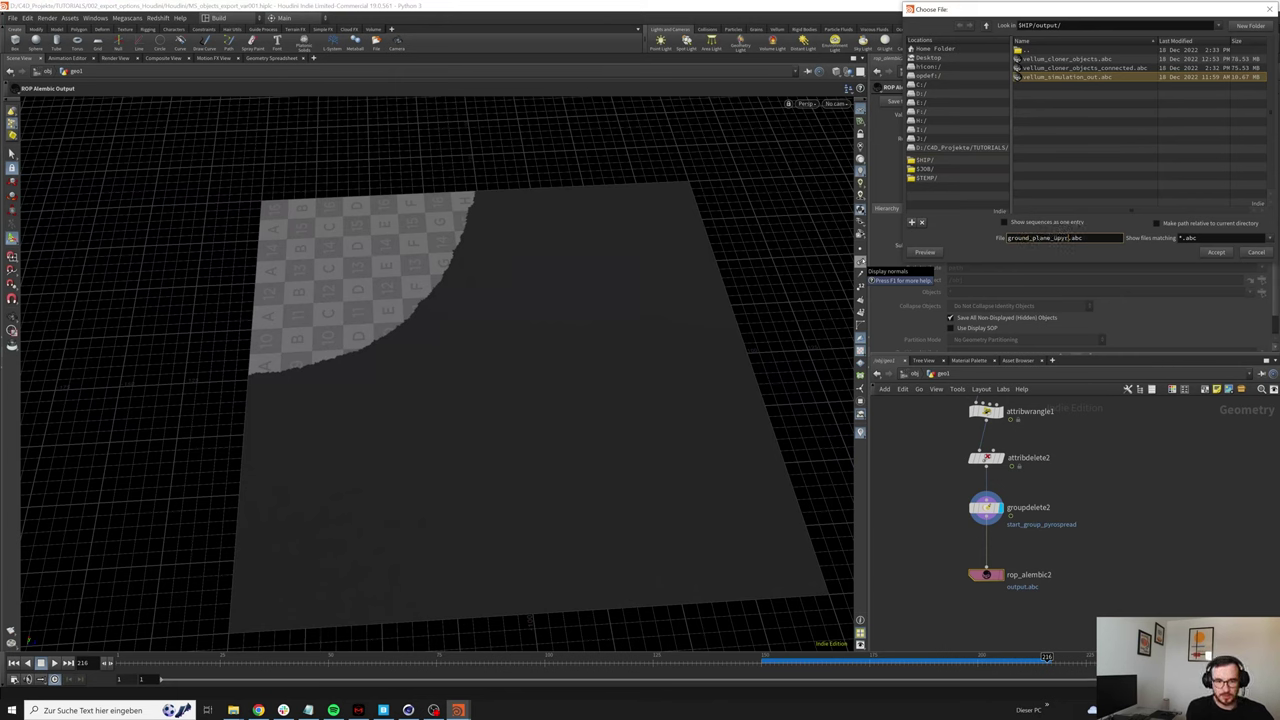
{"action": "key", "text": "BackSpace"}
{"action": "key", "text": "BackSpace"}
{"action": "type", "text": "osprea"}
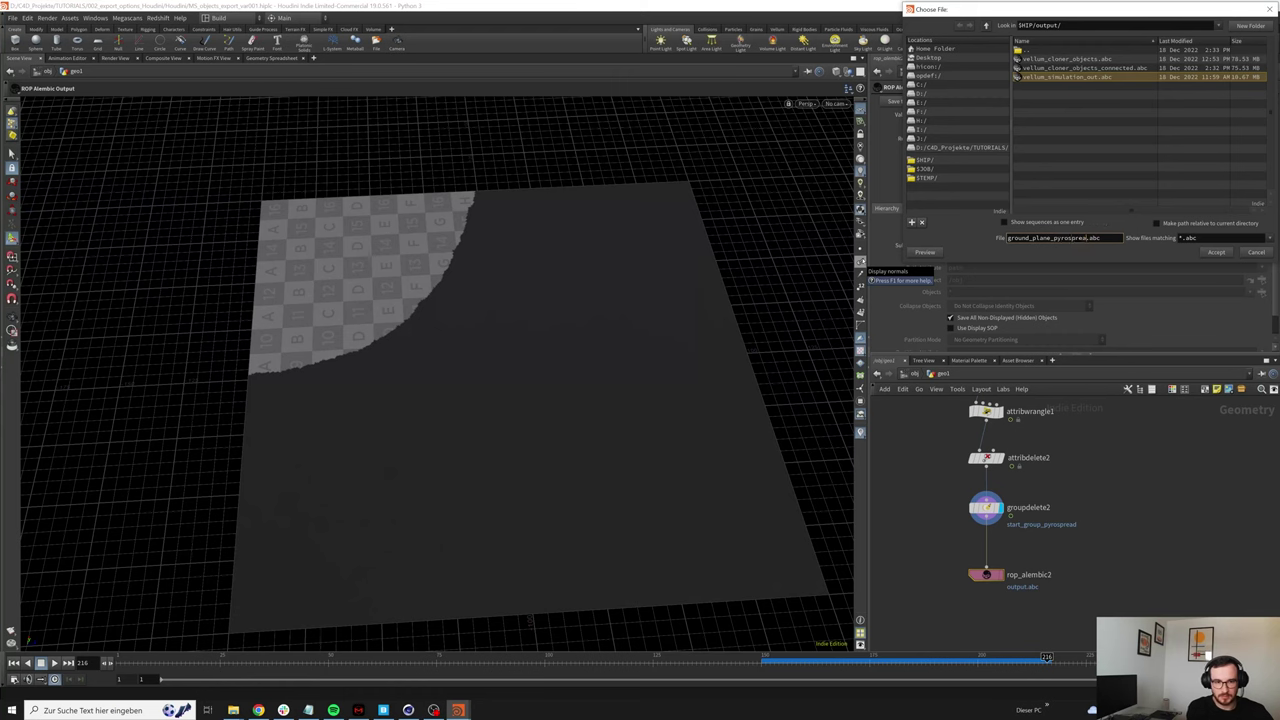
{"action": "type", "text": "d"}
{"action": "key", "text": "Return"}
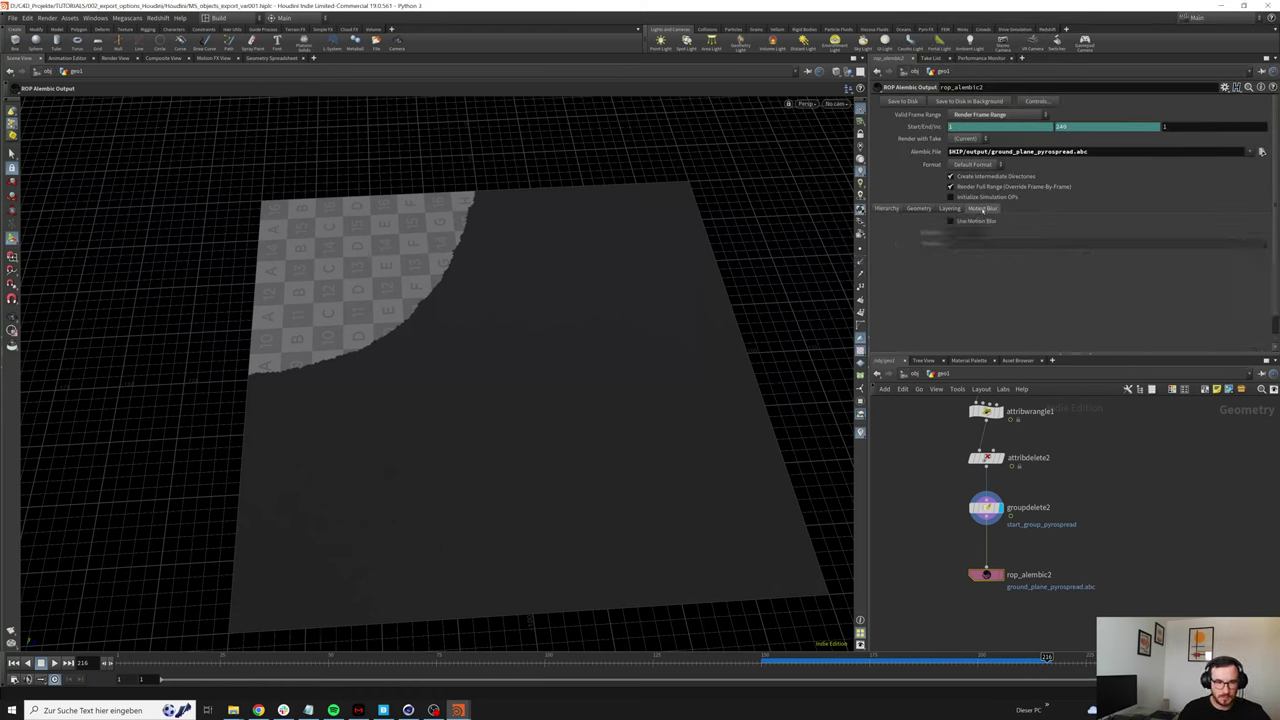
- Enable Full Bounding Box Tree and Build Hierarchy From Attribute (path) in the Hierarchy settings
{"action": "left_click", "coordinate": [886, 208]}
{"action": "scroll", "coordinate": [964, 300], "scroll_direction": "down", "scroll_amount": 1}
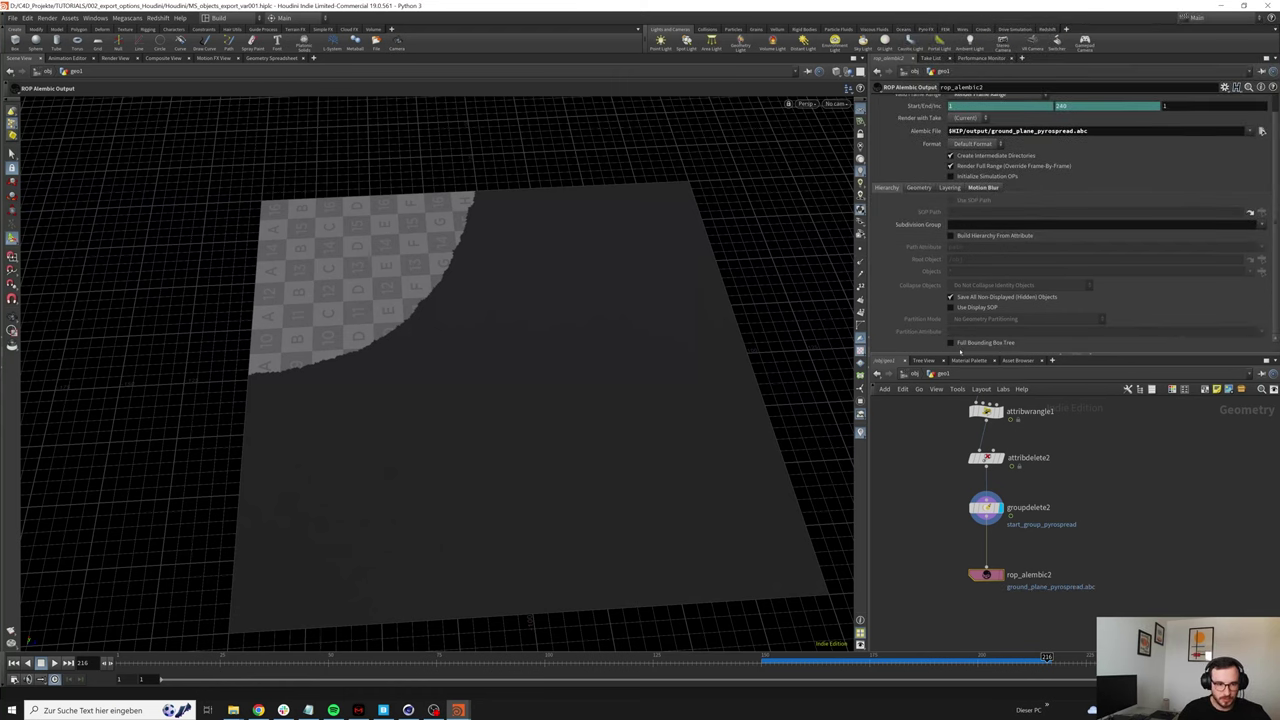
{"action": "left_click", "coordinate": [956, 343]}
{"action": "left_click", "coordinate": [974, 237]}
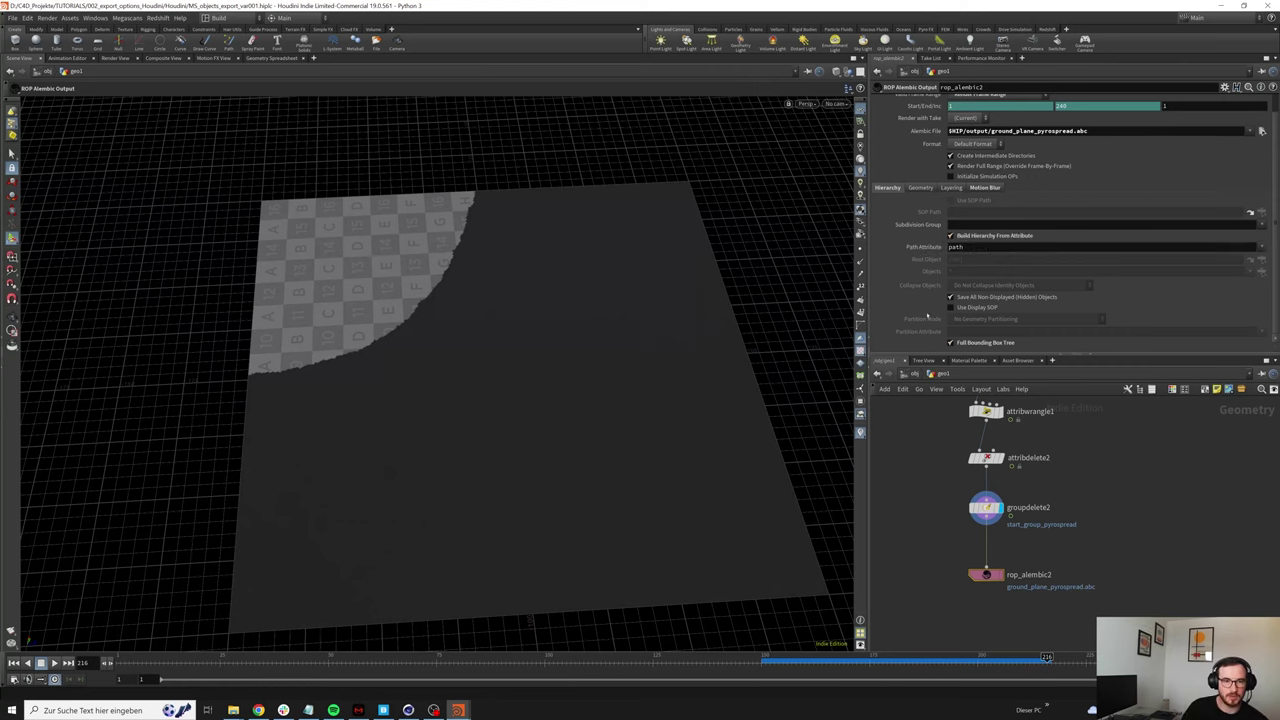
{"action": "scroll", "coordinate": [1004, 246], "scroll_direction": "up", "scroll_amount": 1}
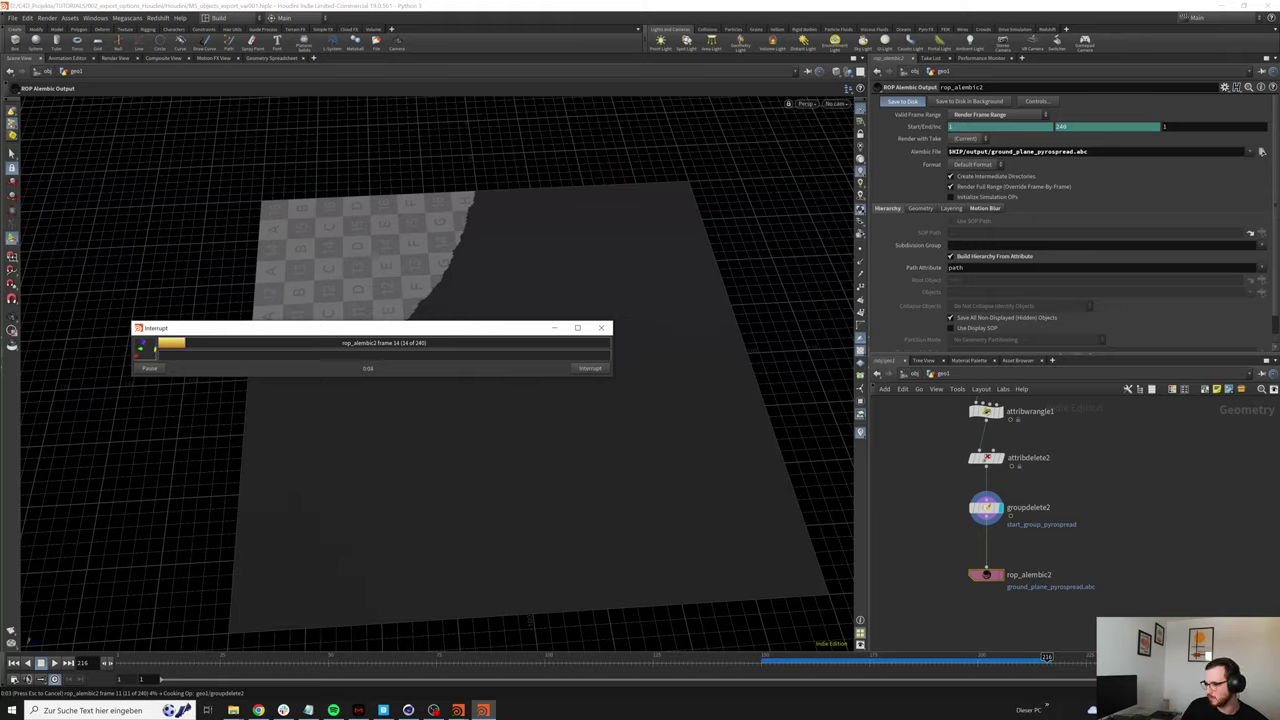
{"action": "key", "text": "alt+Tab"}
- Merge ground_plane_pyrospread.abc into the Cinema 4D scene with default Alembic import options
{"action": "left_click", "coordinate": [11, 31]}
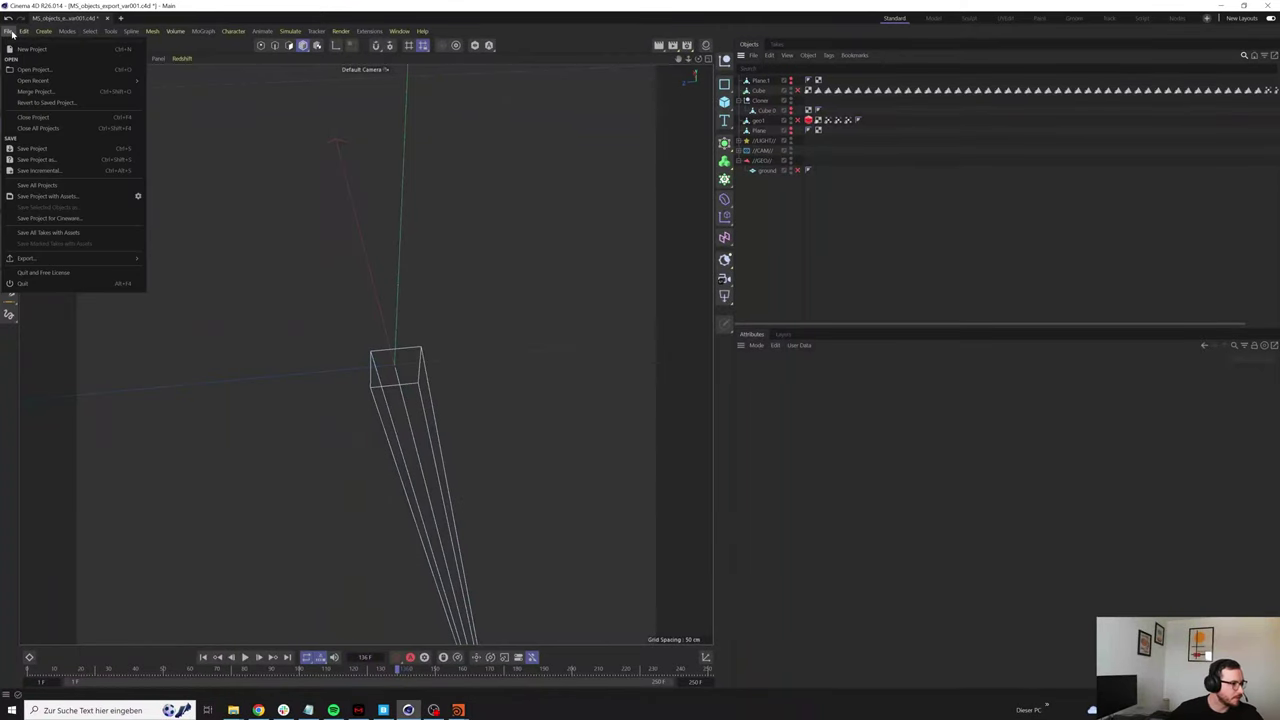
{"action": "left_click", "coordinate": [60, 91]}
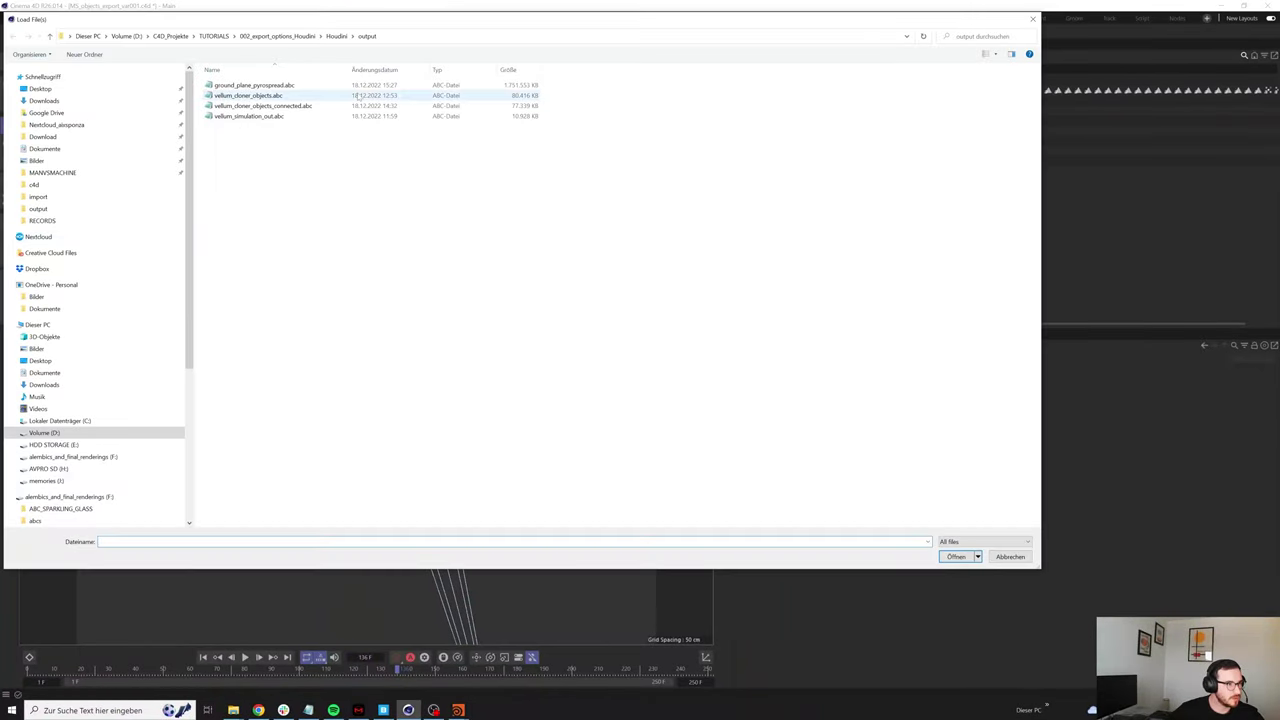
{"action": "double_click", "coordinate": [250, 85]}
{"action": "left_click", "coordinate": [322, 266]}
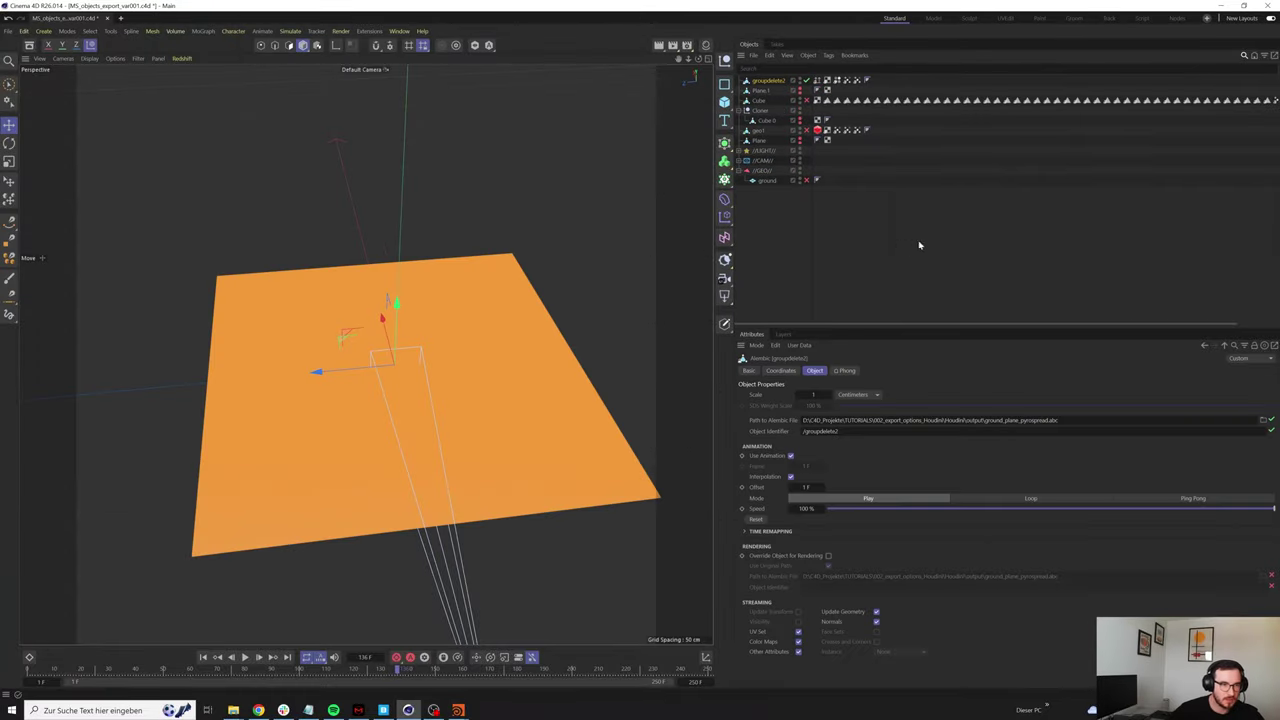
- Preview the plane's Cd vertex colours and its burn and temperature vertex maps
{"action": "left_click", "coordinate": [919, 245]}
{"action": "left_click", "coordinate": [837, 80]}
{"action": "scroll", "coordinate": [312, 378], "scroll_direction": "up", "scroll_amount": 2}
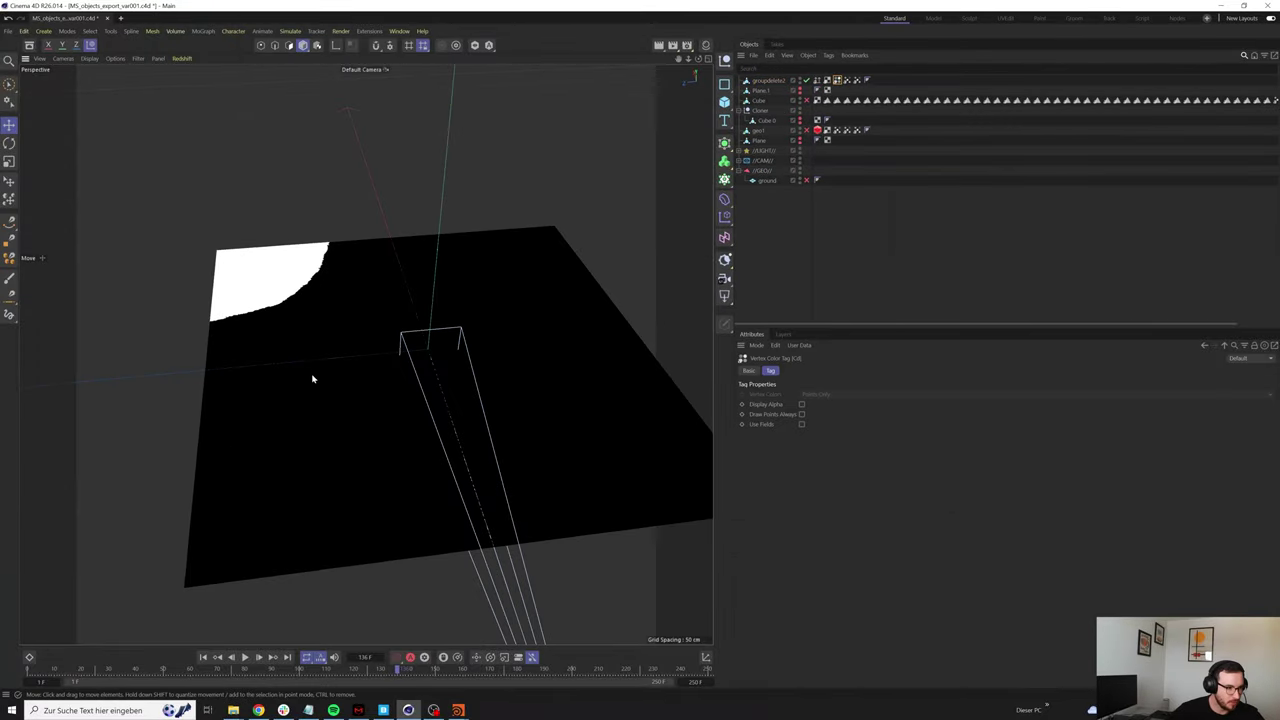
{"action": "left_click_drag", "start_coordinate": [312, 378], "coordinate": [323, 342], "text": "alt"}
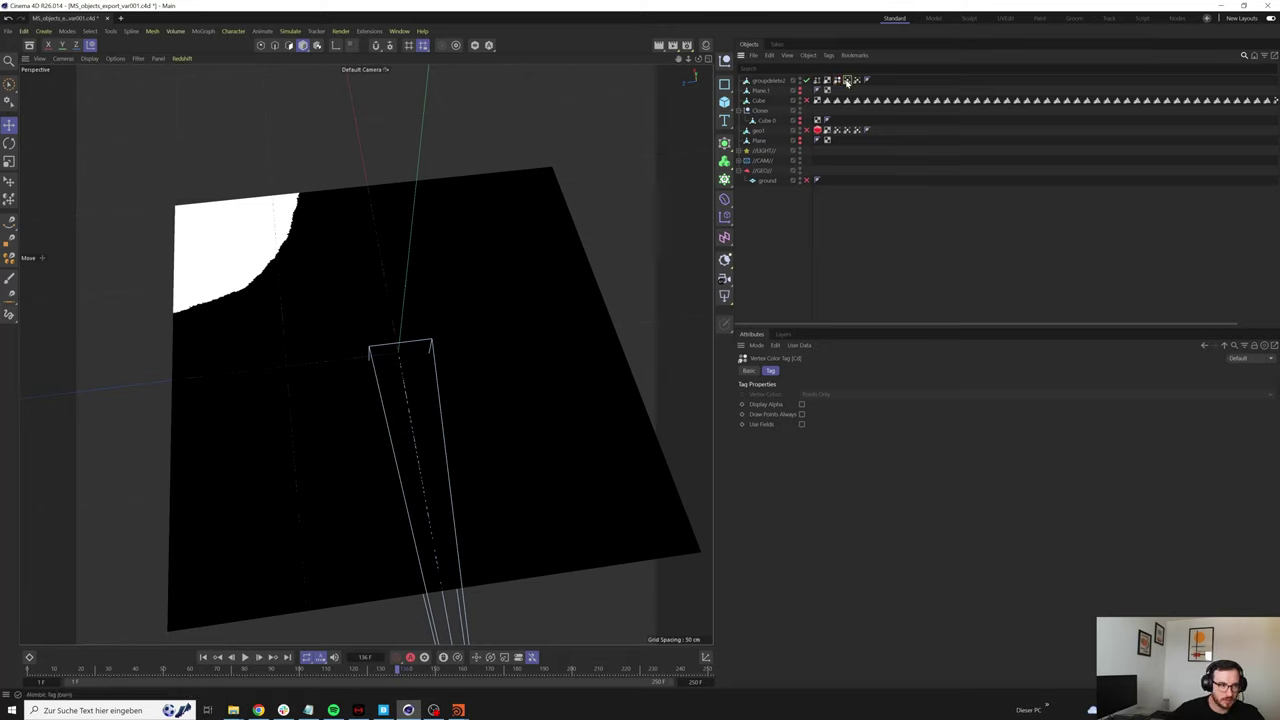
{"action": "left_click", "coordinate": [847, 80]}
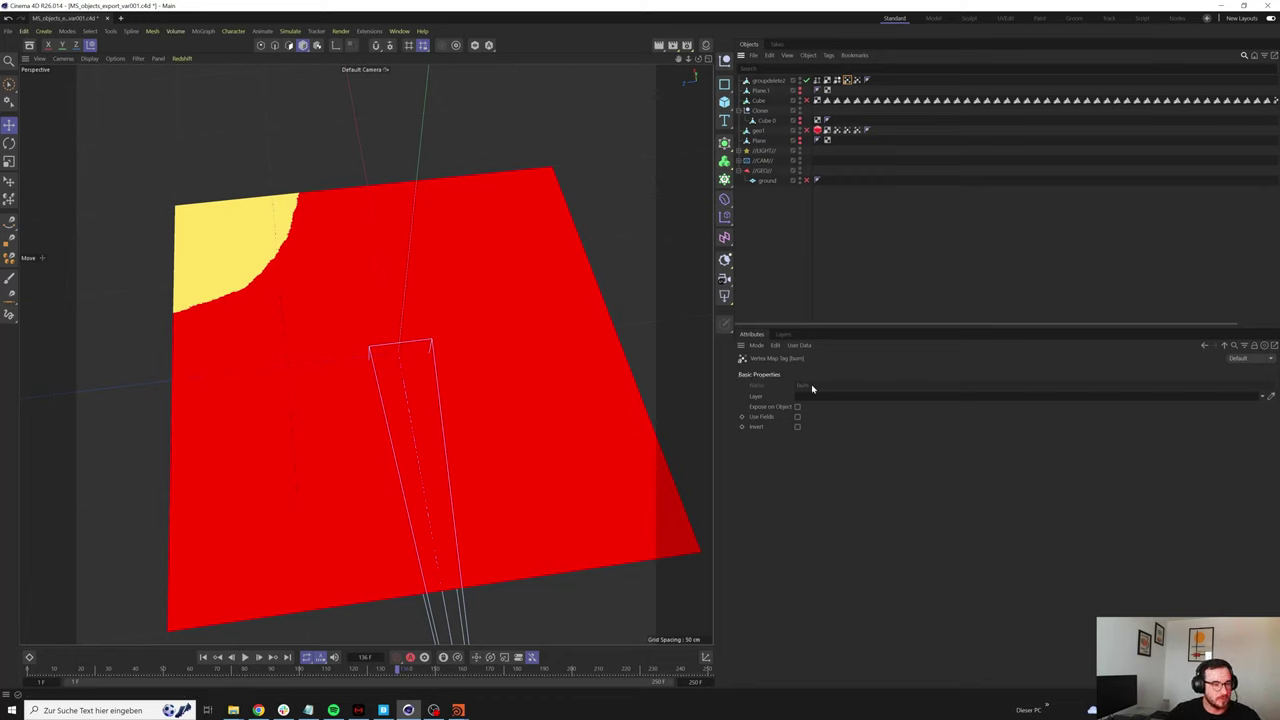
{"action": "left_click", "coordinate": [857, 80]}
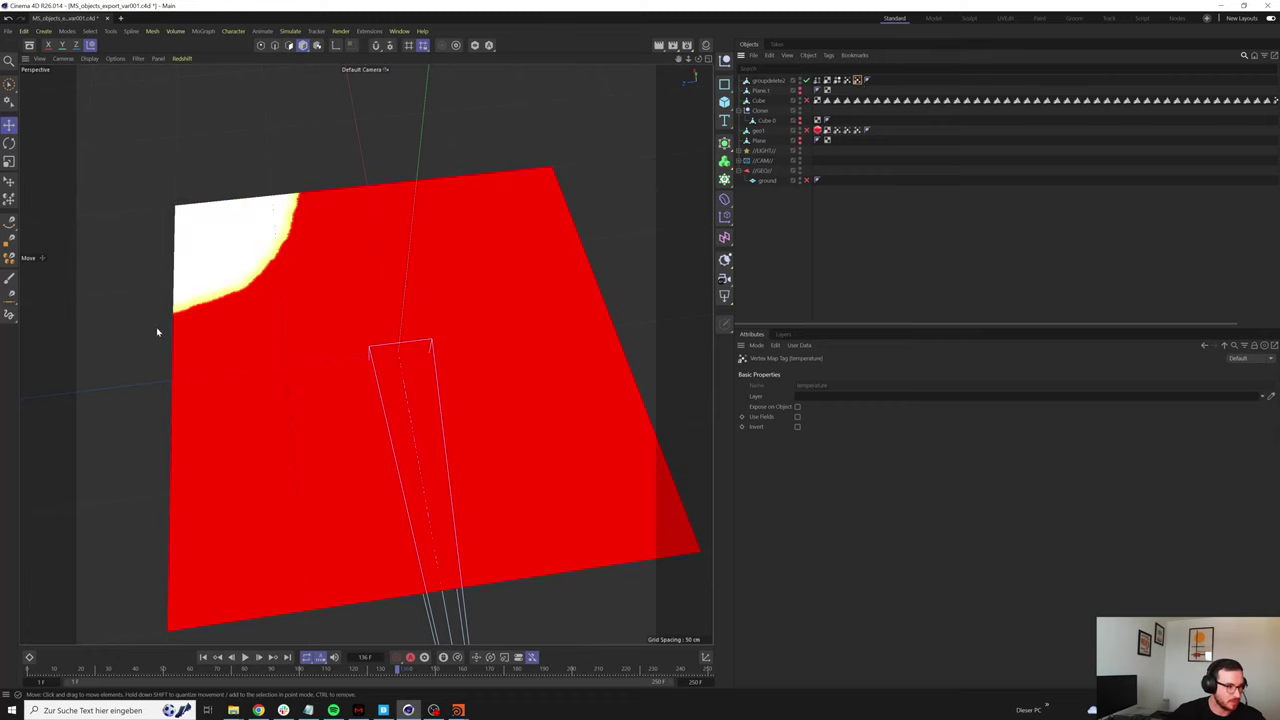
{"action": "left_click", "coordinate": [794, 229]}
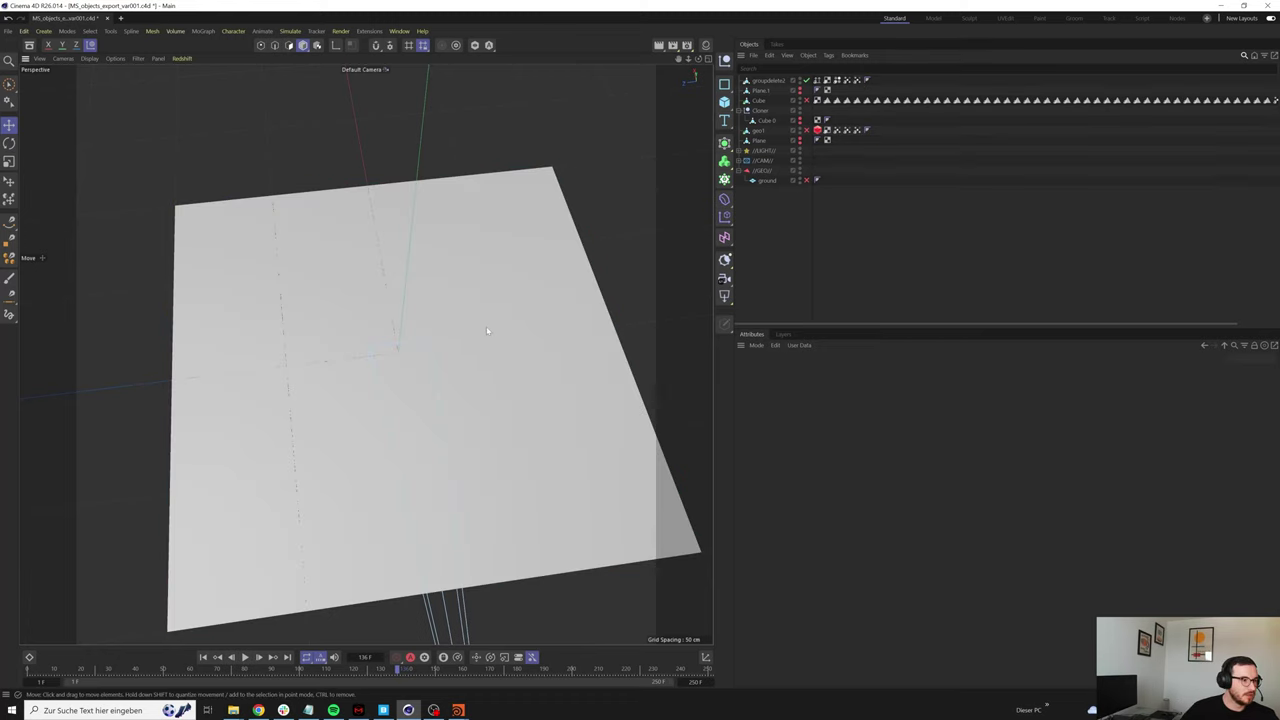
{"action": "left_click", "coordinate": [845, 82]}
{"action": "left_click", "coordinate": [838, 80]}
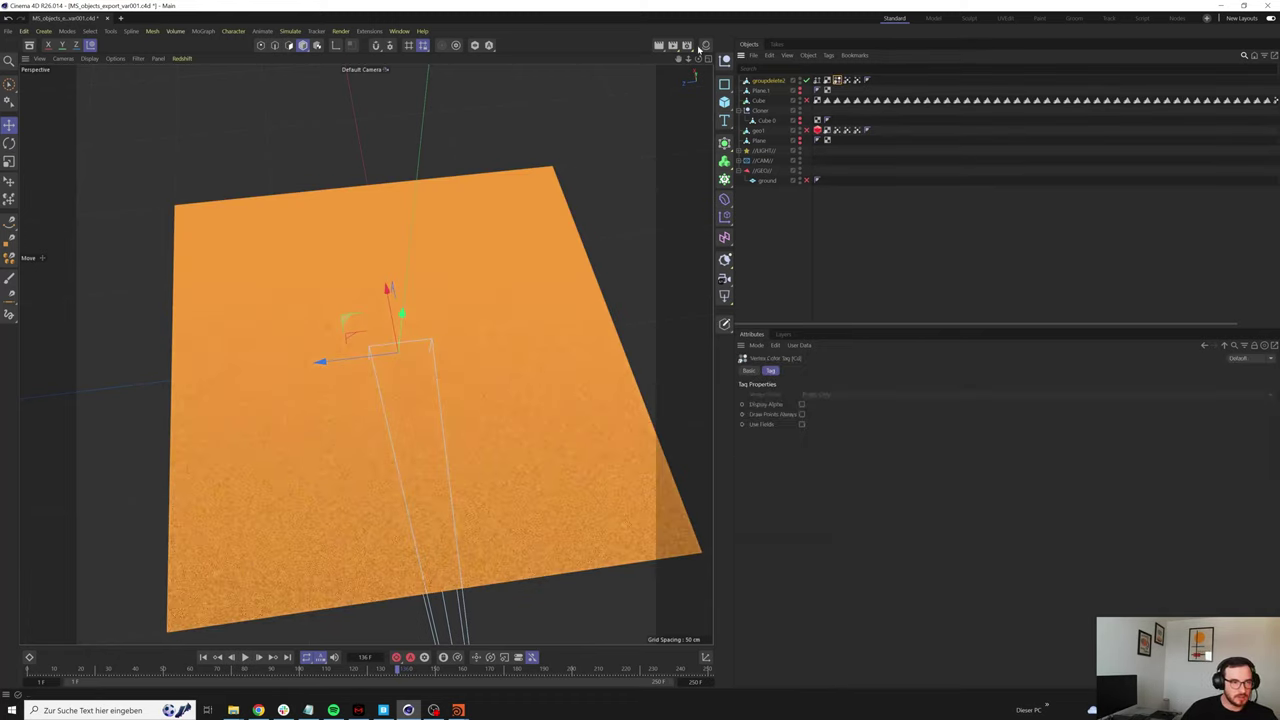
{"action": "key", "text": "shift+F2"}
- Create a new Redshift material, RS Material.4, and open it in an enlarged Shader Graph
{"action": "left_click", "coordinate": [591, 62]}
{"action": "mouse_move", "coordinate": [606, 109]}
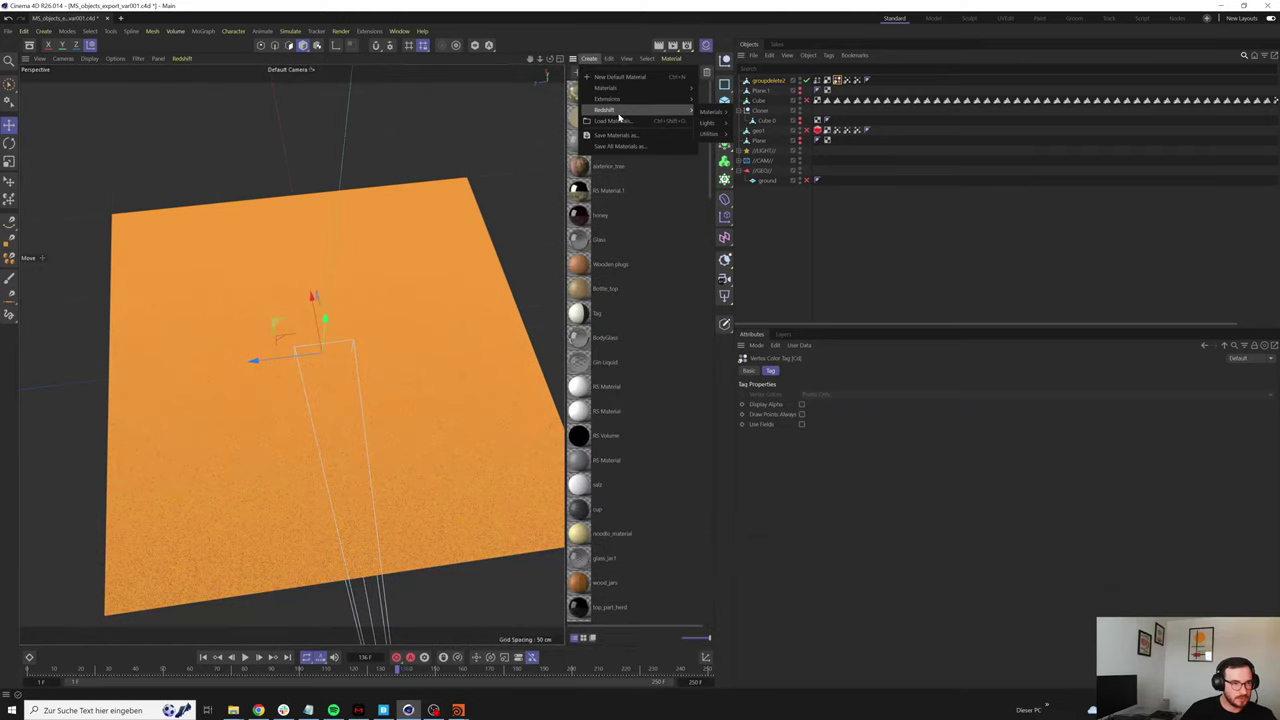
{"action": "left_click", "coordinate": [736, 118]}
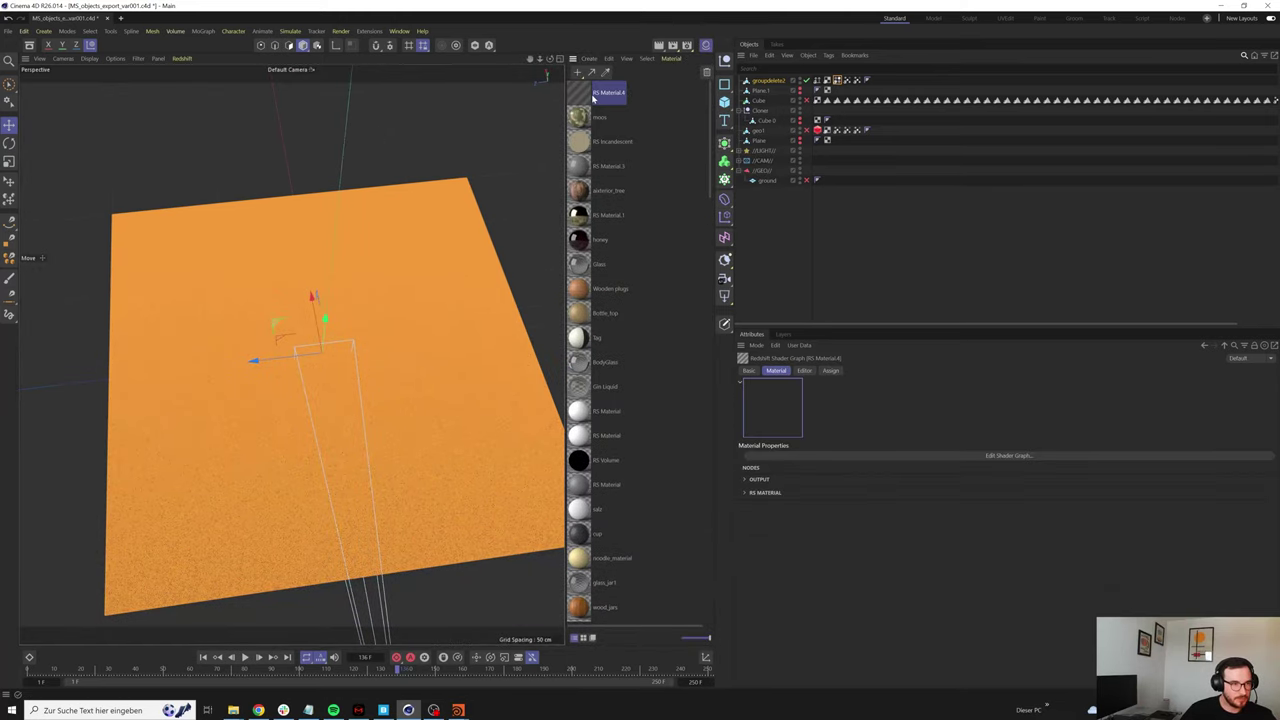
{"action": "double_click", "coordinate": [578, 98]}
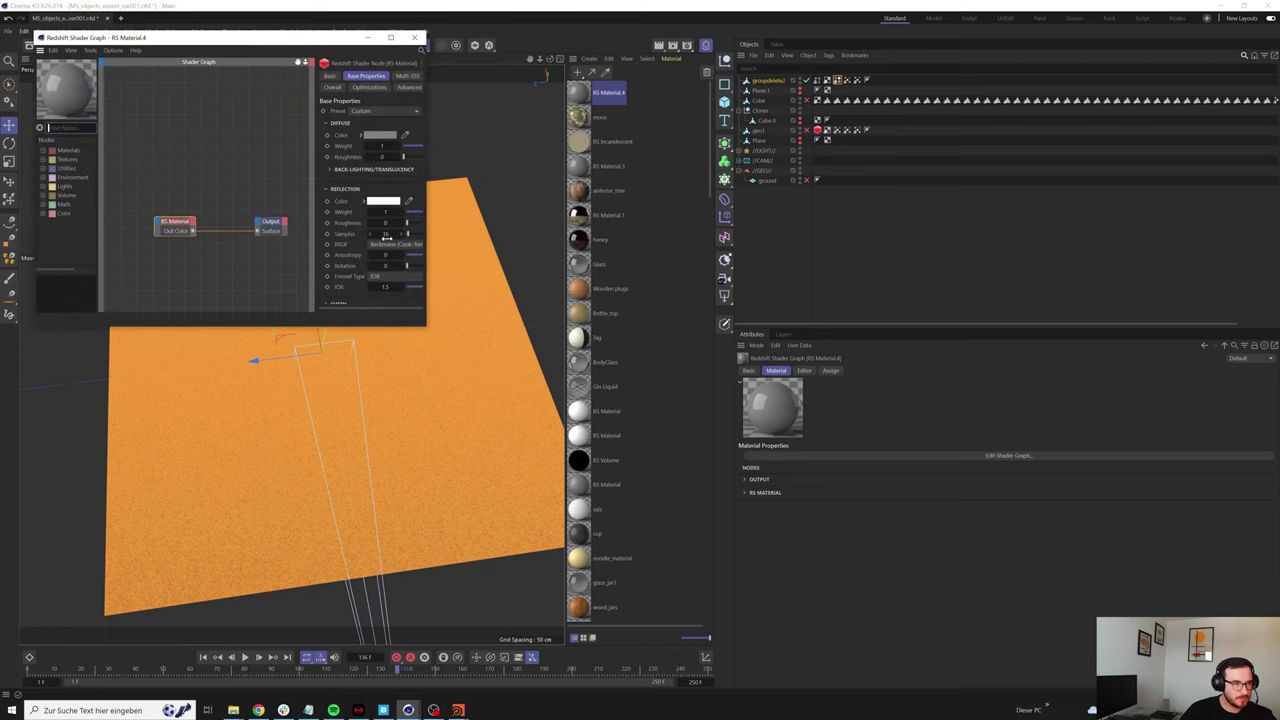
{"action": "left_click_drag", "start_coordinate": [426, 326], "coordinate": [688, 510]}
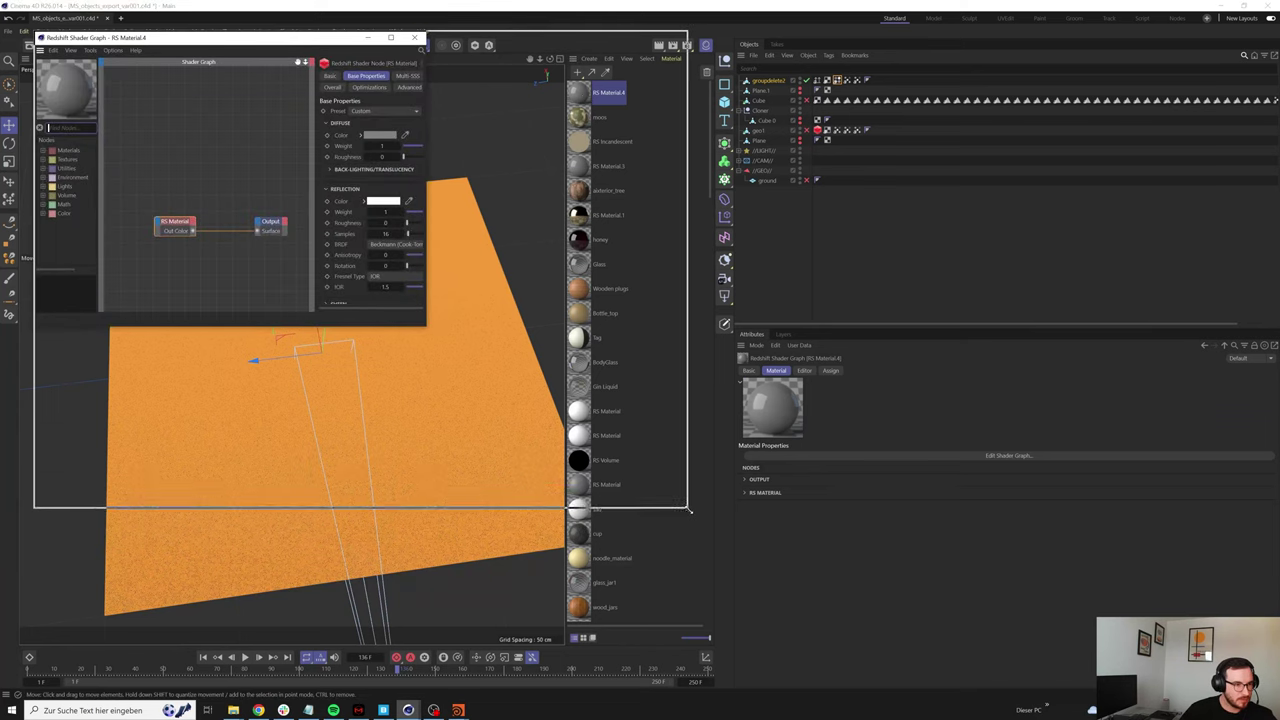
{"action": "left_click_drag", "start_coordinate": [214, 291], "coordinate": [314, 377]}
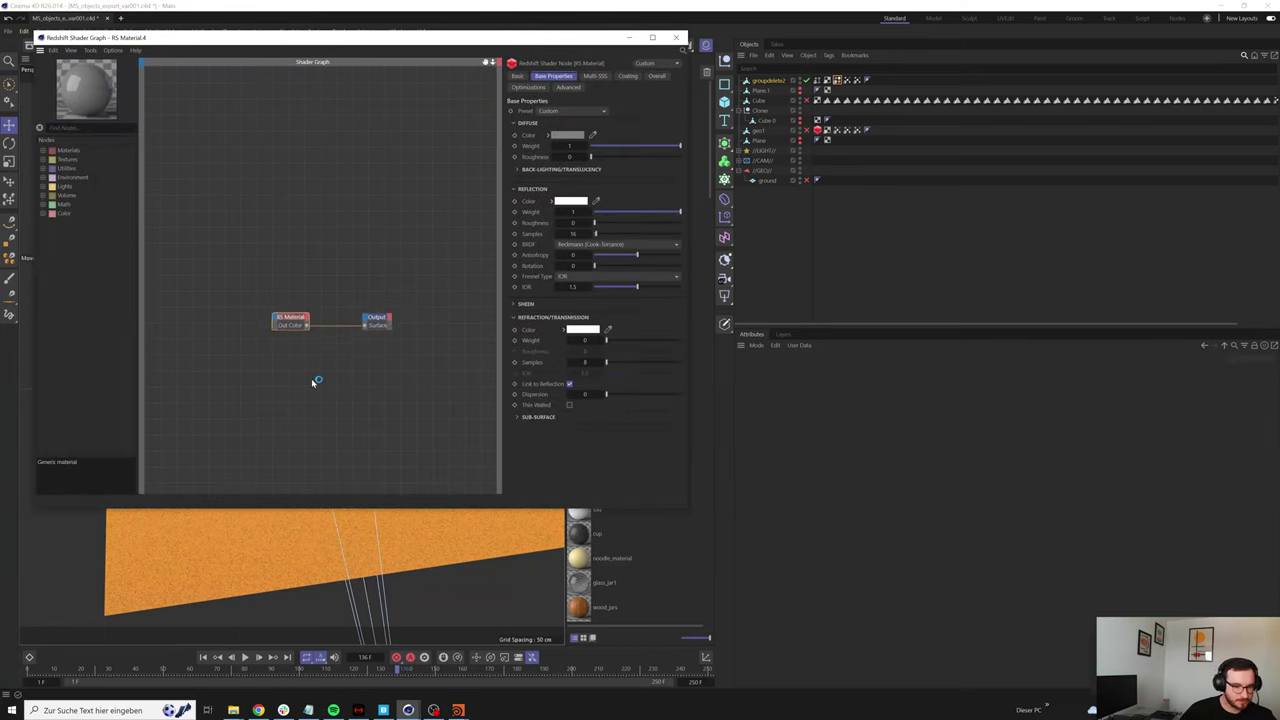
{"action": "left_click", "coordinate": [310, 379]}
{"action": "scroll", "coordinate": [306, 380], "scroll_direction": "down", "scroll_amount": 2}
{"action": "middle_click_drag", "start_coordinate": [267, 394], "coordinate": [294, 394]}
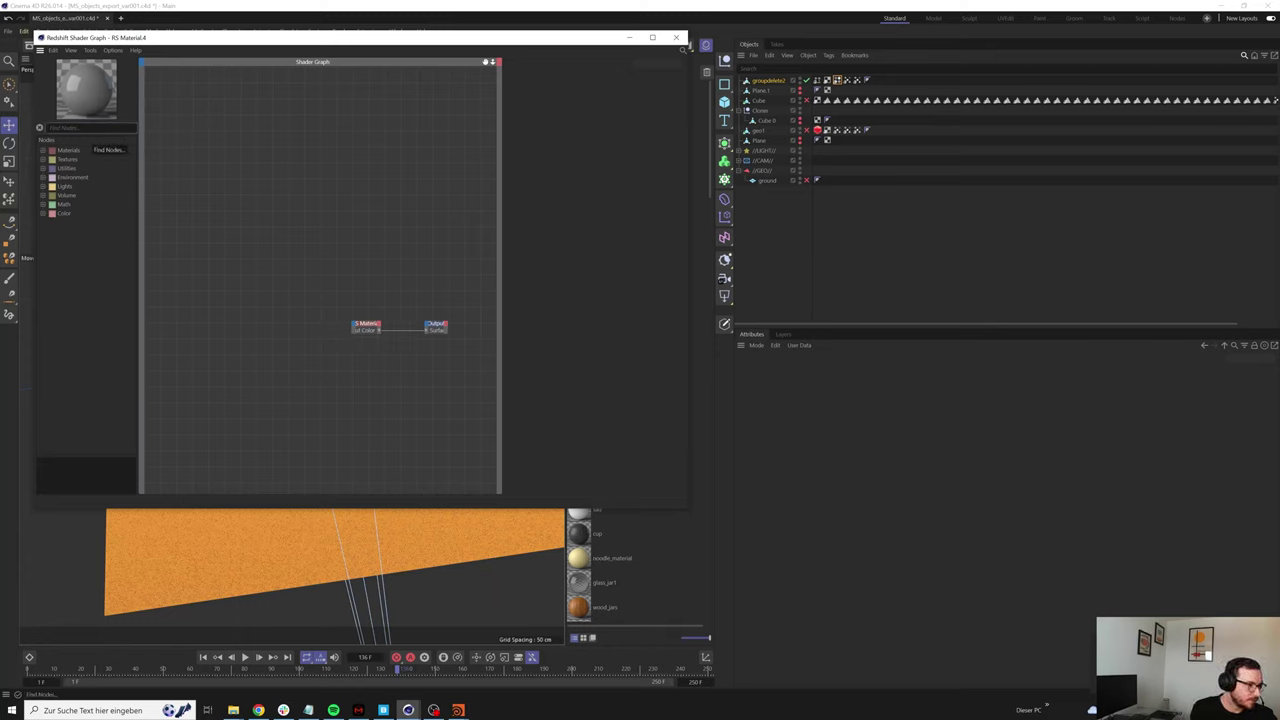
- Add a Vertex Attribute node, a Material Blend node and a second material node
{"action": "type", "text": "vertex att"}
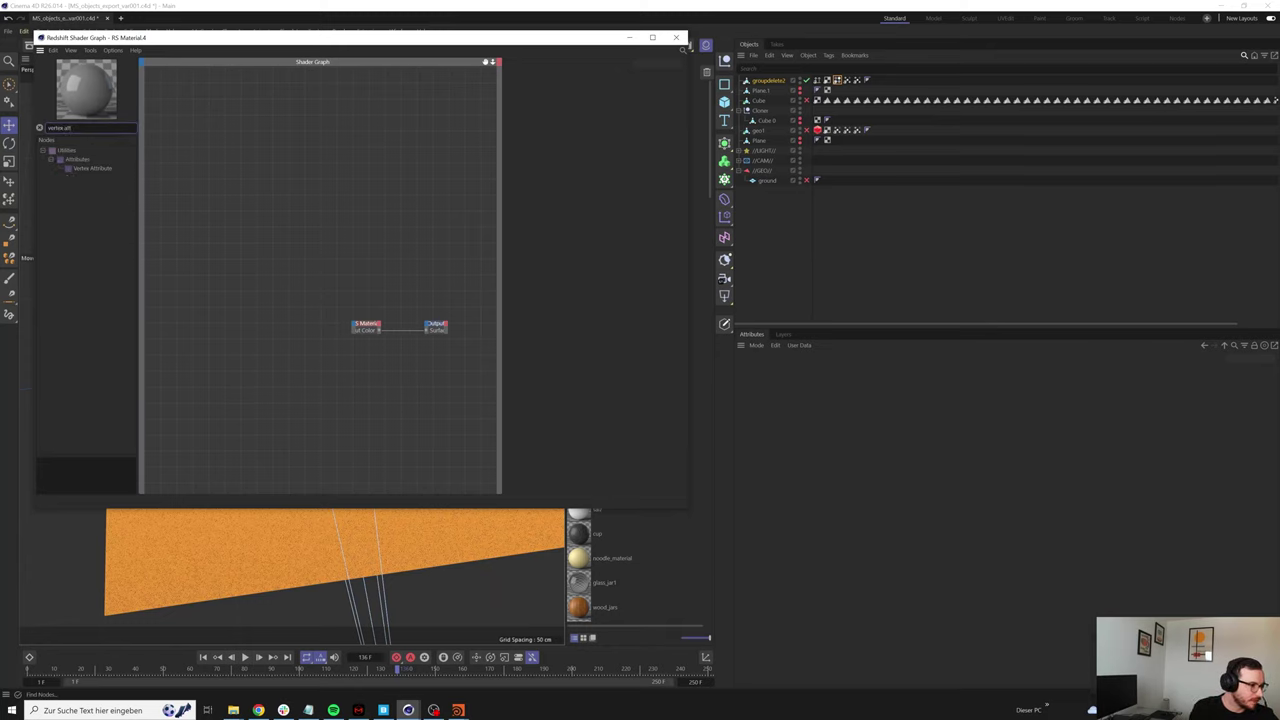
{"action": "left_click_drag", "start_coordinate": [92, 168], "coordinate": [107, 188]}
{"action": "left_click_drag", "start_coordinate": [258, 359], "coordinate": [260, 357]}
{"action": "left_click_drag", "start_coordinate": [366, 325], "coordinate": [275, 281]}
{"action": "left_click", "coordinate": [90, 127]}
{"action": "type", "text": "material ble"}
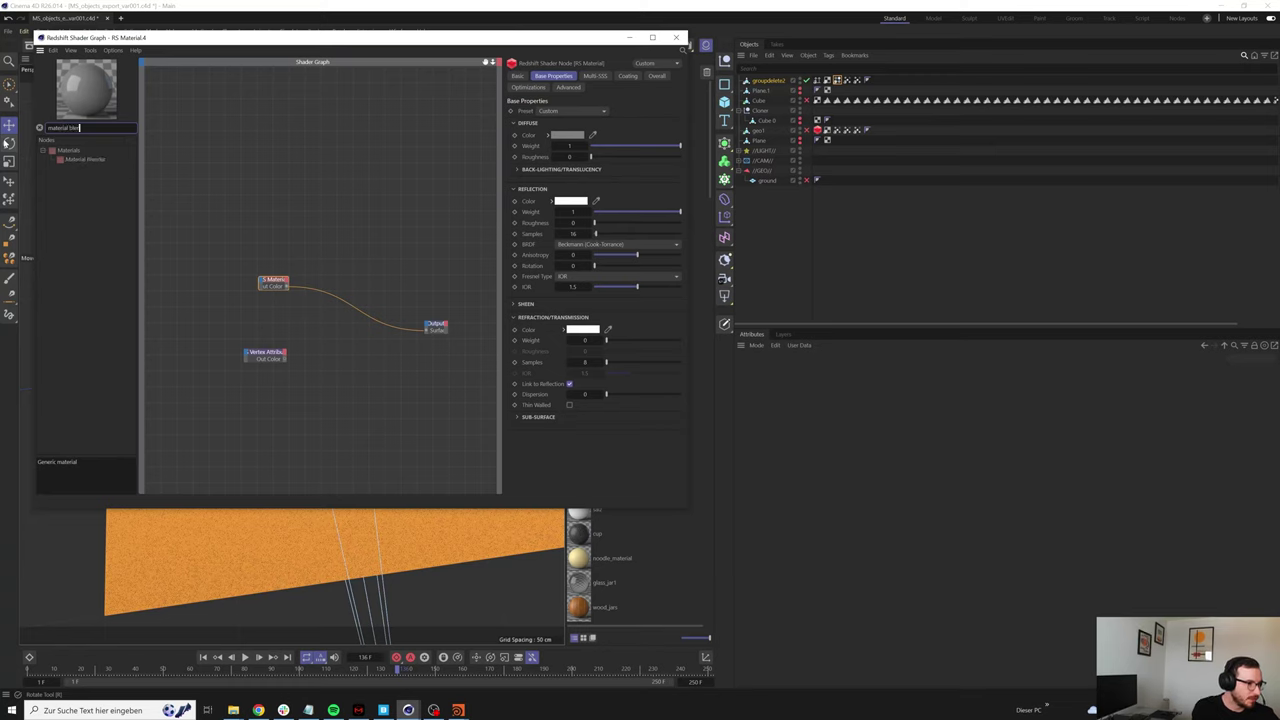
{"action": "type", "text": "nder"}
{"action": "key", "text": "Return"}
{"action": "left_click_drag", "start_coordinate": [280, 295], "coordinate": [288, 407], "text": "ctrl"}
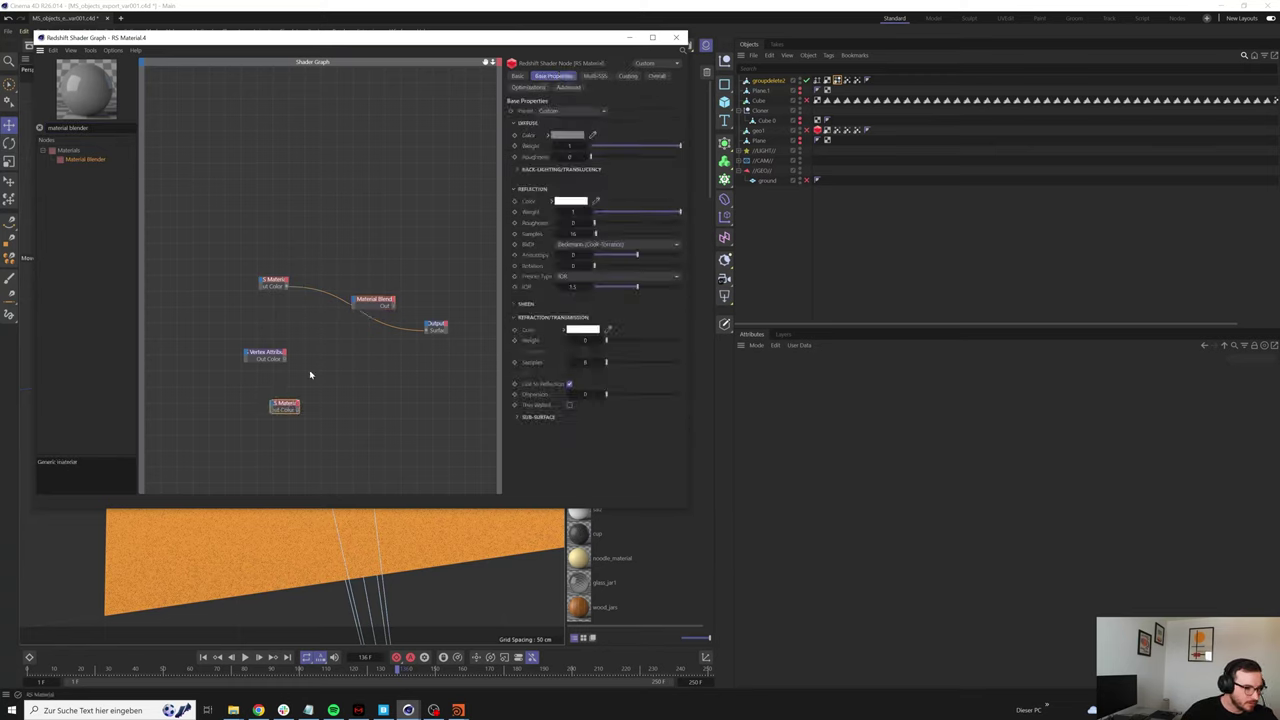
{"action": "left_click", "coordinate": [380, 318]}
{"action": "left_click", "coordinate": [287, 313]}
- Wire the first material into Base Color, the blend into Surface, and Vertex Attribute into Blend Color 1
{"action": "left_click_drag", "start_coordinate": [356, 305], "coordinate": [353, 303]}
{"action": "left_click", "coordinate": [398, 318]}
{"action": "left_click", "coordinate": [420, 326]}
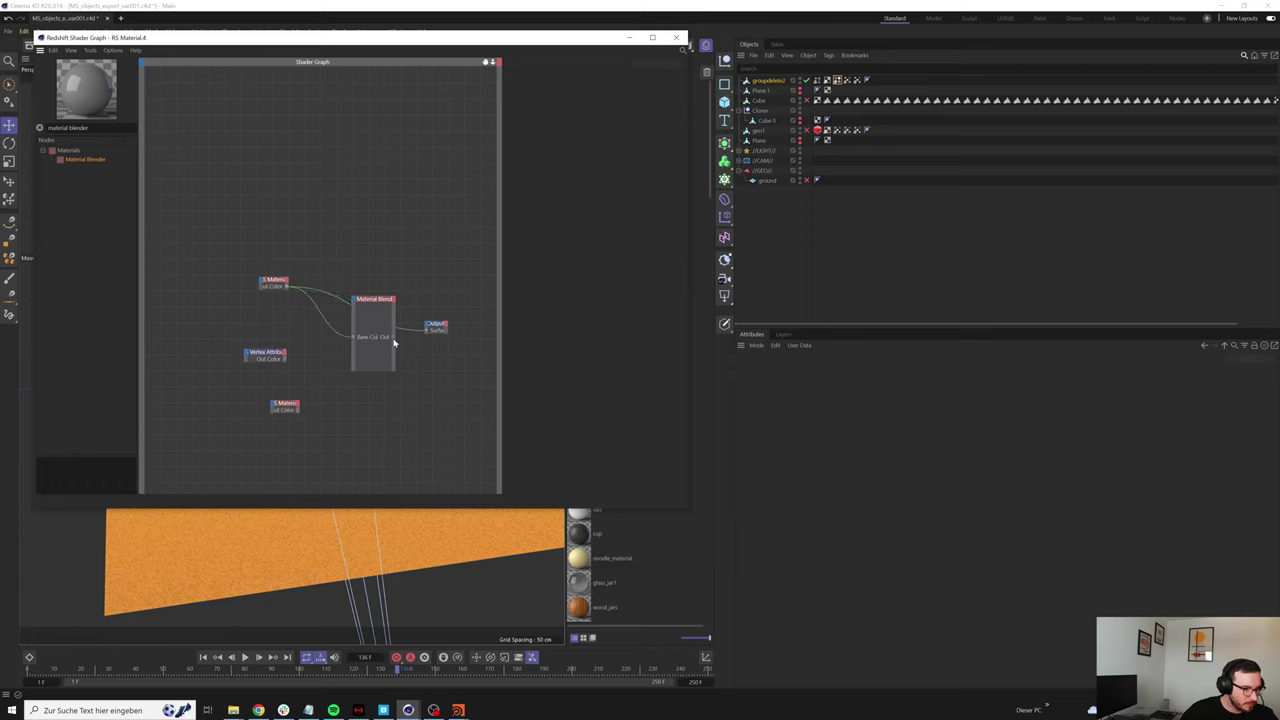
{"action": "left_click_drag", "start_coordinate": [395, 341], "coordinate": [427, 334]}
{"action": "left_click_drag", "start_coordinate": [285, 361], "coordinate": [355, 301]}
{"action": "left_click", "coordinate": [426, 343]}
{"action": "left_click", "coordinate": [266, 354]}
- Set the Vertex Attribute default colour to near white and its attribute name to Cd
{"action": "left_click", "coordinate": [590, 113]}
{"action": "mouse_move", "coordinate": [505, 172]}
{"action": "left_mouse_down"}
{"action": "mouse_move", "coordinate": [485, 181]}
{"action": "mouse_move", "coordinate": [476, 163]}
{"action": "left_mouse_up"}
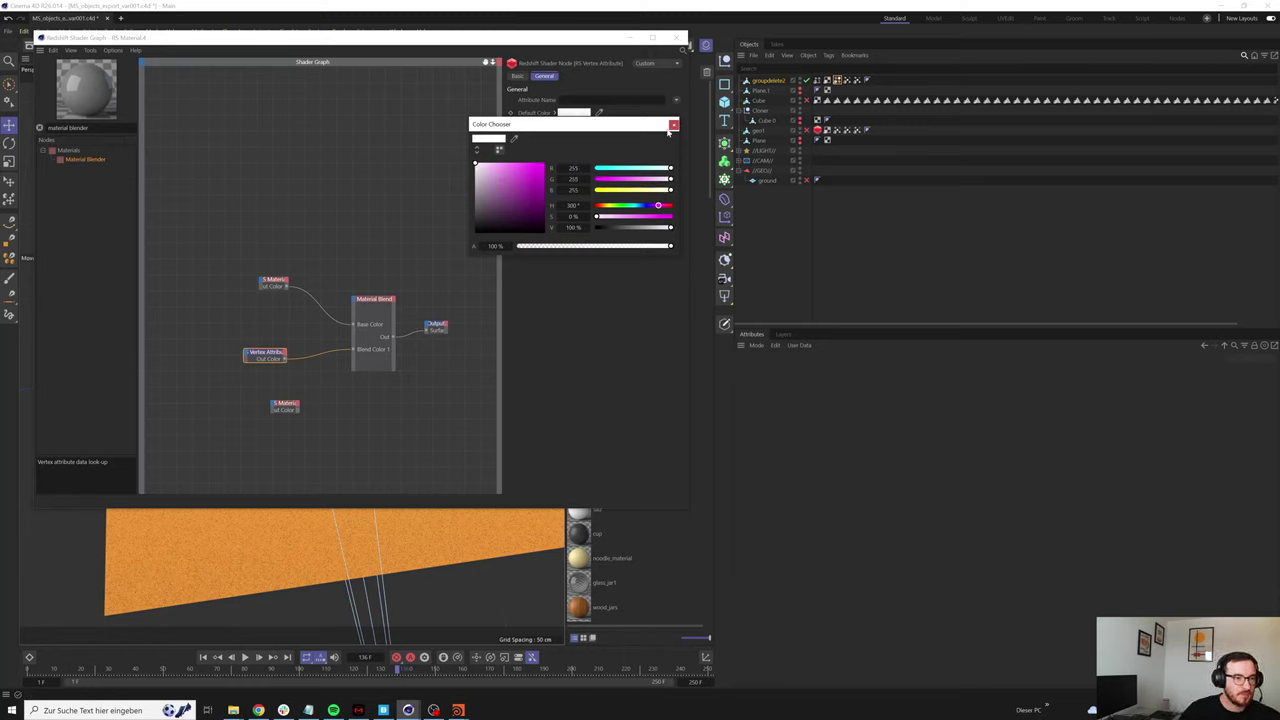
{"action": "left_click", "coordinate": [674, 125]}
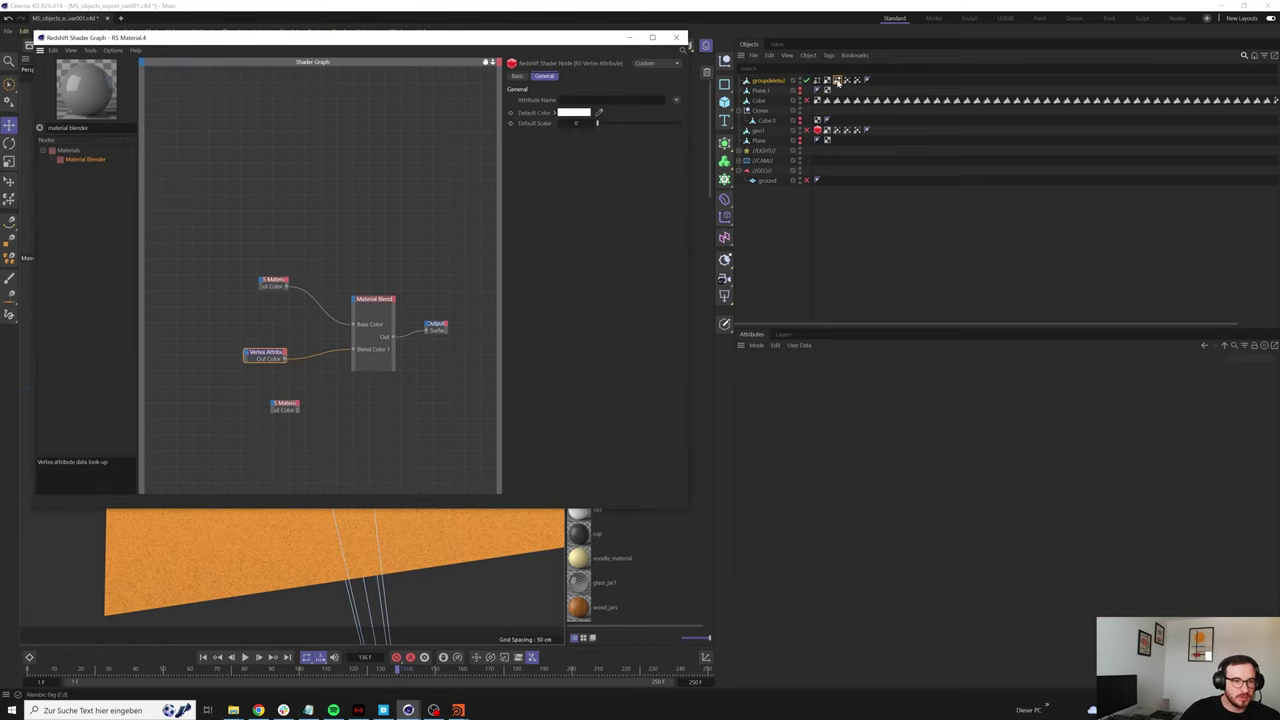
{"action": "left_click", "coordinate": [623, 101]}
{"action": "type", "text": "Cd"}
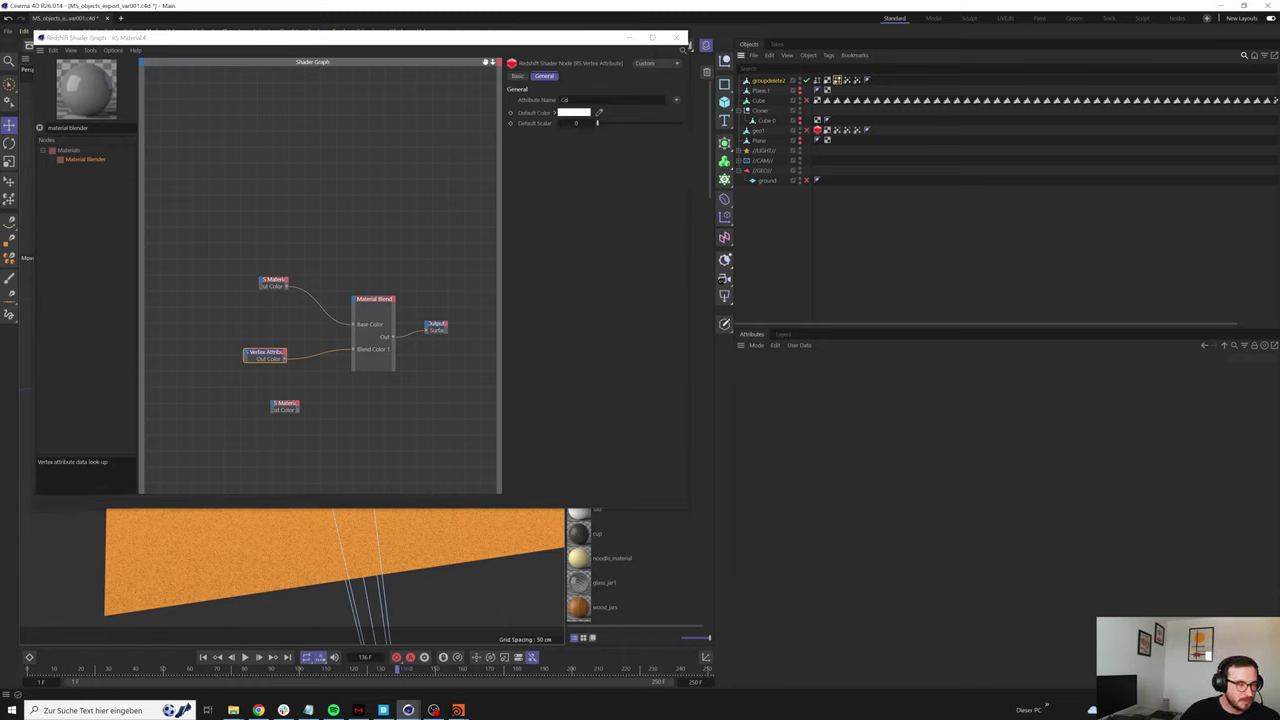
- Make the lower material's diffuse colour pure red and connect it to Layer Color 1
{"action": "left_click", "coordinate": [286, 407]}
{"action": "left_click", "coordinate": [580, 136]}
{"action": "mouse_move", "coordinate": [607, 240]}
{"action": "left_mouse_down"}
{"action": "mouse_move", "coordinate": [664, 238]}
{"action": "mouse_move", "coordinate": [664, 249]}
{"action": "left_mouse_up"}
{"action": "left_click", "coordinate": [668, 147]}
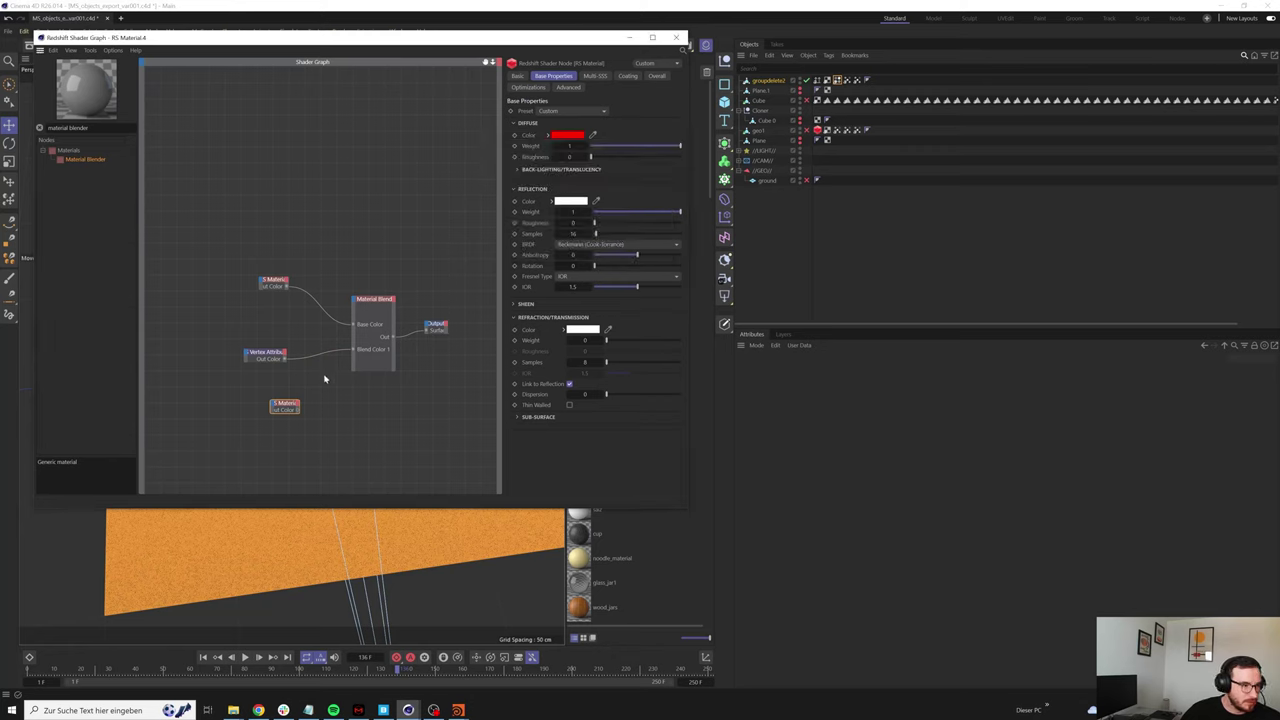
{"action": "left_click_drag", "start_coordinate": [297, 413], "coordinate": [356, 300]}
{"action": "left_click", "coordinate": [420, 336]}
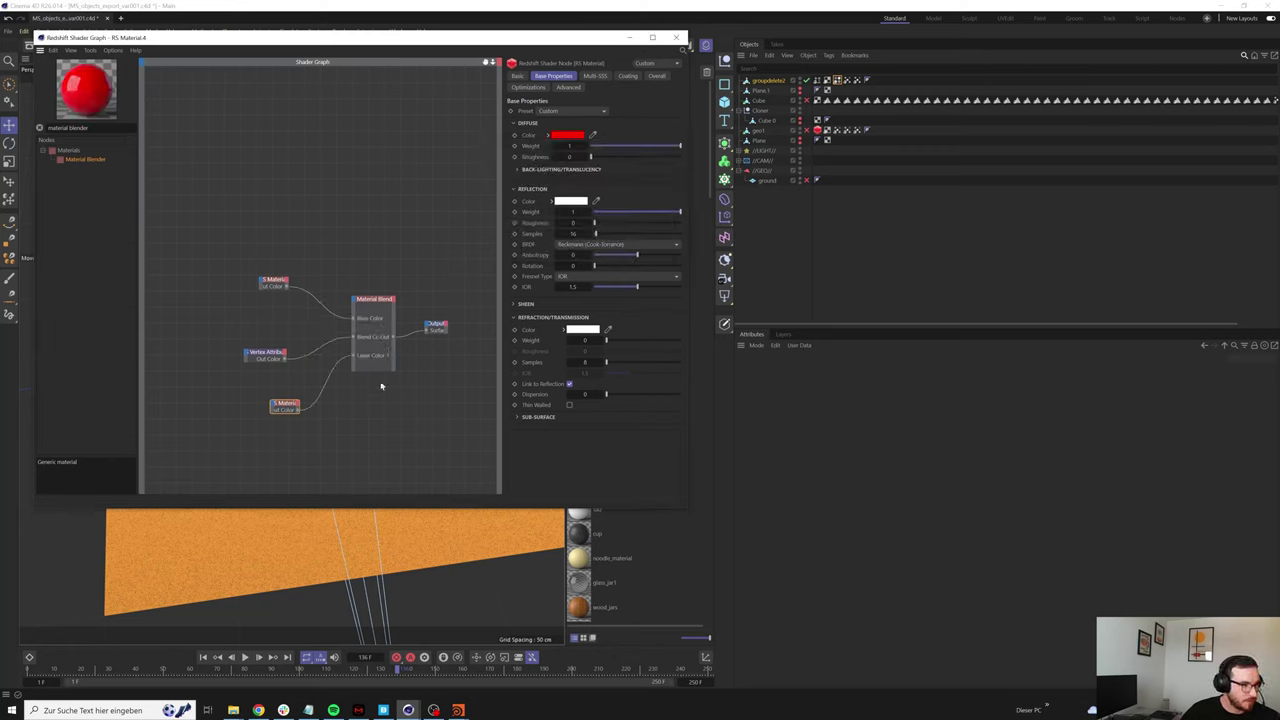
{"action": "left_click_drag", "start_coordinate": [472, 65], "coordinate": [410, 123]}
- Open the Redshift render view and arrange it beside the shader graph
{"action": "left_click", "coordinate": [399, 31]}
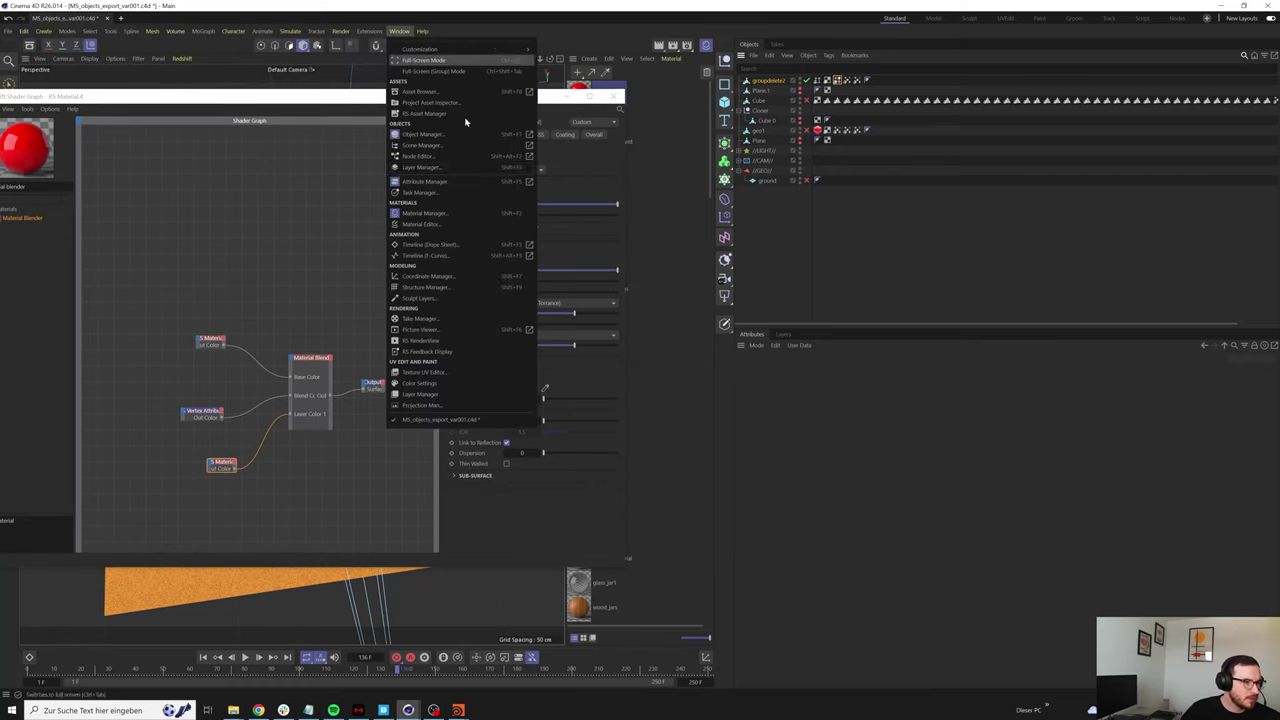
{"action": "left_click", "coordinate": [460, 346]}
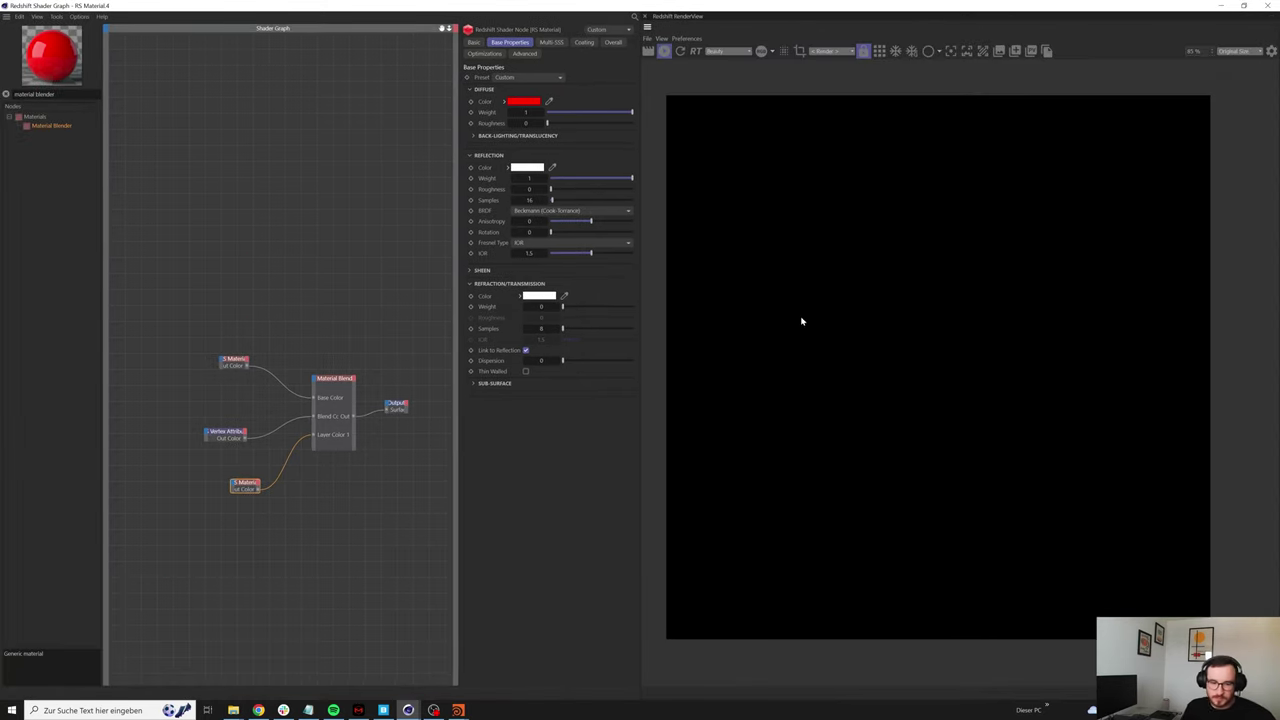
{"action": "scroll", "coordinate": [828, 331], "scroll_direction": "down", "scroll_amount": 1}
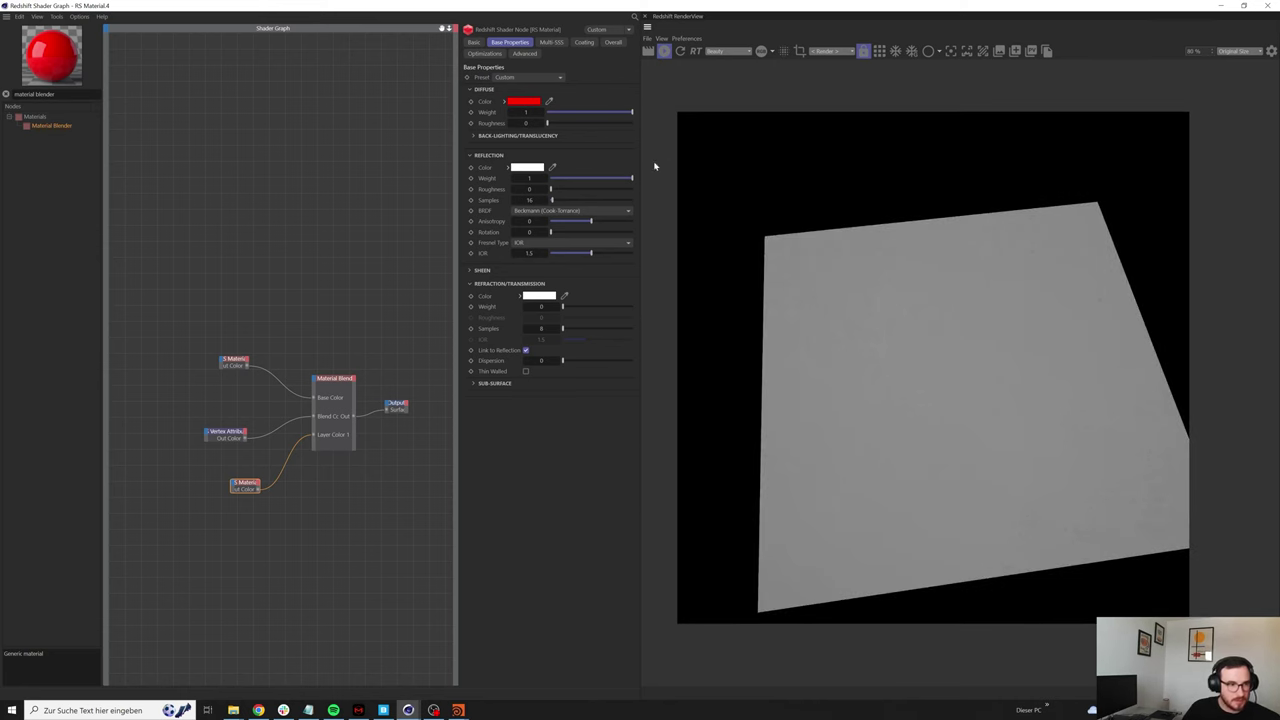
{"action": "left_click_drag", "start_coordinate": [670, 25], "coordinate": [931, 176]}
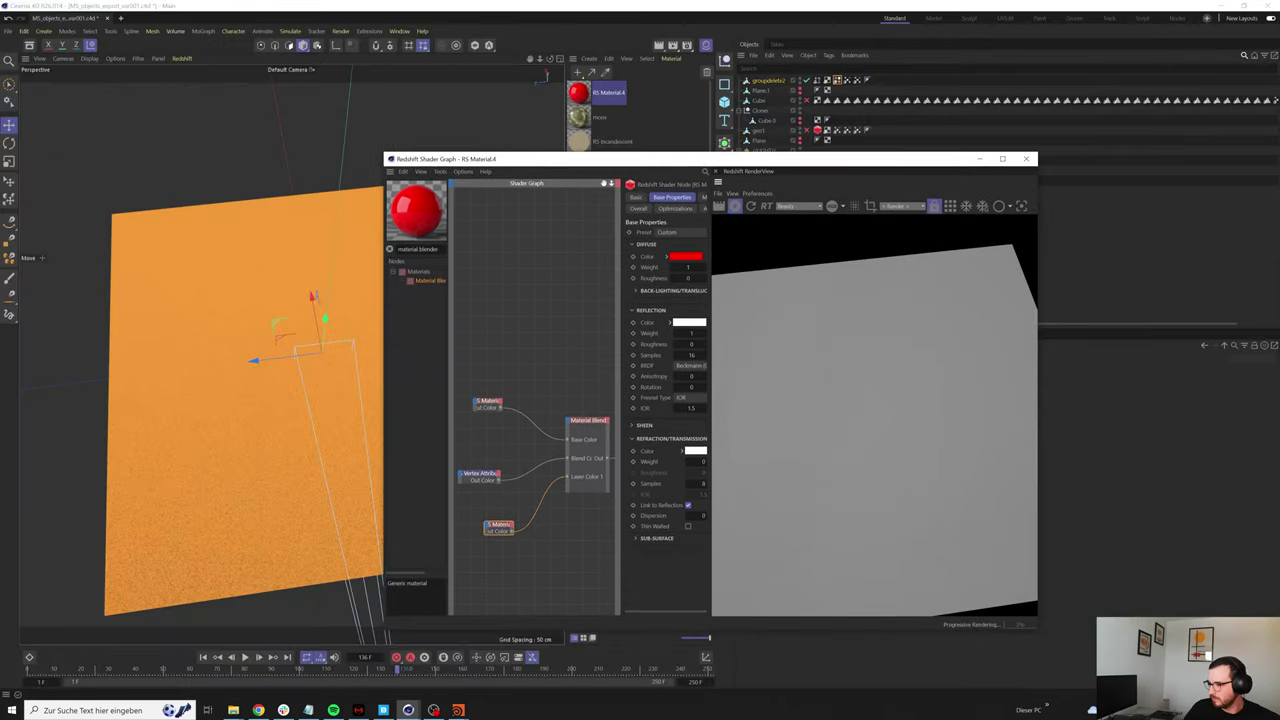
{"action": "left_click_drag", "start_coordinate": [720, 158], "coordinate": [534, 168]}
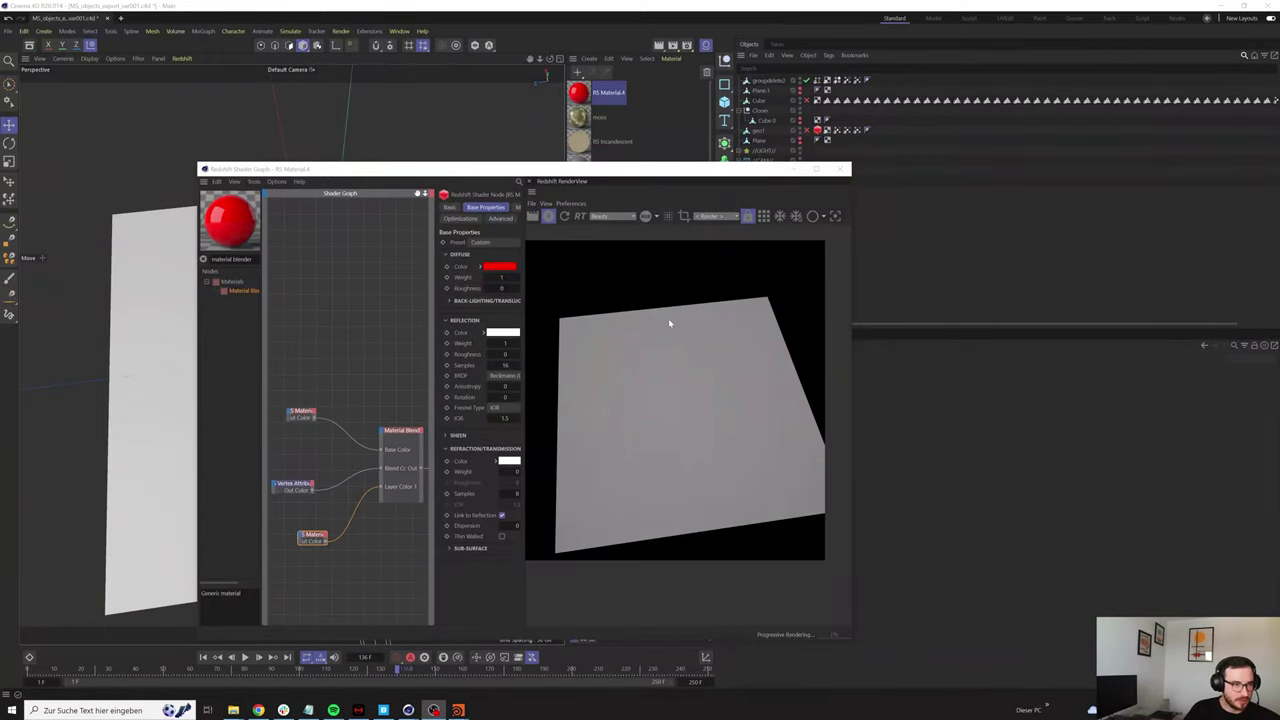
{"action": "left_click", "coordinate": [920, 171]}
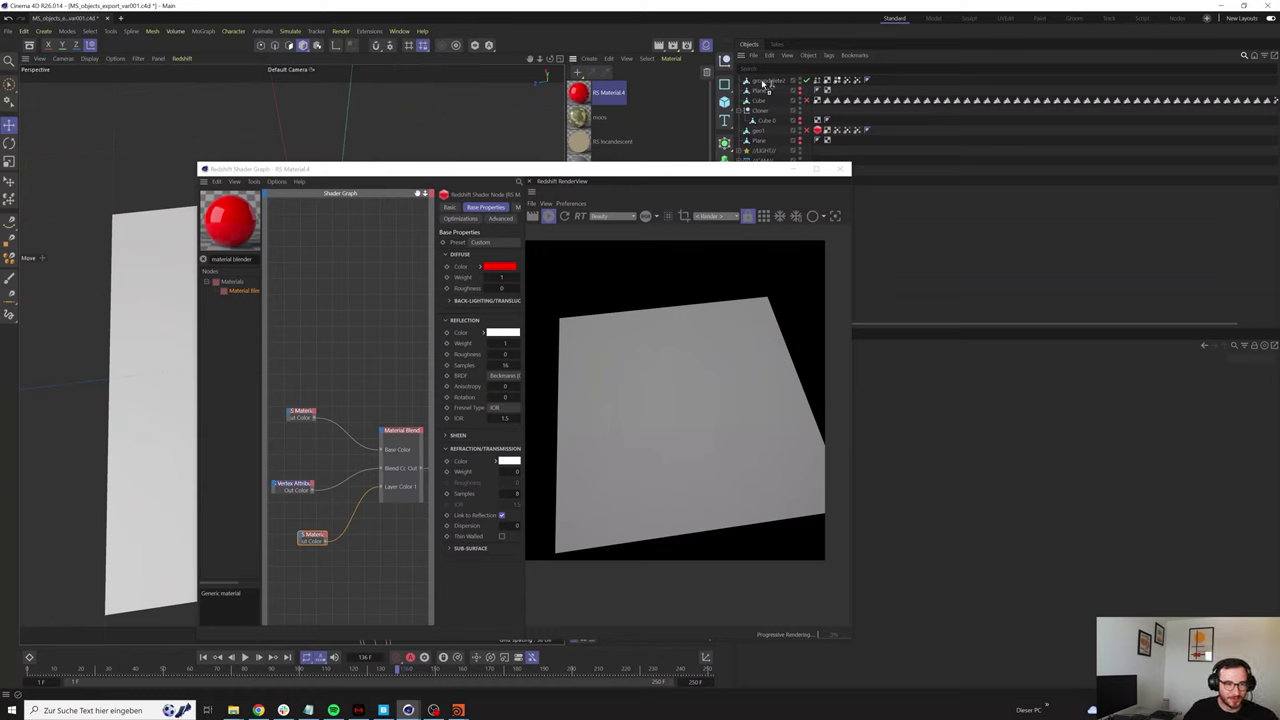
- Assign RS Material.4 to the top object and make the base material's diffuse colour pink
{"action": "left_click_drag", "start_coordinate": [581, 94], "coordinate": [766, 81]}
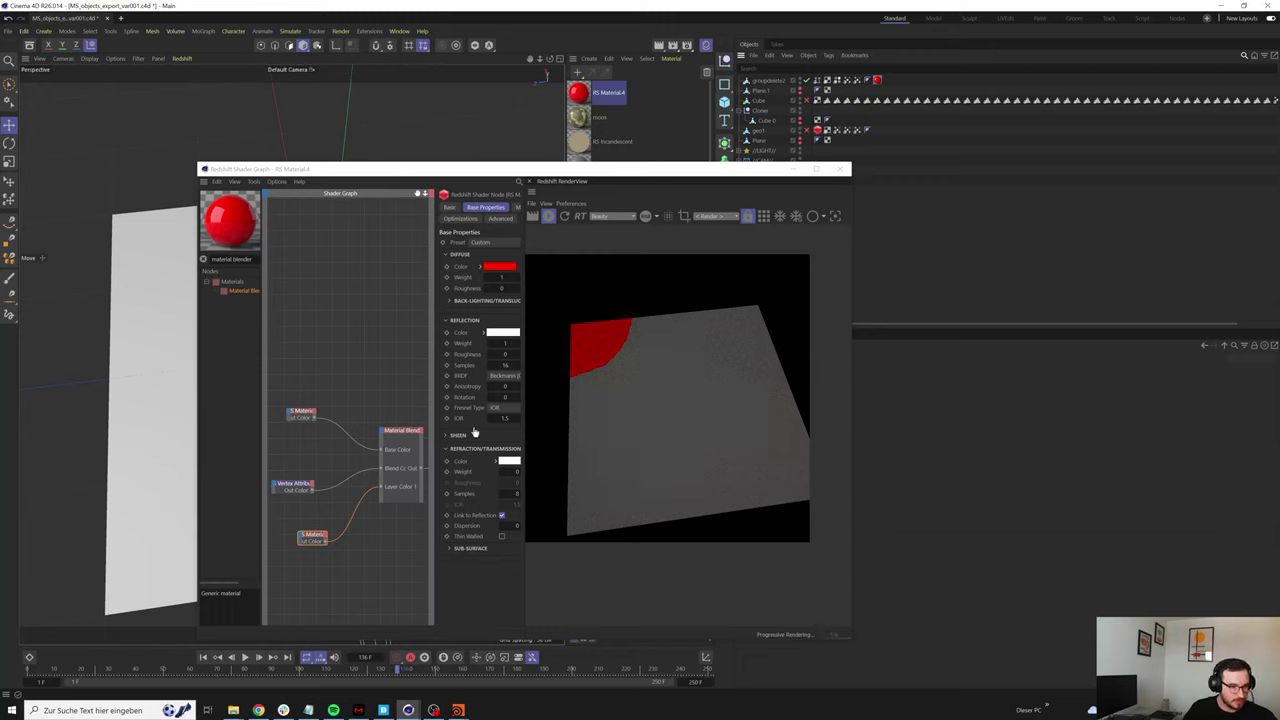
{"action": "left_click", "coordinate": [293, 420]}
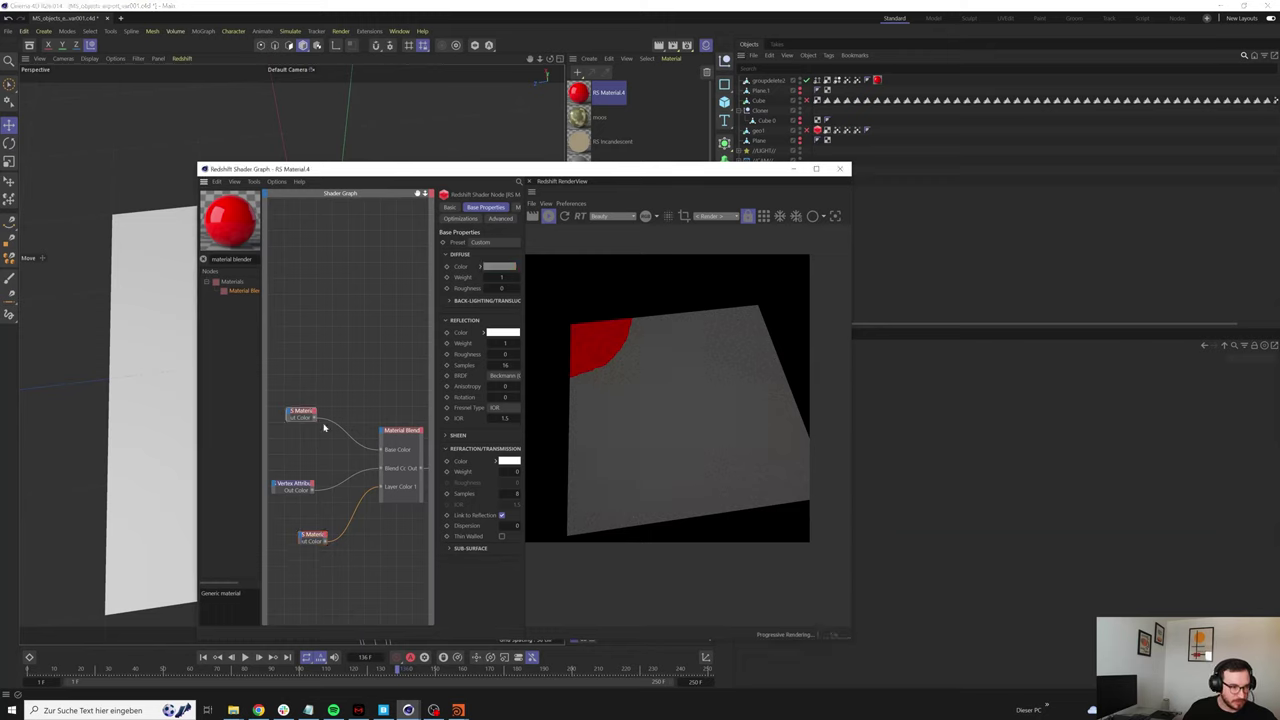
{"action": "left_click", "coordinate": [497, 266]}
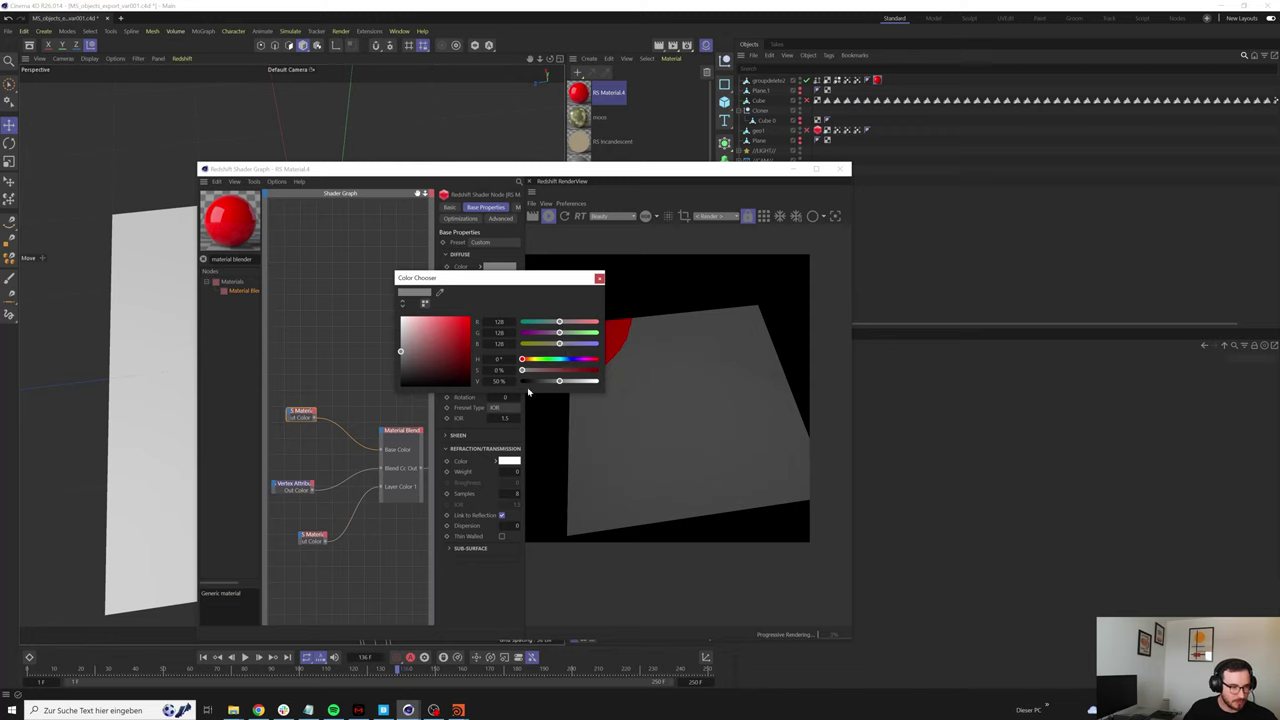
{"action": "left_click_drag", "start_coordinate": [544, 371], "coordinate": [563, 370]}
{"action": "left_click", "coordinate": [557, 359]}
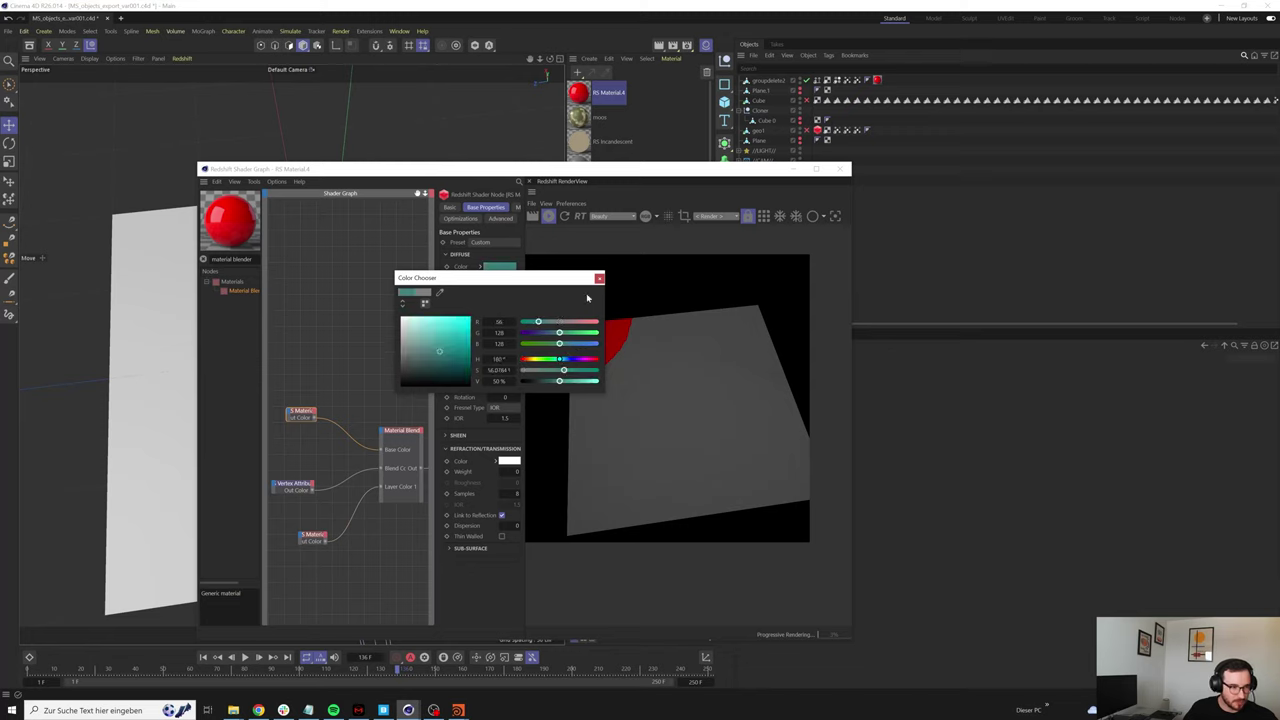
{"action": "left_click", "coordinate": [597, 321]}
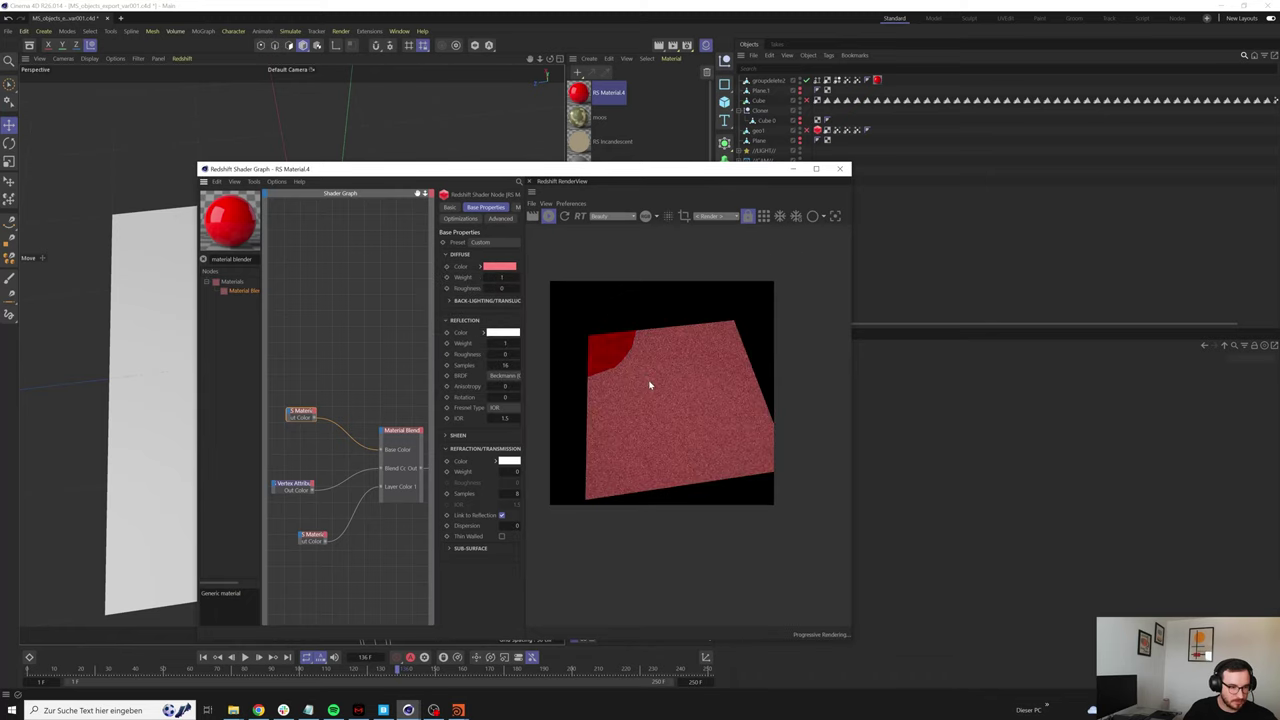
- Change the Vertex Attribute node's attribute name to temperature
{"action": "scroll", "coordinate": [649, 396], "scroll_direction": "up", "scroll_amount": 1}
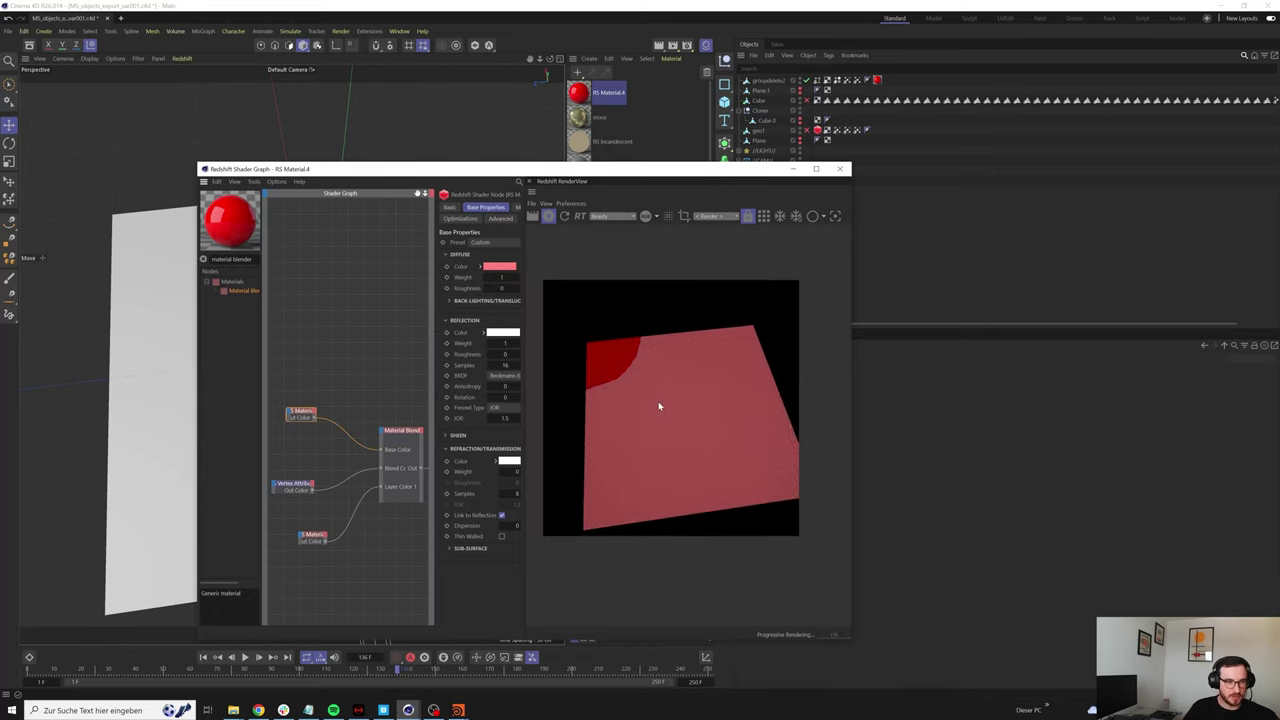
{"action": "left_click_drag", "start_coordinate": [274, 459], "coordinate": [310, 506]}
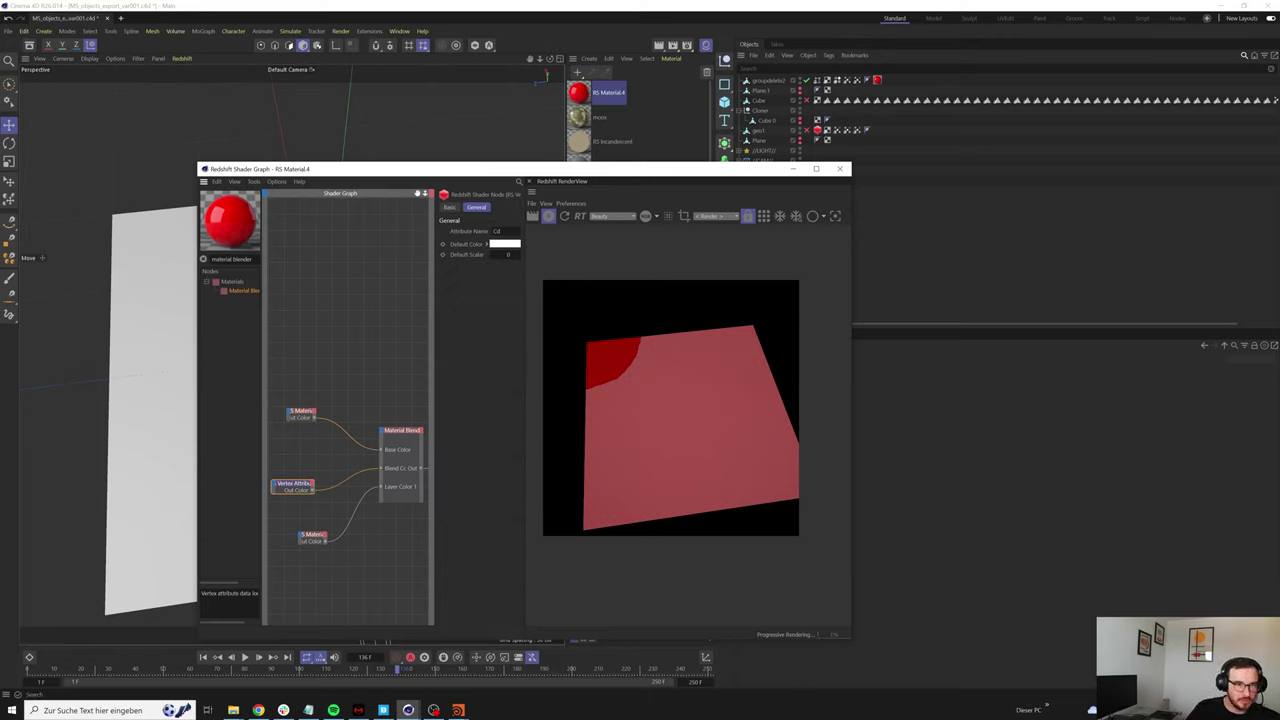
{"action": "double_click", "coordinate": [497, 231]}
{"action": "type", "text": "bum"}
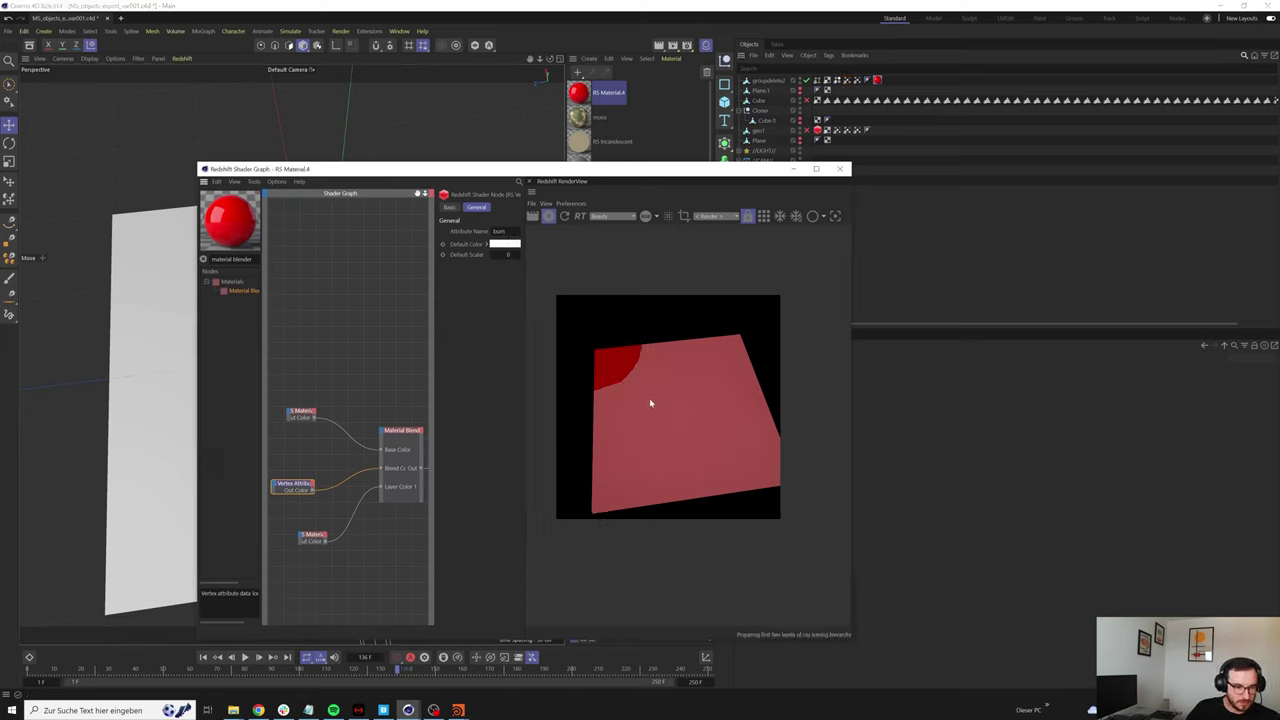
{"action": "left_click_drag", "start_coordinate": [857, 80], "coordinate": [510, 233]}
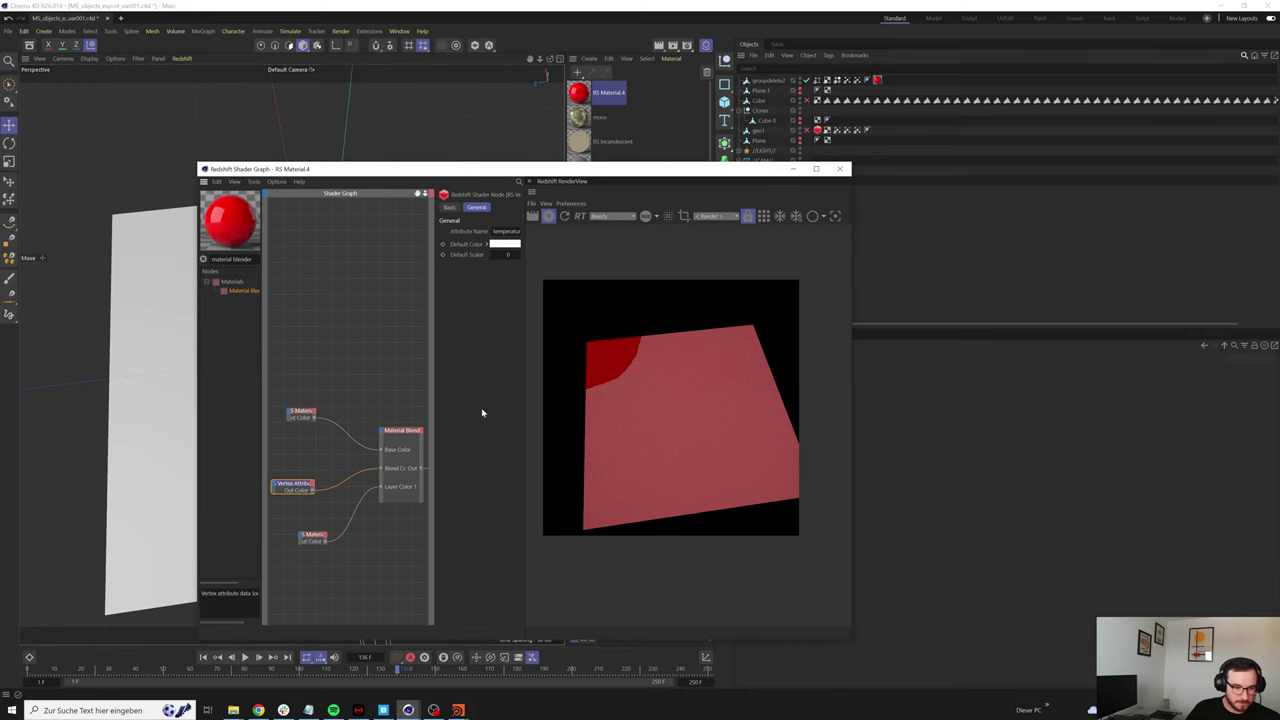
{"action": "left_click", "coordinate": [408, 710]}
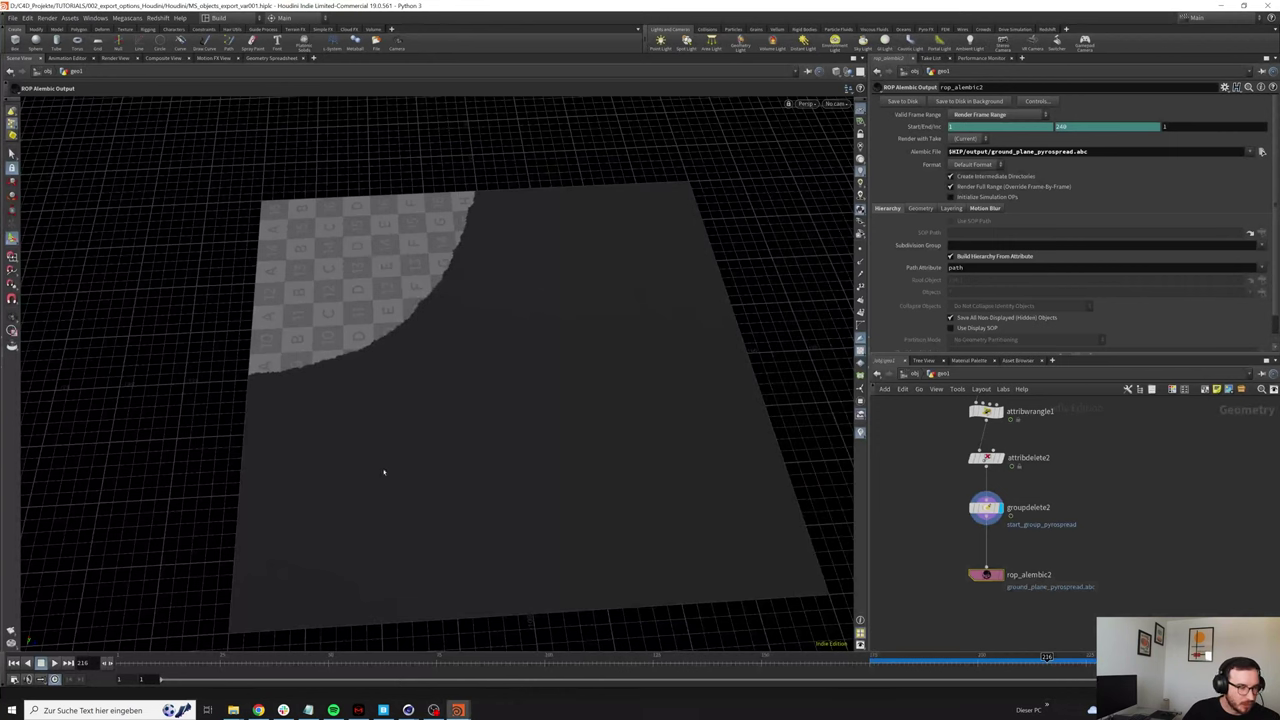
{"action": "left_click", "coordinate": [985, 508]}
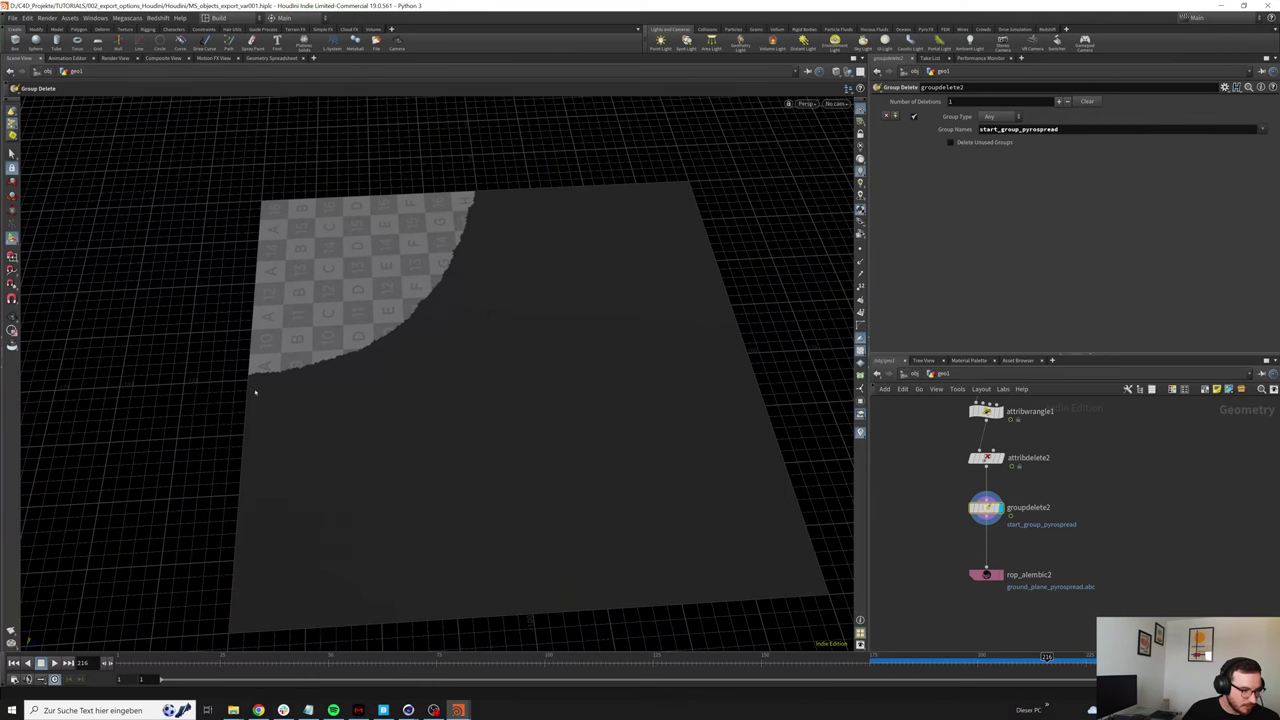
{"action": "left_click", "coordinate": [985, 457]}
{"action": "middle_click_drag", "start_coordinate": [951, 492], "coordinate": [944, 529]}
{"action": "left_click", "coordinate": [978, 448]}
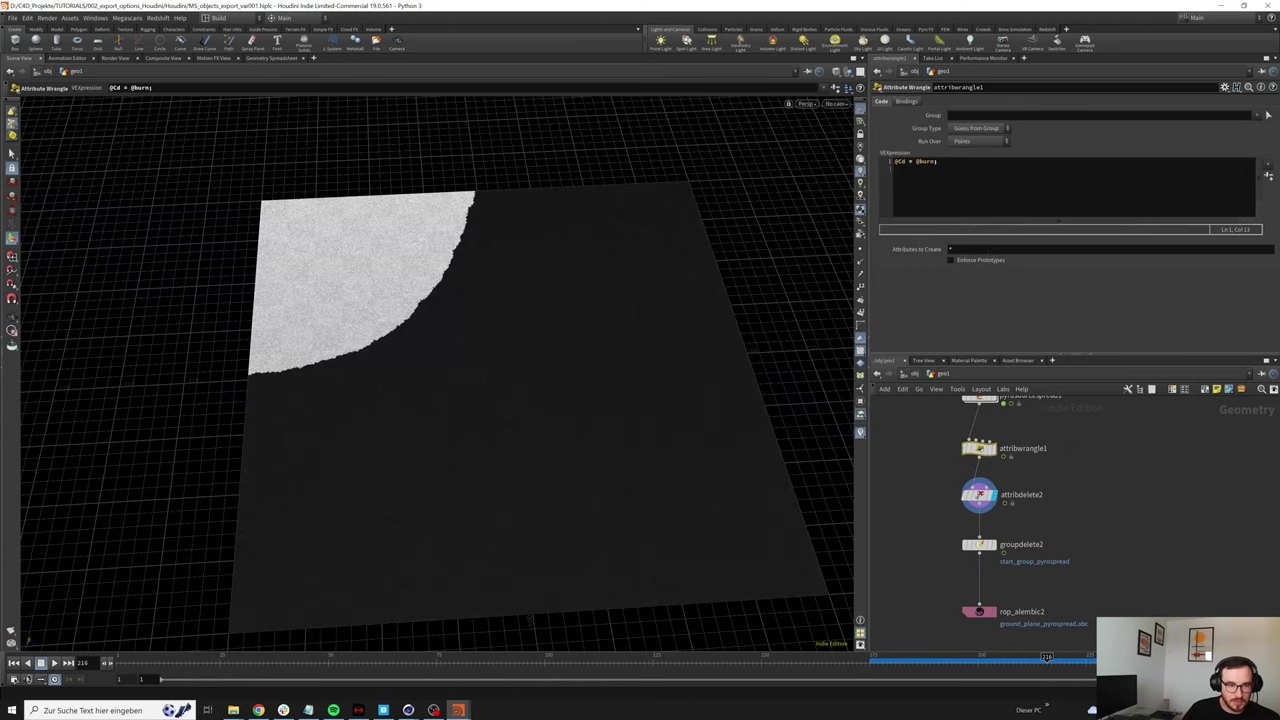
{"action": "left_click", "coordinate": [953, 189]}
{"action": "key", "text": "BackSpace"}
{"action": "key", "text": "BackSpace"}
{"action": "key", "text": "BackSpace"}
{"action": "type", "text": "temperature;"}
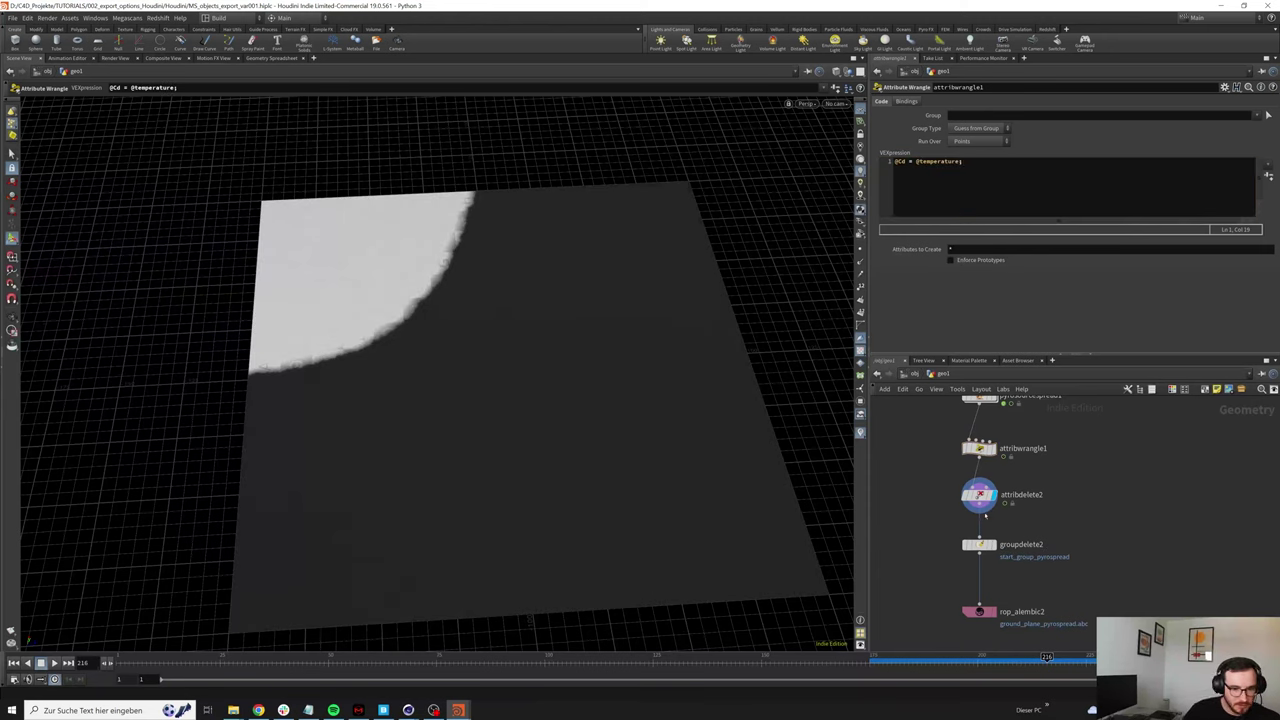
{"action": "left_click", "coordinate": [980, 494]}
{"action": "key", "text": "Tab"}
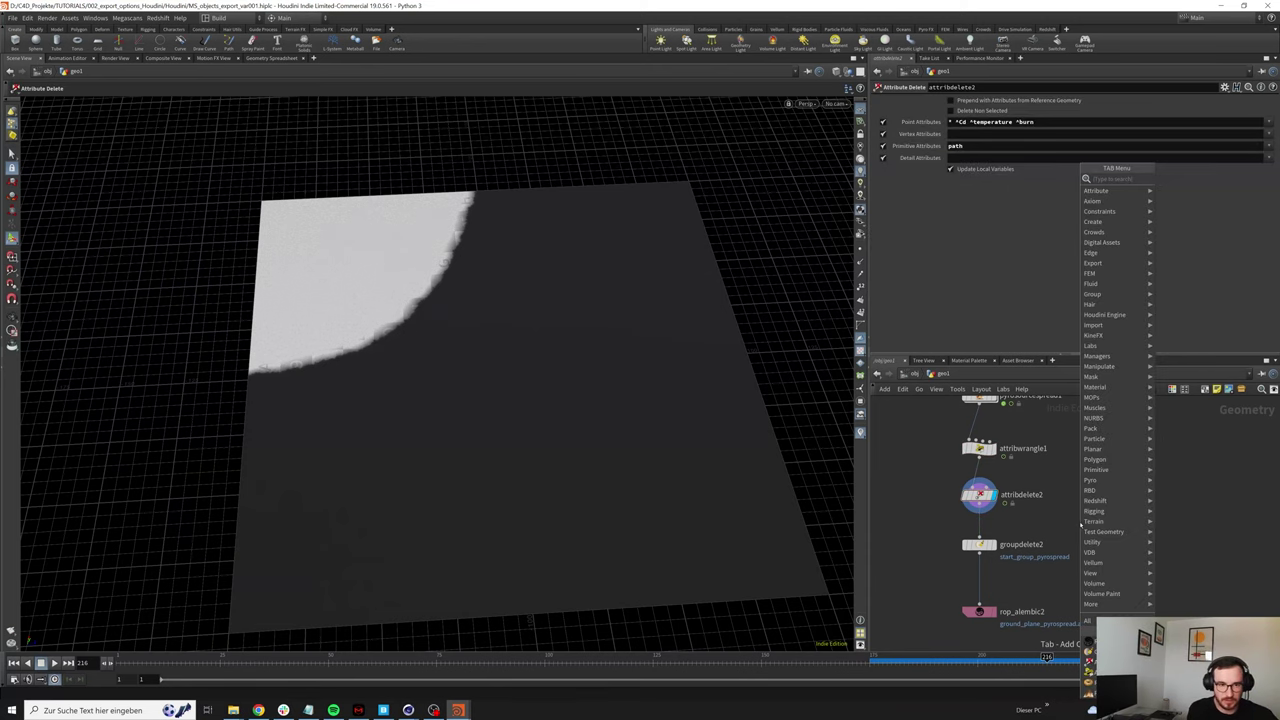
- Insert an Attribute Blur on Cd between attribdelete2 and groupdelete2
{"action": "type", "text": "attribute bl"}
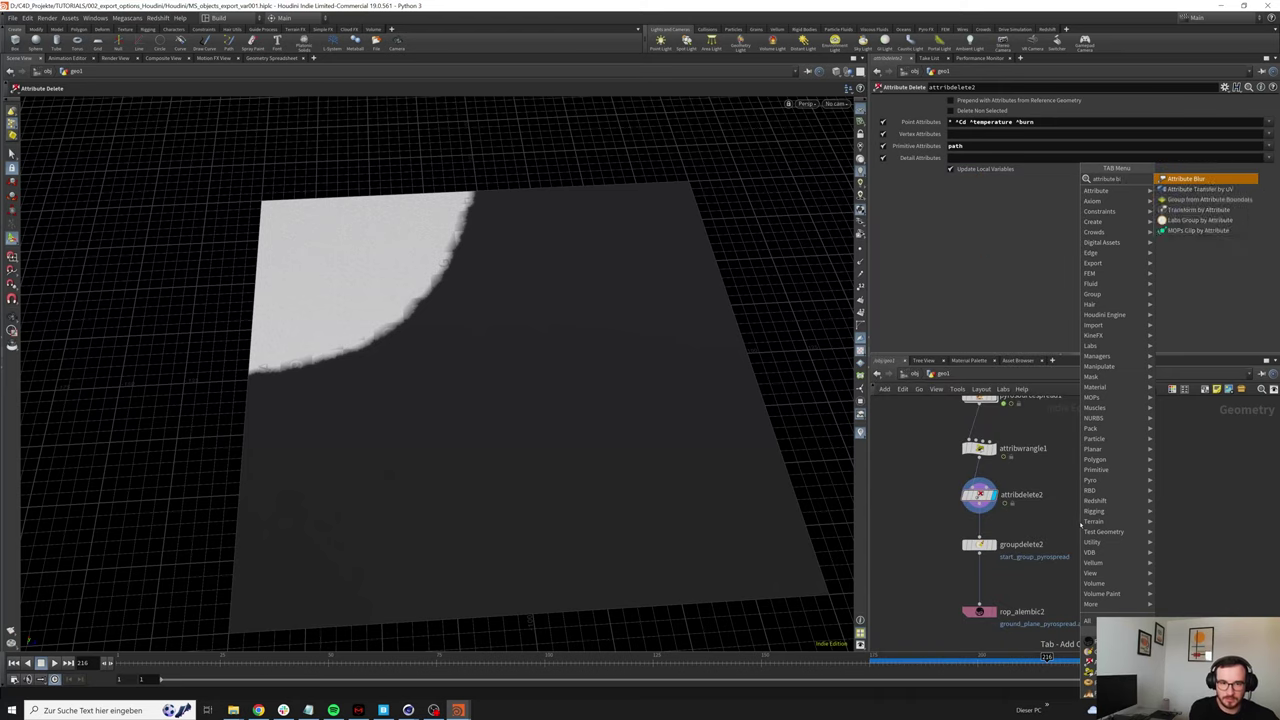
{"action": "key", "text": "Return"}
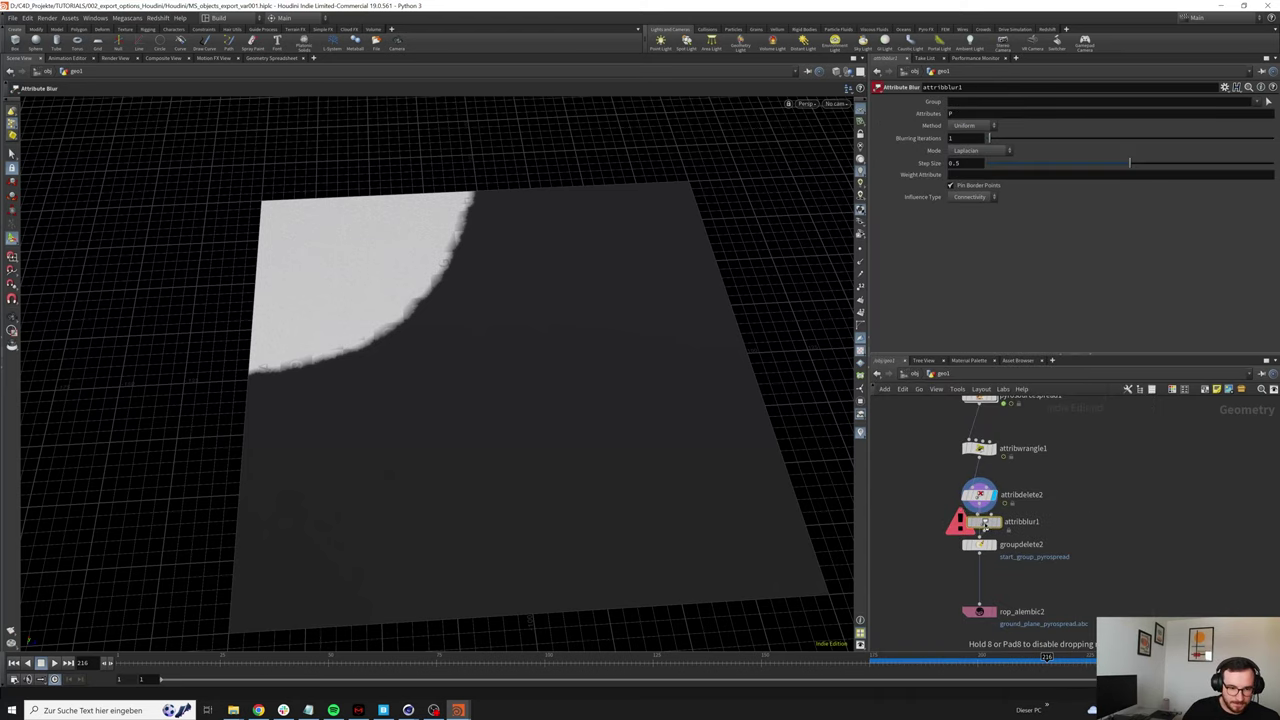
{"action": "left_click", "coordinate": [983, 528]}
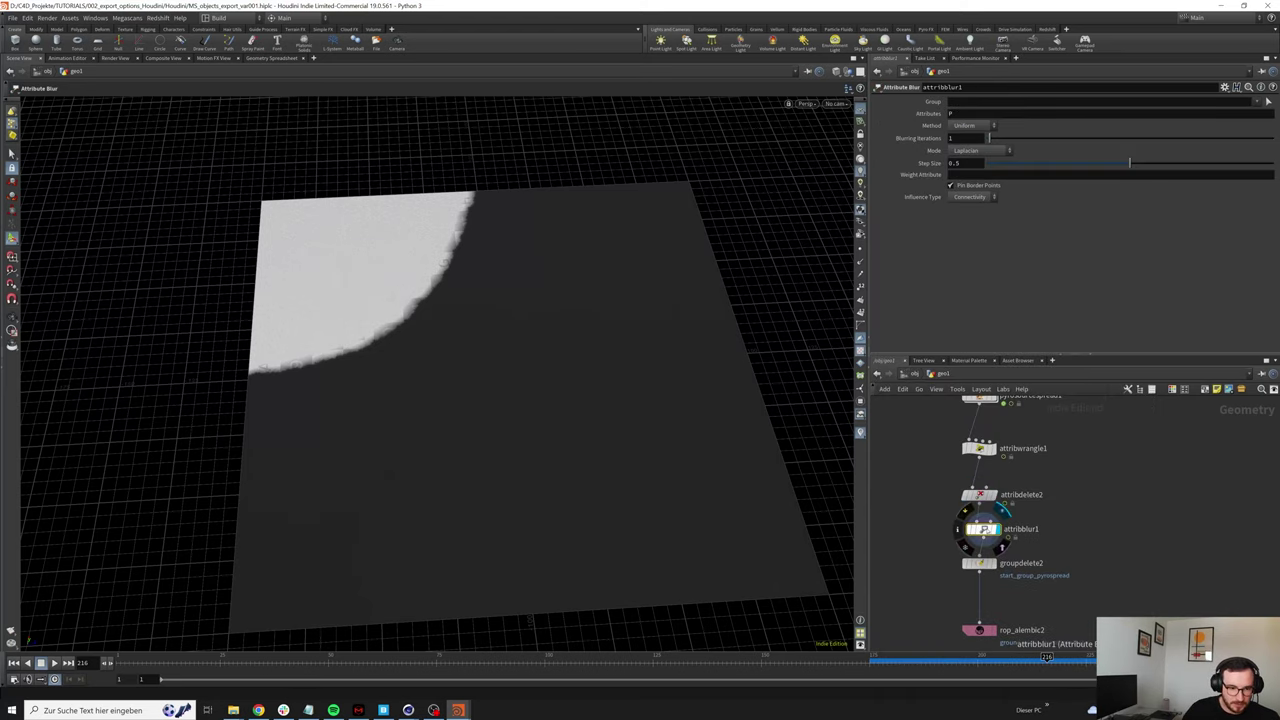
{"action": "double_click", "coordinate": [977, 115]}
{"action": "type", "text": "Cd"}
{"action": "key", "text": "Return"}
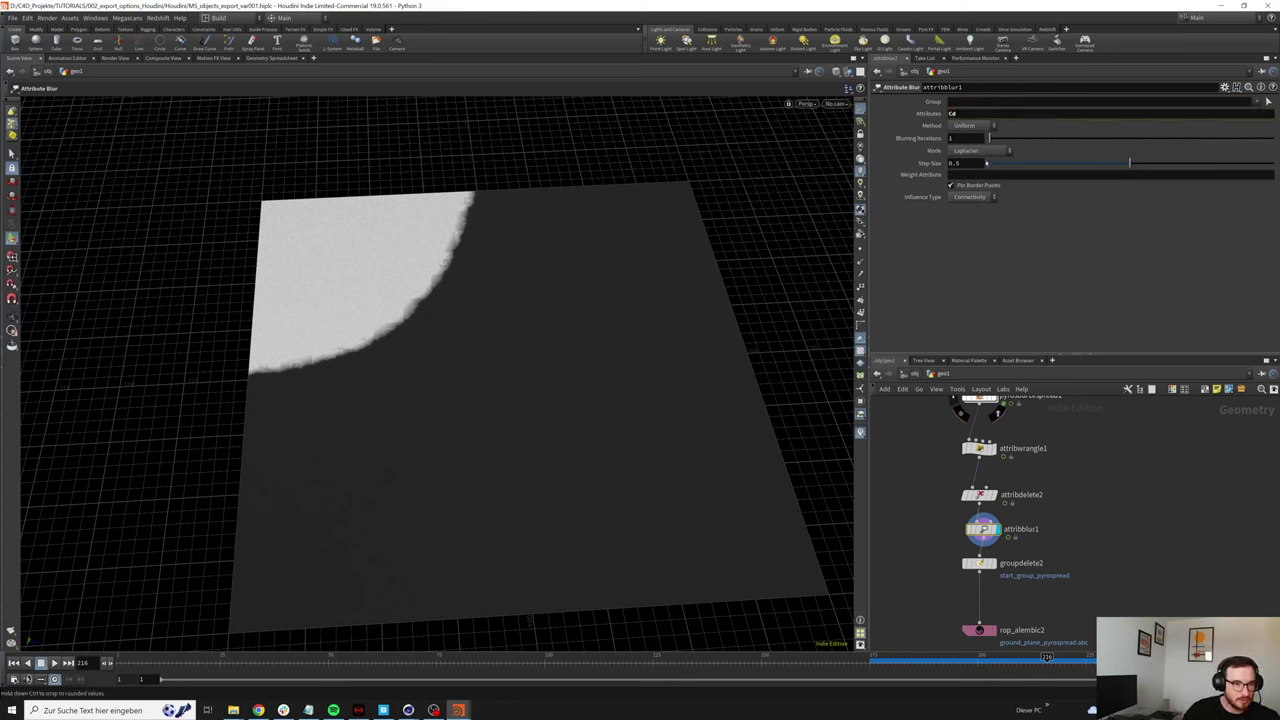
- Set the blur's step size to 1 and blurring iterations to 10
{"action": "double_click", "coordinate": [969, 163]}
{"action": "type", "text": "10"}
{"action": "key", "text": "Return"}
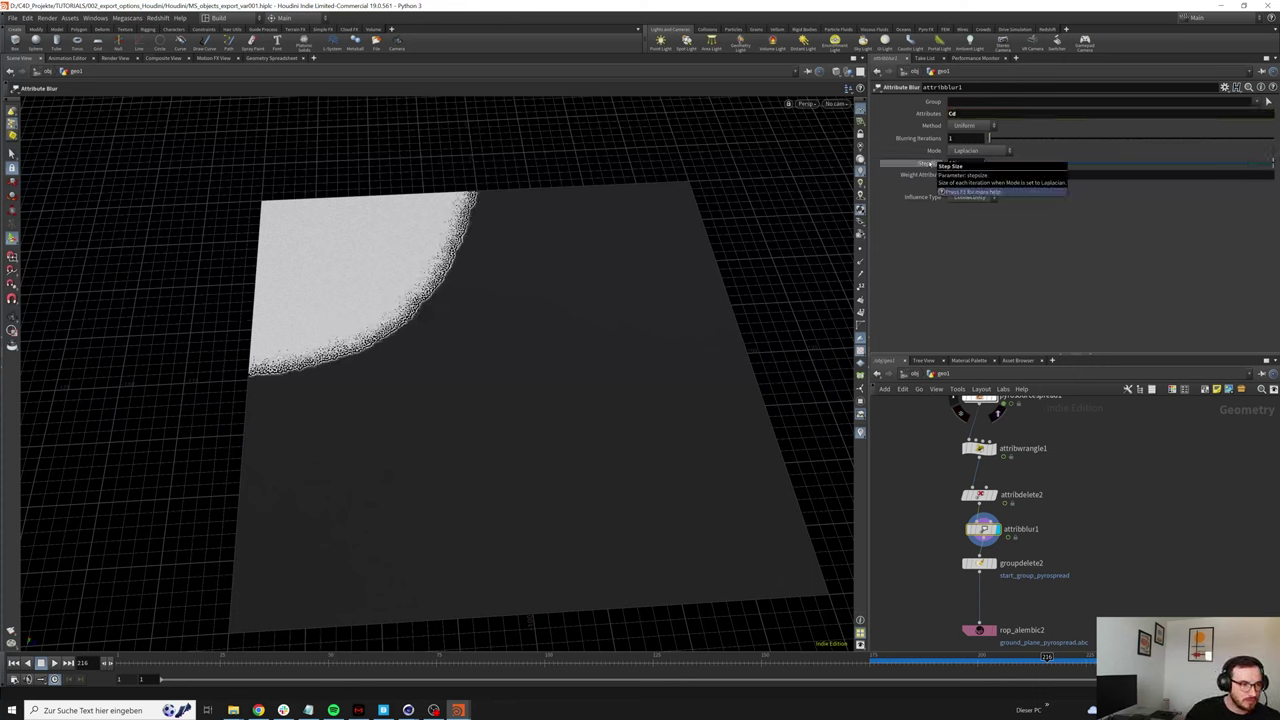
{"action": "double_click", "coordinate": [966, 163]}
{"action": "type", "text": "5"}
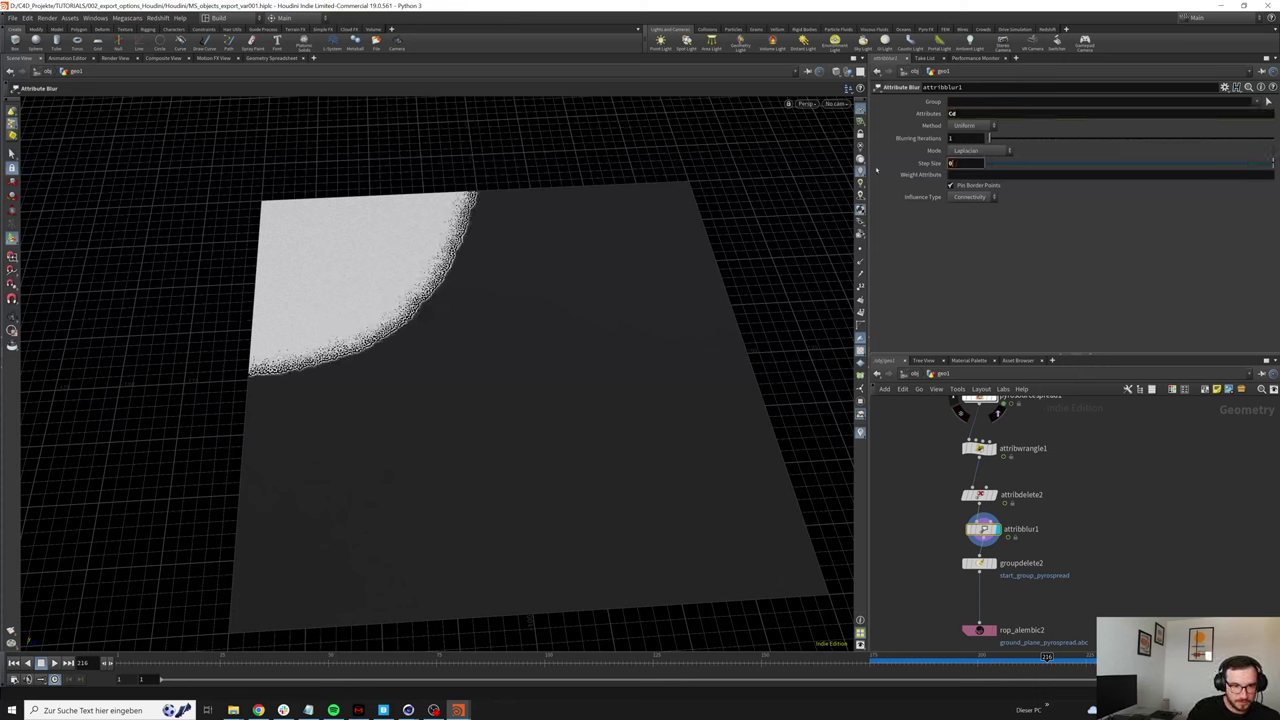
{"action": "type", "text": "1"}
{"action": "key", "text": "Return"}
{"action": "double_click", "coordinate": [966, 138]}
{"action": "type", "text": "10"}
{"action": "key", "text": "Return"}
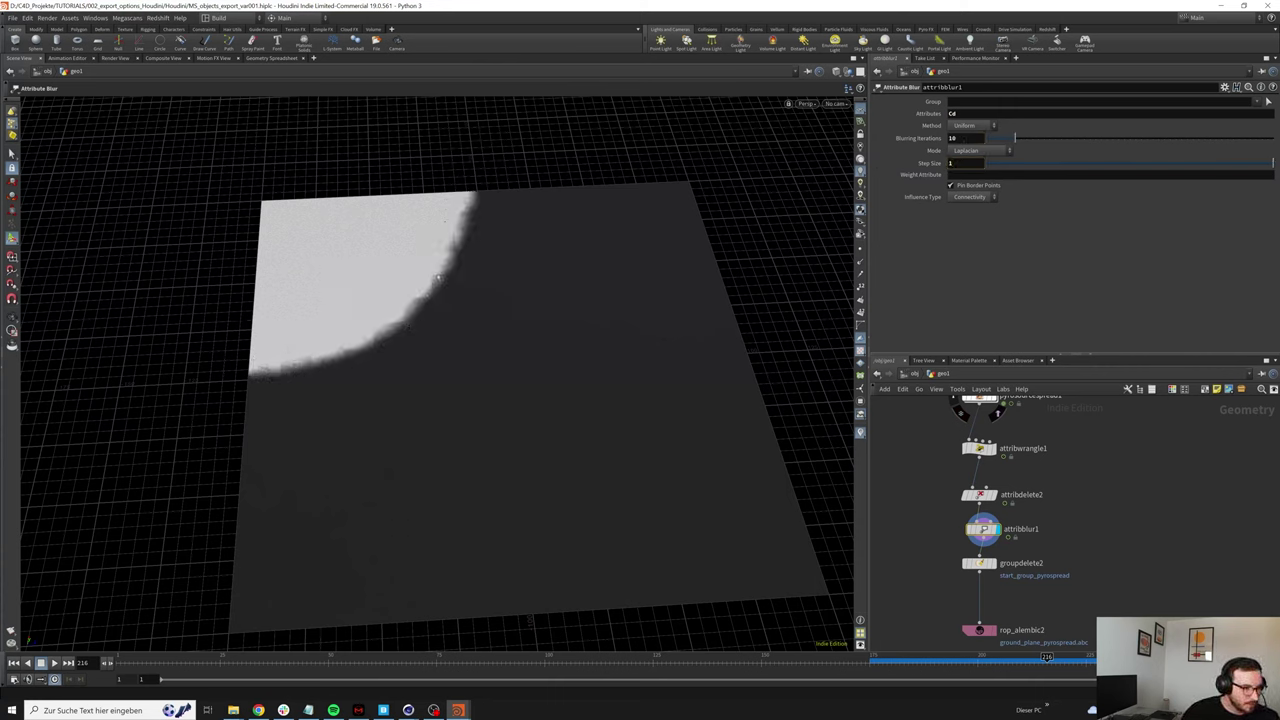
{"action": "left_click", "coordinate": [979, 563]}
- Move the lower nodes down and insert an Attribute VOP between attribblur1 and groupdelete2
{"action": "middle_click_drag", "start_coordinate": [1040, 560], "coordinate": [1056, 510]}
{"action": "left_click", "coordinate": [998, 574], "text": "shift"}
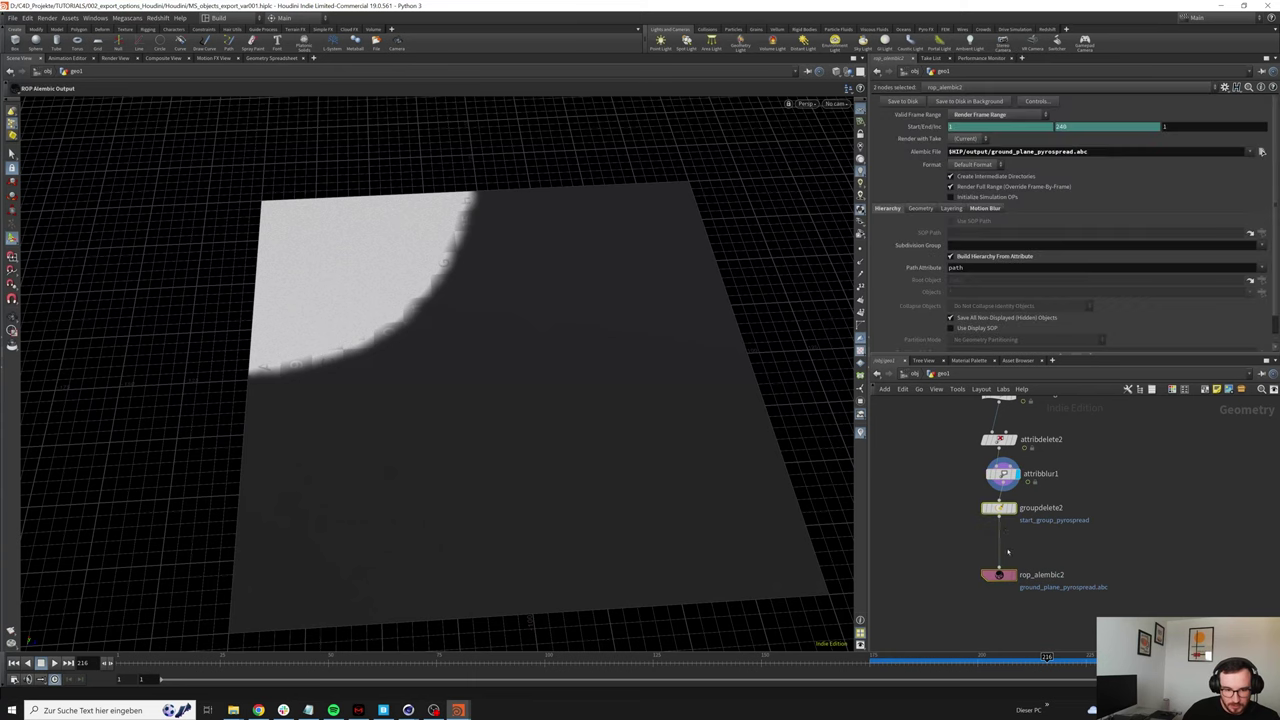
{"action": "left_click_drag", "start_coordinate": [998, 507], "coordinate": [1007, 547]}
{"action": "key", "text": "Tab"}
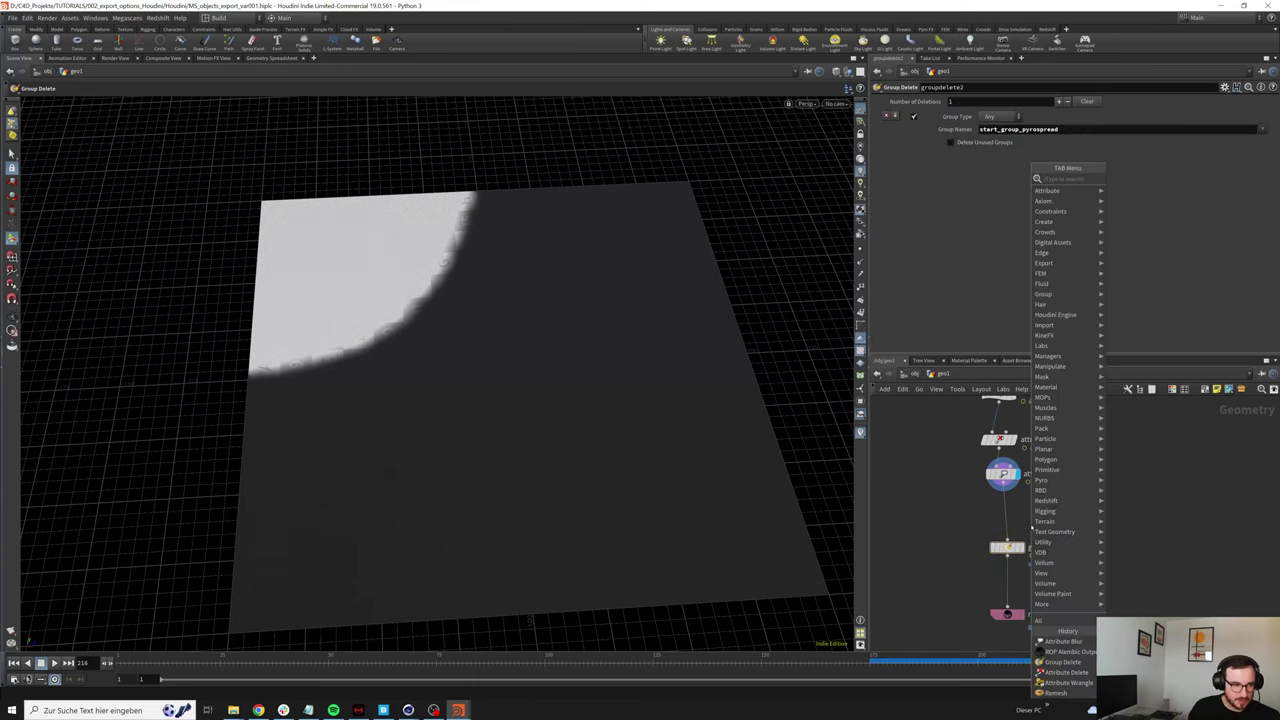
{"action": "mouse_move", "coordinate": [1046, 190]}
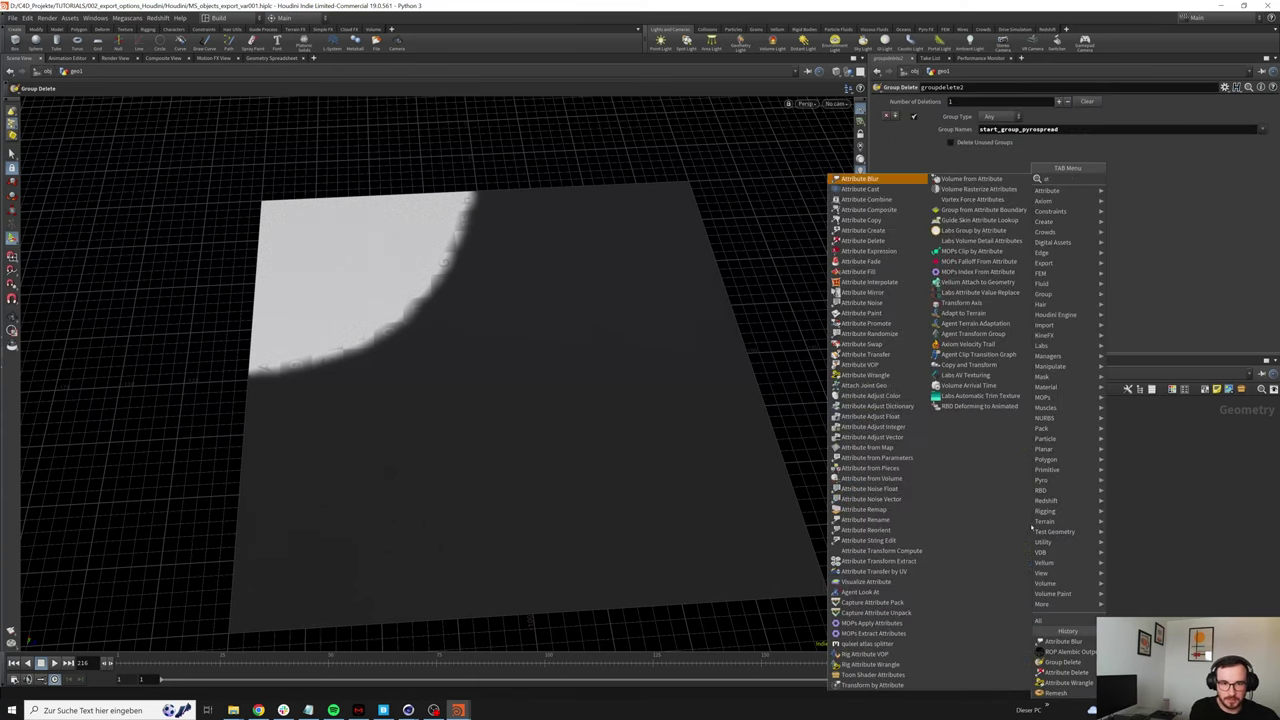
{"action": "left_click", "coordinate": [957, 262]}
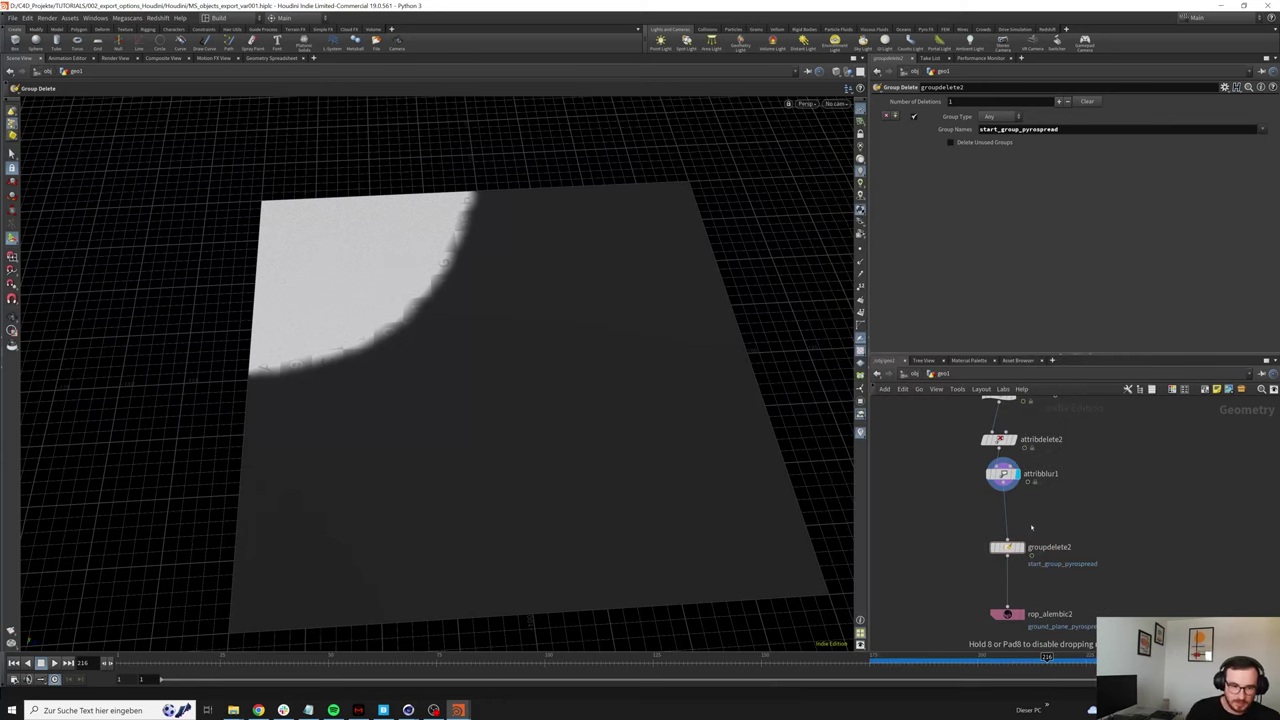
{"action": "left_click", "coordinate": [1031, 526]}
{"action": "left_click_drag", "start_coordinate": [1031, 524], "coordinate": [1004, 509]}
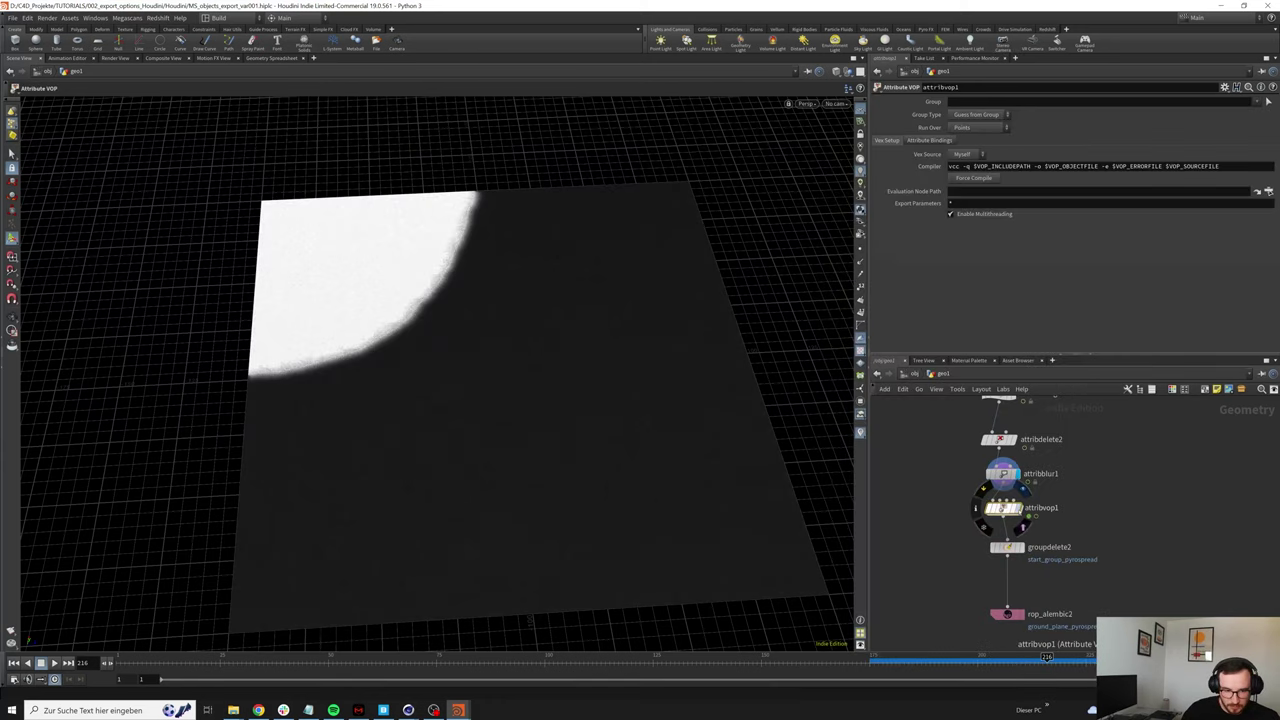
- Inside attribvop1, route Cd through a new ramp parameter node into the output
{"action": "double_click", "coordinate": [1003, 507]}
{"action": "left_click_drag", "start_coordinate": [990, 493], "coordinate": [902, 445]}
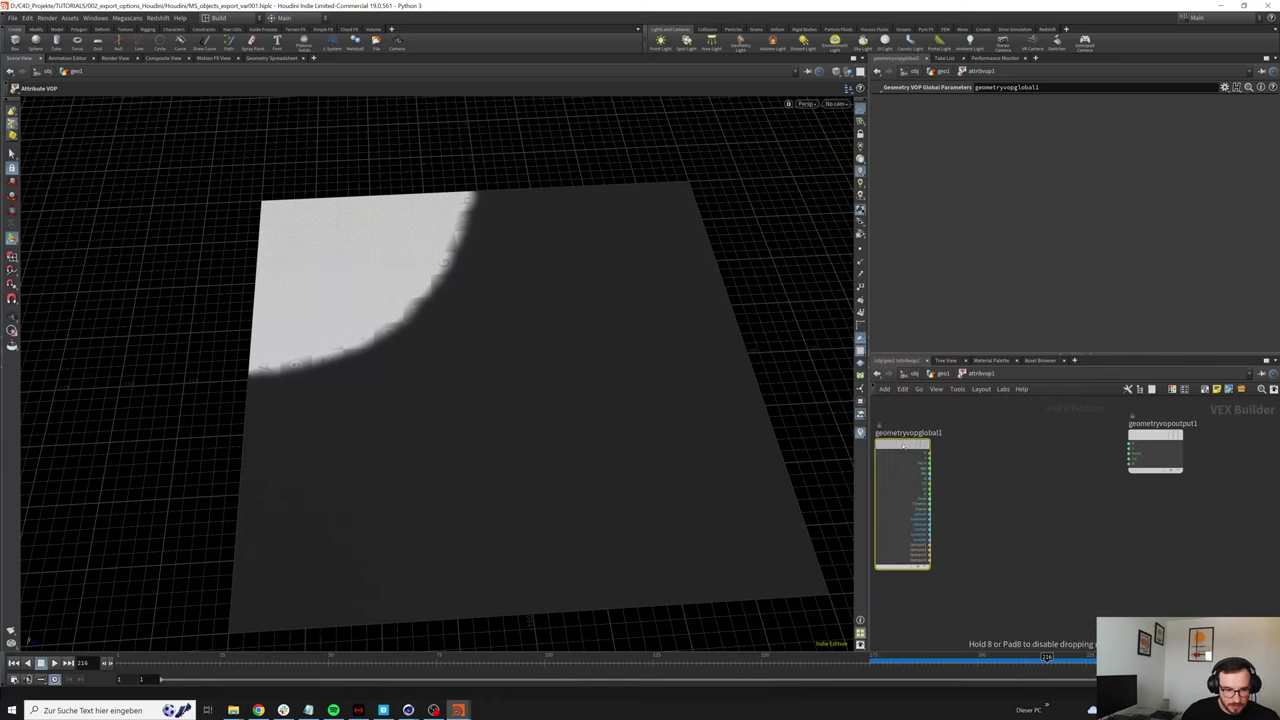
{"action": "key", "text": "Tab"}
{"action": "type", "text": "at"}
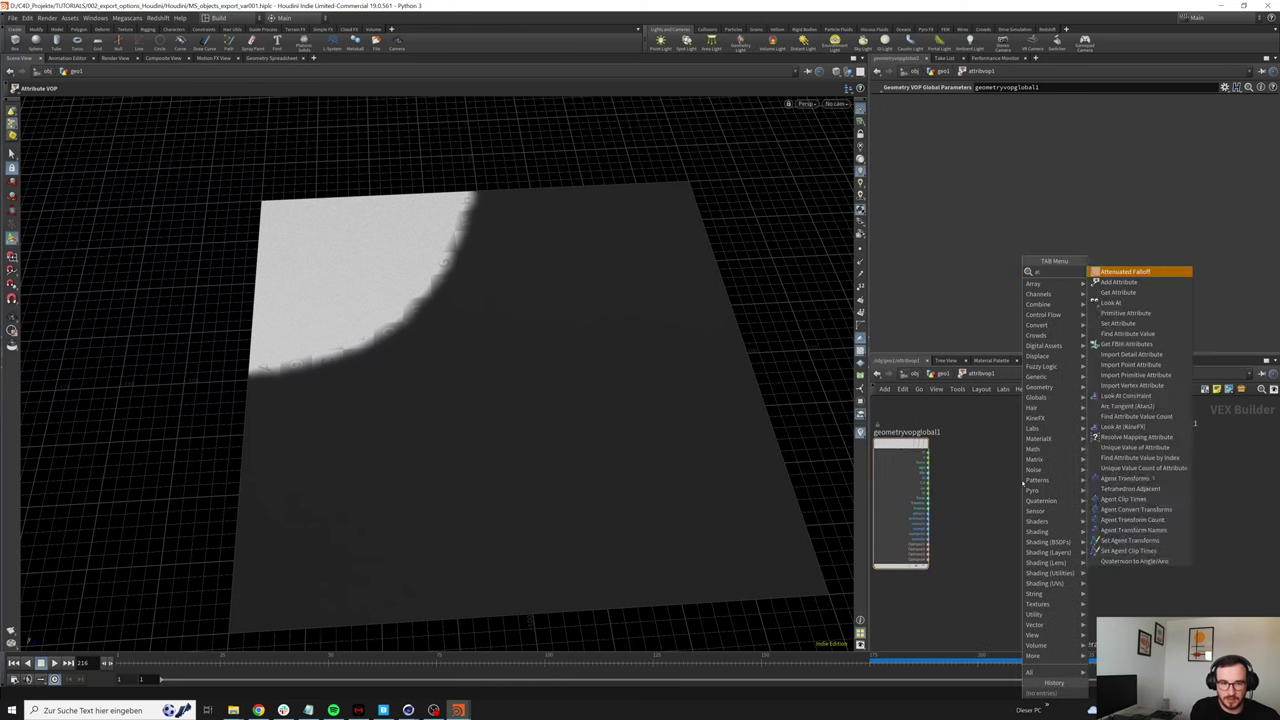
{"action": "type", "text": "mp"}
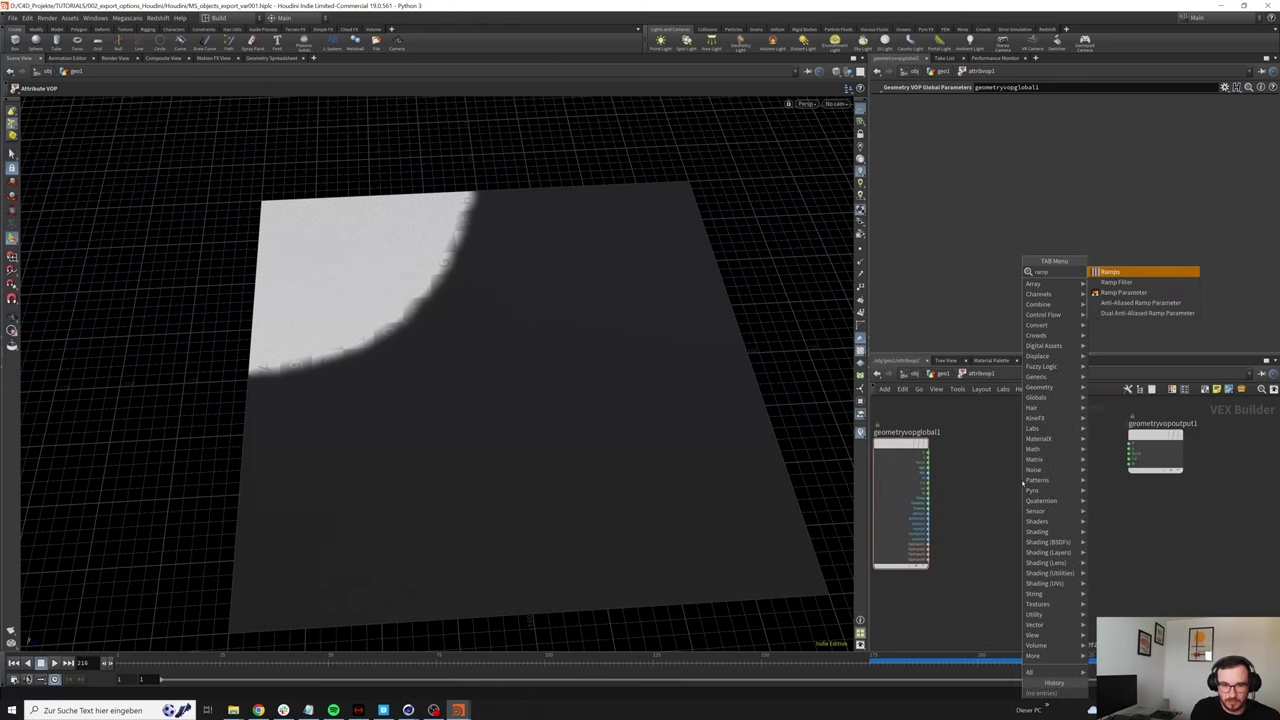
{"action": "key", "text": "Return"}
{"action": "left_click", "coordinate": [1018, 473]}
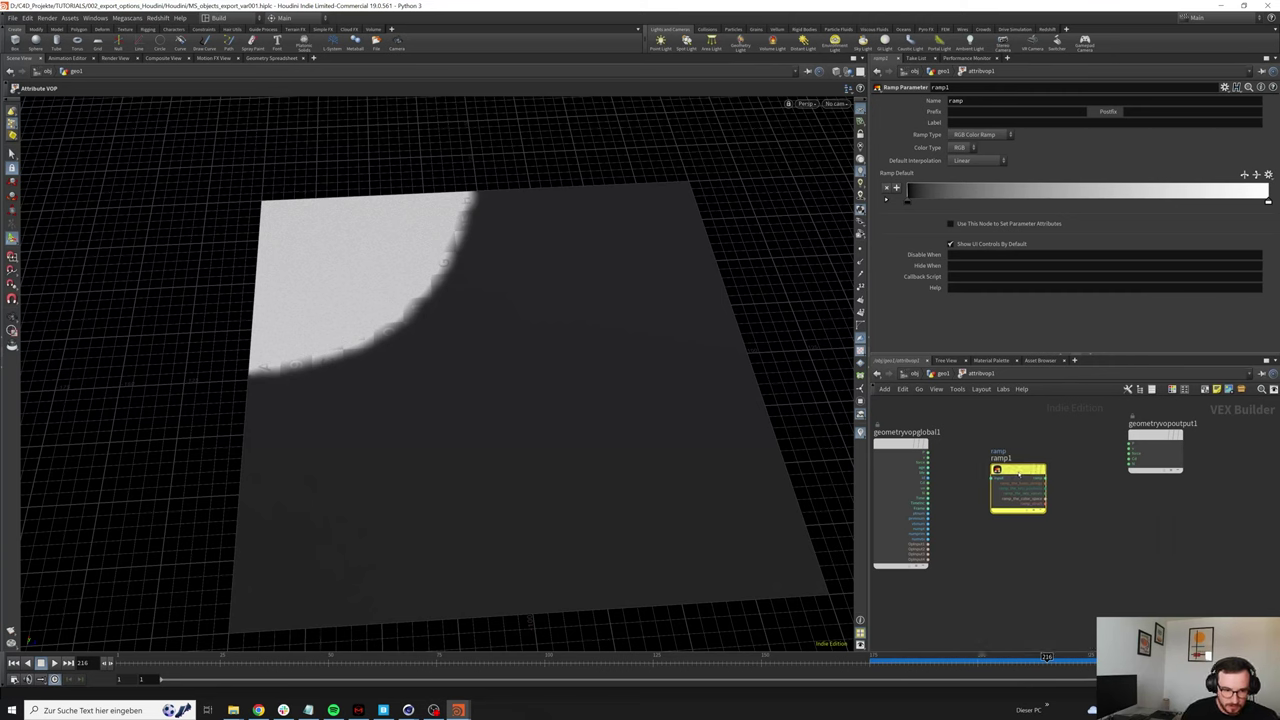
{"action": "left_click_drag", "start_coordinate": [928, 483], "coordinate": [997, 479]}
{"action": "left_click", "coordinate": [1046, 479]}
{"action": "left_click", "coordinate": [1129, 461]}
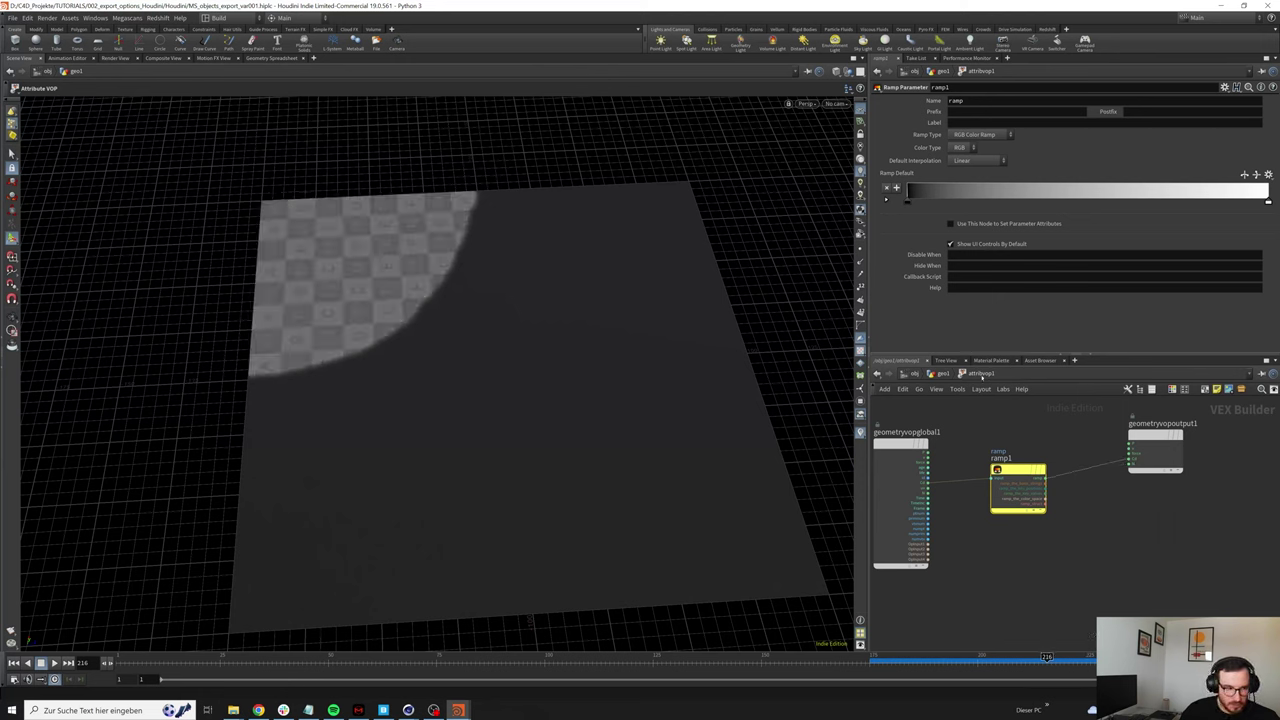
{"action": "left_click", "coordinate": [942, 374]}
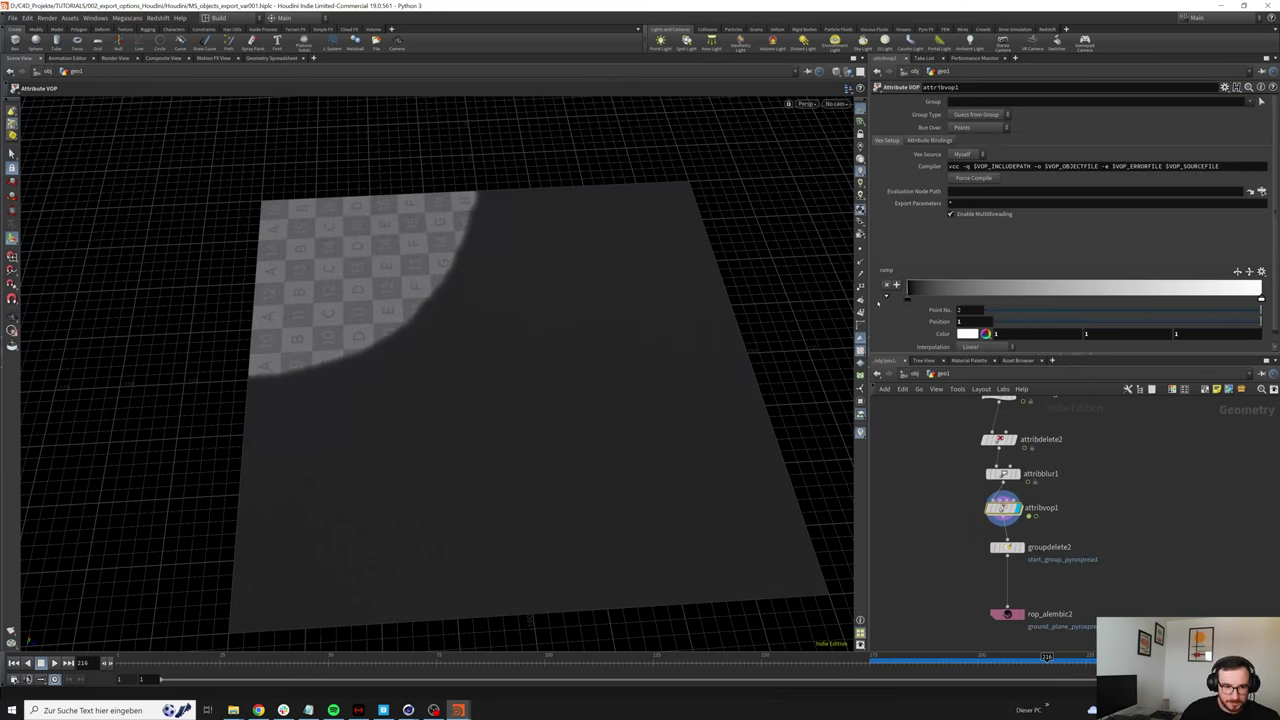
- Shift the white ramp key toward the middle and add a black key at the end
{"action": "left_click", "coordinate": [906, 299]}
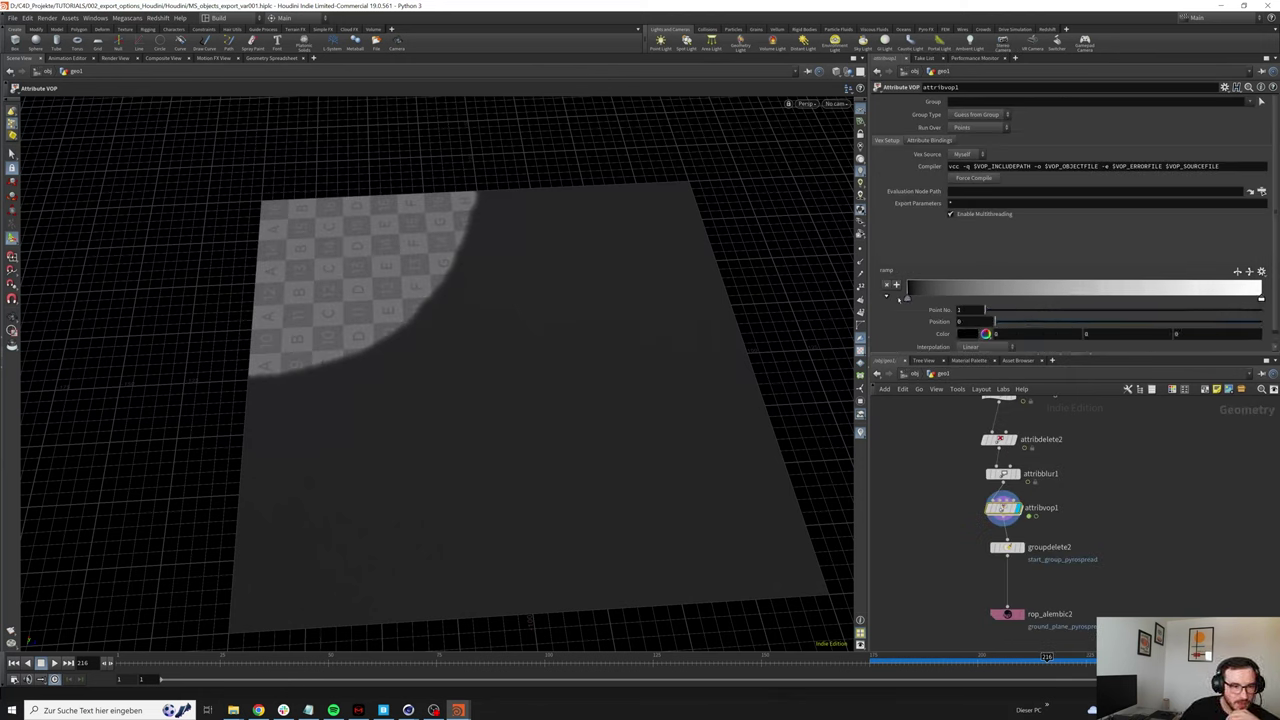
{"action": "left_click_drag", "start_coordinate": [1261, 298], "coordinate": [1066, 298]}
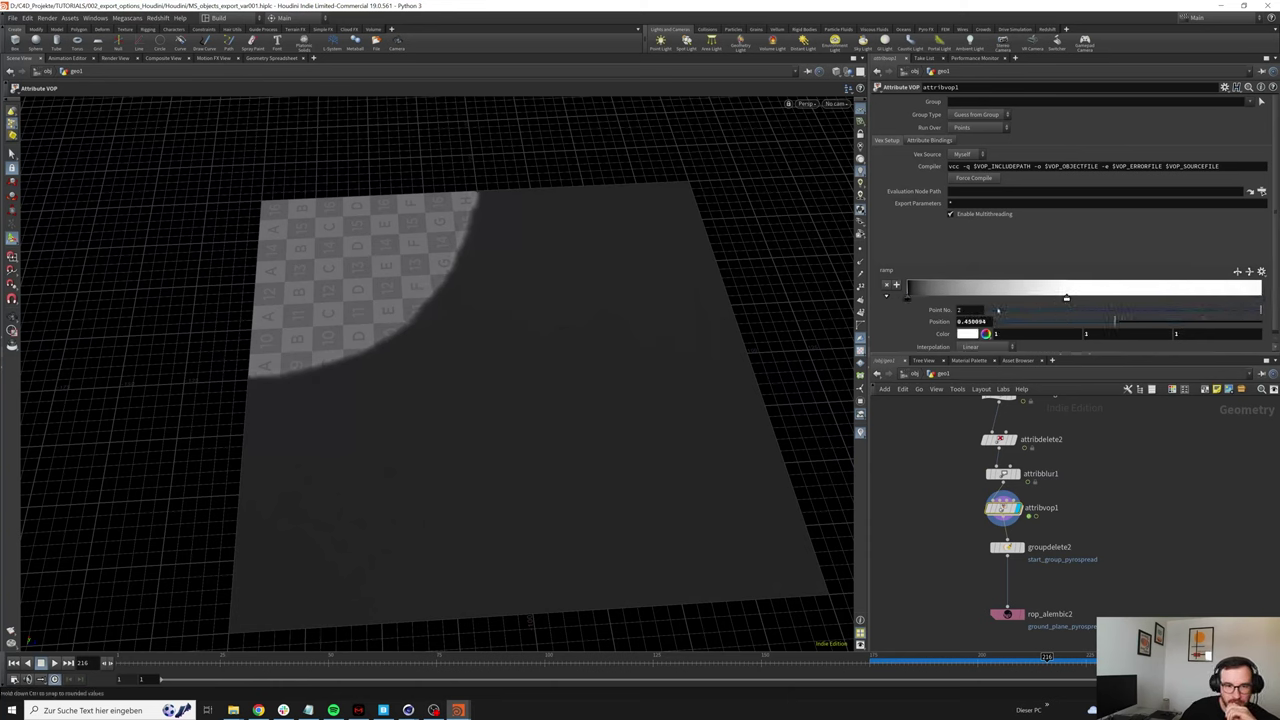
{"action": "left_click", "coordinate": [1256, 300]}
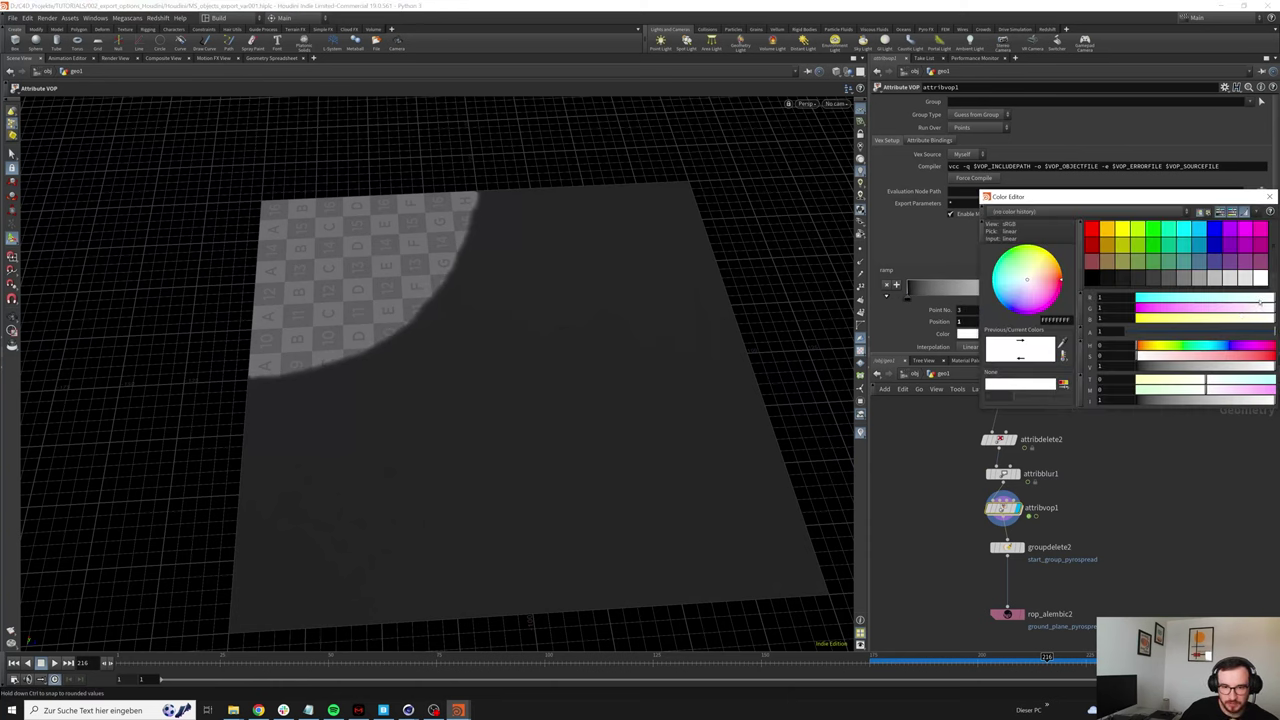
{"action": "left_click", "coordinate": [1256, 300]}
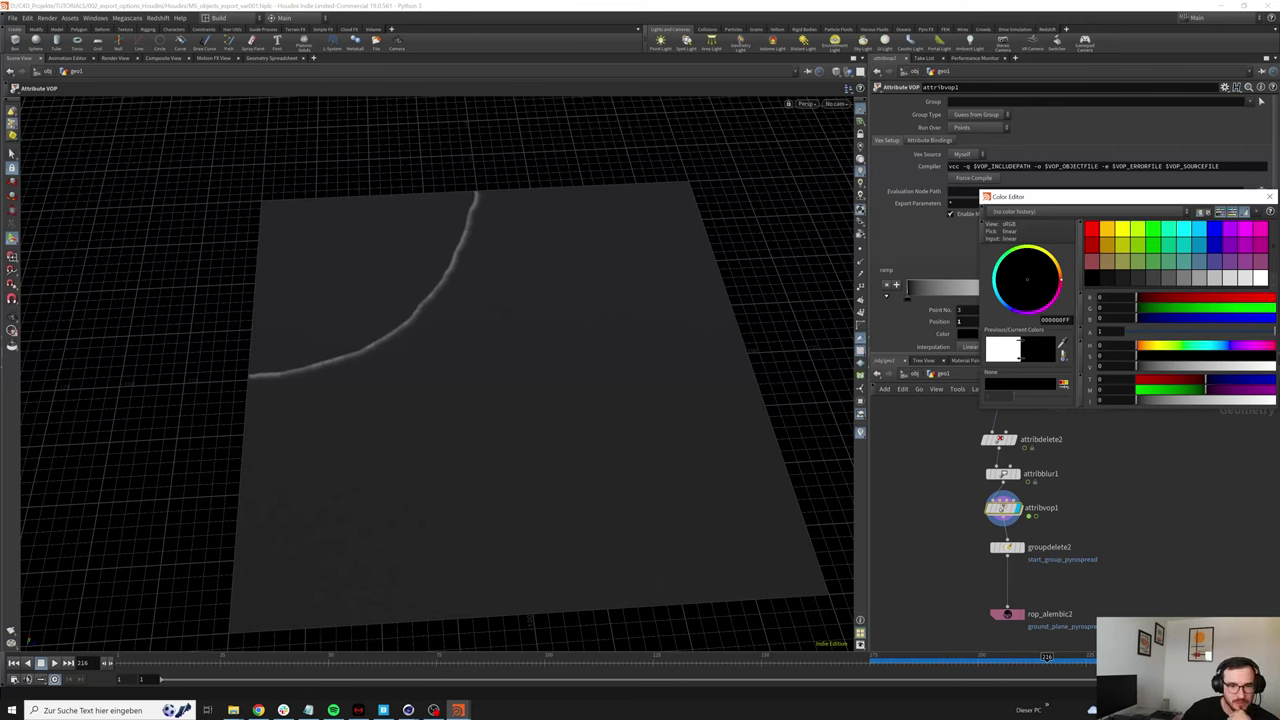
{"action": "left_click", "coordinate": [1269, 197]}
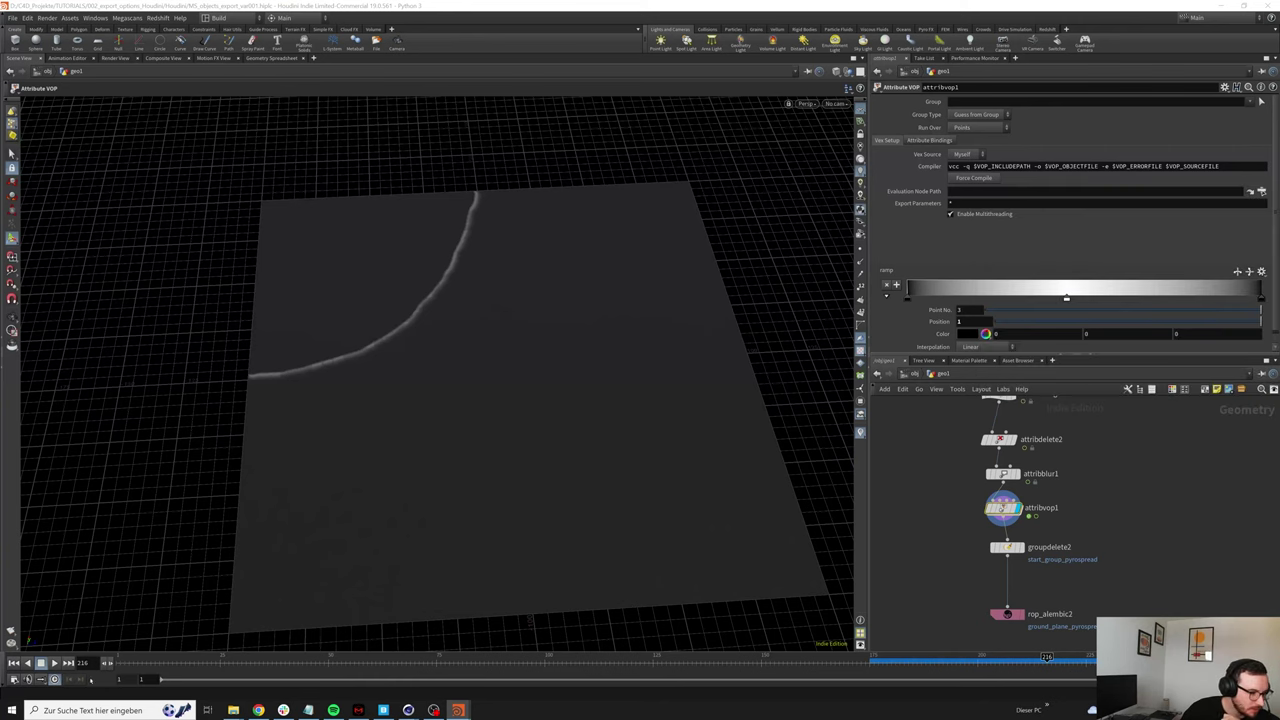
- Replay the spread animation from the first frame to check the moving edge band
{"action": "key", "text": "ctrl+Up"}
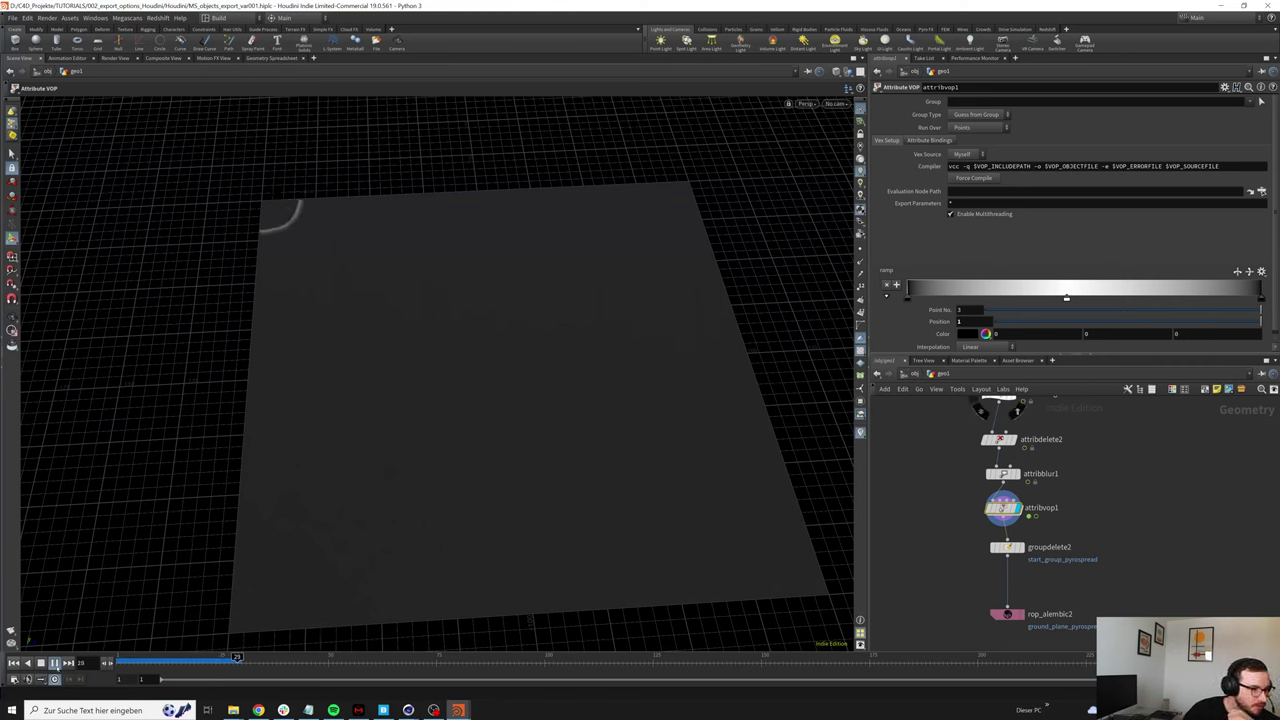
{"action": "key", "text": "Escape"}
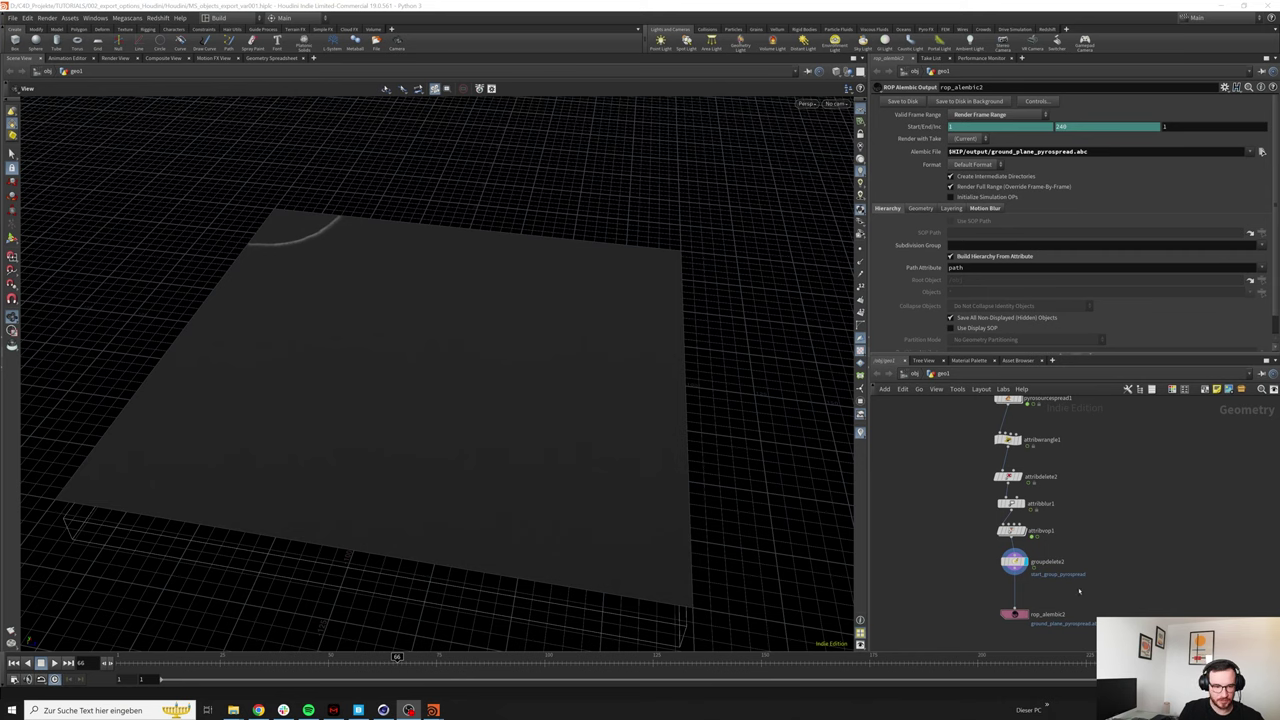
{"action": "middle_click_drag", "start_coordinate": [1109, 518], "coordinate": [1079, 488]}
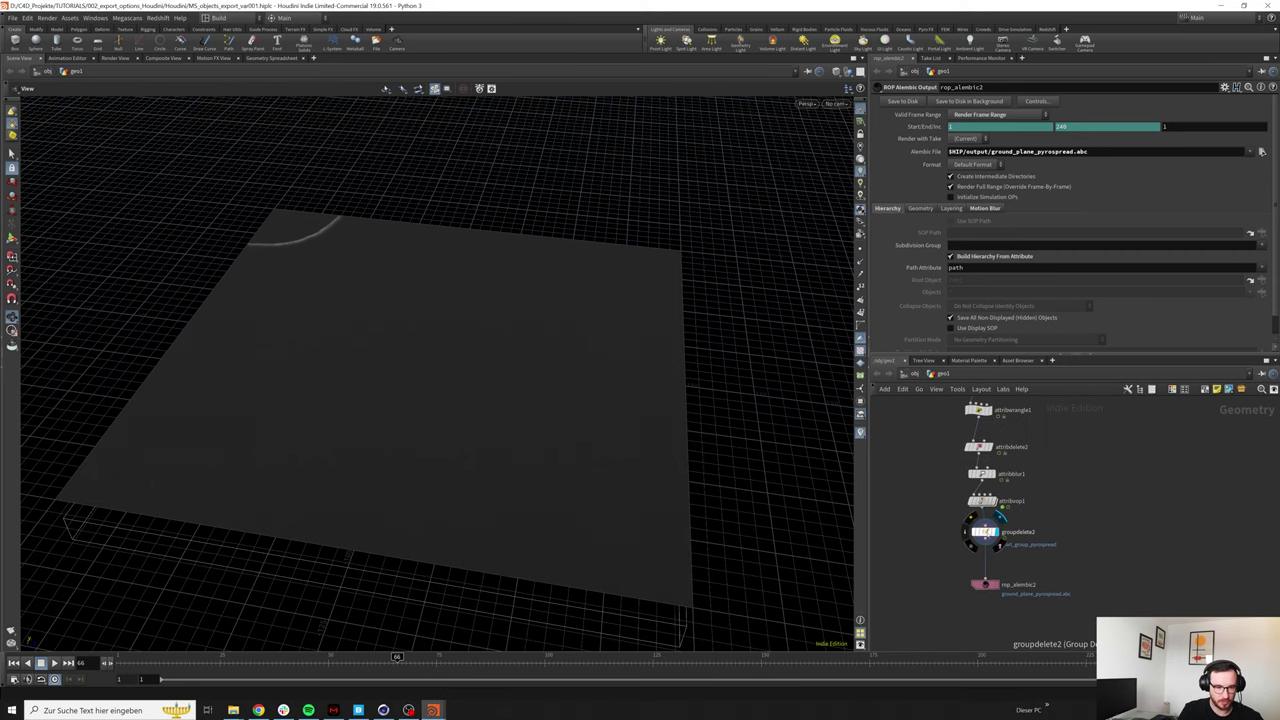
{"action": "left_click", "coordinate": [982, 531]}
- Orbit the plane view and move rop_alembic2 lower to make room above it
{"action": "left_click_drag", "start_coordinate": [428, 386], "coordinate": [290, 270]}
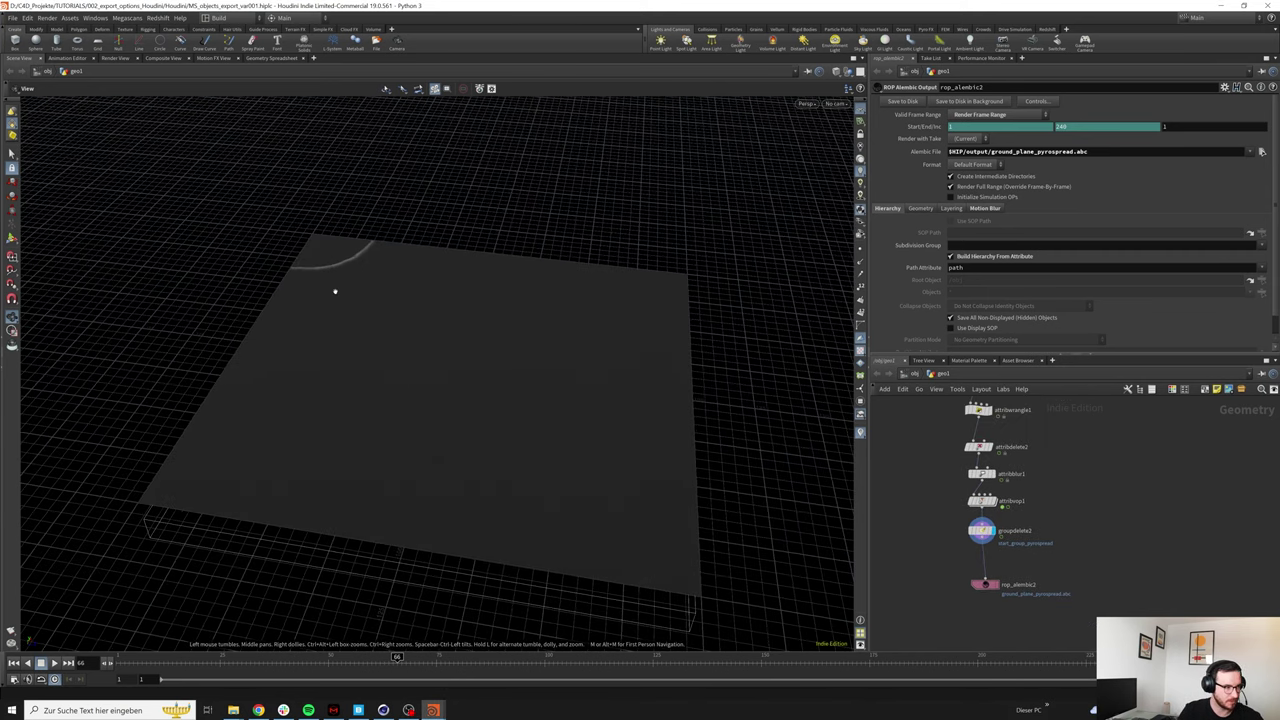
{"action": "left_click_drag", "start_coordinate": [320, 269], "coordinate": [366, 297]}
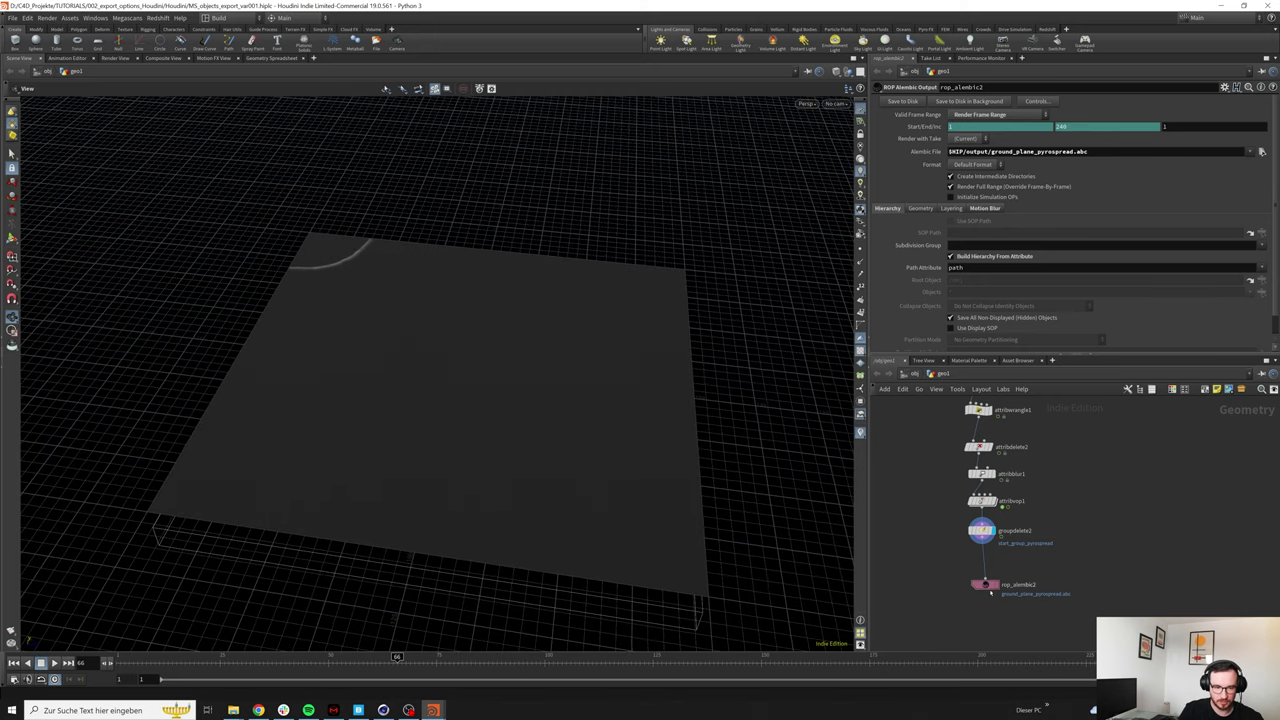
{"action": "left_click_drag", "start_coordinate": [985, 584], "coordinate": [982, 615]}
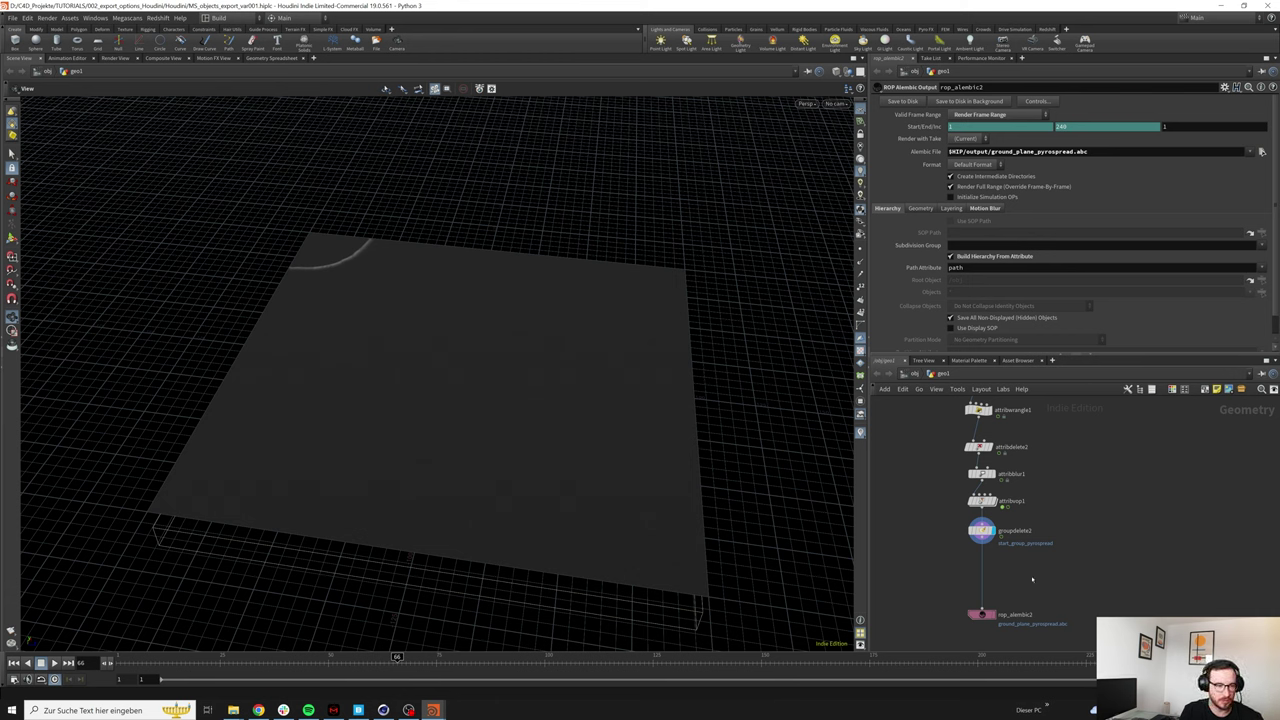
{"action": "key", "text": "Tab"}
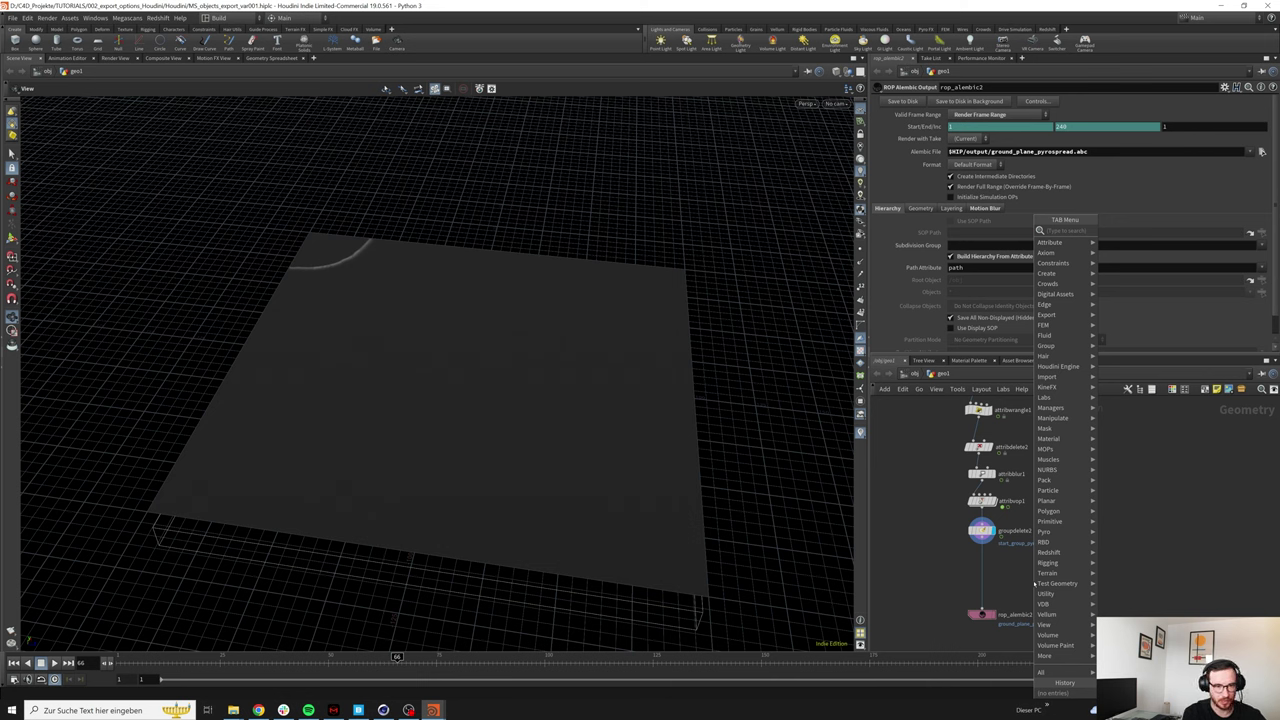
- Insert a Delete node between groupdelete2 and rop_alembic2
{"action": "key", "text": "Right"}
{"action": "key", "text": "Return"}
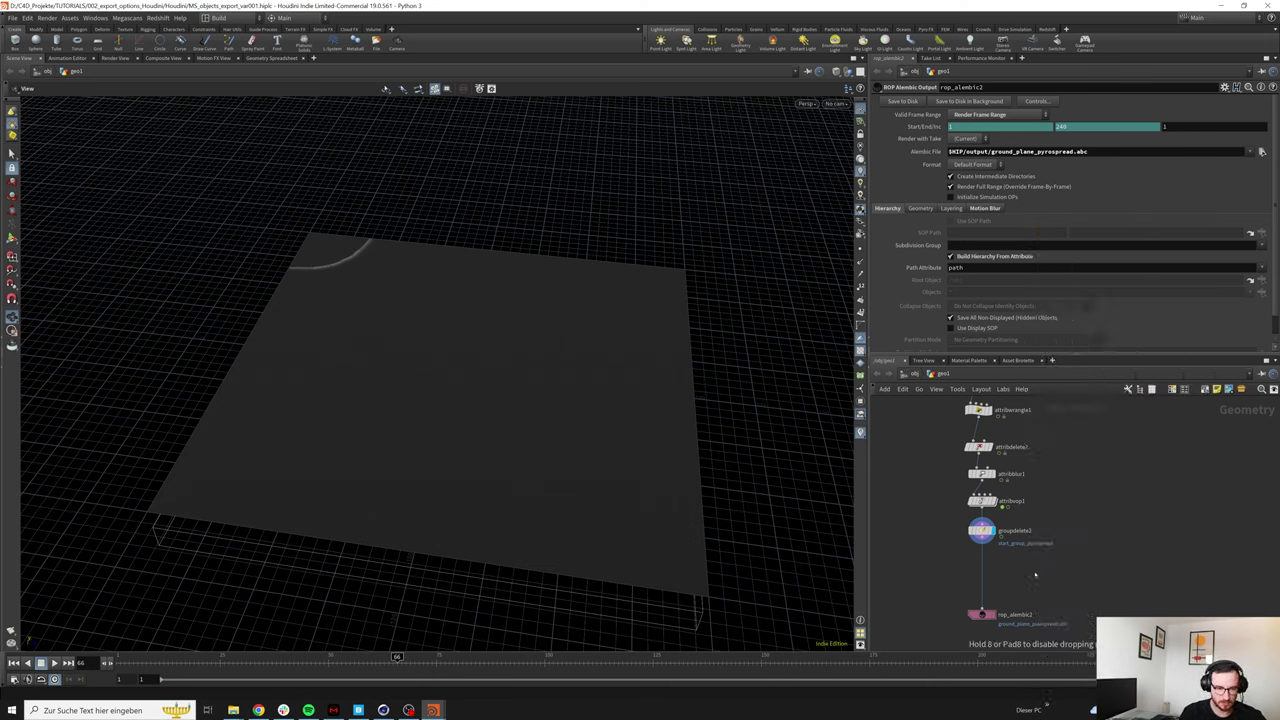
{"action": "left_click", "coordinate": [1034, 579]}
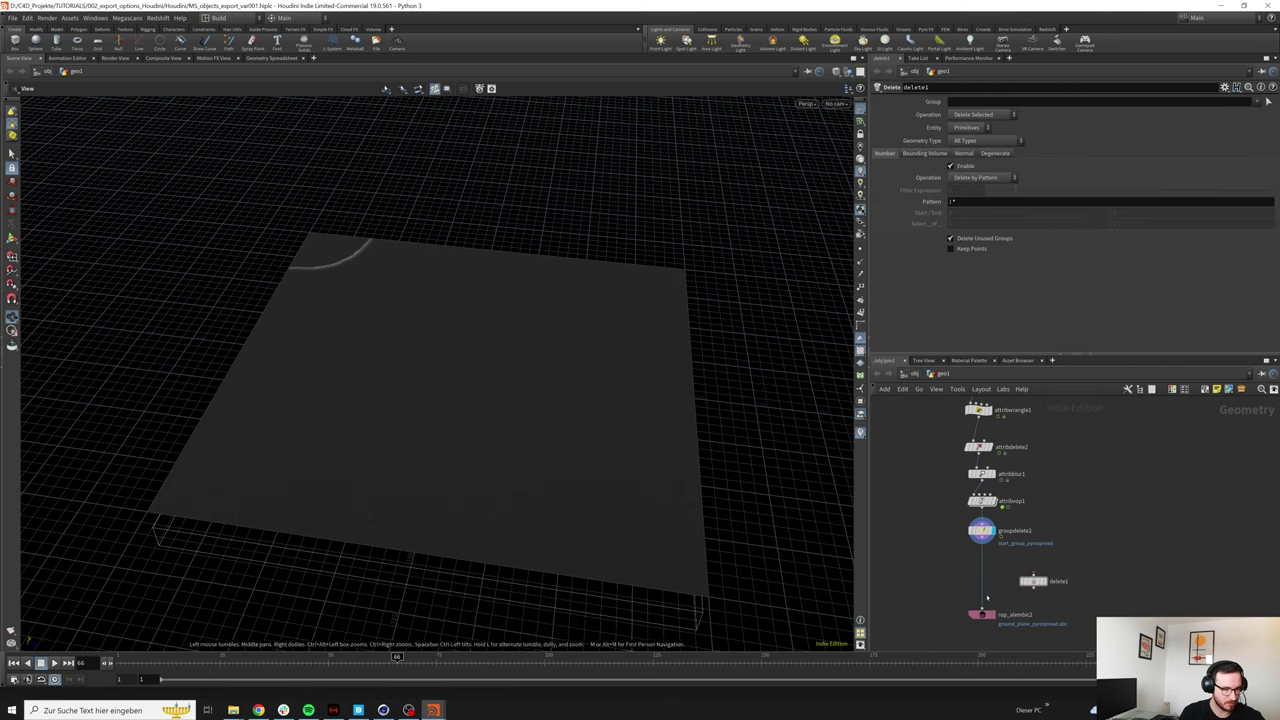
{"action": "left_click_drag", "start_coordinate": [1034, 580], "coordinate": [982, 558]}
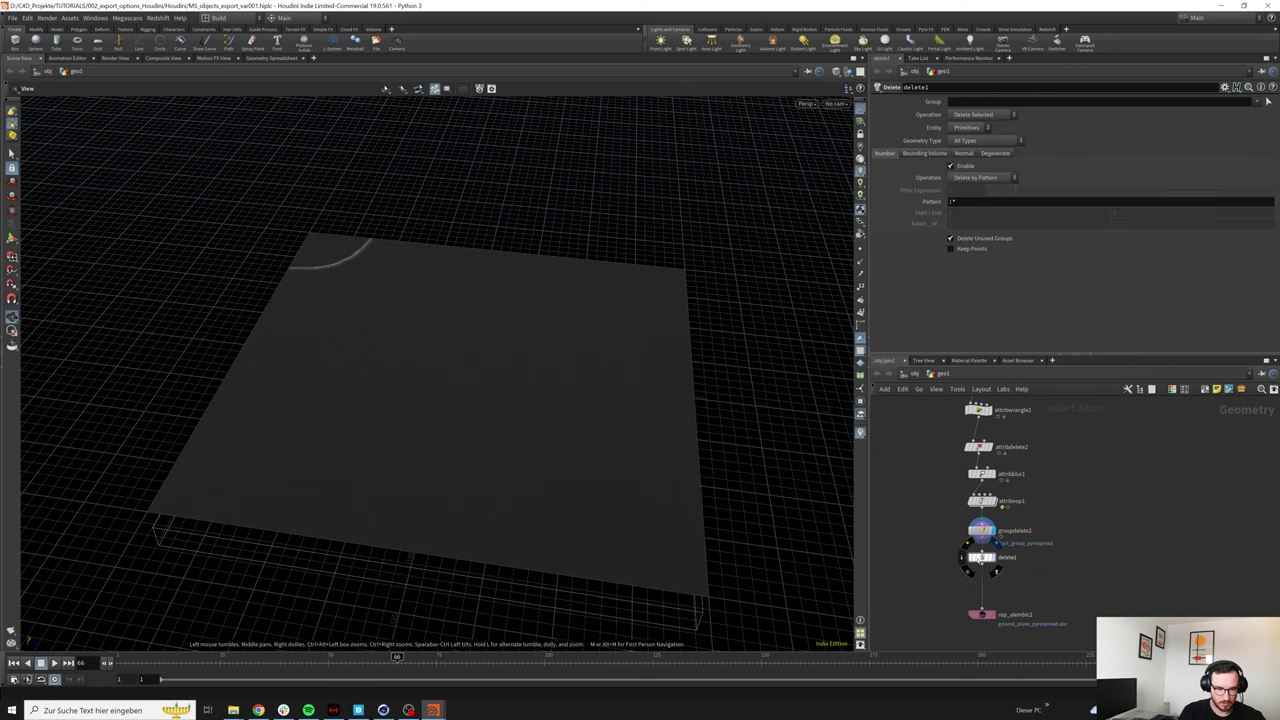
{"action": "left_click", "coordinate": [967, 128]}
{"action": "left_click", "coordinate": [972, 148]}
{"action": "left_click", "coordinate": [975, 177]}
{"action": "left_click", "coordinate": [980, 206]}
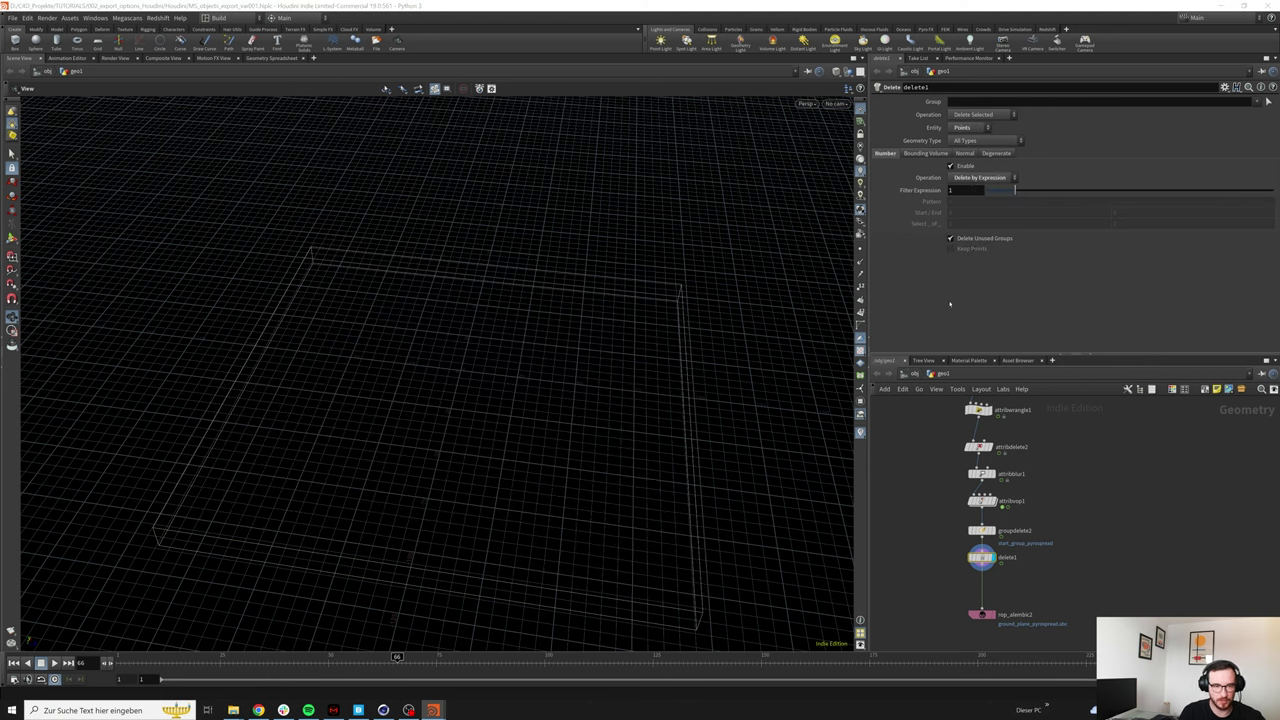
{"action": "left_click", "coordinate": [965, 190]}
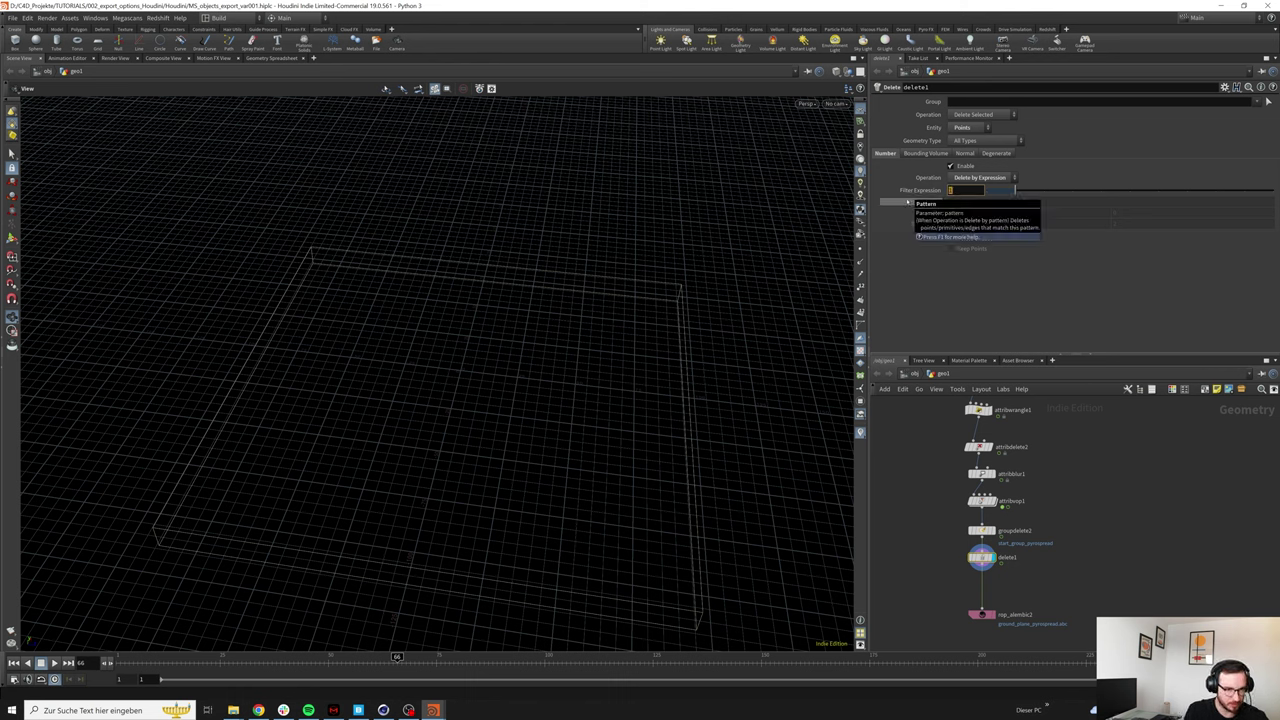
{"action": "type", "text": "@Cd<"}
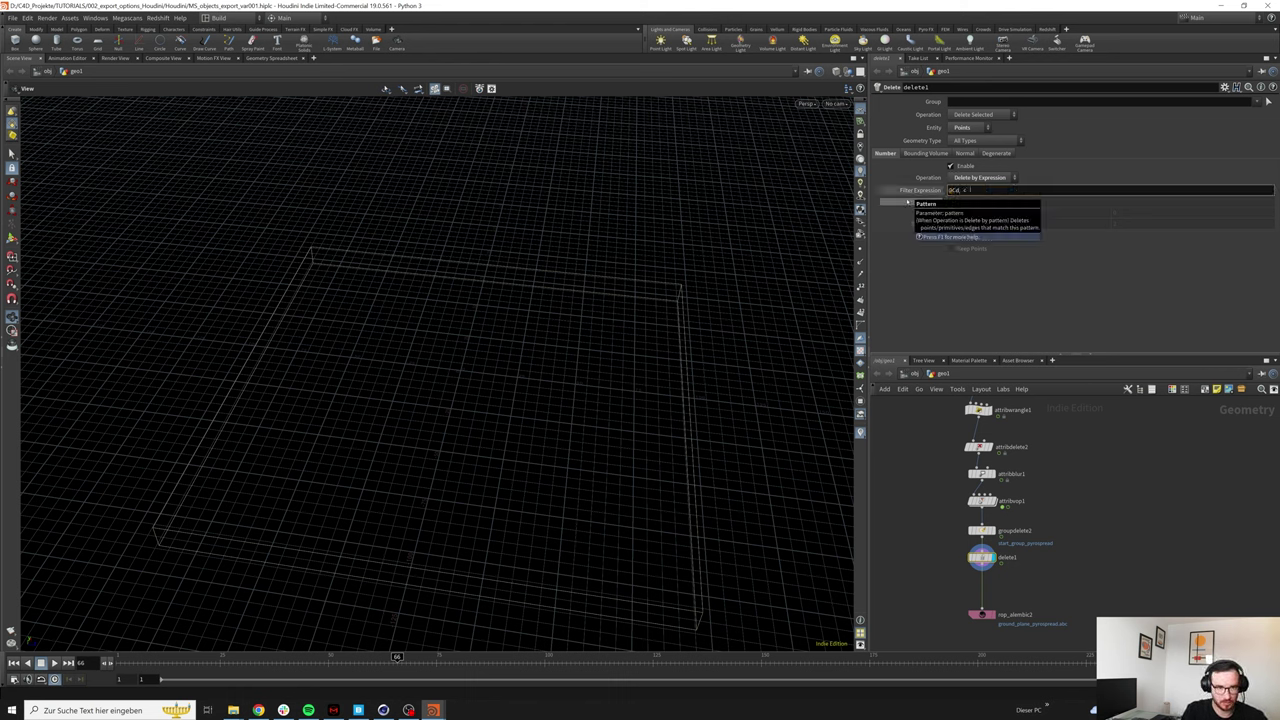
{"action": "type", "text": "1"}
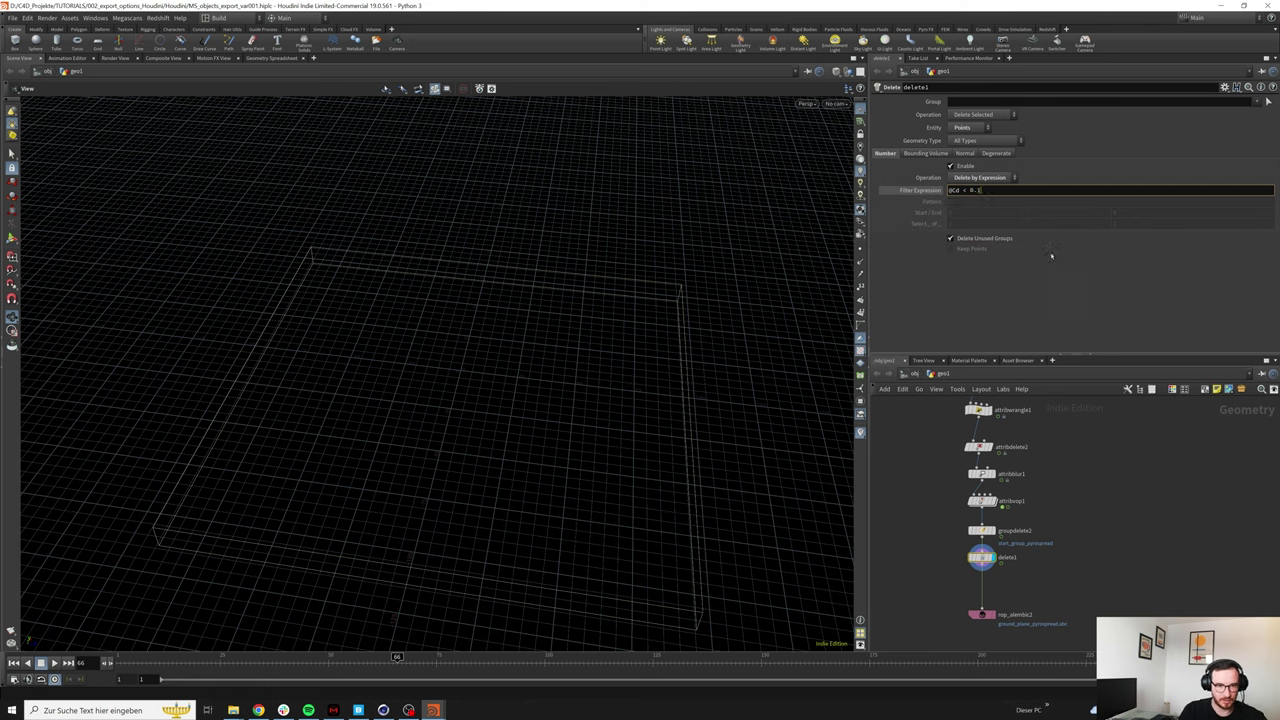
{"action": "key", "text": "Return"}
{"action": "mouse_move", "coordinate": [489, 349]}
{"action": "left_mouse_down"}
{"action": "mouse_move", "coordinate": [306, 263]}
{"action": "mouse_move", "coordinate": [663, 226]}
{"action": "mouse_move", "coordinate": [449, 251]}
{"action": "mouse_move", "coordinate": [431, 277]}
{"action": "mouse_move", "coordinate": [320, 312]}
{"action": "mouse_move", "coordinate": [417, 263]}
{"action": "mouse_move", "coordinate": [369, 320]}
{"action": "mouse_move", "coordinate": [340, 317]}
{"action": "mouse_move", "coordinate": [759, 488]}
{"action": "left_mouse_up"}
{"action": "middle_click_drag", "start_coordinate": [1012, 568], "coordinate": [1029, 501]}
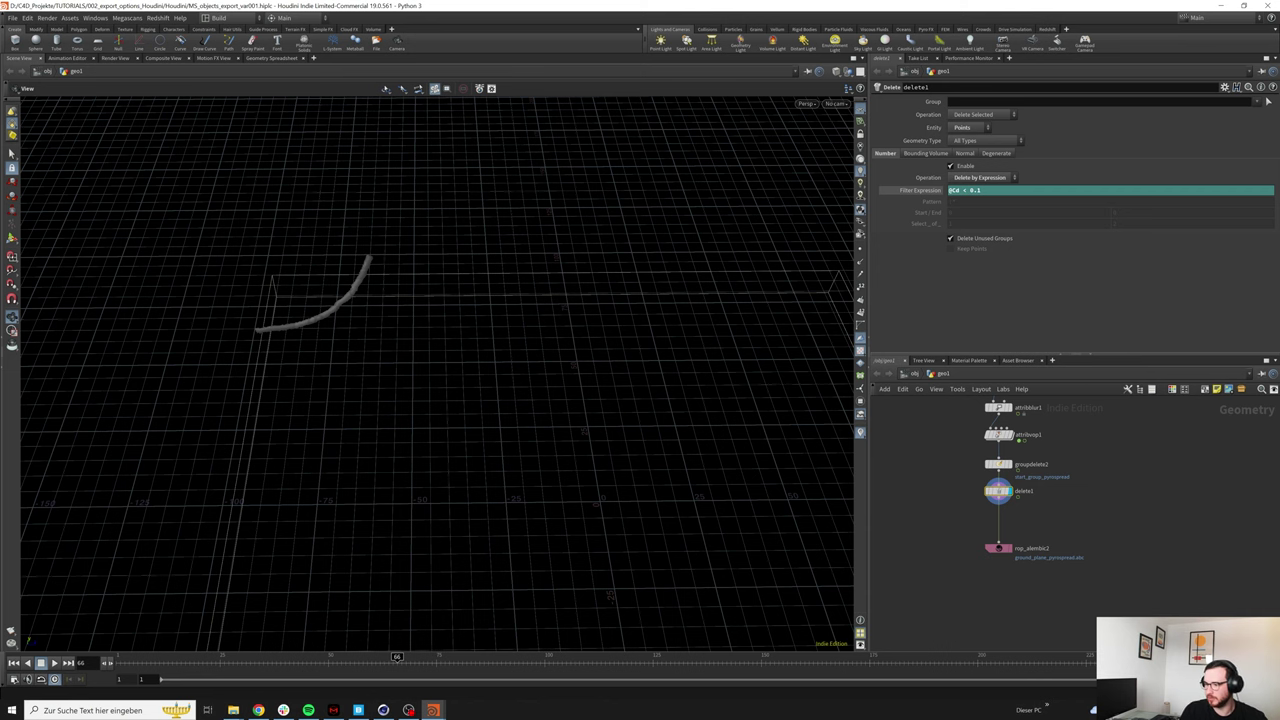
- Insert a POP Network between delete1 and rop_alembic2 and play the emission from frame 1
{"action": "key", "text": "Tab"}
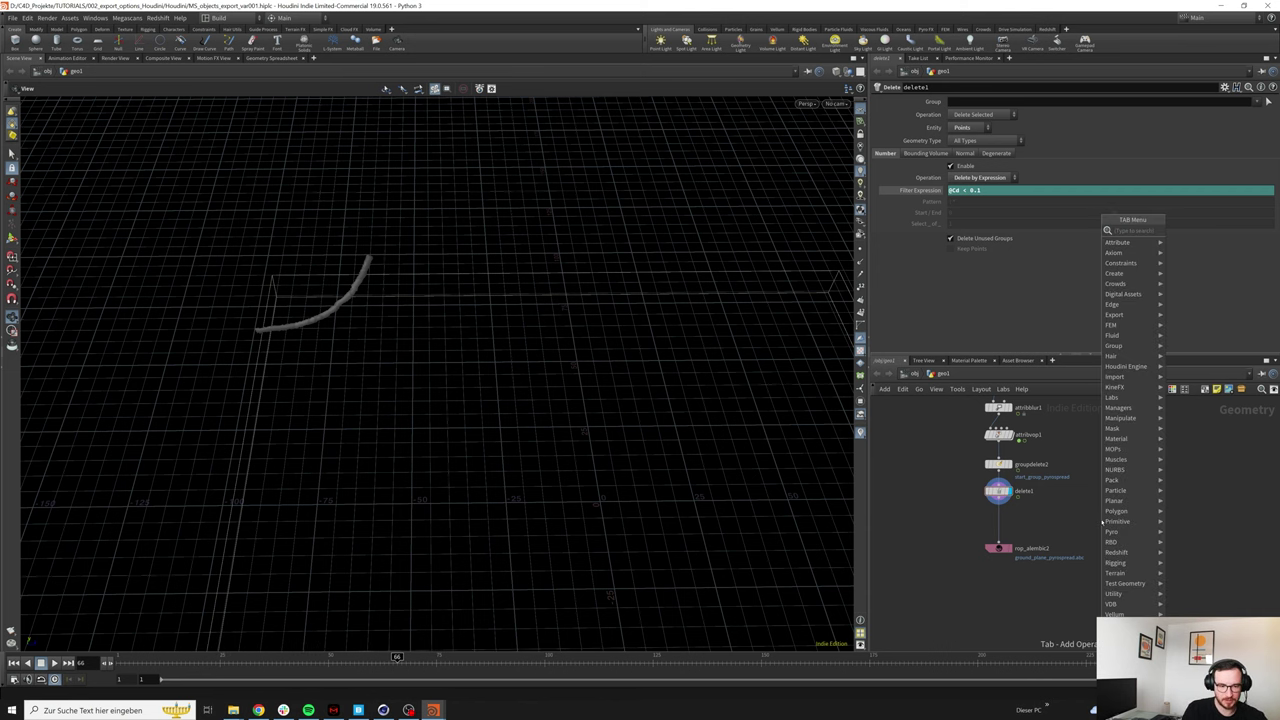
{"action": "type", "text": "pop n"}
{"action": "left_click", "coordinate": [1102, 521]}
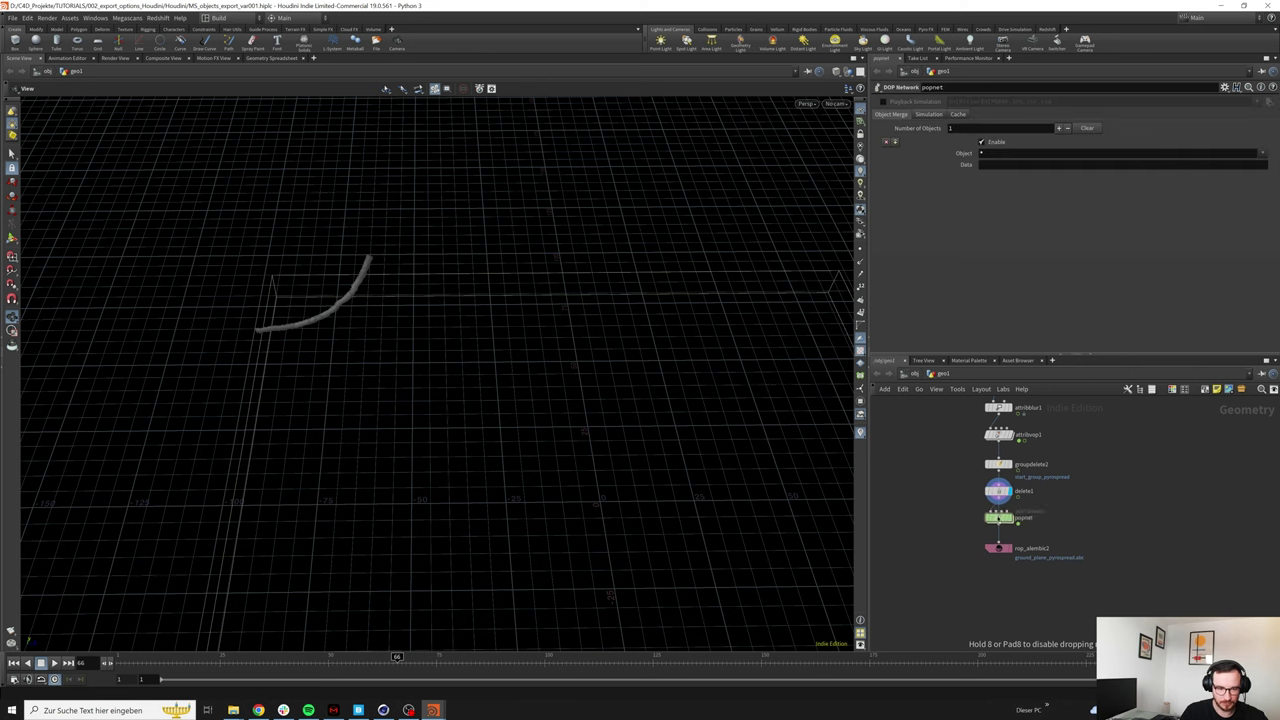
{"action": "left_click", "coordinate": [998, 514]}
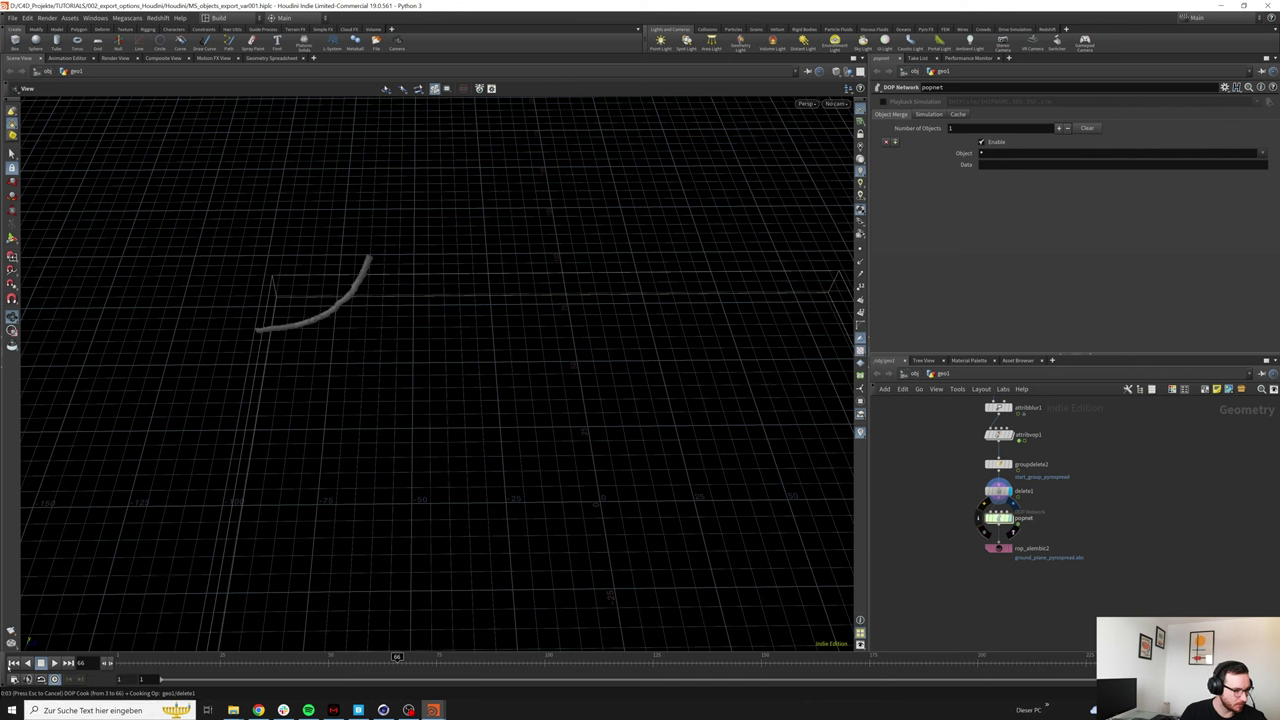
{"action": "left_click", "coordinate": [12, 662]}
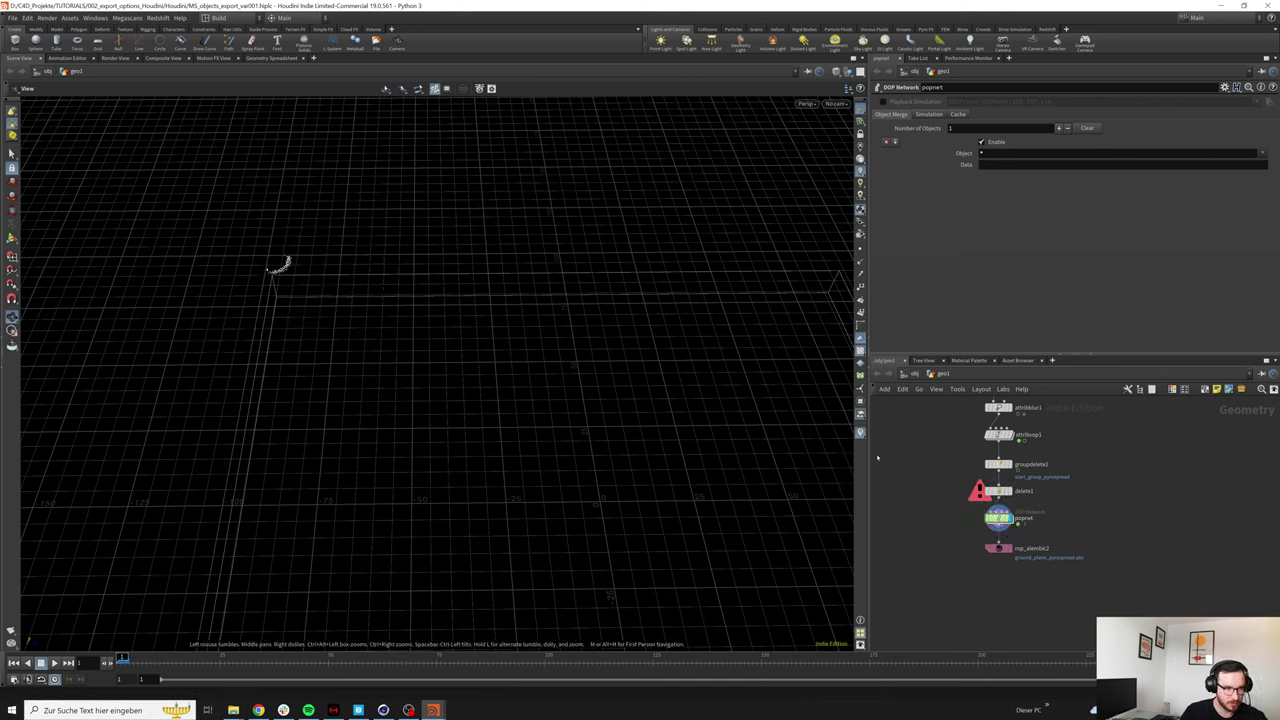
{"action": "left_click", "coordinate": [54, 662]}
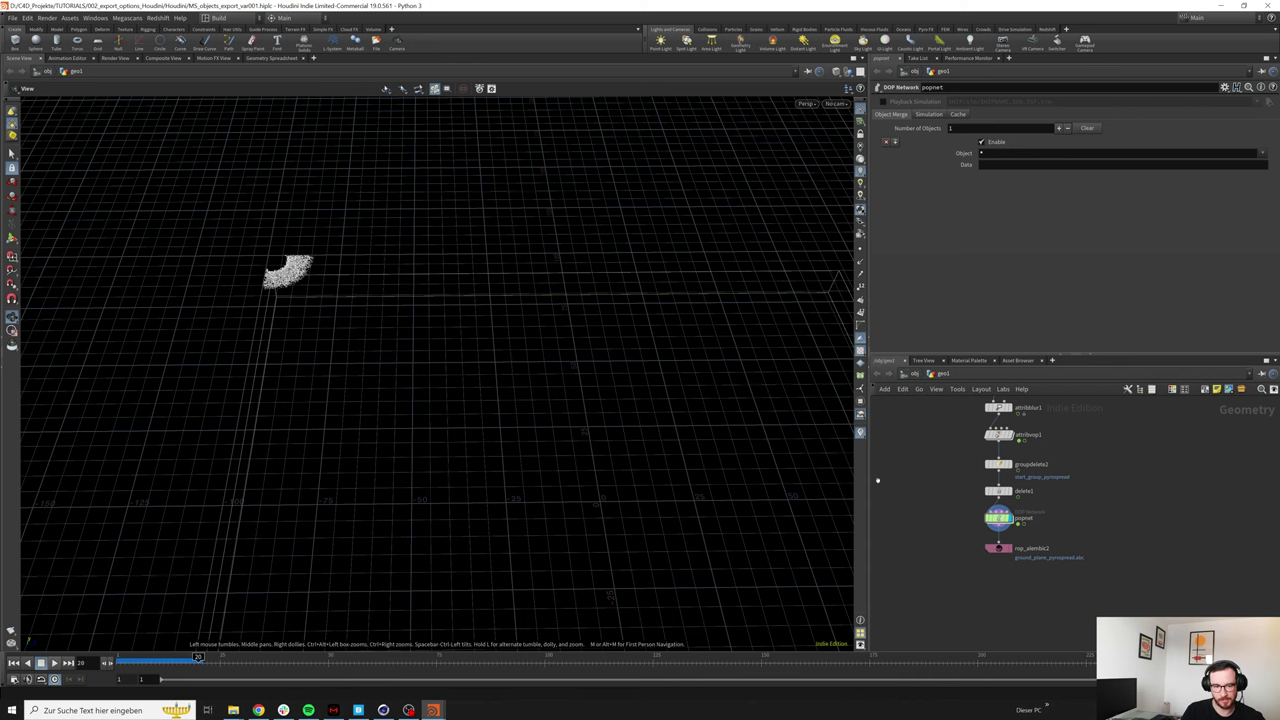
{"action": "left_click_drag", "start_coordinate": [135, 340], "coordinate": [272, 285]}
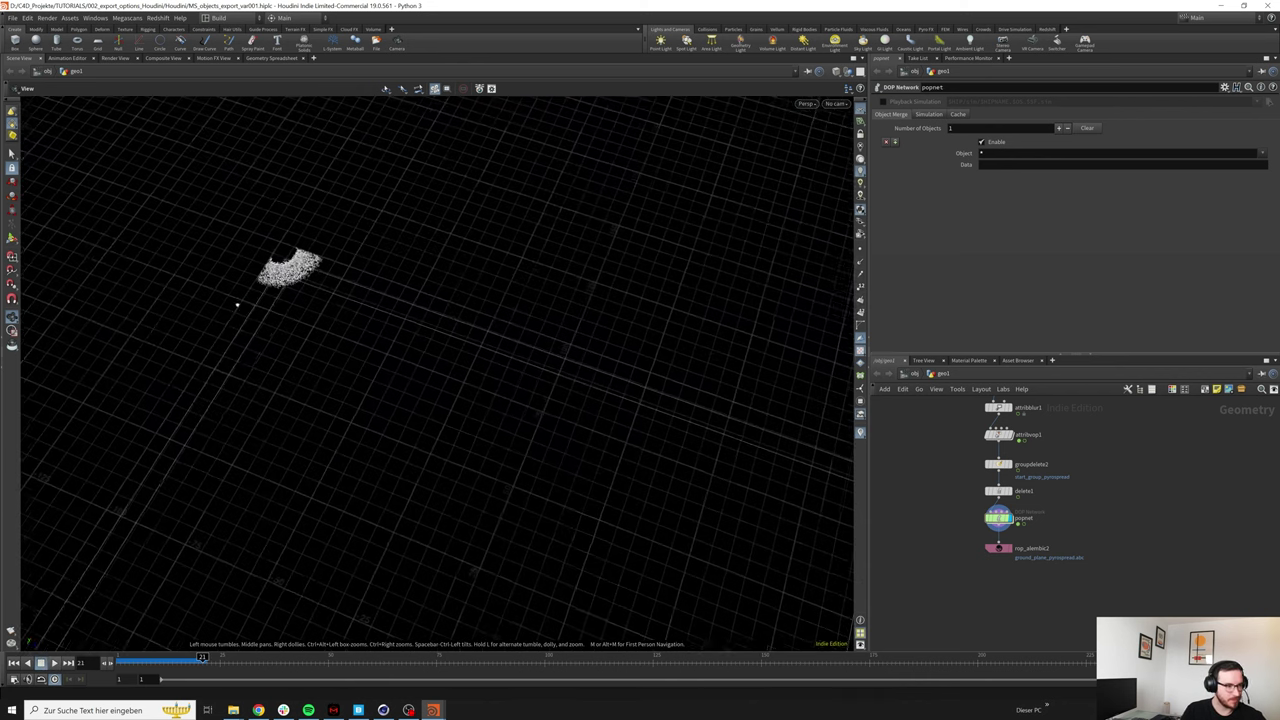
{"action": "left_click_drag", "start_coordinate": [999, 550], "coordinate": [999, 608]}
- Insert a Copy to Points node between popnet and rop_alembic2
{"action": "key", "text": "Tab"}
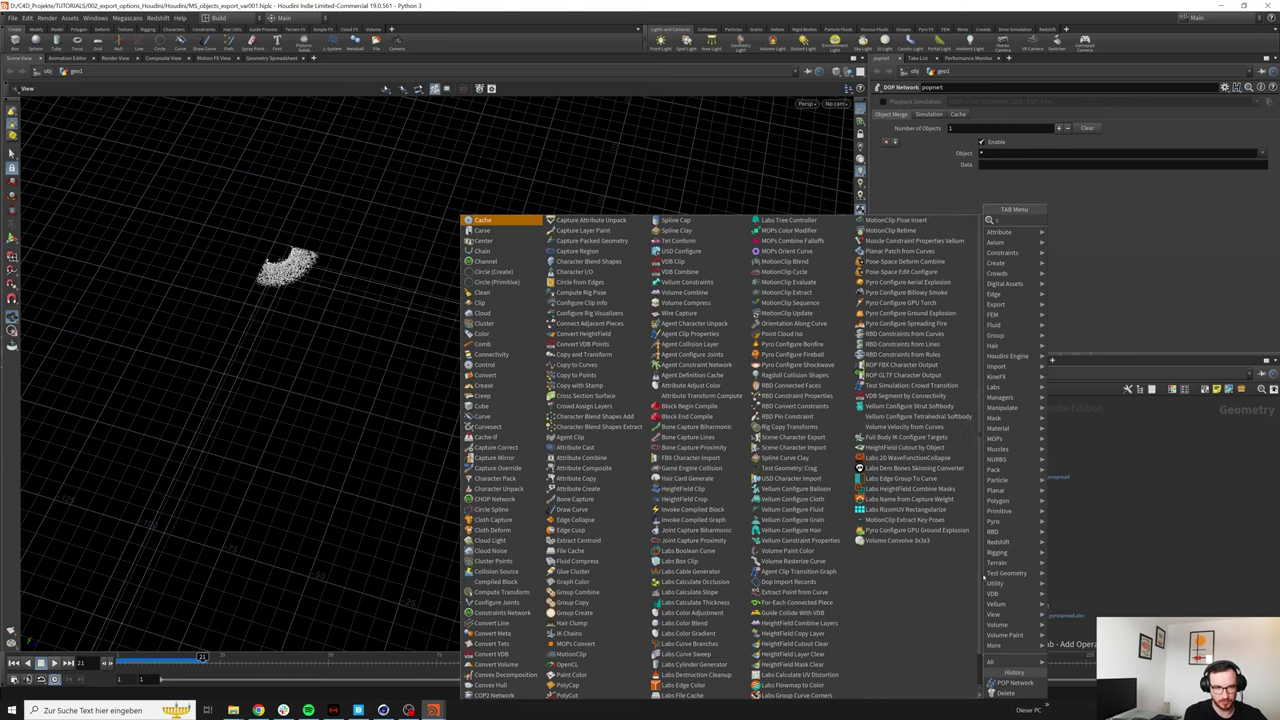
{"action": "type", "text": "copy to po"}
{"action": "key", "text": "Return"}
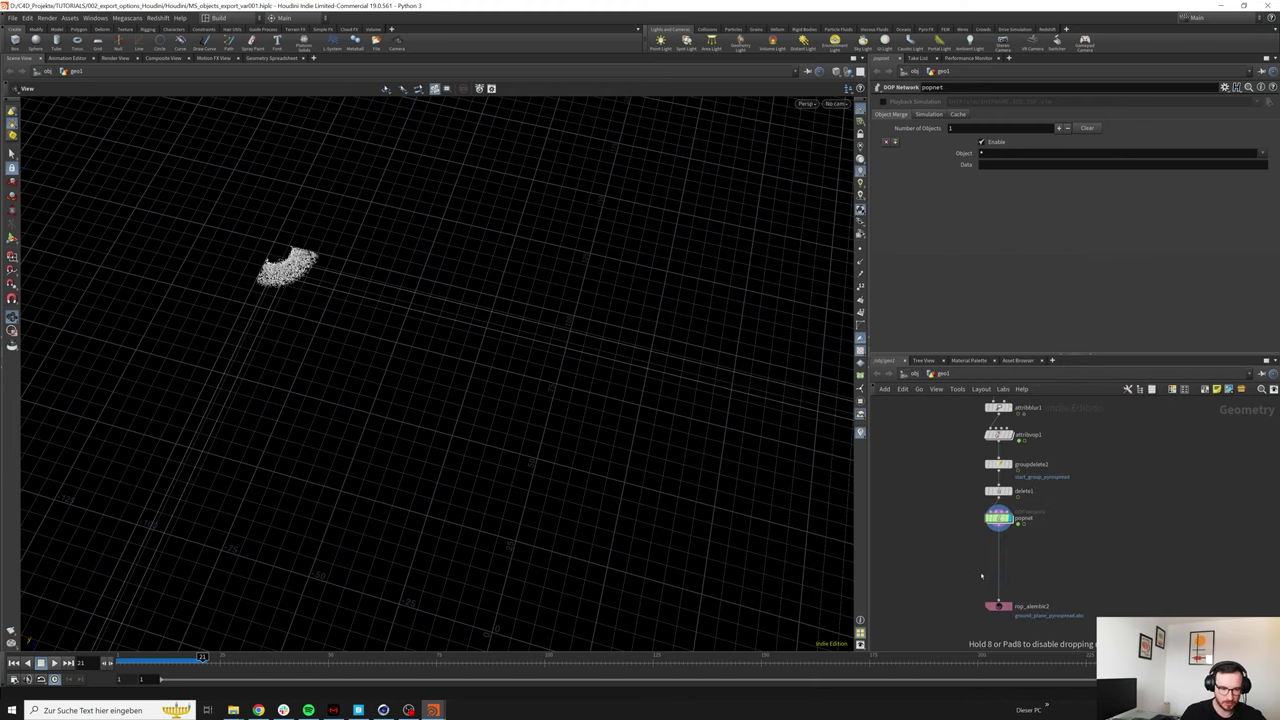
{"action": "left_click", "coordinate": [983, 574]}
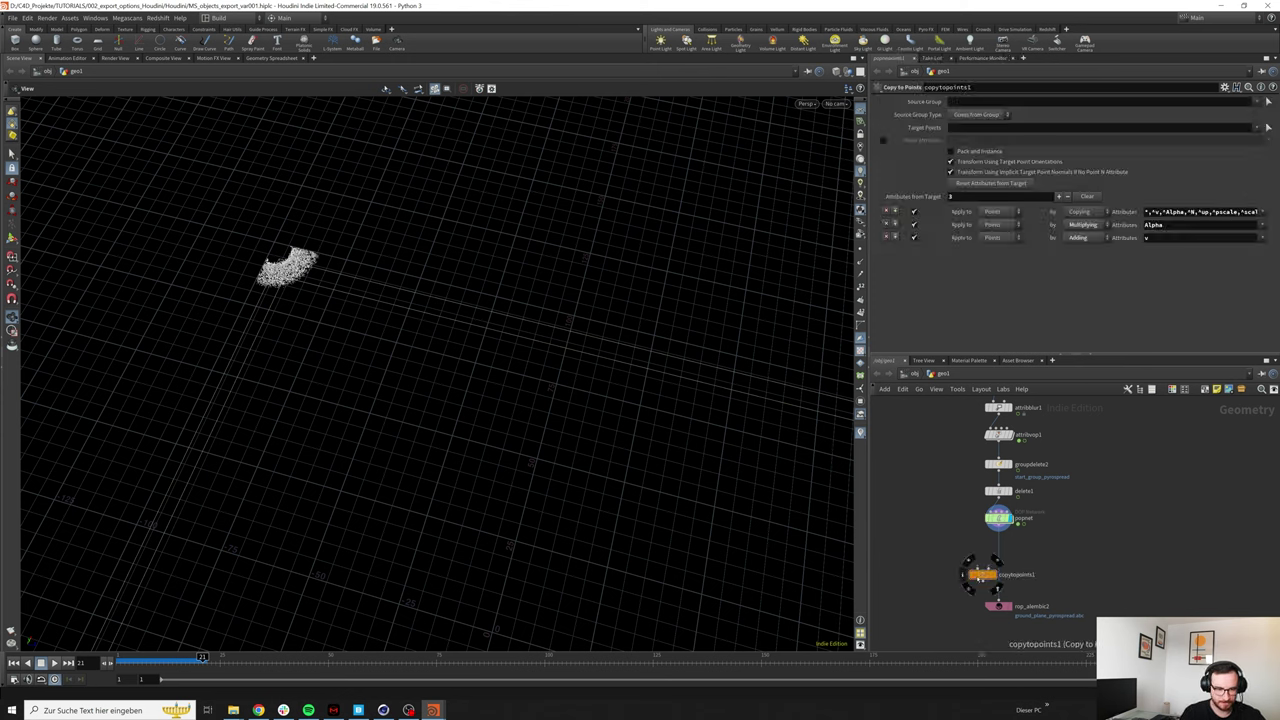
{"action": "left_click", "coordinate": [990, 558]}
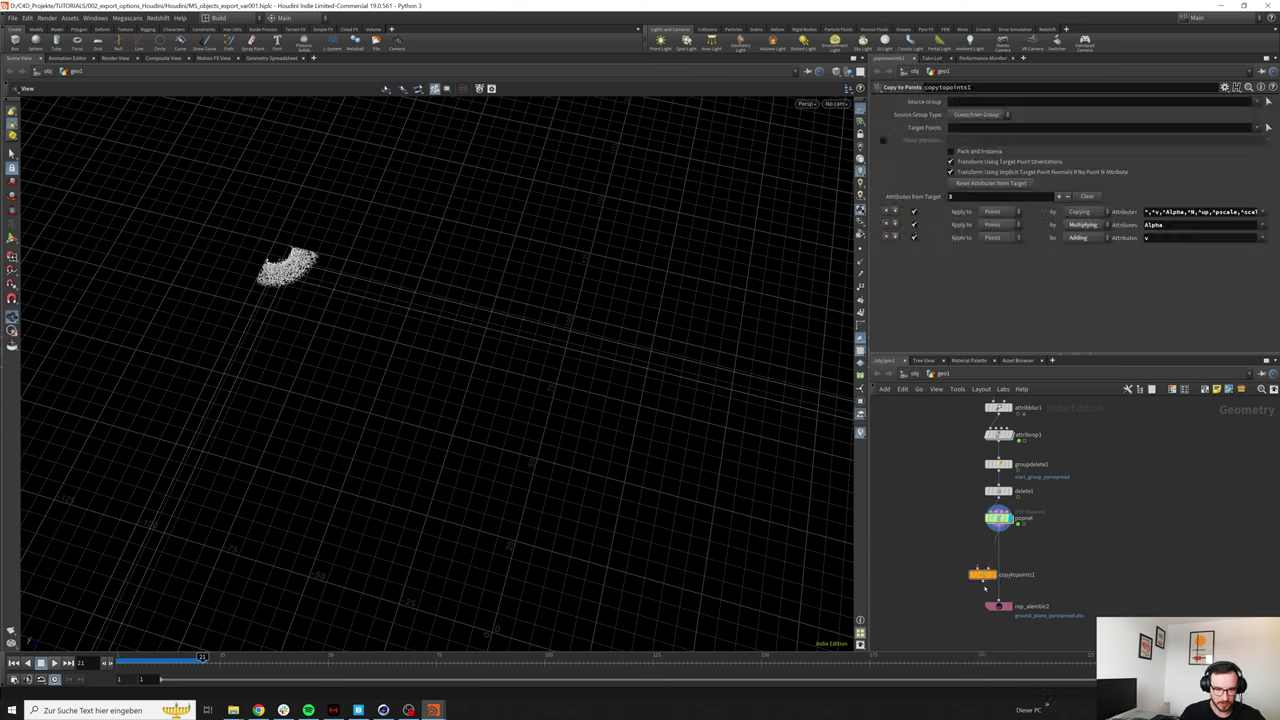
{"action": "left_click_drag", "start_coordinate": [998, 606], "coordinate": [980, 614]}
- Add a 2×2 grid2, wire it into copytopoints1, and display the copied result
{"action": "key", "text": "Tab"}
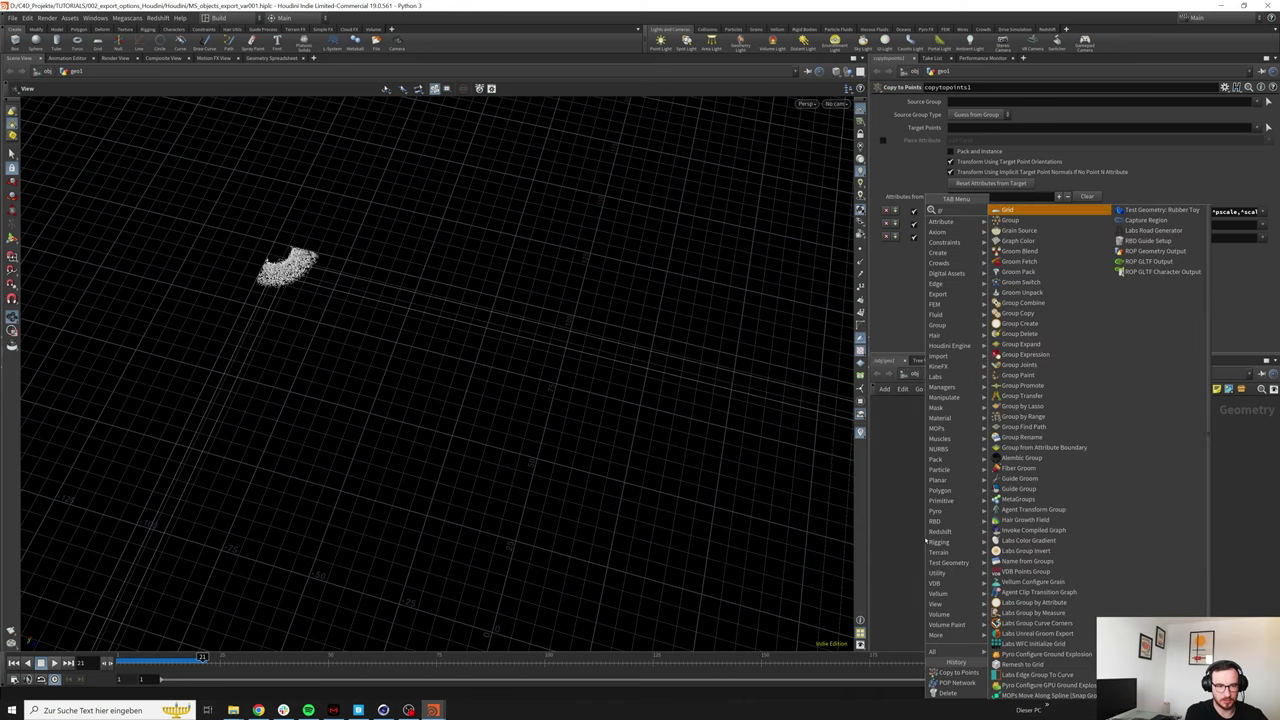
{"action": "key", "text": "Escape"}
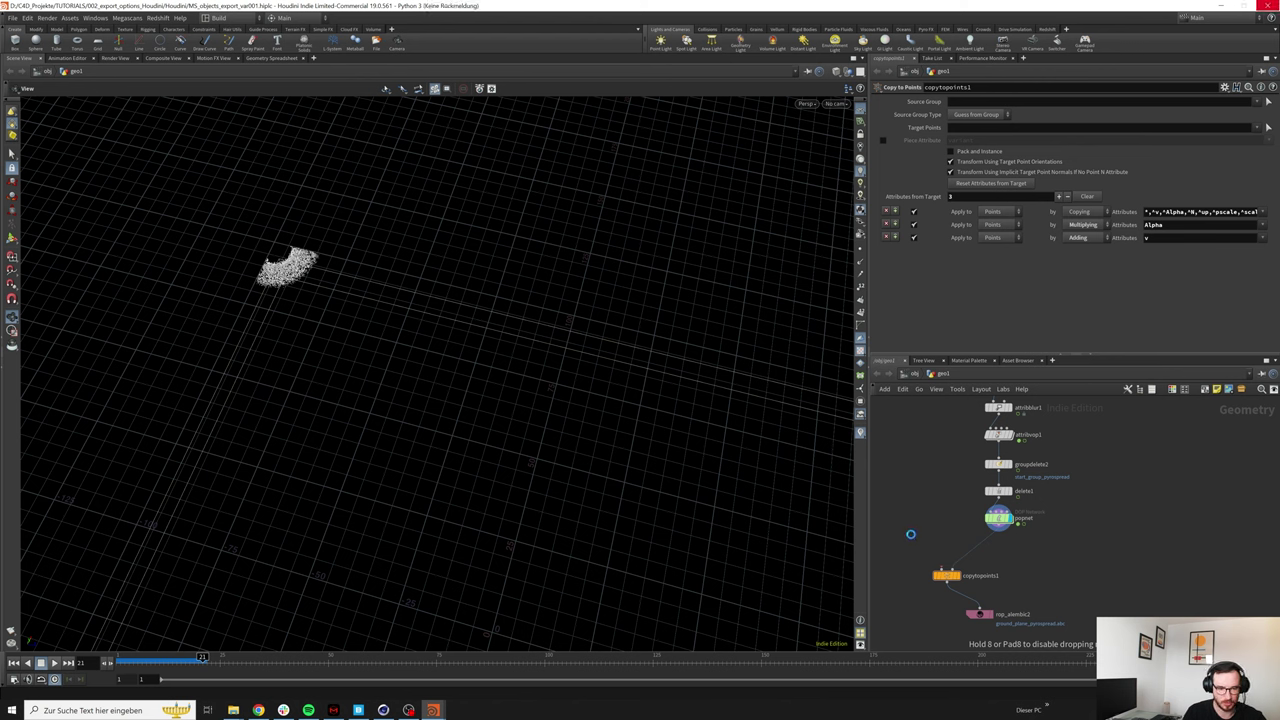
{"action": "left_click", "coordinate": [912, 534]}
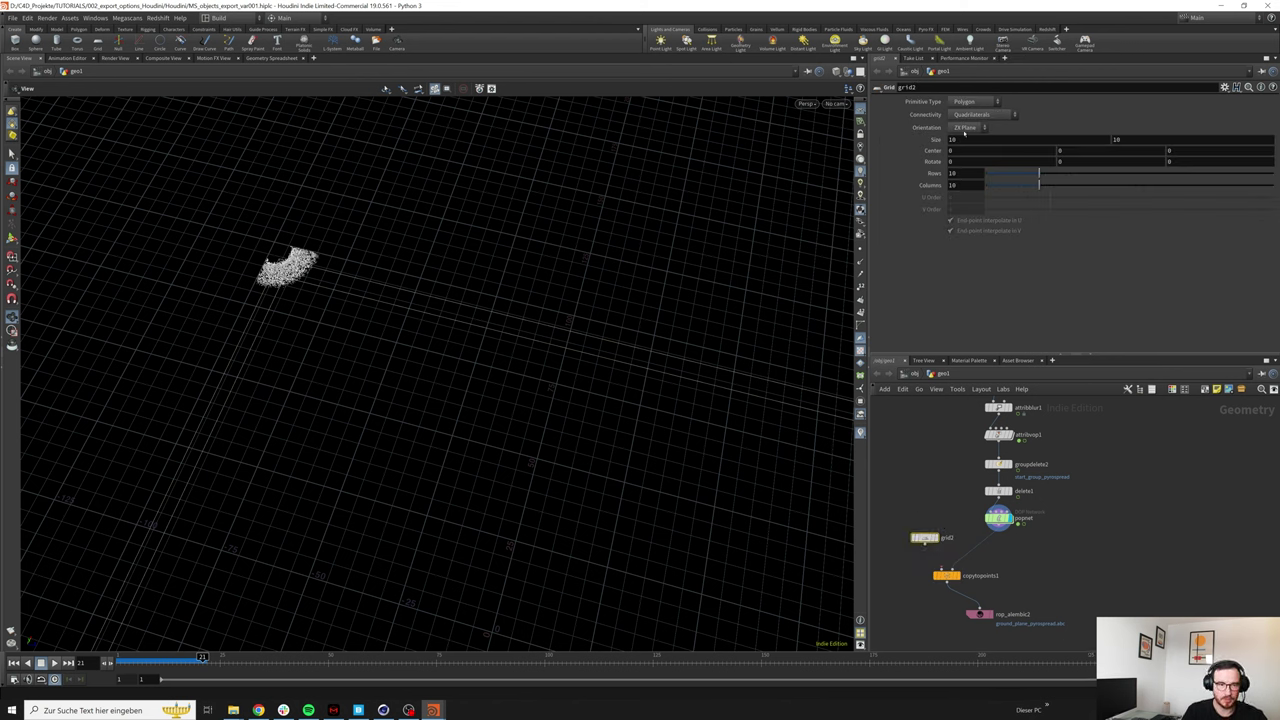
{"action": "type", "text": "2"}
{"action": "key", "text": "Tab"}
{"action": "type", "text": "2"}
{"action": "key", "text": "Return"}
{"action": "left_click", "coordinate": [1049, 568]}
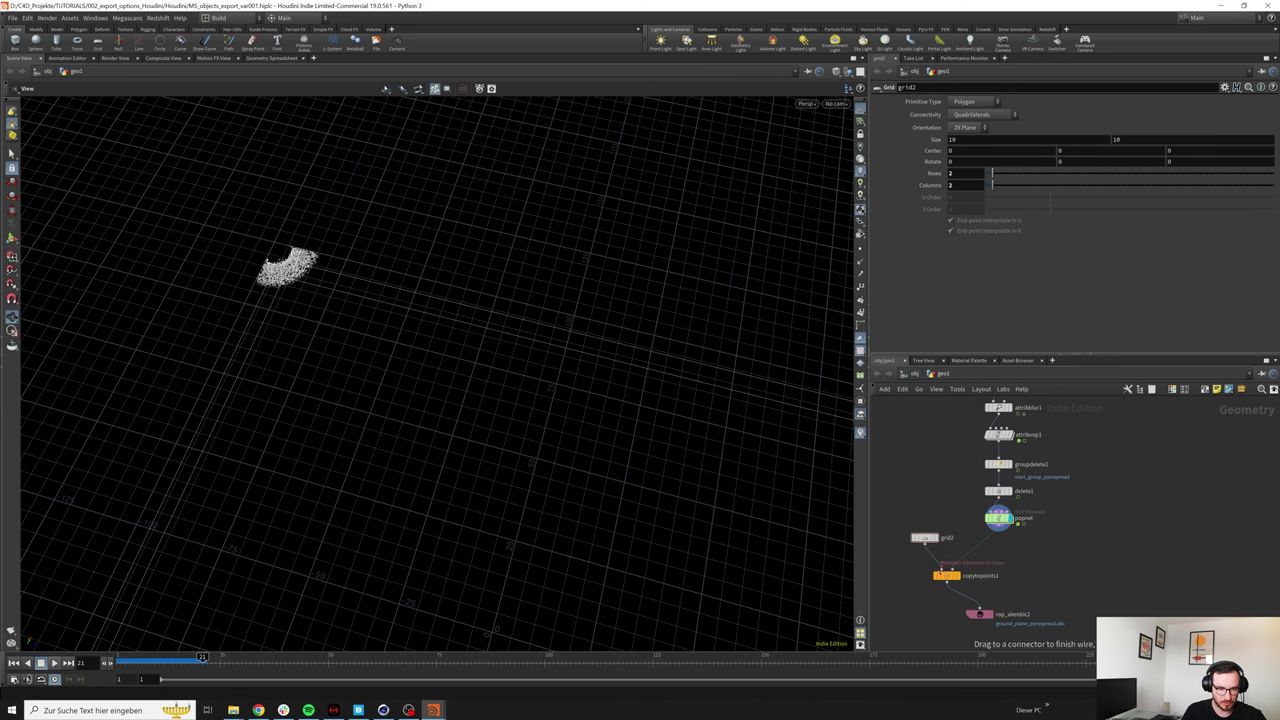
{"action": "left_click_drag", "start_coordinate": [923, 549], "coordinate": [940, 570]}
{"action": "left_click", "coordinate": [957, 575]}
{"action": "mouse_move", "coordinate": [288, 257]}
{"action": "left_mouse_down"}
{"action": "mouse_move", "coordinate": [280, 274]}
{"action": "mouse_move", "coordinate": [300, 249]}
{"action": "mouse_move", "coordinate": [431, 279]}
{"action": "left_mouse_up"}
- Set grid2's Size to 1 by 1
{"action": "scroll", "coordinate": [303, 265], "scroll_direction": "up", "scroll_amount": 3}
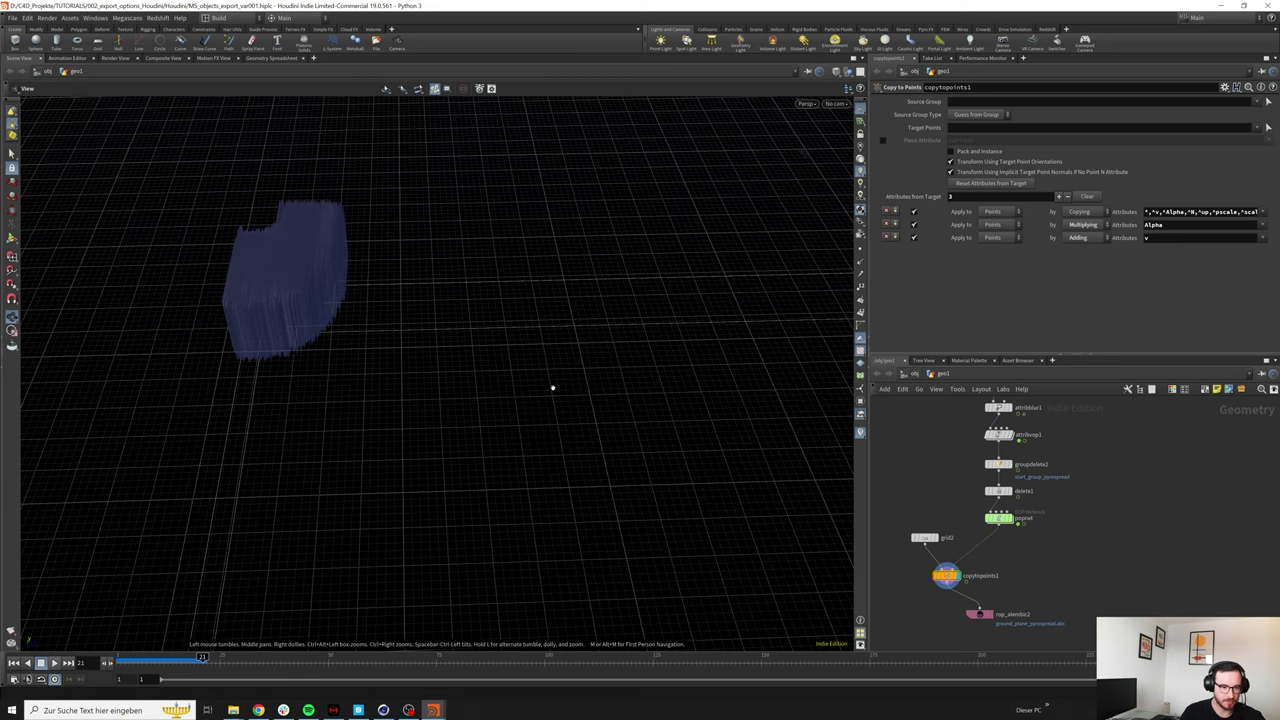
{"action": "mouse_move", "coordinate": [277, 298]}
{"action": "left_mouse_down"}
{"action": "mouse_move", "coordinate": [314, 274]}
{"action": "mouse_move", "coordinate": [294, 306]}
{"action": "left_mouse_up"}
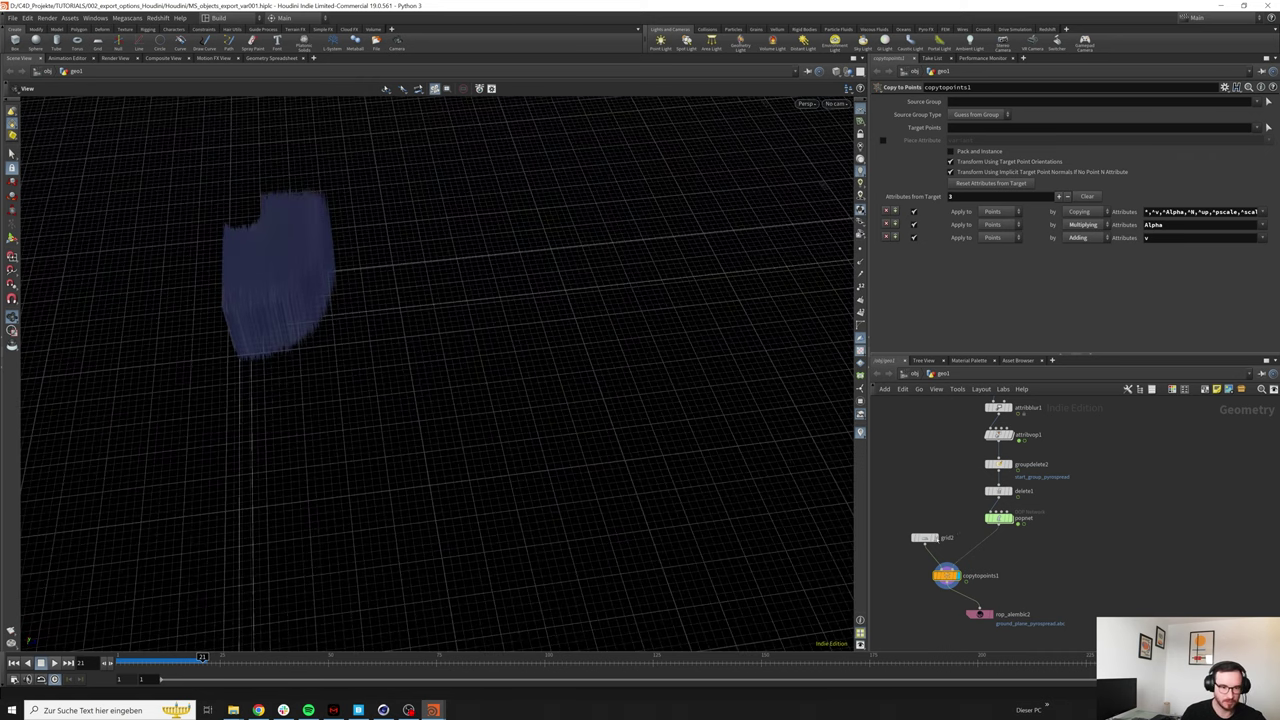
{"action": "left_click", "coordinate": [925, 538]}
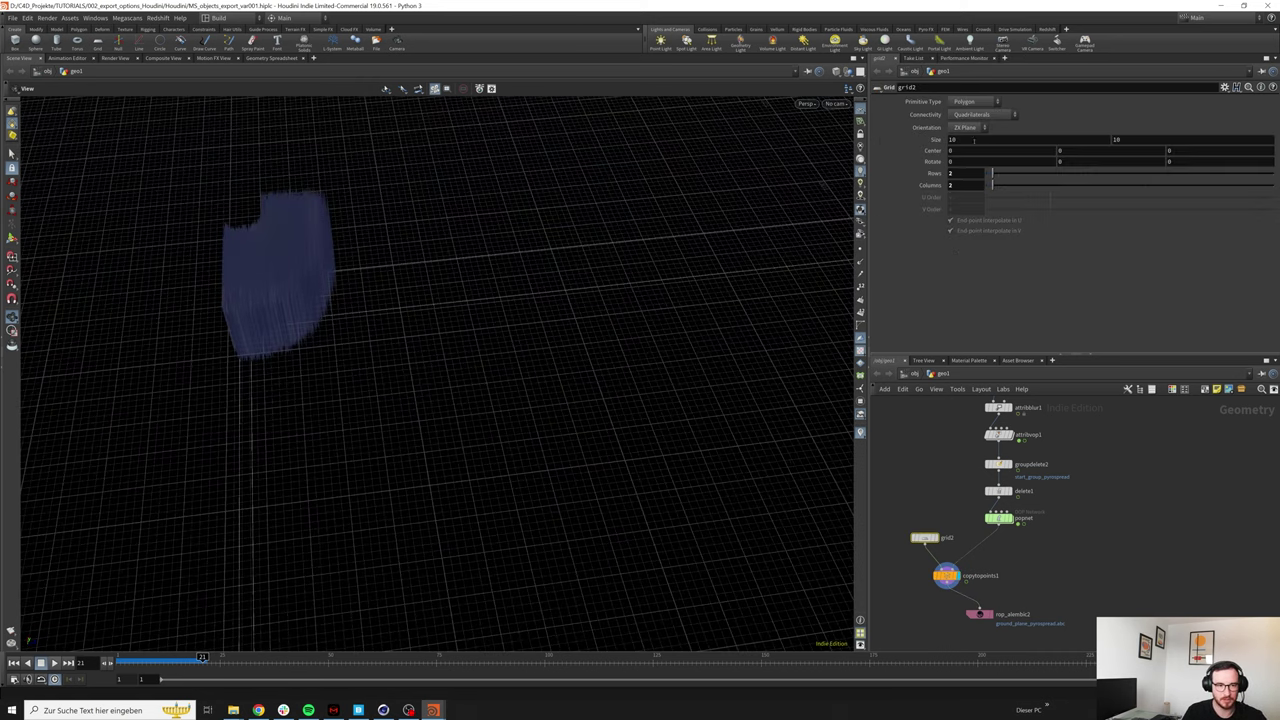
{"action": "key", "text": "BackSpace"}
{"action": "key", "text": "Tab"}
{"action": "type", "text": "1"}
{"action": "key", "text": "Return"}
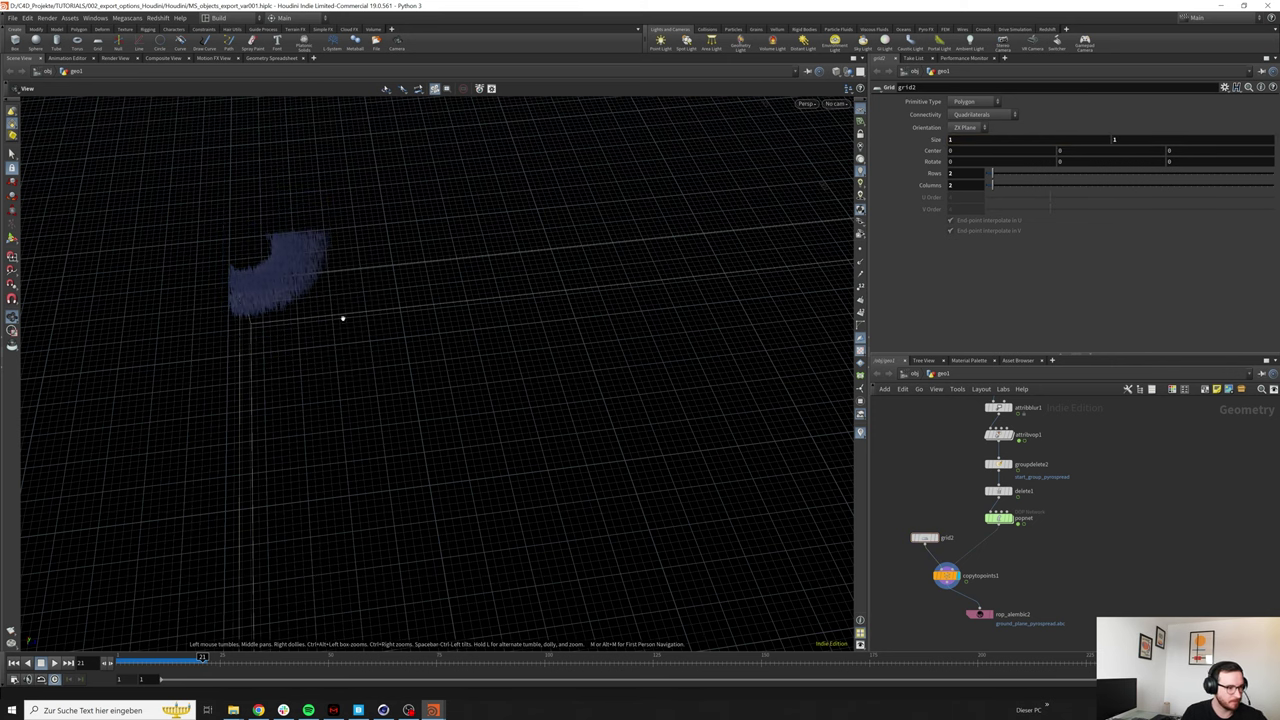
- Play the animation to watch the copied cards, then move rop_alembic2 lower
{"action": "mouse_move", "coordinate": [341, 323]}
{"action": "left_mouse_down"}
{"action": "mouse_move", "coordinate": [246, 237]}
{"action": "mouse_move", "coordinate": [260, 258]}
{"action": "mouse_move", "coordinate": [380, 286]}
{"action": "left_mouse_up"}
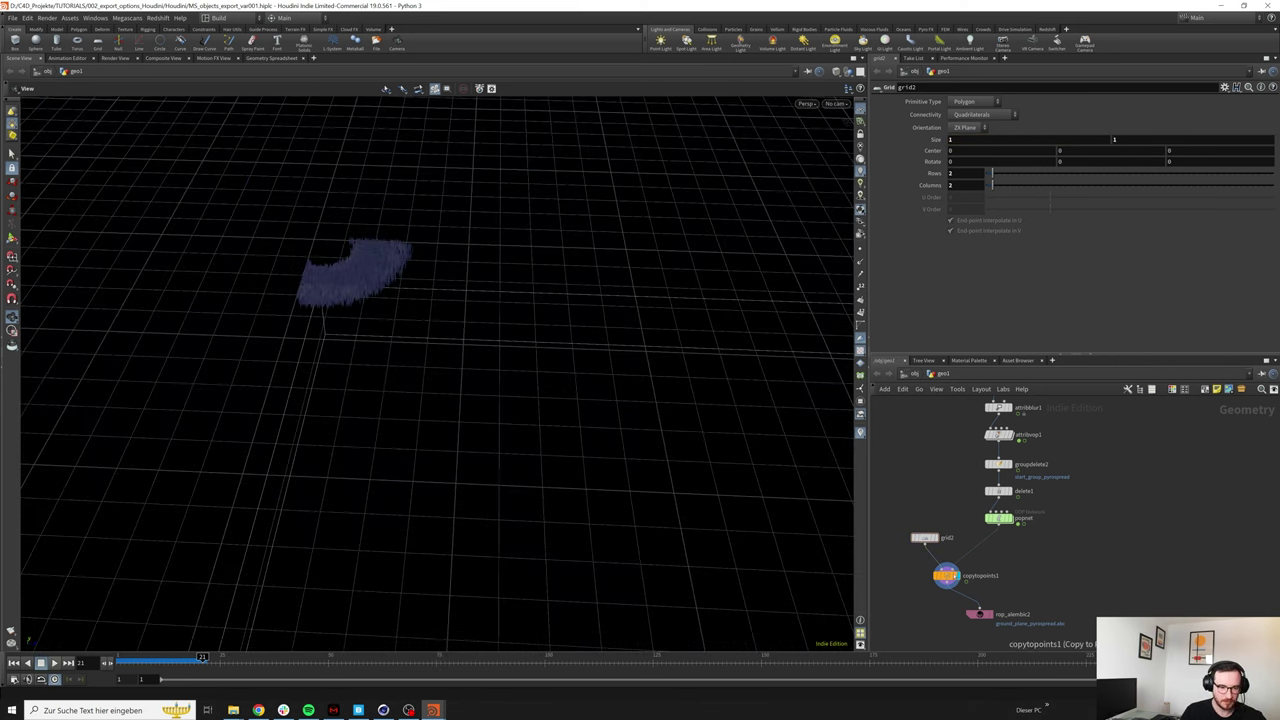
{"action": "left_click", "coordinate": [55, 663]}
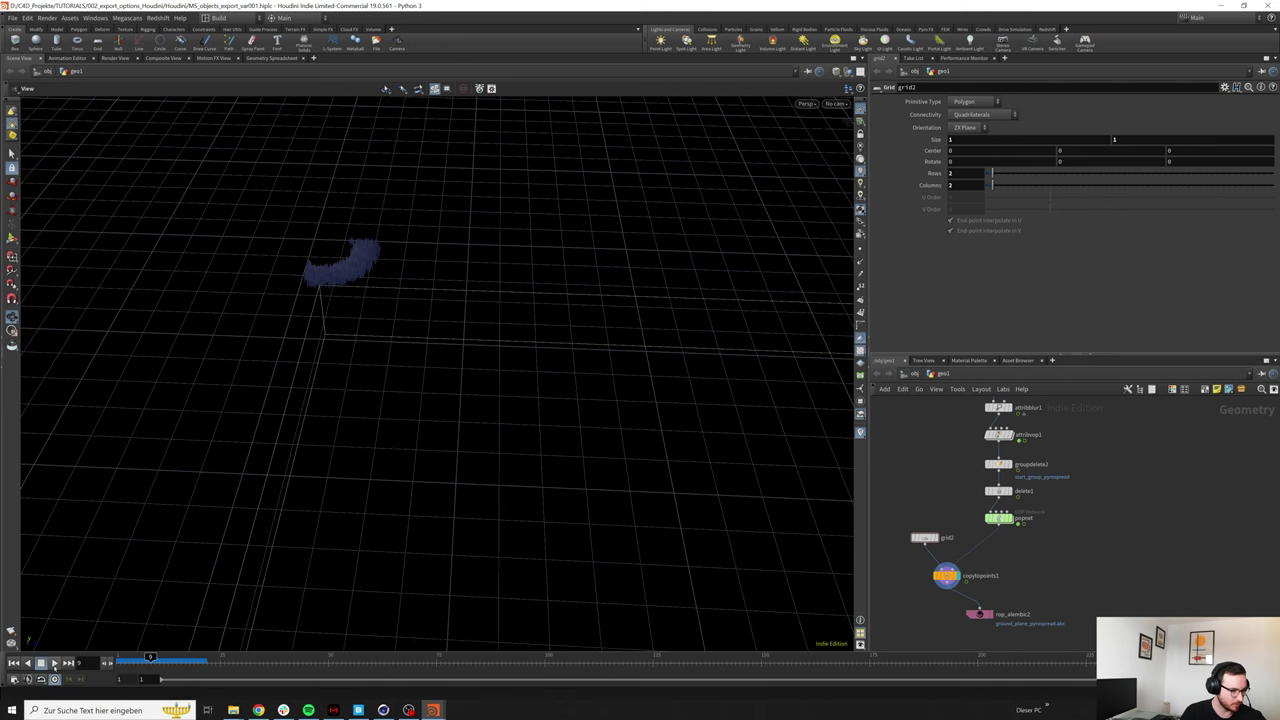
{"action": "left_click_drag", "start_coordinate": [335, 247], "coordinate": [393, 304]}
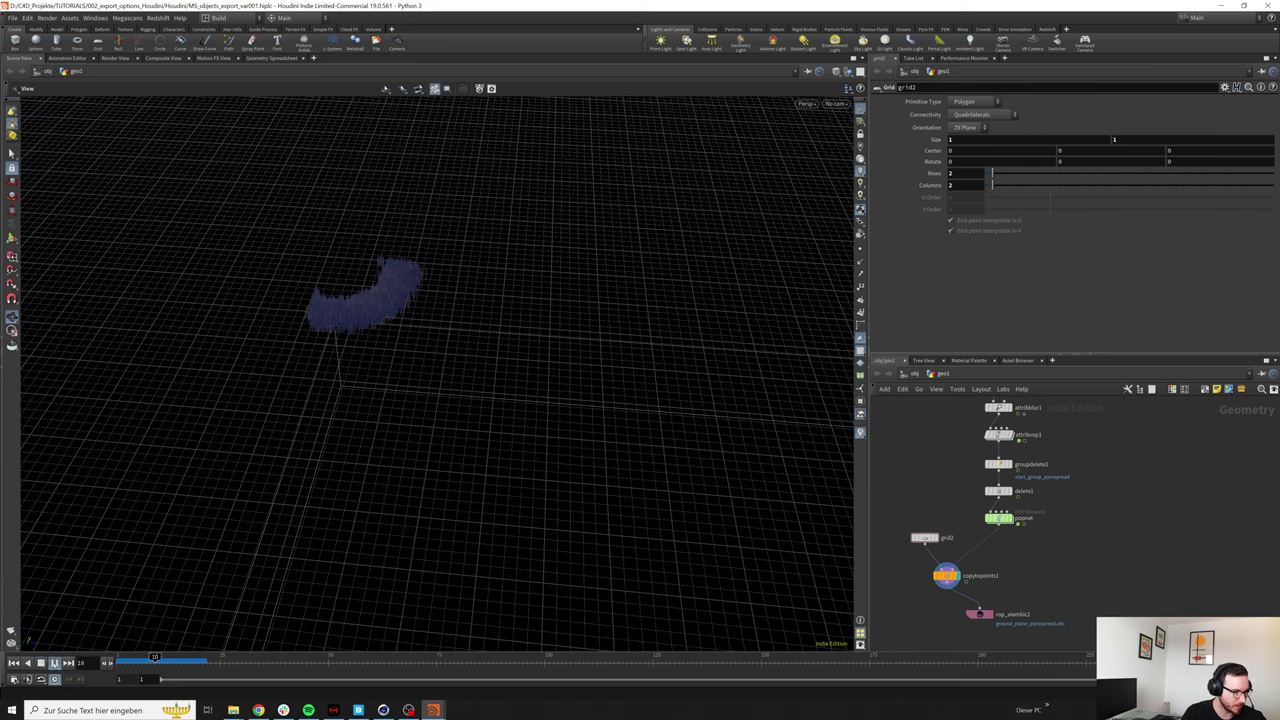
{"action": "key", "text": "Escape"}
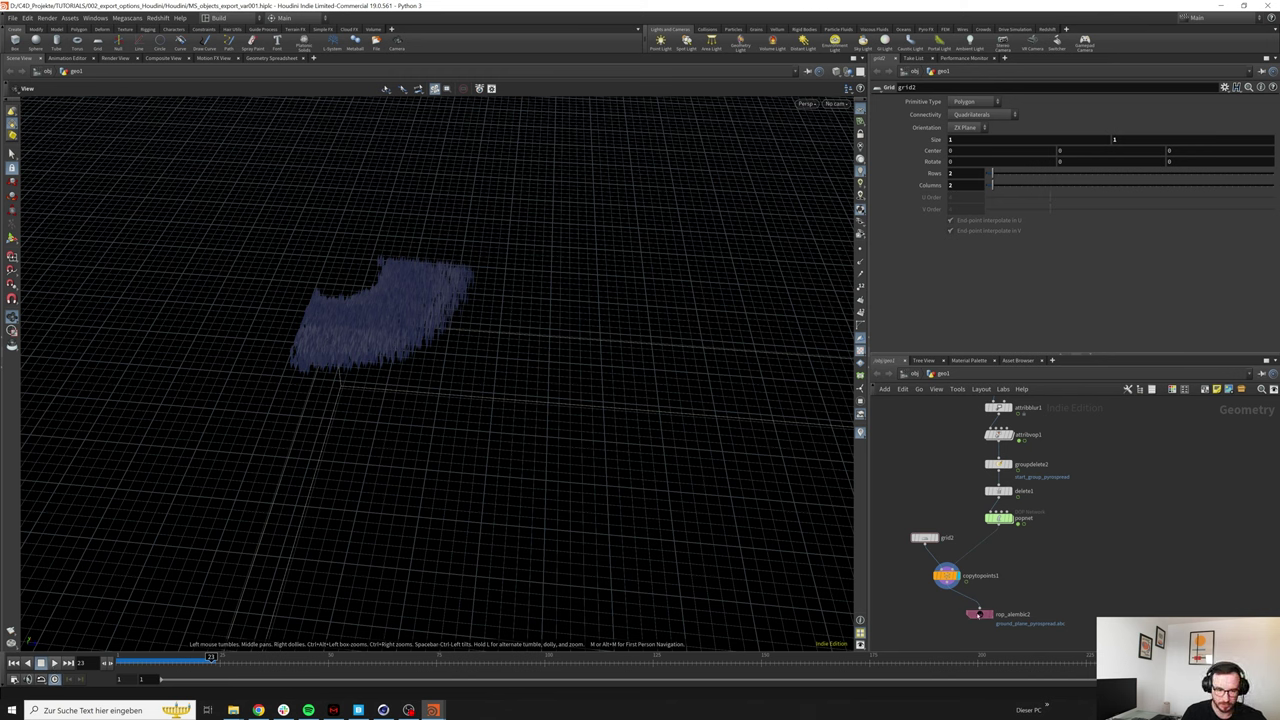
{"action": "left_click_drag", "start_coordinate": [979, 614], "coordinate": [947, 630]}
{"action": "key", "text": "Tab"}
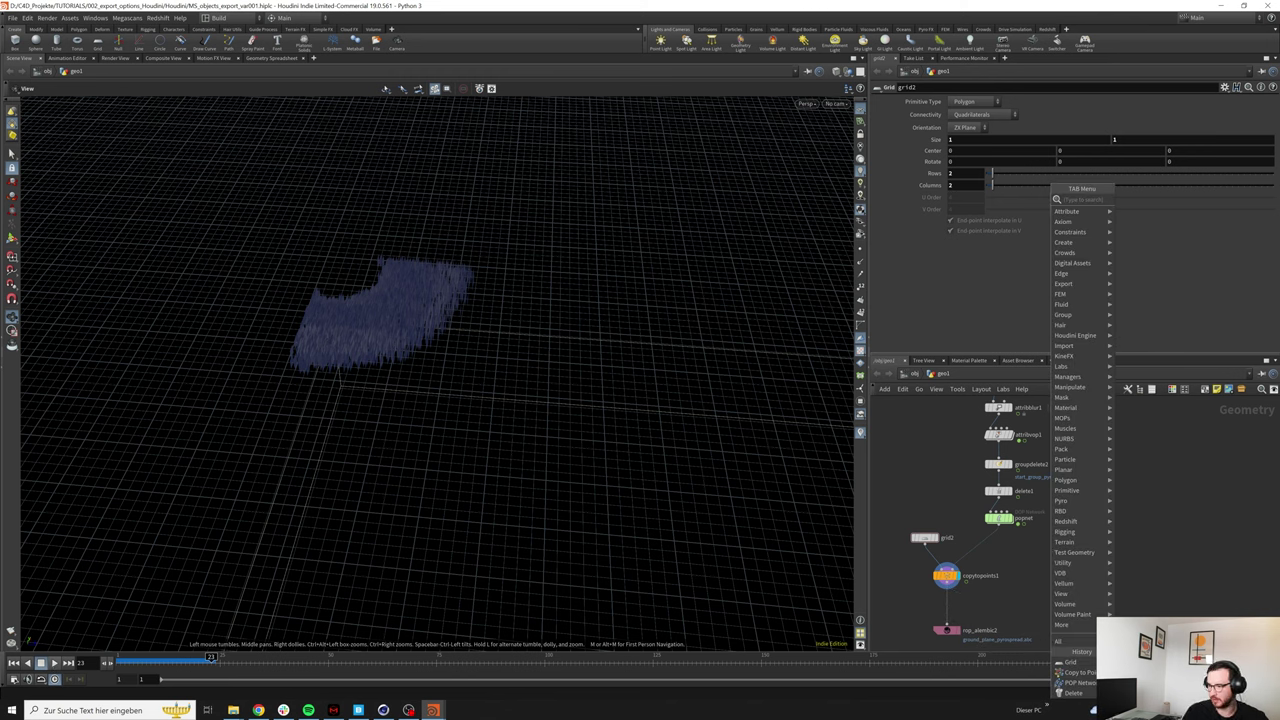
- Insert an Attribute Wrangle between popnet and copytopoints1
{"action": "key", "text": "Escape"}
{"action": "key", "text": "Tab"}
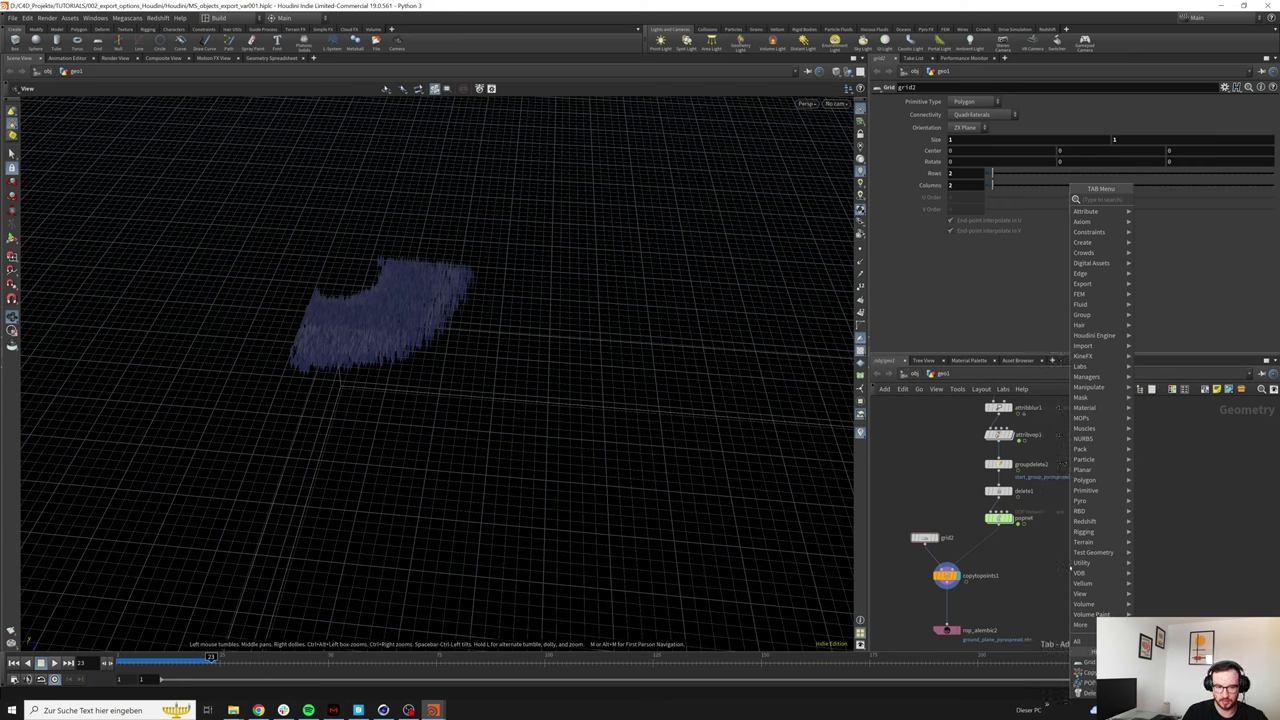
{"action": "type", "text": "attrib"}
{"action": "key", "text": "Return"}
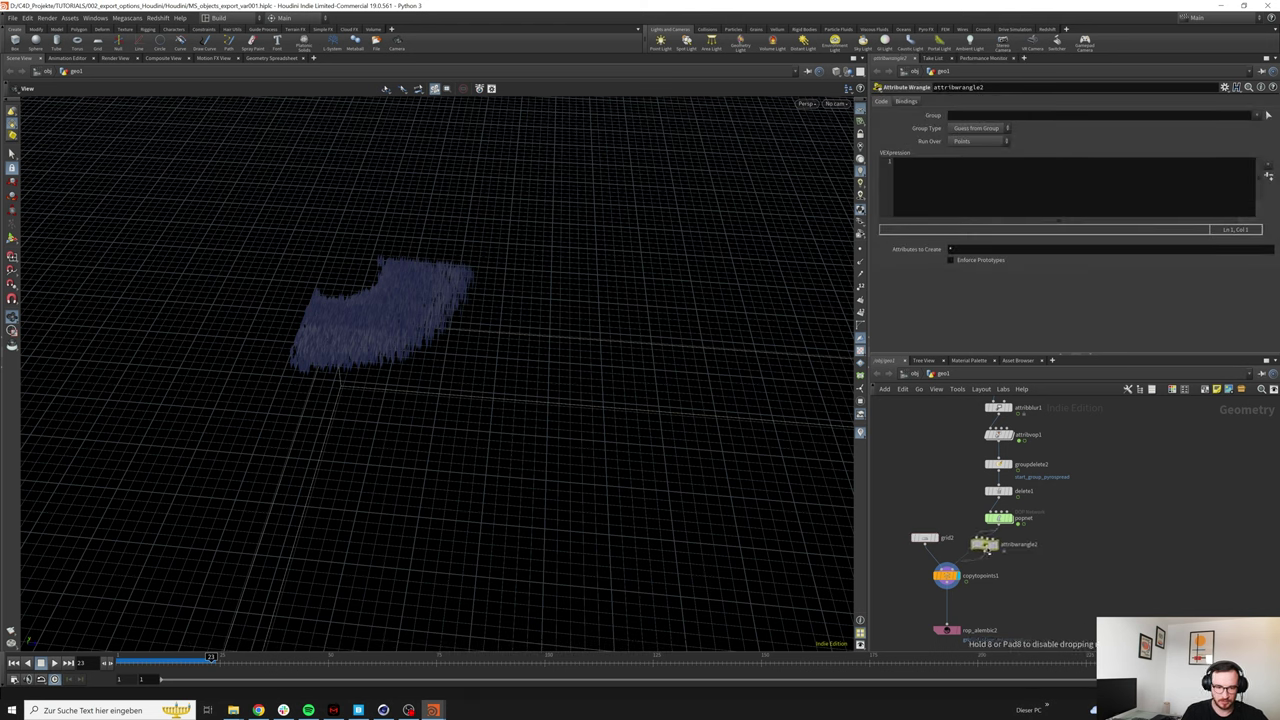
{"action": "left_click", "coordinate": [989, 550]}
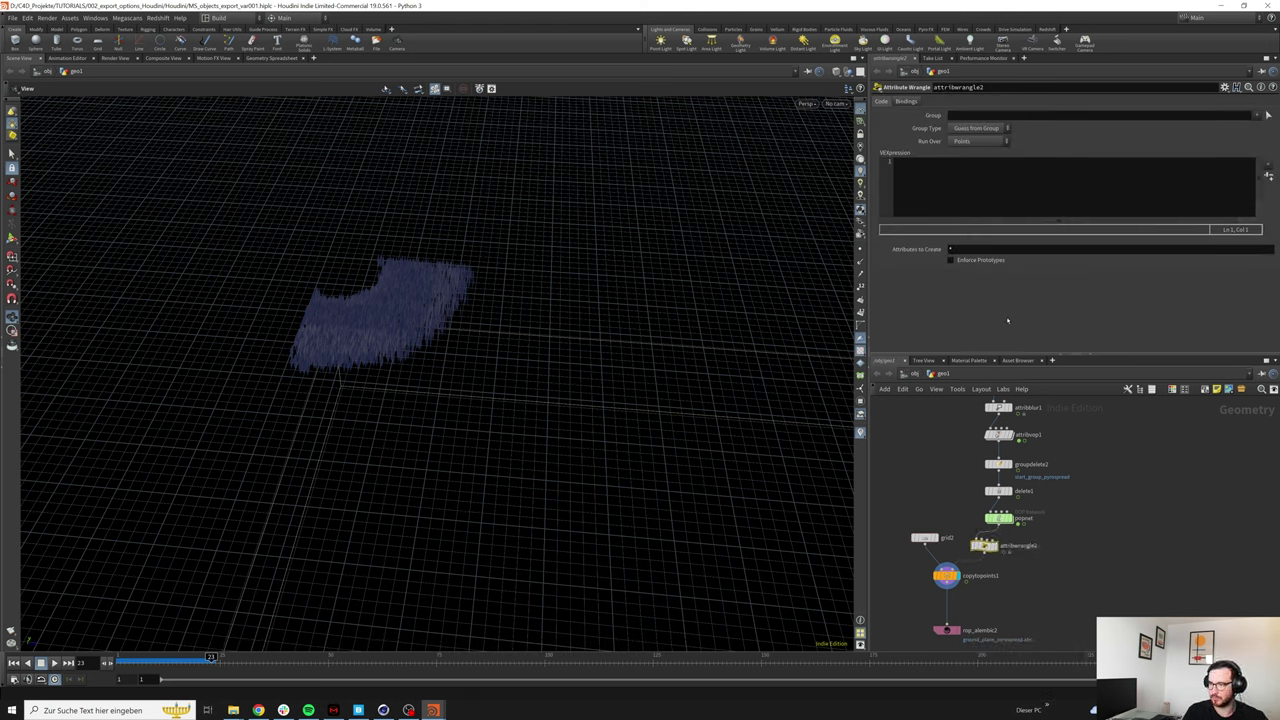
{"action": "left_click", "coordinate": [937, 189]}
{"action": "type", "text": "if (@age < "}
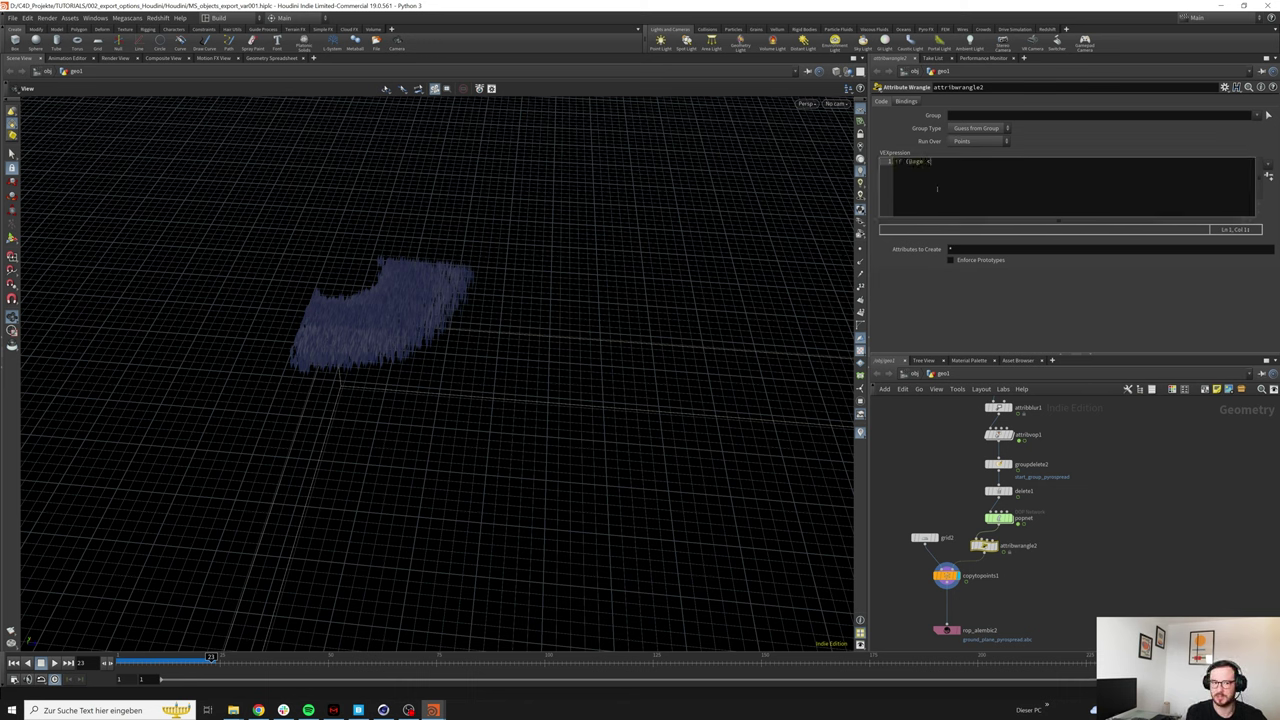
{"action": "type", "text": "1) "}
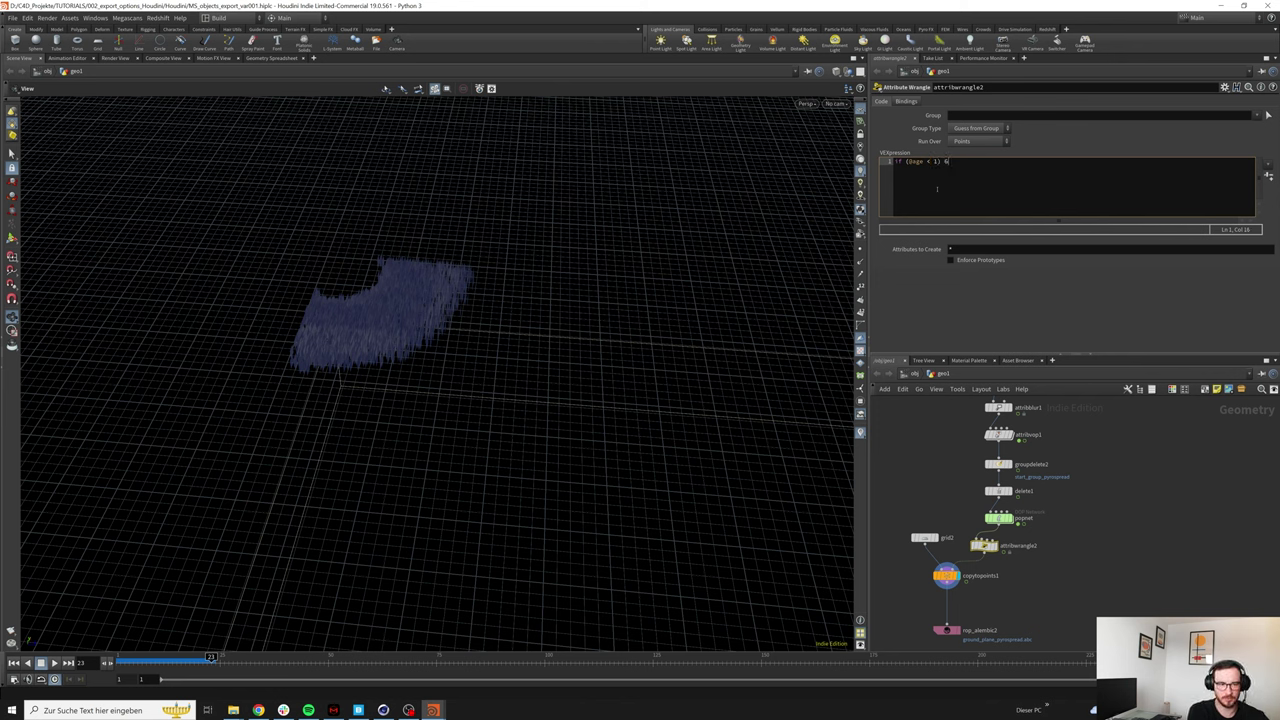
{"action": "type", "text": "{"}
{"action": "key", "text": "Return"}
{"action": "key", "text": "Return"}
{"action": "type", "text": "@pscale = @"}
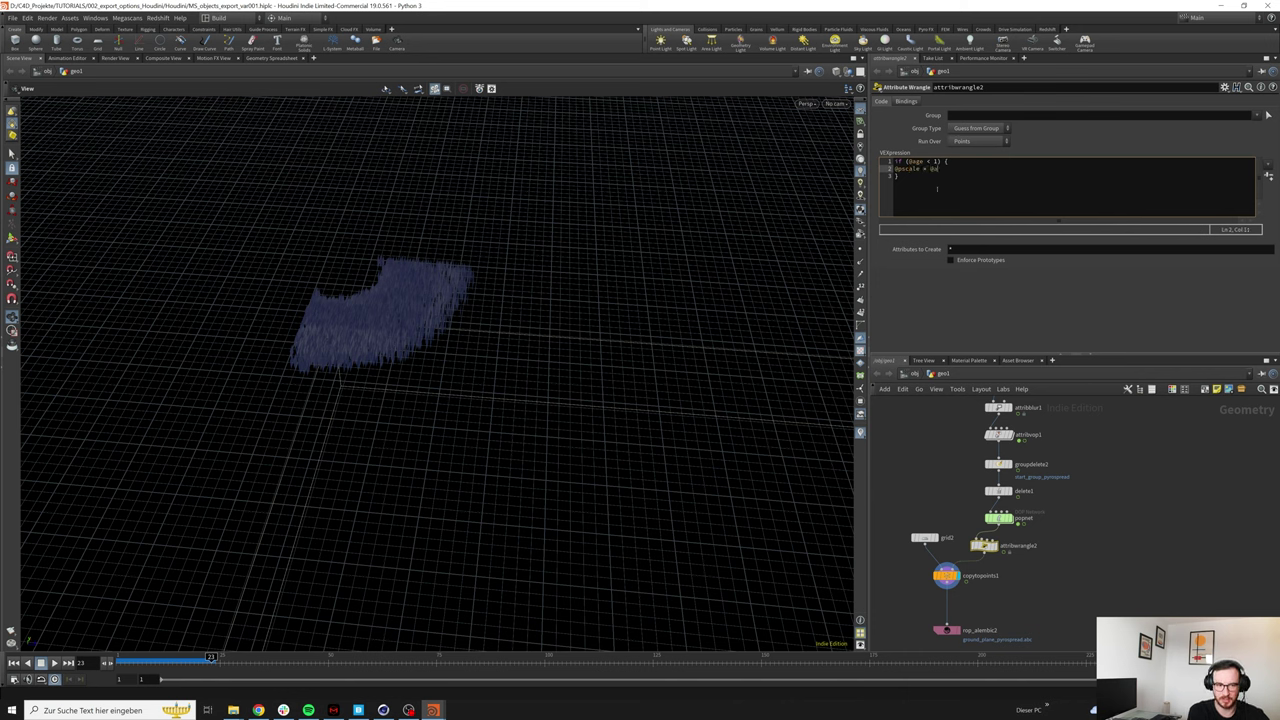
{"action": "type", "text": "age"}
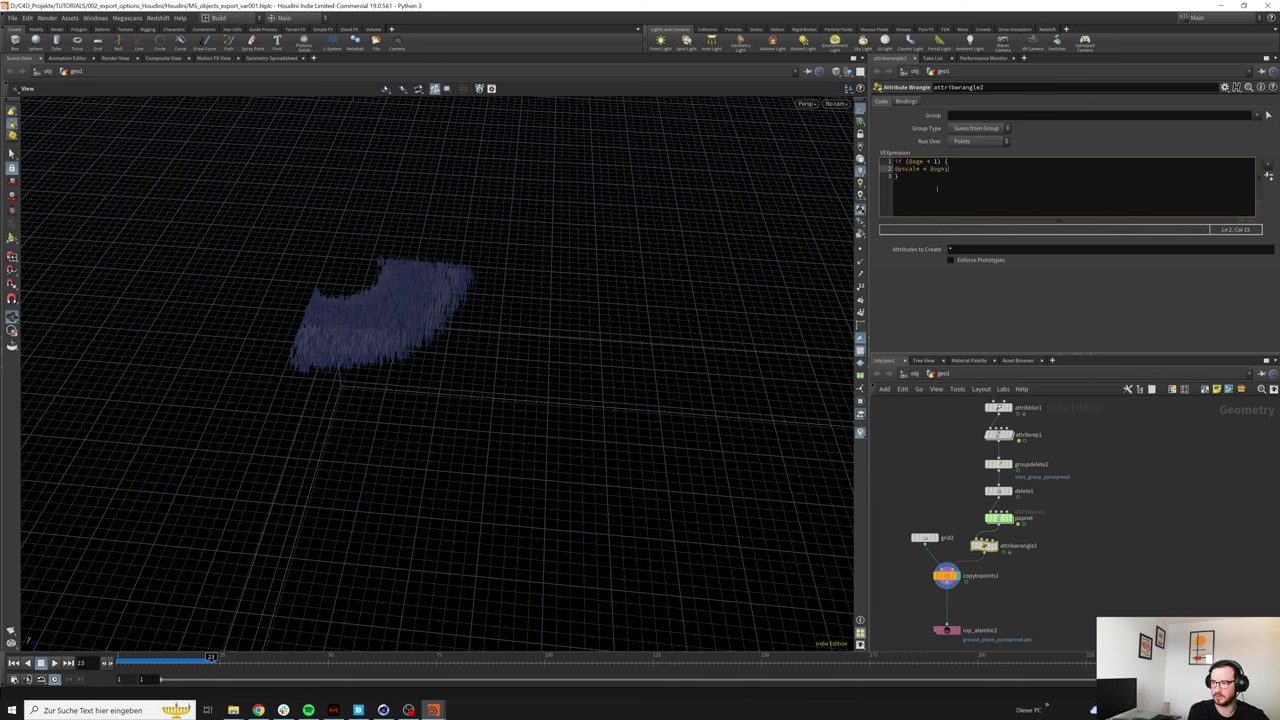
{"action": "type", "text": ";"}
{"action": "key", "text": "Down"}
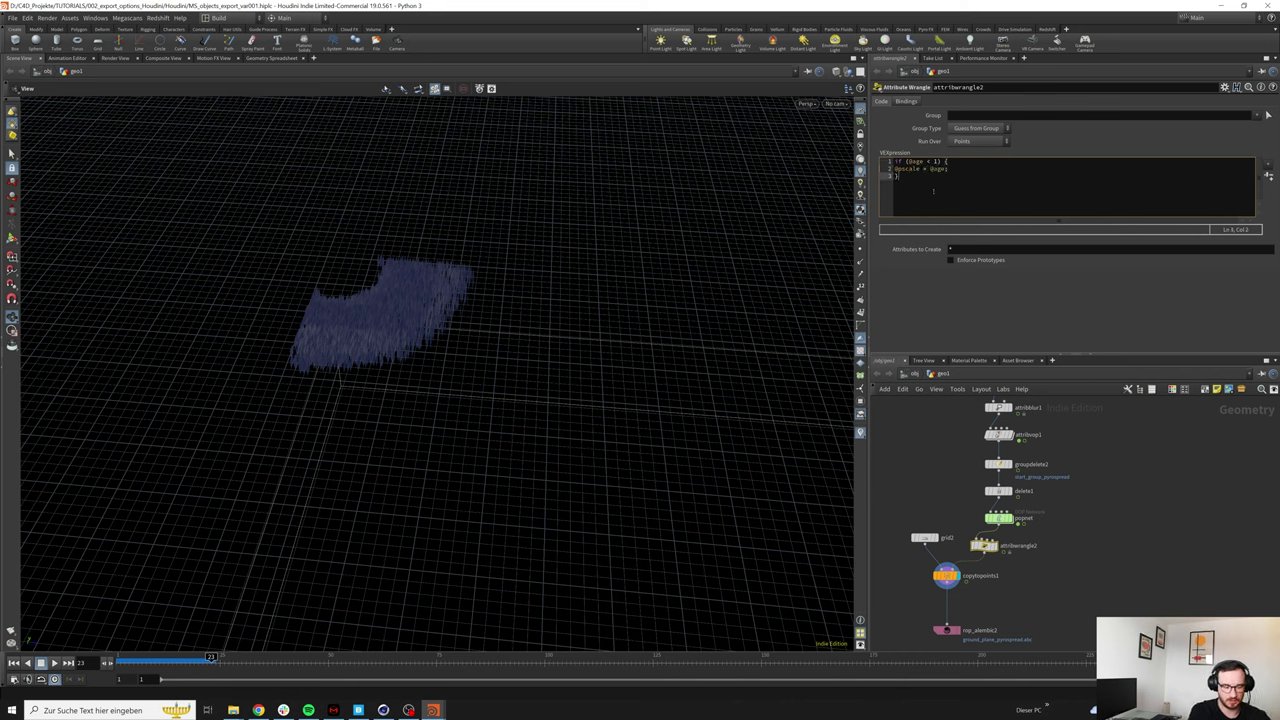
{"action": "key", "text": "Return"}
{"action": "type", "text": "se {"}
{"action": "key", "text": "Return"}
{"action": "key", "text": "Return"}
{"action": "type", "text": "}"}
{"action": "key", "text": "Up"}
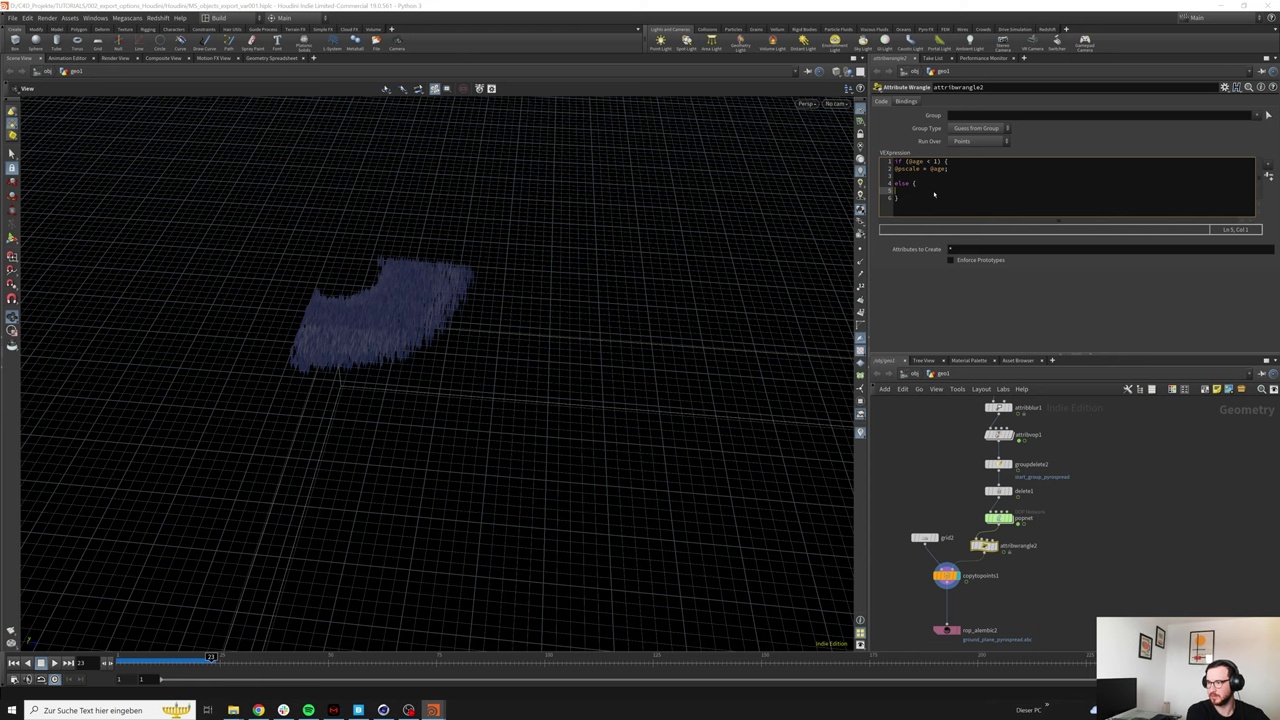
{"action": "type", "text": "cale ="}
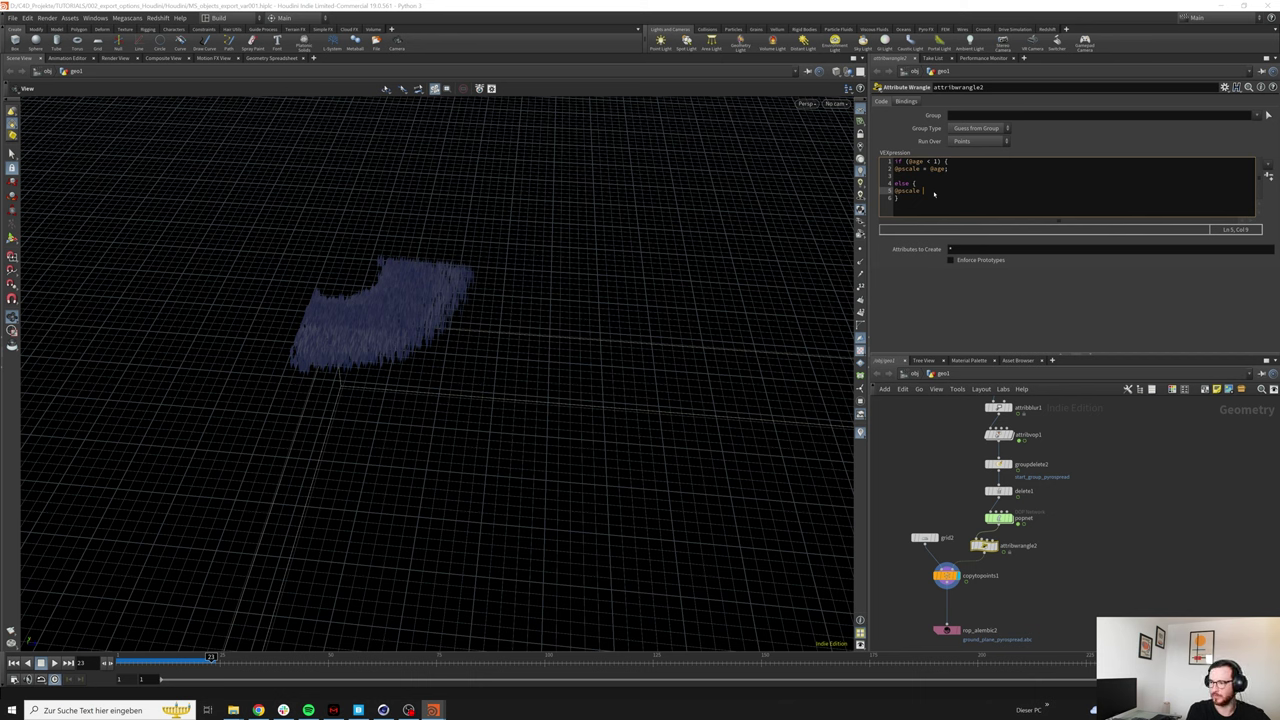
{"action": "left_click_drag", "start_coordinate": [898, 198], "coordinate": [897, 184]}
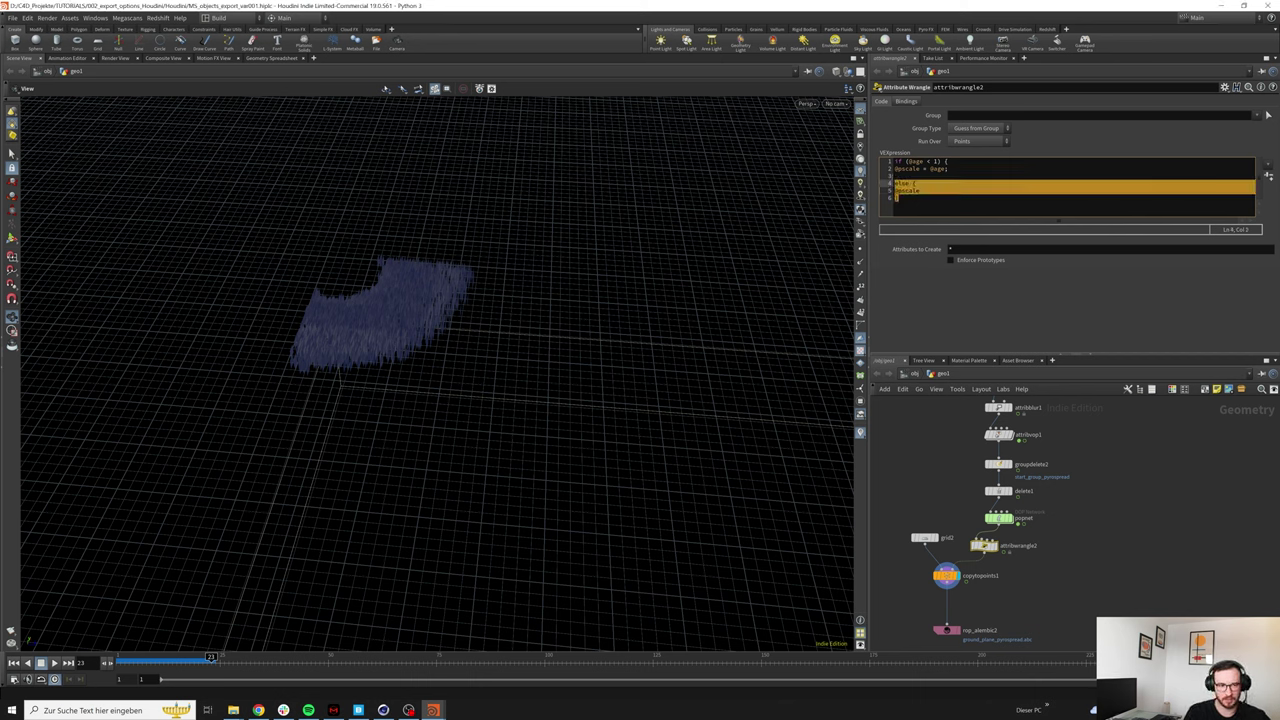
{"action": "key", "text": "shift+Home"}
{"action": "key", "text": "BackSpace"}
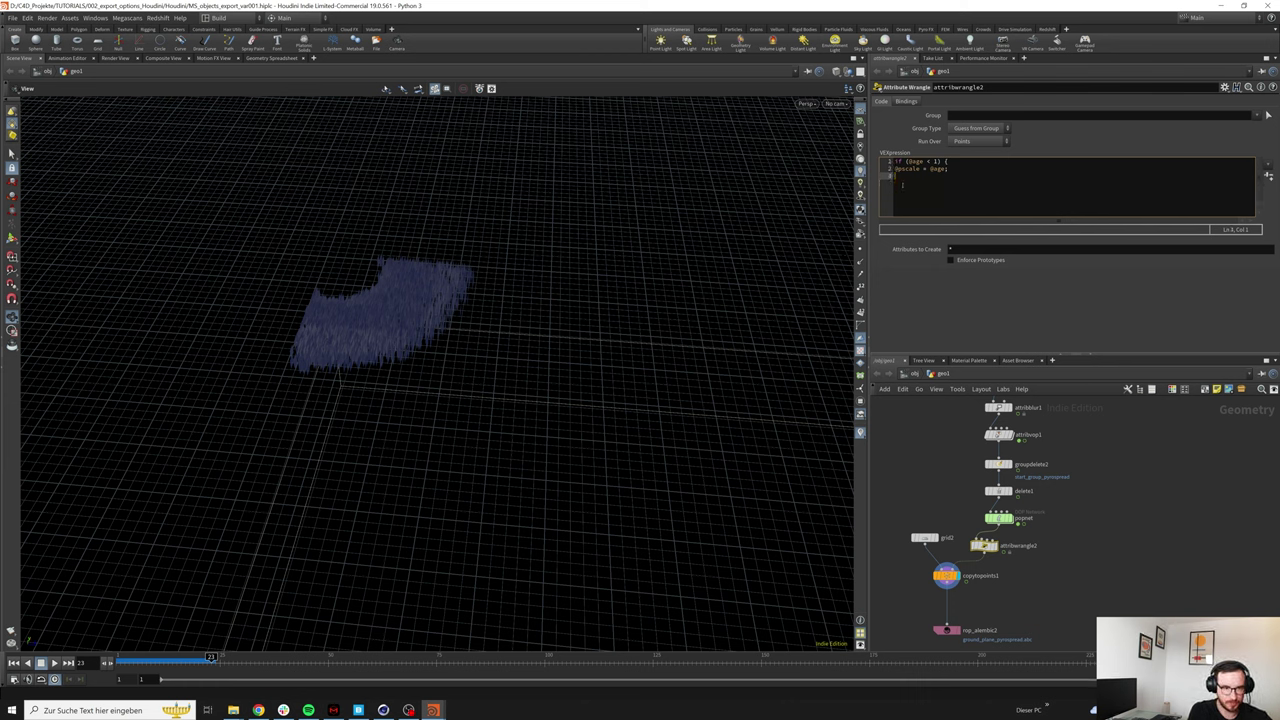
{"action": "key", "text": "Return"}
{"action": "key", "text": "Return"}
{"action": "type", "text": "if ("}
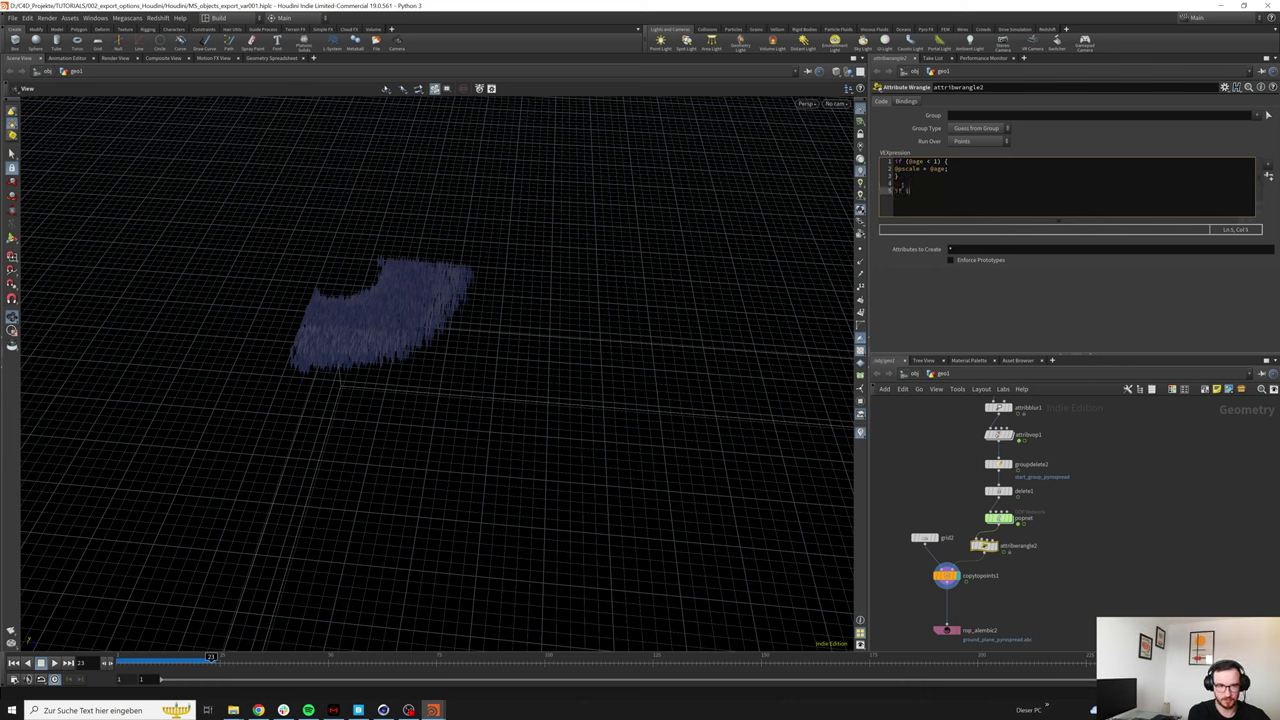
{"action": "type", "text": "@age "}
{"action": "type", "text": "<"}
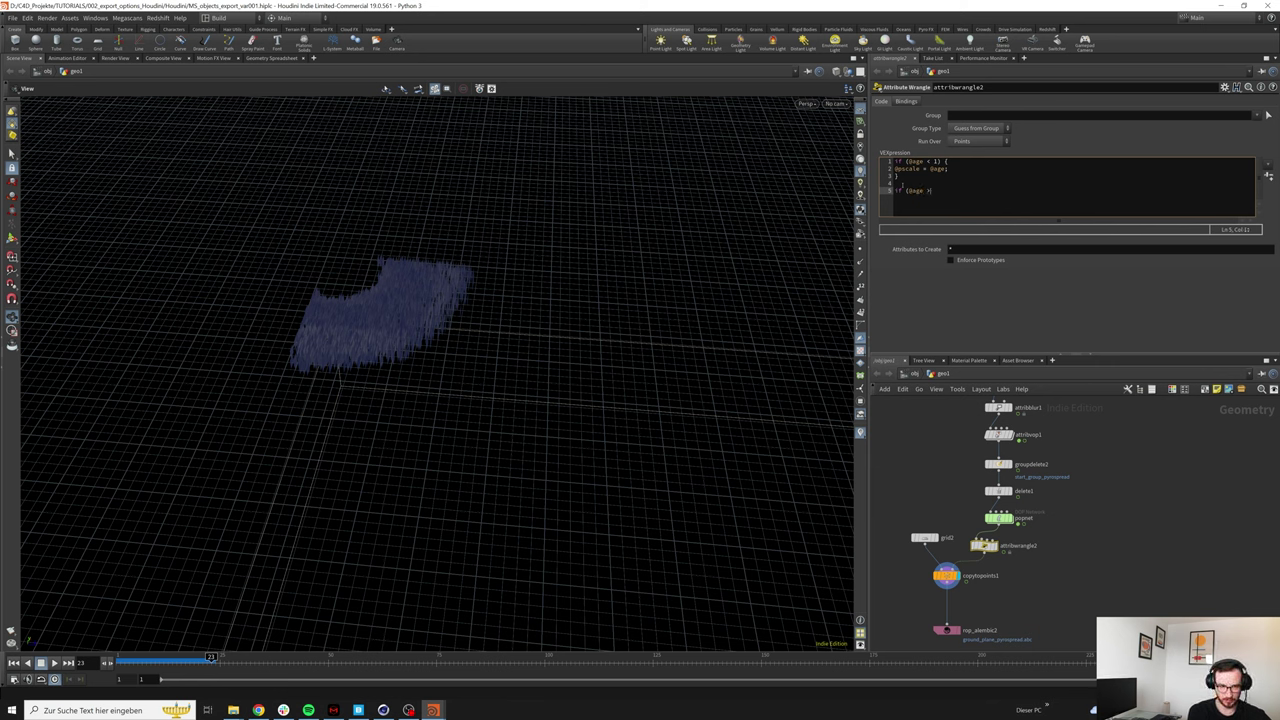
{"action": "type", "text": ")"}
{"action": "key", "text": "Return"}
{"action": "key", "text": "Return"}
{"action": "key", "text": "Up"}
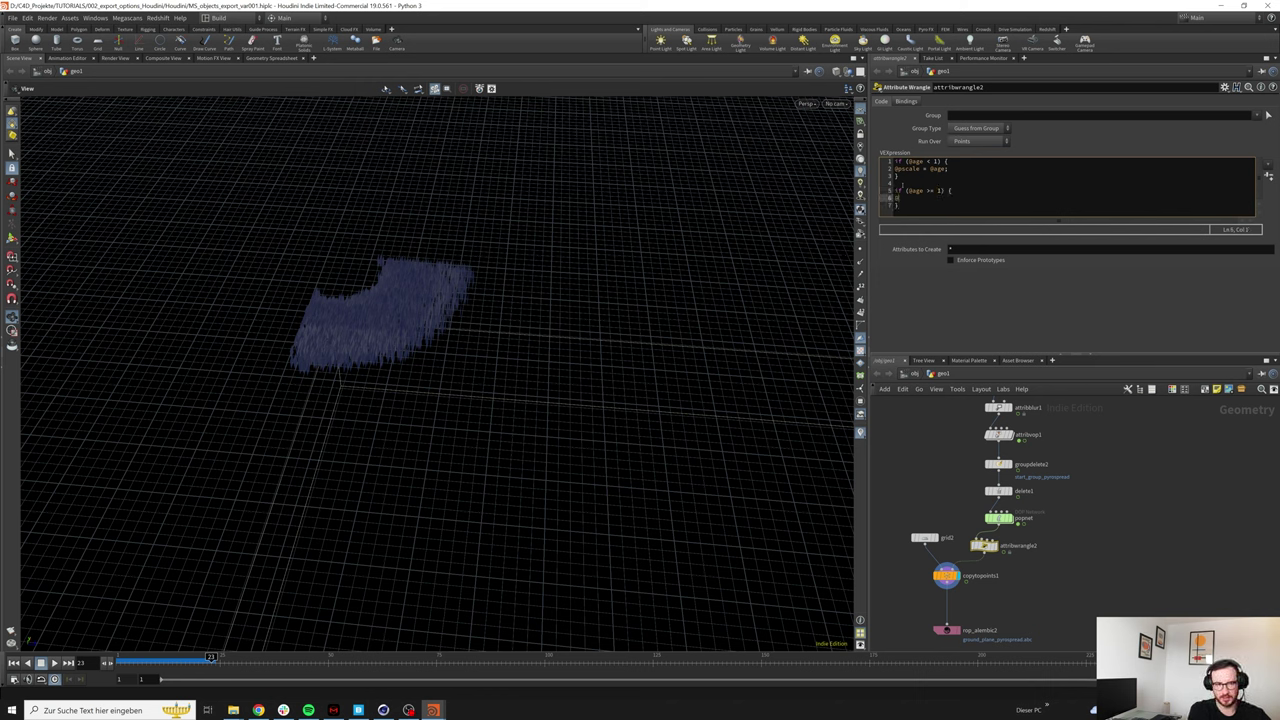
{"action": "type", "text": "scale = "}
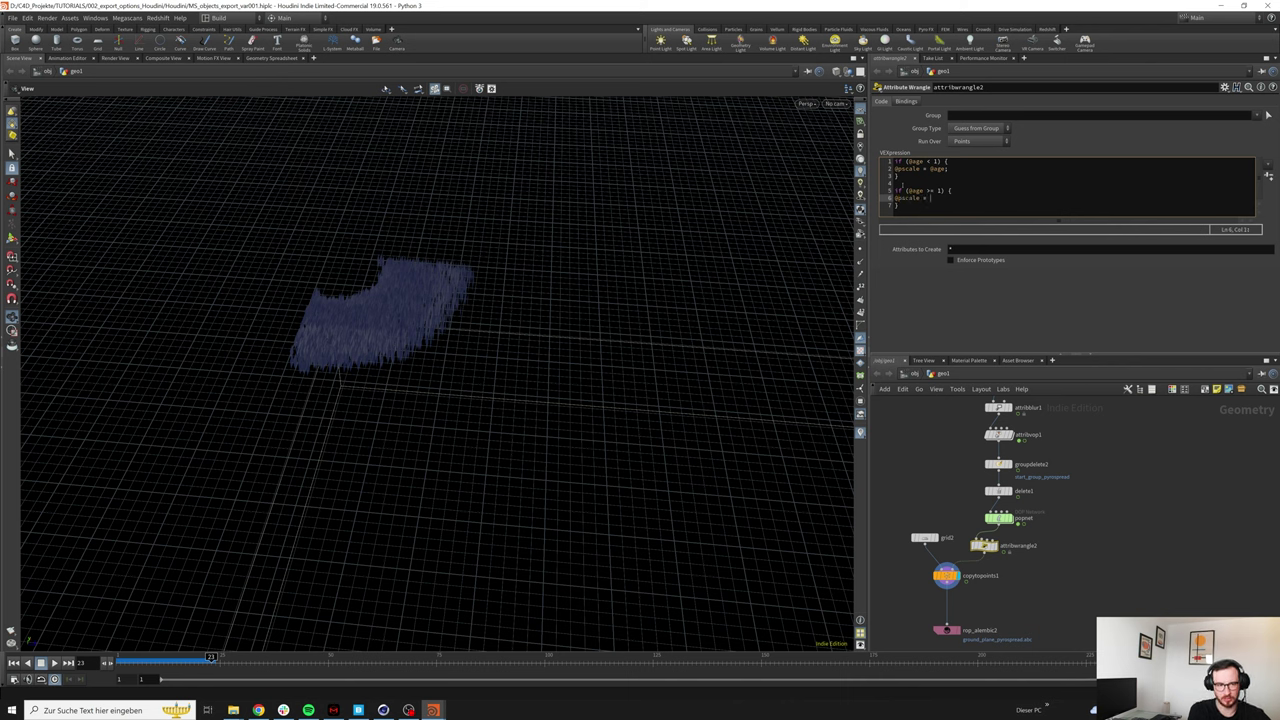
{"action": "type", "text": "1;"}
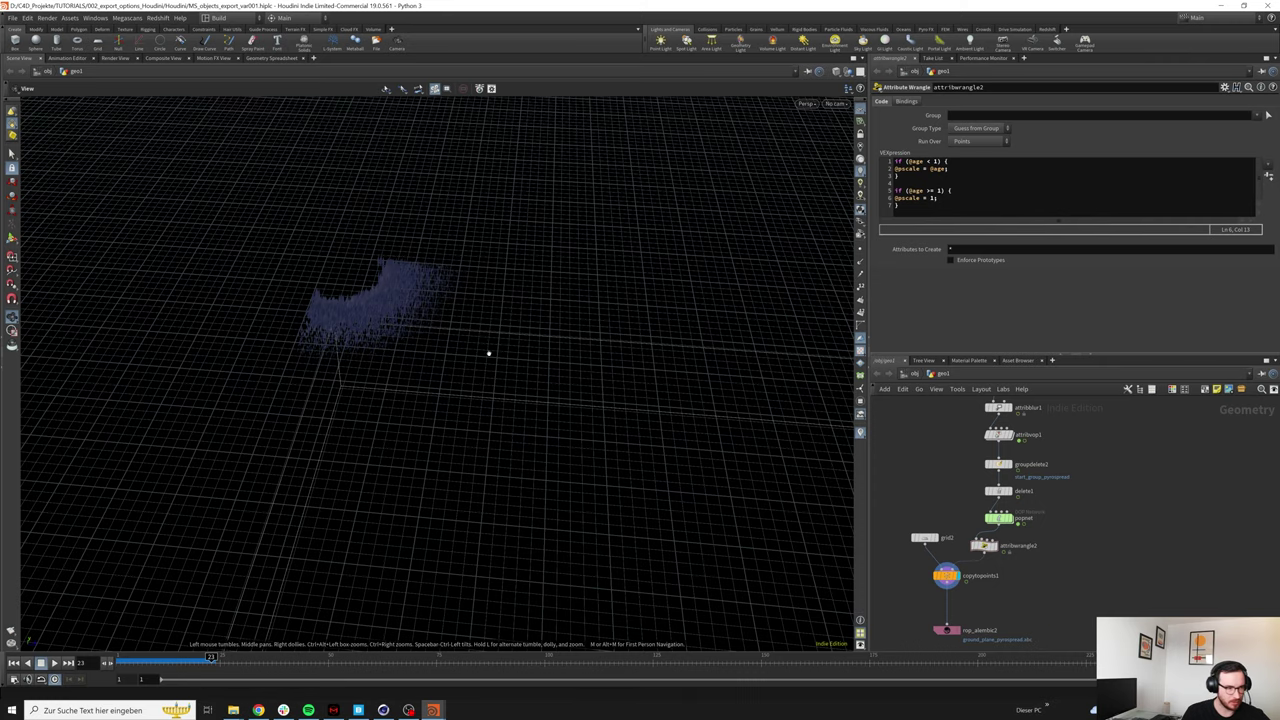
- Move grid2 aside and add a Color node after it
{"action": "mouse_move", "coordinate": [474, 343]}
{"action": "left_mouse_down"}
{"action": "mouse_move", "coordinate": [434, 316]}
{"action": "mouse_move", "coordinate": [468, 283]}
{"action": "mouse_move", "coordinate": [466, 229]}
{"action": "left_mouse_up"}
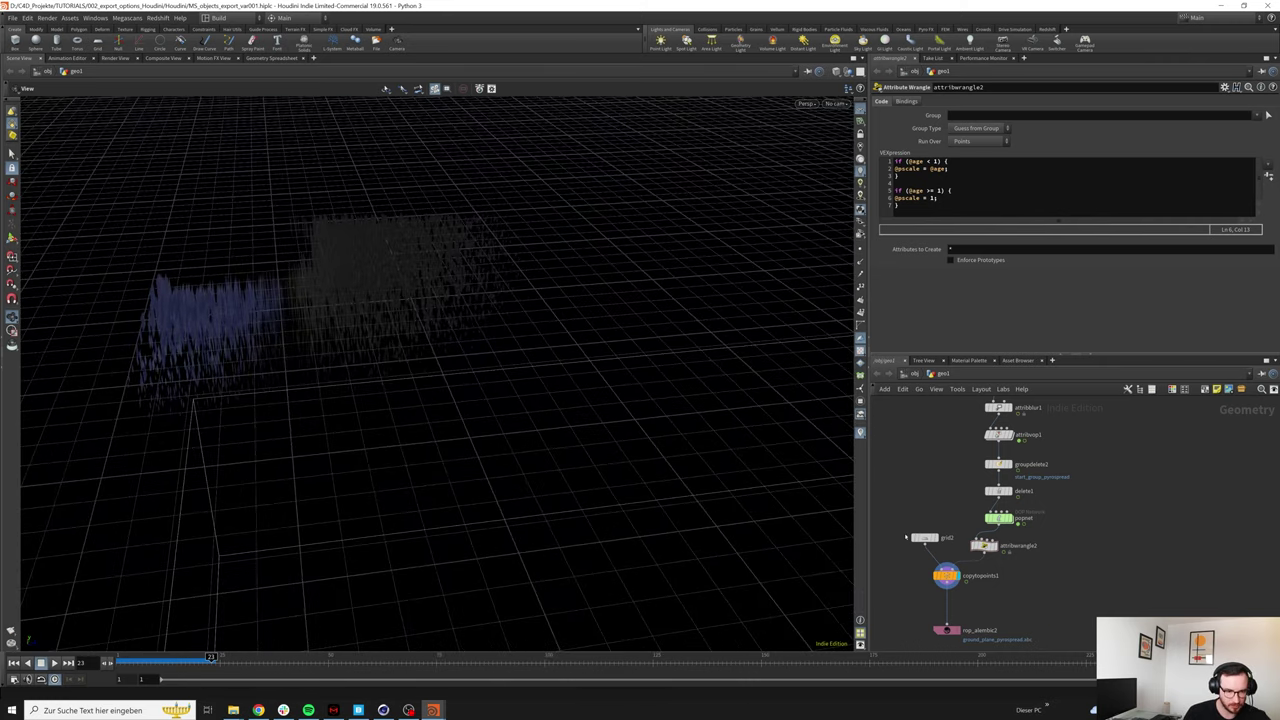
{"action": "left_click_drag", "start_coordinate": [925, 538], "coordinate": [897, 523]}
{"action": "key", "text": "Tab"}
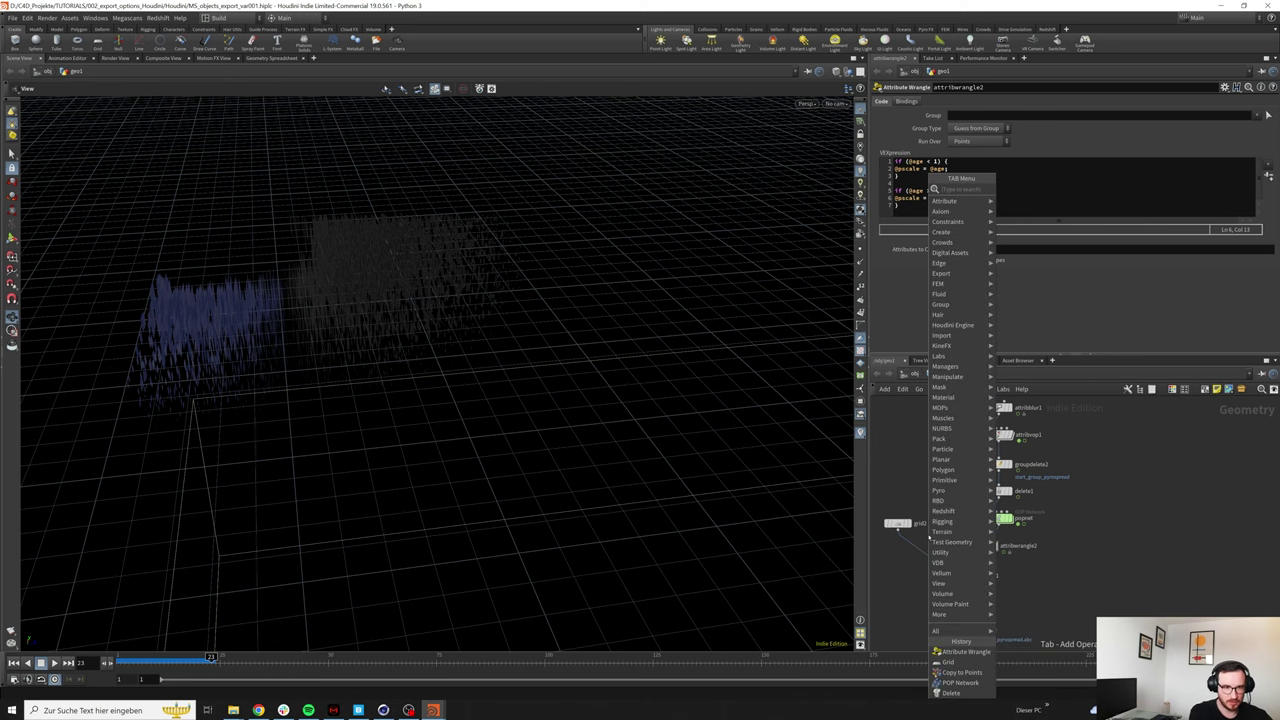
{"action": "type", "text": "copy"}
{"action": "key", "text": "Return"}
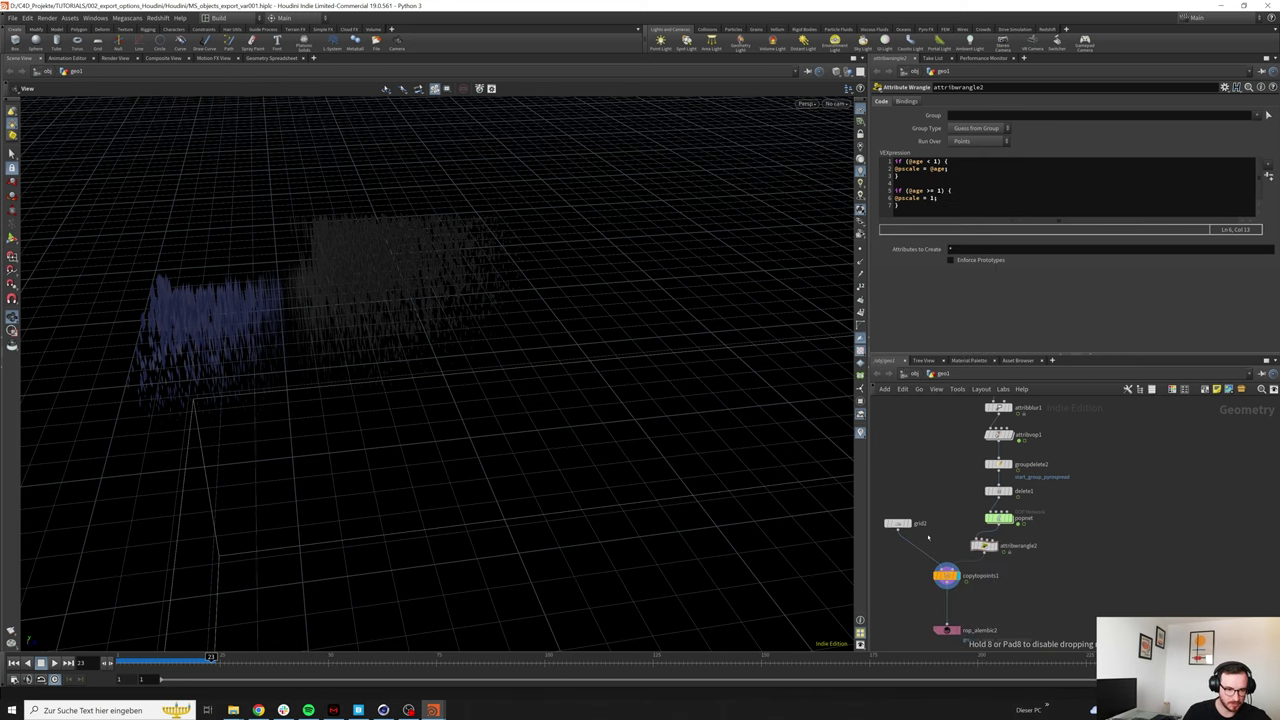
{"action": "key", "text": "Tab"}
{"action": "type", "text": "color"}
{"action": "key", "text": "Return"}
- Place color1 below grid2, set Color Type to Ramp, and replay from the first frame
{"action": "left_click", "coordinate": [910, 549]}
{"action": "left_click_drag", "start_coordinate": [391, 297], "coordinate": [653, 382]}
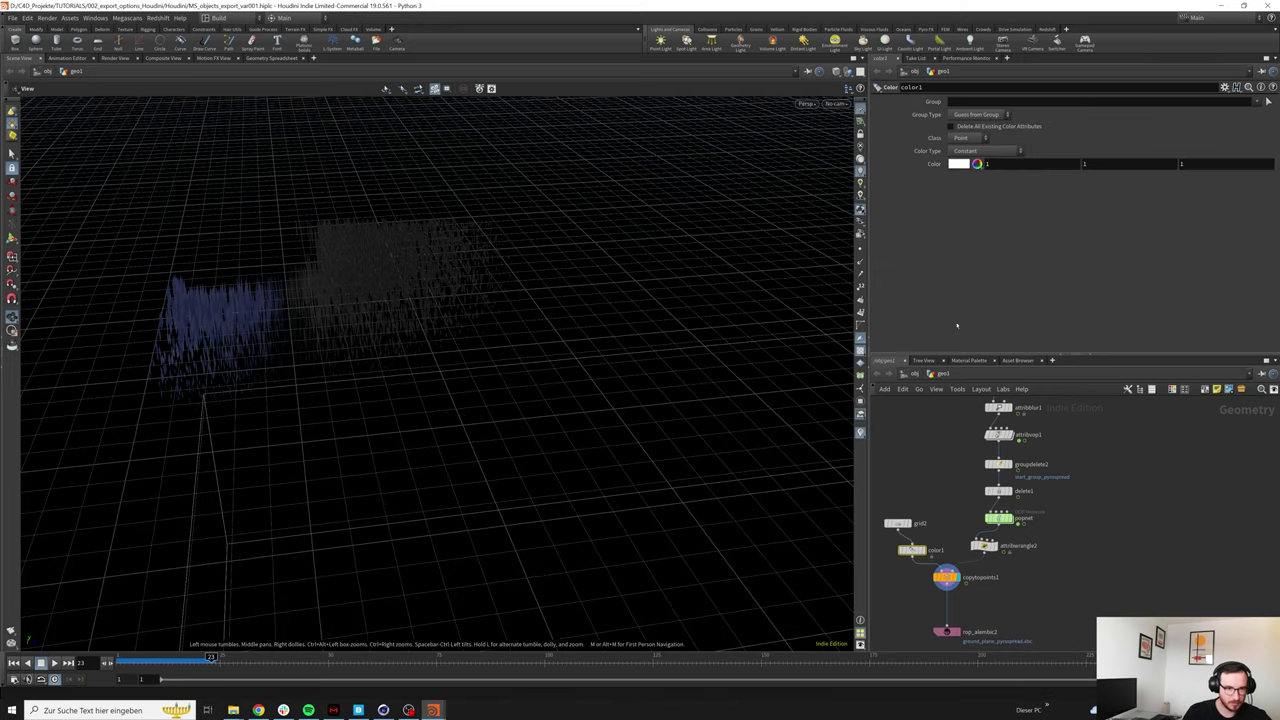
{"action": "left_click", "coordinate": [985, 150]}
{"action": "left_click", "coordinate": [980, 177]}
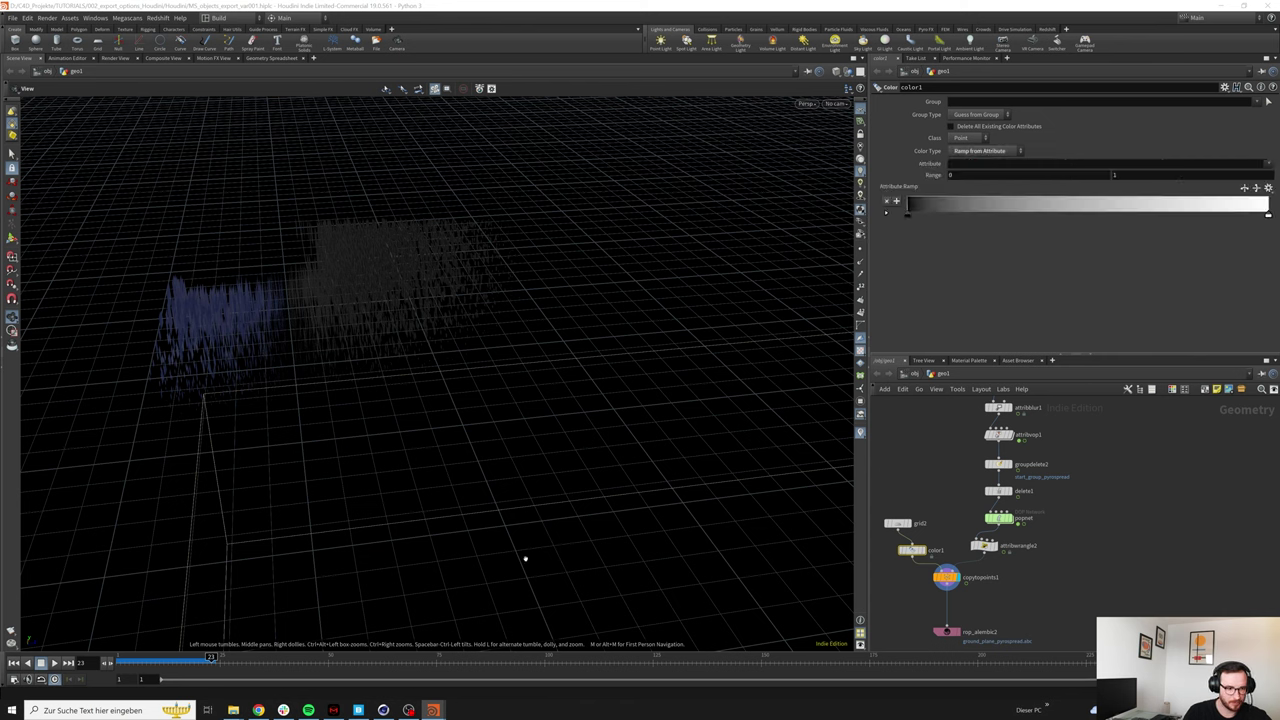
{"action": "key", "text": "ctrl+Left"}
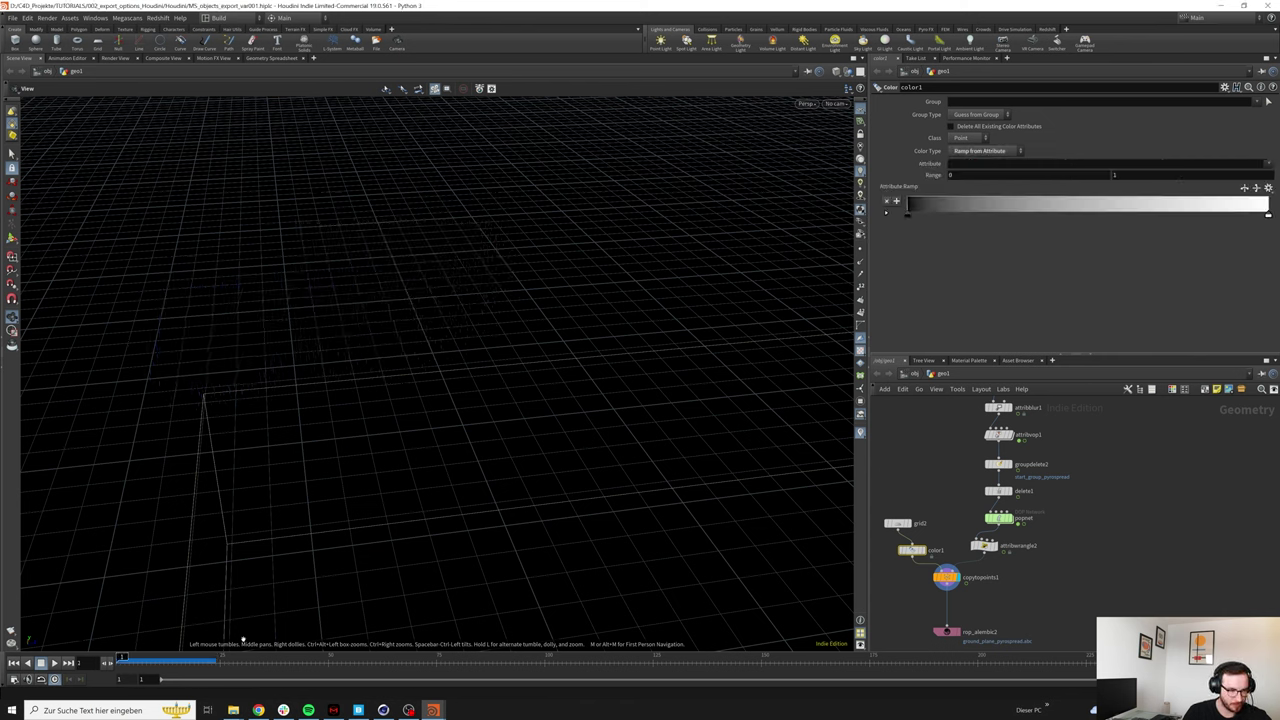
{"action": "key", "text": "Up"}
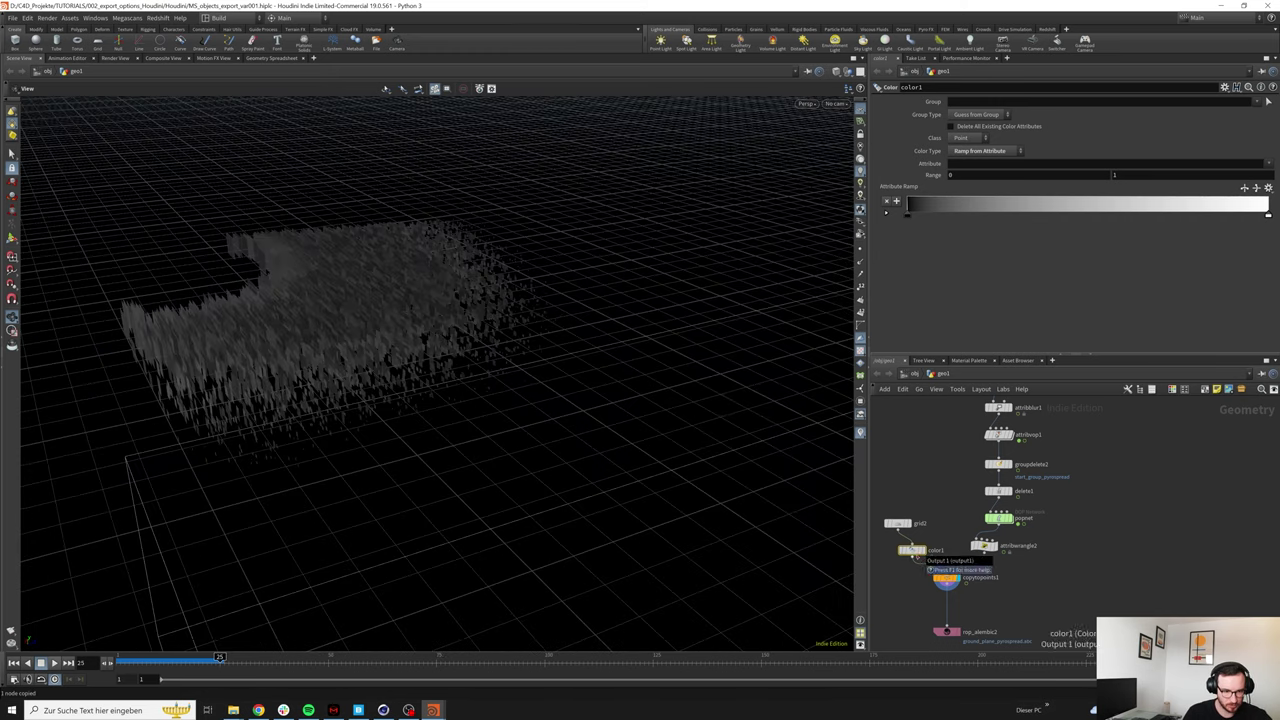
- Move color1 near copytopoints1, switch to Random from Attribute, and inspect the pieces
{"action": "mouse_move", "coordinate": [912, 550]}
{"action": "left_mouse_down"}
{"action": "mouse_move", "coordinate": [1068, 602]}
{"action": "mouse_move", "coordinate": [966, 573]}
{"action": "left_mouse_up"}
{"action": "left_click", "coordinate": [985, 150]}
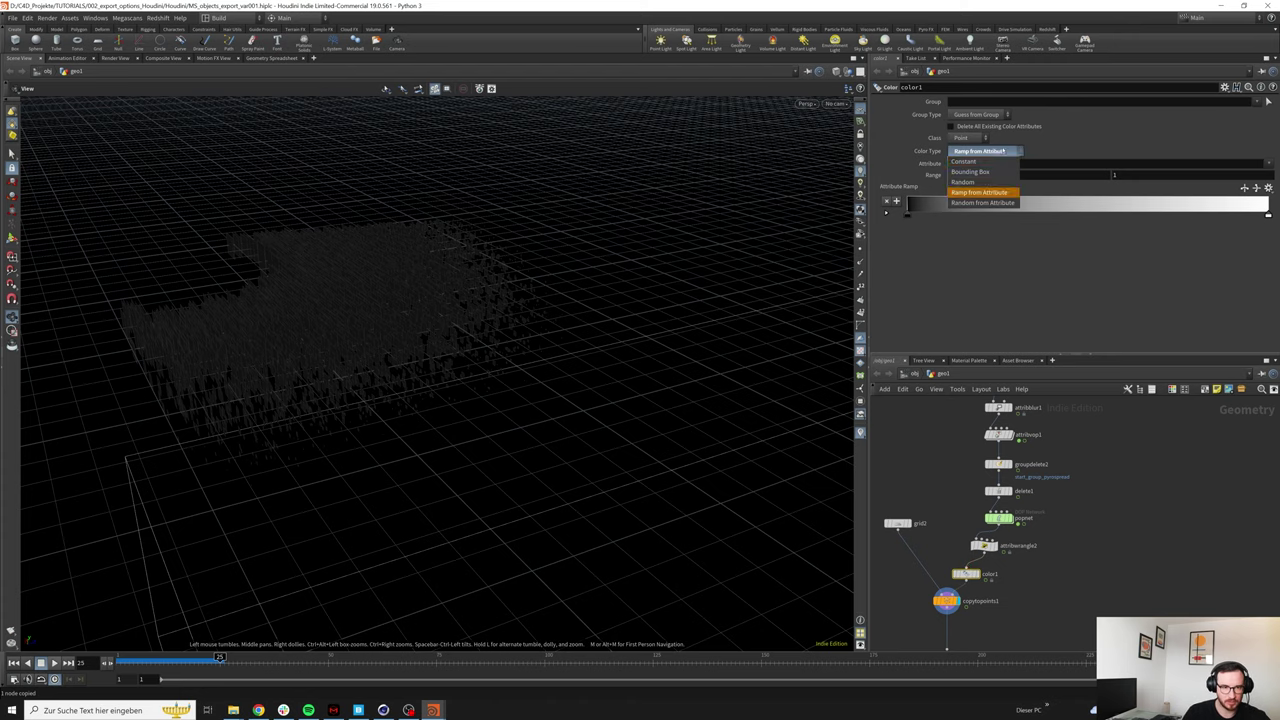
{"action": "left_click", "coordinate": [985, 200]}
{"action": "mouse_move", "coordinate": [351, 363]}
{"action": "left_mouse_down"}
{"action": "mouse_move", "coordinate": [406, 350]}
{"action": "mouse_move", "coordinate": [390, 312]}
{"action": "left_mouse_up"}
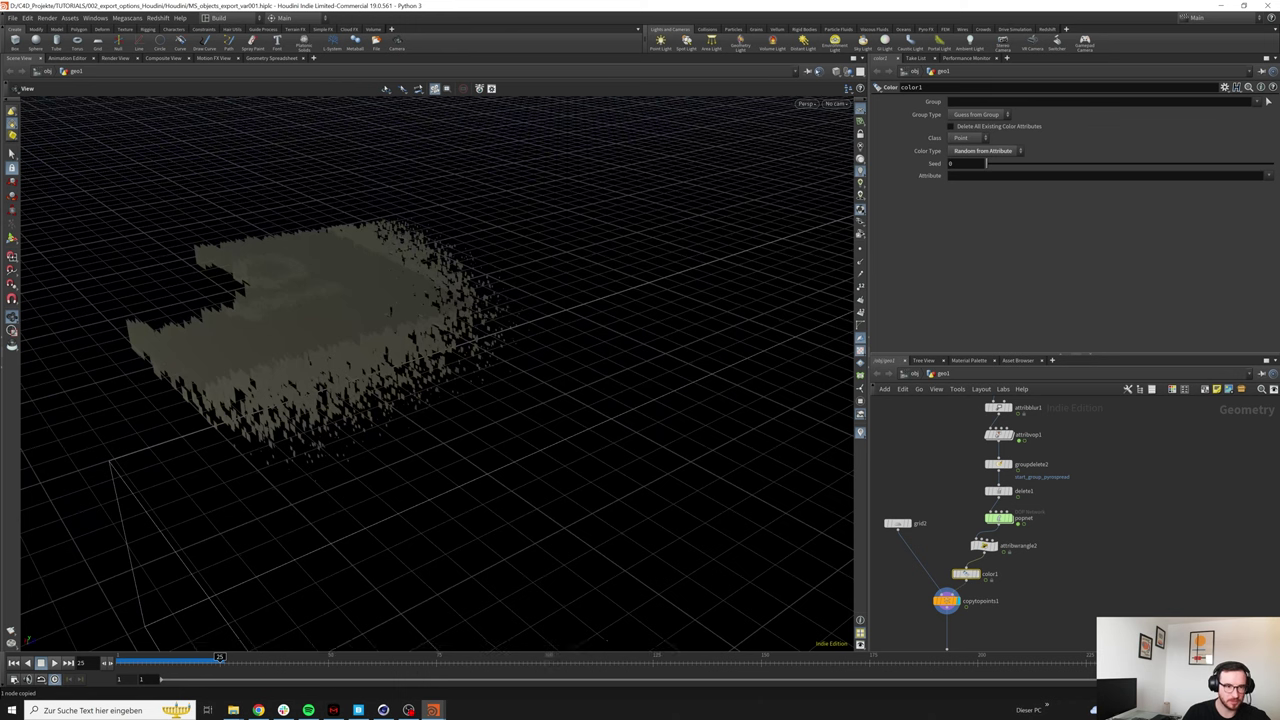
{"action": "left_click", "coordinate": [838, 71]}
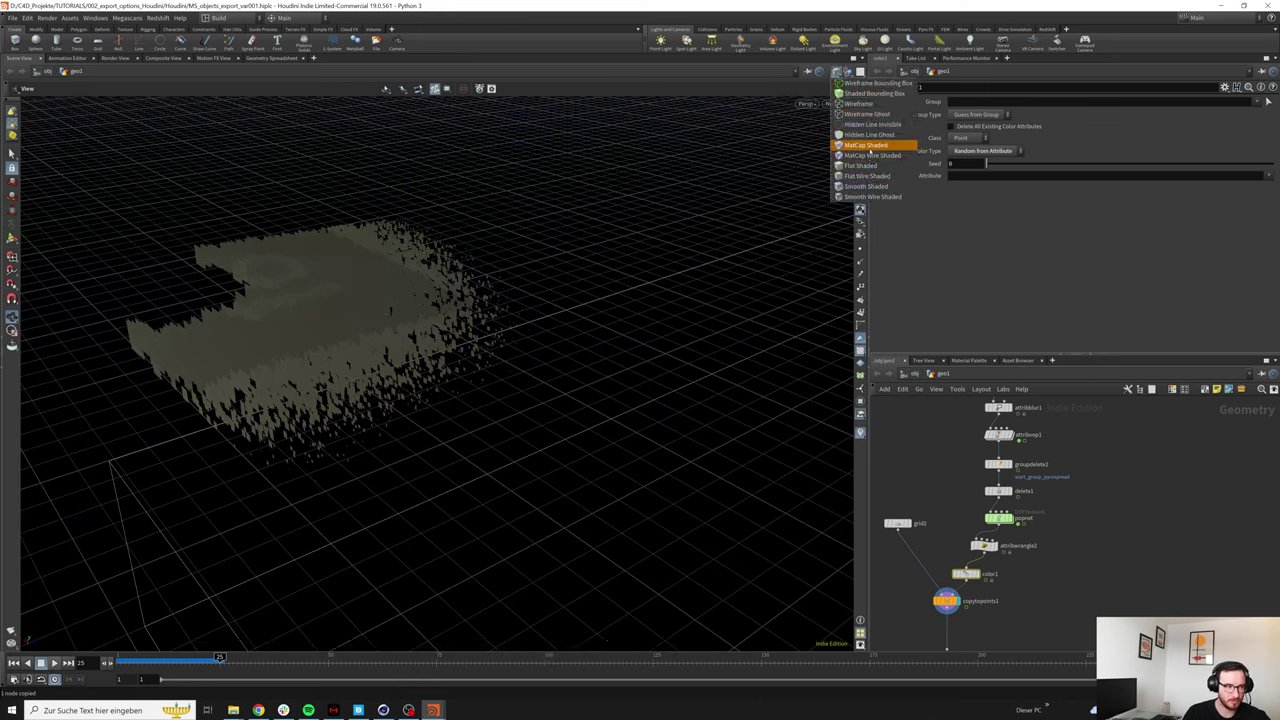
{"action": "left_click", "coordinate": [869, 147]}
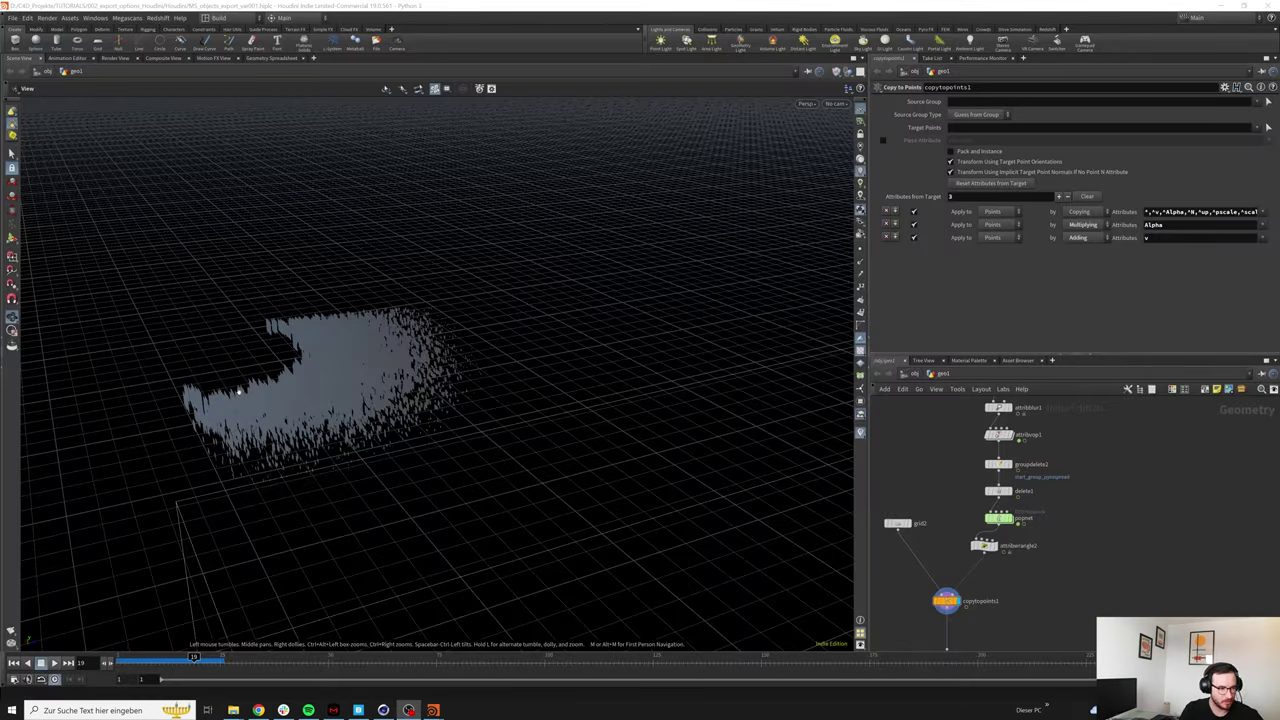
{"action": "left_click_drag", "start_coordinate": [239, 392], "coordinate": [510, 347]}
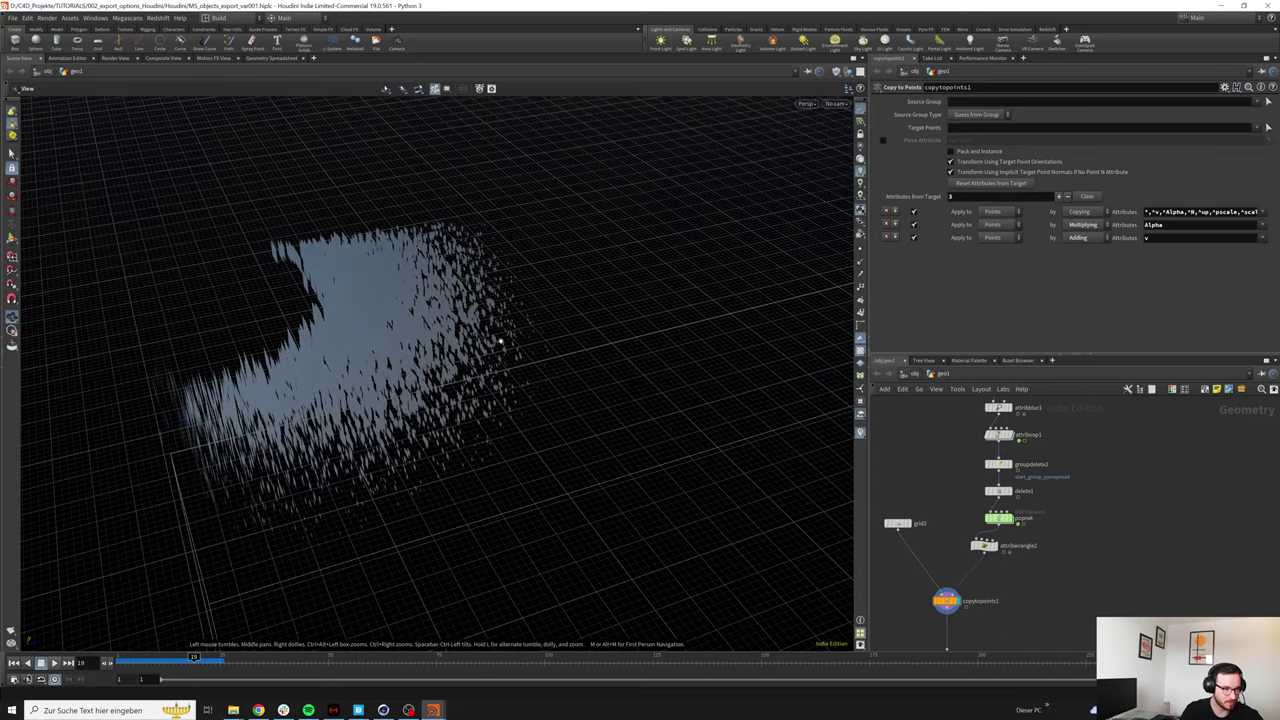
- Set rop_alembic2's output file to ground_plane_pyrospread_scatter.abc
{"action": "left_click_drag", "start_coordinate": [477, 415], "coordinate": [912, 622]}
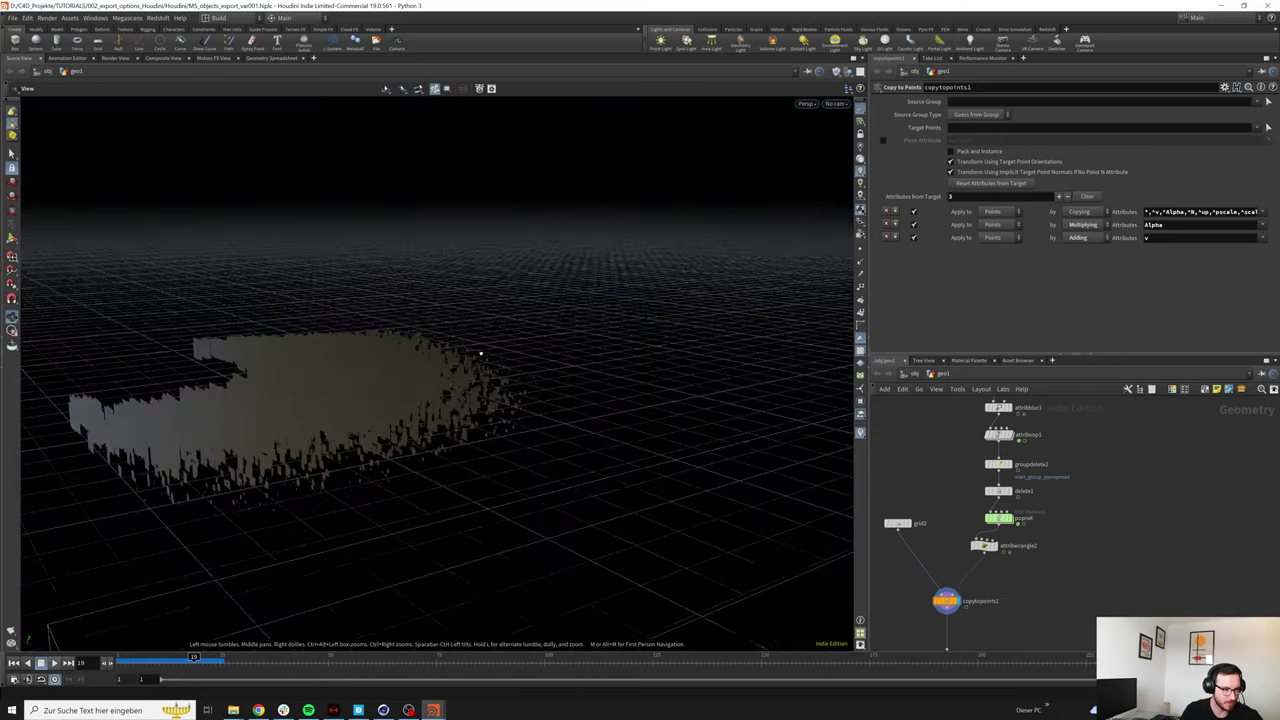
{"action": "middle_click_drag", "start_coordinate": [912, 622], "coordinate": [939, 546]}
{"action": "left_click", "coordinate": [972, 579]}
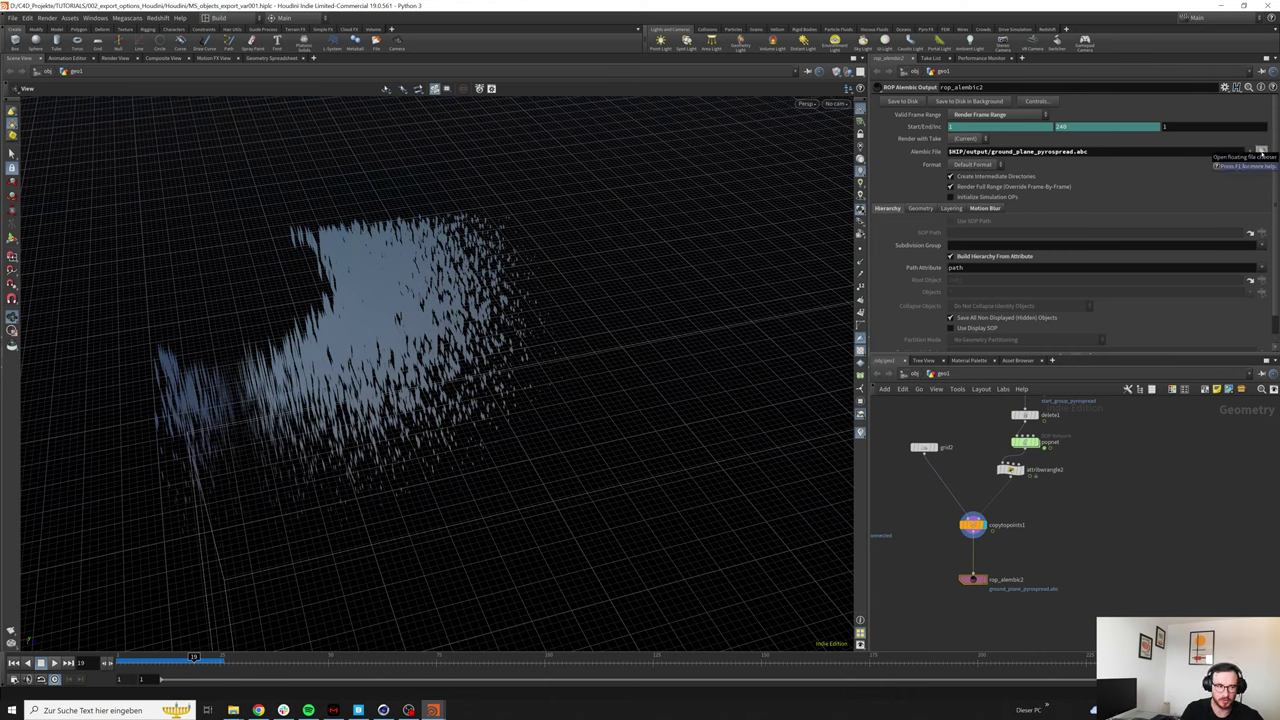
{"action": "left_click", "coordinate": [1262, 151]}
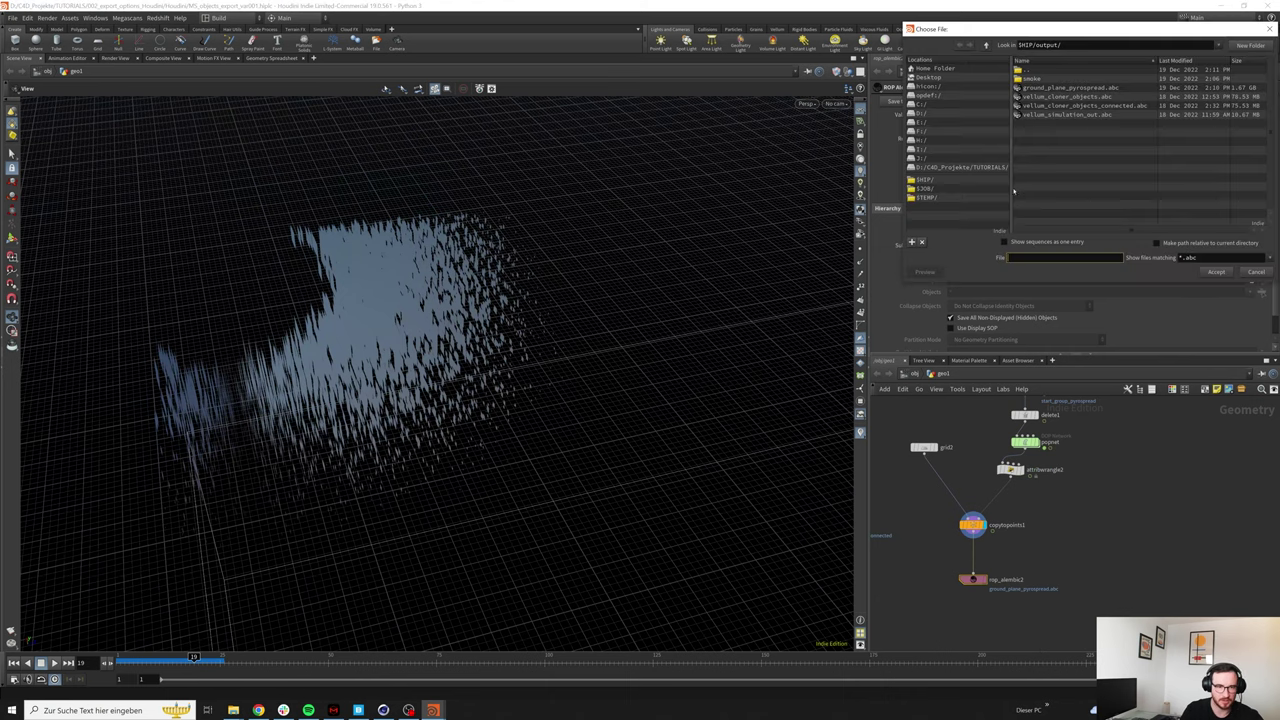
{"action": "left_click", "coordinate": [1063, 87]}
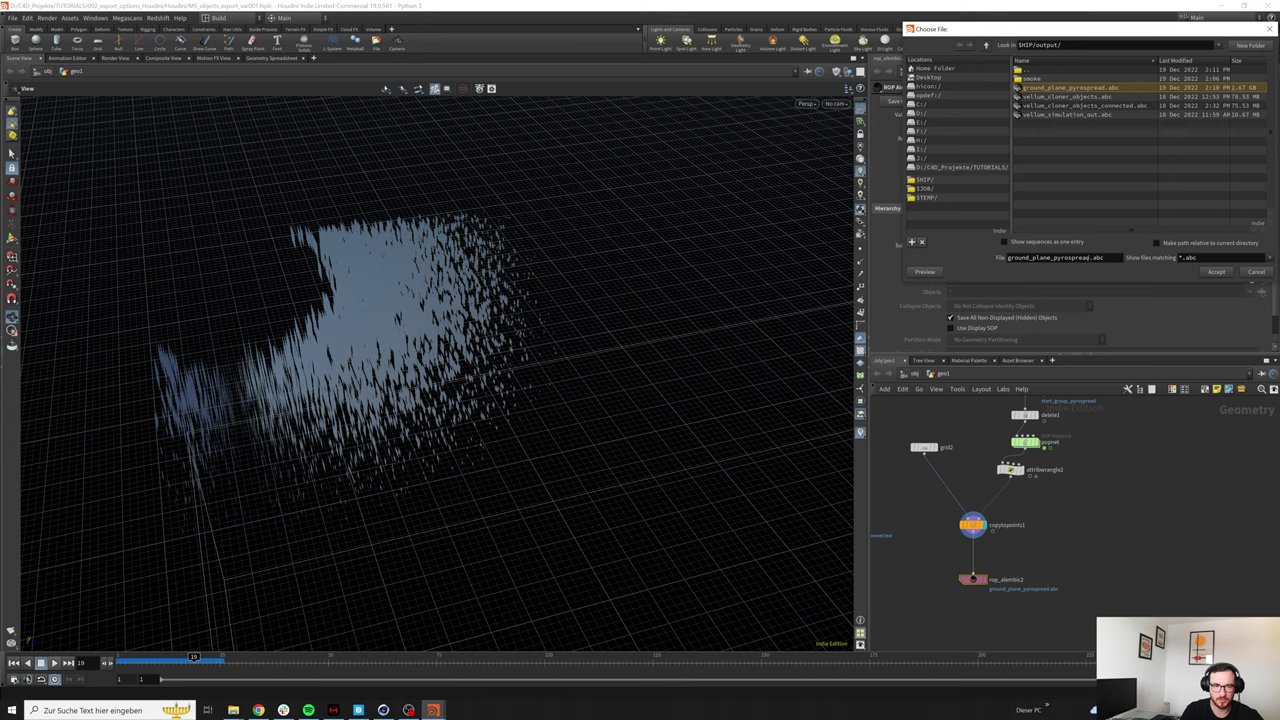
{"action": "left_click", "coordinate": [1089, 257]}
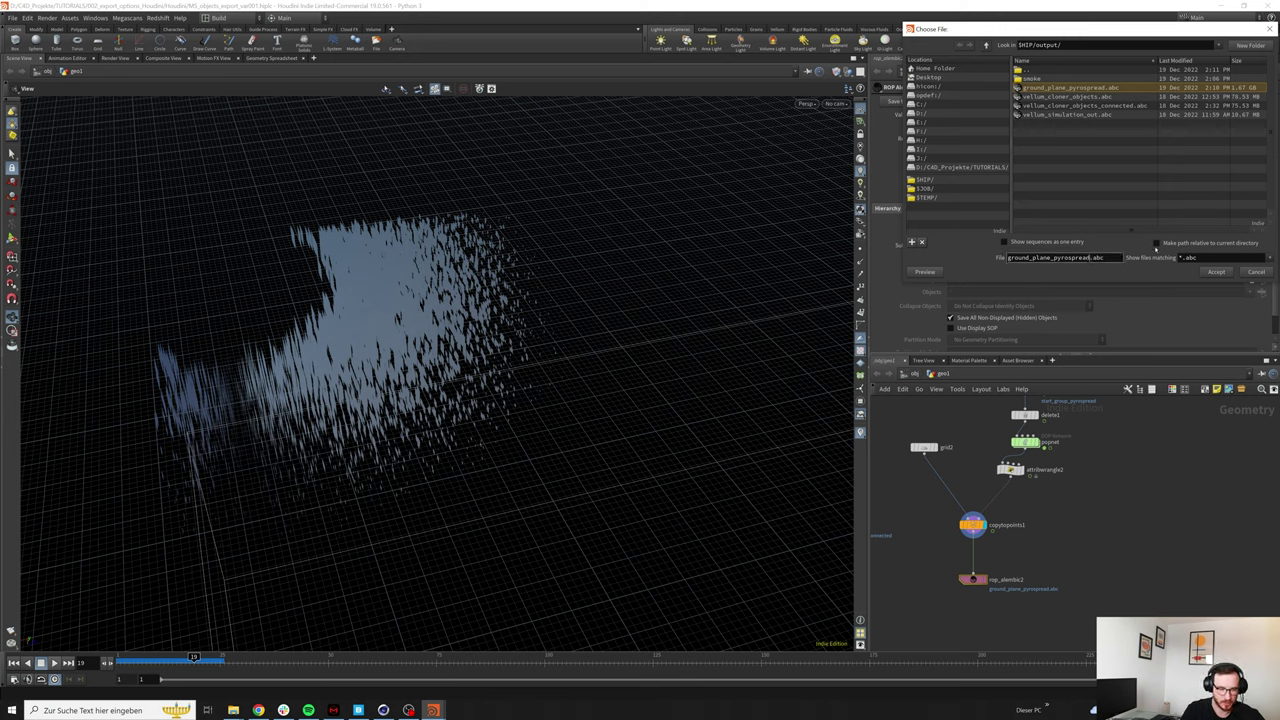
{"action": "type", "text": "_scatter"}
{"action": "key", "text": "Return"}
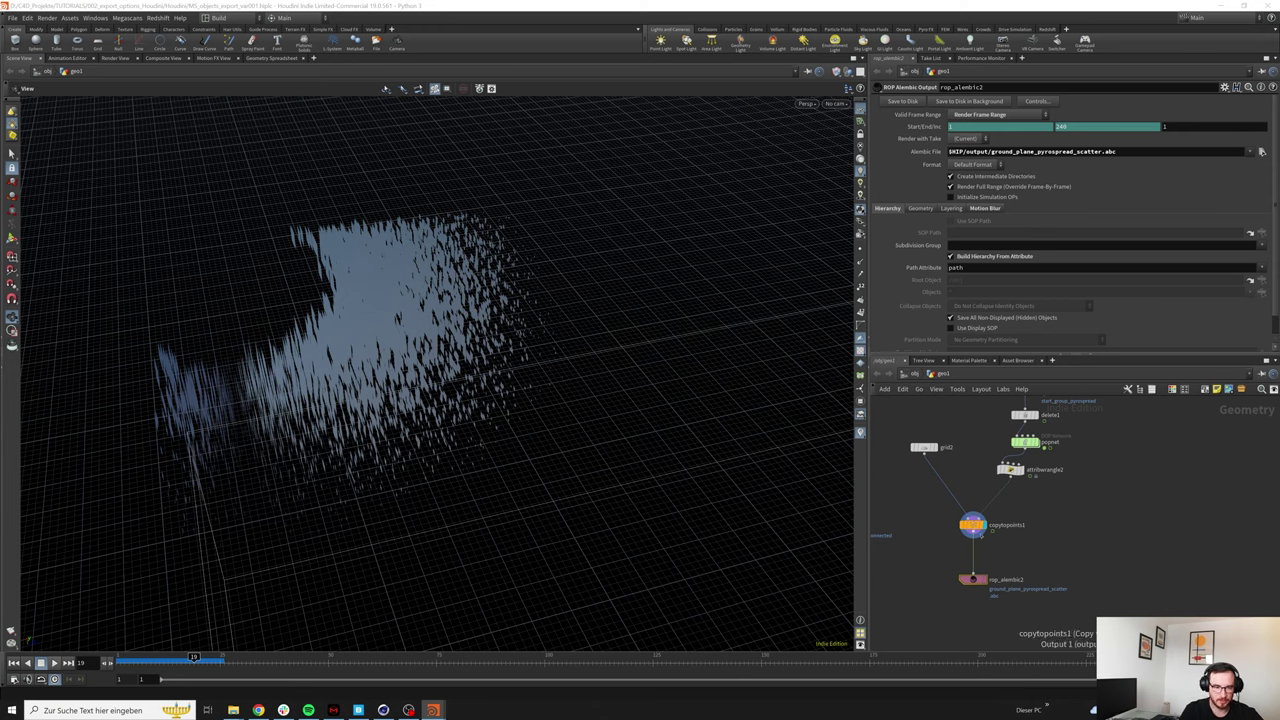
- Check copytopoints1's point info and search for an Attribute Delete node
{"action": "middle_click", "coordinate": [970, 522]}
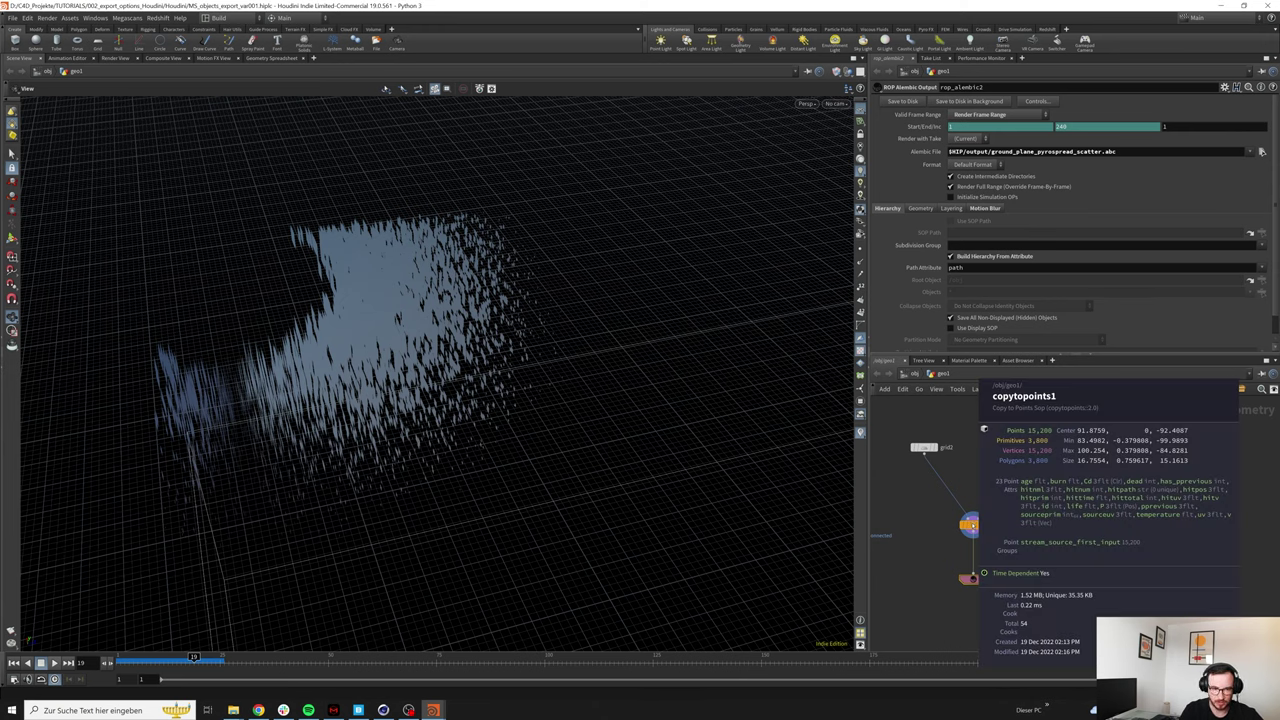
{"action": "key", "text": "Tab"}
{"action": "type", "text": "att"}
{"action": "key", "text": "BackSpace"}
{"action": "key", "text": "BackSpace"}
{"action": "key", "text": "BackSpace"}
{"action": "key", "text": "Escape"}
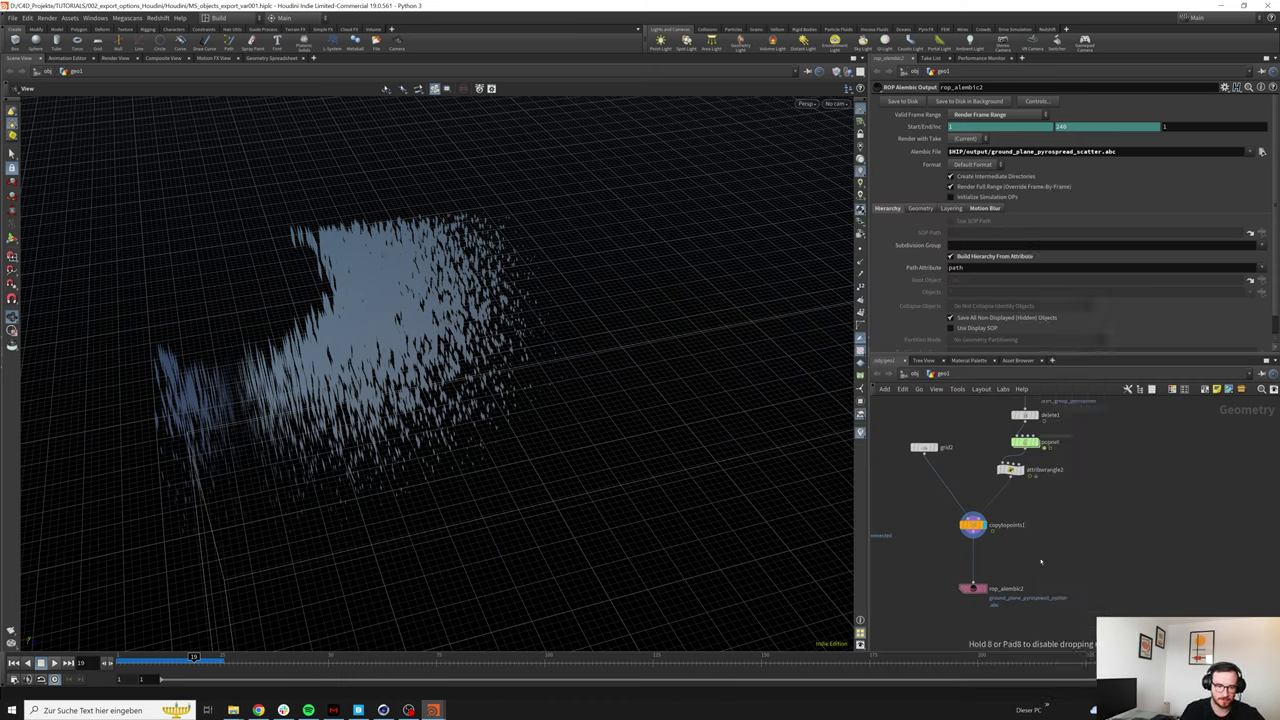
- Insert an Attribute Delete node after copytopoints1 that removes the Cd colour attribute
{"action": "left_click", "coordinate": [1025, 564]}
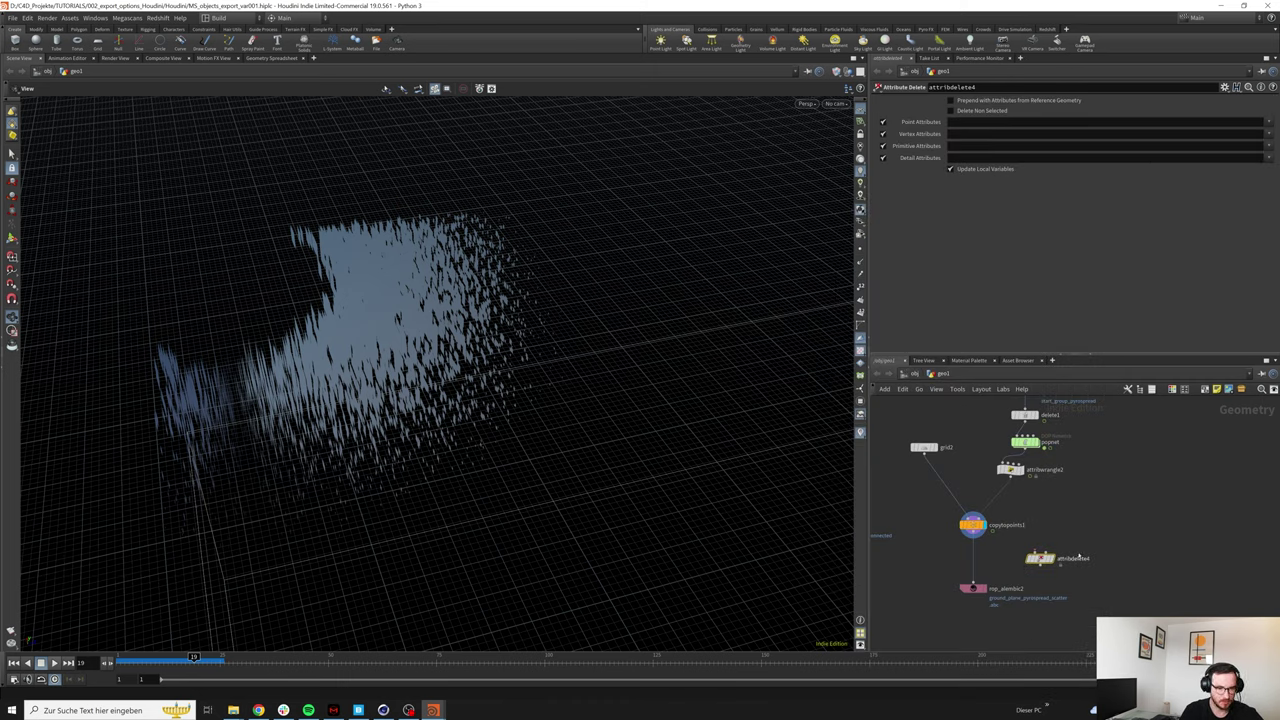
{"action": "left_click_drag", "start_coordinate": [1040, 558], "coordinate": [970, 552]}
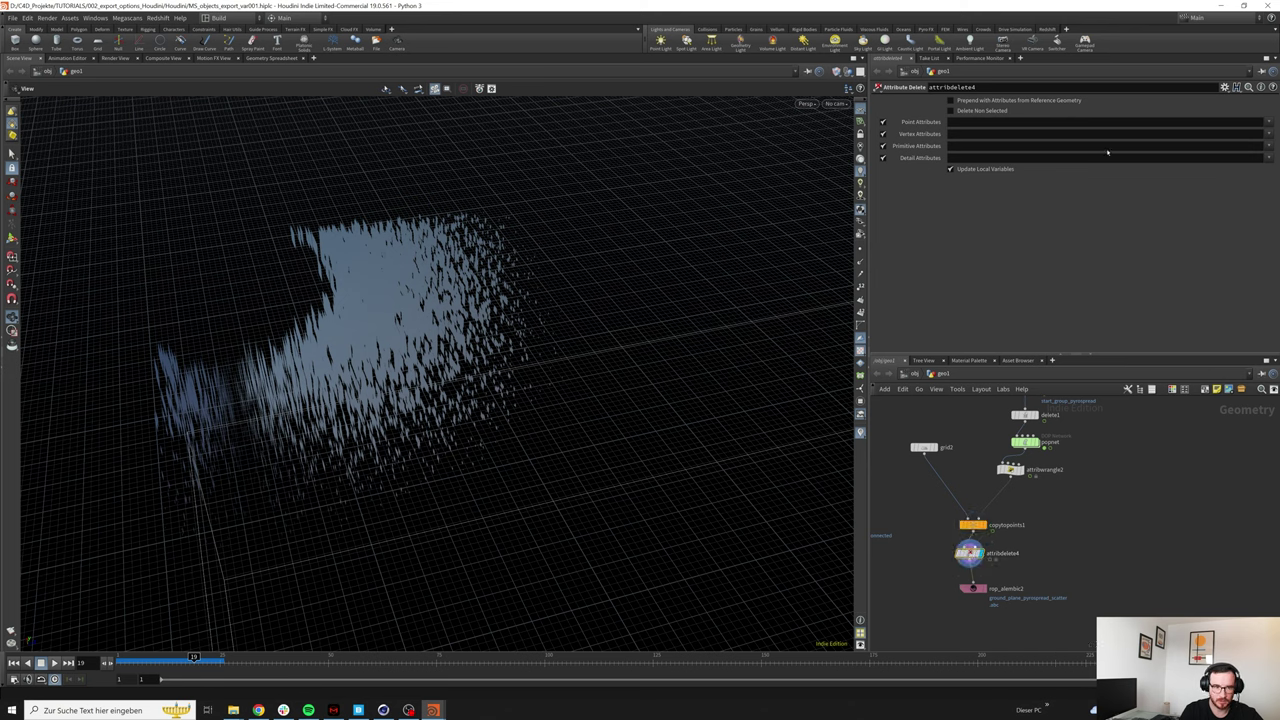
{"action": "left_click", "coordinate": [1268, 121]}
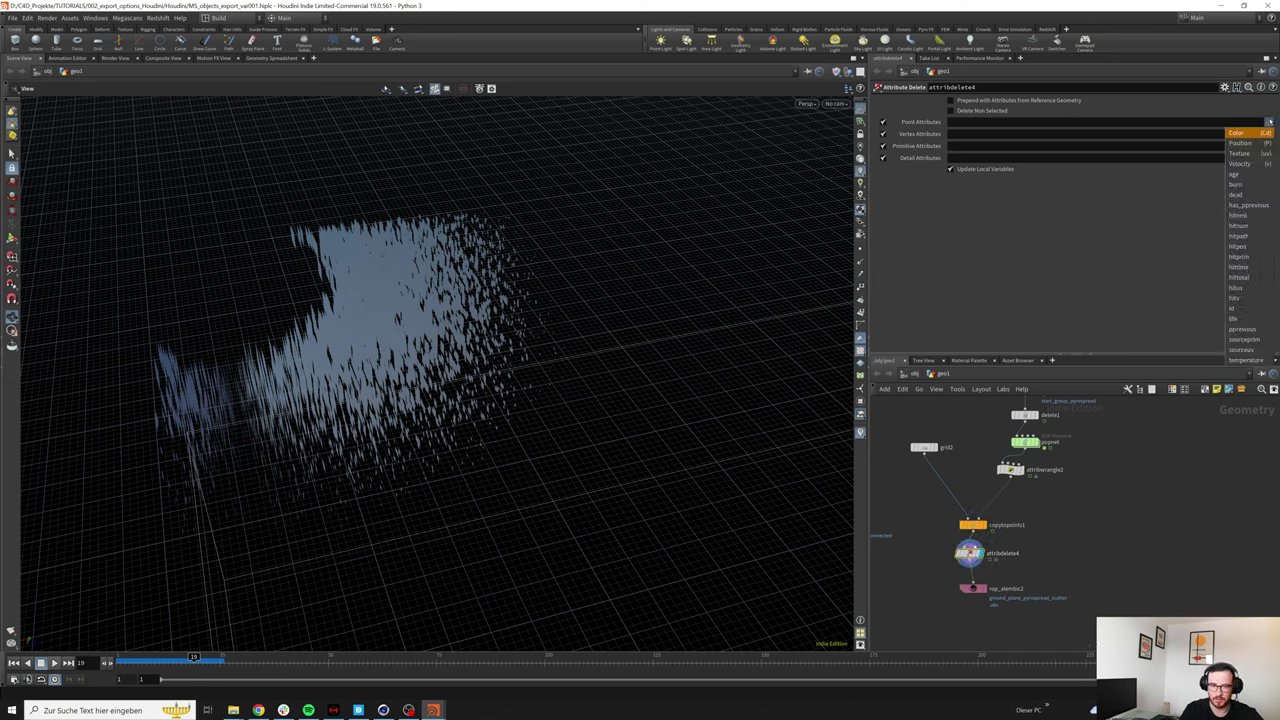
{"action": "left_click", "coordinate": [1245, 132]}
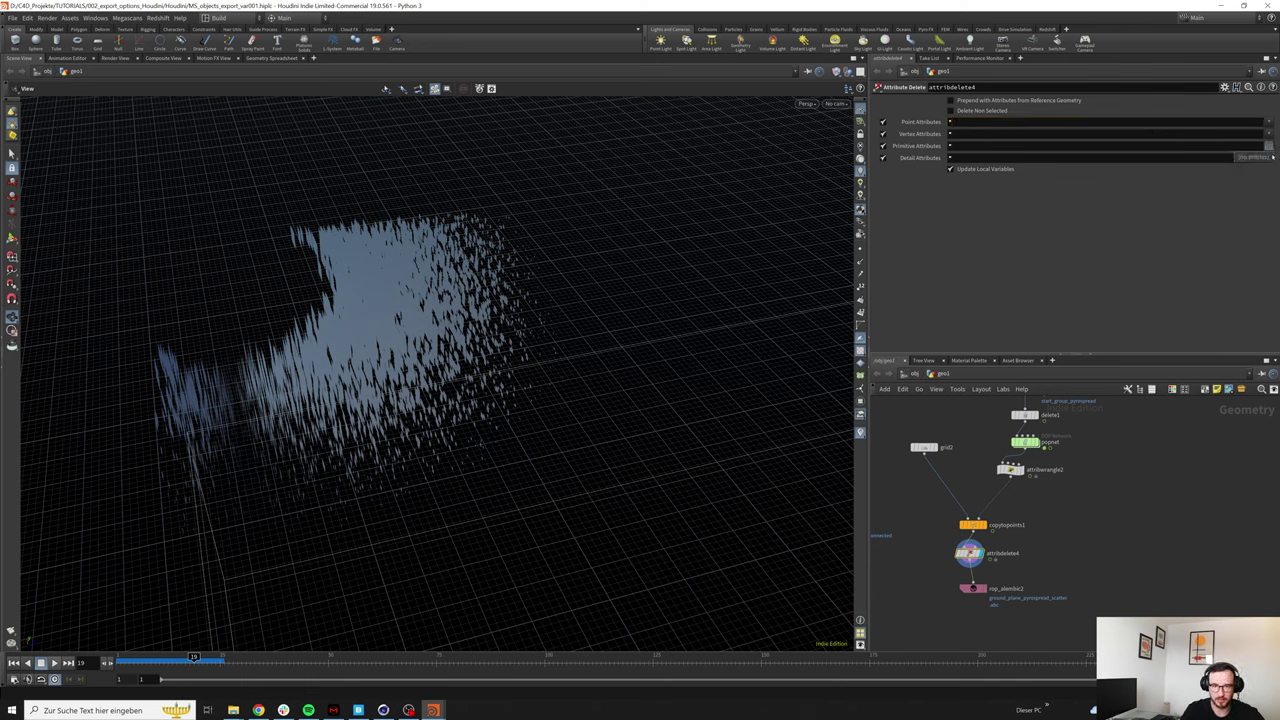
- Insert a Group Delete node above rop_alembic2 that removes the stream_source_first_input group
{"action": "left_click", "coordinate": [972, 588]}
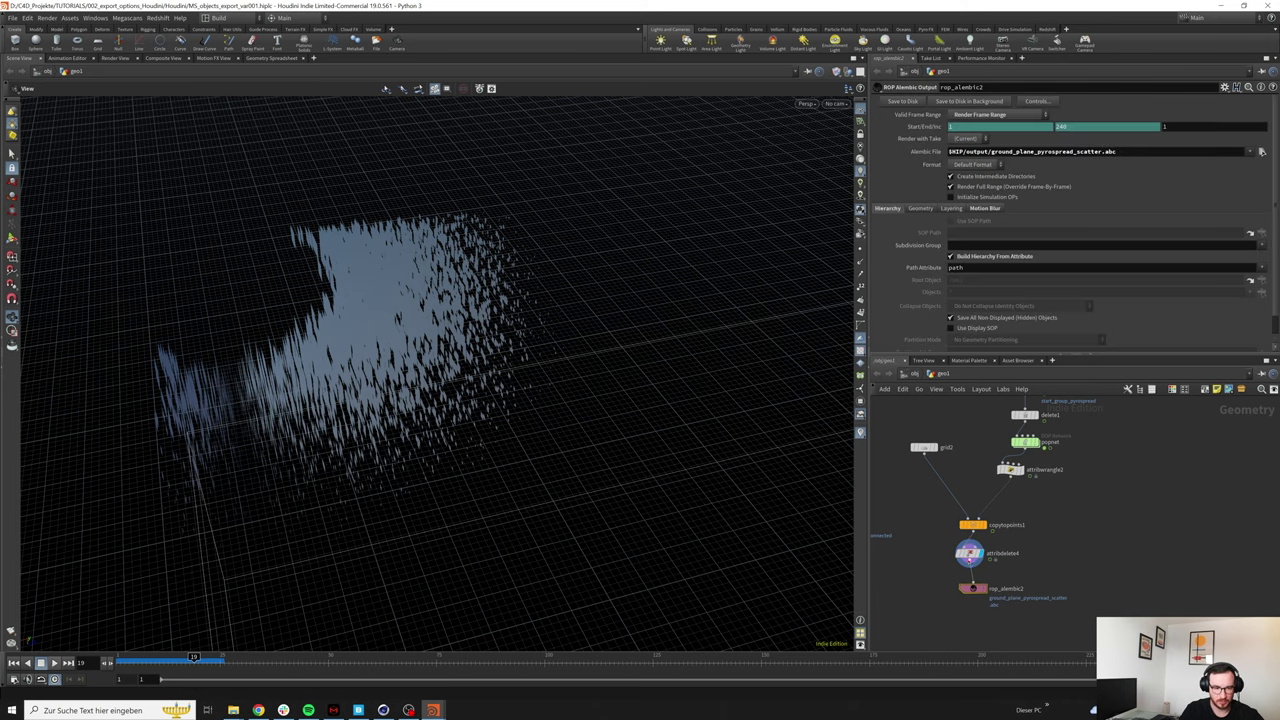
{"action": "middle_click", "coordinate": [968, 553]}
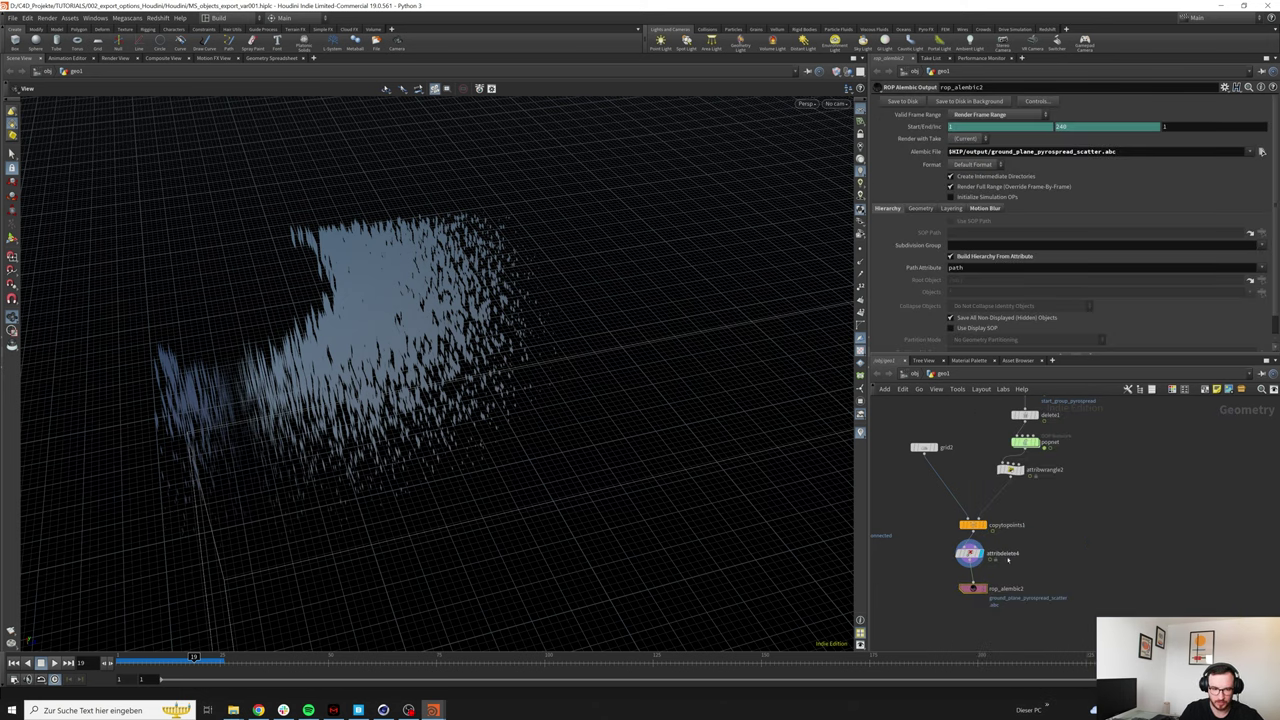
{"action": "key", "text": "Tab"}
{"action": "type", "text": "group de"}
{"action": "key", "text": "Return"}
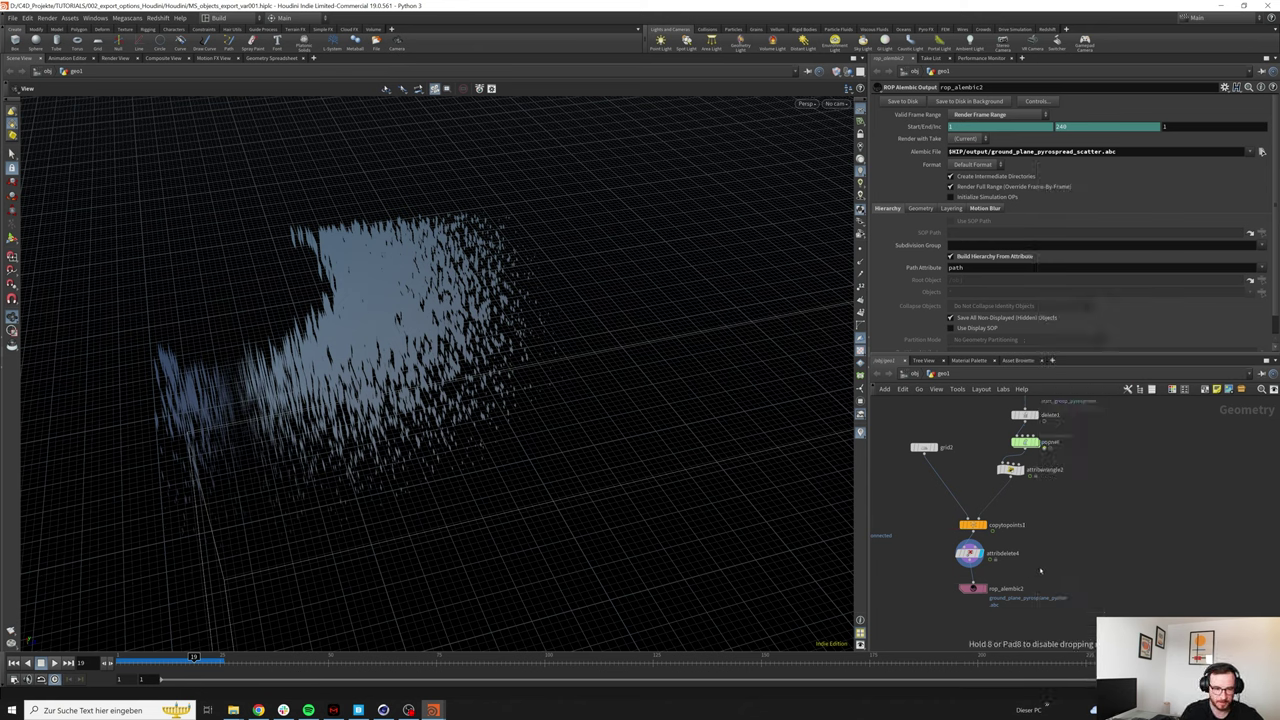
{"action": "left_click", "coordinate": [1031, 584]}
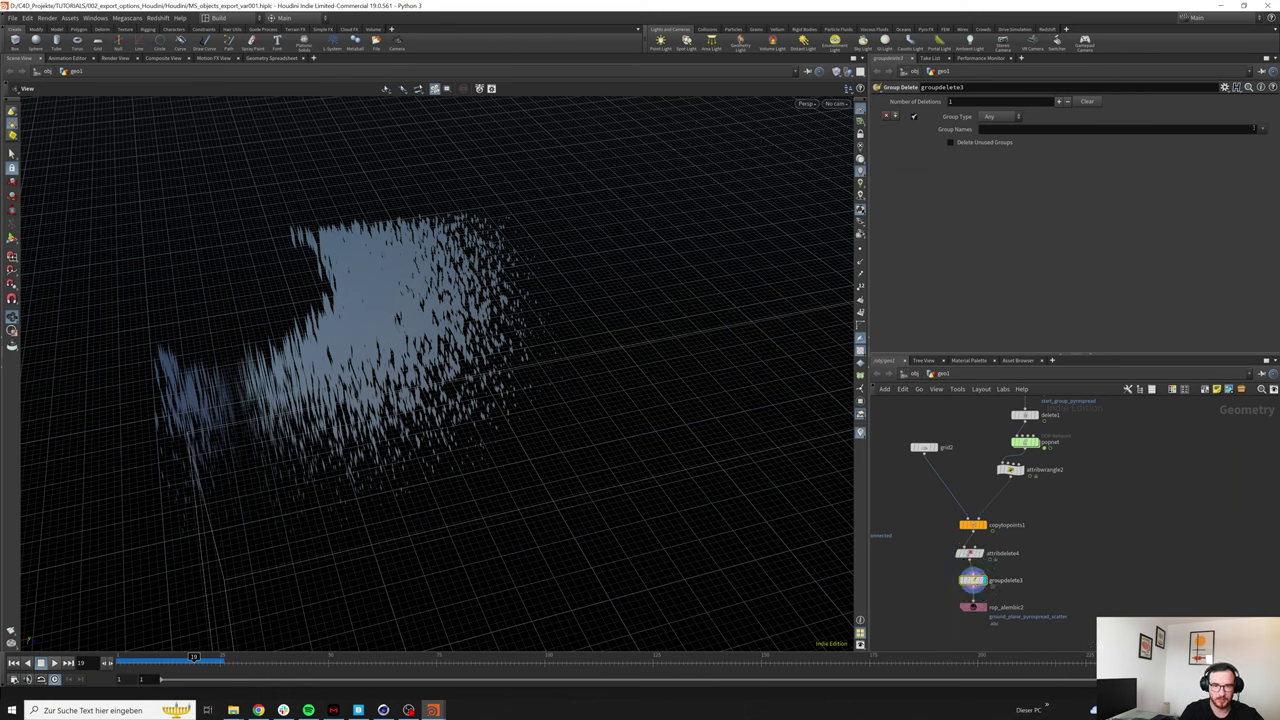
{"action": "left_click", "coordinate": [1260, 129]}
- Write the scatter Alembic to disk from rop_alembic2, then return to Cinema 4D
{"action": "middle_click_drag", "start_coordinate": [1157, 496], "coordinate": [1193, 444]}
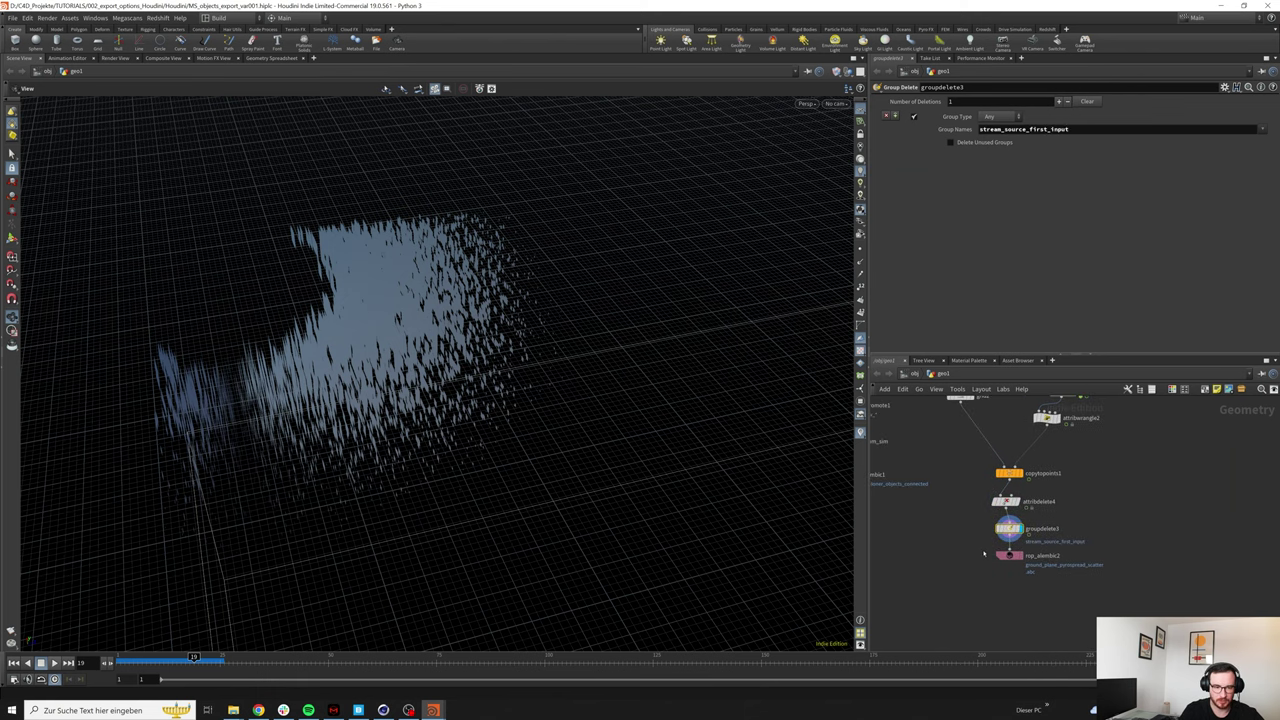
{"action": "left_click", "coordinate": [1008, 555]}
{"action": "left_click", "coordinate": [901, 102]}
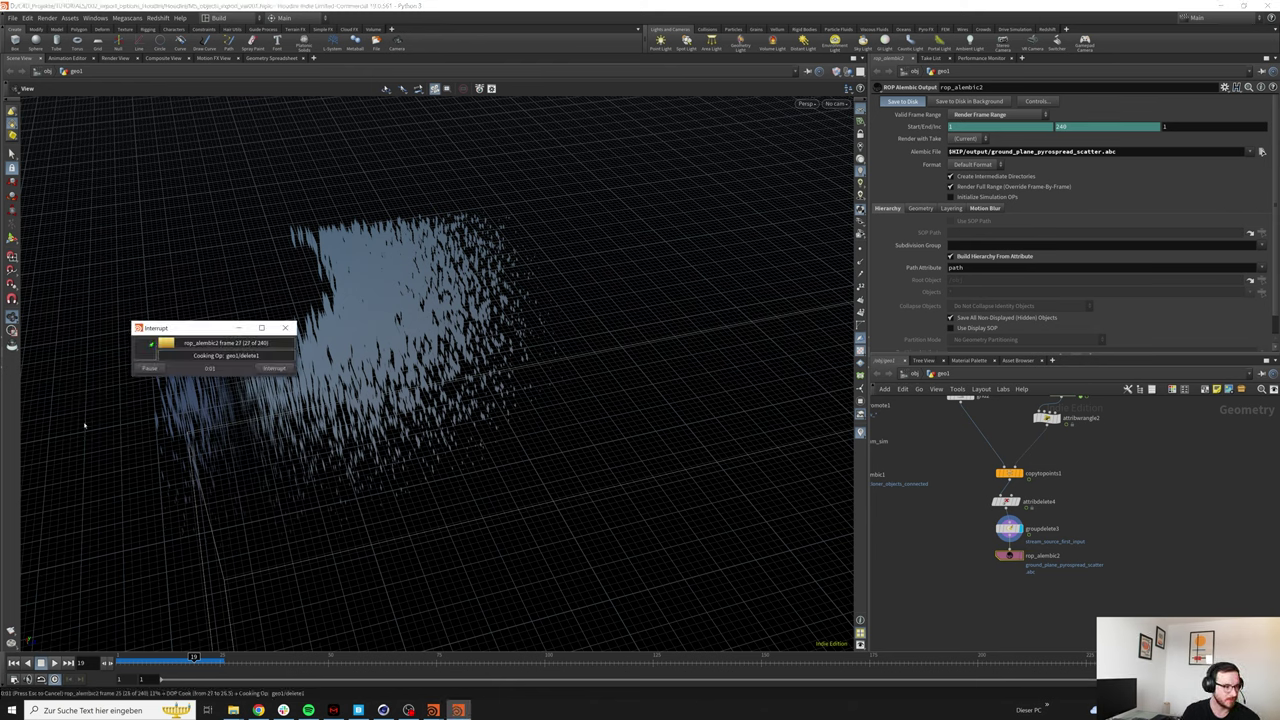
{"action": "left_click_drag", "start_coordinate": [215, 331], "coordinate": [278, 250]}
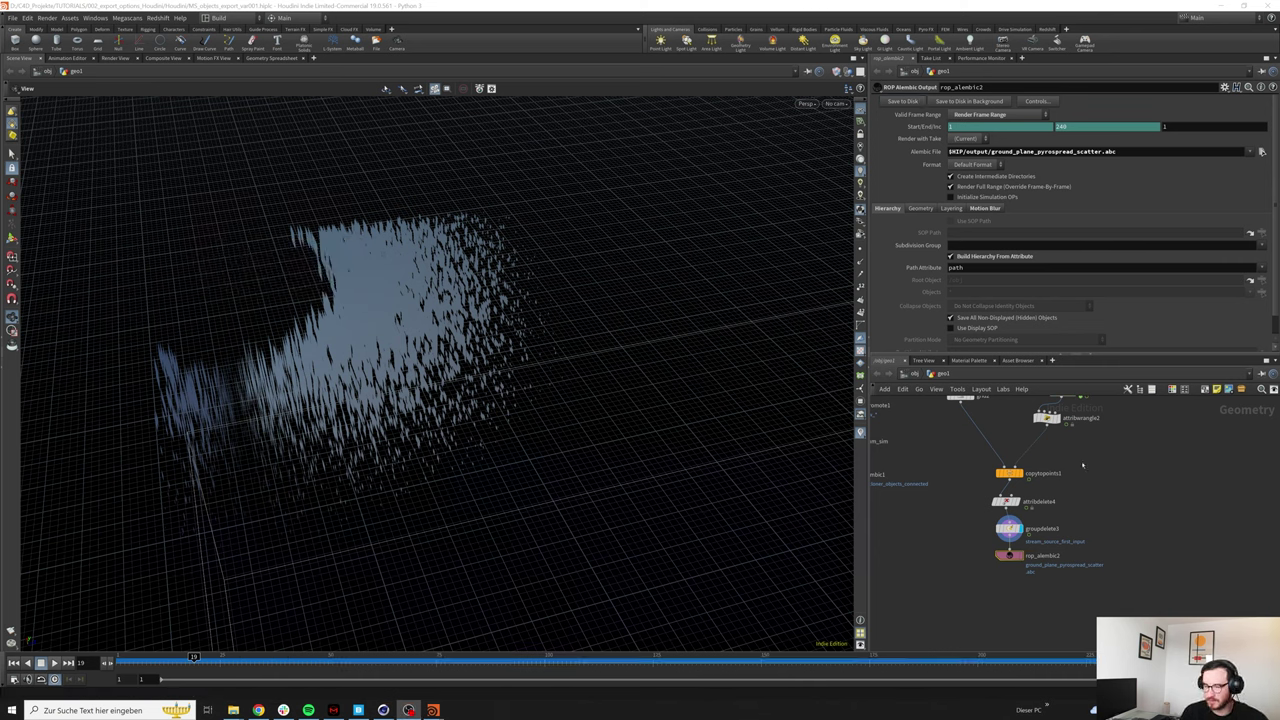
{"action": "left_click", "coordinate": [383, 710]}
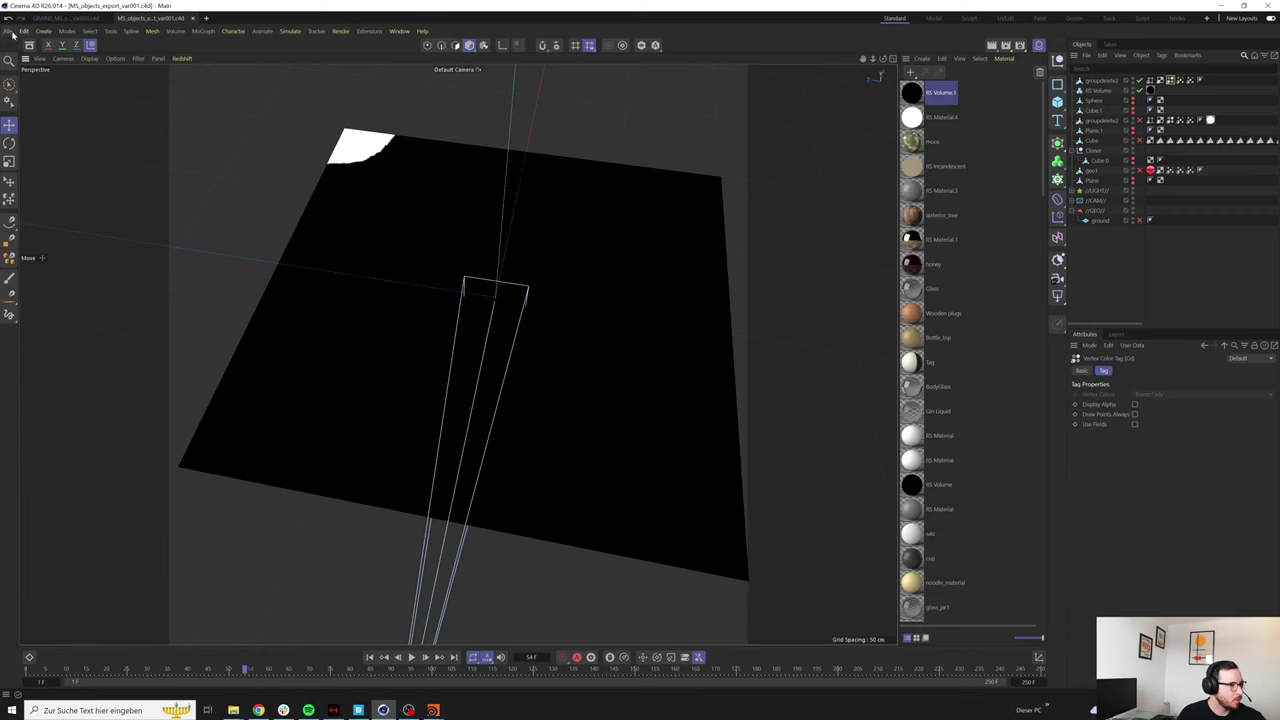
- Import ground_plane_pyrospread_scatter.abc into Cinema 4D
{"action": "left_click", "coordinate": [20, 31]}
{"action": "left_click", "coordinate": [45, 93]}
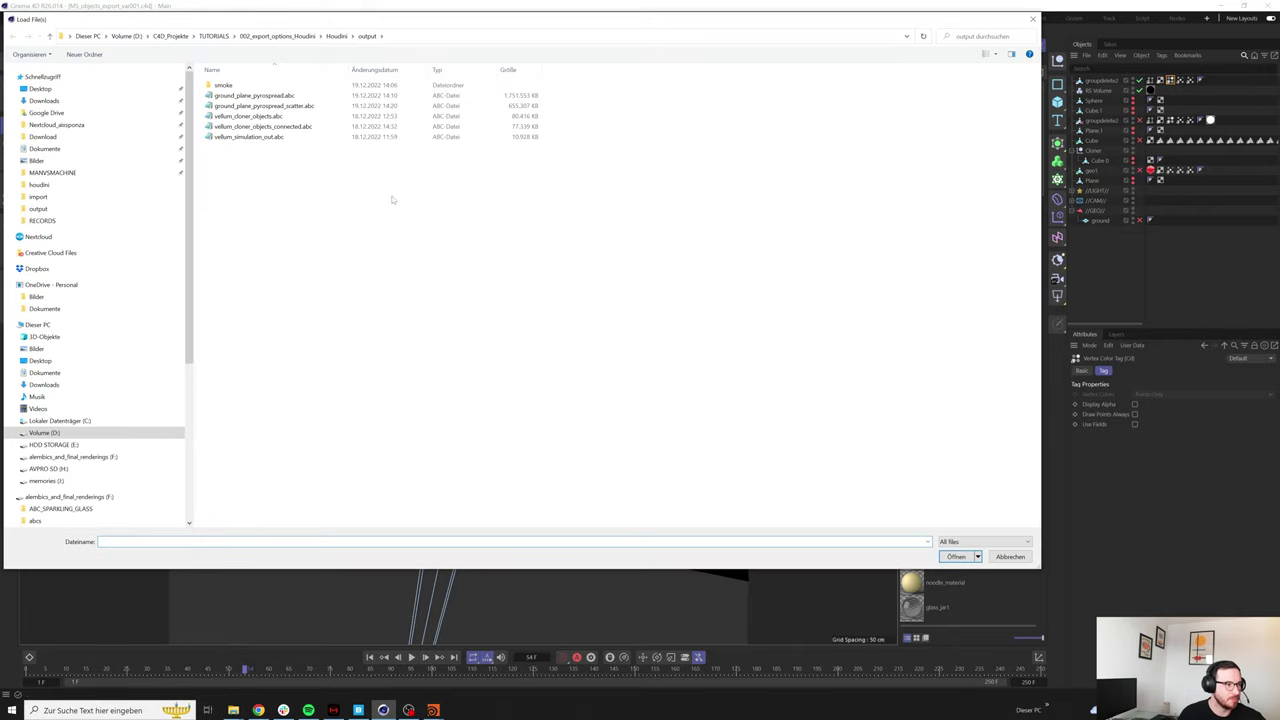
{"action": "left_click", "coordinate": [285, 106]}
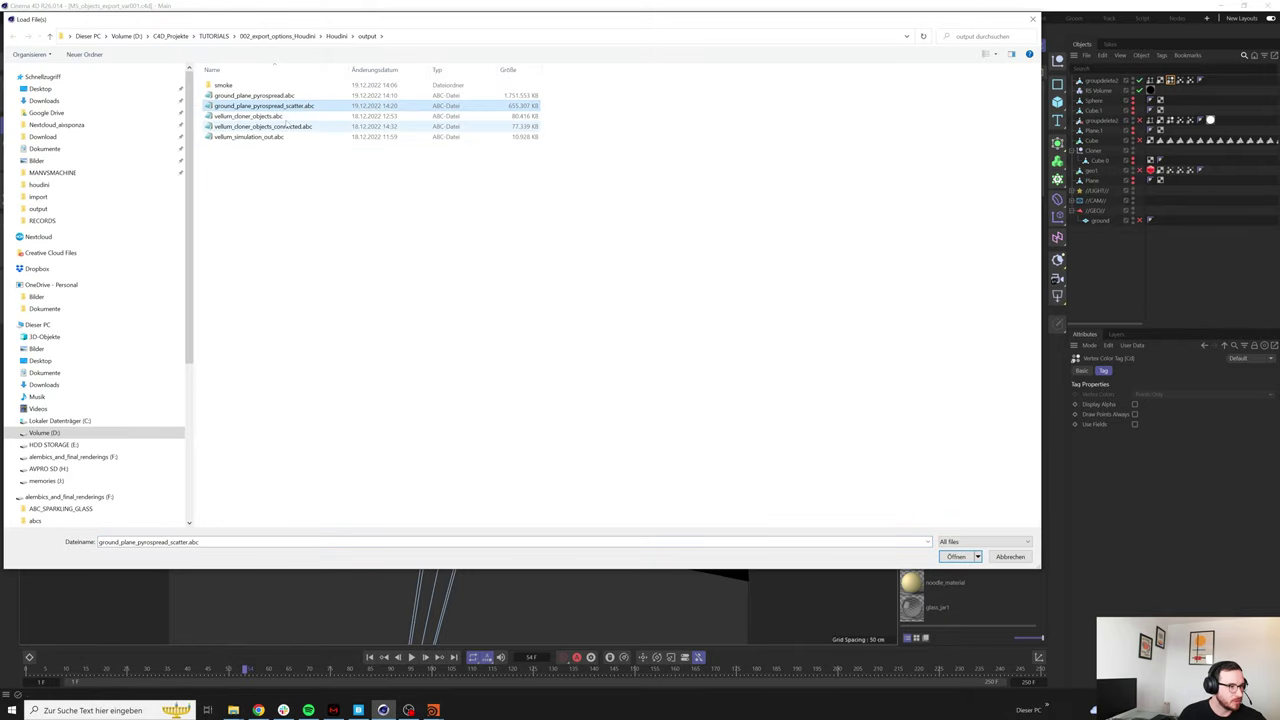
{"action": "double_click", "coordinate": [287, 108]}
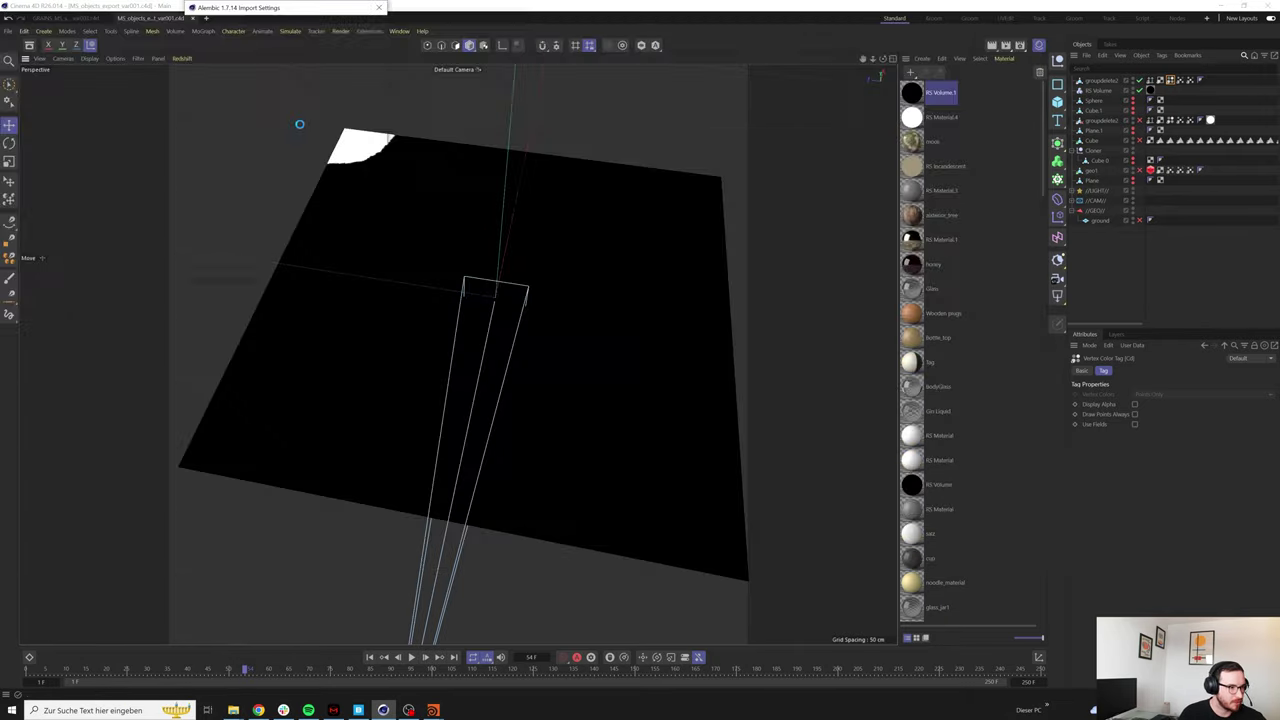
{"action": "left_click", "coordinate": [285, 268]}
- Inspect the imported scatter from above, then hide groupdelete3 in the viewport
{"action": "scroll", "coordinate": [441, 217], "scroll_direction": "up", "scroll_amount": 5}
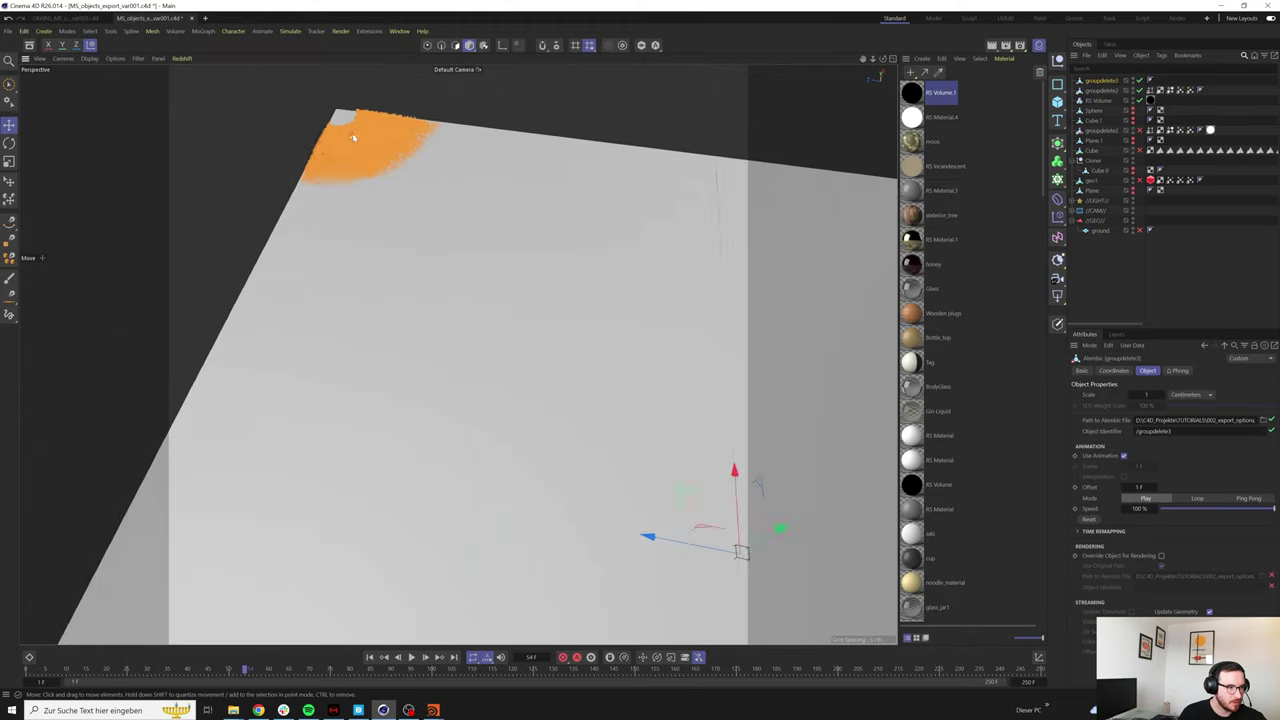
{"action": "scroll", "coordinate": [444, 216], "scroll_direction": "down", "scroll_amount": 5}
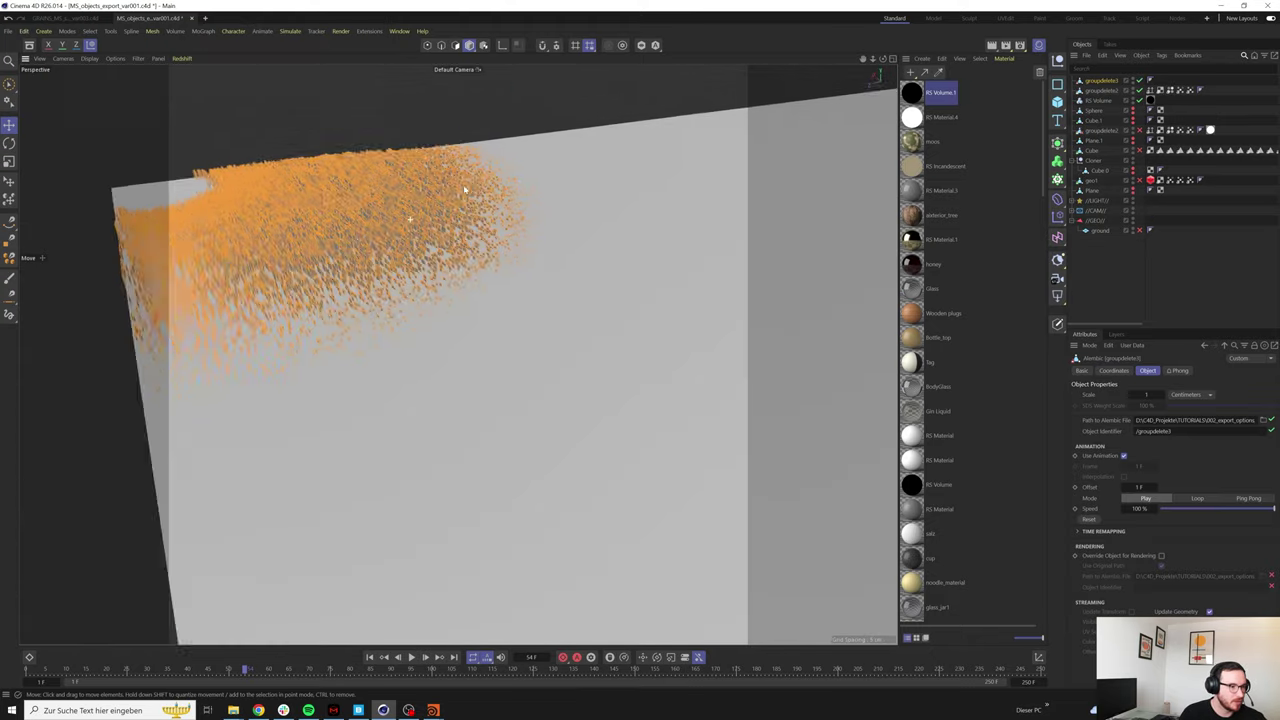
{"action": "mouse_move", "coordinate": [444, 216]}
{"action": "left_mouse_down", "text": "alt"}
{"action": "mouse_move", "coordinate": [420, 220]}
{"action": "mouse_move", "coordinate": [465, 206]}
{"action": "left_mouse_up", "text": "alt"}
{"action": "scroll", "coordinate": [420, 220], "scroll_direction": "up", "scroll_amount": 5}
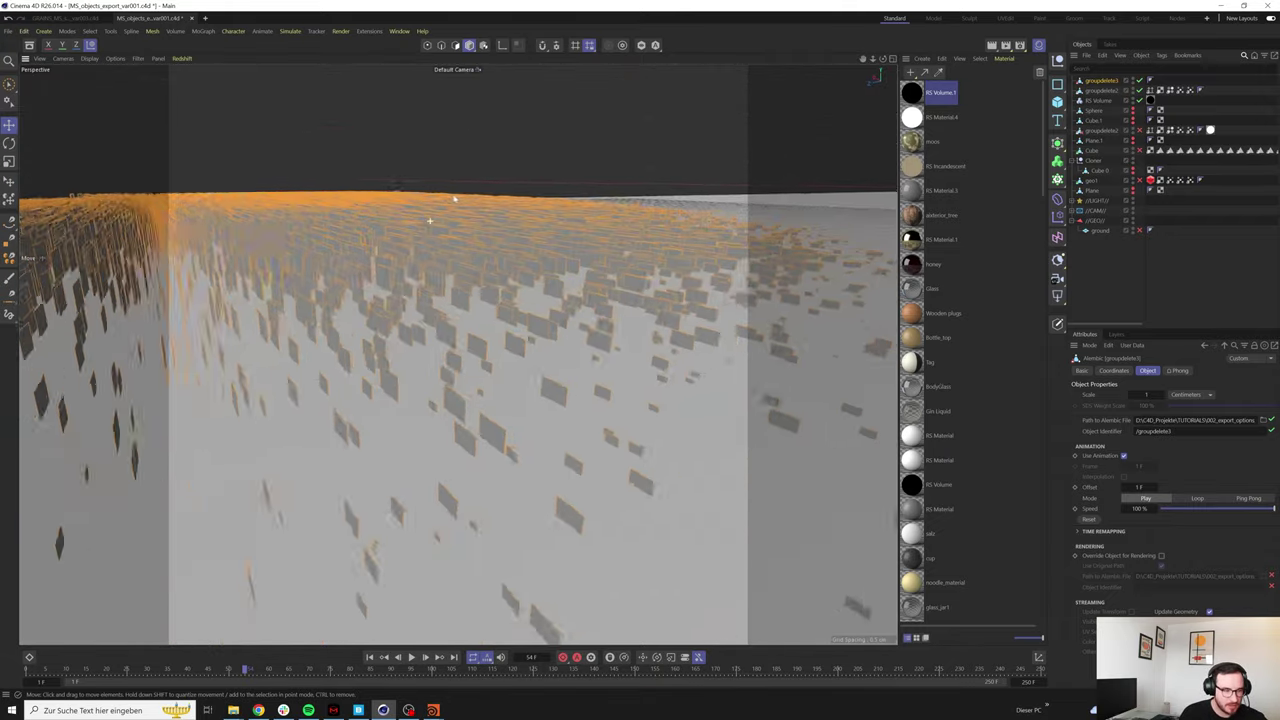
{"action": "mouse_move", "coordinate": [465, 206]}
{"action": "left_mouse_down", "text": "alt"}
{"action": "mouse_move", "coordinate": [453, 240]}
{"action": "mouse_move", "coordinate": [470, 250]}
{"action": "left_mouse_up", "text": "alt"}
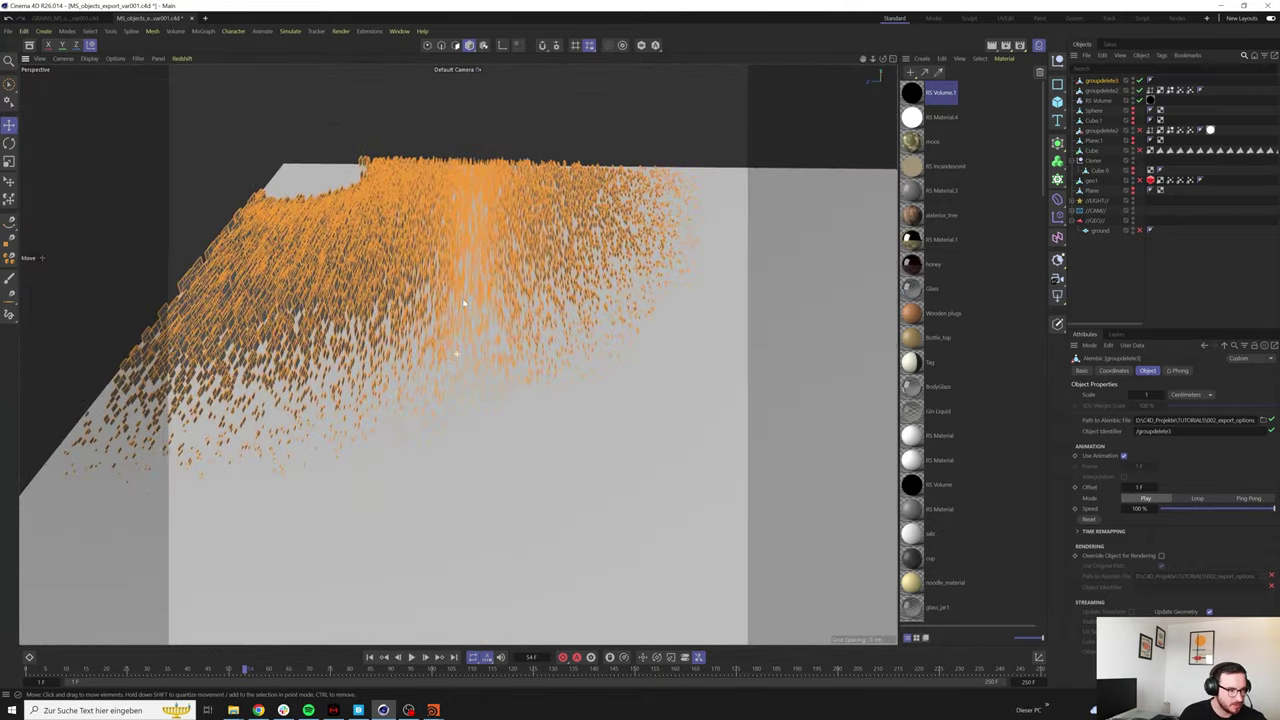
{"action": "left_click", "coordinate": [1140, 278]}
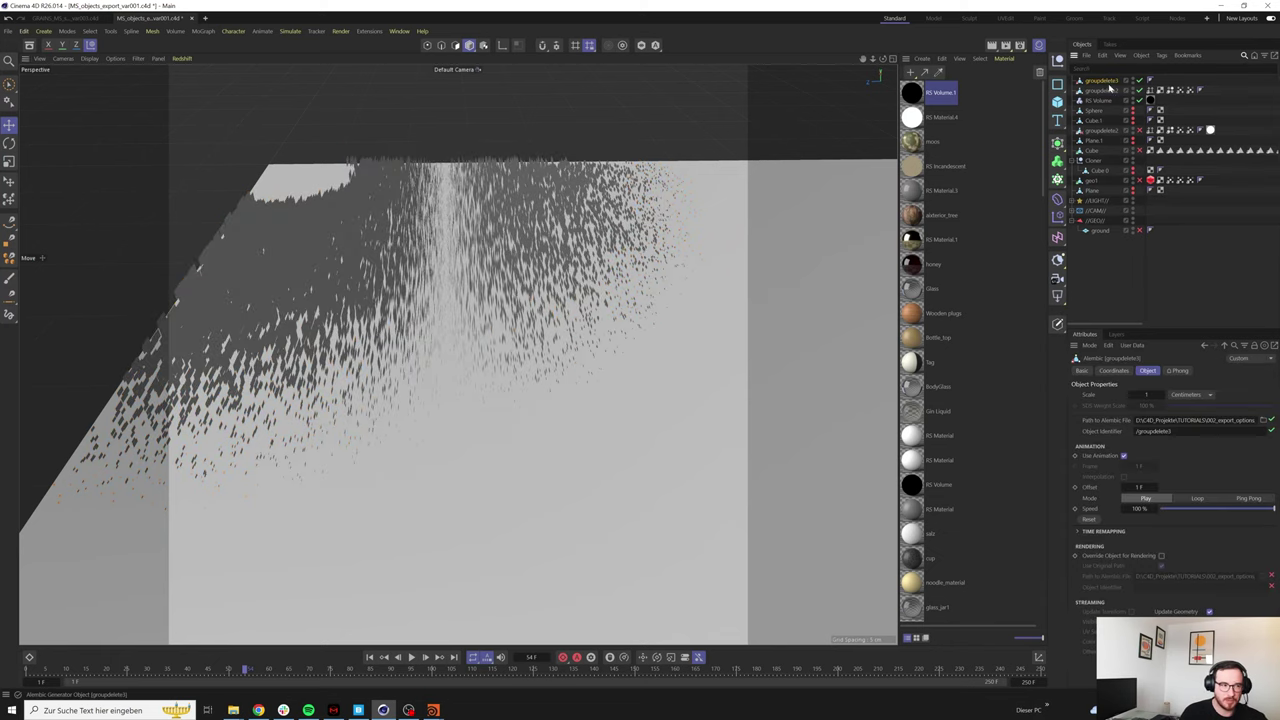
{"action": "left_click", "coordinate": [1104, 81]}
{"action": "left_click", "coordinate": [1133, 80]}
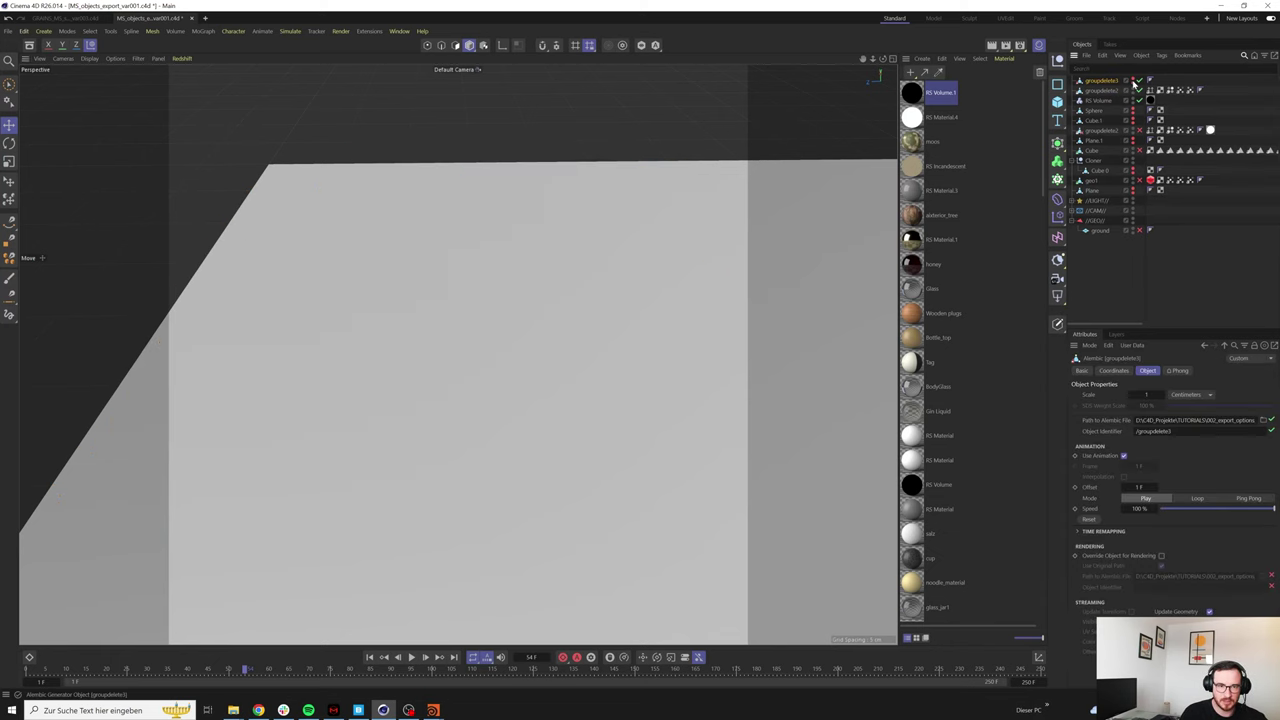
- Create a null object named 'R//'
{"action": "key", "text": "alt+g"}
{"action": "double_click", "coordinate": [1095, 81]}
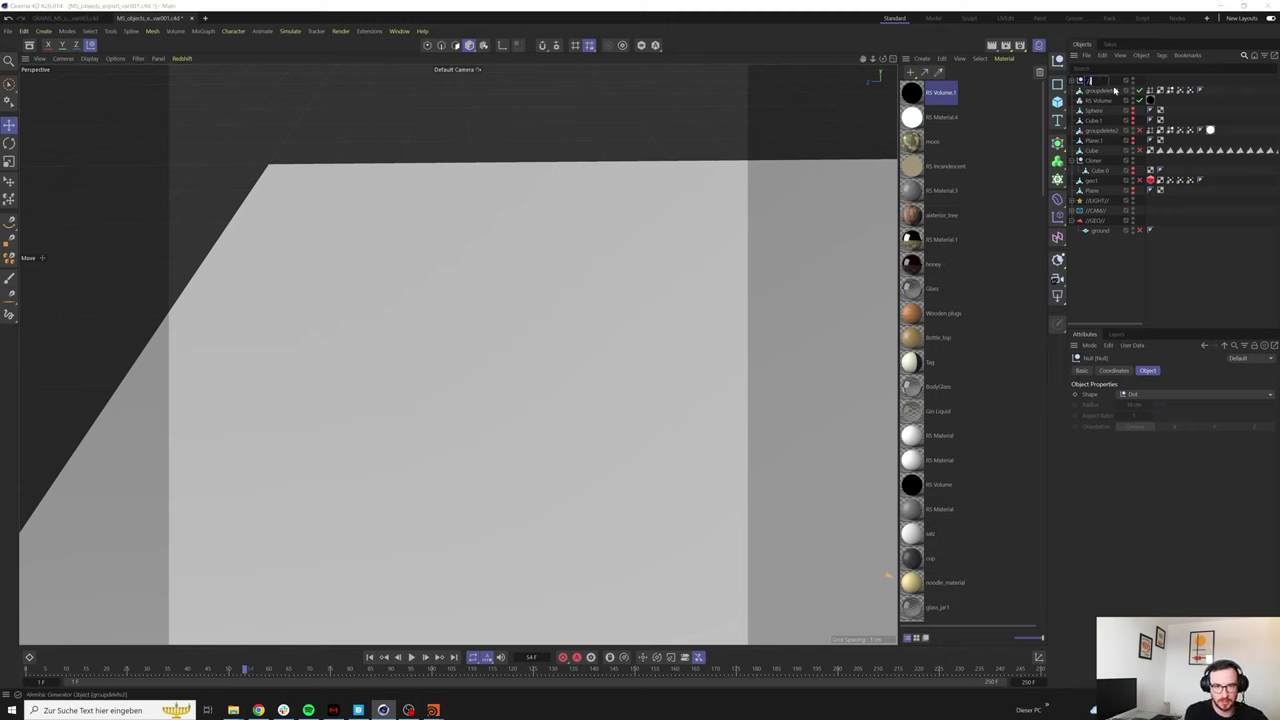
{"action": "type", "text": "R//"}
{"action": "key", "text": "Return"}
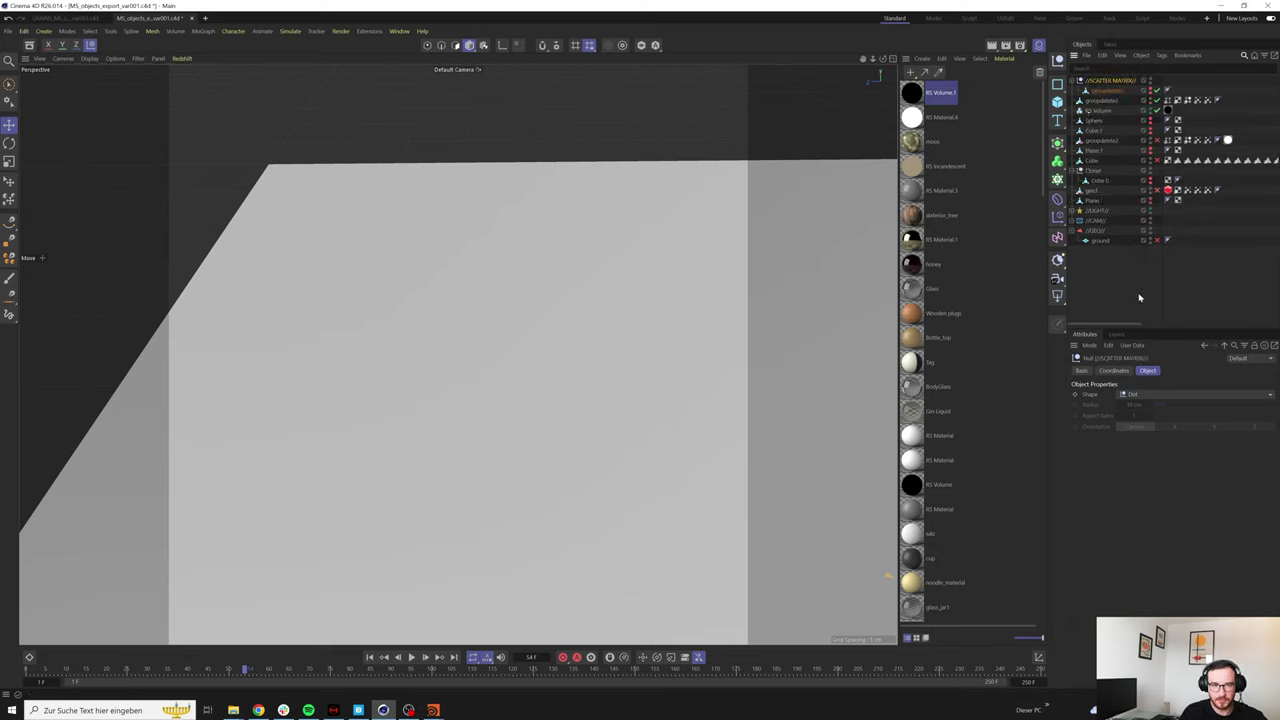
{"action": "left_click", "coordinate": [1128, 267]}
- Add an RS Matrix and nest it under the 'R//' null
{"action": "key", "text": "shift+c"}
{"action": "type", "text": "matrix"}
{"action": "key", "text": "Down"}
{"action": "key", "text": "Down"}
{"action": "key", "text": "Return"}
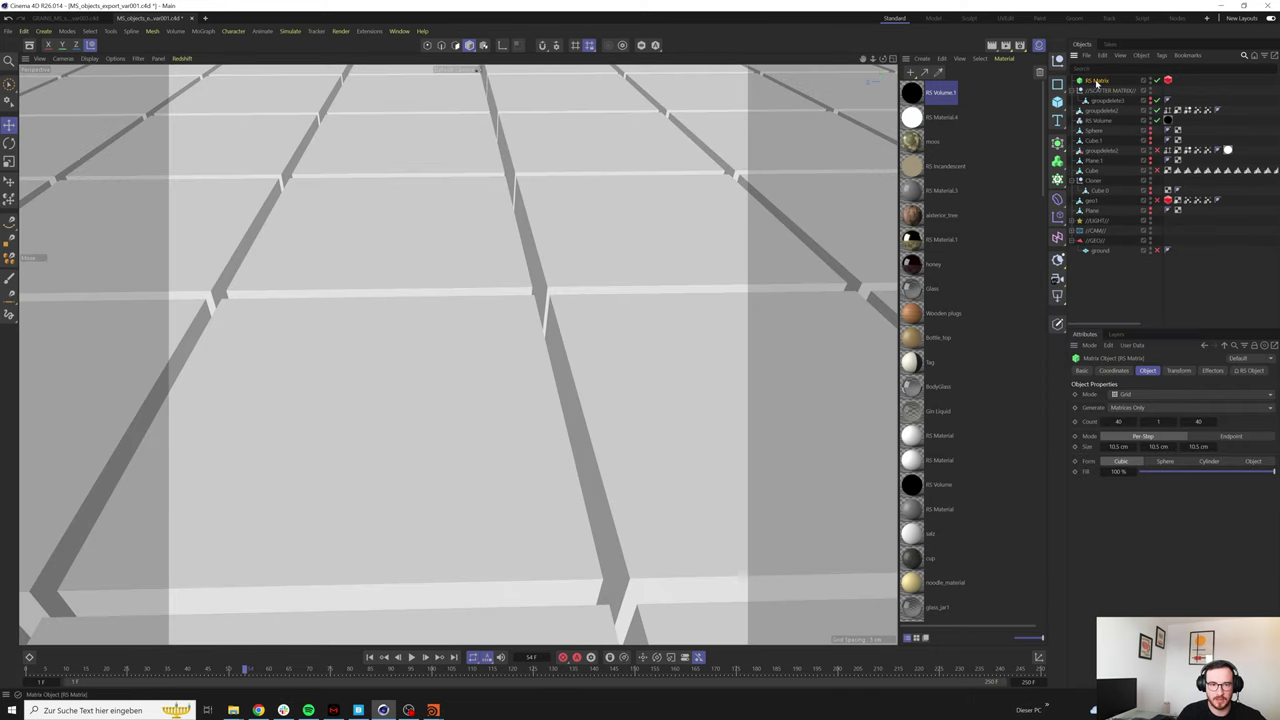
{"action": "left_click_drag", "start_coordinate": [1098, 86], "coordinate": [1100, 92]}
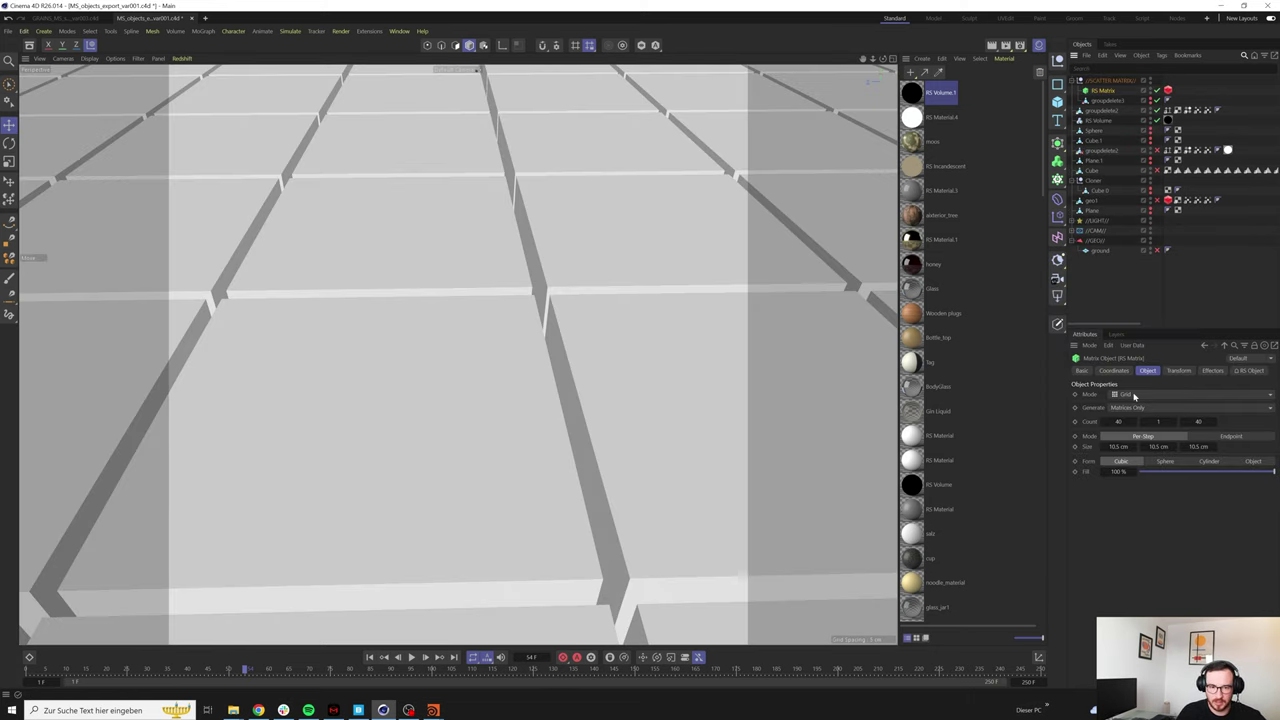
- Set the RS Matrix to Object mode with groupdelete3 as its source
{"action": "left_click", "coordinate": [1170, 394]}
{"action": "left_click", "coordinate": [1204, 449]}
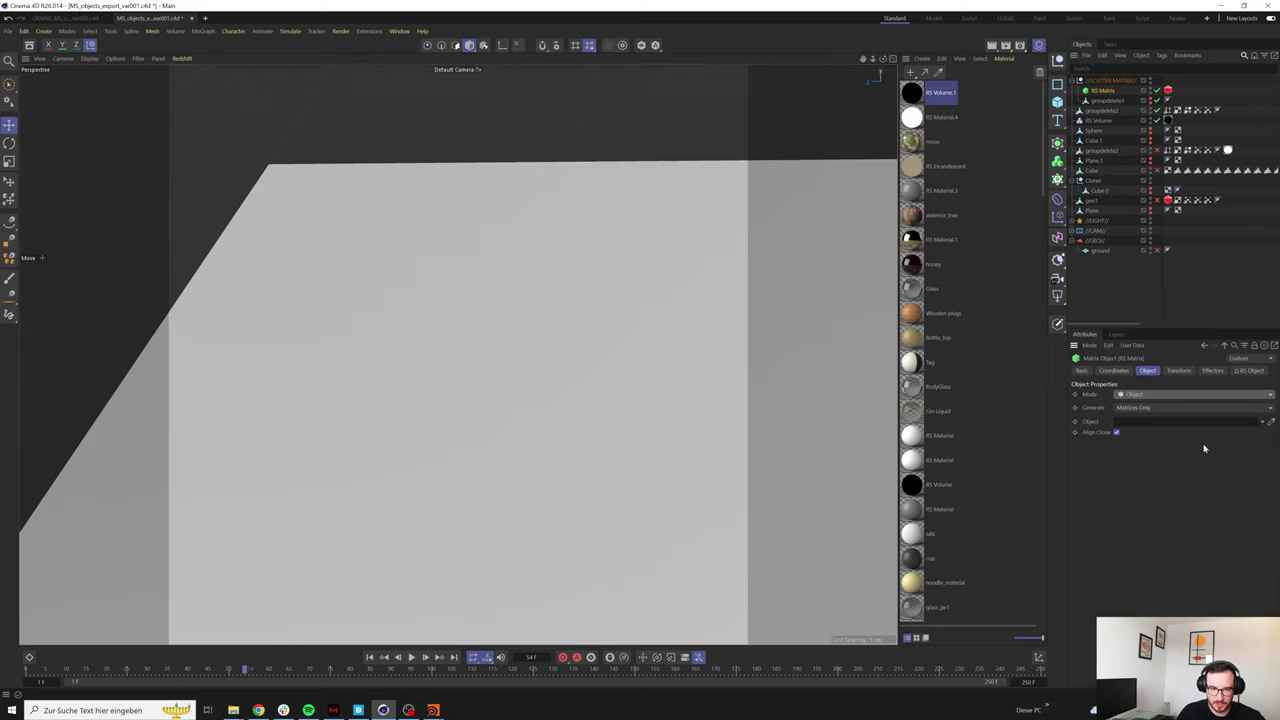
{"action": "left_click", "coordinate": [1270, 421]}
{"action": "left_click", "coordinate": [1104, 106]}
{"action": "scroll", "coordinate": [540, 333], "scroll_direction": "down", "scroll_amount": 5}
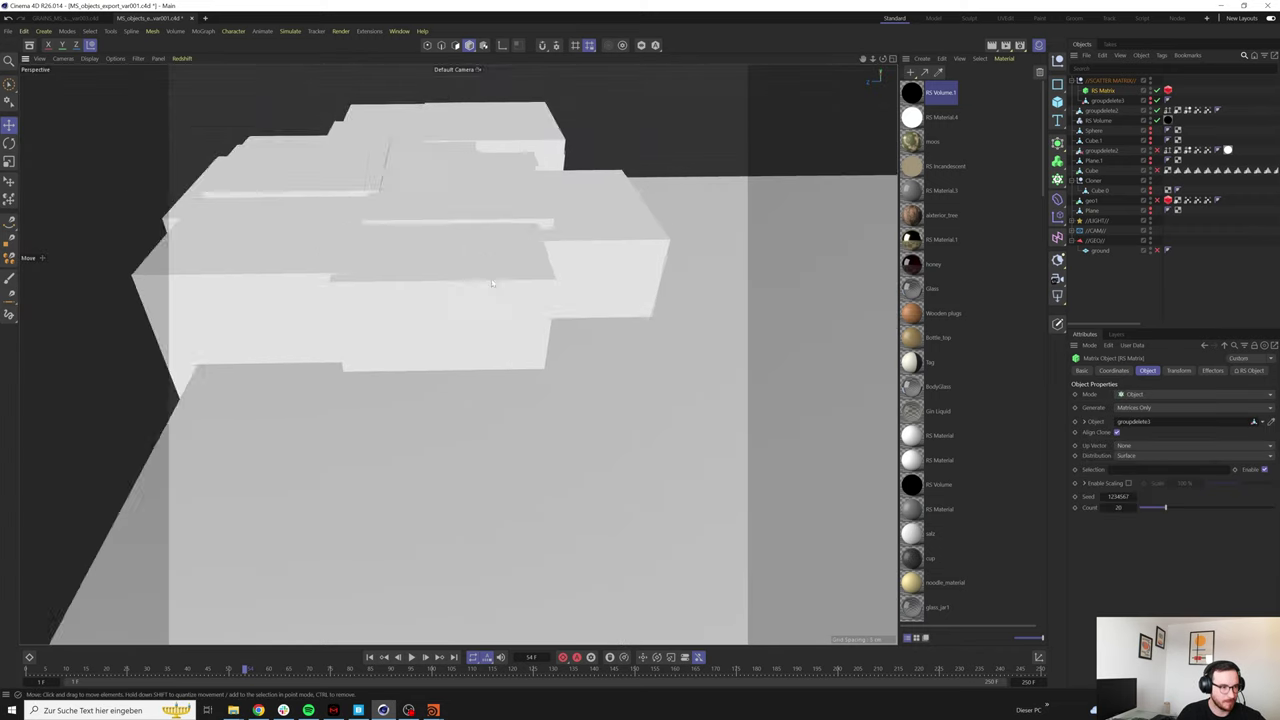
{"action": "scroll", "coordinate": [540, 333], "scroll_direction": "down", "scroll_amount": 2}
{"action": "scroll", "coordinate": [520, 335], "scroll_direction": "down", "scroll_amount": 2}
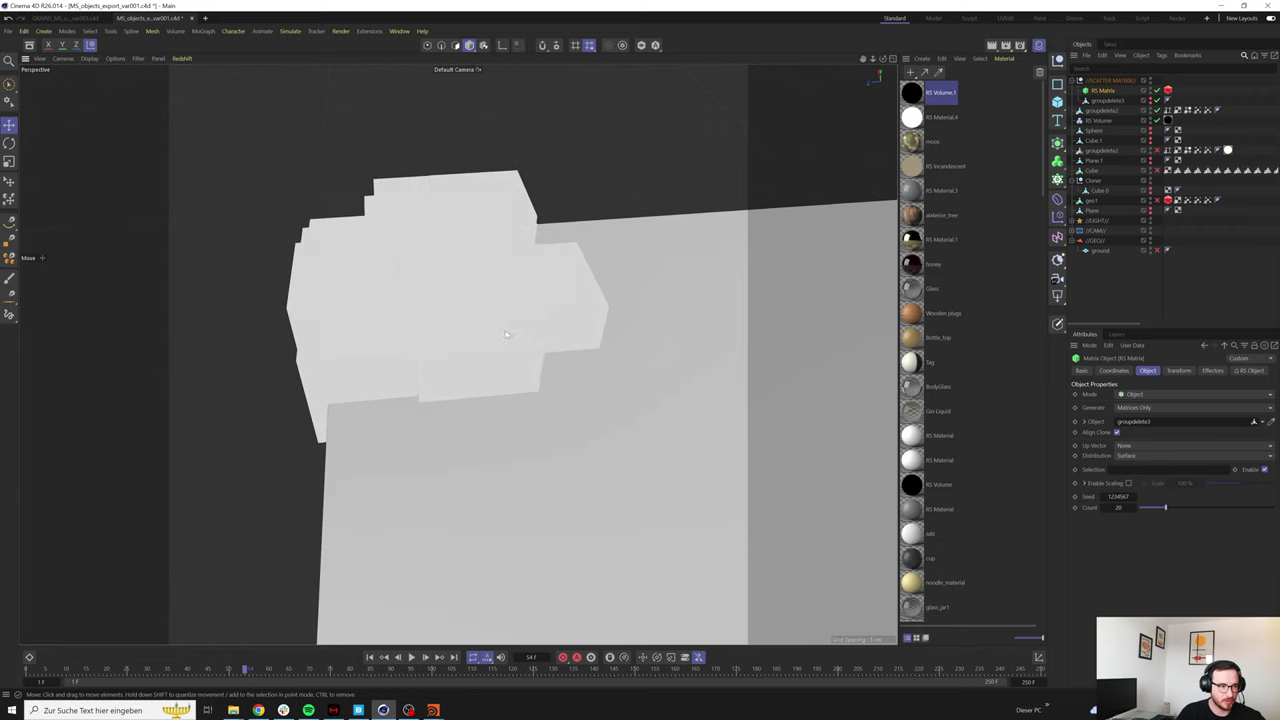
{"action": "scroll", "coordinate": [509, 335], "scroll_direction": "down", "scroll_amount": 2}
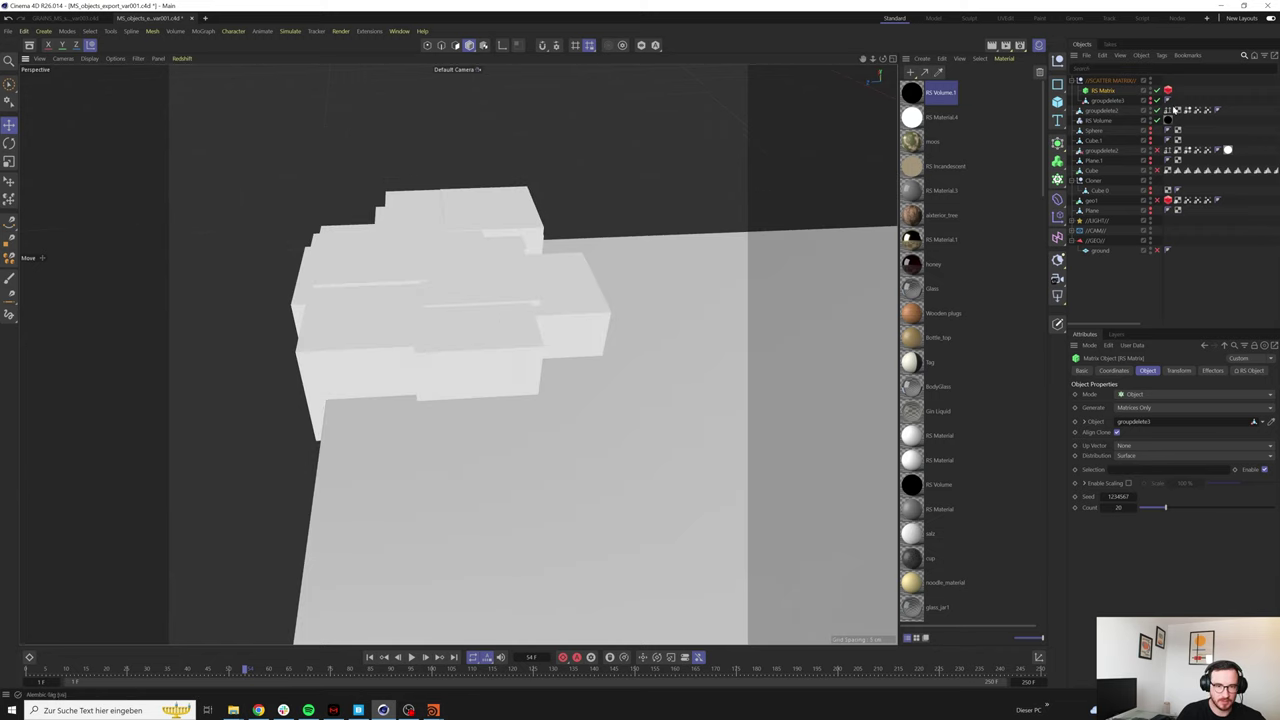
{"action": "left_click", "coordinate": [1178, 370]}
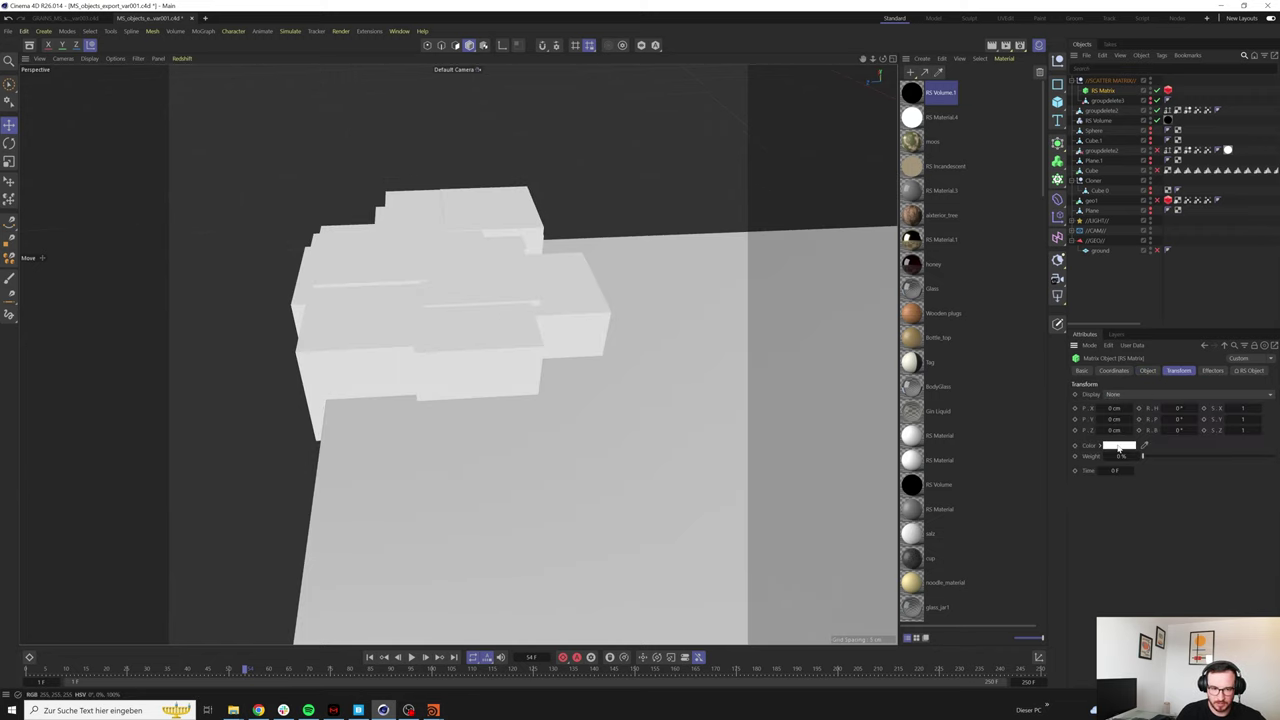
- Set the matrix clone colour to pink
{"action": "left_click", "coordinate": [1118, 445]}
{"action": "left_click", "coordinate": [1203, 538]}
{"action": "mouse_move", "coordinate": [1142, 512]}
{"action": "left_mouse_down"}
{"action": "mouse_move", "coordinate": [1185, 515]}
{"action": "mouse_move", "coordinate": [1158, 512]}
{"action": "left_mouse_up"}
- Add a Random effector under the null with Position turned off
{"action": "key", "text": "shift+c"}
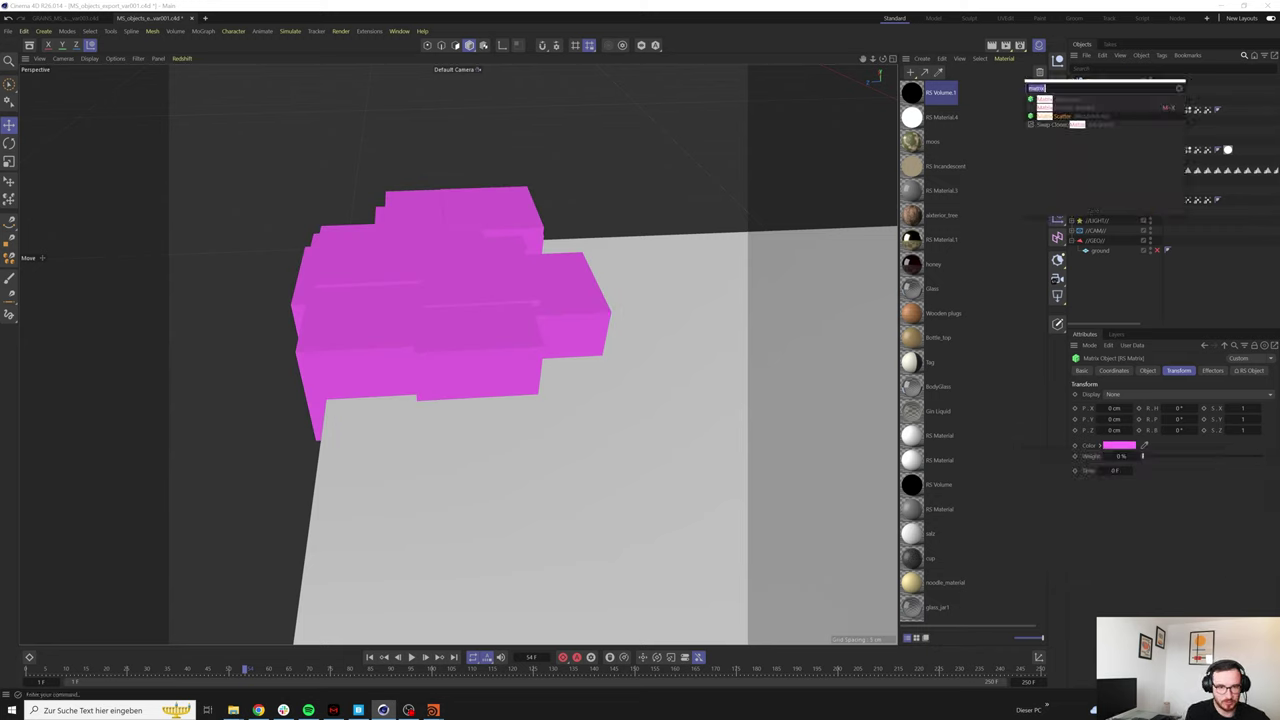
{"action": "type", "text": "random"}
{"action": "key", "text": "Return"}
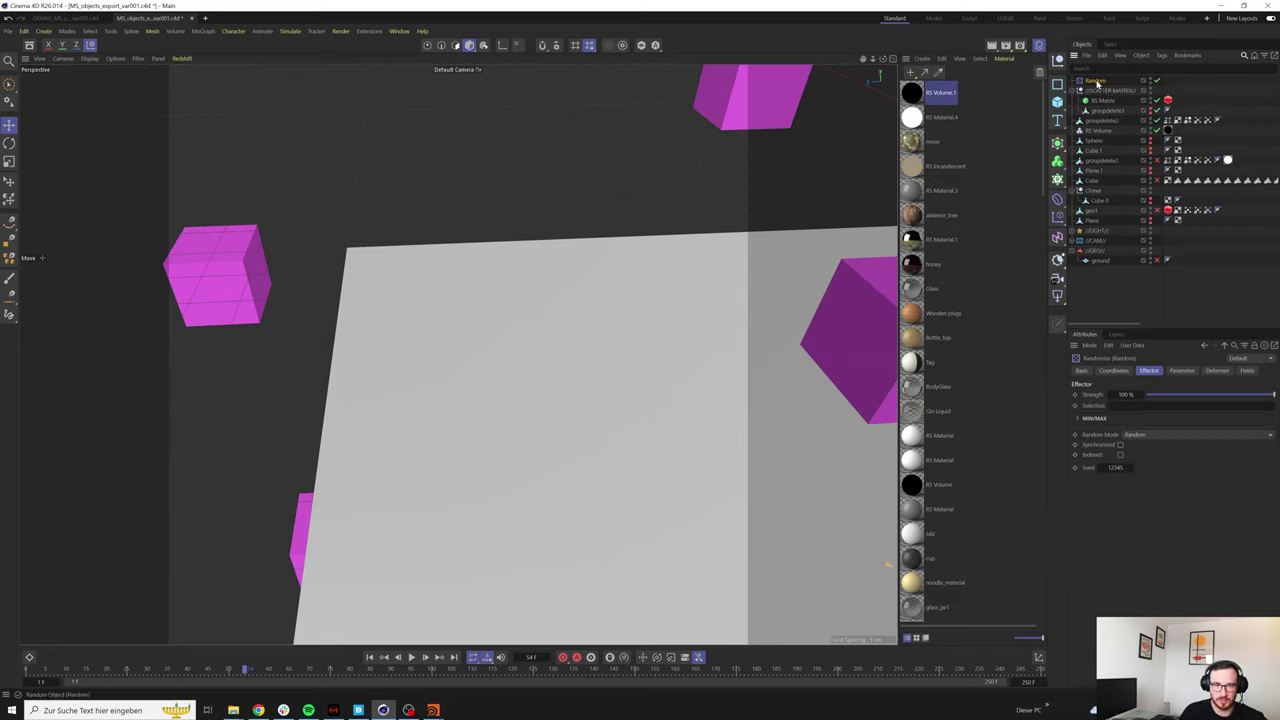
{"action": "left_click_drag", "start_coordinate": [1100, 81], "coordinate": [1110, 91]}
{"action": "left_click", "coordinate": [1181, 371]}
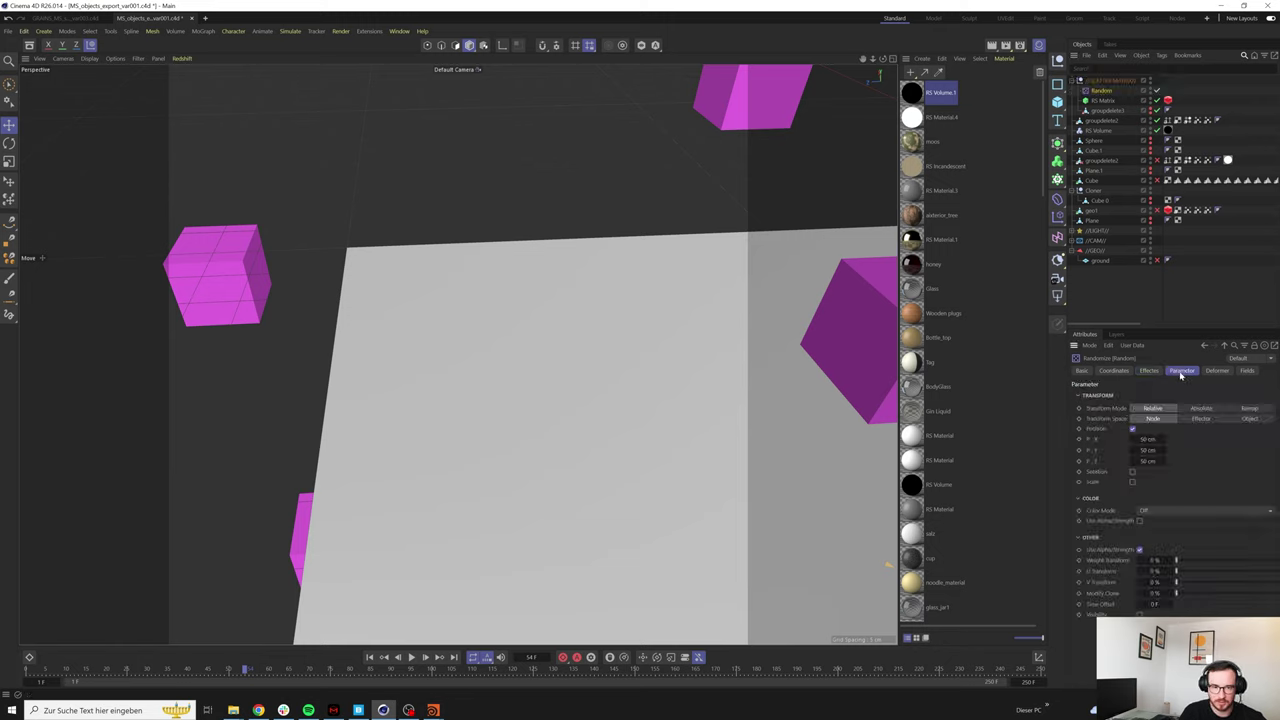
{"action": "left_click", "coordinate": [1133, 429]}
{"action": "left_click", "coordinate": [1215, 371]}
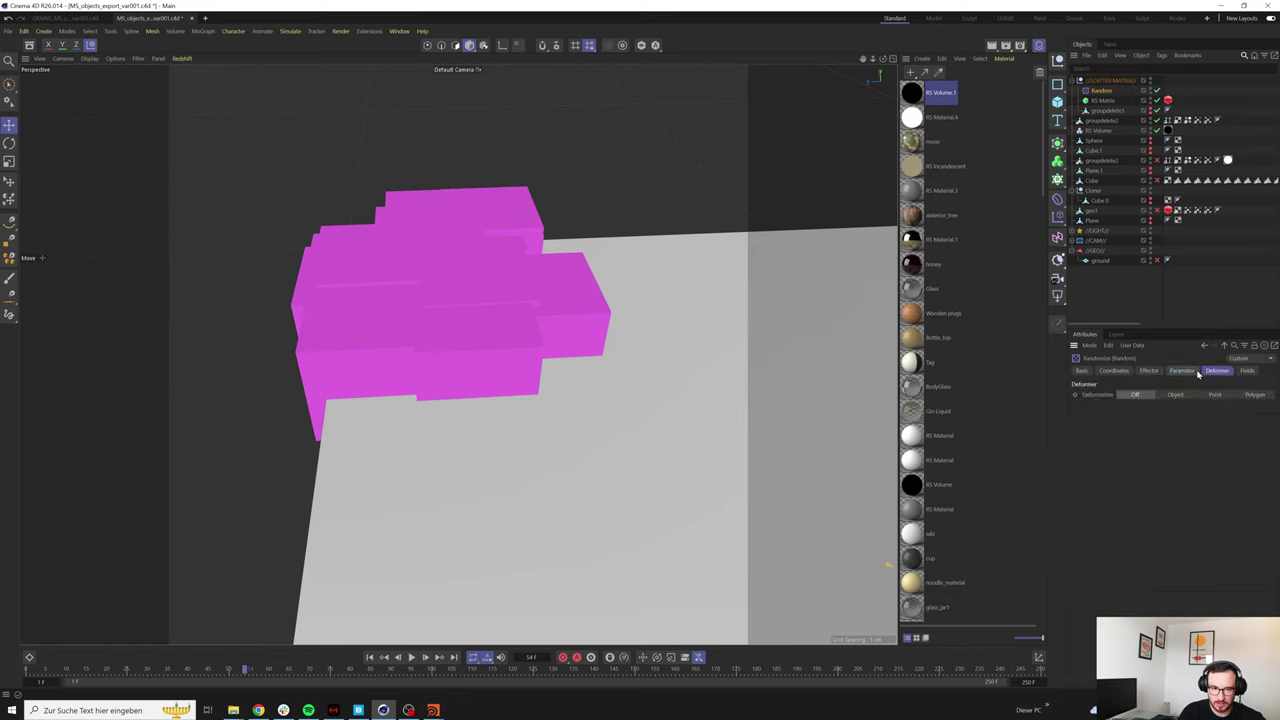
- Review the RS Matrix's display, object and transform settings
{"action": "left_click", "coordinate": [1181, 371]}
{"action": "left_click", "coordinate": [1103, 101]}
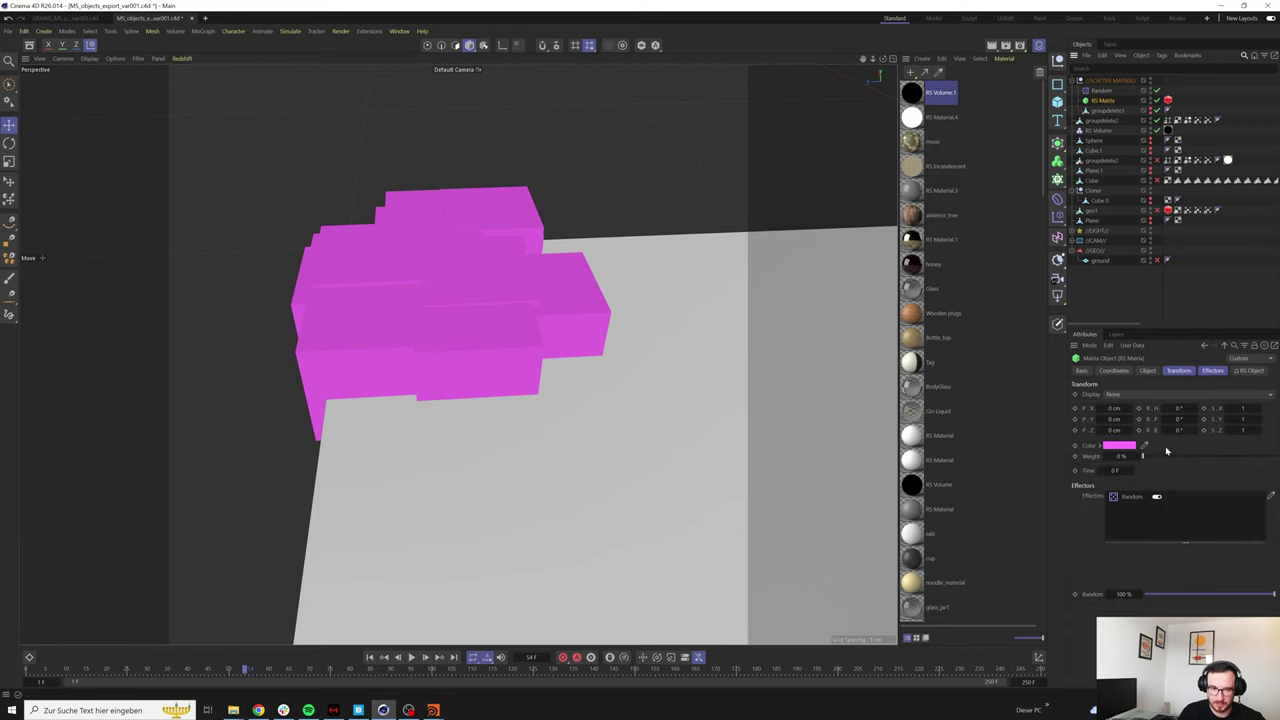
{"action": "left_click", "coordinate": [1150, 394]}
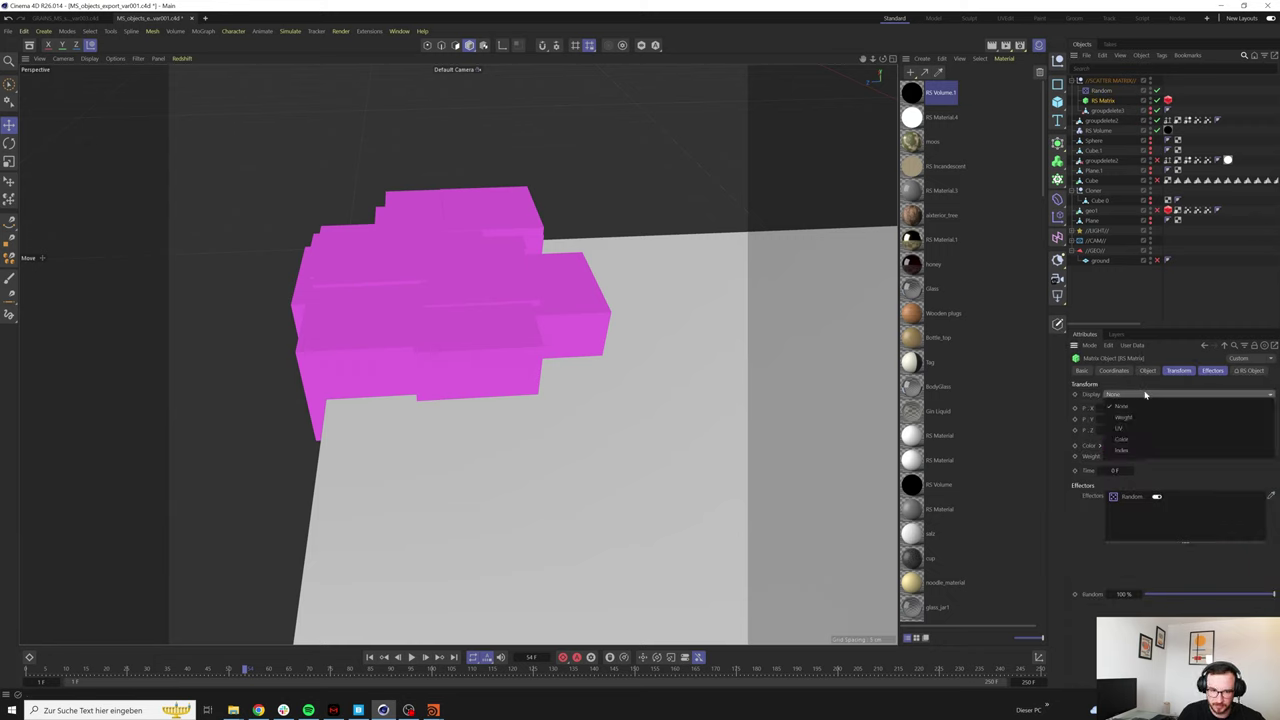
{"action": "left_click", "coordinate": [1212, 371]}
{"action": "left_click", "coordinate": [1113, 371]}
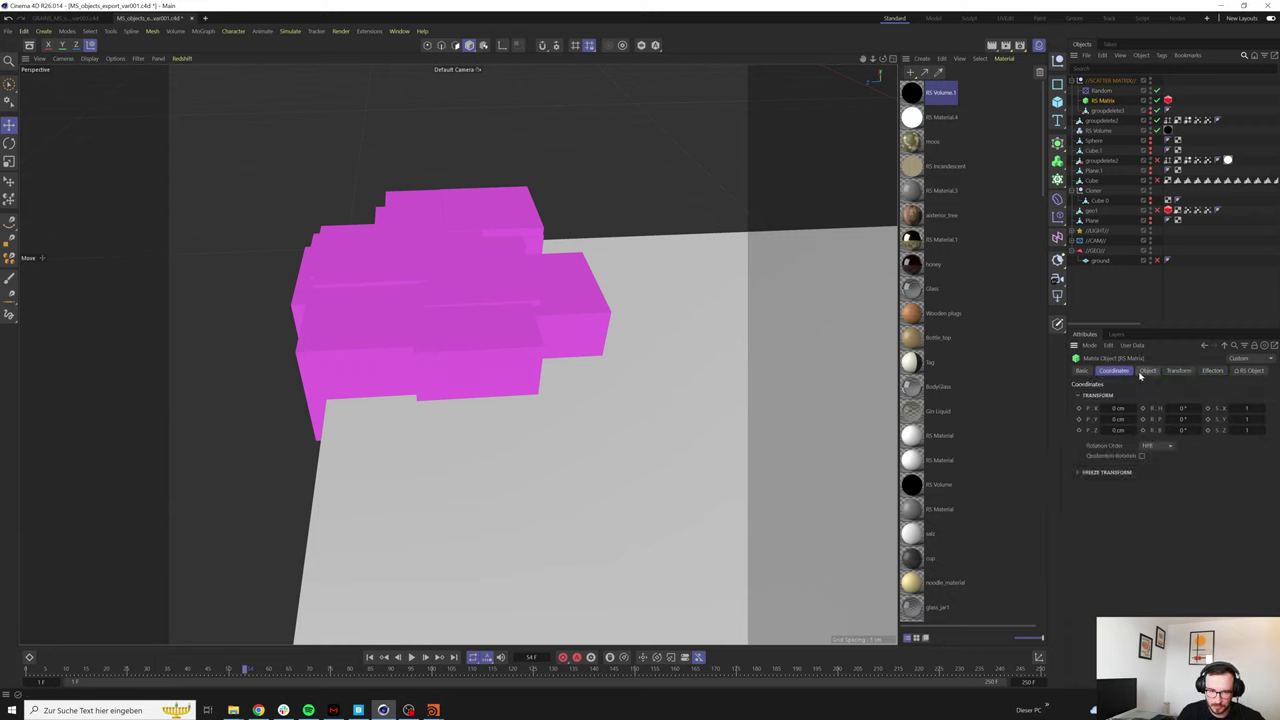
{"action": "left_click", "coordinate": [1179, 371]}
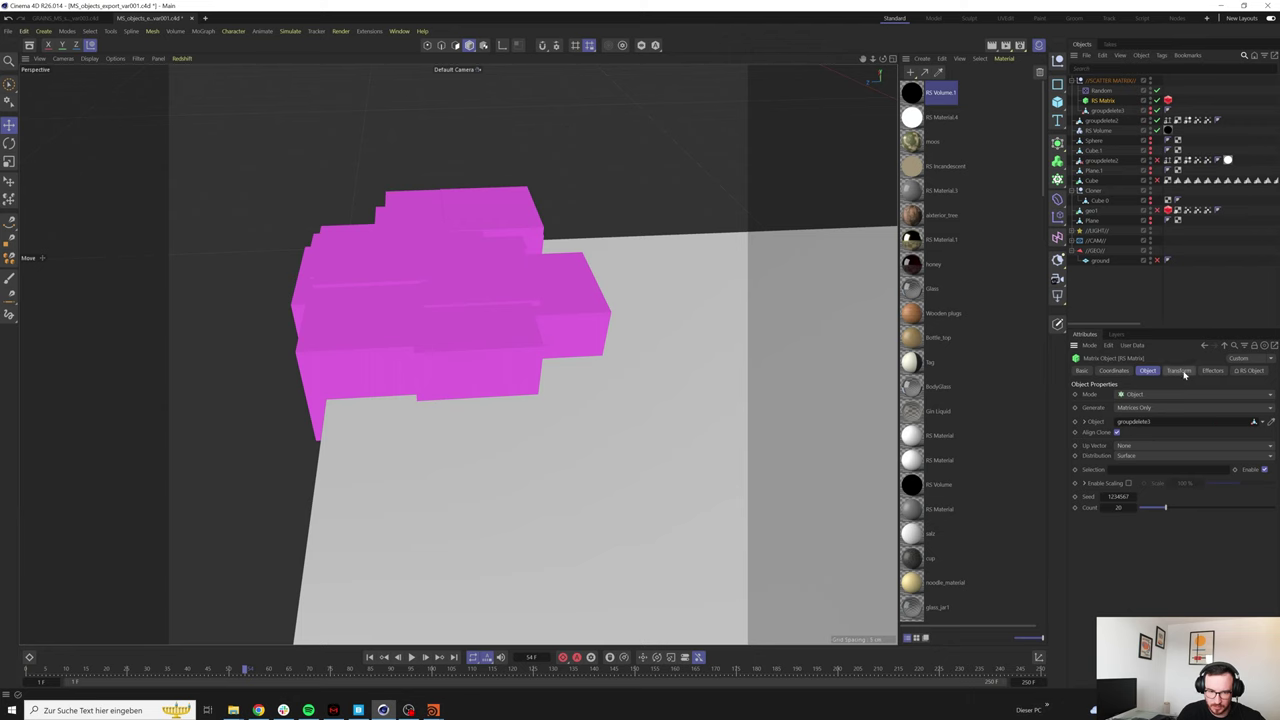
- Set the Random effector's Color Mode to Effector Color
{"action": "left_click", "coordinate": [1100, 90]}
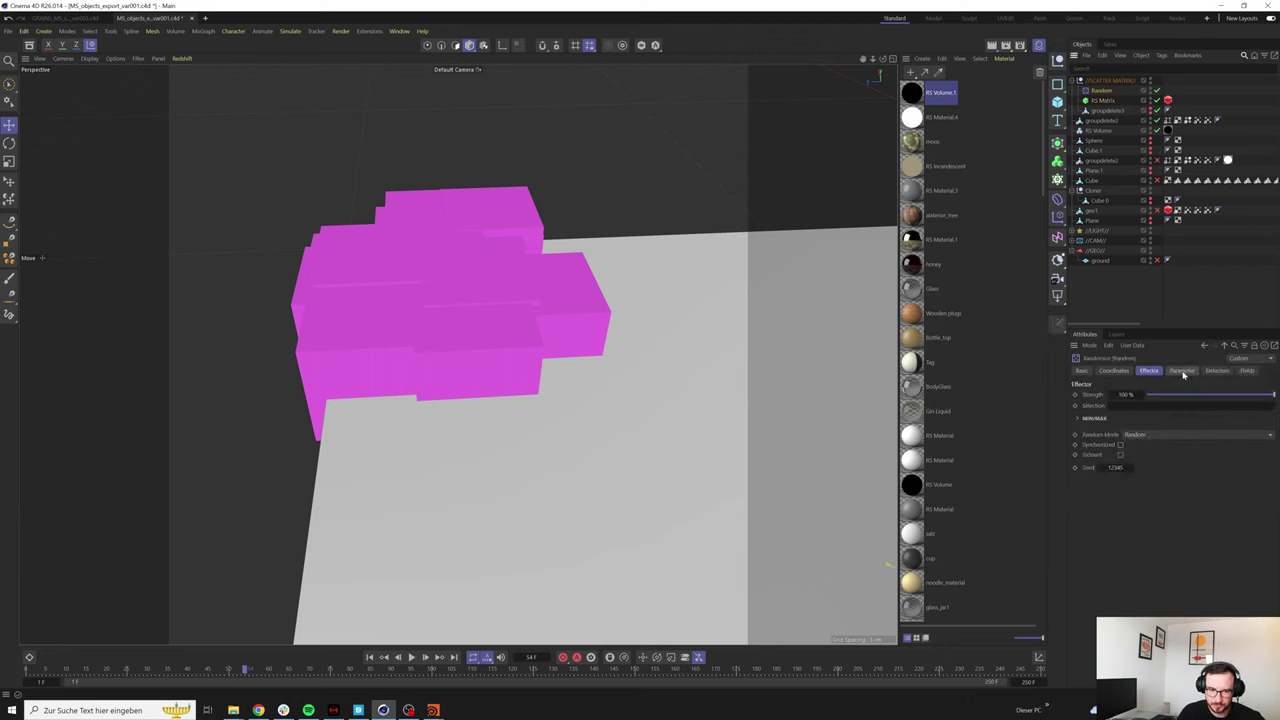
{"action": "left_click", "coordinate": [1181, 371]}
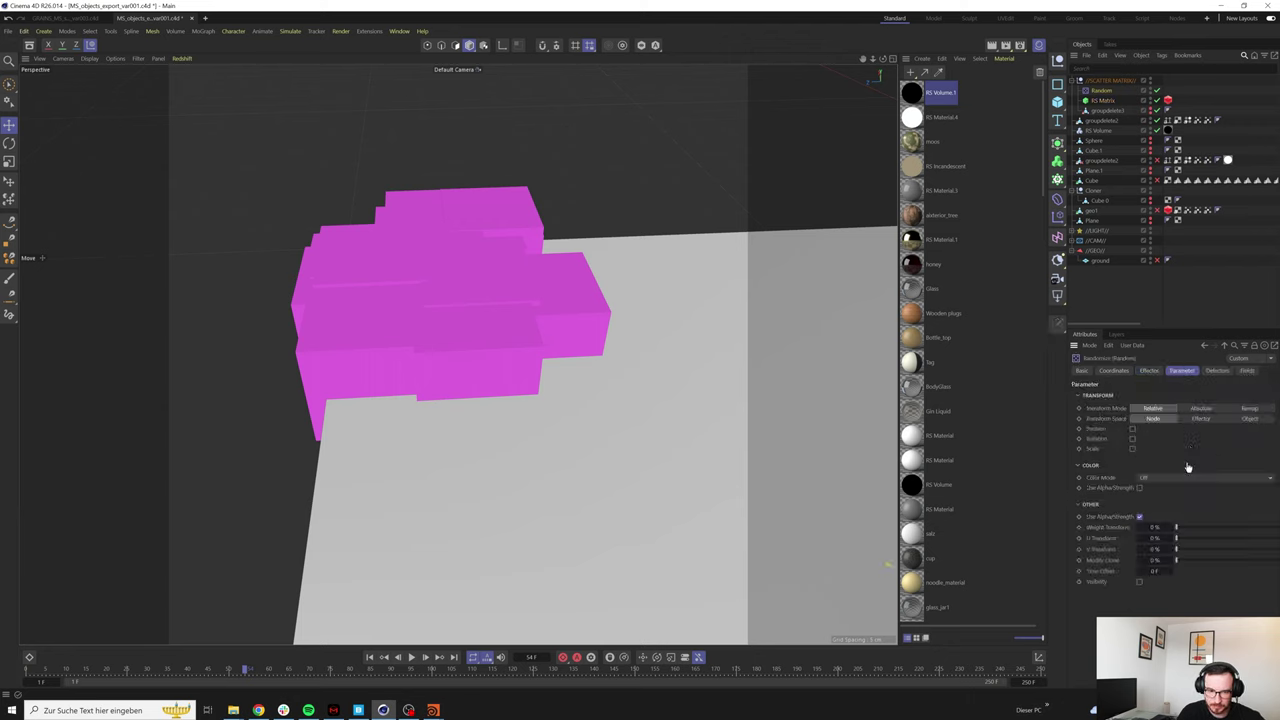
{"action": "left_click", "coordinate": [1186, 477]}
{"action": "left_click", "coordinate": [1178, 506]}
{"action": "scroll", "coordinate": [451, 297], "scroll_direction": "down", "scroll_amount": 2}
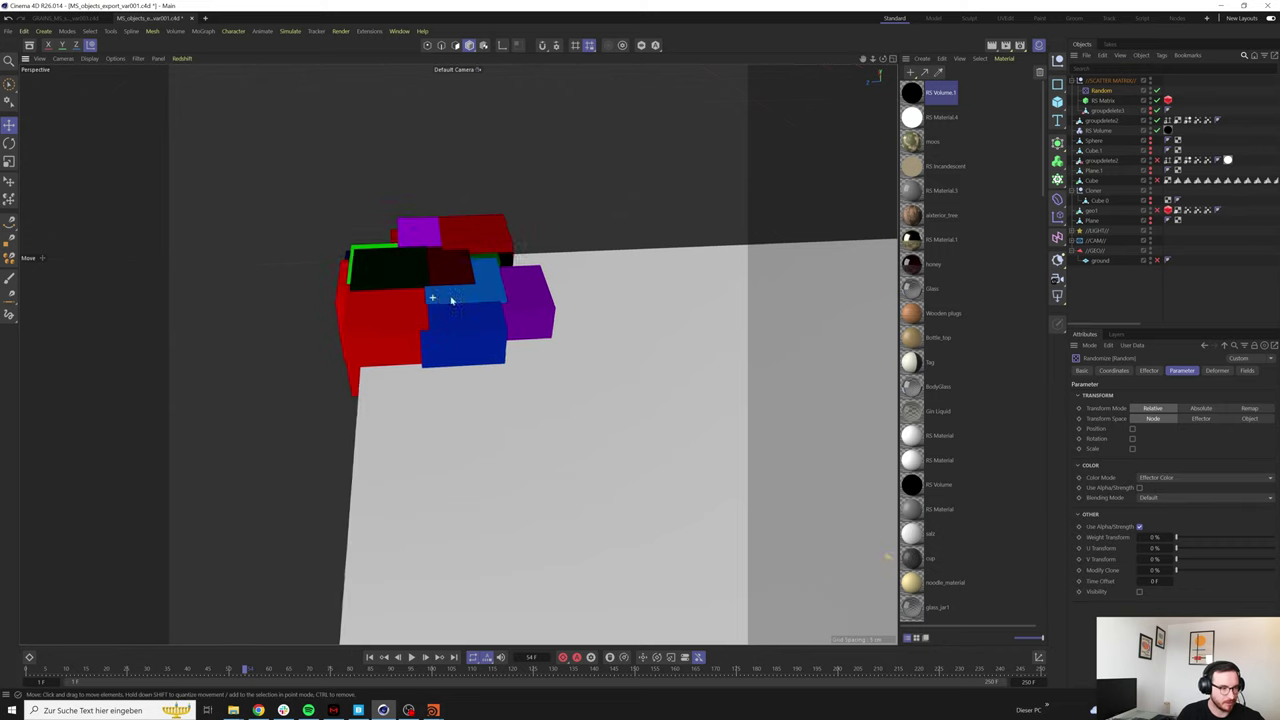
{"action": "scroll", "coordinate": [480, 337], "scroll_direction": "up", "scroll_amount": 2}
{"action": "scroll", "coordinate": [490, 351], "scroll_direction": "down", "scroll_amount": 1}
{"action": "left_click", "coordinate": [1102, 100]}
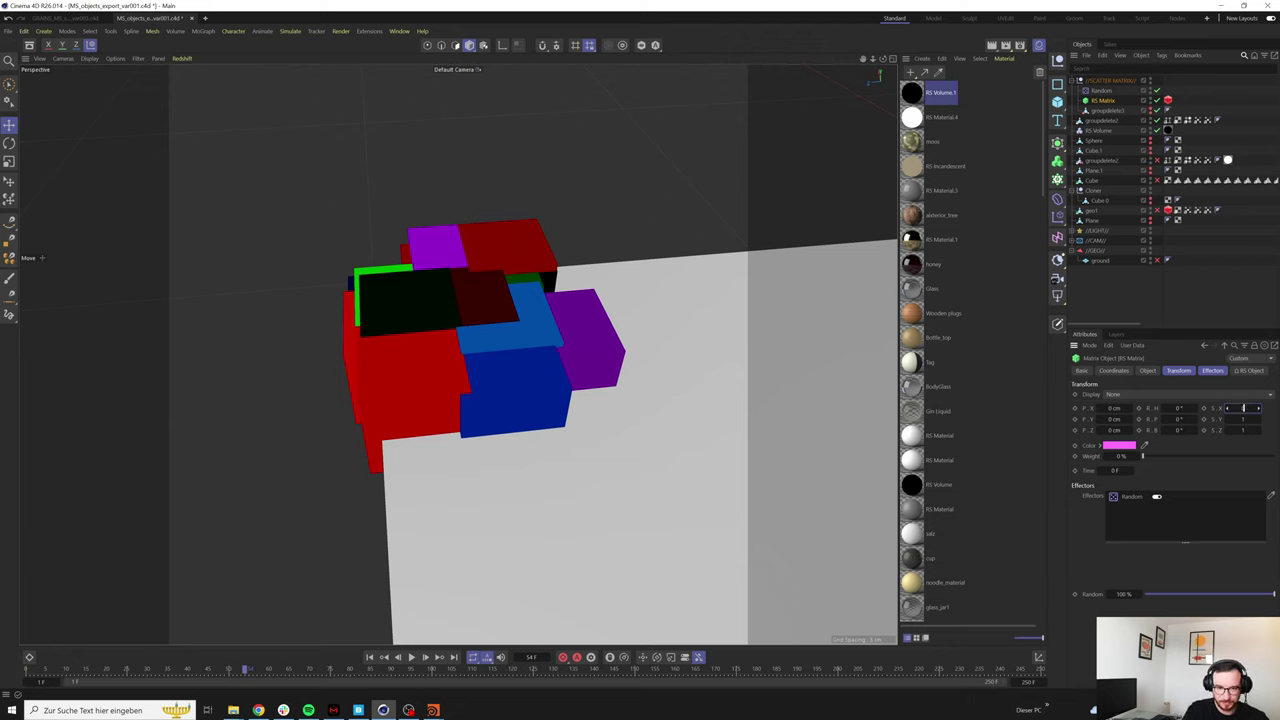
- Shrink the scale of the cube clones
{"action": "left_click_drag", "start_coordinate": [1241, 408], "coordinate": [1248, 450]}
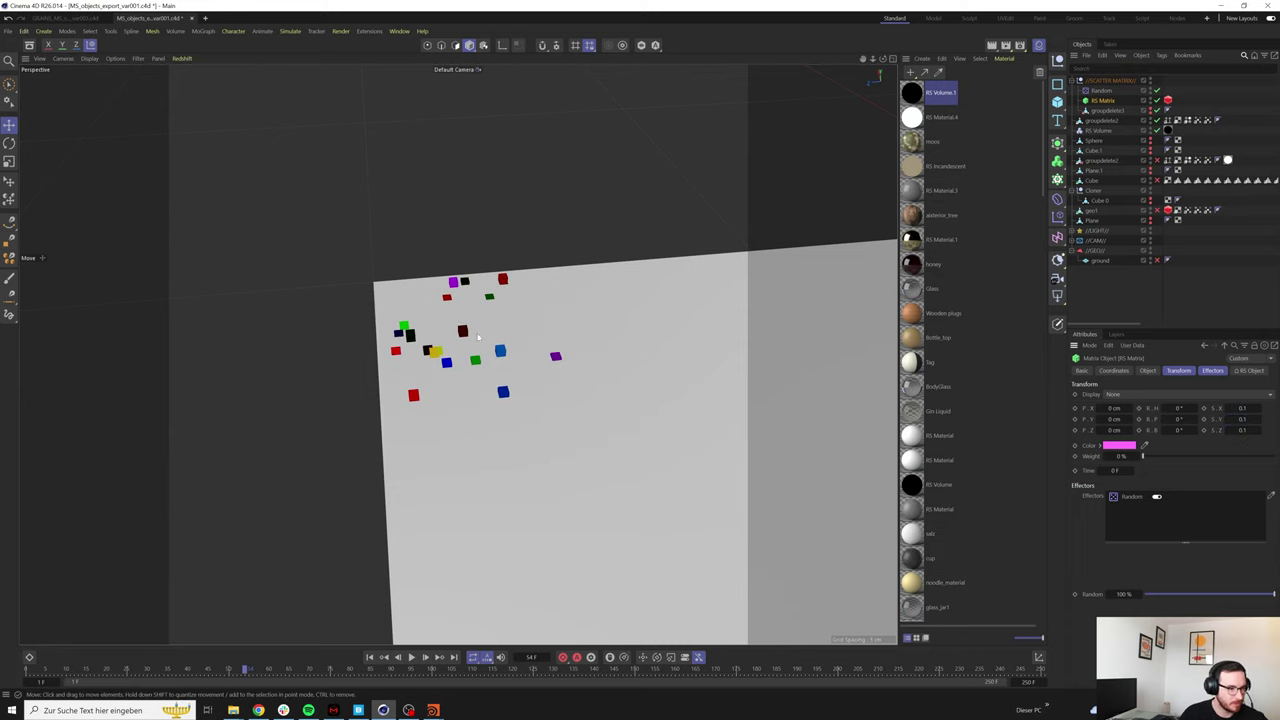
{"action": "scroll", "coordinate": [478, 336], "scroll_direction": "up", "scroll_amount": 1}
{"action": "scroll", "coordinate": [500, 370], "scroll_direction": "up", "scroll_amount": 3}
{"action": "scroll", "coordinate": [531, 418], "scroll_direction": "up", "scroll_amount": 2}
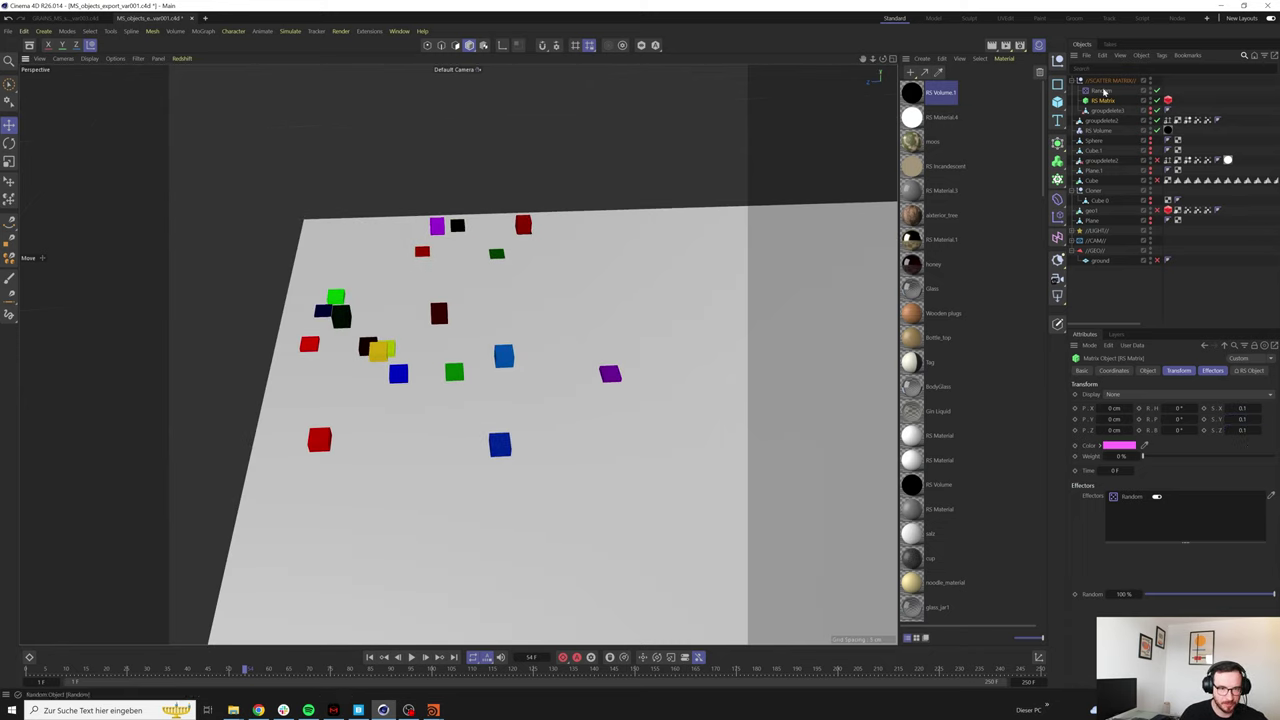
- Unhide groupdelete3 and distribute the RS Matrix clones at polygon centres
{"action": "left_click", "coordinate": [1104, 111]}
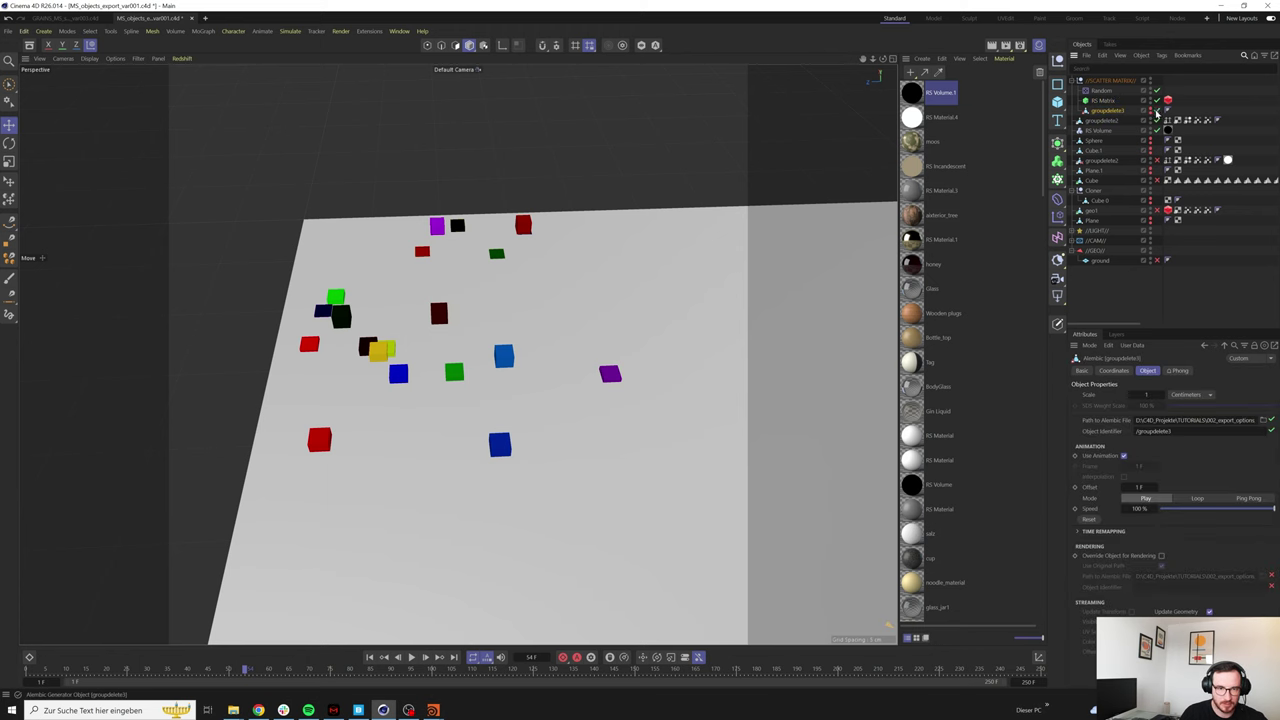
{"action": "left_click", "coordinate": [1156, 111]}
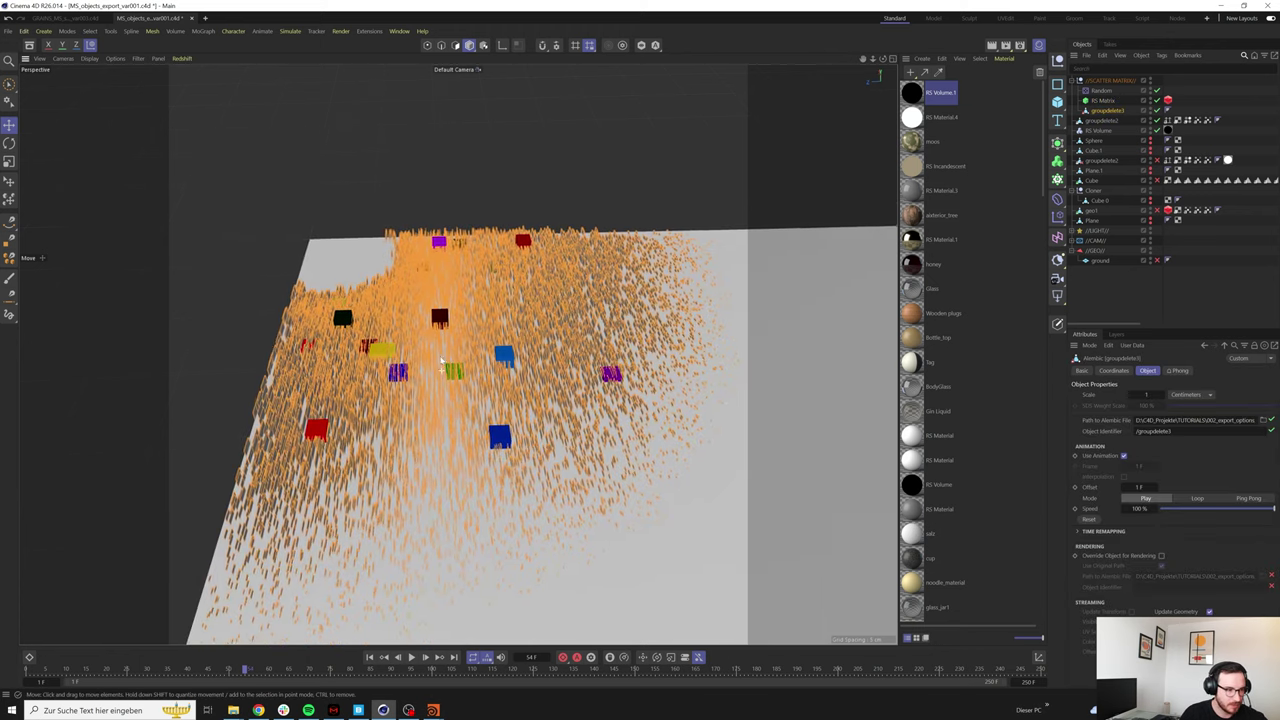
{"action": "left_click", "coordinate": [1104, 101]}
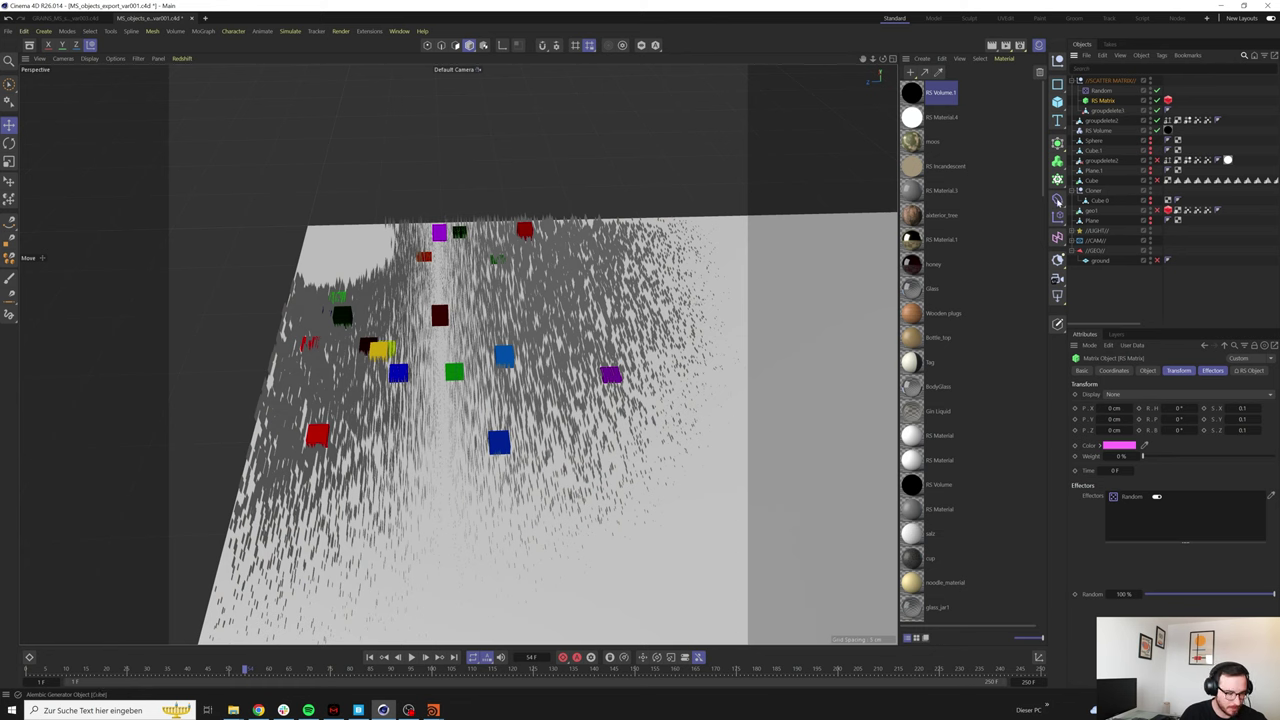
{"action": "left_click", "coordinate": [1150, 370]}
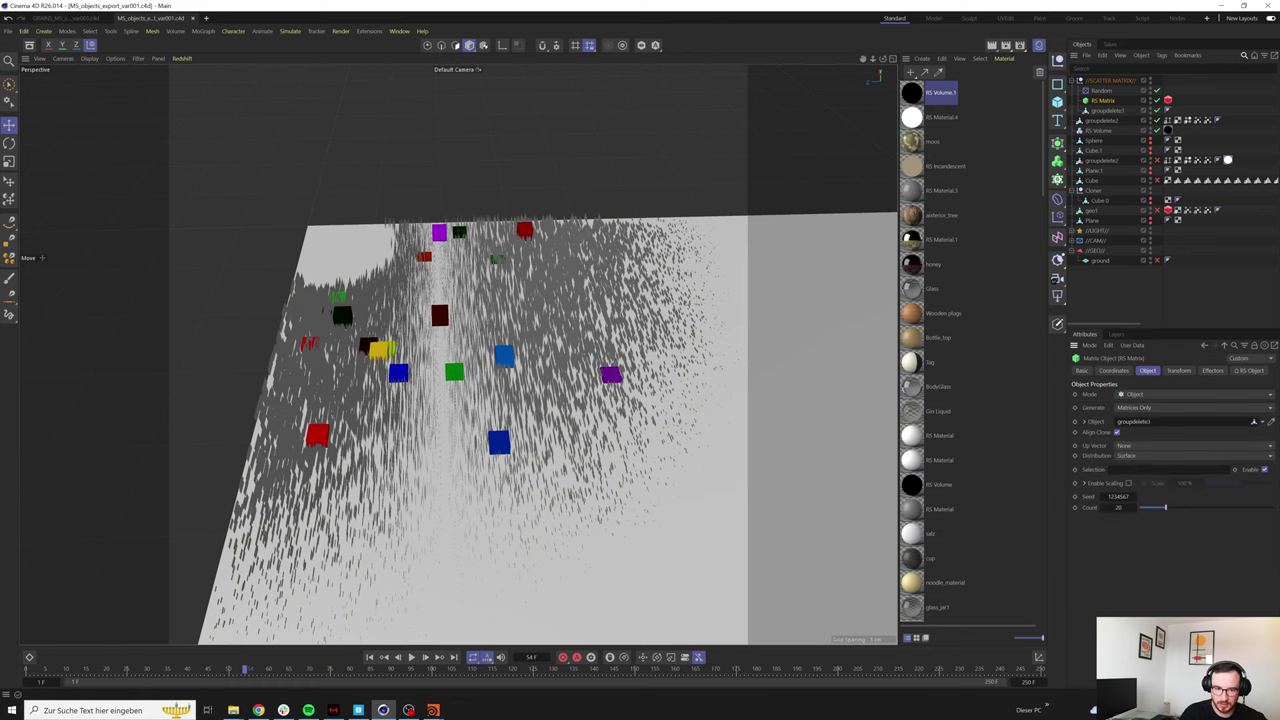
{"action": "left_click", "coordinate": [1159, 457]}
{"action": "left_click", "coordinate": [1137, 505]}
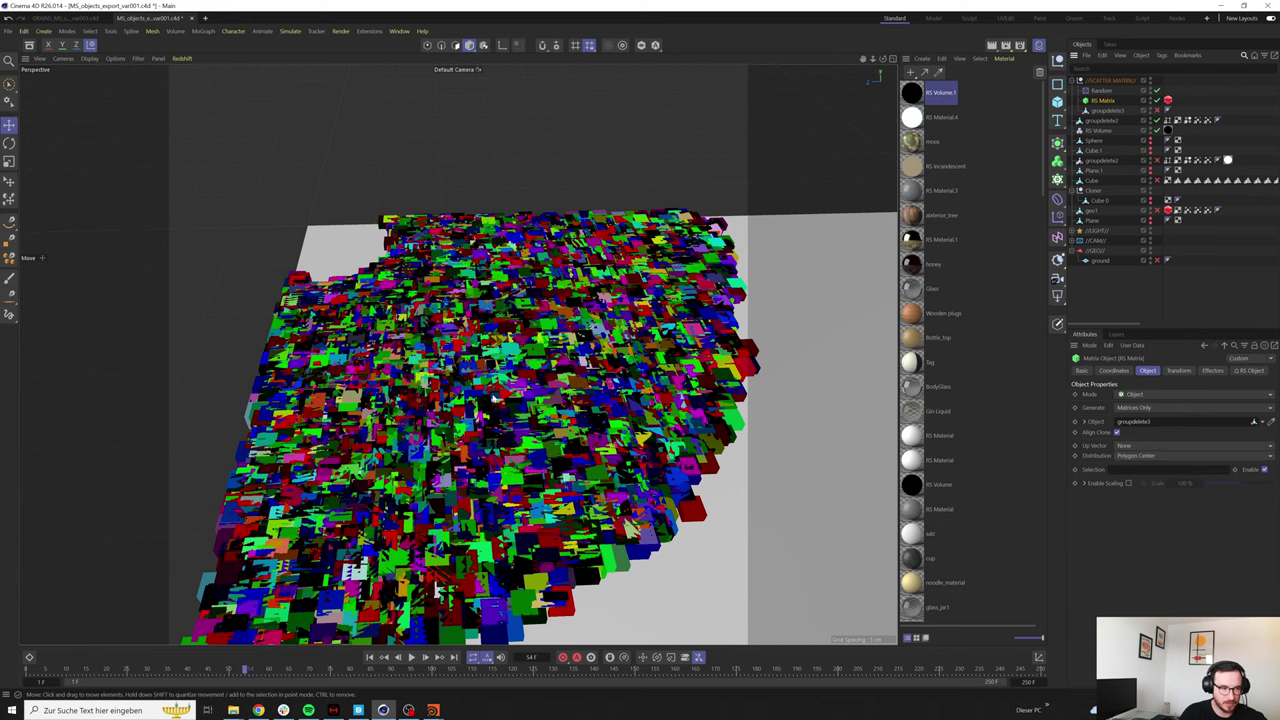
- Turn on Align Clone and Enable Scaling for the RS Matrix clones
{"action": "left_click_drag", "start_coordinate": [490, 400], "coordinate": [470, 520], "text": "alt"}
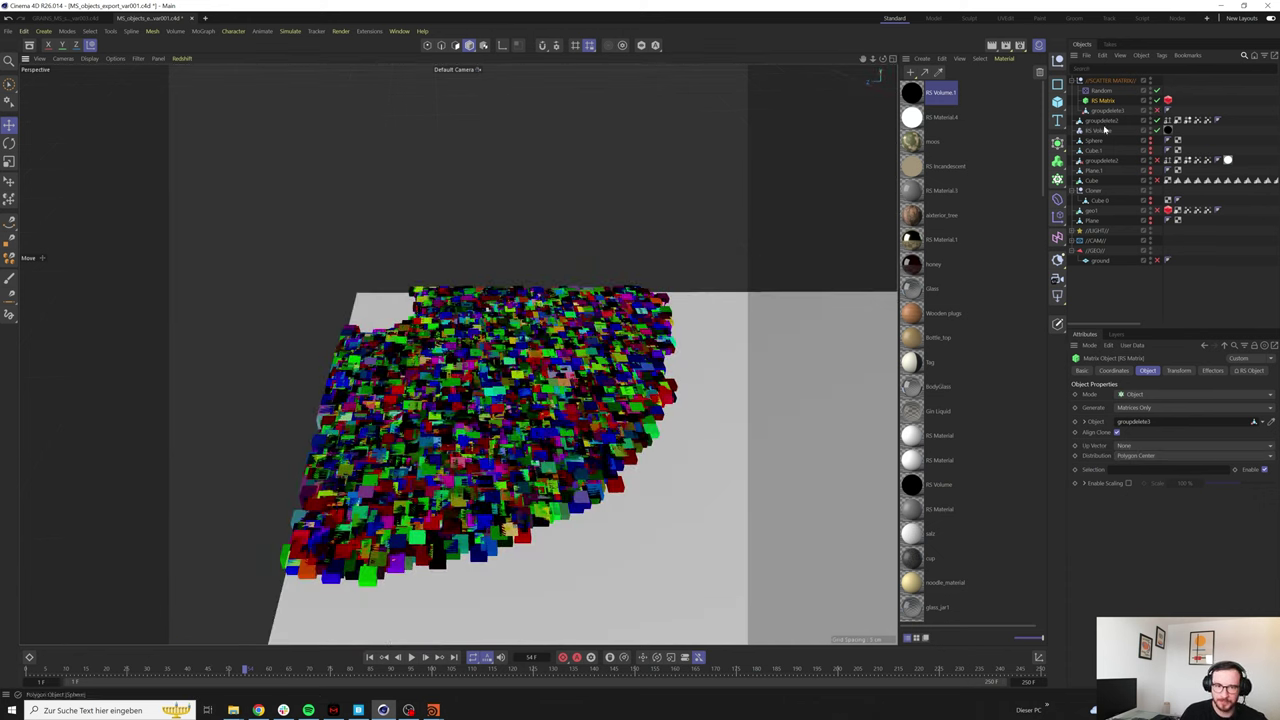
{"action": "left_click", "coordinate": [1130, 484]}
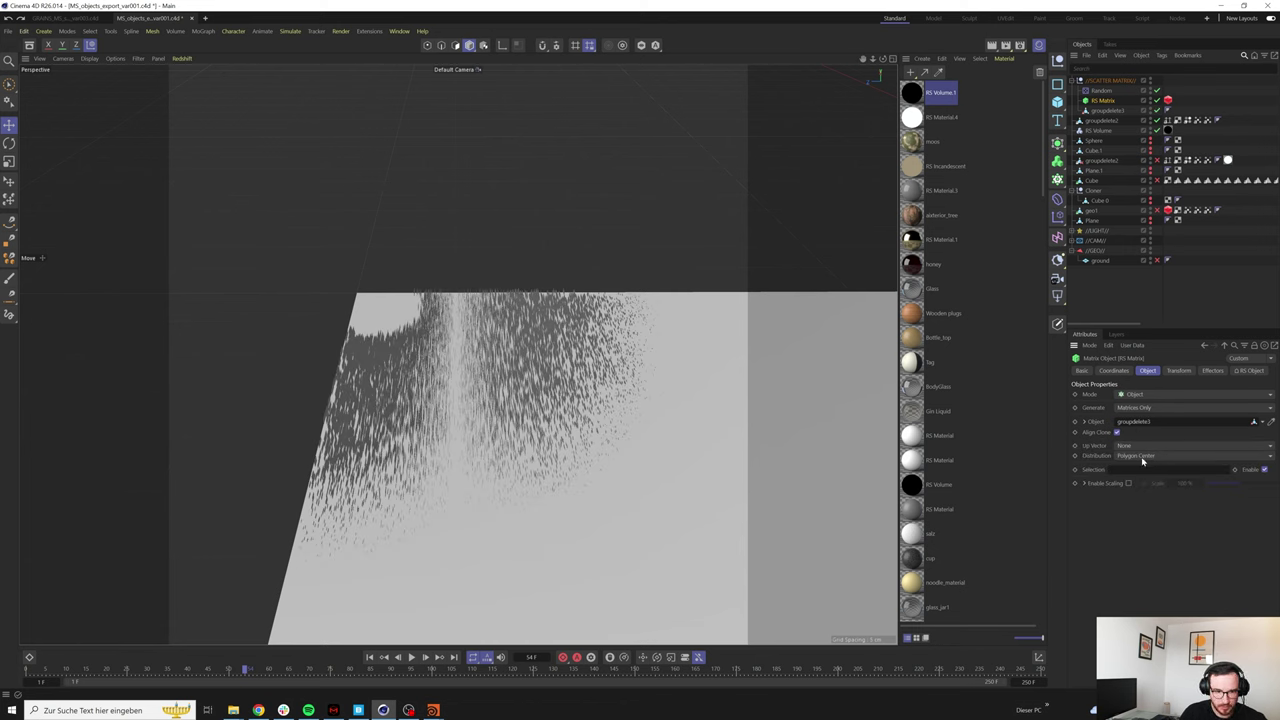
{"action": "left_click", "coordinate": [1116, 432]}
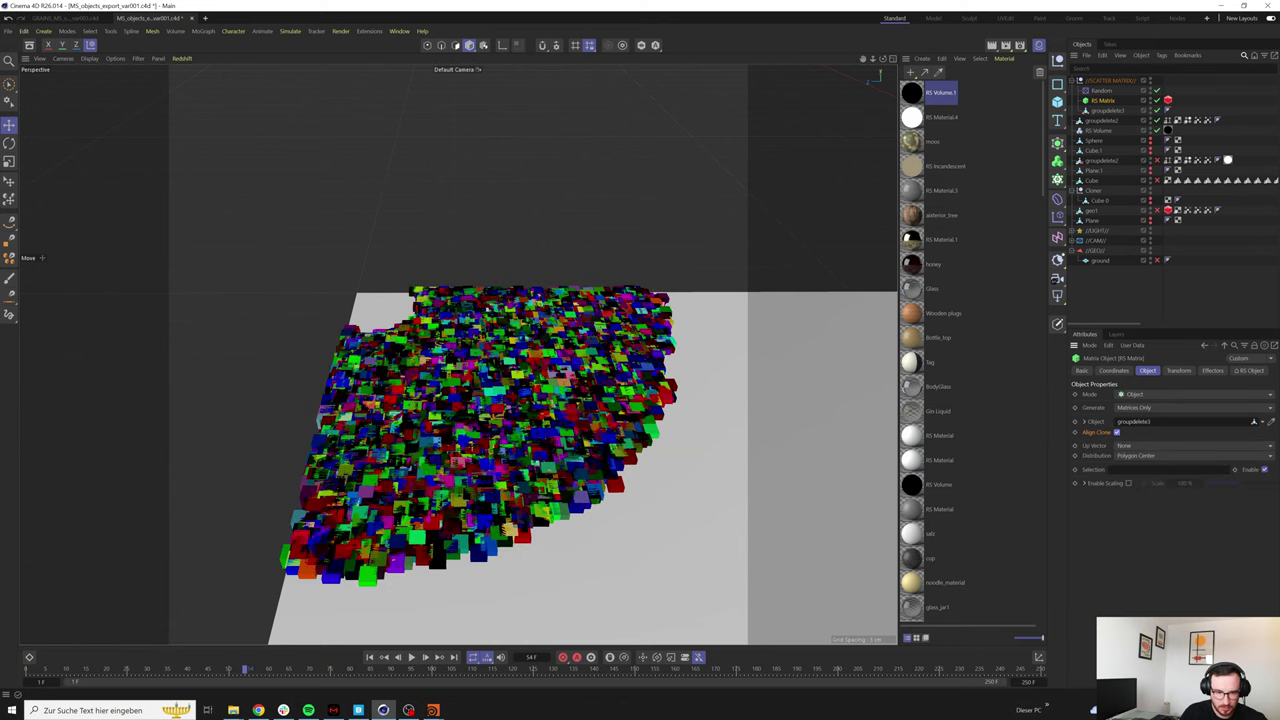
{"action": "left_click", "coordinate": [1129, 484]}
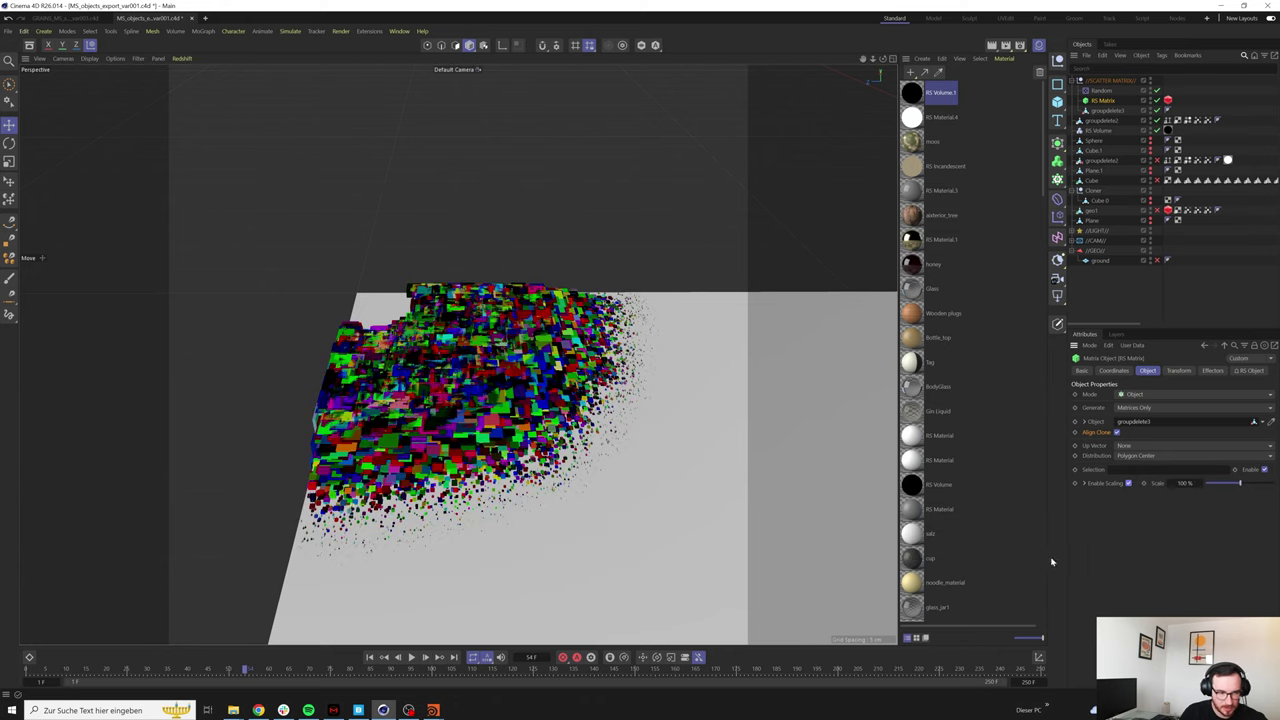
{"action": "scroll", "coordinate": [500, 400], "scroll_direction": "up", "scroll_amount": 3}
{"action": "scroll", "coordinate": [500, 400], "scroll_direction": "up", "scroll_amount": 3}
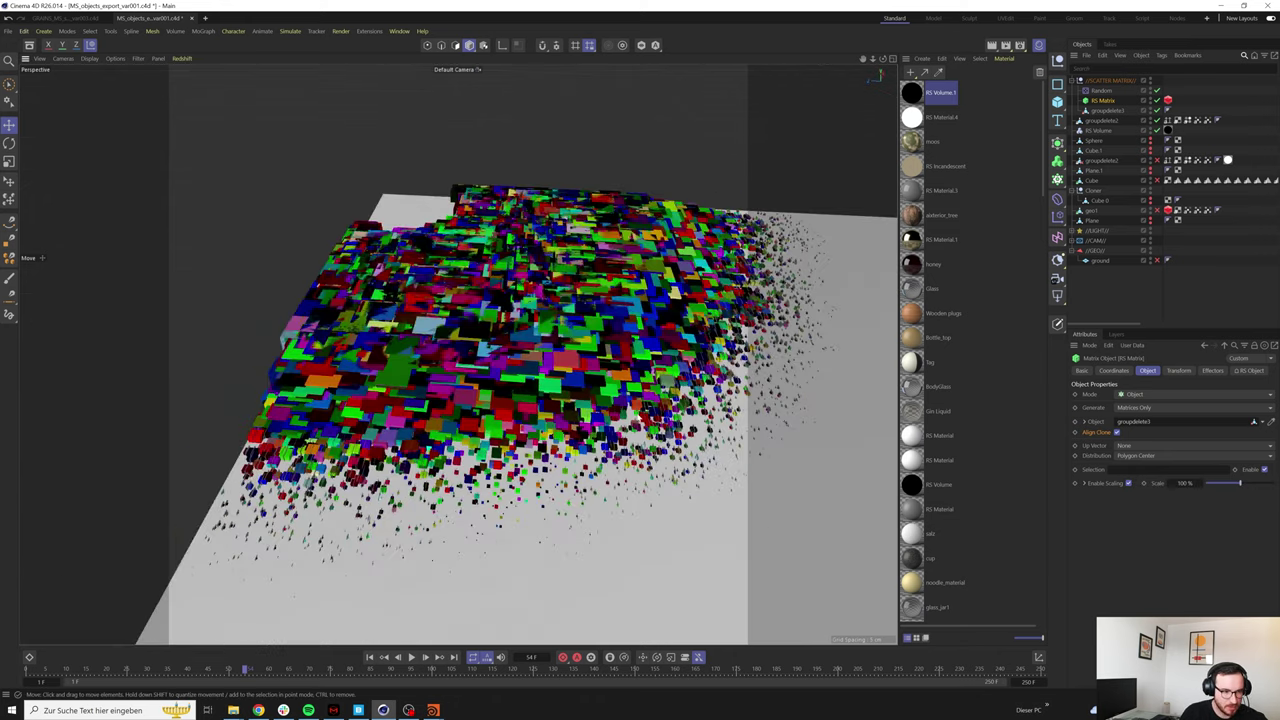
{"action": "middle_click_drag", "start_coordinate": [846, 314], "coordinate": [791, 314], "text": "alt"}
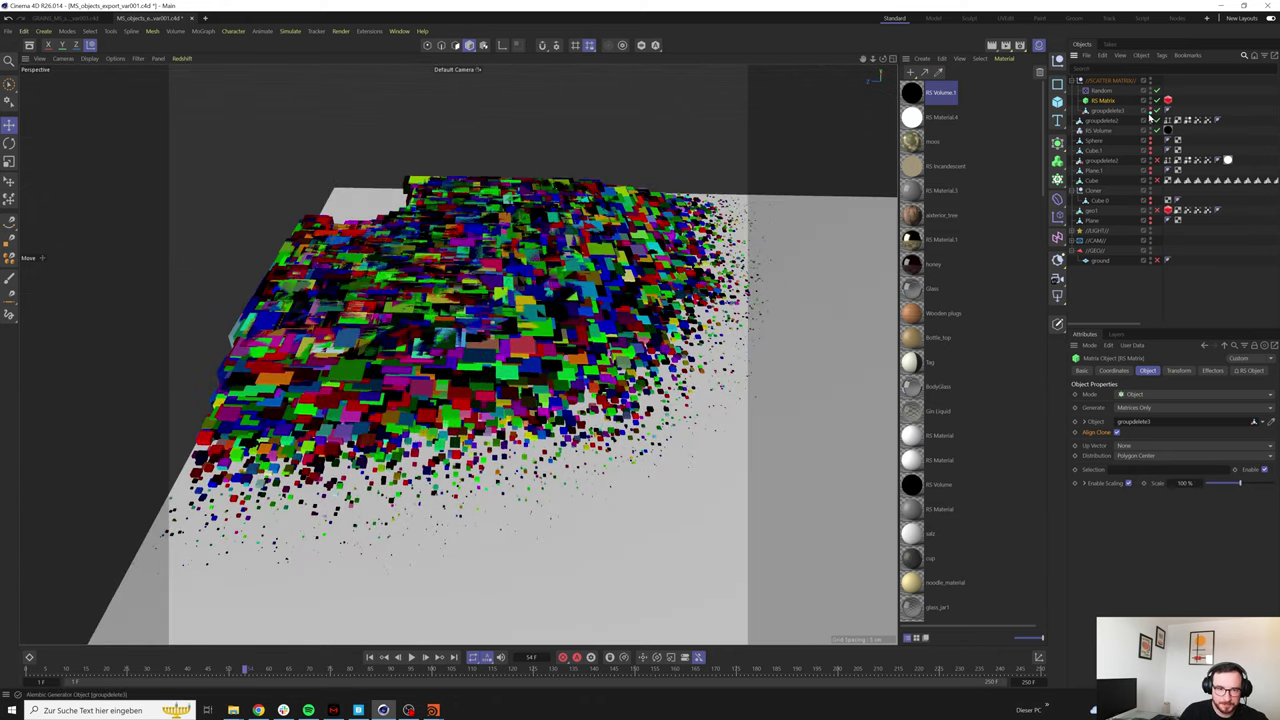
{"action": "left_click", "coordinate": [1120, 300]}
{"action": "left_click_drag", "start_coordinate": [560, 480], "coordinate": [503, 493], "text": "alt"}
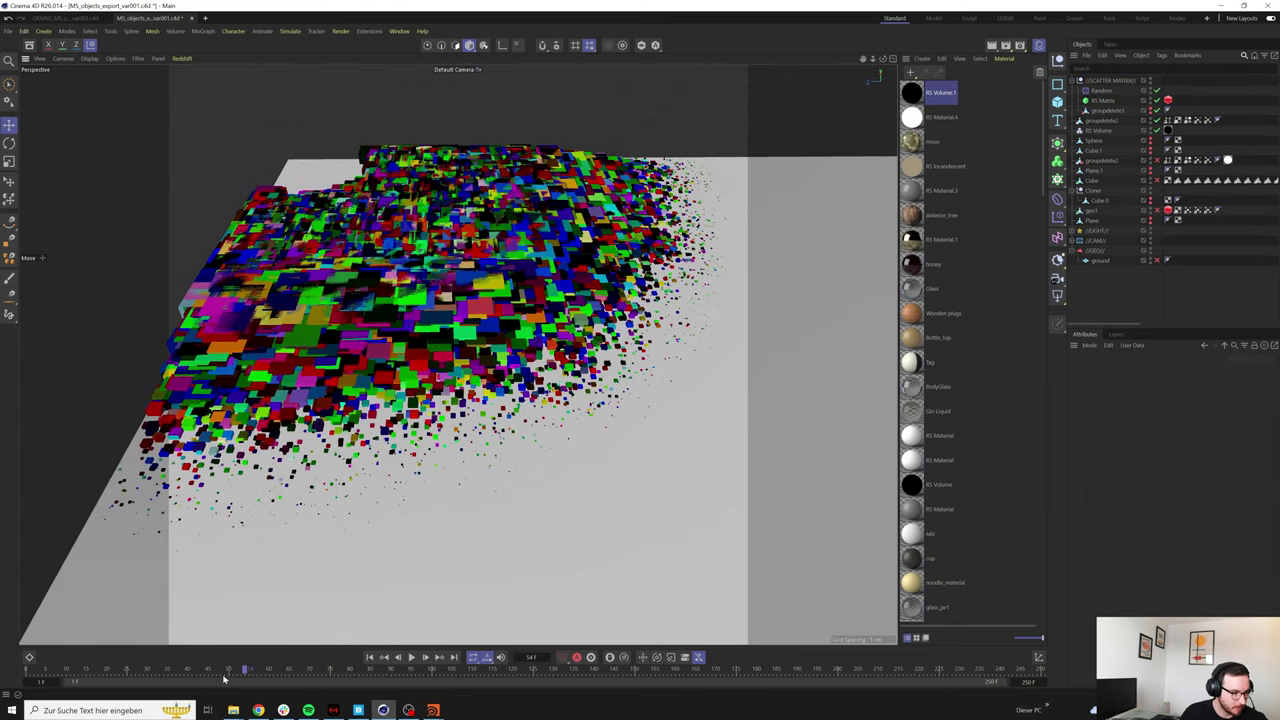
- Scrub the timeline back to an earlier, less scattered frame
{"action": "mouse_move", "coordinate": [226, 672]}
{"action": "left_mouse_down"}
{"action": "mouse_move", "coordinate": [85, 660]}
{"action": "mouse_move", "coordinate": [231, 668]}
{"action": "left_mouse_up"}
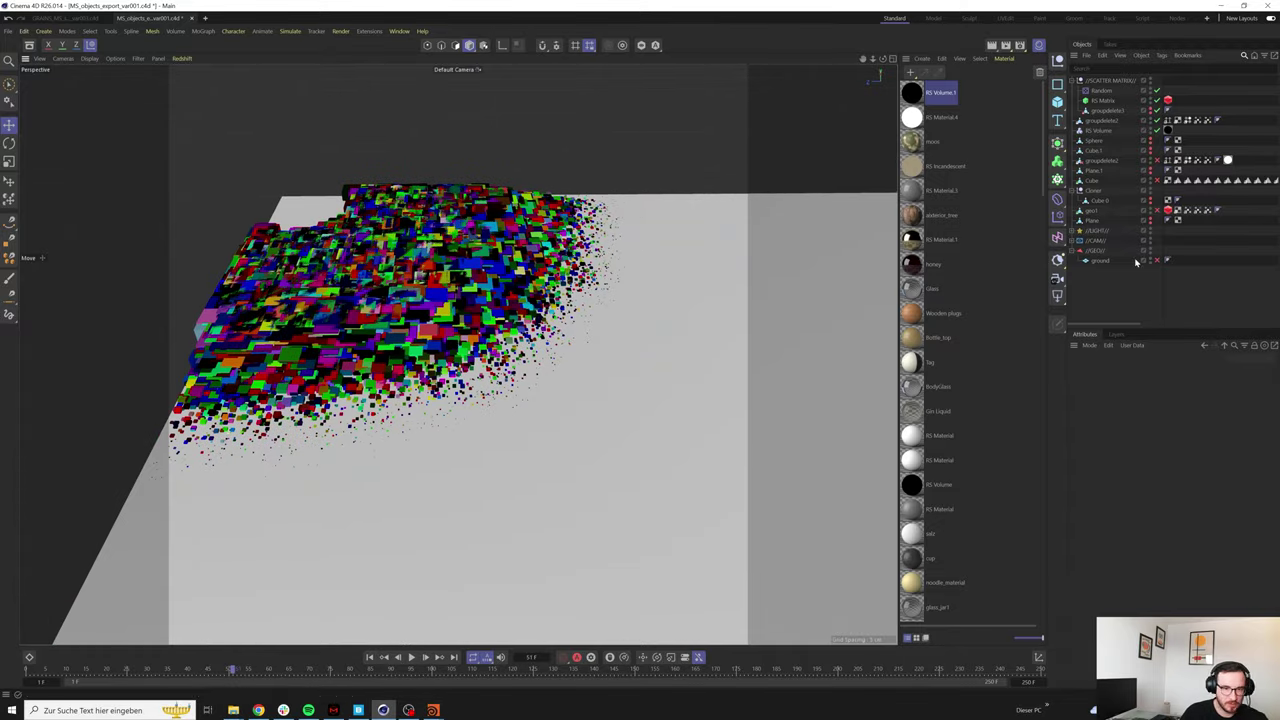
{"action": "scroll", "coordinate": [937, 312], "scroll_direction": "down", "scroll_amount": 2}
{"action": "left_click_drag", "start_coordinate": [643, 351], "coordinate": [586, 349], "text": "alt"}
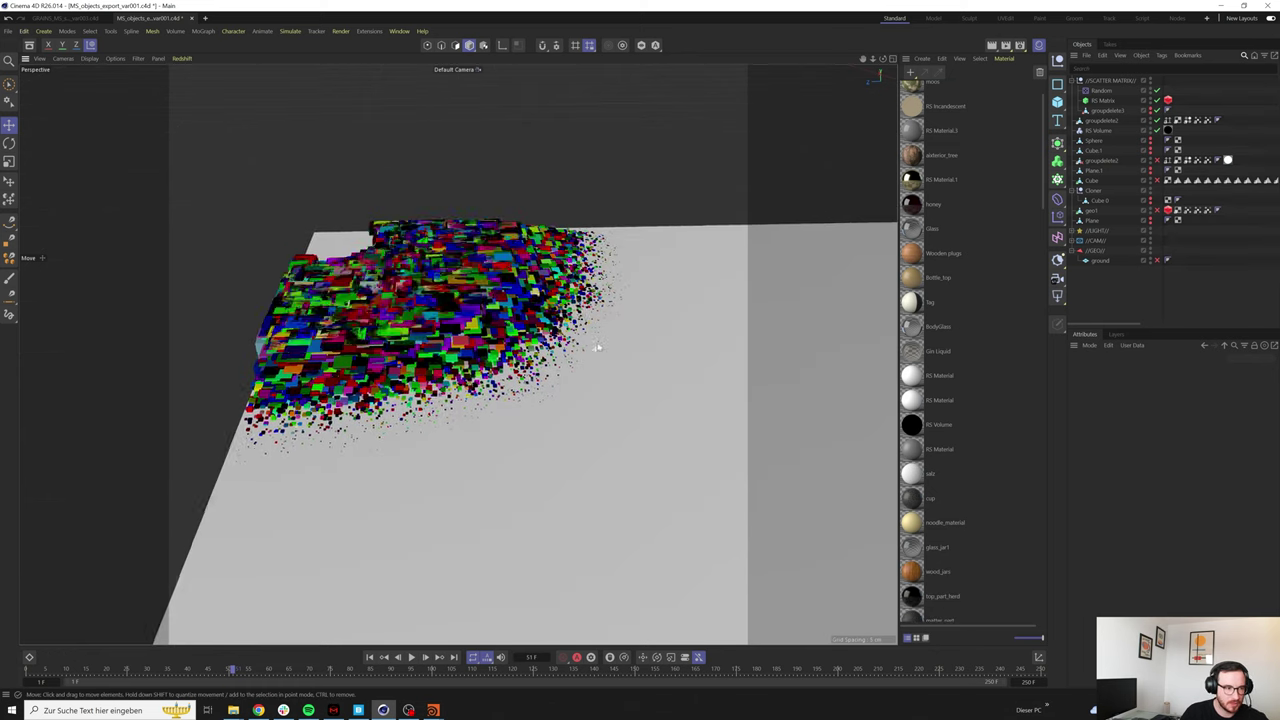
- Set the RS Matrix's Redshift tag particle mode to Custom Objects
{"action": "left_click", "coordinate": [1166, 100]}
{"action": "left_click", "coordinate": [1150, 405]}
{"action": "left_click", "coordinate": [1178, 469]}
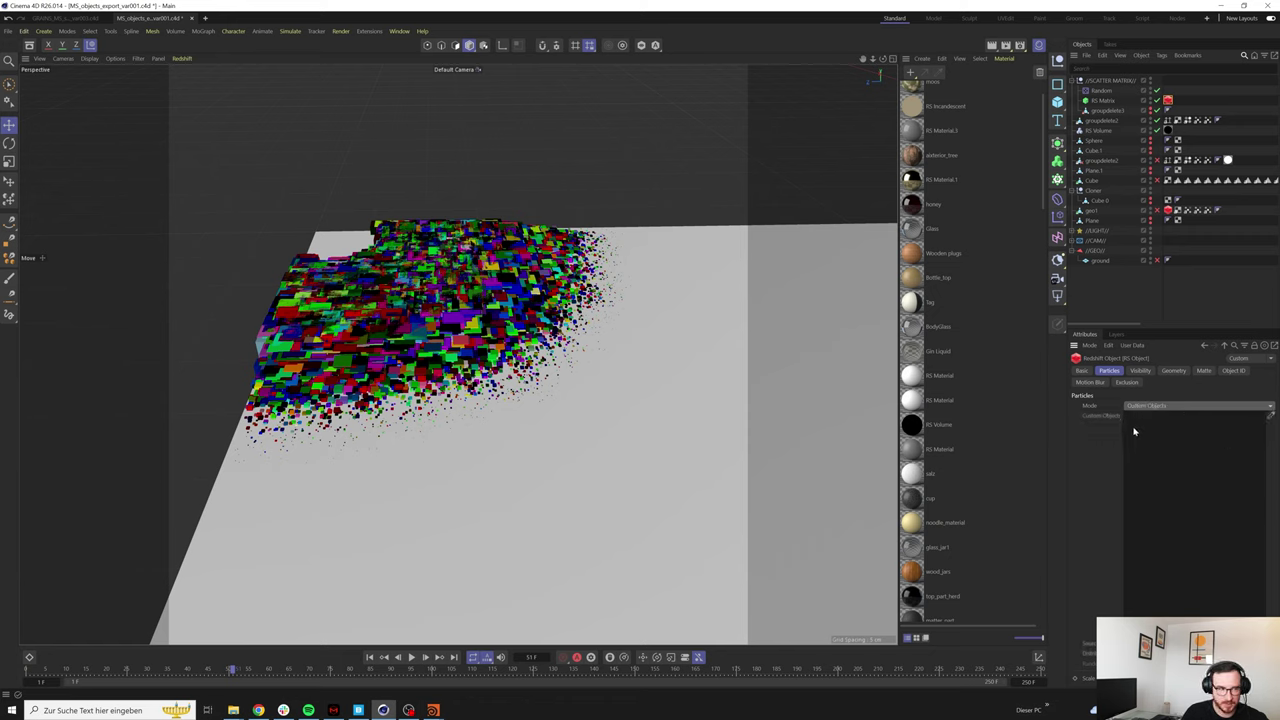
{"action": "left_click", "coordinate": [1104, 101]}
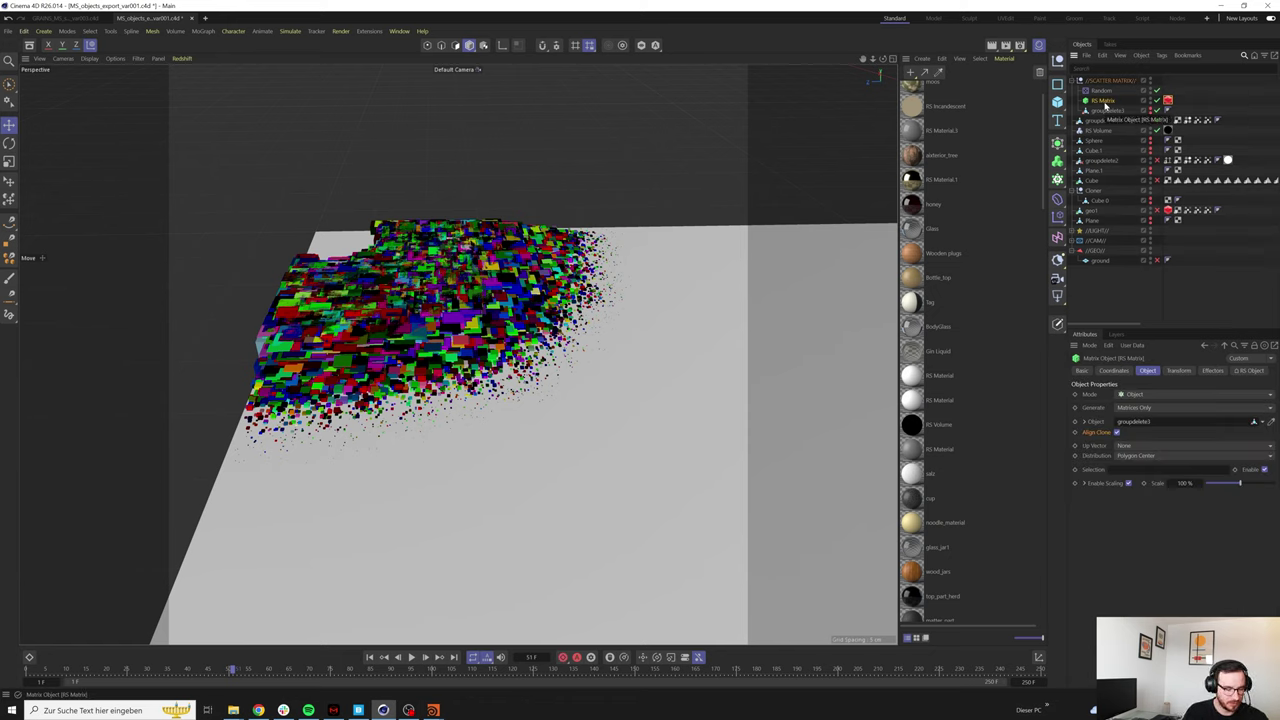
{"action": "key", "text": "shift+c"}
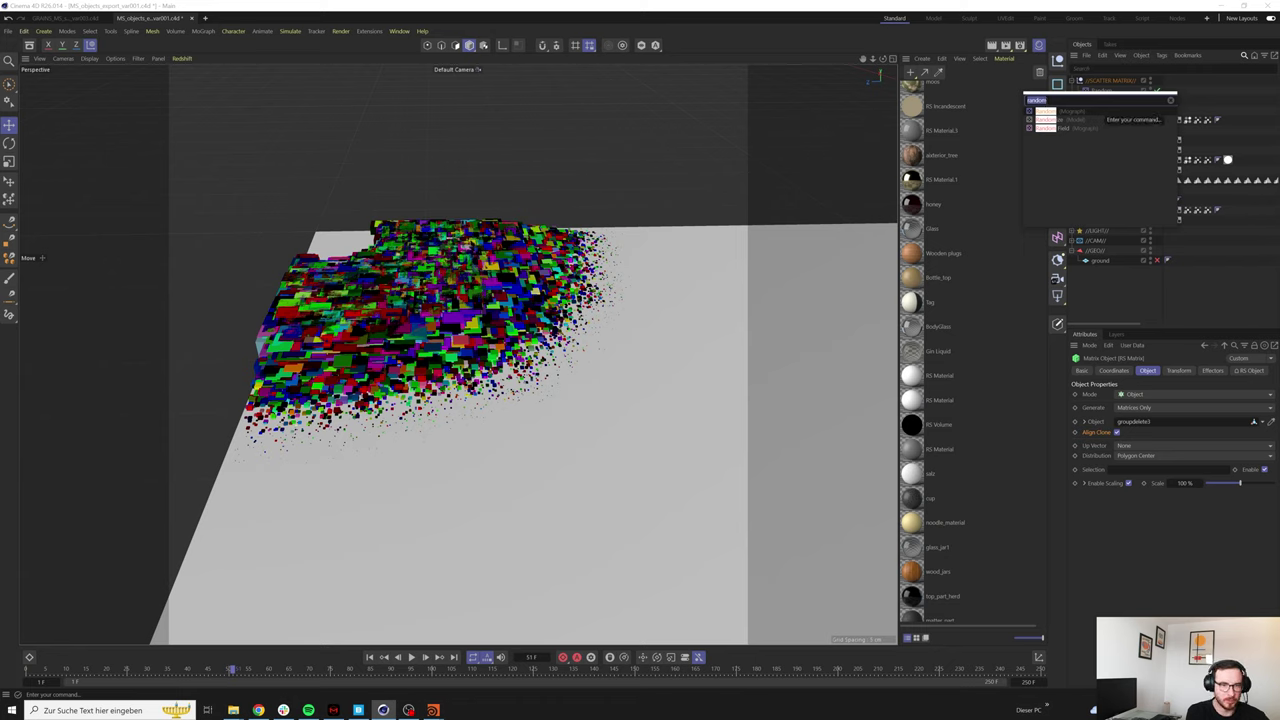
- Add a Plain effector with Position turned off
{"action": "type", "text": "plain"}
{"action": "key", "text": "Return"}
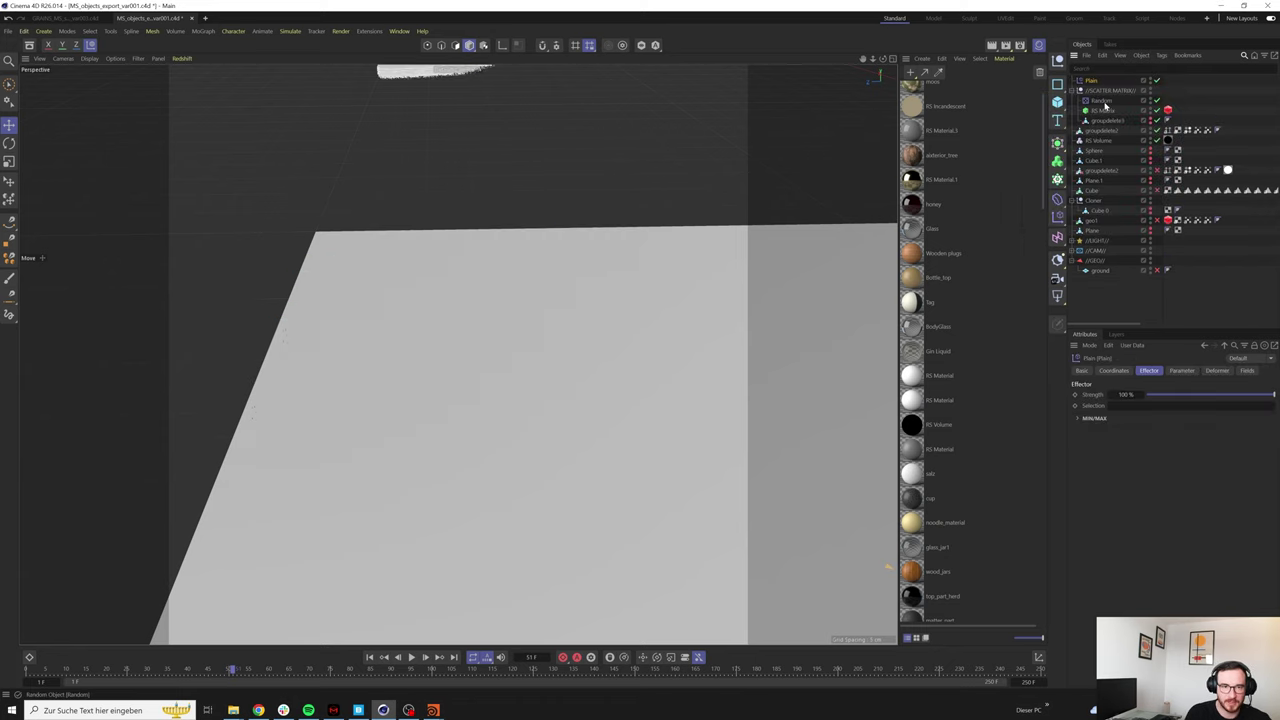
{"action": "left_click", "coordinate": [1182, 371]}
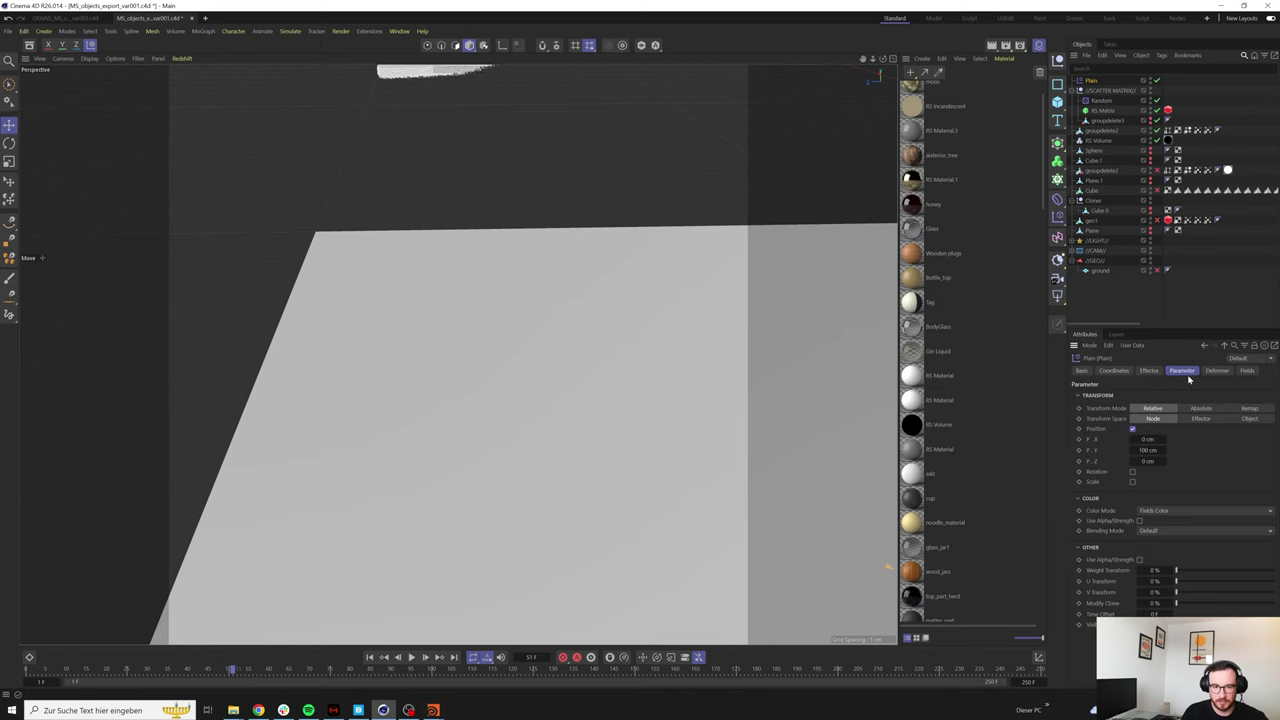
{"action": "left_click", "coordinate": [1132, 430]}
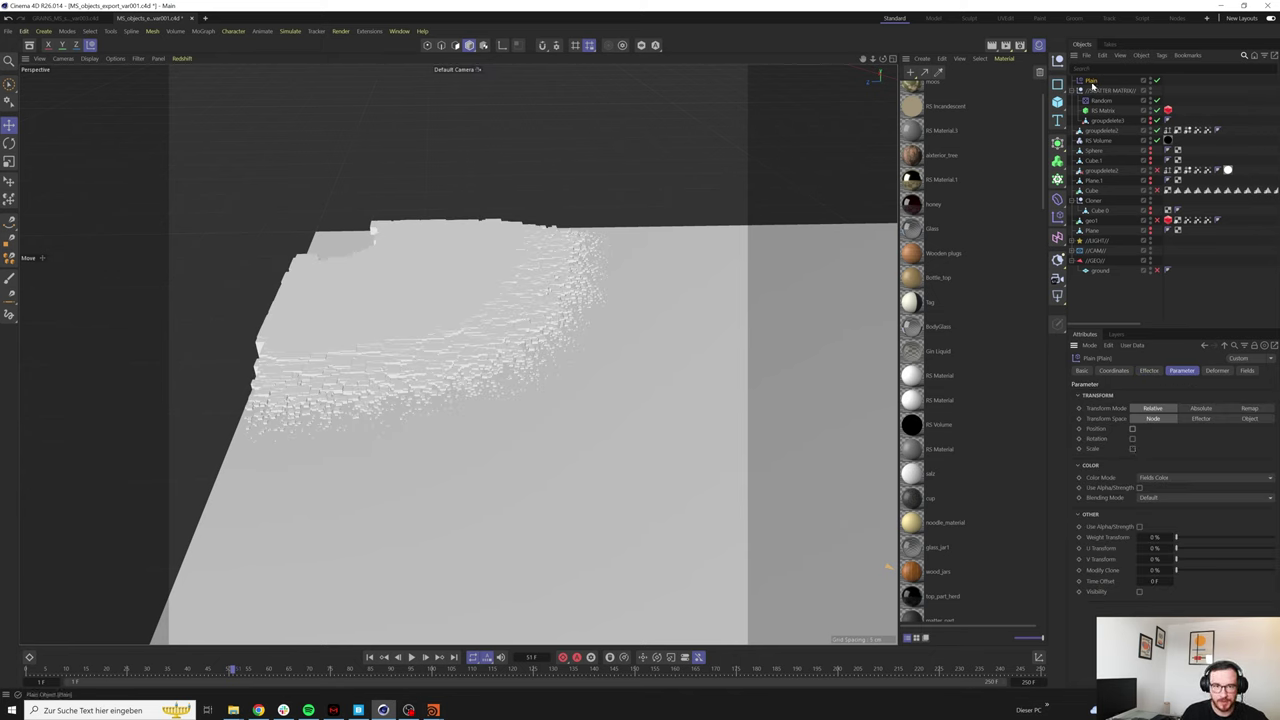
- Move Plain into the Scatter Matrix group beside Random in the RS Matrix effectors
{"action": "left_click_drag", "start_coordinate": [1091, 80], "coordinate": [1102, 106]}
{"action": "left_click", "coordinate": [1102, 111]}
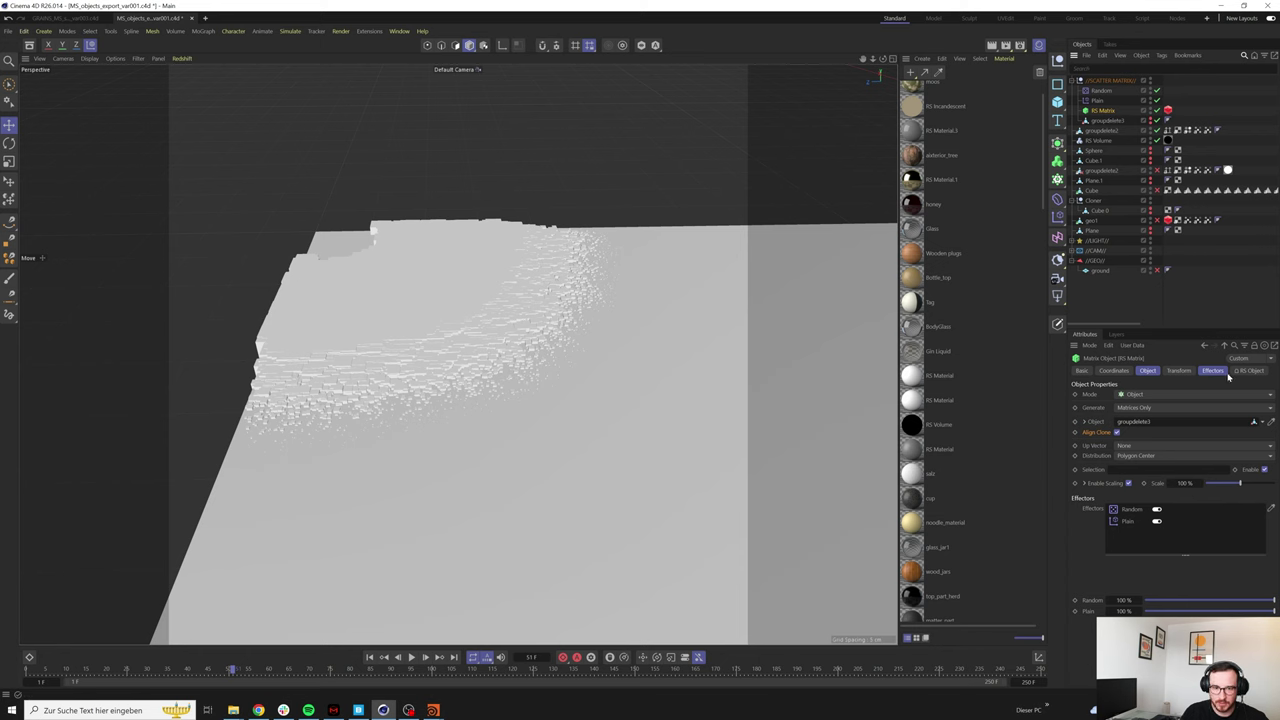
{"action": "left_click", "coordinate": [1212, 371]}
{"action": "left_click_drag", "start_coordinate": [1127, 398], "coordinate": [1126, 393]}
{"action": "left_click", "coordinate": [1100, 103]}
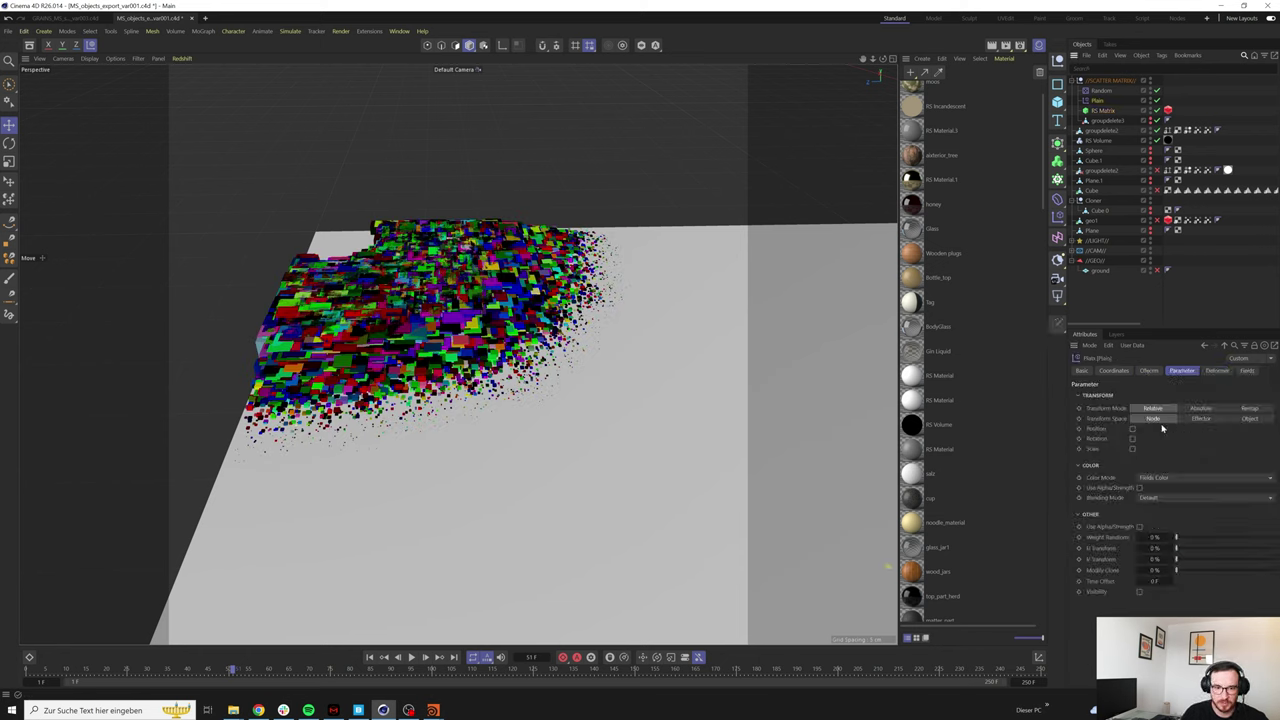
{"action": "left_click", "coordinate": [1247, 371]}
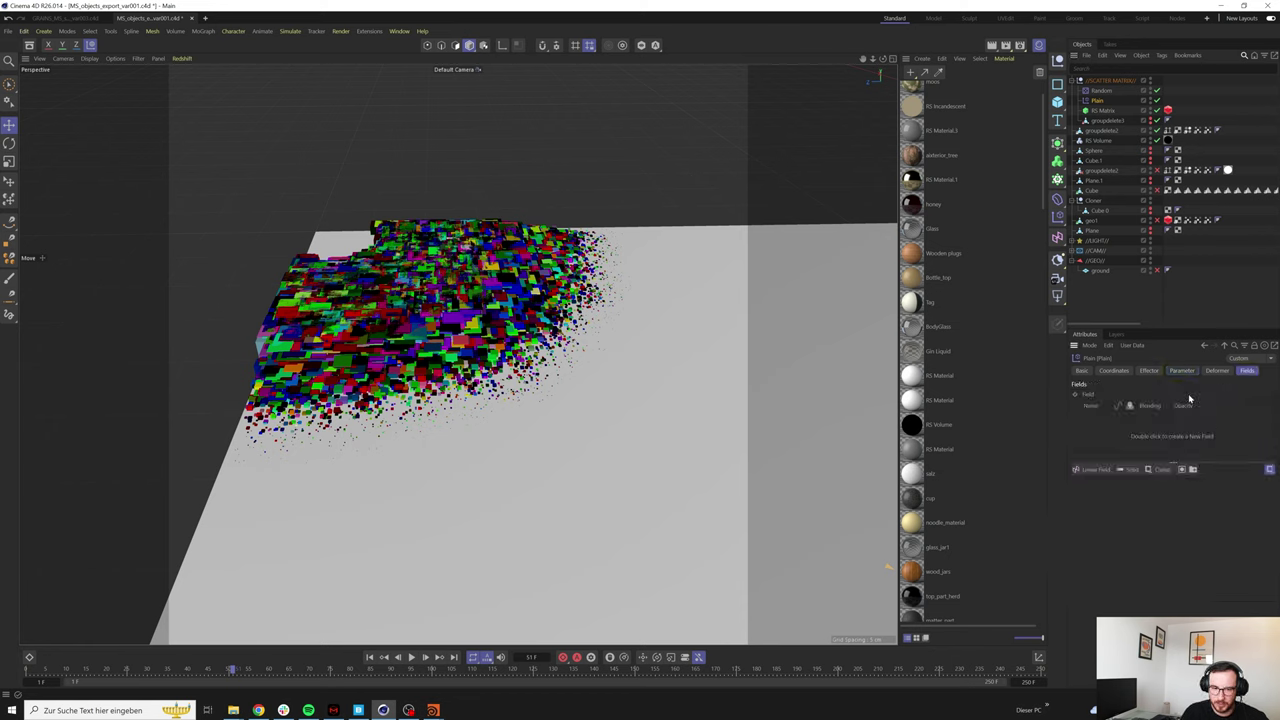
- Give the Plain effector a Shader Field and enable Scale with Uniform Scale
{"action": "left_click", "coordinate": [1130, 474]}
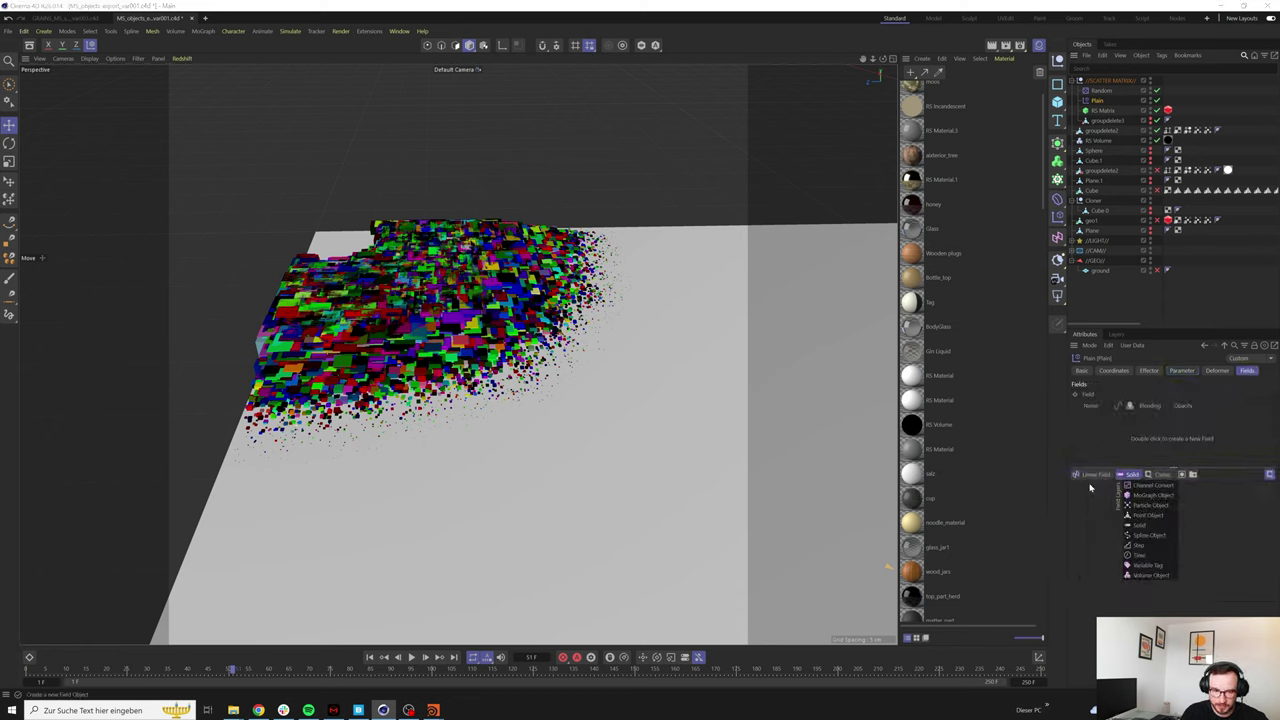
{"action": "left_click", "coordinate": [1146, 491]}
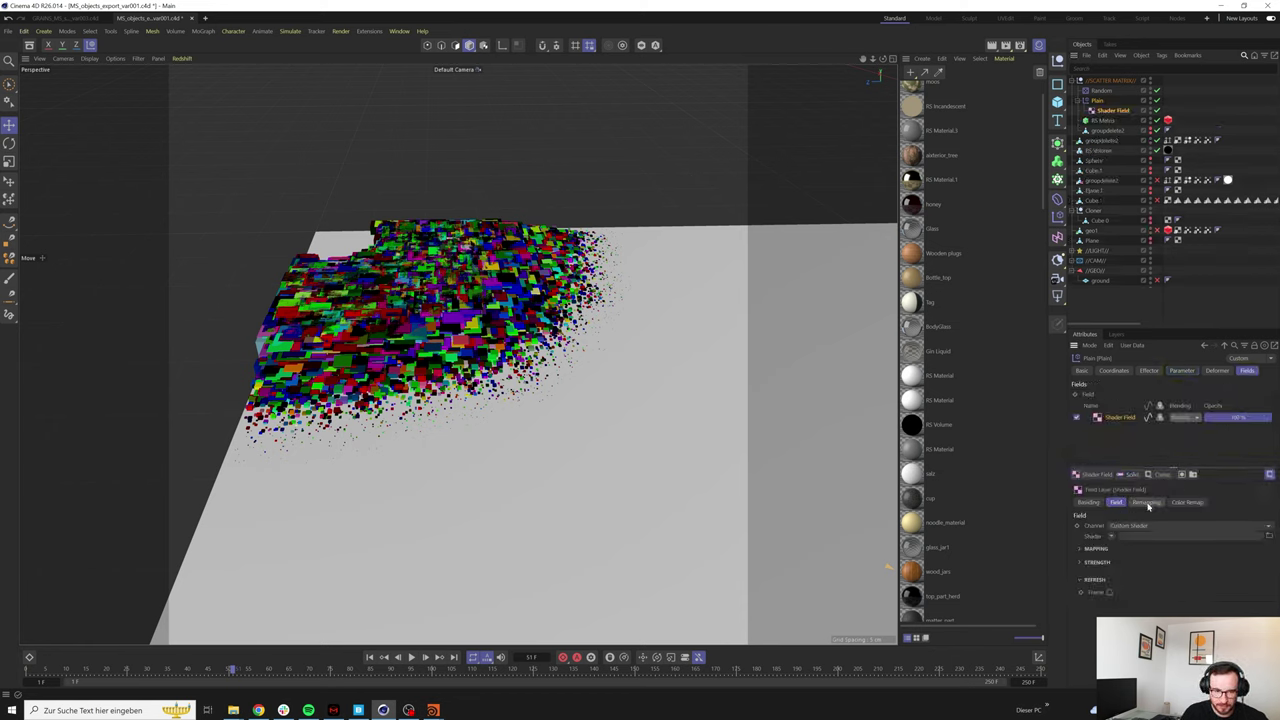
{"action": "left_click", "coordinate": [1150, 371]}
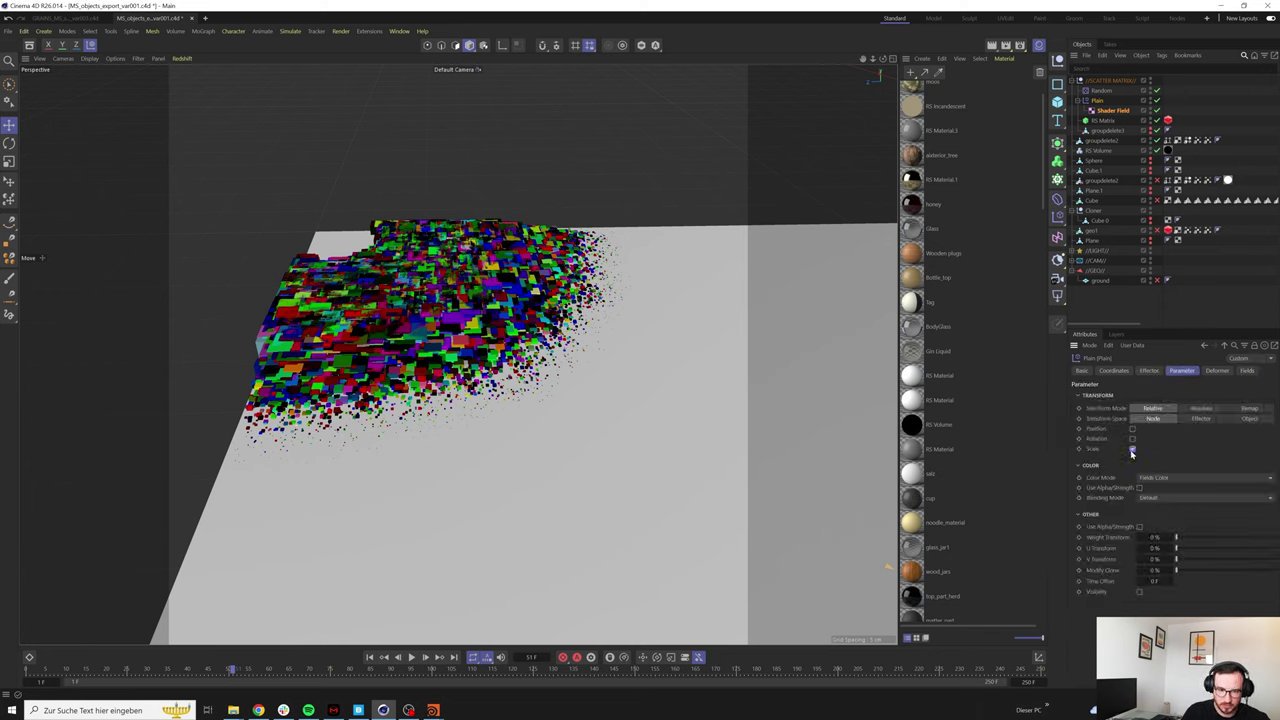
{"action": "left_click", "coordinate": [1132, 449]}
{"action": "left_click", "coordinate": [1132, 459]}
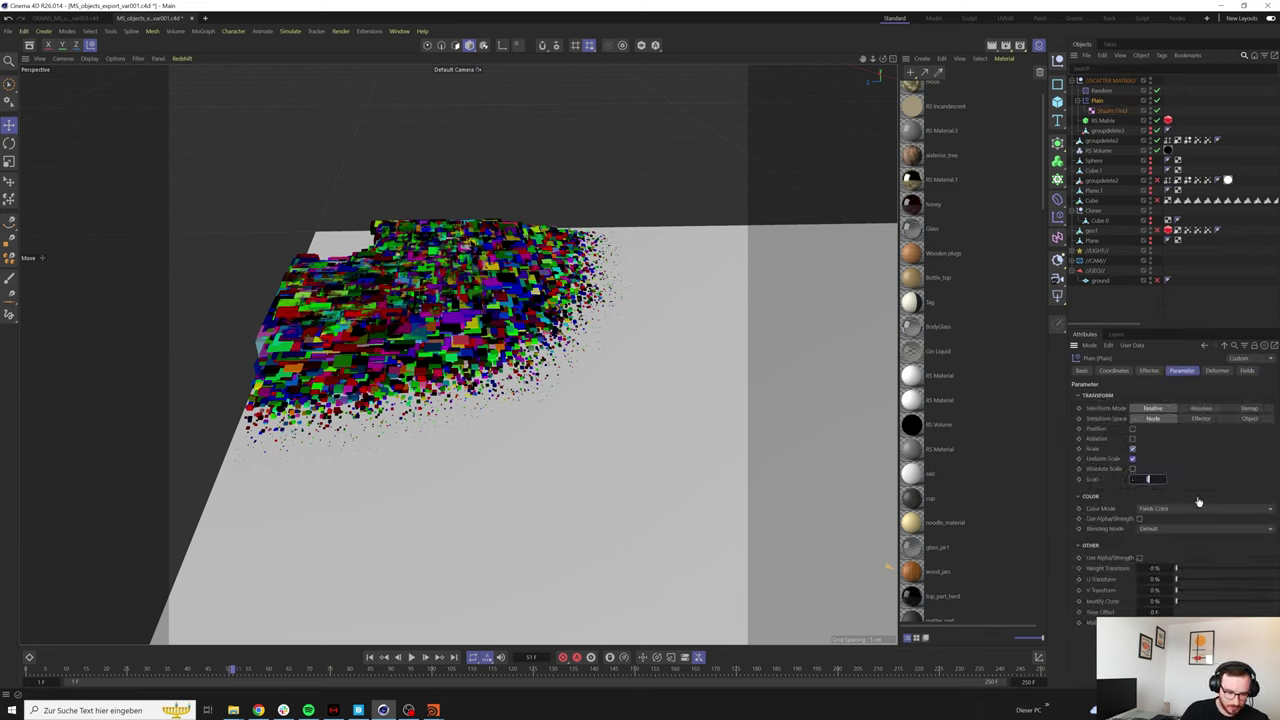
{"action": "left_click", "coordinate": [1247, 371]}
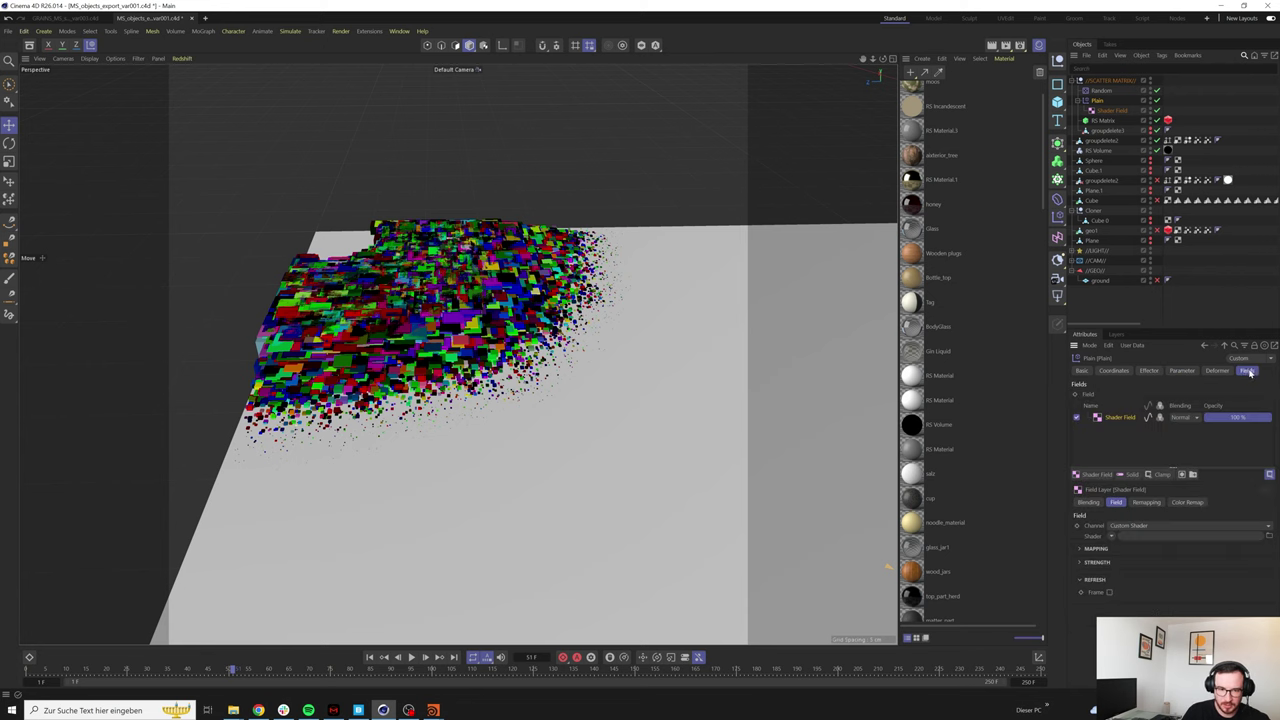
- Set the field's shader to Noise with a 20% global scale
{"action": "left_click", "coordinate": [1110, 537]}
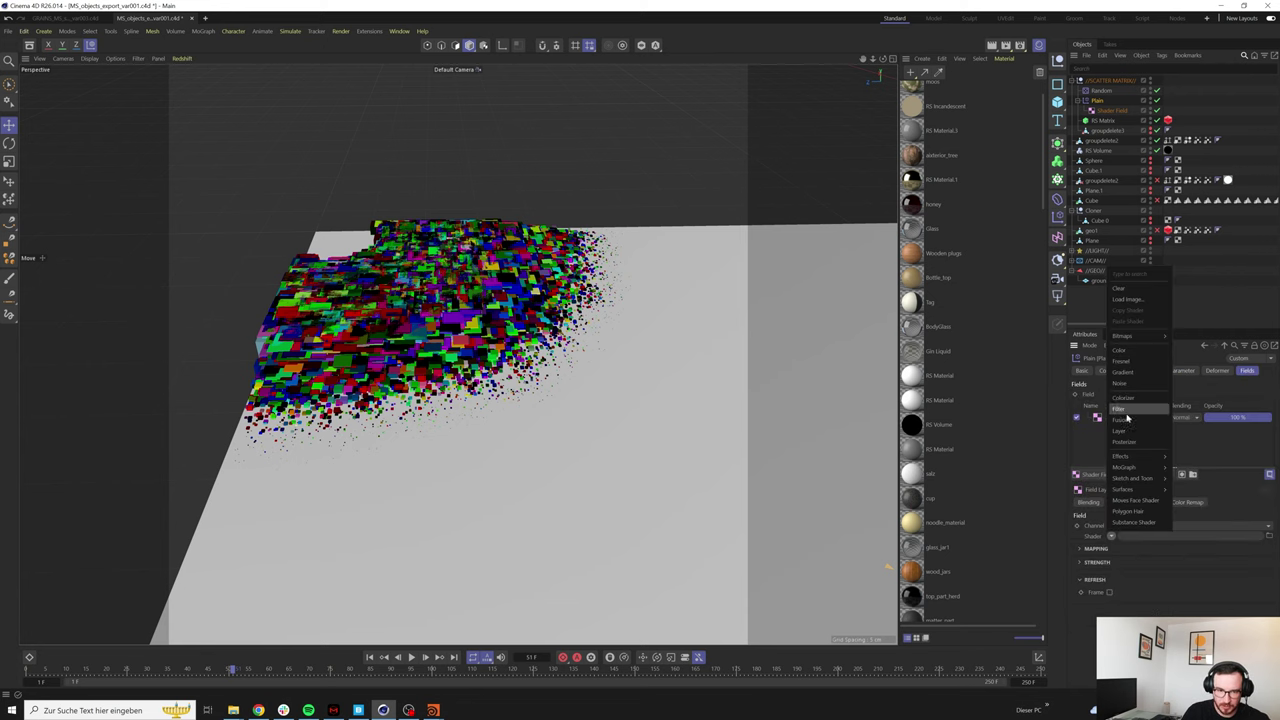
{"action": "left_click", "coordinate": [1120, 383]}
{"action": "scroll", "coordinate": [453, 327], "scroll_direction": "up", "scroll_amount": 1}
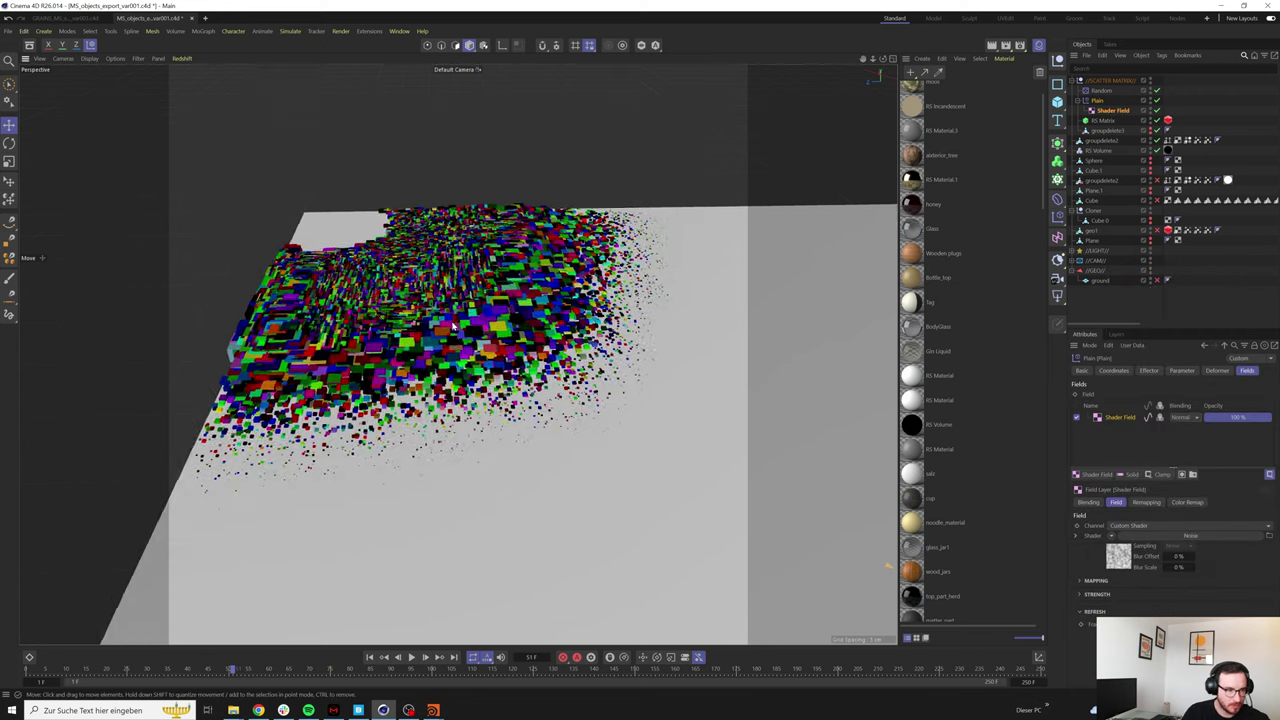
{"action": "left_click", "coordinate": [1118, 556]}
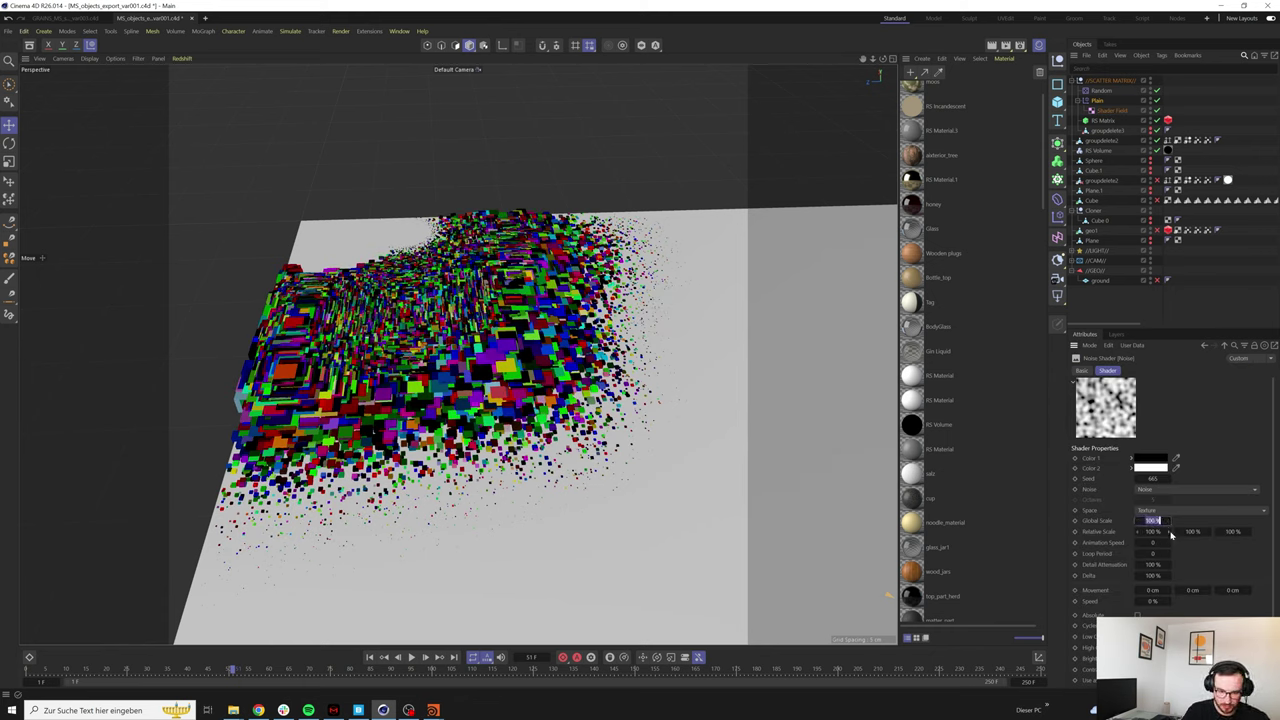
{"action": "type", "text": "10"}
{"action": "key", "text": "Return"}
{"action": "mouse_move", "coordinate": [259, 543]}
{"action": "left_mouse_down", "text": "alt"}
{"action": "mouse_move", "coordinate": [485, 420]}
{"action": "mouse_move", "coordinate": [592, 428]}
{"action": "left_mouse_up", "text": "alt"}
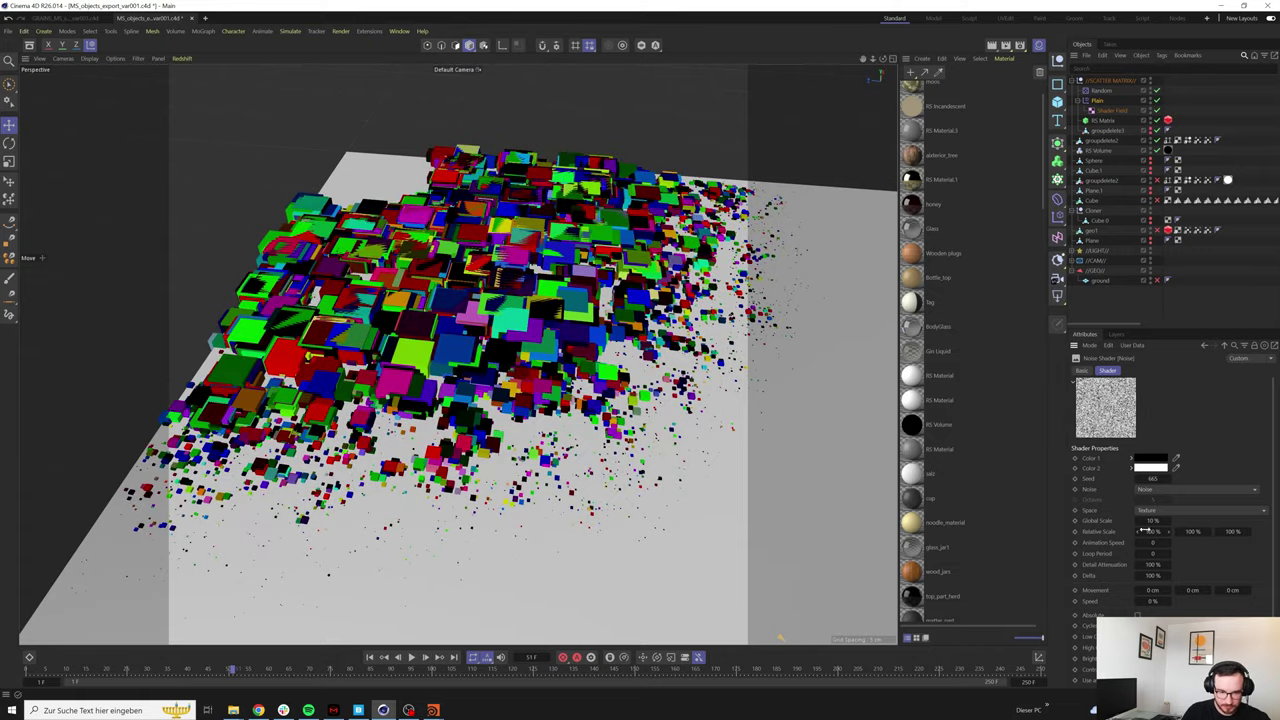
{"action": "left_click_drag", "start_coordinate": [1155, 520], "coordinate": [1120, 521]}
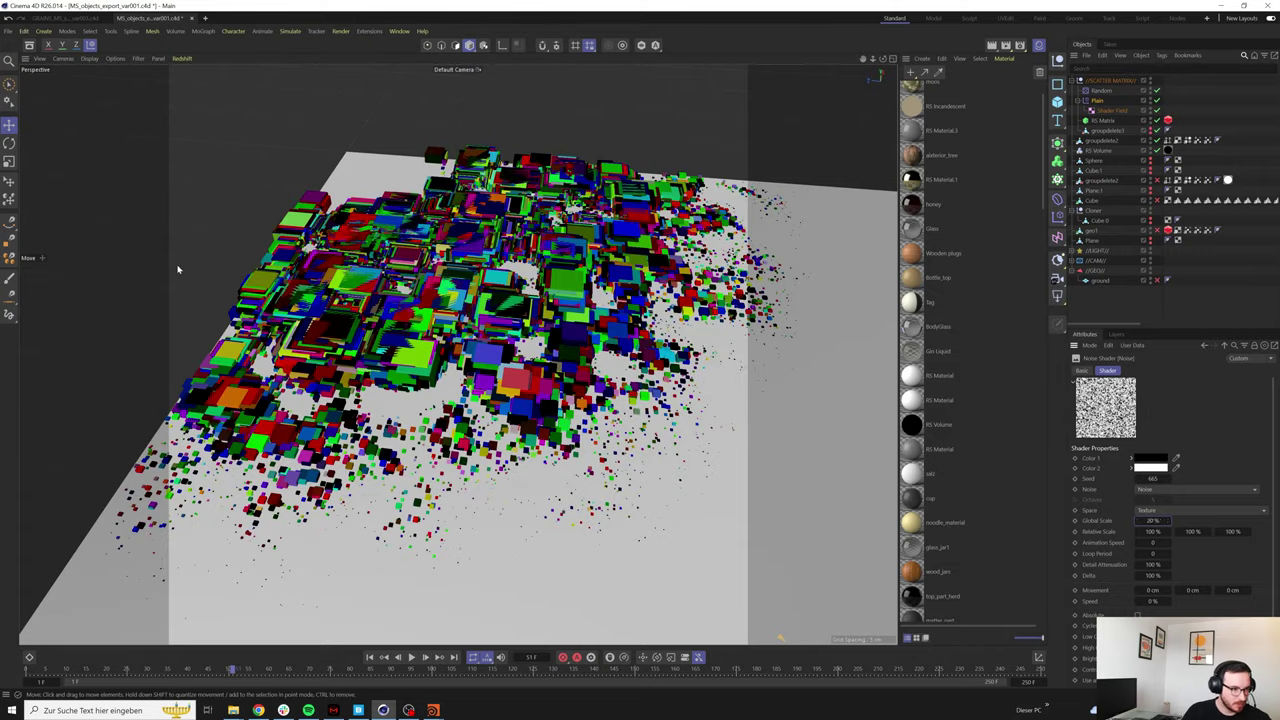
{"action": "left_click_drag", "start_coordinate": [470, 330], "coordinate": [468, 323], "text": "alt"}
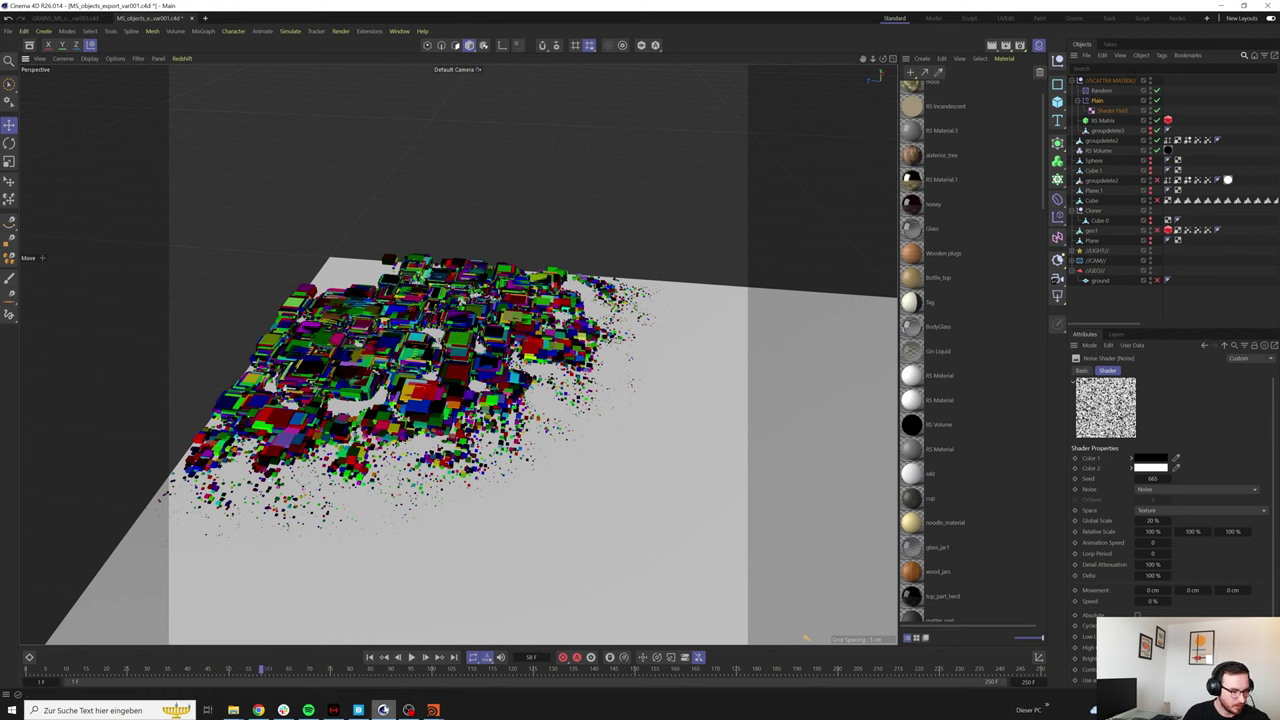
- In Houdini, view the scattered points from the front in flat grey shading
{"action": "mouse_move", "coordinate": [433, 710]}
{"action": "left_click", "coordinate": [470, 668]}
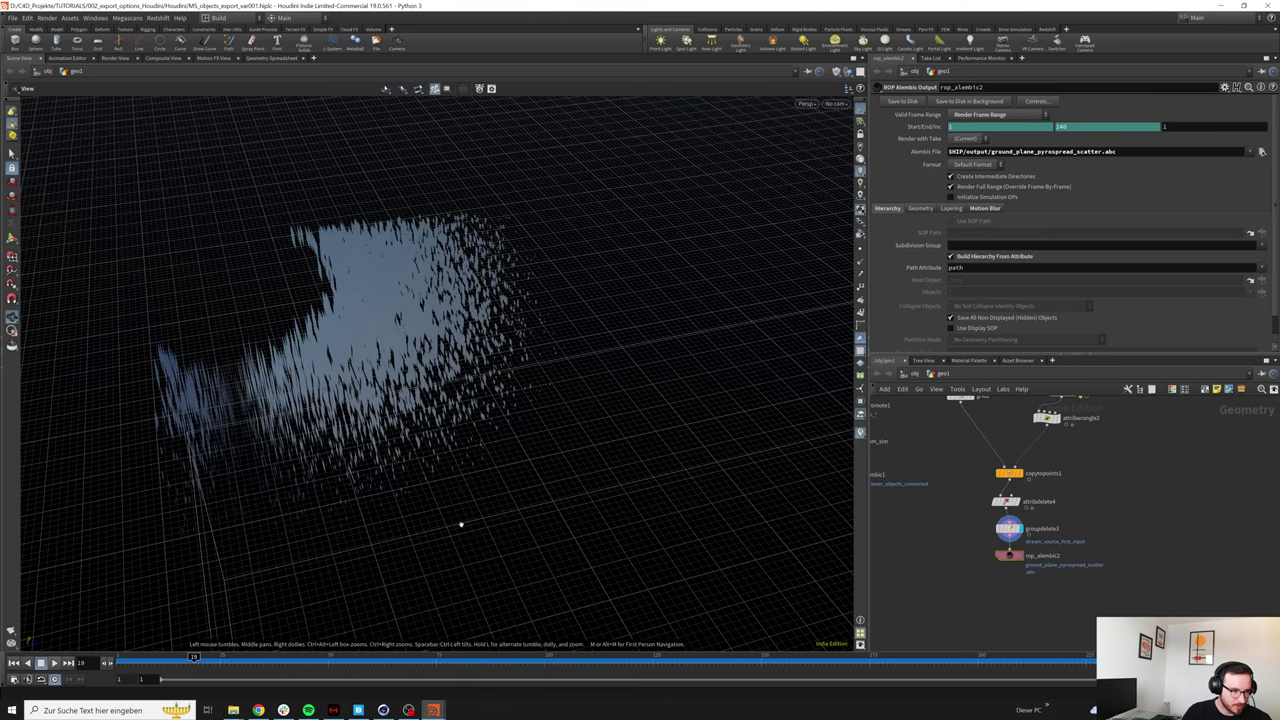
{"action": "key", "text": "space+3"}
{"action": "mouse_move", "coordinate": [437, 352]}
{"action": "left_mouse_down"}
{"action": "mouse_move", "coordinate": [462, 397]}
{"action": "mouse_move", "coordinate": [278, 437]}
{"action": "mouse_move", "coordinate": [331, 398]}
{"action": "left_mouse_up"}
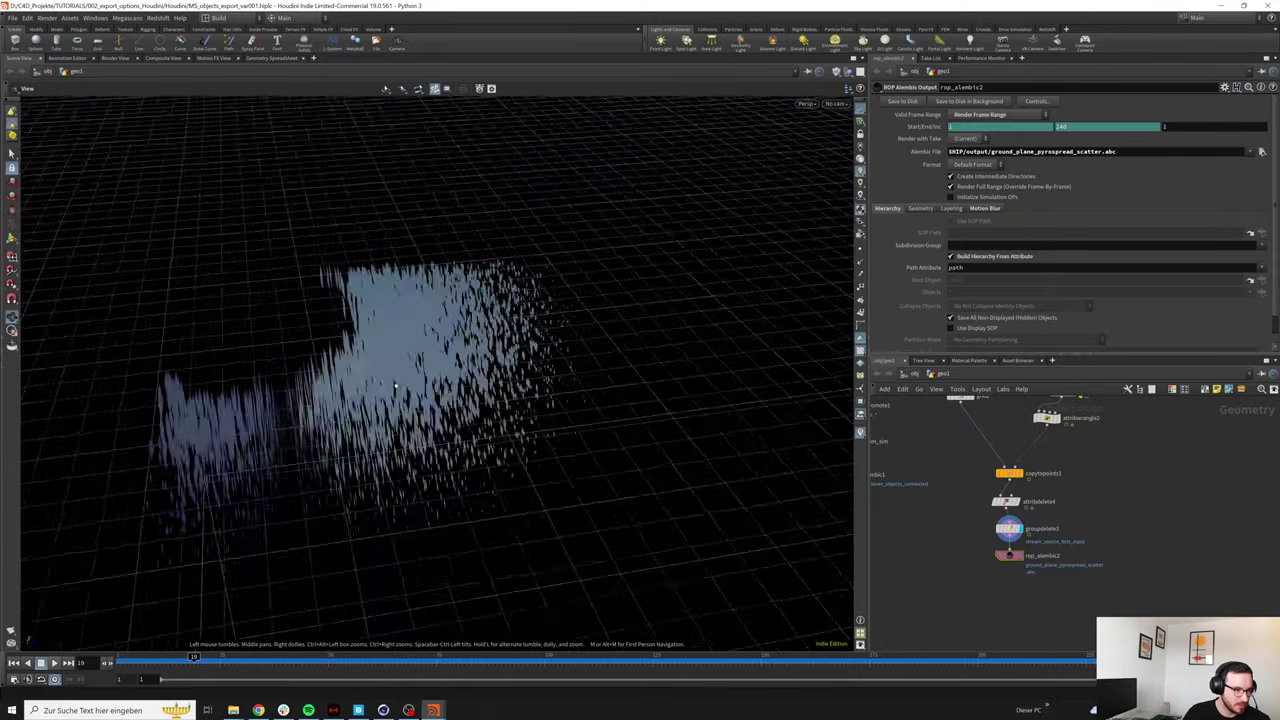
{"action": "left_click_drag", "start_coordinate": [331, 398], "coordinate": [440, 374]}
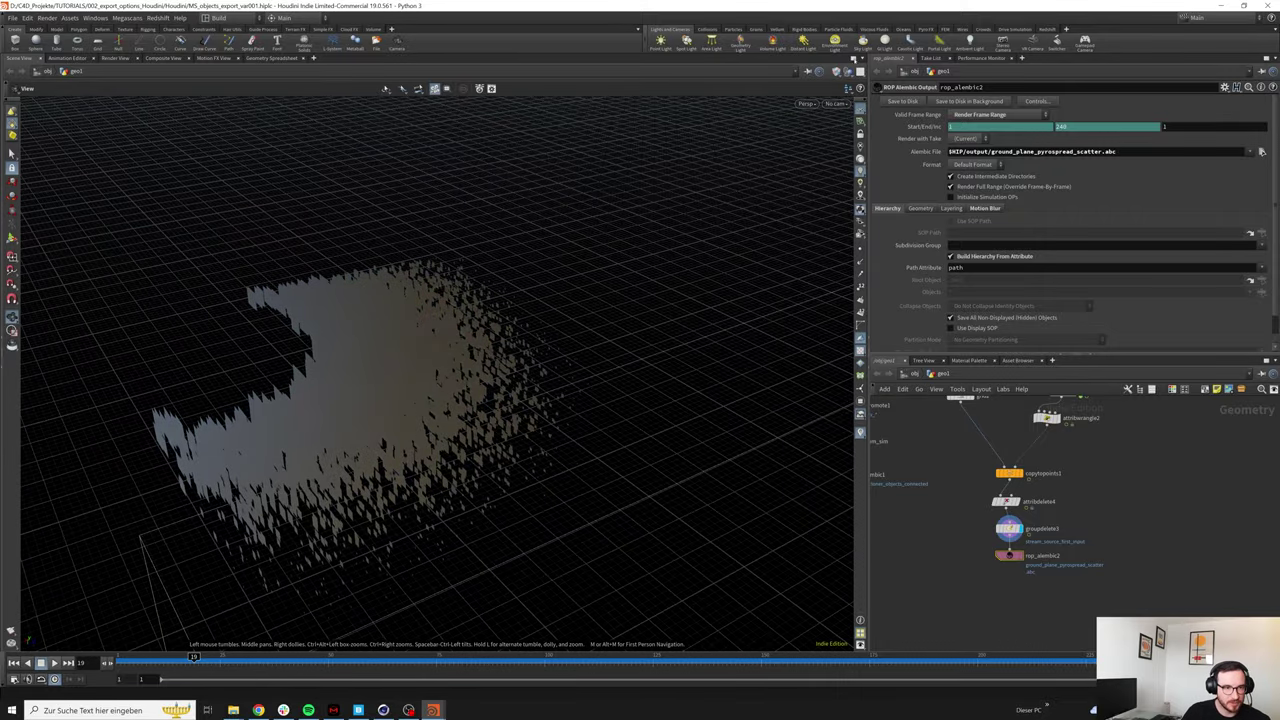
{"action": "left_click", "coordinate": [836, 71]}
{"action": "left_click", "coordinate": [883, 175]}
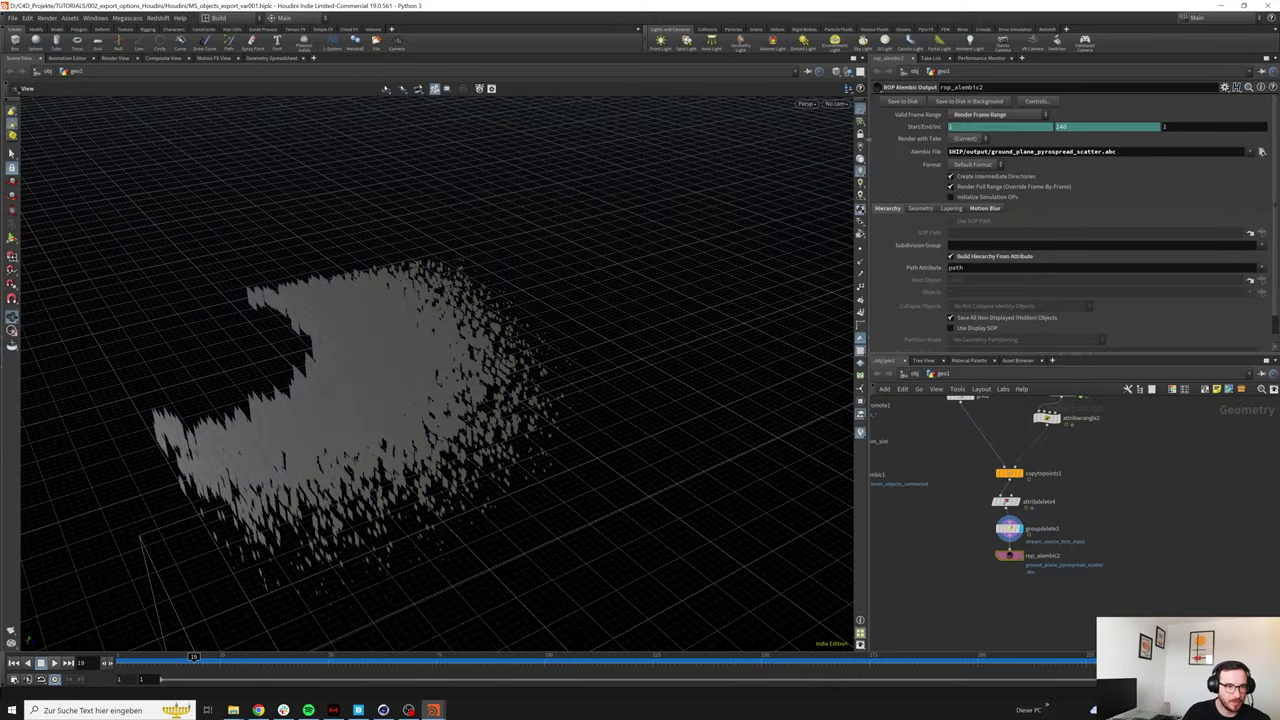
{"action": "left_click", "coordinate": [836, 71]}
{"action": "left_click", "coordinate": [875, 135]}
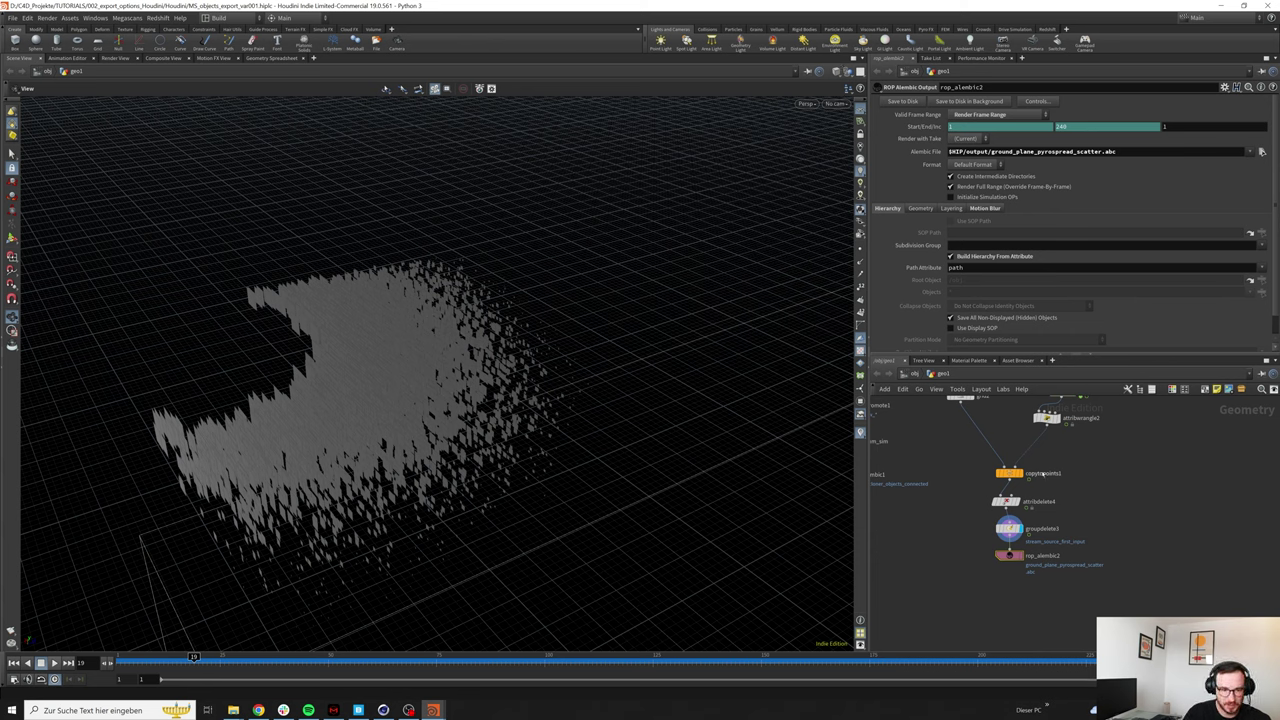
- Inspect the grid2 and copytopoints1 nodes, then return to Cinema 4D
{"action": "middle_click_drag", "start_coordinate": [1046, 474], "coordinate": [1081, 545]}
{"action": "left_click_drag", "start_coordinate": [958, 478], "coordinate": [942, 500]}
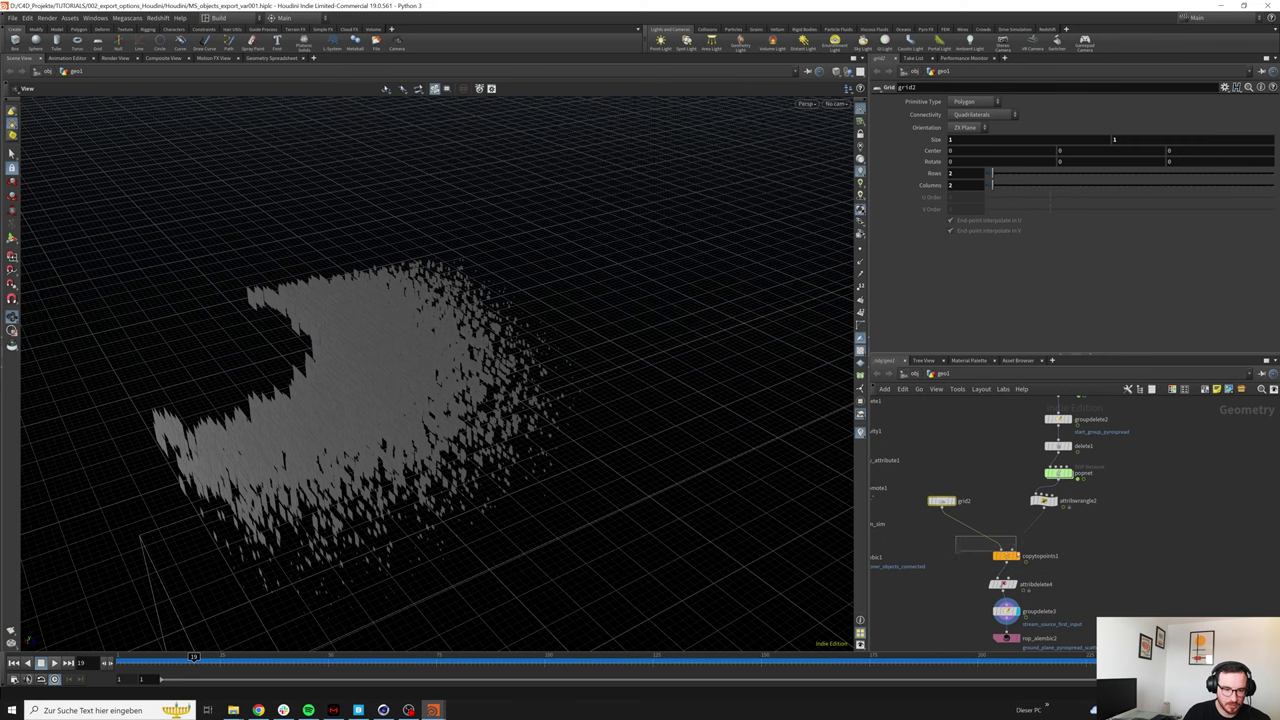
{"action": "left_click", "coordinate": [1006, 556]}
{"action": "left_click", "coordinate": [383, 710]}
- Show the RS Matrix's Redshift tag with its empty Custom Objects particle list
{"action": "left_click", "coordinate": [1102, 120]}
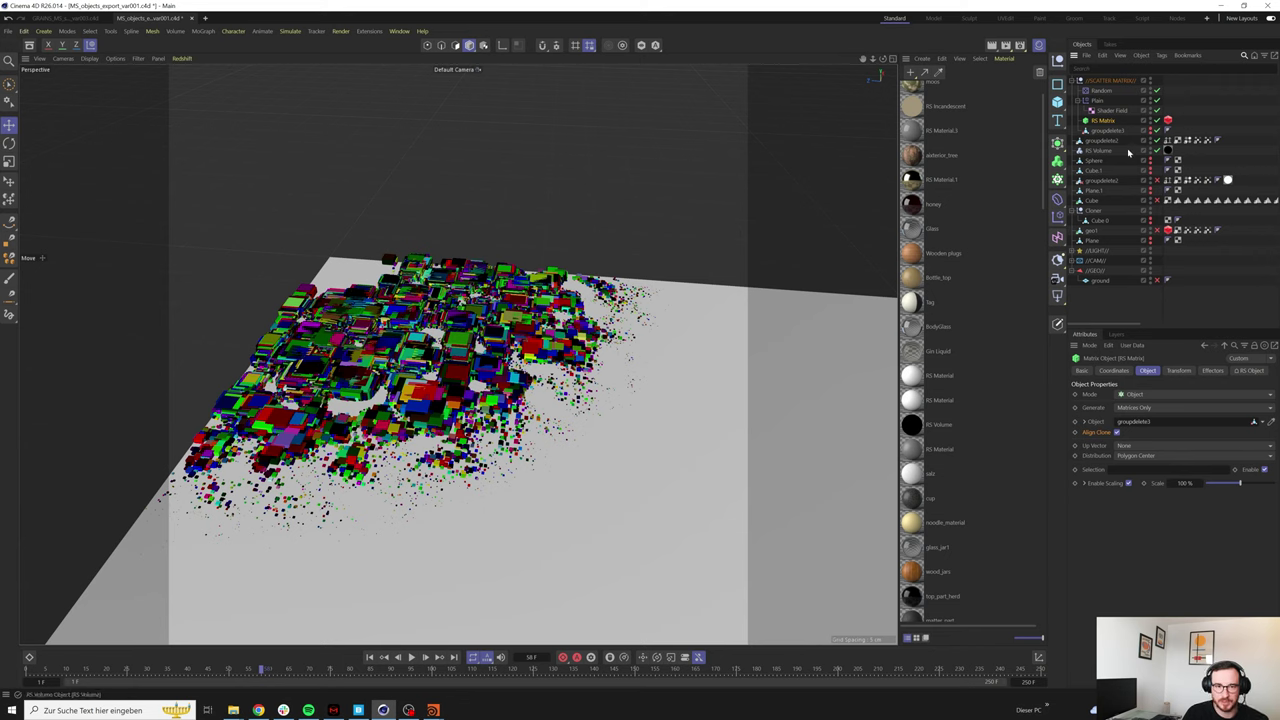
{"action": "left_click", "coordinate": [1167, 120]}
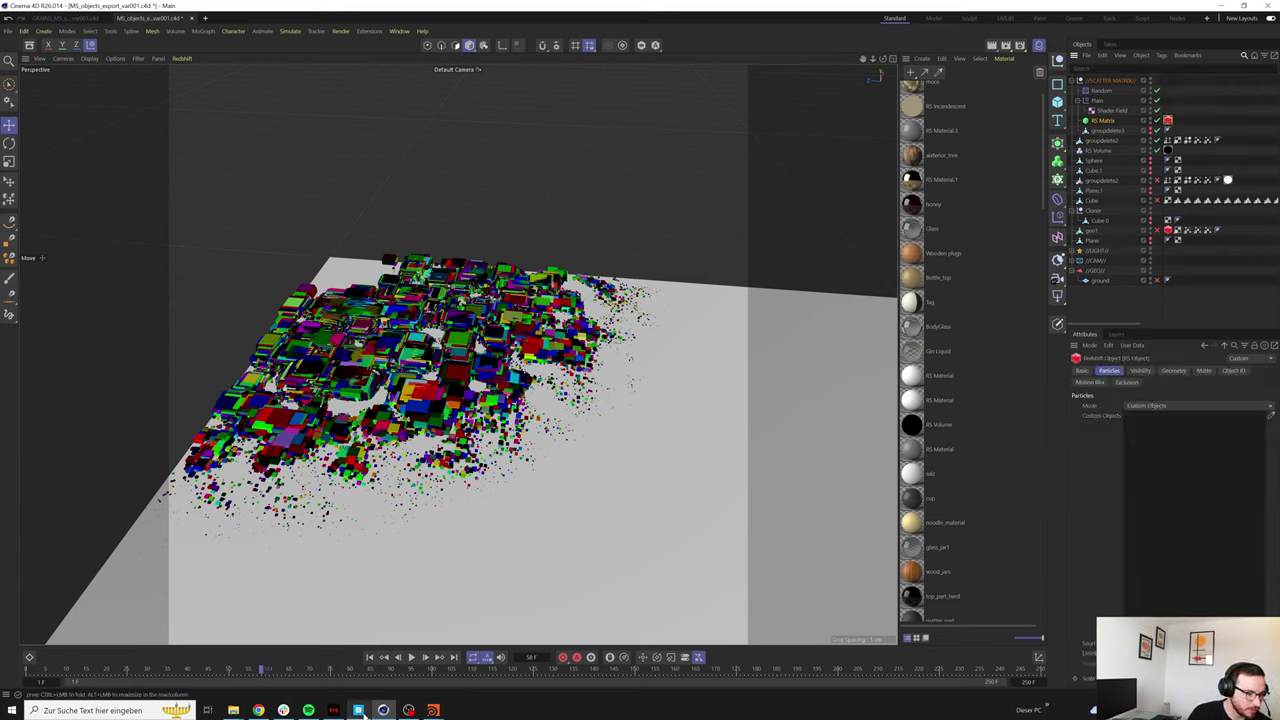
{"action": "mouse_move", "coordinate": [358, 710]}
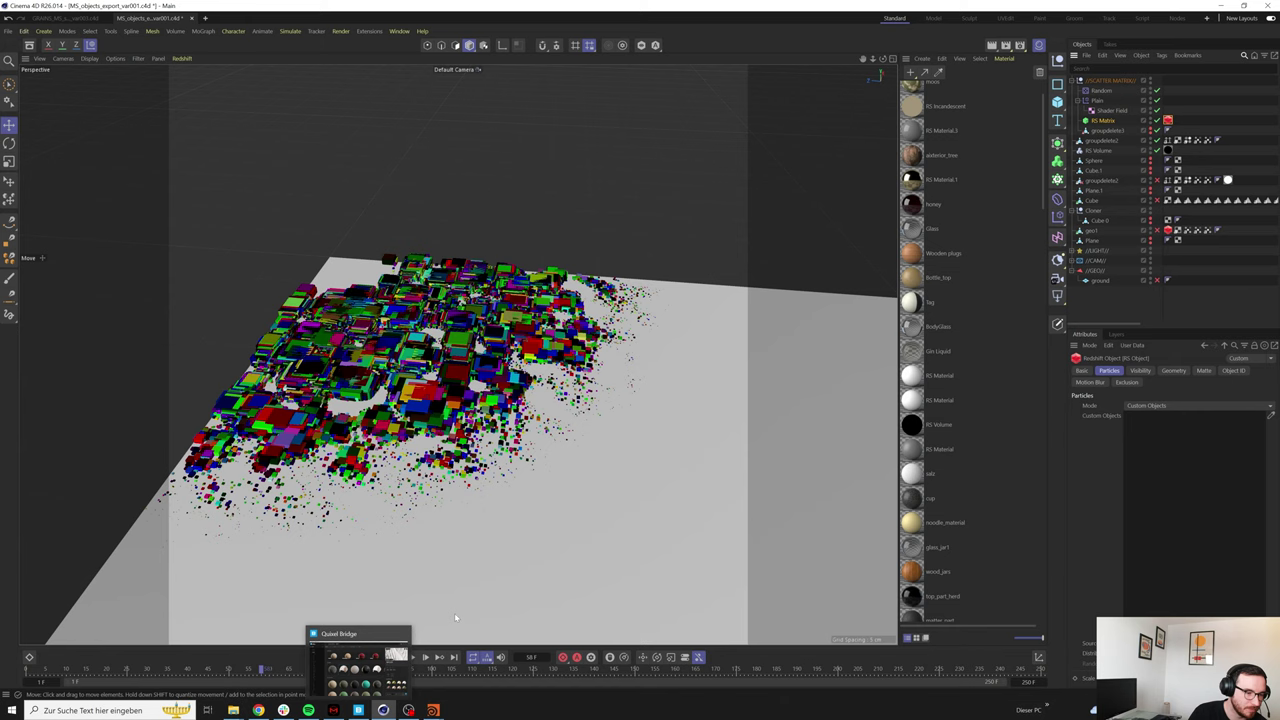
- Search Bridge's 3D Plants for 'gras' and export Thatching Grass to Cinema 4D at 4K
{"action": "left_click", "coordinate": [358, 710]}
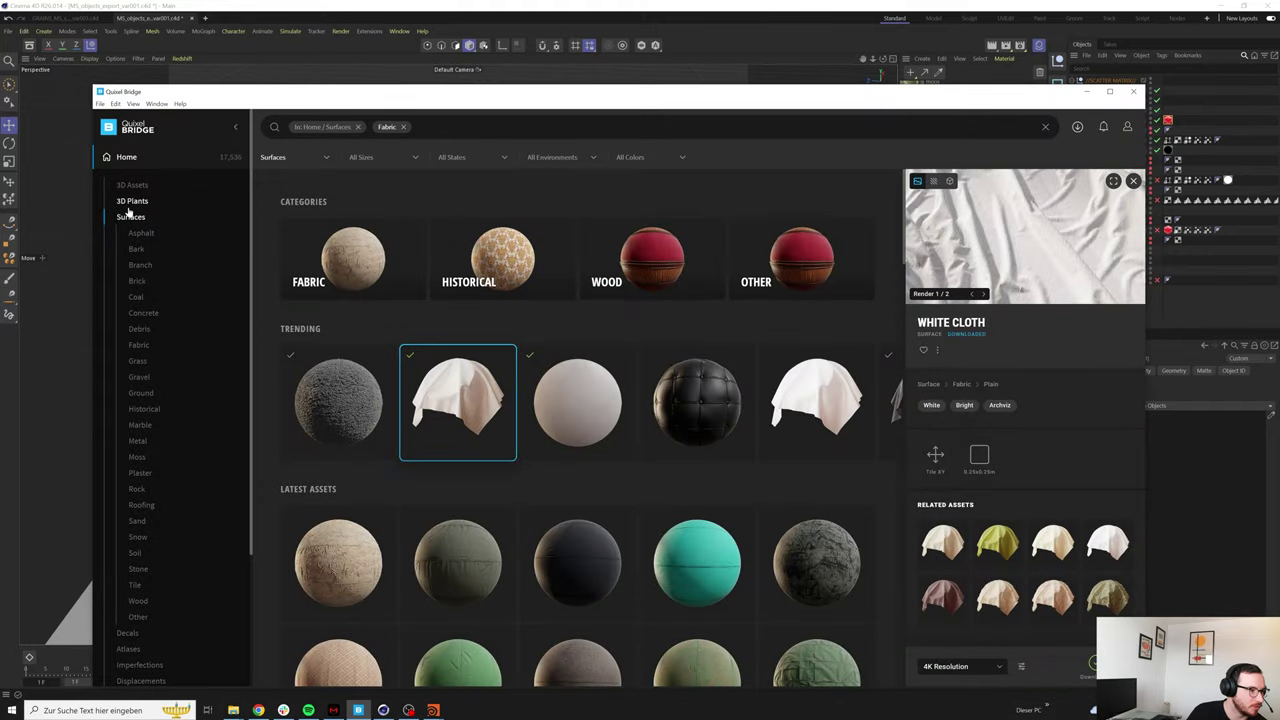
{"action": "left_click", "coordinate": [134, 201]}
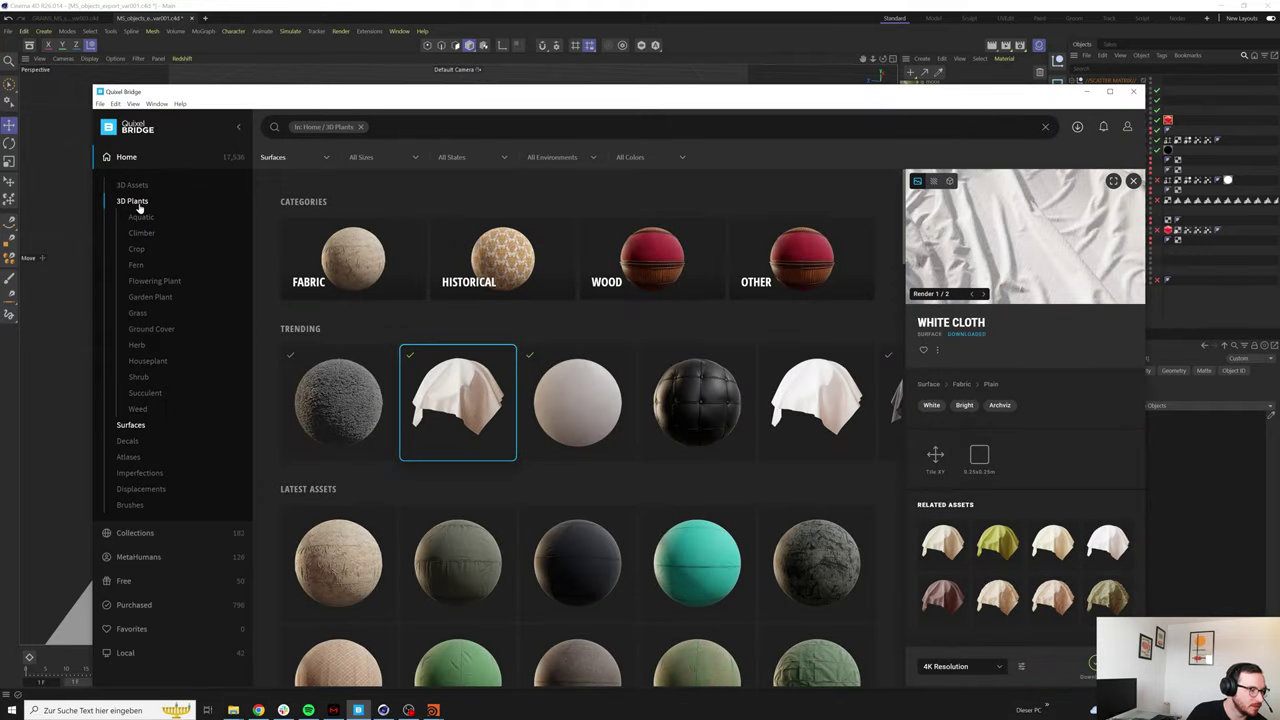
{"action": "left_click", "coordinate": [412, 126]}
{"action": "type", "text": "g"}
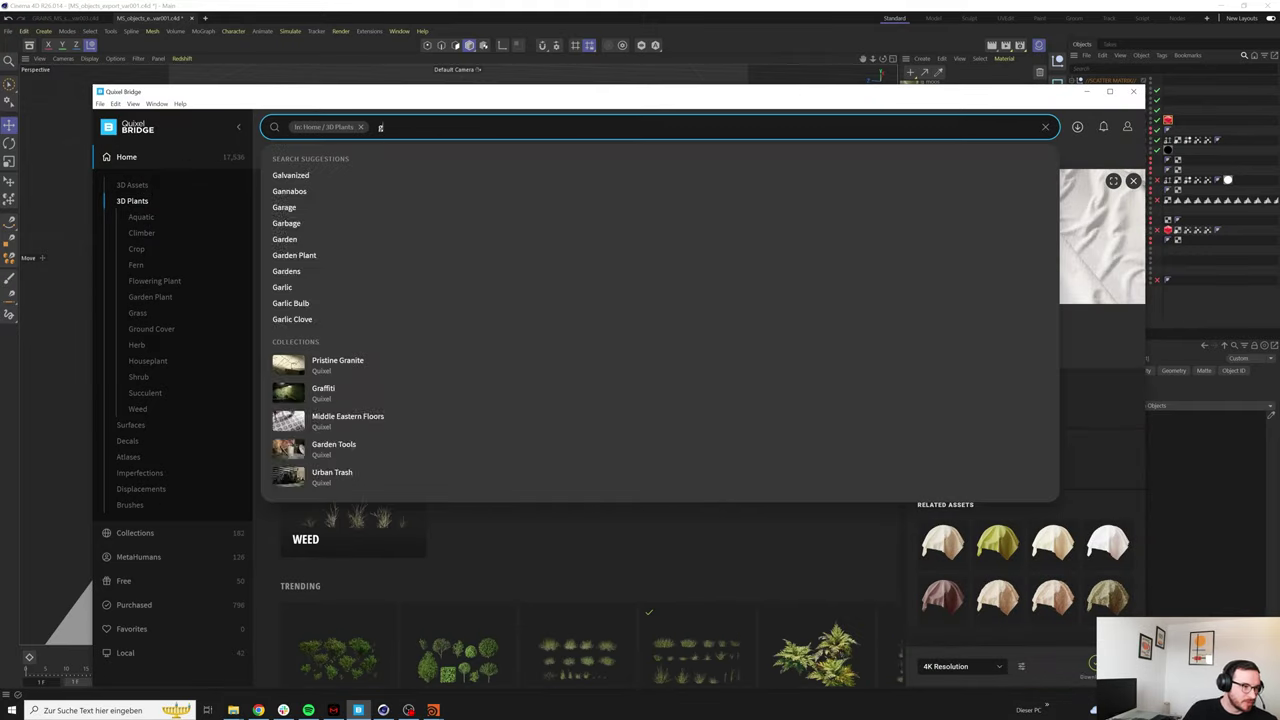
{"action": "type", "text": "ras"}
{"action": "key", "text": "Return"}
{"action": "scroll", "coordinate": [535, 457], "scroll_direction": "down", "scroll_amount": 2}
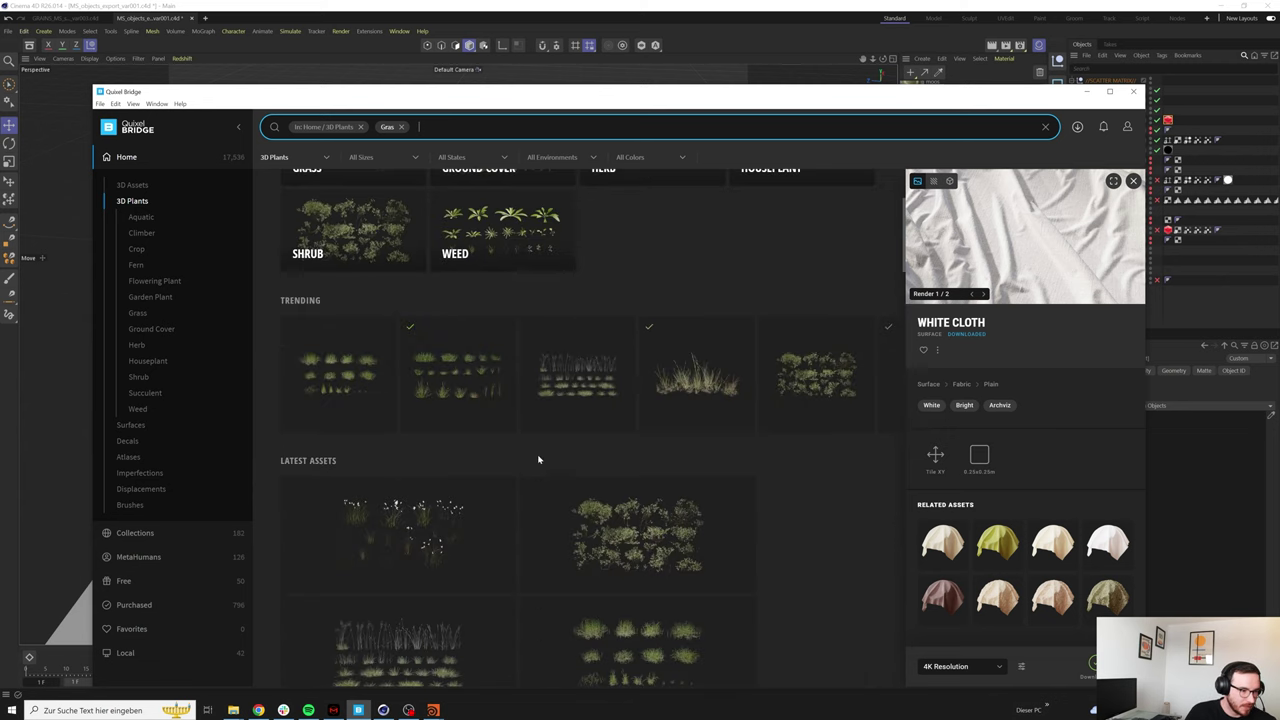
{"action": "left_click", "coordinate": [686, 390]}
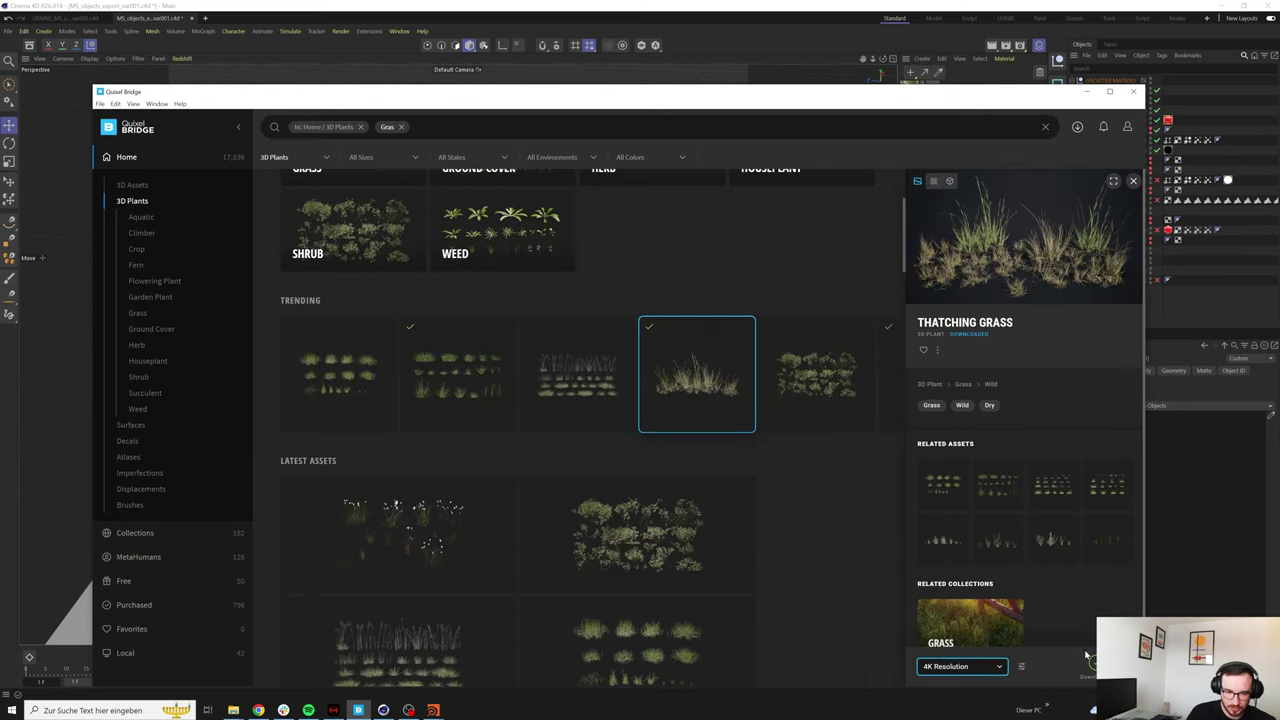
{"action": "left_click", "coordinate": [1093, 662]}
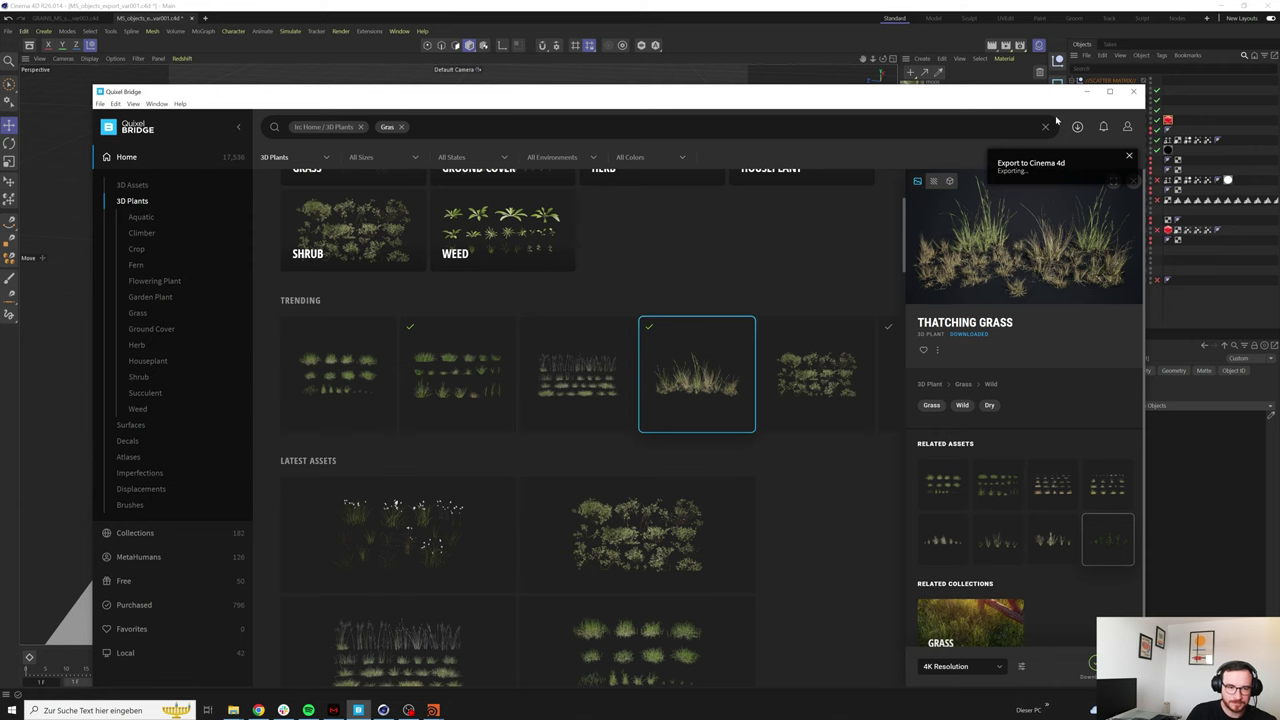
{"action": "left_click_drag", "start_coordinate": [1026, 95], "coordinate": [1001, 133]}
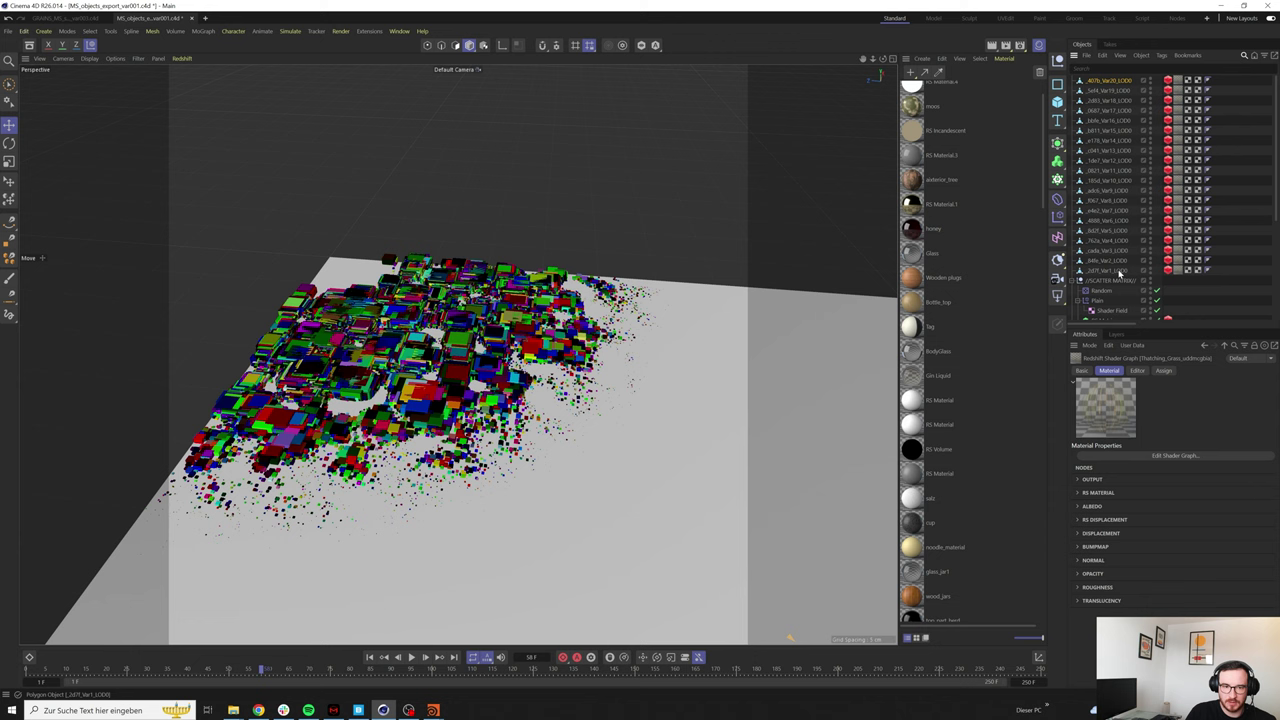
- Group the imported grass LOD0 objects into a Null placed under //SCATTER MATRIX//
{"action": "left_click", "coordinate": [1120, 272]}
{"action": "scroll", "coordinate": [1116, 110], "scroll_direction": "down", "scroll_amount": 5}
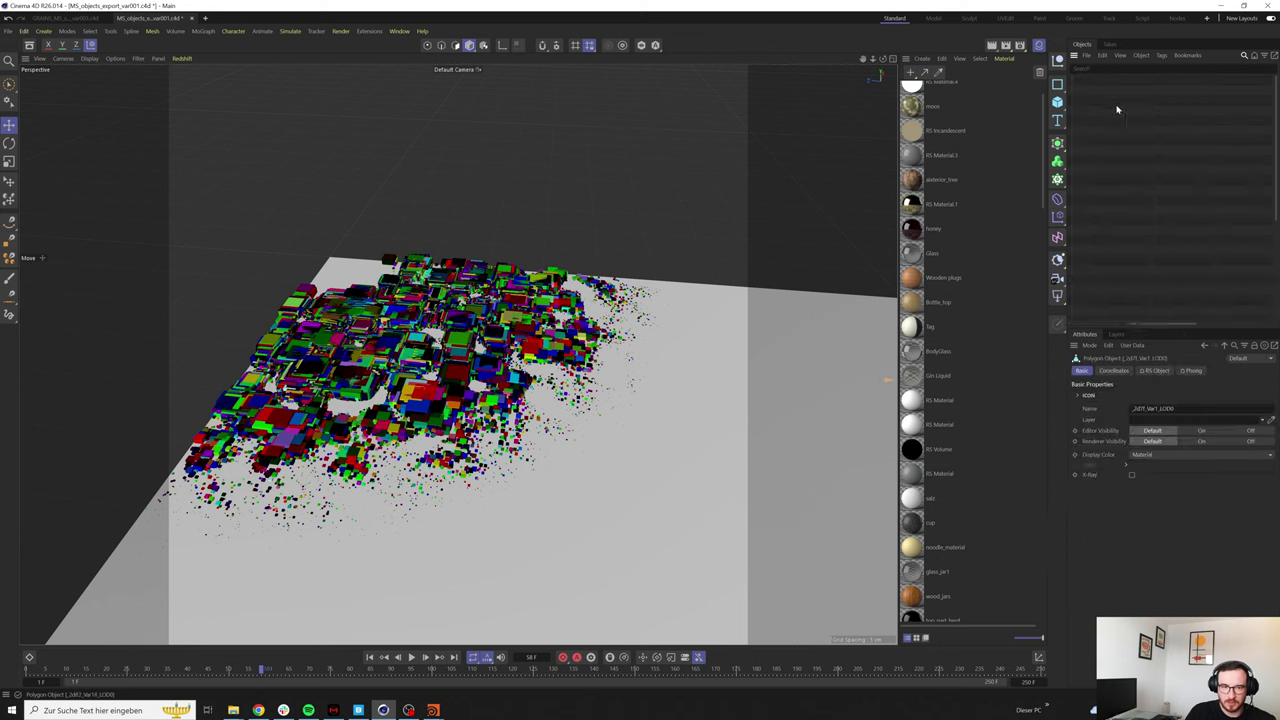
{"action": "scroll", "coordinate": [1120, 136], "scroll_direction": "up", "scroll_amount": 5}
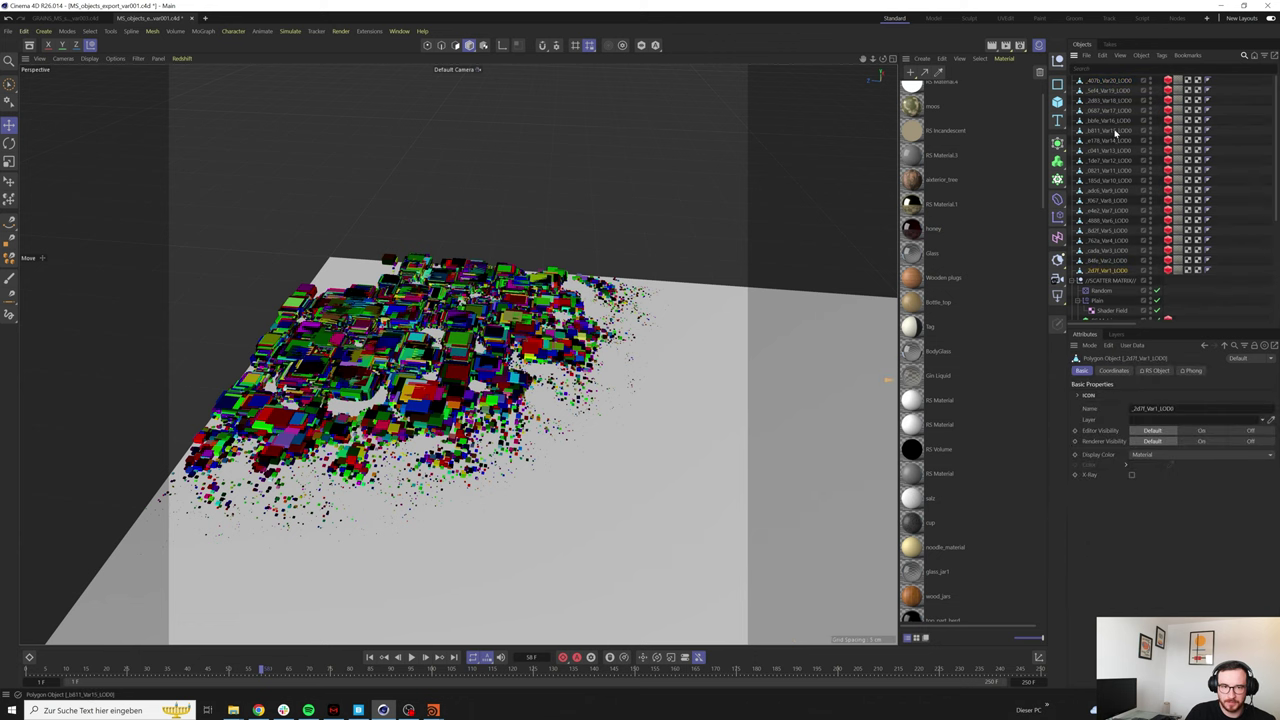
{"action": "key", "text": "alt+g"}
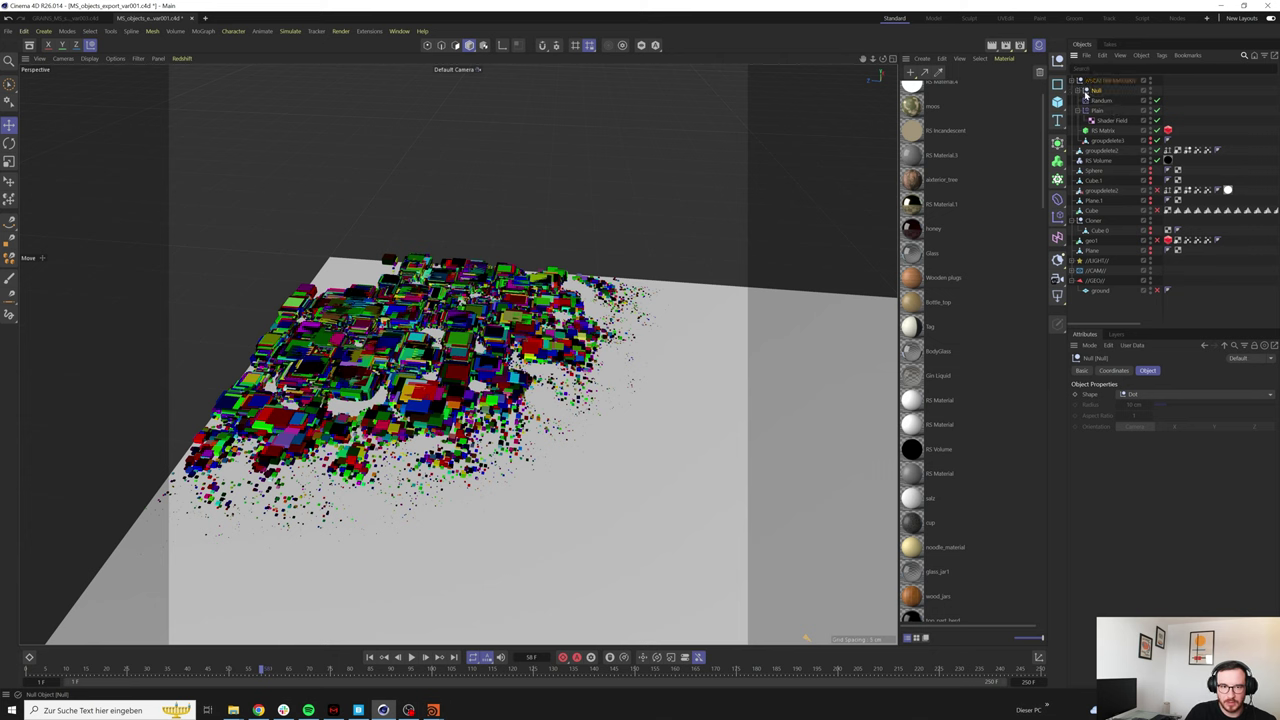
{"action": "left_click_drag", "start_coordinate": [1100, 81], "coordinate": [1104, 91]}
- Delete the extra grass variants and add the remaining LOD0s to the RS tag's Custom Objects
{"action": "left_click", "coordinate": [1135, 287], "text": "shift"}
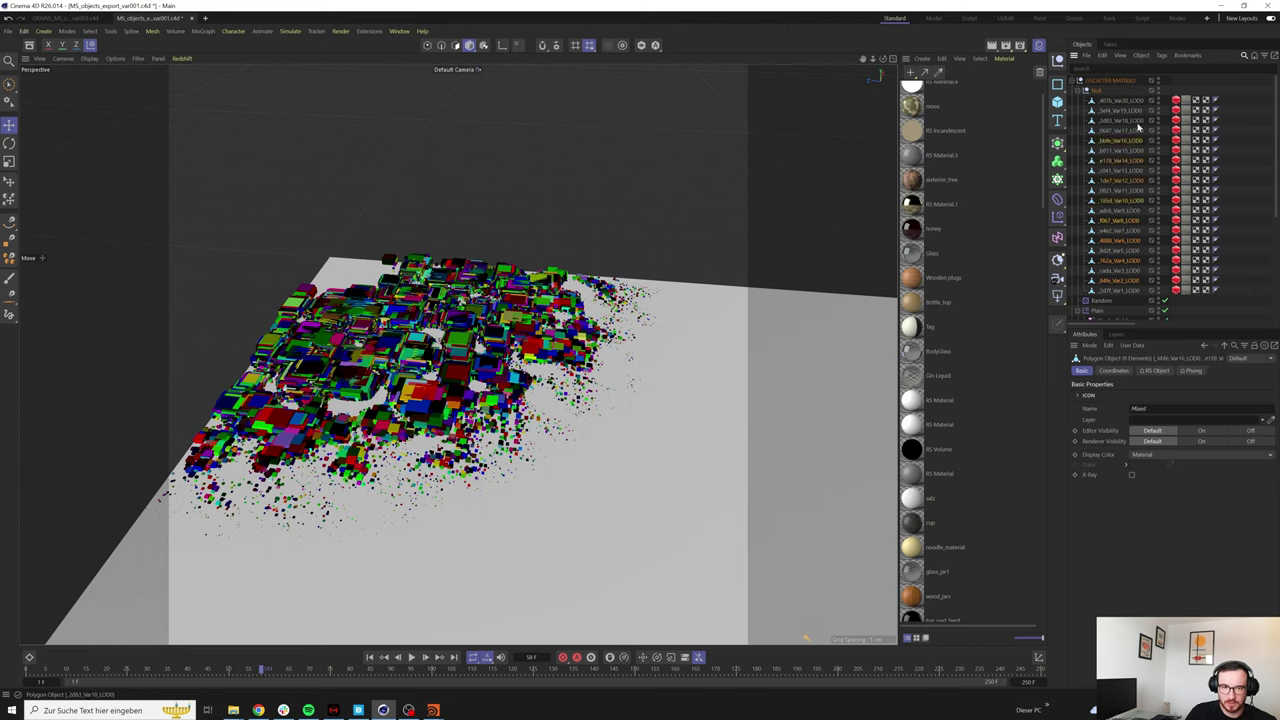
{"action": "key", "text": "Delete"}
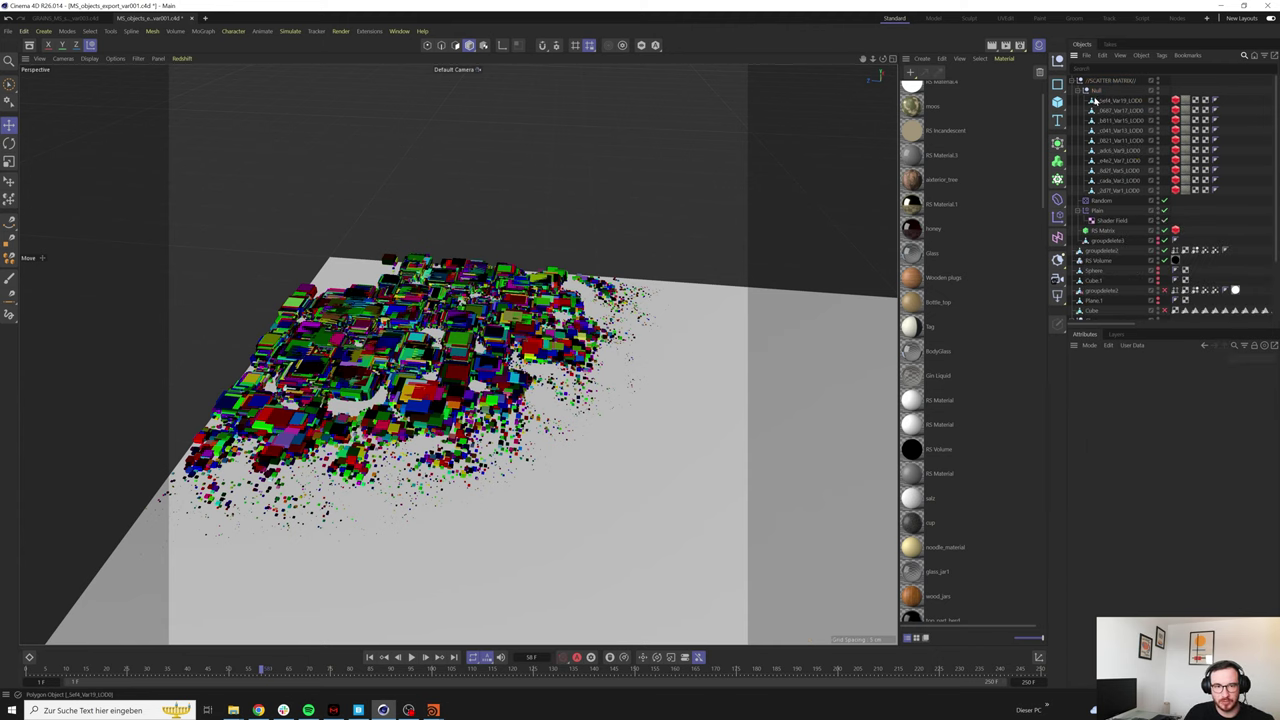
{"action": "left_click", "coordinate": [1174, 229]}
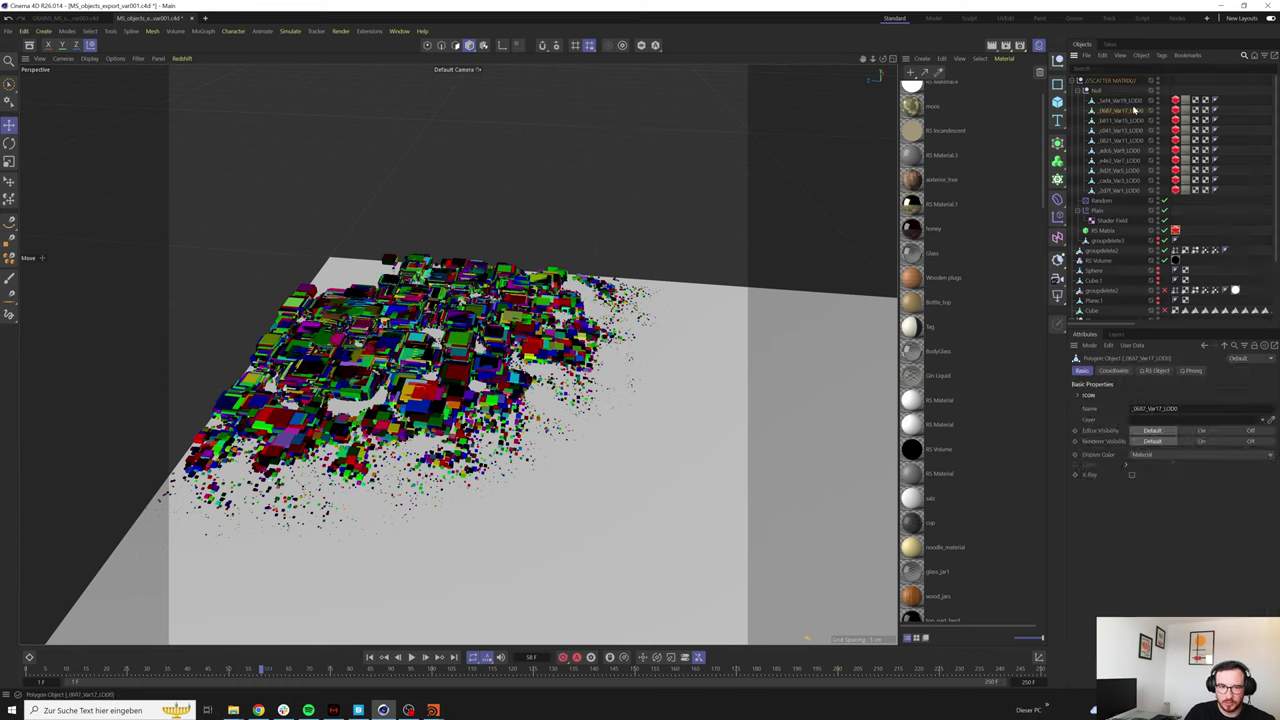
{"action": "left_click", "coordinate": [1134, 109]}
{"action": "left_click", "coordinate": [1122, 190], "text": "shift"}
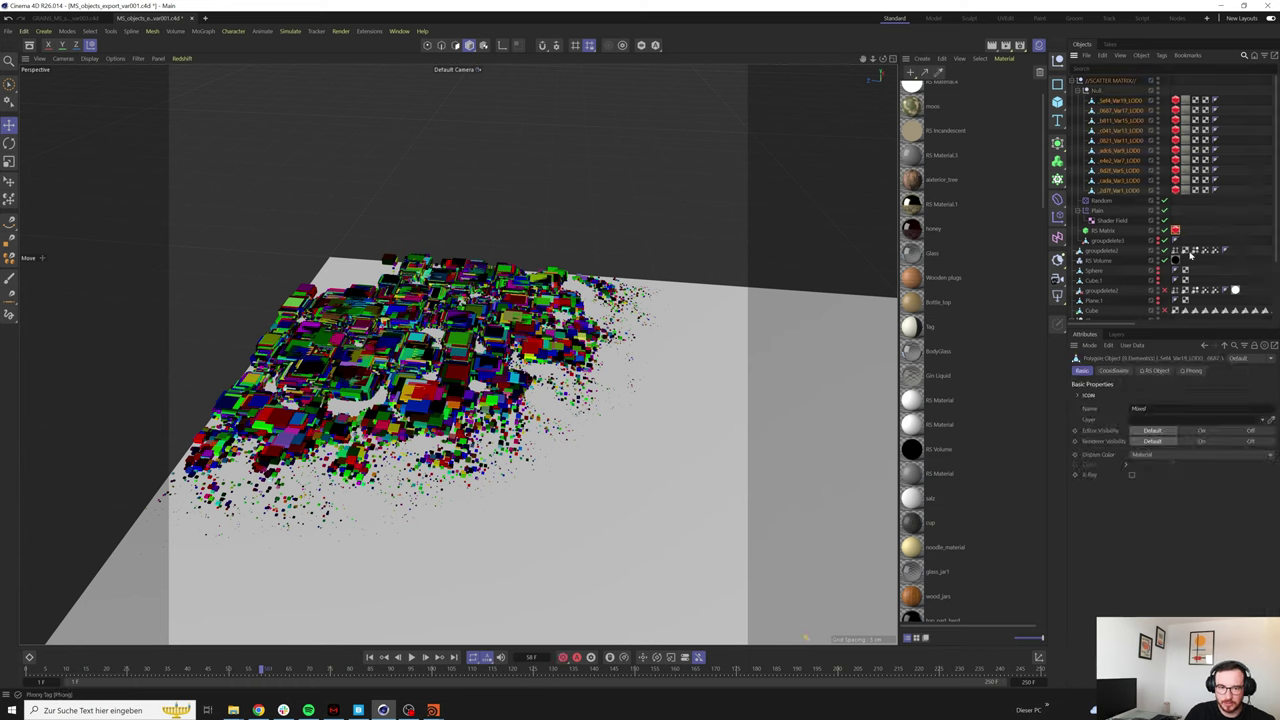
{"action": "left_click", "coordinate": [1177, 231]}
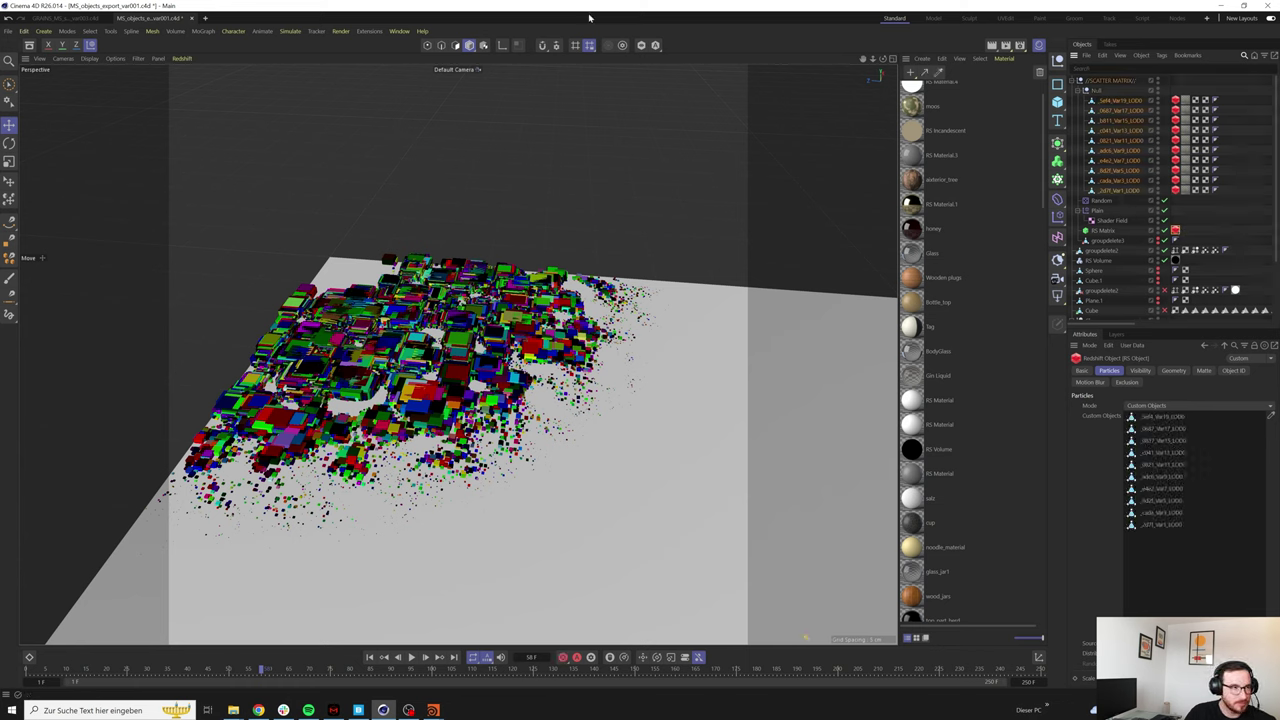
{"action": "left_click", "coordinate": [401, 31]}
{"action": "left_click", "coordinate": [471, 342]}
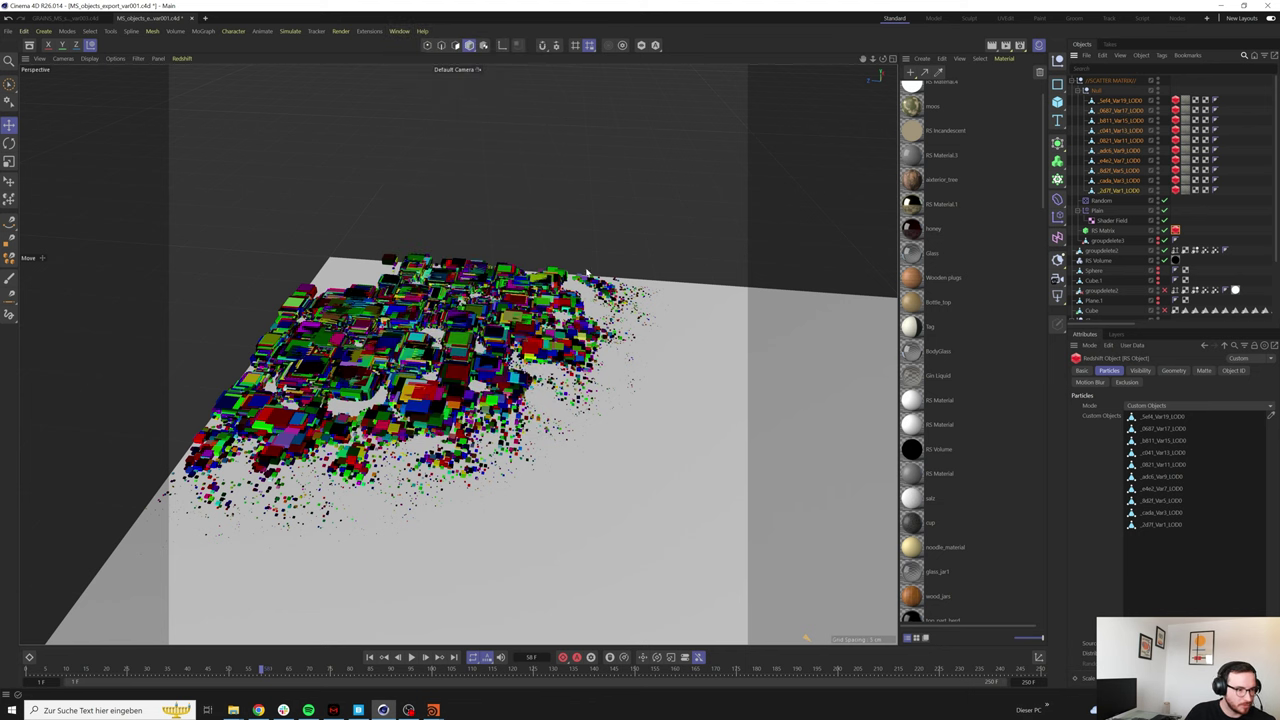
- Enlarge the Redshift RenderView window and start the render
{"action": "left_click_drag", "start_coordinate": [643, 334], "coordinate": [340, 131]}
{"action": "left_click_drag", "start_coordinate": [535, 410], "coordinate": [915, 620]}
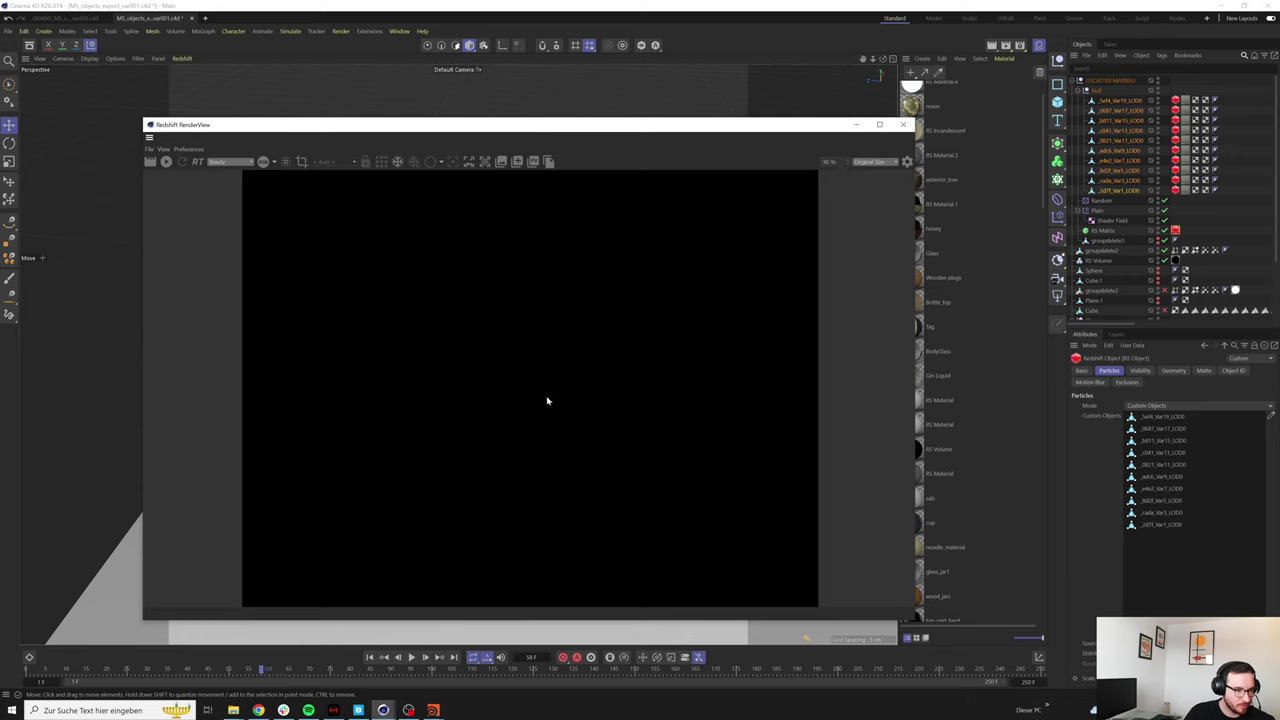
{"action": "scroll", "coordinate": [571, 435], "scroll_direction": "up", "scroll_amount": 1}
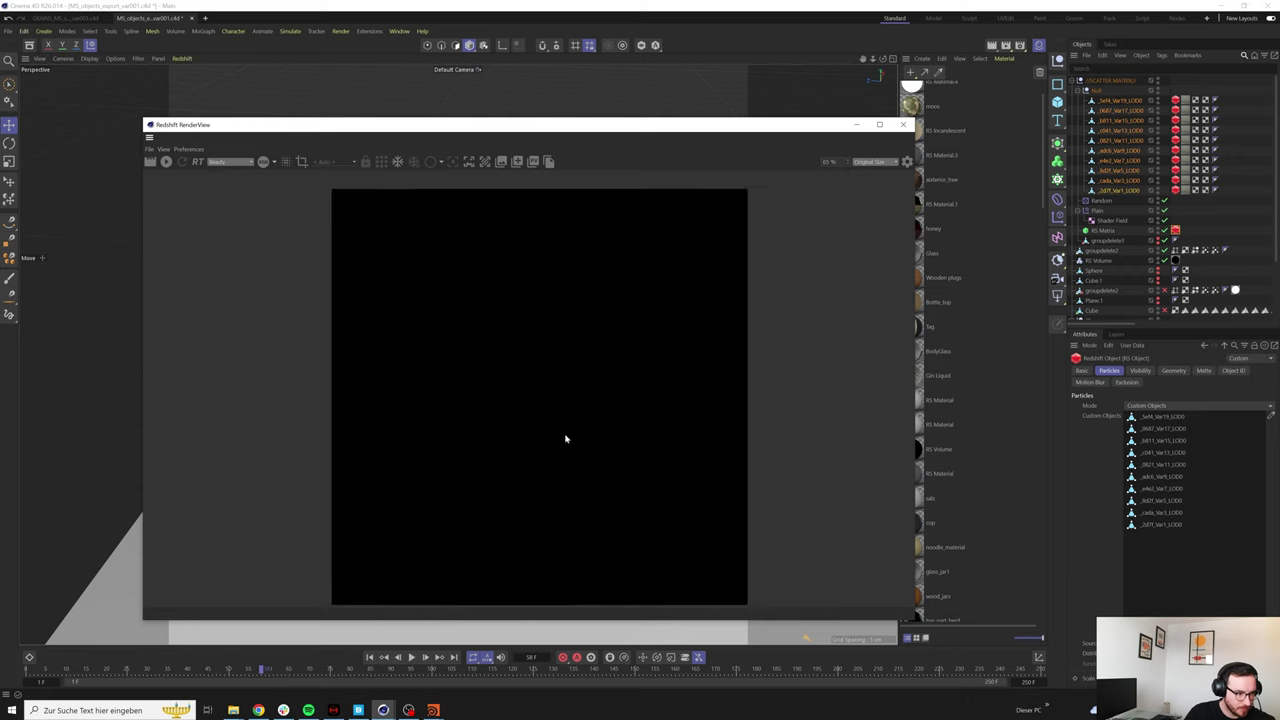
{"action": "left_click", "coordinate": [172, 163]}
{"action": "left_click_drag", "start_coordinate": [492, 124], "coordinate": [476, 113]}
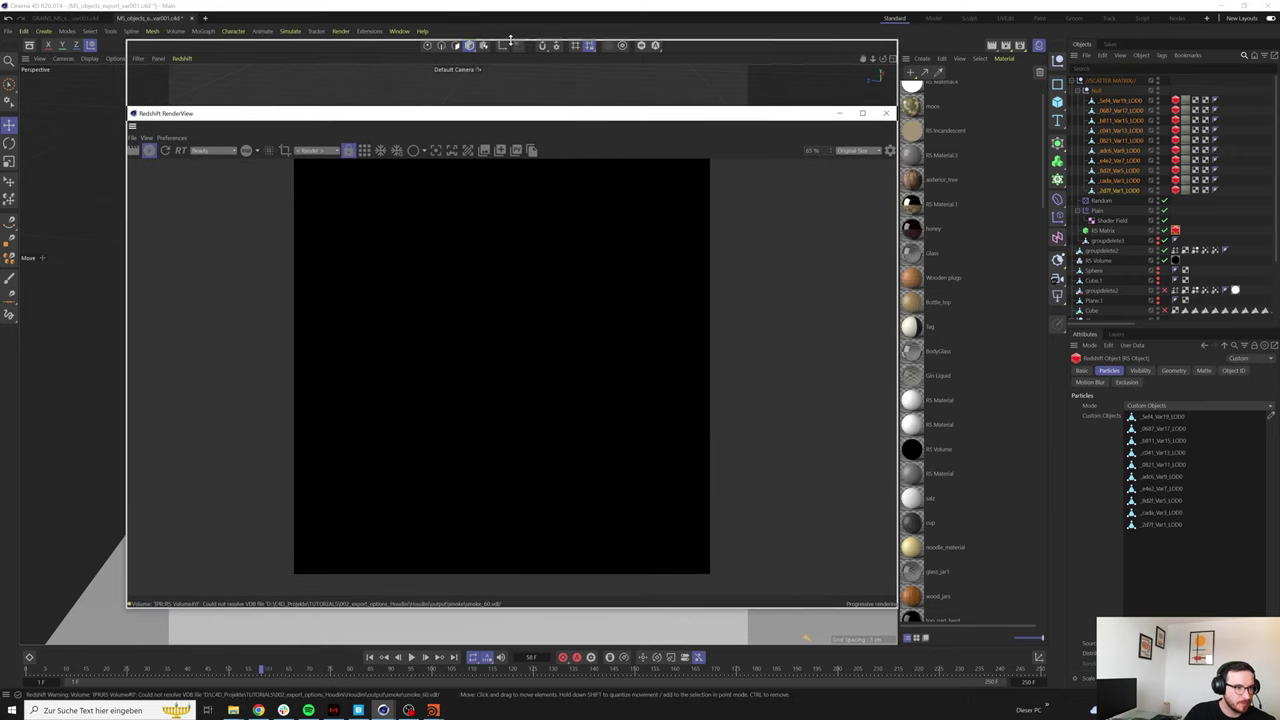
{"action": "left_click_drag", "start_coordinate": [510, 40], "coordinate": [487, 46]}
- Zoom into the grass render, orbit the viewport closer, then zoom the render back out
{"action": "scroll", "coordinate": [534, 331], "scroll_direction": "up", "scroll_amount": 1}
{"action": "scroll", "coordinate": [416, 355], "scroll_direction": "up", "scroll_amount": 1}
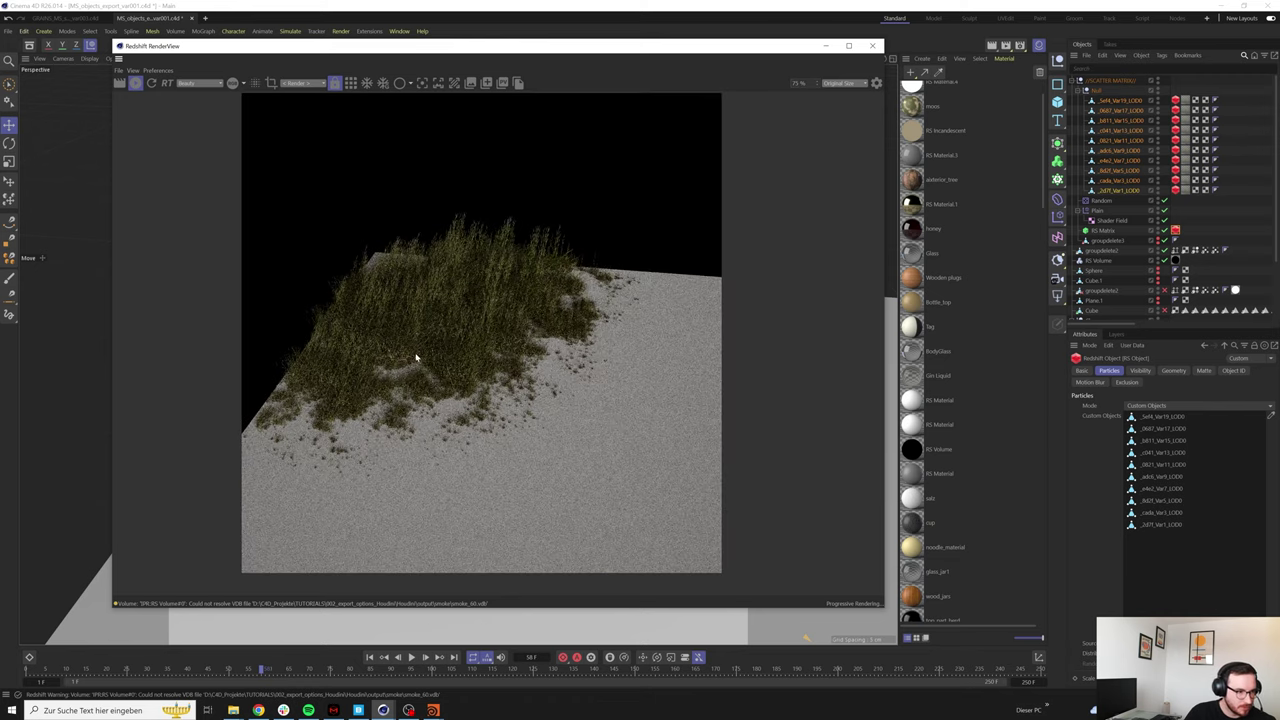
{"action": "scroll", "coordinate": [416, 355], "scroll_direction": "up", "scroll_amount": 1}
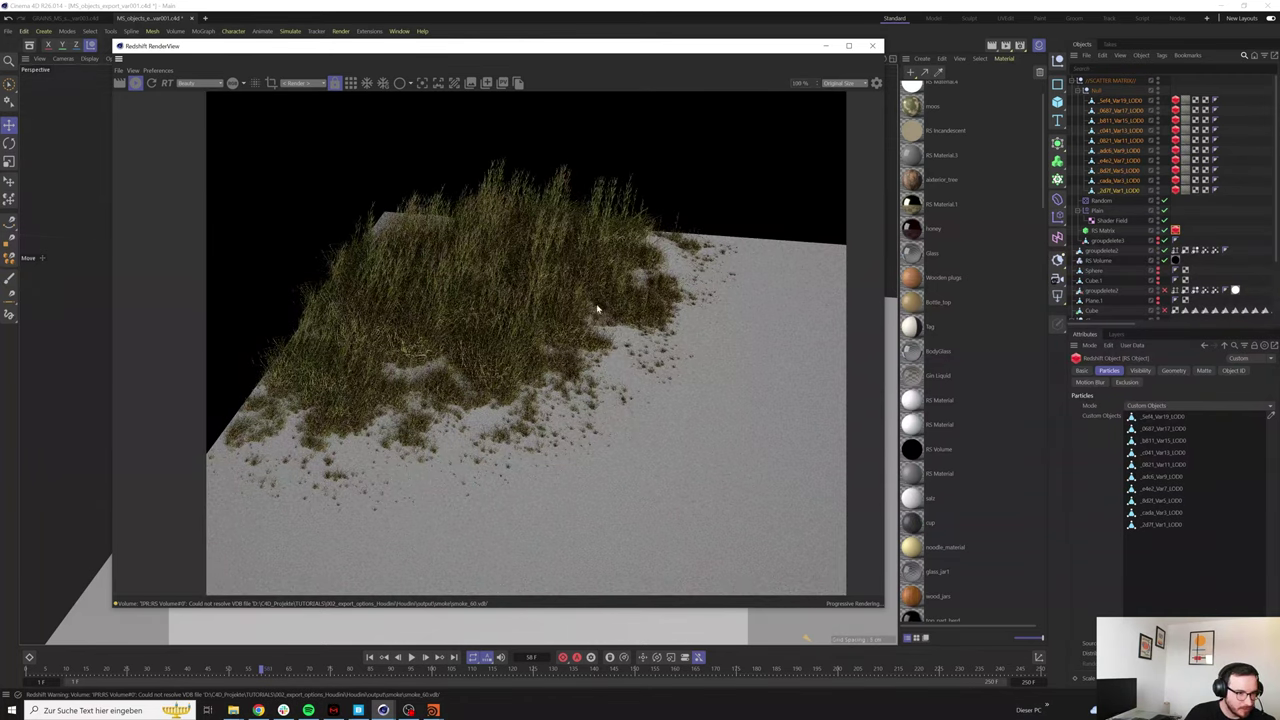
{"action": "scroll", "coordinate": [540, 399], "scroll_direction": "up", "scroll_amount": 1}
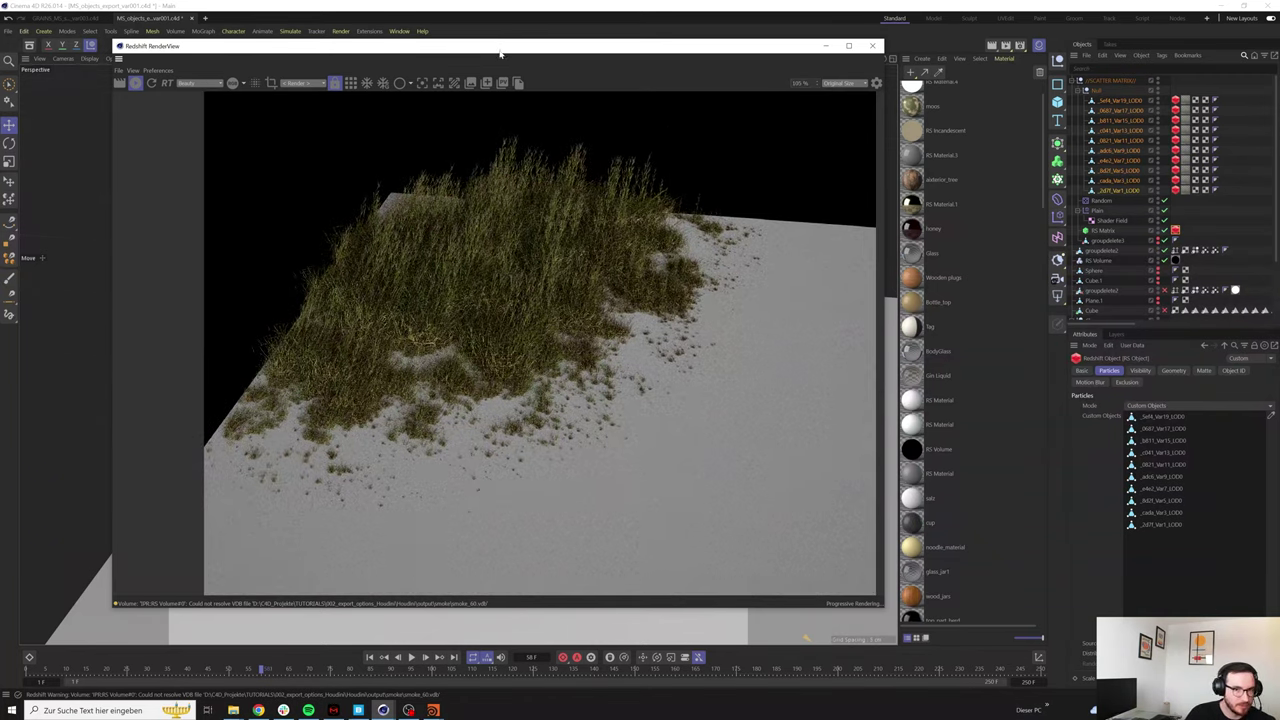
{"action": "left_click_drag", "start_coordinate": [501, 55], "coordinate": [882, 77]}
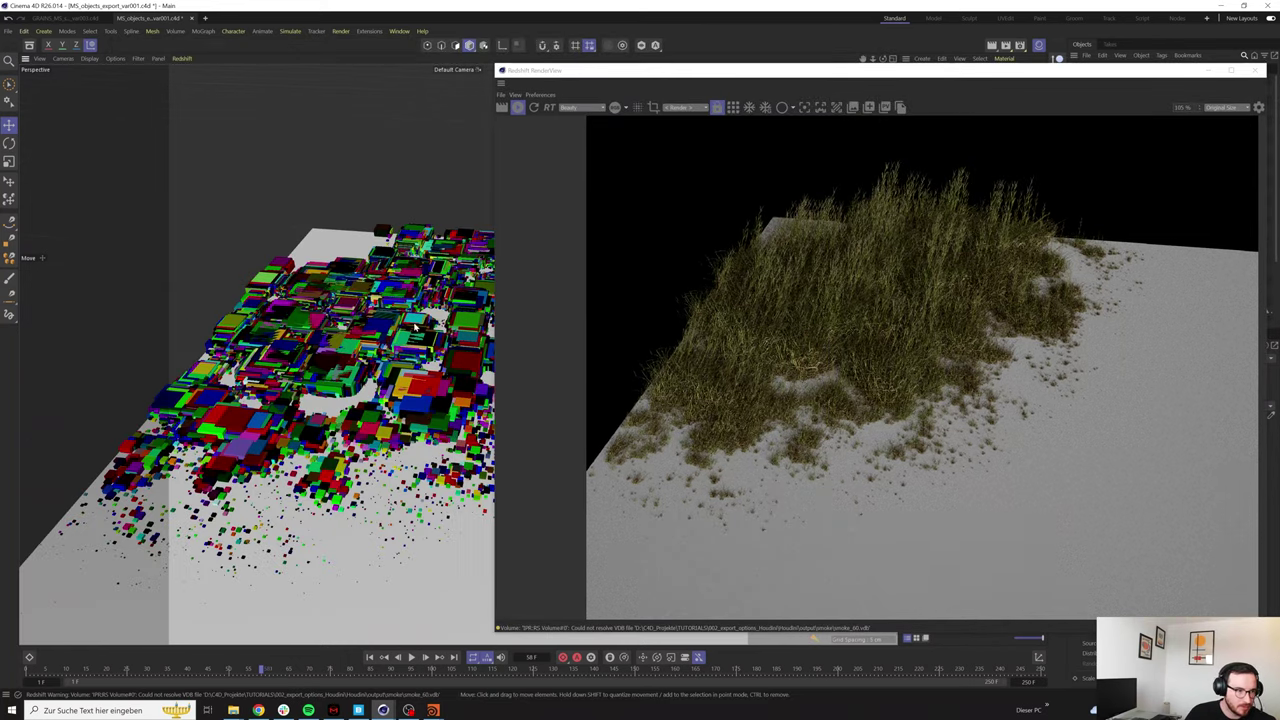
{"action": "left_click_drag", "start_coordinate": [410, 355], "coordinate": [270, 460], "text": "alt"}
{"action": "left_click_drag", "start_coordinate": [882, 70], "coordinate": [410, 32]}
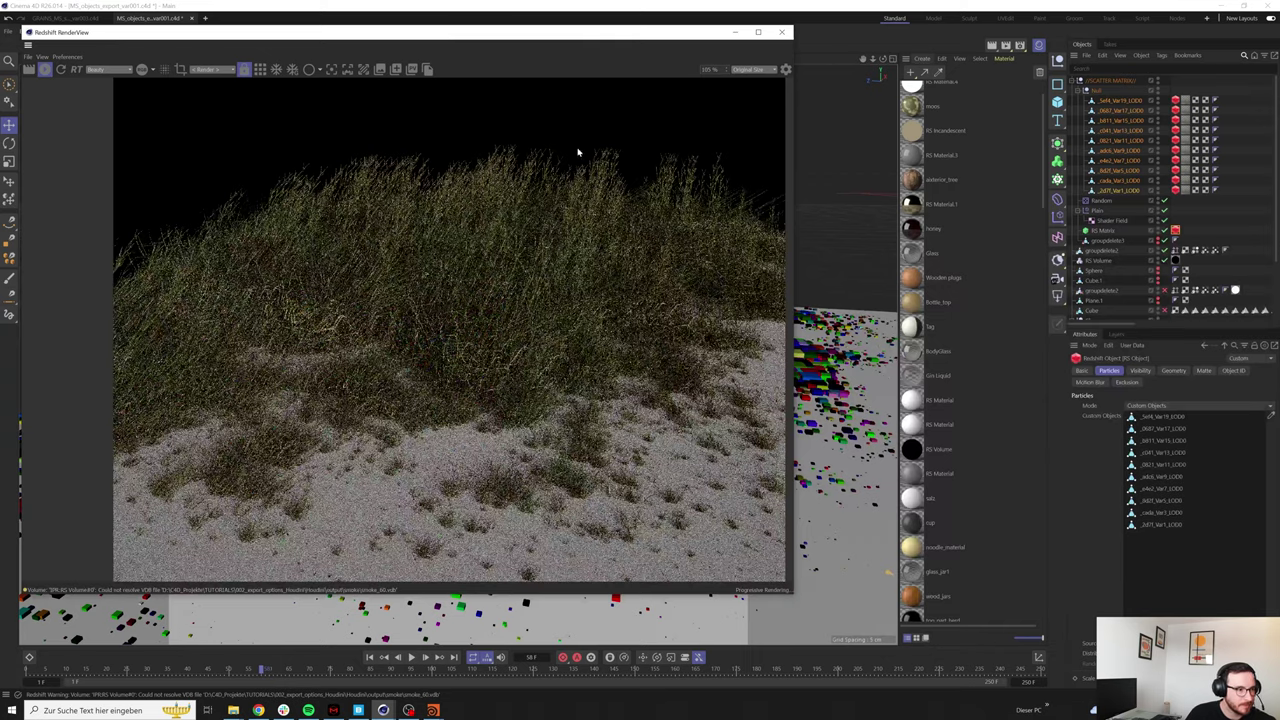
{"action": "scroll", "coordinate": [508, 386], "scroll_direction": "down", "scroll_amount": 2}
{"action": "scroll", "coordinate": [500, 391], "scroll_direction": "down", "scroll_amount": 1}
{"action": "scroll", "coordinate": [520, 389], "scroll_direction": "down", "scroll_amount": 1}
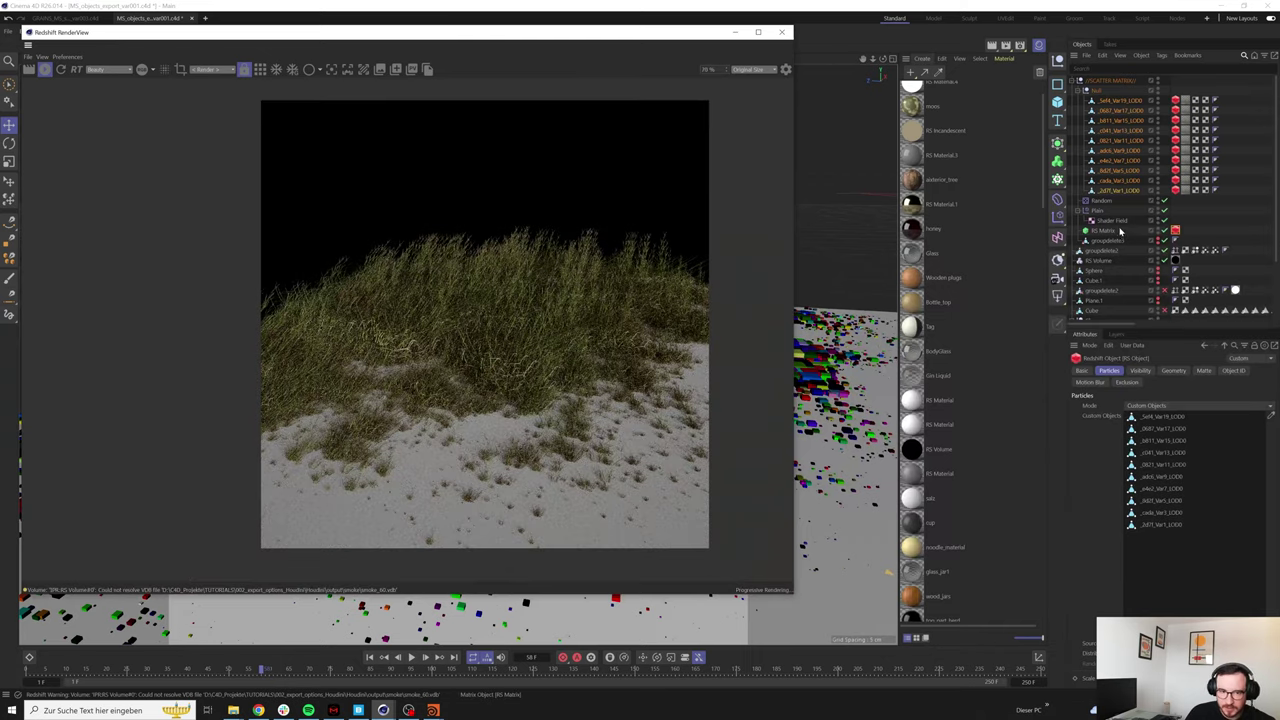
- Try -90° heading and pitch rotations on the RS Matrix, then reset pitch to 0
{"action": "left_click", "coordinate": [1120, 231]}
{"action": "left_click", "coordinate": [1108, 231]}
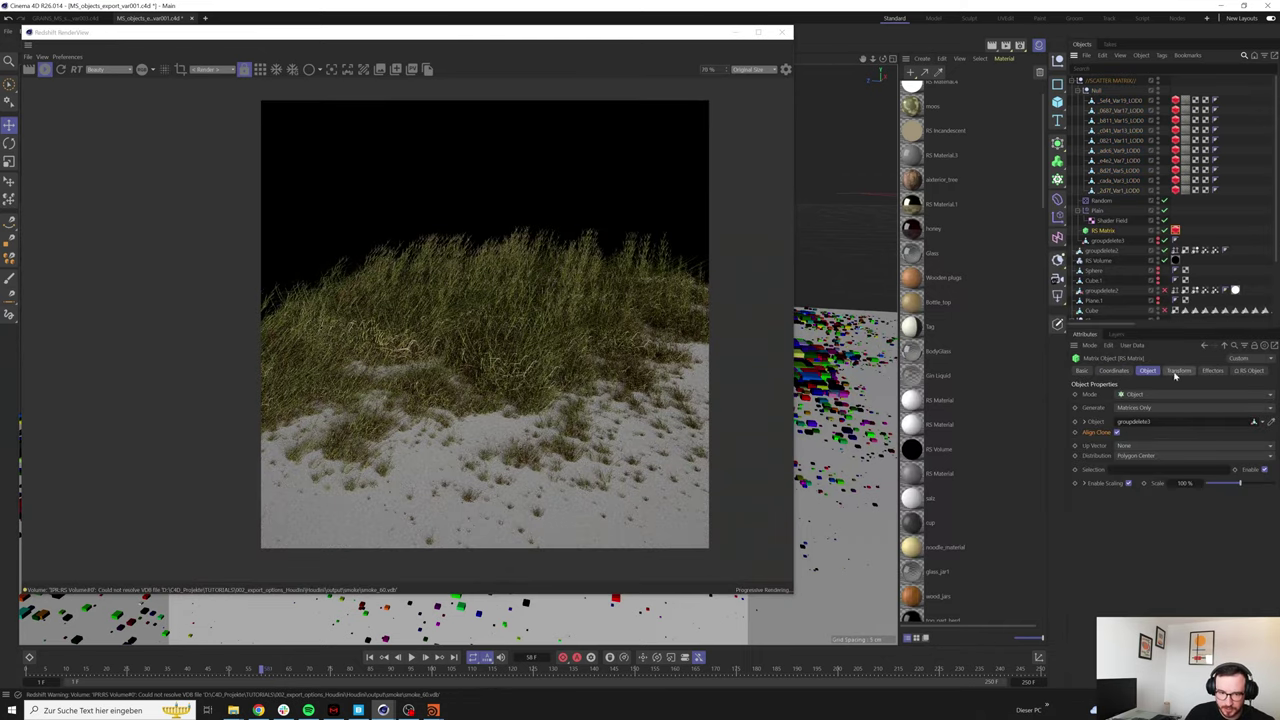
{"action": "left_click", "coordinate": [1177, 370]}
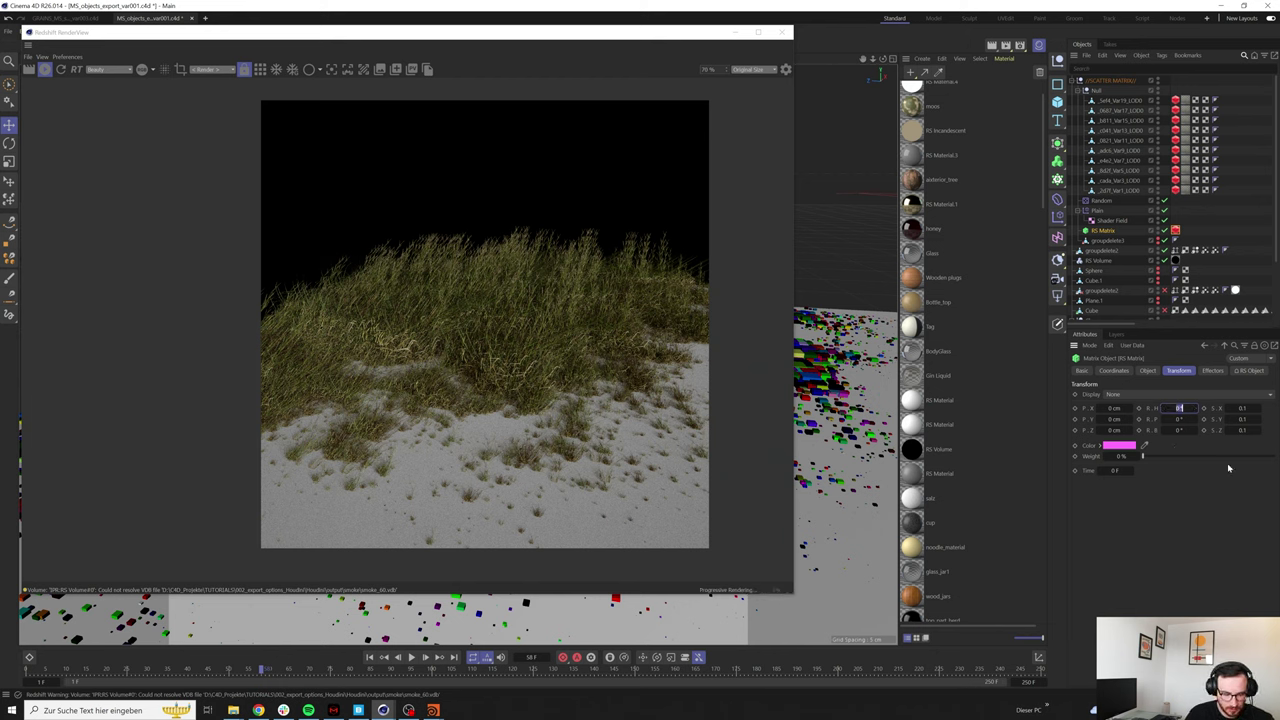
{"action": "type", "text": "-90"}
{"action": "key", "text": "Return"}
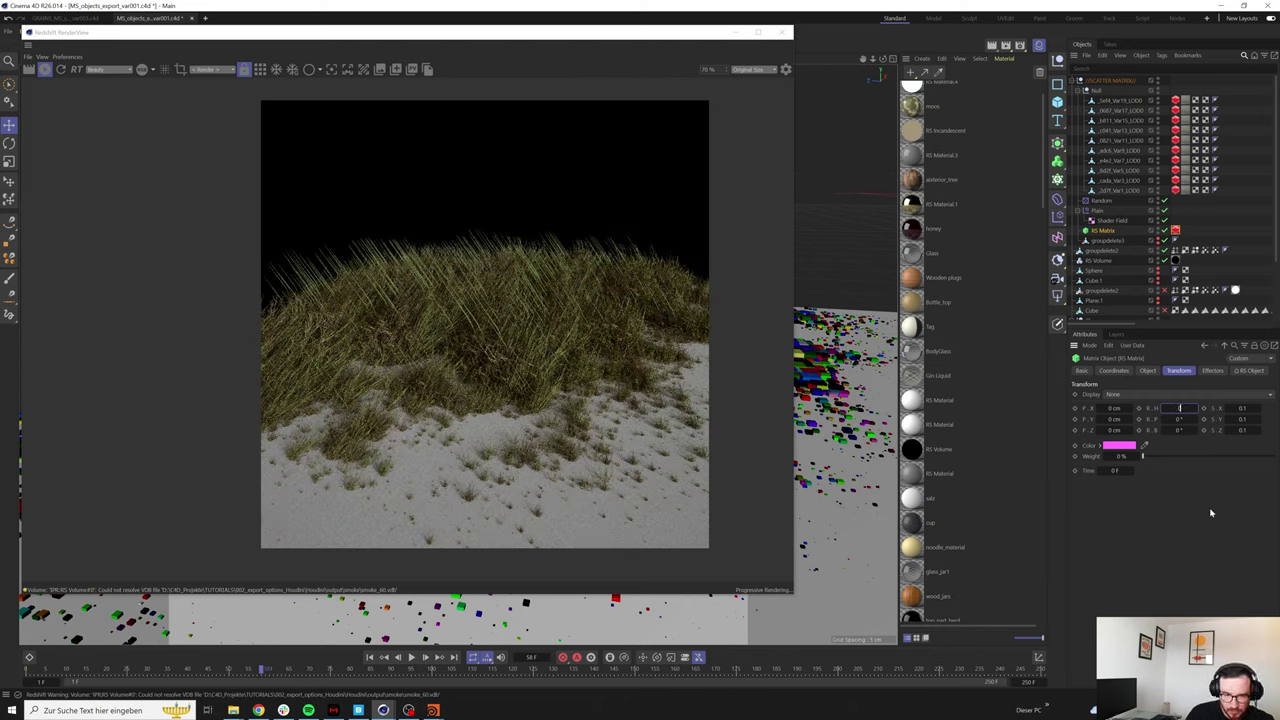
{"action": "key", "text": "Tab"}
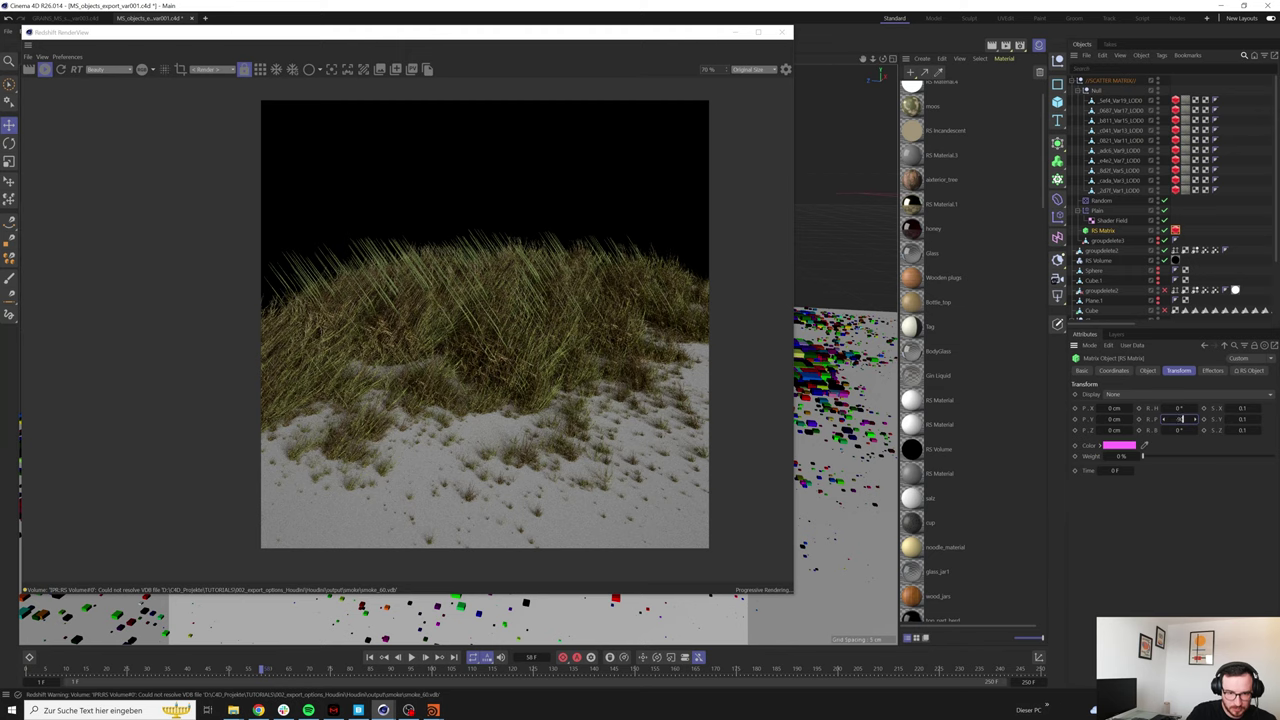
{"action": "type", "text": "-90"}
{"action": "key", "text": "Return"}
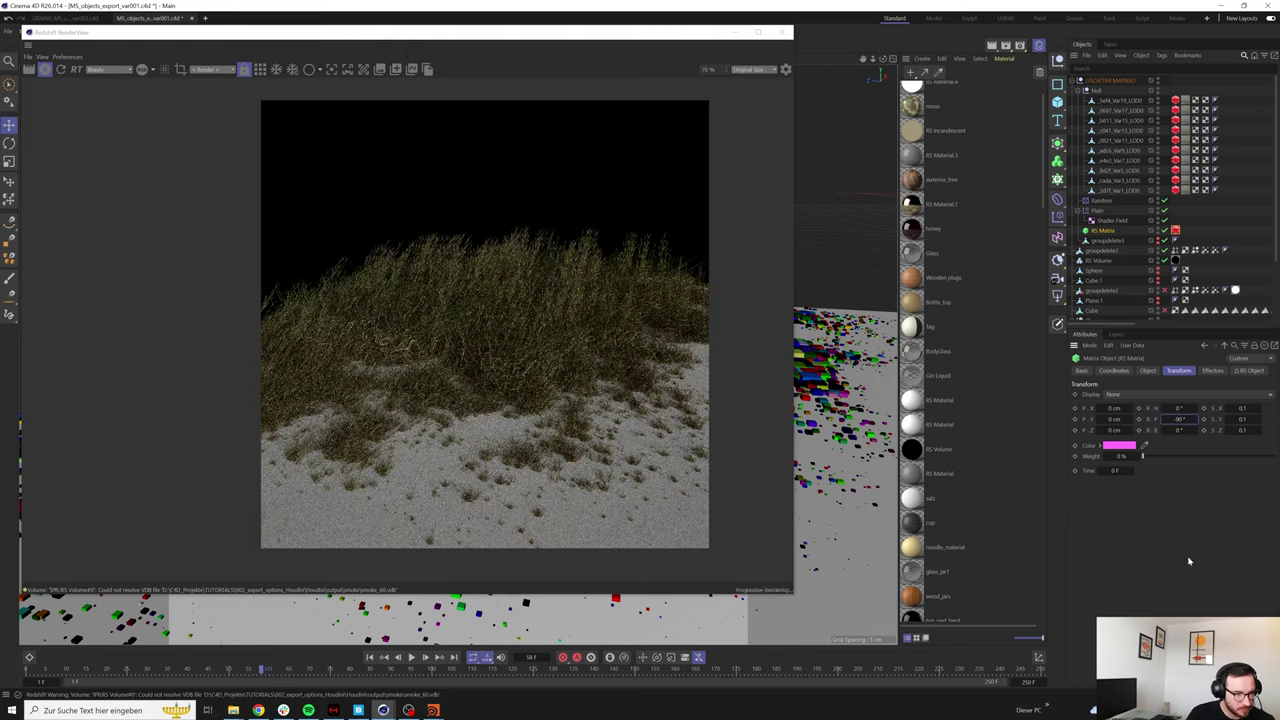
{"action": "left_click", "coordinate": [1182, 419]}
{"action": "type", "text": "0"}
{"action": "key", "text": "Return"}
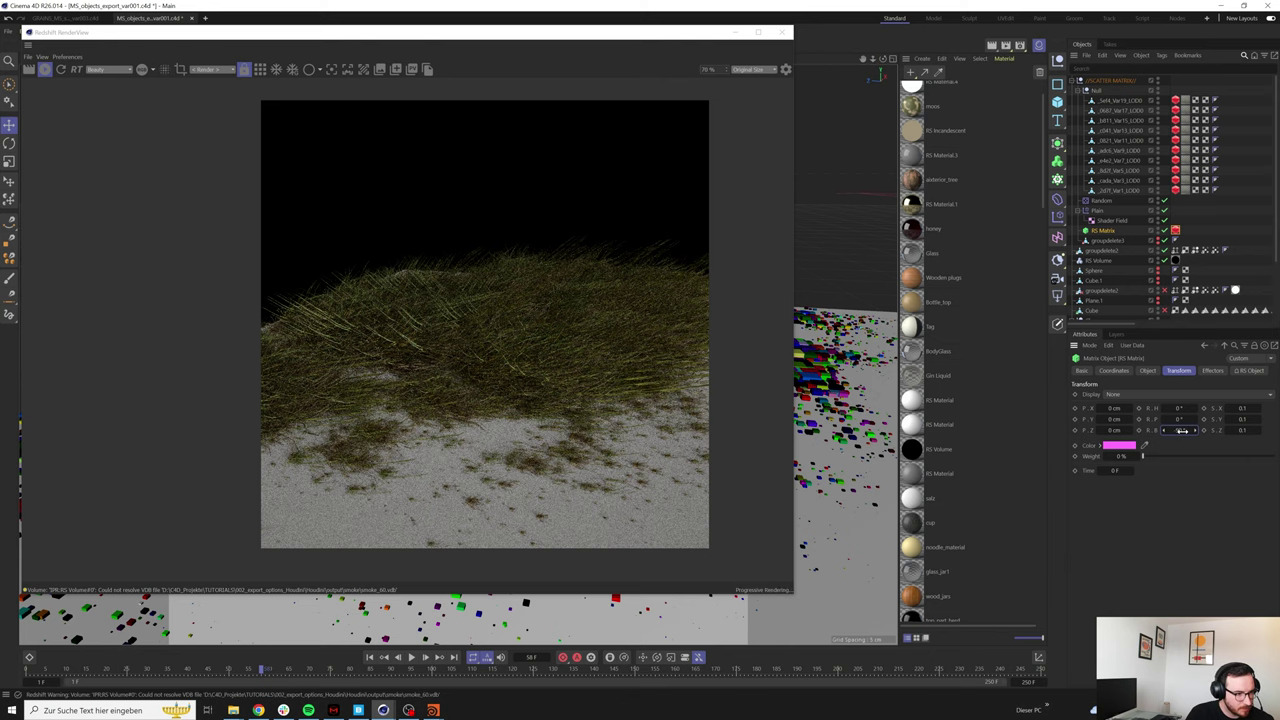
- Test a -90° bank rotation on the matrix and inspect the grass render close up
{"action": "left_click_drag", "start_coordinate": [1182, 431], "coordinate": [1182, 431]}
{"action": "scroll", "coordinate": [503, 449], "scroll_direction": "up", "scroll_amount": 1}
{"action": "scroll", "coordinate": [514, 443], "scroll_direction": "down", "scroll_amount": 3}
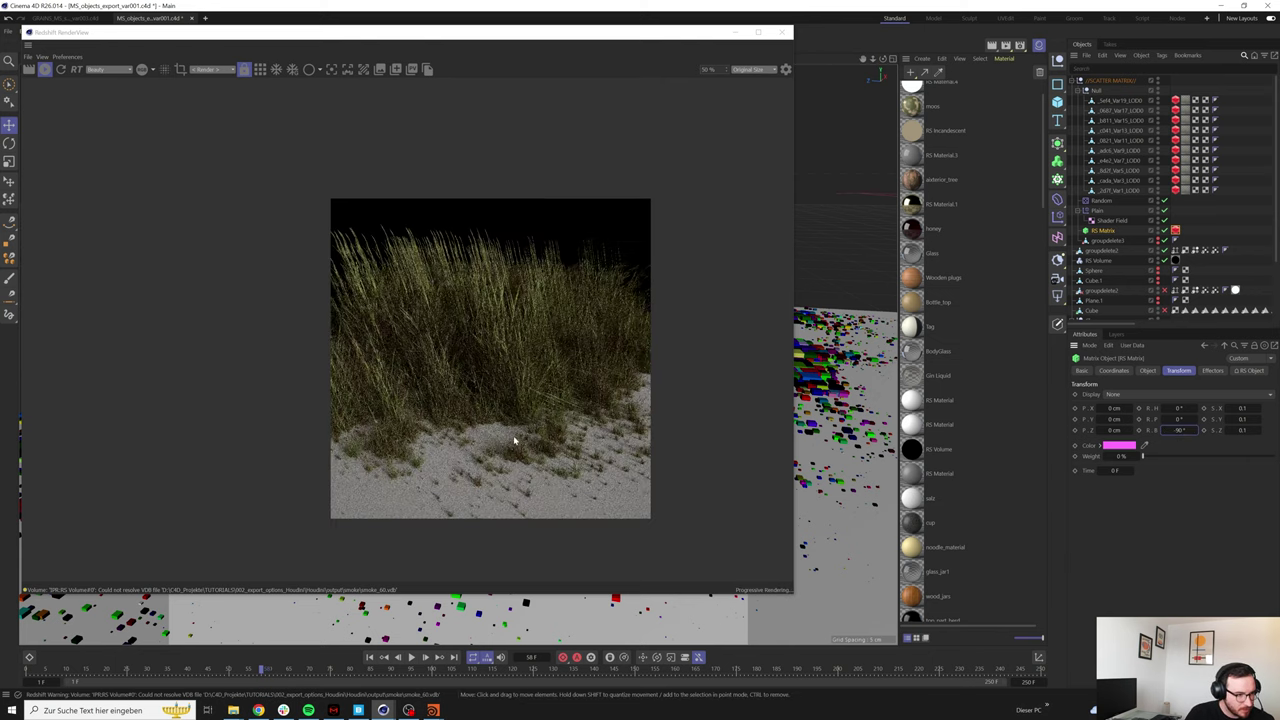
{"action": "scroll", "coordinate": [531, 417], "scroll_direction": "up", "scroll_amount": 1}
{"action": "scroll", "coordinate": [528, 348], "scroll_direction": "up", "scroll_amount": 1}
{"action": "scroll", "coordinate": [530, 366], "scroll_direction": "up", "scroll_amount": 1}
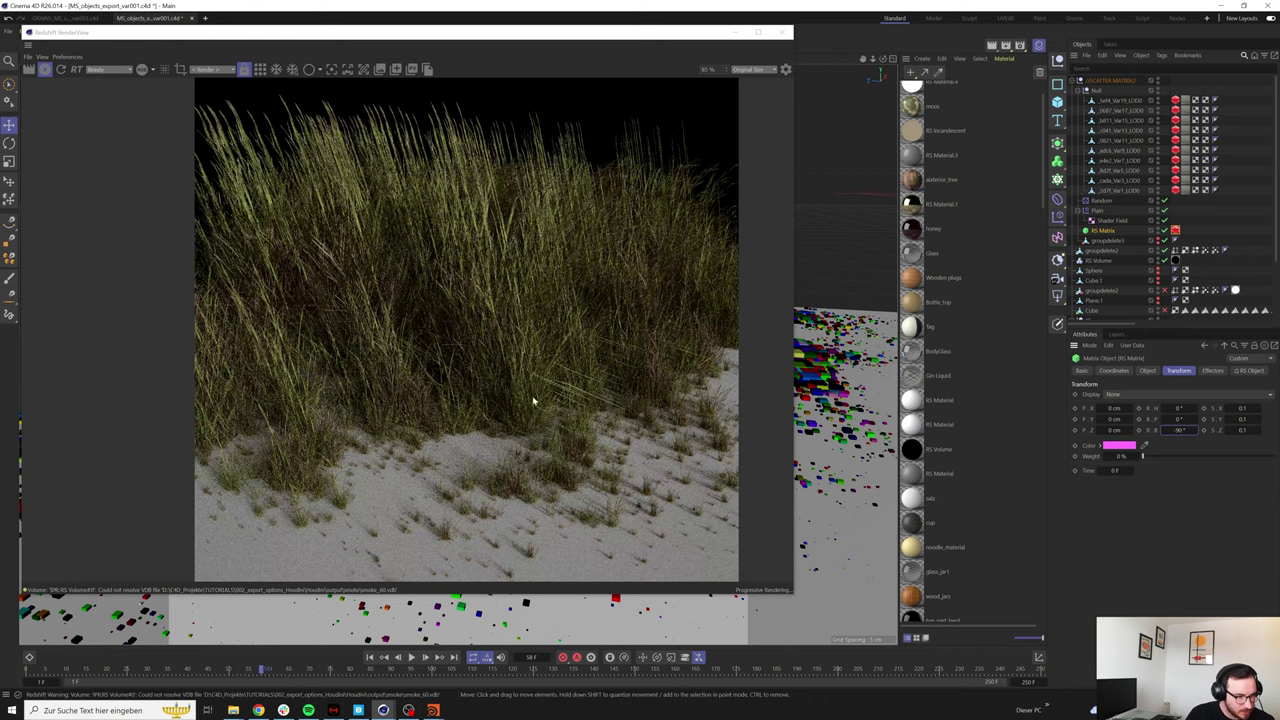
{"action": "scroll", "coordinate": [526, 386], "scroll_direction": "up", "scroll_amount": 1}
{"action": "scroll", "coordinate": [531, 389], "scroll_direction": "up", "scroll_amount": 1}
{"action": "scroll", "coordinate": [554, 503], "scroll_direction": "up", "scroll_amount": 1}
{"action": "scroll", "coordinate": [601, 530], "scroll_direction": "up", "scroll_amount": 1}
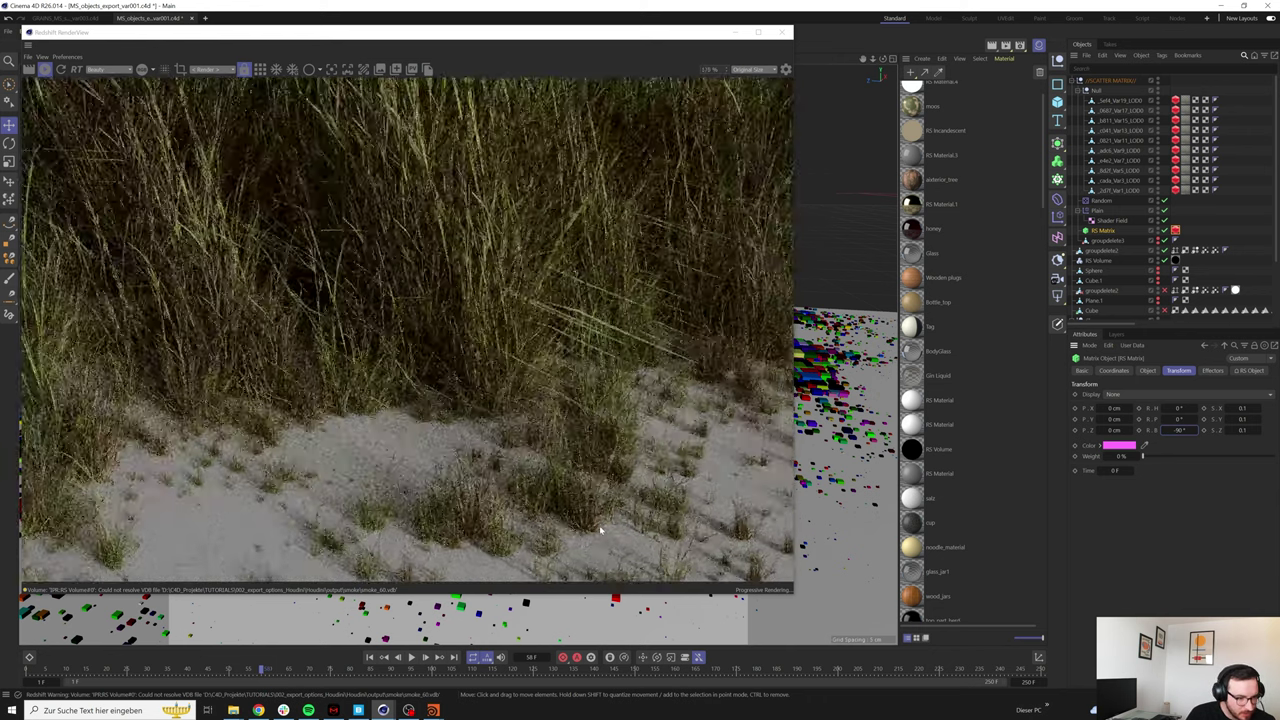
{"action": "scroll", "coordinate": [601, 530], "scroll_direction": "down", "scroll_amount": 2}
{"action": "scroll", "coordinate": [443, 457], "scroll_direction": "down", "scroll_amount": 1}
{"action": "scroll", "coordinate": [443, 457], "scroll_direction": "down", "scroll_amount": 1}
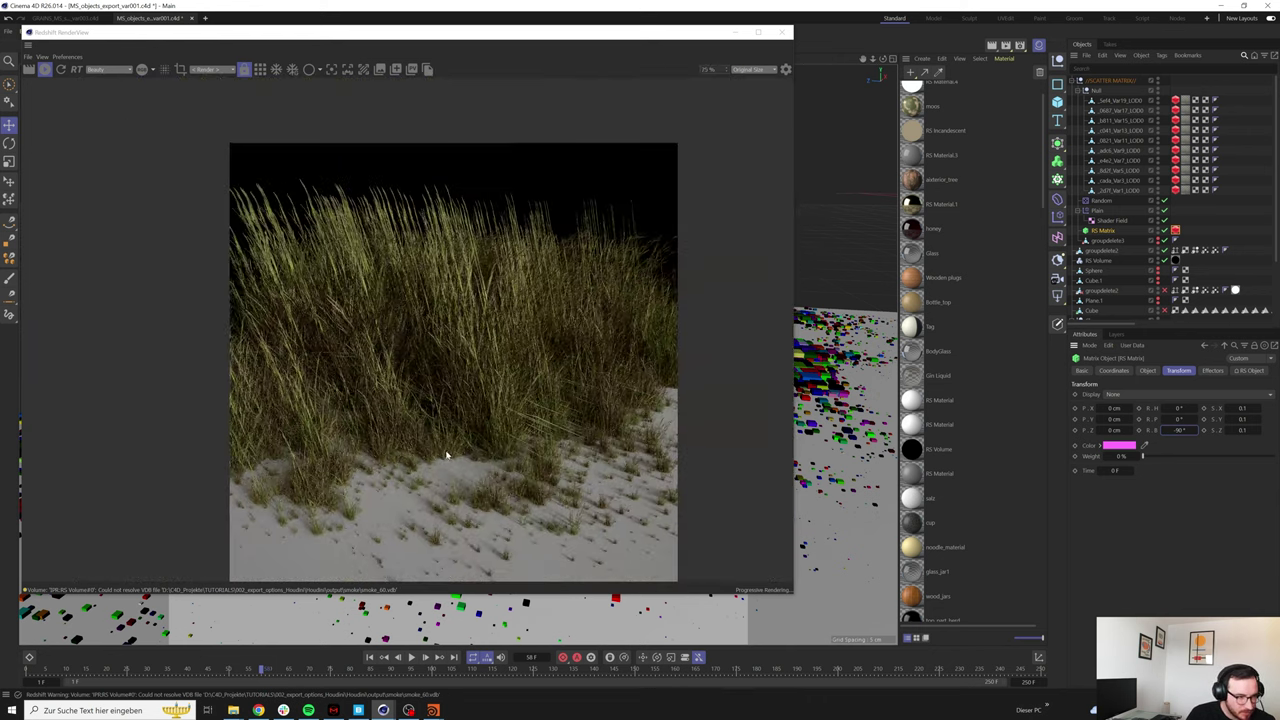
- Turn off Align Clone in the matrix Object tab and leave rotation at 0°
{"action": "left_click", "coordinate": [1148, 372]}
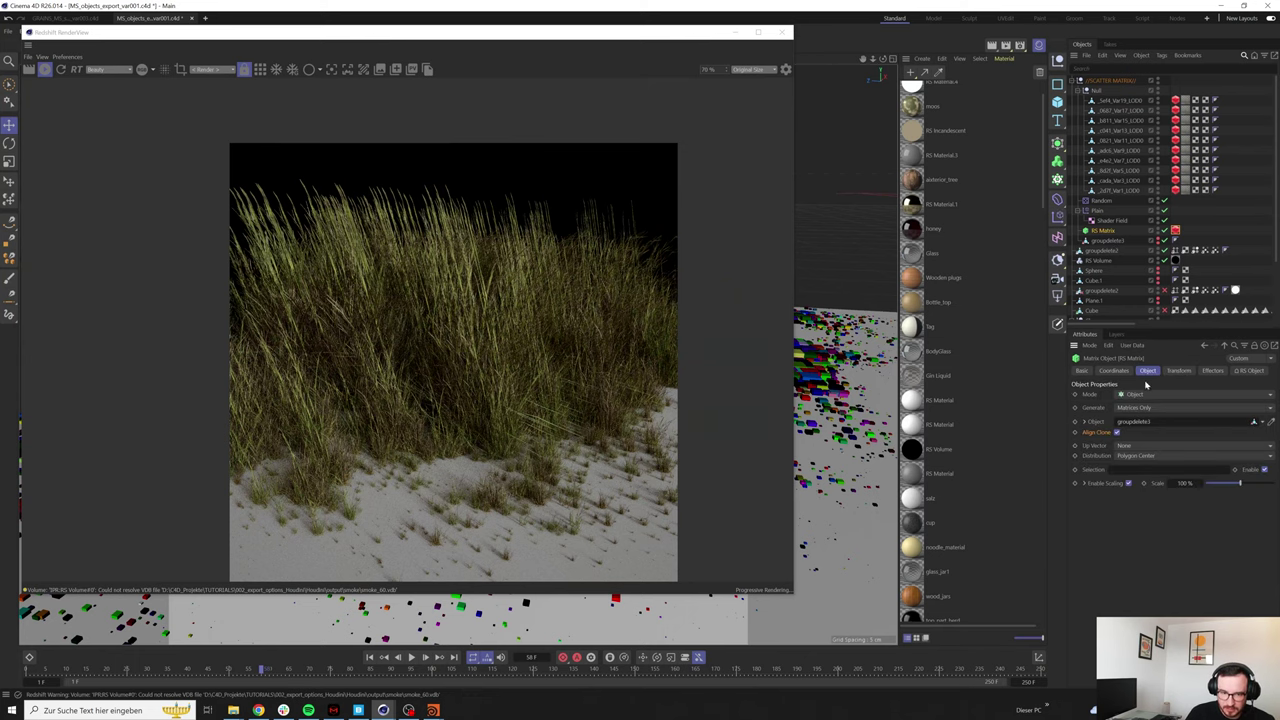
{"action": "left_click", "coordinate": [1117, 433]}
{"action": "scroll", "coordinate": [493, 476], "scroll_direction": "down", "scroll_amount": 1}
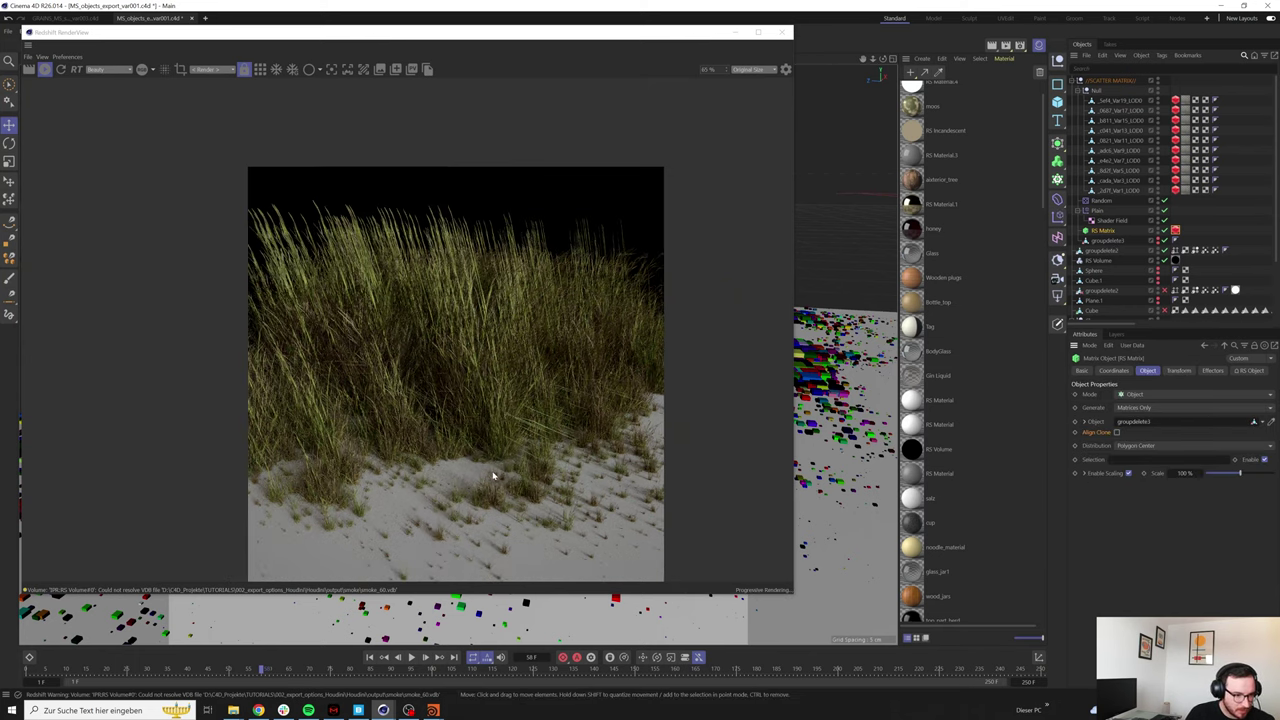
{"action": "left_click", "coordinate": [1178, 371]}
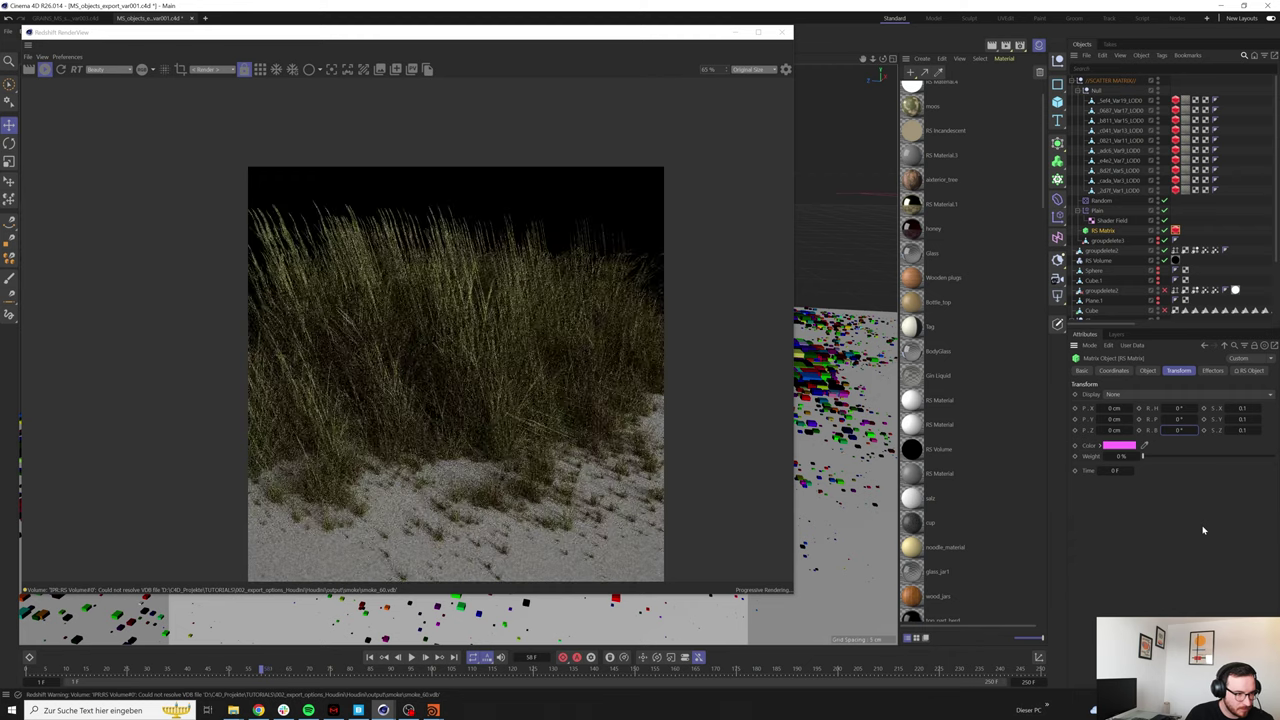
{"action": "scroll", "coordinate": [522, 443], "scroll_direction": "down", "scroll_amount": 1}
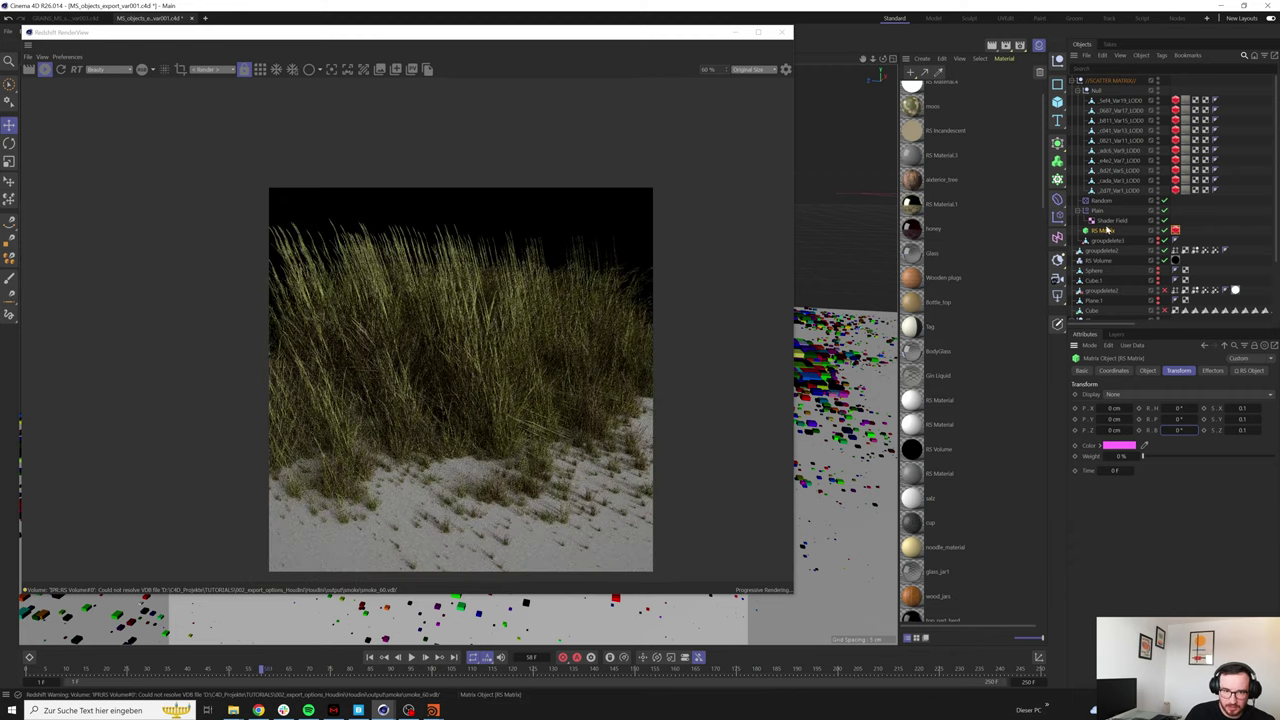
- Enable Random effector rotation with a 360° heading
{"action": "left_click", "coordinate": [1100, 201]}
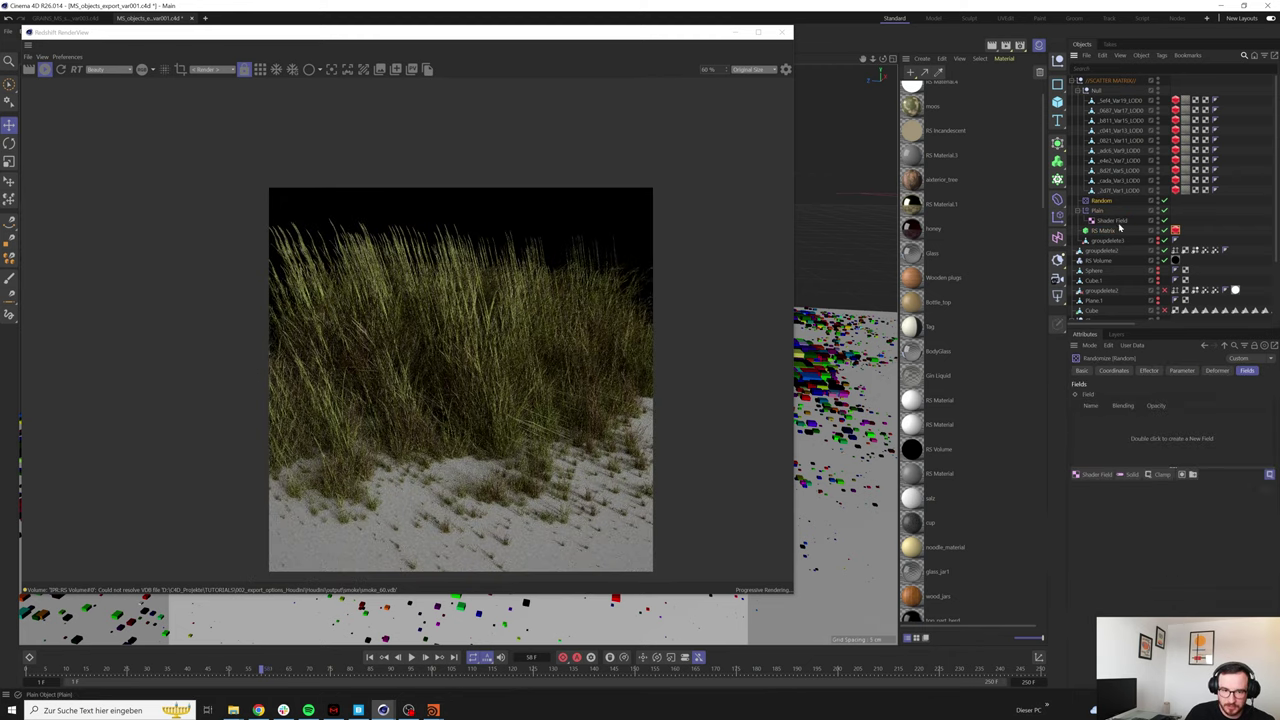
{"action": "left_click", "coordinate": [1149, 371]}
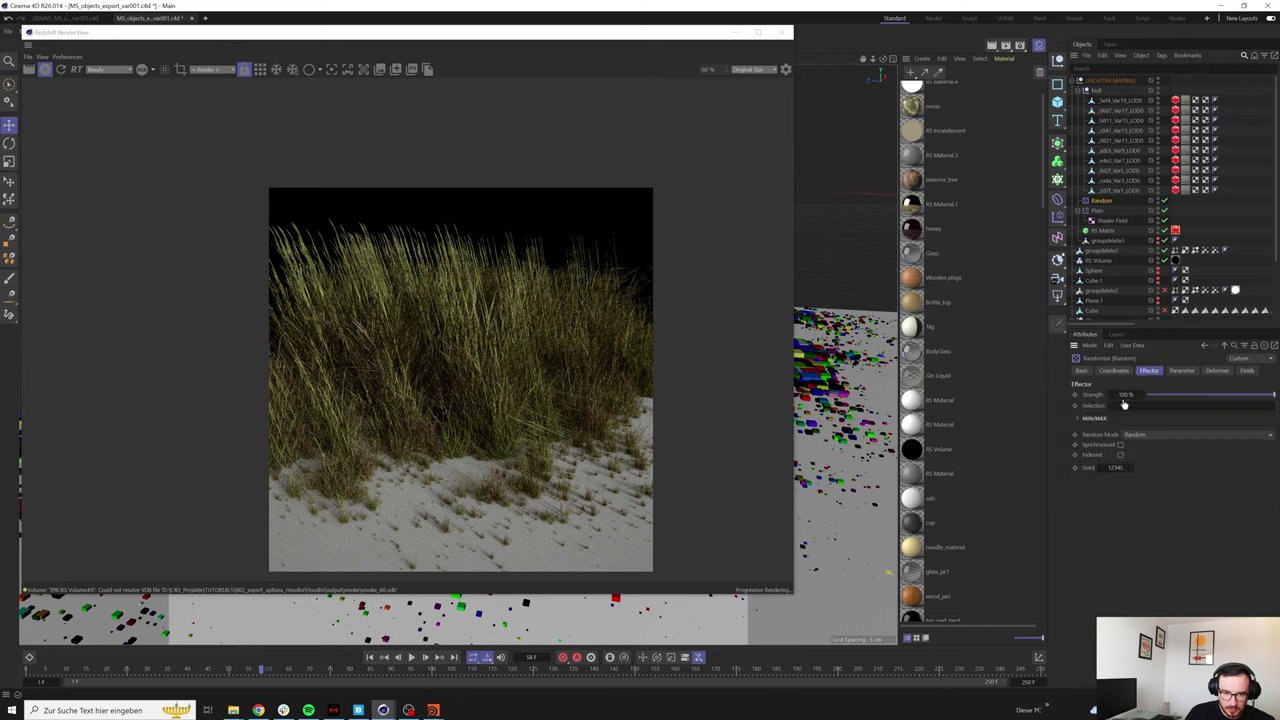
{"action": "left_click", "coordinate": [1182, 371]}
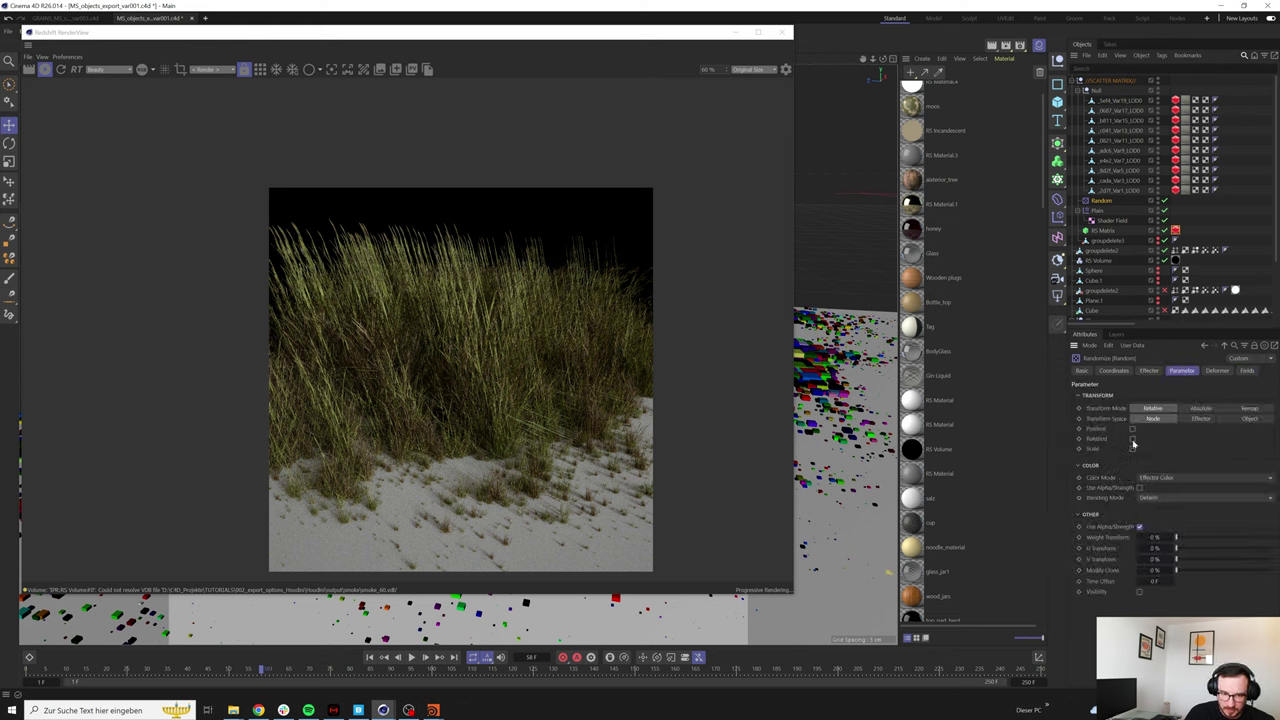
{"action": "left_click", "coordinate": [1133, 440]}
{"action": "double_click", "coordinate": [1143, 449]}
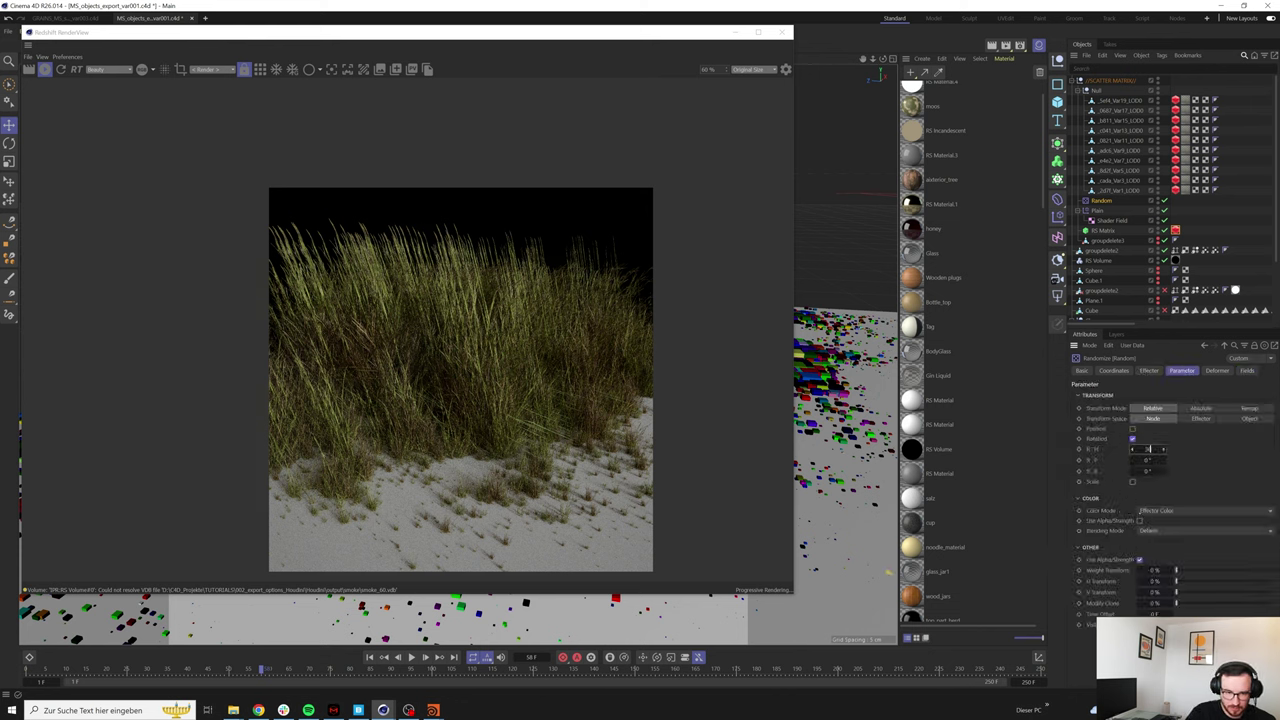
{"action": "type", "text": "360"}
{"action": "key", "text": "Return"}
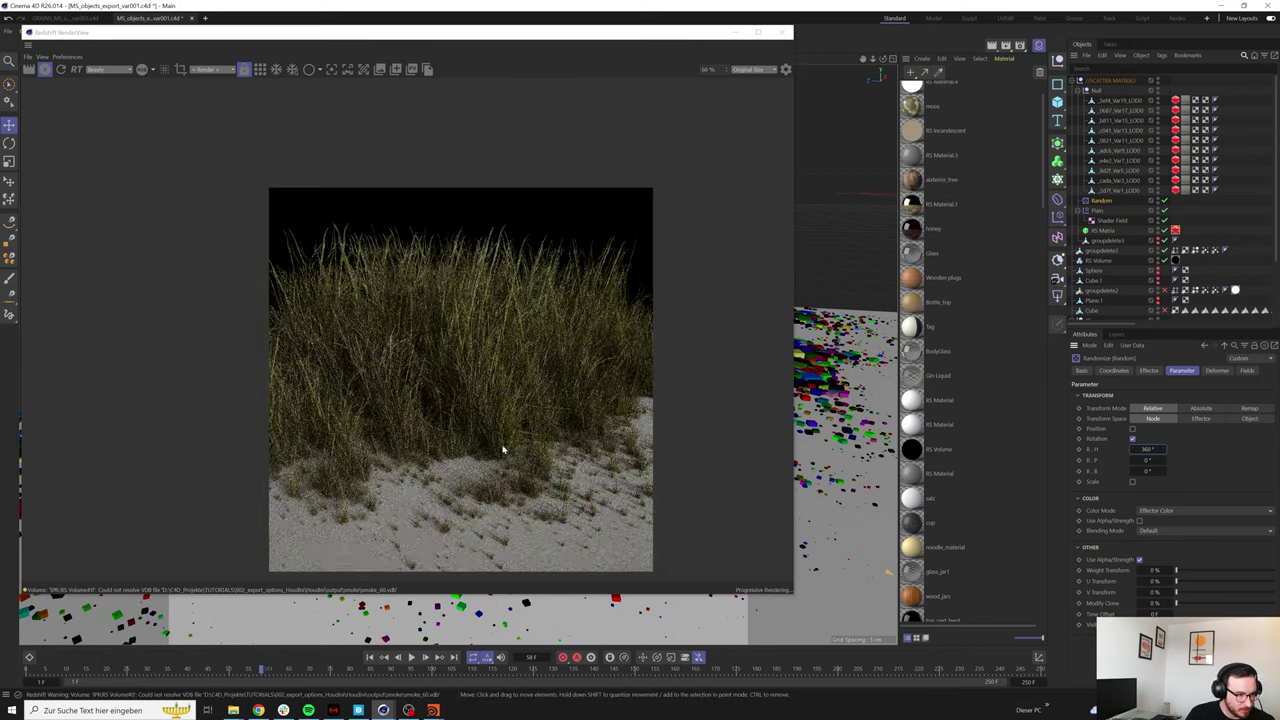
- Enable uniform random scale of 1 on the Random effector
{"action": "scroll", "coordinate": [503, 450], "scroll_direction": "down", "scroll_amount": 1}
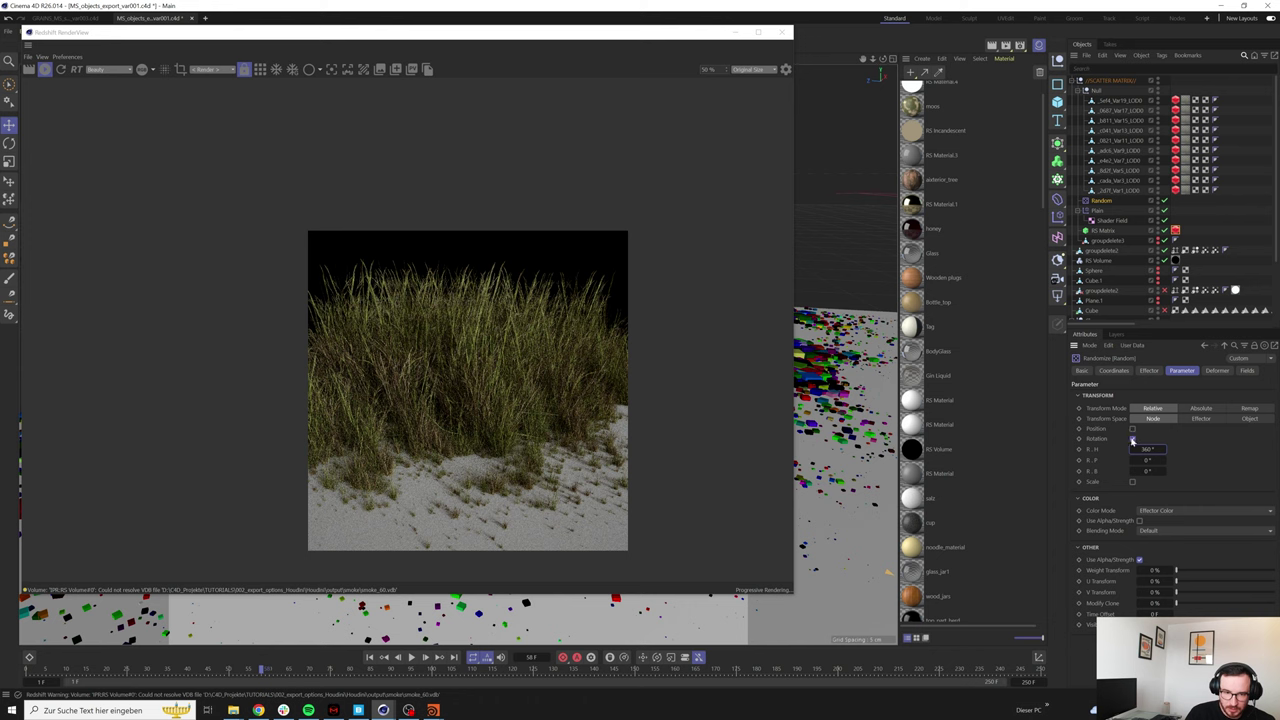
{"action": "left_click", "coordinate": [1133, 482]}
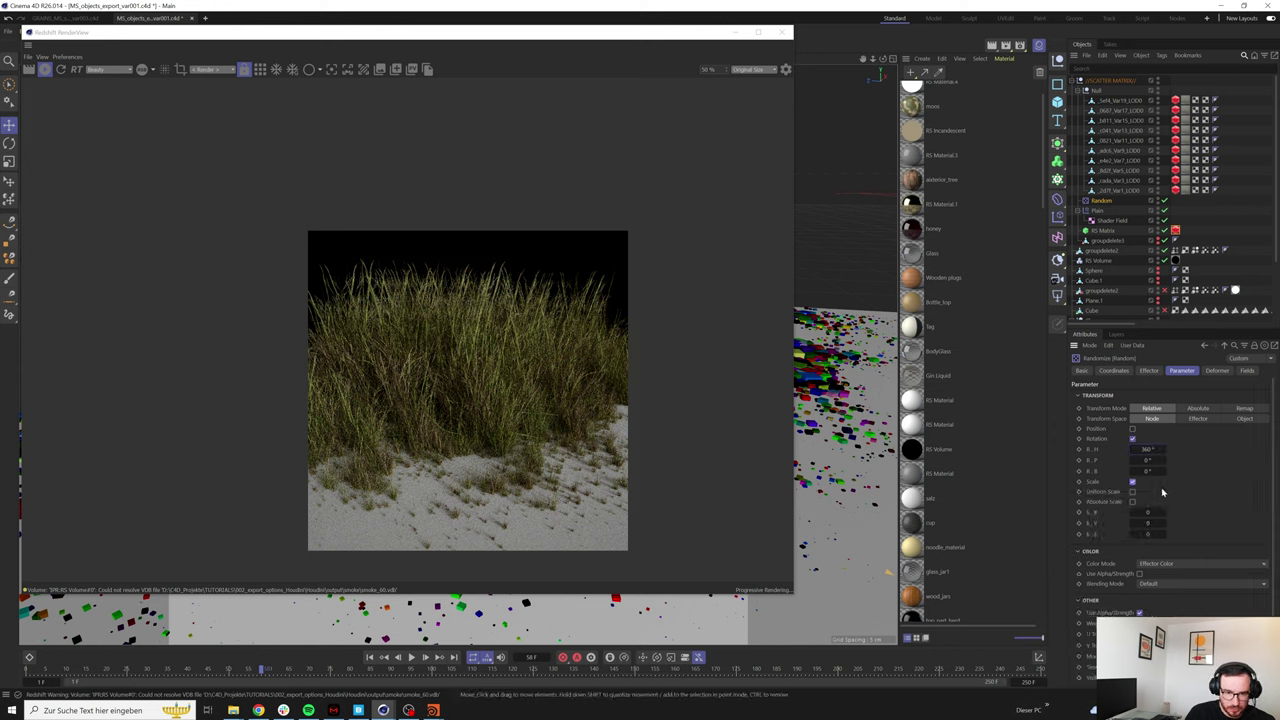
{"action": "left_click", "coordinate": [1133, 492]}
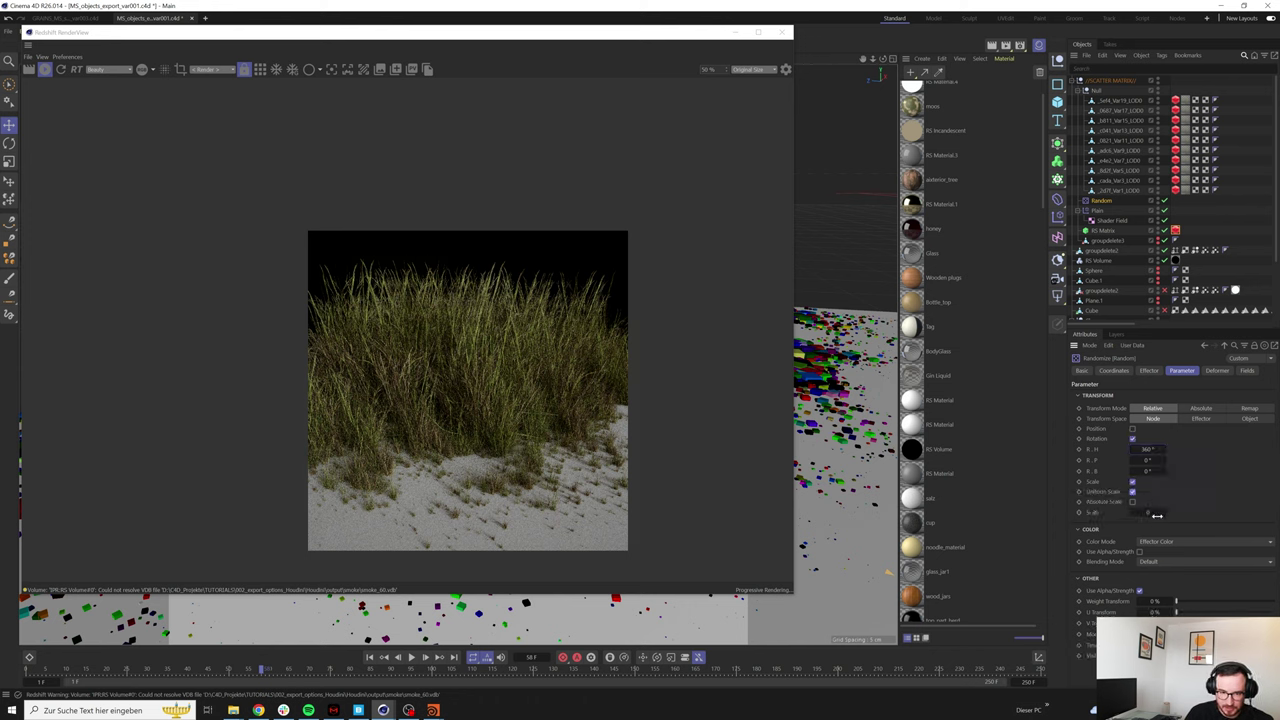
{"action": "key", "text": "Return"}
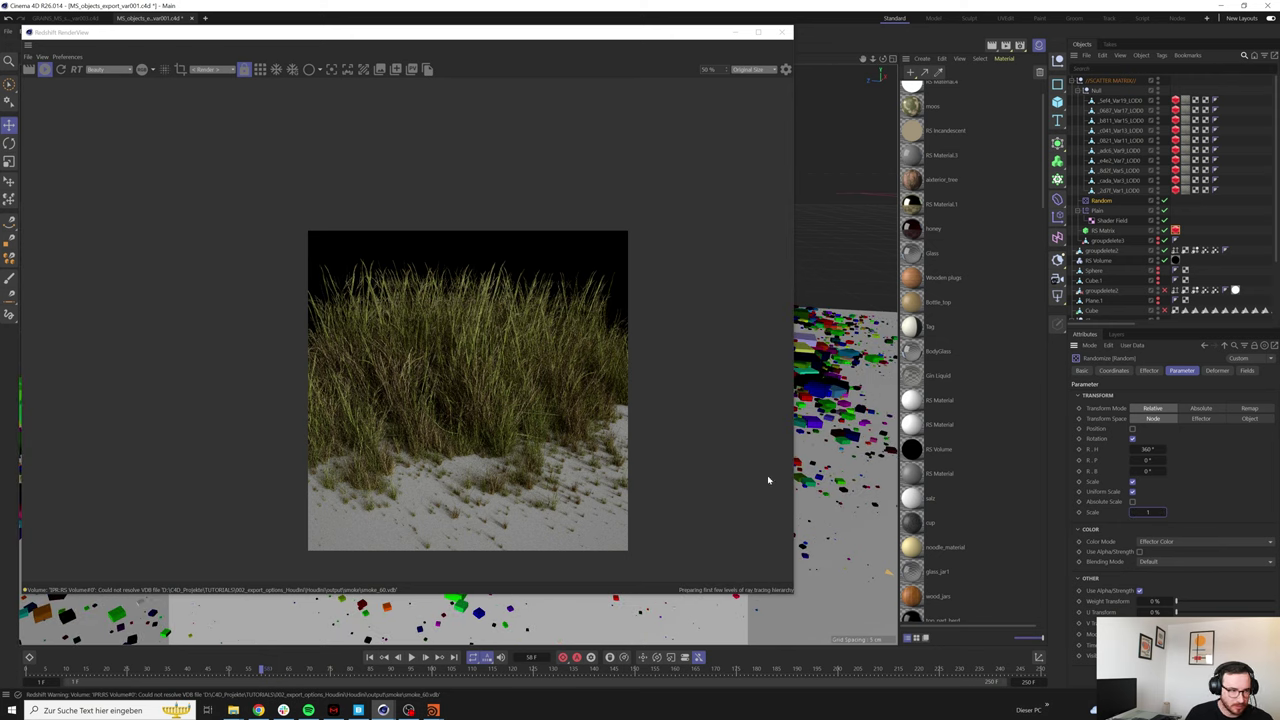
{"action": "scroll", "coordinate": [517, 461], "scroll_direction": "down", "scroll_amount": 1}
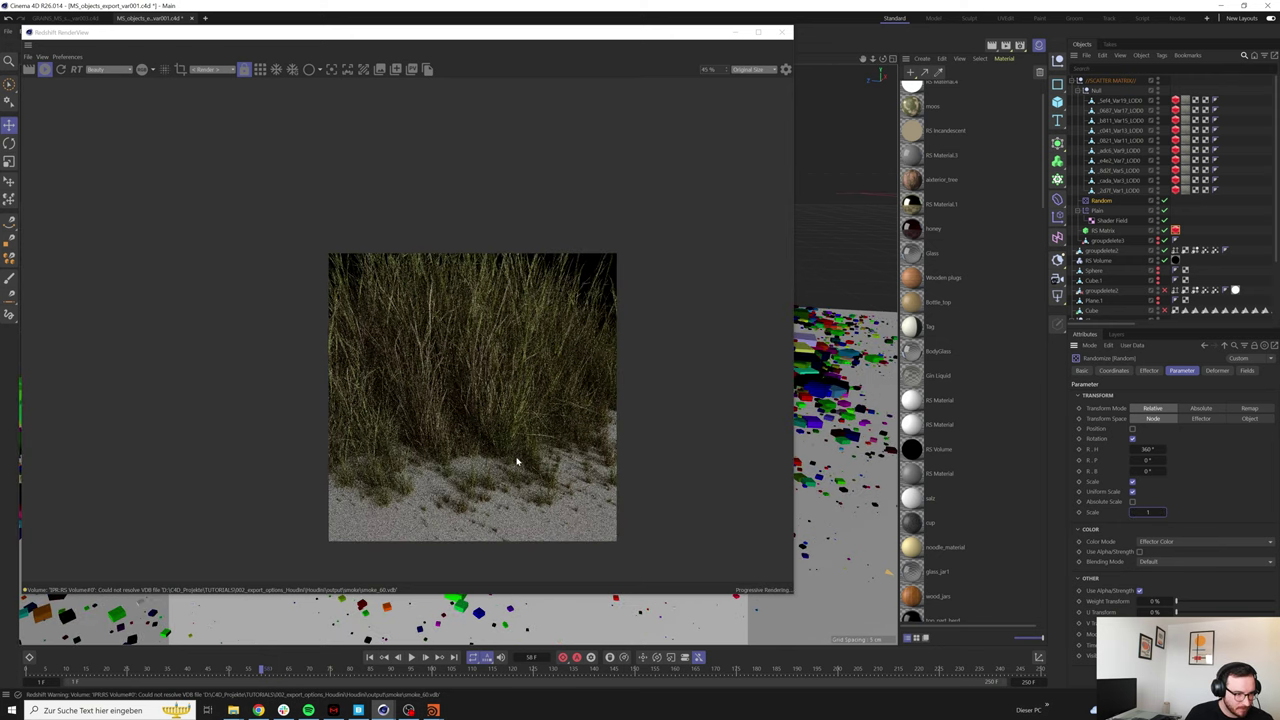
{"action": "left_click", "coordinate": [1187, 299]}
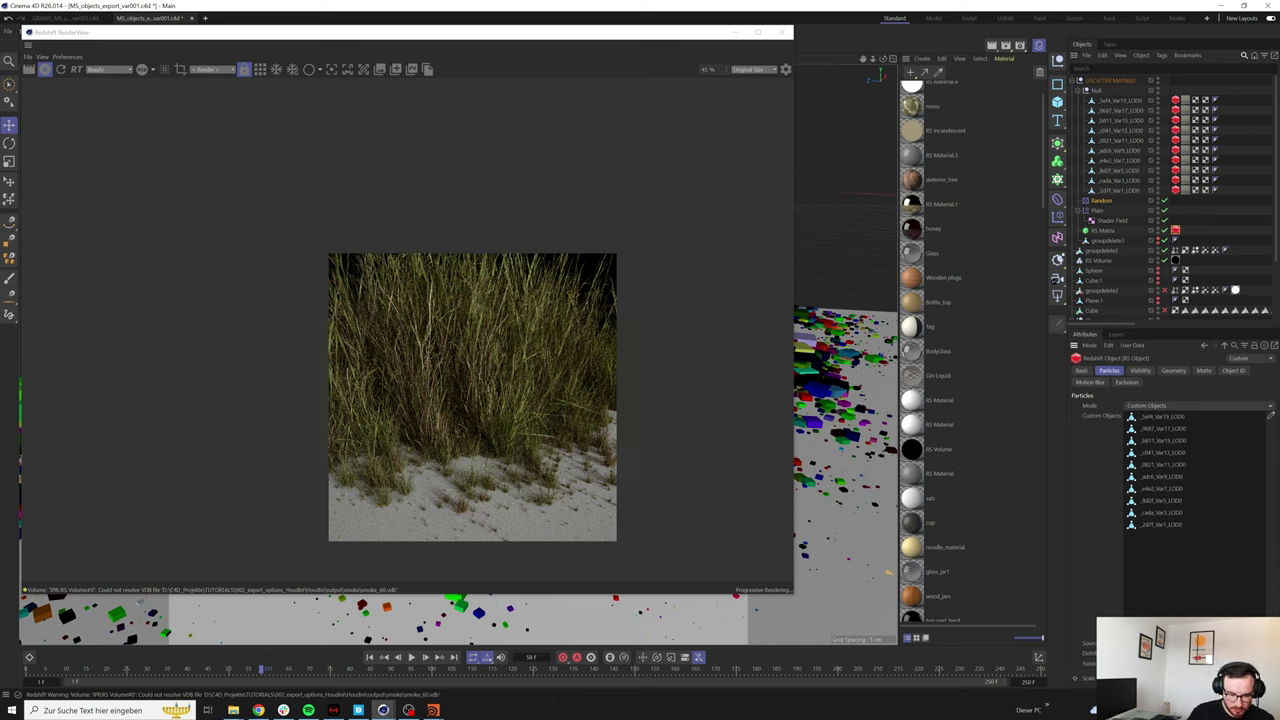
- Compare close-up and wide camera angles of the grass render, then stop the progressive render
{"action": "scroll", "coordinate": [470, 435], "scroll_direction": "up", "scroll_amount": 2}
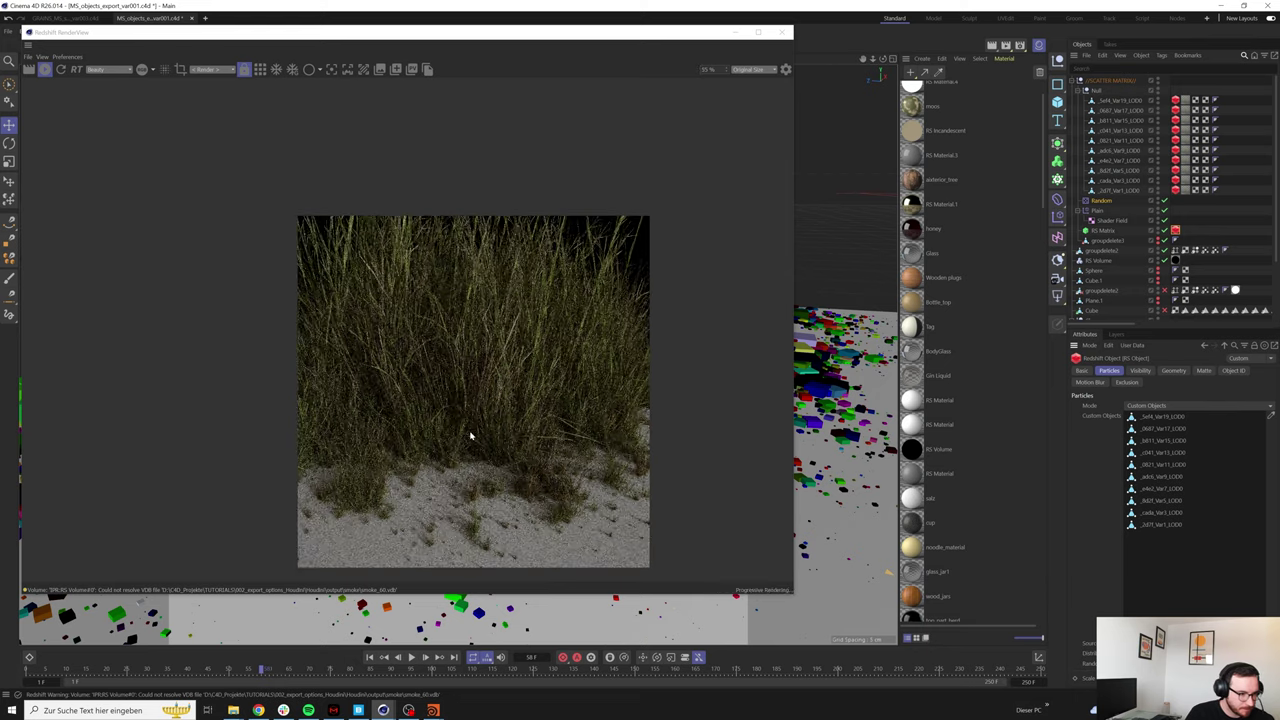
{"action": "scroll", "coordinate": [470, 435], "scroll_direction": "up", "scroll_amount": 1}
{"action": "scroll", "coordinate": [423, 349], "scroll_direction": "up", "scroll_amount": 2}
{"action": "scroll", "coordinate": [486, 371], "scroll_direction": "up", "scroll_amount": 1}
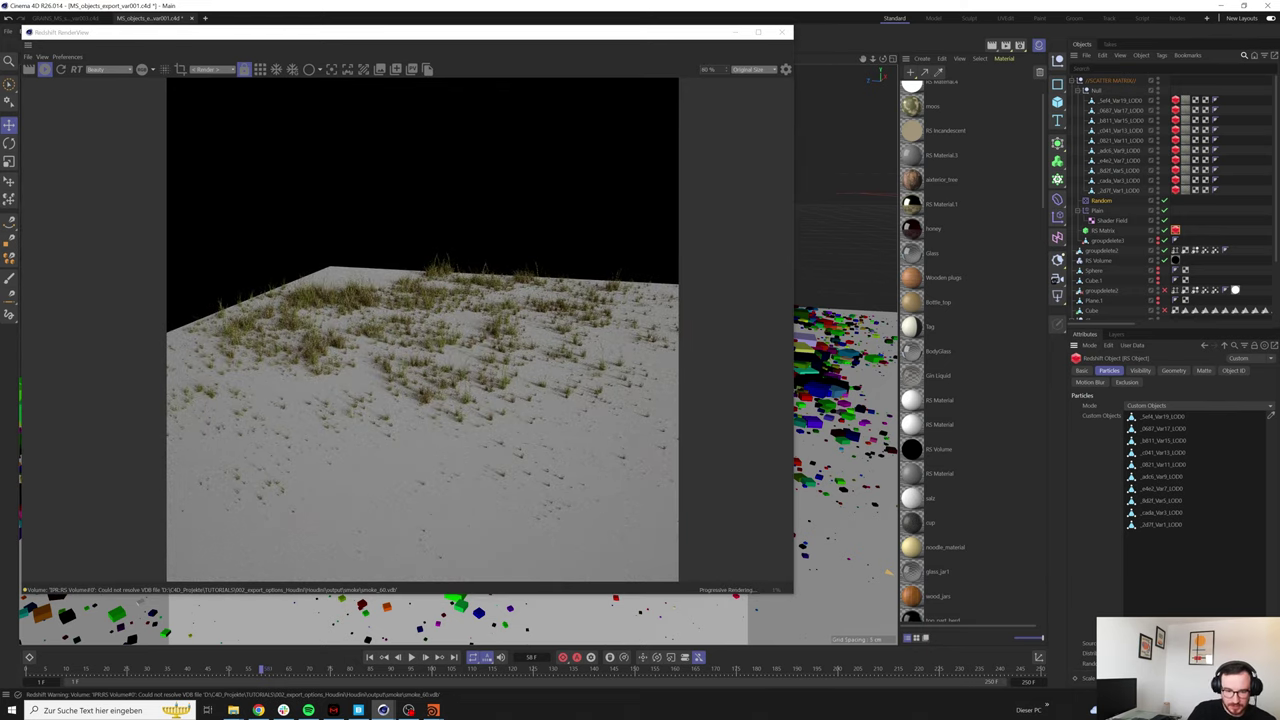
{"action": "left_click", "coordinate": [1068, 582]}
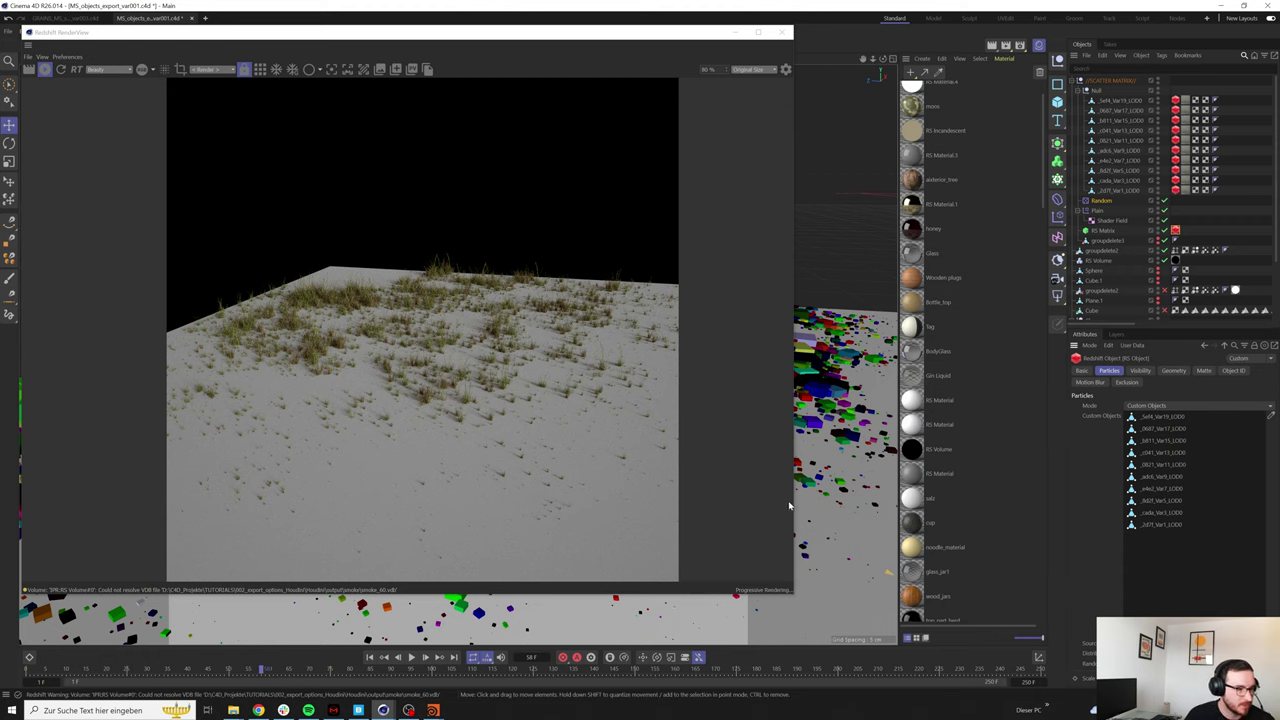
{"action": "key", "text": "ctrl+z"}
{"action": "scroll", "coordinate": [386, 516], "scroll_direction": "down", "scroll_amount": 2}
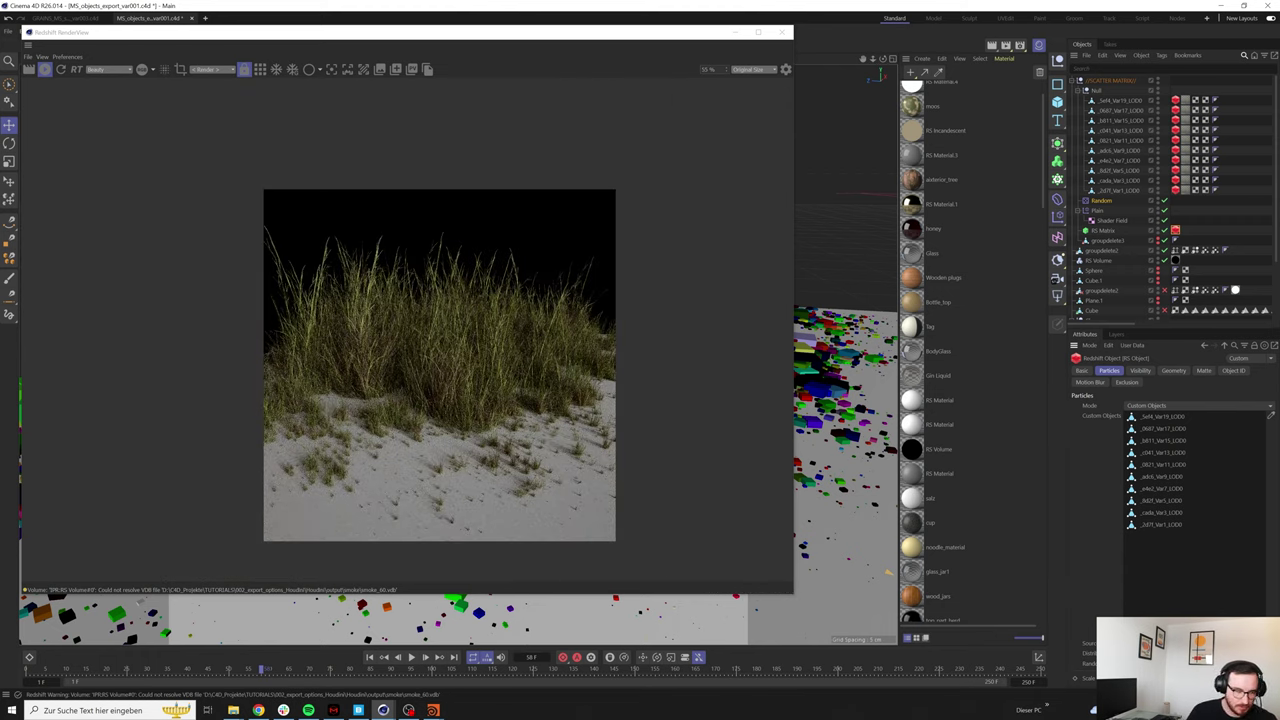
{"action": "key", "text": "ctrl+y"}
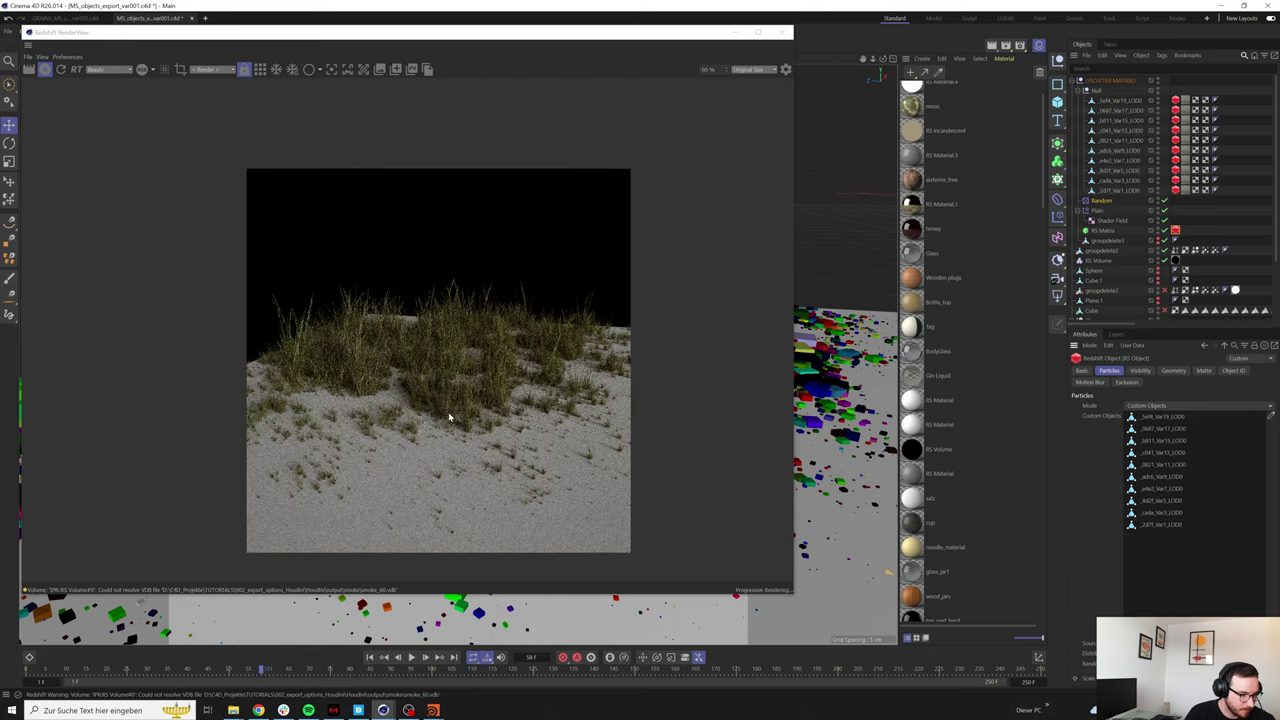
{"action": "scroll", "coordinate": [451, 398], "scroll_direction": "up", "scroll_amount": 2}
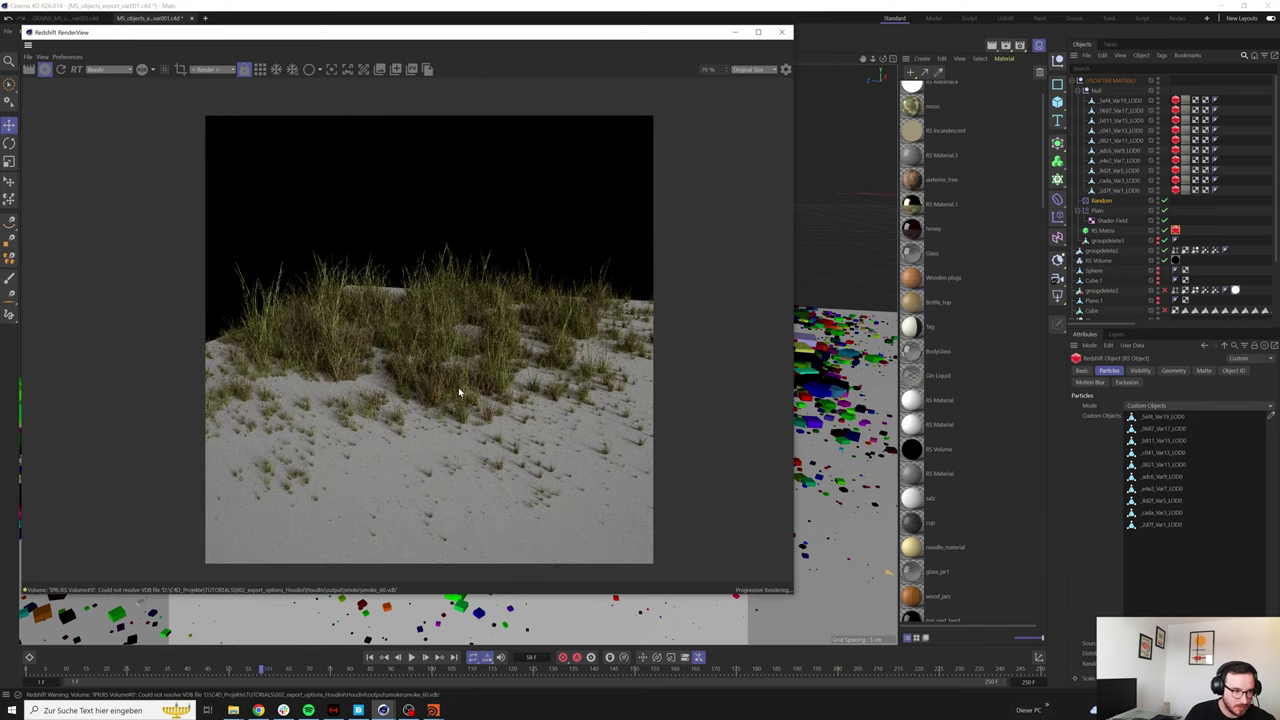
{"action": "scroll", "coordinate": [459, 393], "scroll_direction": "down", "scroll_amount": 1}
{"action": "scroll", "coordinate": [459, 393], "scroll_direction": "up", "scroll_amount": 1}
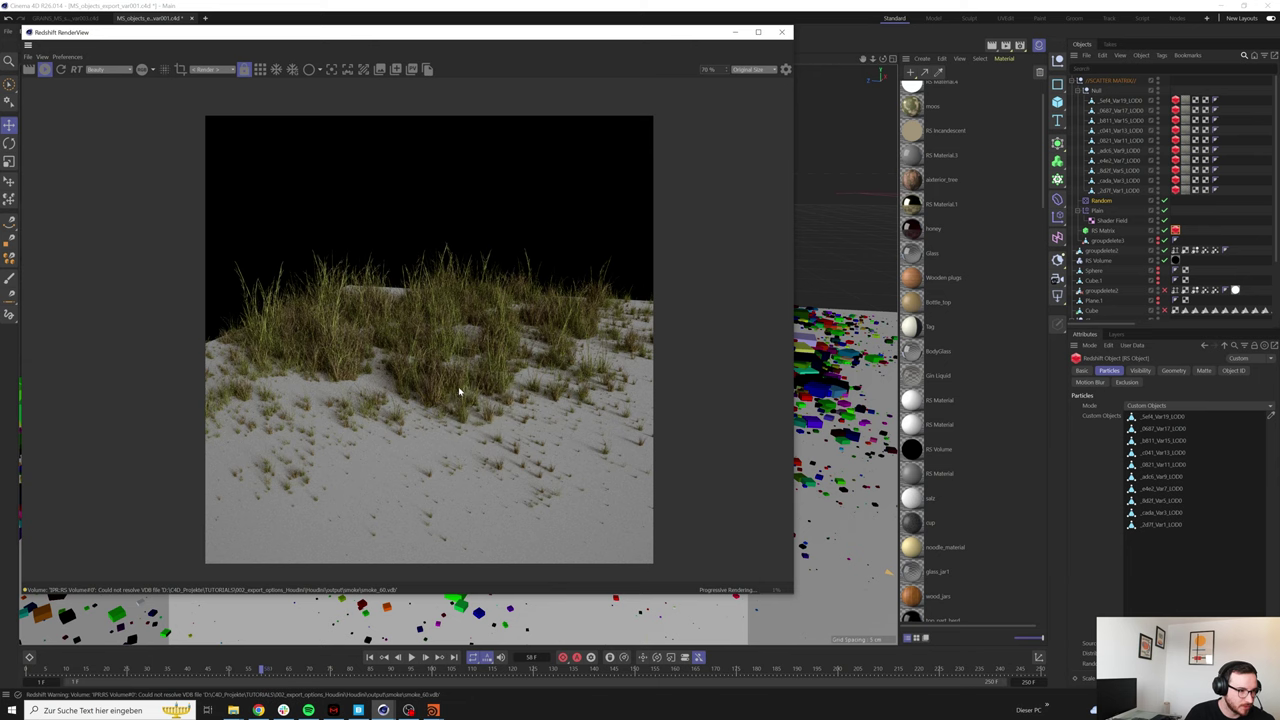
{"action": "middle_click_drag", "start_coordinate": [460, 386], "coordinate": [451, 376]}
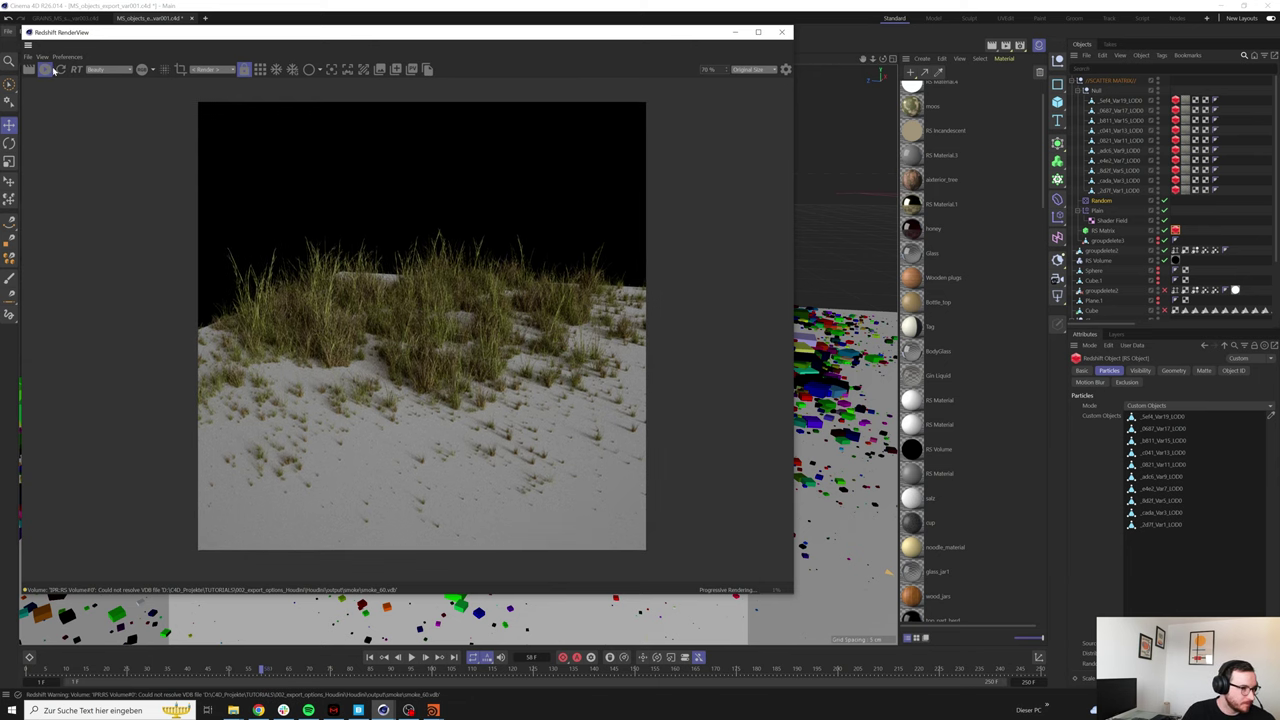
{"action": "left_click", "coordinate": [44, 68]}
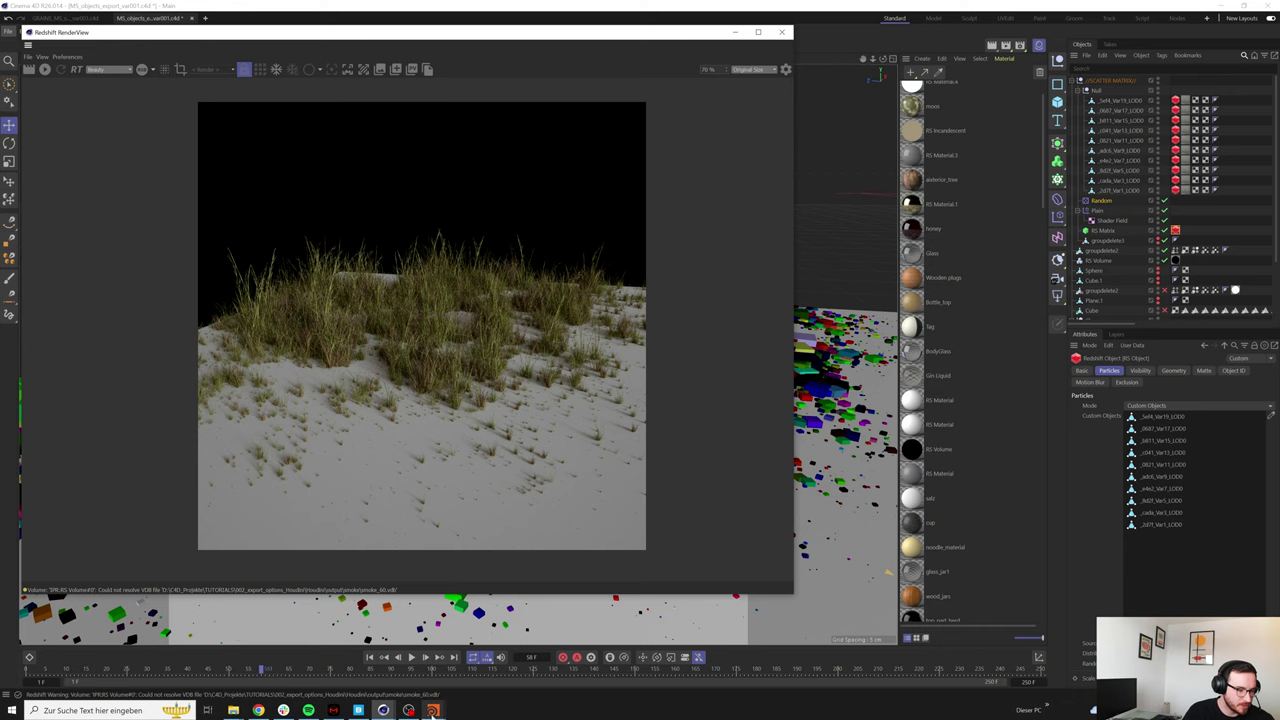
{"action": "mouse_move", "coordinate": [433, 710]}
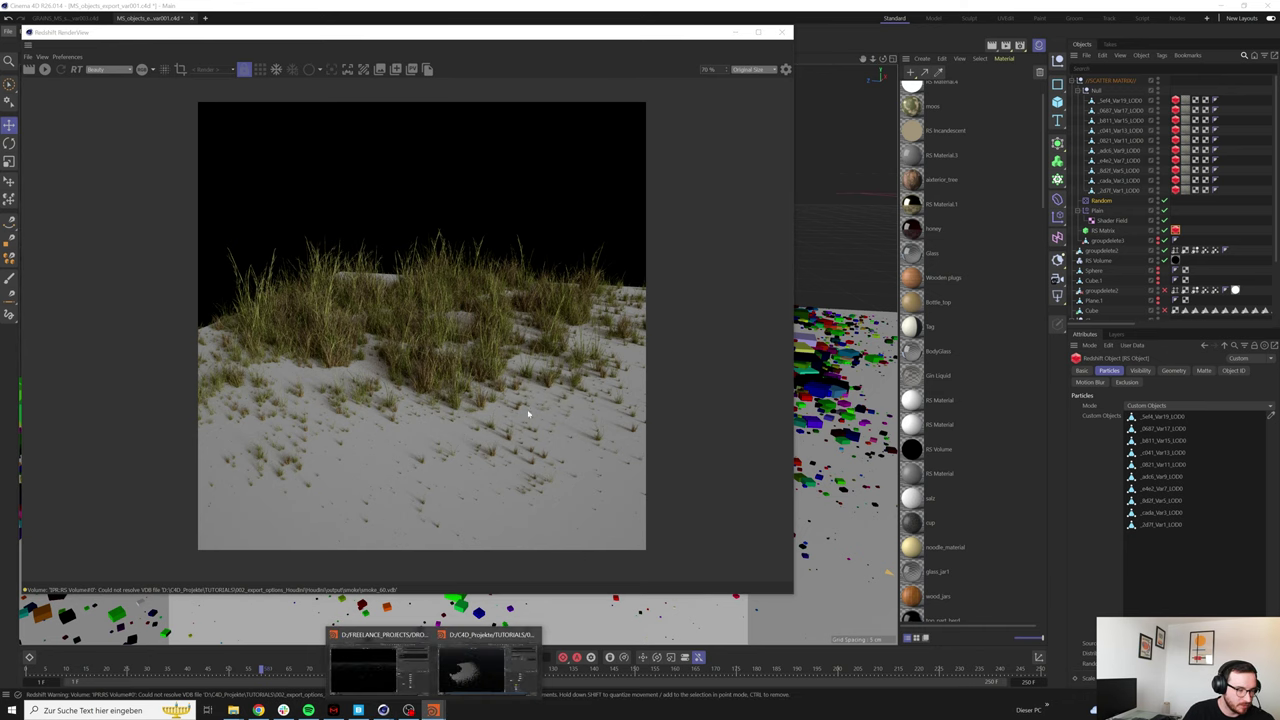
- Tumble Houdini's viewport closer to the voxel point cloud, then return to Cinema 4D
{"action": "left_click", "coordinate": [468, 645]}
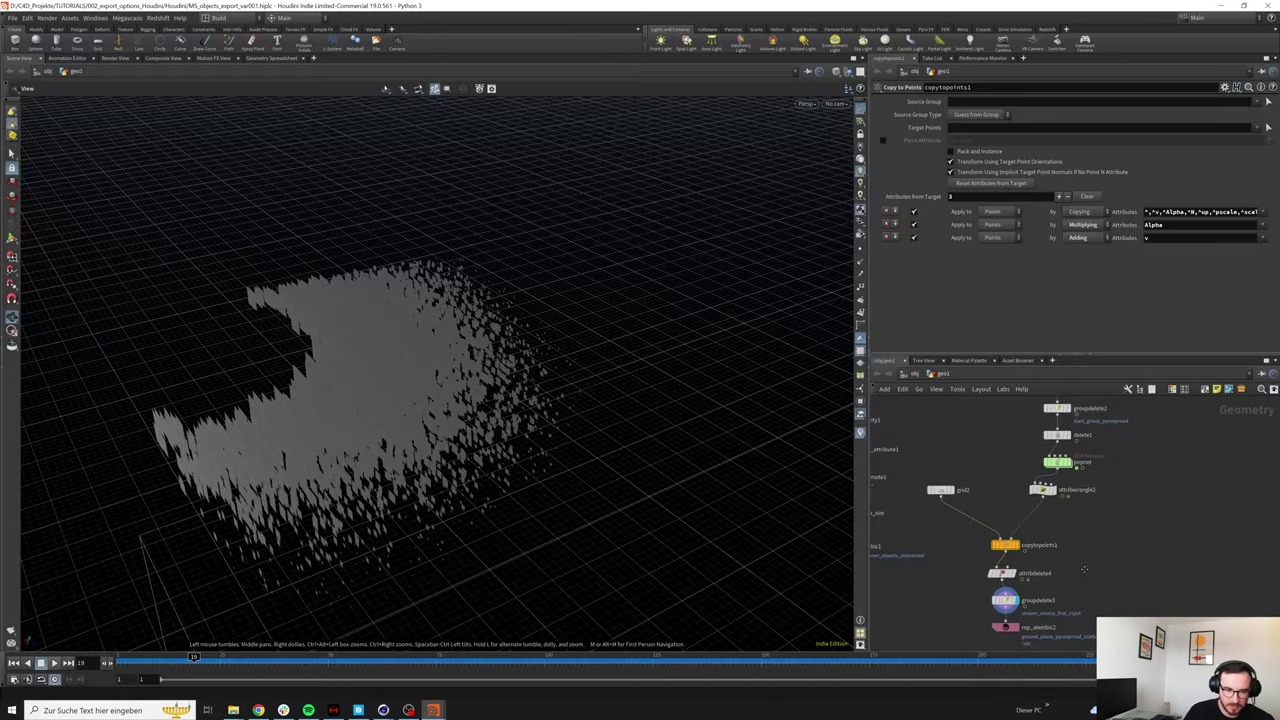
{"action": "left_click", "coordinate": [435, 655]}
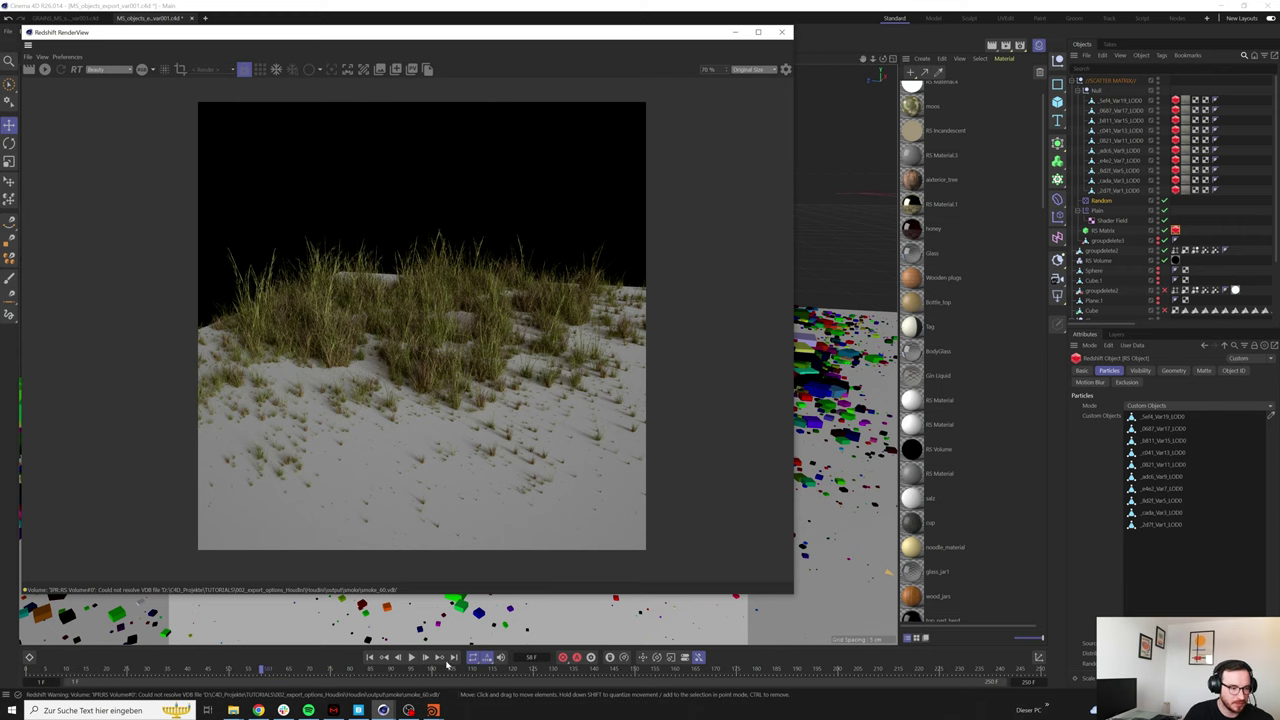
{"action": "mouse_move", "coordinate": [433, 710]}
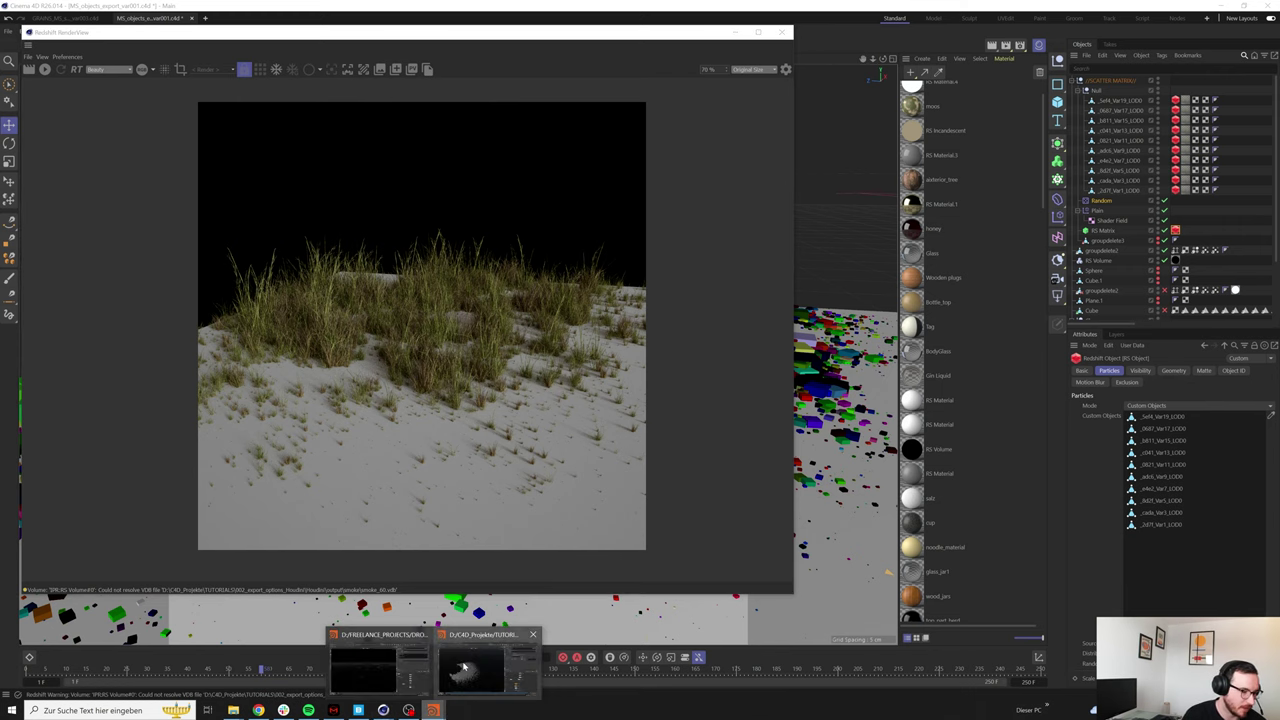
{"action": "left_click", "coordinate": [378, 665]}
{"action": "mouse_move", "coordinate": [427, 491]}
{"action": "left_mouse_down"}
{"action": "mouse_move", "coordinate": [400, 434]}
{"action": "mouse_move", "coordinate": [451, 434]}
{"action": "mouse_move", "coordinate": [446, 404]}
{"action": "mouse_move", "coordinate": [428, 428]}
{"action": "mouse_move", "coordinate": [457, 423]}
{"action": "mouse_move", "coordinate": [427, 448]}
{"action": "left_mouse_up"}
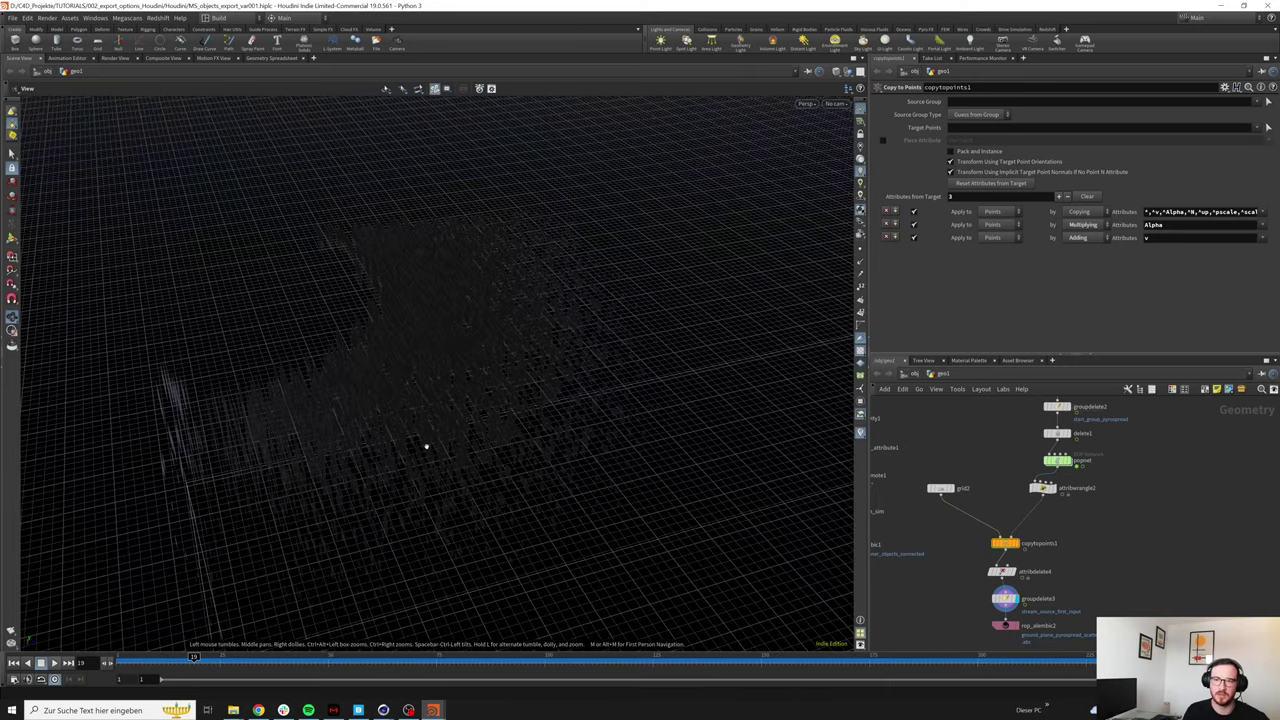
{"action": "left_click_drag", "start_coordinate": [440, 467], "coordinate": [430, 440]}
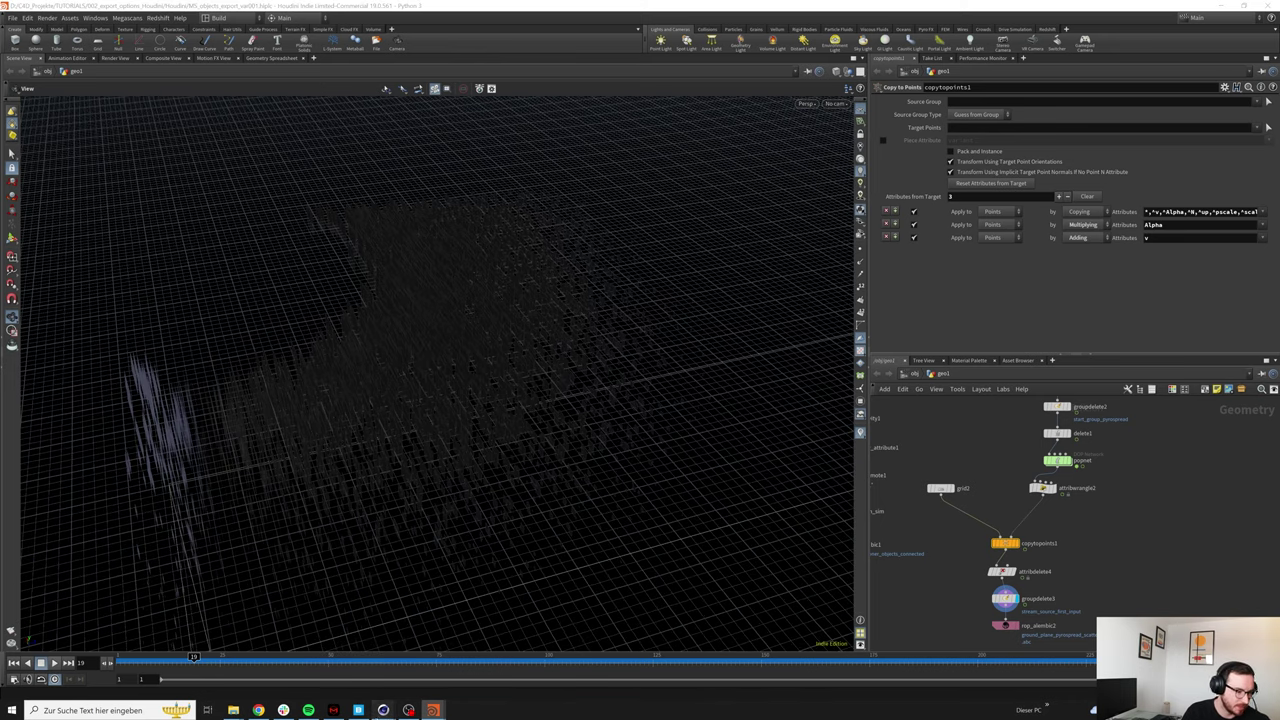
{"action": "left_click", "coordinate": [335, 660]}
{"action": "mouse_move", "coordinate": [383, 710]}
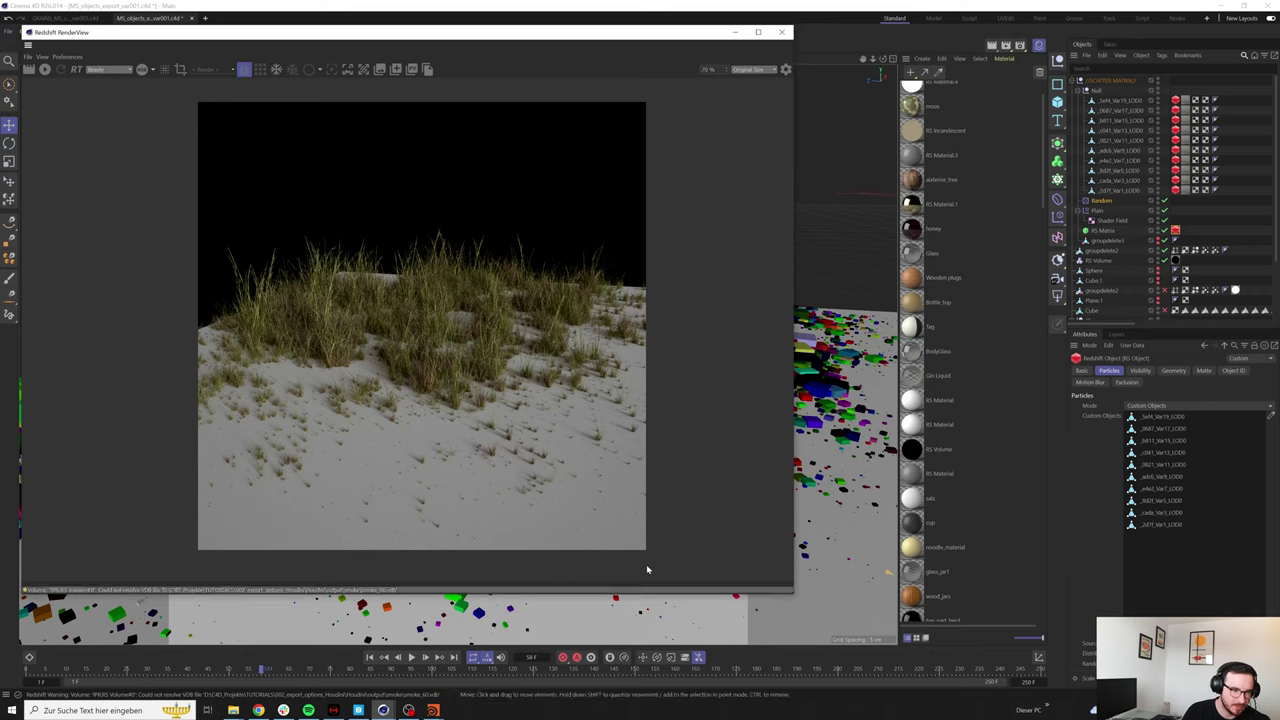
- Show the RS Matrix Object tab and zoom the RenderView in and out
{"action": "left_click", "coordinate": [1102, 230]}
{"action": "left_click", "coordinate": [1148, 371]}
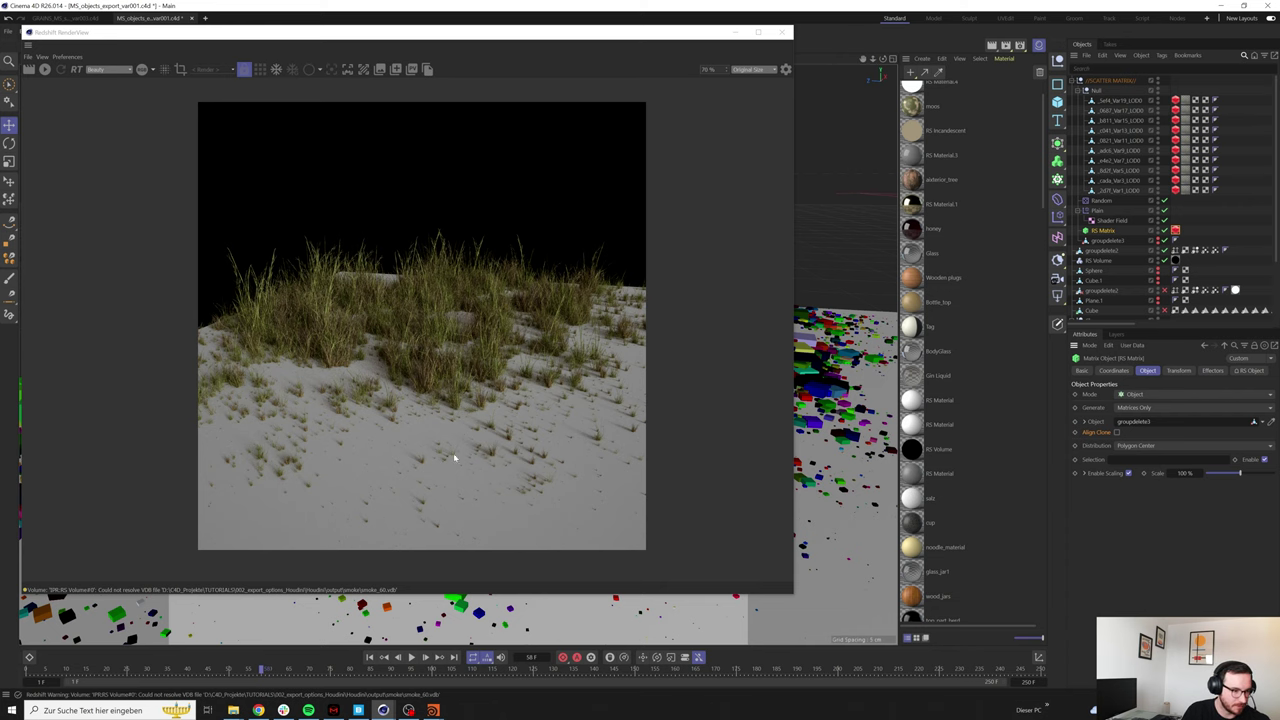
{"action": "scroll", "coordinate": [500, 455], "scroll_direction": "up", "scroll_amount": 1}
{"action": "scroll", "coordinate": [491, 449], "scroll_direction": "up", "scroll_amount": 3}
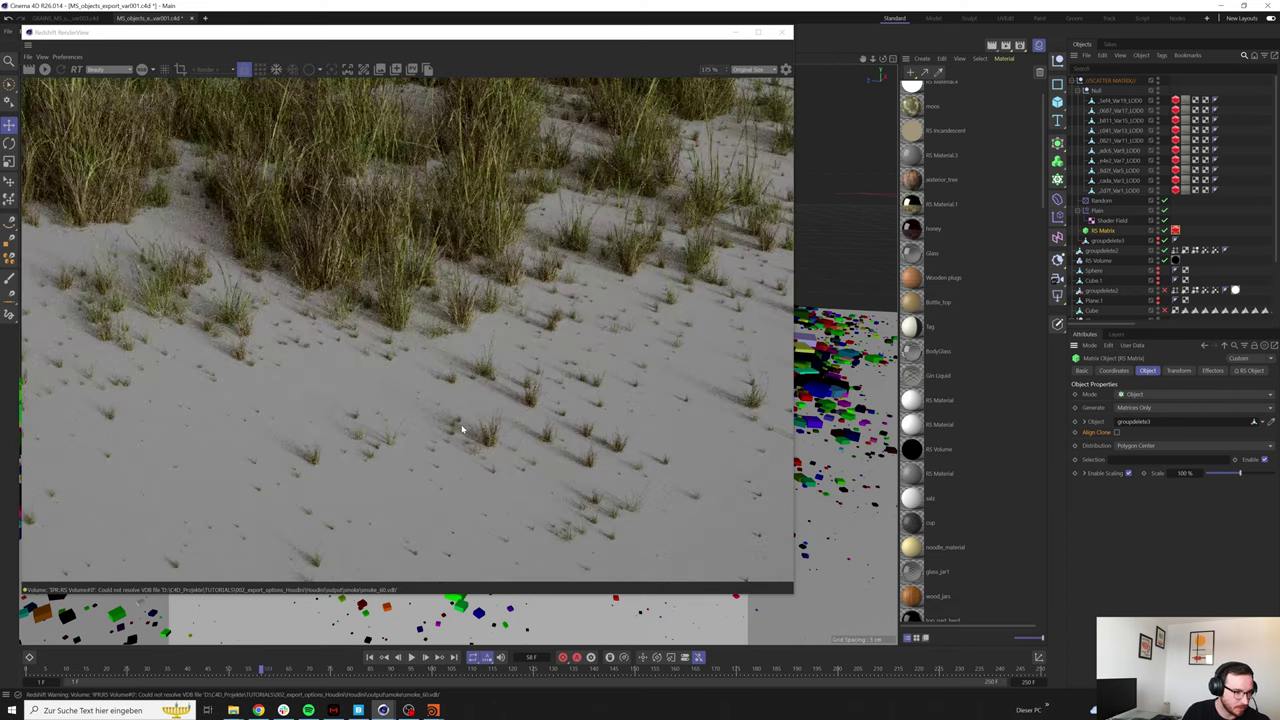
{"action": "scroll", "coordinate": [366, 440], "scroll_direction": "down", "scroll_amount": 2}
{"action": "scroll", "coordinate": [355, 376], "scroll_direction": "down", "scroll_amount": 2}
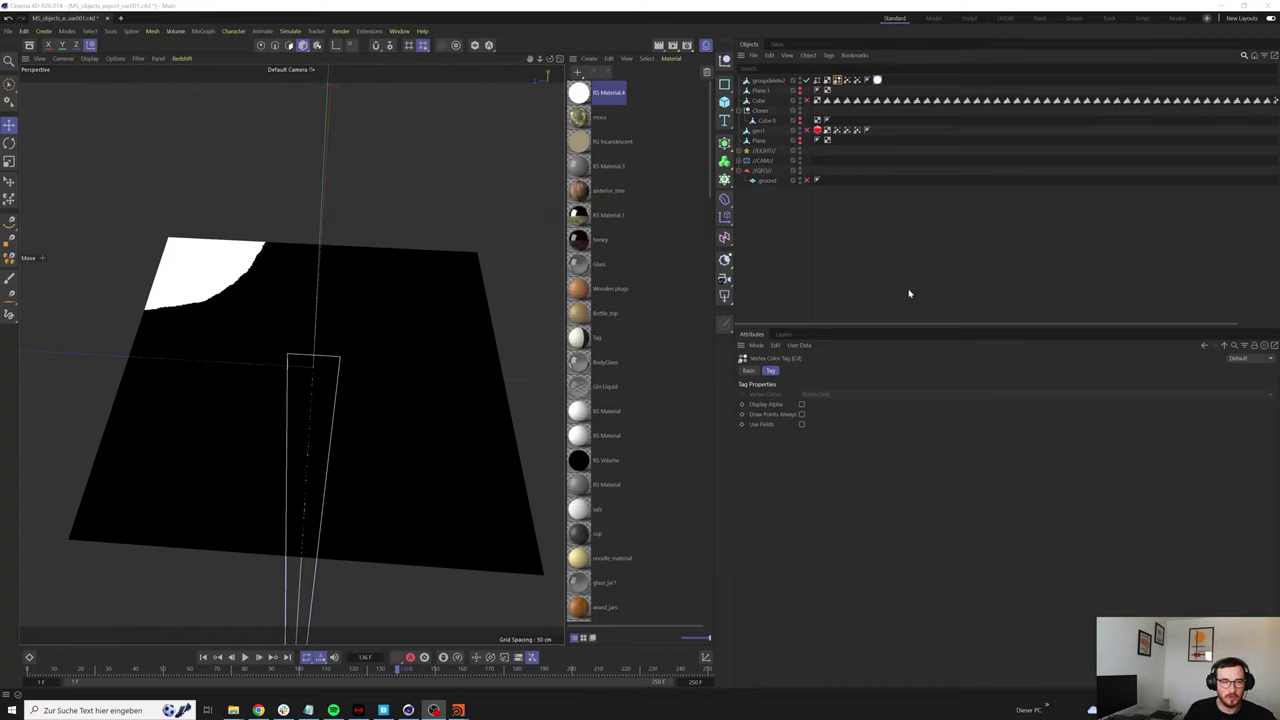
- Add a Cube and flatten it into a thin slab with its Y handle
{"action": "left_click", "coordinate": [856, 230]}
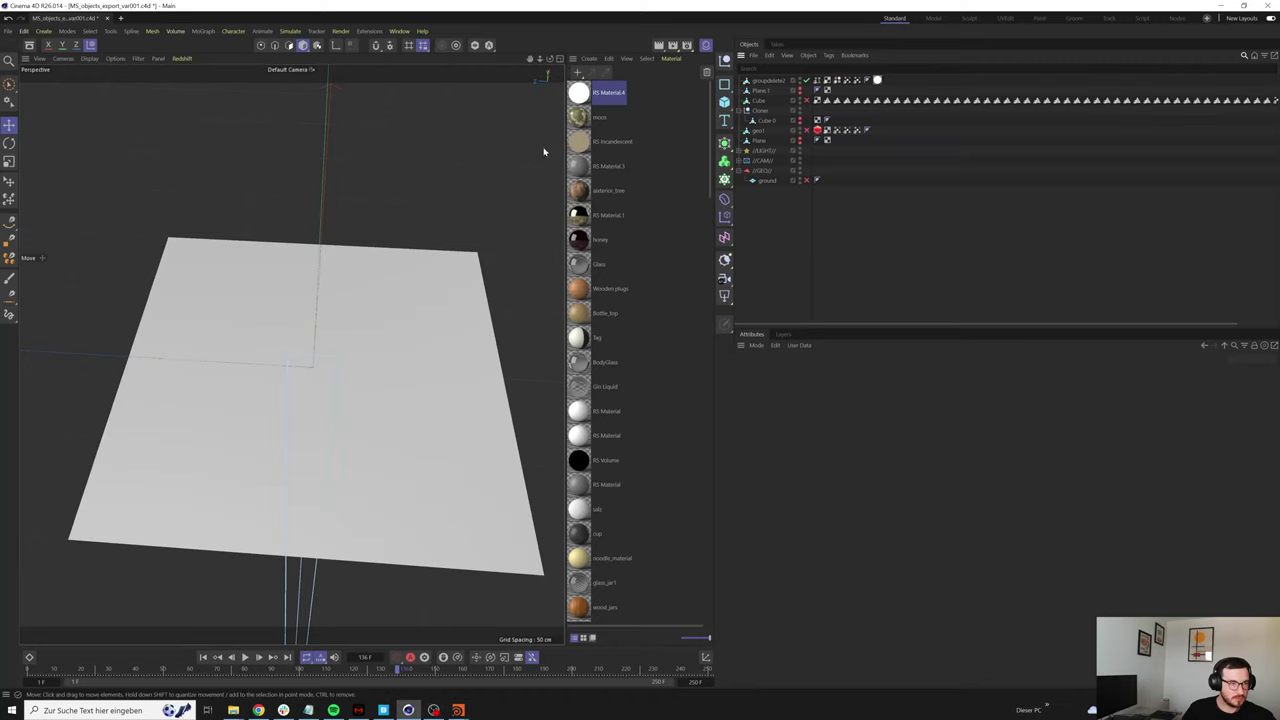
{"action": "left_click", "coordinate": [800, 88]}
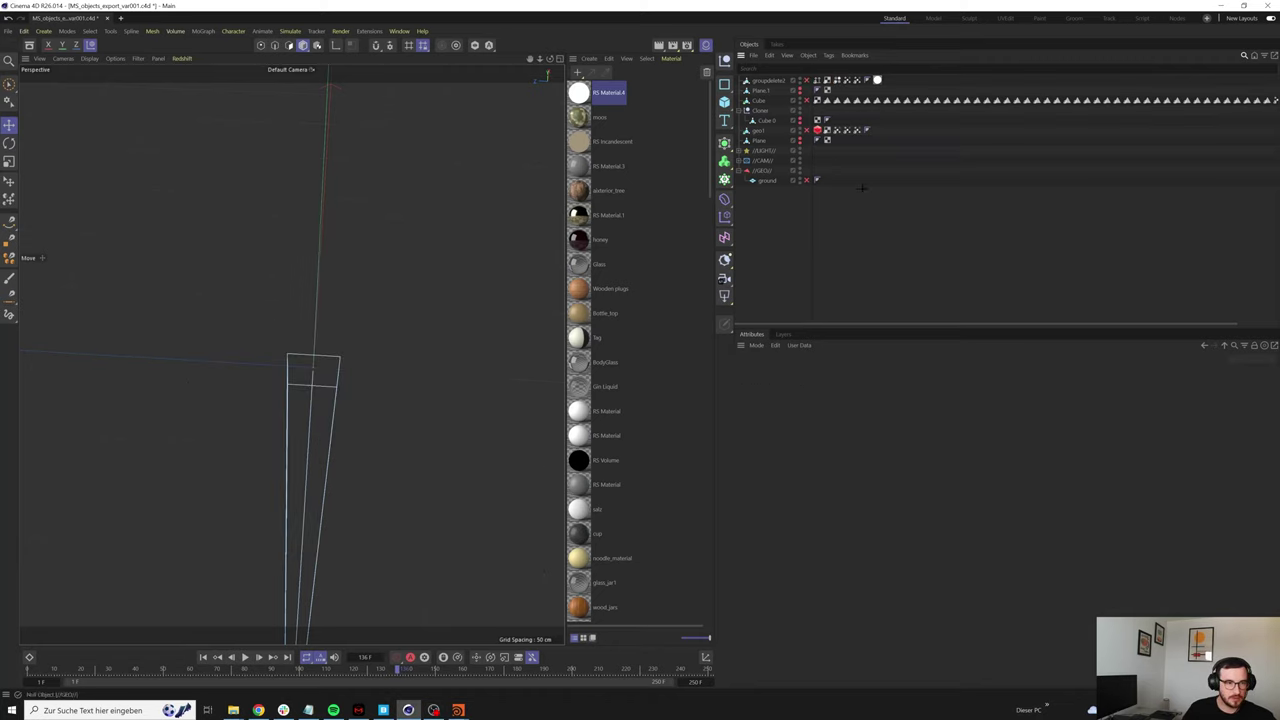
{"action": "left_click", "coordinate": [724, 101]}
{"action": "left_click", "coordinate": [760, 118]}
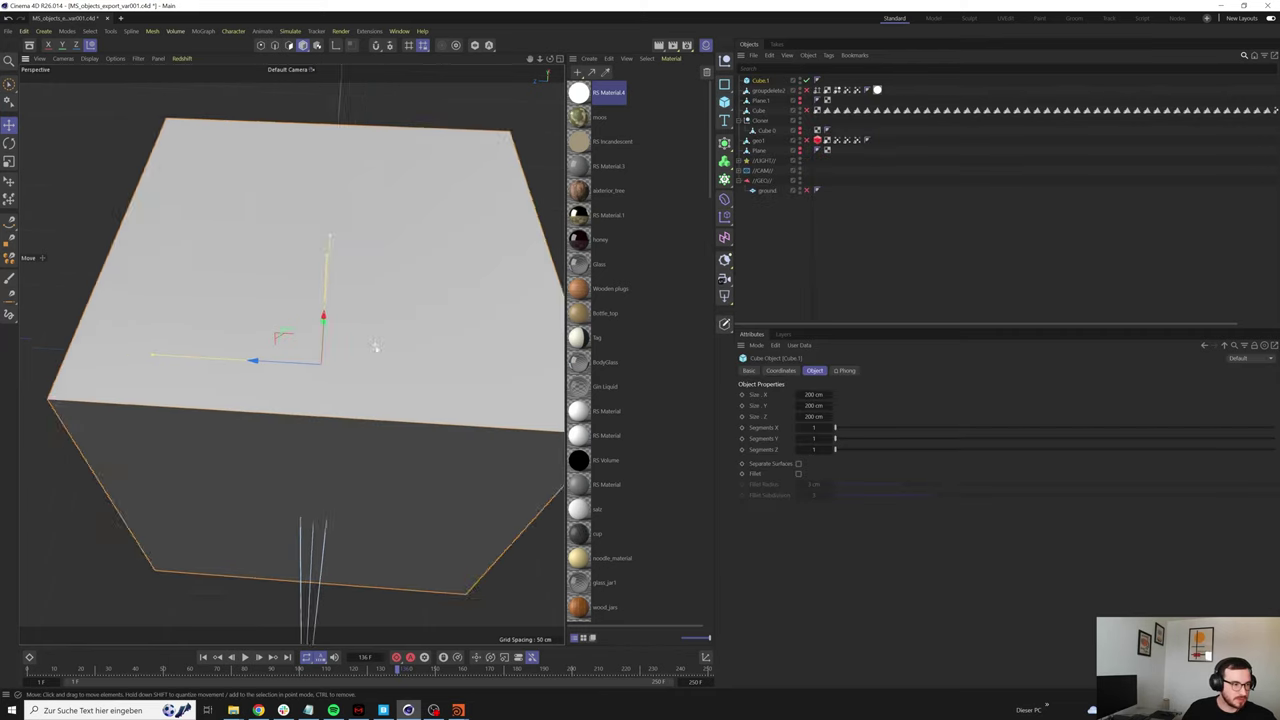
{"action": "scroll", "coordinate": [337, 344], "scroll_direction": "down", "scroll_amount": 3}
{"action": "left_click_drag", "start_coordinate": [337, 344], "coordinate": [346, 471]}
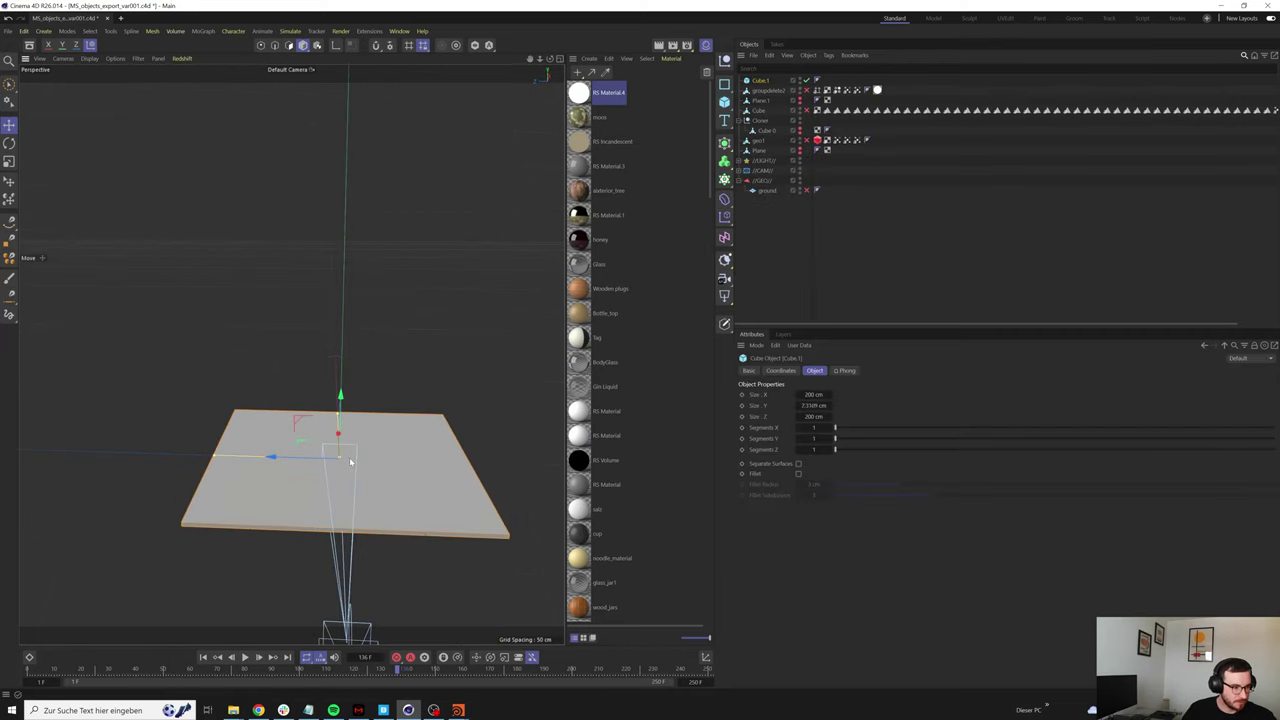
{"action": "scroll", "coordinate": [346, 471], "scroll_direction": "down", "scroll_amount": 2}
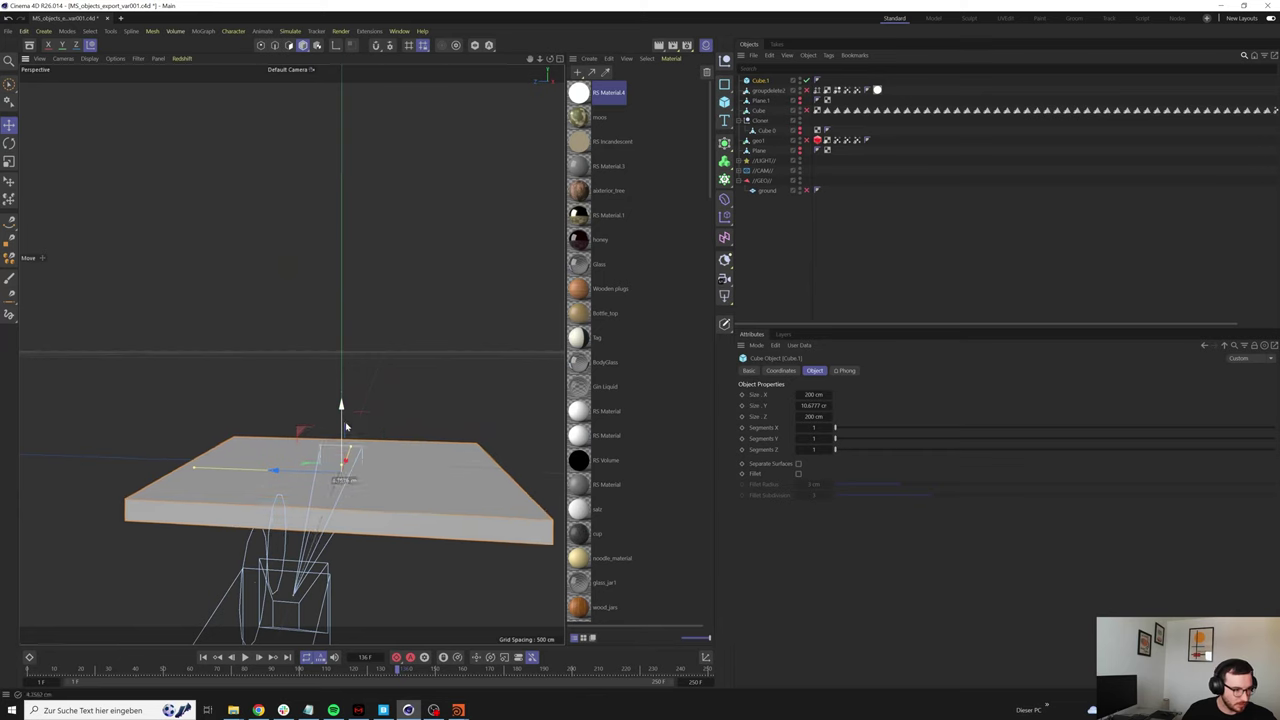
{"action": "scroll", "coordinate": [349, 470], "scroll_direction": "down", "scroll_amount": 2}
{"action": "scroll", "coordinate": [349, 470], "scroll_direction": "up", "scroll_amount": 1}
{"action": "scroll", "coordinate": [360, 471], "scroll_direction": "up", "scroll_amount": 1}
{"action": "scroll", "coordinate": [385, 472], "scroll_direction": "up", "scroll_amount": 2}
- Add a Sphere and scale it down to a small ball above the slab
{"action": "left_click", "coordinate": [724, 101]}
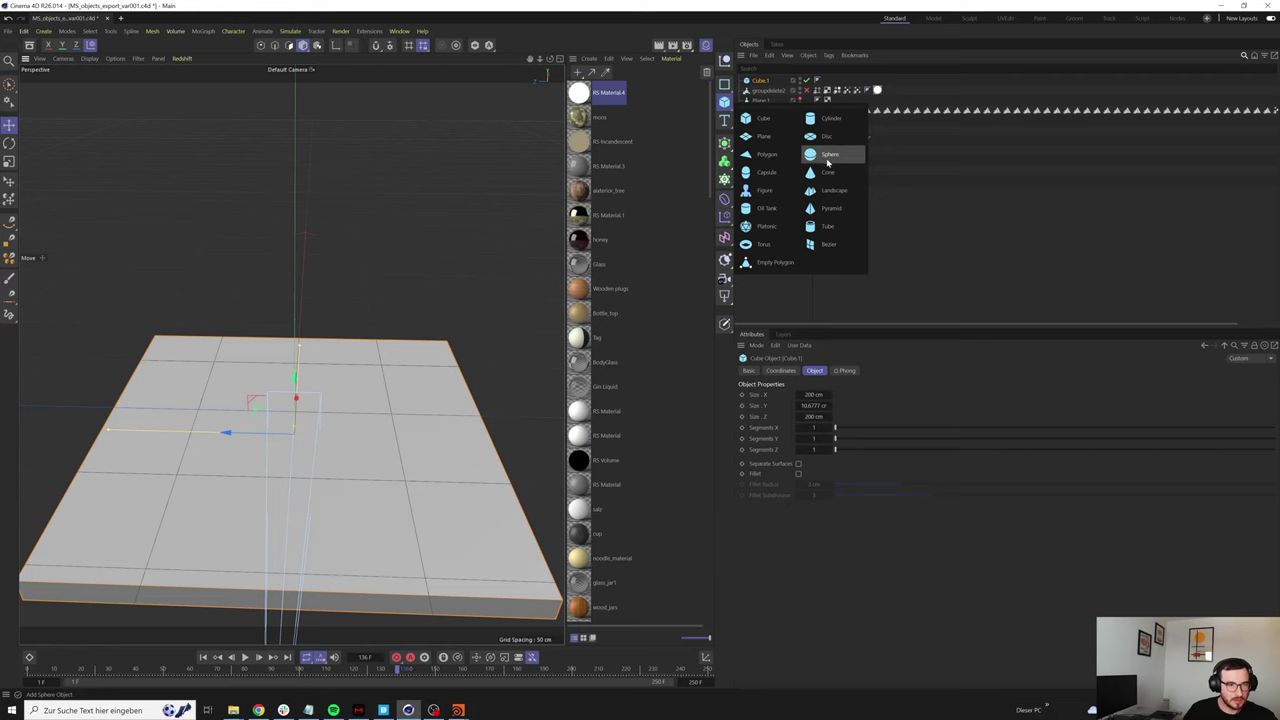
{"action": "left_click", "coordinate": [828, 155]}
{"action": "key", "text": "t"}
{"action": "mouse_move", "coordinate": [380, 408]}
{"action": "left_mouse_down"}
{"action": "mouse_move", "coordinate": [300, 400]}
{"action": "mouse_move", "coordinate": [149, 432]}
{"action": "left_mouse_up"}
{"action": "key", "text": "e"}
{"action": "key", "text": "t"}
{"action": "key", "text": "e"}
{"action": "left_click_drag", "start_coordinate": [149, 432], "coordinate": [363, 372], "text": "alt"}
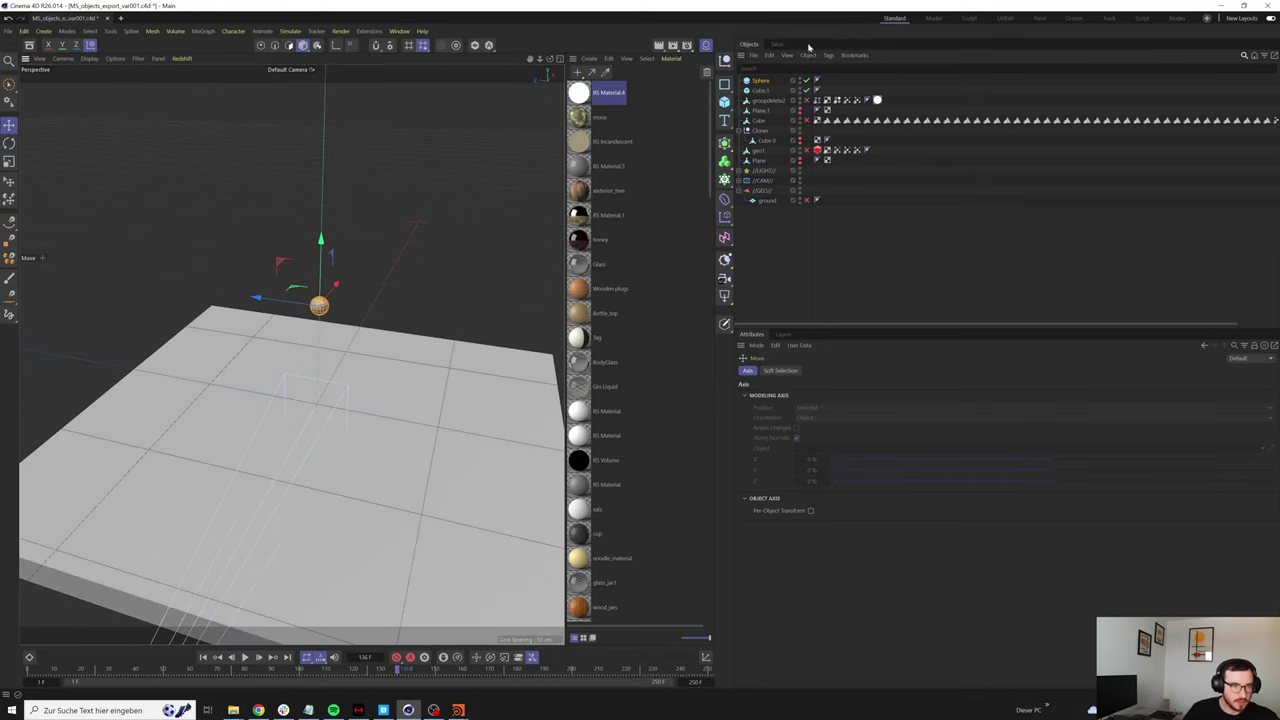
- Set the sphere's Type to Icosahedron
{"action": "left_click", "coordinate": [760, 80]}
{"action": "left_click", "coordinate": [838, 416]}
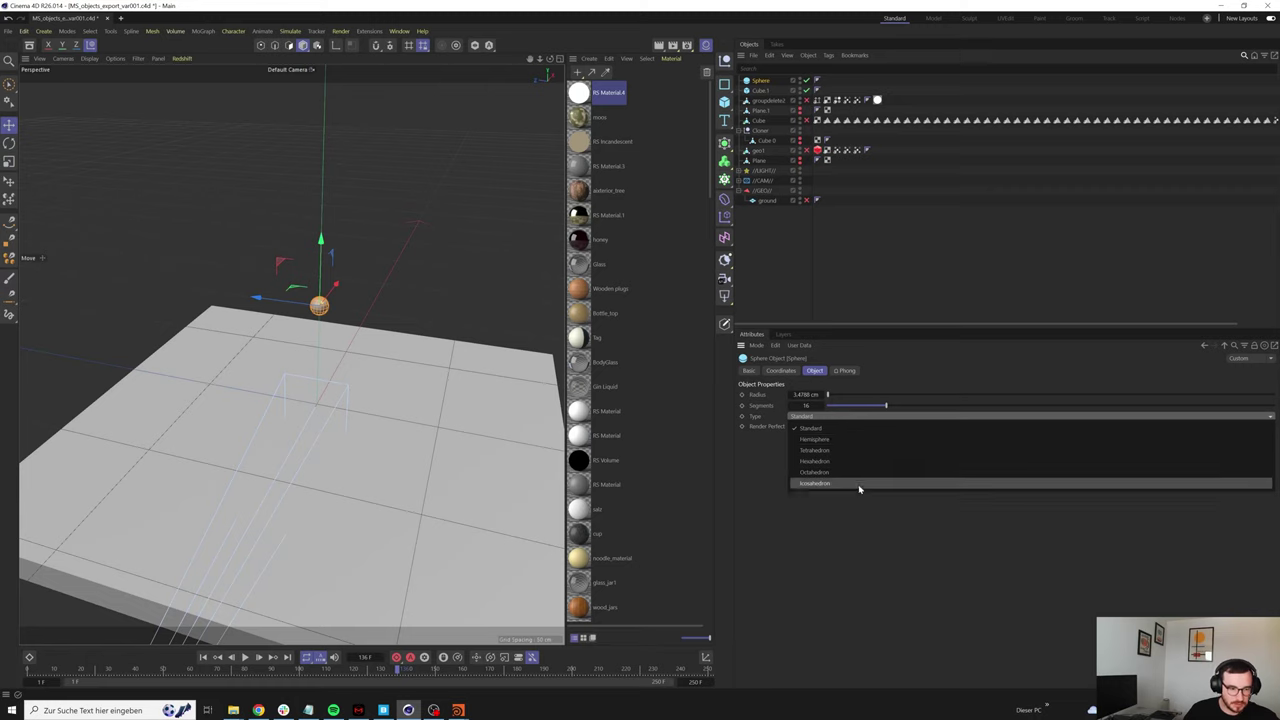
{"action": "left_click", "coordinate": [845, 446]}
{"action": "left_click", "coordinate": [840, 418]}
{"action": "left_click", "coordinate": [860, 480]}
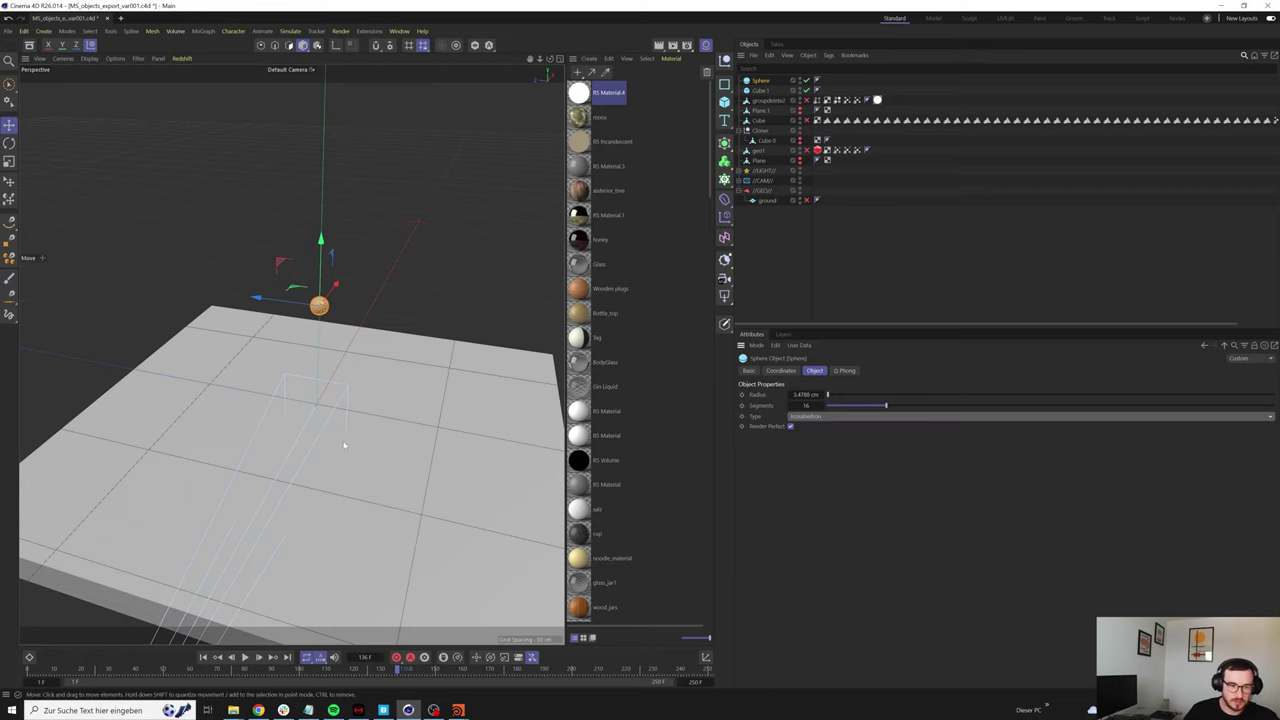
{"action": "left_click_drag", "start_coordinate": [345, 445], "coordinate": [390, 410], "text": "alt"}
{"action": "left_click", "coordinate": [760, 90]}
- Make the slab editable and export it as the Alembic file Cube_collision_for_smoke.abc
{"action": "key", "text": "c"}
{"action": "left_click", "coordinate": [754, 55]}
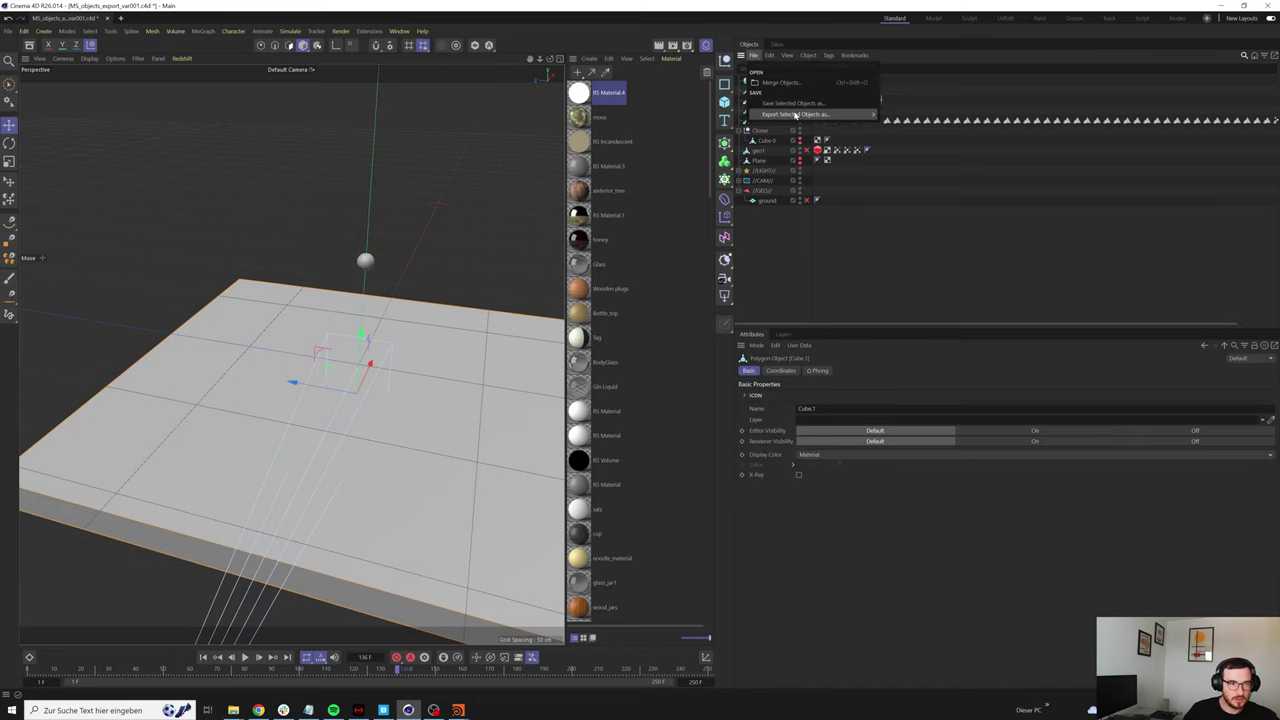
{"action": "left_click", "coordinate": [890, 125]}
{"action": "left_click", "coordinate": [876, 266]}
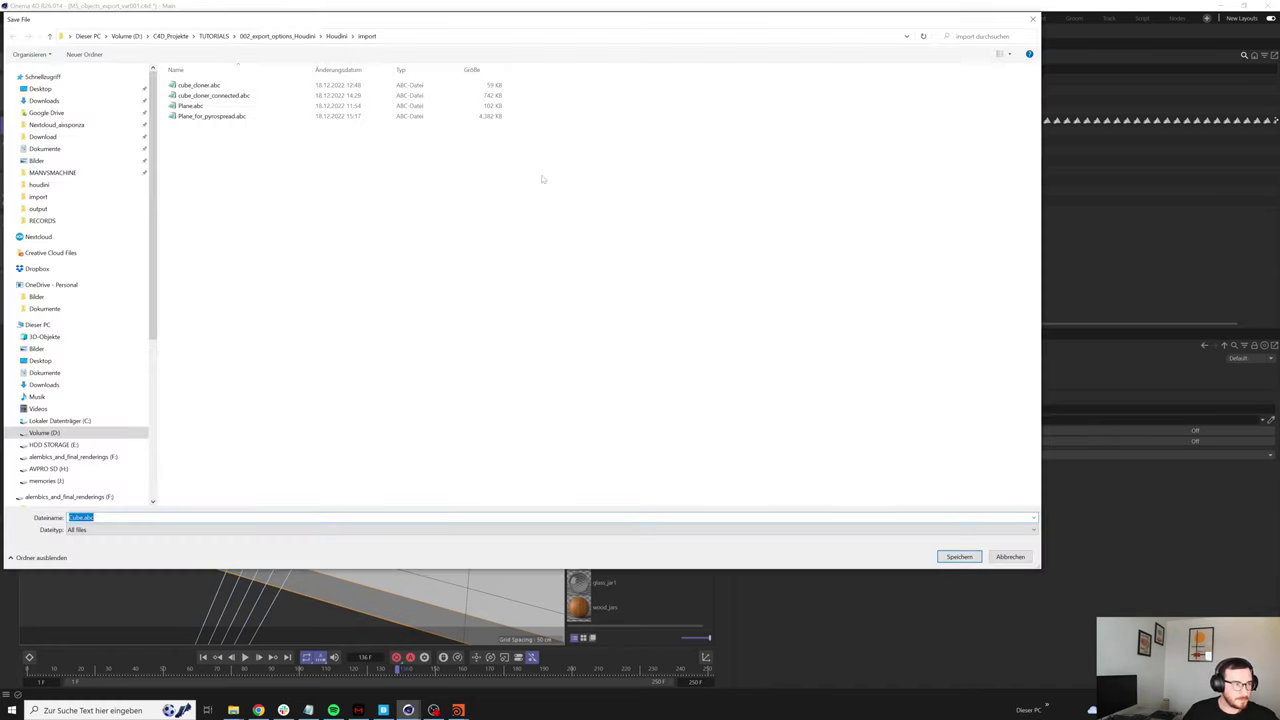
{"action": "key", "text": "Right"}
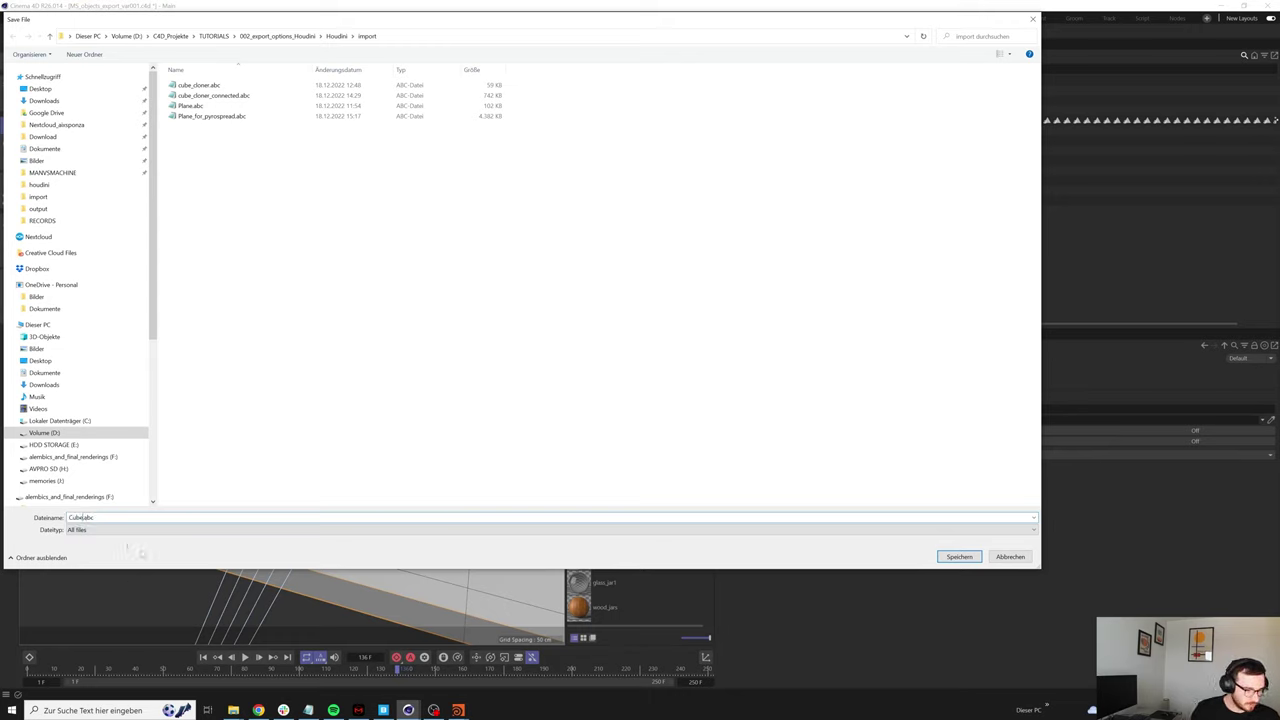
{"action": "type", "text": "_collision_for_smok"}
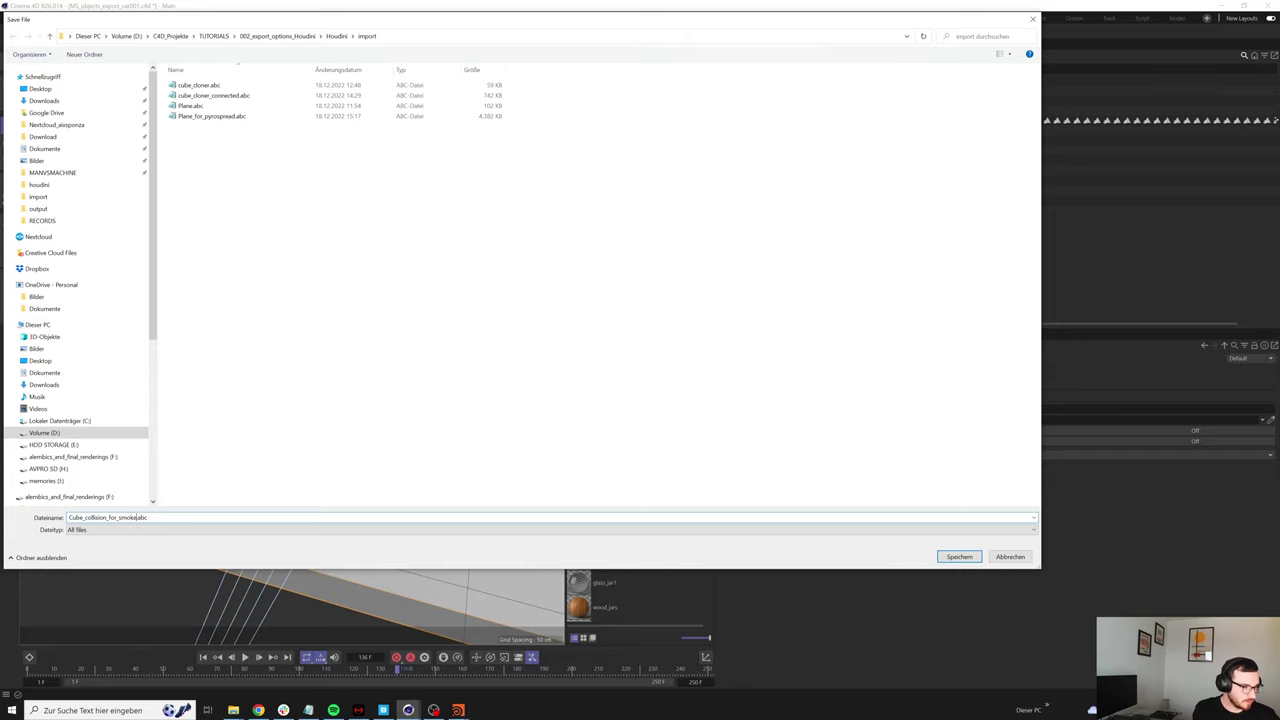
{"action": "key", "text": "Return"}
- Make the sphere editable and export it as the Alembic file Sphere_emitter_smoke.abc
{"action": "left_click", "coordinate": [761, 83]}
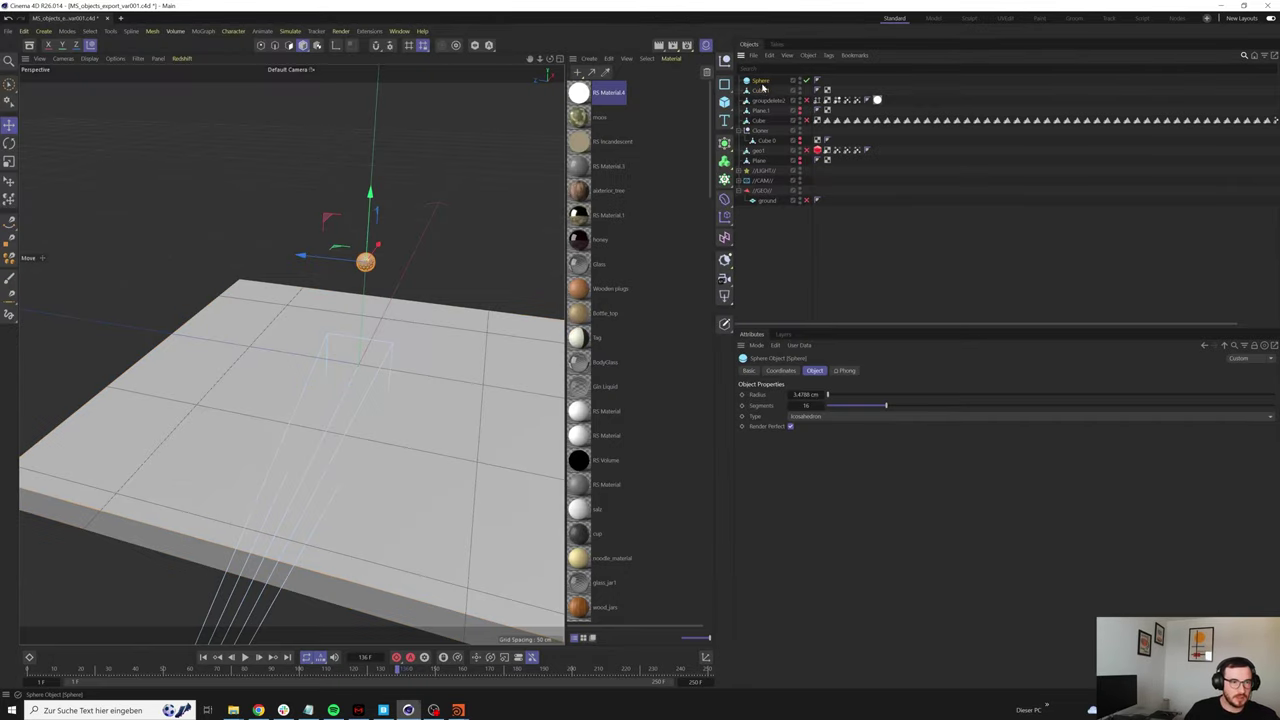
{"action": "key", "text": "c"}
{"action": "left_click", "coordinate": [754, 55]}
{"action": "mouse_move", "coordinate": [795, 114]}
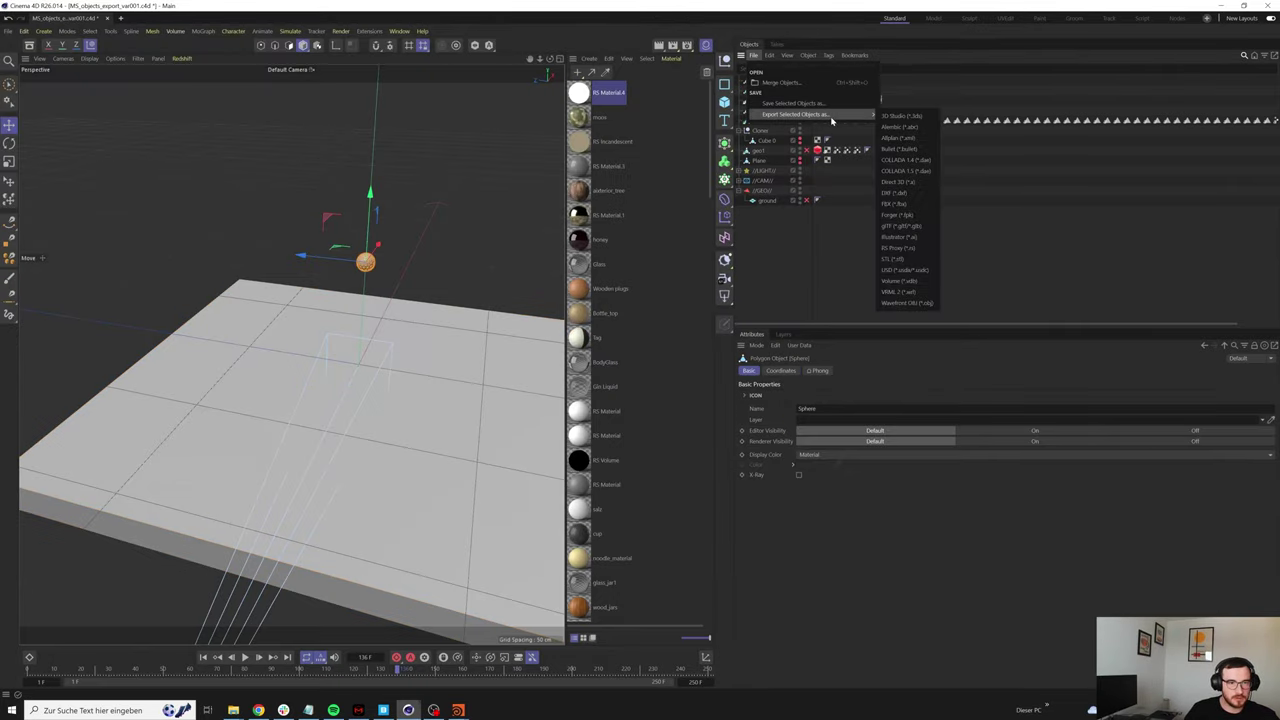
{"action": "left_click", "coordinate": [905, 128]}
{"action": "left_click", "coordinate": [885, 269]}
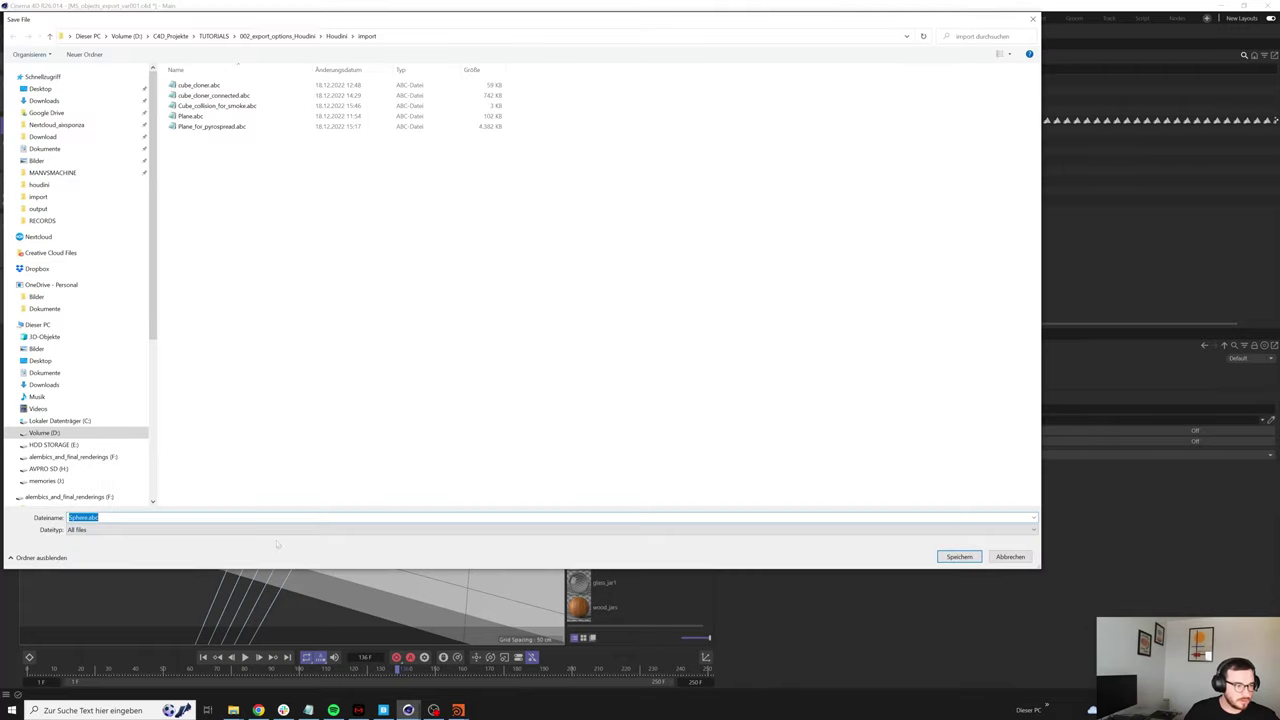
{"action": "left_click", "coordinate": [83, 517]}
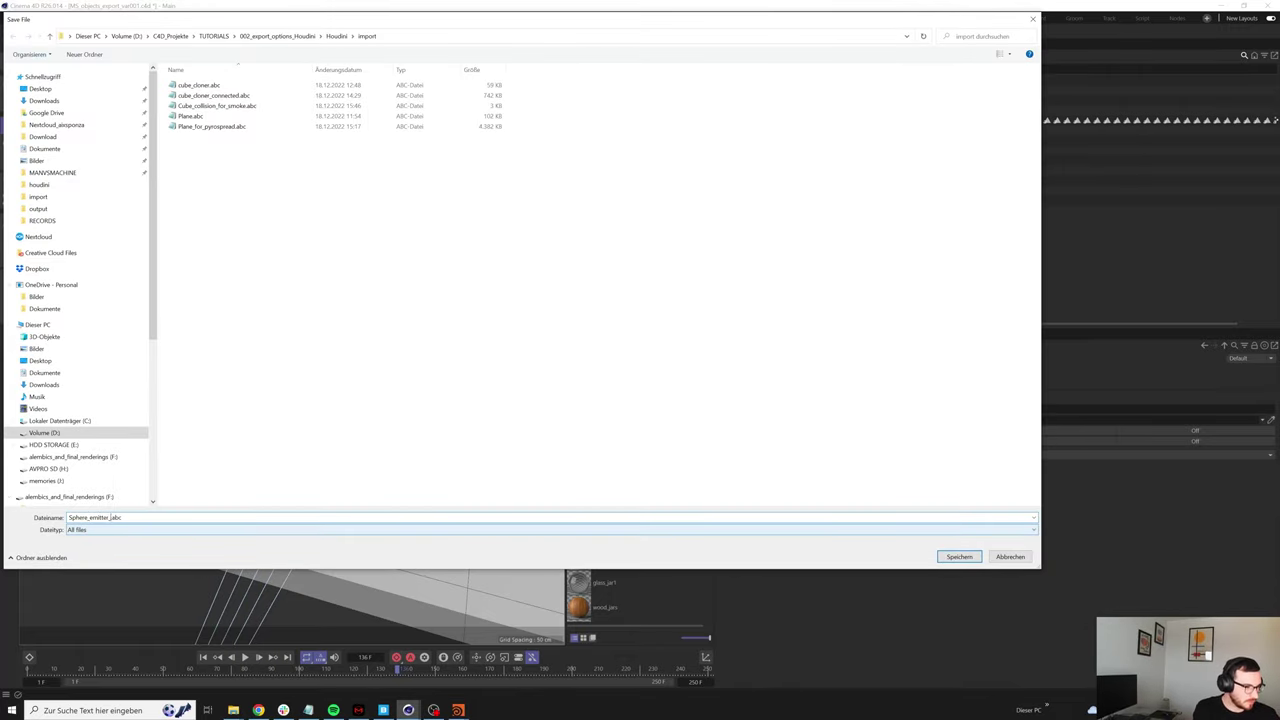
{"action": "key", "text": "Return"}
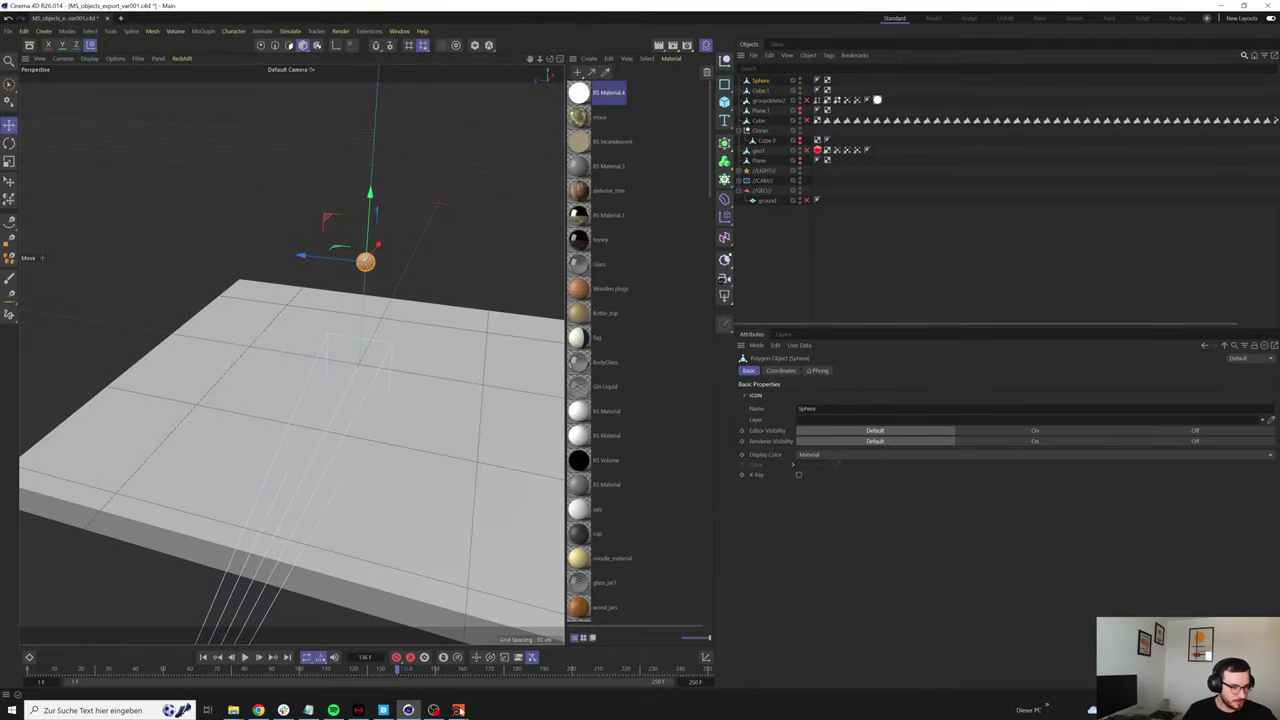
- In Houdini, duplicate the Alembic import chain and load Sphere_emitter_smoke.abc into the copy
{"action": "left_click", "coordinate": [404, 662]}
{"action": "mouse_move", "coordinate": [458, 710]}
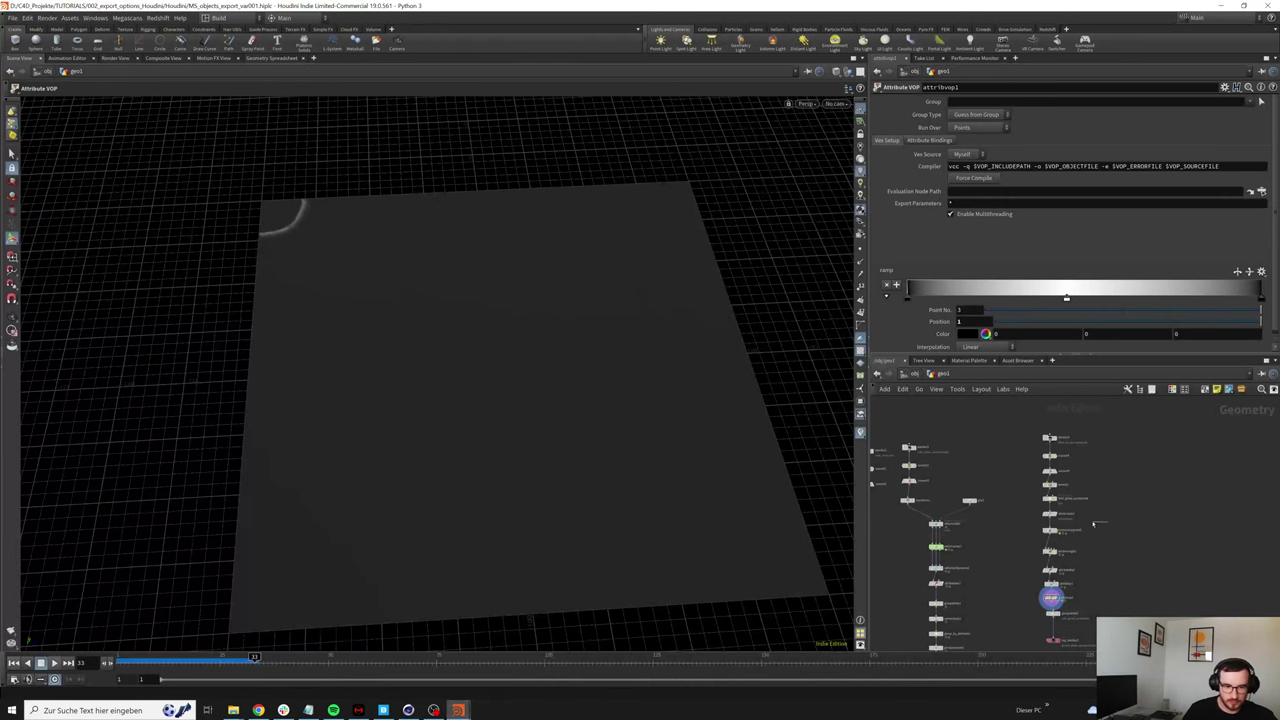
{"action": "left_click_drag", "start_coordinate": [906, 452], "coordinate": [950, 511]}
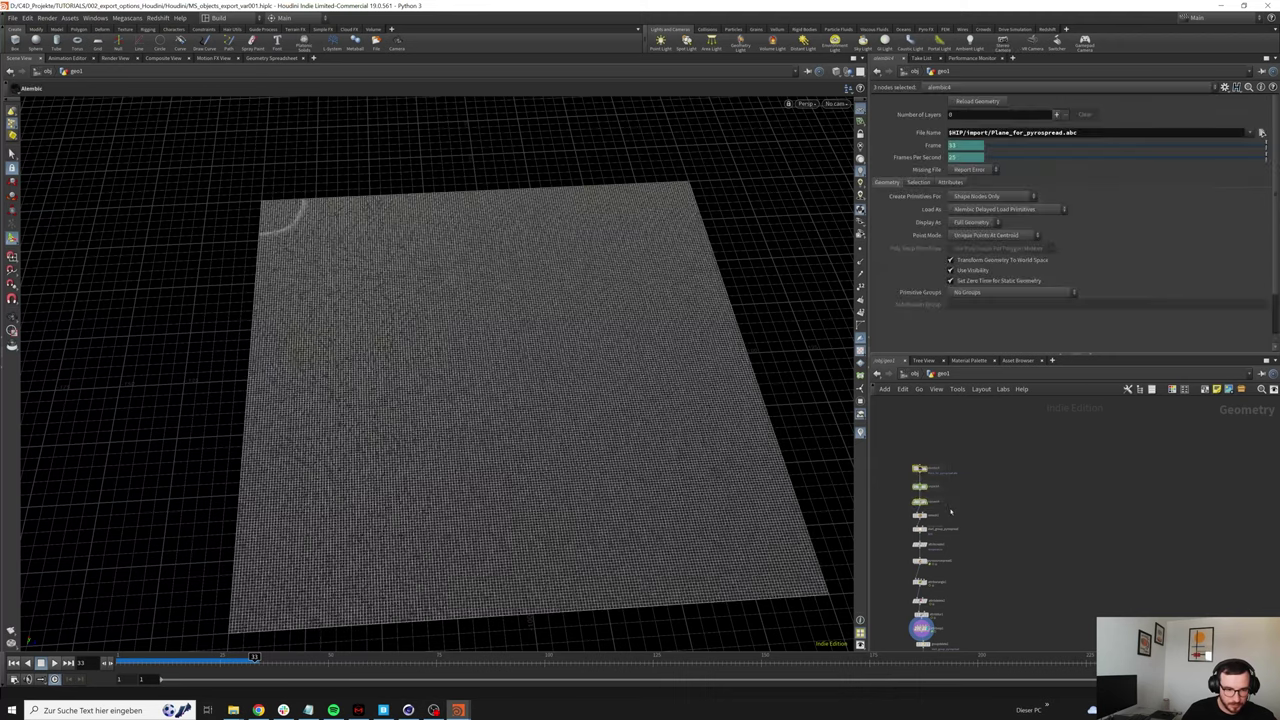
{"action": "left_click_drag", "start_coordinate": [908, 462], "coordinate": [948, 510]}
{"action": "key", "text": "ctrl+c"}
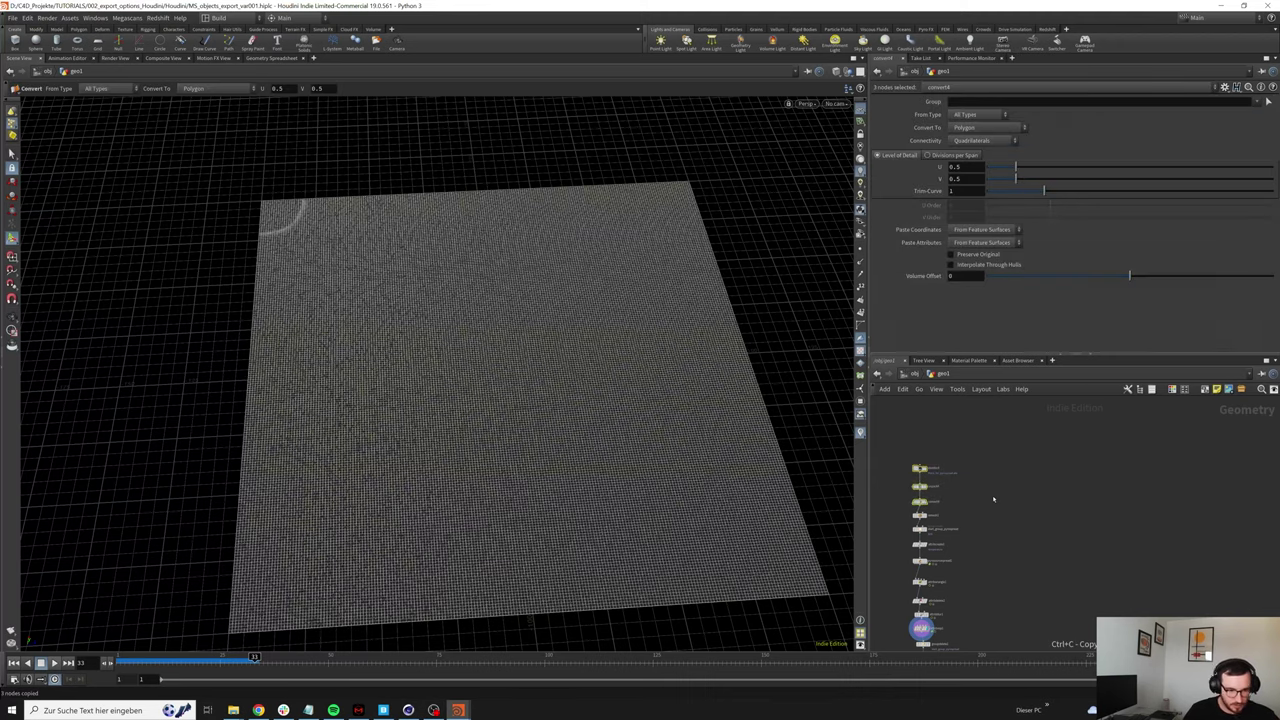
{"action": "key", "text": "ctrl+v"}
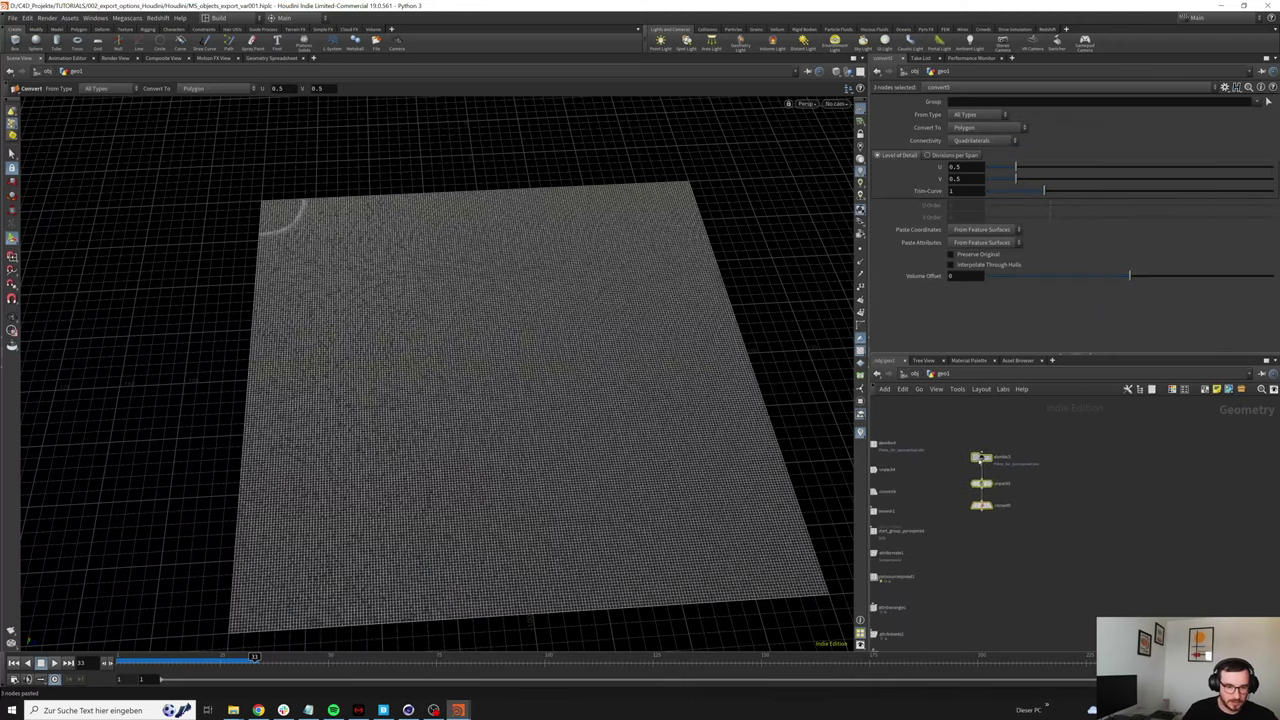
{"action": "left_click", "coordinate": [983, 455]}
{"action": "left_click", "coordinate": [1262, 115]}
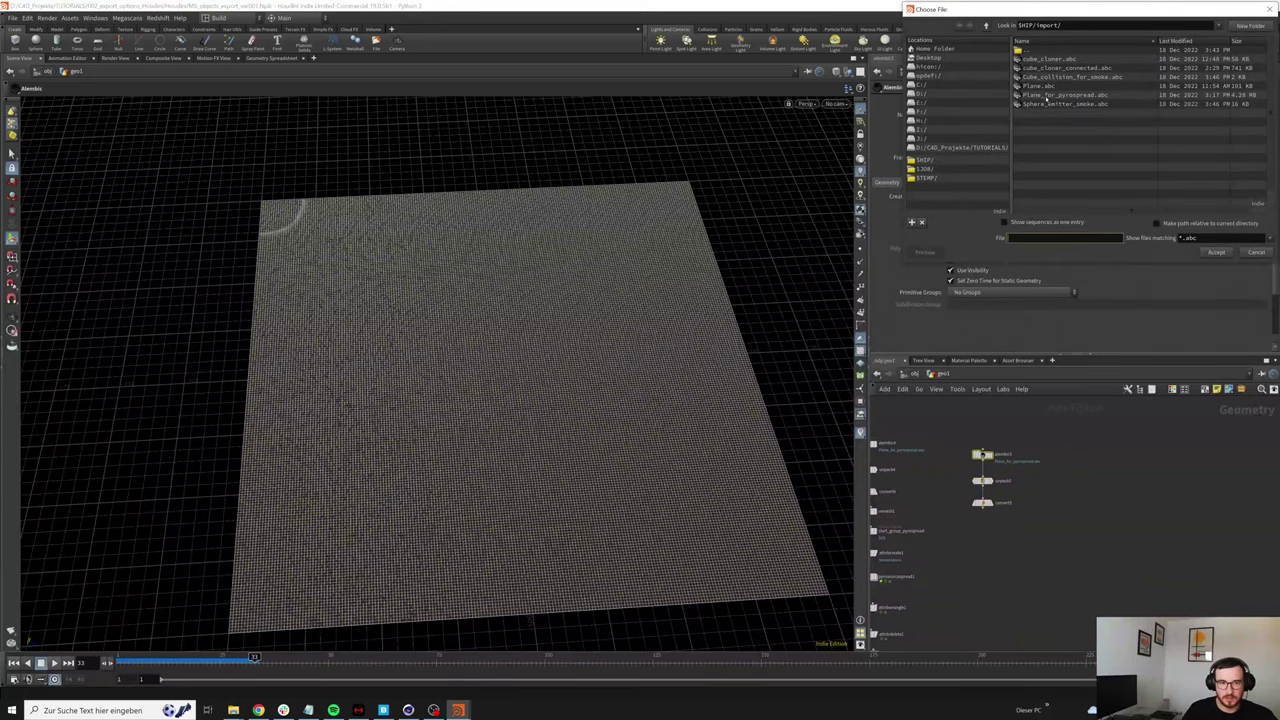
{"action": "double_click", "coordinate": [1062, 104]}
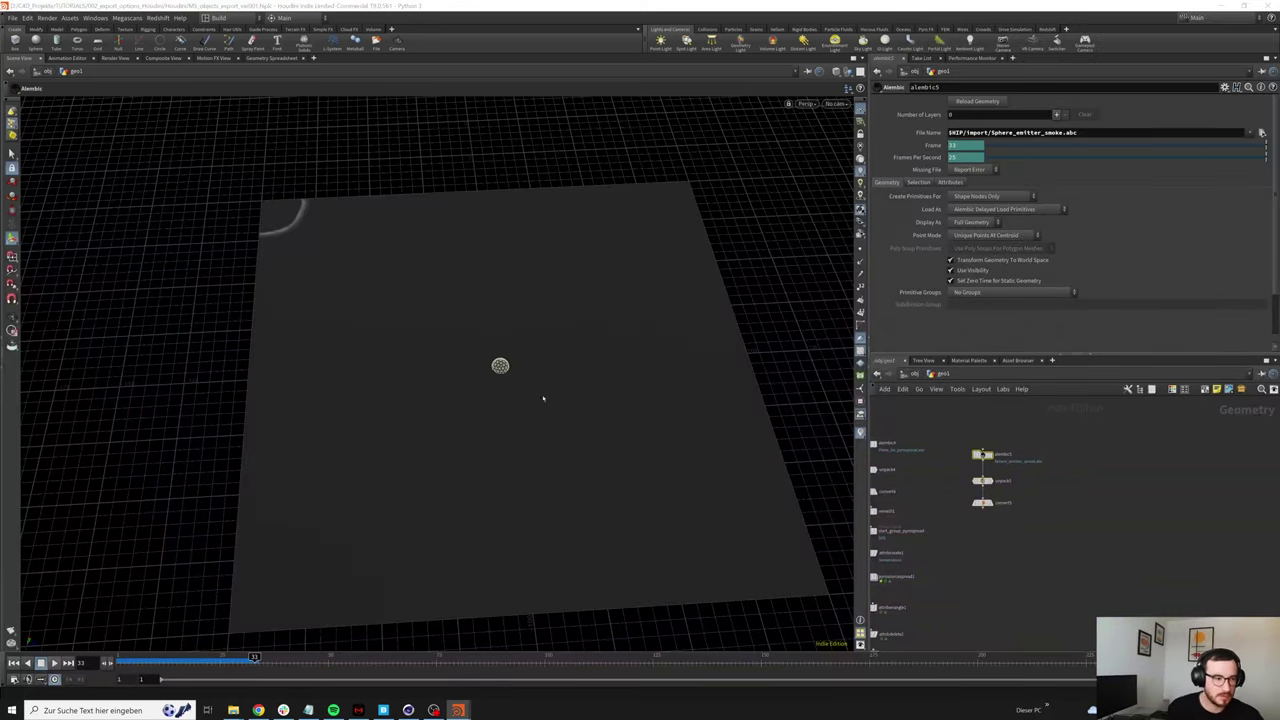
- Display the convert5 sphere in the viewport and orbit around it
{"action": "mouse_move", "coordinate": [575, 365]}
{"action": "left_mouse_down"}
{"action": "mouse_move", "coordinate": [520, 340]}
{"action": "mouse_move", "coordinate": [517, 314]}
{"action": "left_mouse_up"}
{"action": "left_click", "coordinate": [988, 502]}
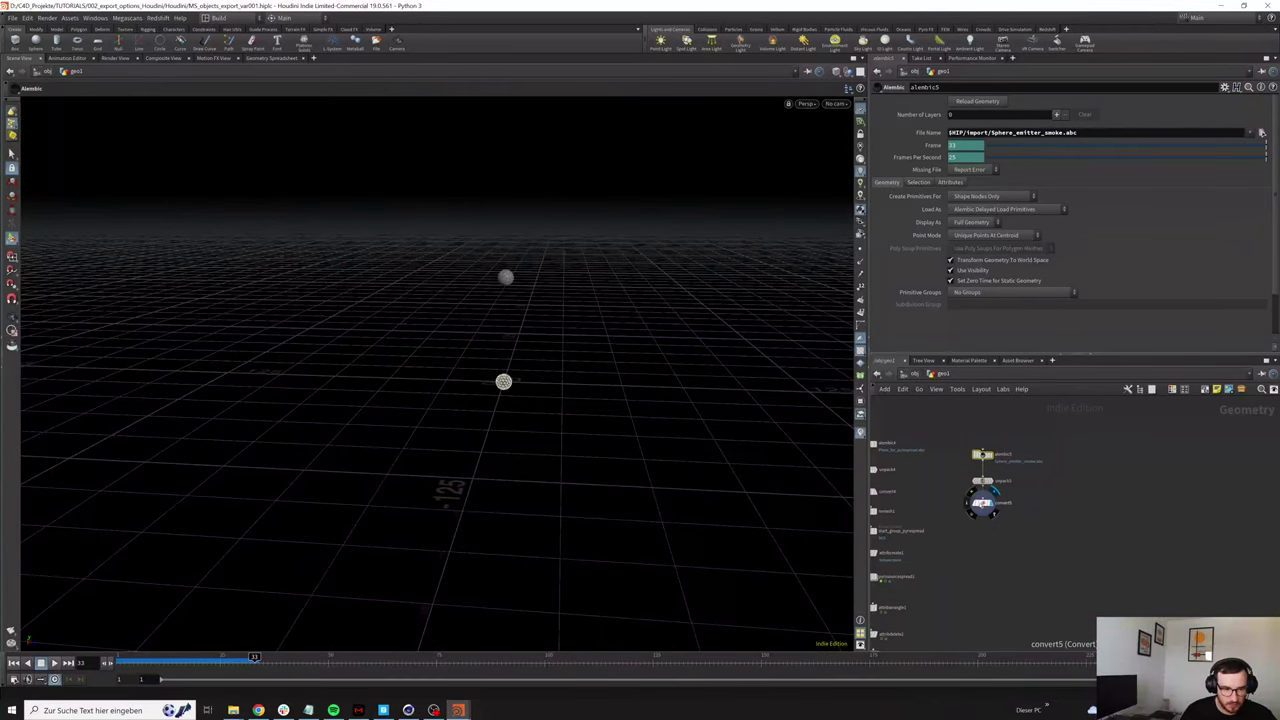
{"action": "mouse_move", "coordinate": [503, 380]}
{"action": "left_mouse_down"}
{"action": "mouse_move", "coordinate": [523, 363]}
{"action": "mouse_move", "coordinate": [503, 393]}
{"action": "left_mouse_up"}
{"action": "key", "text": "Return"}
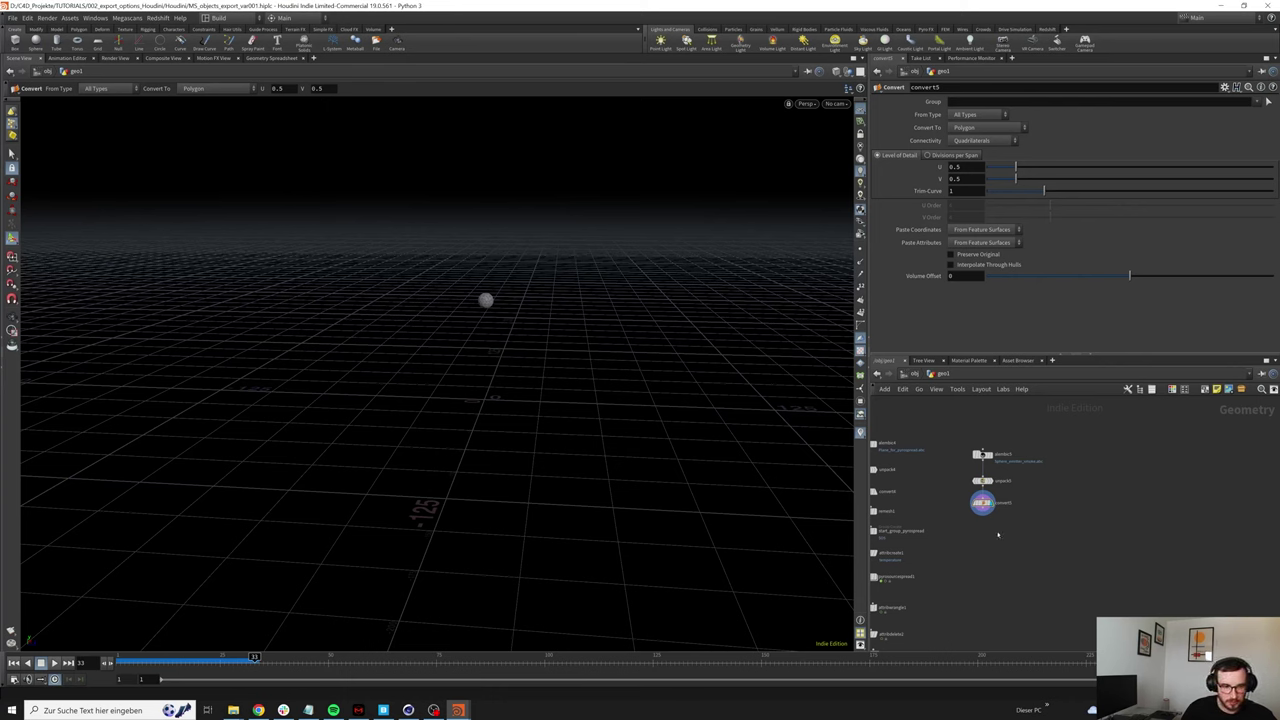
- Add an IsoOffset under convert5 with 100 uniform sampling divisions and display it
{"action": "key", "text": "Tab"}
{"action": "type", "text": "iso"}
{"action": "key", "text": "Return"}
{"action": "left_click", "coordinate": [1000, 531]}
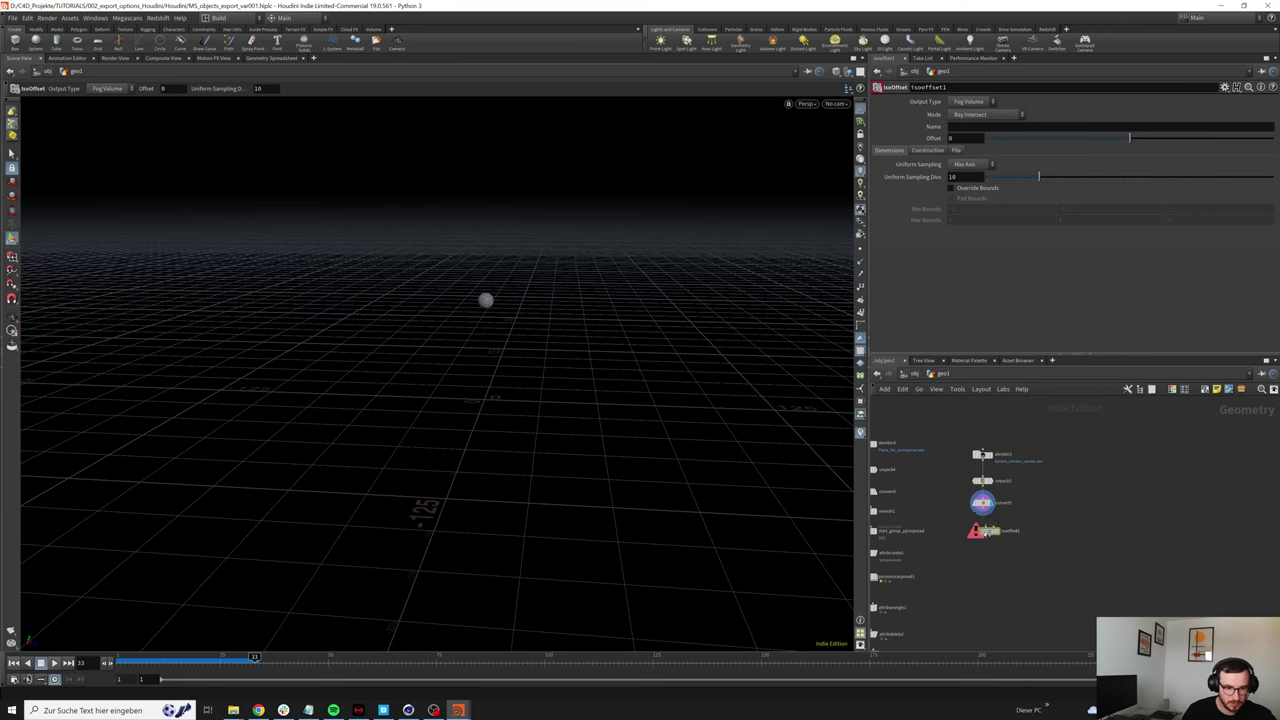
{"action": "scroll", "coordinate": [1000, 525], "scroll_direction": "up", "scroll_amount": 2}
{"action": "left_click", "coordinate": [996, 533]}
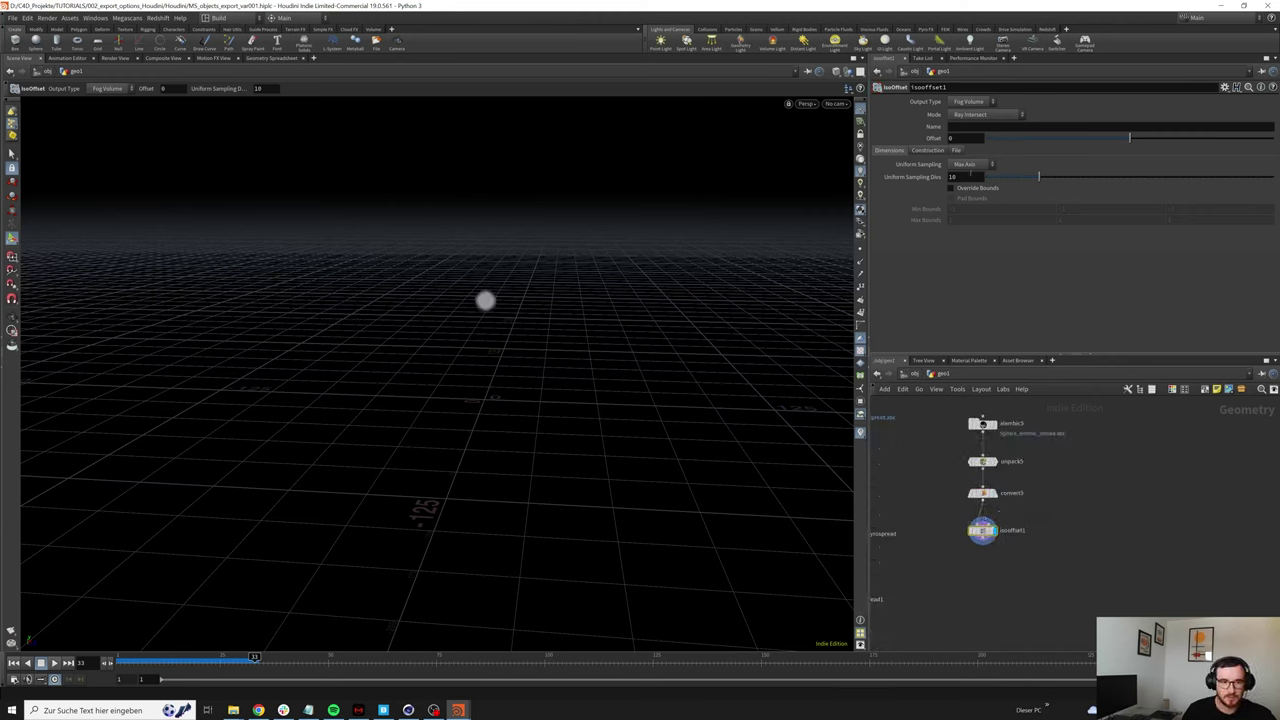
{"action": "type", "text": "0"}
{"action": "key", "text": "Return"}
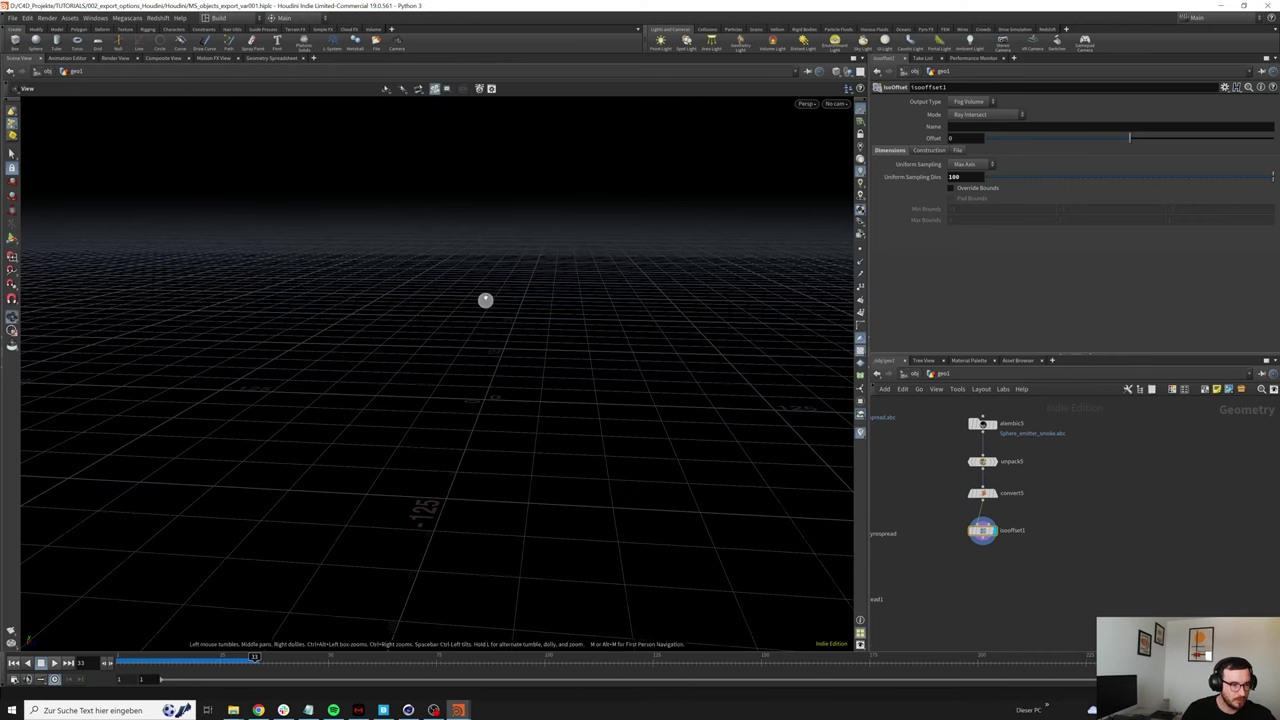
- Add a Scatter node fed by isooffset1 and display its points at frame 1
{"action": "key", "text": "Tab"}
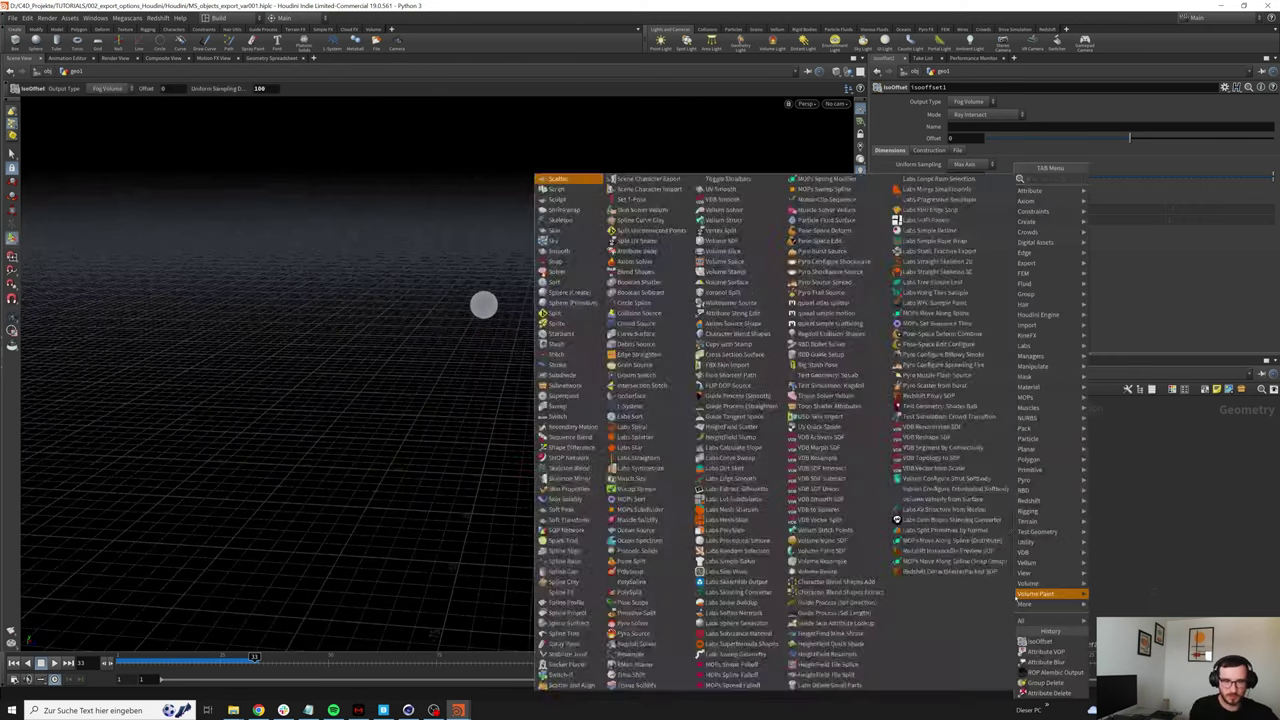
{"action": "type", "text": "scatter"}
{"action": "key", "text": "Return"}
{"action": "left_click", "coordinate": [1015, 597]}
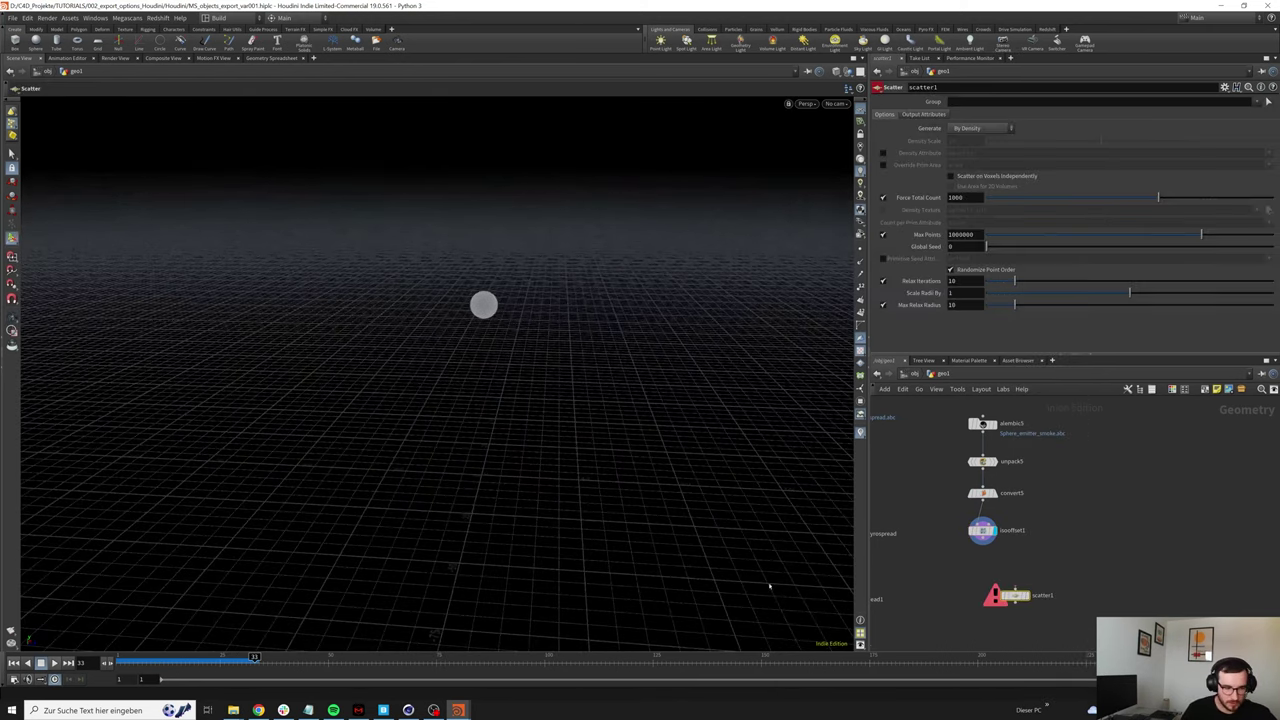
{"action": "left_click", "coordinate": [121, 661]}
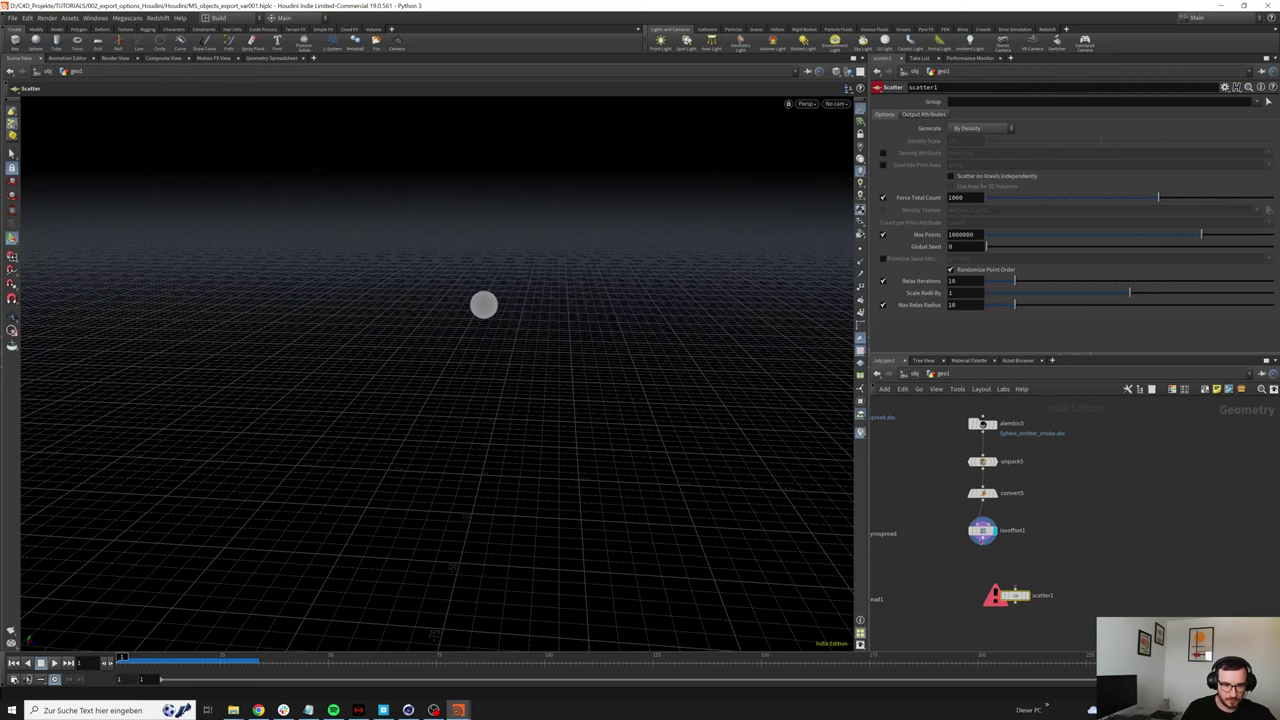
{"action": "left_click_drag", "start_coordinate": [982, 543], "coordinate": [1013, 589]}
{"action": "left_click", "coordinate": [1013, 590]}
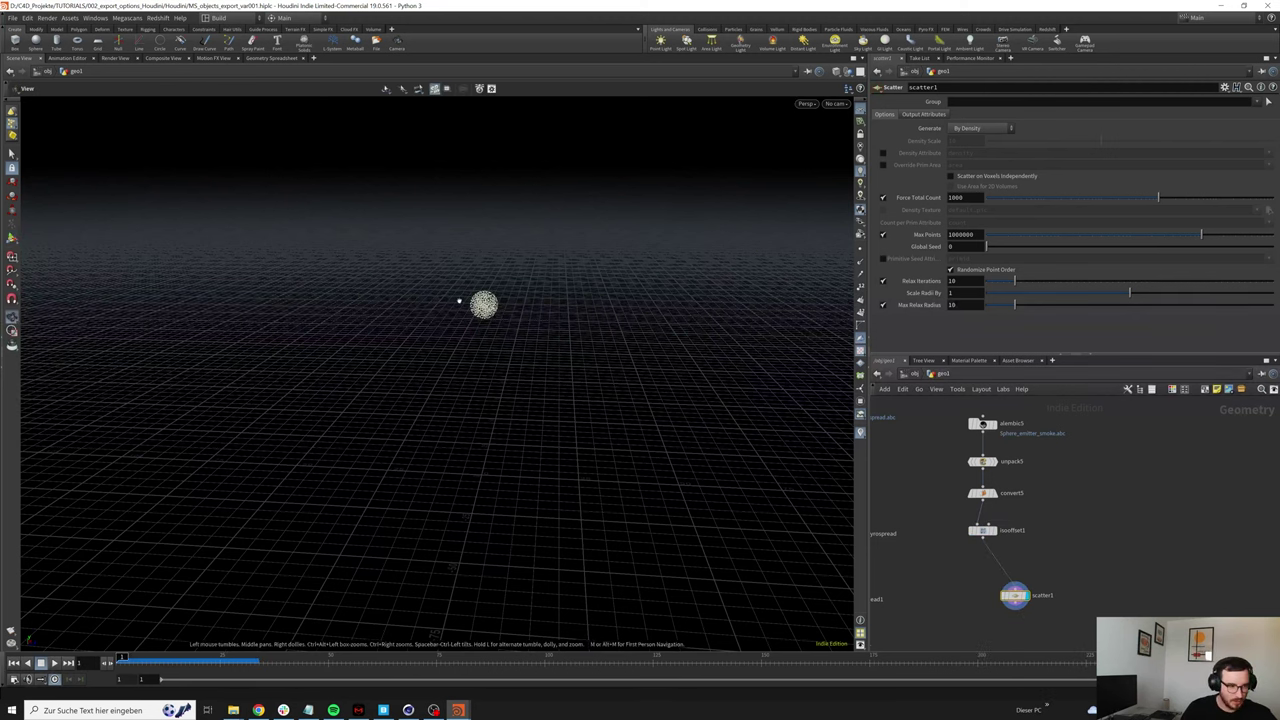
- Orbit low around the scattered point sphere and reframe the node network
{"action": "mouse_move", "coordinate": [514, 352]}
{"action": "left_mouse_down"}
{"action": "mouse_move", "coordinate": [422, 411]}
{"action": "mouse_move", "coordinate": [428, 366]}
{"action": "mouse_move", "coordinate": [463, 380]}
{"action": "left_mouse_up"}
{"action": "key", "text": "Escape"}
{"action": "mouse_move", "coordinate": [586, 434]}
{"action": "left_mouse_down"}
{"action": "mouse_move", "coordinate": [429, 331]}
{"action": "mouse_move", "coordinate": [460, 295]}
{"action": "mouse_move", "coordinate": [434, 306]}
{"action": "mouse_move", "coordinate": [408, 400]}
{"action": "left_mouse_up"}
{"action": "right_click_drag", "start_coordinate": [408, 400], "coordinate": [209, 446]}
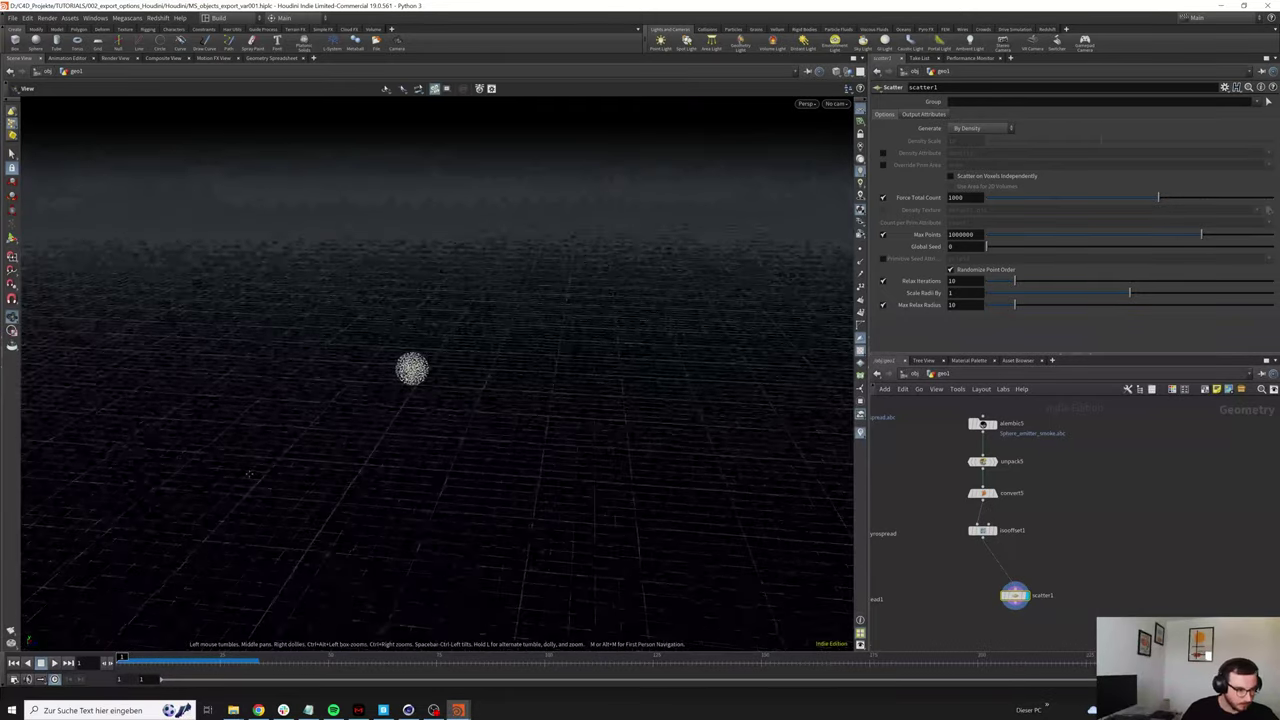
{"action": "mouse_move", "coordinate": [209, 446]}
{"action": "left_mouse_down"}
{"action": "mouse_move", "coordinate": [334, 406]}
{"action": "mouse_move", "coordinate": [376, 422]}
{"action": "left_mouse_up"}
{"action": "key", "text": "Return"}
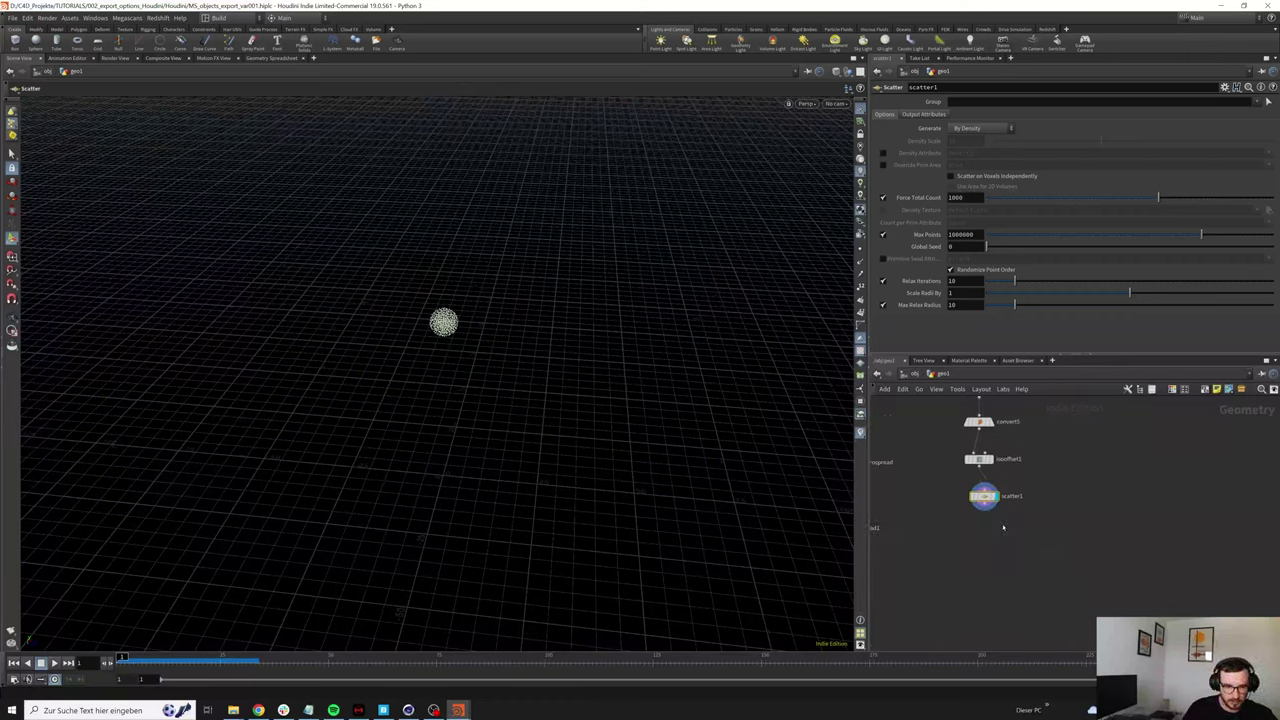
{"action": "scroll", "coordinate": [1020, 500], "scroll_direction": "down", "scroll_amount": 2}
{"action": "left_click_drag", "start_coordinate": [970, 400], "coordinate": [1028, 510]}
{"action": "left_click", "coordinate": [1035, 530]}
{"action": "scroll", "coordinate": [1035, 530], "scroll_direction": "up", "scroll_amount": 3}
- Add a Pyro Source node wired under scatter1 and display it
{"action": "key", "text": "Tab"}
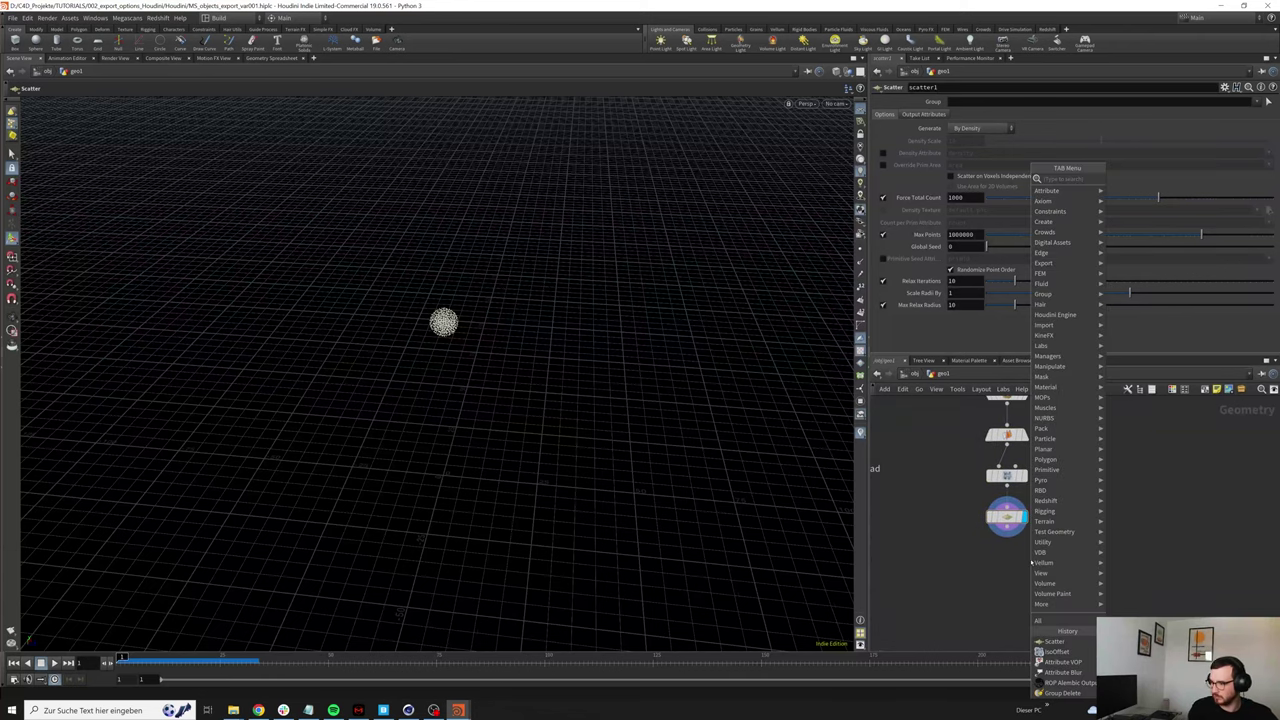
{"action": "type", "text": "pyrosource"}
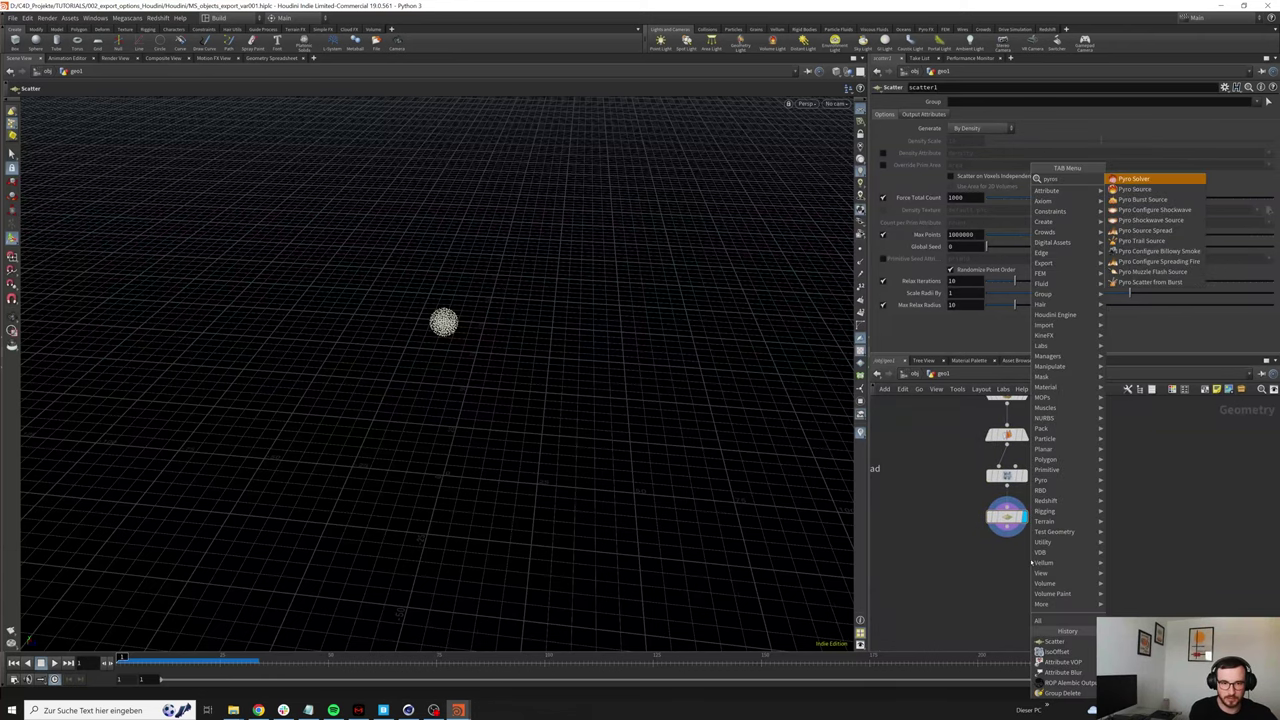
{"action": "key", "text": "Return"}
{"action": "left_click", "coordinate": [1018, 572]}
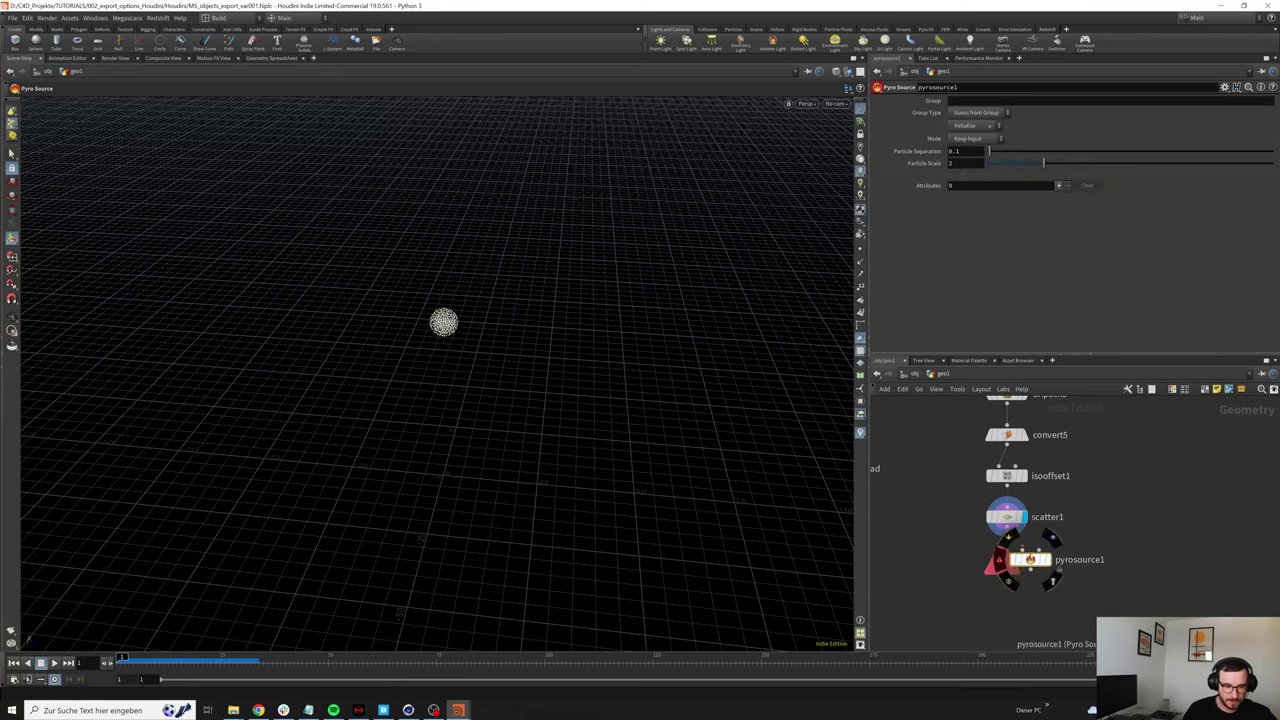
{"action": "left_click", "coordinate": [1018, 572]}
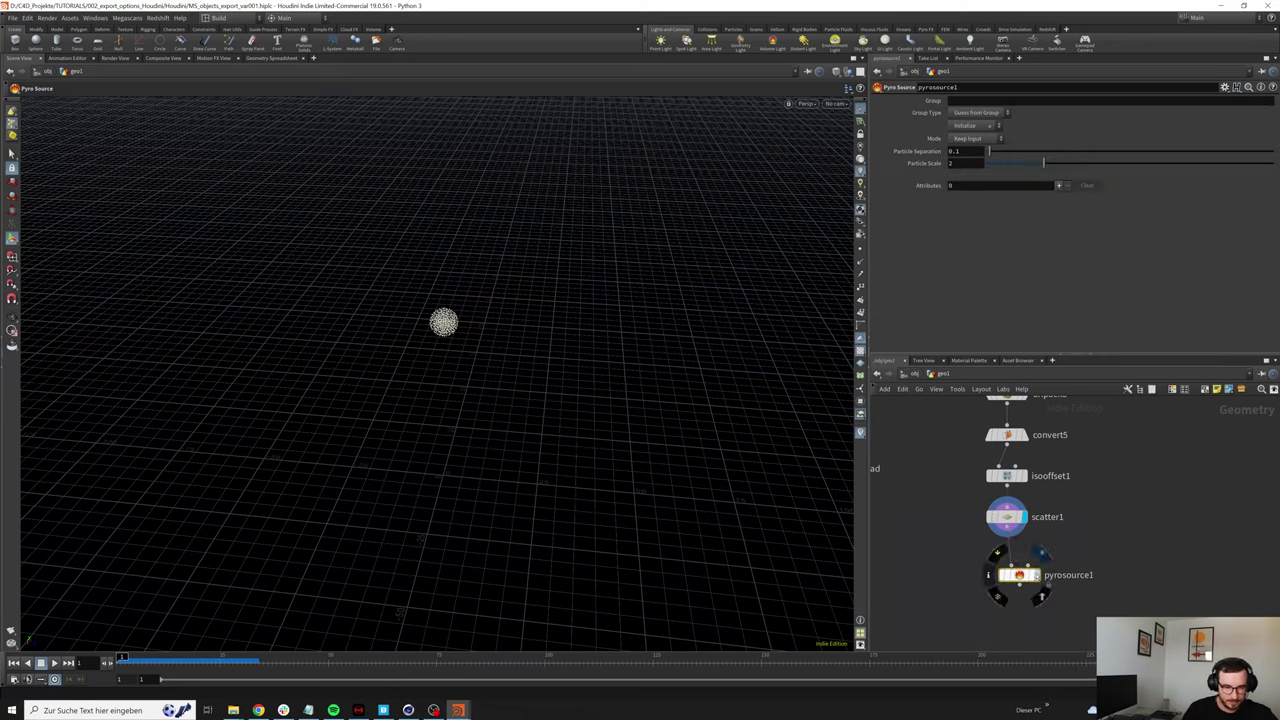
{"action": "left_click", "coordinate": [1032, 575]}
{"action": "left_click_drag", "start_coordinate": [1014, 575], "coordinate": [1011, 571]}
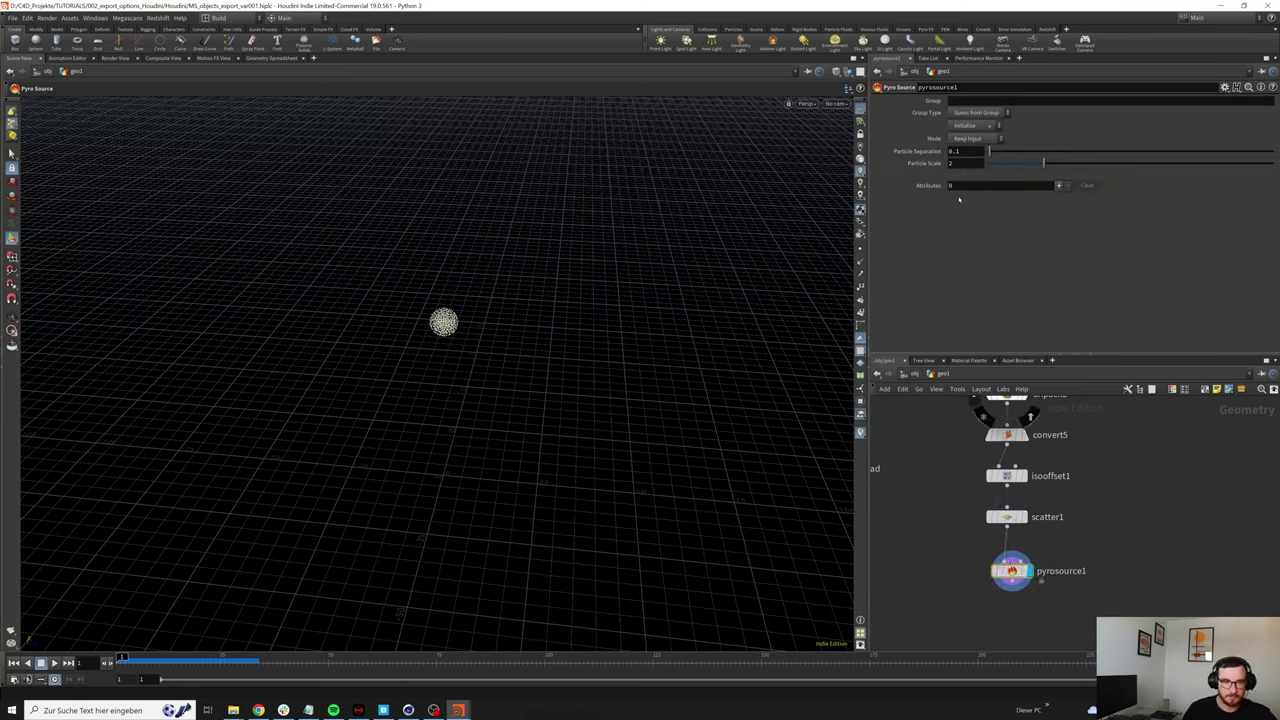
{"action": "scroll", "coordinate": [1060, 500], "scroll_direction": "up", "scroll_amount": 2}
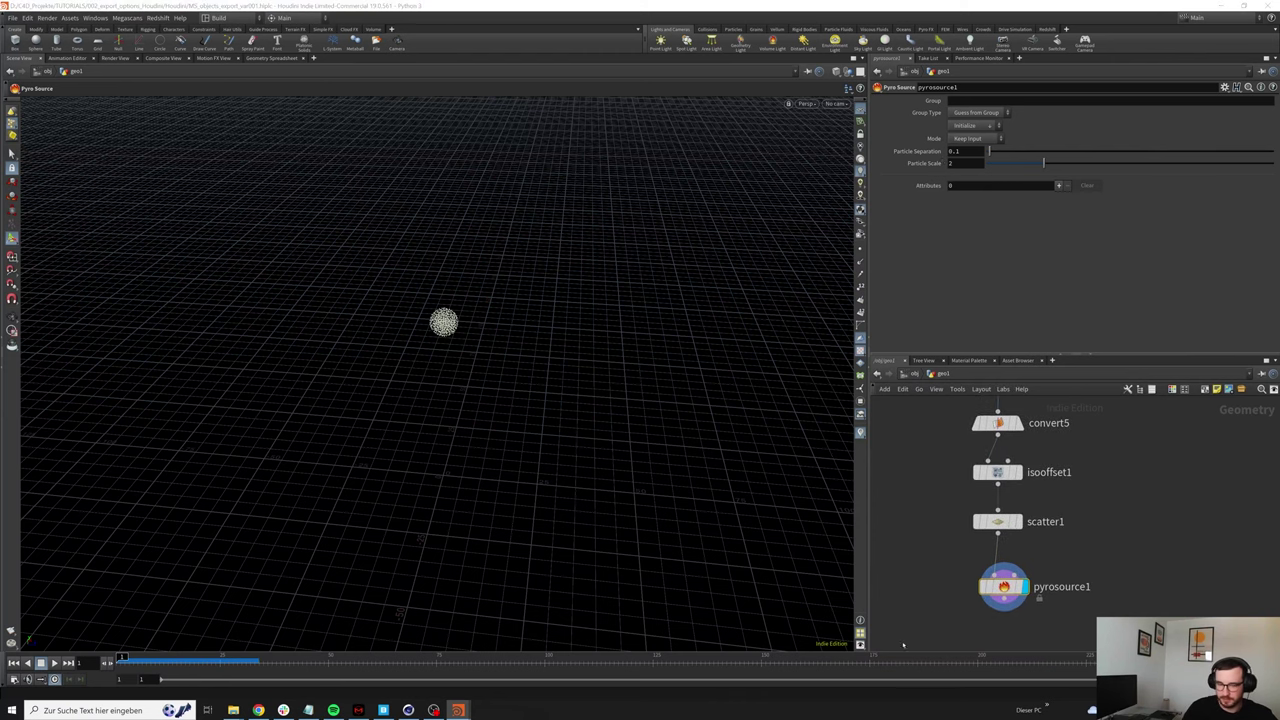
{"action": "mouse_move", "coordinate": [1090, 600]}
{"action": "middle_mouse_down"}
{"action": "mouse_move", "coordinate": [1076, 561]}
{"action": "mouse_move", "coordinate": [1090, 546]}
{"action": "middle_mouse_up"}
- Replace the plain Volume Rasterize node with a Volume Rasterize Attributes node
{"action": "key", "text": "Tab"}
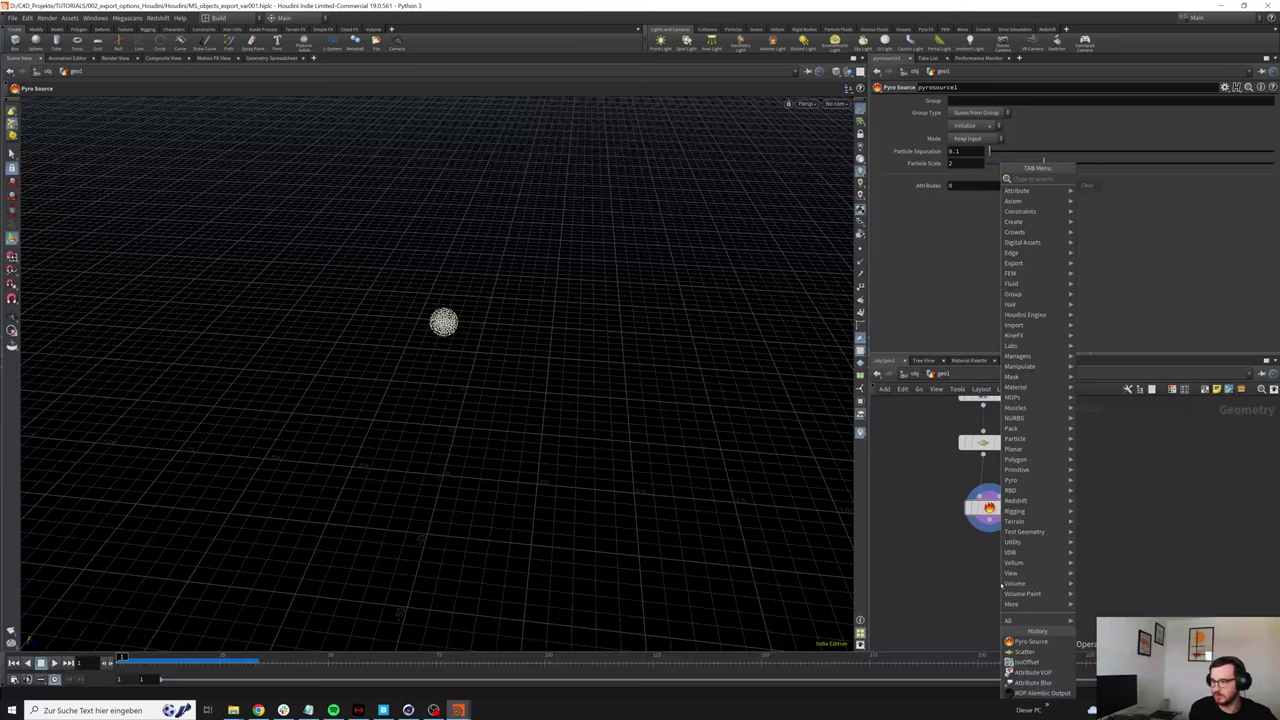
{"action": "type", "text": "volume rast"}
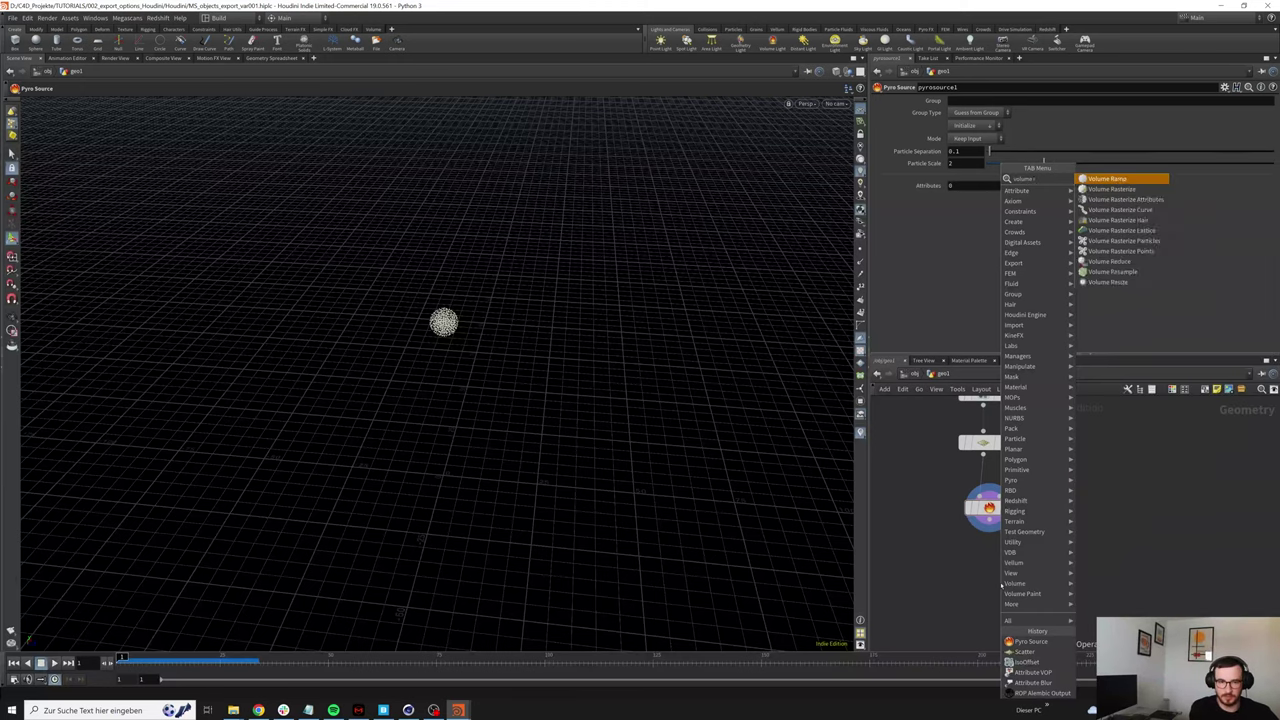
{"action": "key", "text": "Return"}
{"action": "left_click", "coordinate": [1001, 583]}
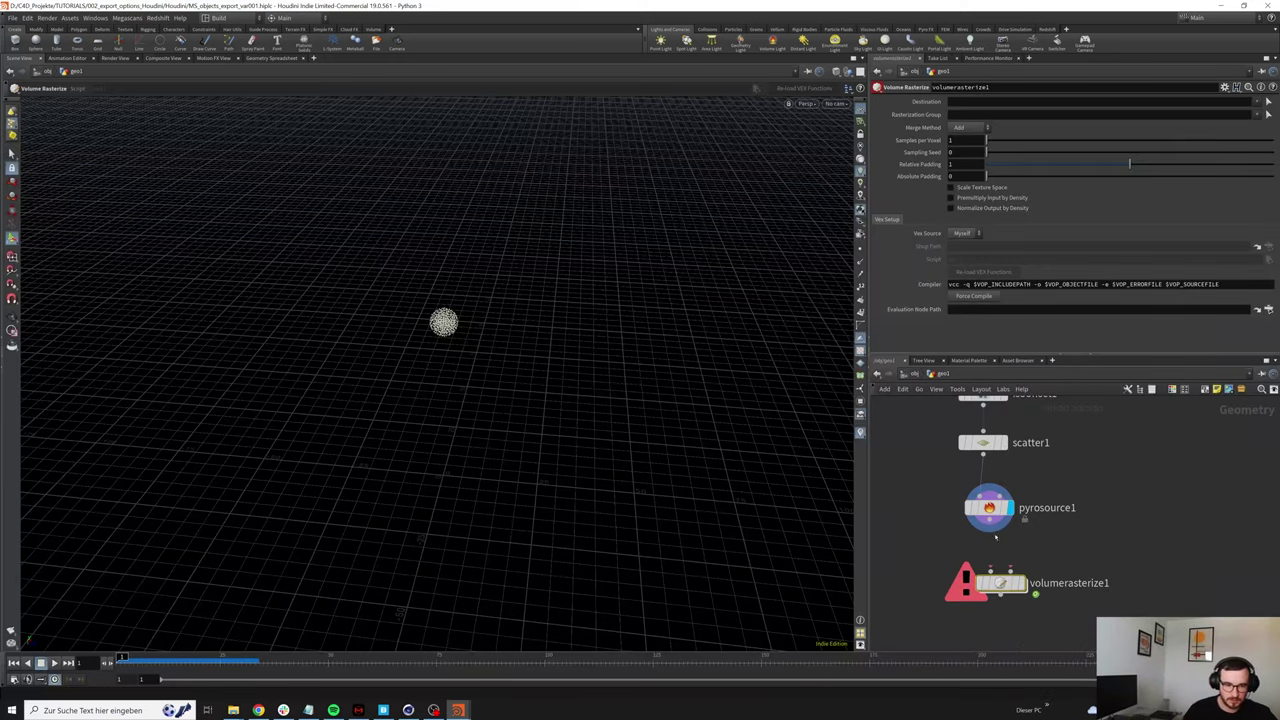
{"action": "left_click", "coordinate": [1021, 583]}
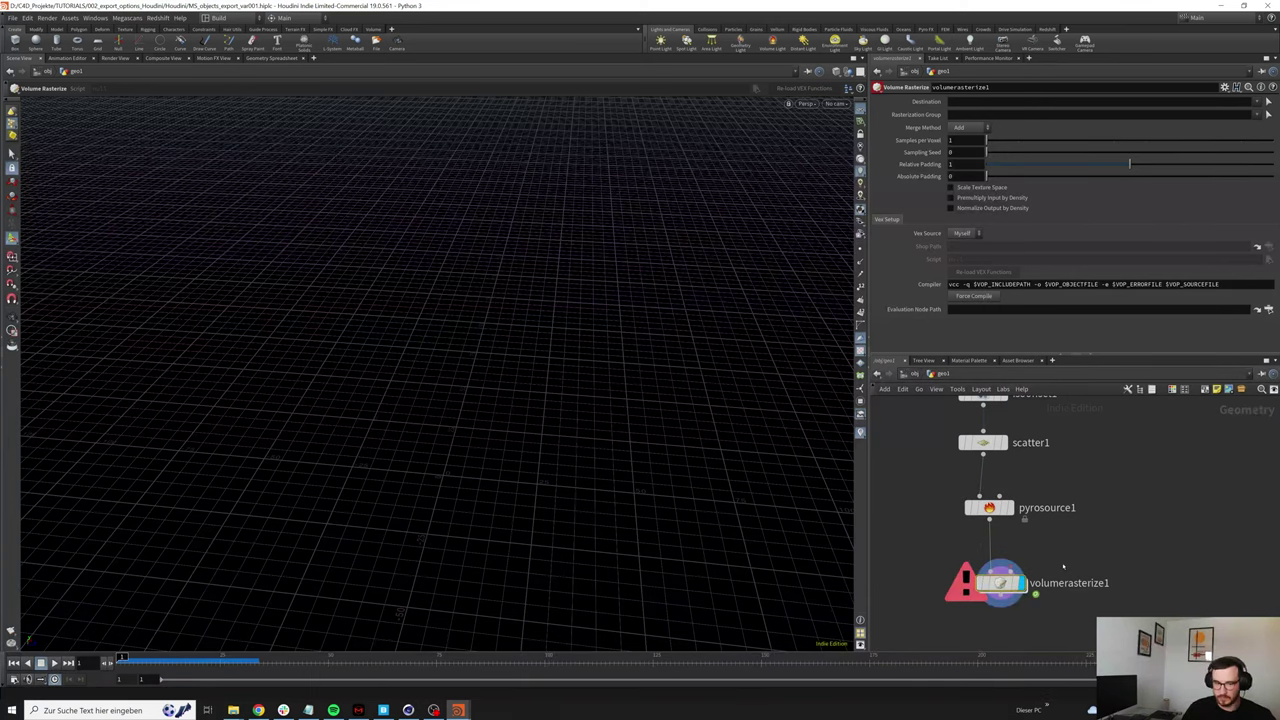
{"action": "key", "text": "Tab"}
{"action": "type", "text": "volume"}
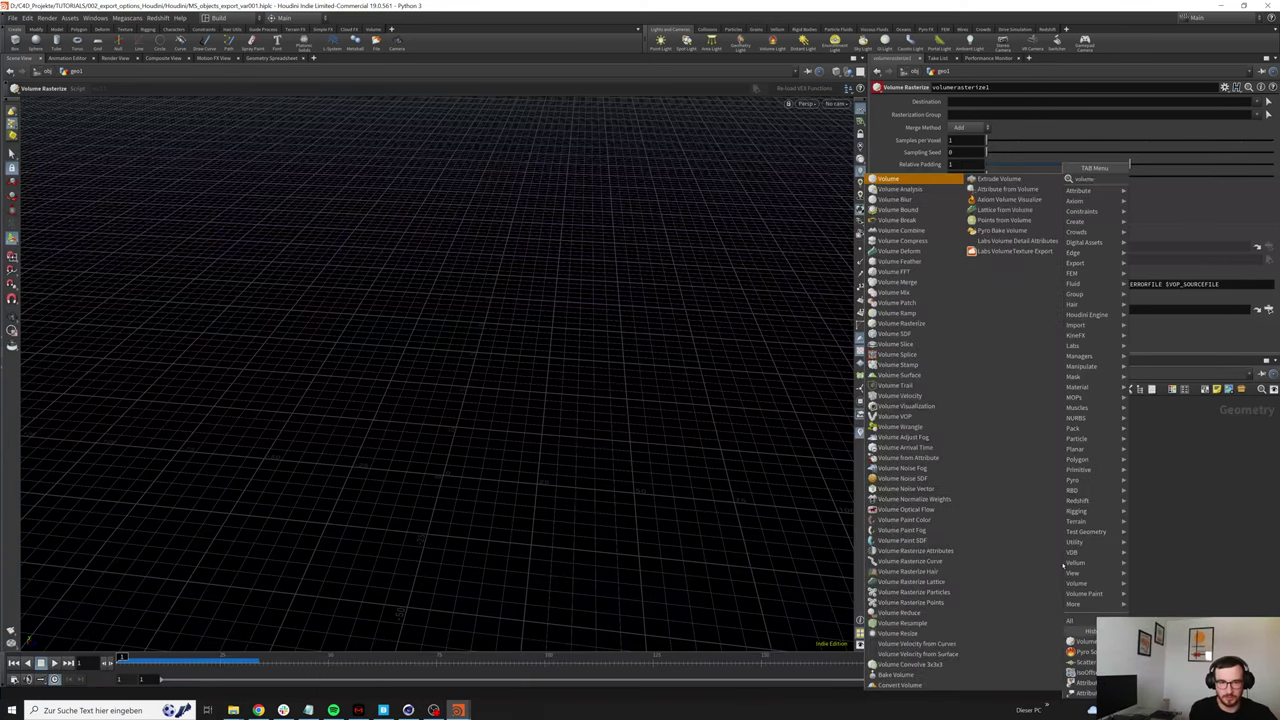
{"action": "type", "text": " raster"}
{"action": "key", "text": "Down"}
{"action": "key", "text": "Return"}
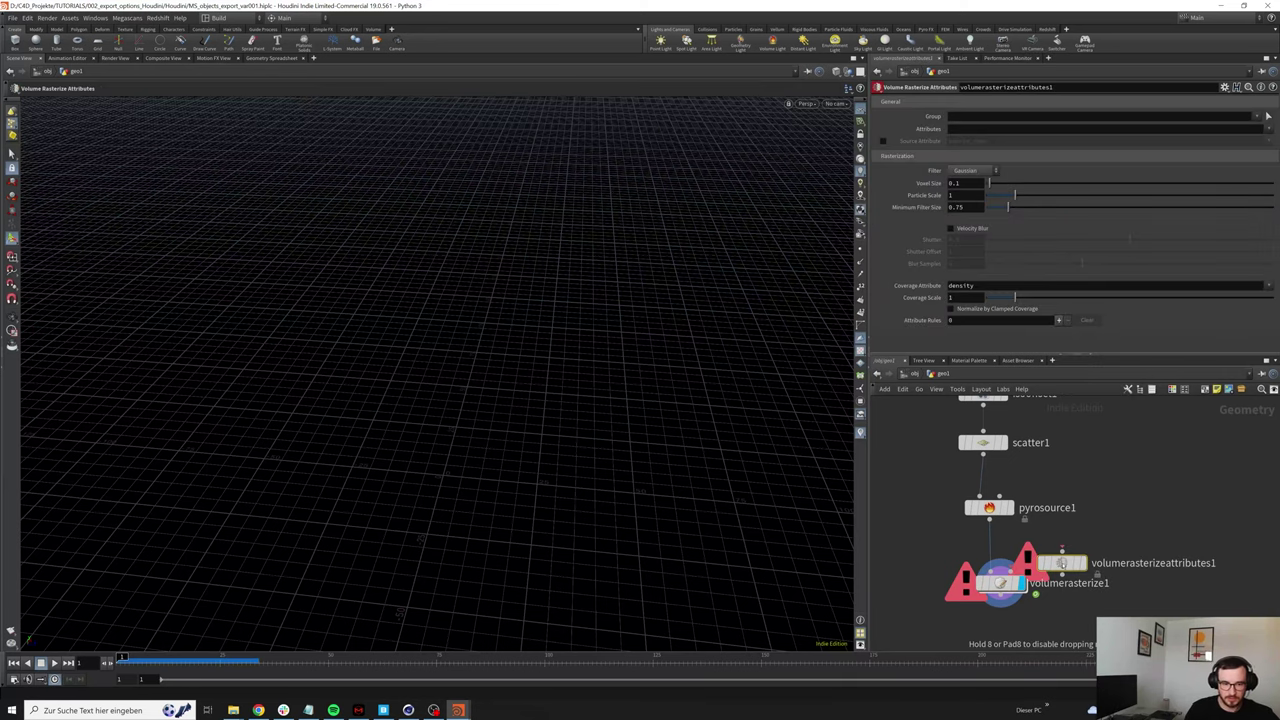
{"action": "key", "text": "Delete"}
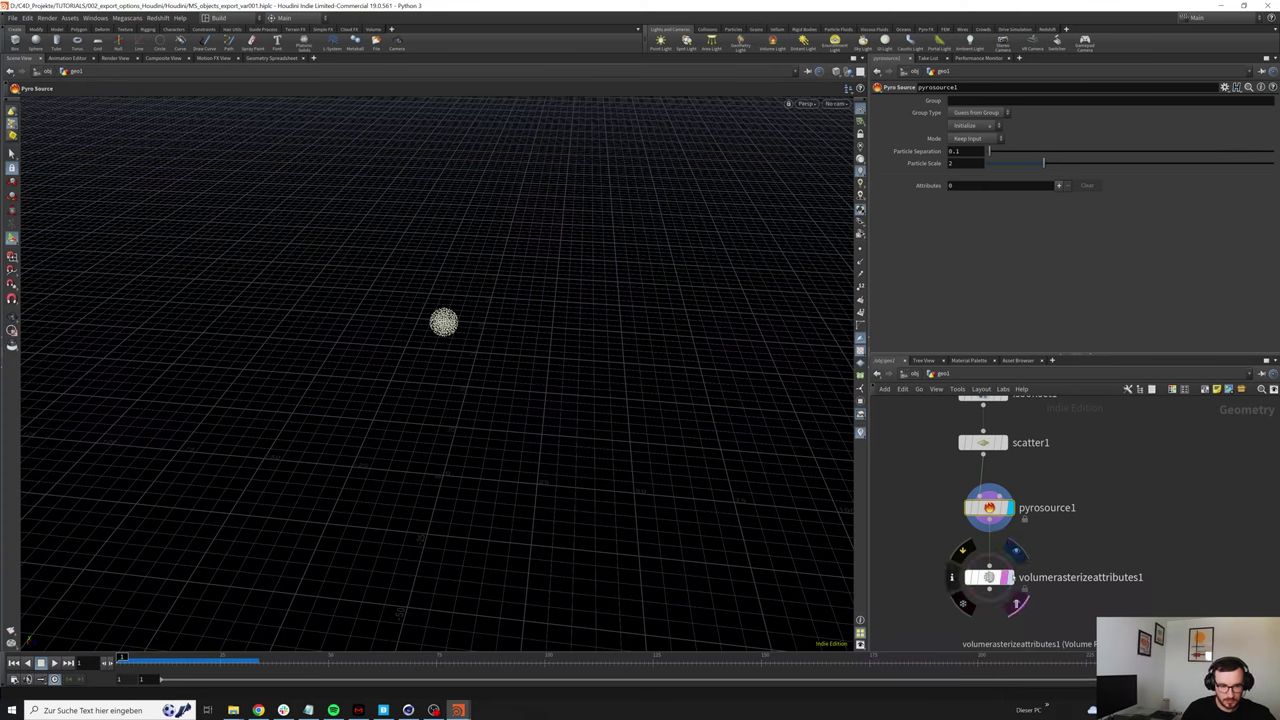
{"action": "left_click", "coordinate": [989, 577]}
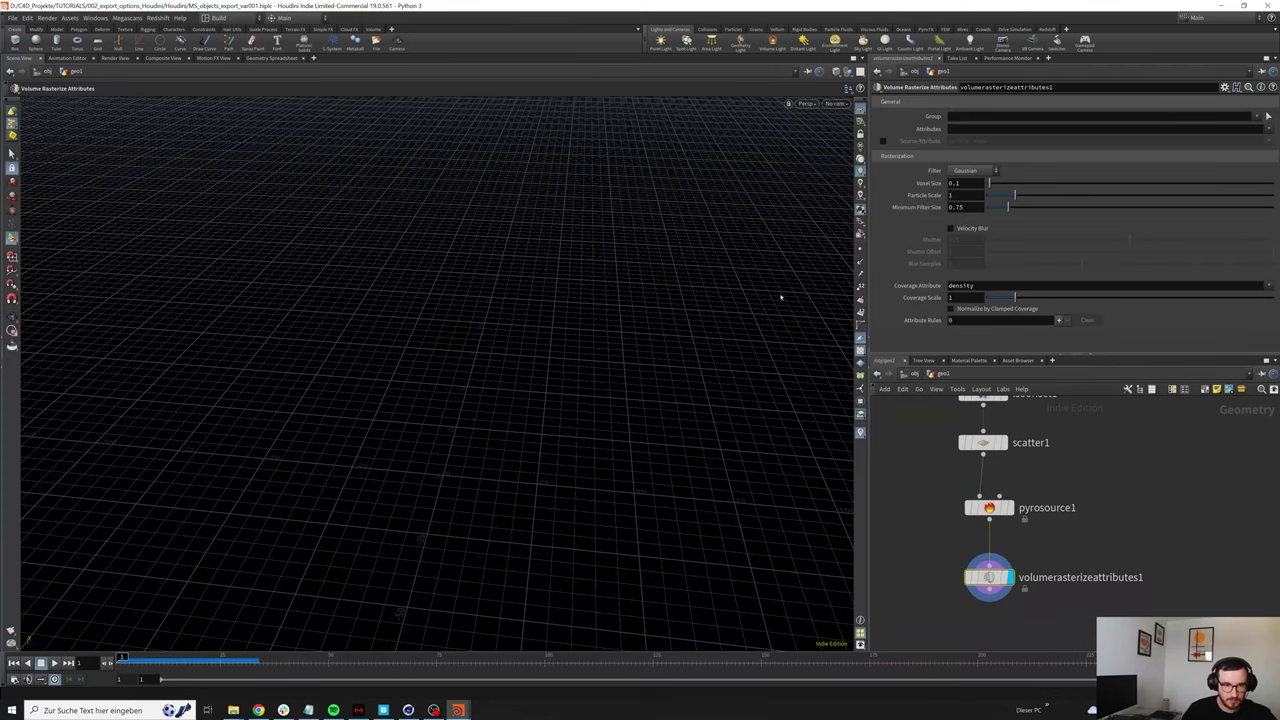
- Add a Merge node wired under volumerasterizeattributes1
{"action": "key", "text": "h"}
{"action": "key", "text": "Tab"}
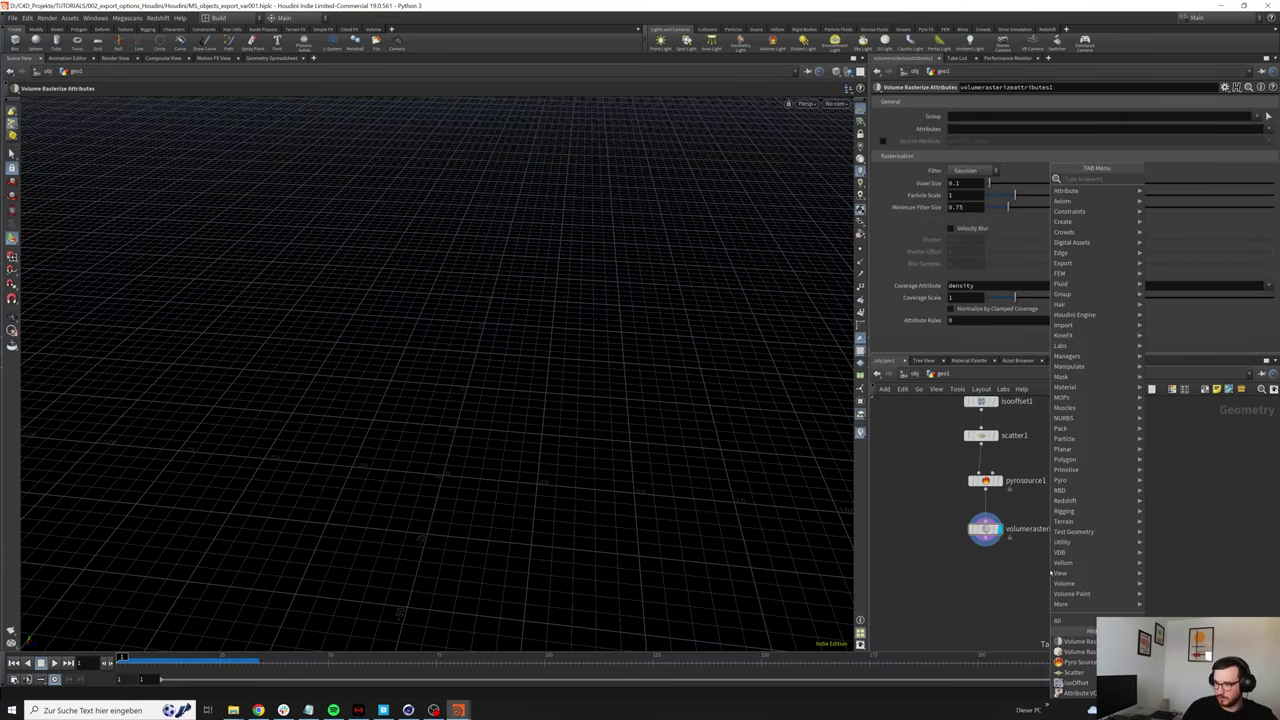
{"action": "type", "text": "merge"}
{"action": "key", "text": "Return"}
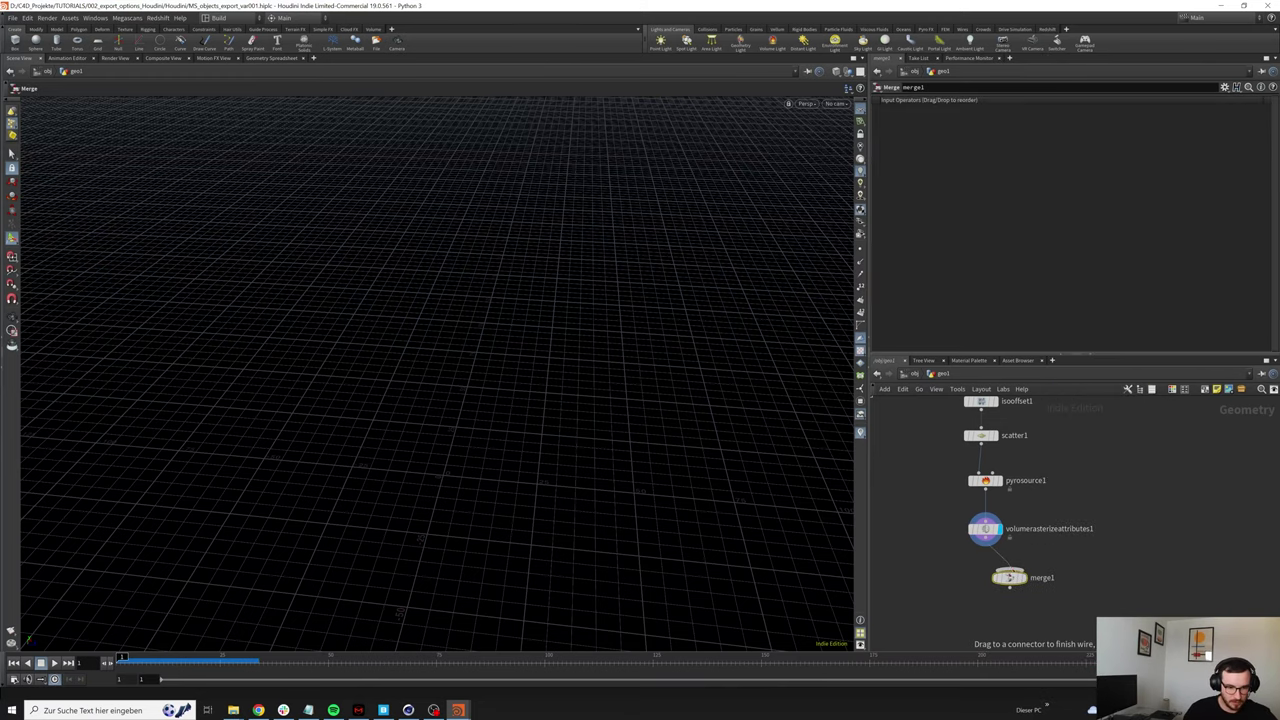
{"action": "left_click", "coordinate": [1008, 580]}
{"action": "middle_click_drag", "start_coordinate": [1004, 623], "coordinate": [996, 590]}
{"action": "key", "text": "Tab"}
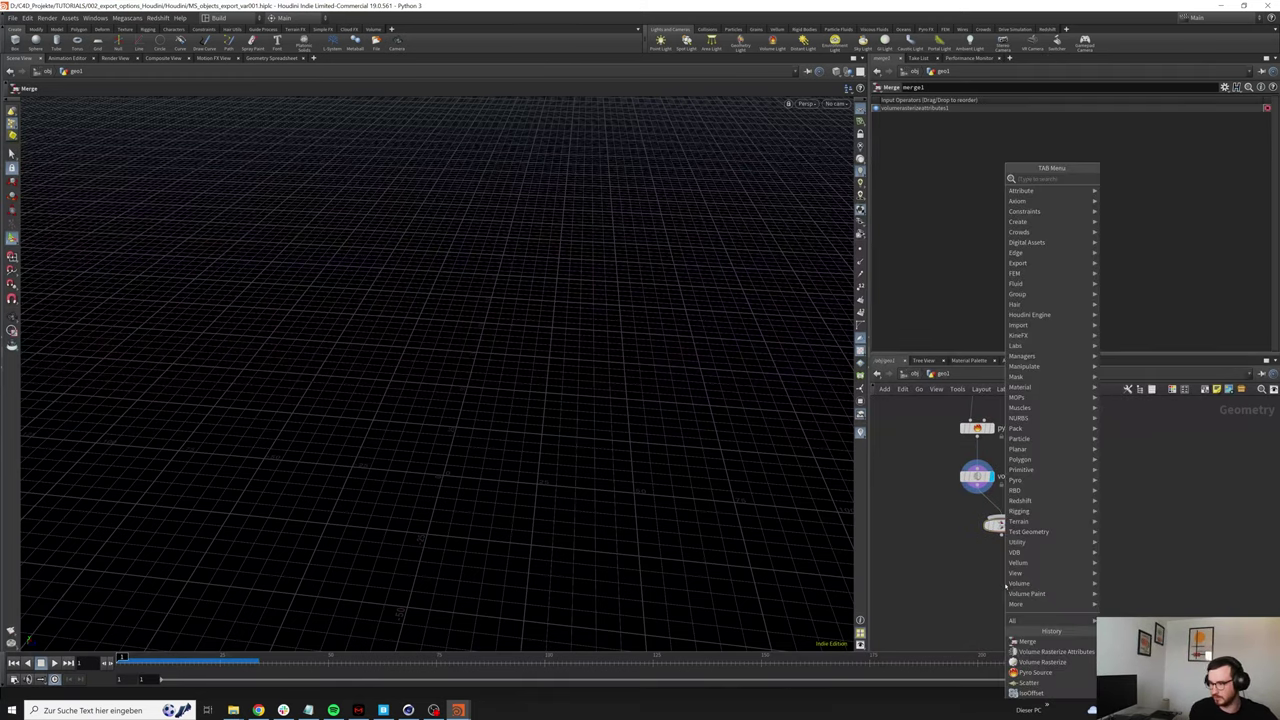
- Give the Pyro Source a density attribute with default value 300, plus a temperature attribute
{"action": "key", "text": "Escape"}
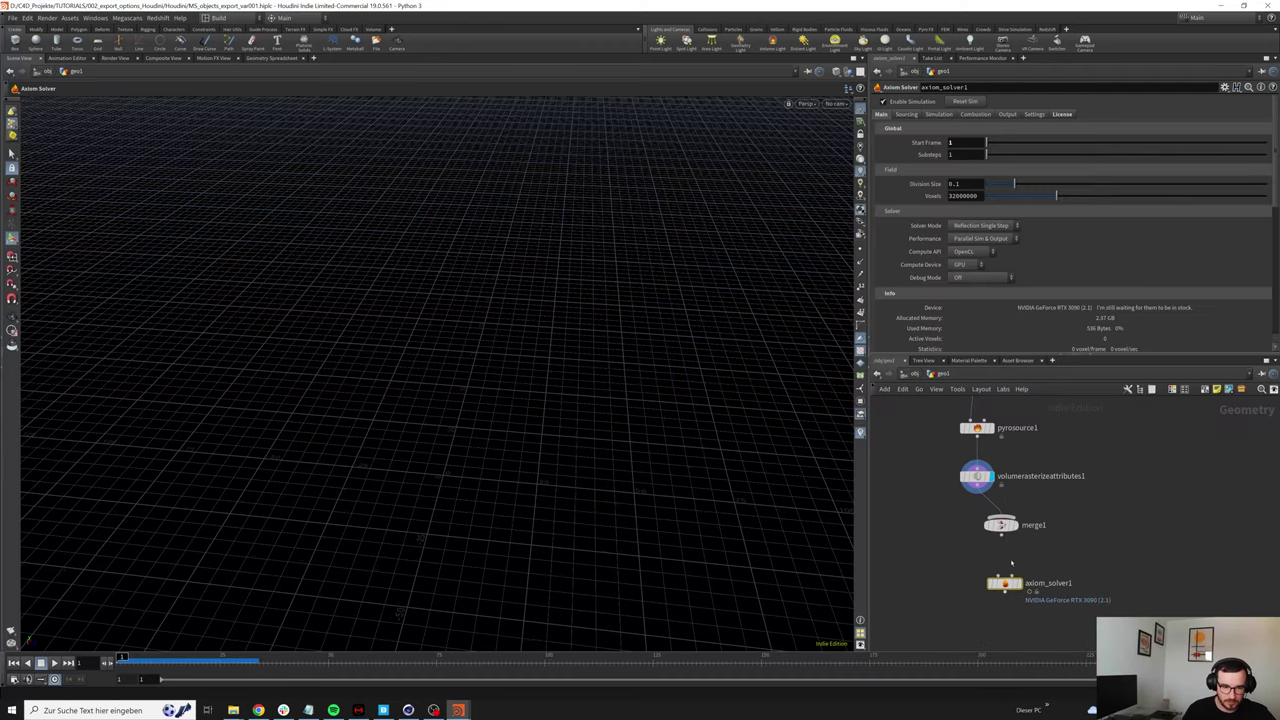
{"action": "key", "text": "h"}
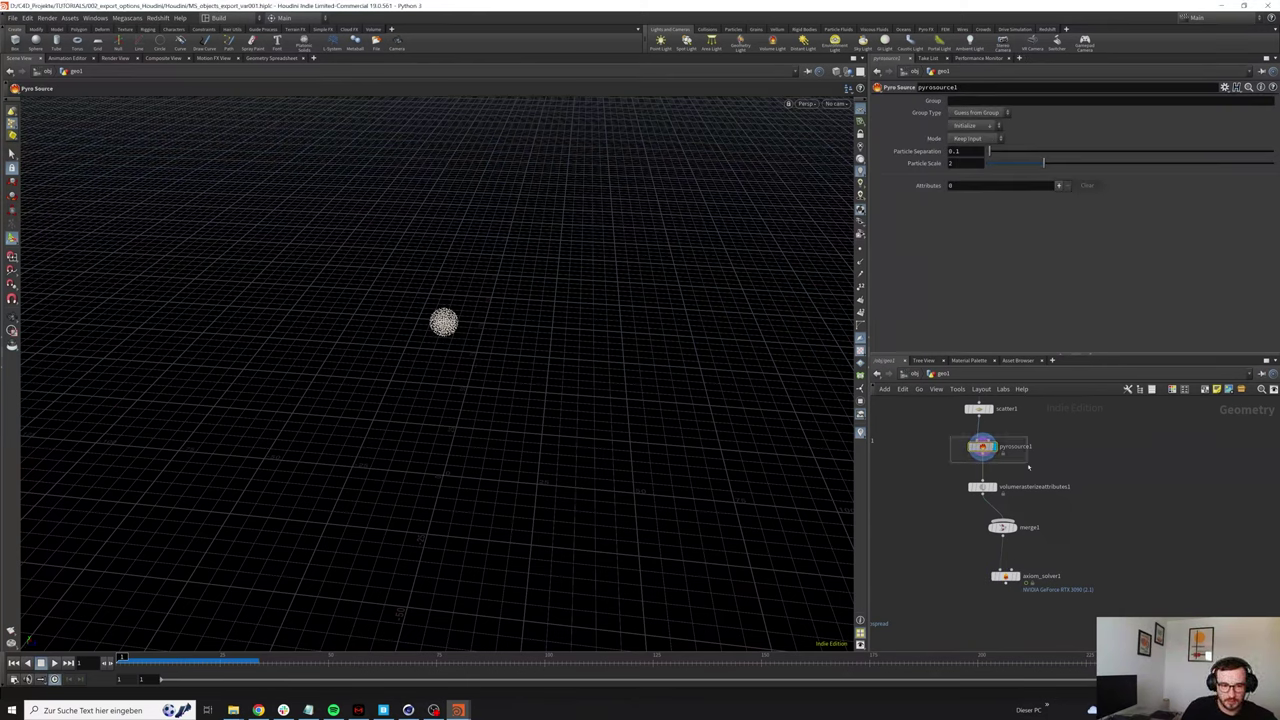
{"action": "left_click", "coordinate": [1058, 185]}
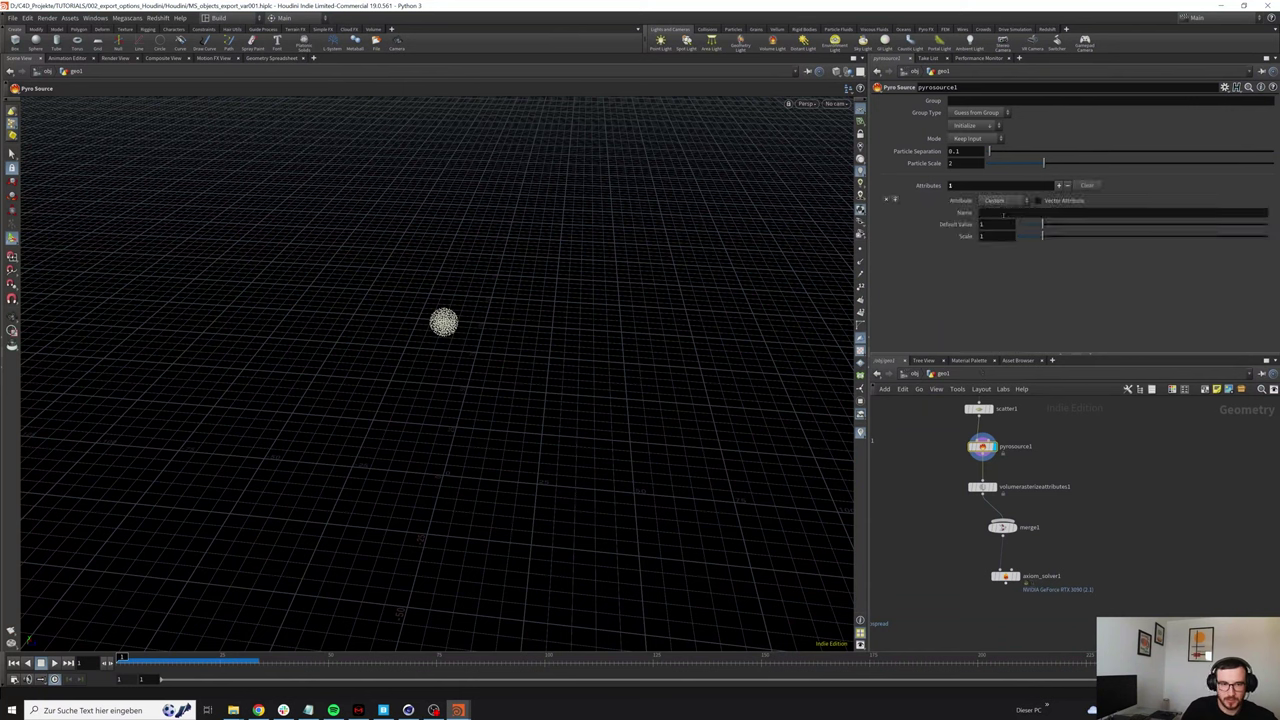
{"action": "left_click", "coordinate": [1003, 213]}
{"action": "type", "text": "density"}
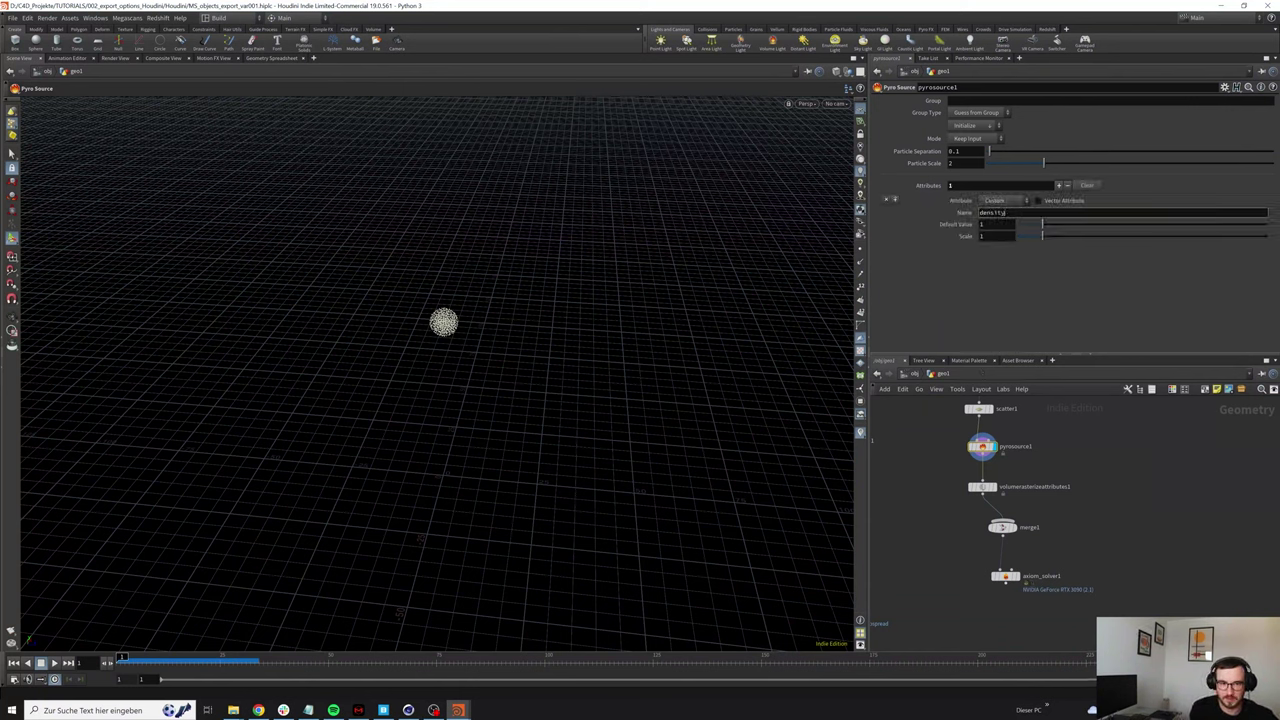
{"action": "key", "text": "Return"}
{"action": "left_click", "coordinate": [995, 200]}
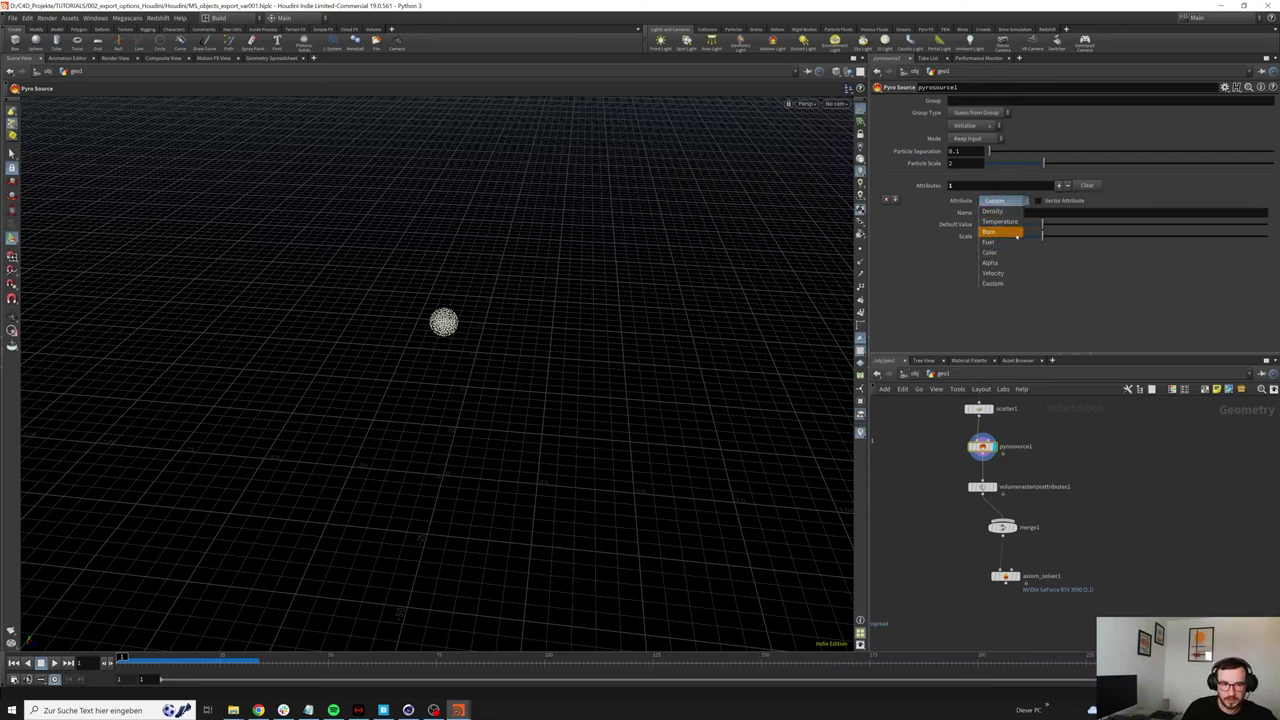
{"action": "left_click", "coordinate": [995, 211]}
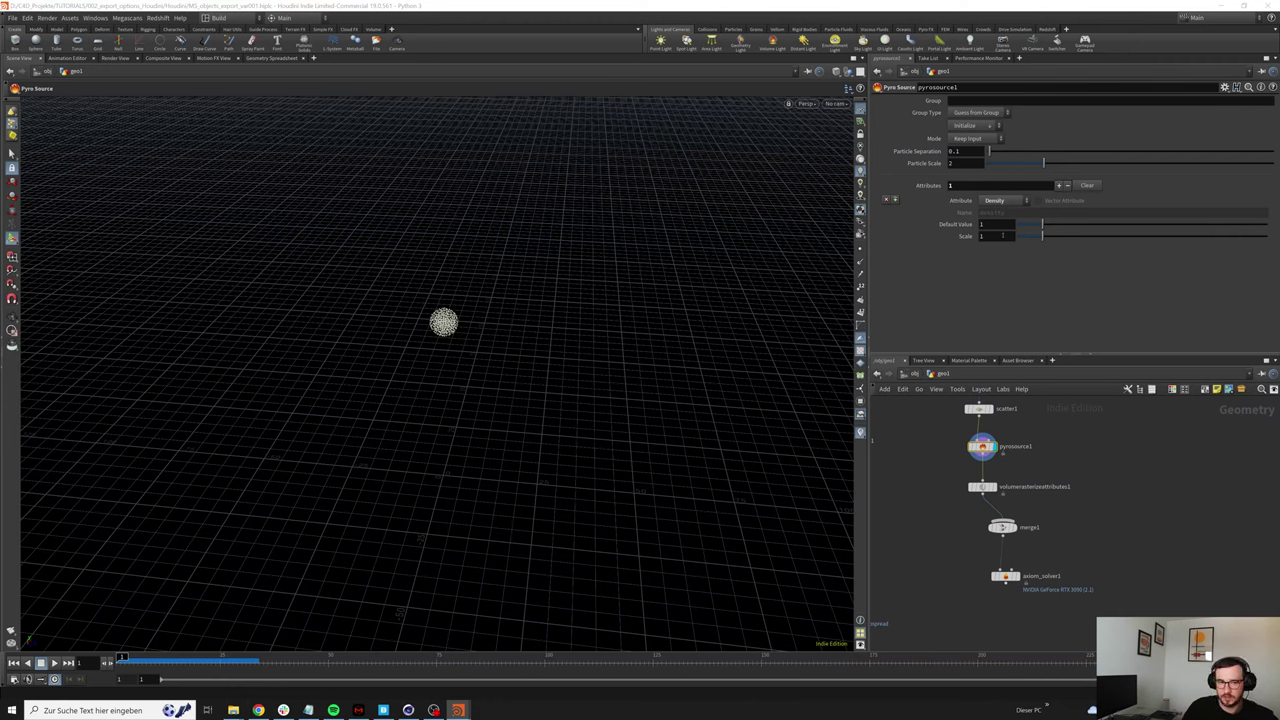
{"action": "left_click", "coordinate": [995, 224]}
{"action": "type", "text": "300"}
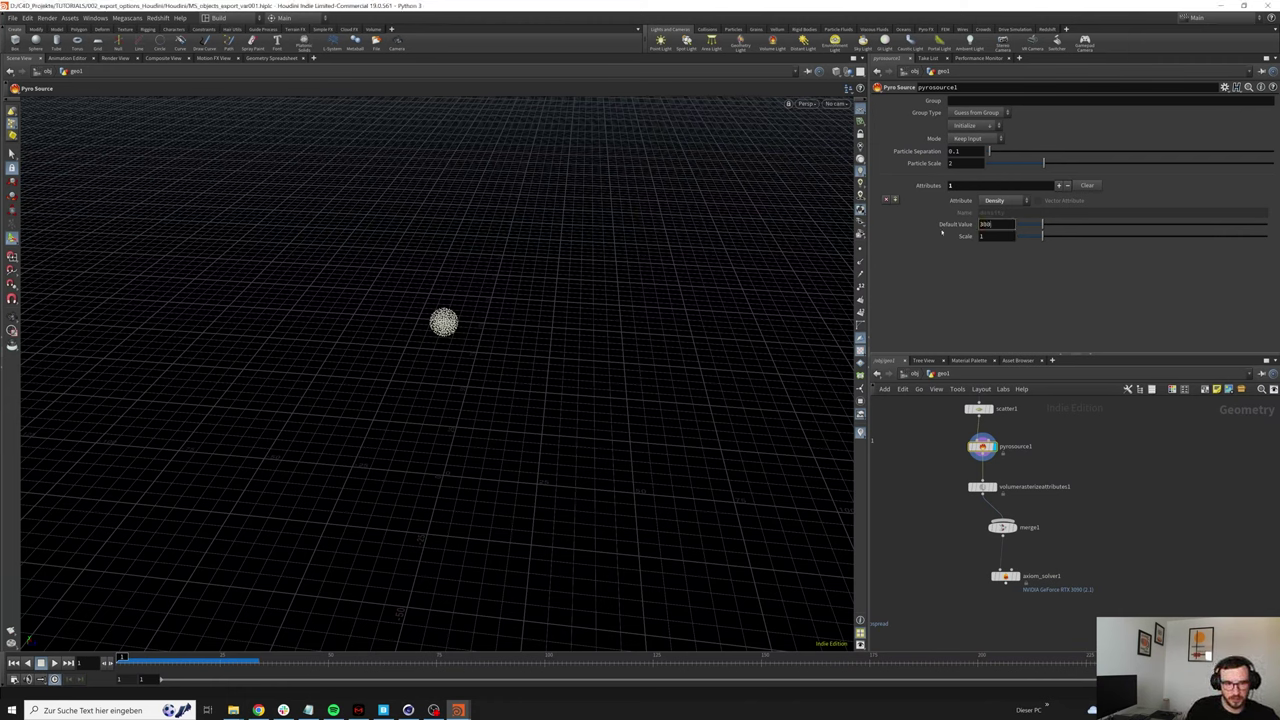
{"action": "key", "text": "Return"}
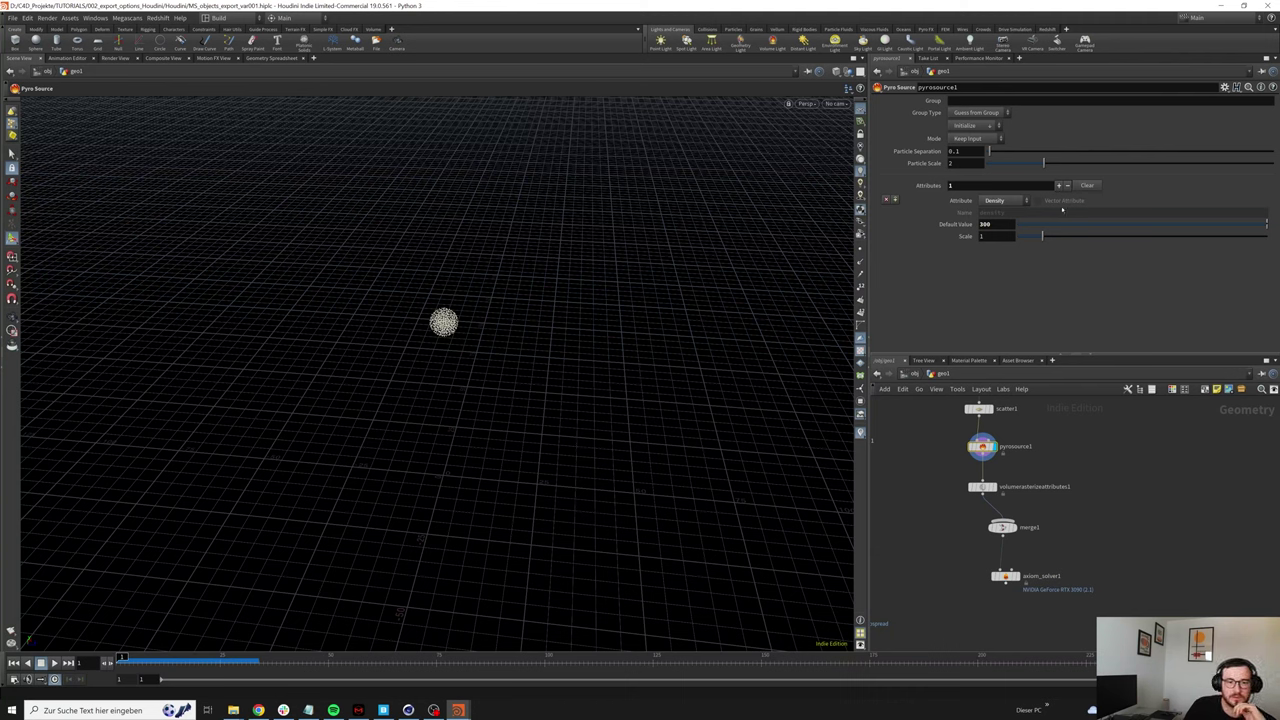
{"action": "left_click", "coordinate": [1059, 186]}
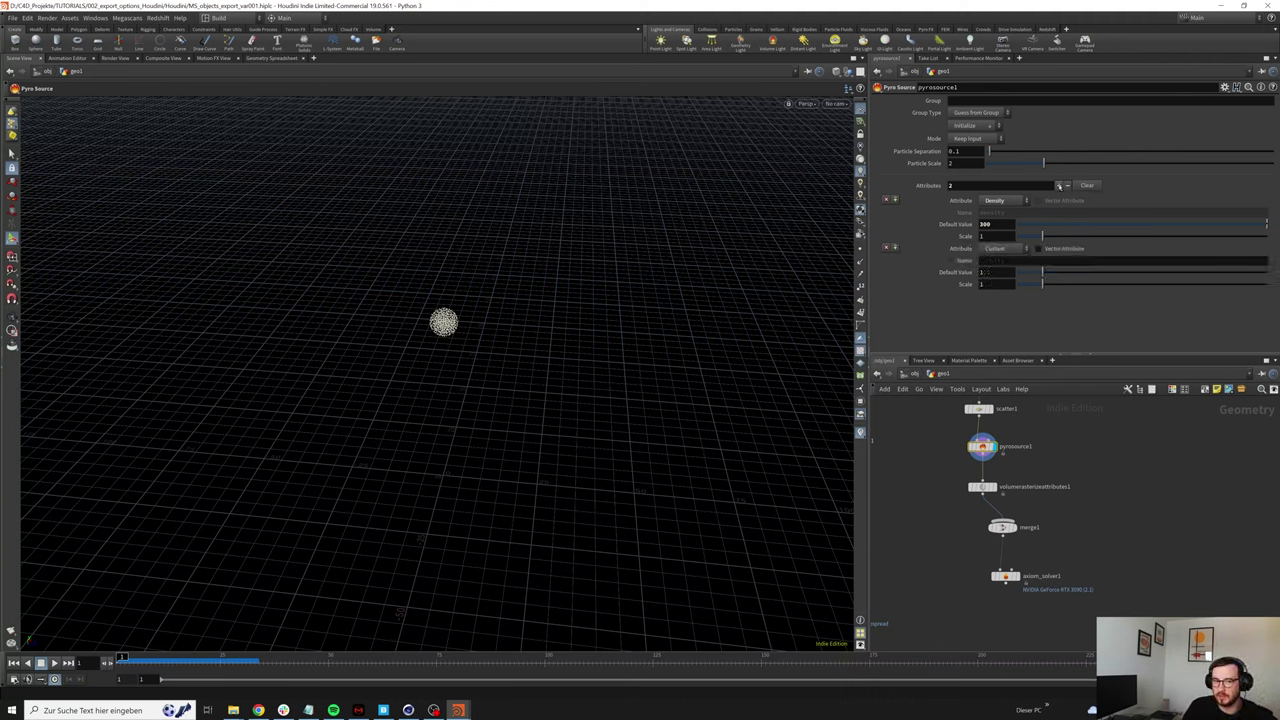
{"action": "left_click", "coordinate": [1005, 249]}
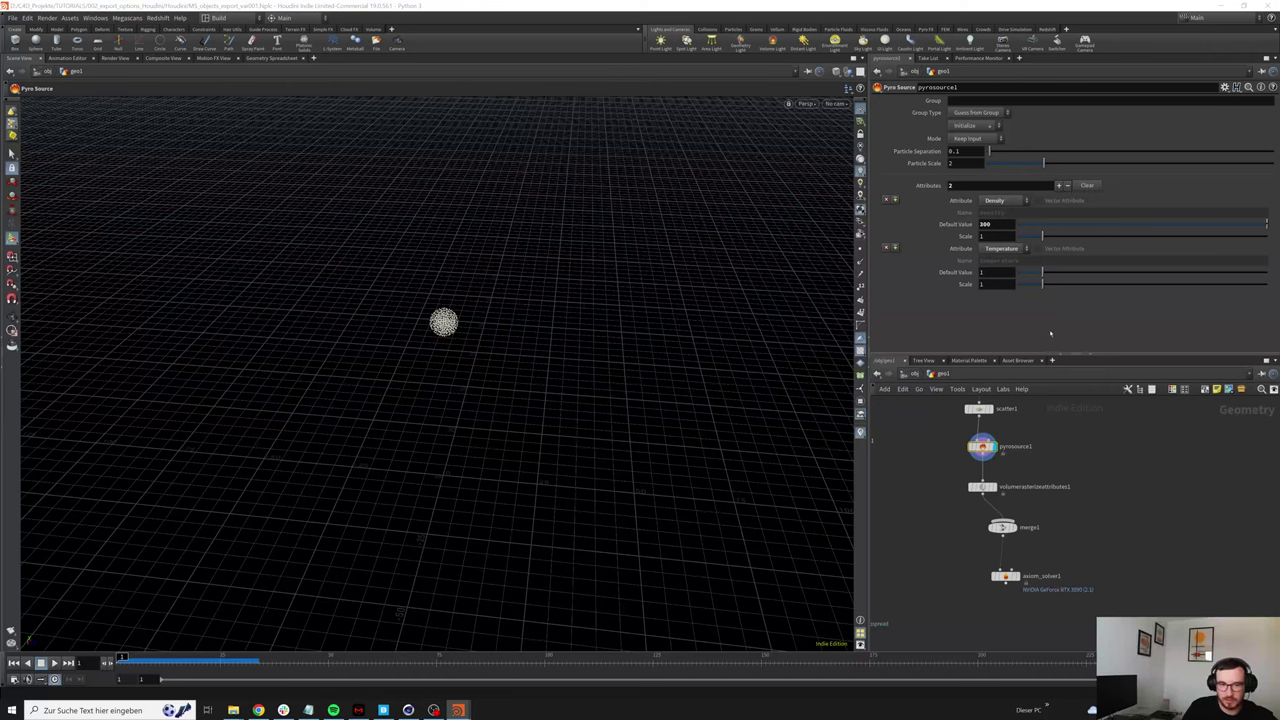
- Set volumerasterizeattributes1 to rasterize the density and temperature attributes
{"action": "left_click", "coordinate": [982, 487]}
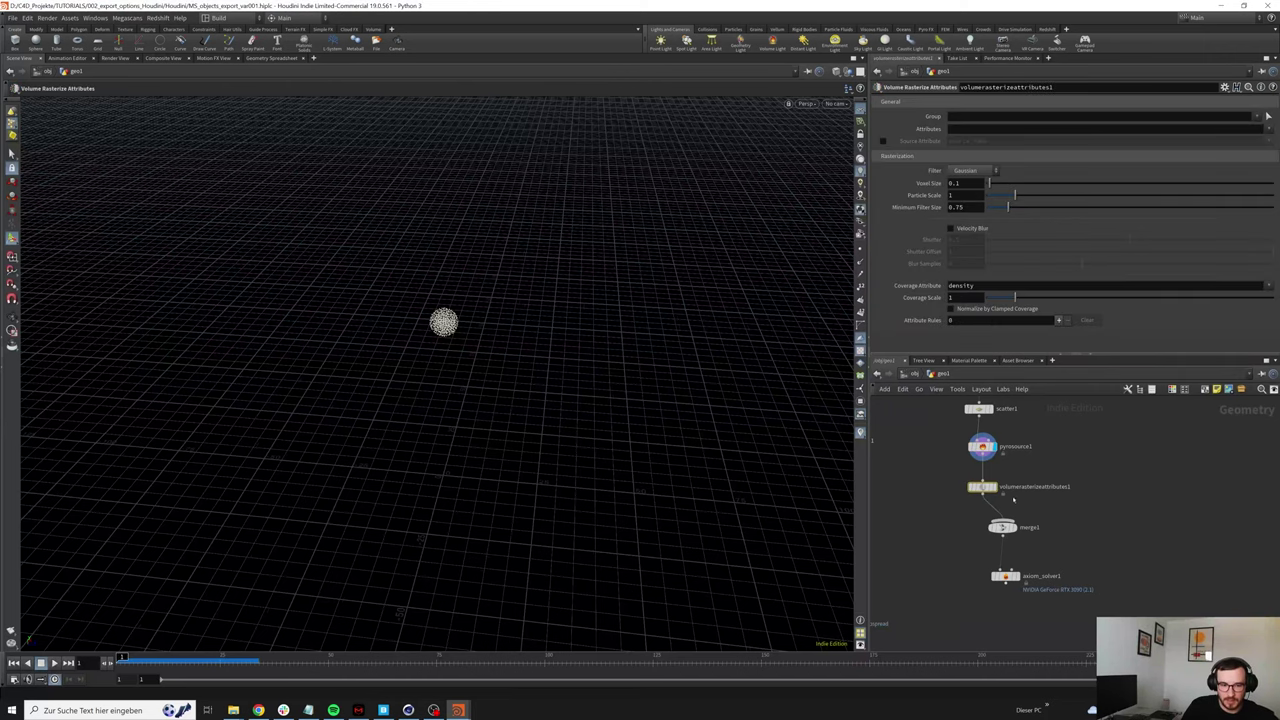
{"action": "left_click", "coordinate": [995, 487]}
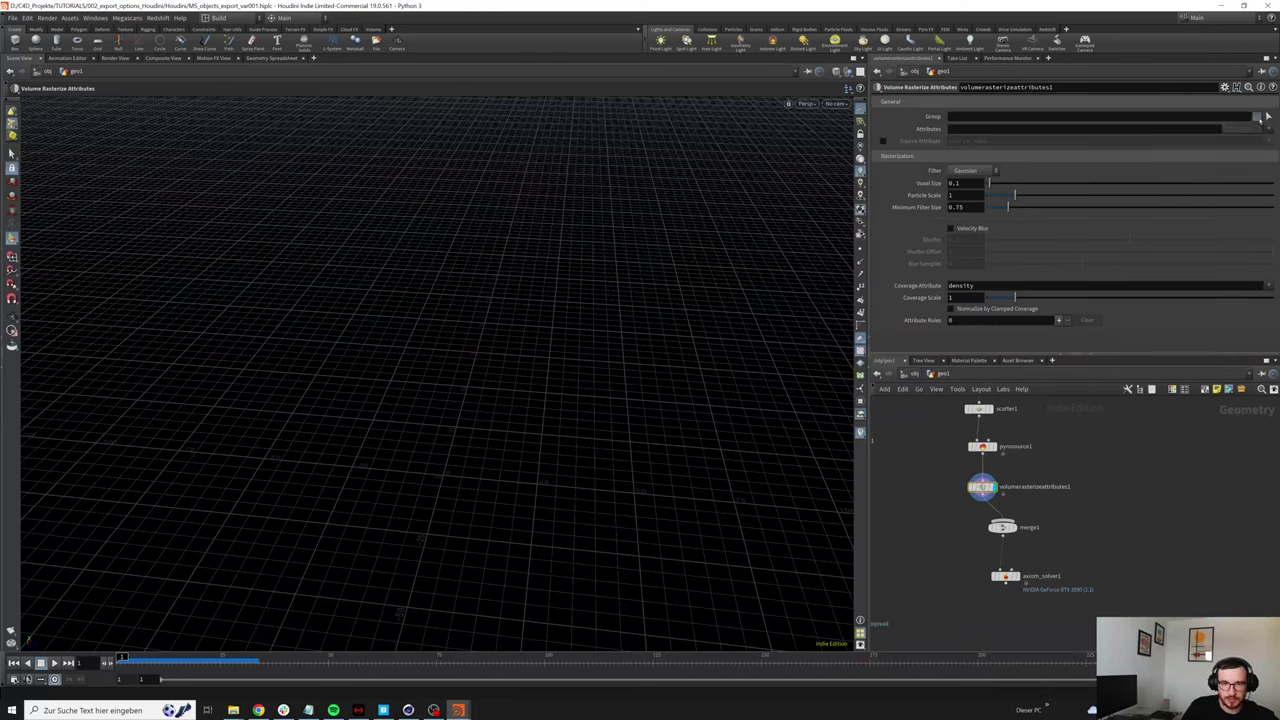
{"action": "left_click", "coordinate": [1267, 129]}
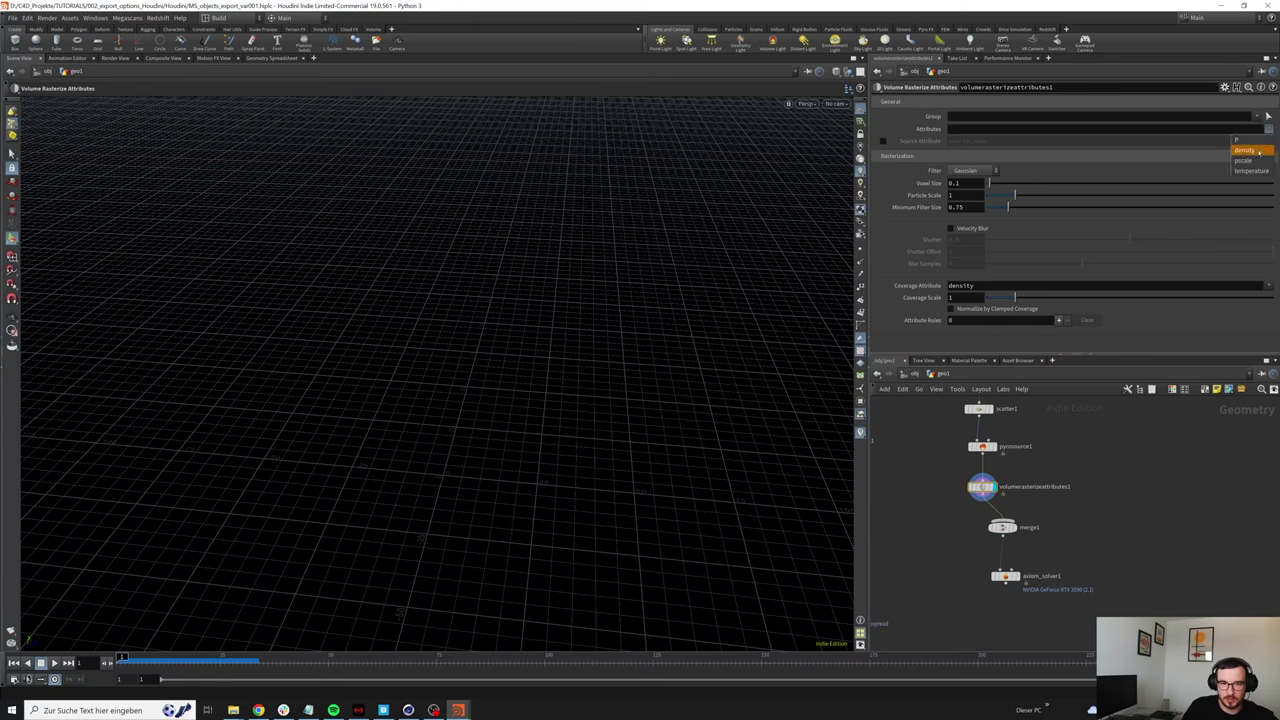
{"action": "left_click", "coordinate": [1258, 151]}
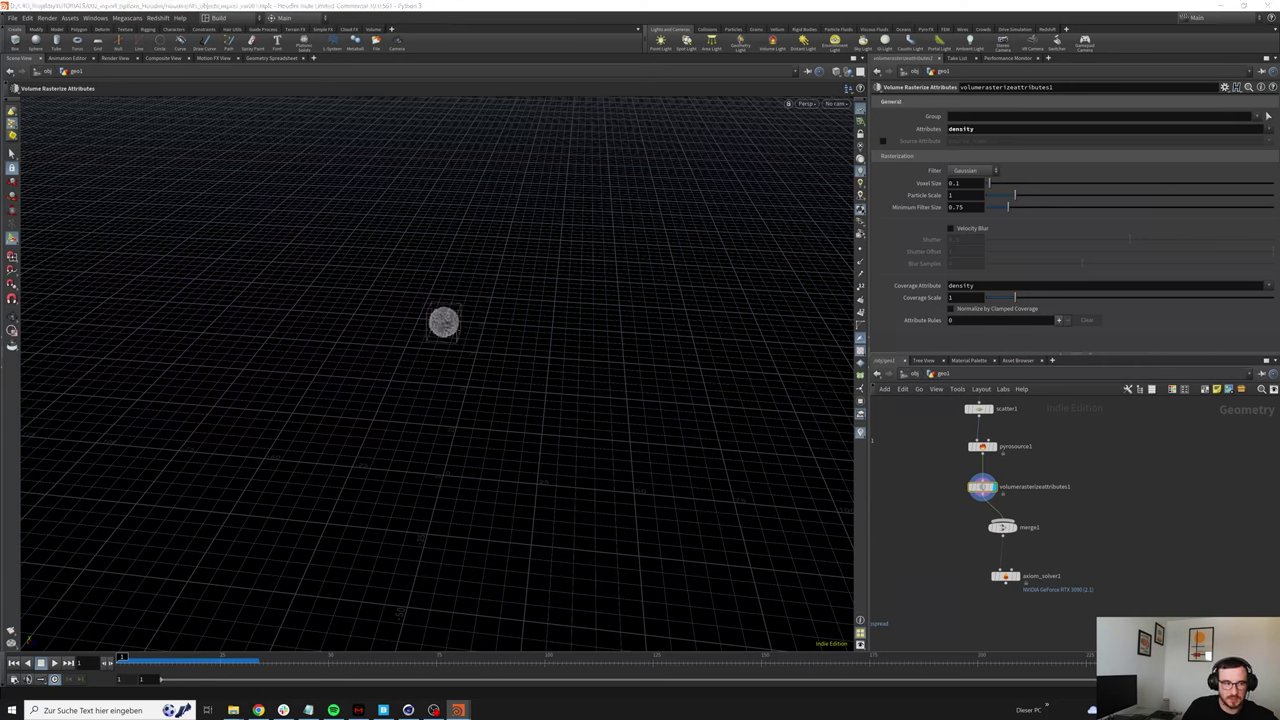
{"action": "left_click", "coordinate": [1267, 129]}
{"action": "left_click", "coordinate": [1258, 173]}
- Save, display axiom_solver1 and play the smoke simulation rising from the sphere
{"action": "middle_click_drag", "start_coordinate": [1123, 497], "coordinate": [1125, 486]}
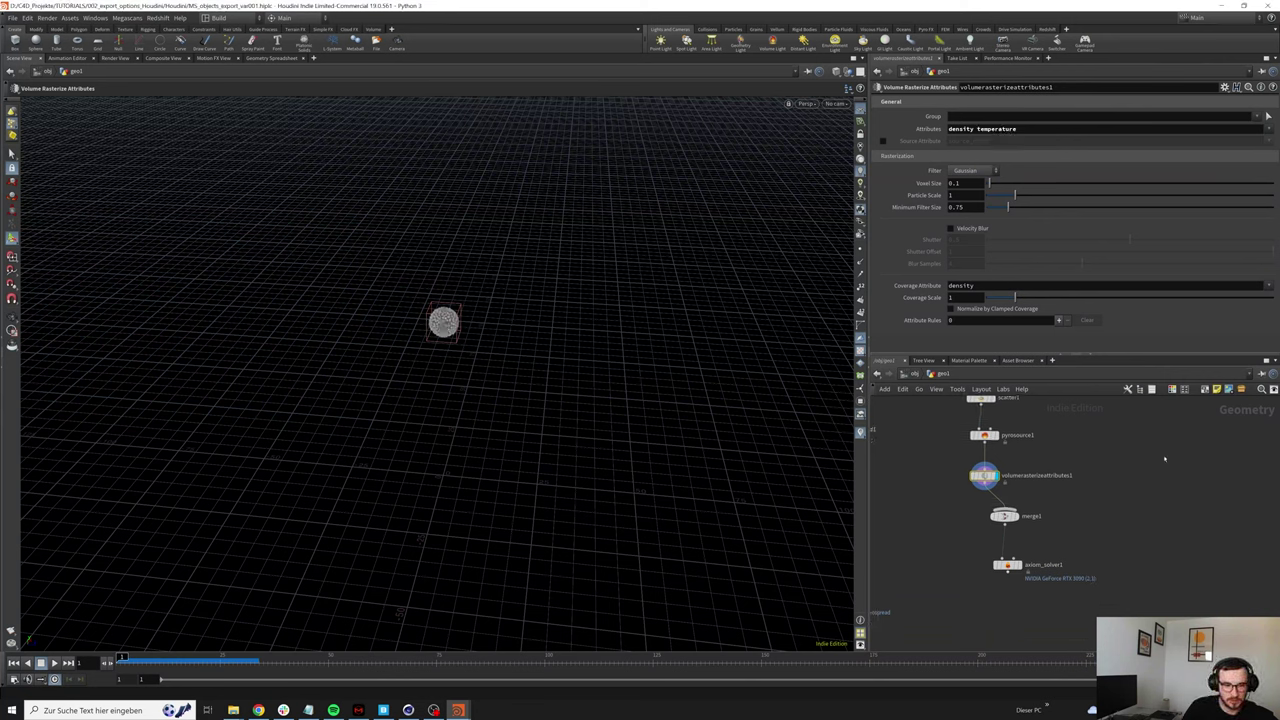
{"action": "key", "text": "ctrl+s"}
{"action": "left_click", "coordinate": [1020, 560]}
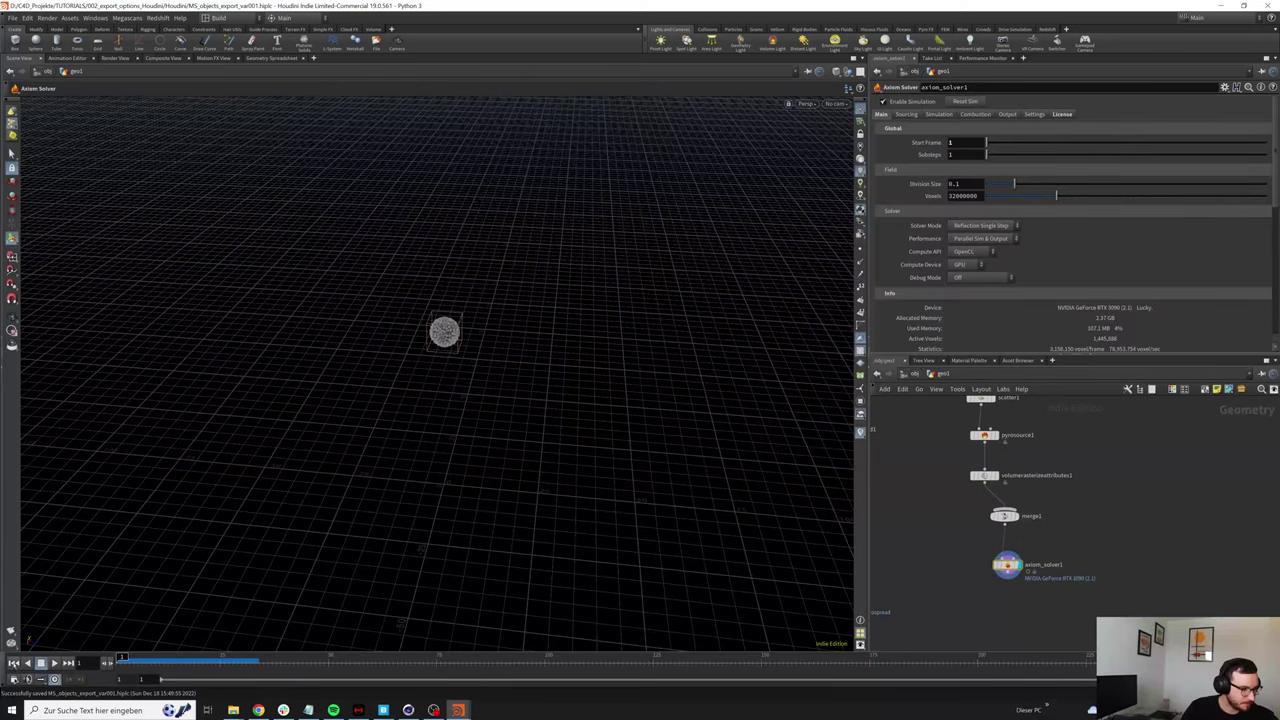
{"action": "key", "text": "Up"}
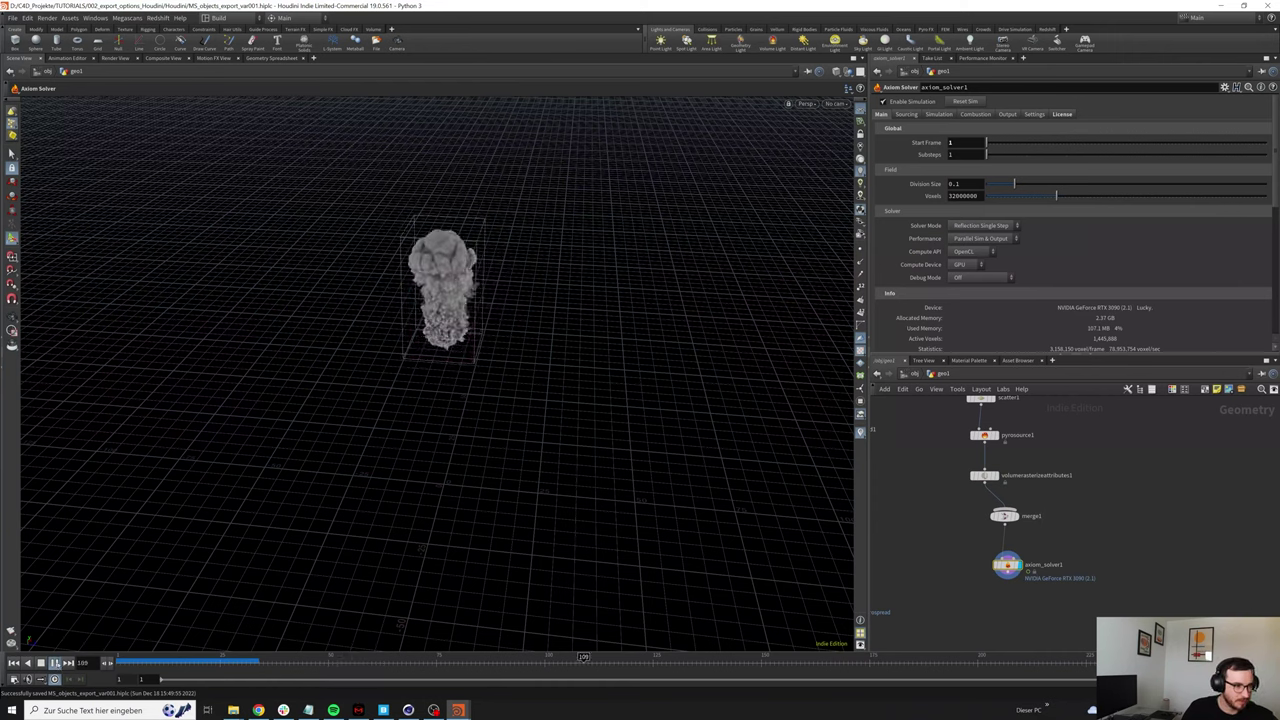
{"action": "mouse_move", "coordinate": [511, 314]}
{"action": "left_mouse_down"}
{"action": "mouse_move", "coordinate": [453, 333]}
{"action": "mouse_move", "coordinate": [470, 333]}
{"action": "left_mouse_up"}
- Rewind, save, then copy the Alembic import chain and load Cube_collision_for_smoke.abc into it
{"action": "key", "text": "ctrl+Up"}
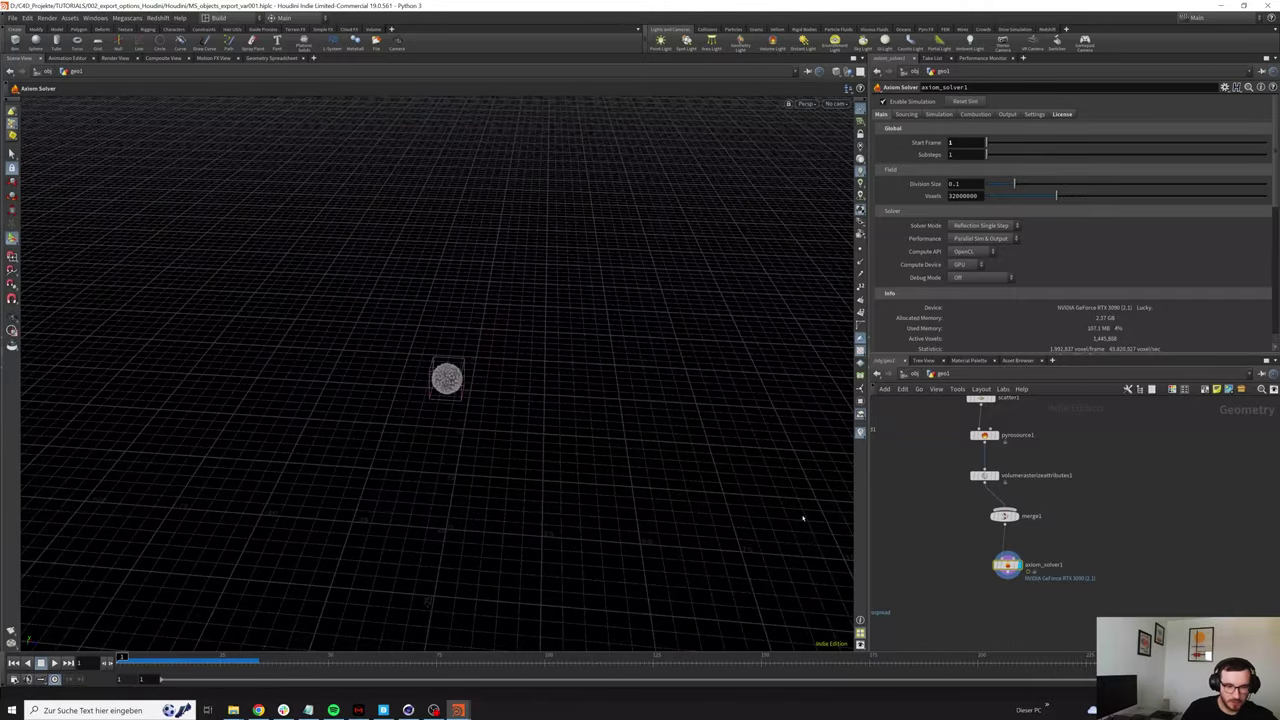
{"action": "key", "text": "ctrl+s"}
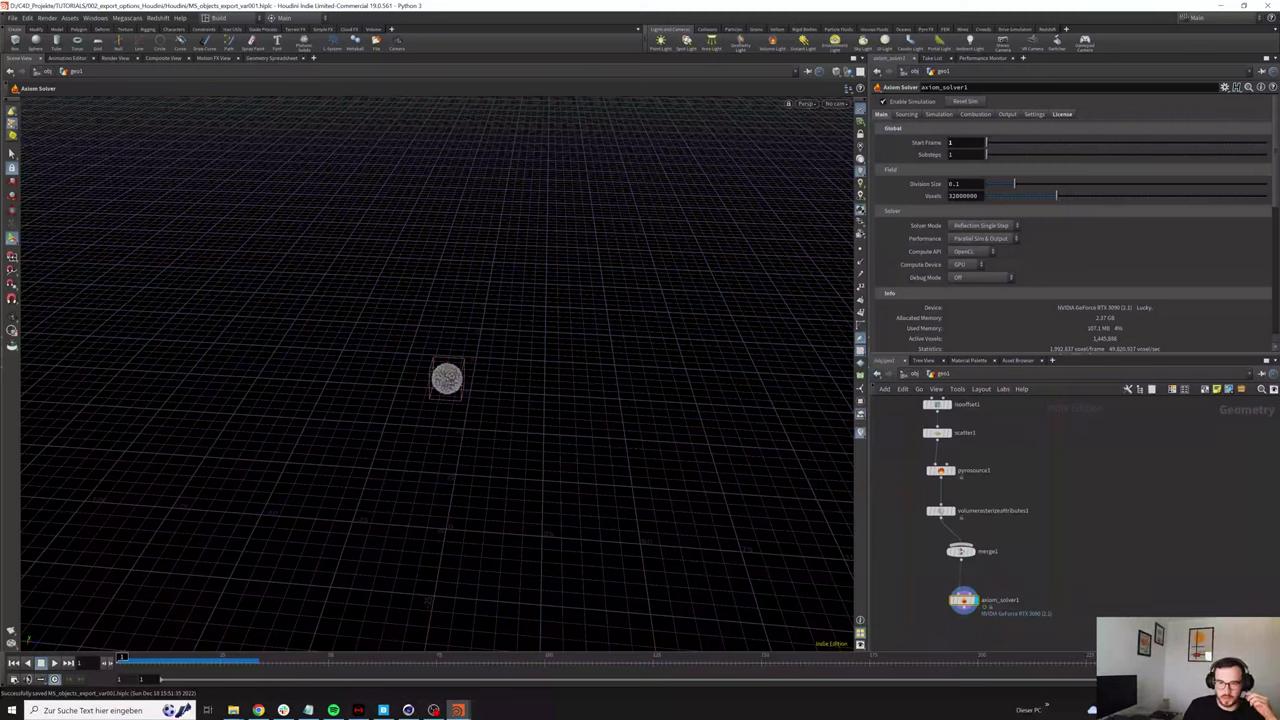
{"action": "key", "text": "h"}
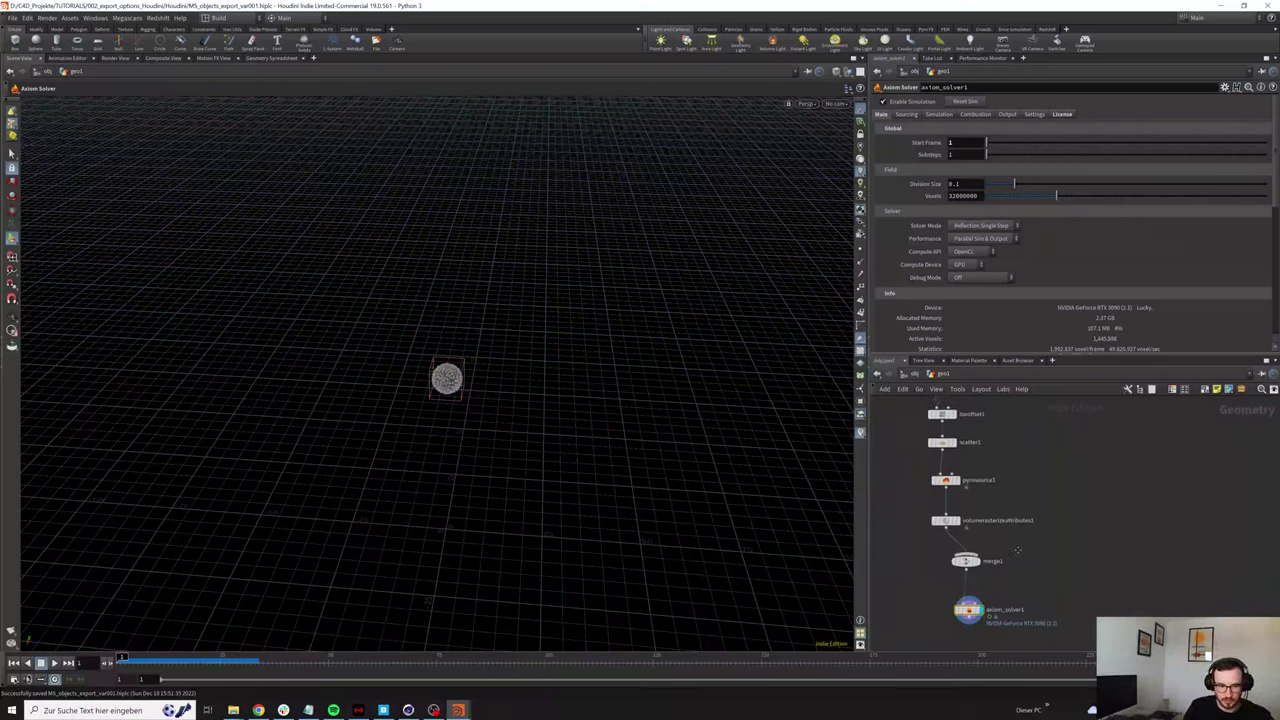
{"action": "left_click_drag", "start_coordinate": [935, 435], "coordinate": [975, 472]}
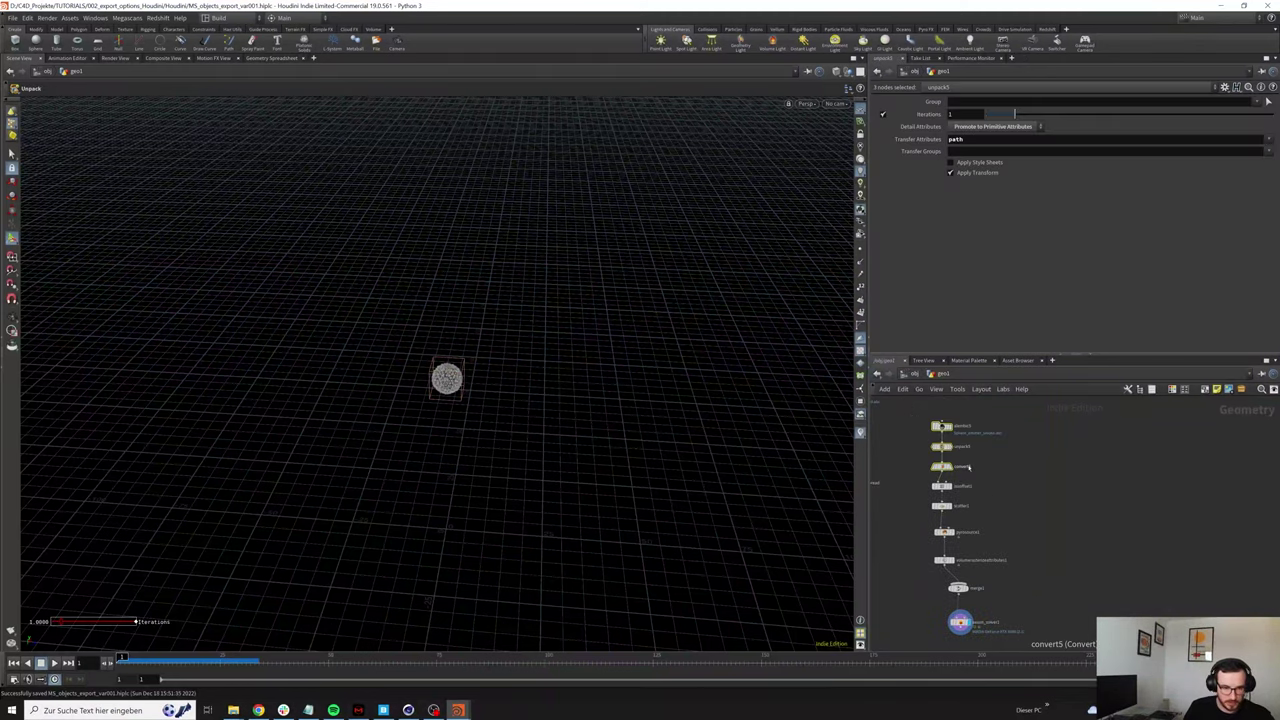
{"action": "key", "text": "ctrl+c"}
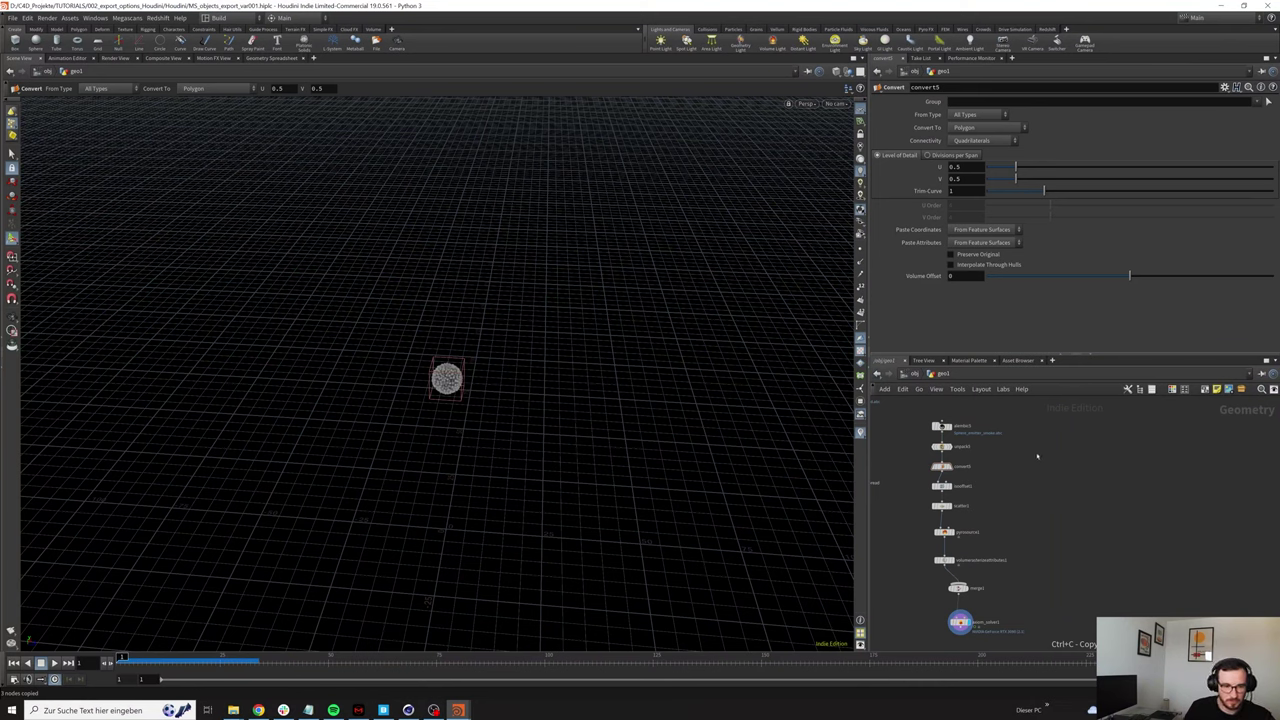
{"action": "key", "text": "ctrl+v"}
{"action": "left_click", "coordinate": [1077, 421]}
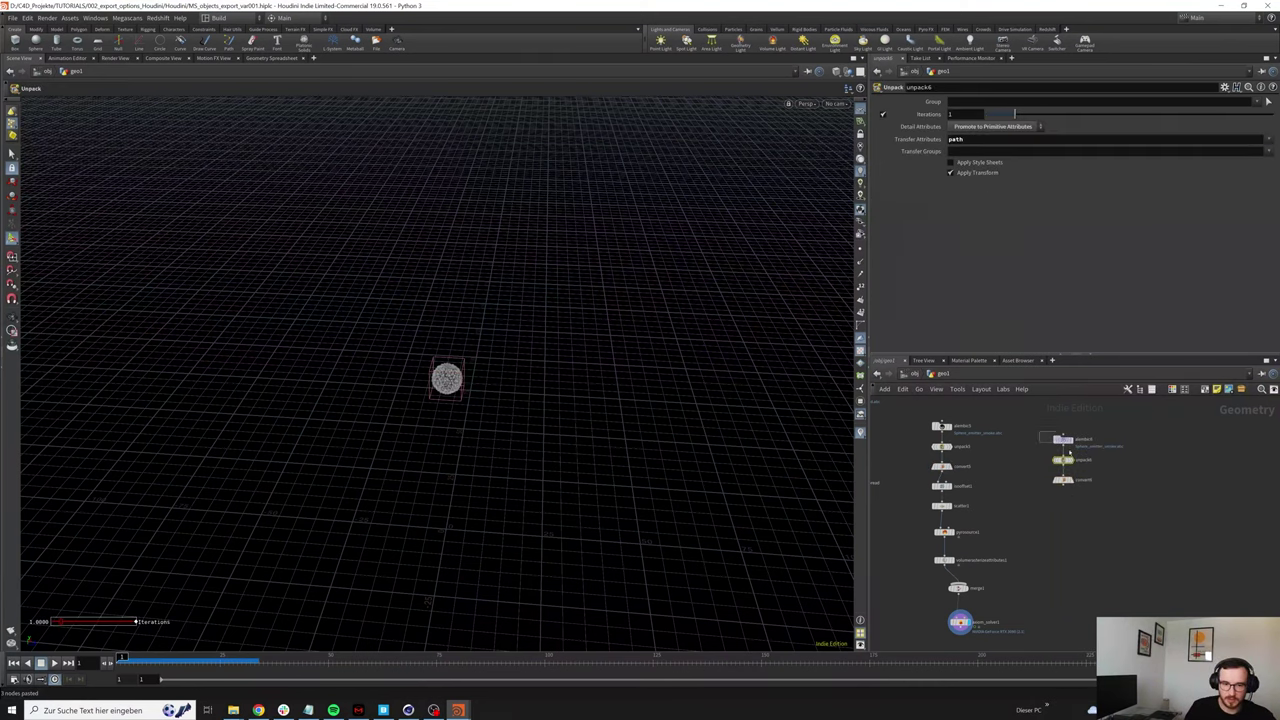
{"action": "left_click", "coordinate": [1062, 439]}
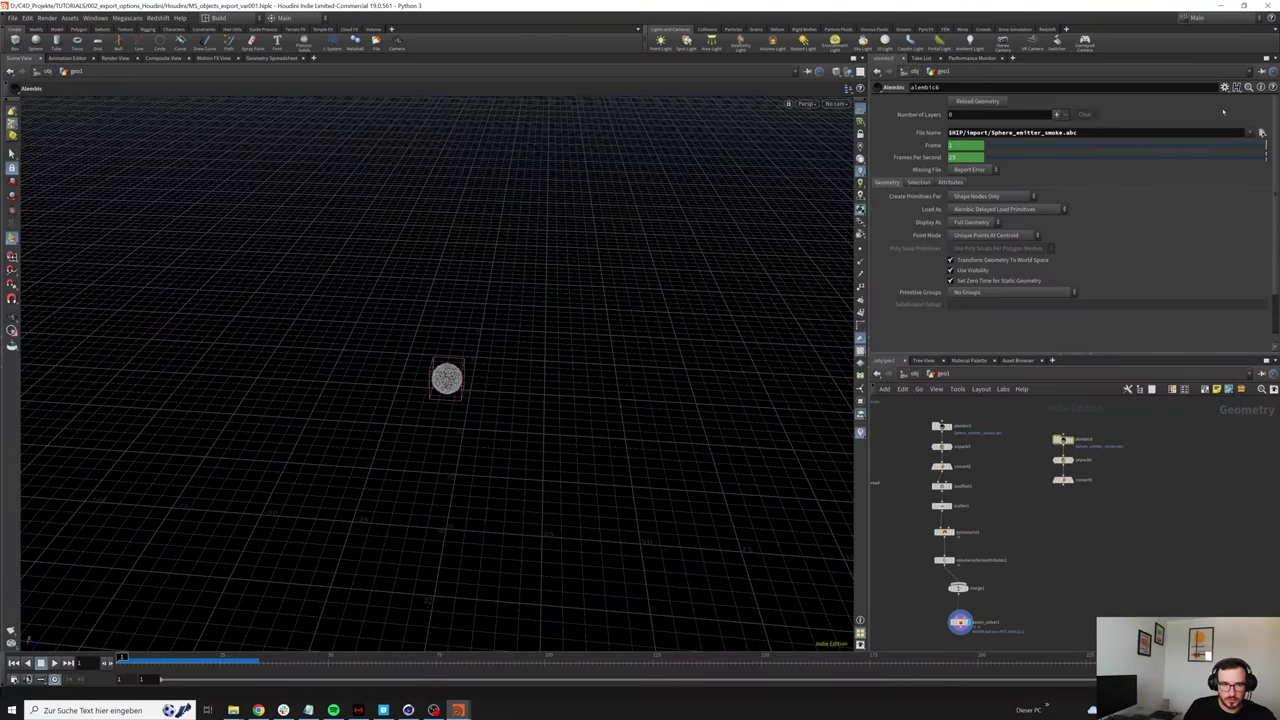
{"action": "left_click", "coordinate": [1261, 132]}
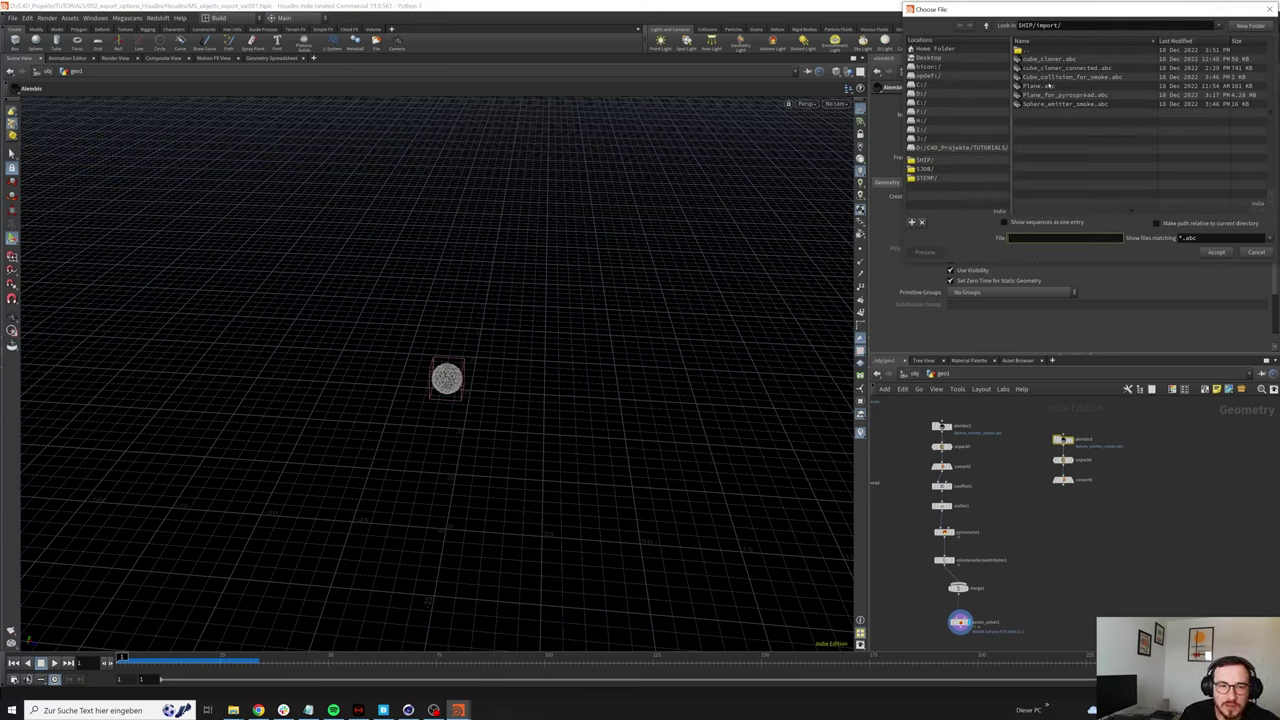
{"action": "double_click", "coordinate": [1052, 78]}
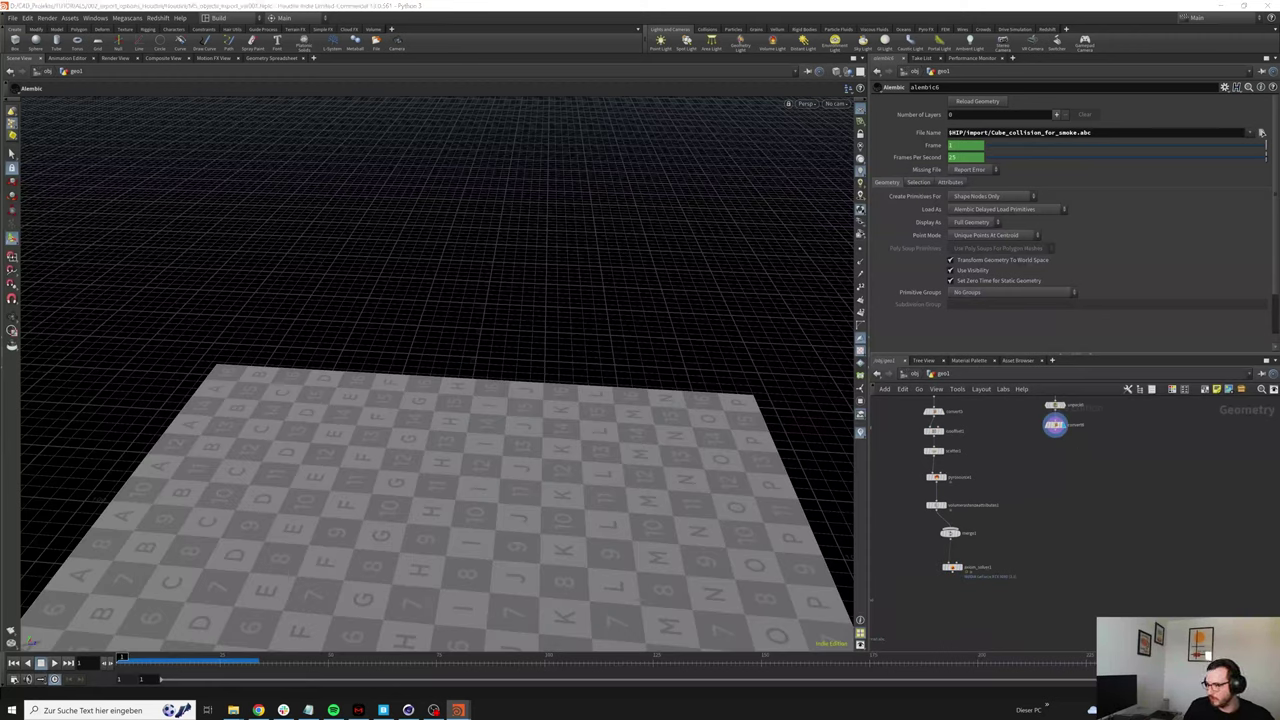
- Add a VDB from Polygons under the slab's convert node, wire it into axiom_solver1, and redisplay the solver
{"action": "key", "text": "Tab"}
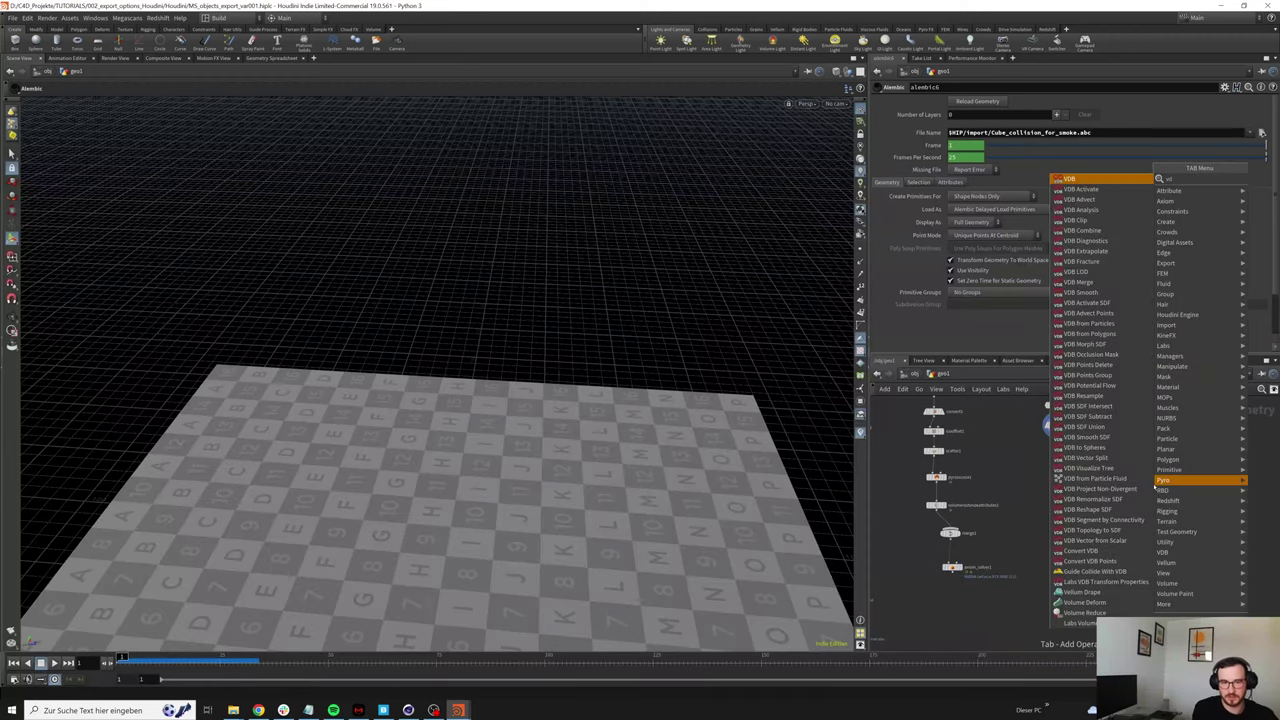
{"action": "type", "text": "vdb from poly"}
{"action": "key", "text": "Escape"}
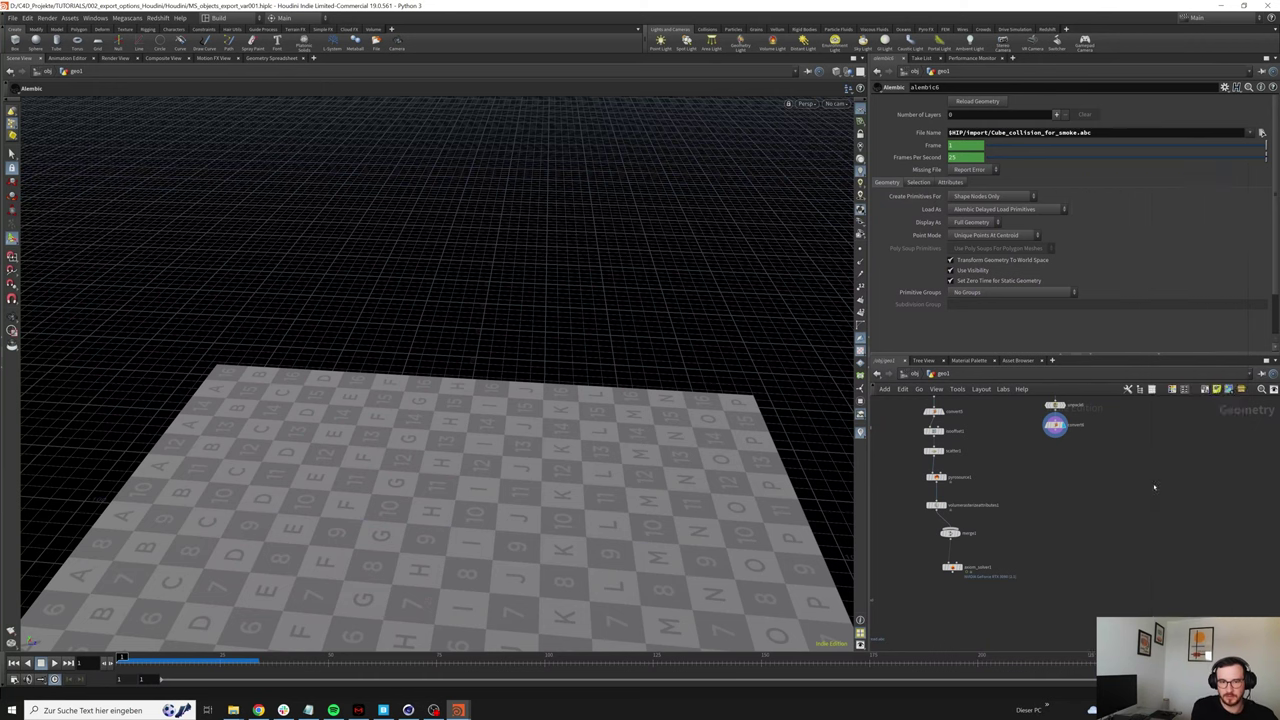
{"action": "left_click", "coordinate": [1154, 487]}
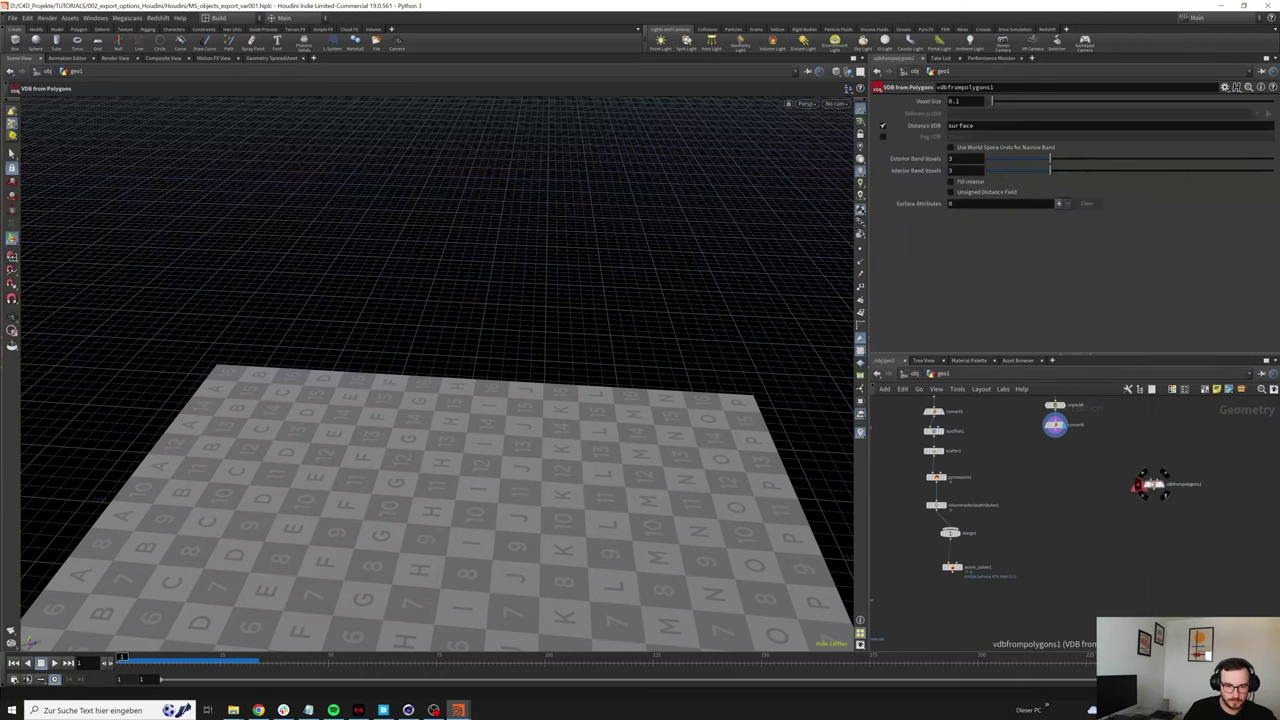
{"action": "left_click_drag", "start_coordinate": [1150, 484], "coordinate": [1055, 465]}
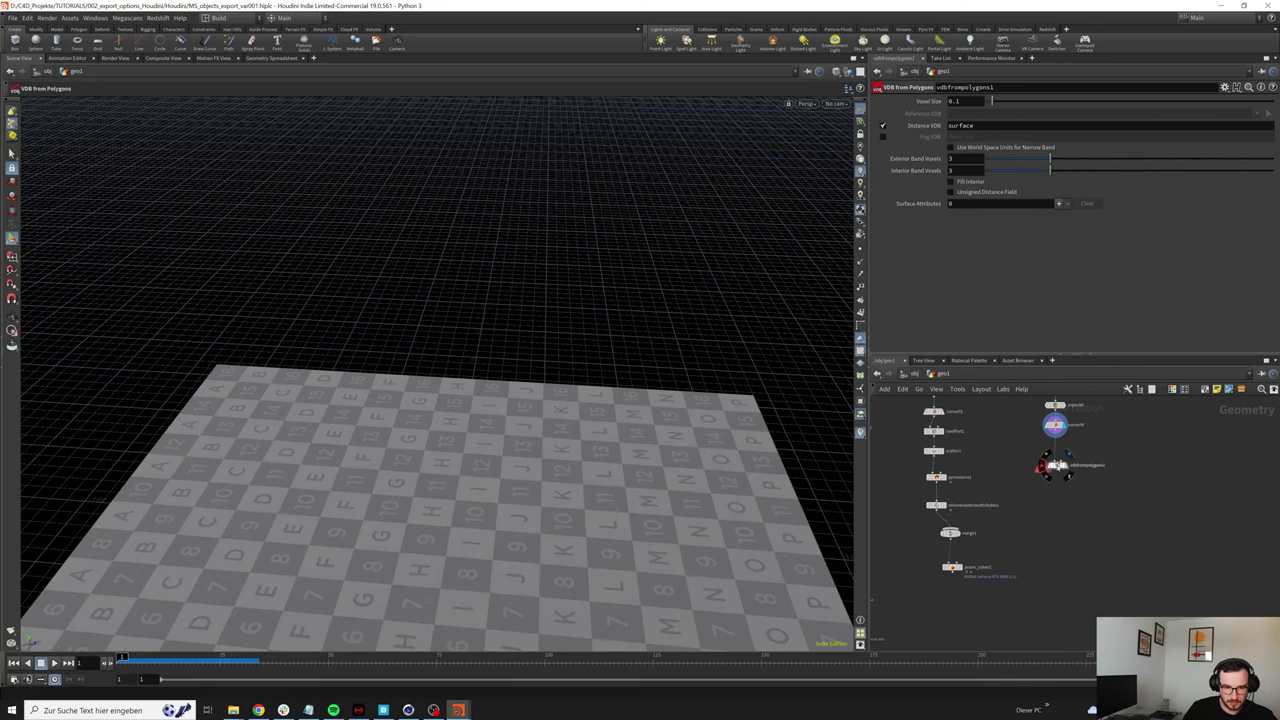
{"action": "left_click", "coordinate": [1064, 465]}
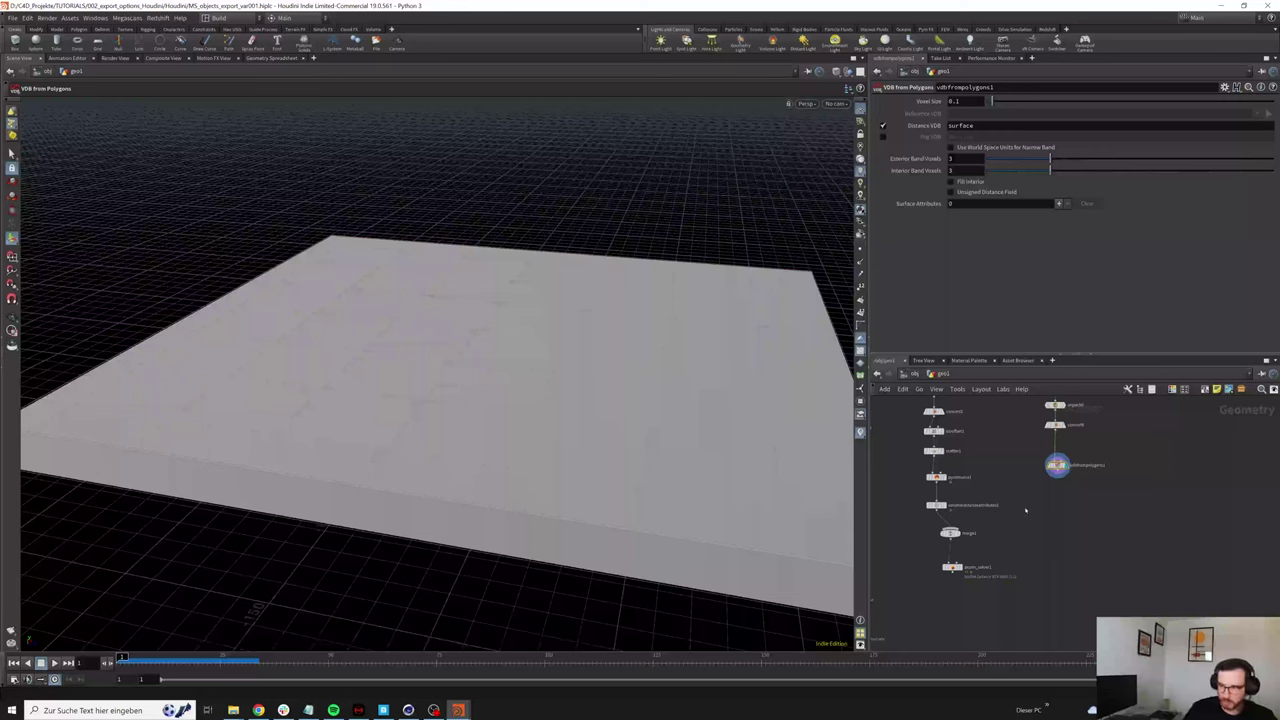
{"action": "middle_click_drag", "start_coordinate": [1025, 510], "coordinate": [1043, 490]}
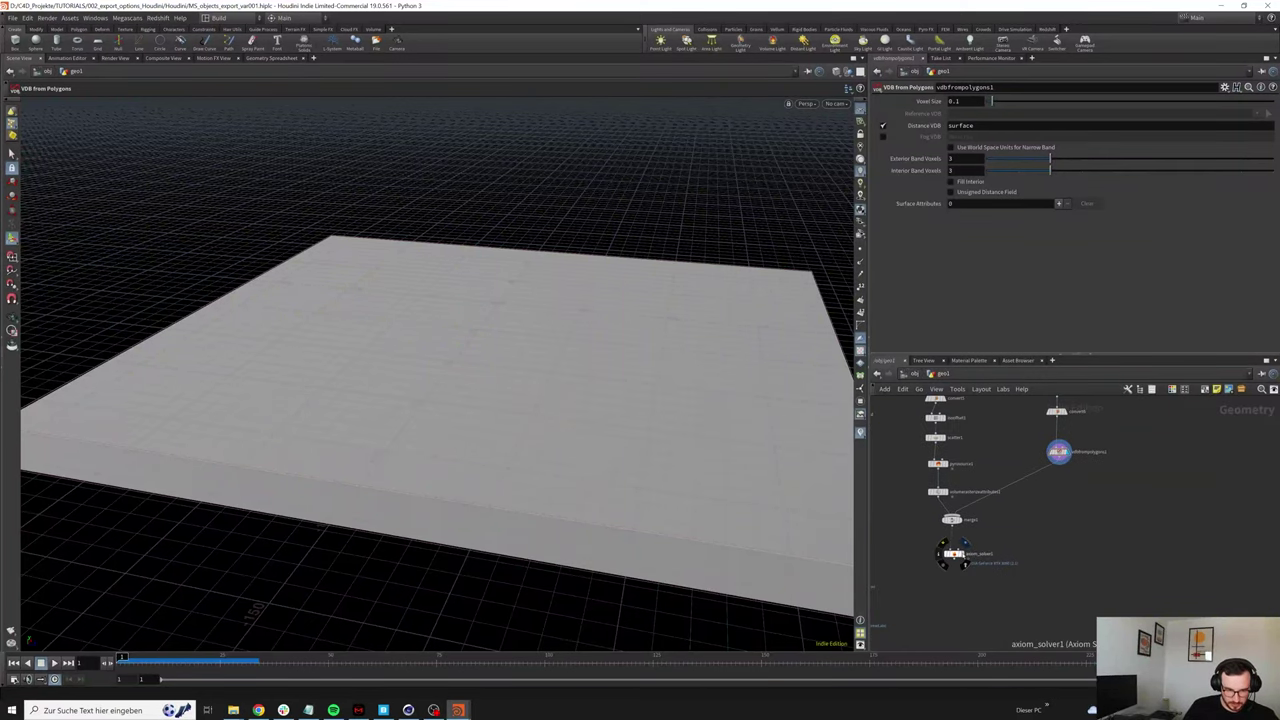
{"action": "left_click", "coordinate": [953, 553]}
- Set the Axiom solver's buoyancy Y direction to -100 and replay the simulation
{"action": "left_click_drag", "start_coordinate": [608, 371], "coordinate": [580, 391], "text": "alt"}
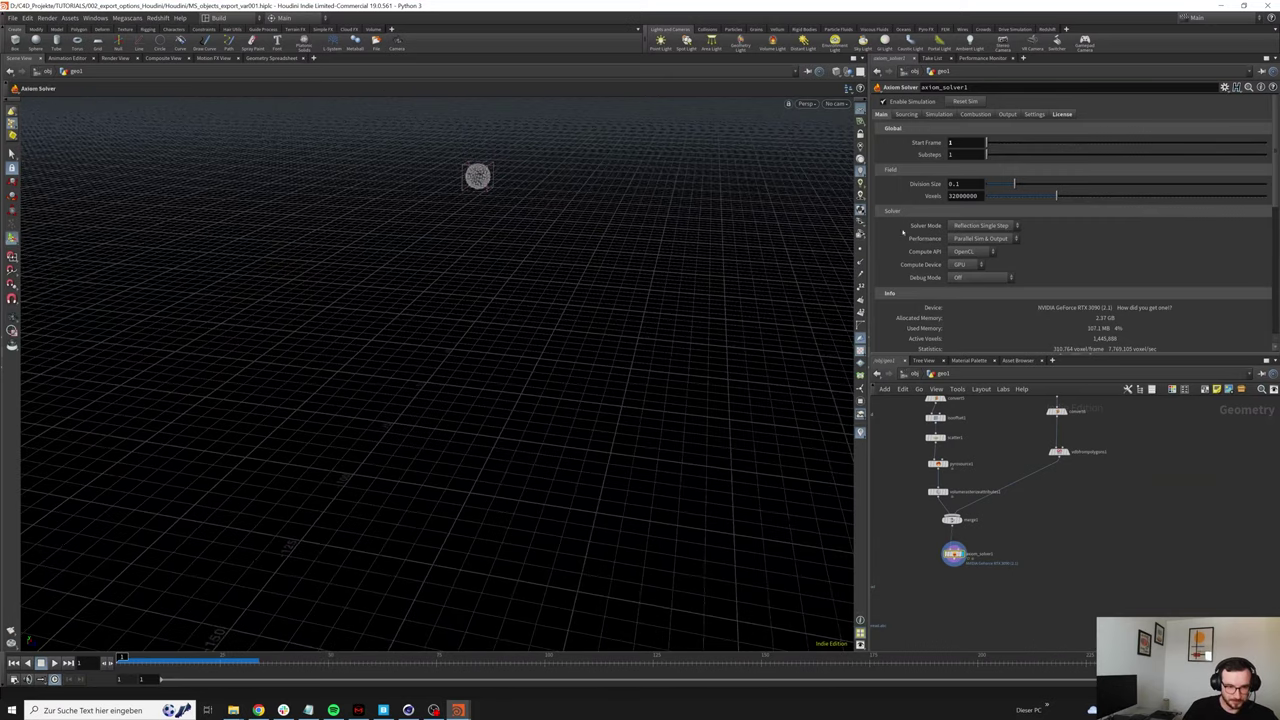
{"action": "left_click", "coordinate": [935, 114]}
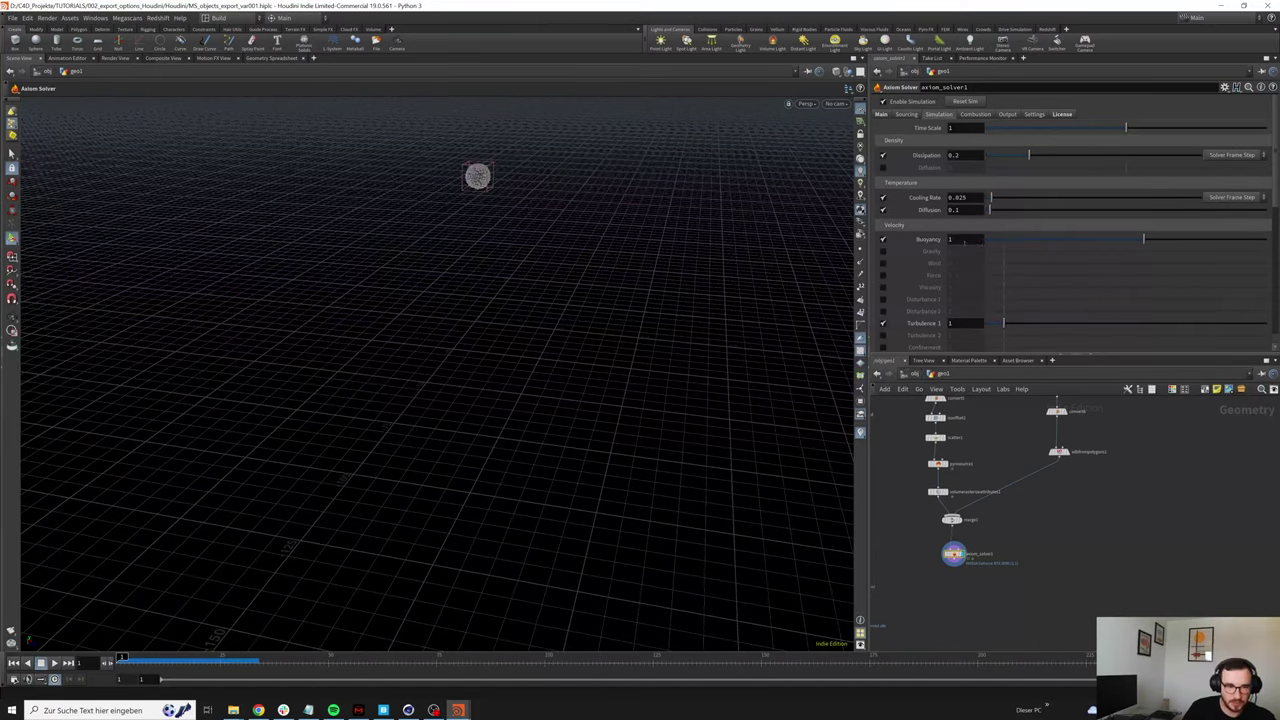
{"action": "scroll", "coordinate": [934, 275], "scroll_direction": "down", "scroll_amount": 3}
{"action": "scroll", "coordinate": [934, 275], "scroll_direction": "down", "scroll_amount": 5}
{"action": "scroll", "coordinate": [1128, 327], "scroll_direction": "up", "scroll_amount": 5}
{"action": "left_click", "coordinate": [965, 319]}
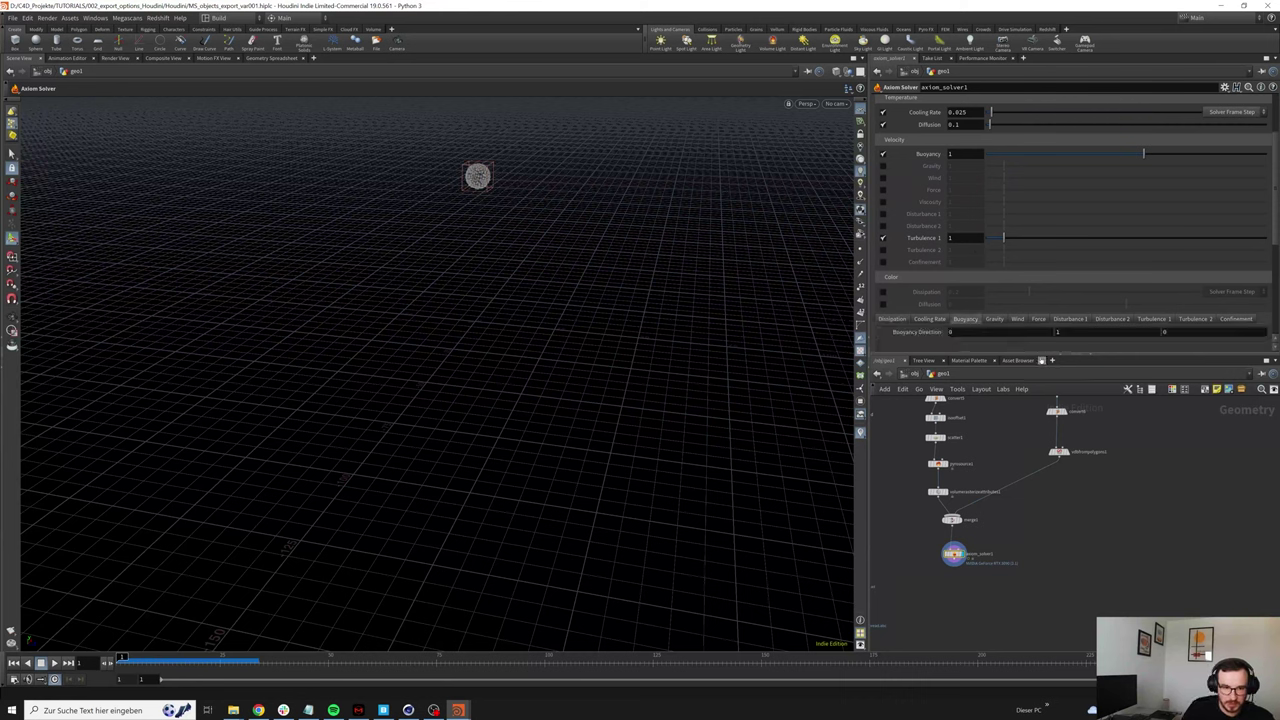
{"action": "type", "text": "-100"}
{"action": "key", "text": "Return"}
{"action": "left_click", "coordinate": [53, 663]}
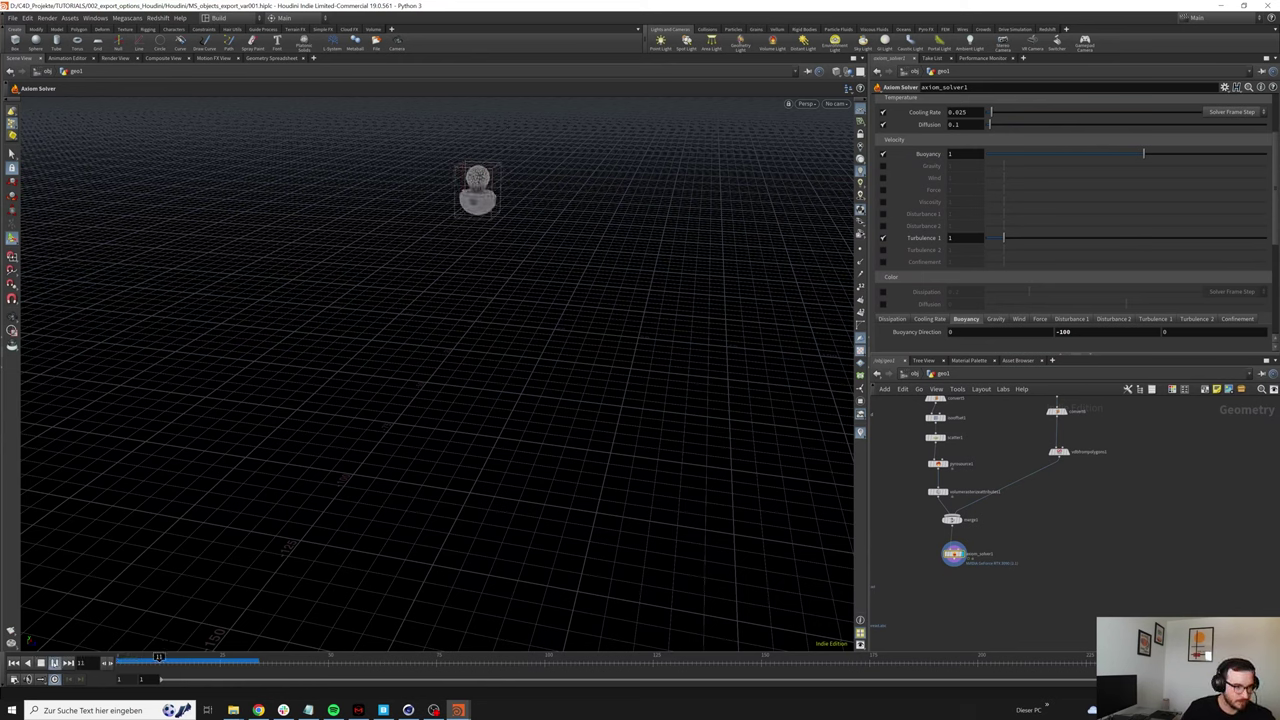
- Preview the convert6 geometry from a lower angle during playback
{"action": "middle_click_drag", "start_coordinate": [1040, 412], "coordinate": [1044, 473]}
{"action": "left_click", "coordinate": [1045, 474]}
{"action": "left_click_drag", "start_coordinate": [508, 351], "coordinate": [500, 323], "text": "alt"}
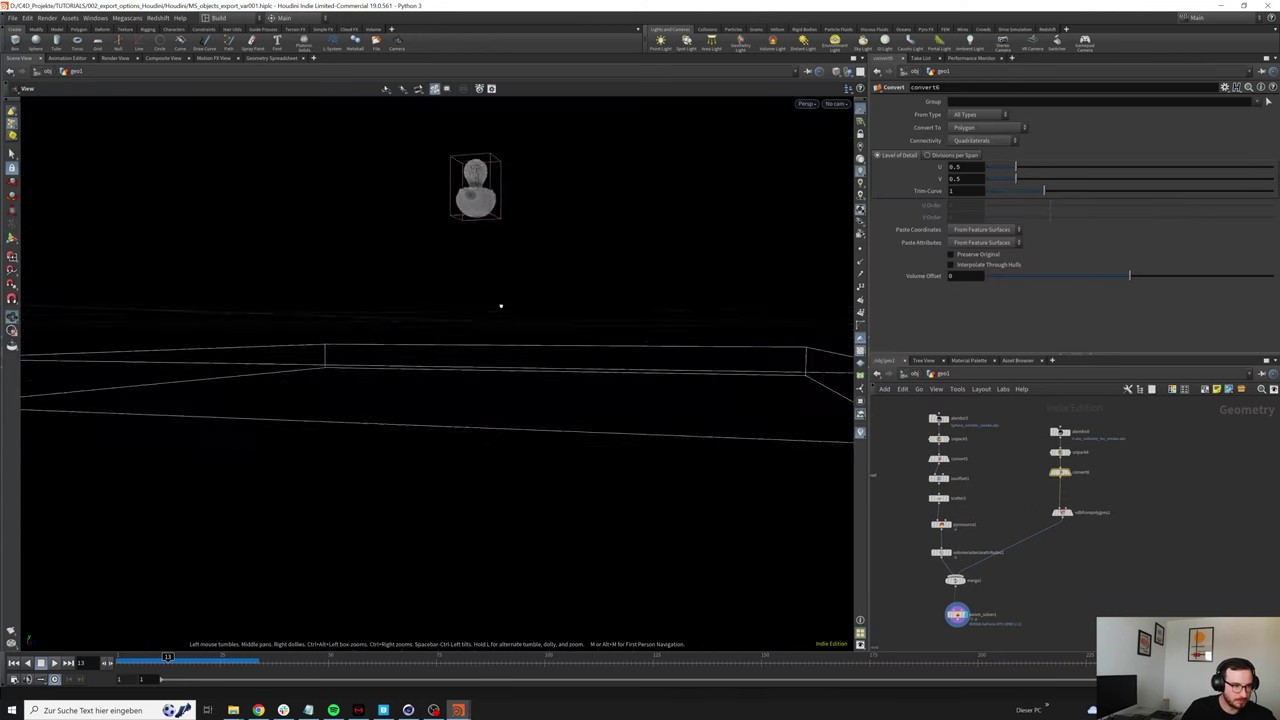
{"action": "left_click", "coordinate": [54, 662]}
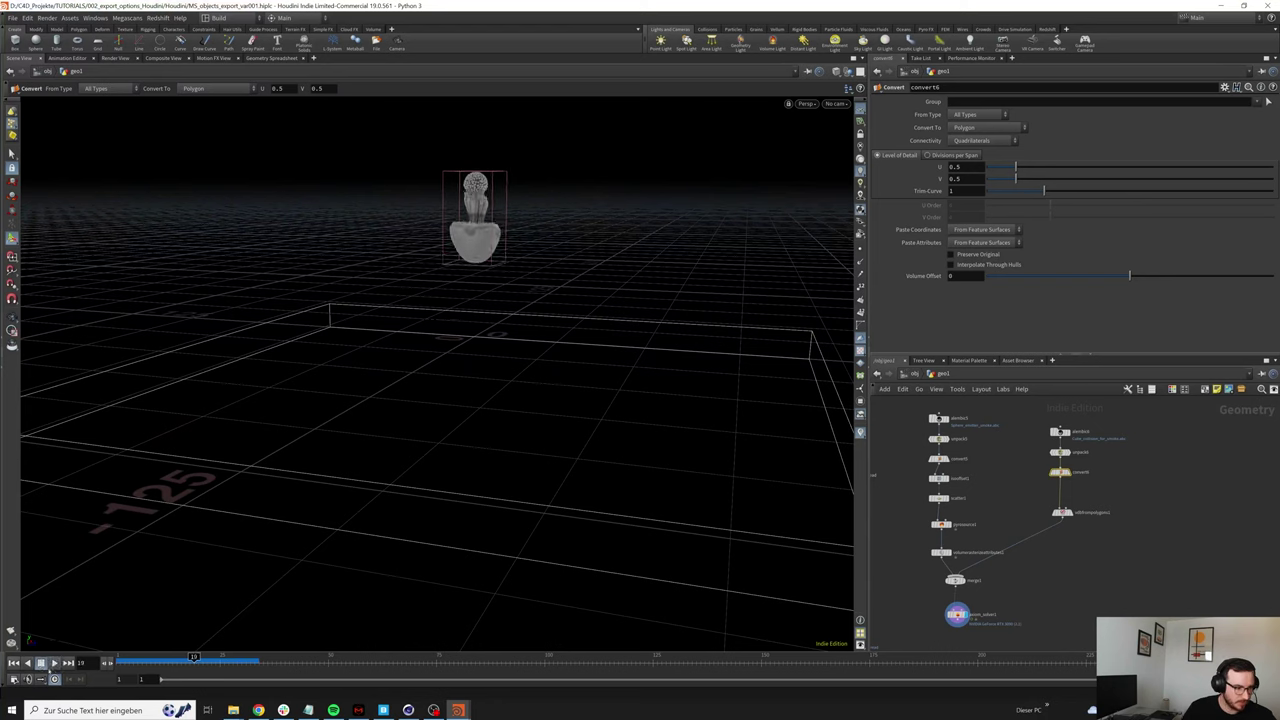
- Set axiom_solver1's Division Size to 0.2 and copy that parameter
{"action": "left_click", "coordinate": [956, 613]}
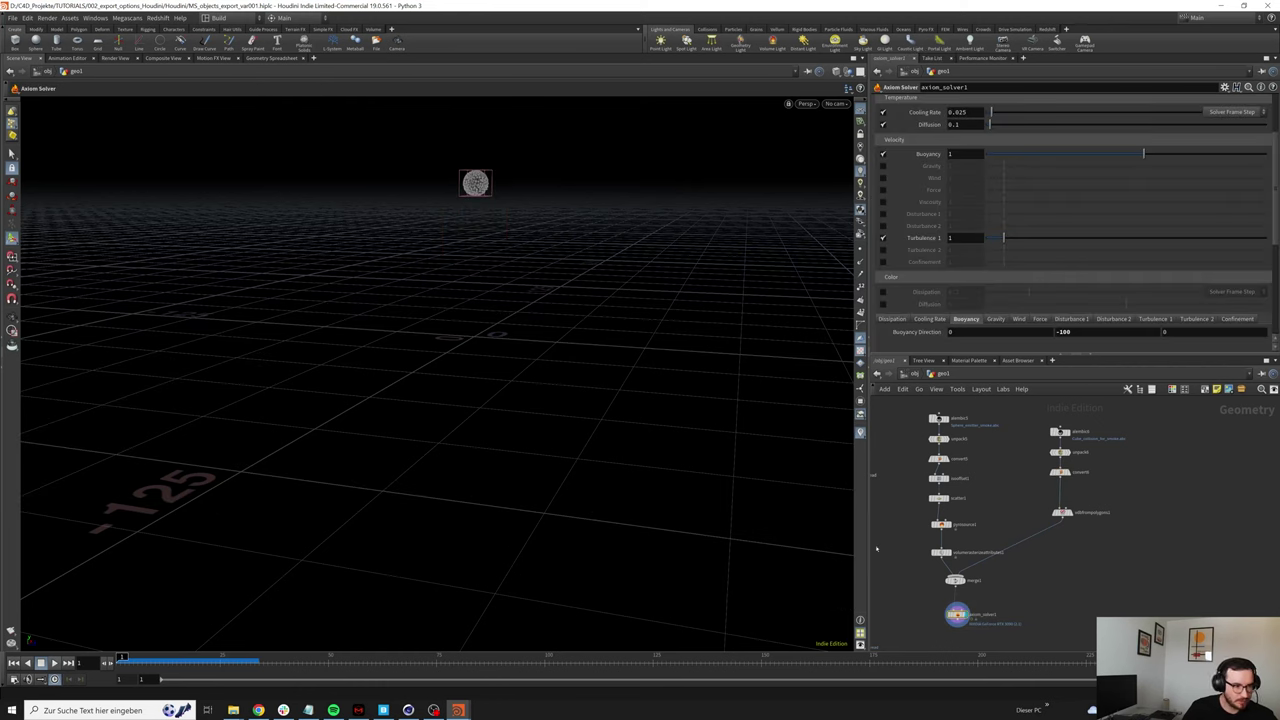
{"action": "scroll", "coordinate": [950, 160], "scroll_direction": "up", "scroll_amount": 5}
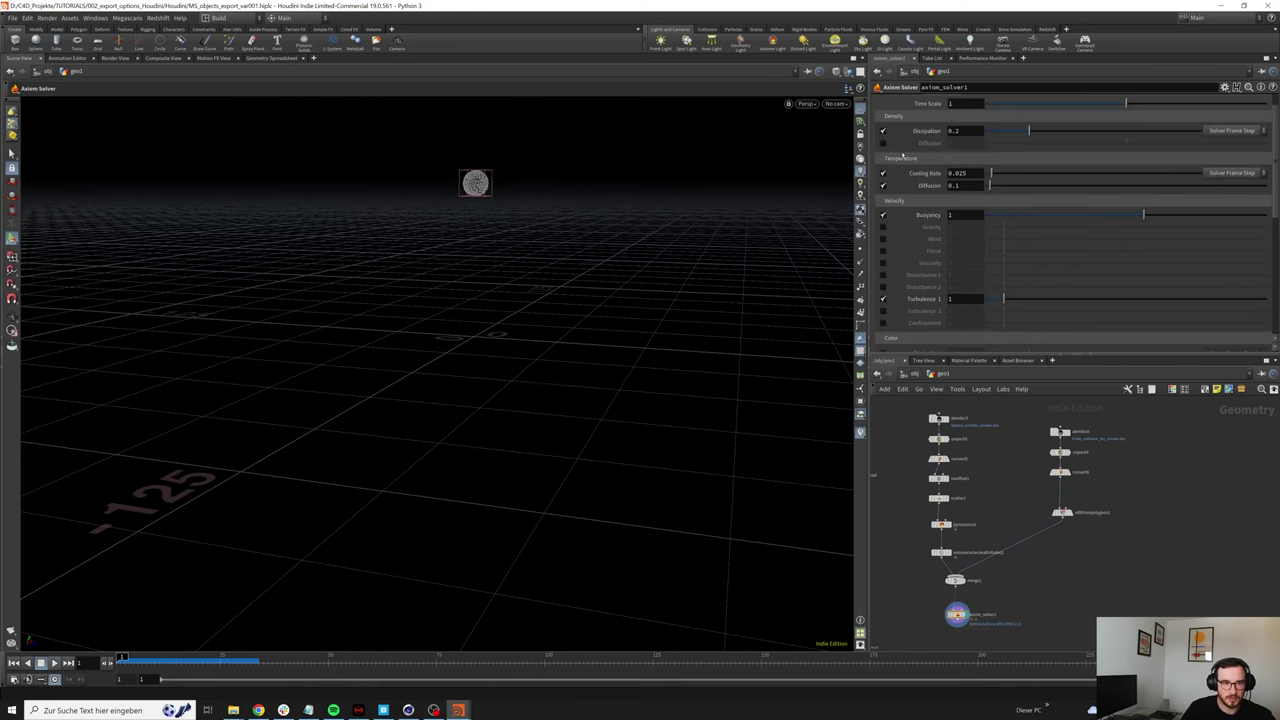
{"action": "left_click", "coordinate": [884, 114]}
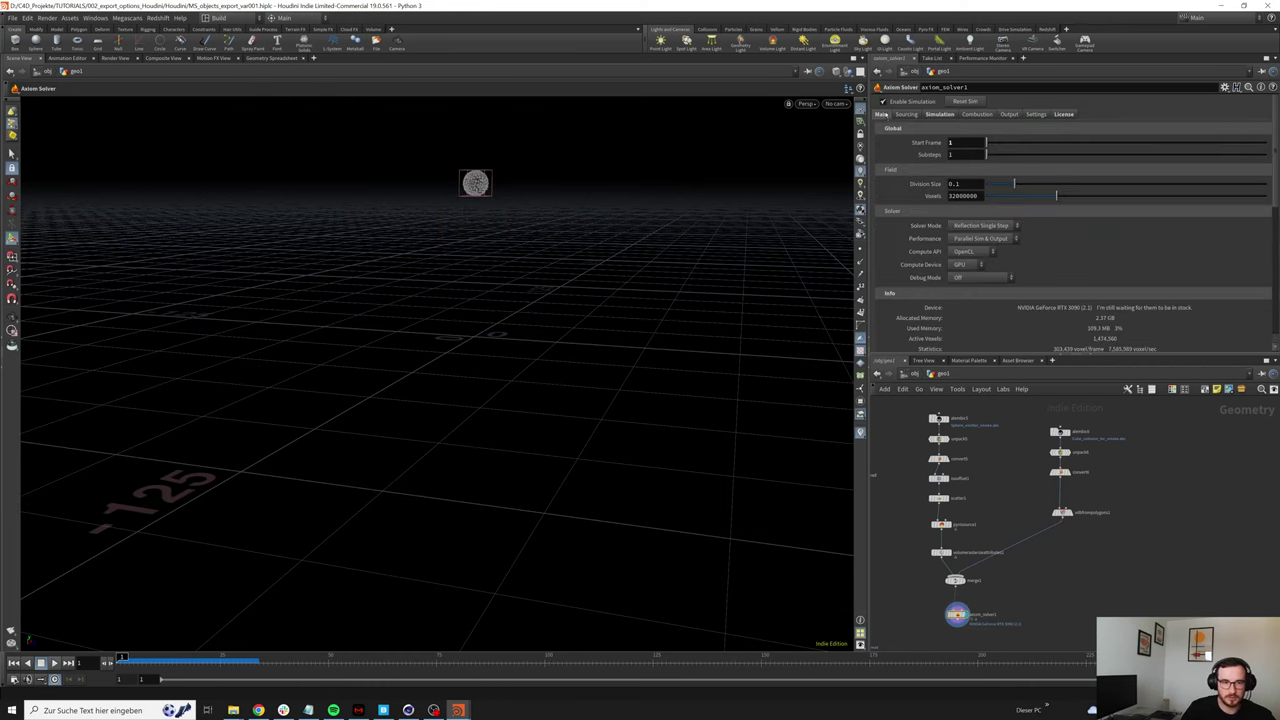
{"action": "left_click", "coordinate": [966, 184]}
{"action": "type", "text": "2"}
{"action": "key", "text": "Return"}
{"action": "right_click", "coordinate": [940, 186]}
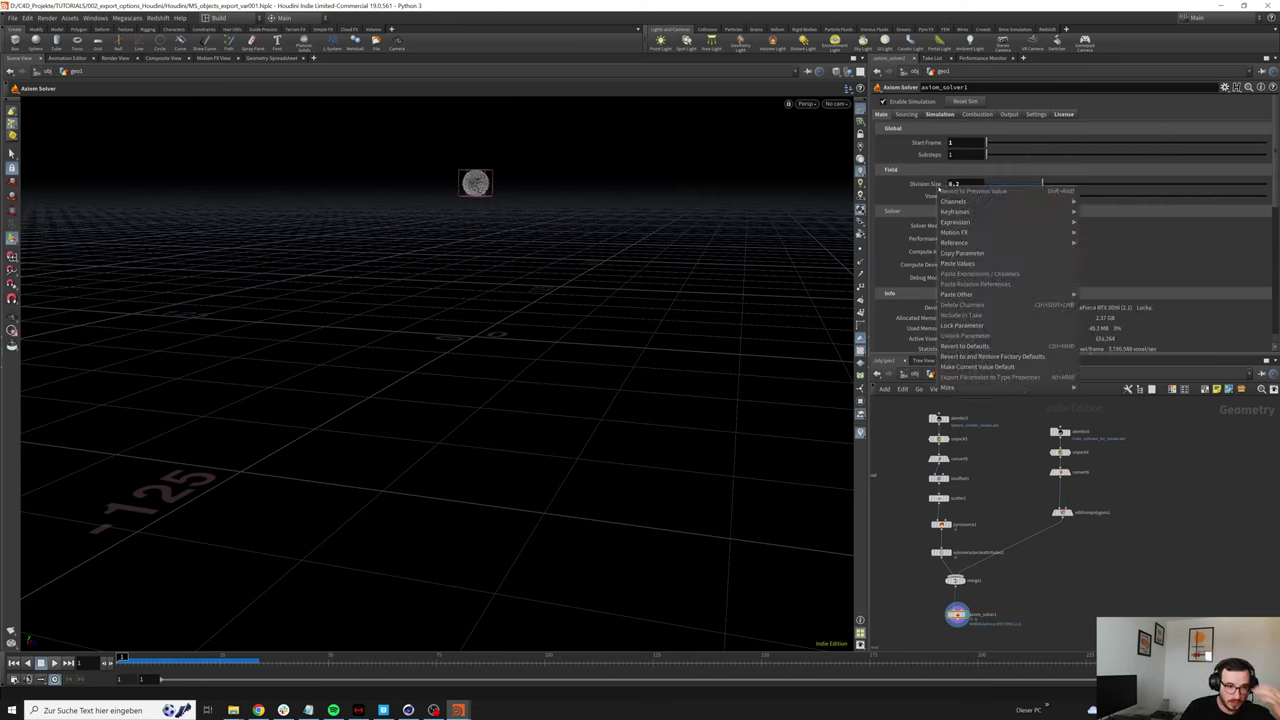
{"action": "left_click", "coordinate": [994, 255]}
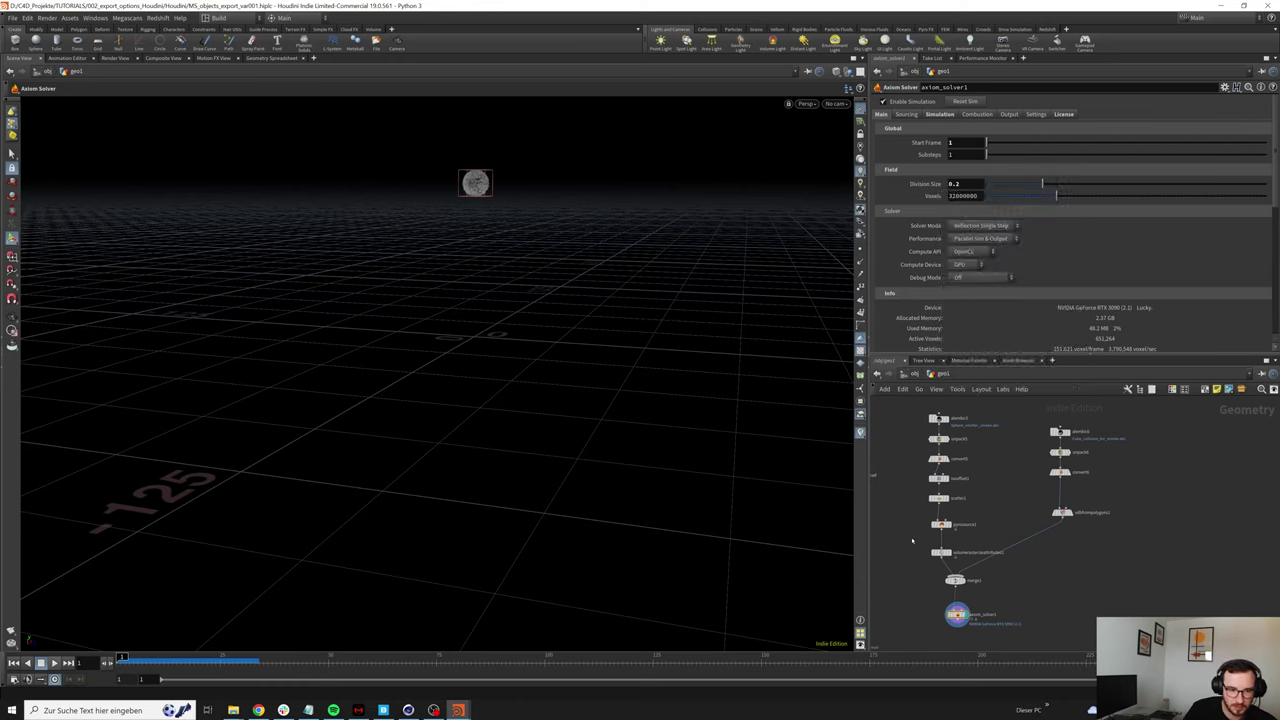
- Paste a relative reference to Division Size into pyrosource1's Particle Separation
{"action": "left_click", "coordinate": [942, 524]}
{"action": "left_click", "coordinate": [940, 552]}
{"action": "left_click", "coordinate": [950, 620]}
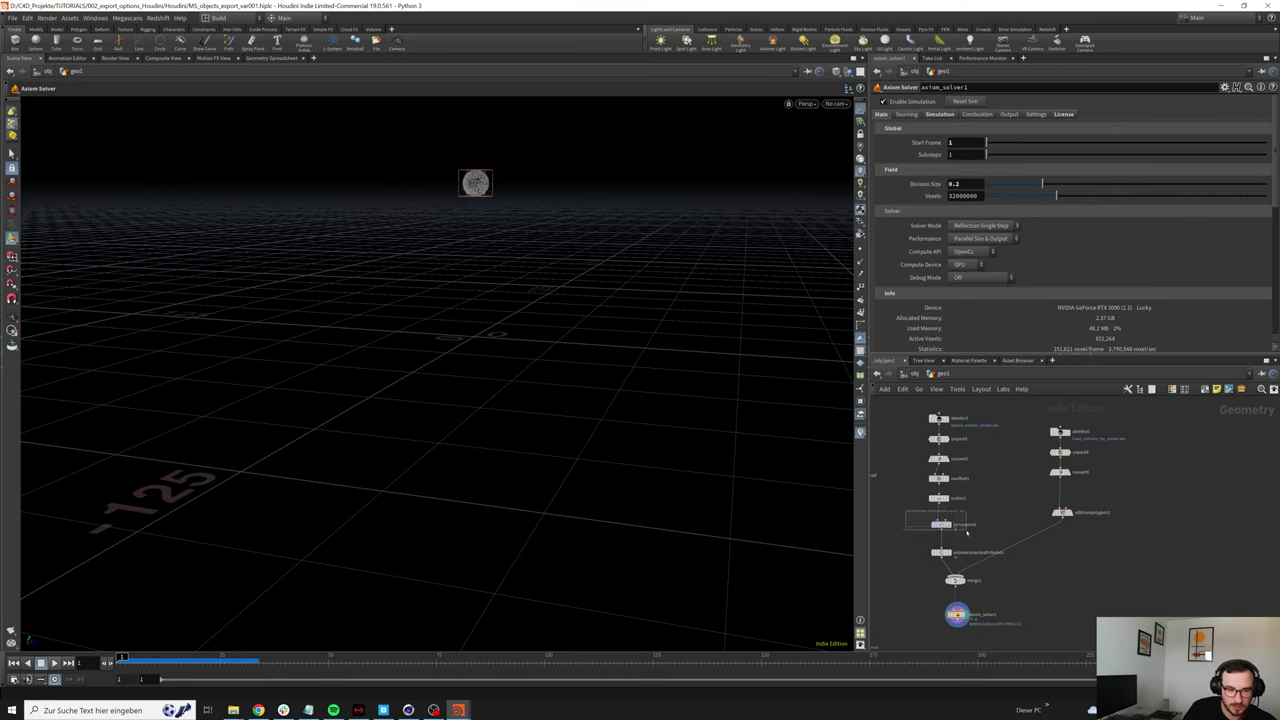
{"action": "left_click", "coordinate": [944, 524]}
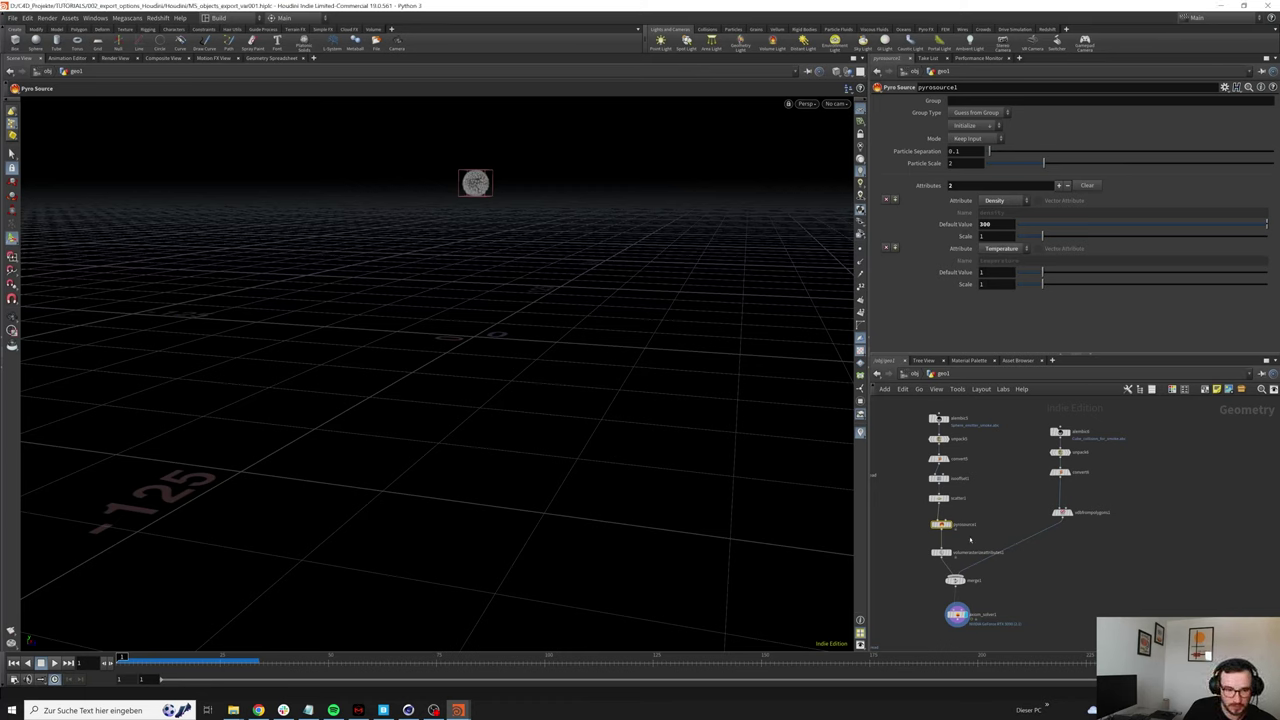
{"action": "right_click", "coordinate": [934, 151]}
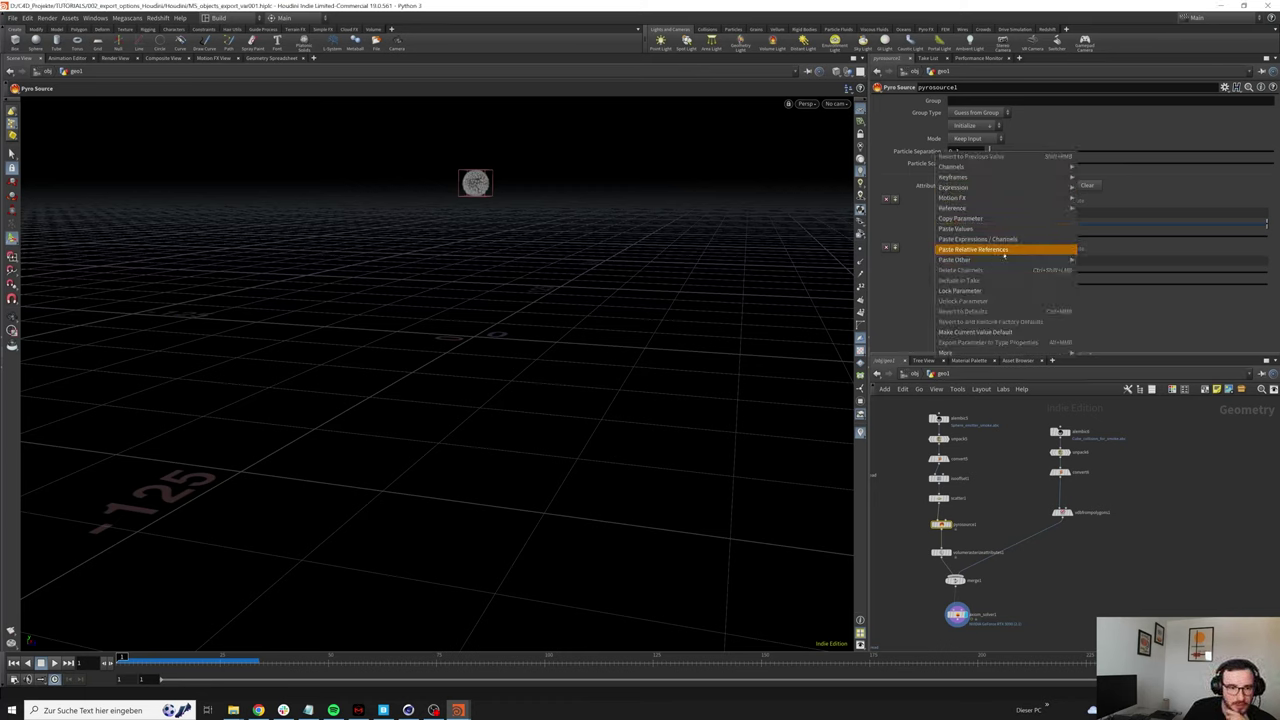
{"action": "left_click", "coordinate": [1000, 249]}
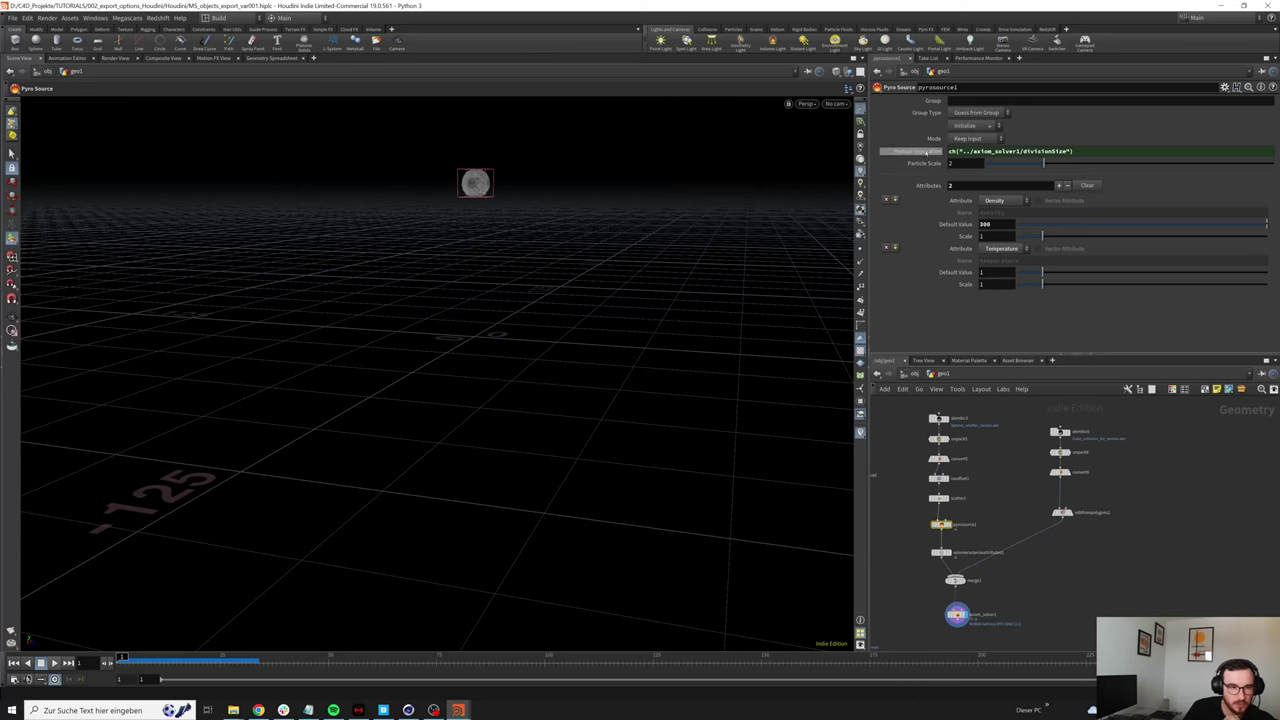
{"action": "left_click", "coordinate": [957, 614]}
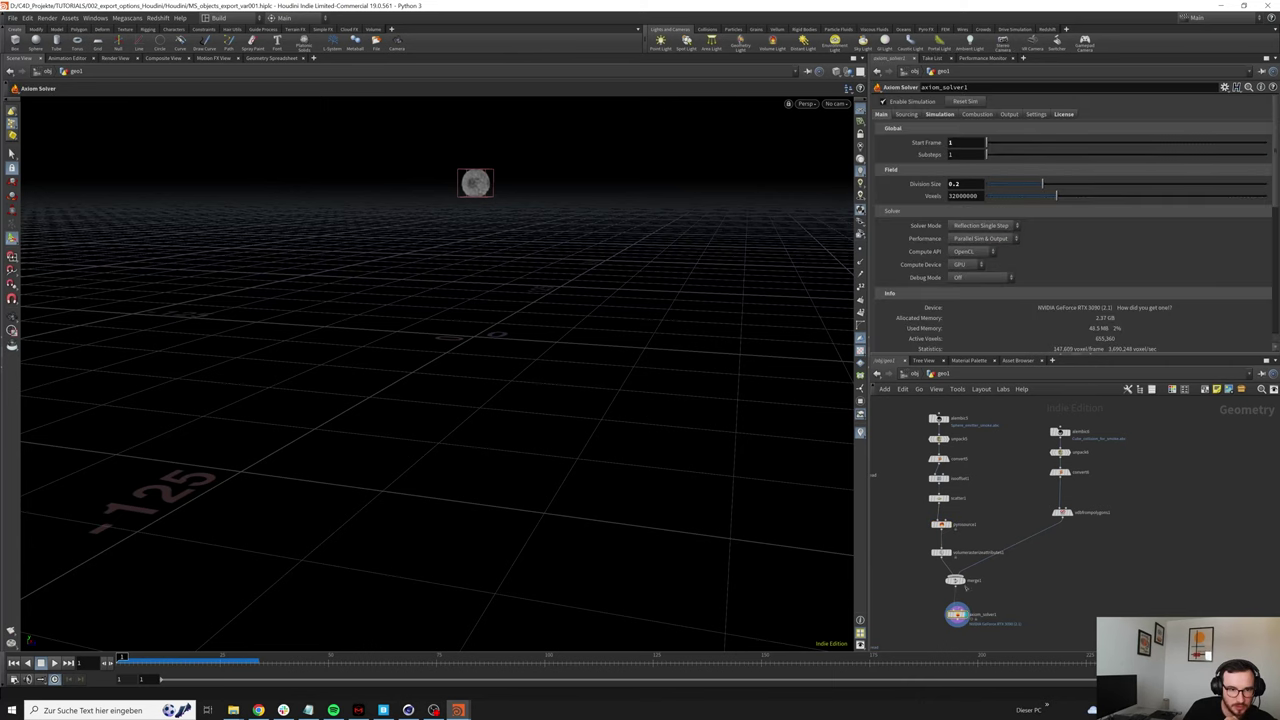
{"action": "left_click", "coordinate": [940, 523]}
{"action": "left_click", "coordinate": [957, 614]}
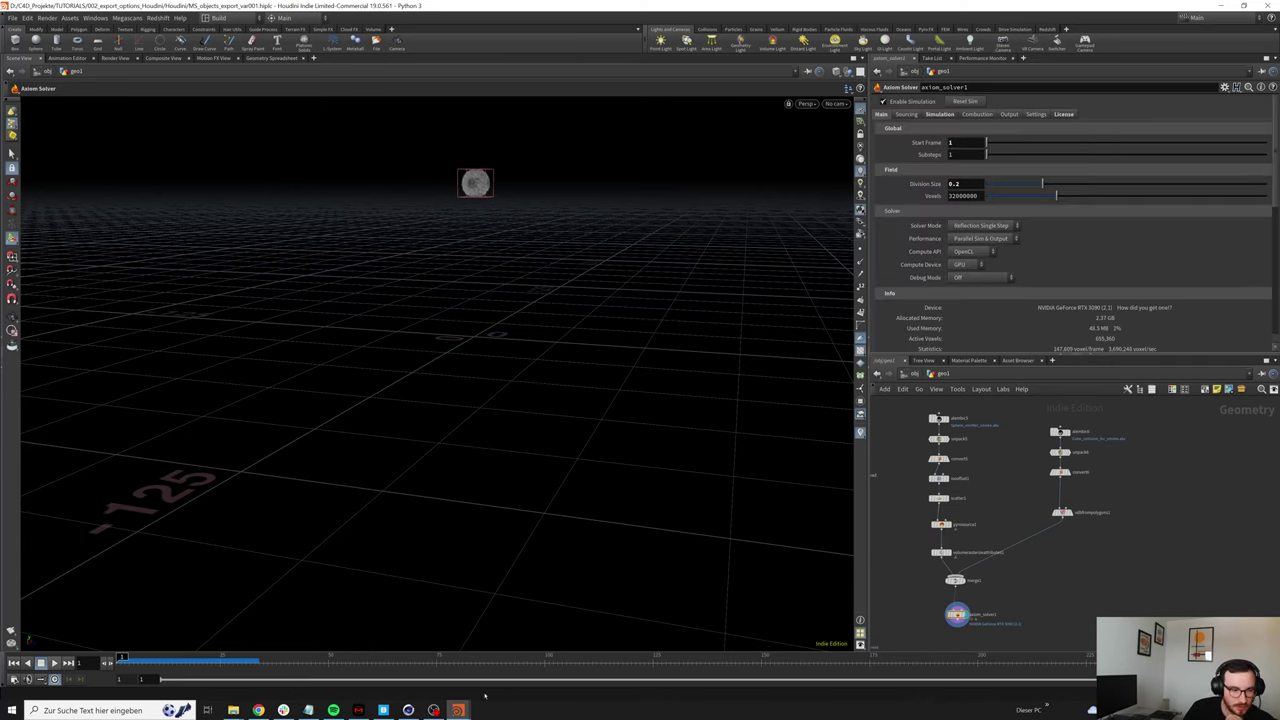
- Play the smoke simulation and orbit the view to watch the plume rise
{"action": "key", "text": "Up"}
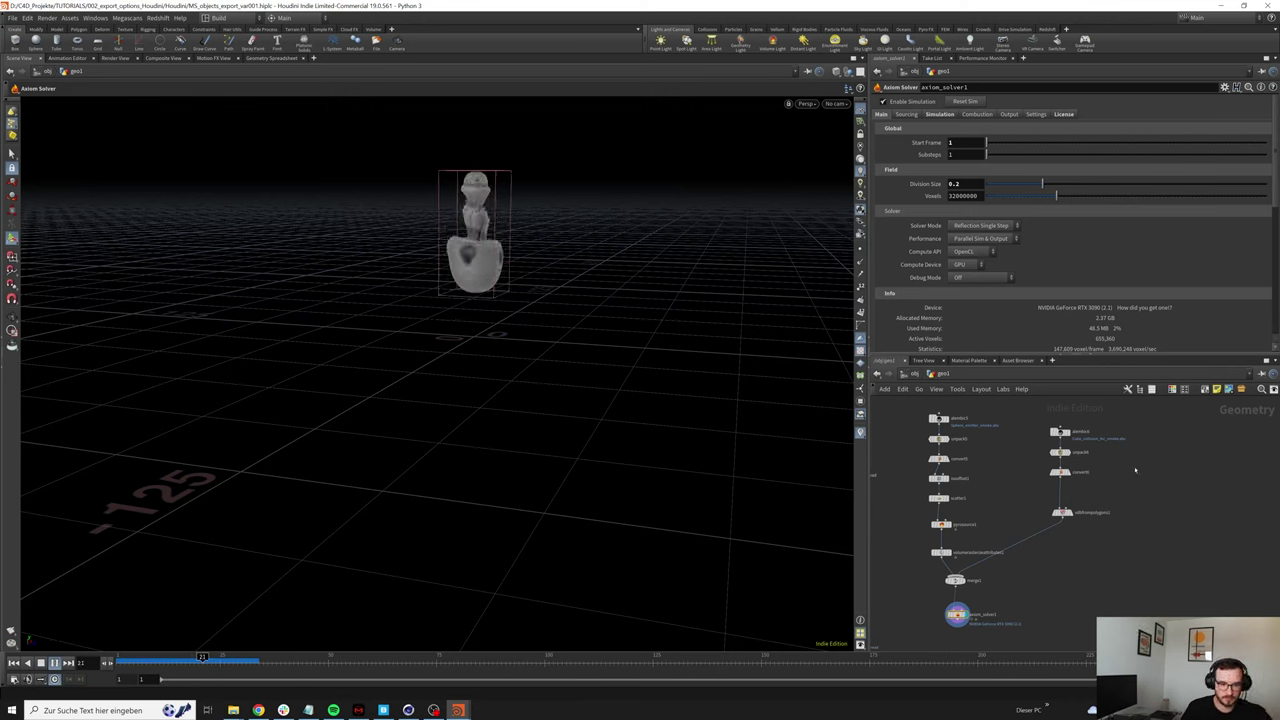
{"action": "left_click", "coordinate": [54, 662]}
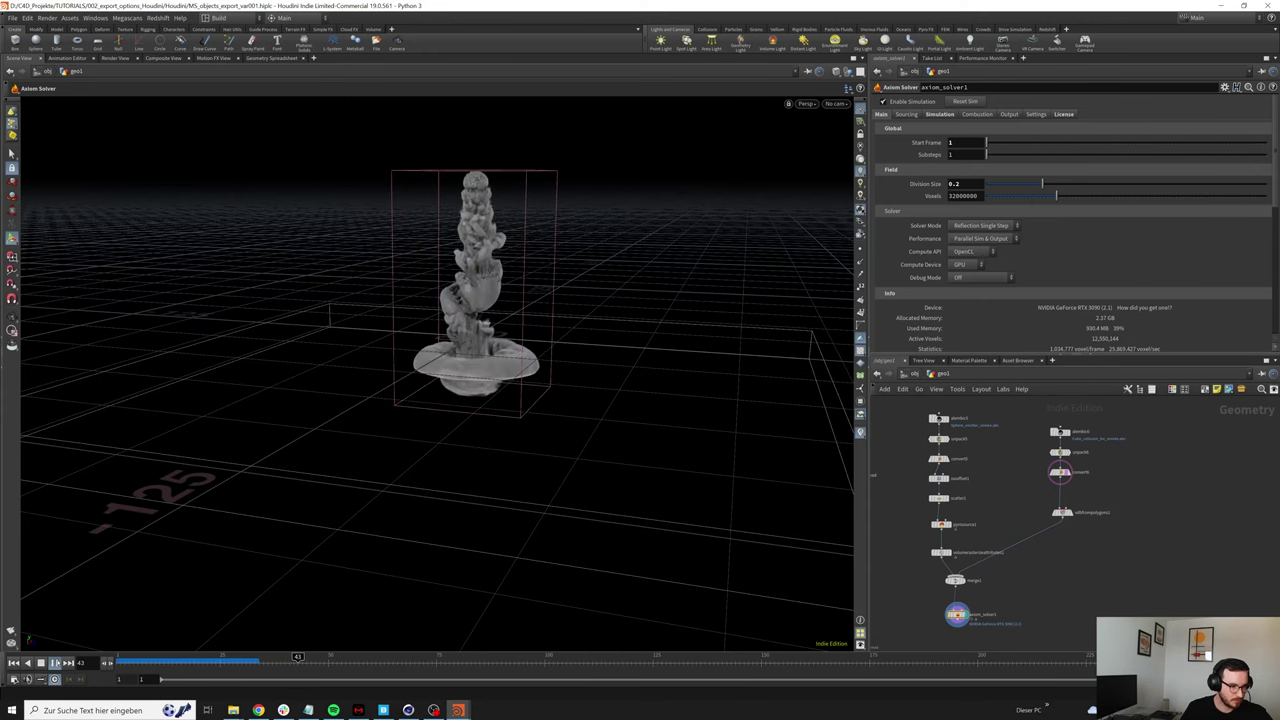
{"action": "key", "text": "Escape"}
{"action": "mouse_move", "coordinate": [513, 390]}
{"action": "left_mouse_down"}
{"action": "mouse_move", "coordinate": [485, 381]}
{"action": "mouse_move", "coordinate": [457, 420]}
{"action": "left_mouse_up"}
- Select vdbfrompolygons1 and interrupt the slow recook with Esc
{"action": "left_click_drag", "start_coordinate": [1011, 502], "coordinate": [1060, 534]}
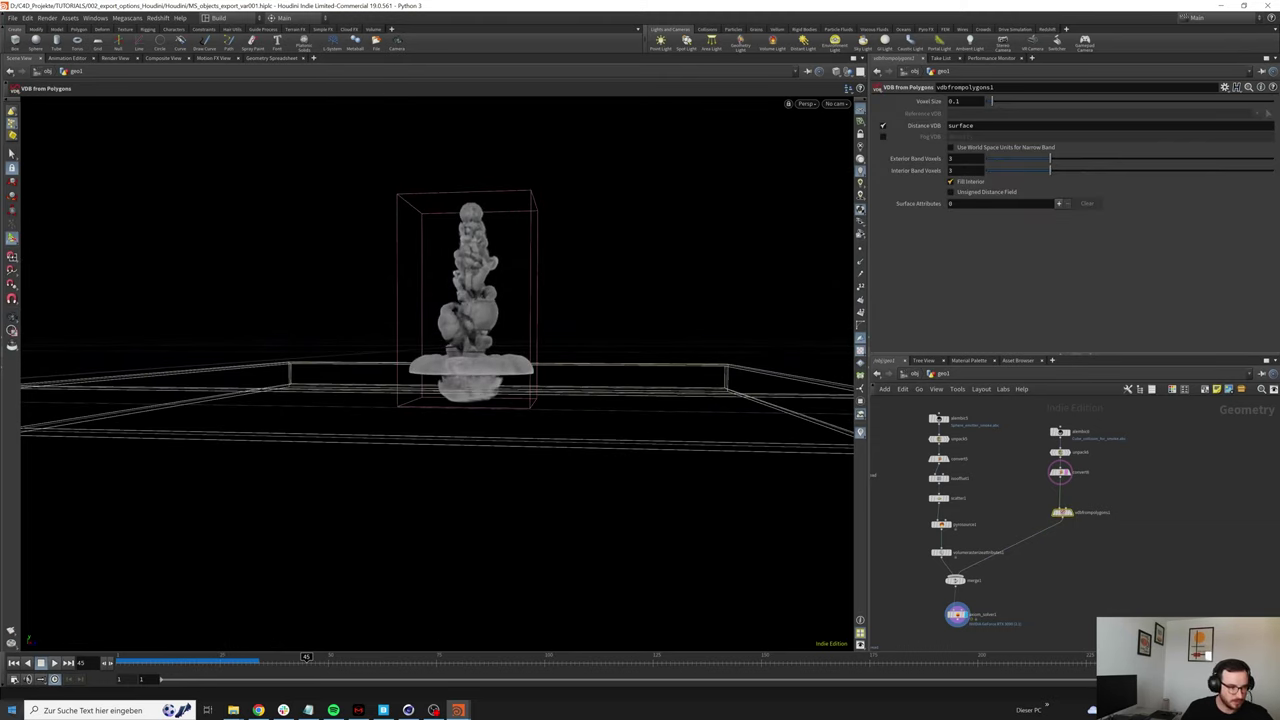
{"action": "key", "text": "Escape"}
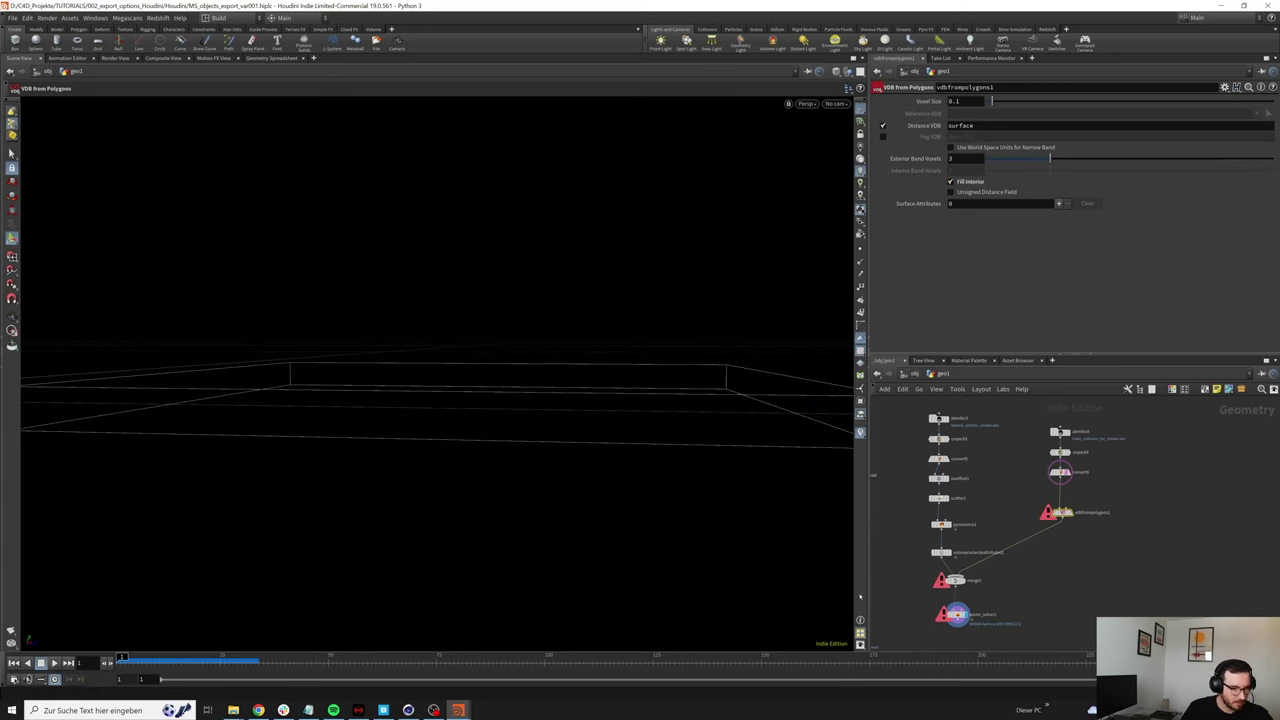
{"action": "left_click", "coordinate": [955, 614]}
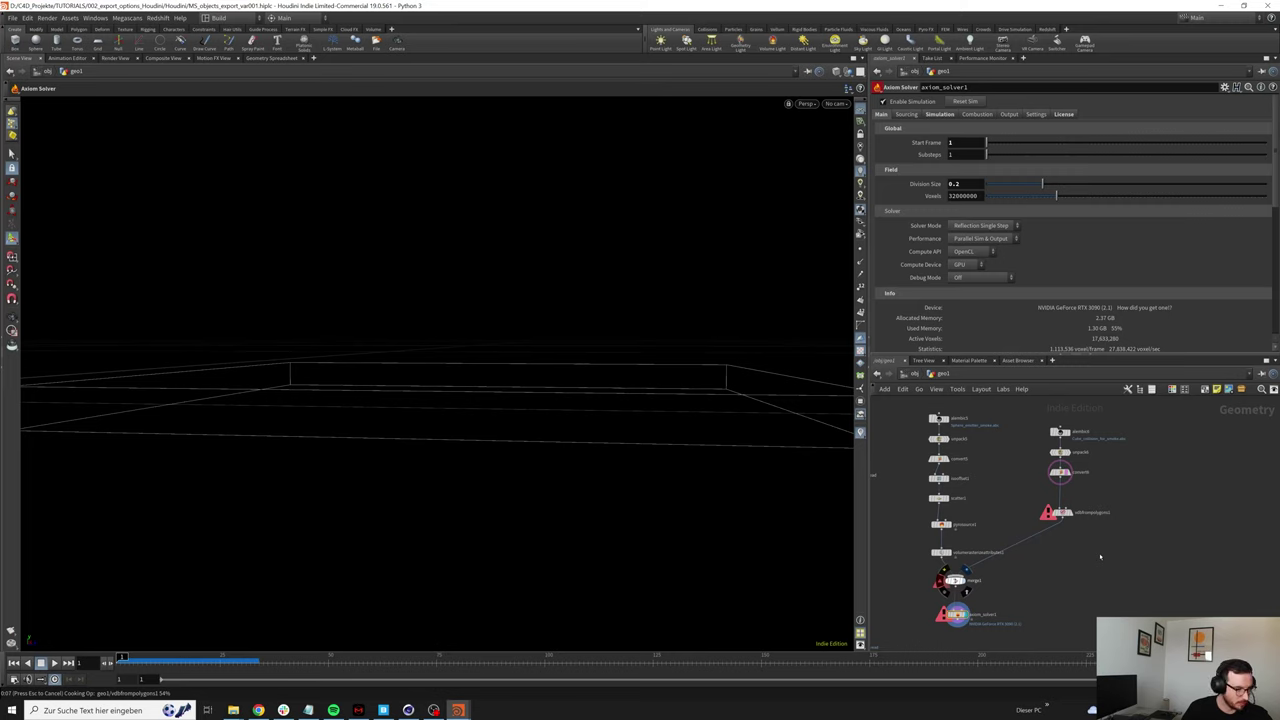
{"action": "key", "text": "Escape"}
- Dismiss the error console and set vdbfrompolygons1's Voxel Size to 0.5
{"action": "left_click", "coordinate": [1264, 543]}
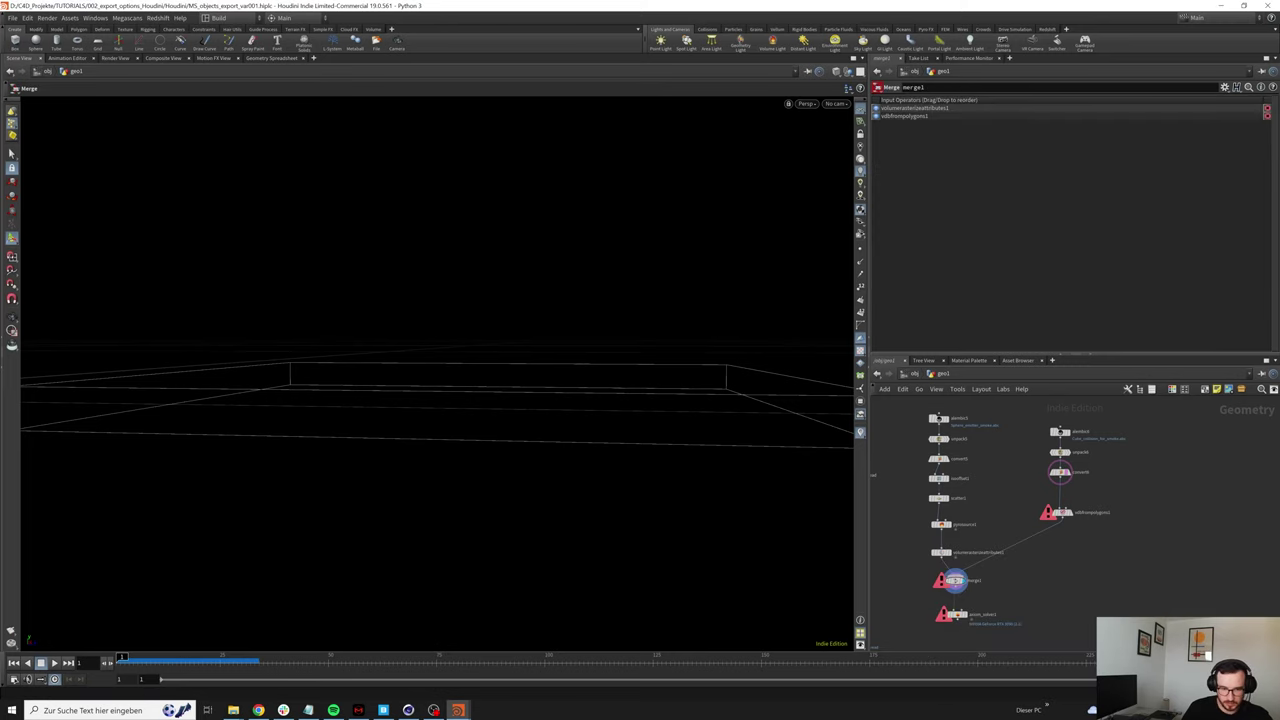
{"action": "left_click", "coordinate": [1062, 512]}
{"action": "double_click", "coordinate": [960, 101]}
{"action": "type", "text": "0.5"}
{"action": "key", "text": "Return"}
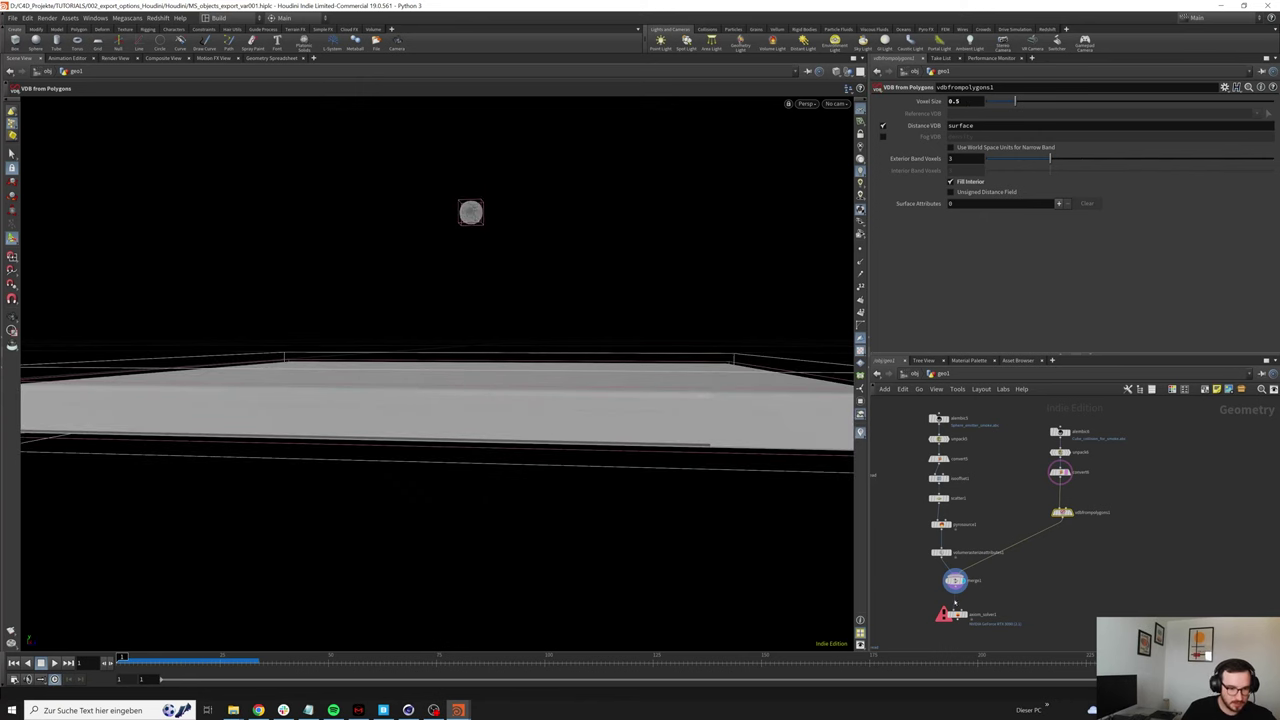
- Display the Axiom solver, save the scene, and play the smoke simulation
{"action": "left_click", "coordinate": [966, 614]}
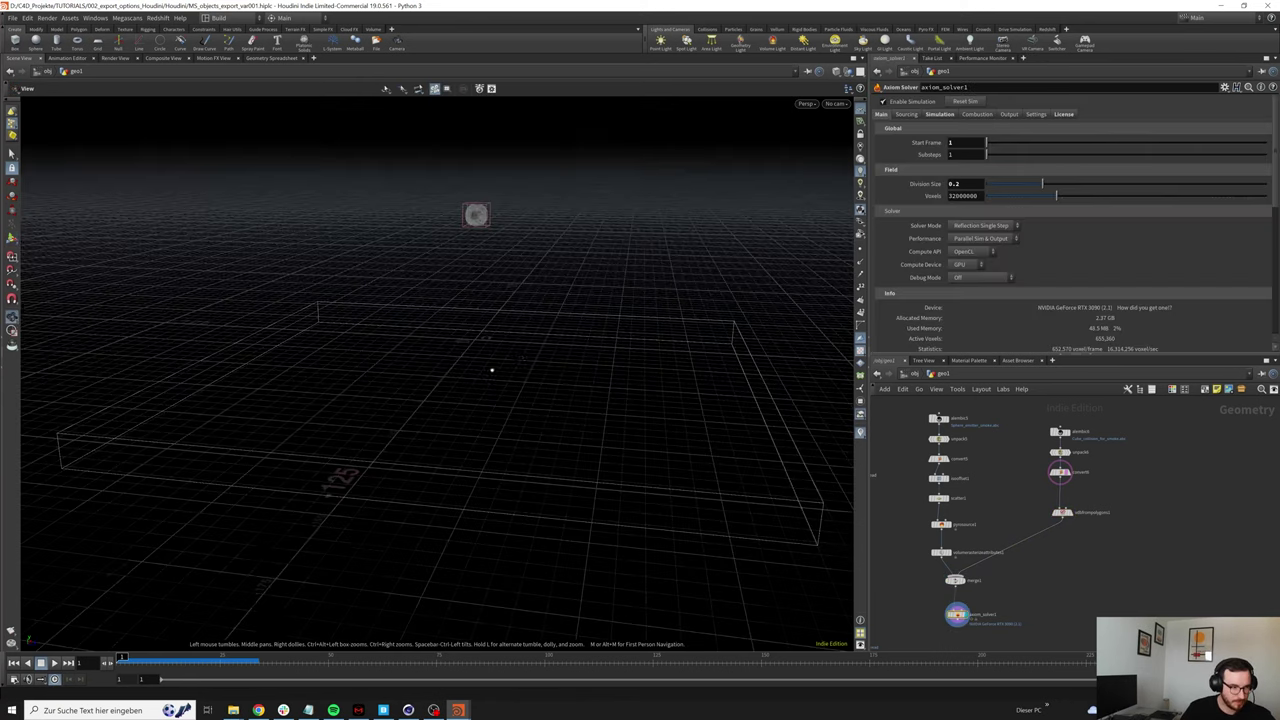
{"action": "key", "text": "ctrl+s"}
{"action": "left_click", "coordinate": [54, 662]}
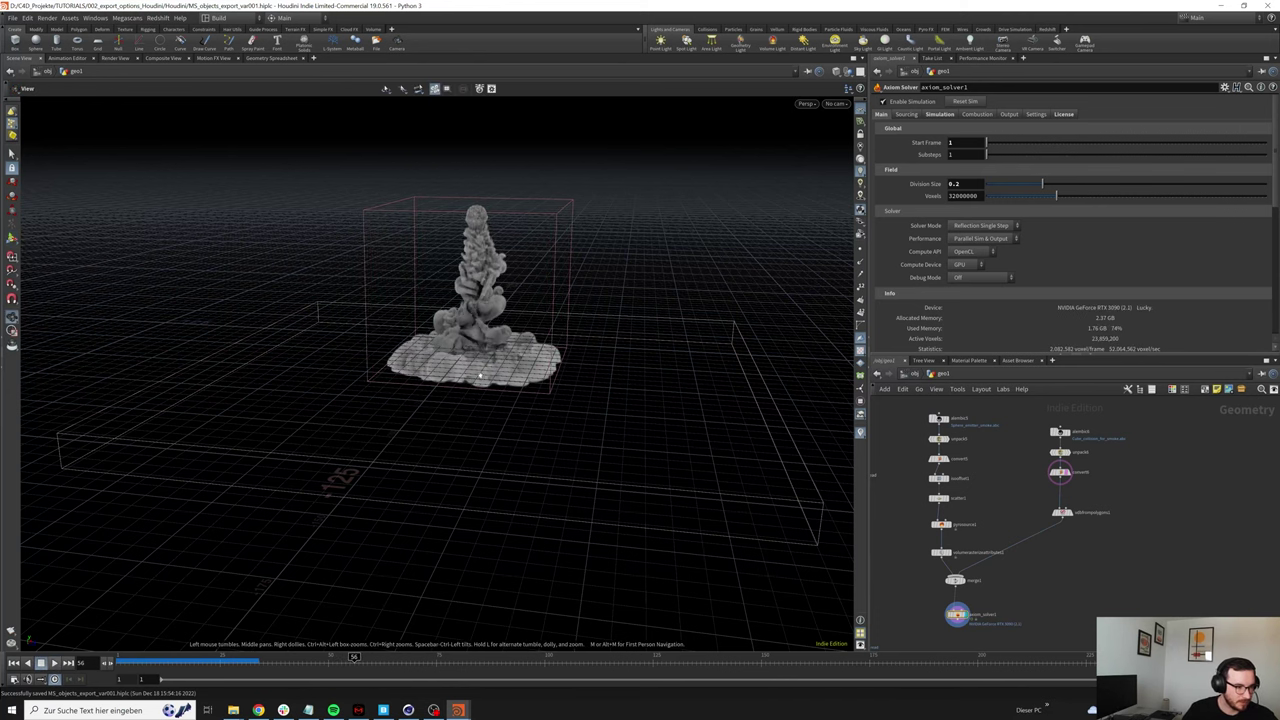
{"action": "mouse_move", "coordinate": [480, 400]}
{"action": "left_mouse_down"}
{"action": "mouse_move", "coordinate": [491, 347]}
{"action": "mouse_move", "coordinate": [474, 394]}
{"action": "mouse_move", "coordinate": [480, 340]}
{"action": "left_mouse_up"}
{"action": "middle_click_drag", "start_coordinate": [1050, 610], "coordinate": [962, 585]}
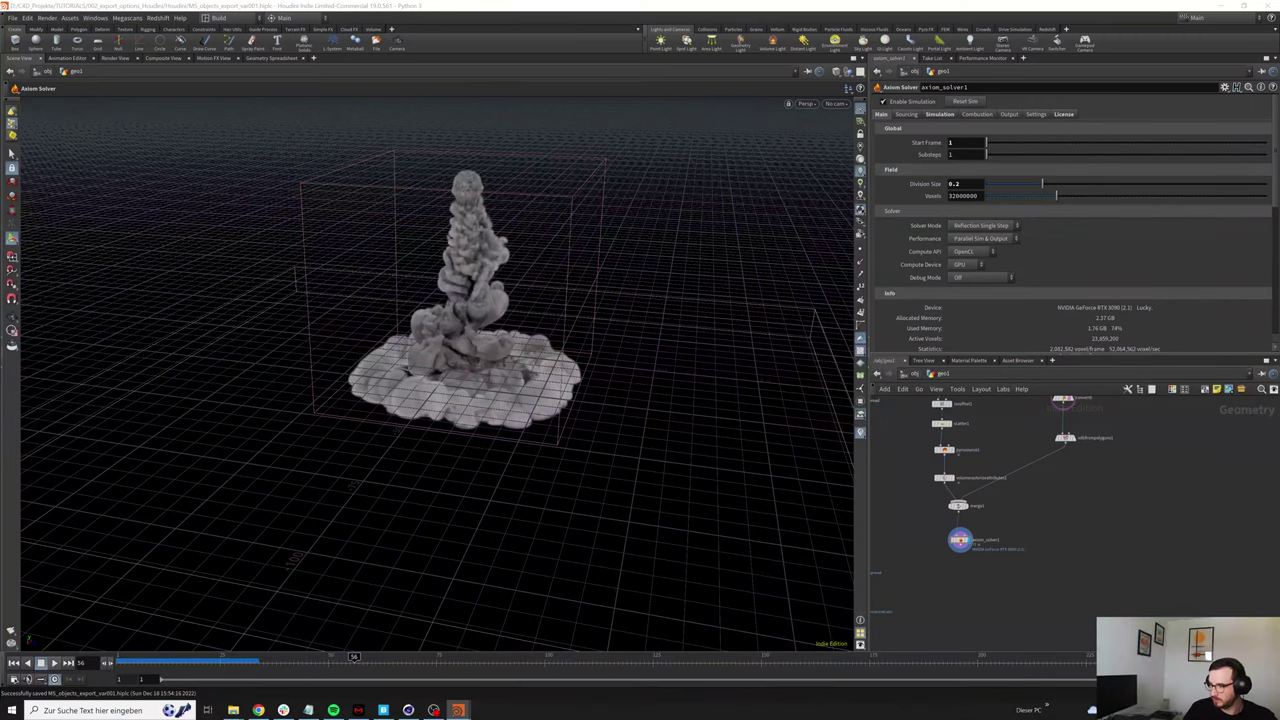
{"action": "middle_click_drag", "start_coordinate": [965, 608], "coordinate": [992, 600]}
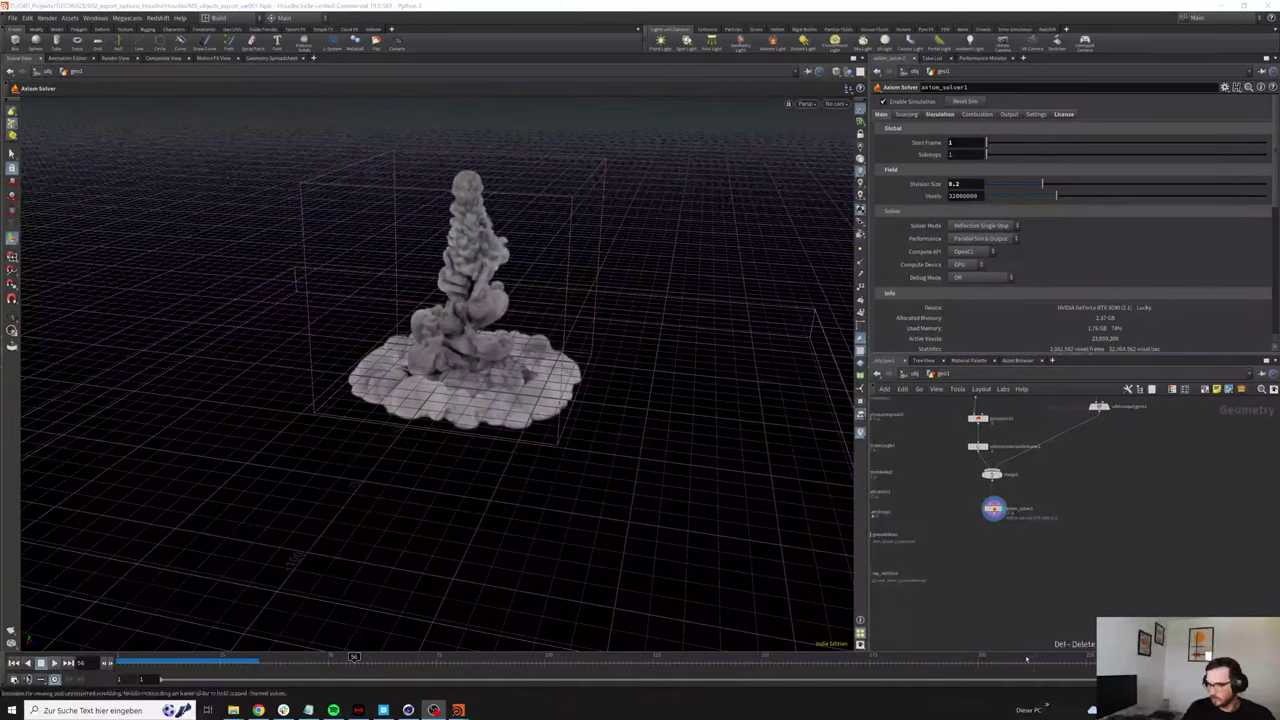
- Add an Attribute Delete node under the Axiom solver, removing the axiom detail attributes
{"action": "key", "text": "Tab"}
{"action": "type", "text": "attribdel"}
{"action": "key", "text": "Return"}
{"action": "left_click", "coordinate": [995, 571]}
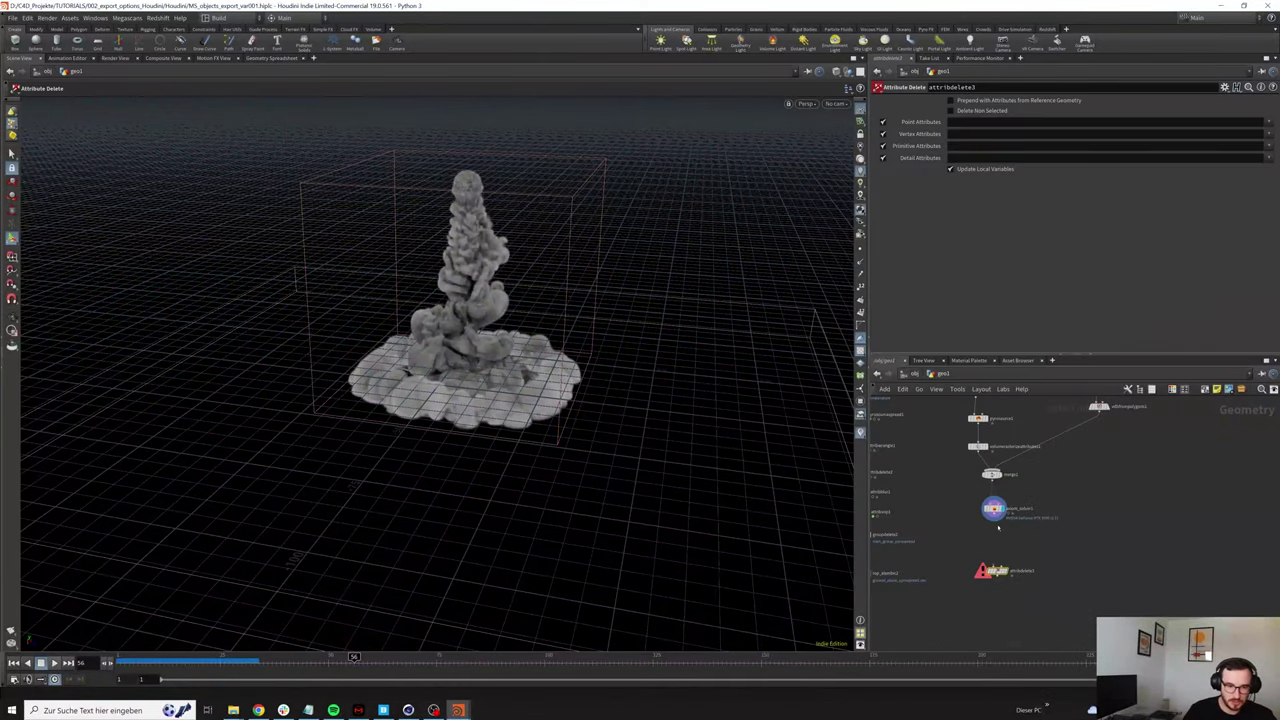
{"action": "mouse_move", "coordinate": [993, 521]}
{"action": "left_mouse_down"}
{"action": "mouse_move", "coordinate": [995, 566]}
{"action": "mouse_move", "coordinate": [993, 548]}
{"action": "left_mouse_up"}
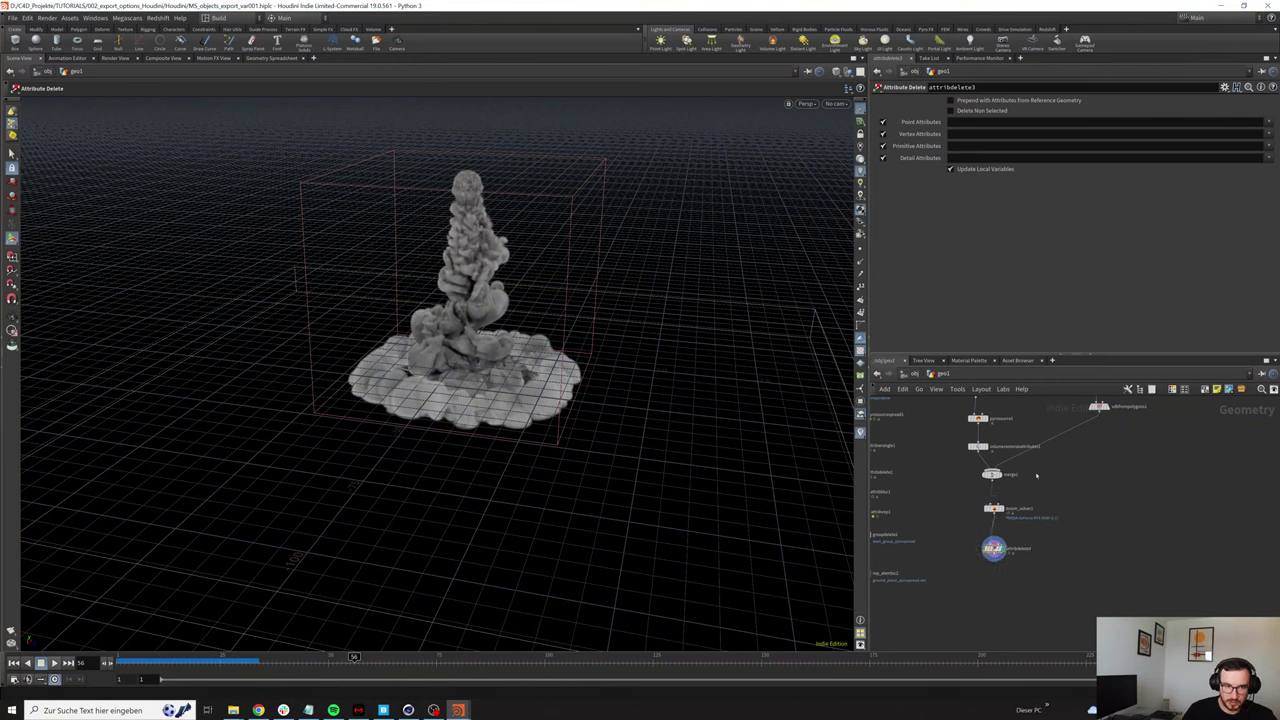
{"action": "left_click", "coordinate": [1267, 158]}
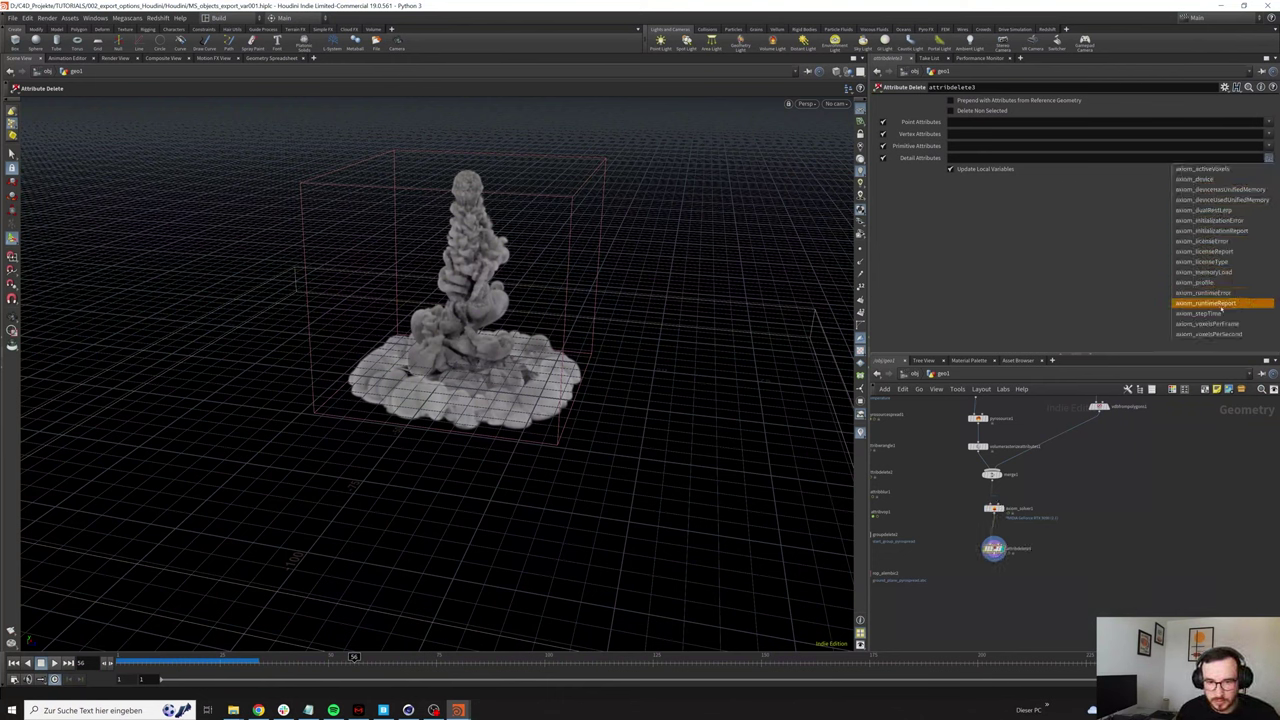
{"action": "left_click", "coordinate": [1205, 169]}
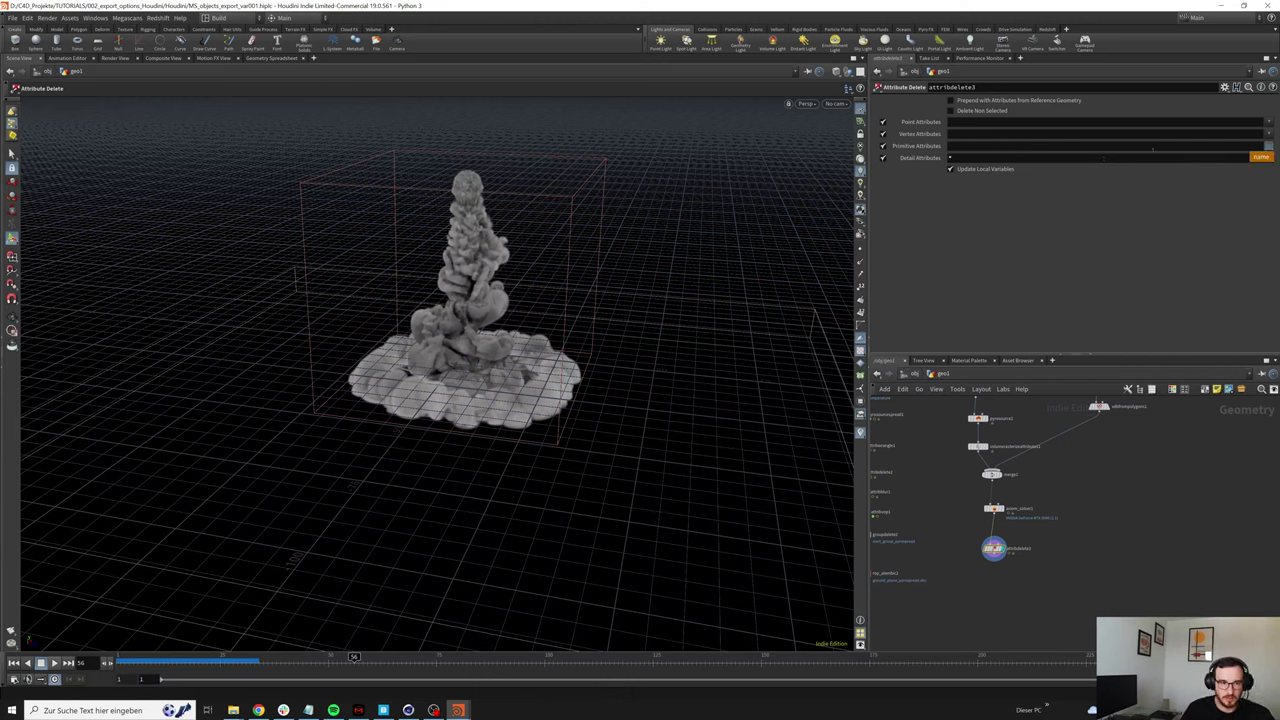
{"action": "left_click", "coordinate": [1117, 148]}
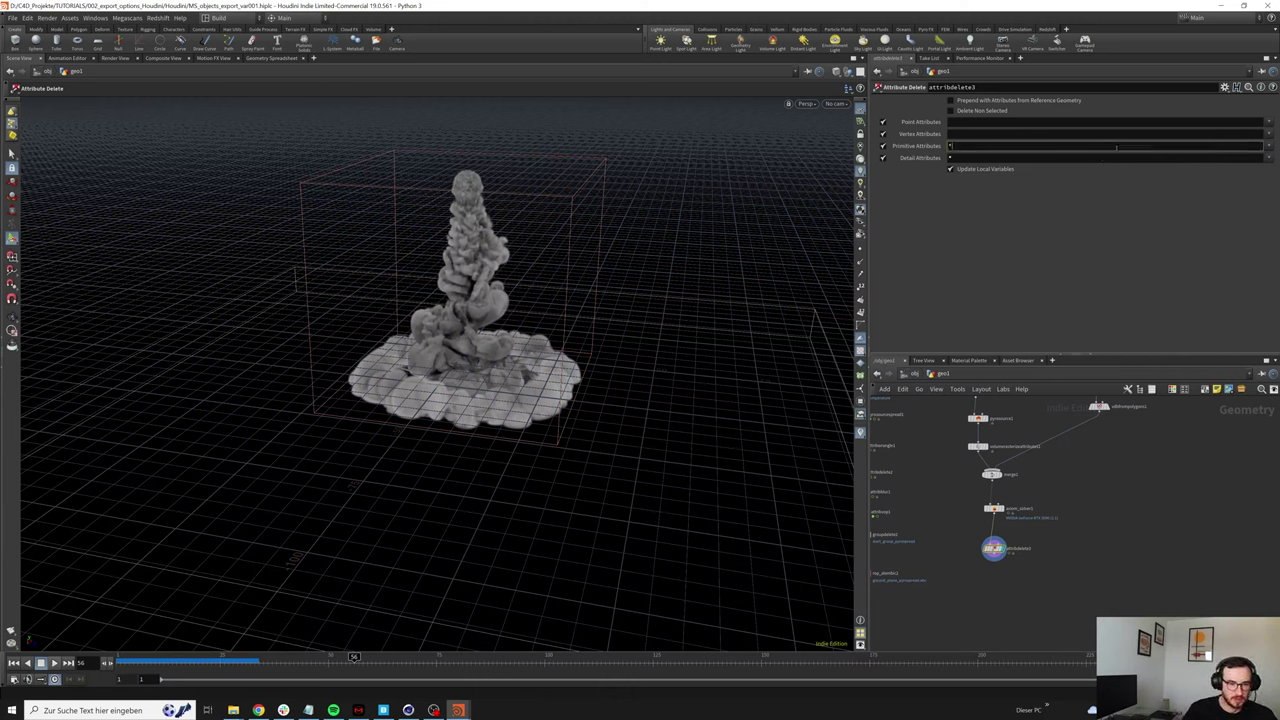
- Add a Group Create node to the network, then delete it
{"action": "middle_click_drag", "start_coordinate": [1020, 590], "coordinate": [1145, 582]}
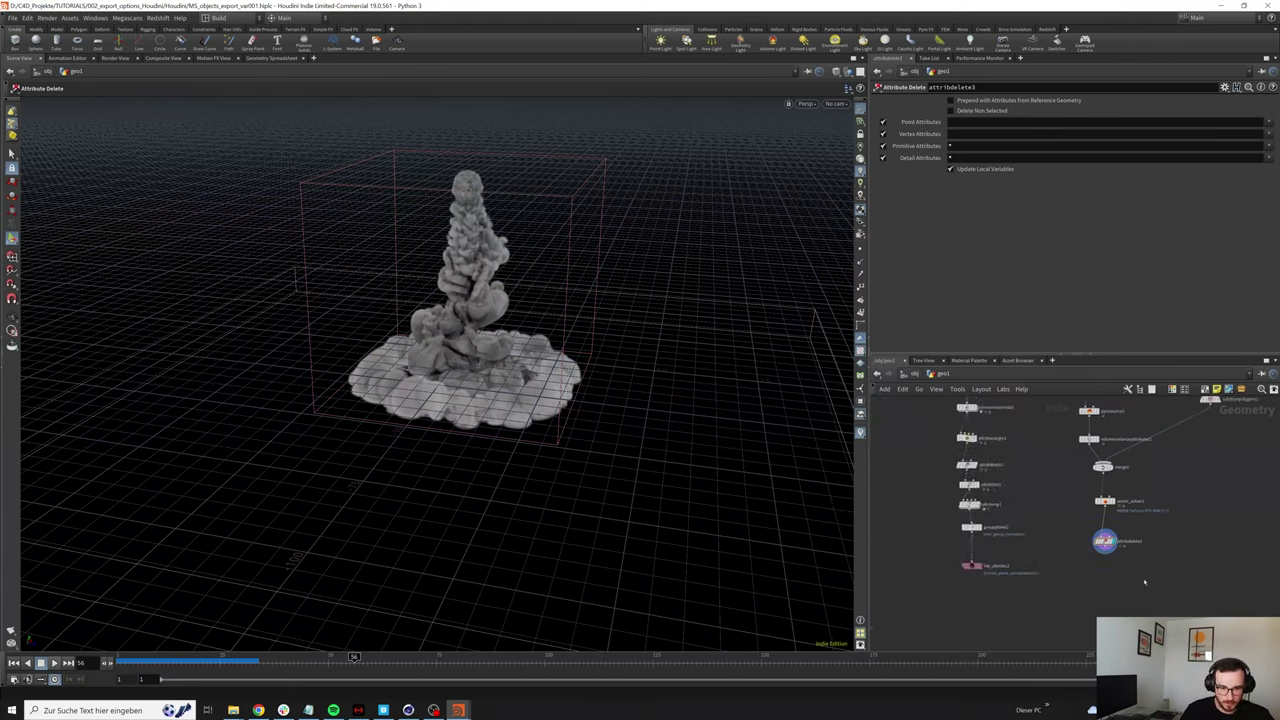
{"action": "key", "text": "Tab"}
{"action": "type", "text": "g"}
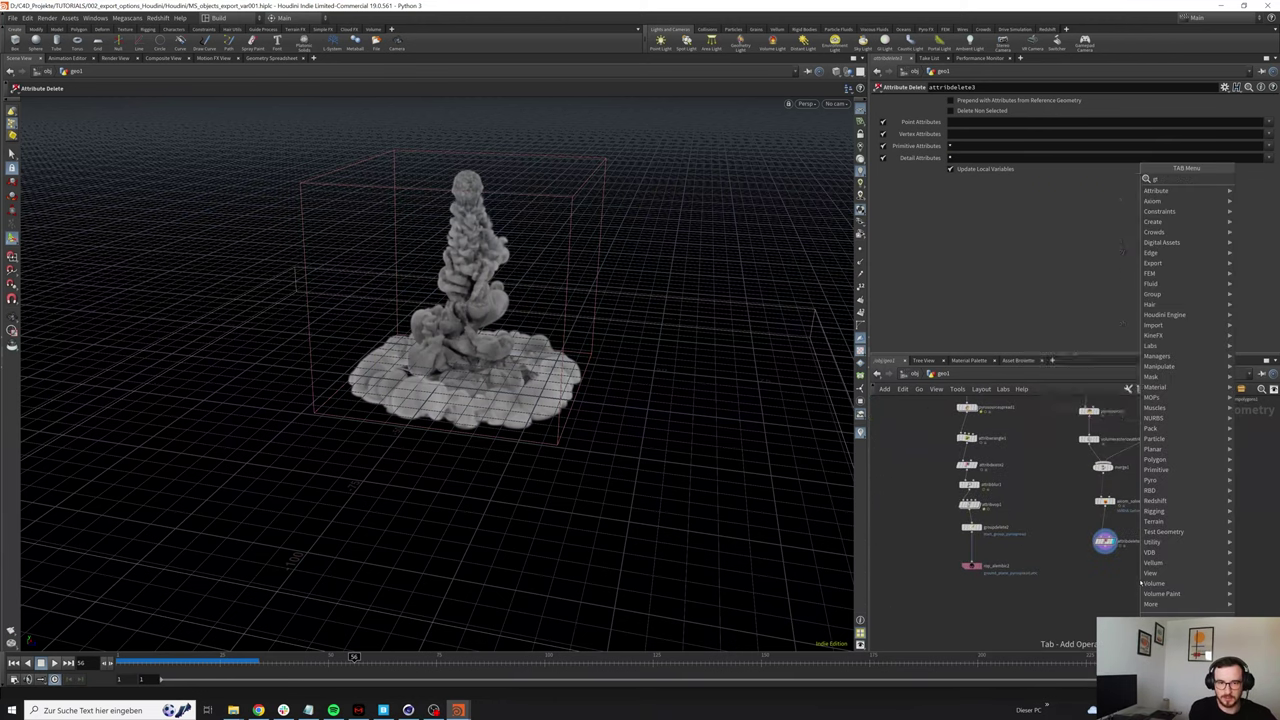
{"action": "type", "text": "roup c"}
{"action": "key", "text": "Return"}
{"action": "left_click", "coordinate": [1135, 580]}
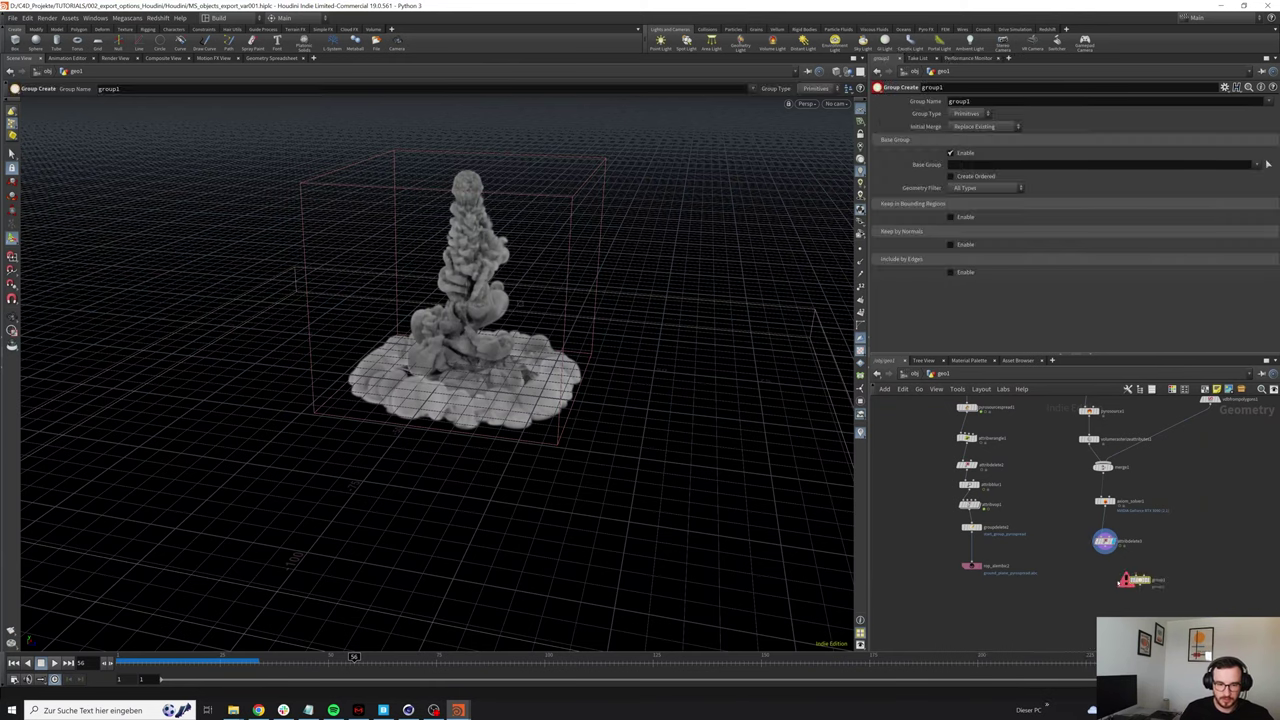
{"action": "key", "text": "Delete"}
- Add a Group Delete node wired under attribdelete, then delete it
{"action": "key", "text": "Tab"}
{"action": "type", "text": "group del"}
{"action": "key", "text": "Return"}
{"action": "left_click", "coordinate": [1123, 578]}
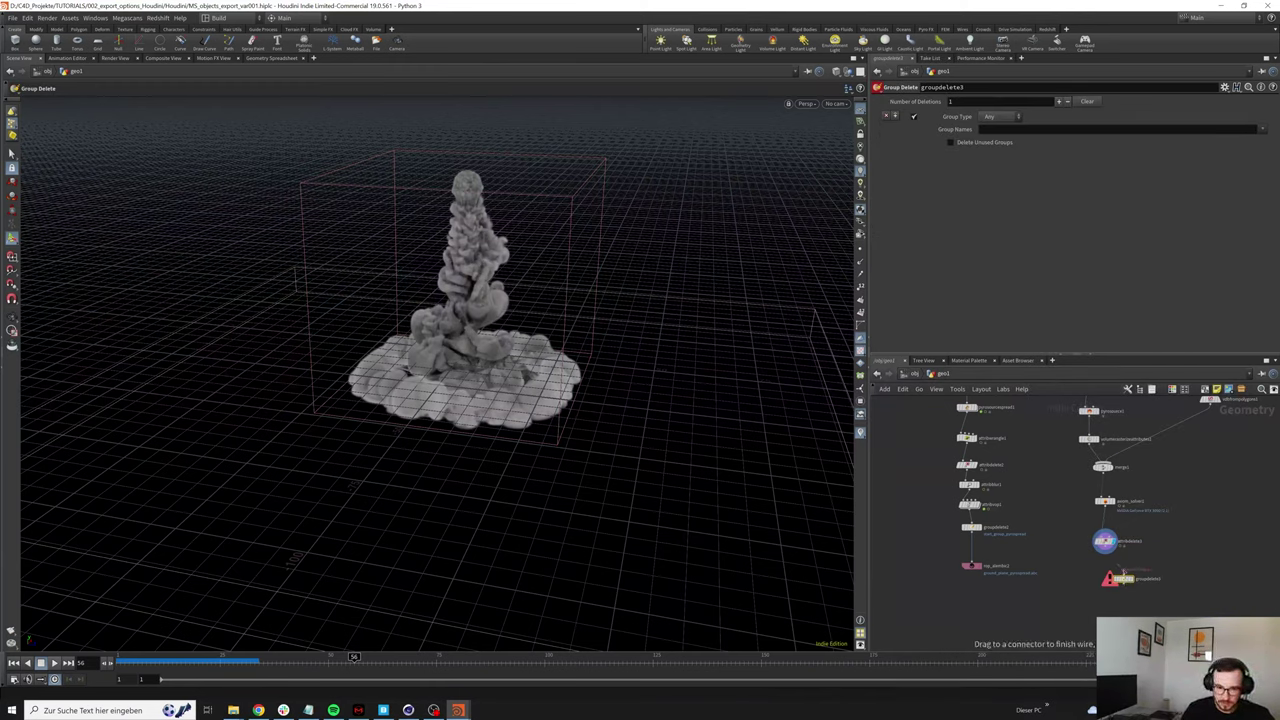
{"action": "left_click_drag", "start_coordinate": [1123, 578], "coordinate": [1104, 562]}
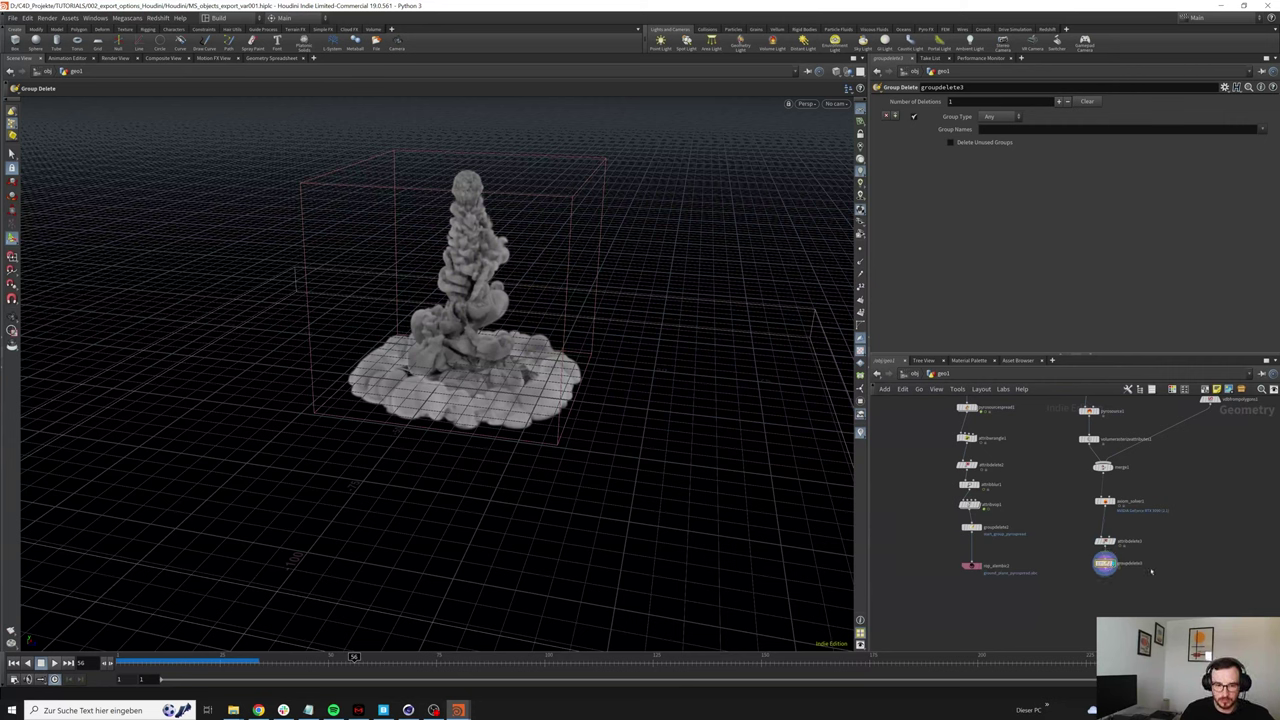
{"action": "scroll", "coordinate": [1131, 597], "scroll_direction": "up", "scroll_amount": 2}
{"action": "key", "text": "Delete"}
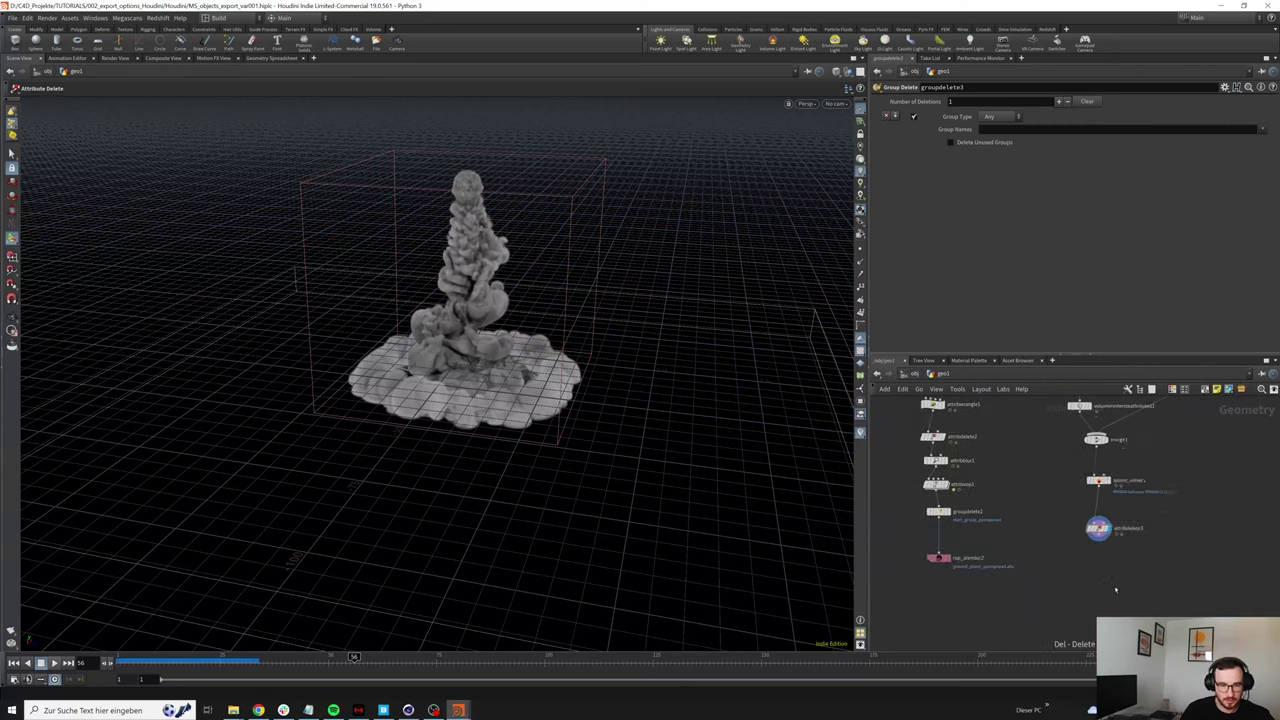
- Add a Null under attribdelete3 and name it OUT_SMOKE_VDB
{"action": "key", "text": "Tab"}
{"action": "type", "text": "null"}
{"action": "key", "text": "Return"}
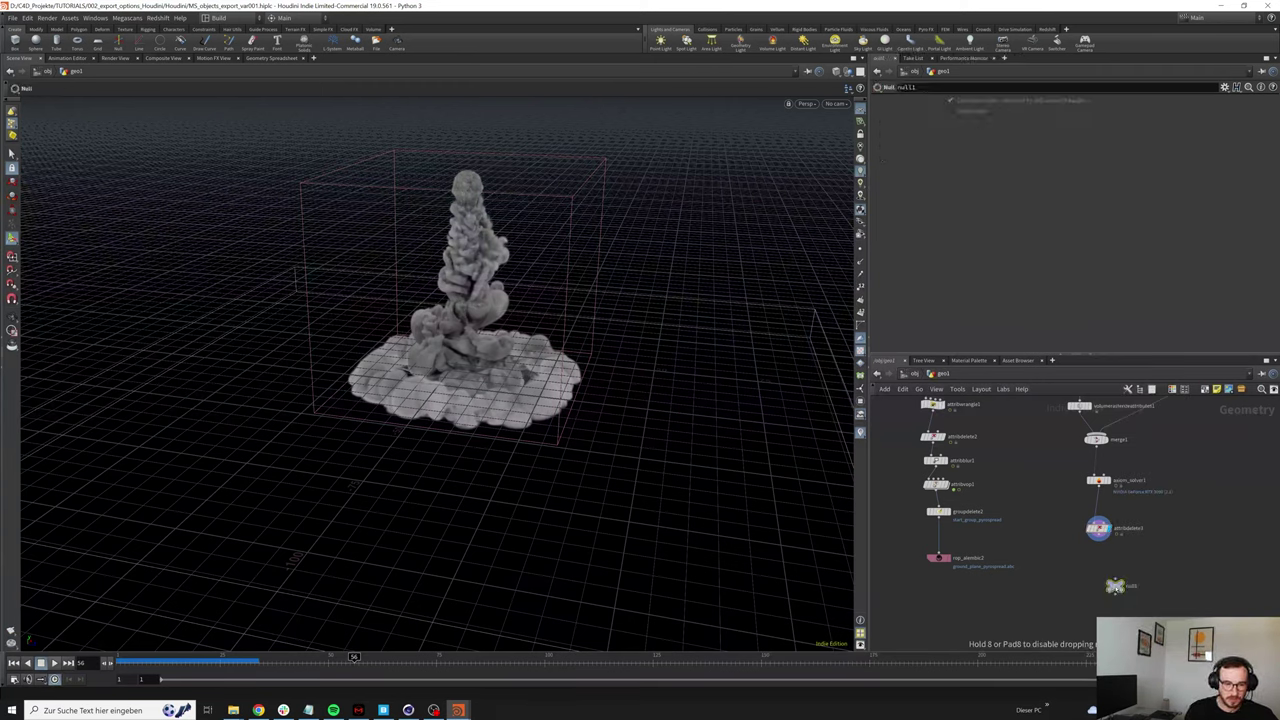
{"action": "left_click", "coordinate": [1107, 585]}
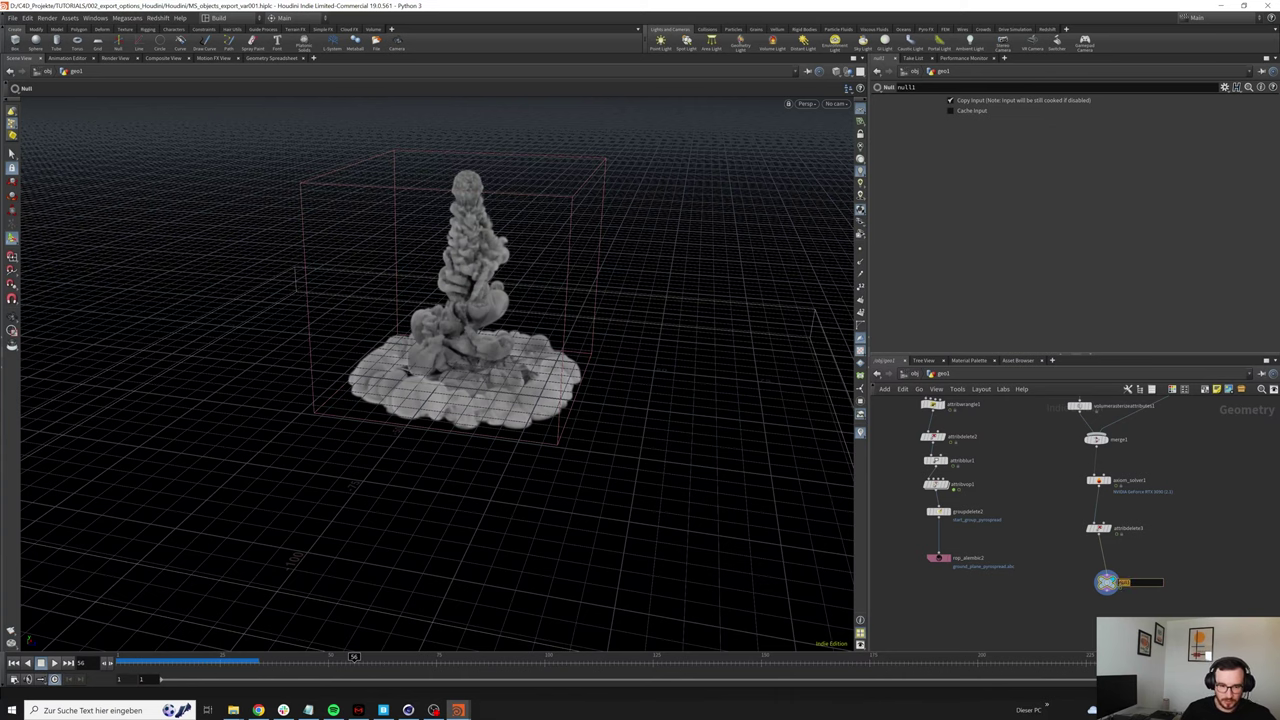
{"action": "key", "text": "u"}
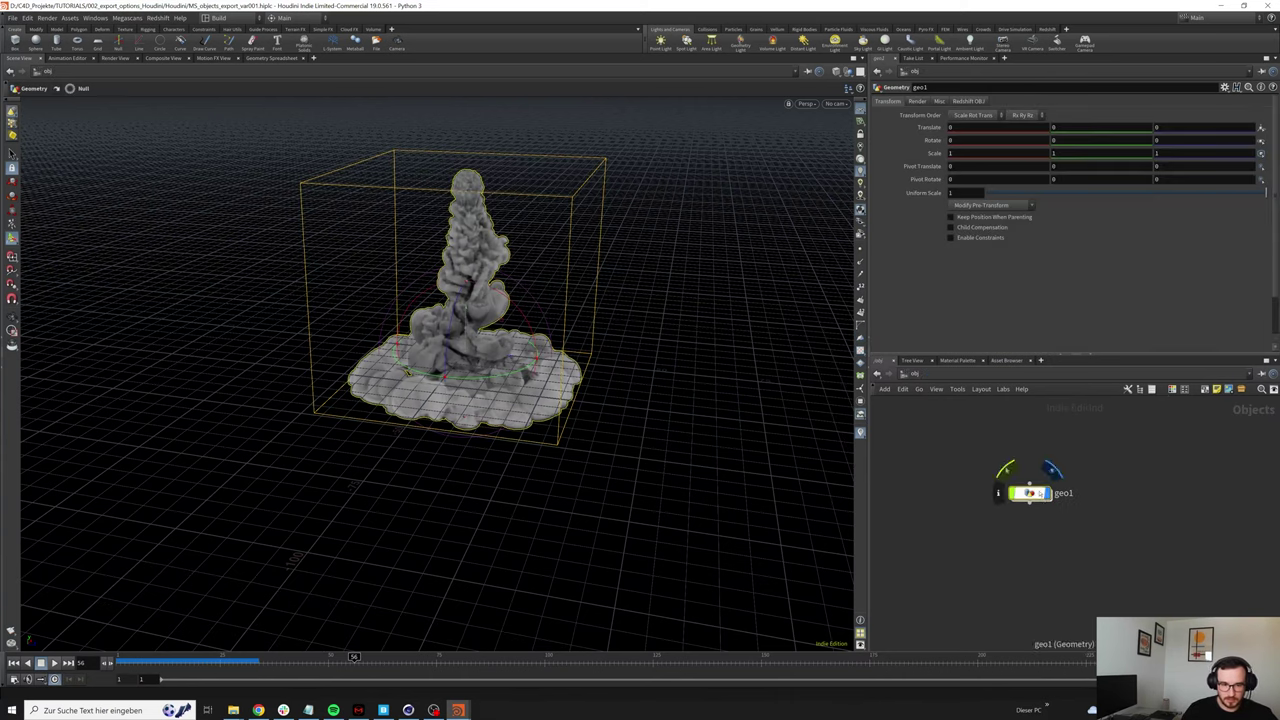
{"action": "double_click", "coordinate": [1030, 492]}
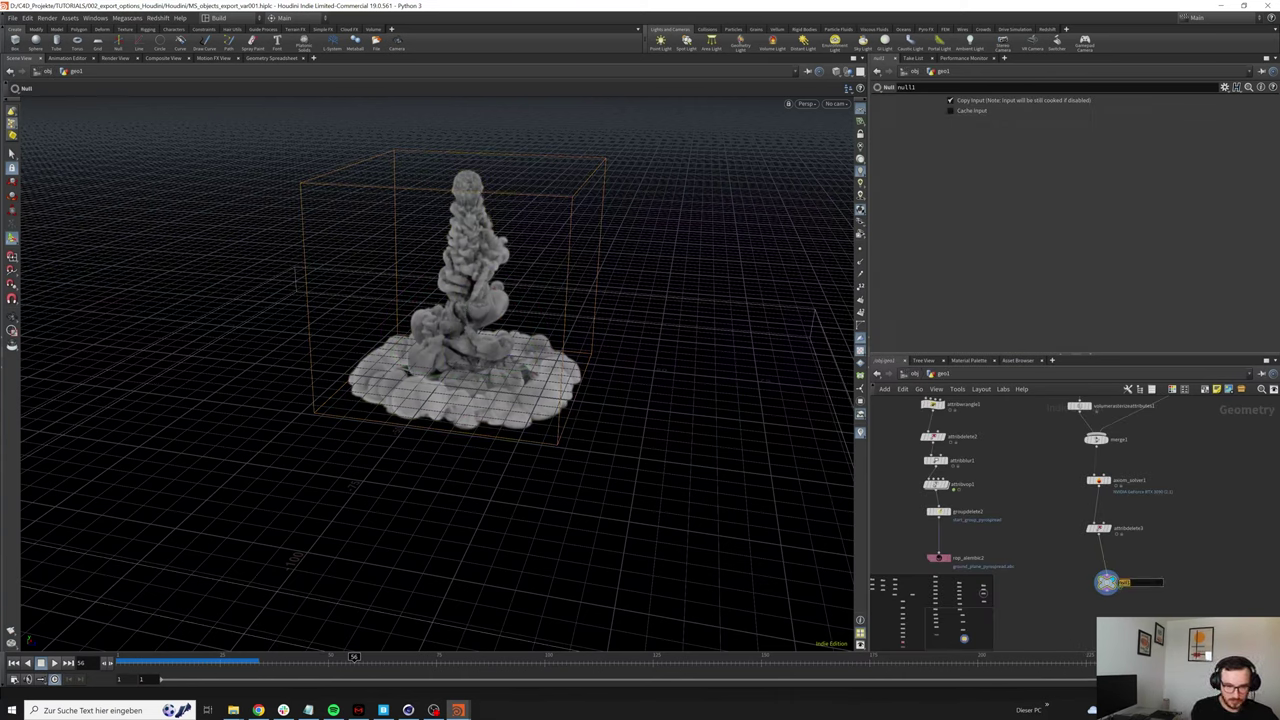
{"action": "type", "text": "OUT_SMOKE_VDB"}
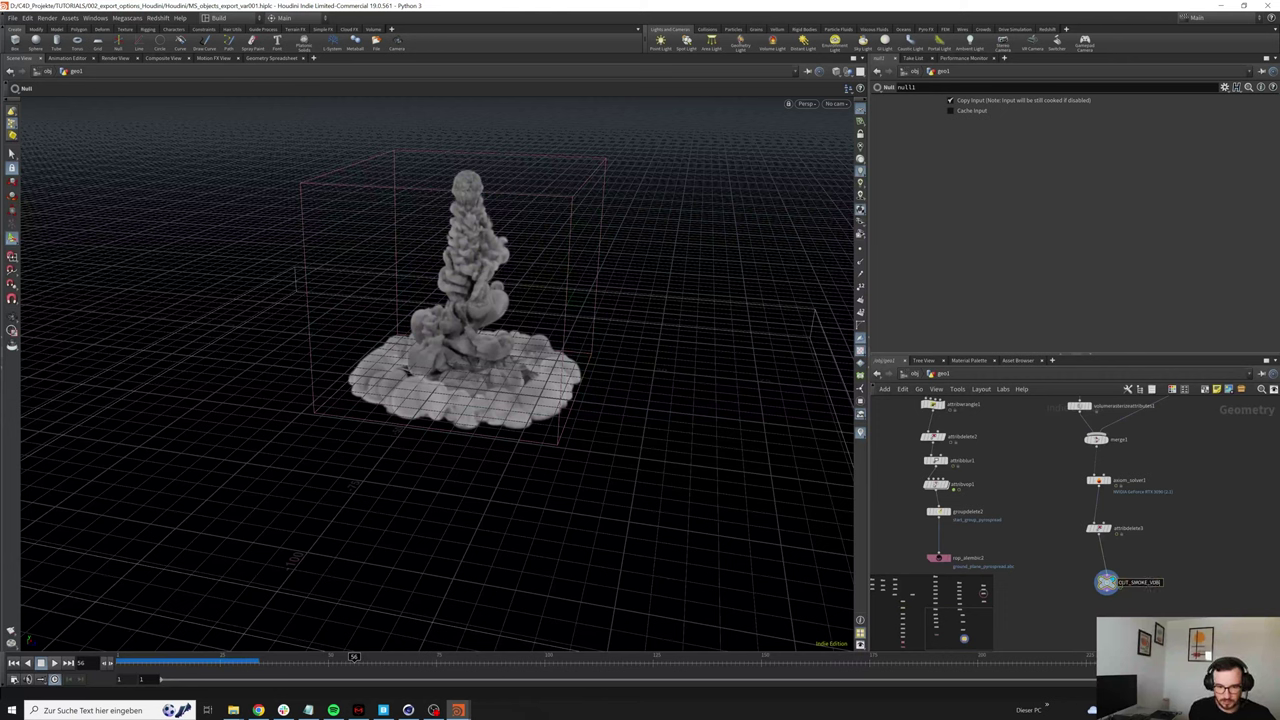
{"action": "key", "text": "Return"}
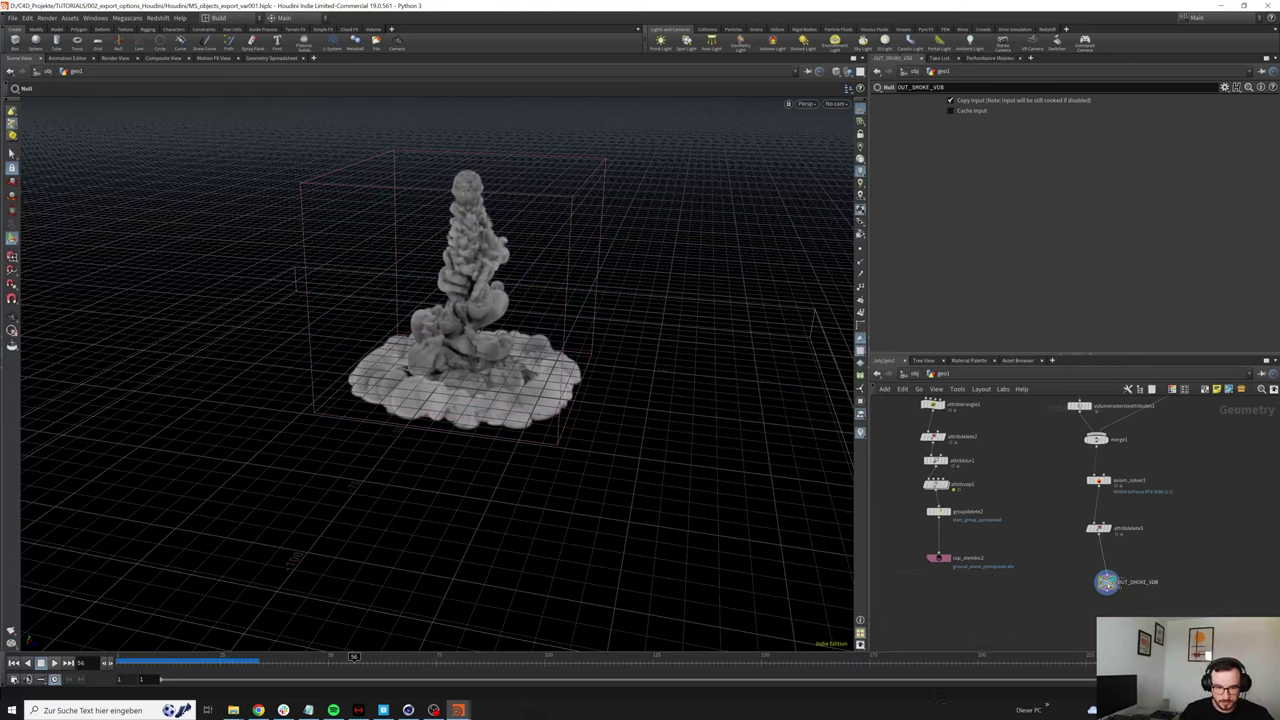
- Reposition the OUT_SMOKE_VDB node and colour it pink
{"action": "left_click_drag", "start_coordinate": [1106, 582], "coordinate": [1098, 566]}
{"action": "key", "text": "c"}
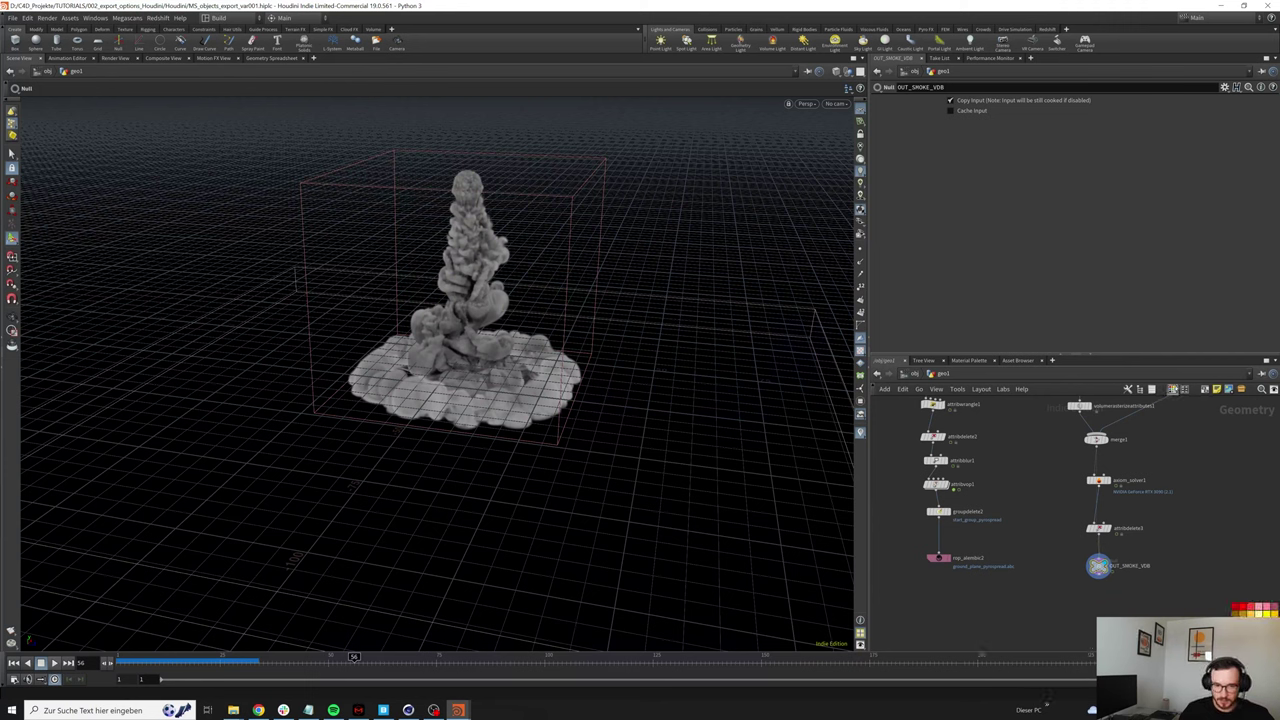
{"action": "middle_click_drag", "start_coordinate": [1116, 610], "coordinate": [1107, 575]}
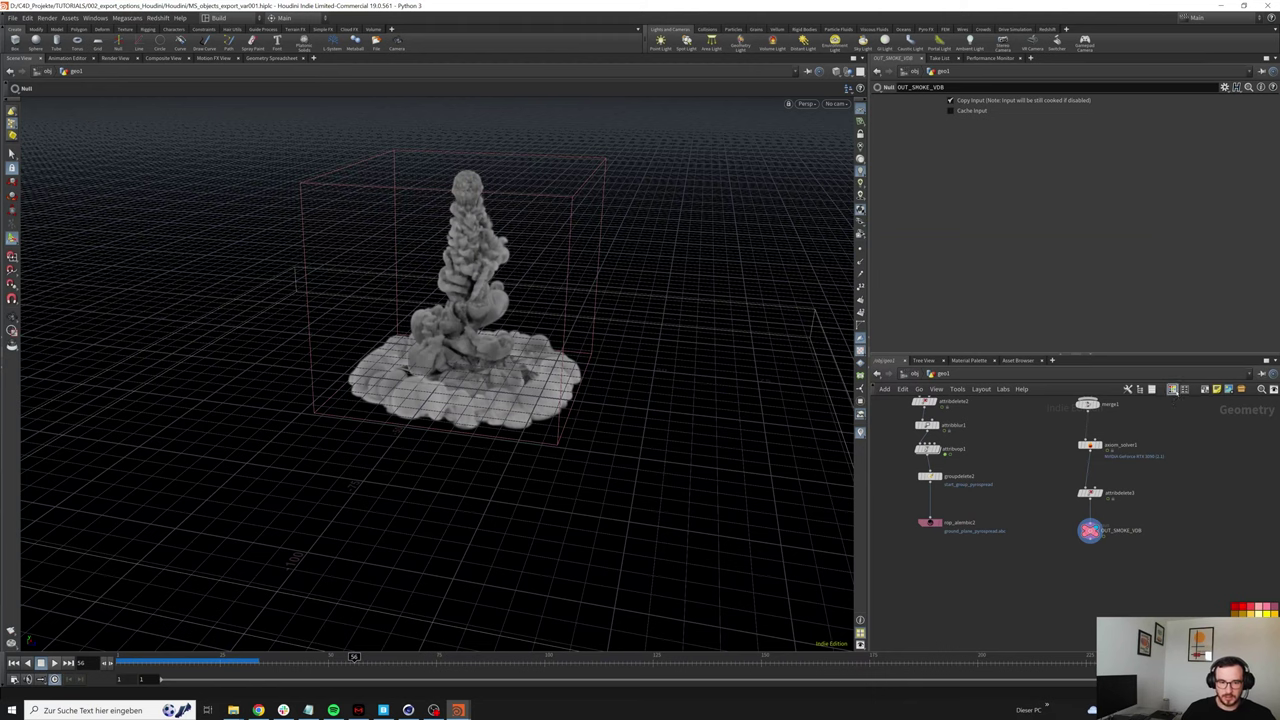
- Add a display-flagged File node in Write Files mode under OUT_SMOKE_VDB
{"action": "key", "text": "Tab"}
{"action": "type", "text": "file"}
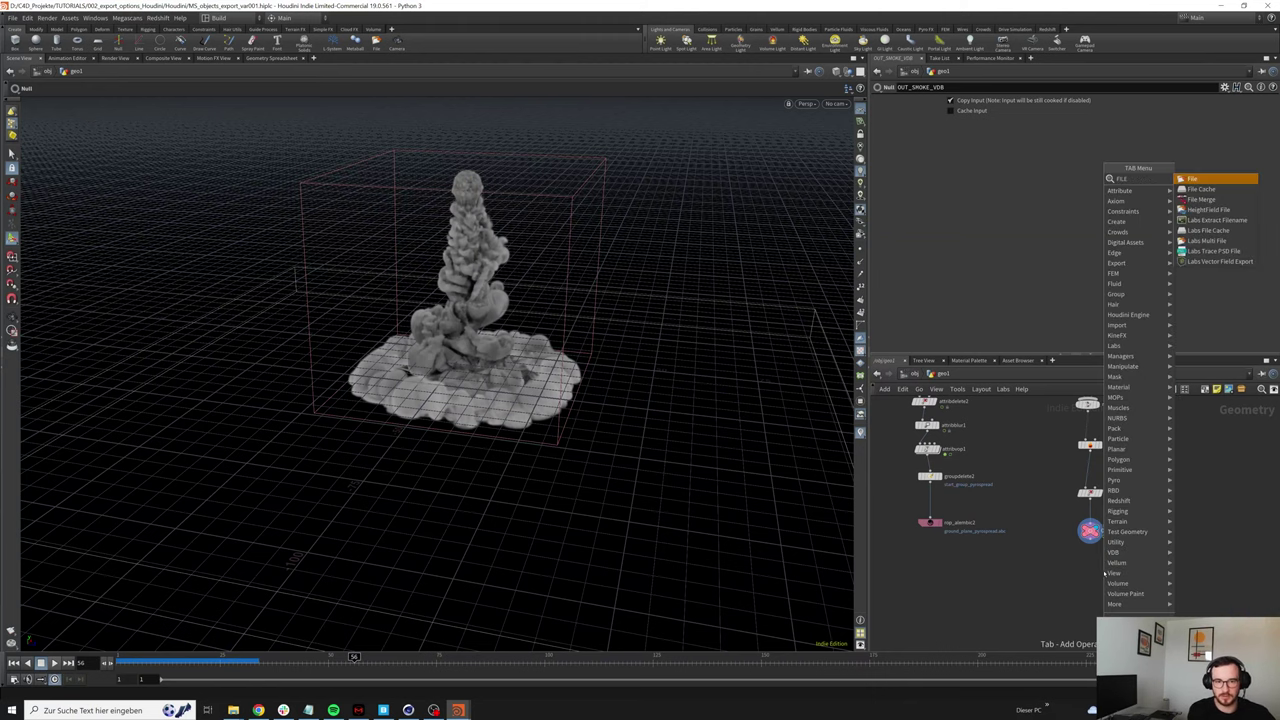
{"action": "key", "text": "Return"}
{"action": "left_click", "coordinate": [1104, 570]}
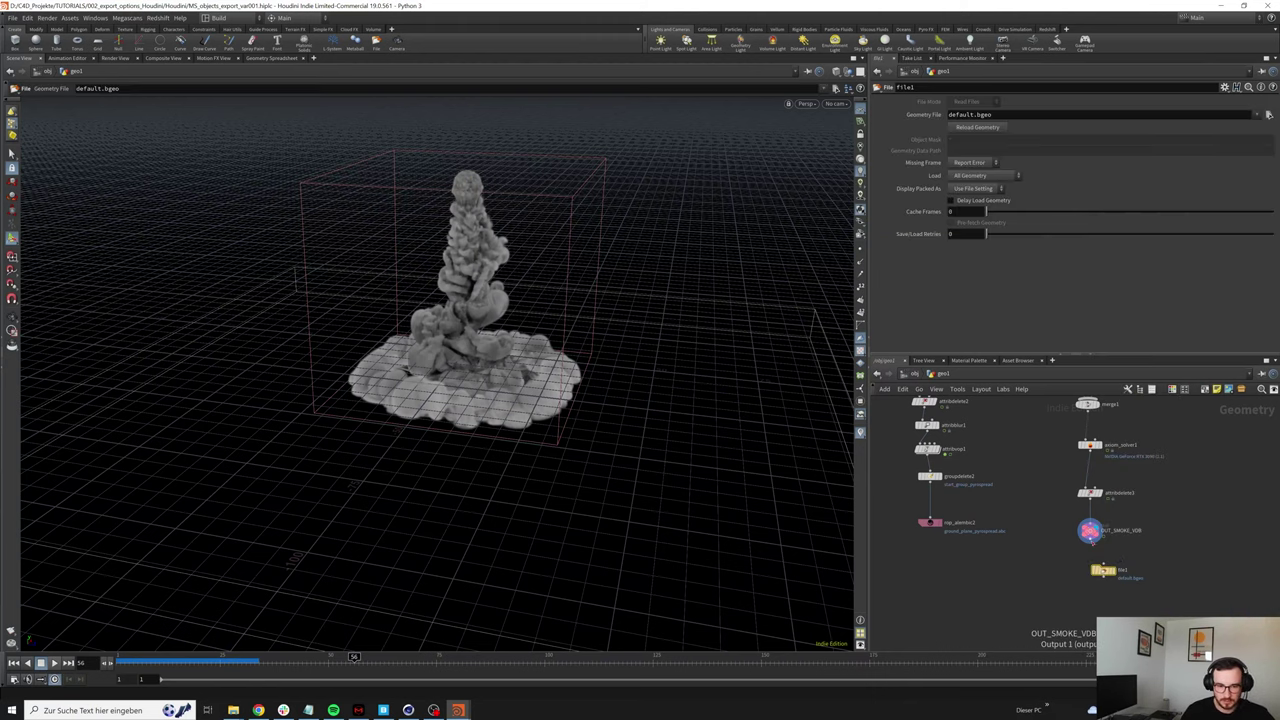
{"action": "left_click_drag", "start_coordinate": [1104, 566], "coordinate": [1090, 568]}
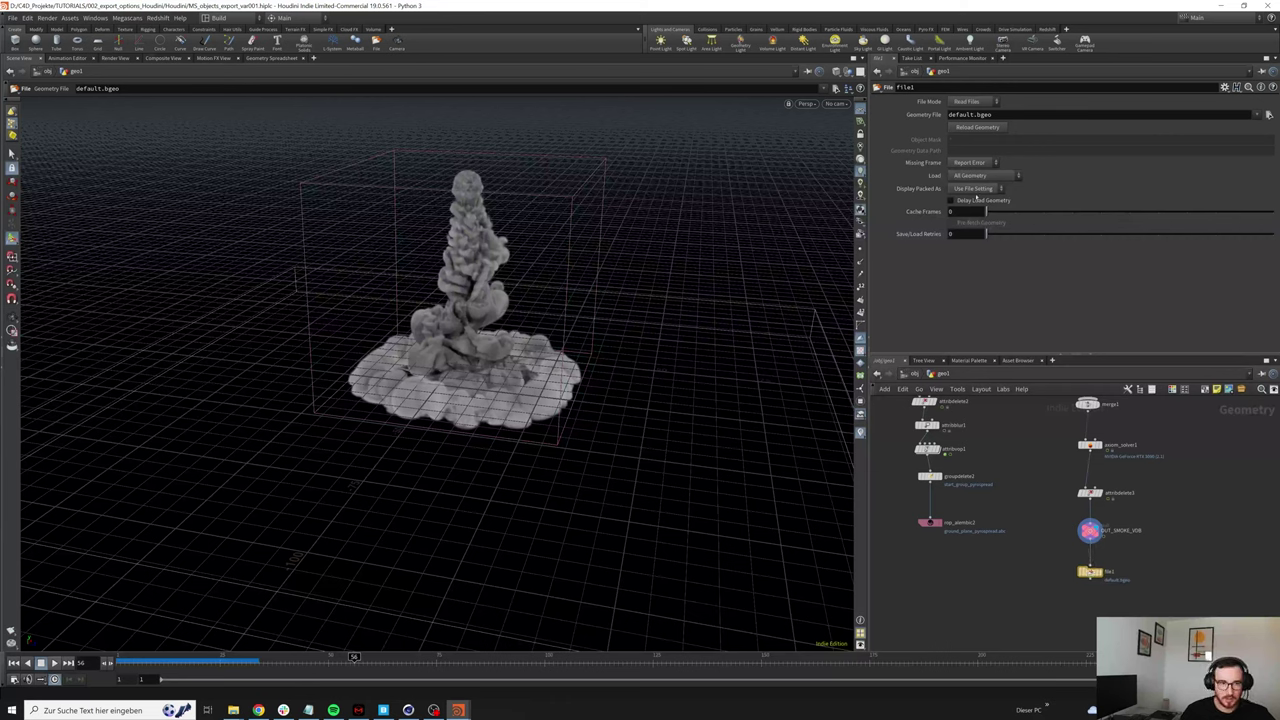
{"action": "key", "text": "ctrl+Up"}
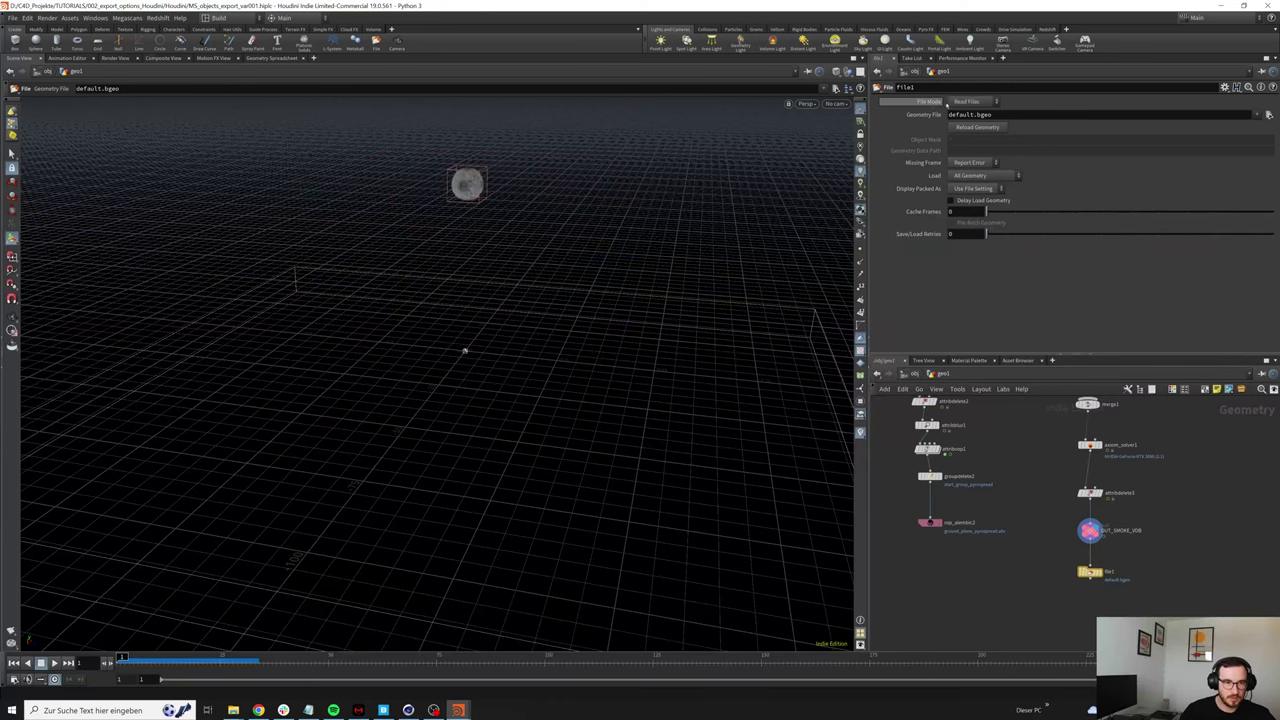
{"action": "left_click", "coordinate": [962, 101]}
{"action": "left_click", "coordinate": [966, 130]}
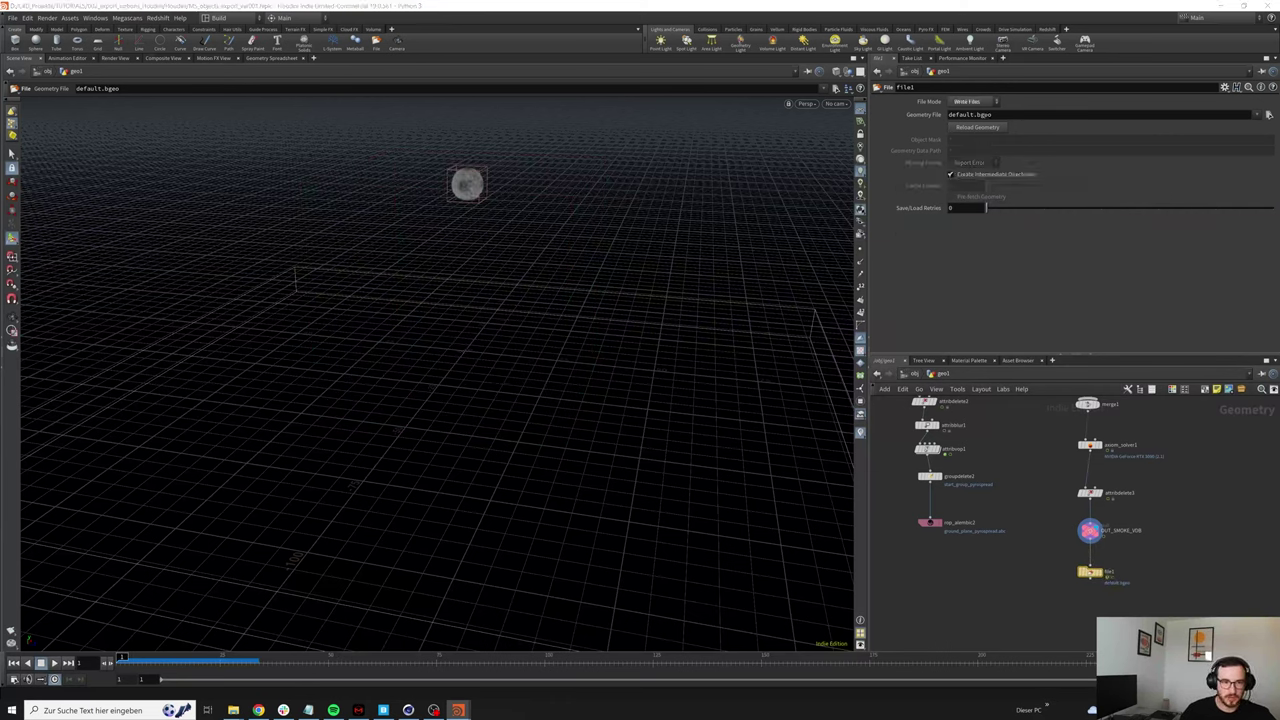
{"action": "left_click", "coordinate": [1100, 572]}
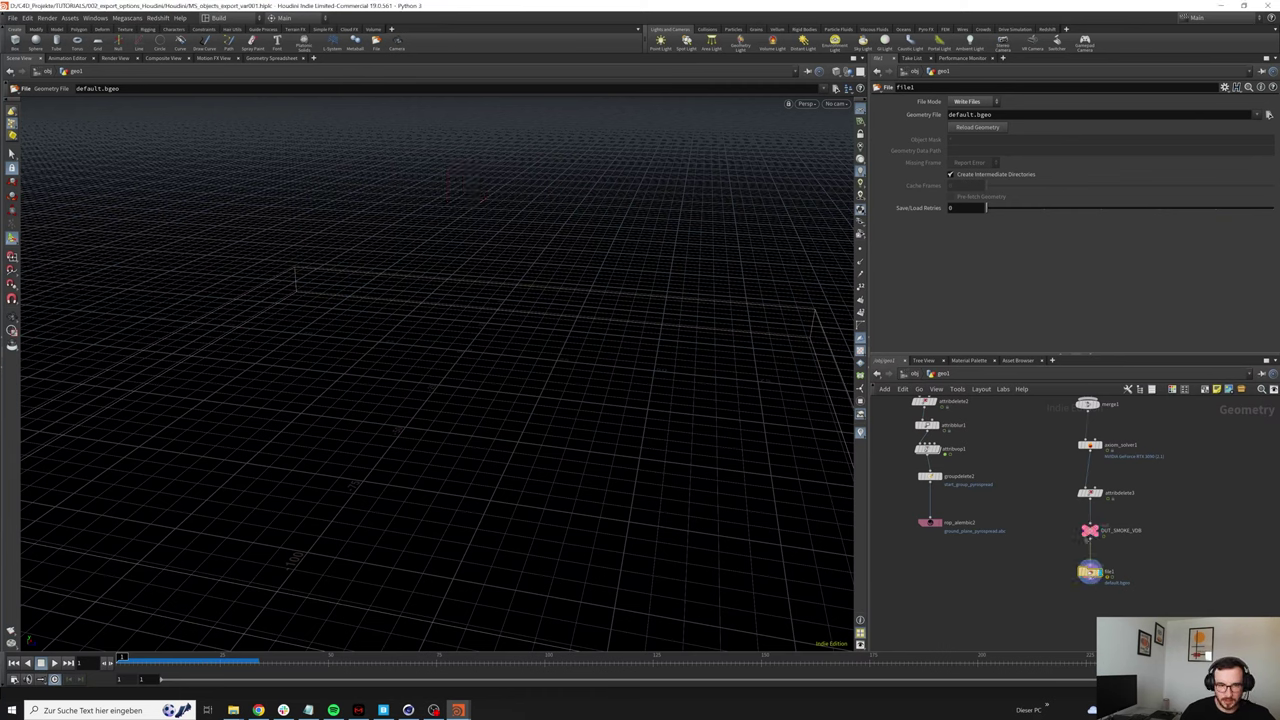
- Create an output/smoke folder and set the File path to smoke_$FF.vdb inside it
{"action": "left_click", "coordinate": [1267, 115]}
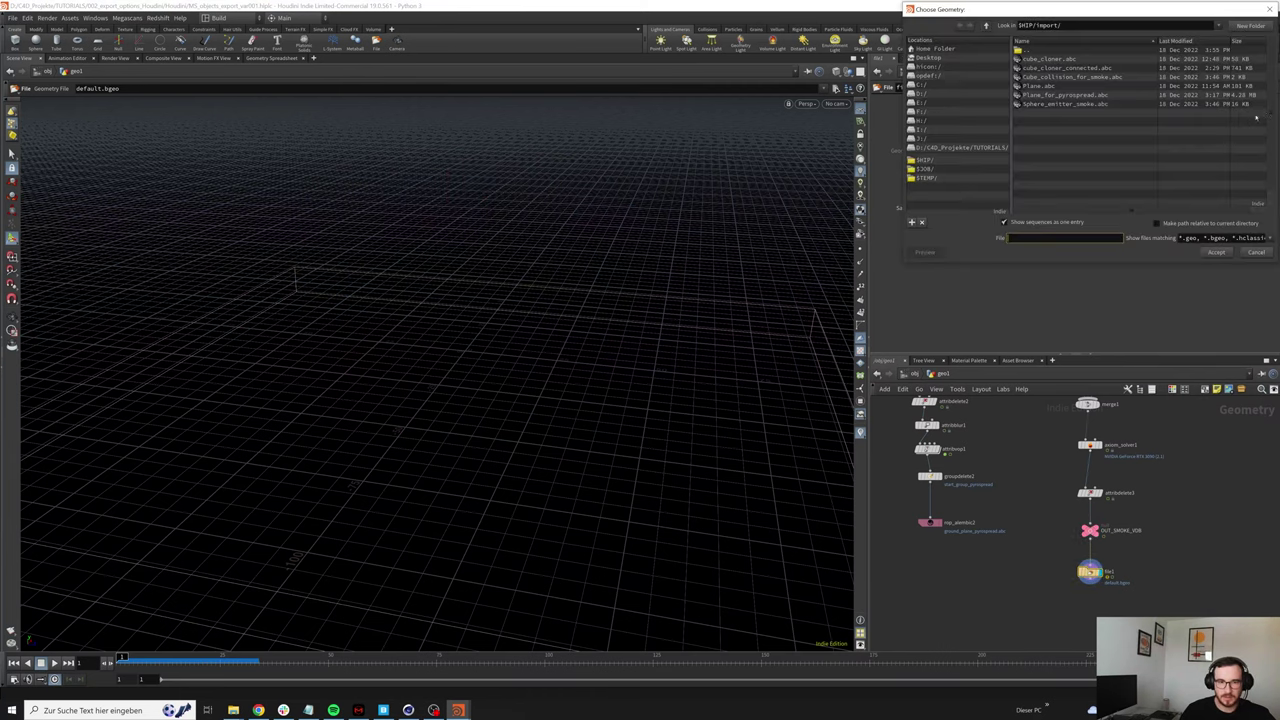
{"action": "double_click", "coordinate": [1040, 49]}
{"action": "double_click", "coordinate": [1050, 77]}
{"action": "left_click", "coordinate": [1243, 25]}
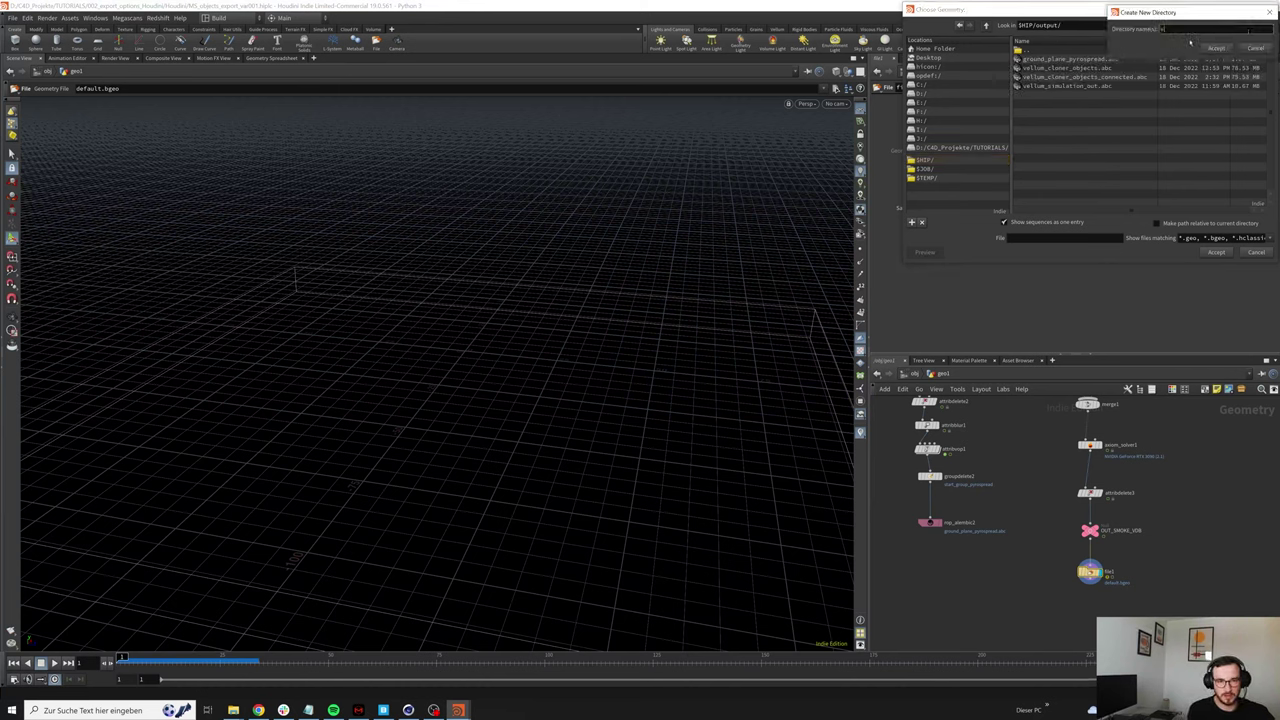
{"action": "type", "text": "smoke"}
{"action": "key", "text": "Return"}
{"action": "left_click", "coordinate": [1012, 238]}
{"action": "type", "text": "smoke_$FF.vdb"}
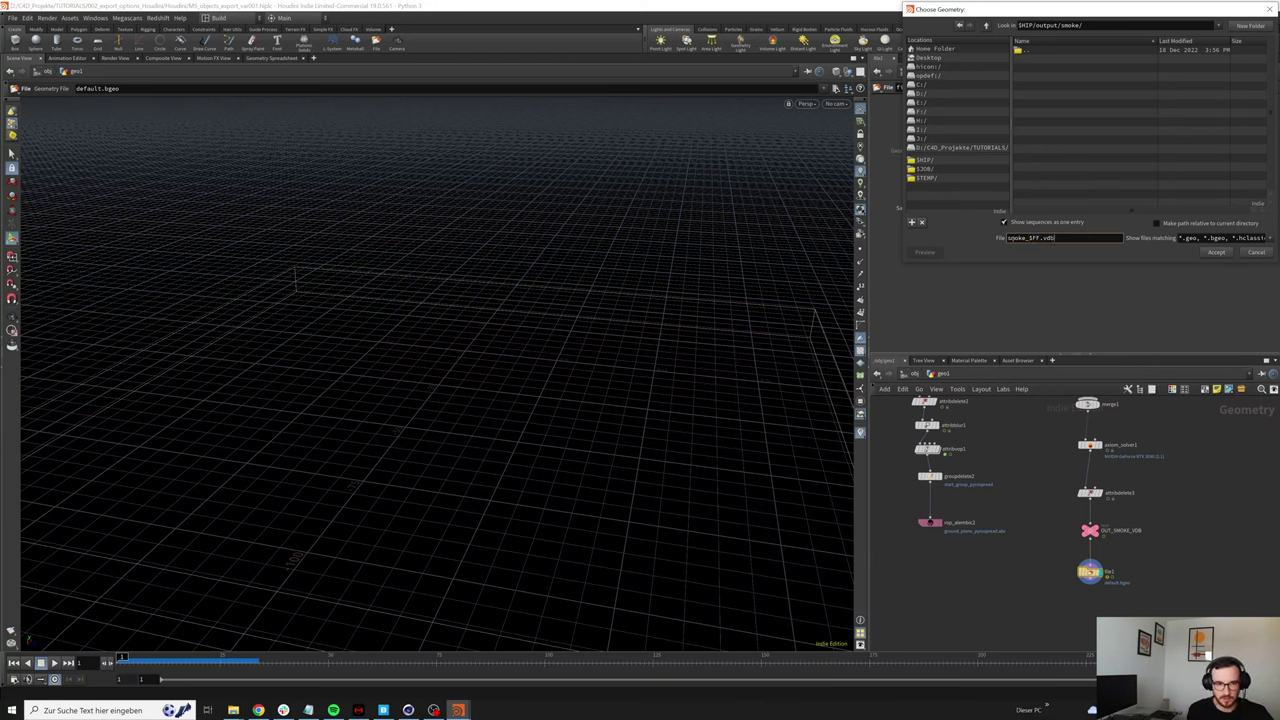
{"action": "key", "text": "Return"}
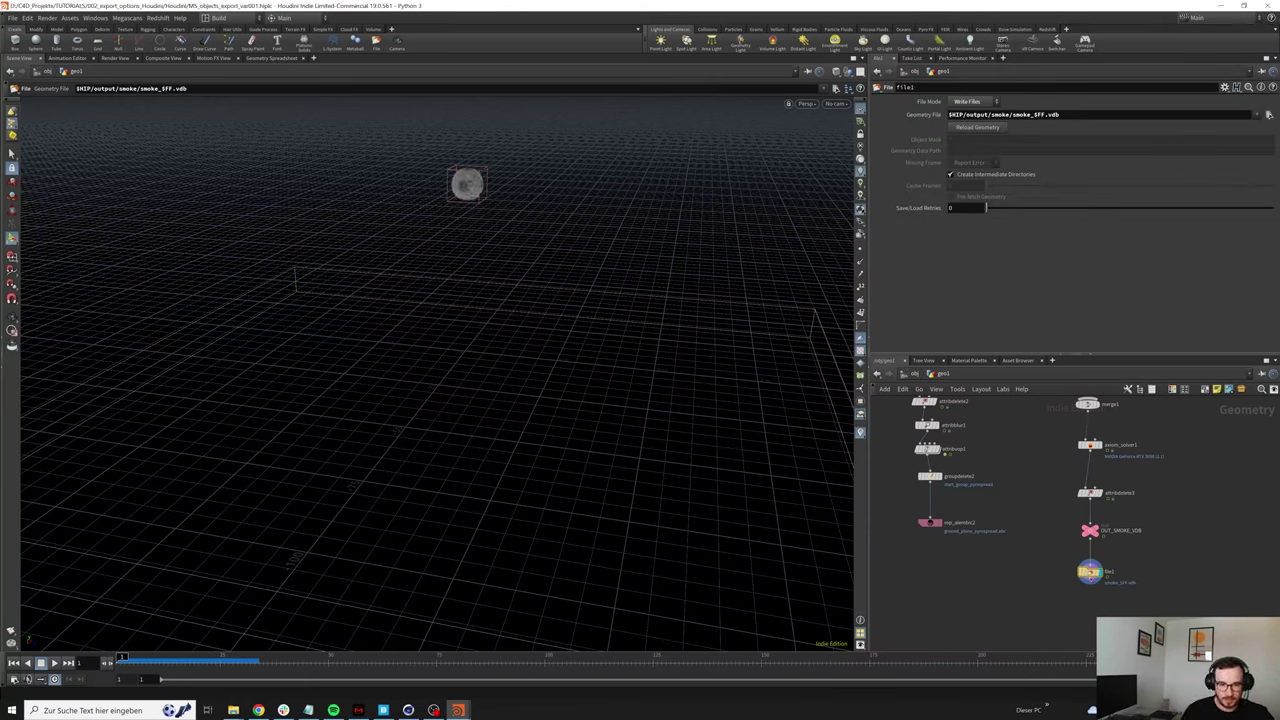
- Cancel the stray wire and play the timeline to write the smoke VDB frames
{"action": "left_click", "coordinate": [1090, 582]}
{"action": "left_click", "coordinate": [1092, 620]}
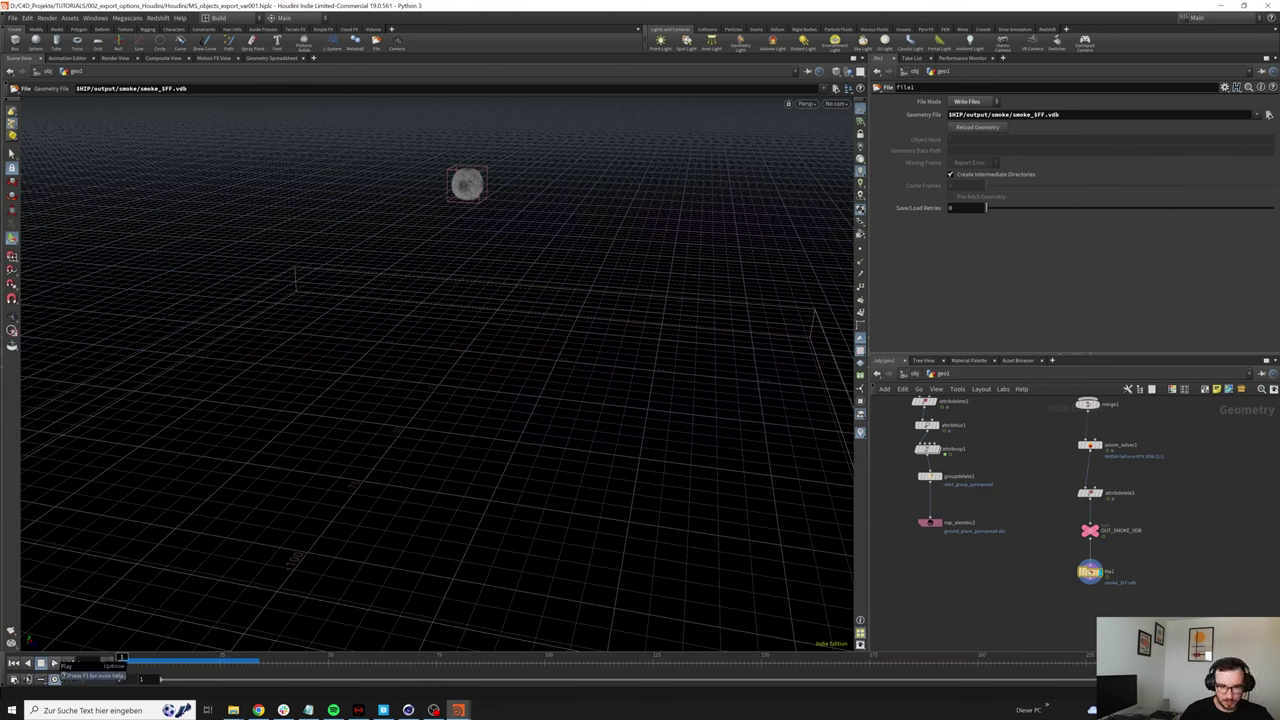
{"action": "left_click", "coordinate": [55, 664]}
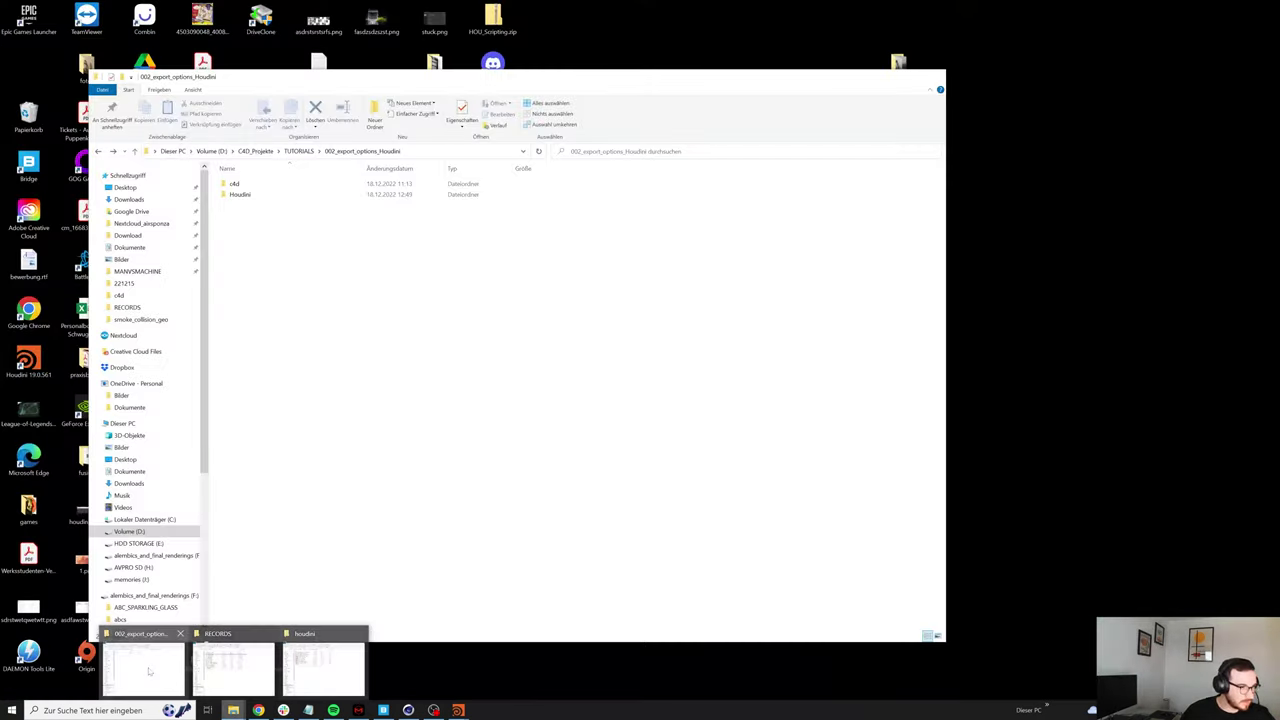
- Open the Houdini project's output\smoke folder in File Explorer
{"action": "left_click", "coordinate": [156, 672]}
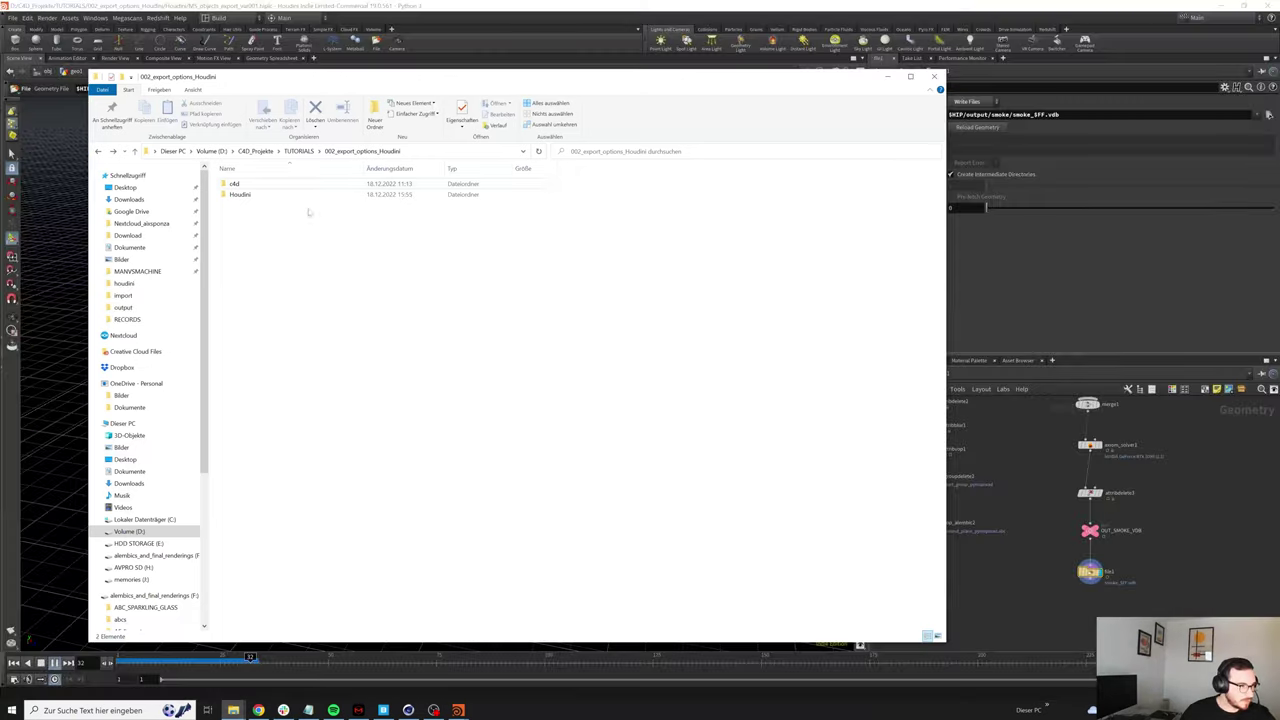
{"action": "double_click", "coordinate": [369, 194]}
{"action": "left_click", "coordinate": [282, 205]}
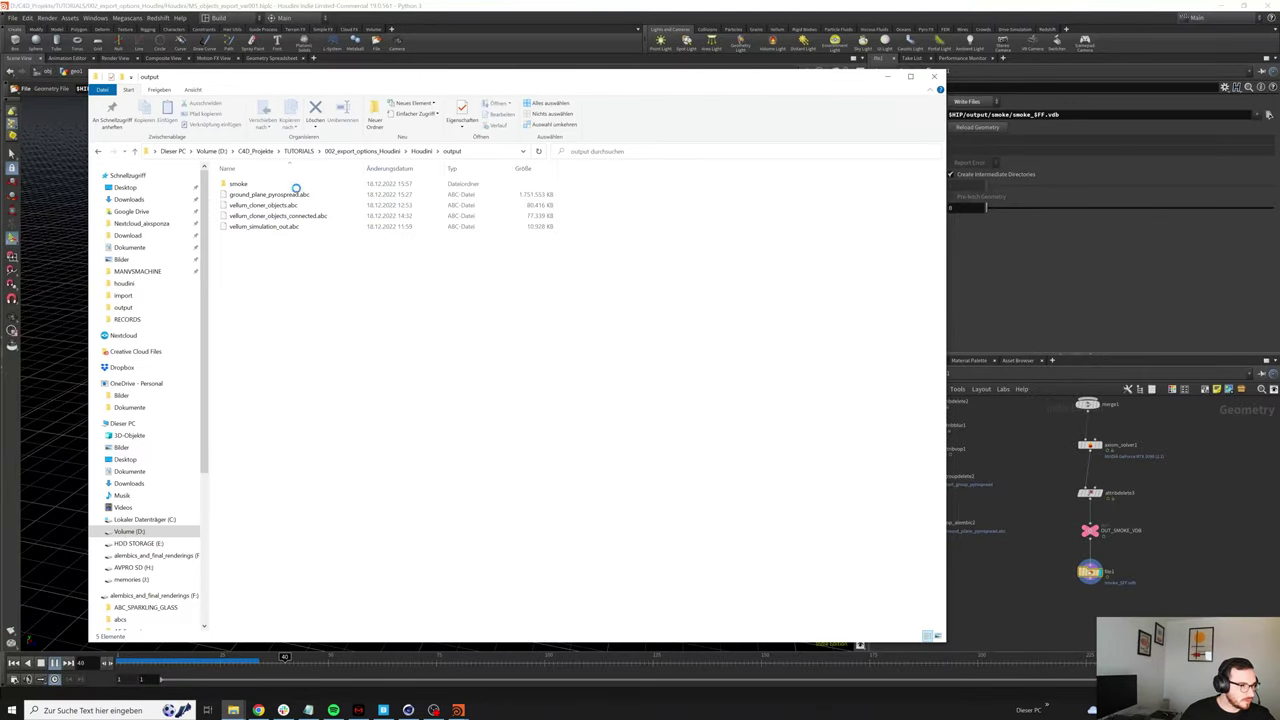
{"action": "double_click", "coordinate": [273, 184]}
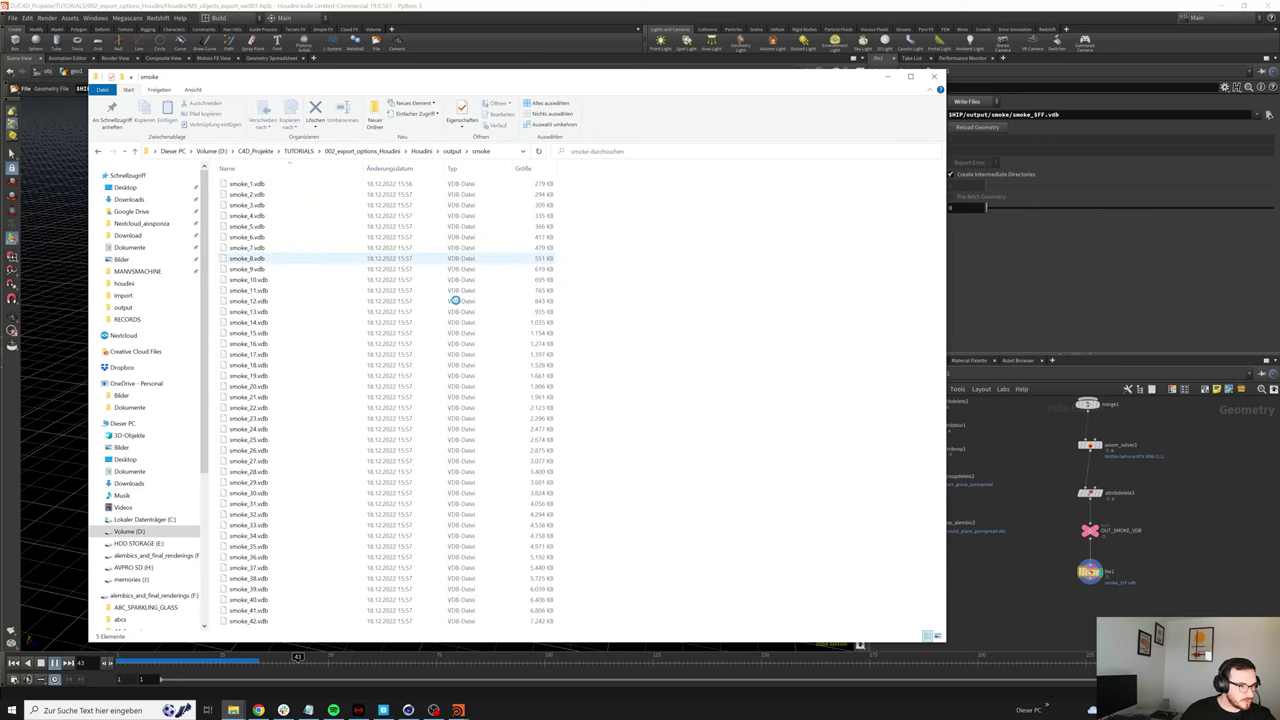
- Scroll through the growing list of smoke .vdb frames, then return to Houdini
{"action": "scroll", "coordinate": [686, 355], "scroll_direction": "down", "scroll_amount": 1}
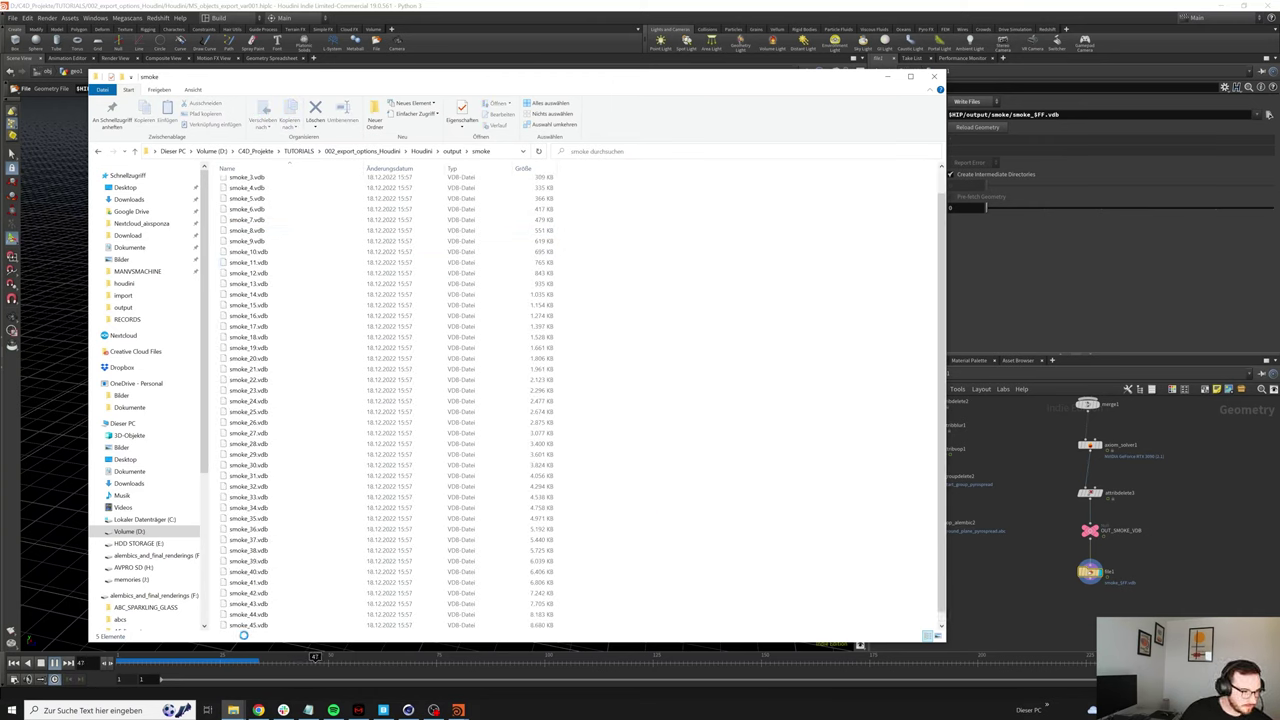
{"action": "scroll", "coordinate": [278, 621], "scroll_direction": "up", "scroll_amount": 1}
{"action": "scroll", "coordinate": [278, 621], "scroll_direction": "down", "scroll_amount": 2}
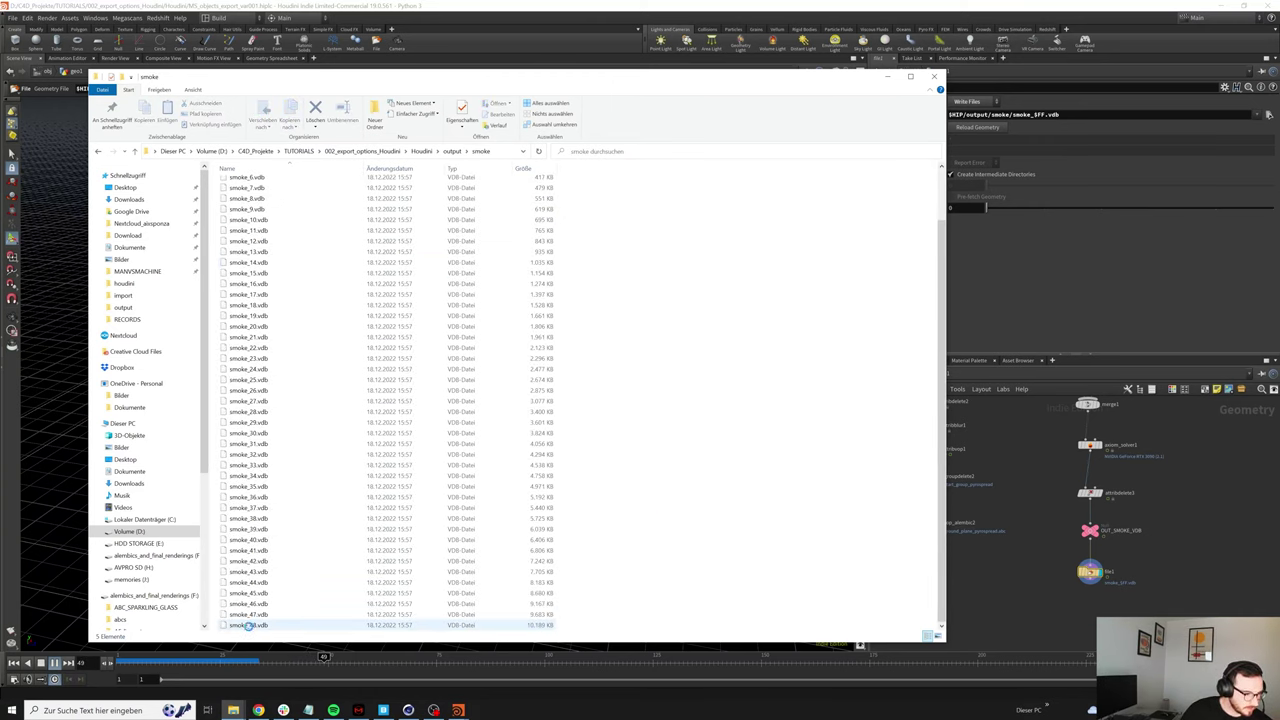
{"action": "scroll", "coordinate": [278, 628], "scroll_direction": "down", "scroll_amount": 1}
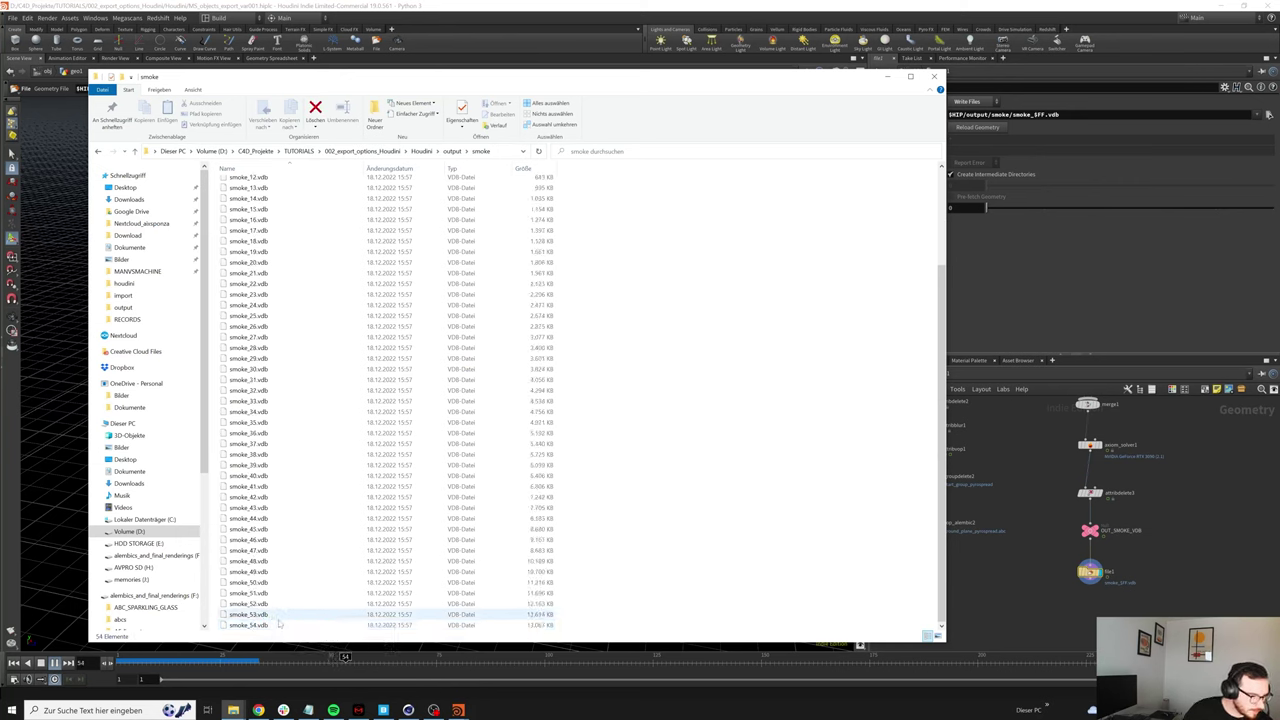
{"action": "scroll", "coordinate": [290, 612], "scroll_direction": "down", "scroll_amount": 1}
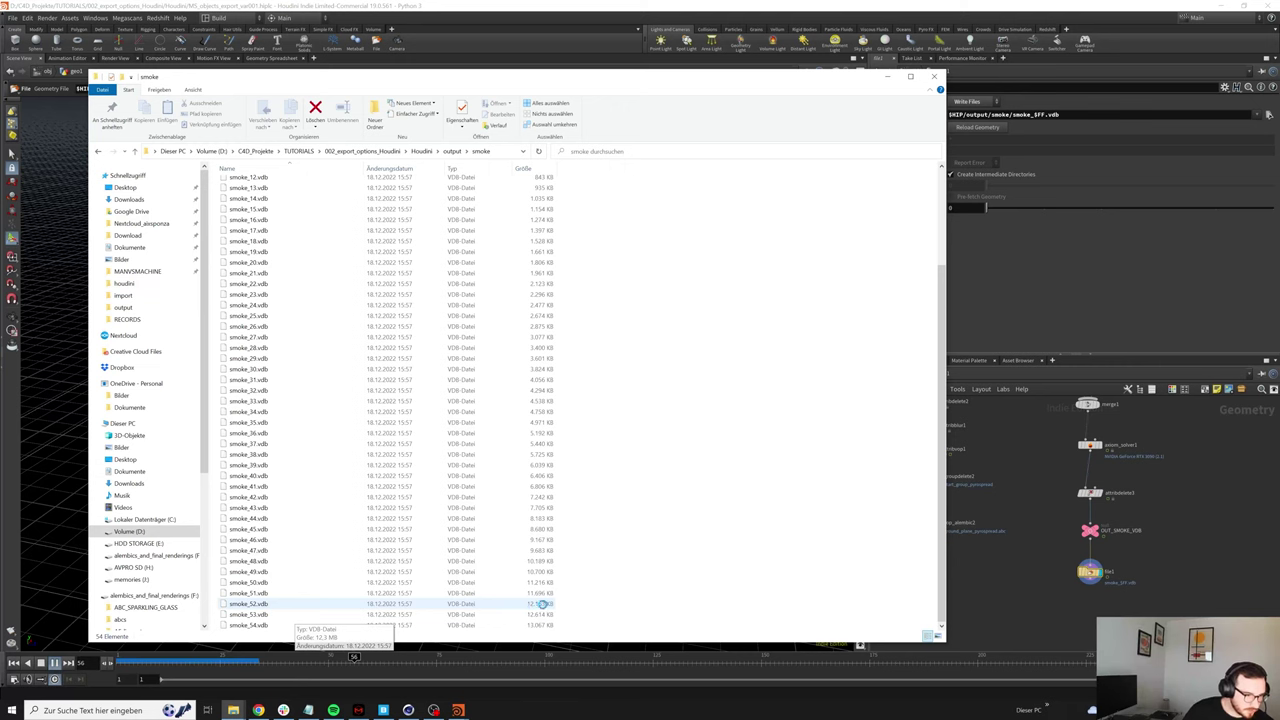
{"action": "scroll", "coordinate": [560, 620], "scroll_direction": "down", "scroll_amount": 2}
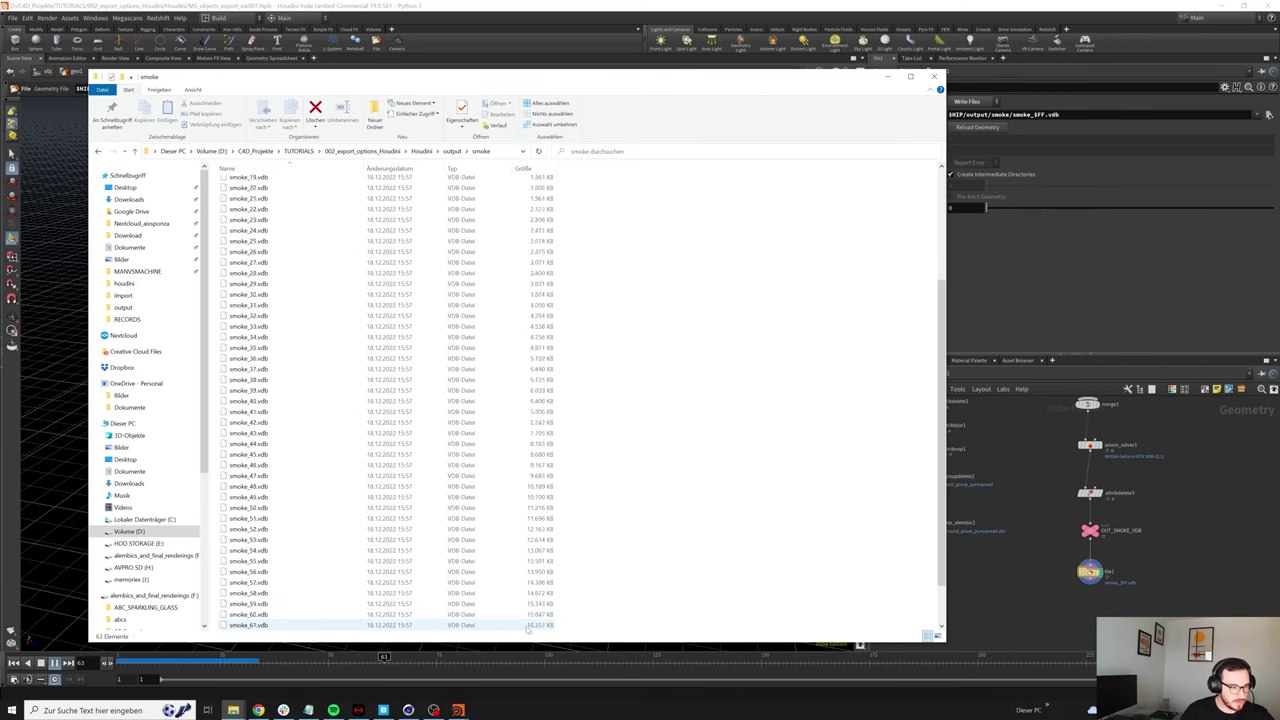
{"action": "scroll", "coordinate": [556, 613], "scroll_direction": "down", "scroll_amount": 2}
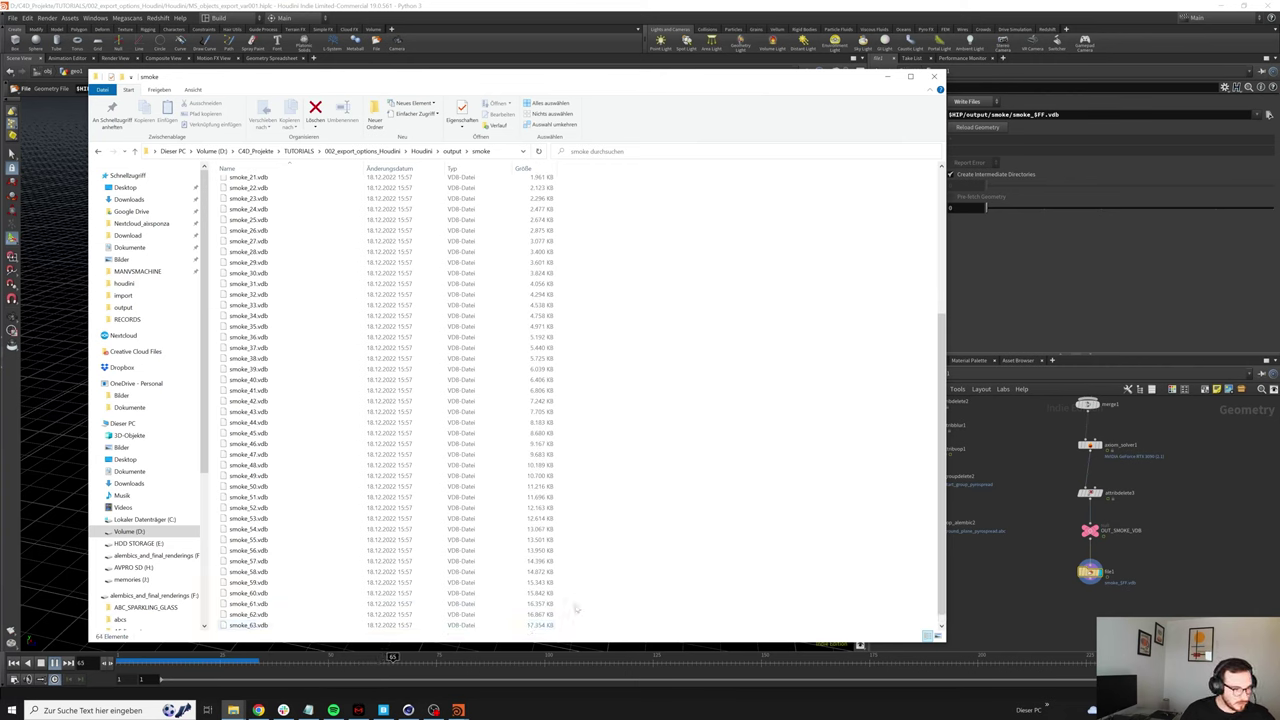
{"action": "scroll", "coordinate": [517, 515], "scroll_direction": "up", "scroll_amount": 7}
{"action": "scroll", "coordinate": [517, 515], "scroll_direction": "down", "scroll_amount": 8}
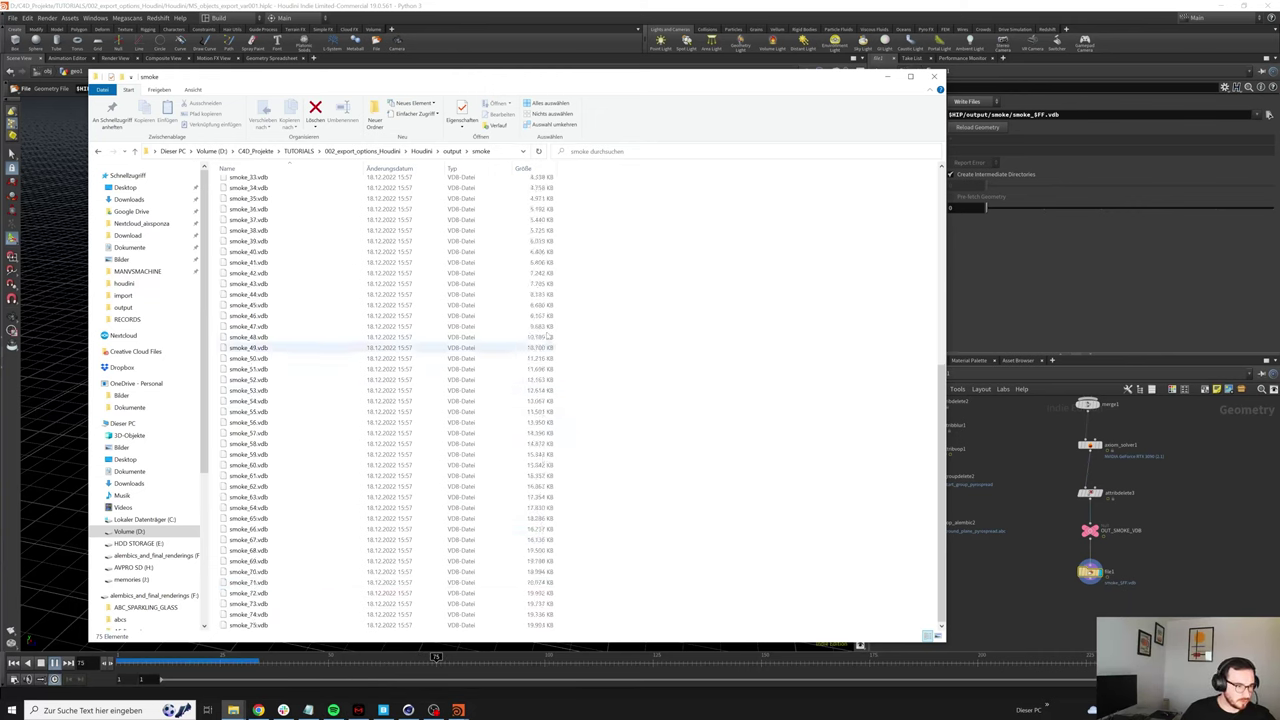
{"action": "scroll", "coordinate": [548, 400], "scroll_direction": "up", "scroll_amount": 10}
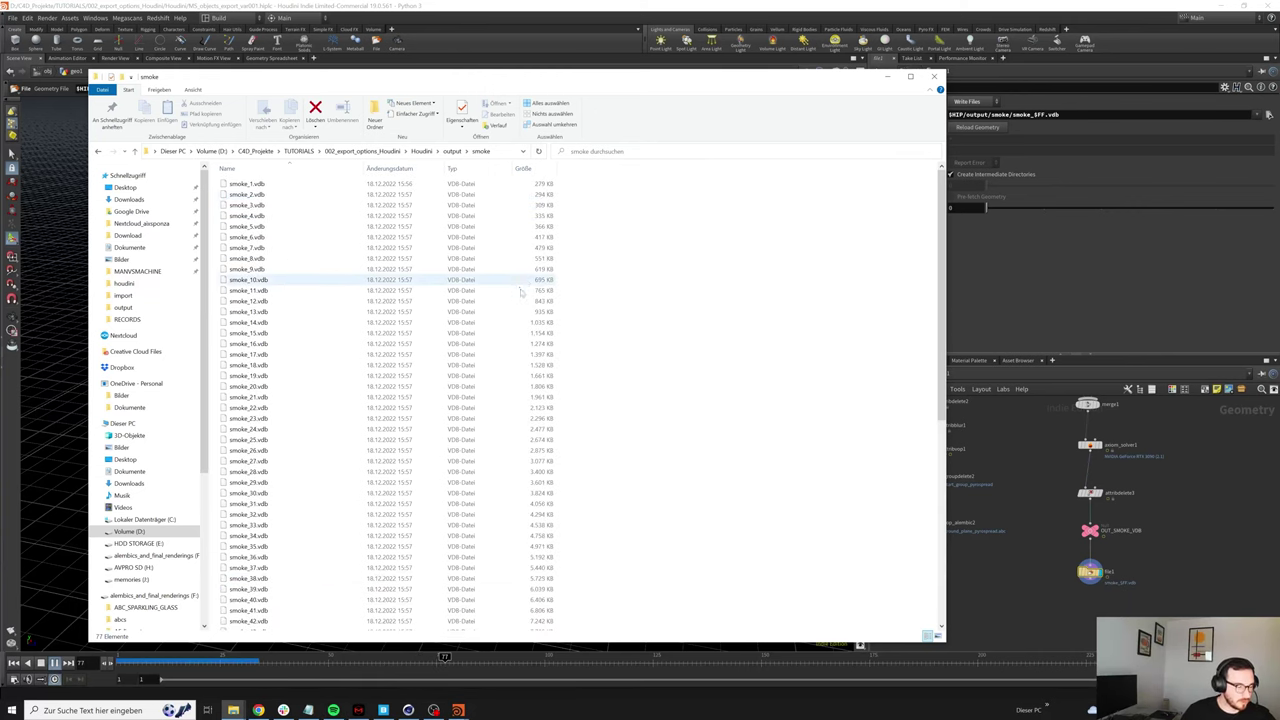
{"action": "scroll", "coordinate": [548, 300], "scroll_direction": "down", "scroll_amount": 10}
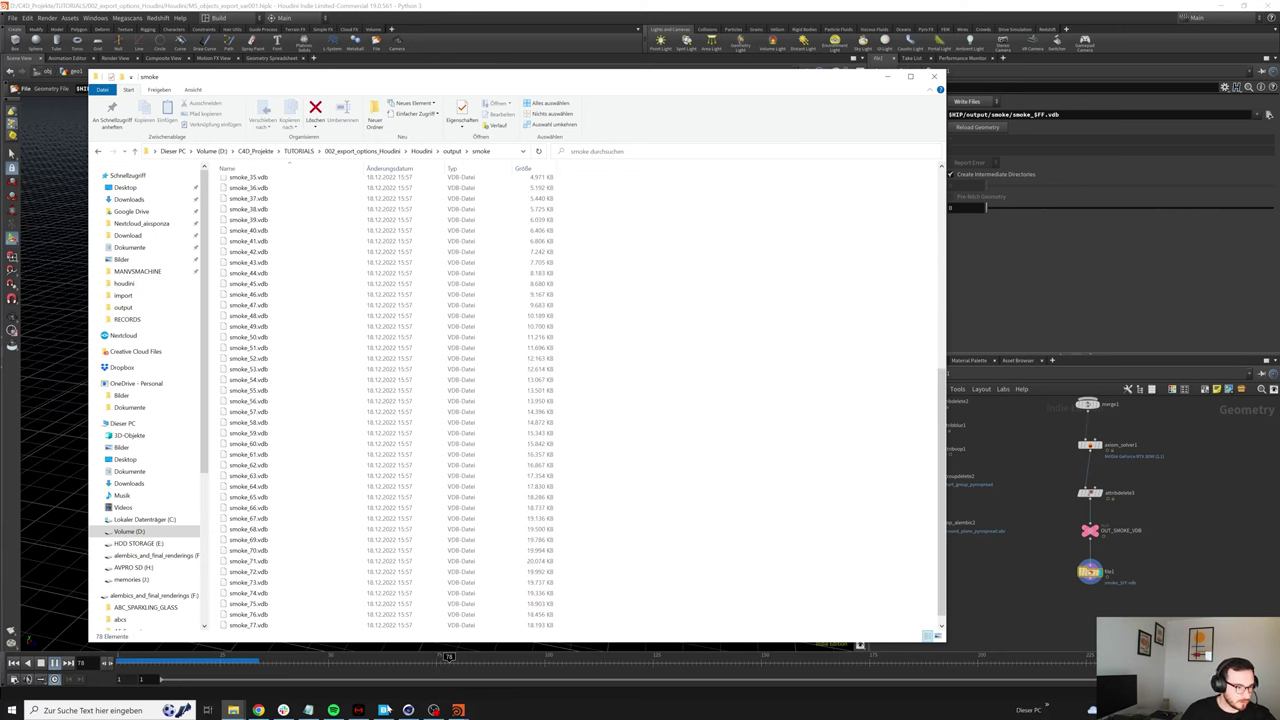
{"action": "left_click", "coordinate": [433, 710]}
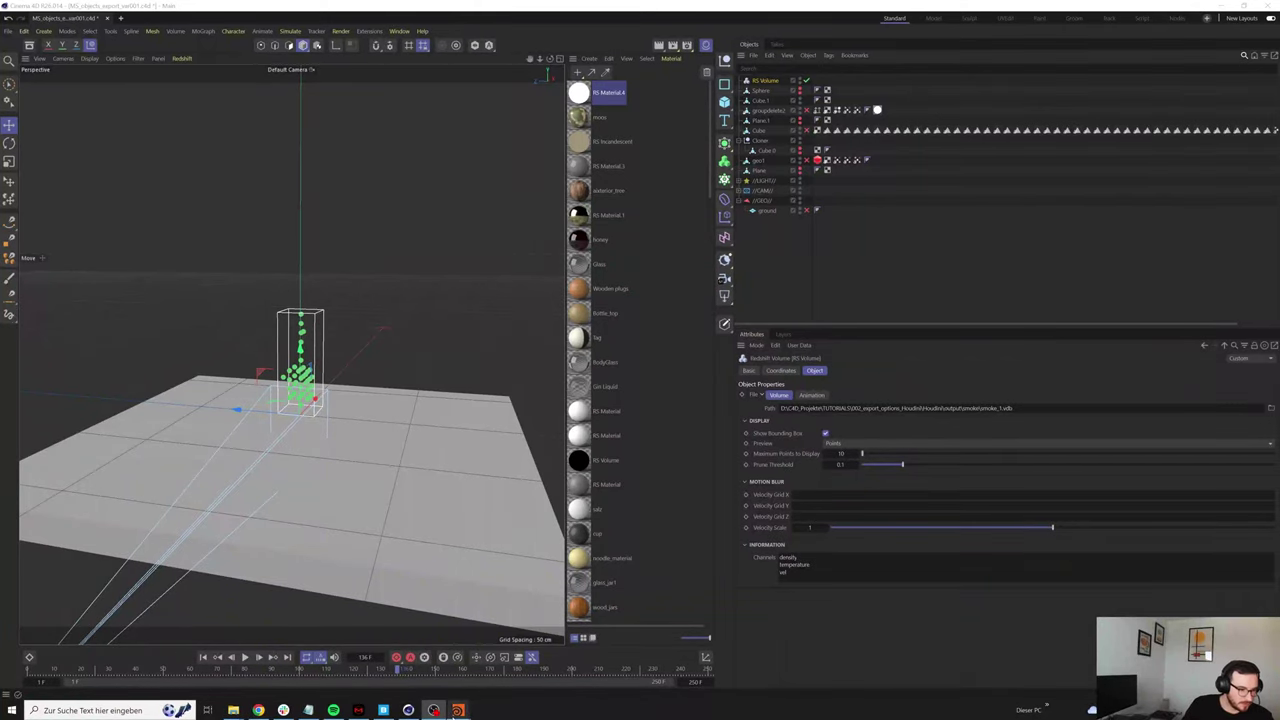
{"action": "mouse_move", "coordinate": [457, 710]}
{"action": "left_click", "coordinate": [520, 665]}
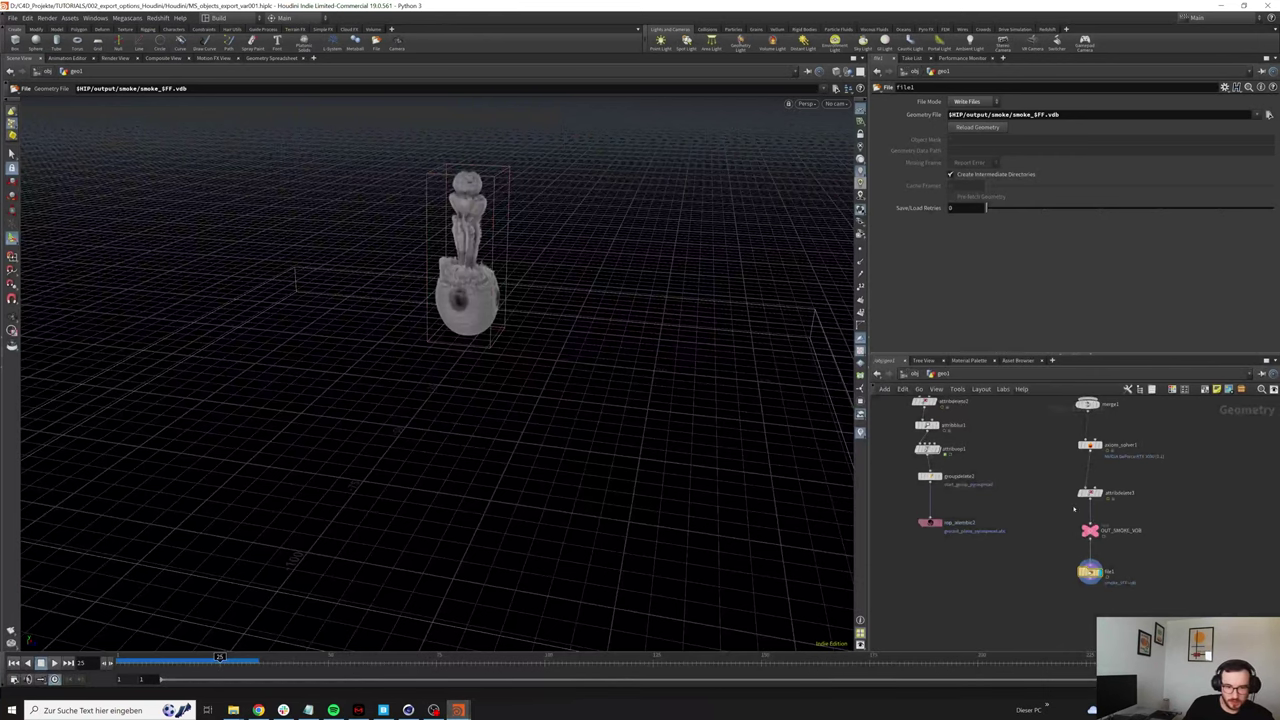
- Add 'name' to attribdelete3's deleted detail attributes and rewind file1 to frame one
{"action": "scroll", "coordinate": [1074, 508], "scroll_direction": "up", "scroll_amount": 2}
{"action": "left_click", "coordinate": [1073, 513]}
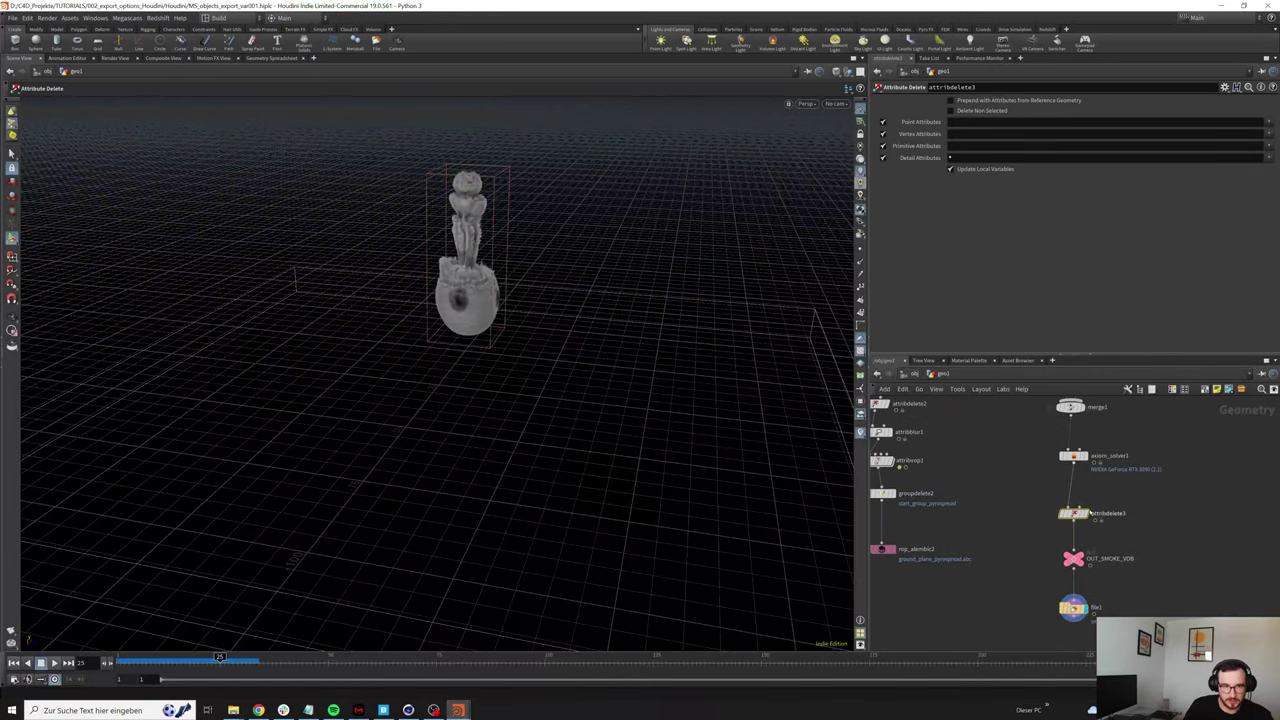
{"action": "left_click", "coordinate": [1271, 158]}
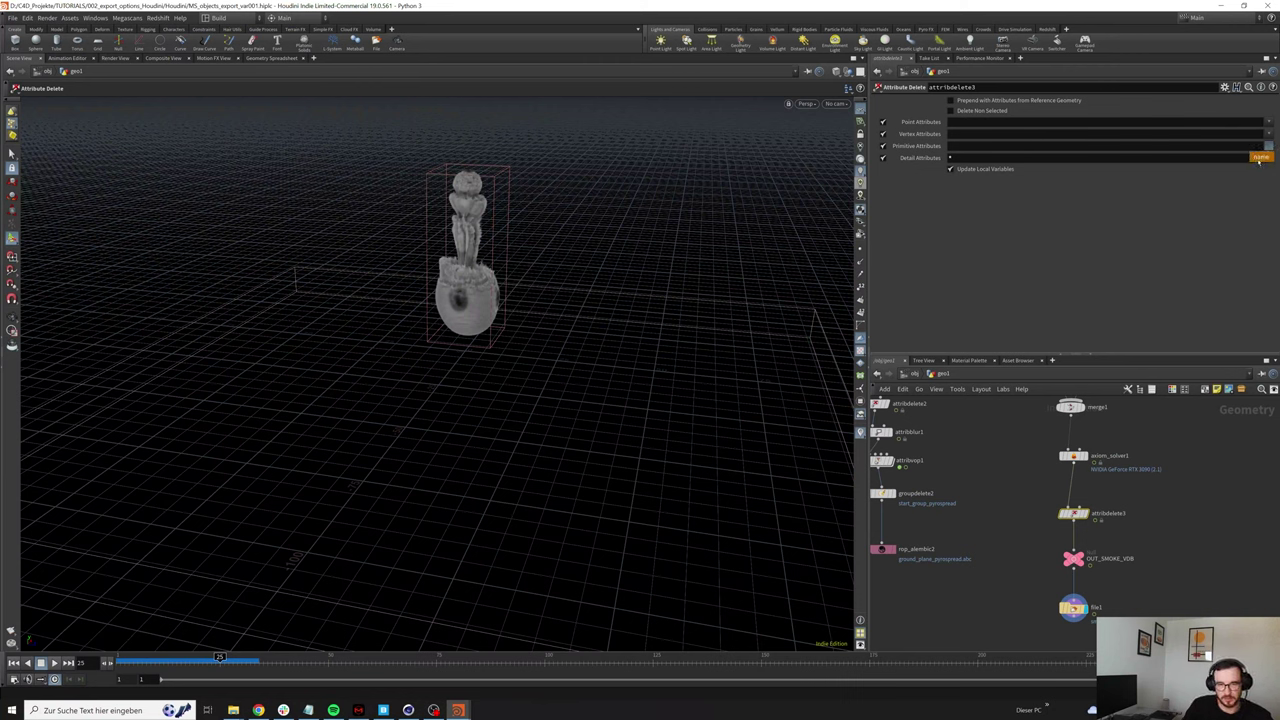
{"action": "left_click", "coordinate": [1259, 158]}
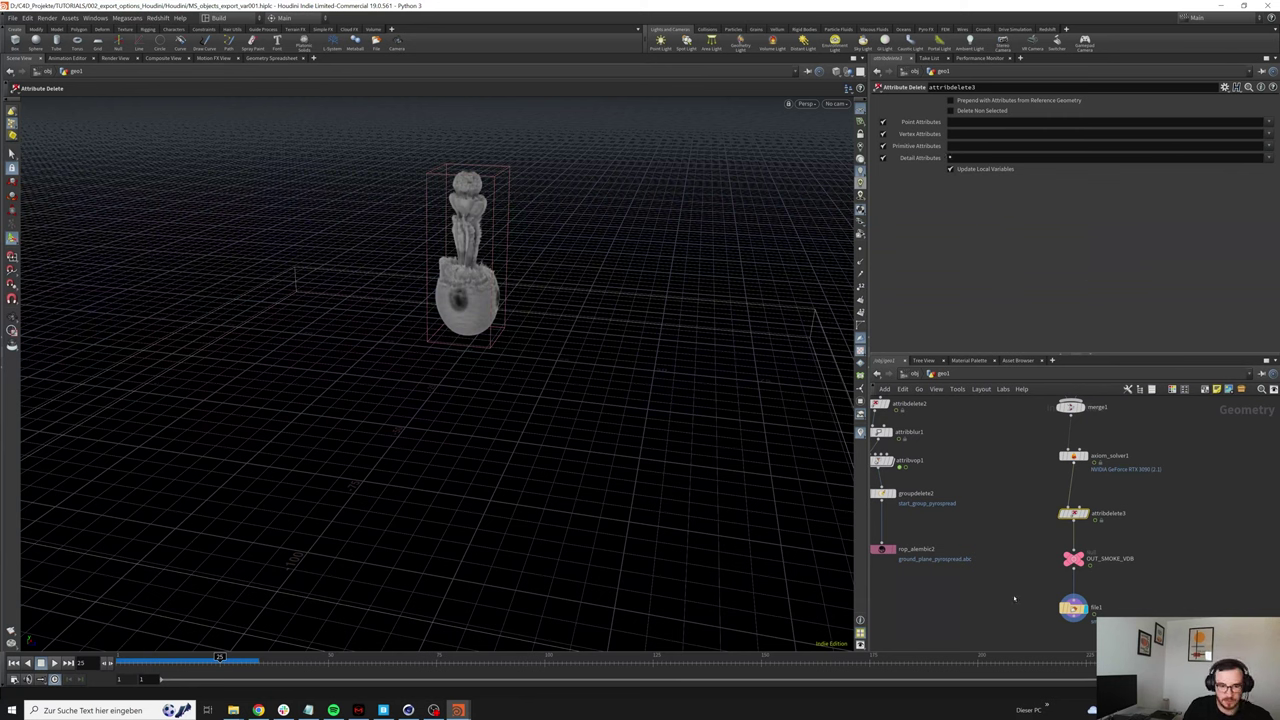
{"action": "left_click", "coordinate": [1073, 607]}
{"action": "key", "text": "ctrl+Up"}
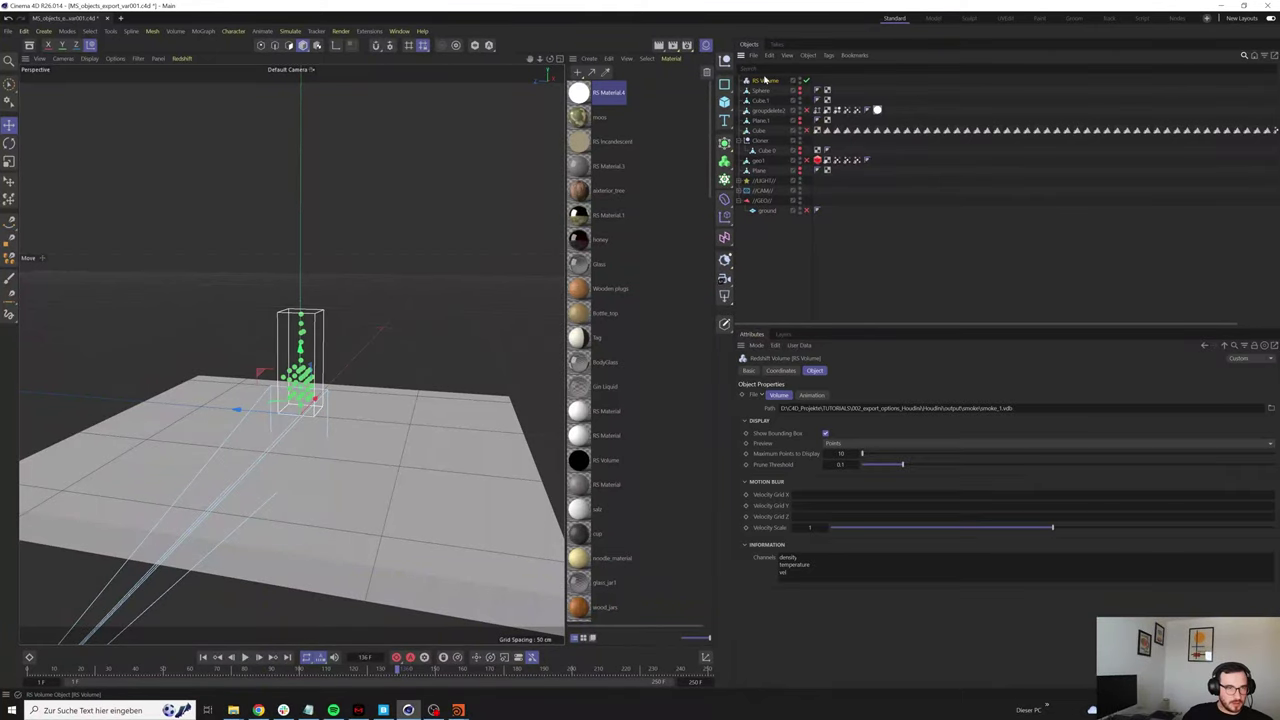
- Replace the old RS Volume with a new one loading smoke_2.vdb
{"action": "key", "text": "Delete"}
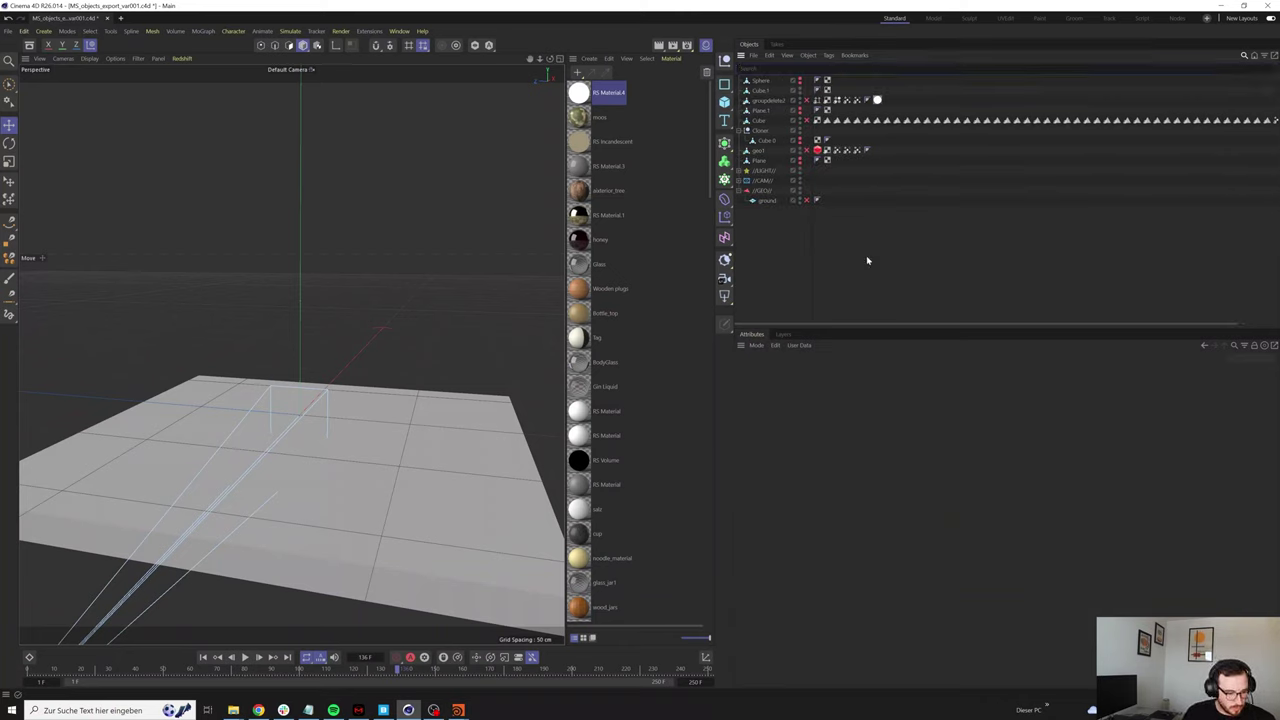
{"action": "key", "text": "shift+c"}
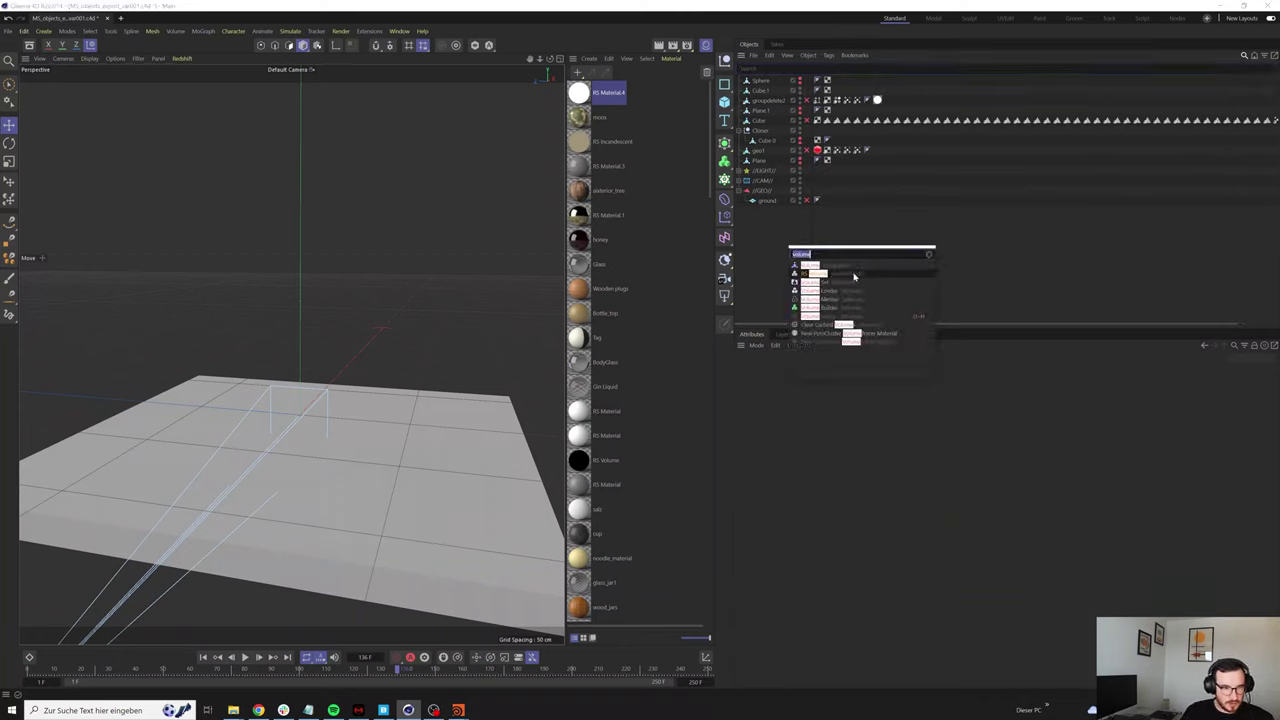
{"action": "left_click", "coordinate": [821, 274]}
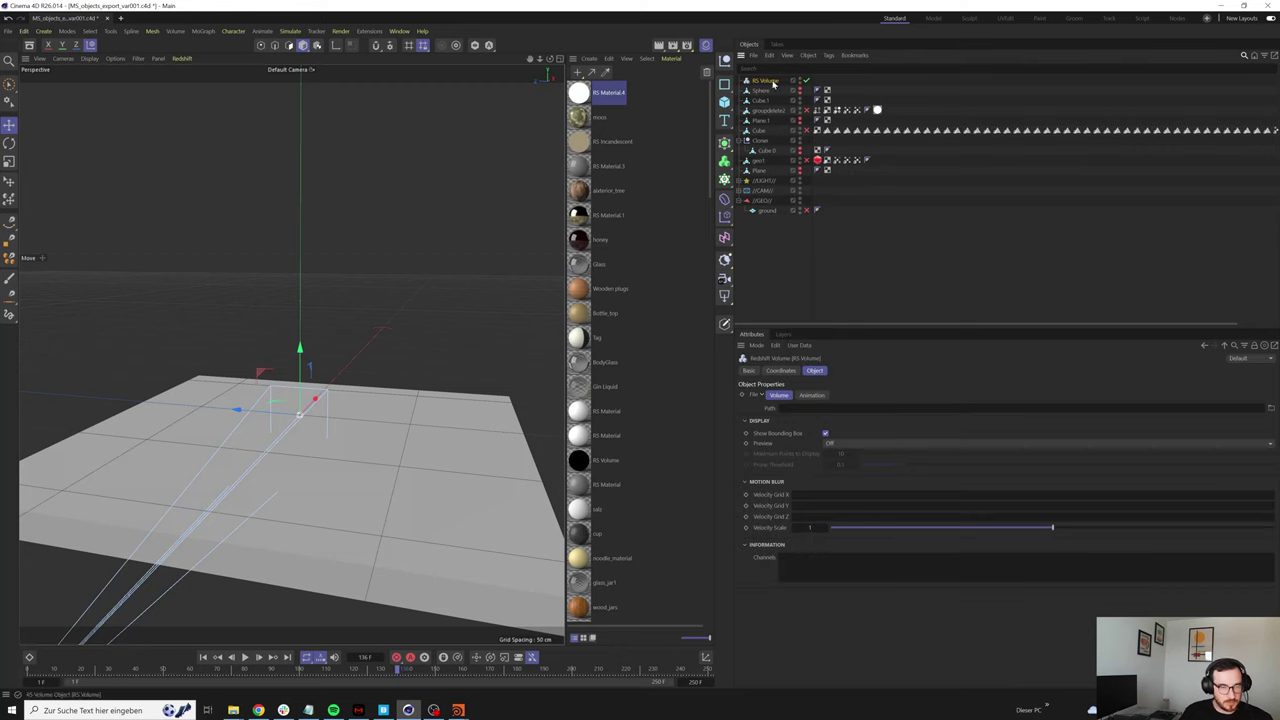
{"action": "left_click", "coordinate": [1277, 408]}
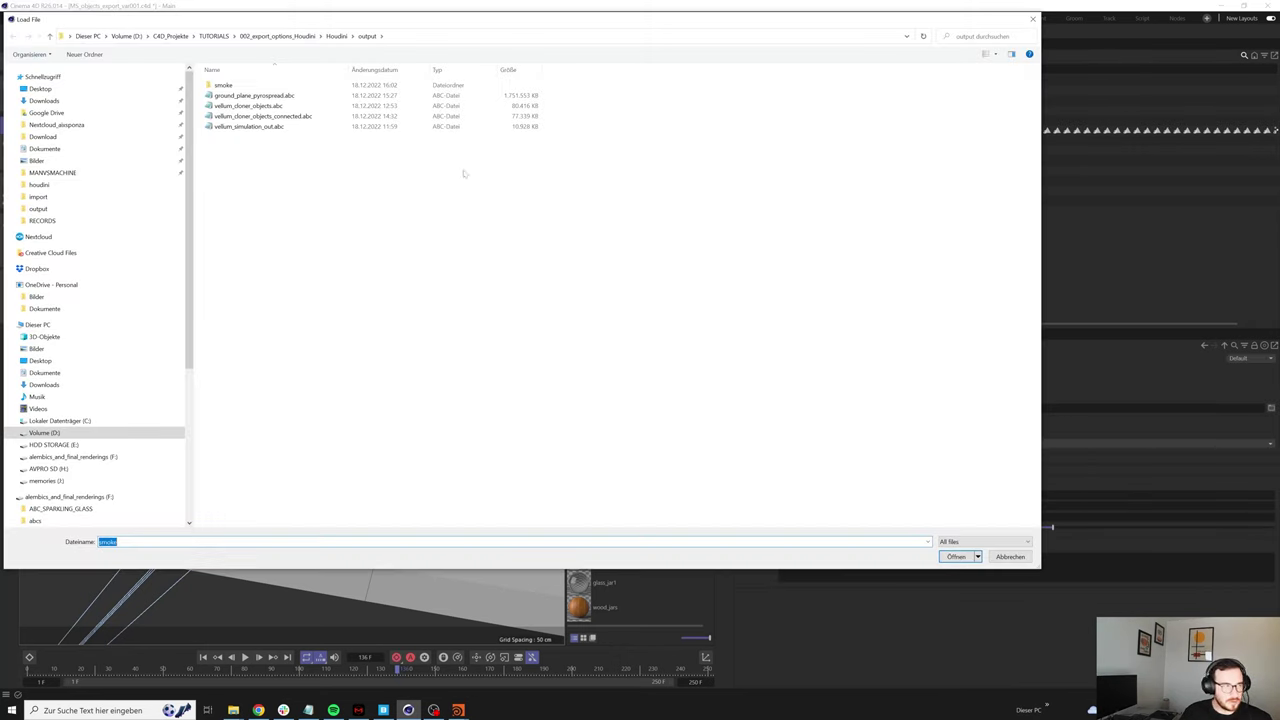
{"action": "left_click", "coordinate": [281, 86]}
{"action": "double_click", "coordinate": [281, 86]}
{"action": "left_click", "coordinate": [281, 86]}
{"action": "left_click", "coordinate": [957, 557]}
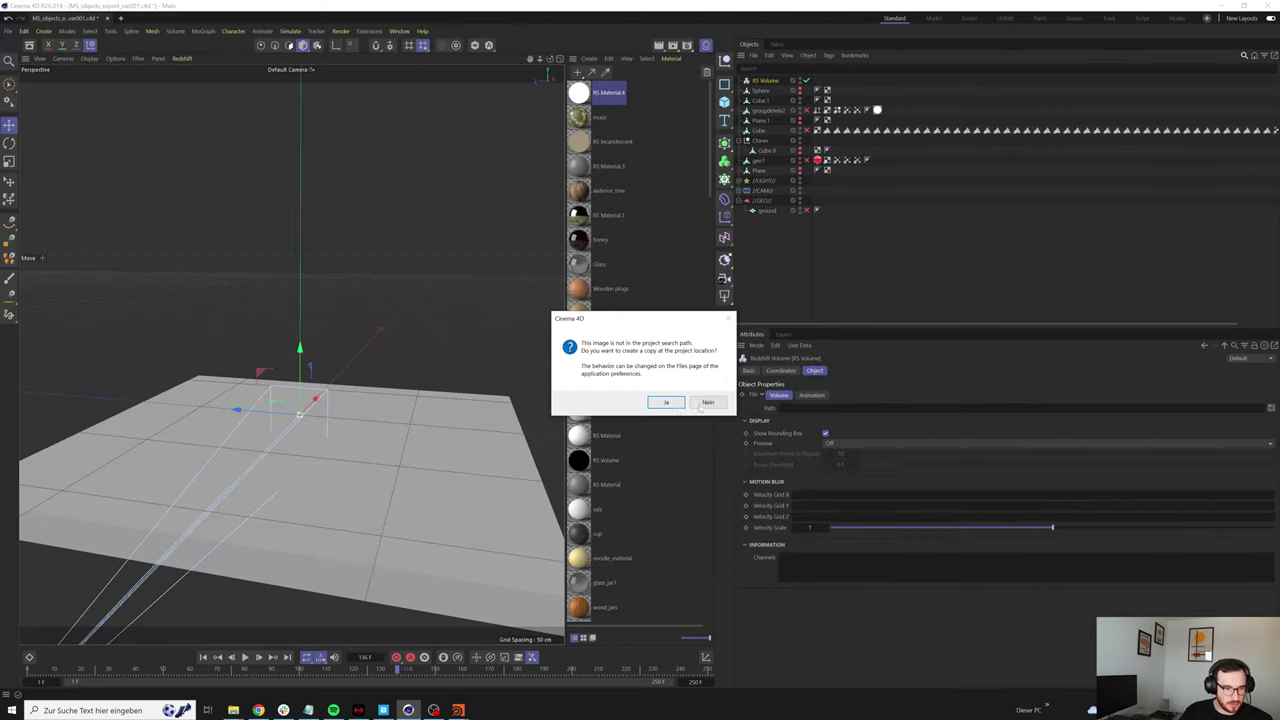
{"action": "left_click", "coordinate": [707, 403]}
- Preview the volume as points, playing as a Simple sequence at 25 fps with detected frames
{"action": "left_click", "coordinate": [830, 443]}
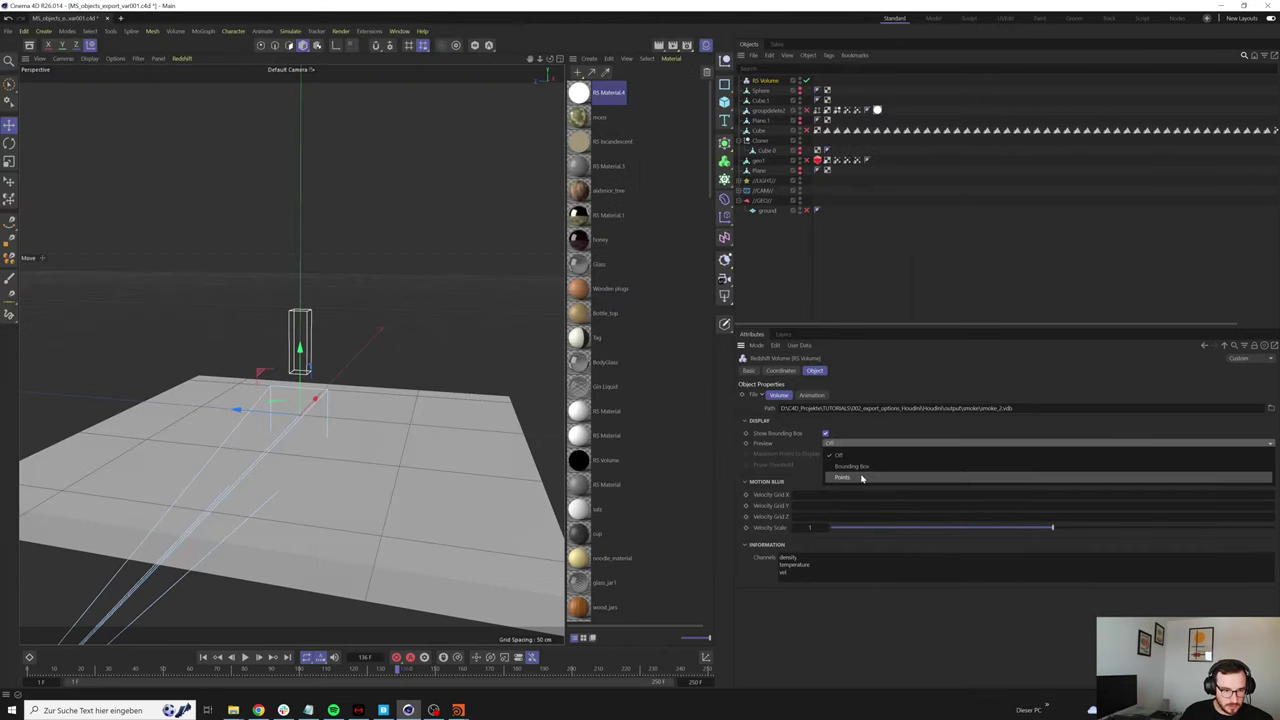
{"action": "left_click", "coordinate": [861, 478]}
{"action": "left_click", "coordinate": [814, 395]}
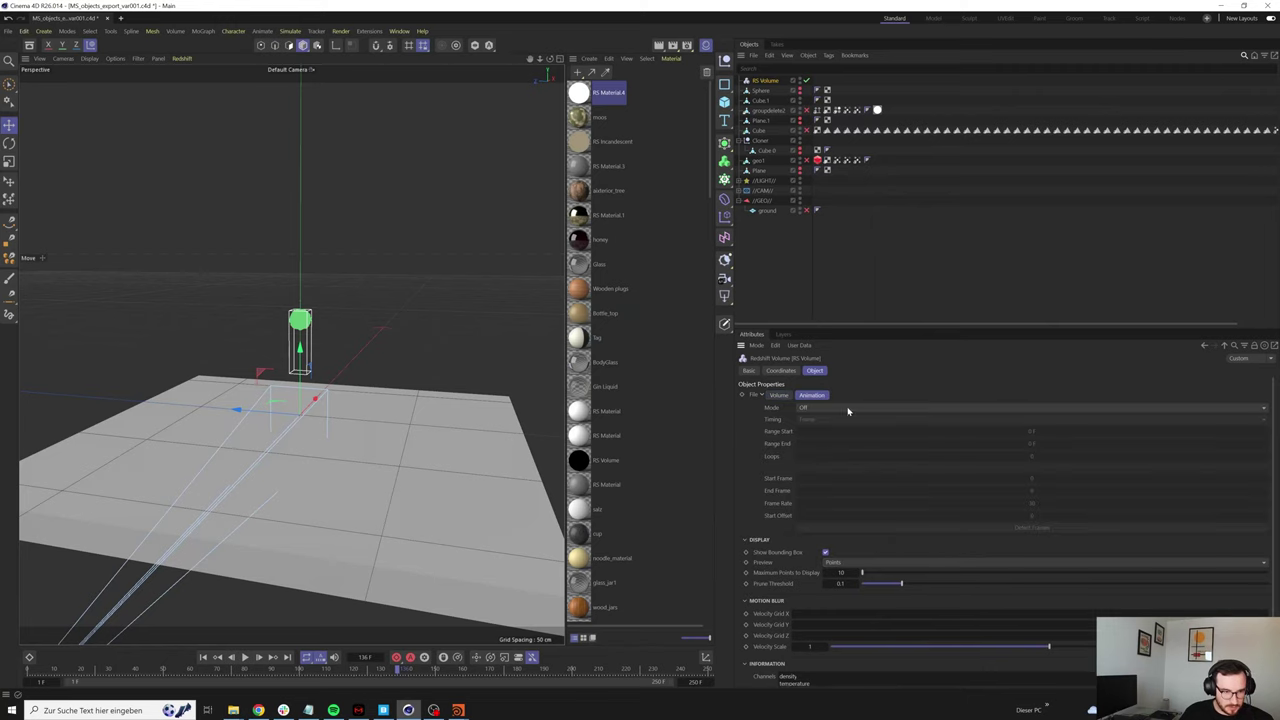
{"action": "left_click", "coordinate": [848, 409]}
{"action": "left_click", "coordinate": [846, 435]}
{"action": "left_click_drag", "start_coordinate": [1058, 512], "coordinate": [1038, 512]}
{"action": "left_click", "coordinate": [1037, 529]}
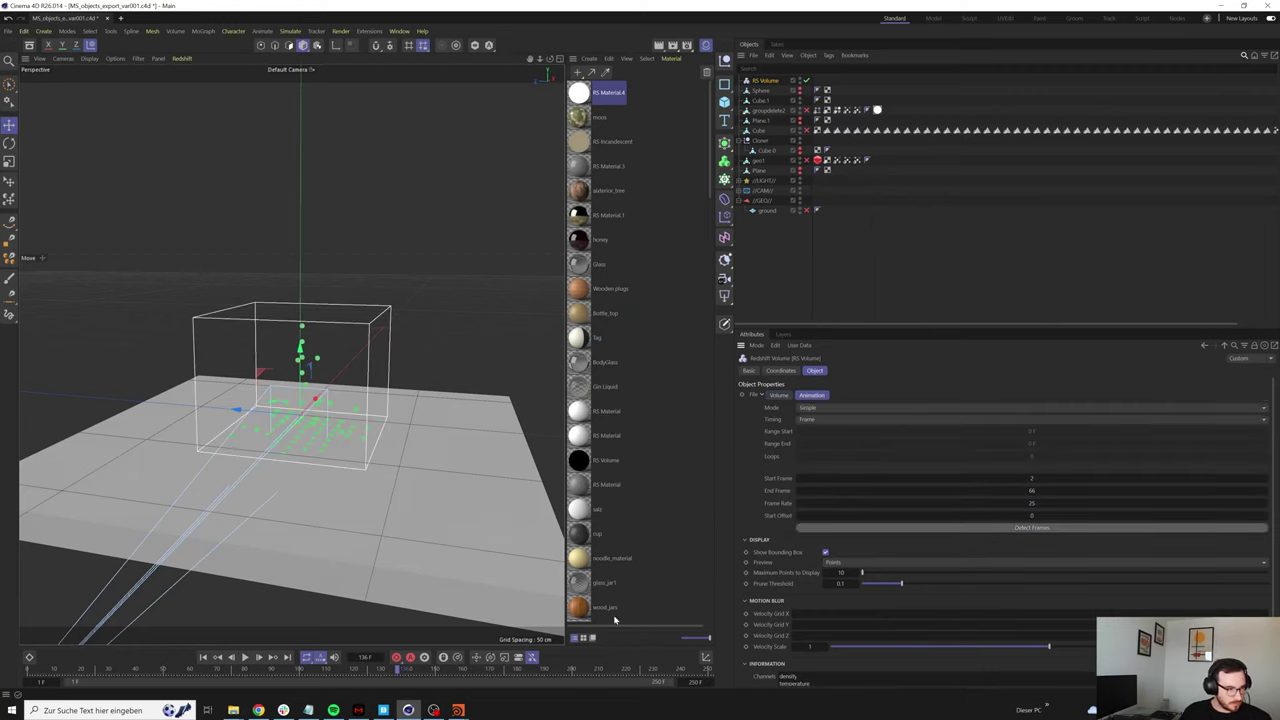
- Scrub to a mid-animation frame and limit the preview to 100 maximum points
{"action": "mouse_move", "coordinate": [300, 672]}
{"action": "left_mouse_down"}
{"action": "mouse_move", "coordinate": [145, 670]}
{"action": "mouse_move", "coordinate": [175, 670]}
{"action": "left_mouse_up"}
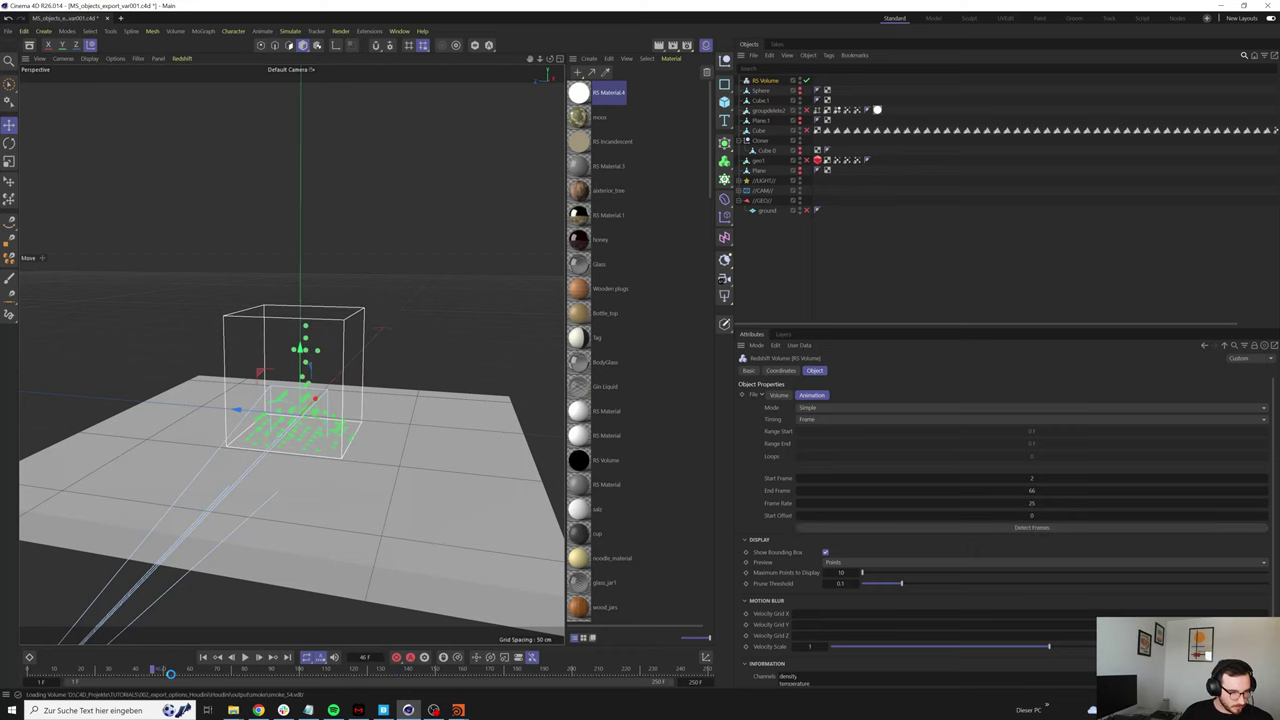
{"action": "left_click", "coordinate": [778, 395]}
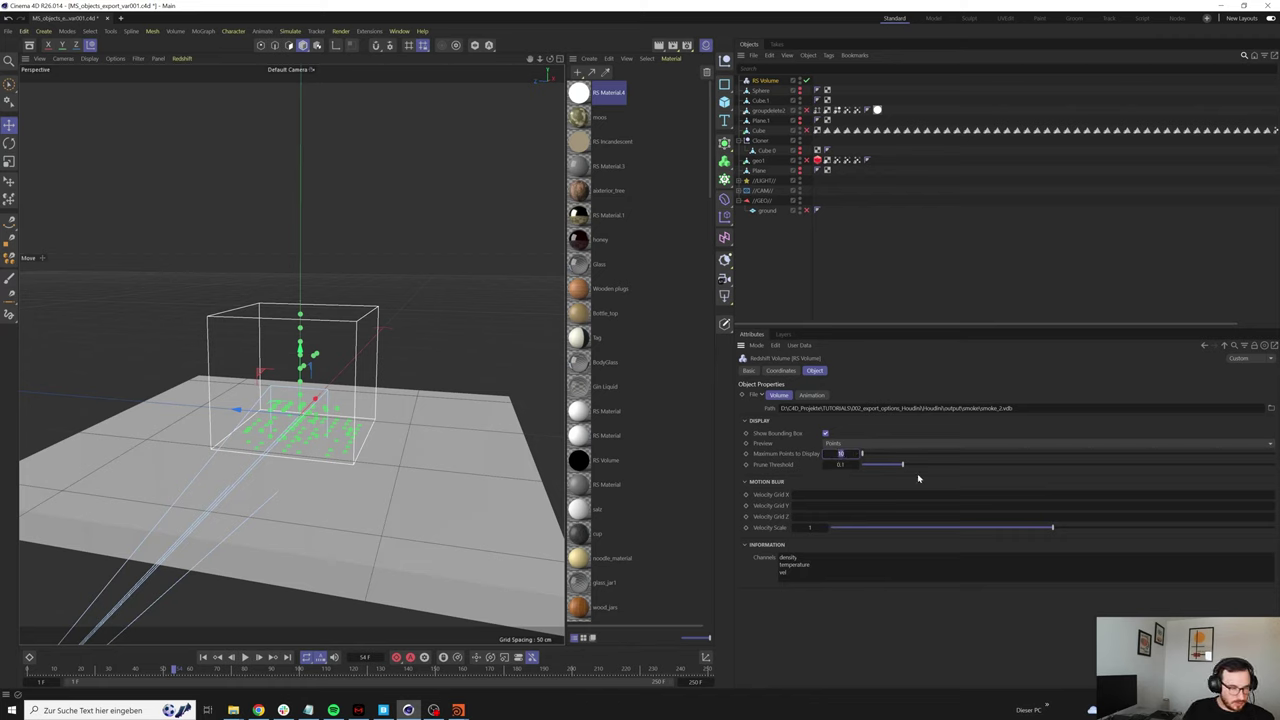
{"action": "type", "text": "0"}
{"action": "key", "text": "Return"}
{"action": "left_click", "coordinate": [748, 316]}
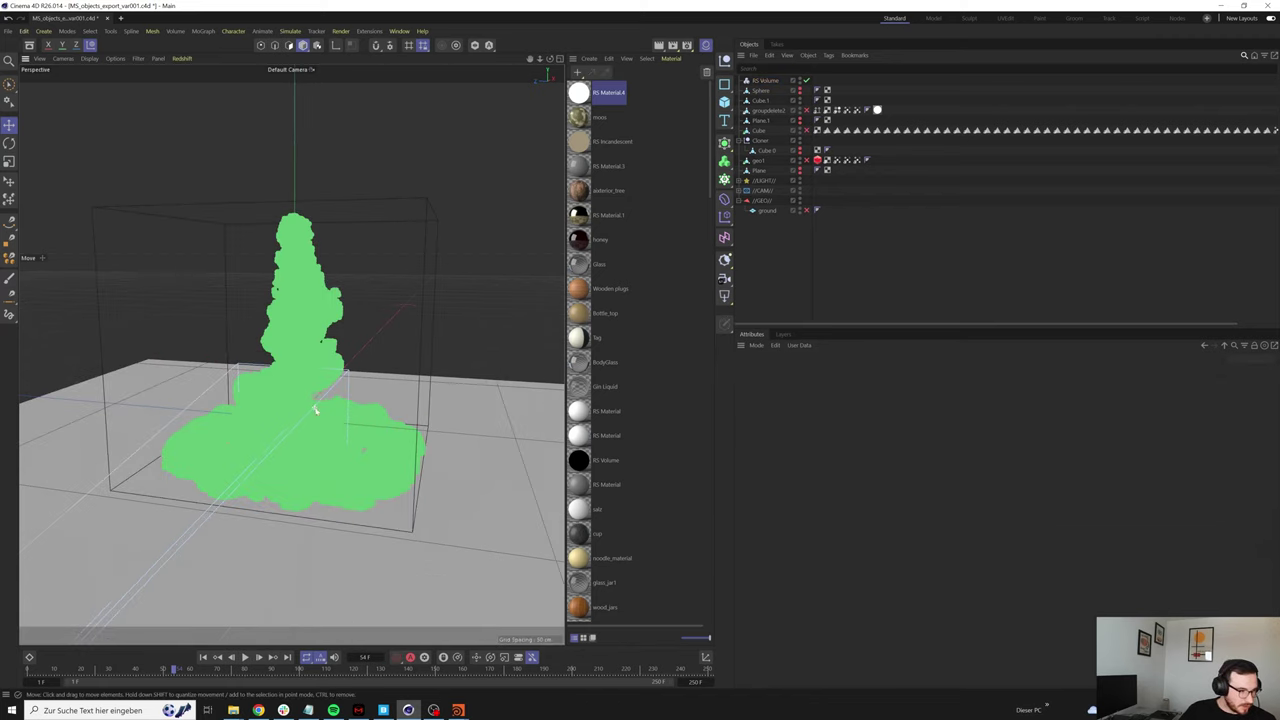
- Create a new Redshift volume material (RS Volume.1) and apply it to the RS Volume object
{"action": "left_click", "coordinate": [765, 80]}
{"action": "left_click", "coordinate": [587, 58]}
{"action": "mouse_move", "coordinate": [640, 109]}
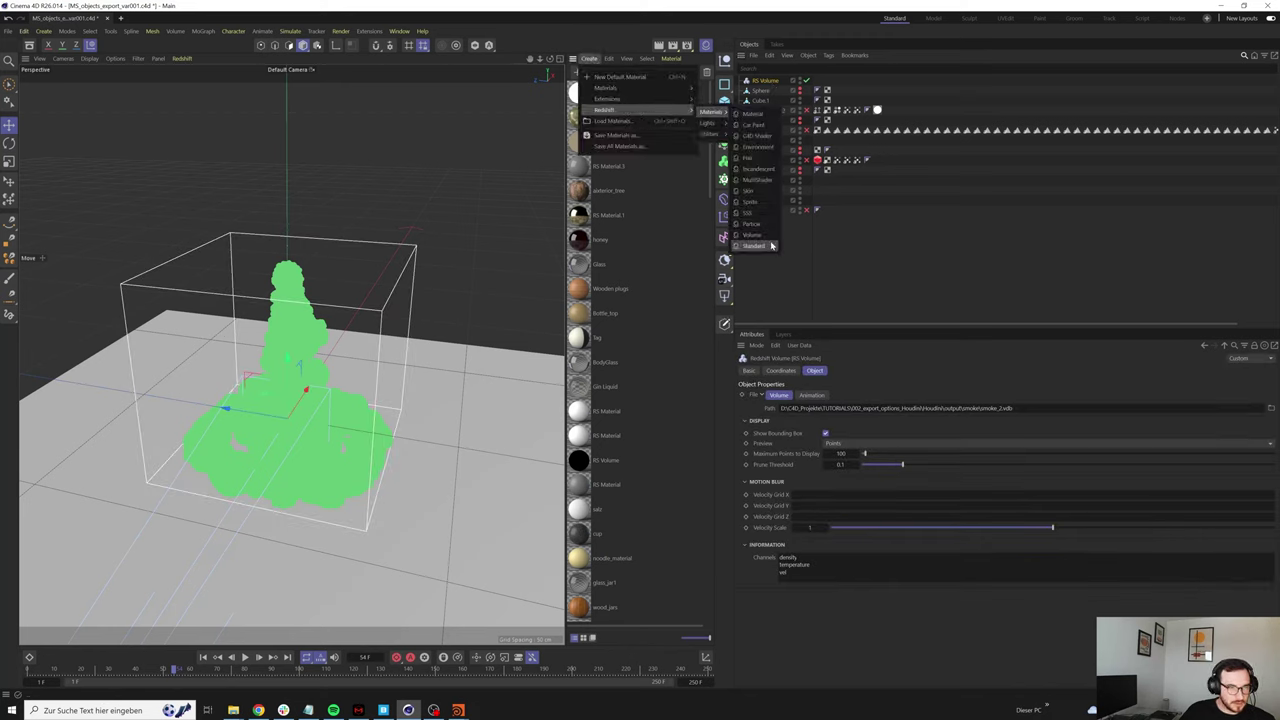
{"action": "left_click", "coordinate": [751, 234]}
{"action": "left_click_drag", "start_coordinate": [580, 93], "coordinate": [766, 82]}
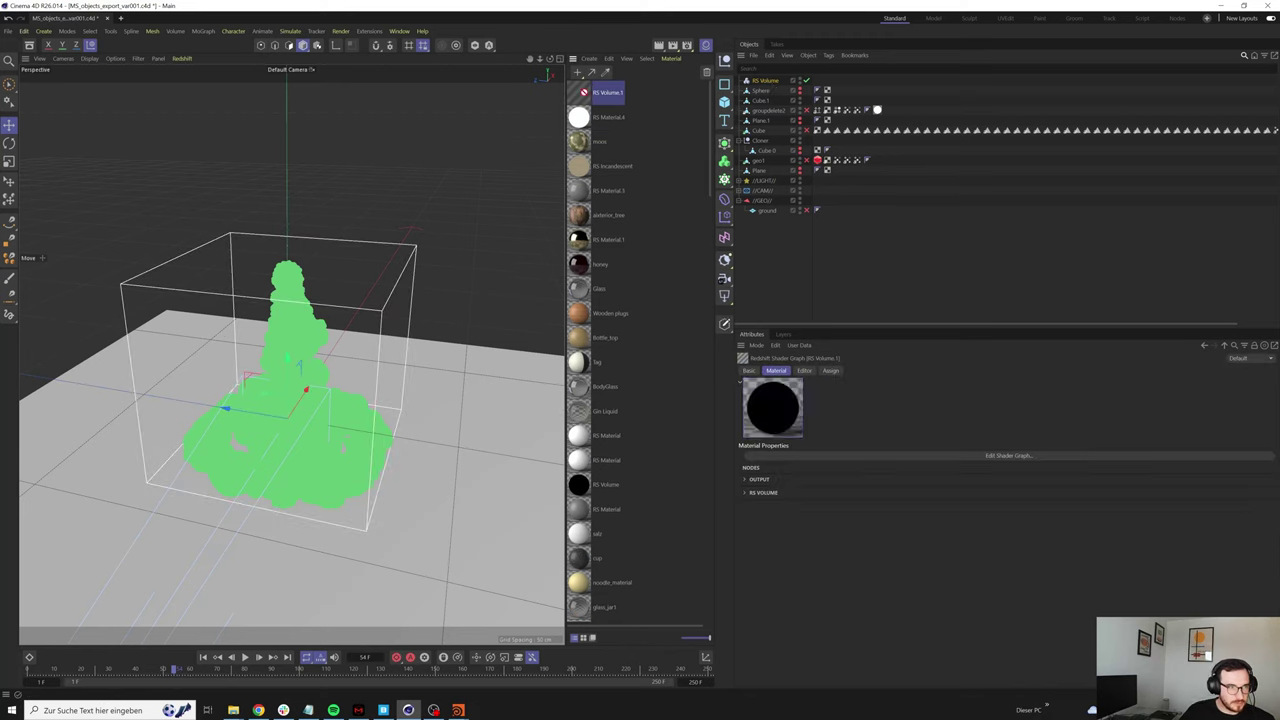
{"action": "left_click", "coordinate": [765, 80]}
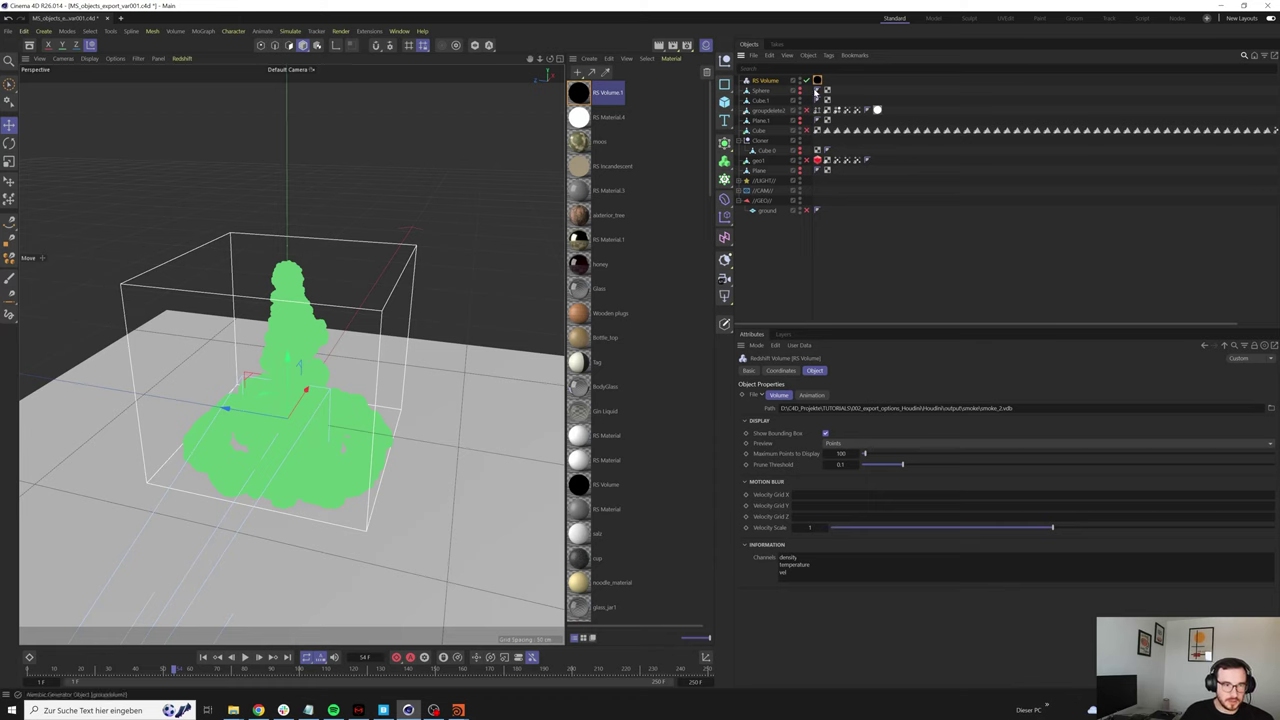
- Open RS Volume.1's node graph and dock the Redshift render view beside it
{"action": "double_click", "coordinate": [579, 93]}
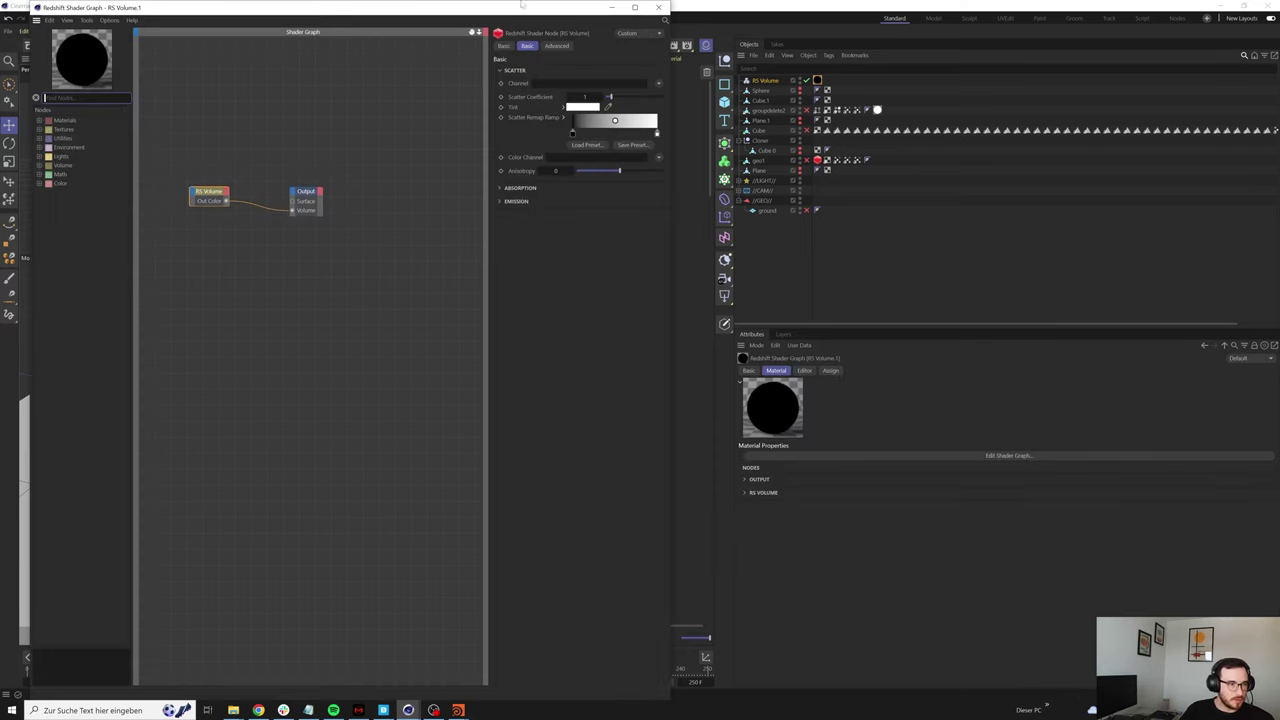
{"action": "left_click", "coordinate": [405, 31]}
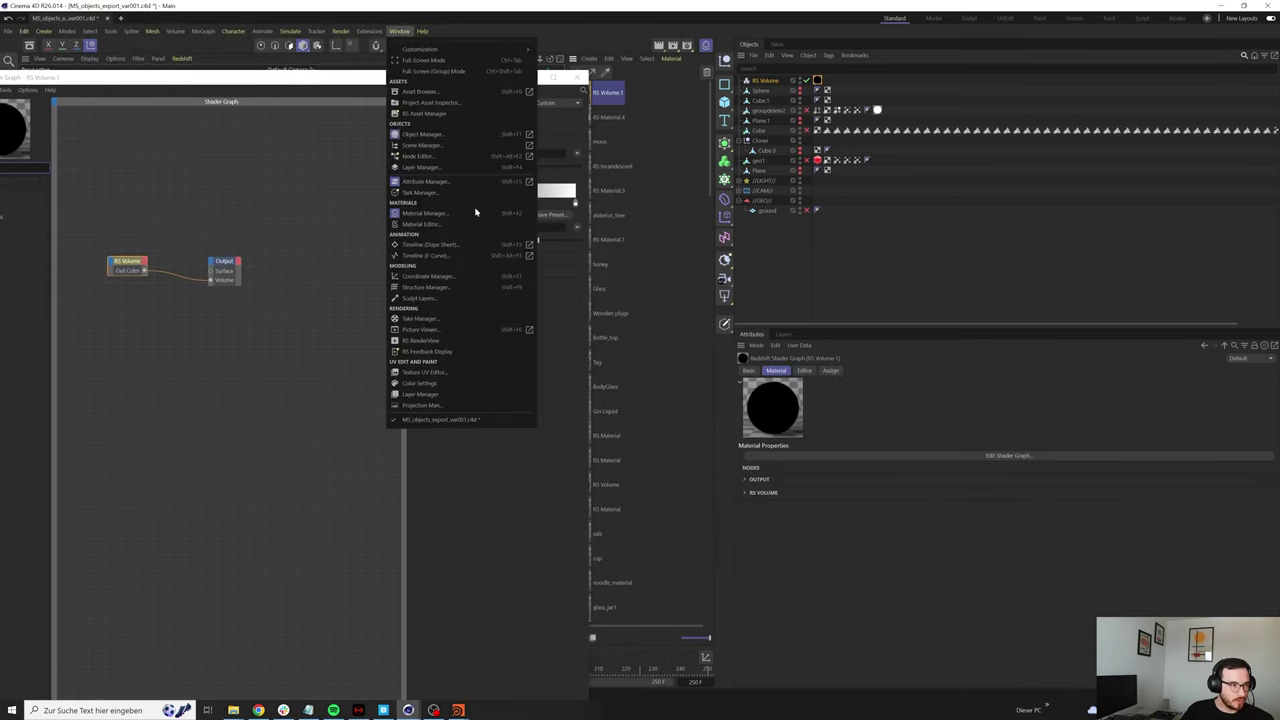
{"action": "left_click", "coordinate": [440, 342]}
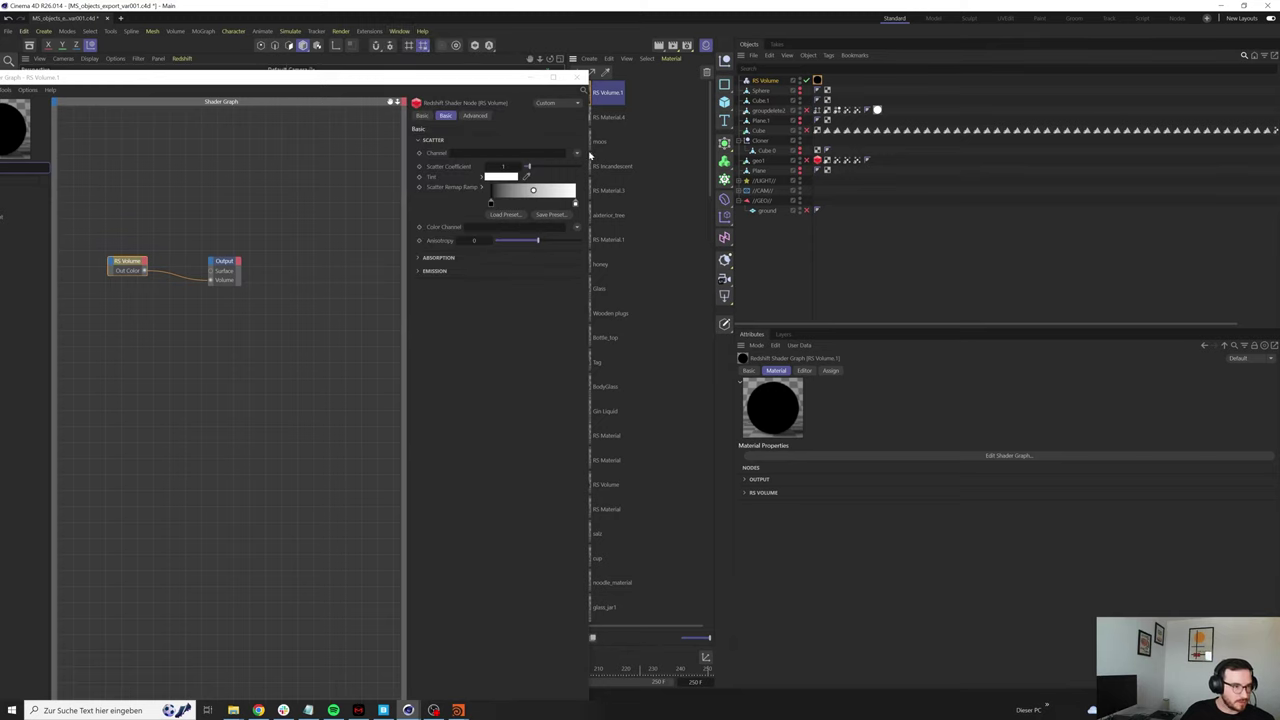
{"action": "left_click_drag", "start_coordinate": [957, 185], "coordinate": [783, 238]}
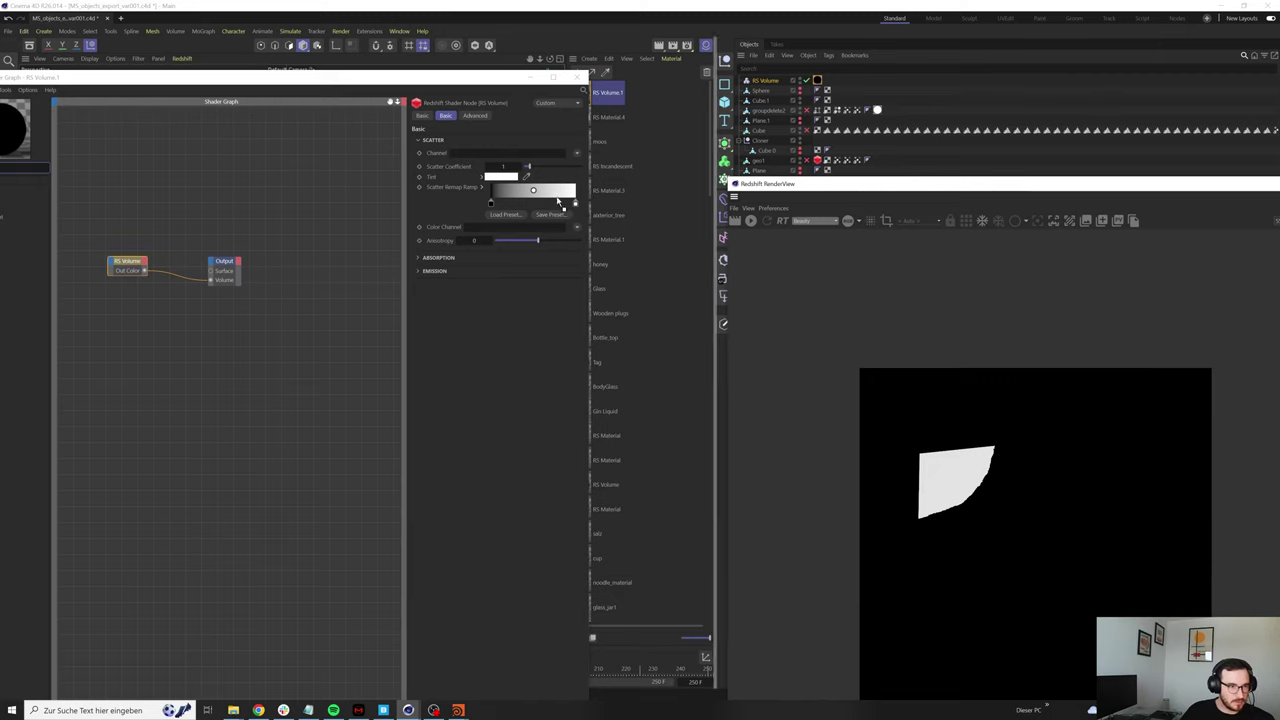
{"action": "left_click", "coordinate": [556, 110]}
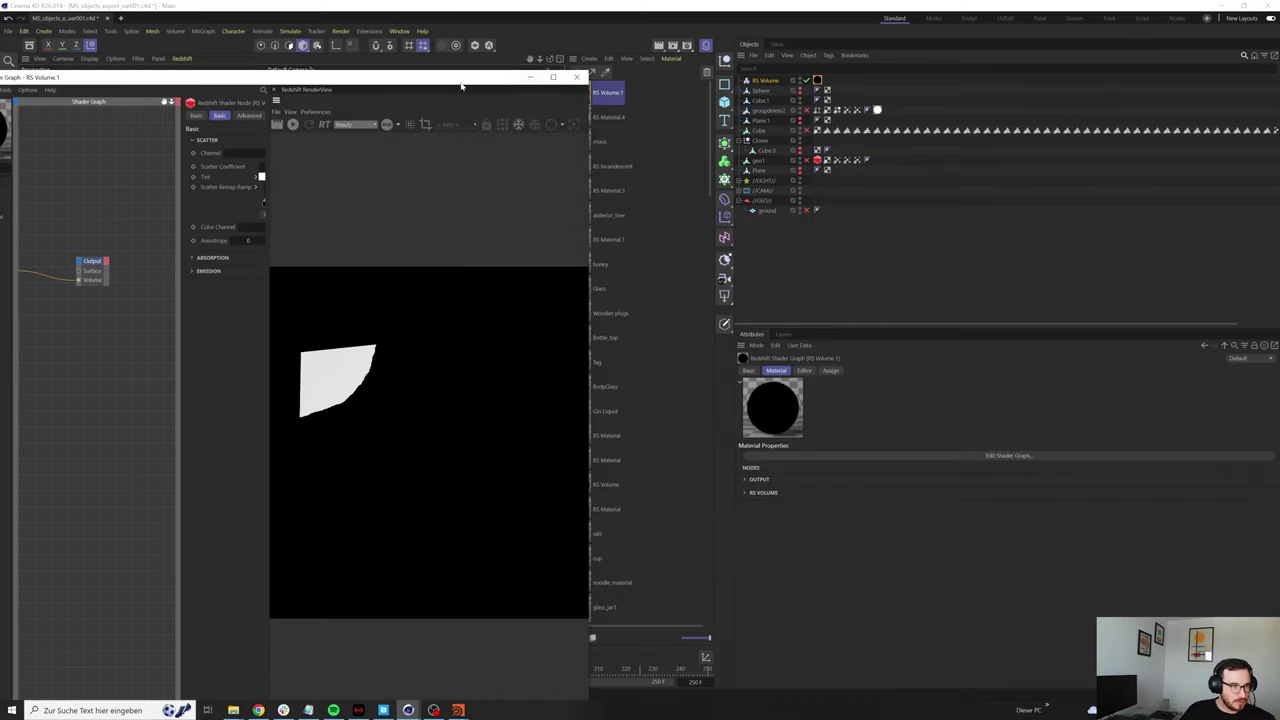
{"action": "left_click_drag", "start_coordinate": [556, 96], "coordinate": [480, 282]}
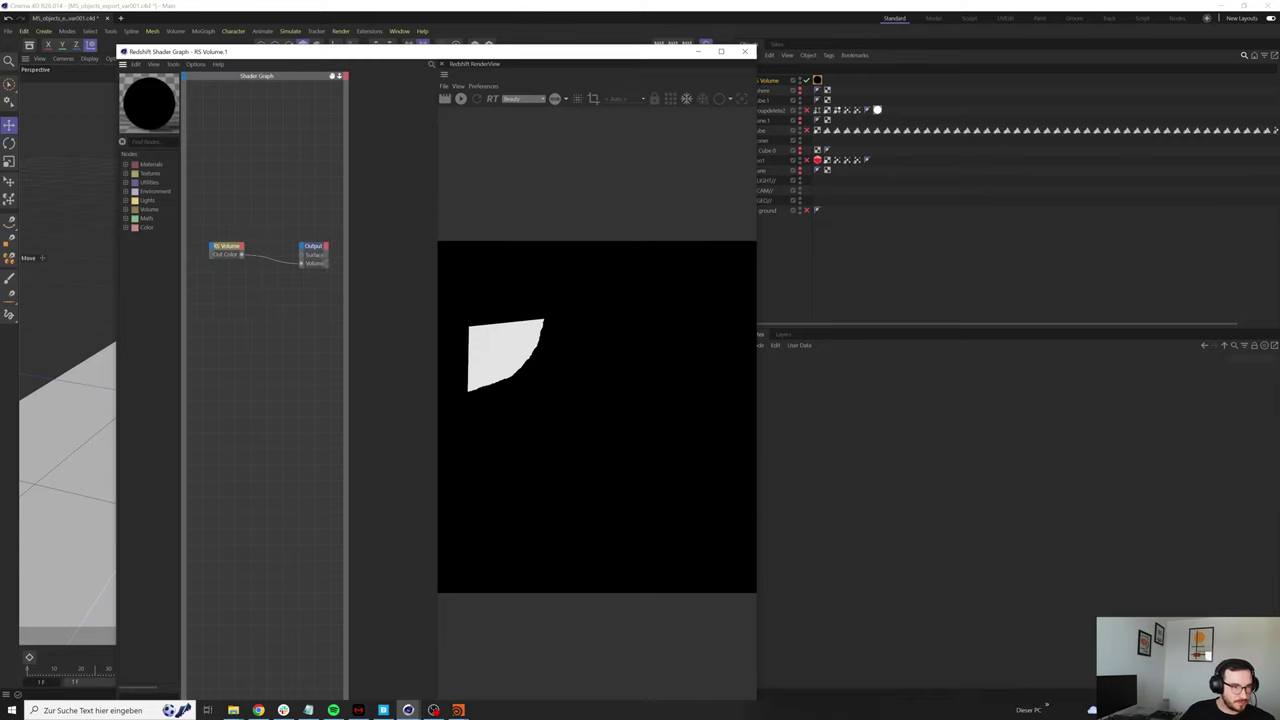
- Select the RS Volume node and expand its absorption and emission settings
{"action": "left_click_drag", "start_coordinate": [203, 220], "coordinate": [277, 306]}
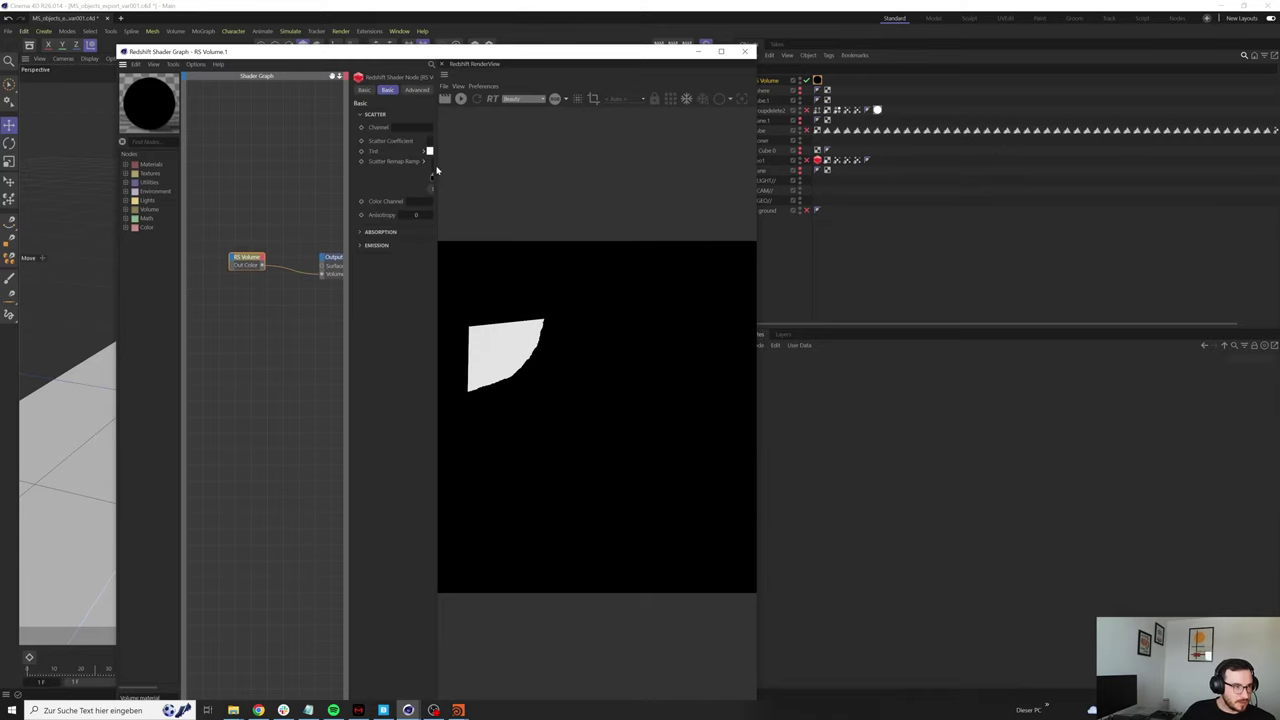
{"action": "mouse_move", "coordinate": [436, 170]}
{"action": "left_mouse_down"}
{"action": "mouse_move", "coordinate": [486, 203]}
{"action": "mouse_move", "coordinate": [319, 200]}
{"action": "left_mouse_up"}
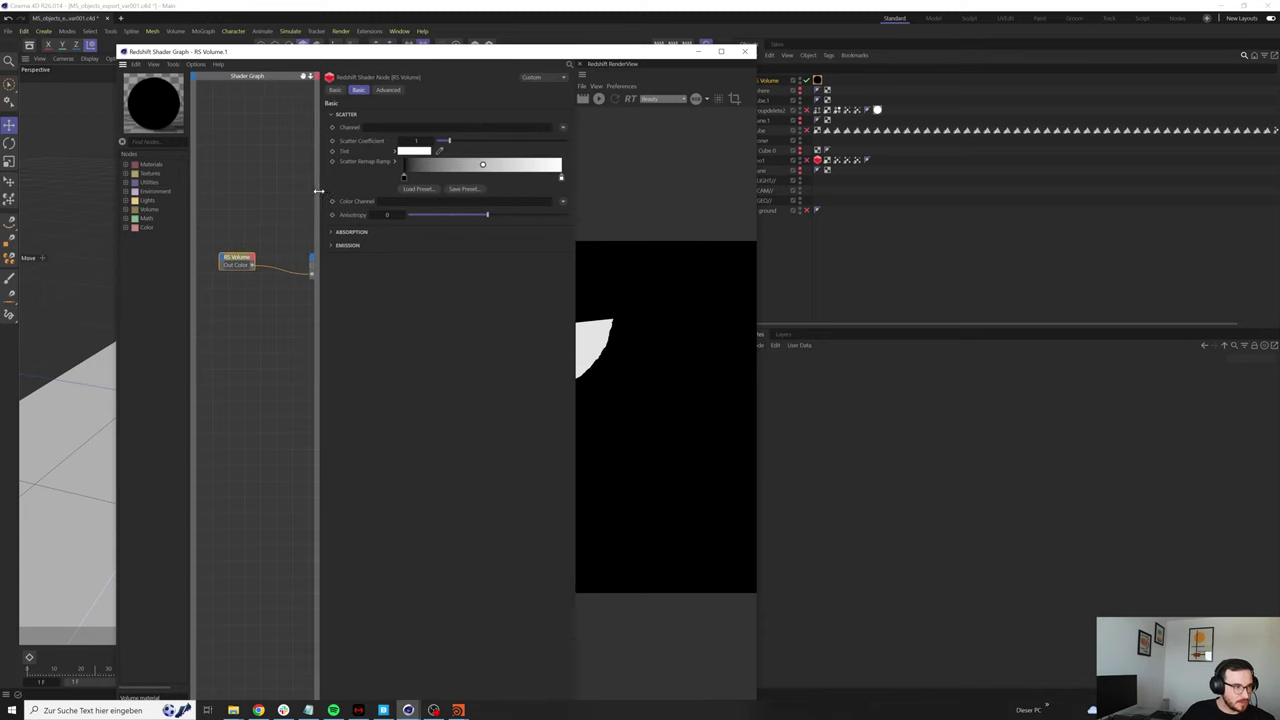
{"action": "left_click", "coordinate": [352, 232]}
{"action": "left_click", "coordinate": [358, 321]}
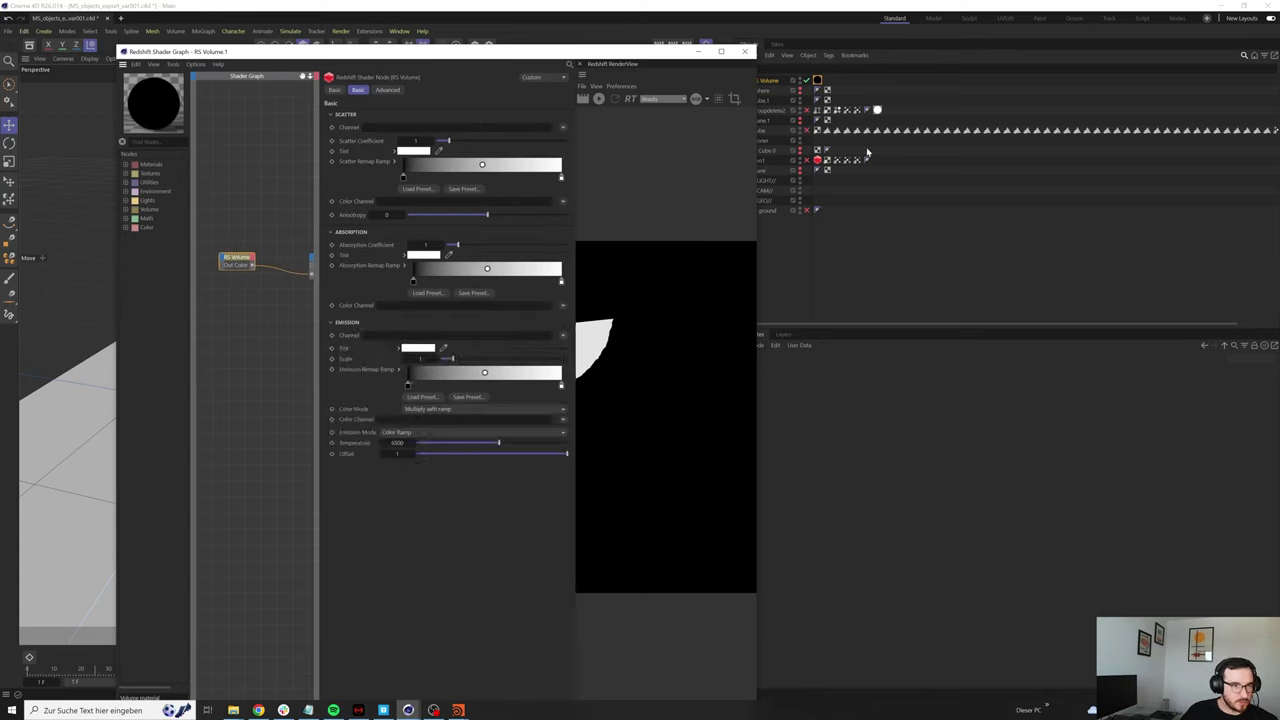
{"action": "left_click", "coordinate": [818, 80]}
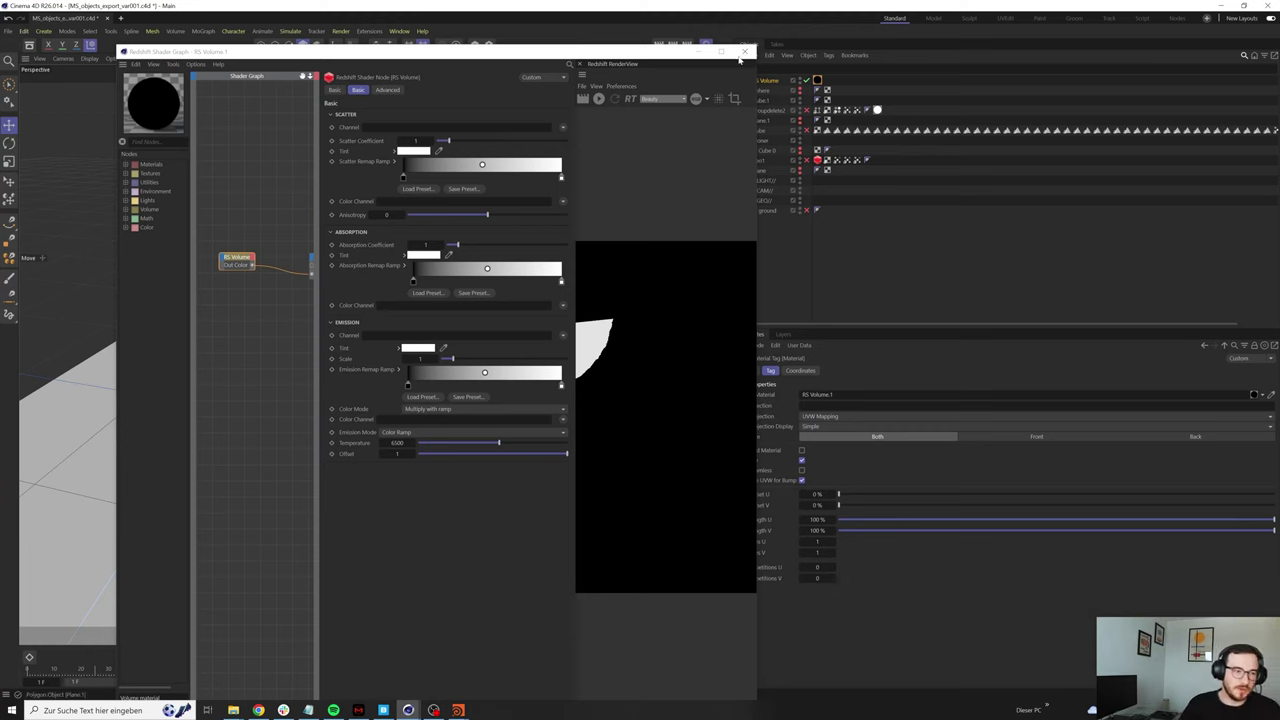
{"action": "left_click_drag", "start_coordinate": [558, 28], "coordinate": [560, 28]}
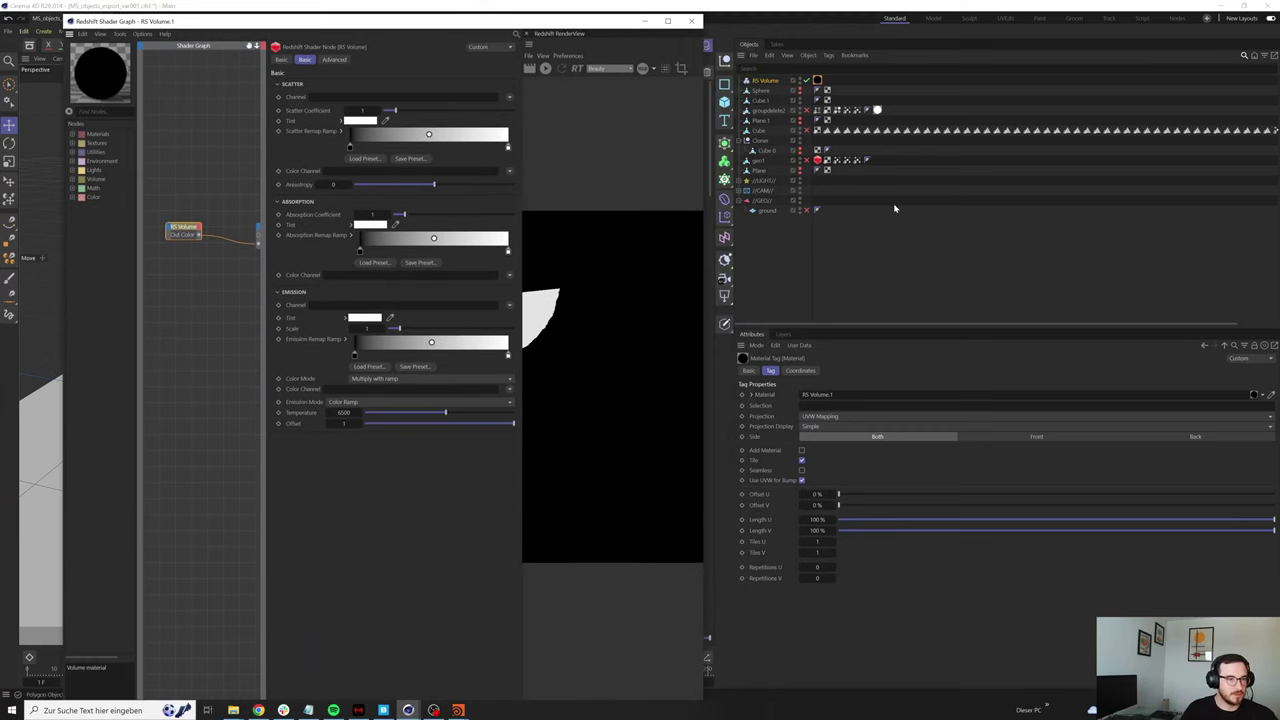
- Copy 'density' from the volume object's channels into the node's Scatter Channel field
{"action": "left_click", "coordinate": [762, 82]}
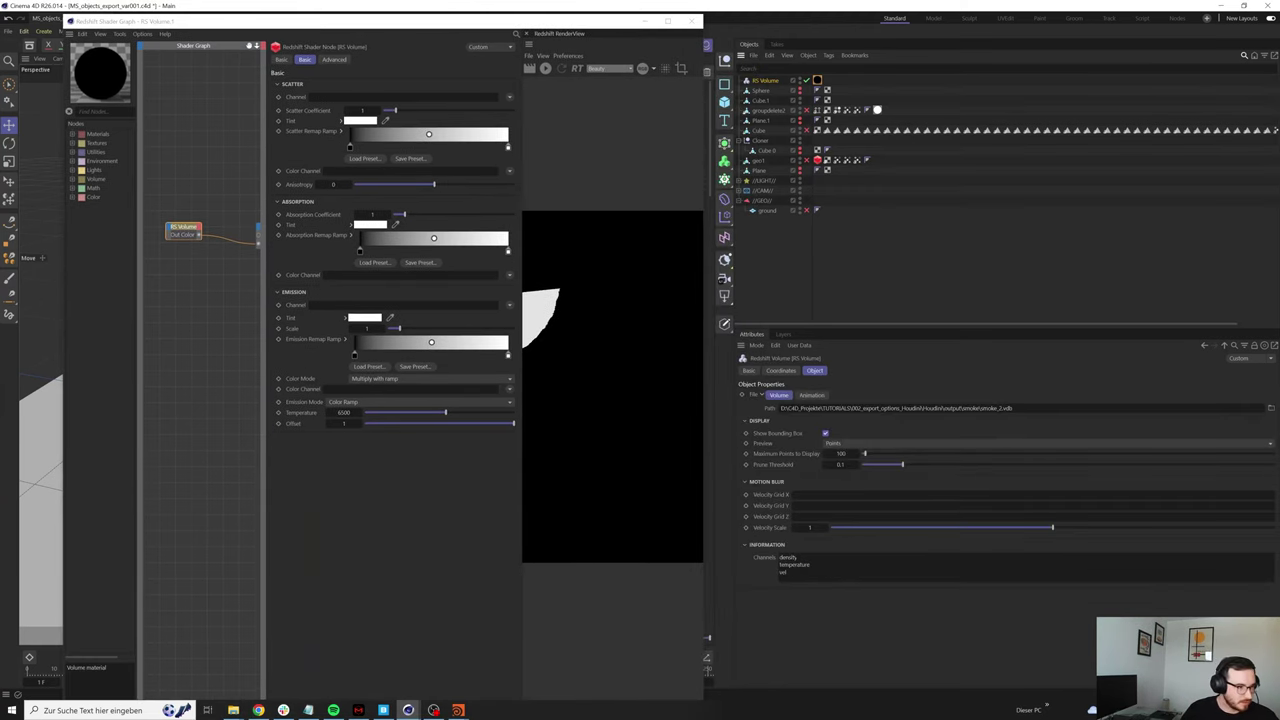
{"action": "double_click", "coordinate": [788, 557]}
{"action": "key", "text": "ctrl+c"}
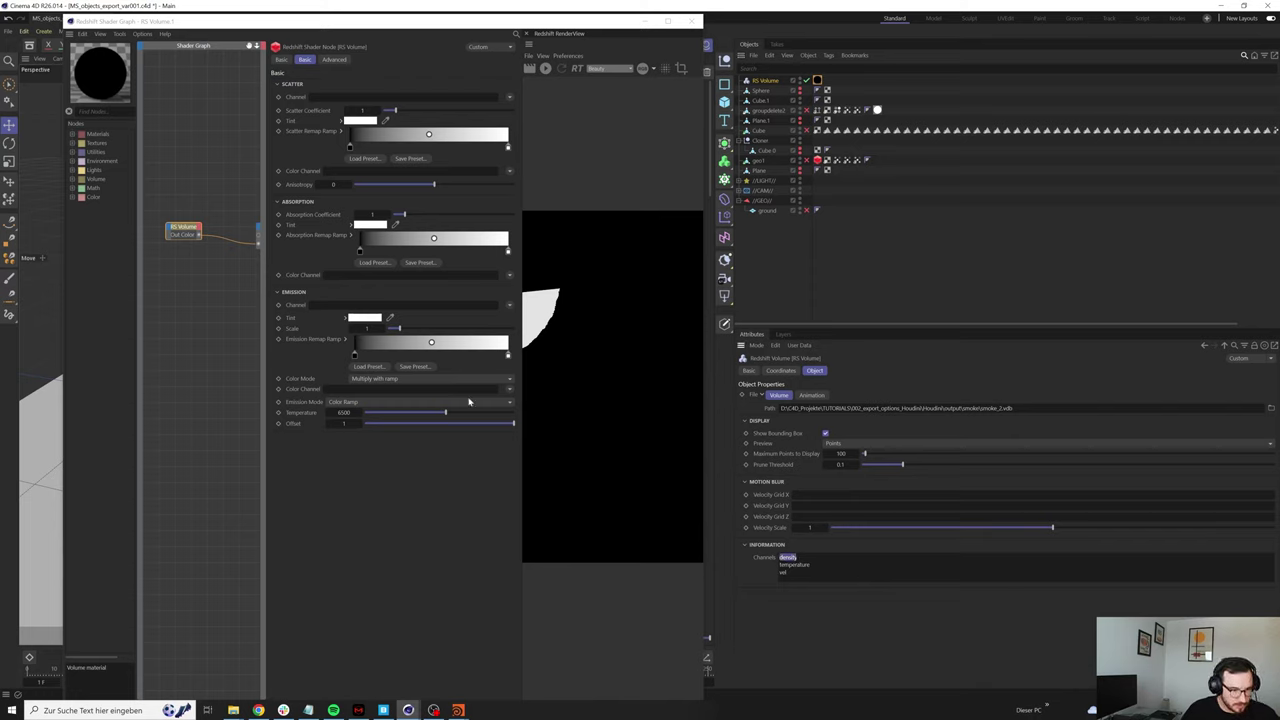
{"action": "left_click", "coordinate": [400, 97]}
{"action": "key", "text": "ctrl+v"}
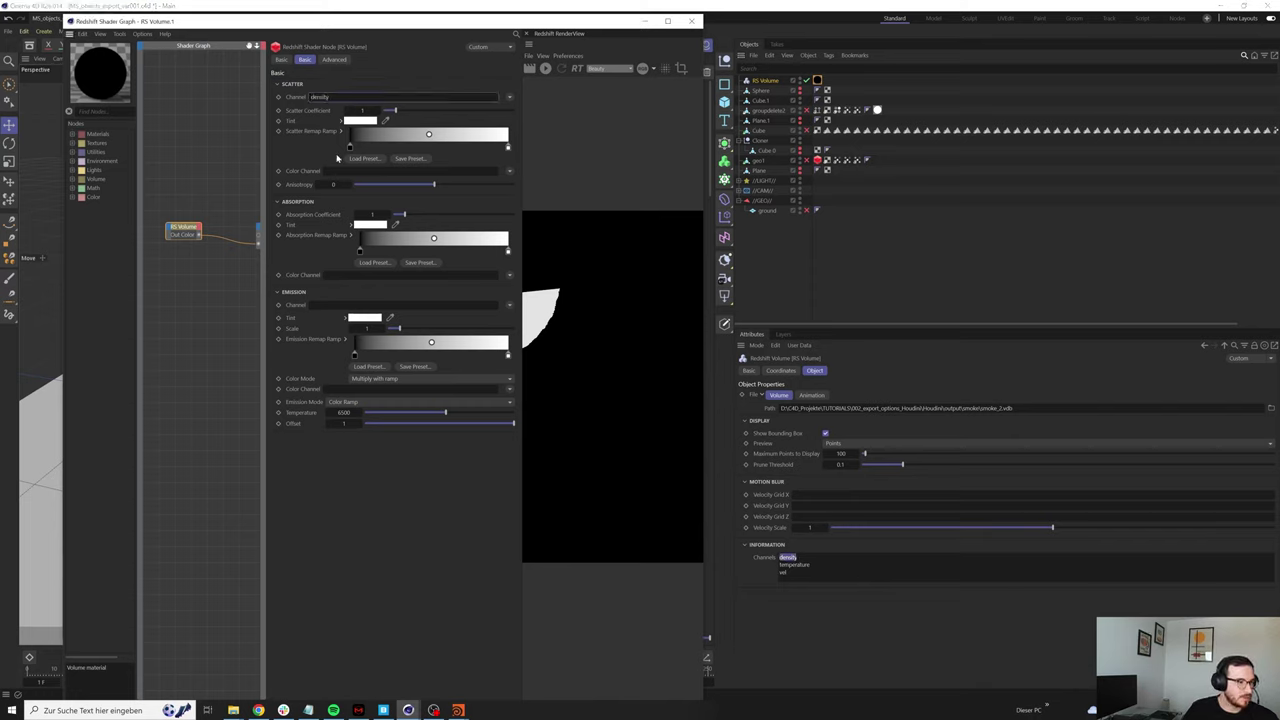
{"action": "left_click", "coordinate": [667, 20]}
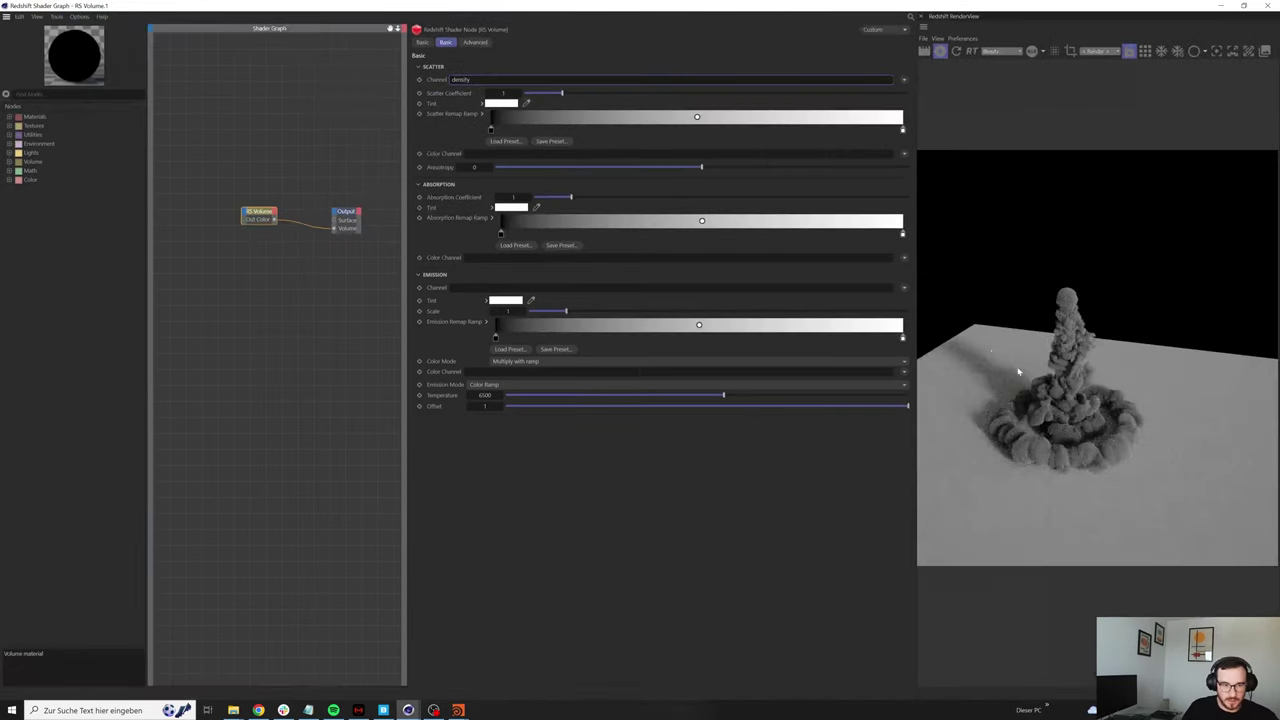
- Widen the render view and set the advanced Shadow Density Scale, trying 0.5 then 1
{"action": "left_click_drag", "start_coordinate": [716, 308], "coordinate": [714, 306]}
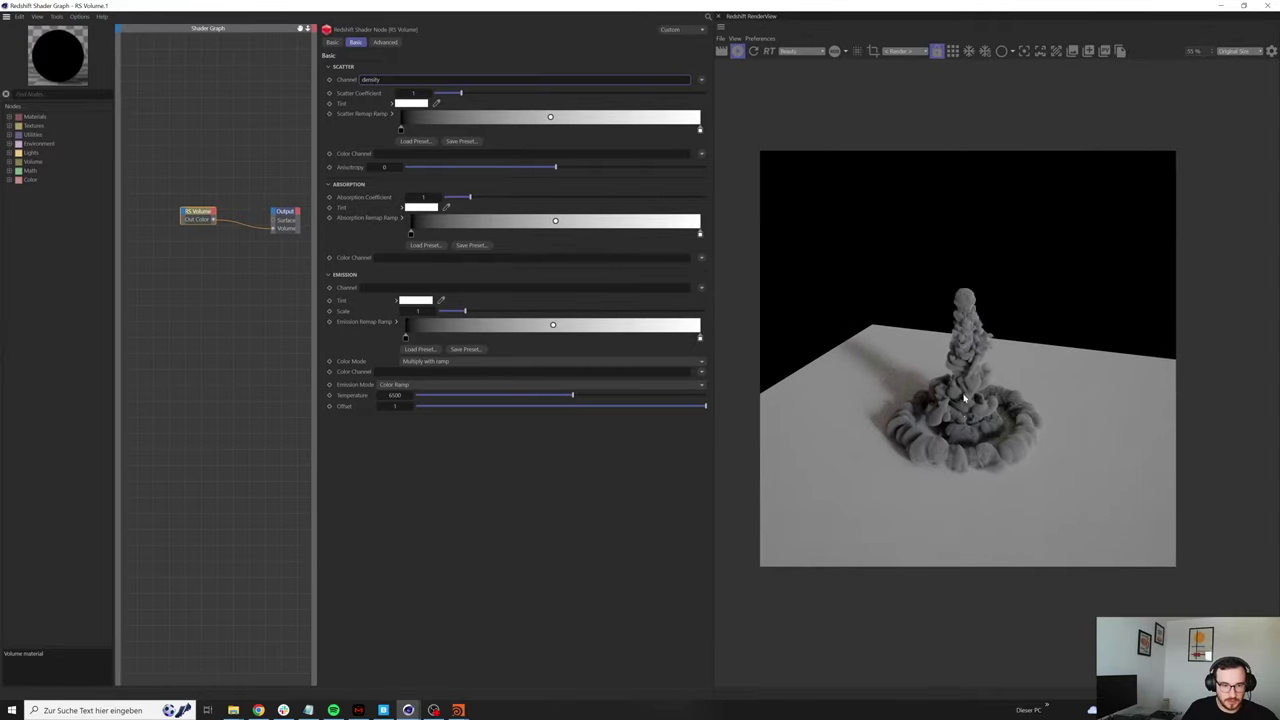
{"action": "scroll", "coordinate": [960, 415], "scroll_direction": "up", "scroll_amount": 3}
{"action": "scroll", "coordinate": [975, 418], "scroll_direction": "up", "scroll_amount": 2}
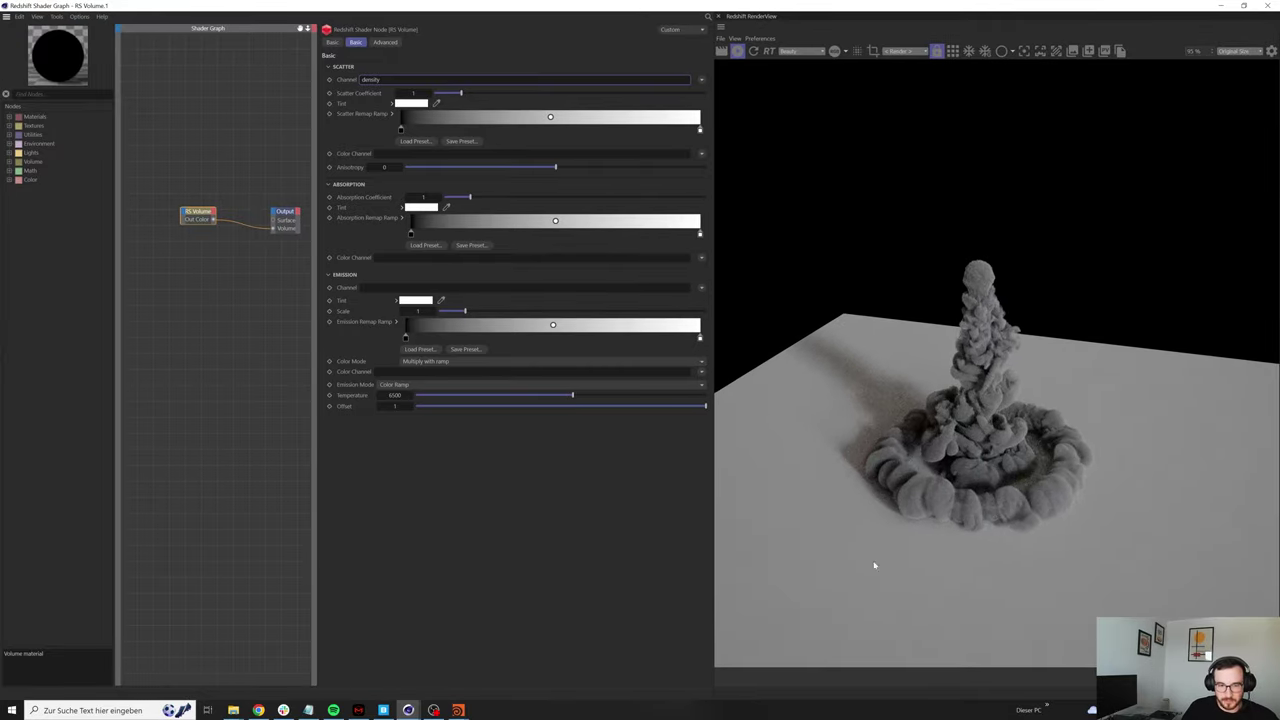
{"action": "left_click", "coordinate": [385, 42]}
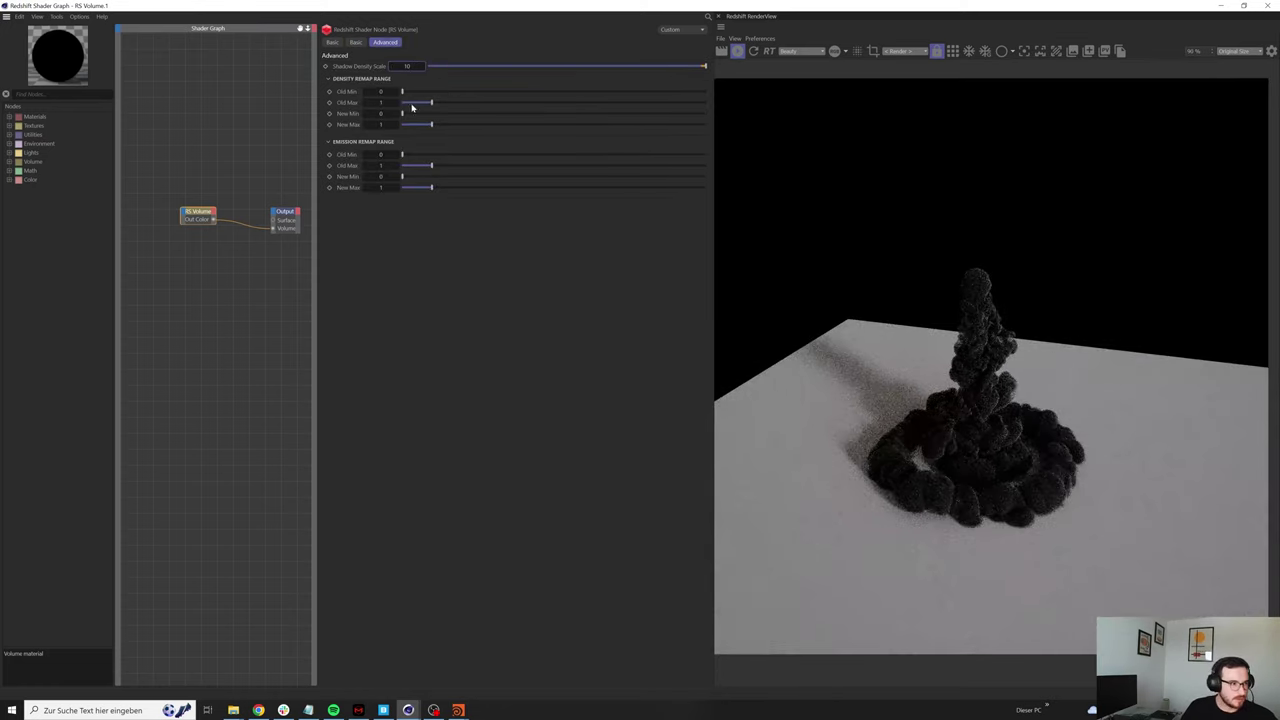
{"action": "type", "text": "0.5"}
{"action": "key", "text": "Return"}
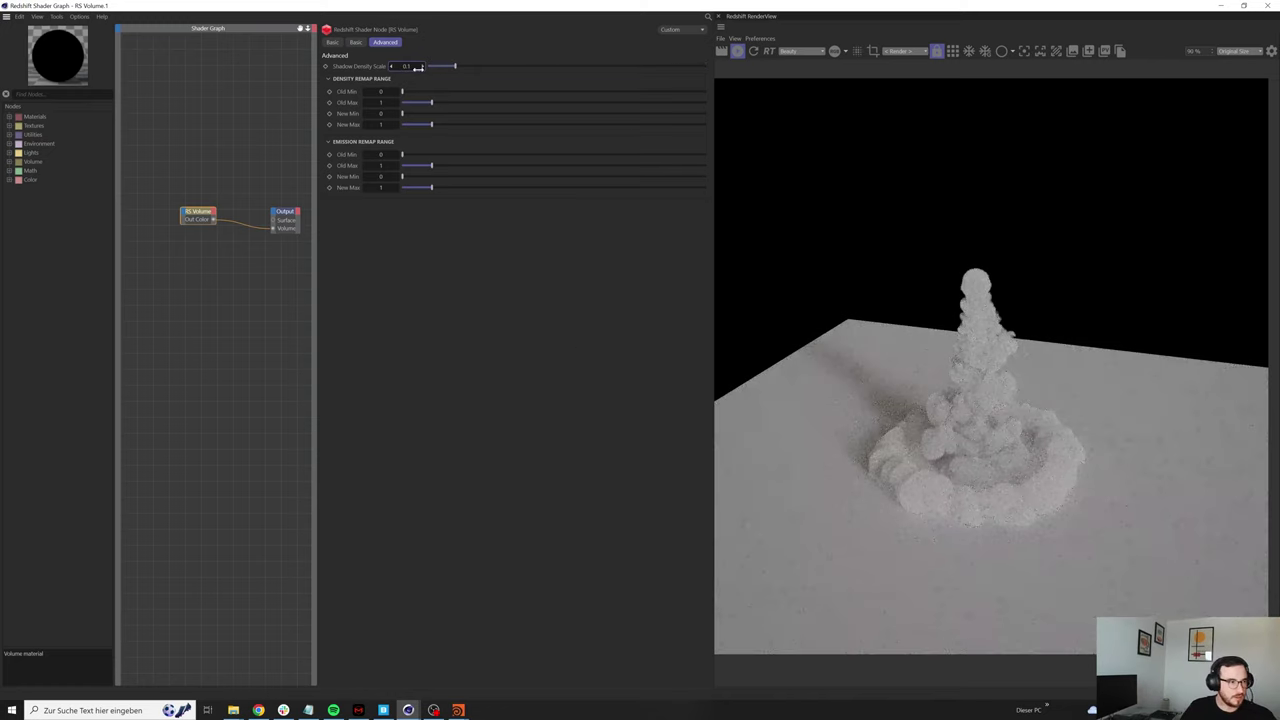
{"action": "left_click", "coordinate": [416, 67]}
{"action": "type", "text": "1"}
{"action": "key", "text": "Return"}
- Test an absorption coefficient of 0.1 and a scatter coefficient of 100
{"action": "left_click", "coordinate": [356, 43]}
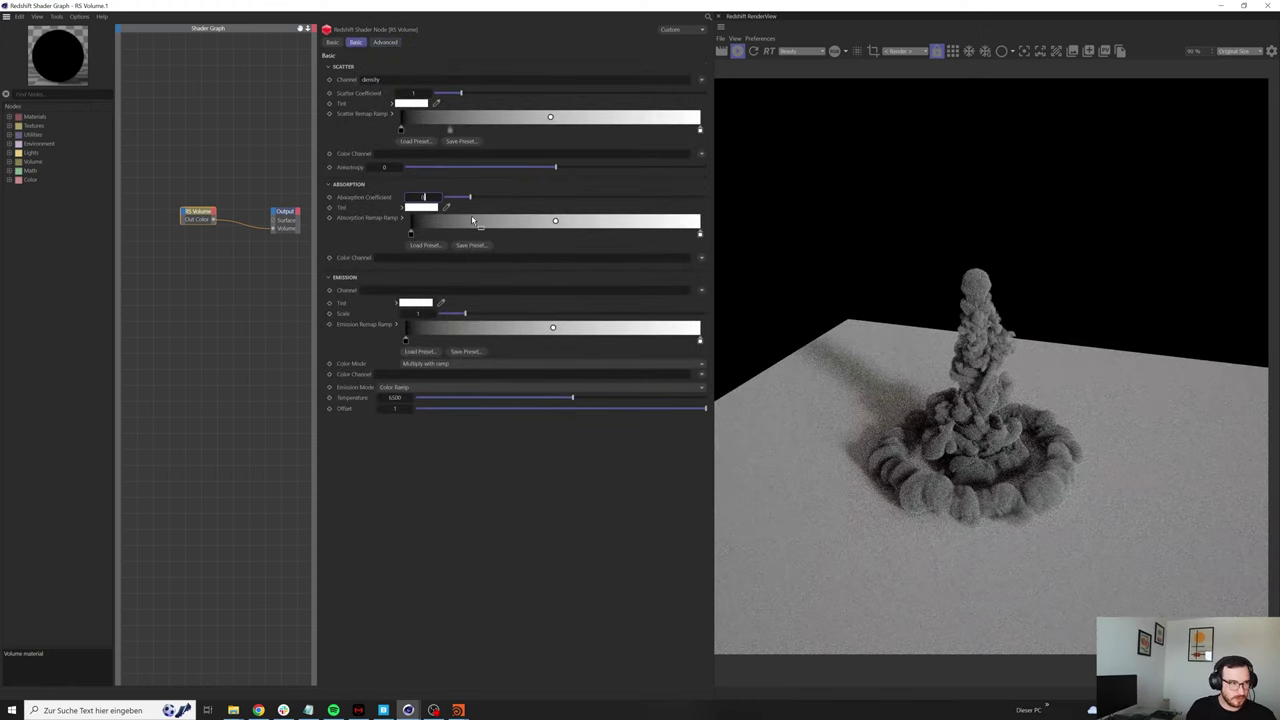
{"action": "type", "text": "0.1"}
{"action": "key", "text": "Return"}
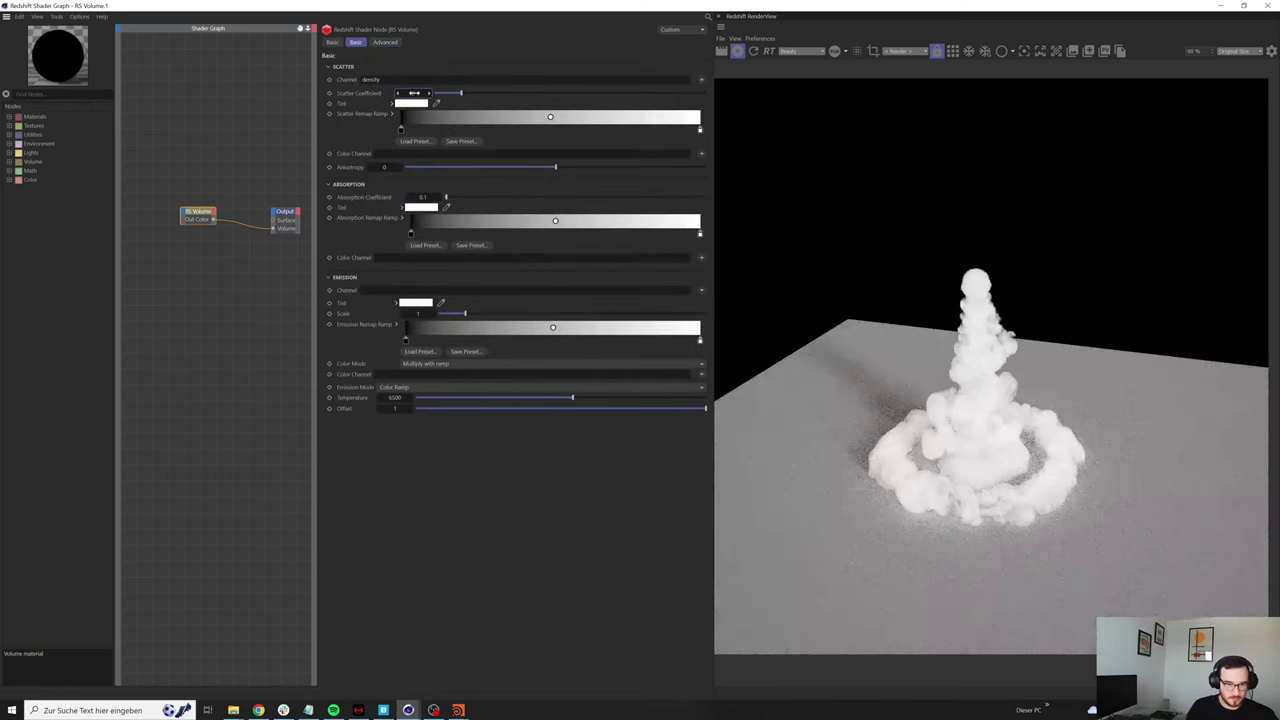
{"action": "left_click_drag", "start_coordinate": [414, 93], "coordinate": [395, 93]}
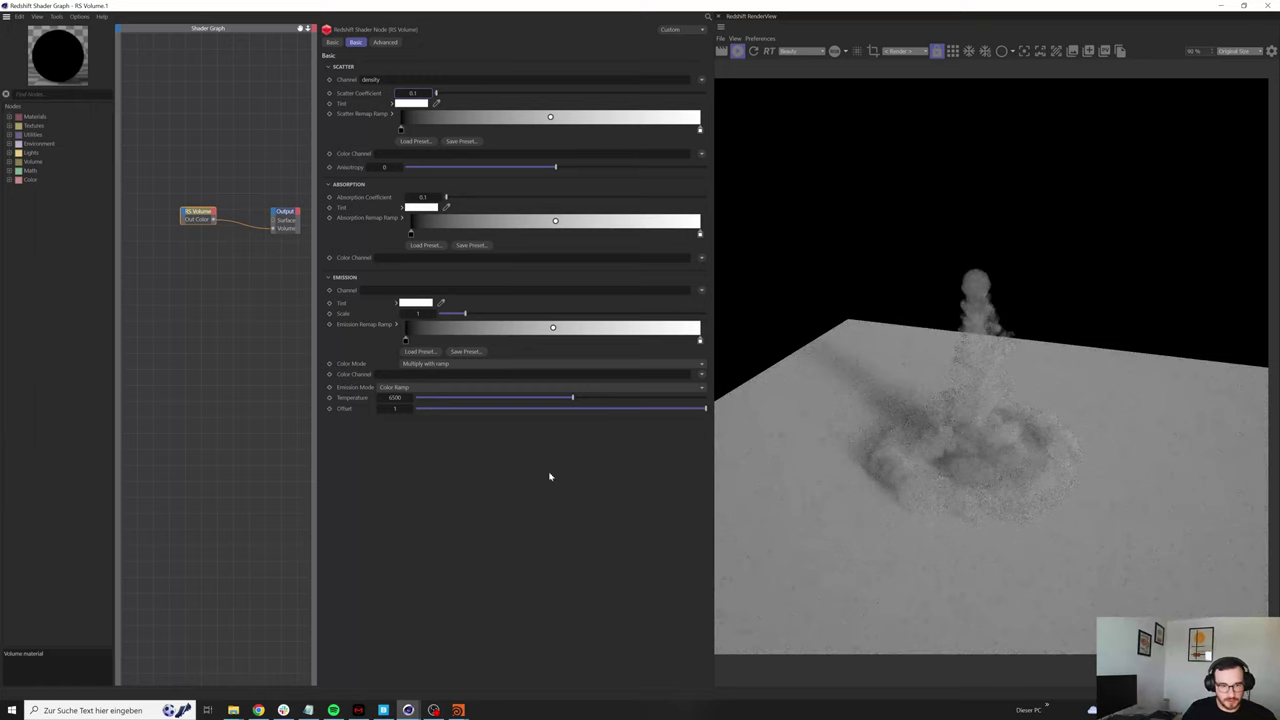
{"action": "type", "text": "100"}
{"action": "key", "text": "Return"}
- Try absorption coefficient values of 1, 100 and 75
{"action": "double_click", "coordinate": [425, 197]}
{"action": "type", "text": "1"}
{"action": "key", "text": "Return"}
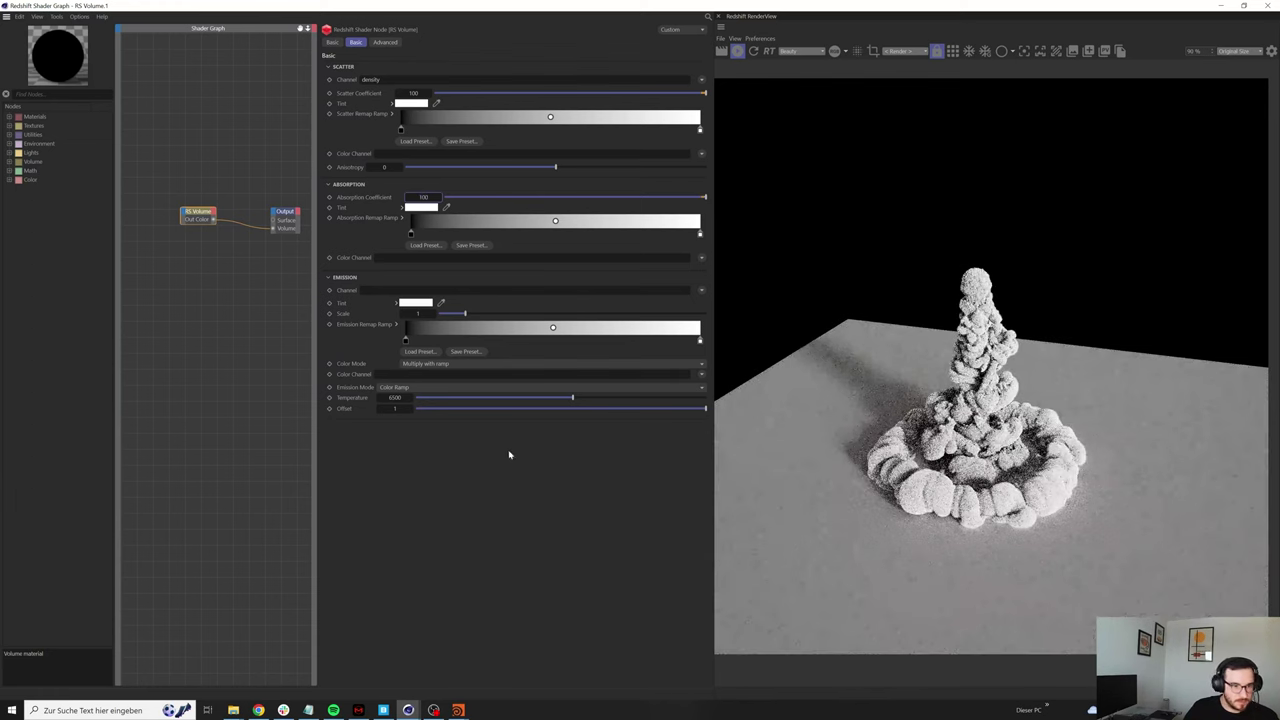
{"action": "type", "text": "00"}
{"action": "key", "text": "Return"}
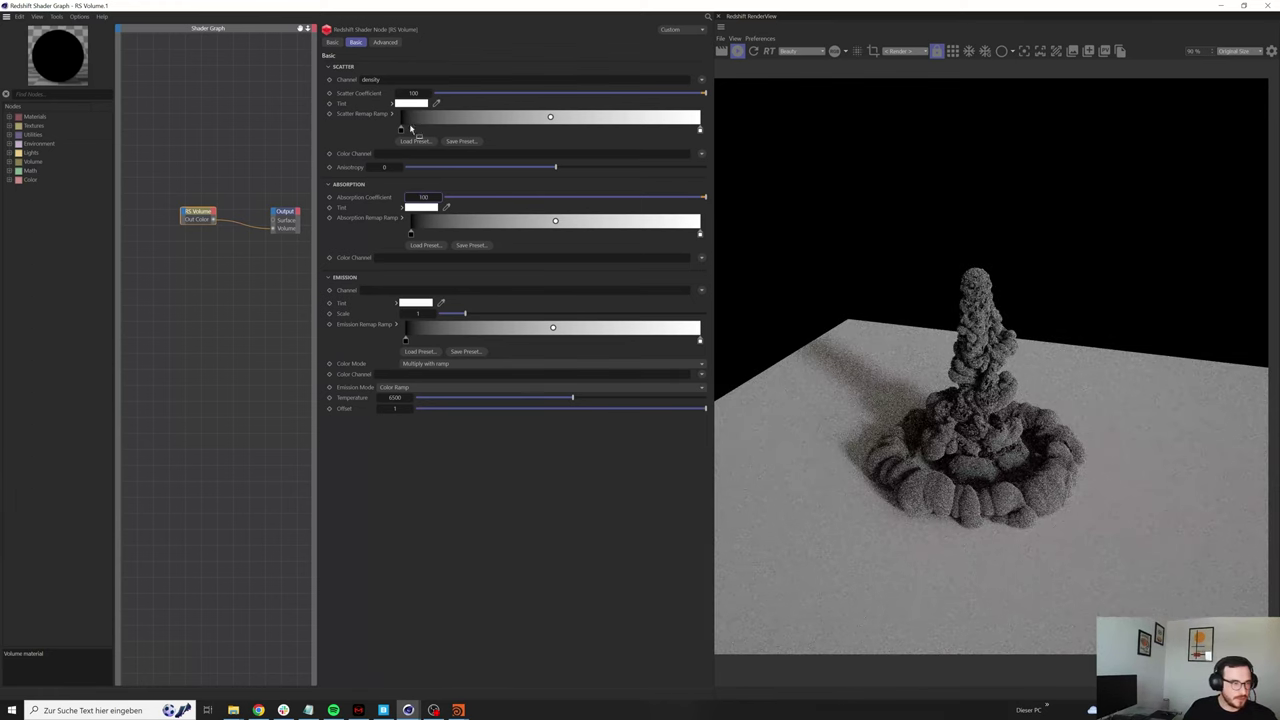
{"action": "double_click", "coordinate": [424, 197]}
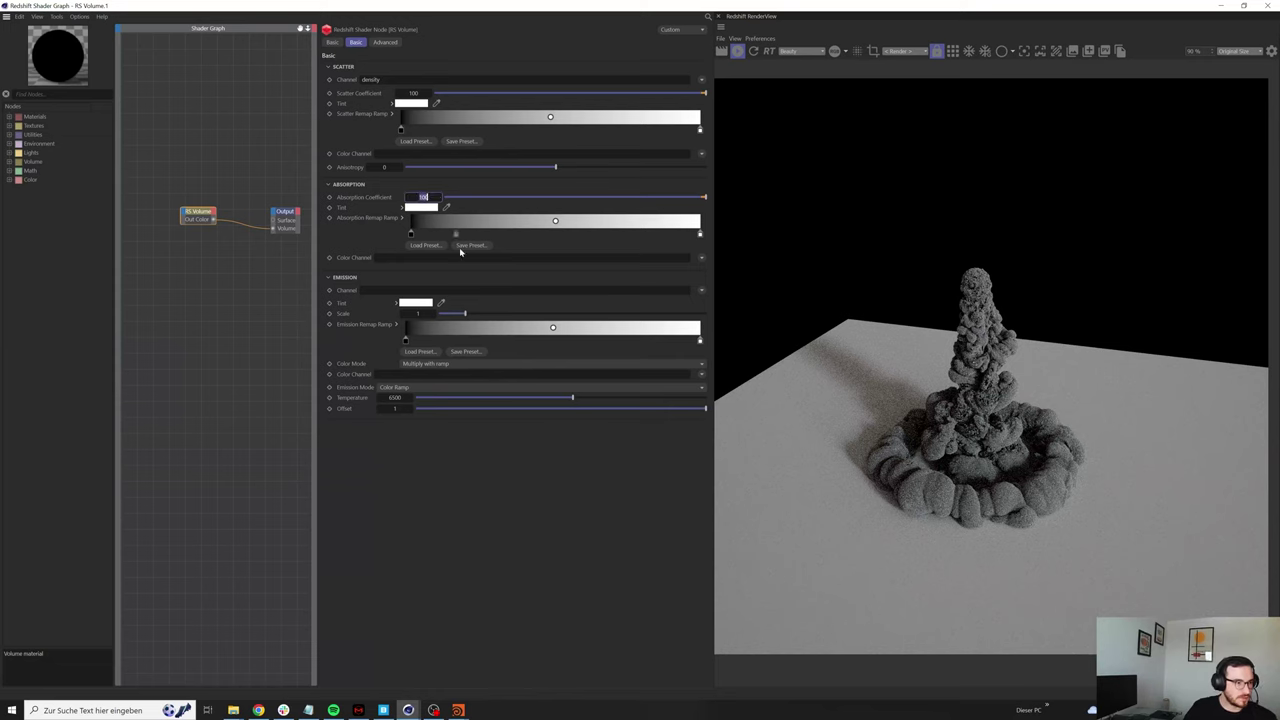
{"action": "type", "text": "75"}
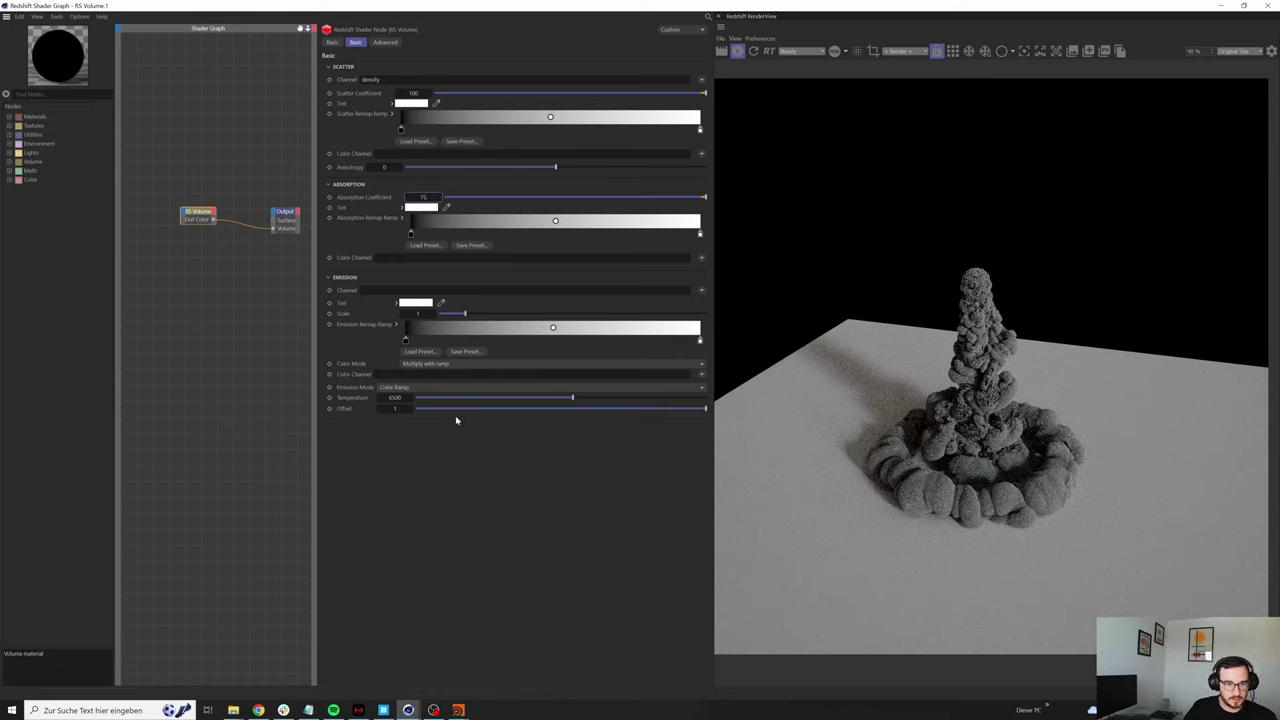
{"action": "key", "text": "Return"}
- Reset both the absorption and scatter coefficients to 1
{"action": "double_click", "coordinate": [424, 197]}
{"action": "type", "text": "1"}
{"action": "double_click", "coordinate": [413, 93]}
{"action": "type", "text": "1"}
{"action": "key", "text": "Return"}
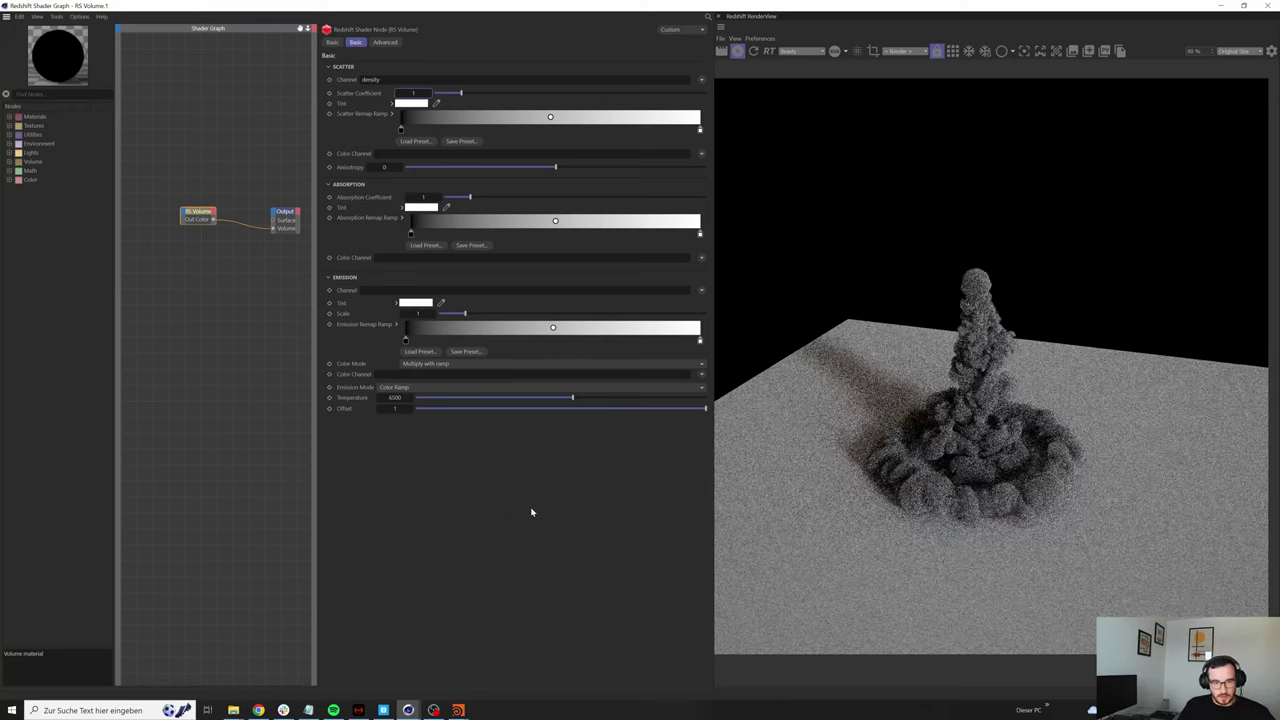